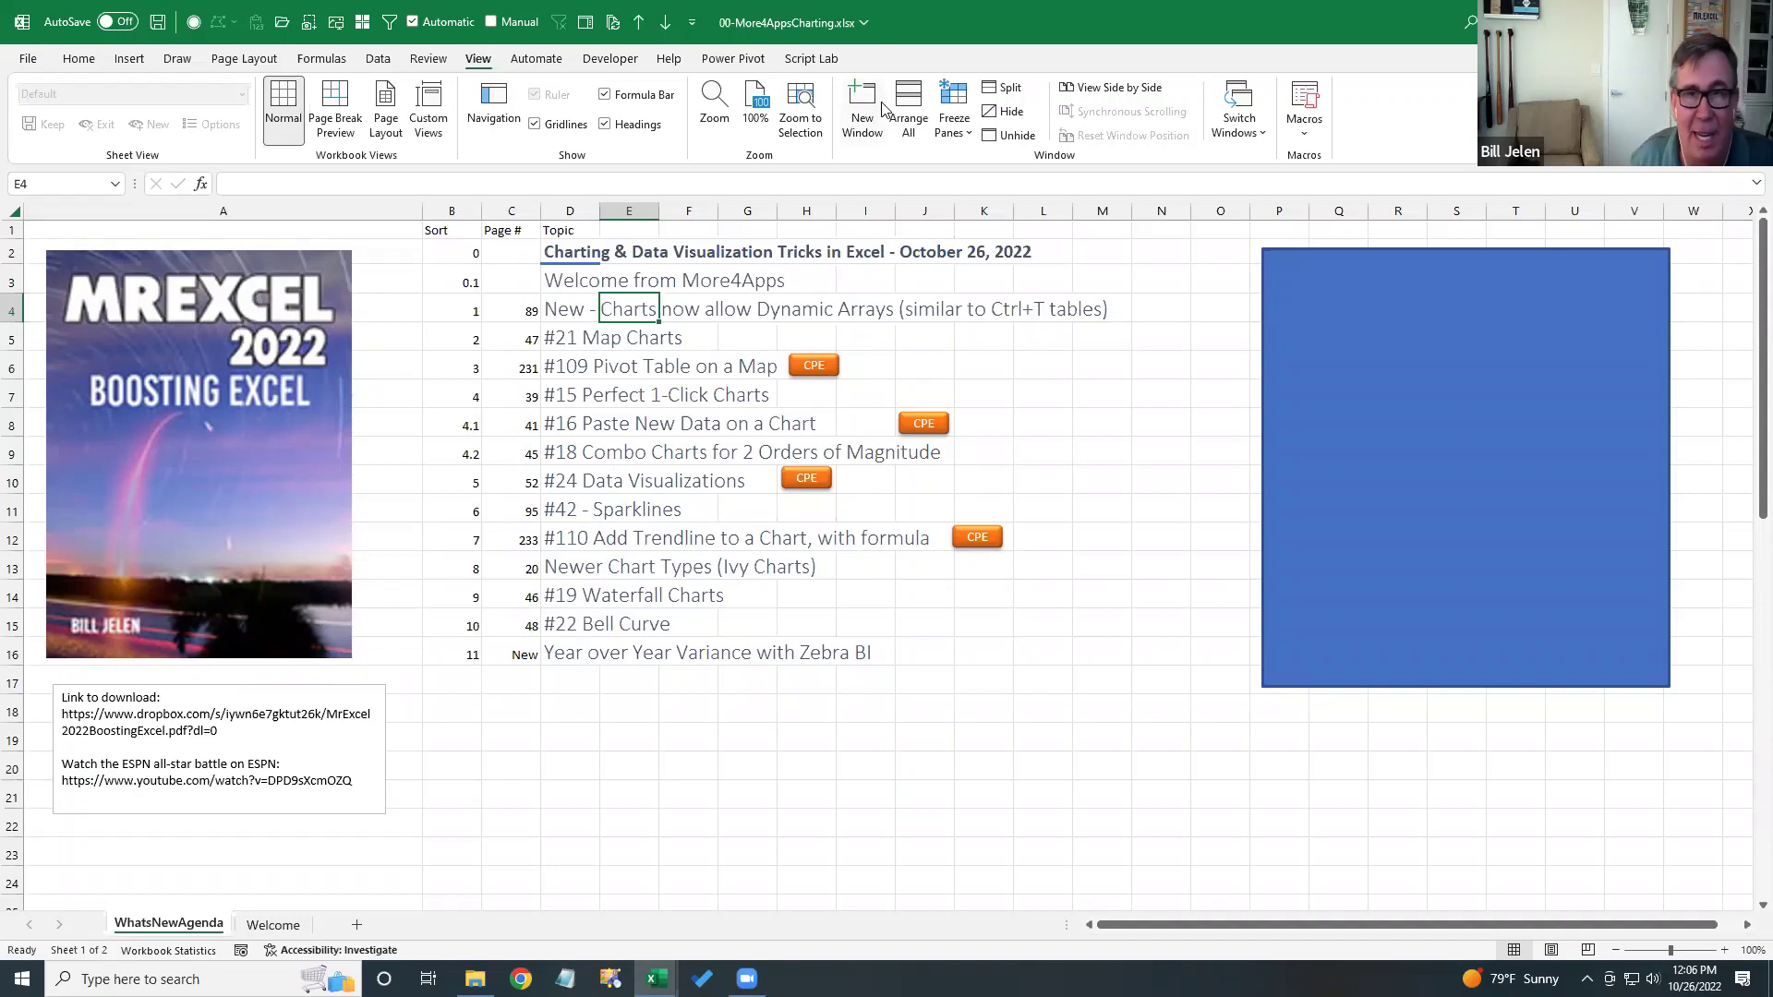
# - Switch to the 01-Excel_Dynamic_Charts_Based_On_Dynamic_Arrays_2515 workbook and move the Top 5 Customers chart over so it starts in column S
pyautogui.click(1238, 134)
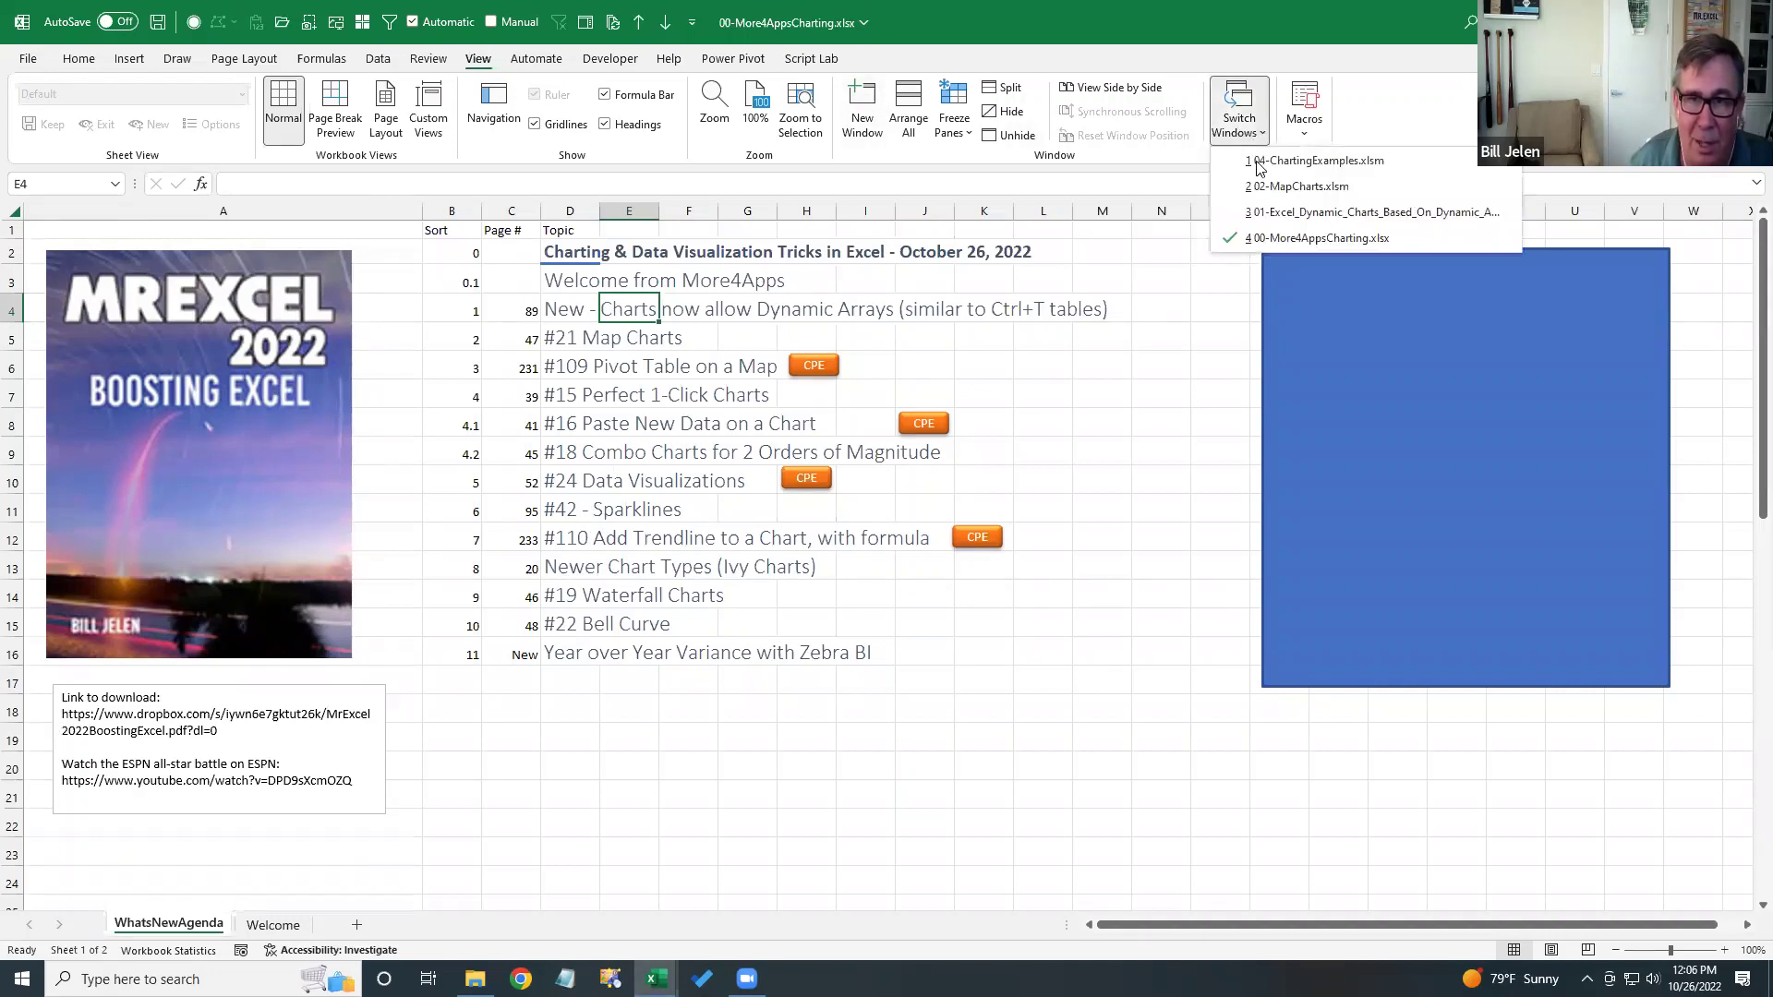
pyautogui.click(1284, 218)
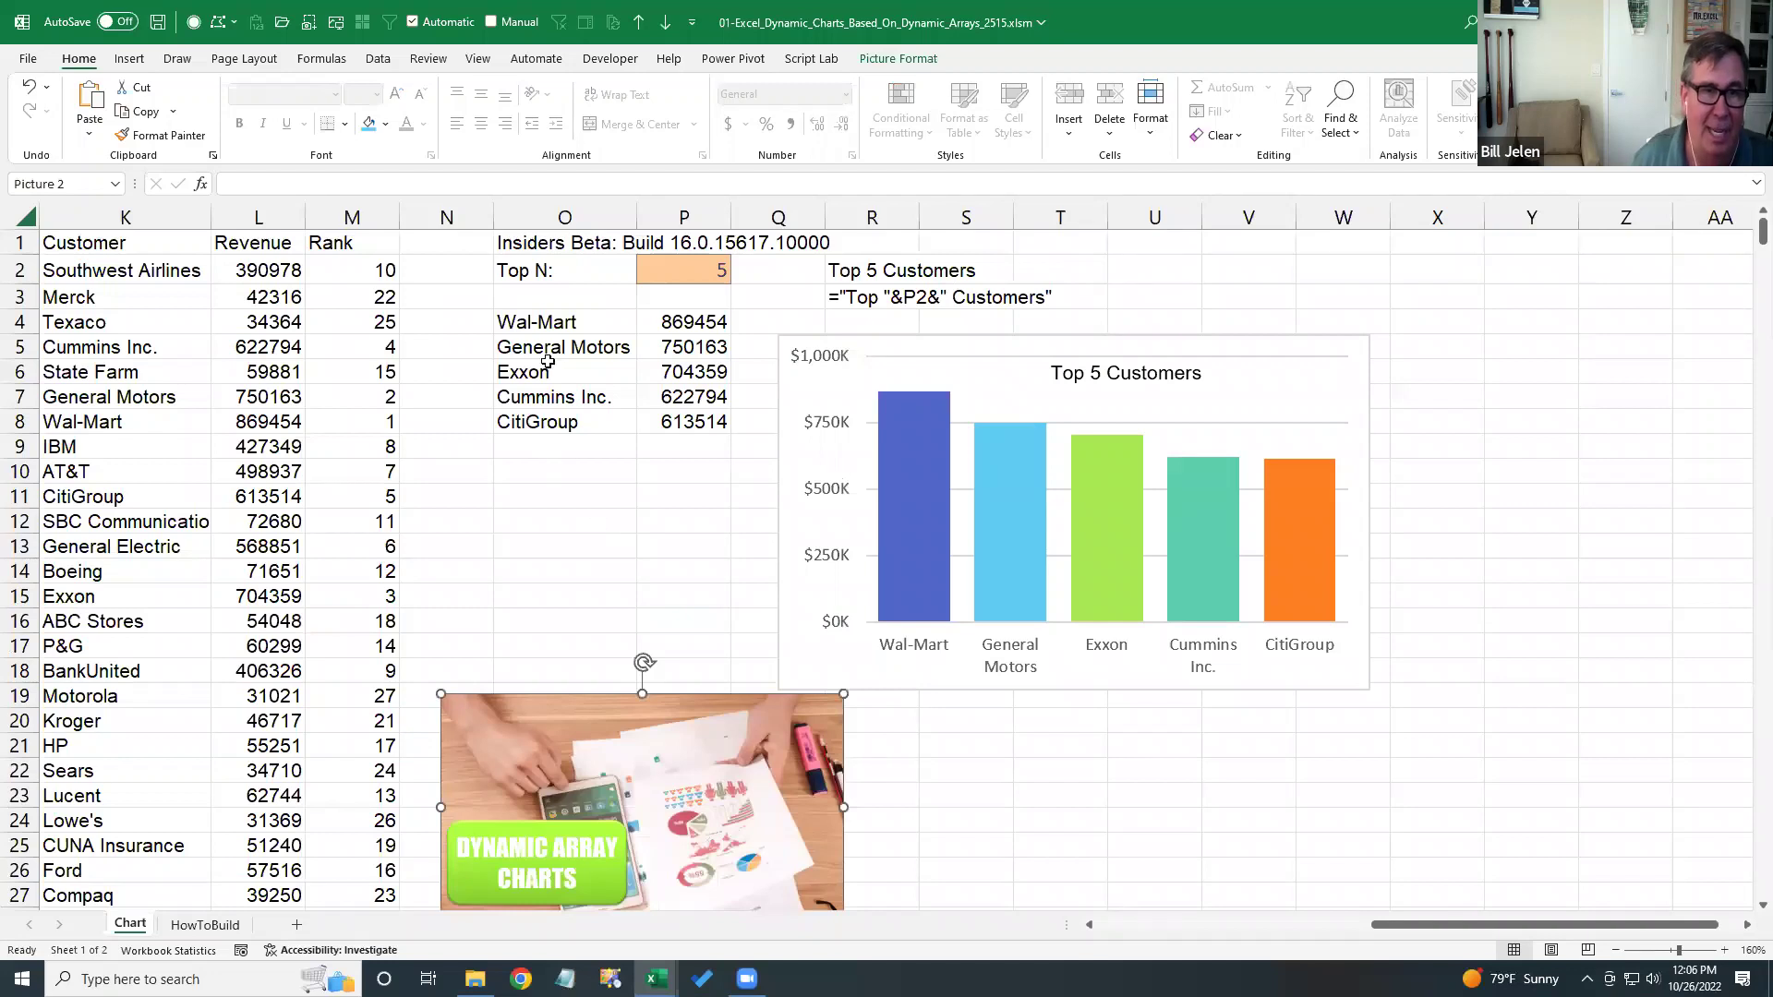
pyautogui.click(540, 323)
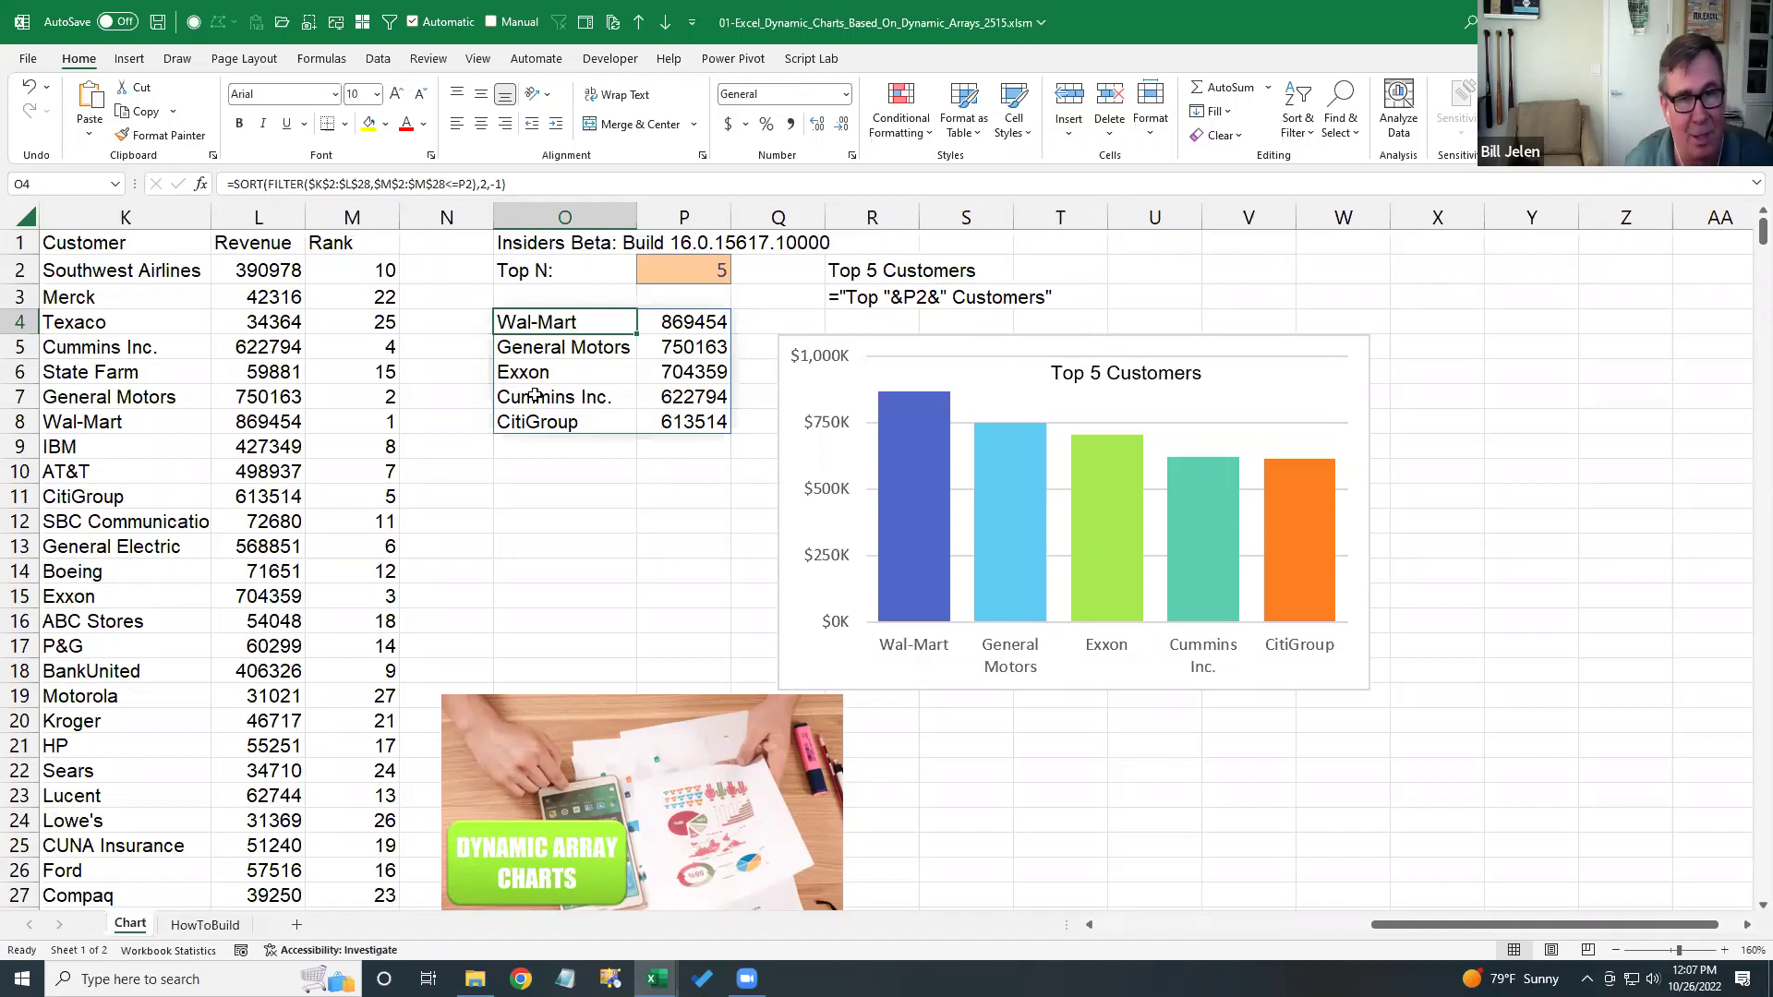
pyautogui.moveTo(842, 343); pyautogui.dragTo(1006, 336)
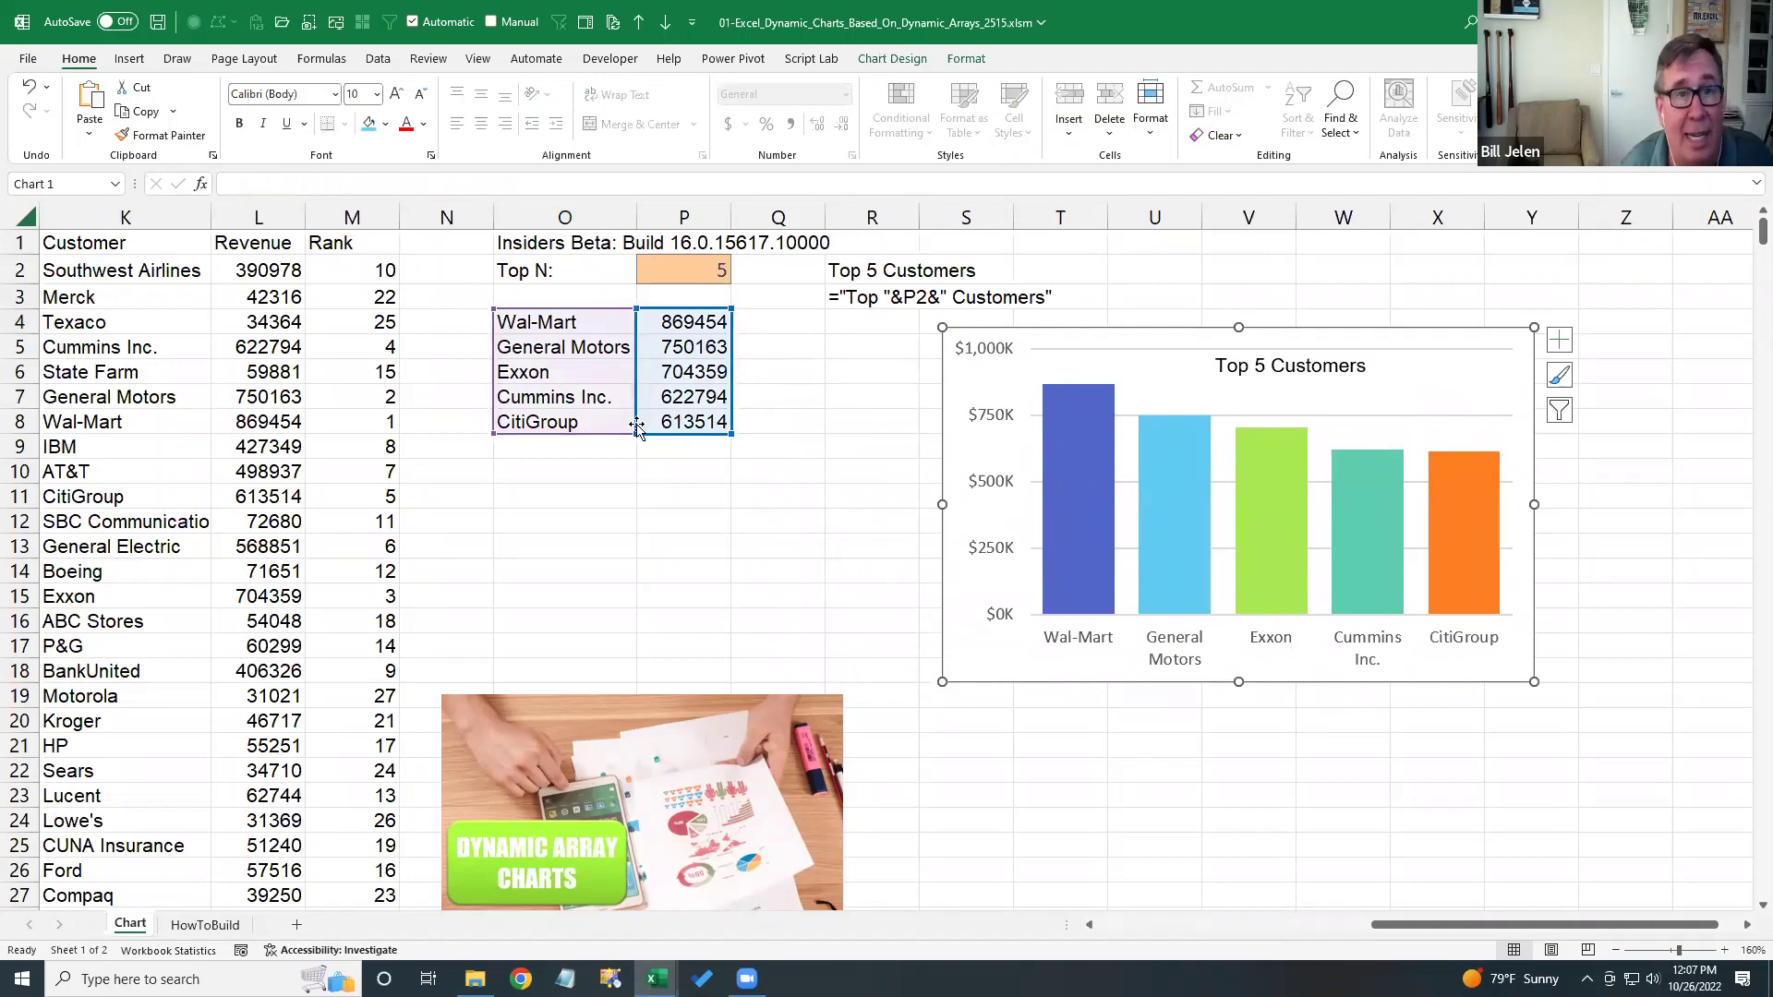
# - Examine the SORT and FILTER formula in cell O4 and the O4:P8 range that feeds the chart
pyautogui.press('F2')
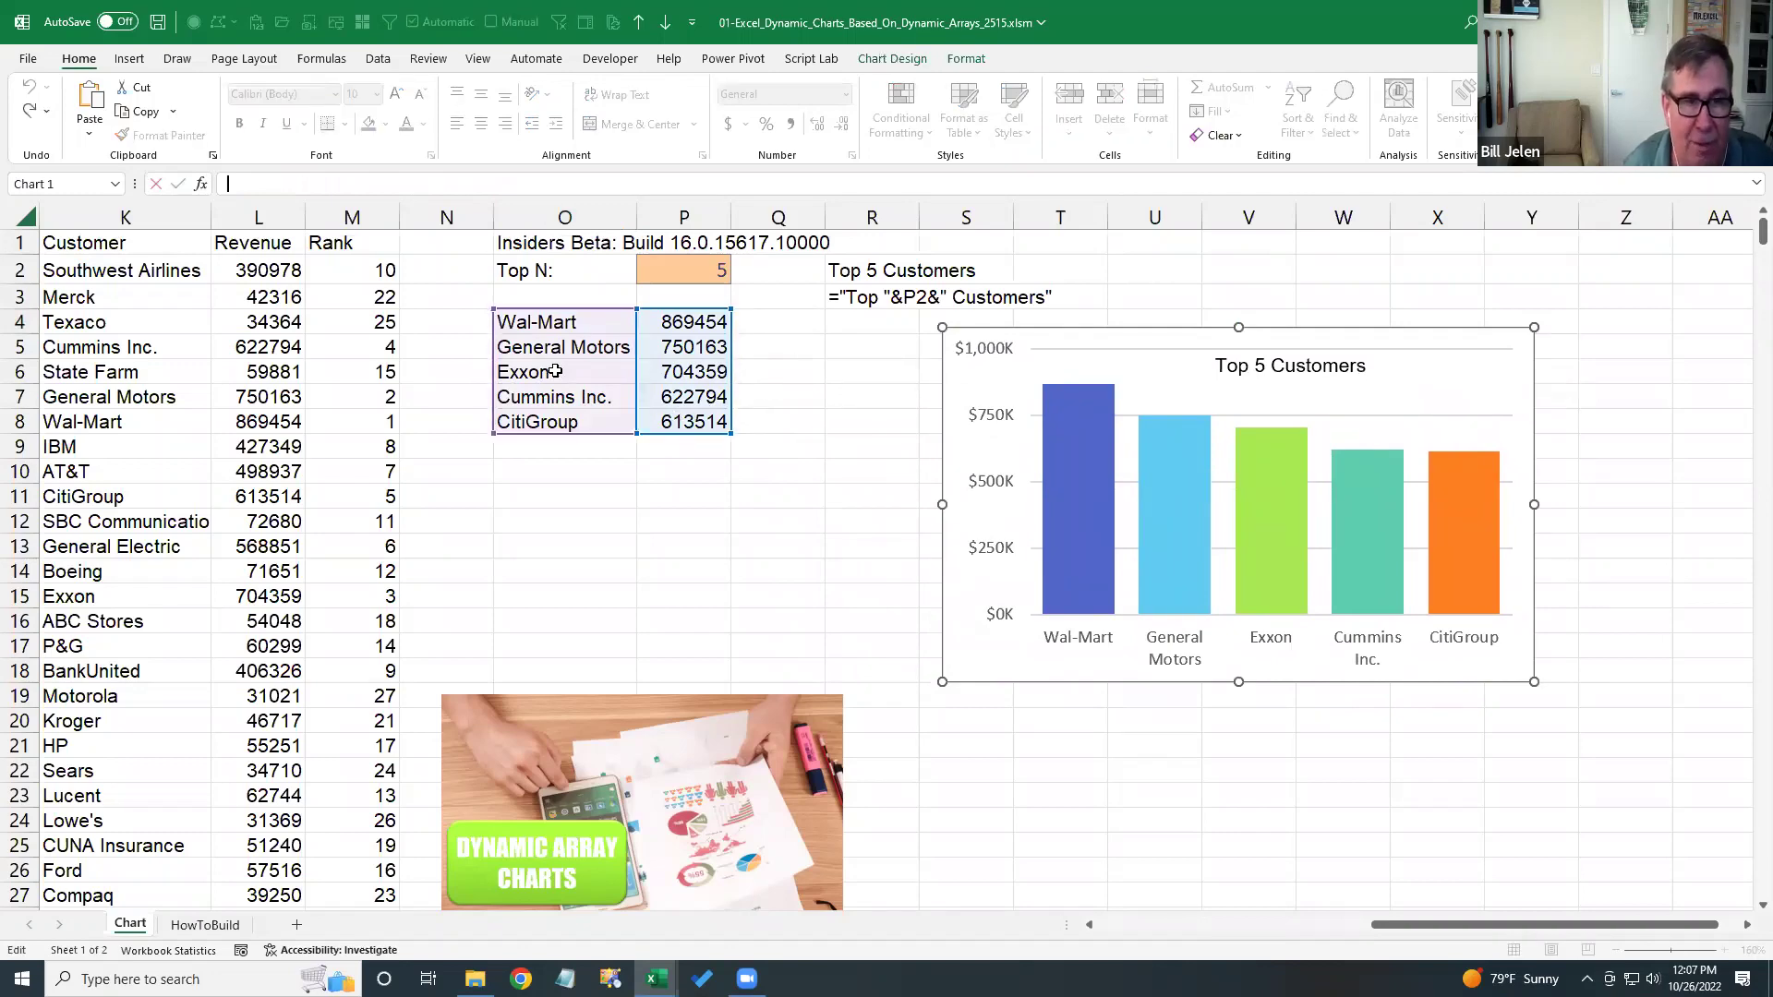
pyautogui.click(559, 322)
pyautogui.press('F2')
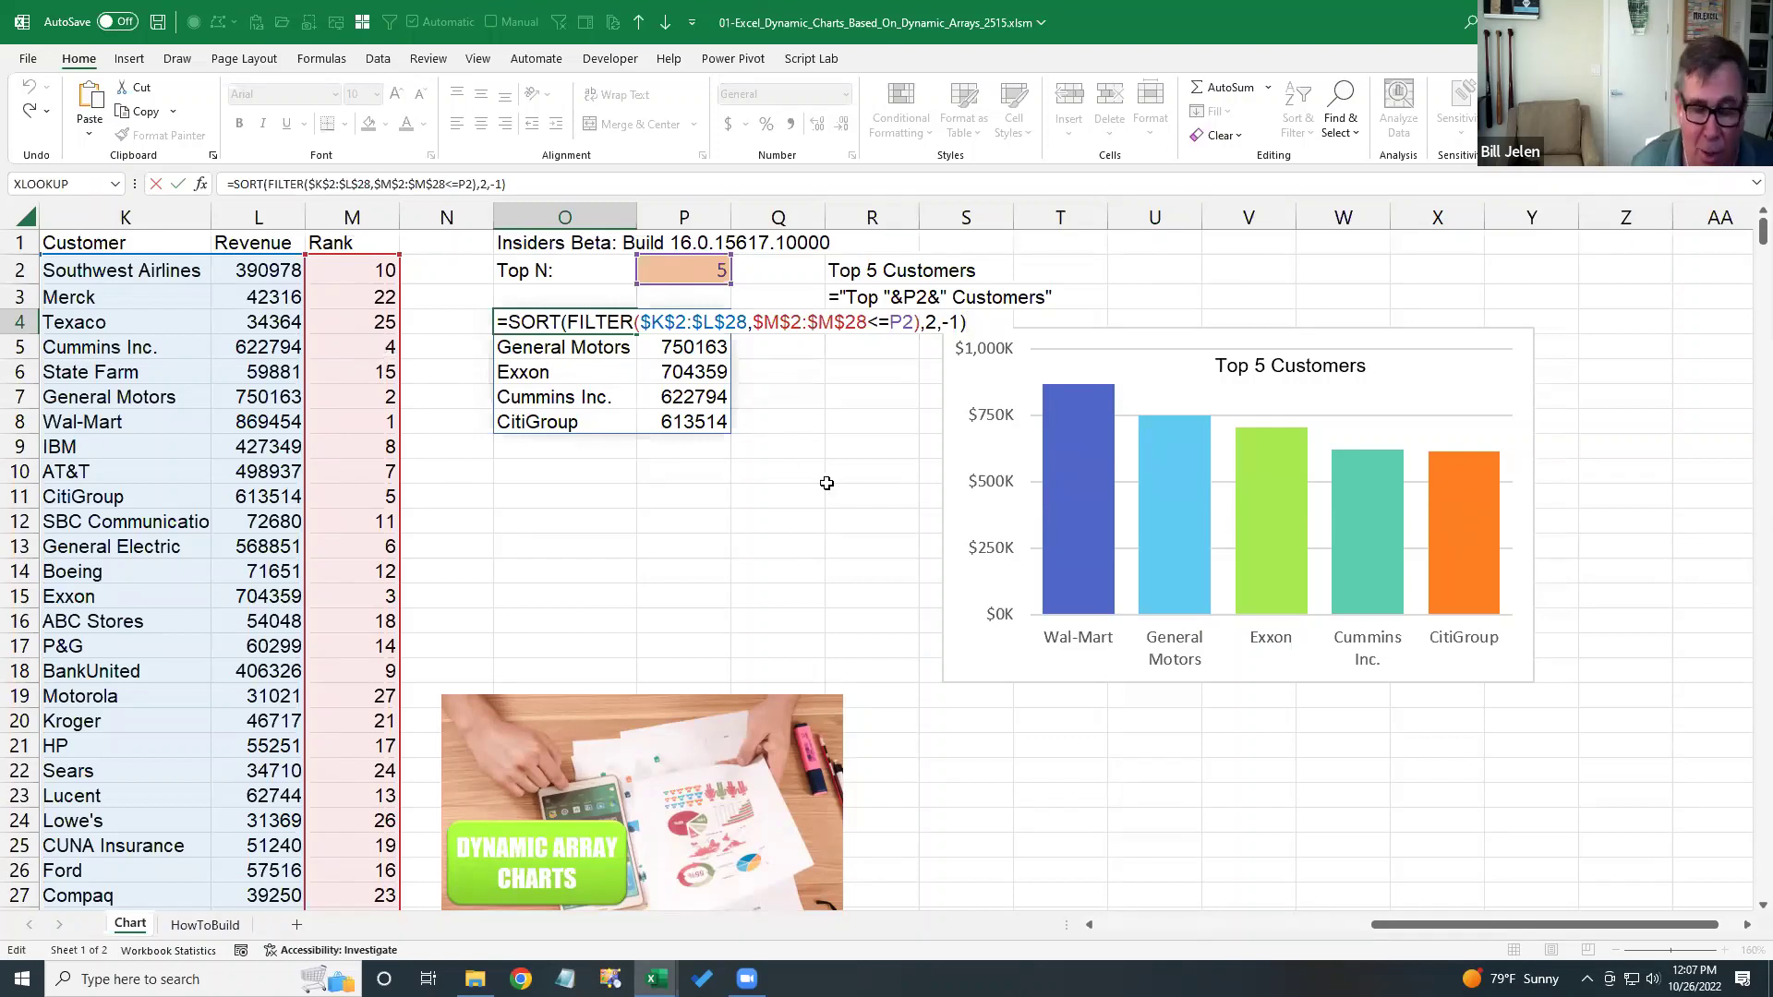
pyautogui.press('Return')
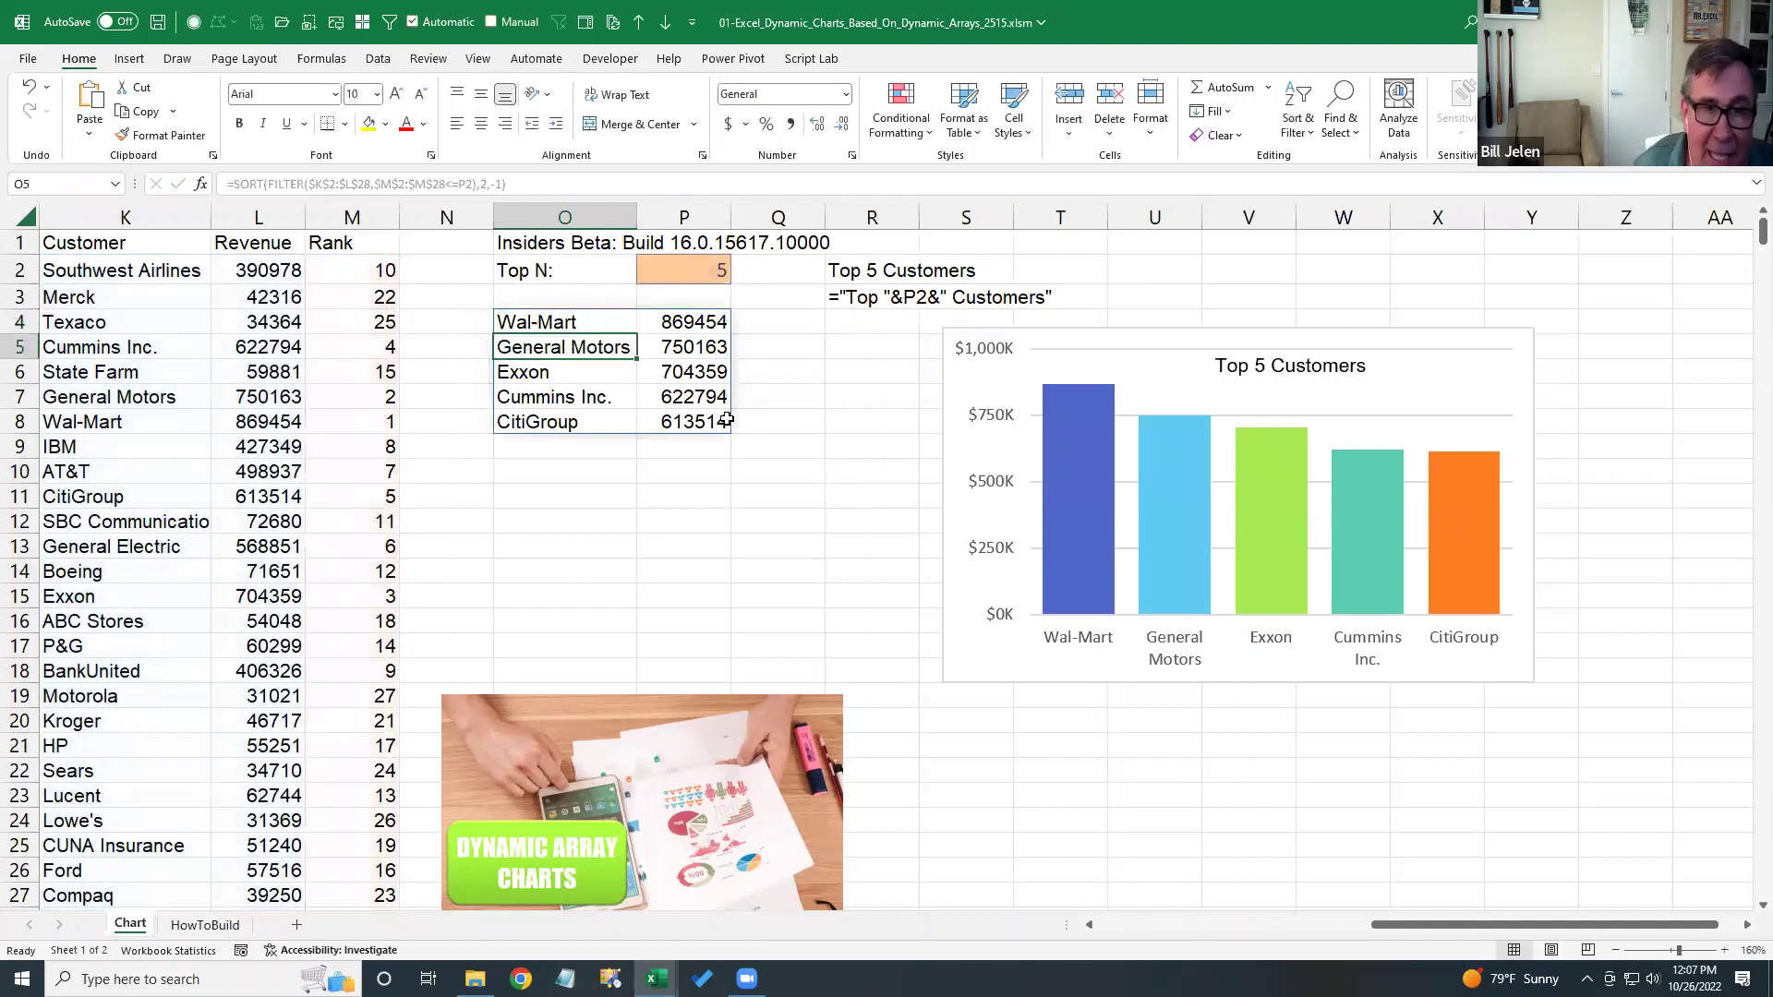
pyautogui.moveTo(582, 323); pyautogui.dragTo(671, 415)
pyautogui.click(1090, 343)
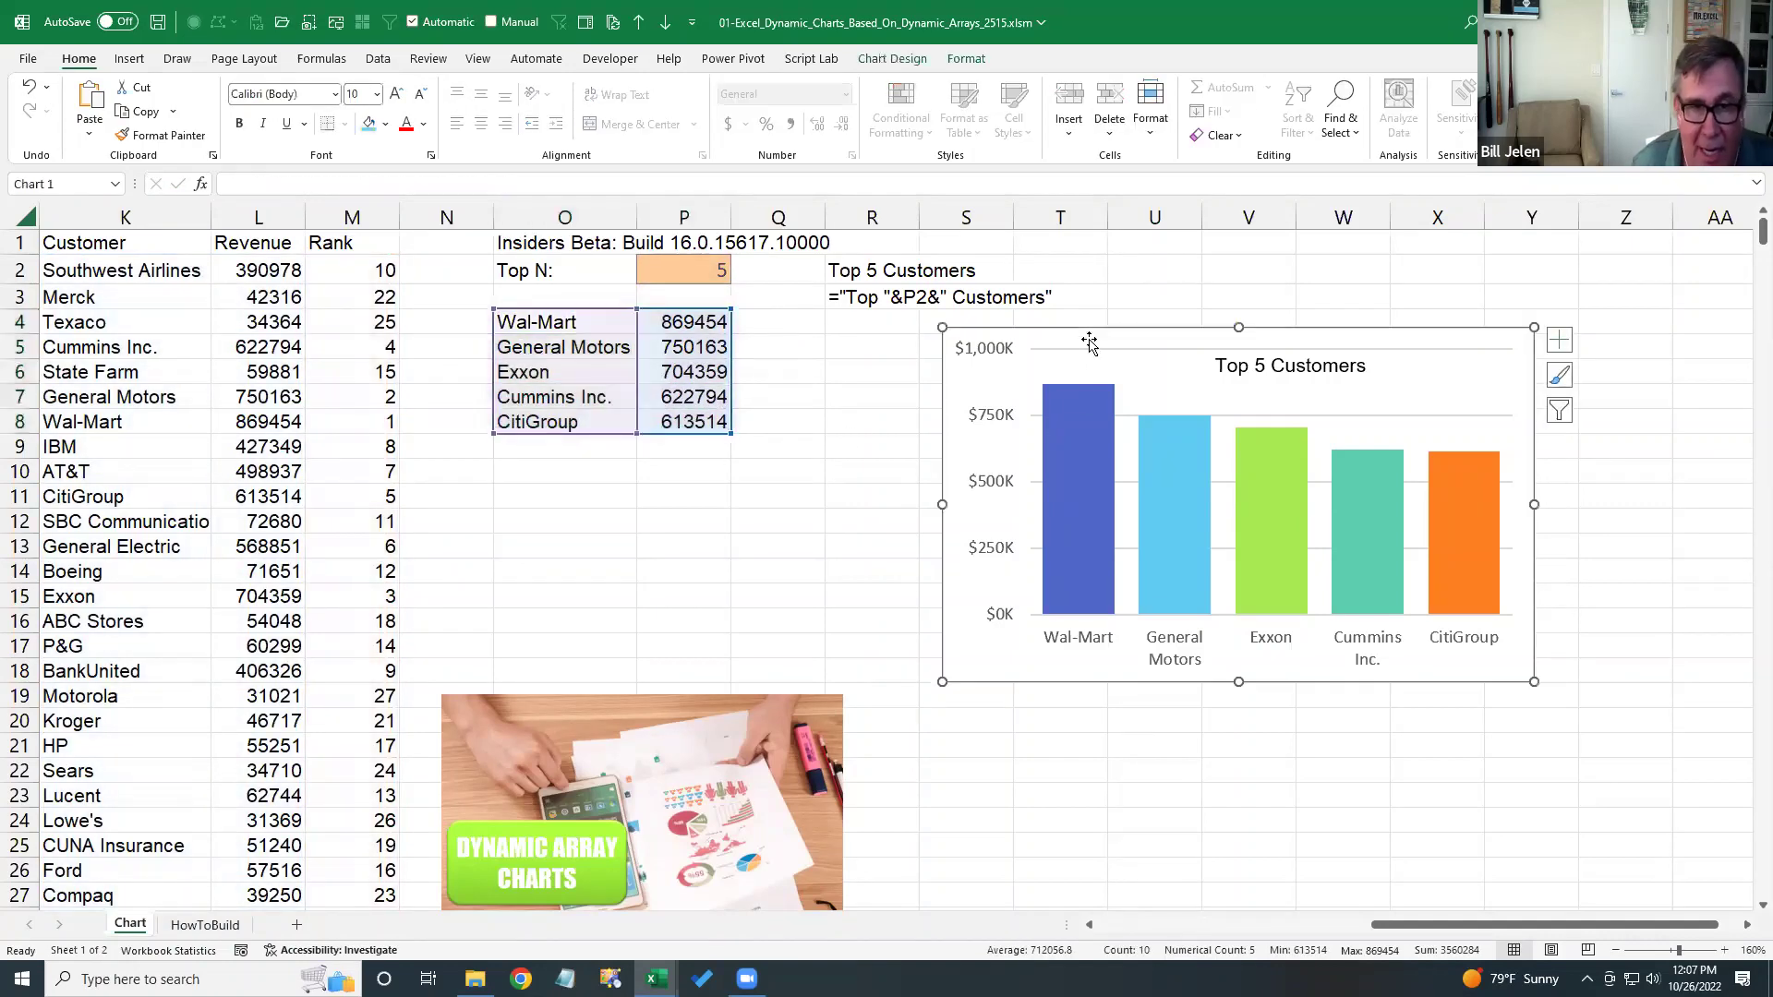
pyautogui.click(761, 471)
# - Try Top N values of 19 and 10 in cell P2 to resize the customer list and chart
pyautogui.click(704, 275)
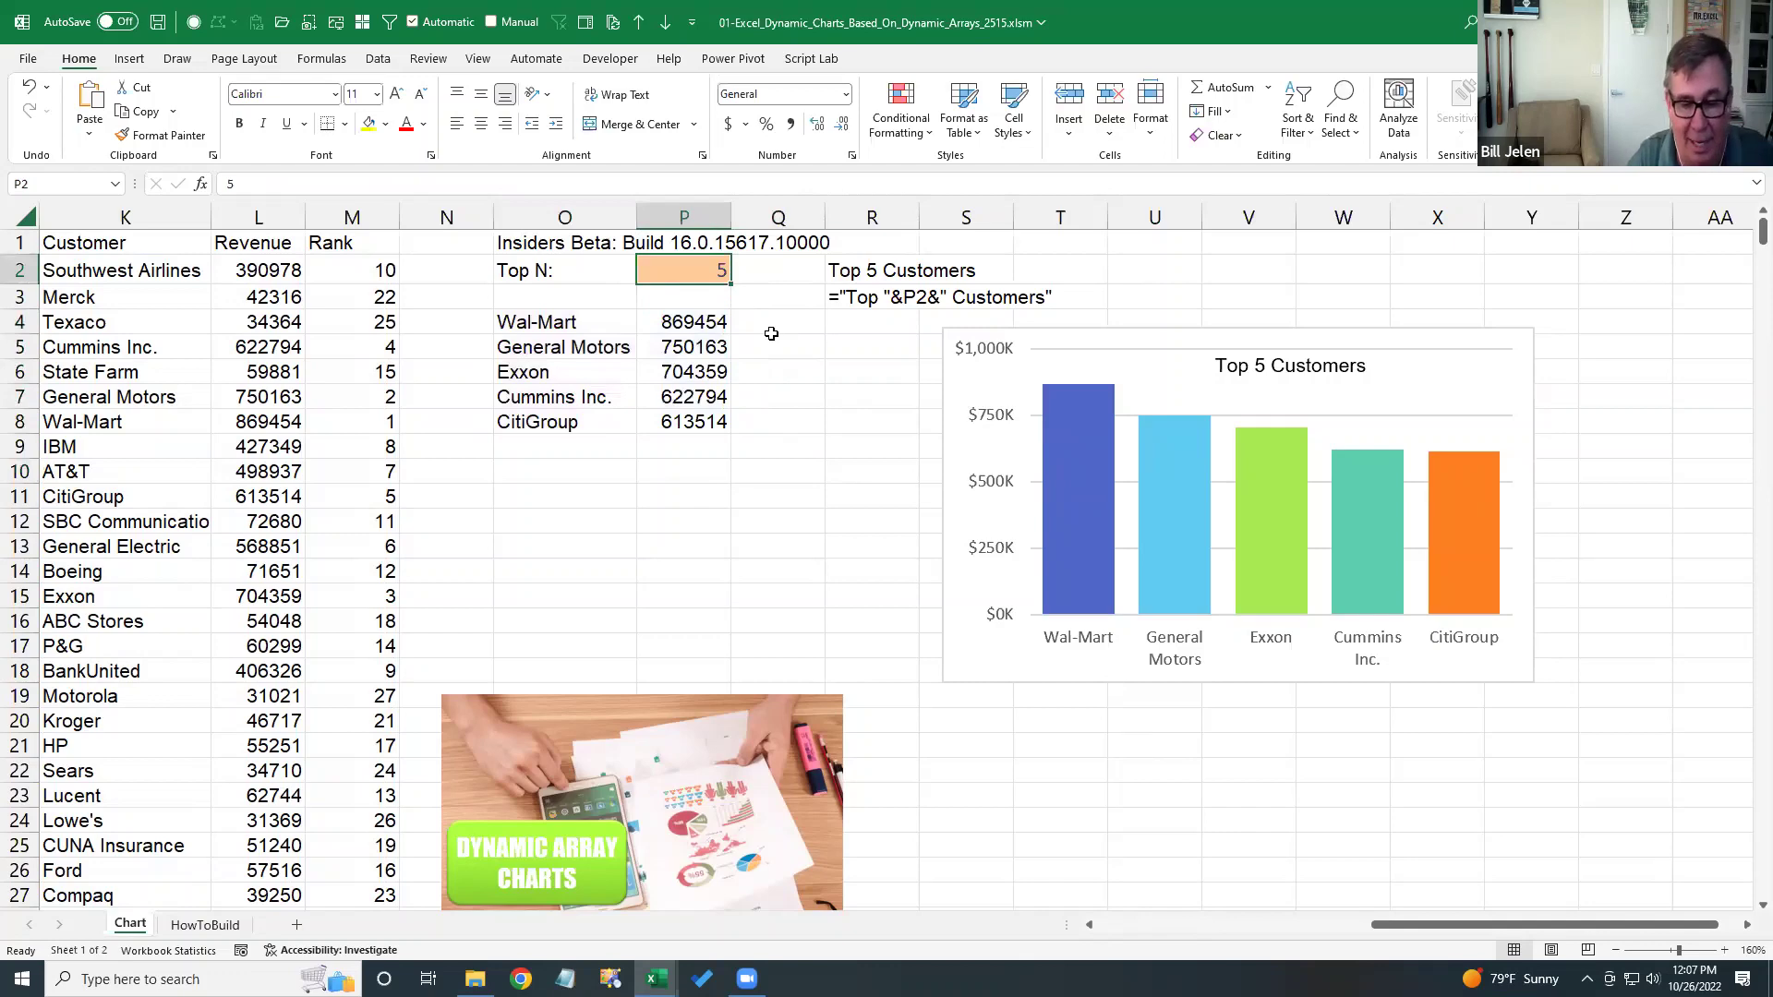
pyautogui.write('19')
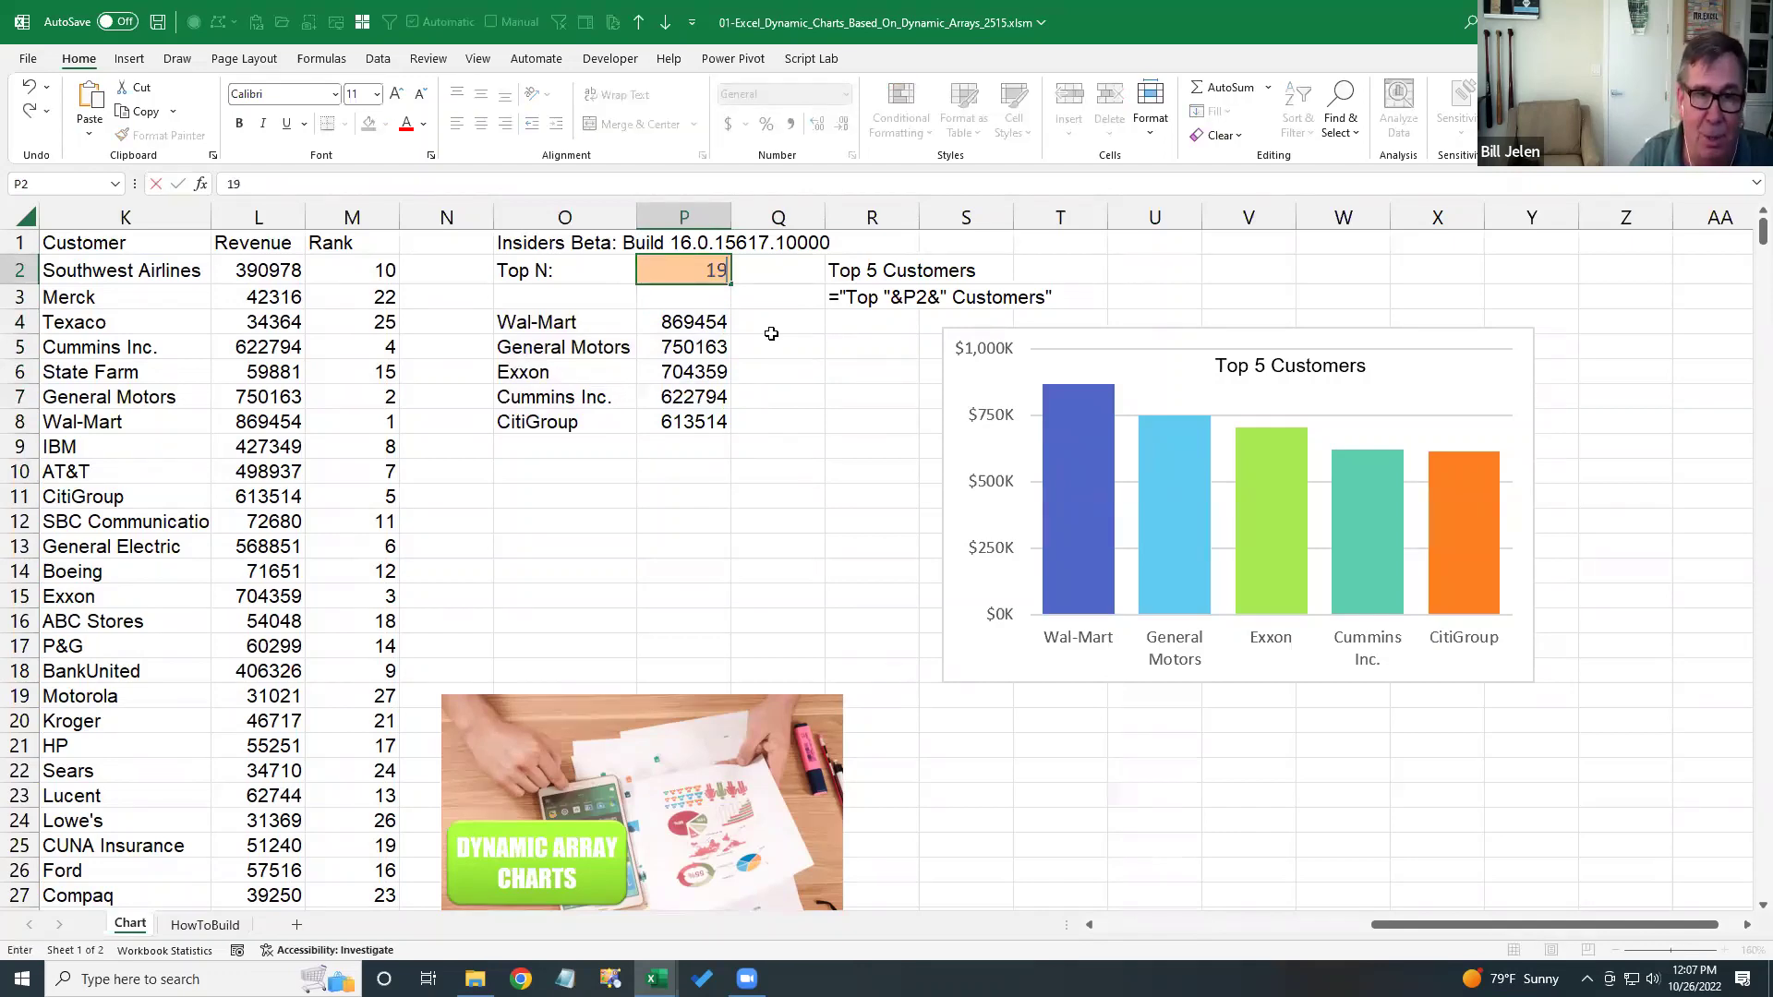
pyautogui.press('Return')
pyautogui.press('Up')
pyautogui.write('10')
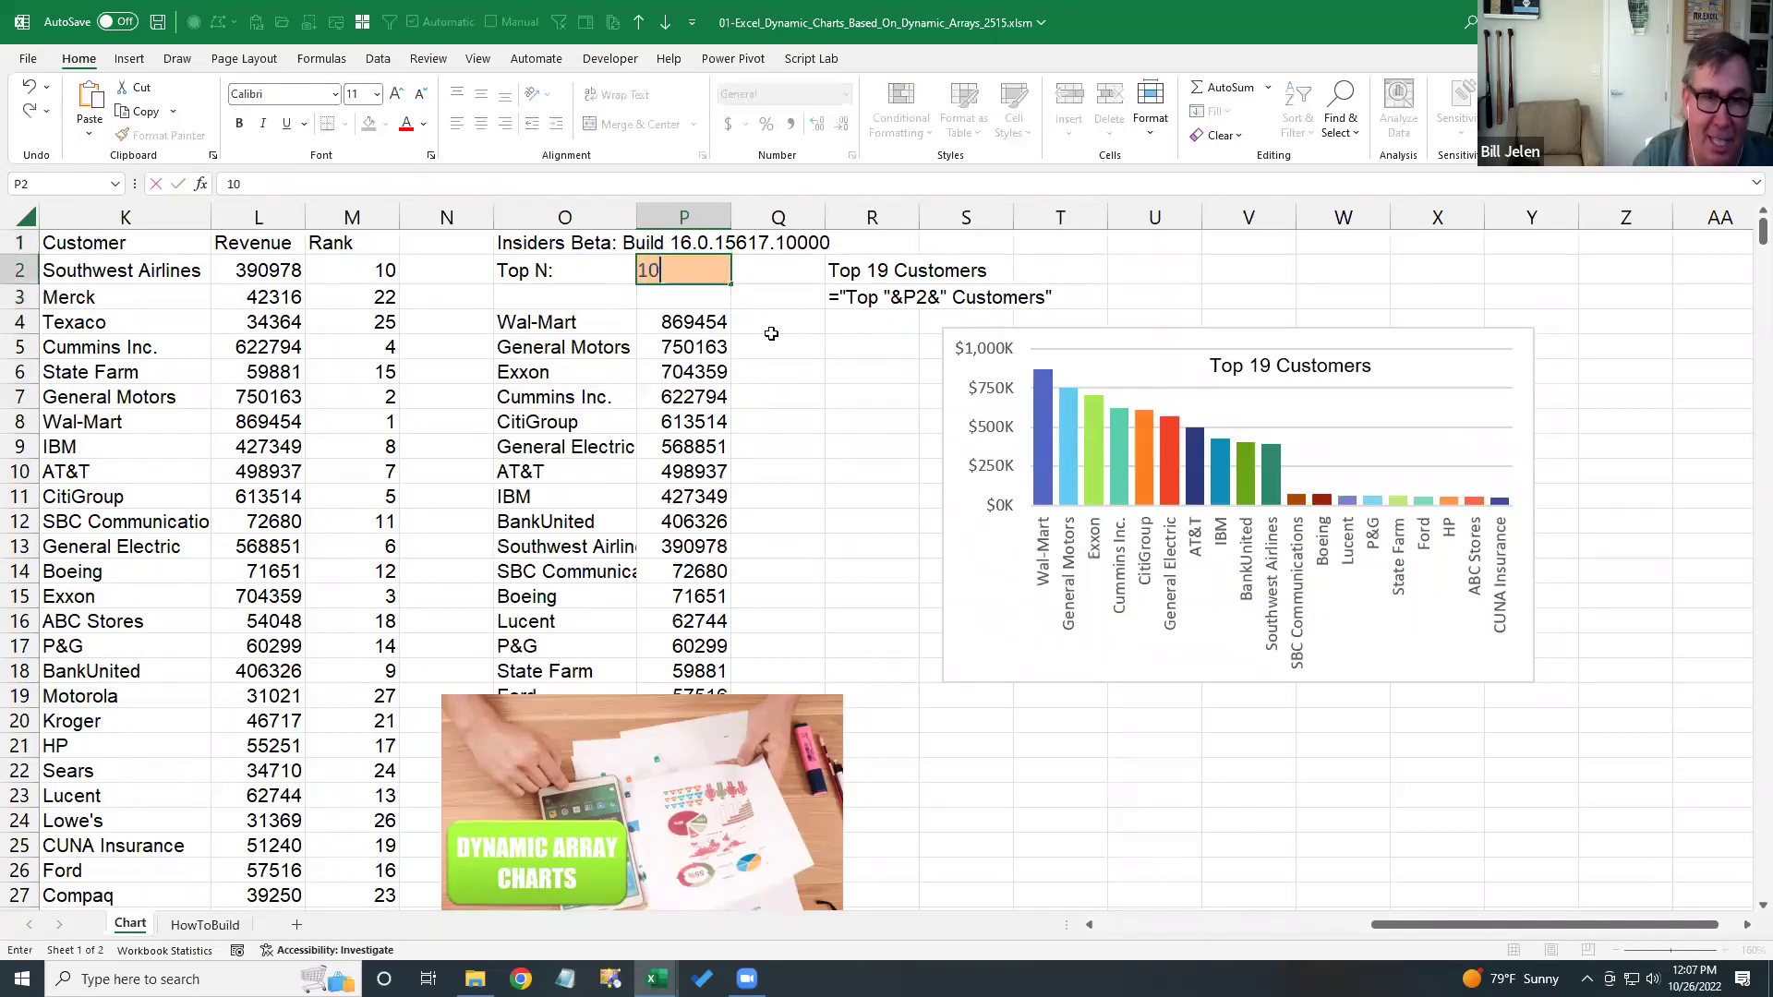
pyautogui.press('Return')
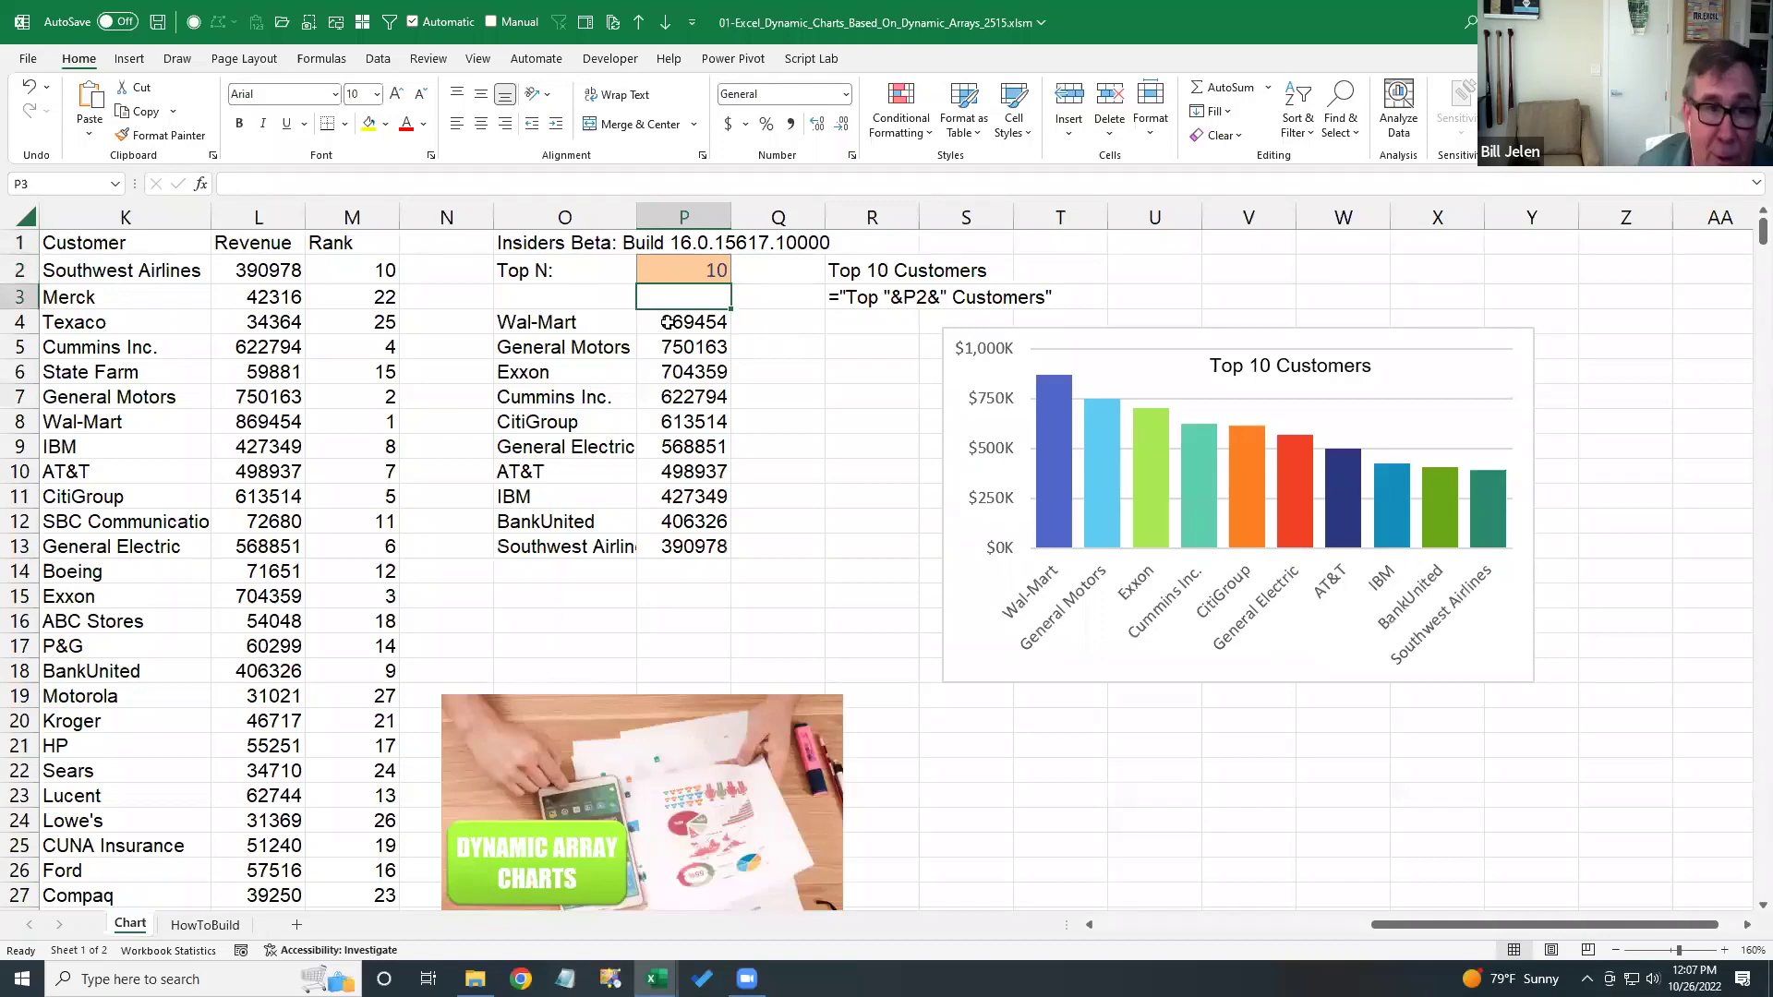
# - Review how the formula in cell O4 filters the customers by rank, leaving it unedited
pyautogui.click(614, 322)
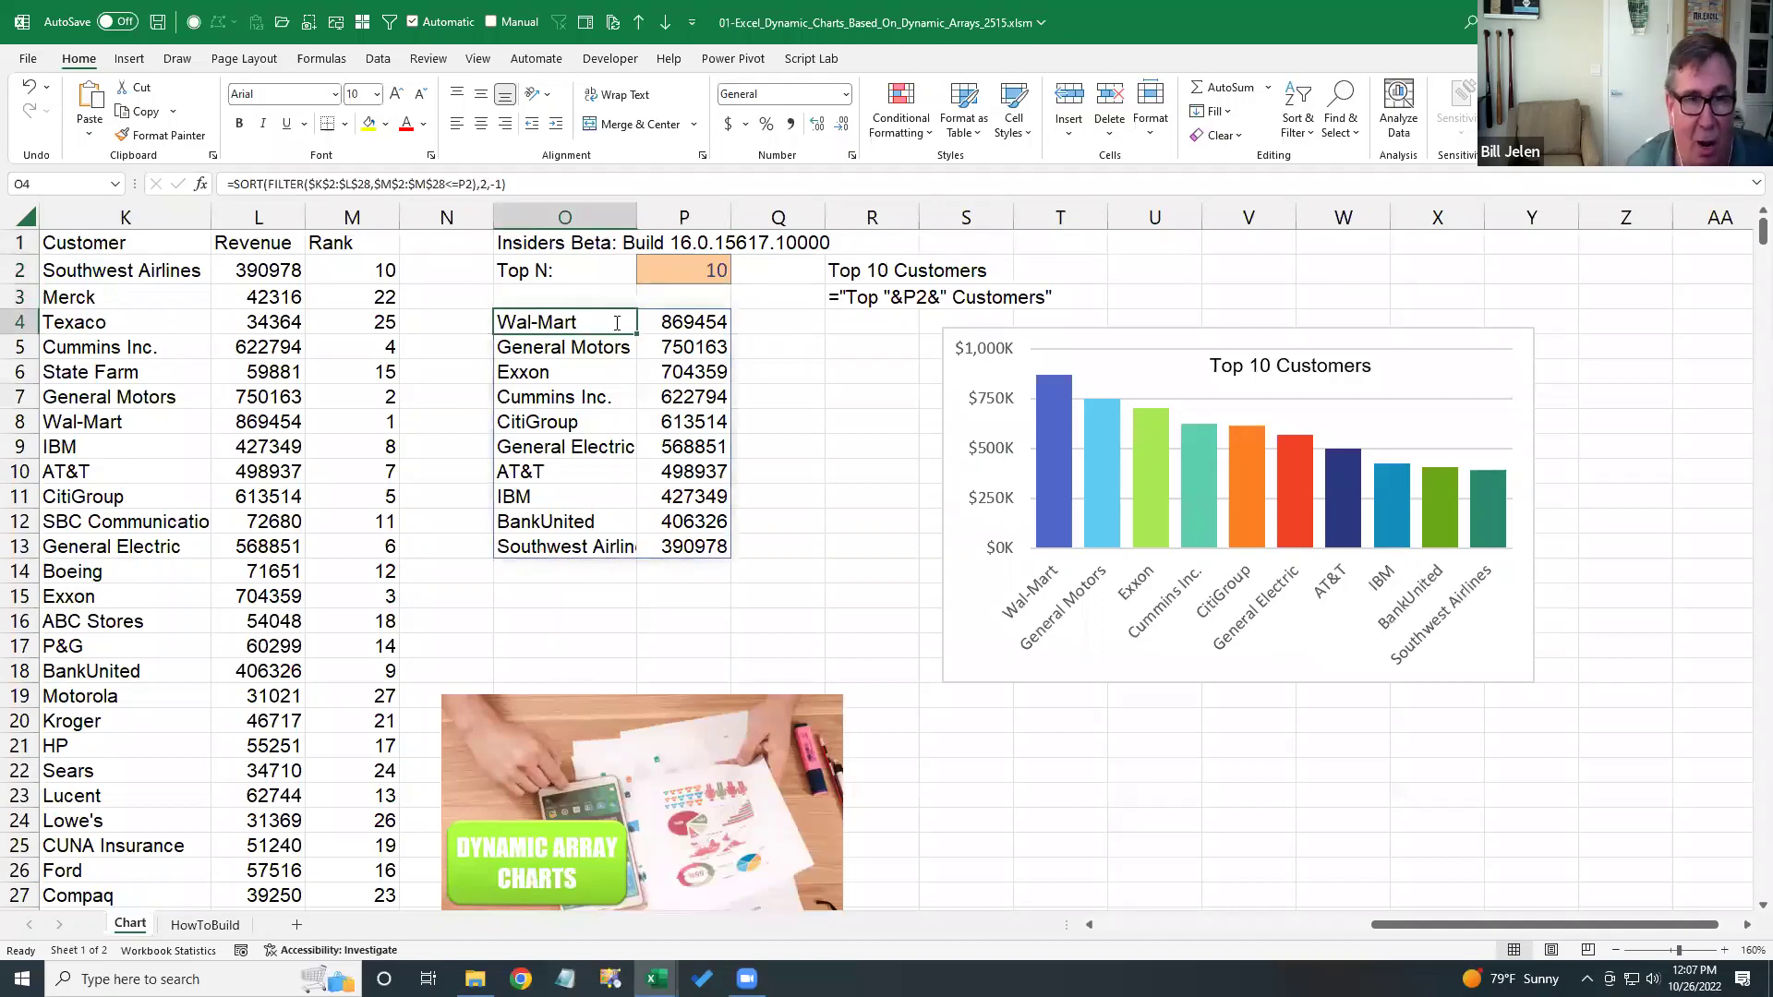
pyautogui.press('F2')
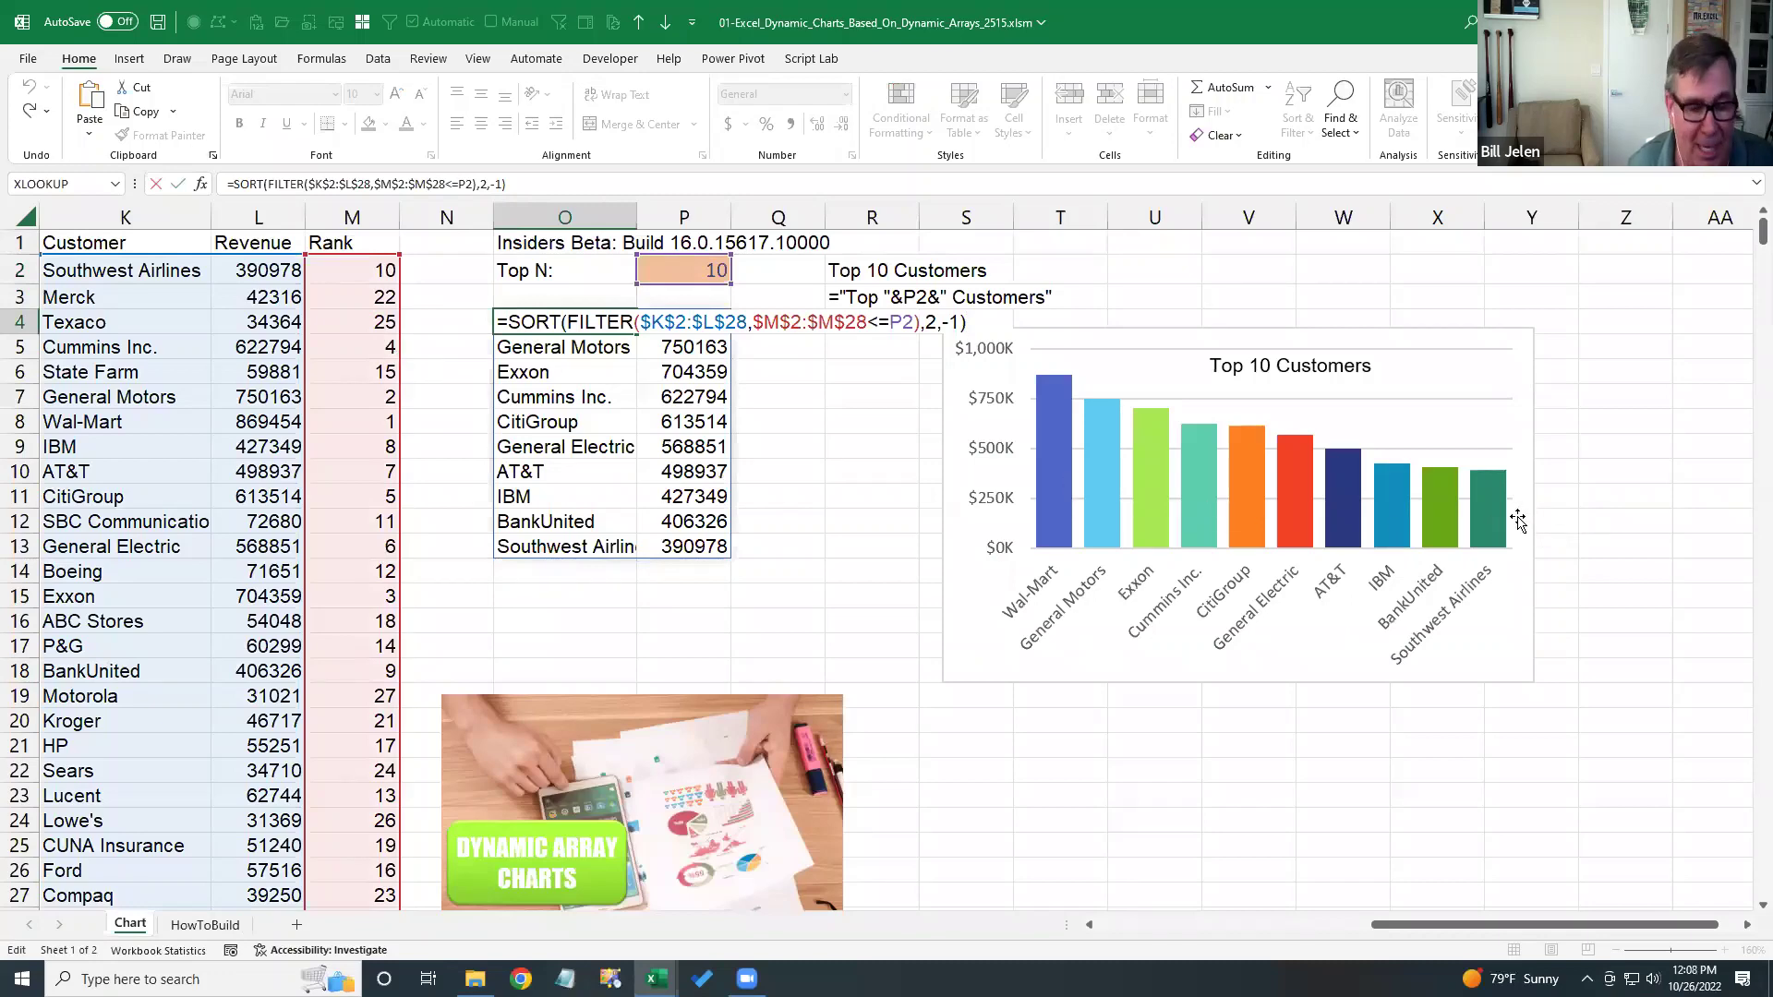
pyautogui.press('Escape')
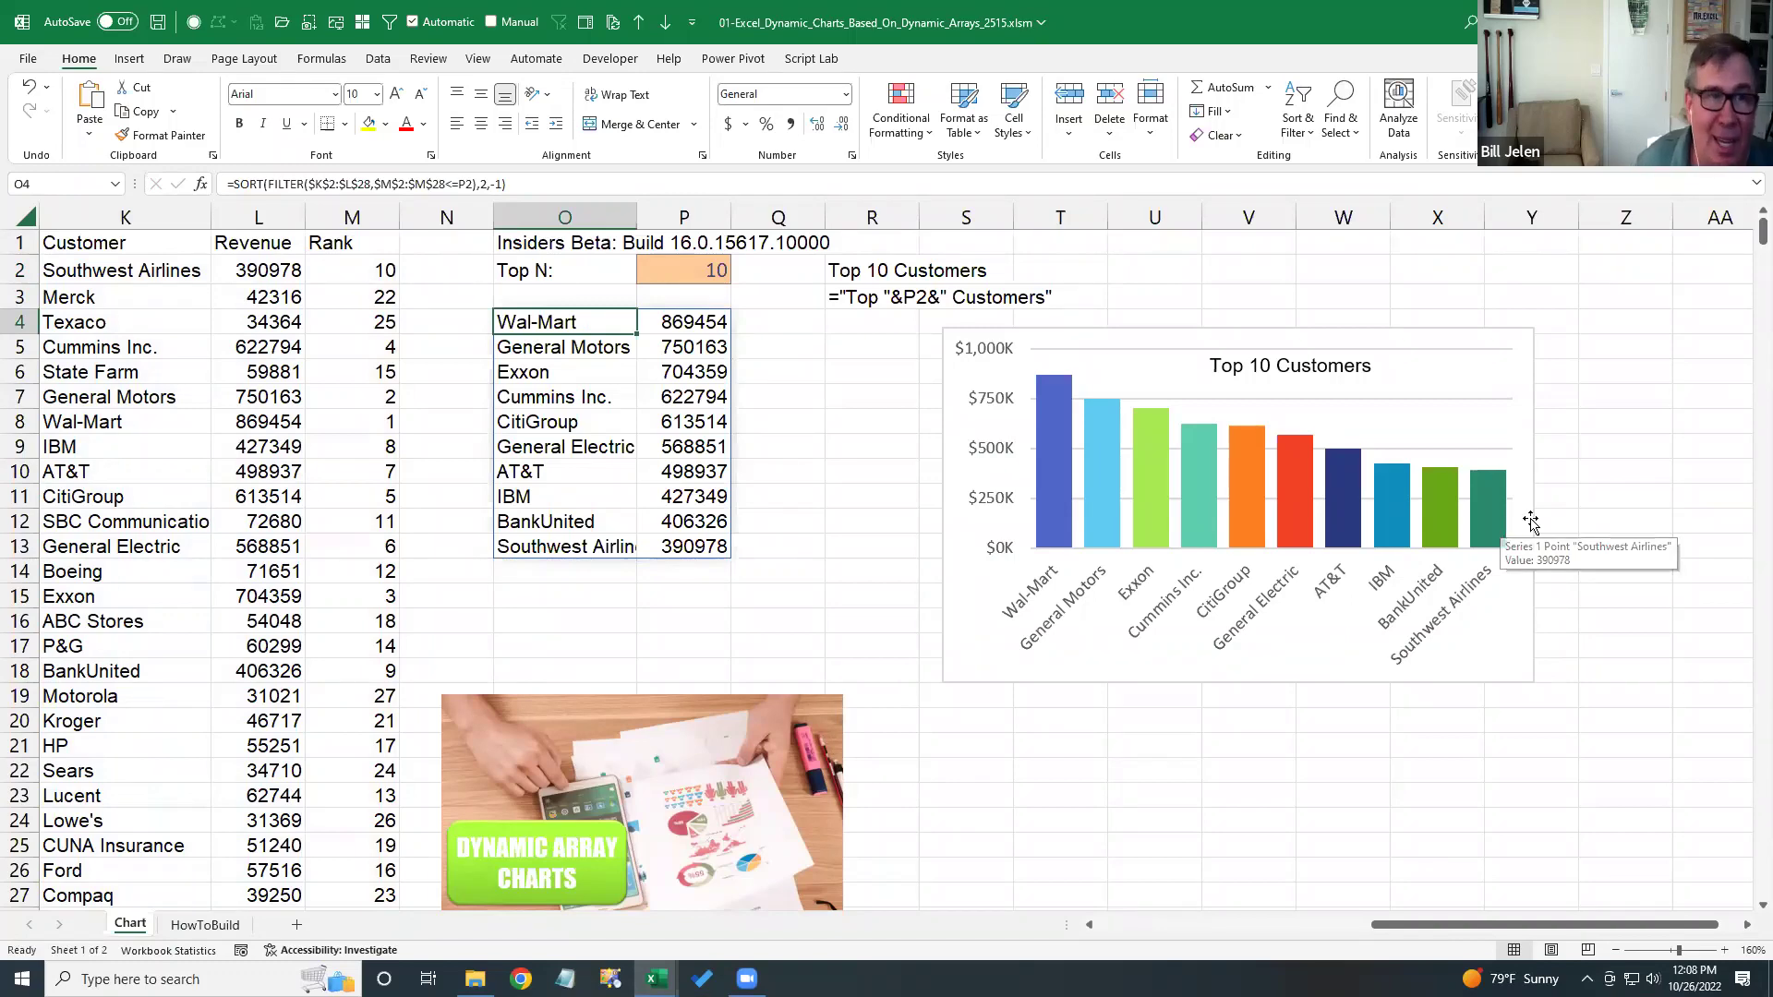
pyautogui.click(378, 58)
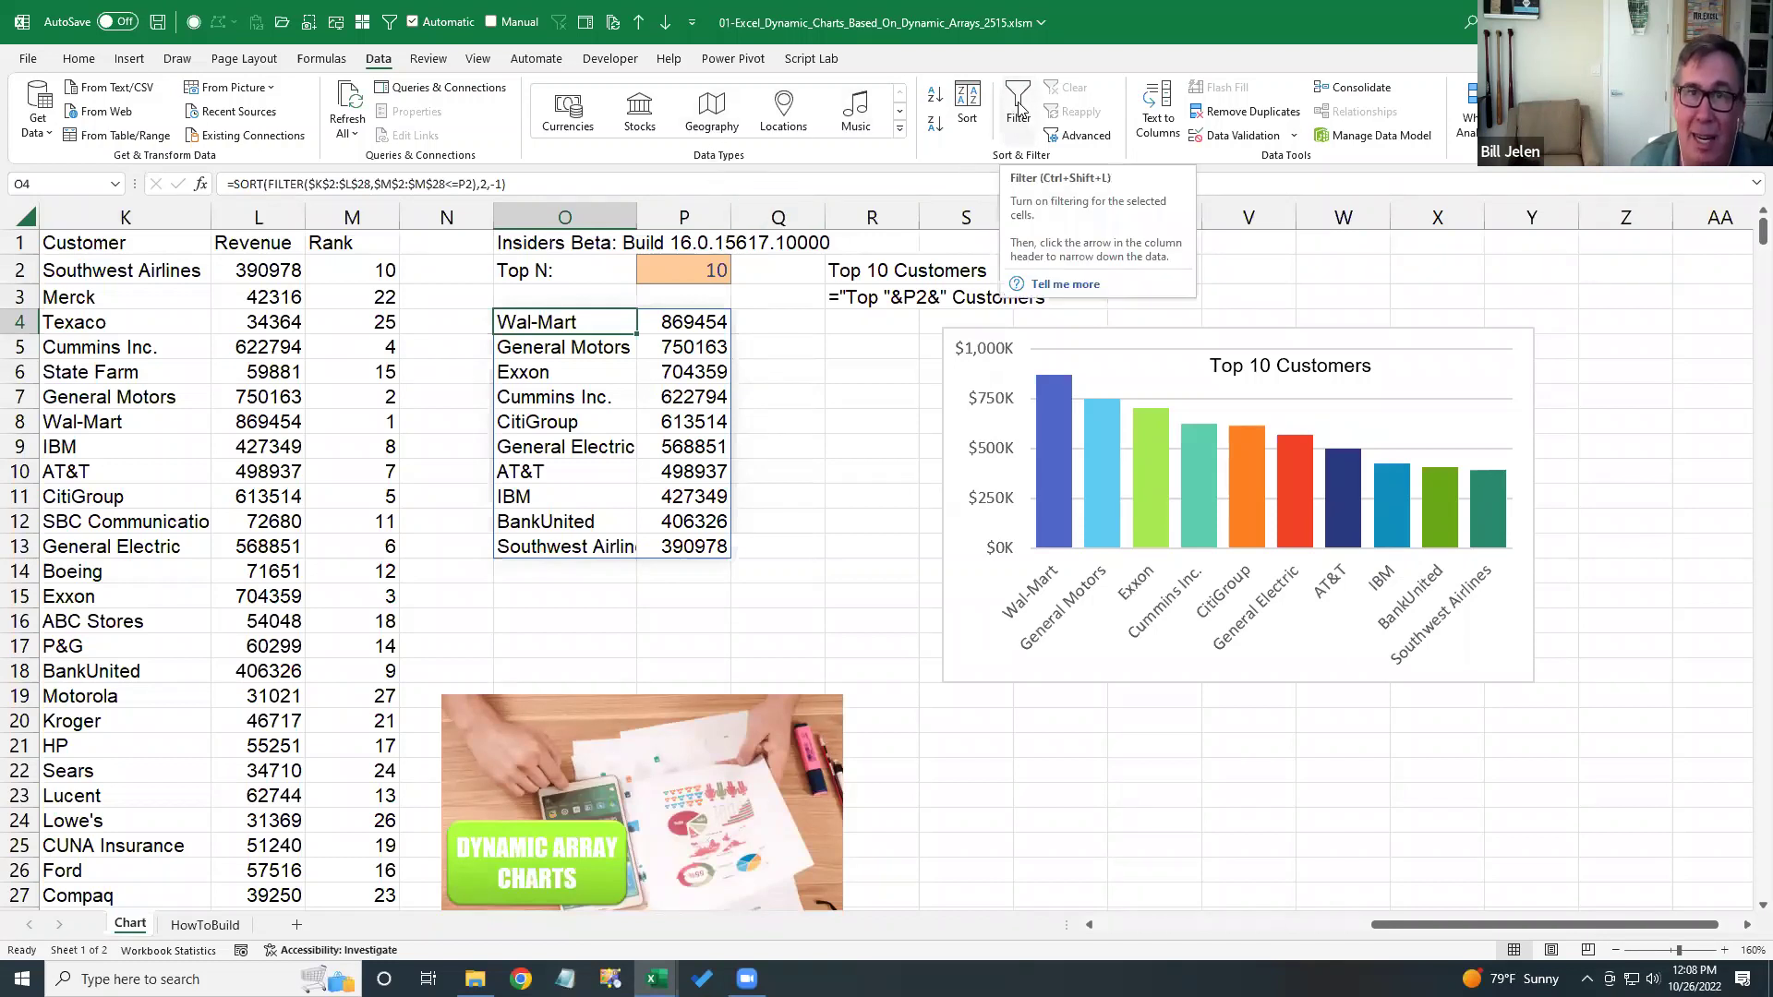
# - Change the Top N value in cell P2 to 5 and then to 7
pyautogui.click(706, 268)
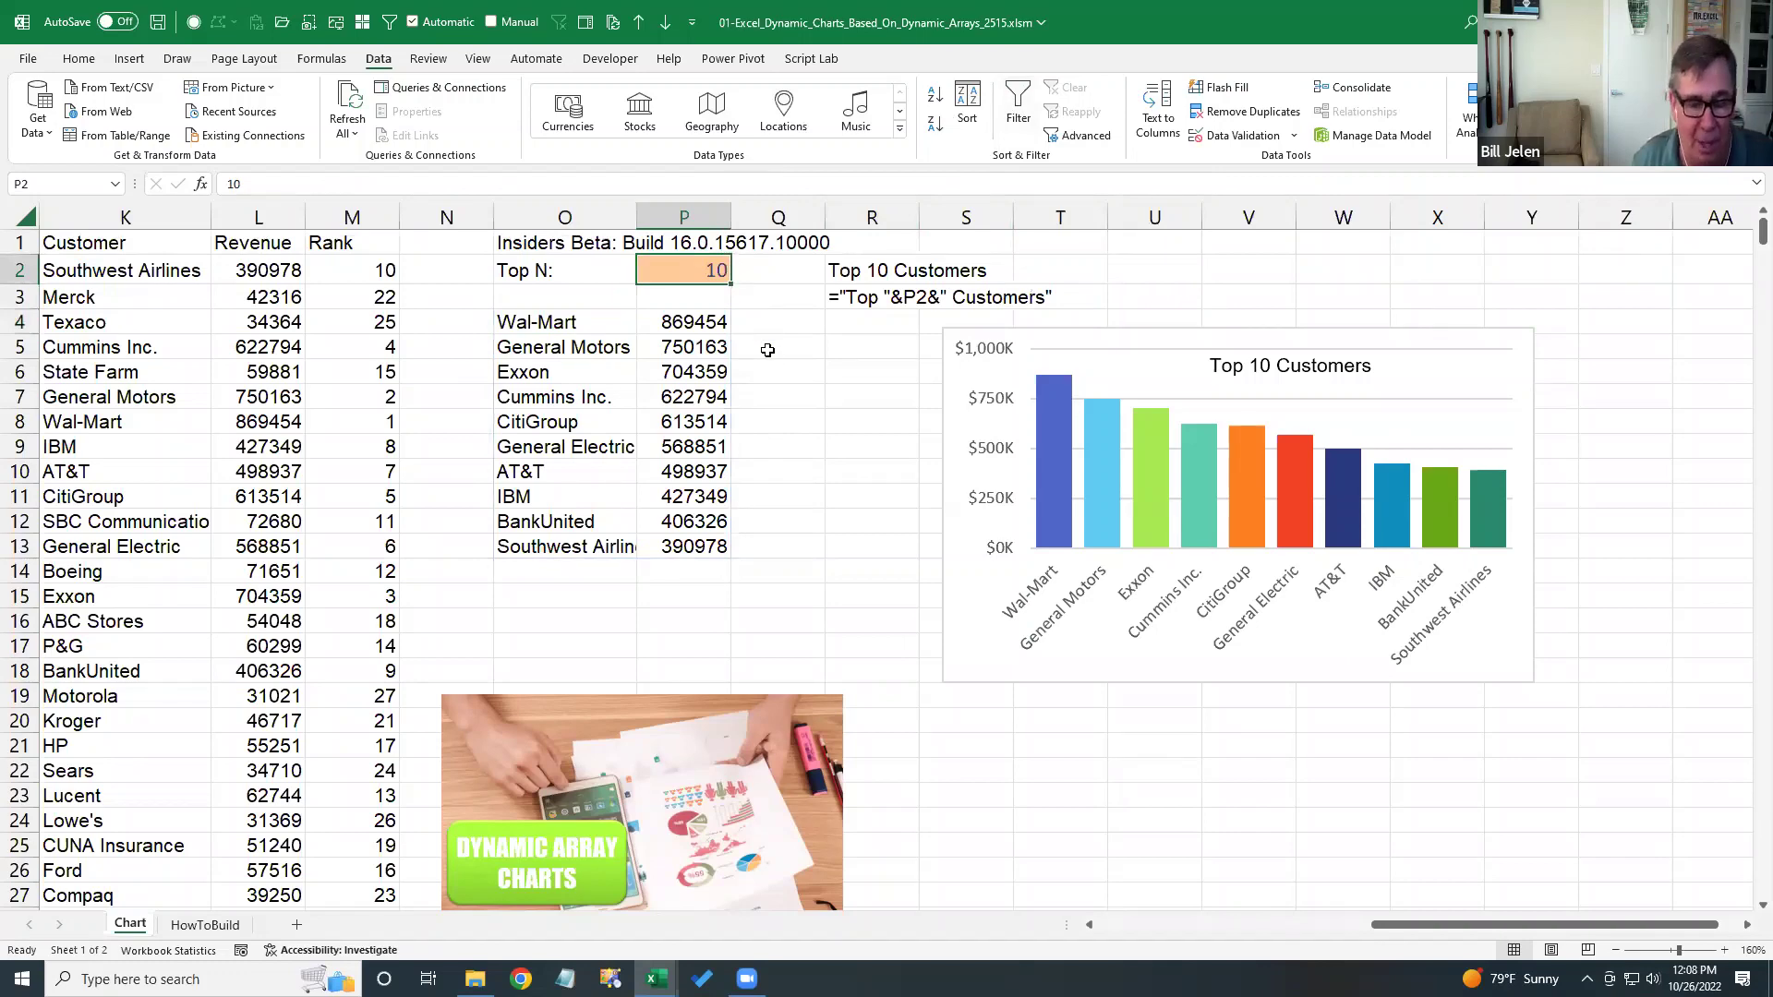
pyautogui.write('5')
pyautogui.hotkey('ctrl', 'Return')
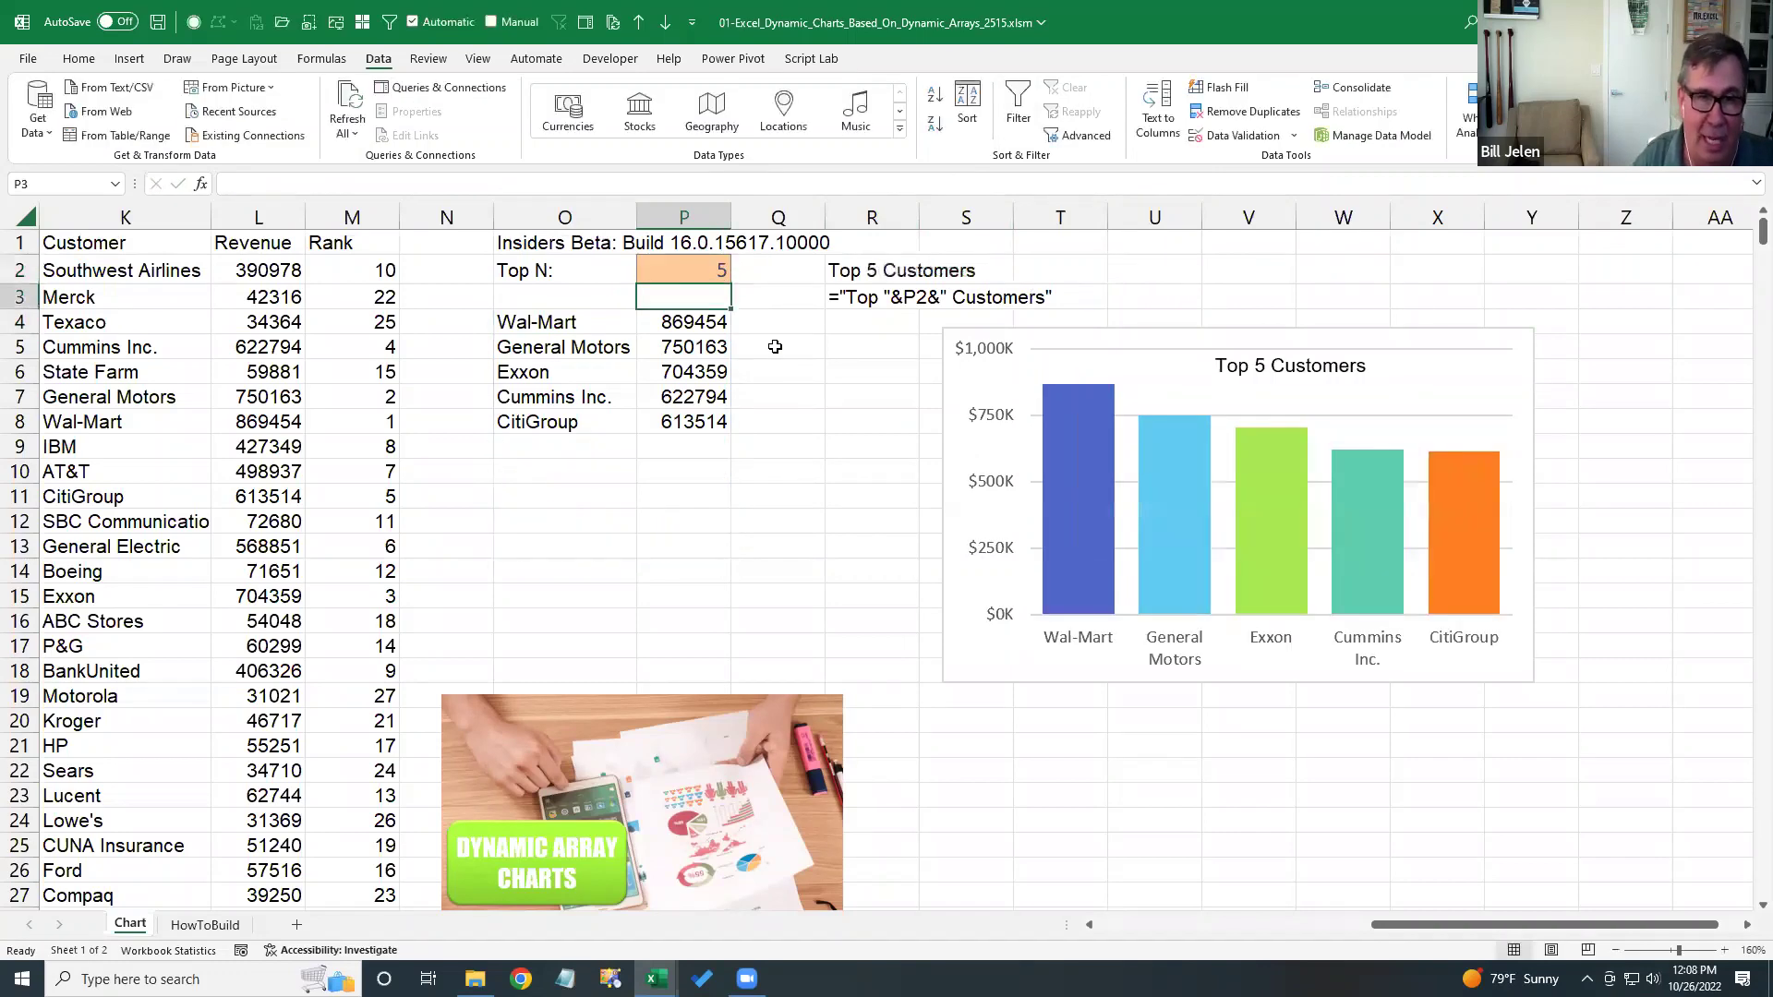
pyautogui.write('7')
pyautogui.press('Return')
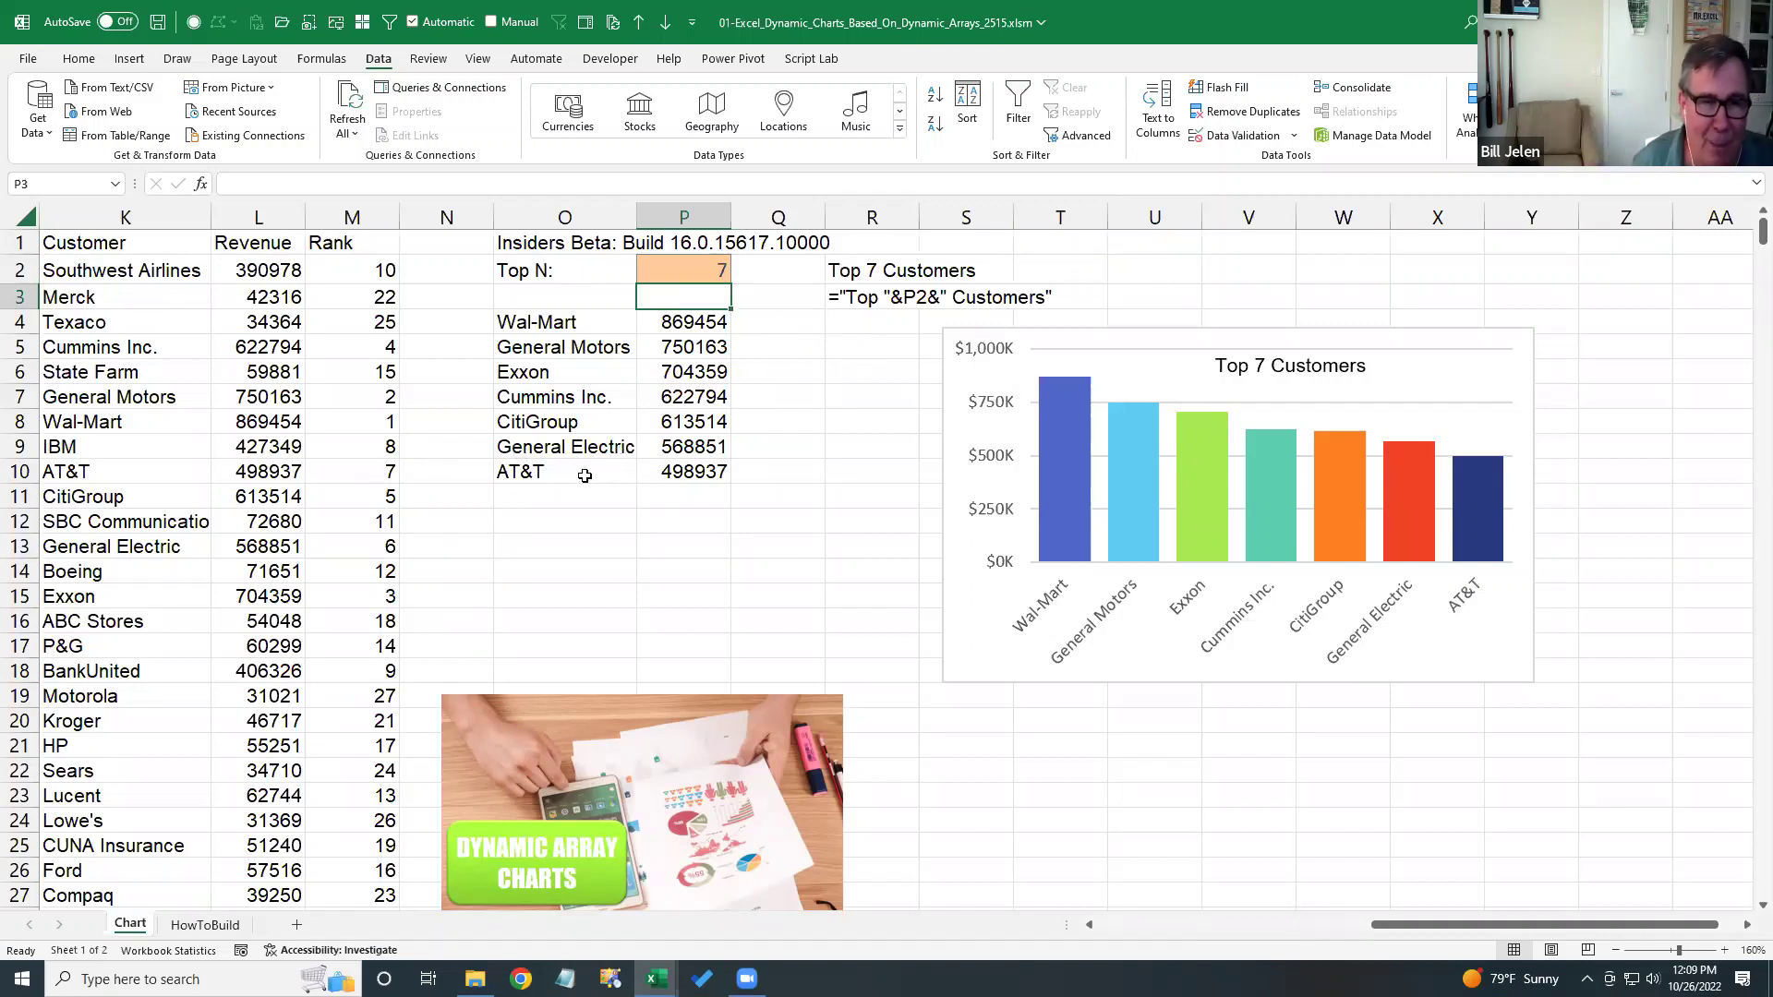
# - Return to the 00-More4AppsCharting workbook and strike through the dynamic arrays charts topic in cell D4 of the agenda
pyautogui.hotkey('ctrl', 'Tab')
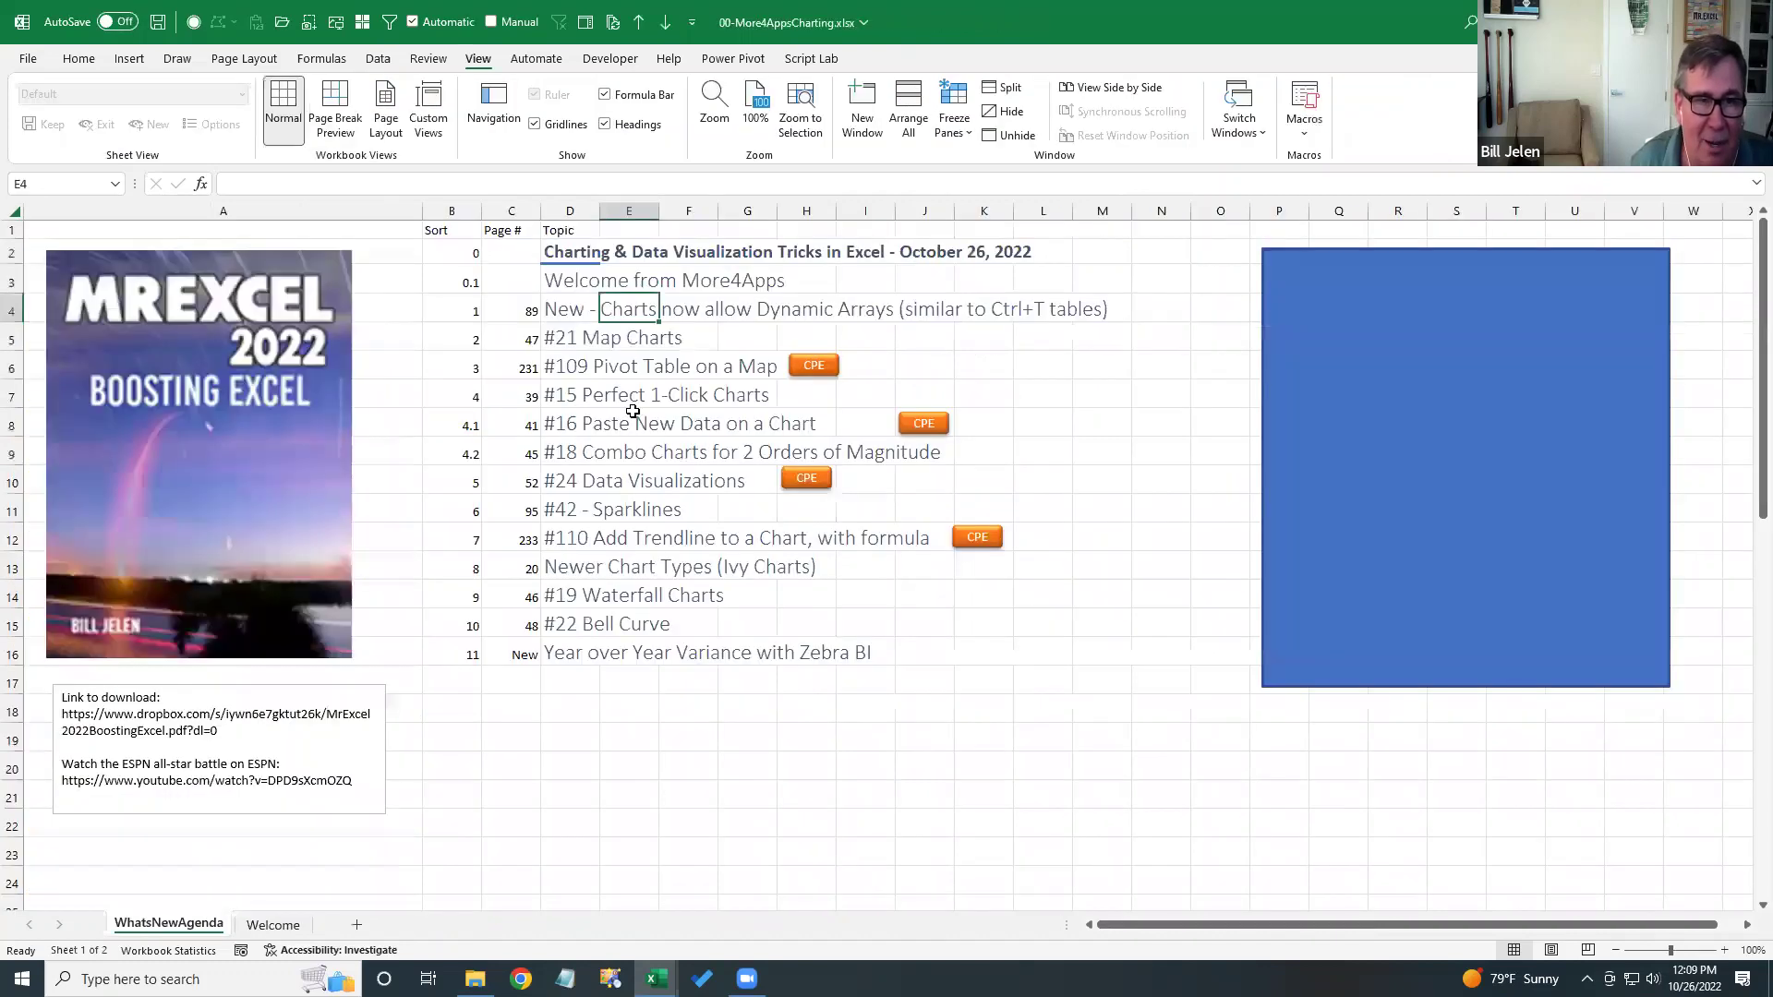
pyautogui.press('Left')
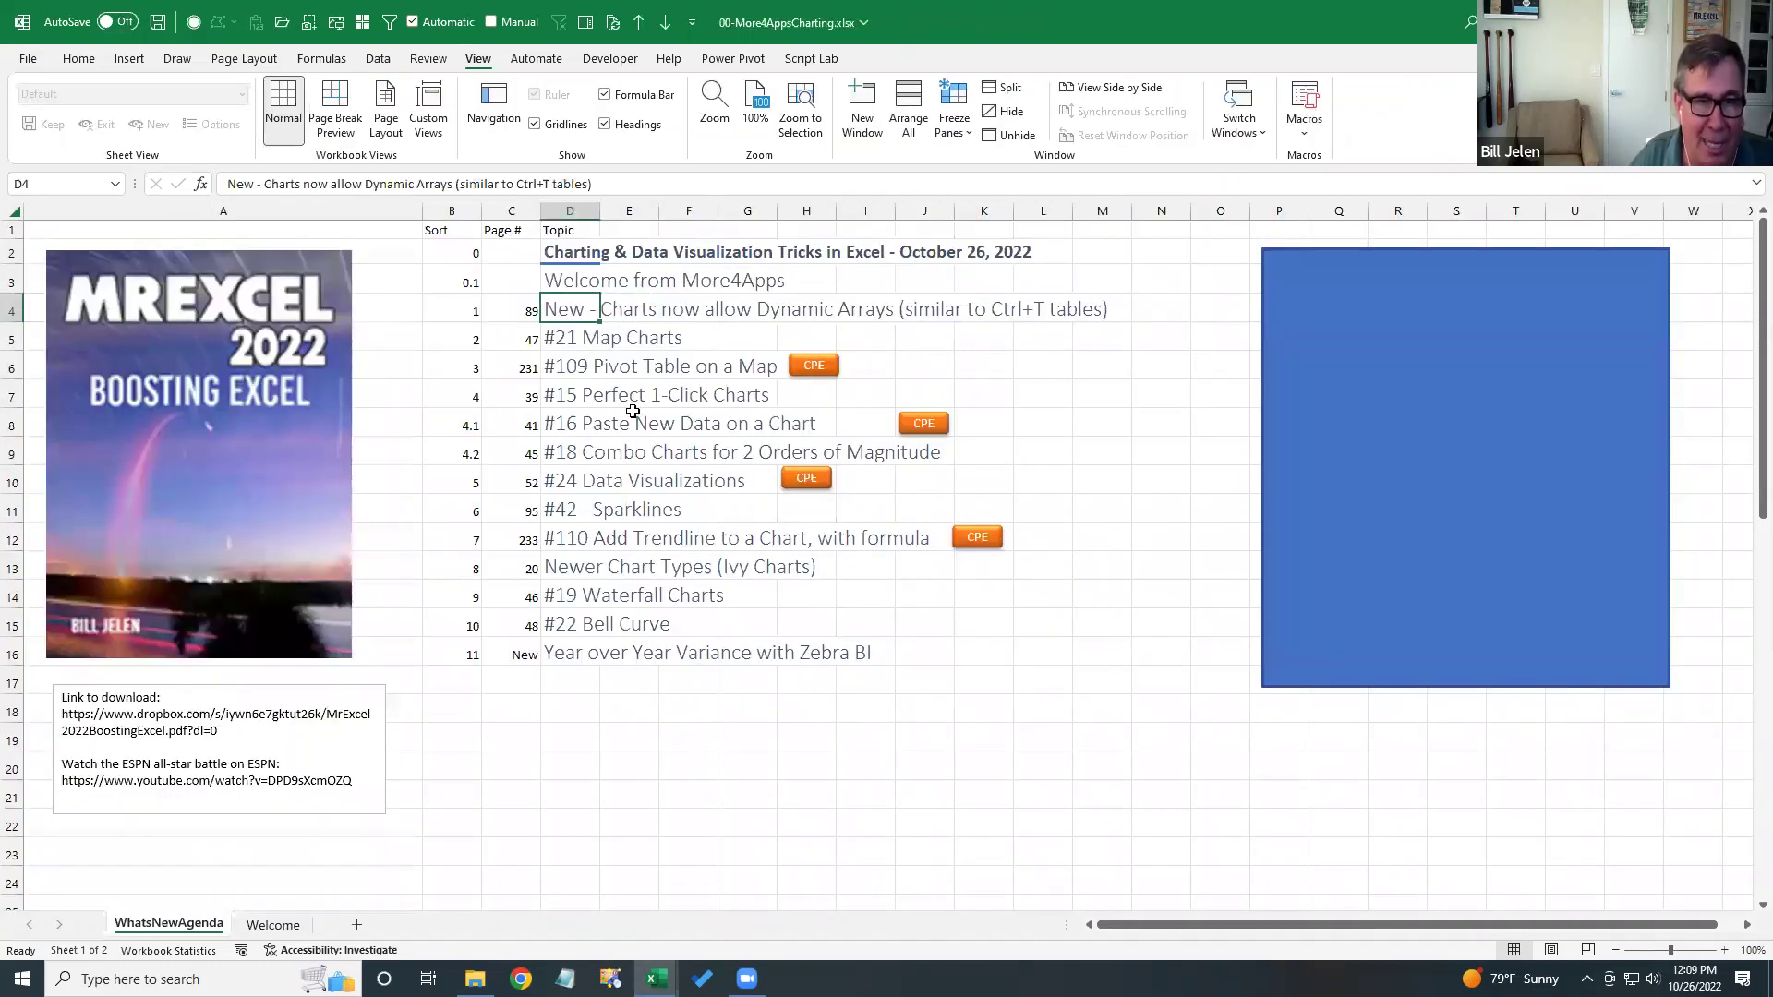
pyautogui.hotkey('ctrl', '5')
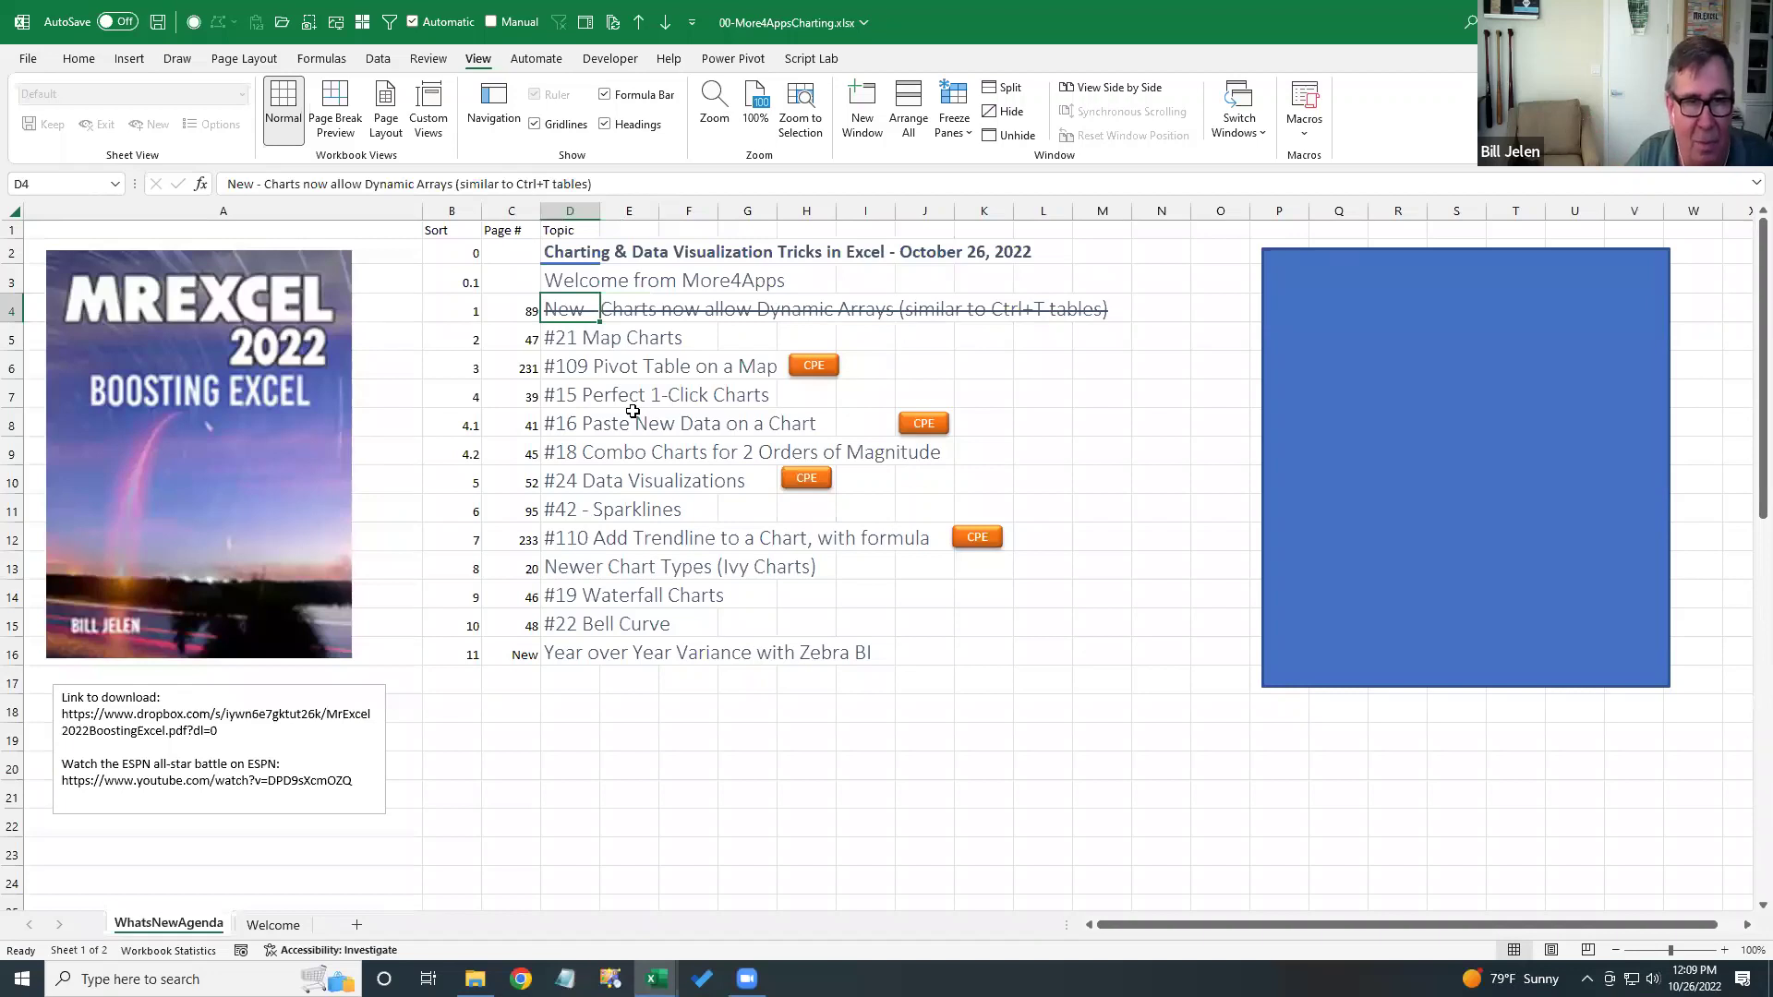
pyautogui.press('Down')
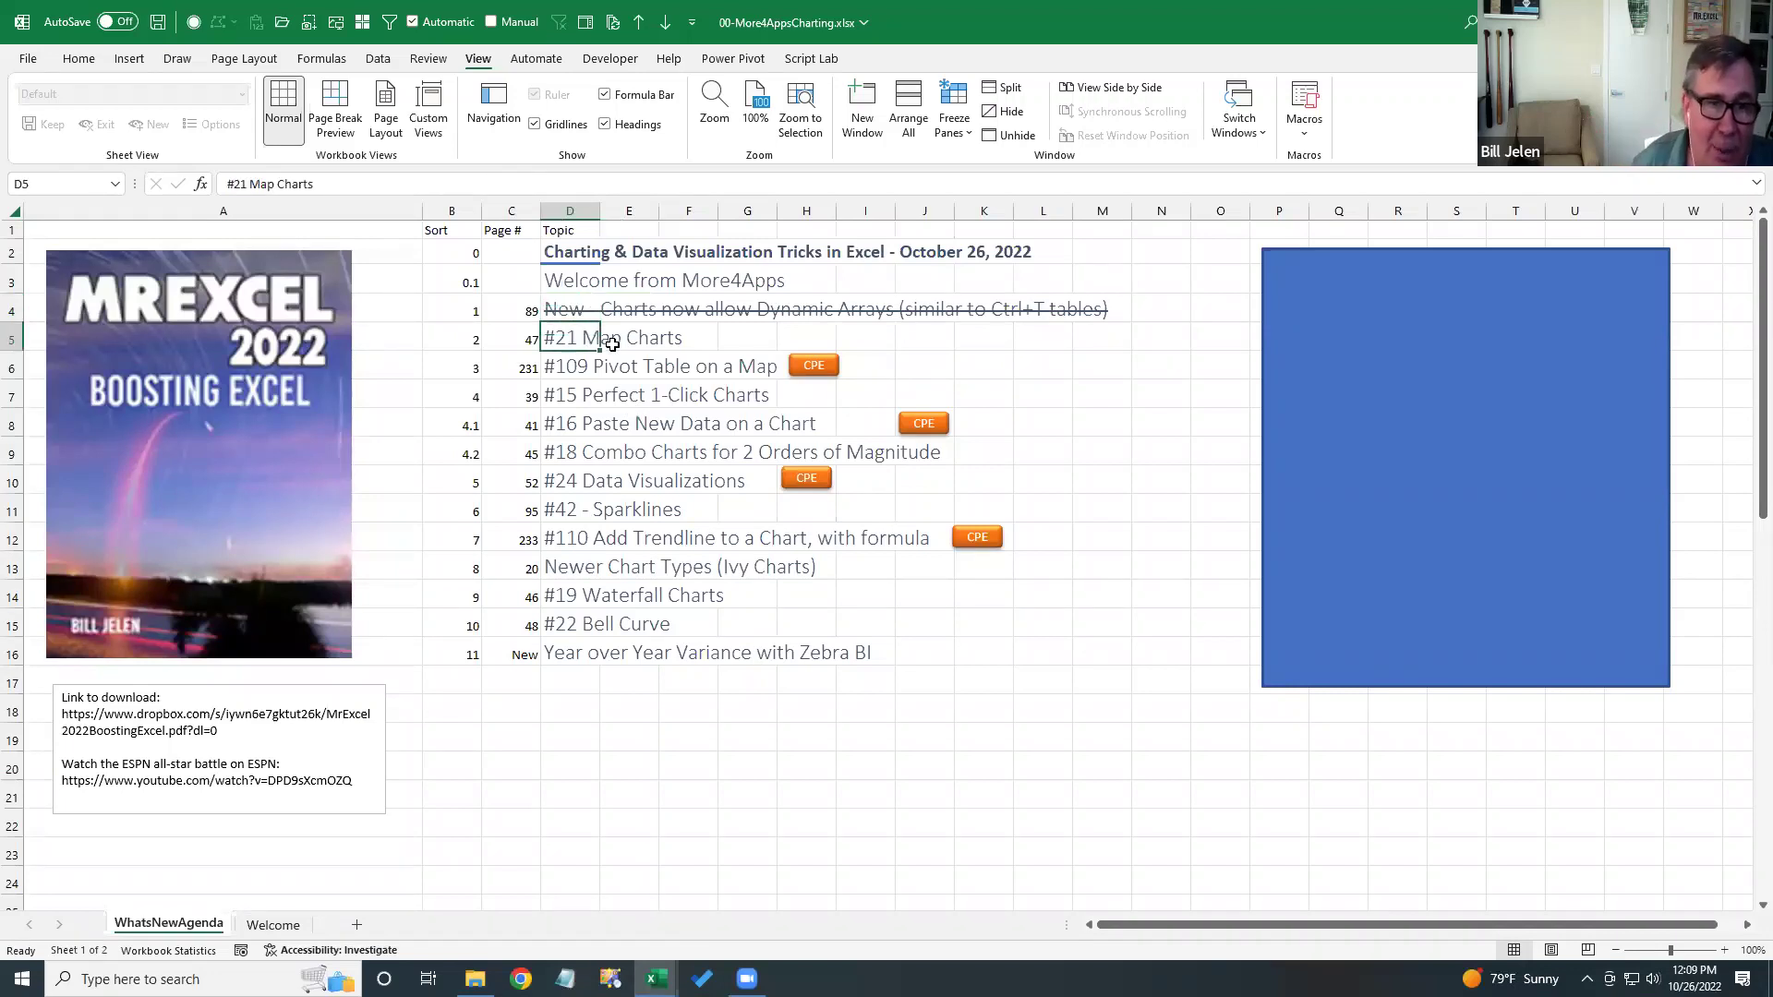
# - Switch to the 02-MapCharts workbook and insert a filled map chart from the State and Sales data in A1:B9
pyautogui.click(131, 61)
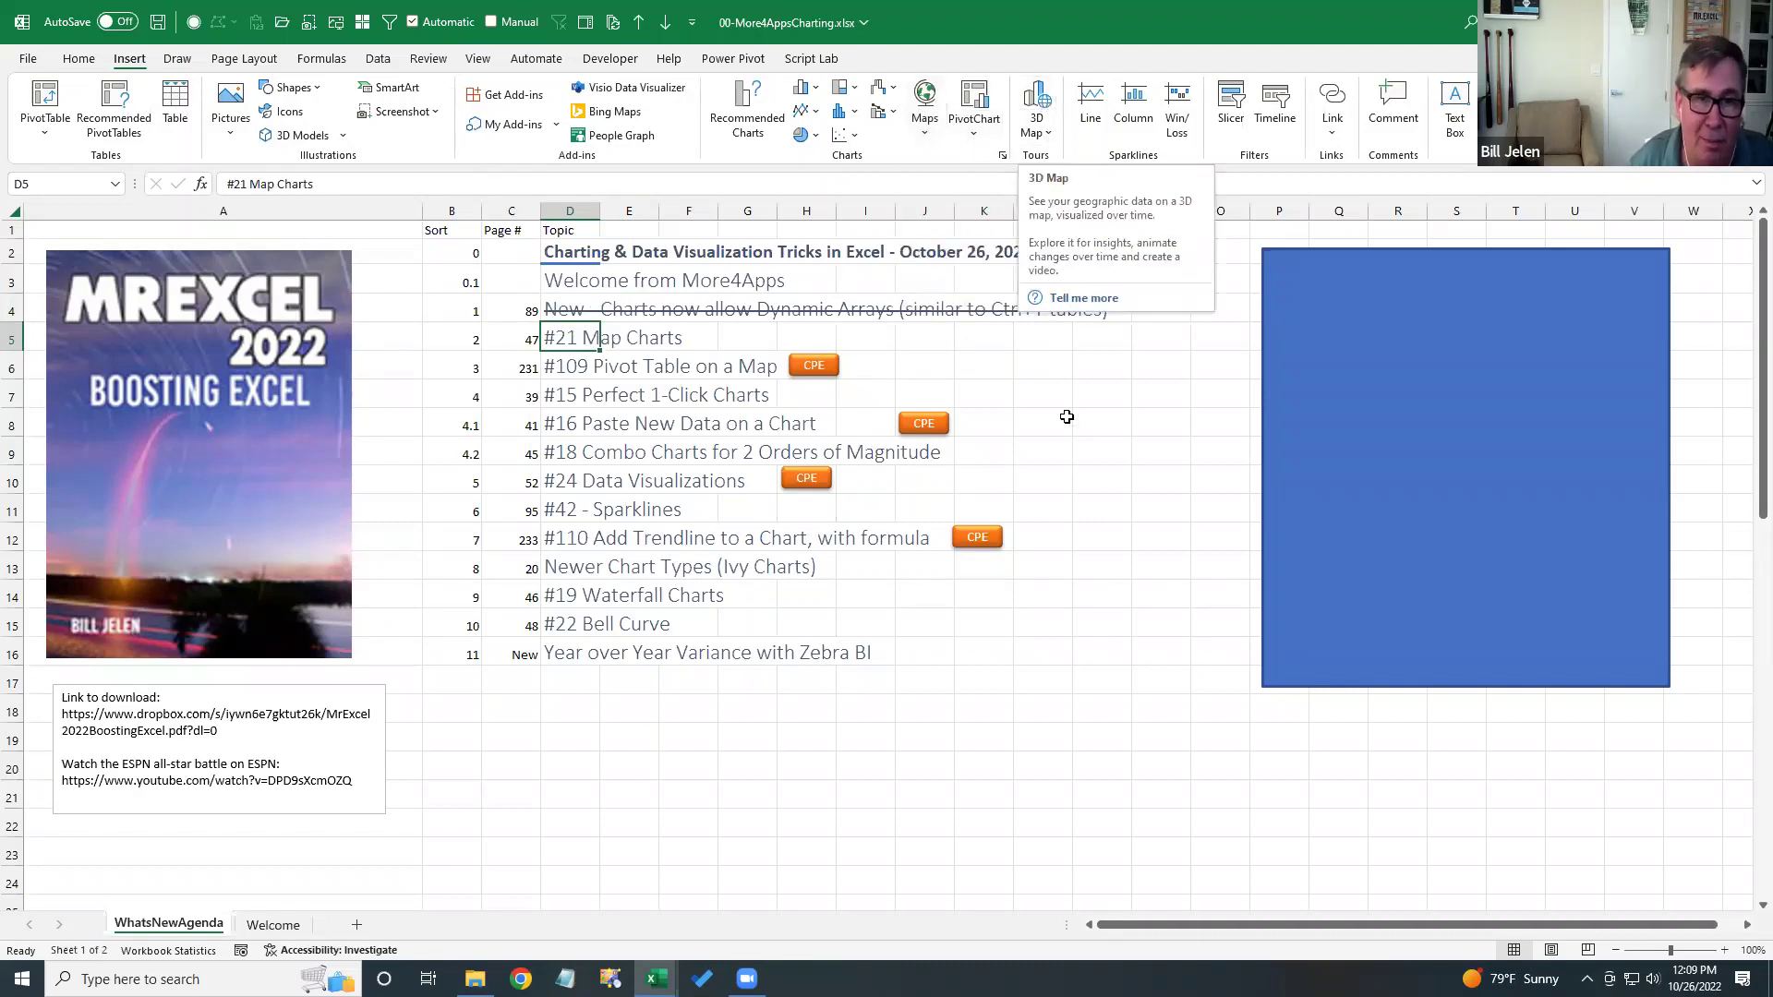
pyautogui.hotkey('ctrl', 'Tab')
pyautogui.hotkey('ctrl', 'Tab')
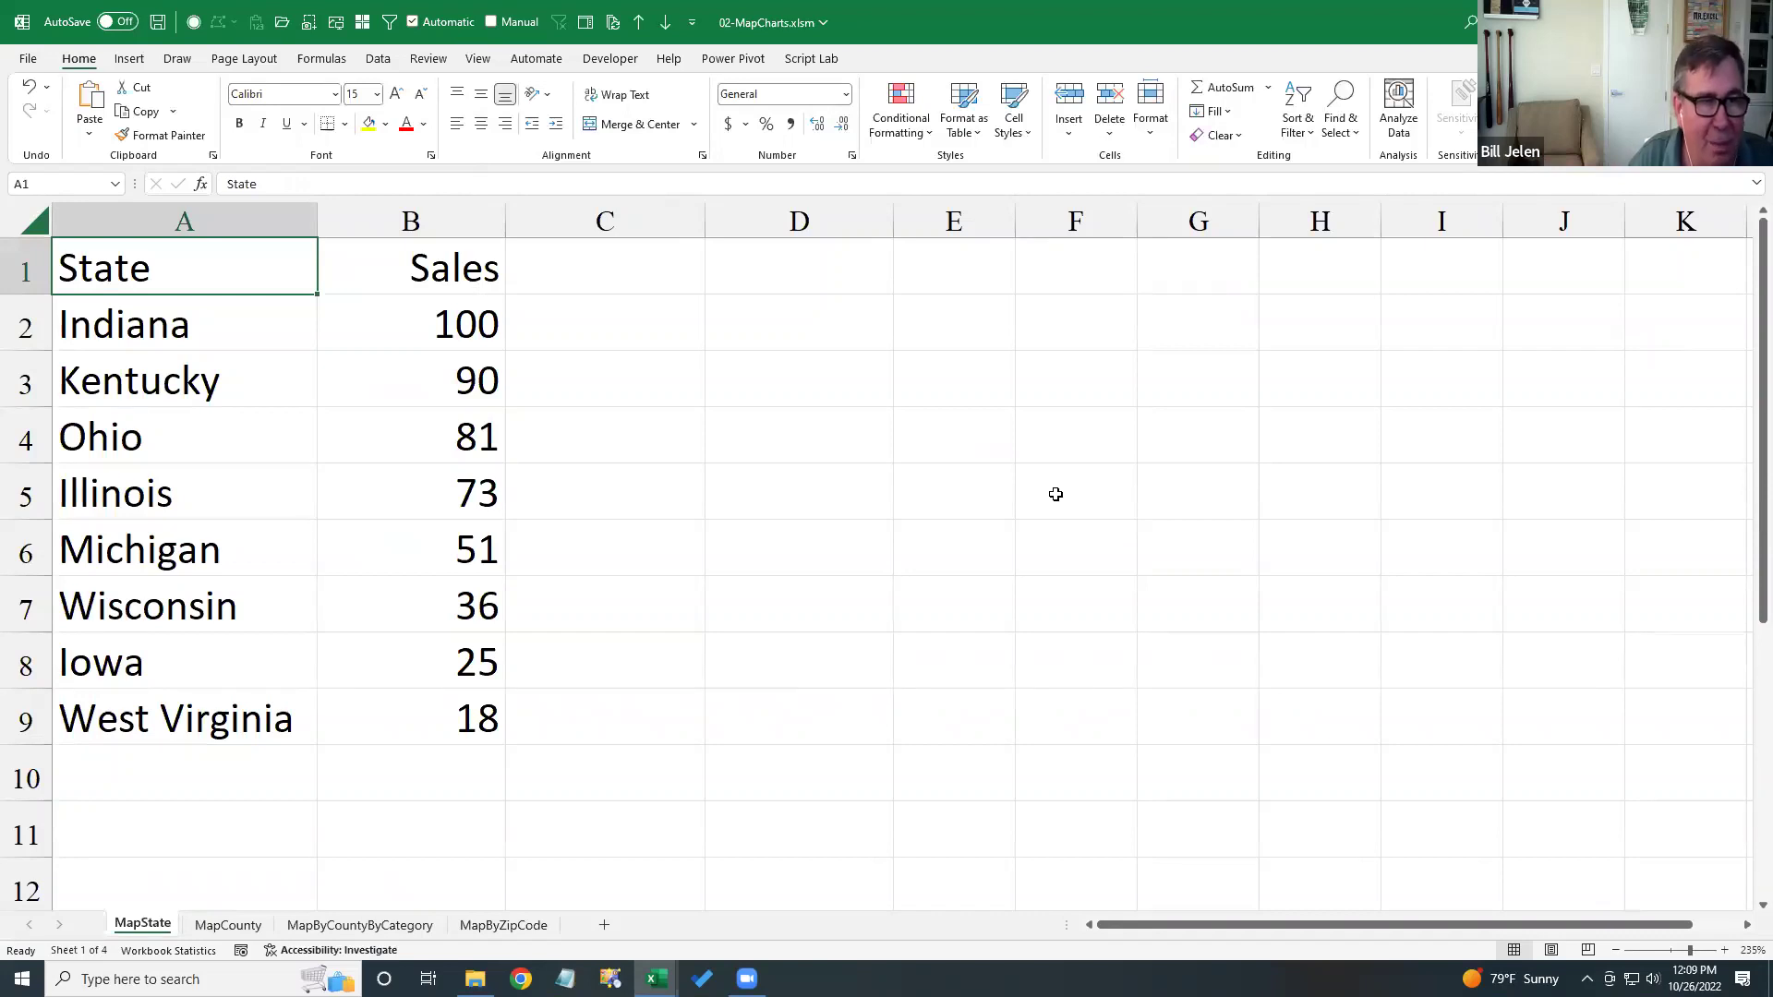
pyautogui.hotkey('ctrl', 'a')
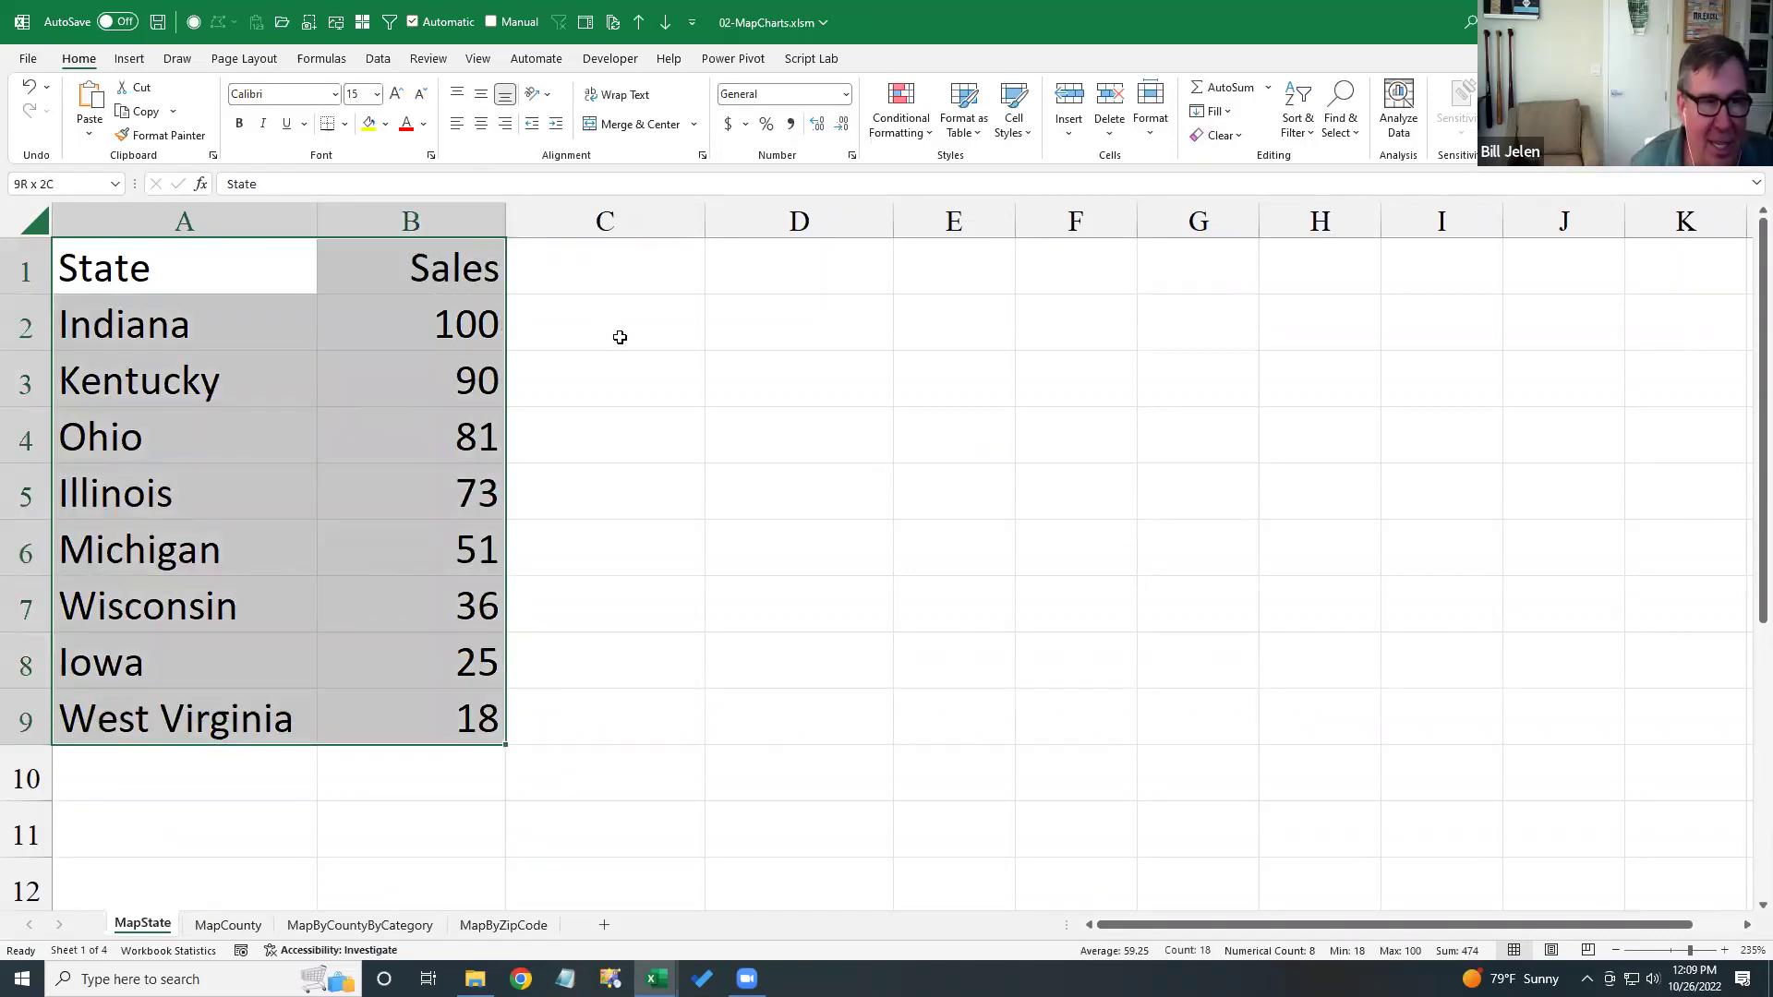
pyautogui.click(129, 60)
pyautogui.click(926, 98)
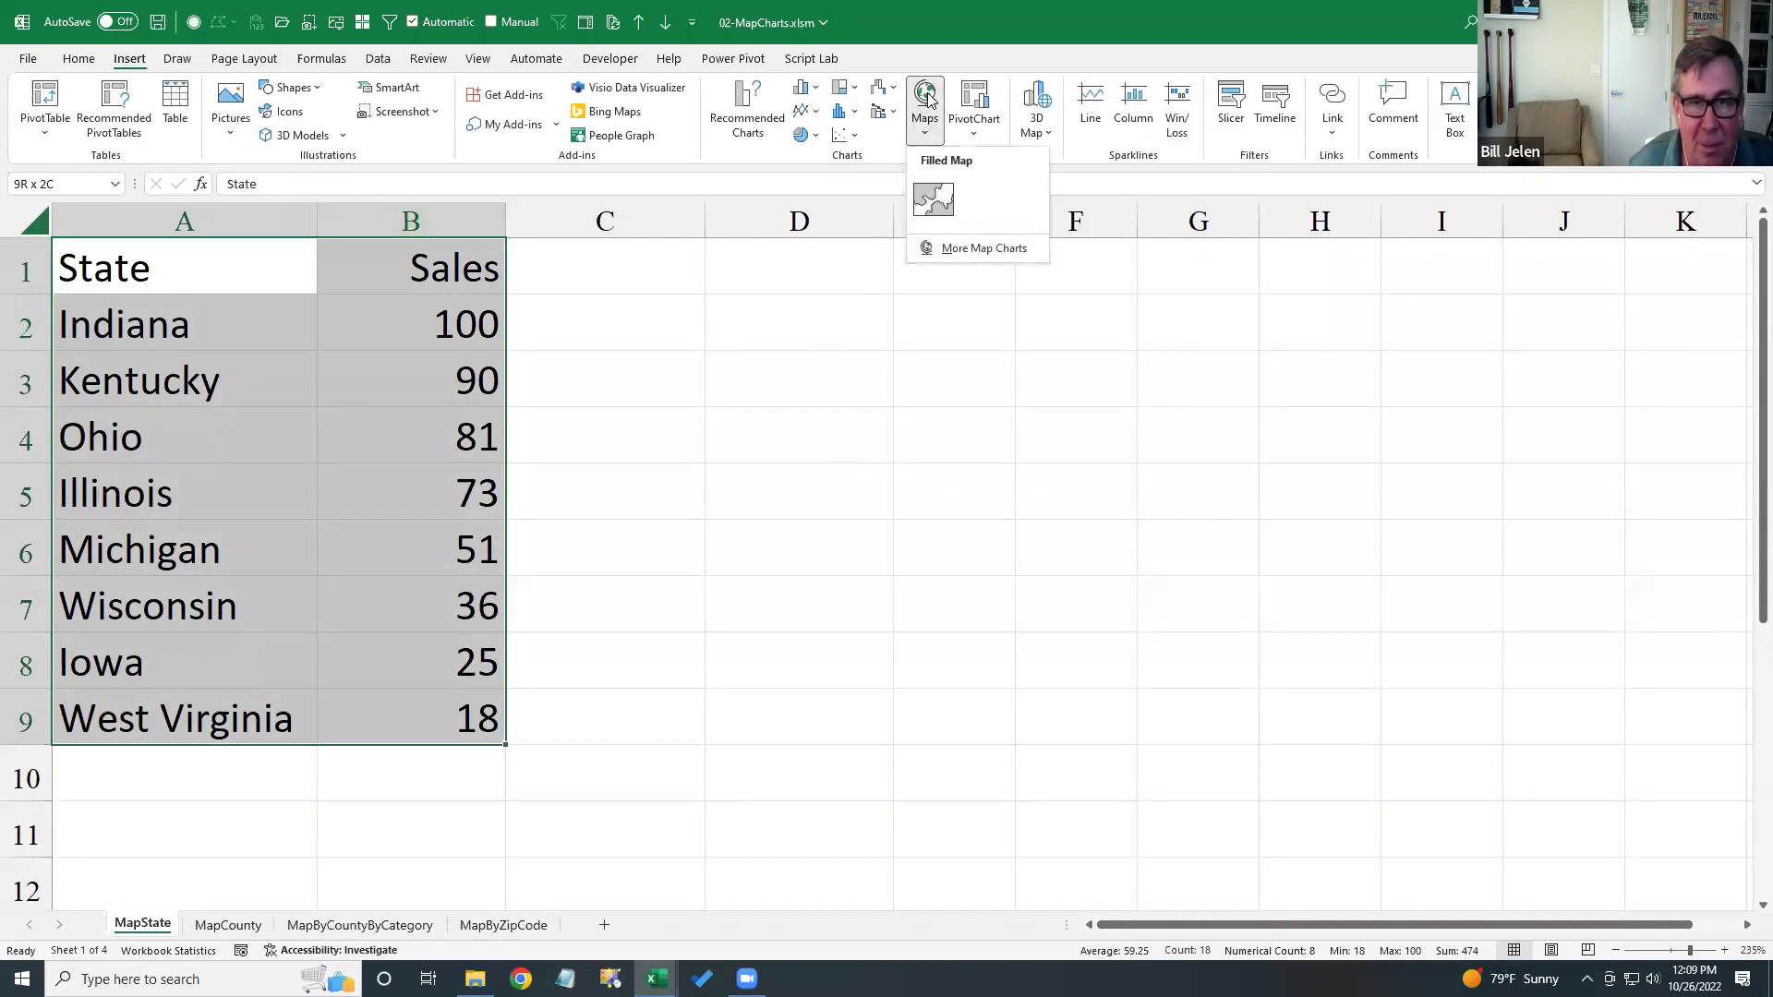
pyautogui.click(935, 197)
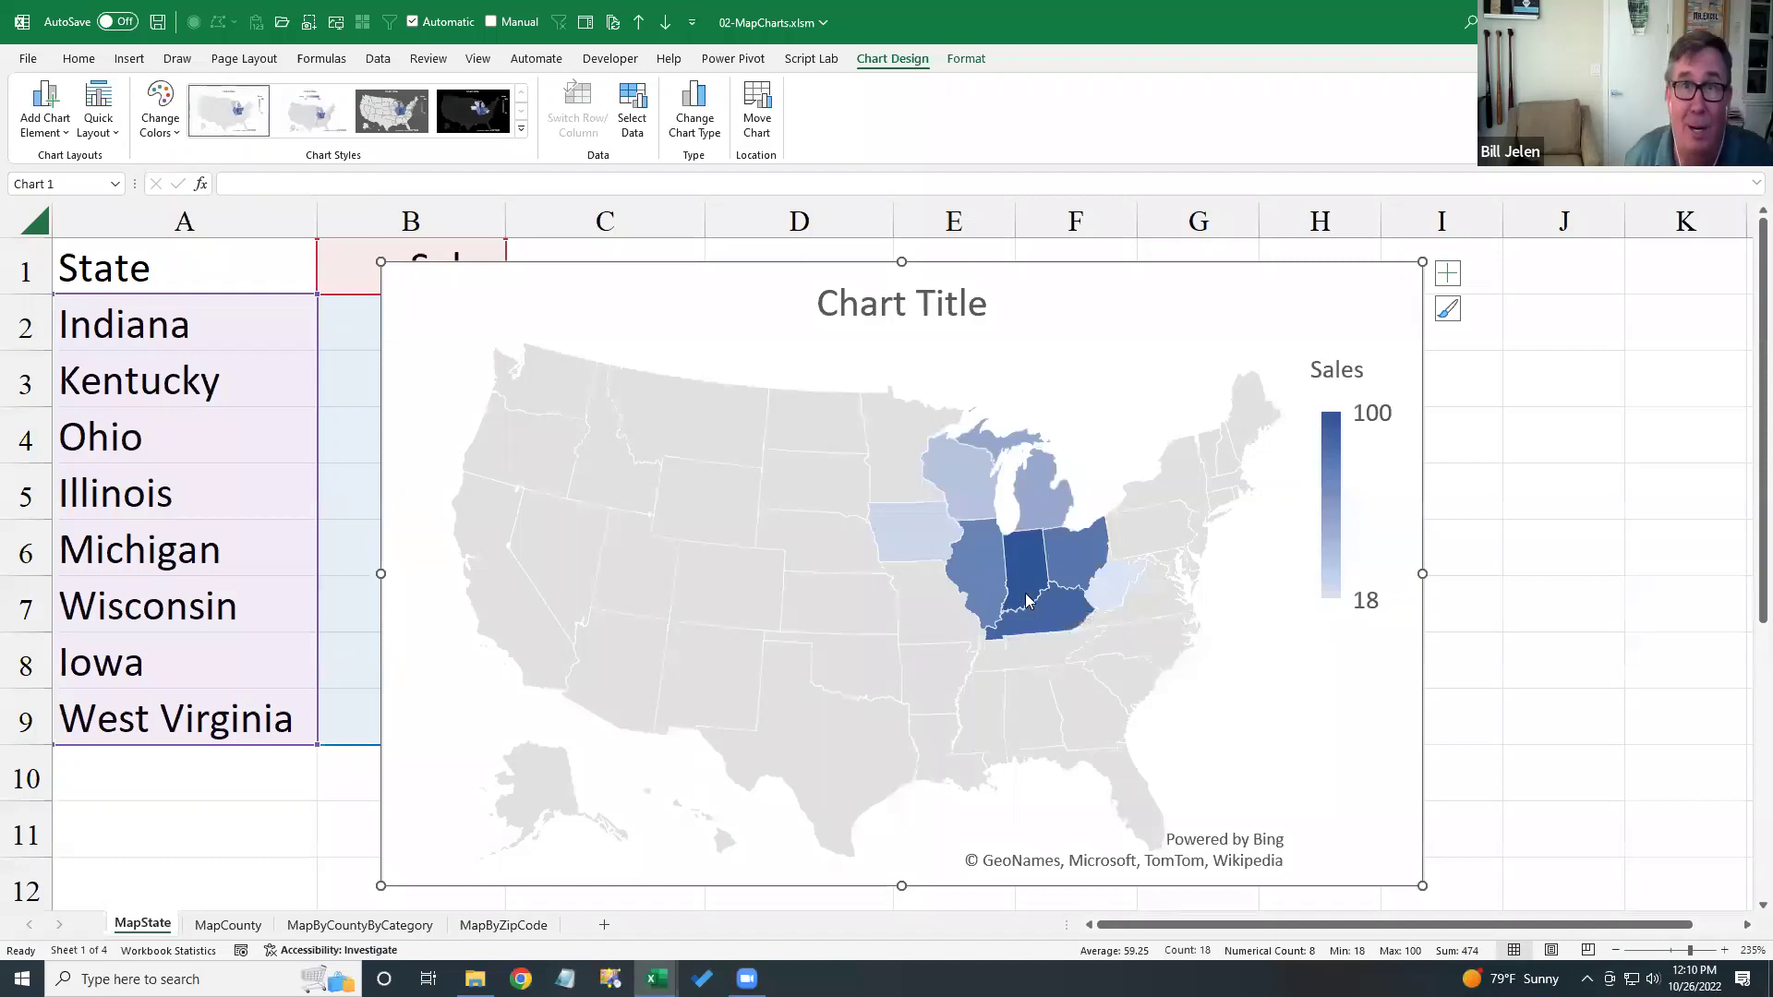
# - Format the map's Sales series to use the map area "Only regions with data" and show all map labels
pyautogui.rightClick(1032, 591)
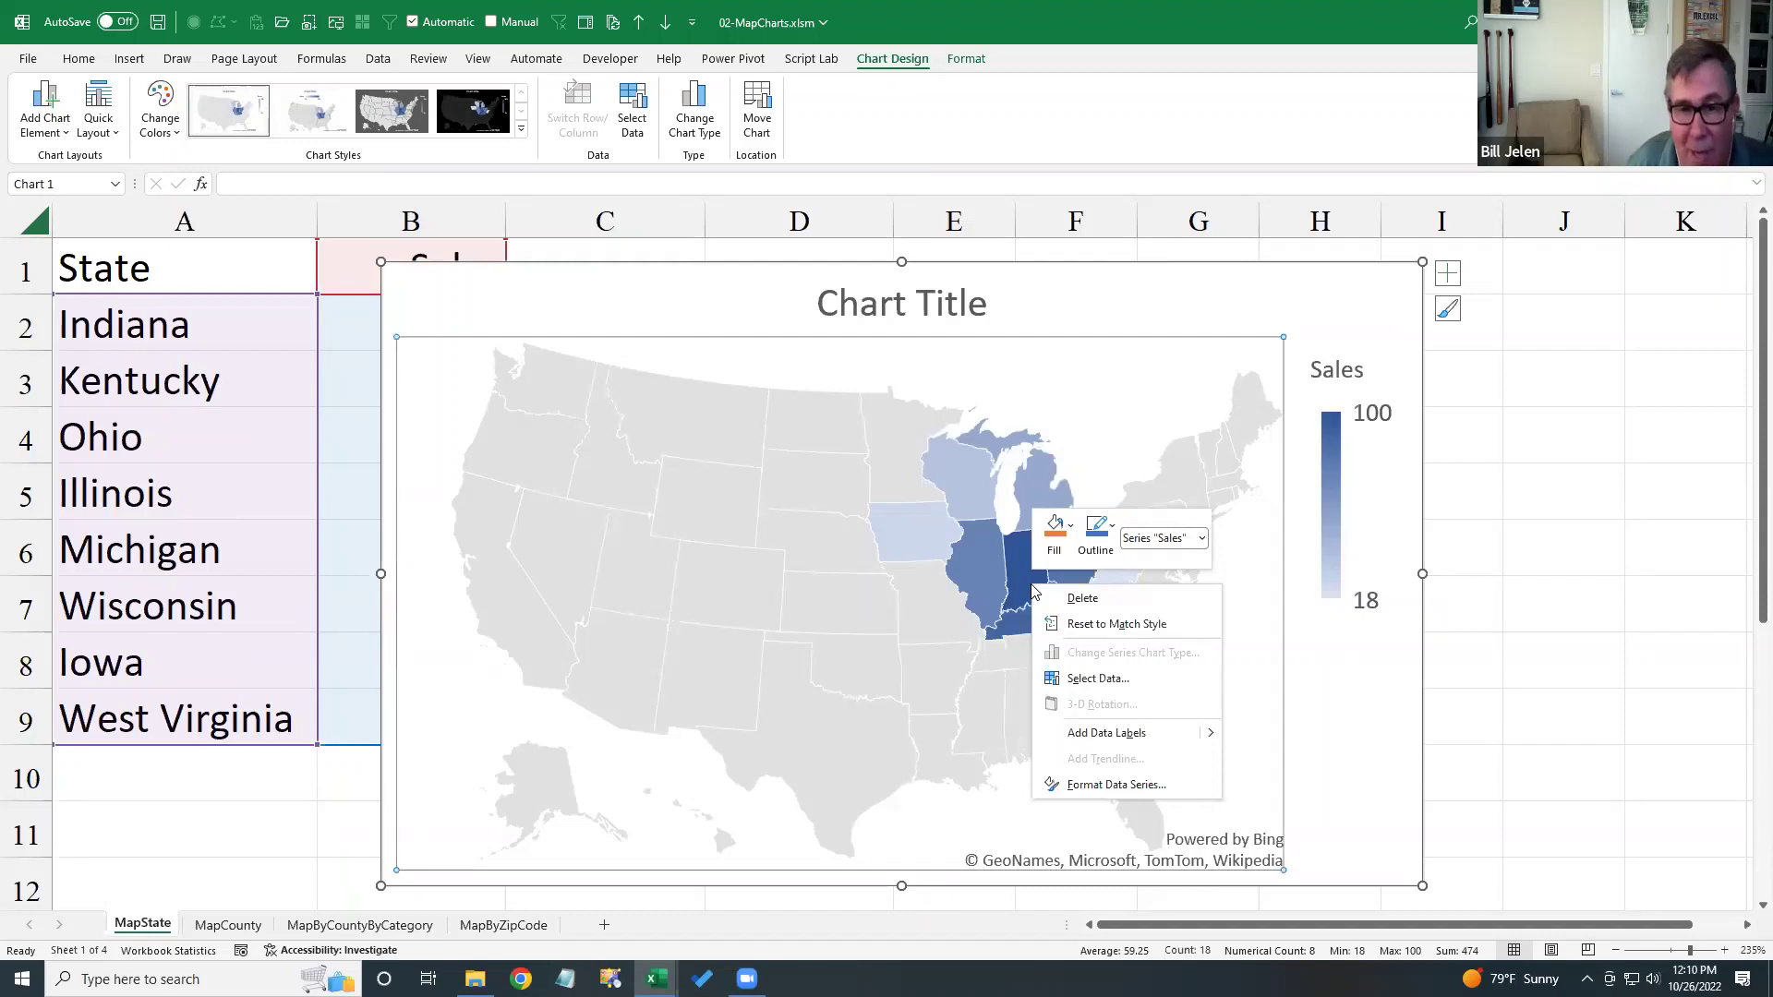
pyautogui.click(1103, 784)
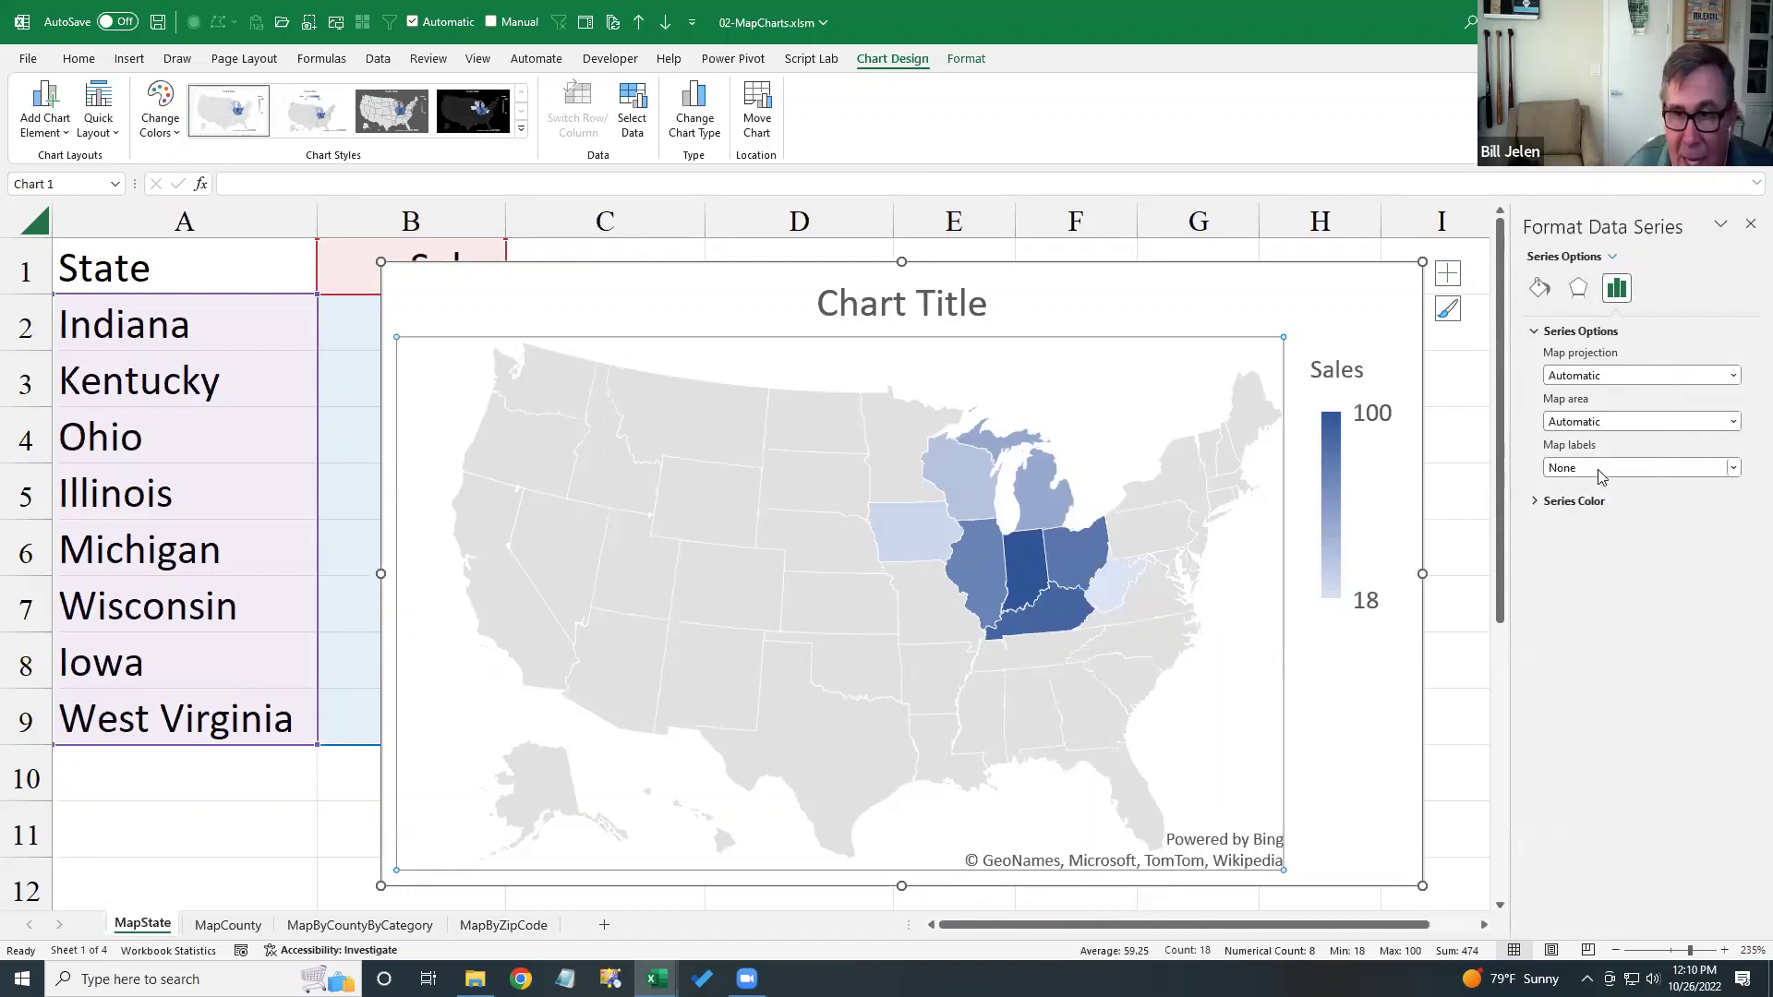
pyautogui.click(1607, 425)
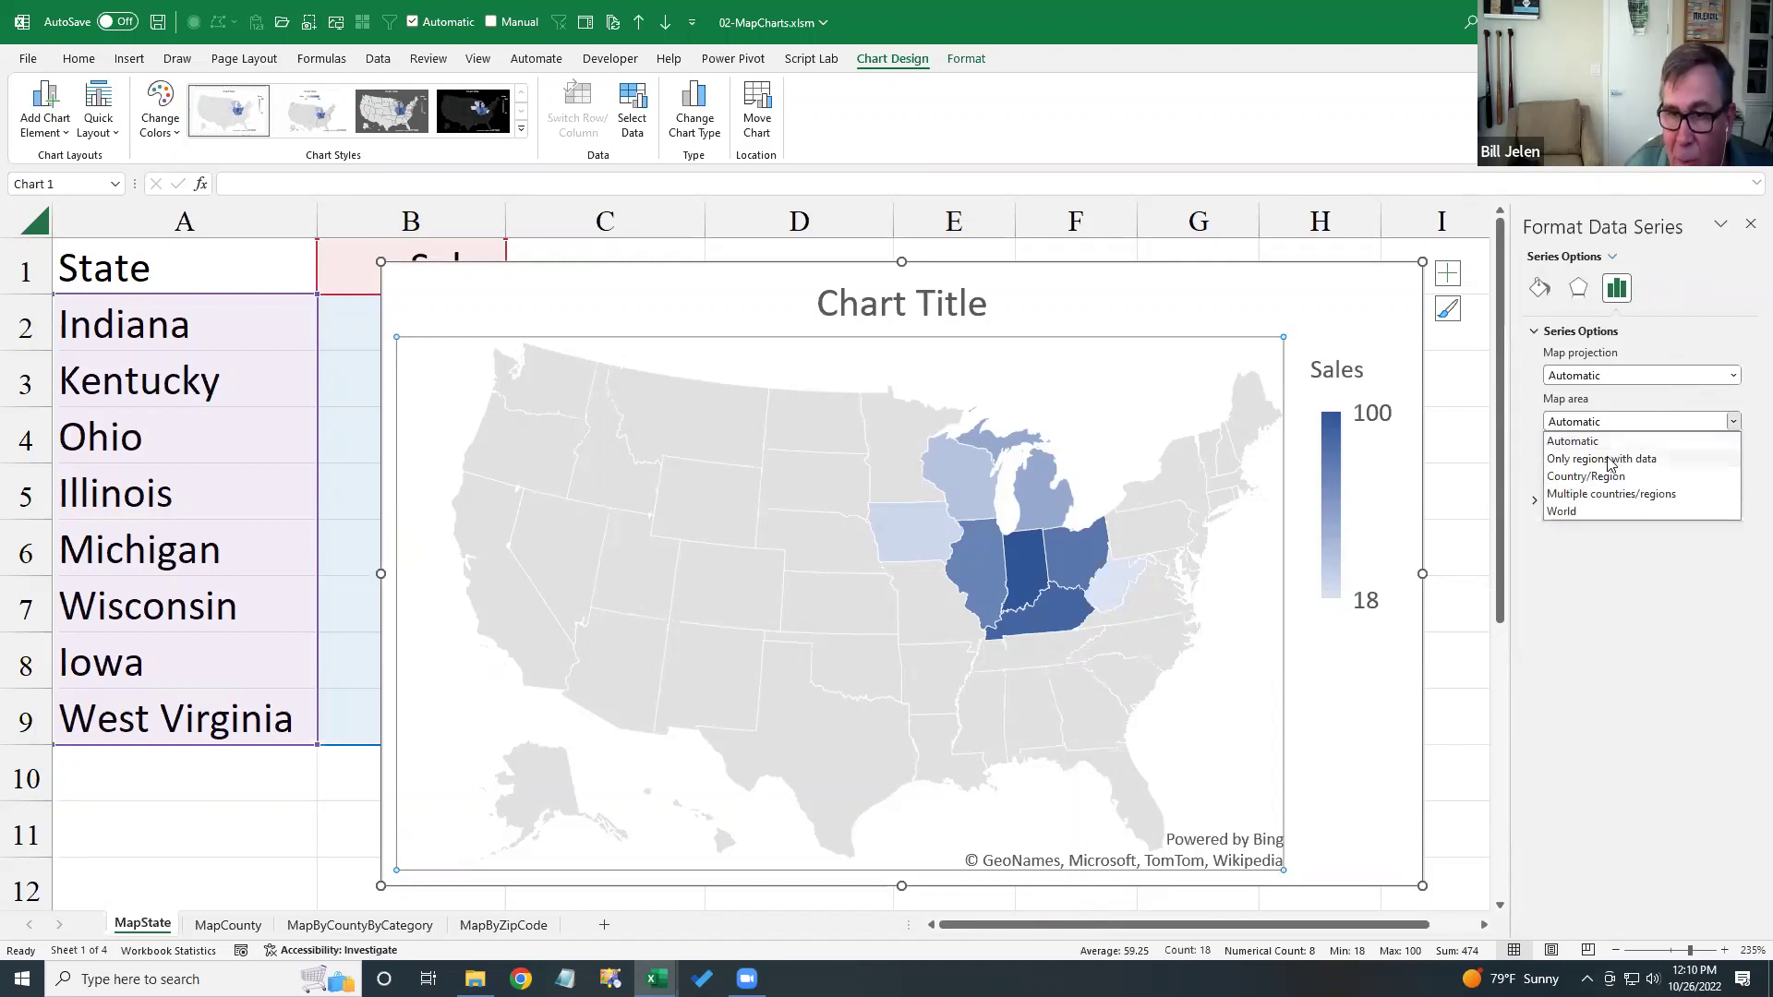
pyautogui.click(1609, 460)
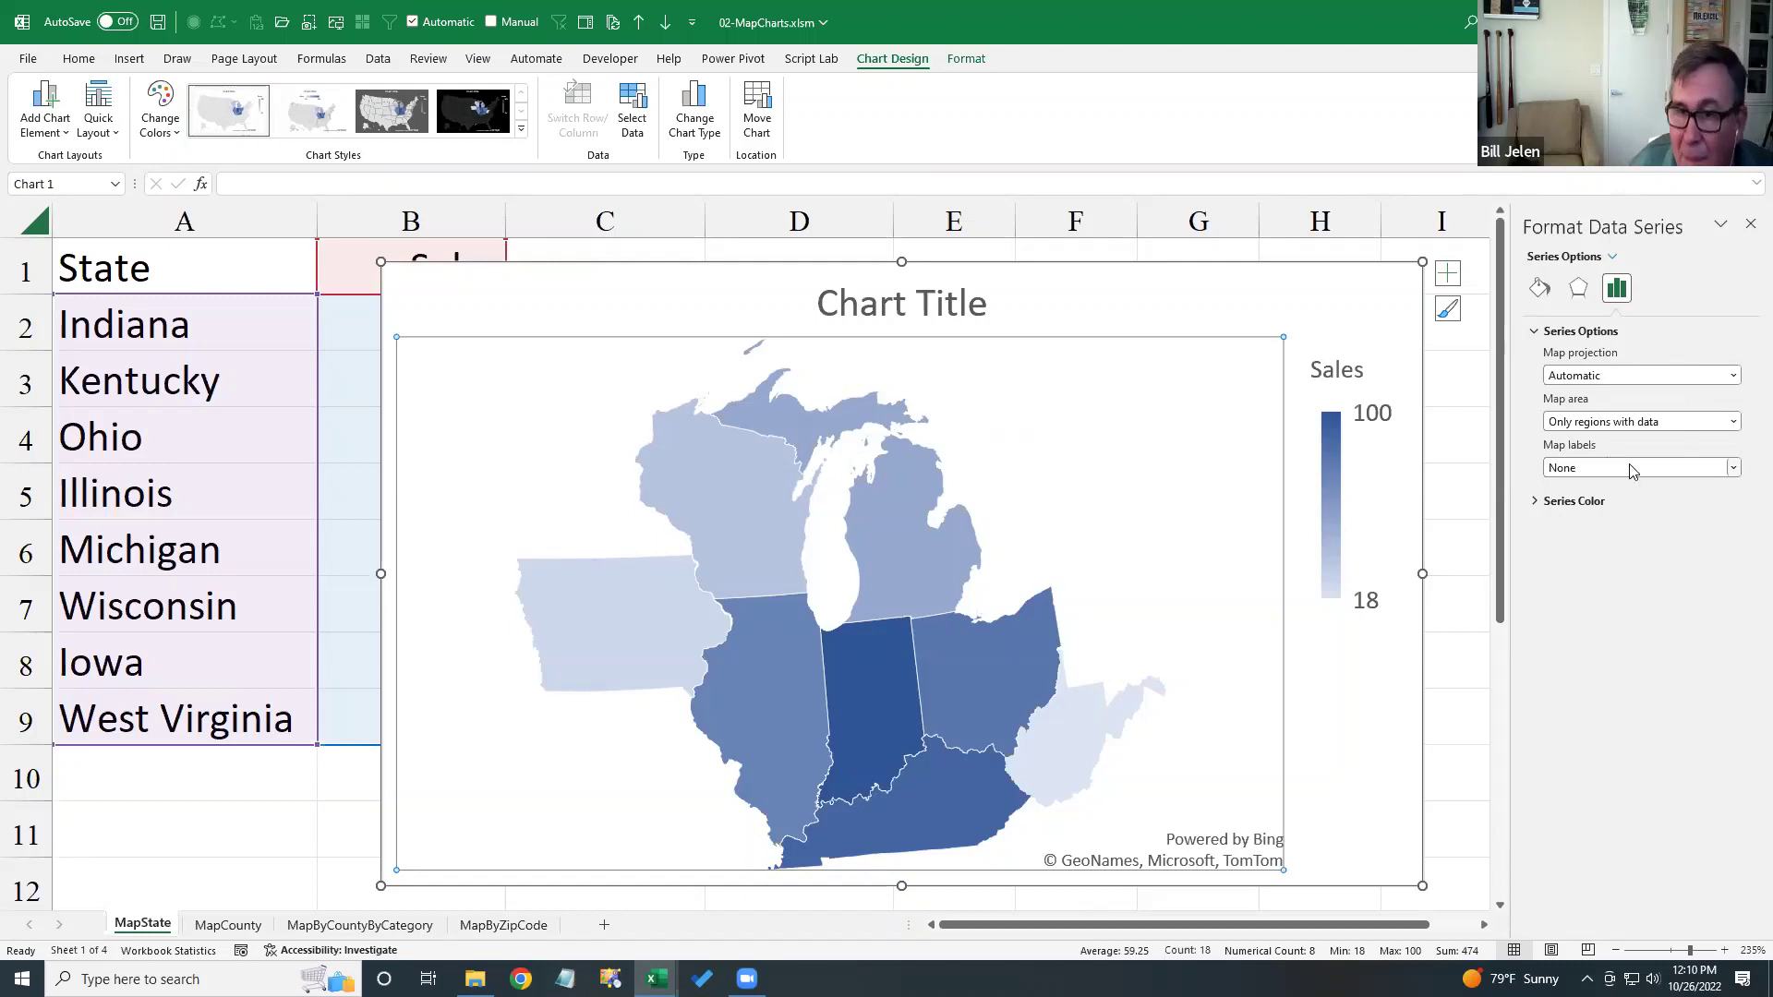
pyautogui.click(1631, 469)
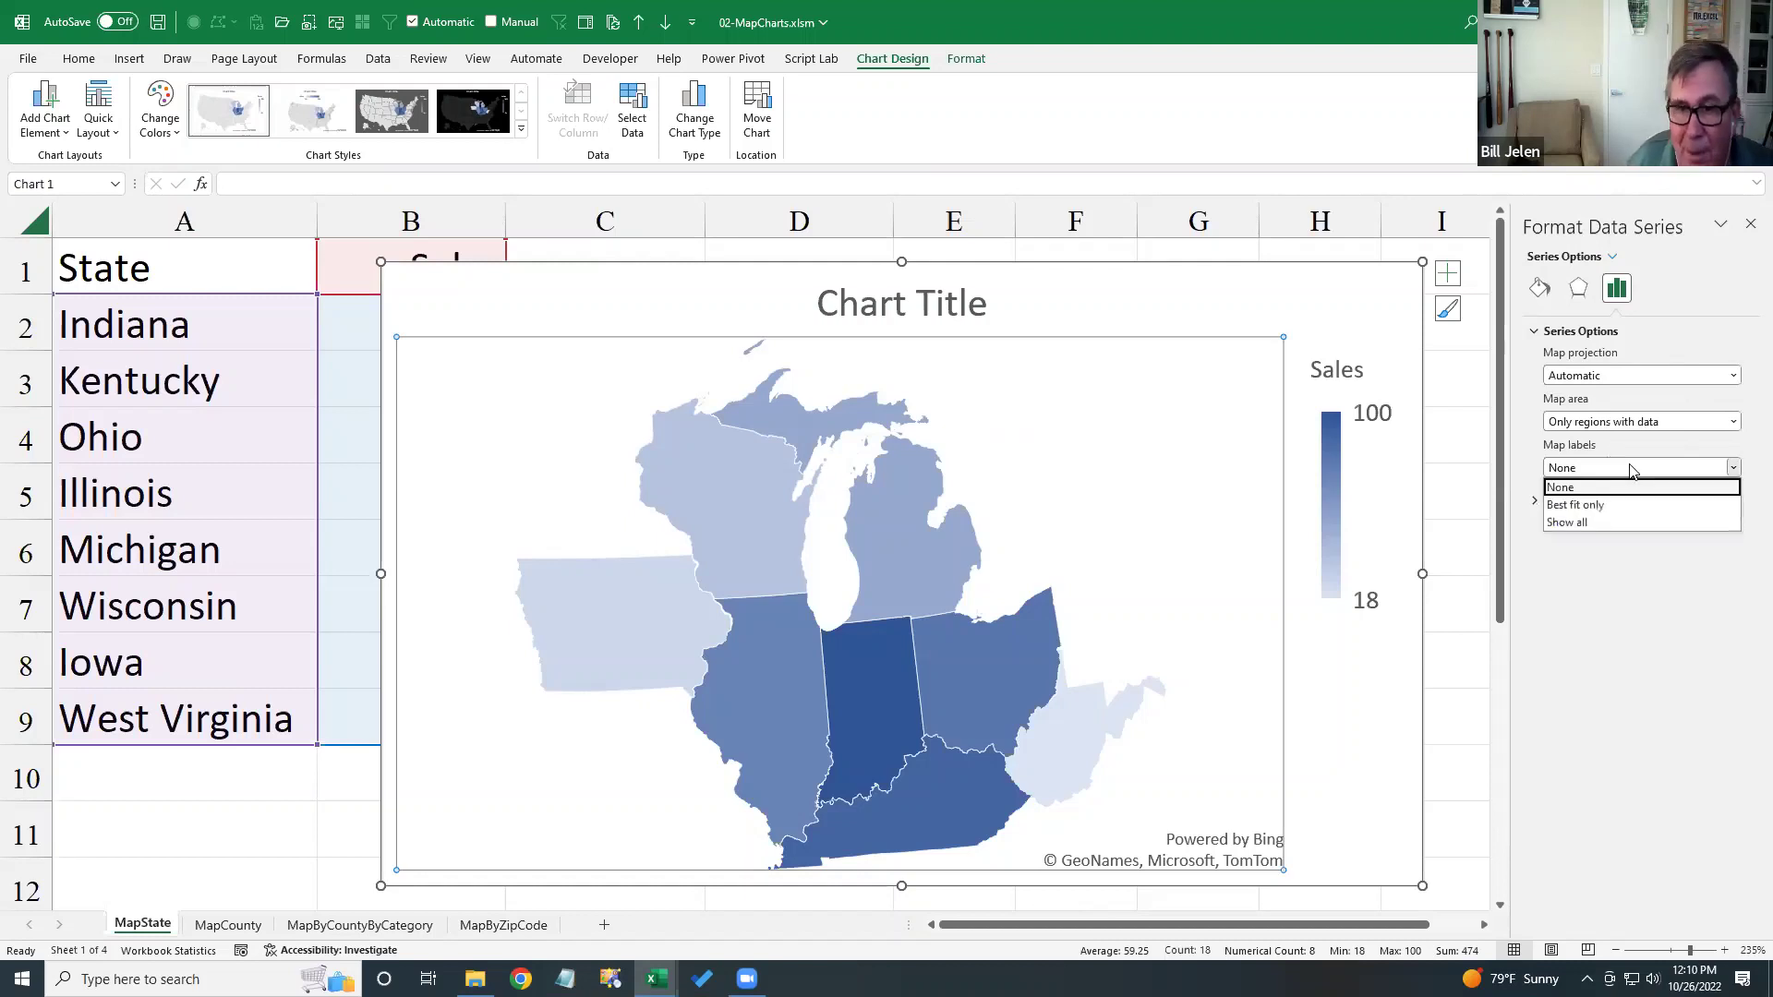
pyautogui.click(1582, 523)
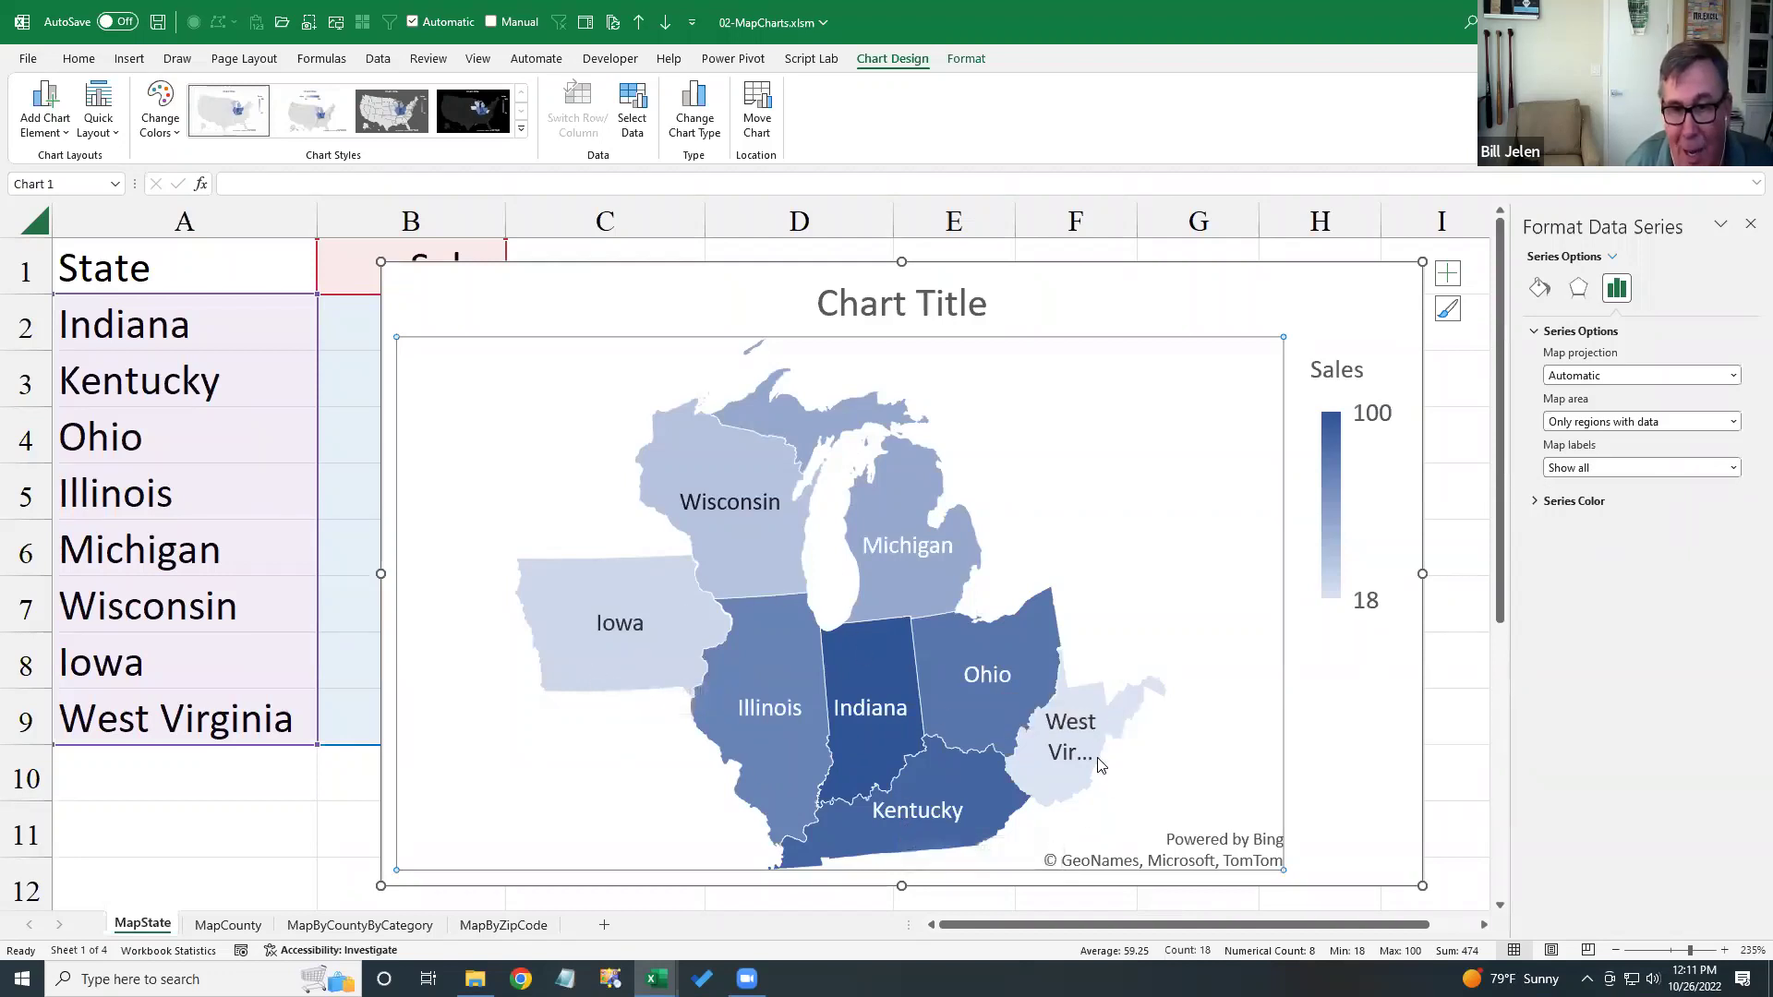
pyautogui.moveTo(1093, 721)
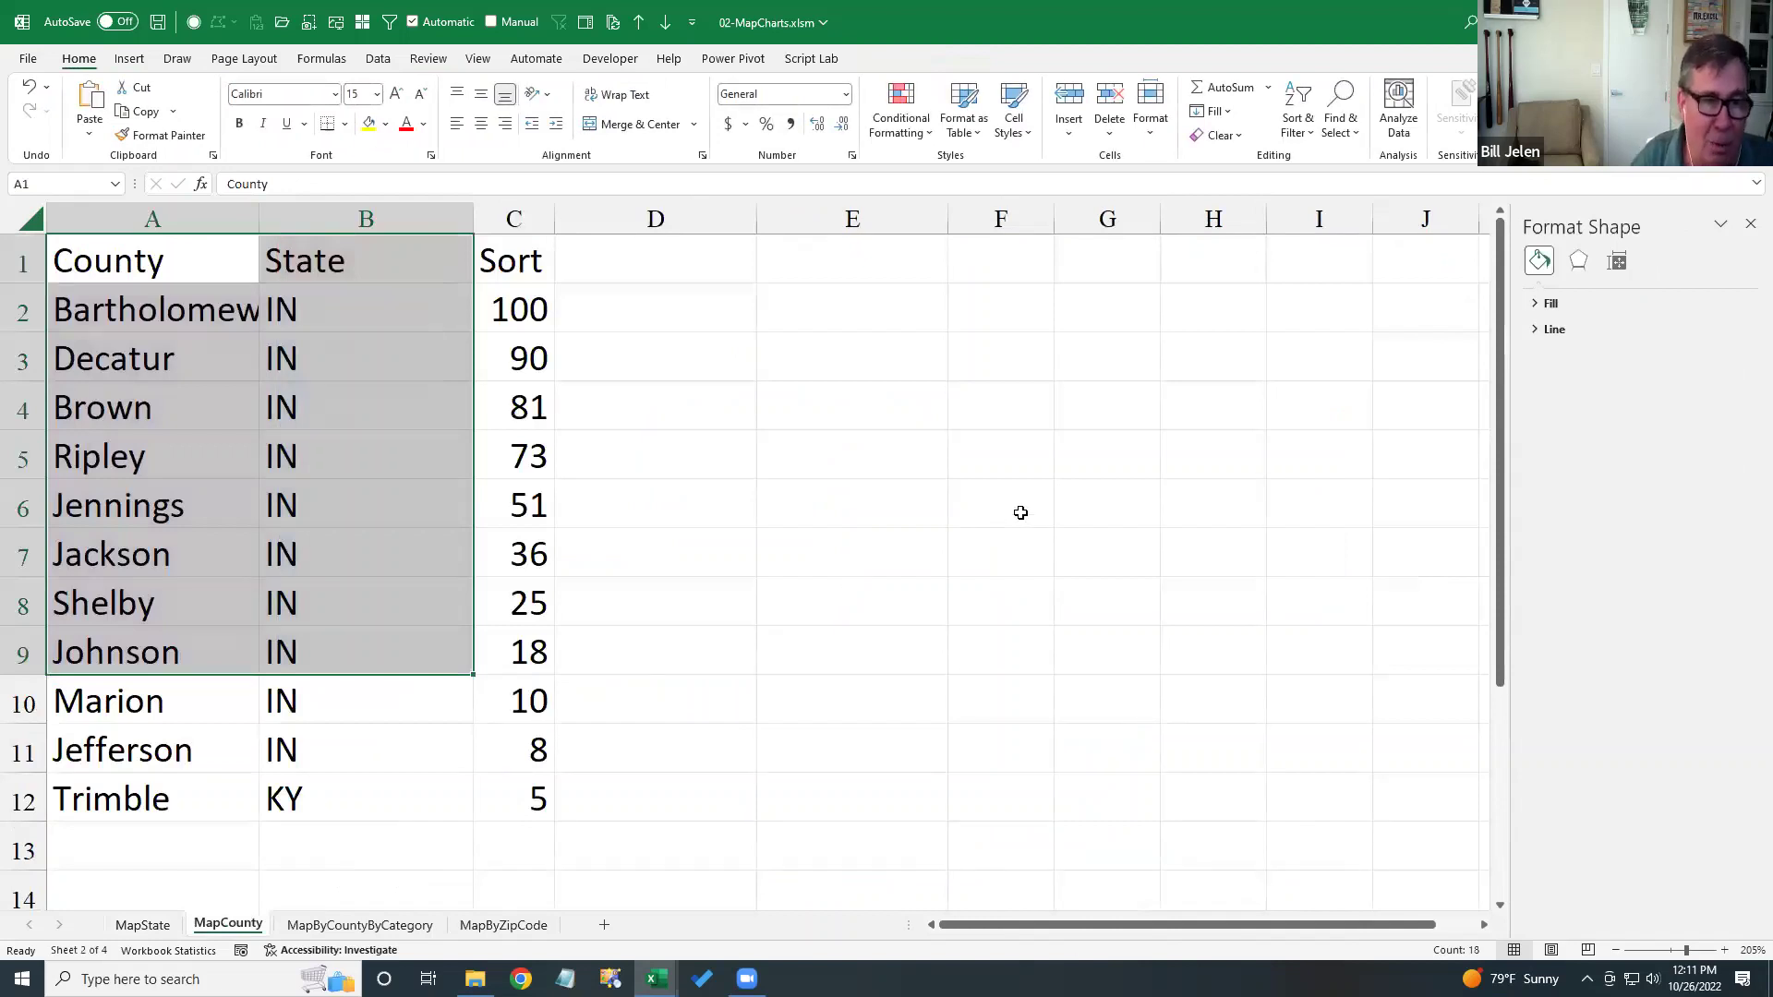
# - Insert a filled map chart from the County, State and Sort data in A1:C12 of the MapCounty sheet
pyautogui.press('Down')
pyautogui.press('Up')
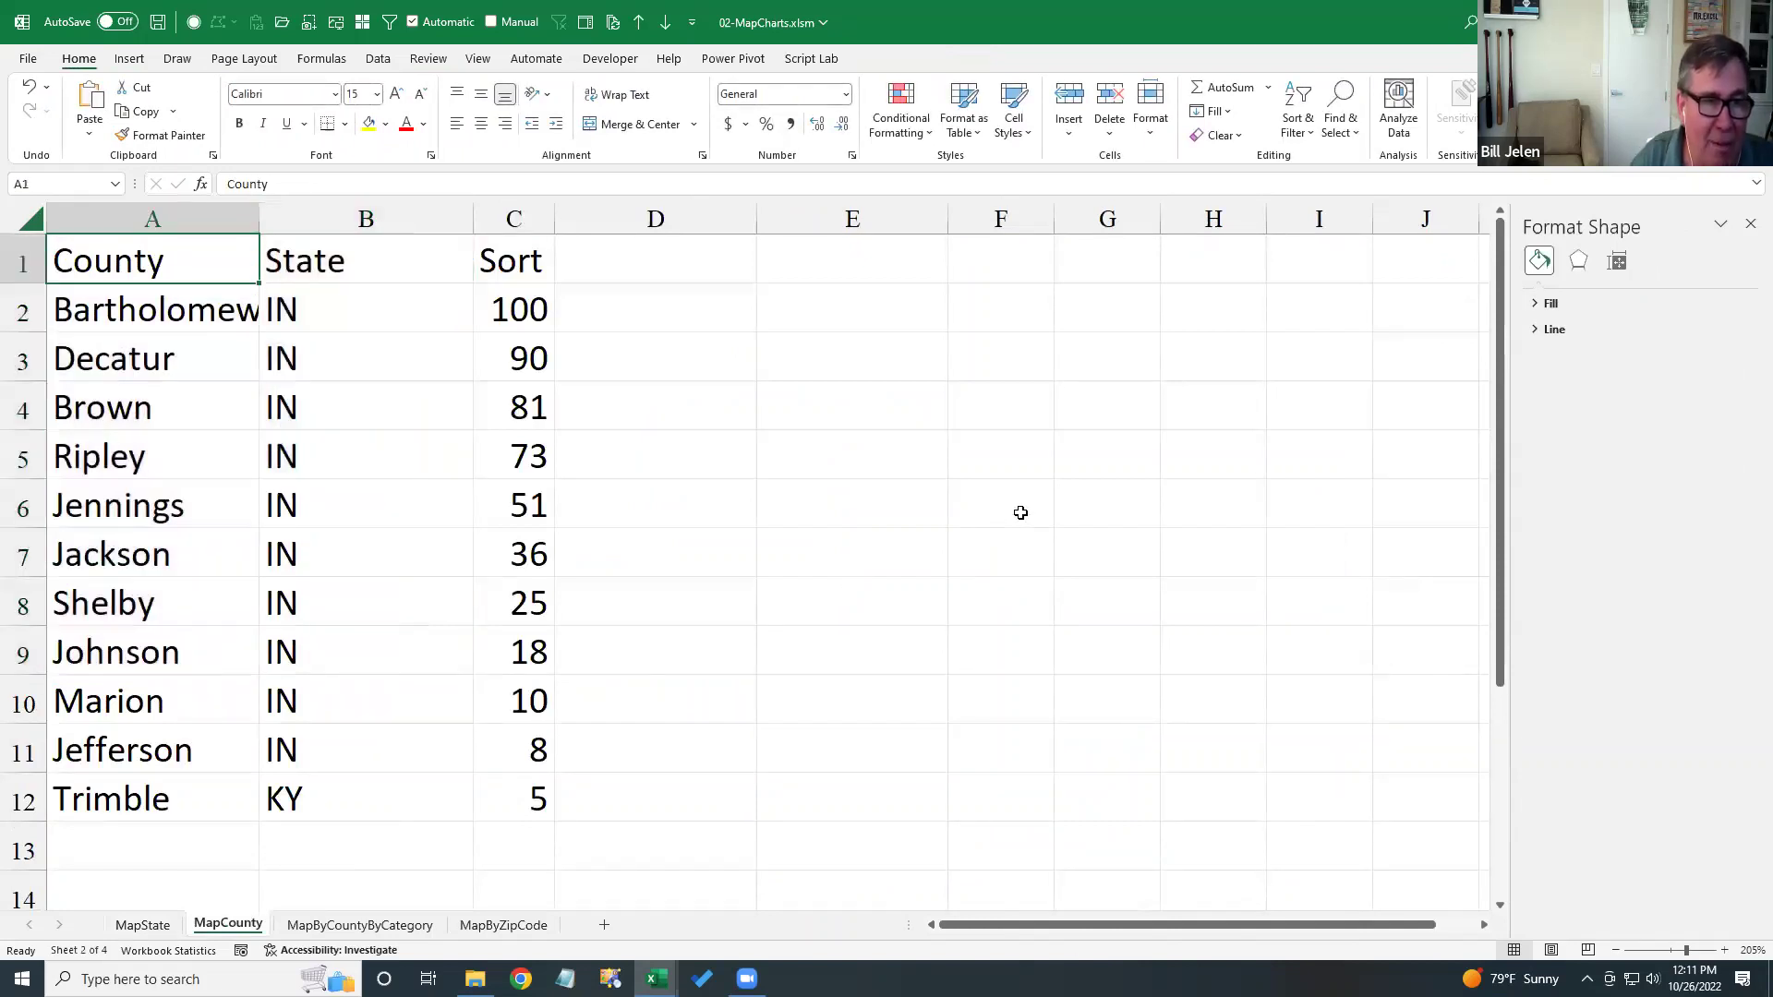
pyautogui.hotkey('ctrl', 'a')
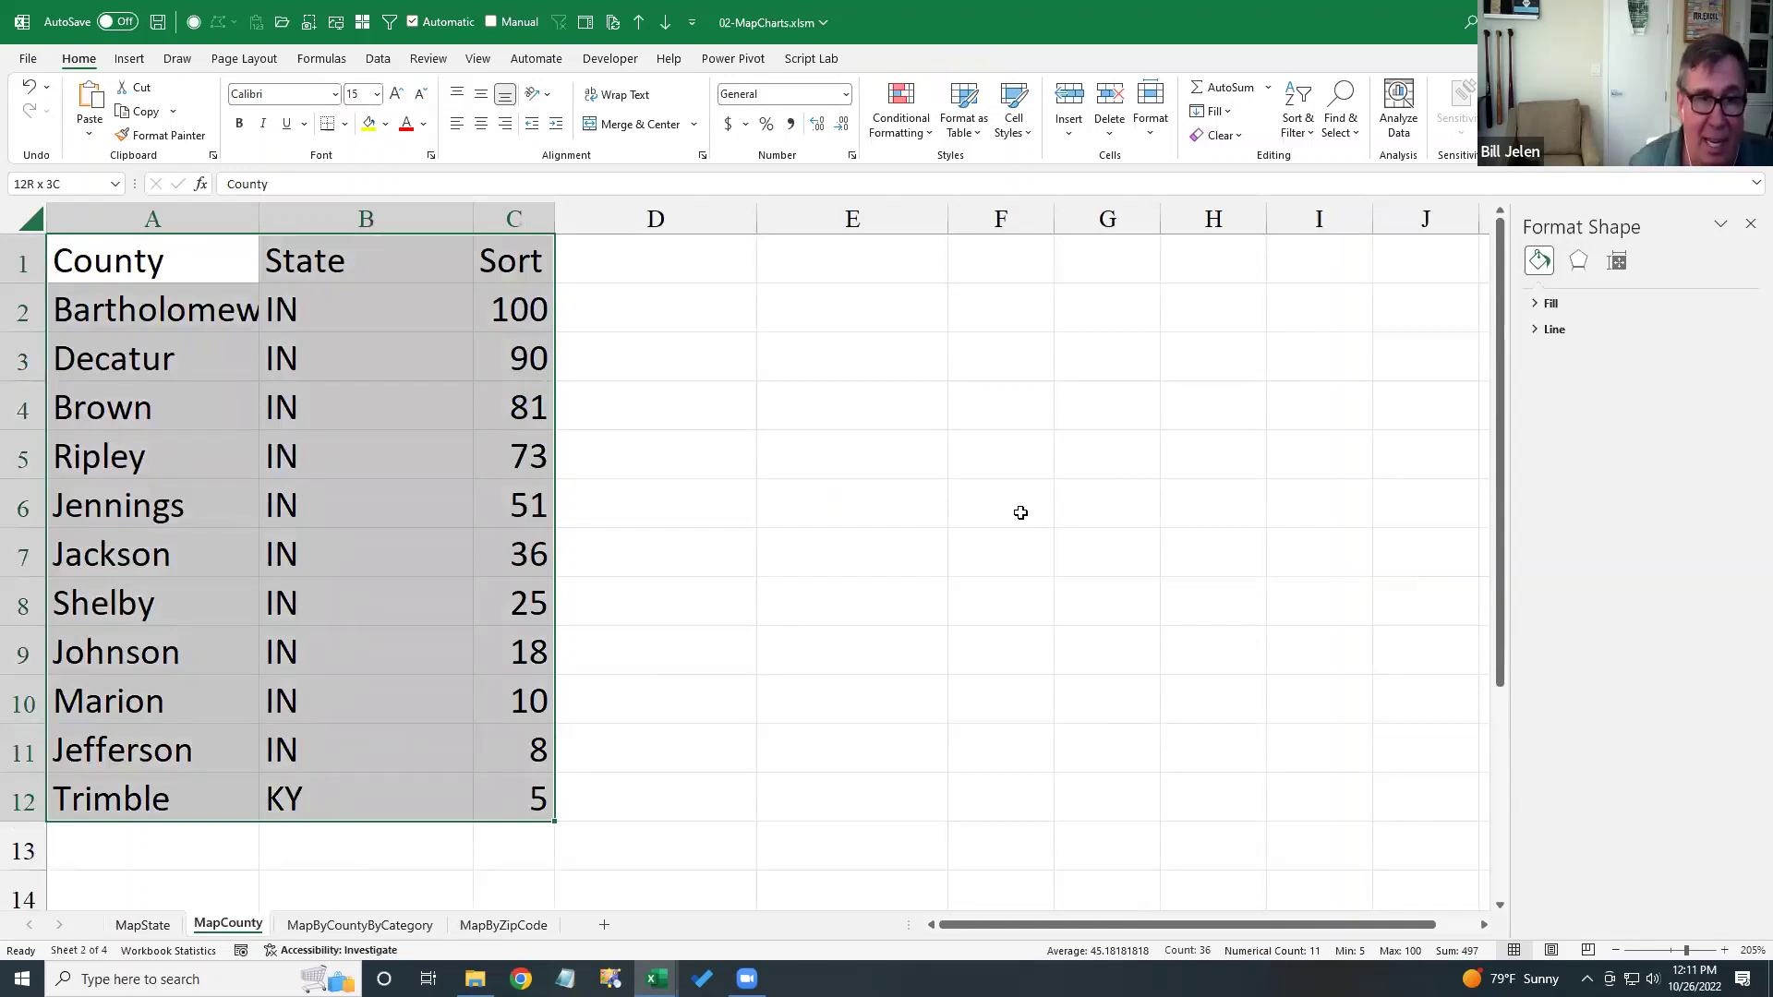
pyautogui.press('alt')
pyautogui.press('n')
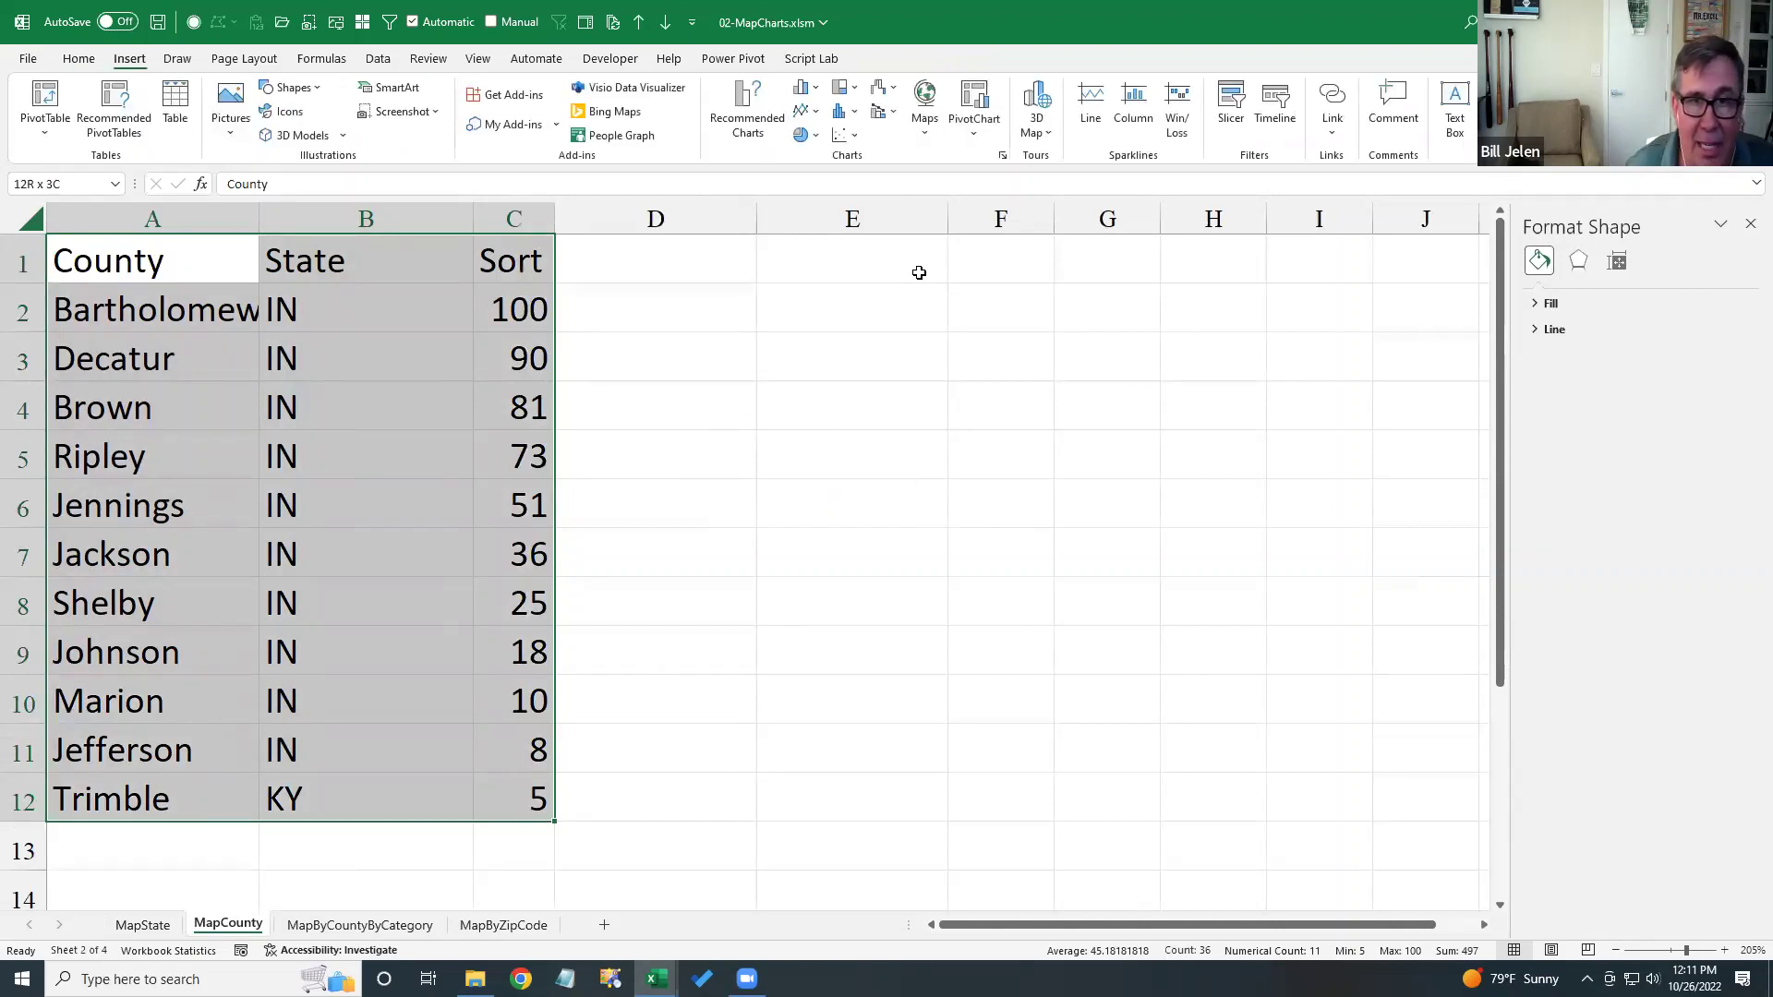
pyautogui.click(924, 103)
pyautogui.click(933, 194)
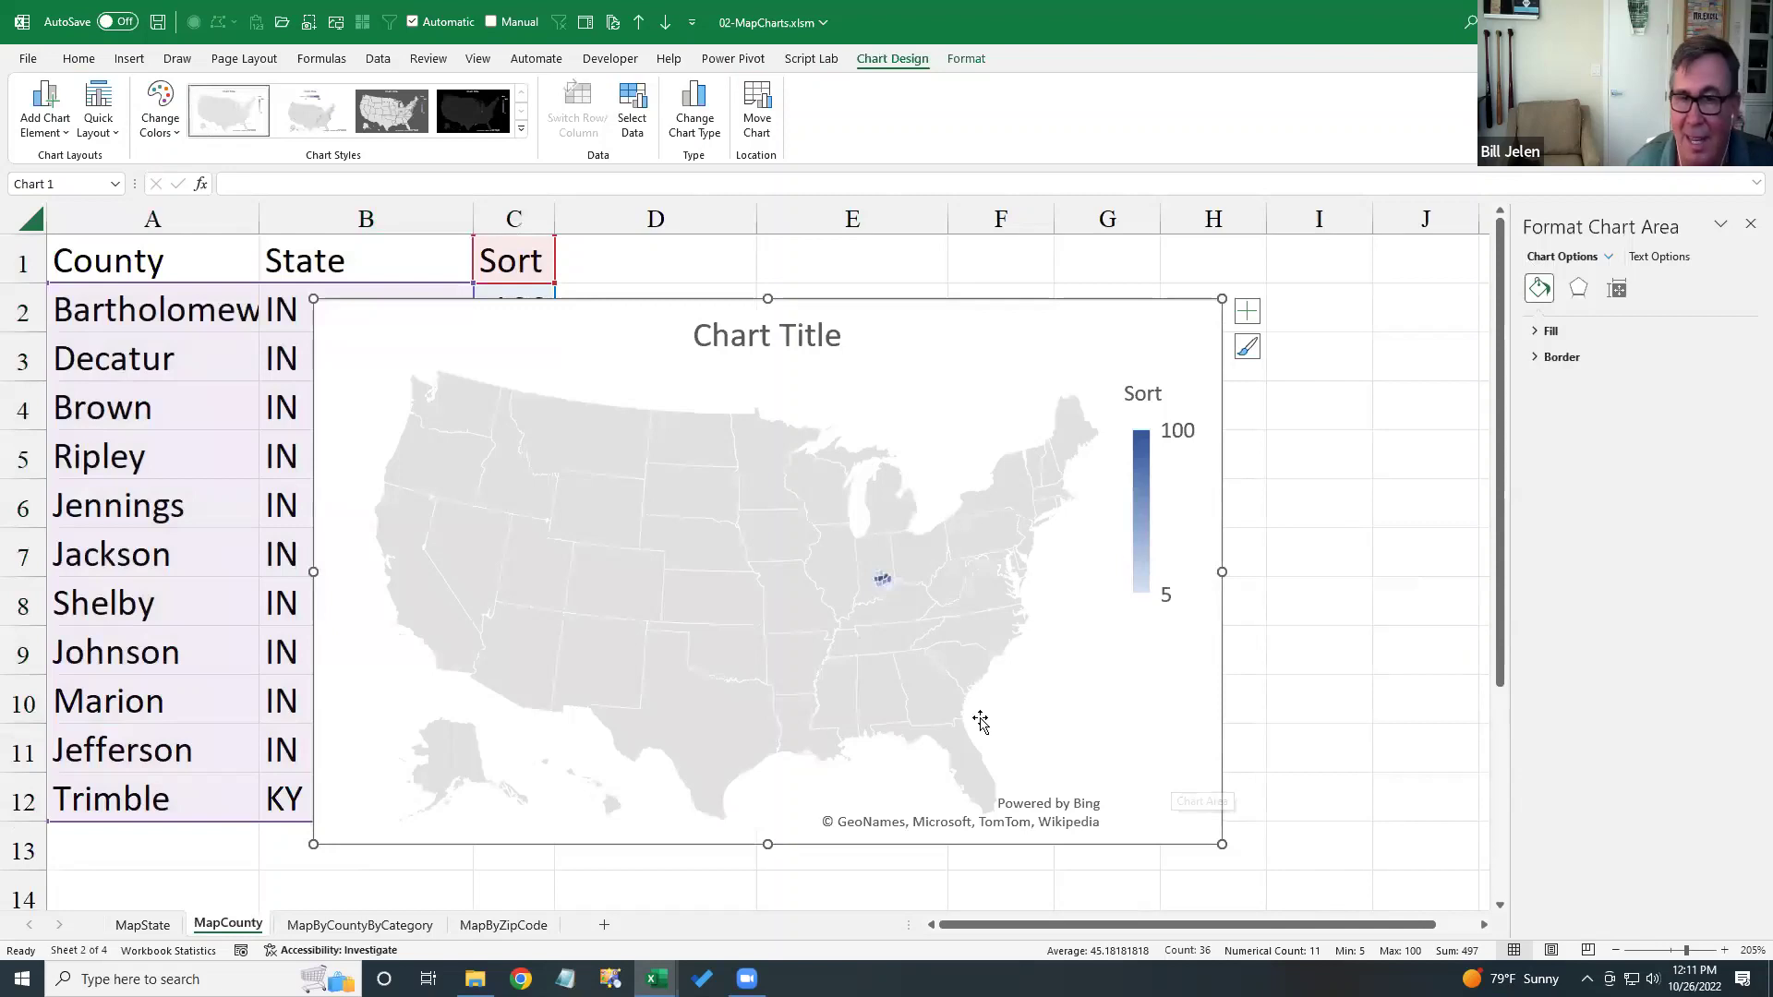
# - Format the county map's Sort series to use the map area "Only regions with data" and show all map labels
pyautogui.rightClick(880, 587)
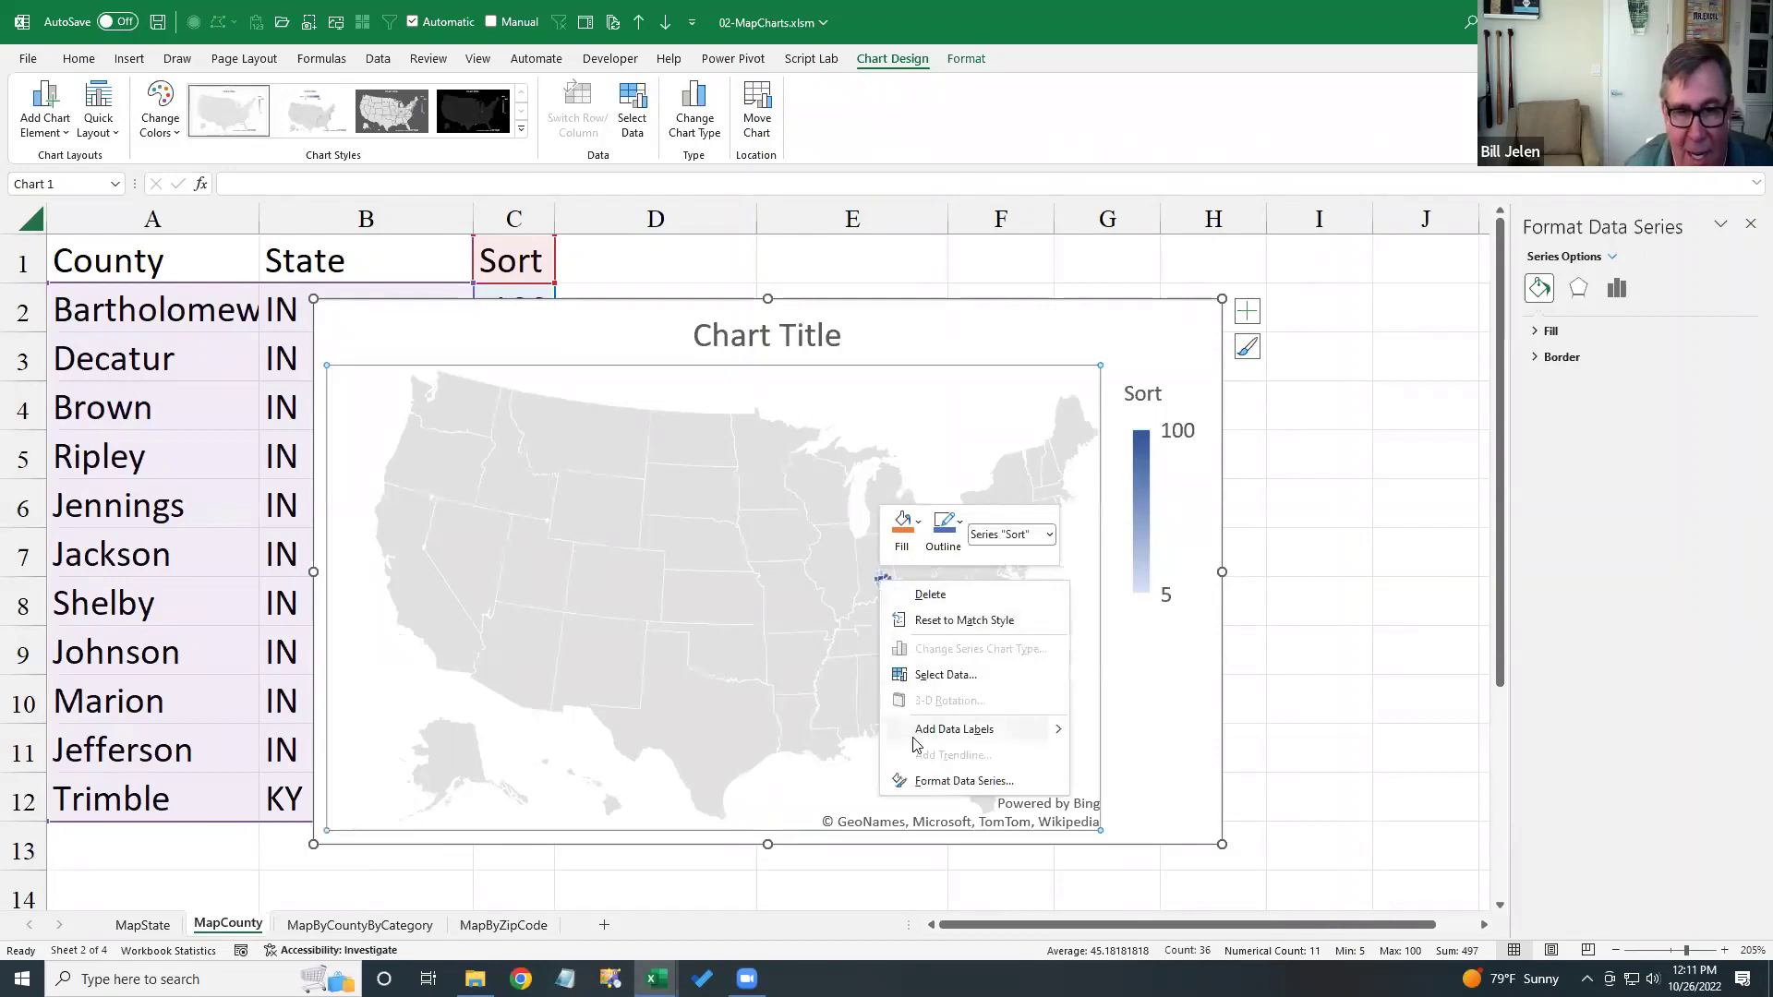
pyautogui.click(940, 782)
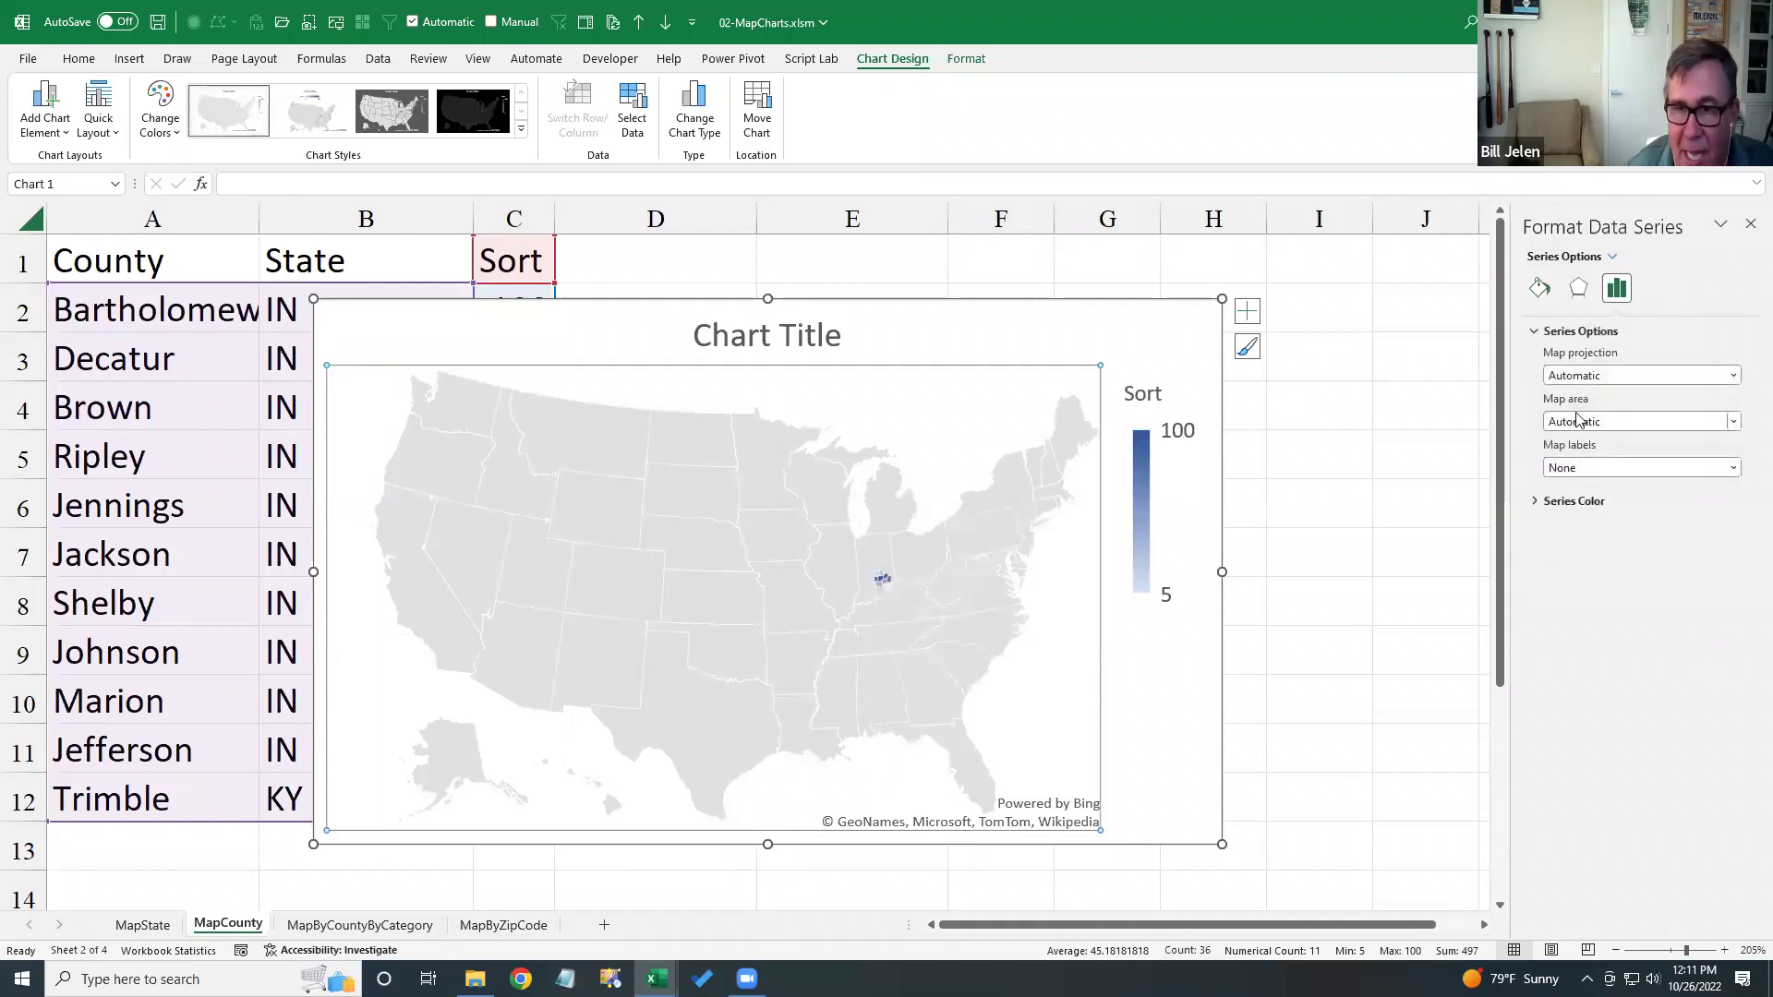
pyautogui.click(1577, 420)
pyautogui.click(1586, 453)
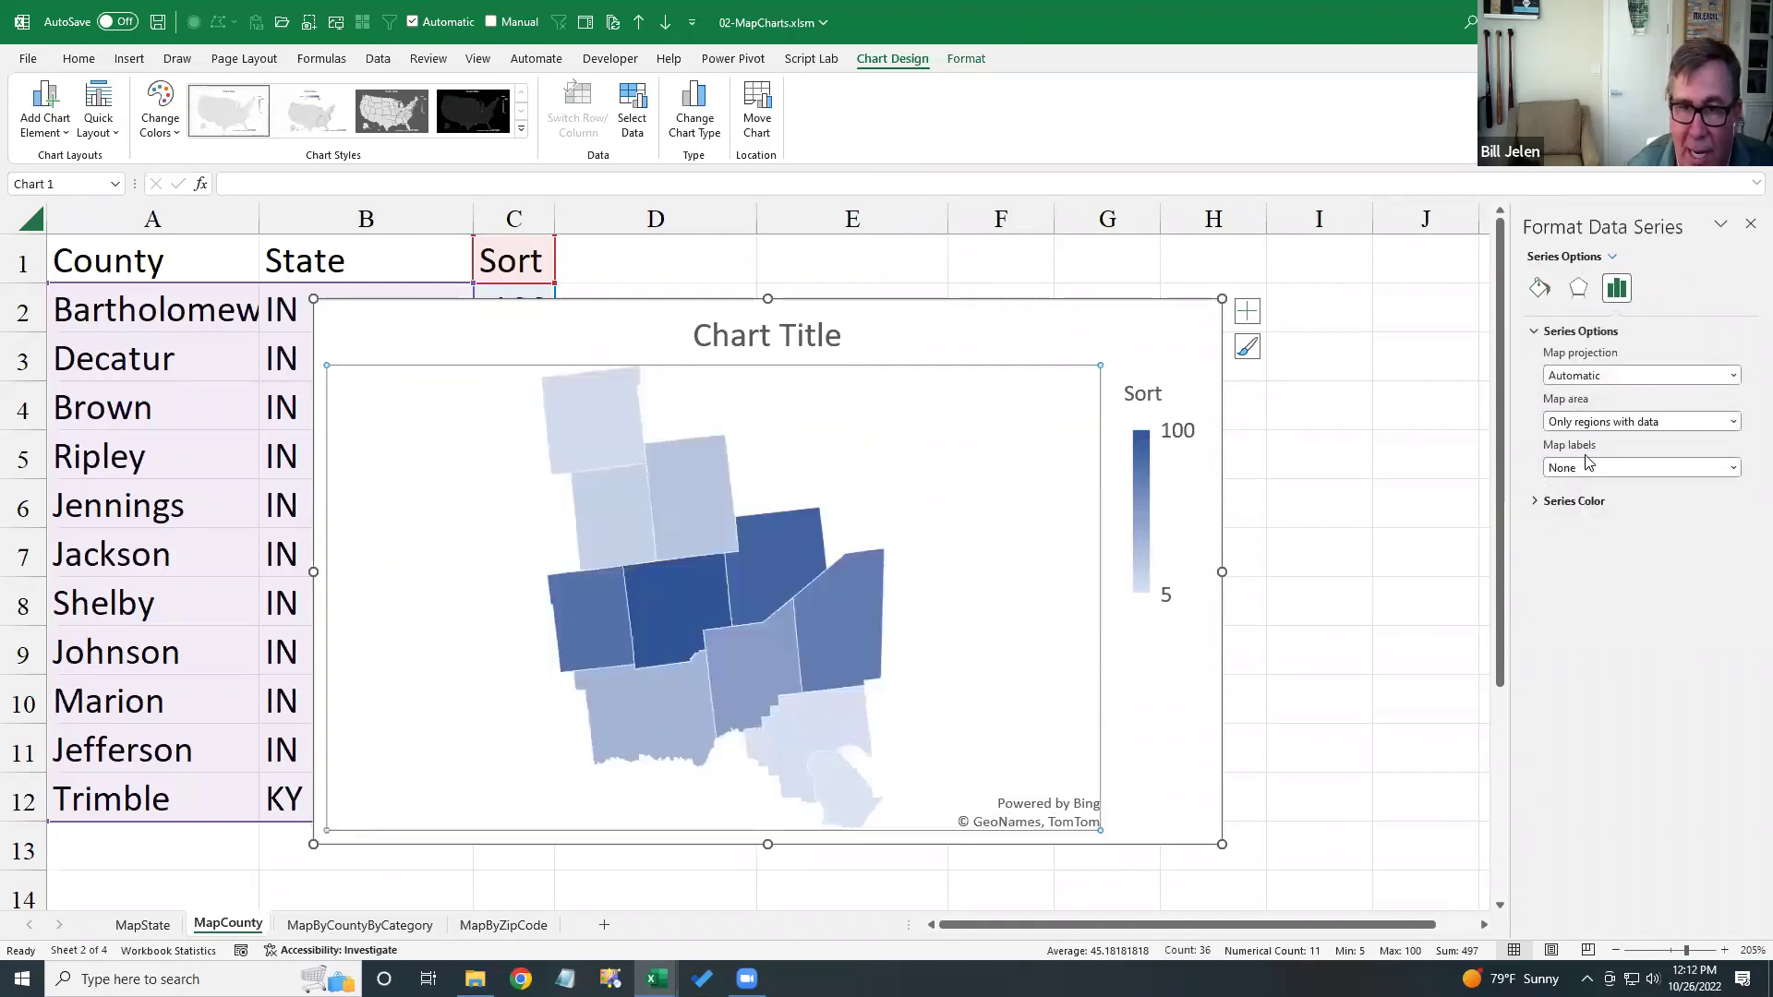
pyautogui.click(1602, 469)
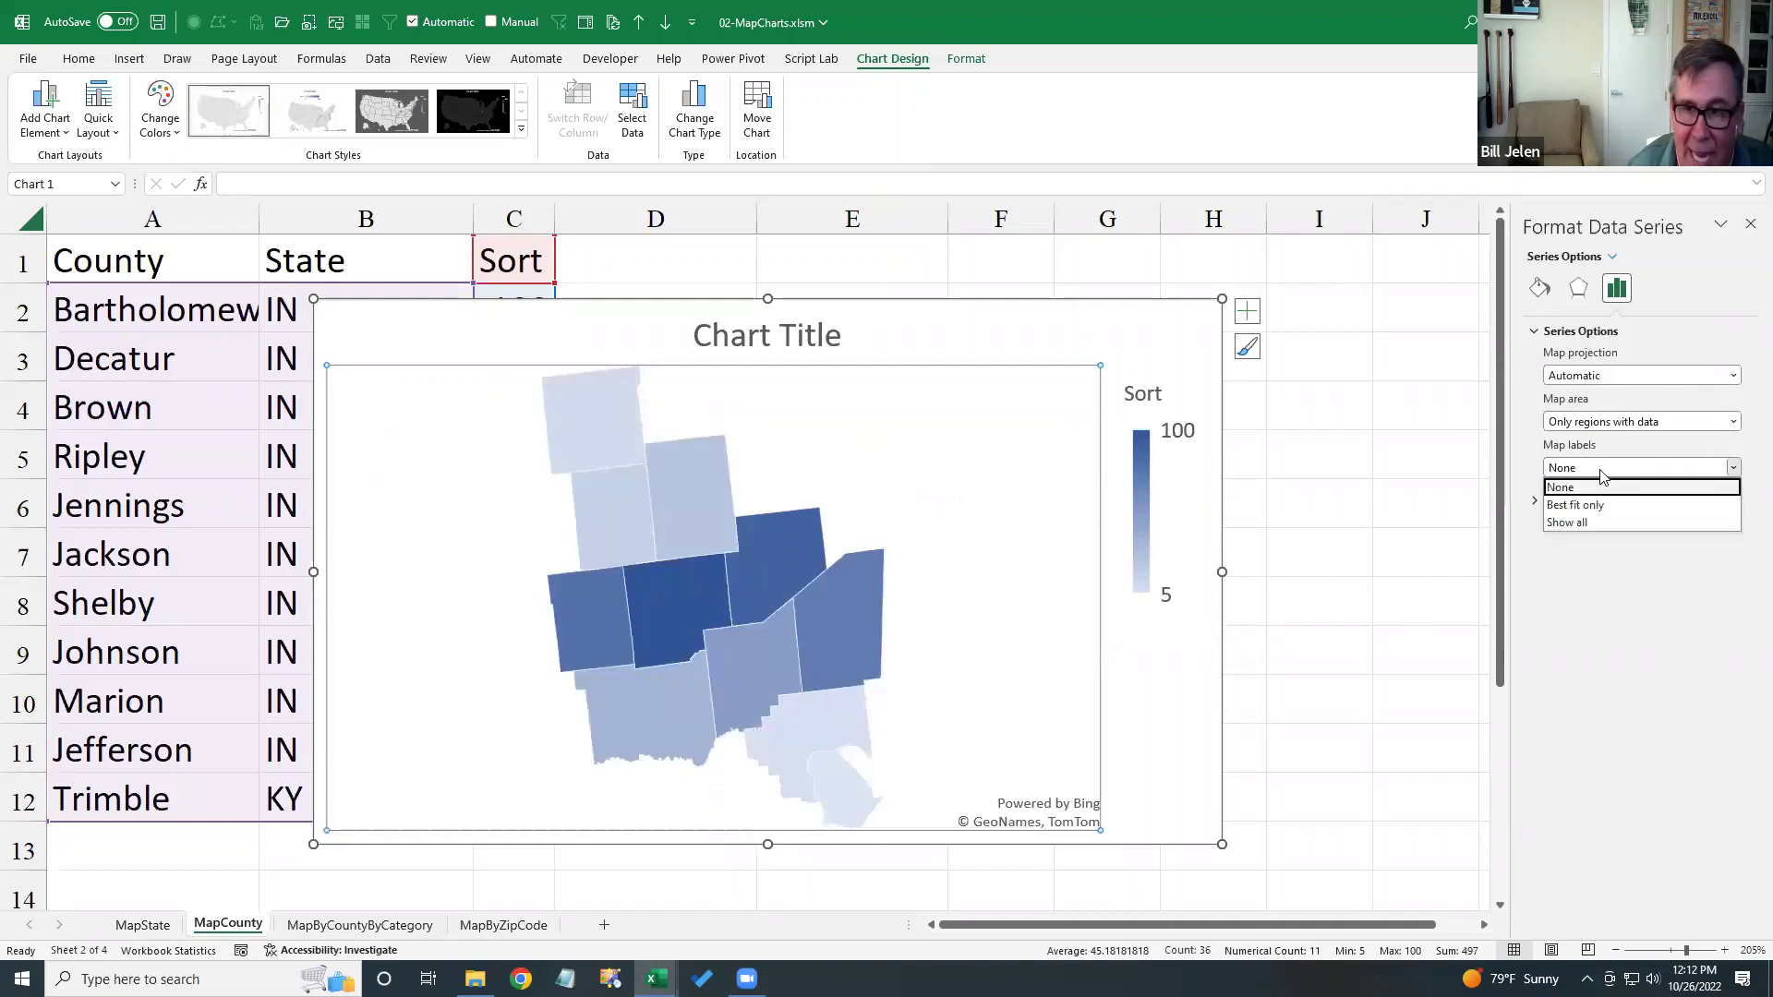
pyautogui.click(1580, 523)
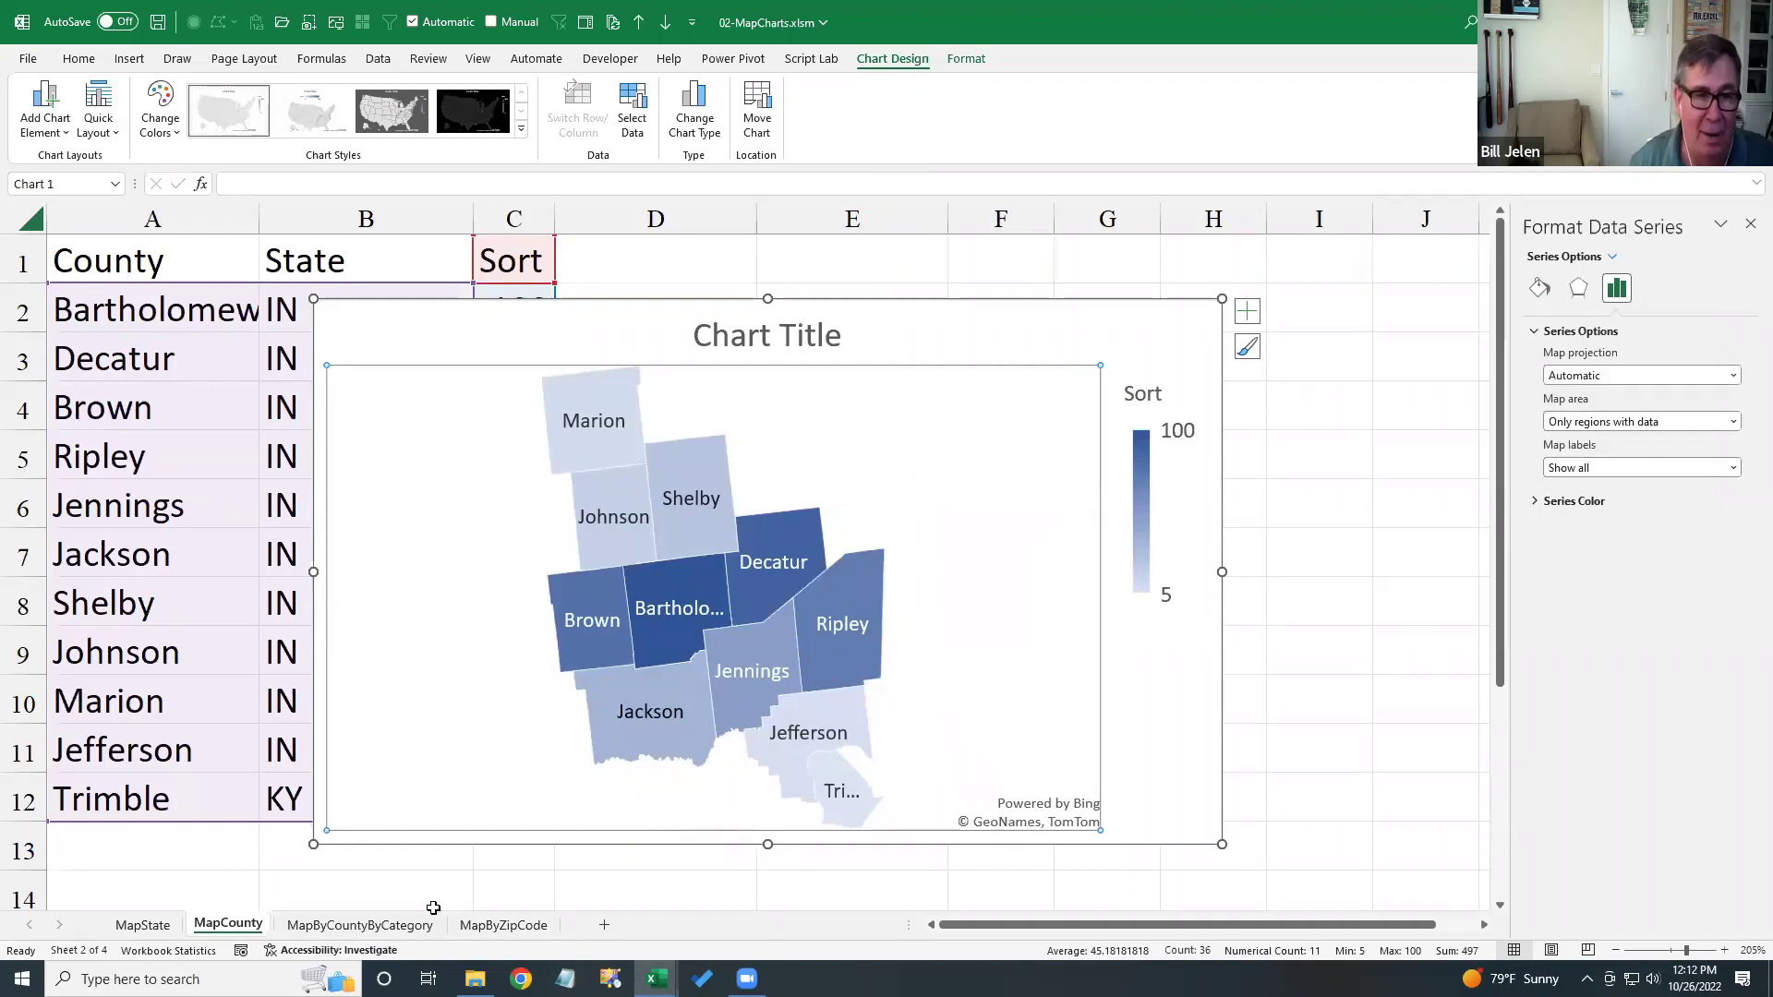
# - Enlarge the Florida county filled map chart on the MapByCountyByCategory sheet to extend to about column T and row 43
pyautogui.click(406, 926)
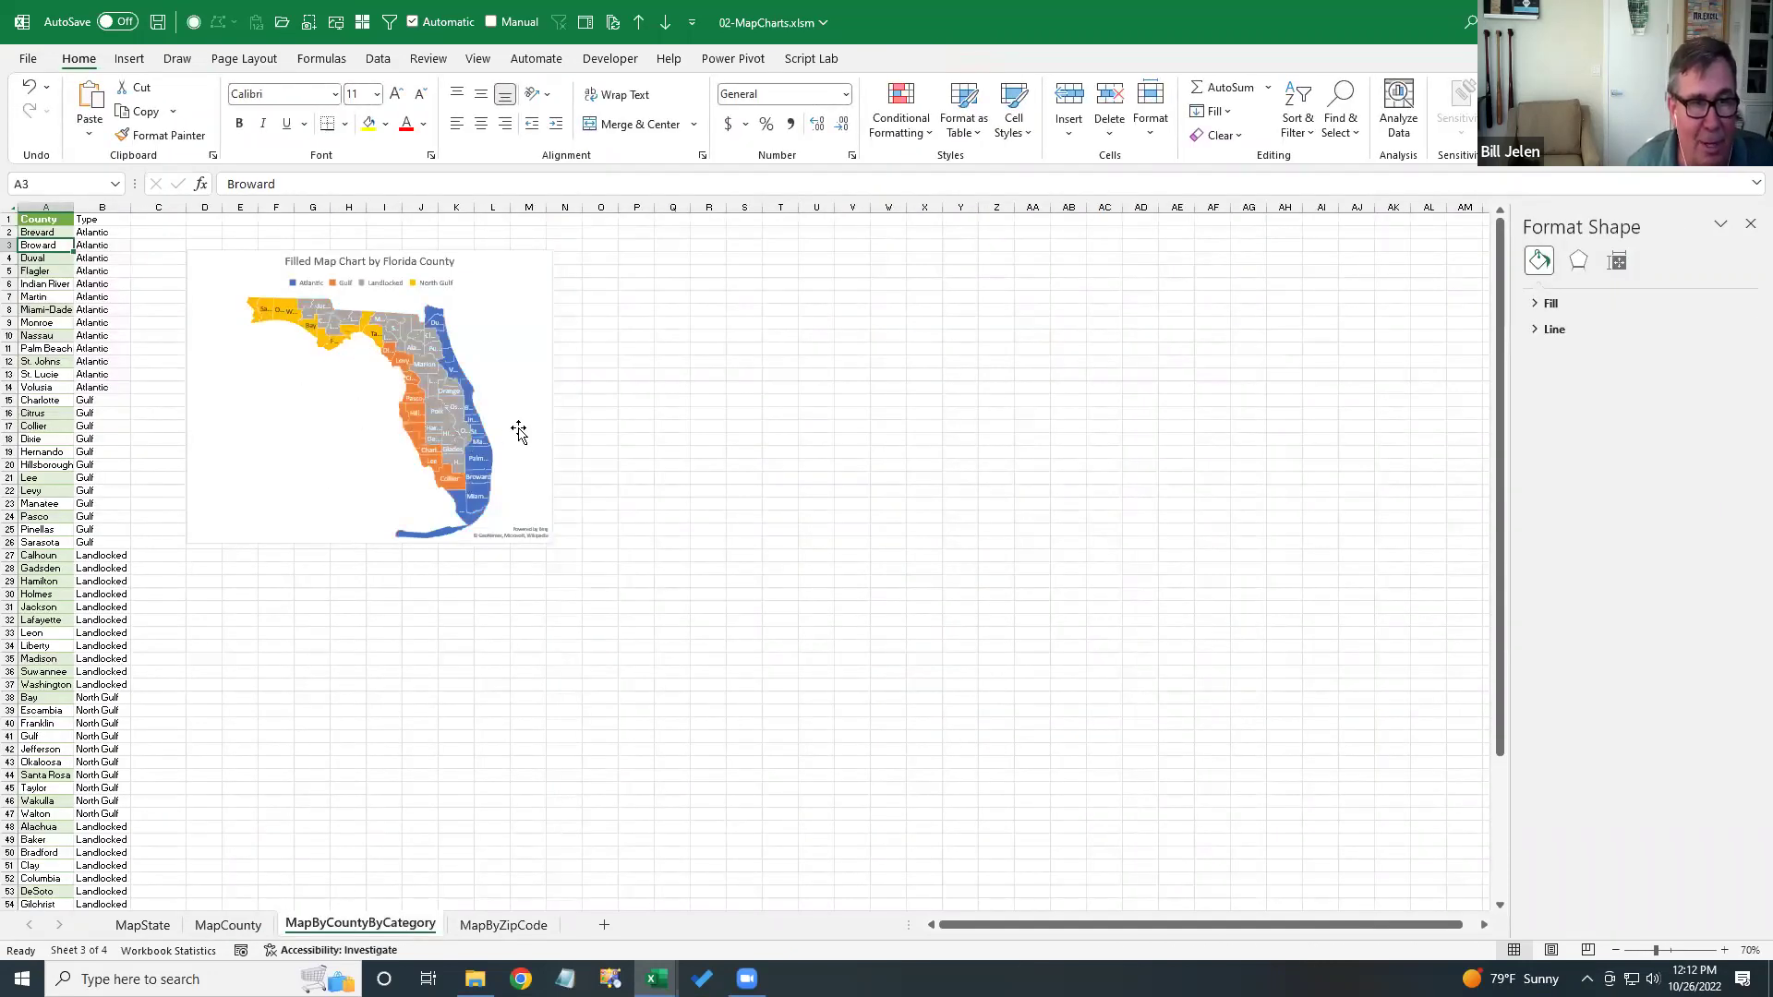
pyautogui.click(532, 498)
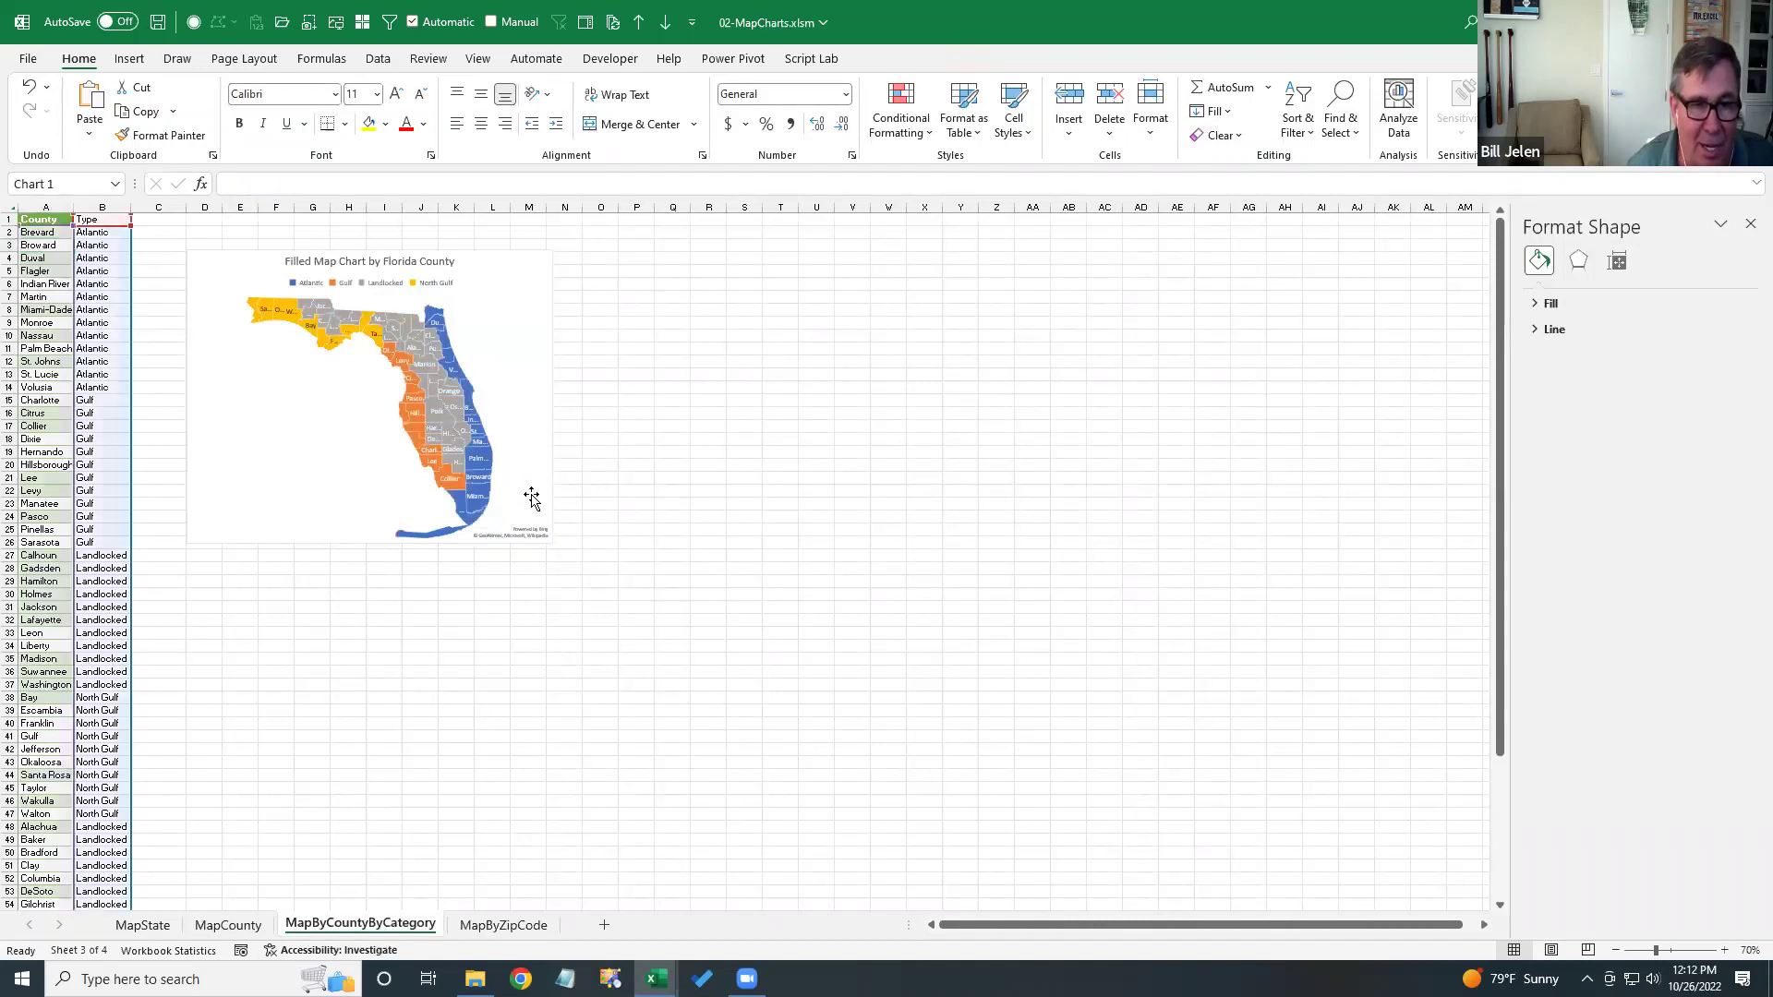
pyautogui.moveTo(553, 543); pyautogui.dragTo(802, 770)
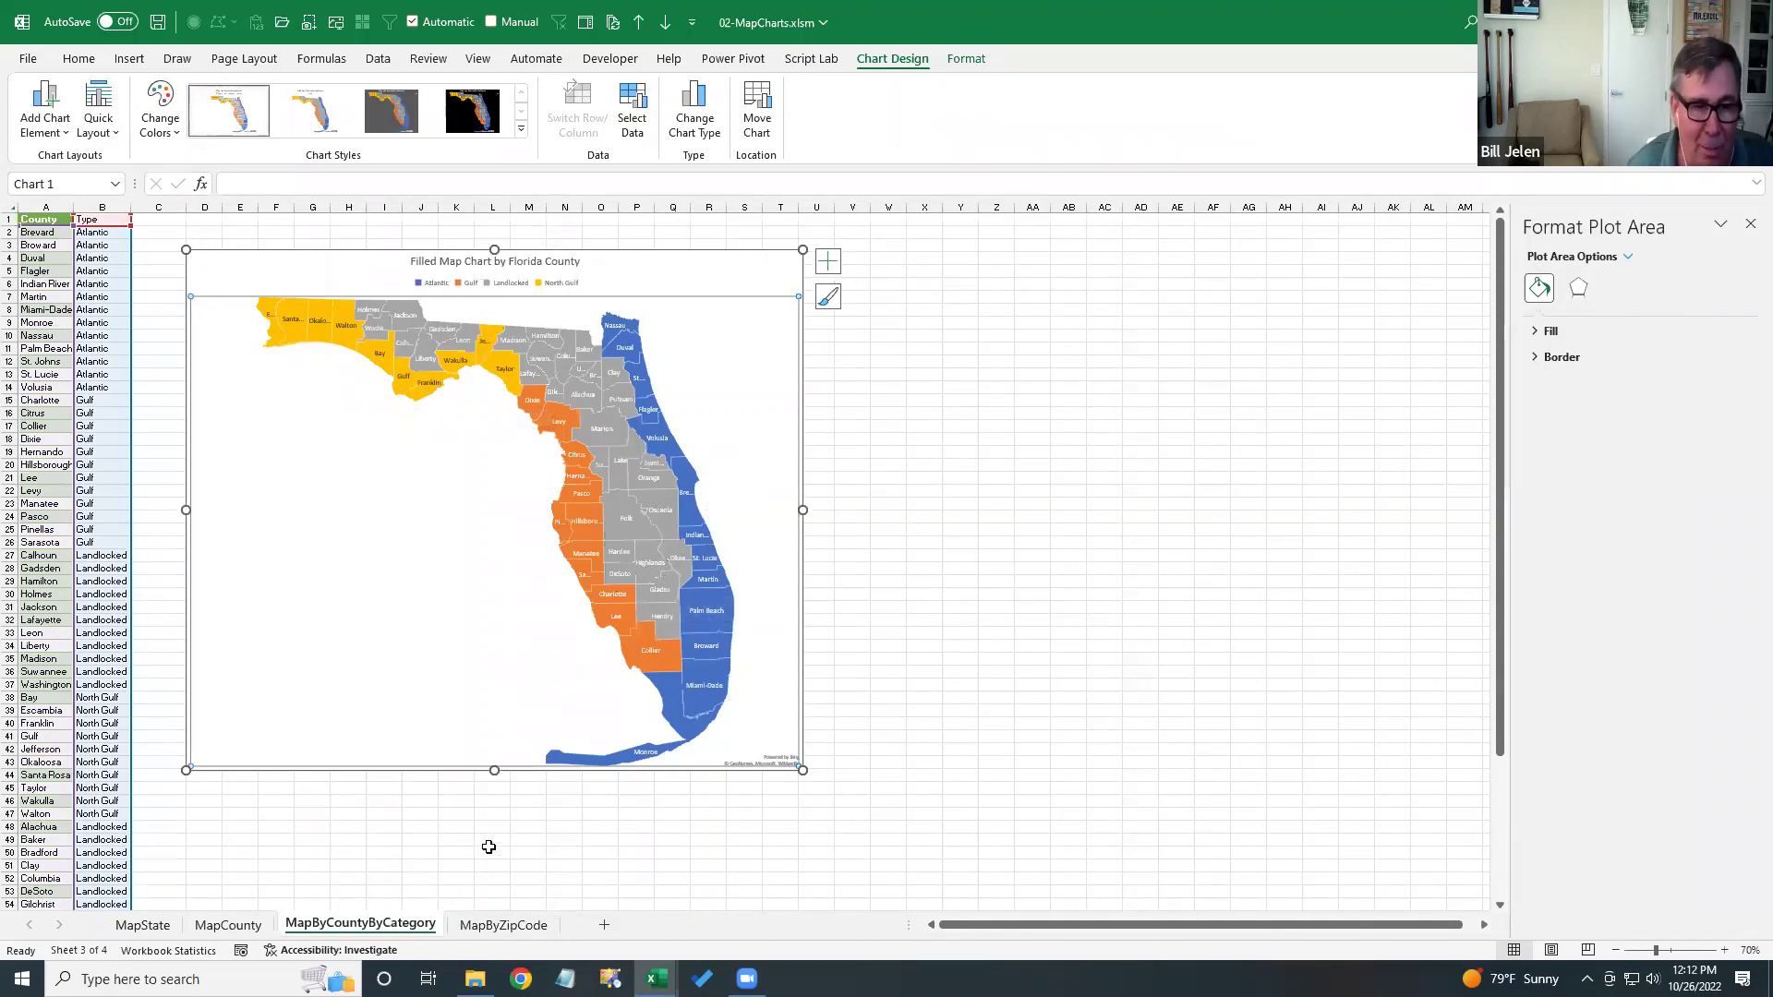
# - Move the filled map chart on the MapByZipCode sheet down so it sits beside rows 10 to 24
pyautogui.click(504, 924)
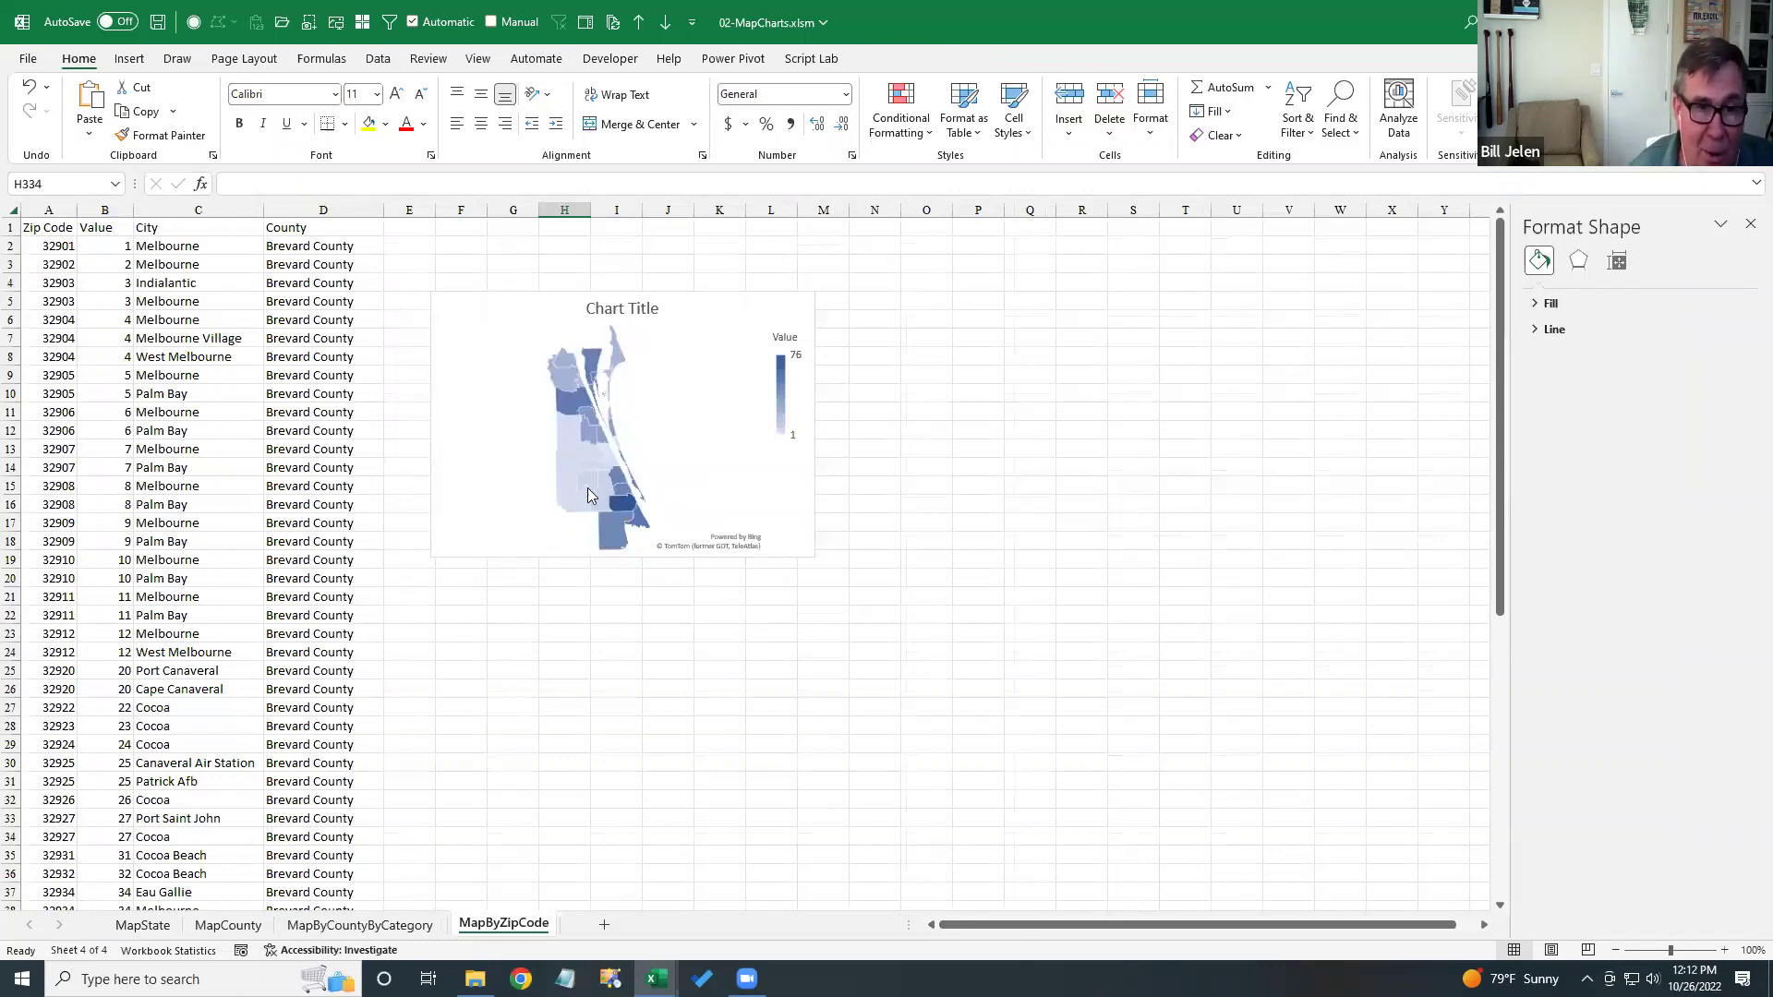
pyautogui.click(693, 462)
pyautogui.scroll(4, 712, 467)
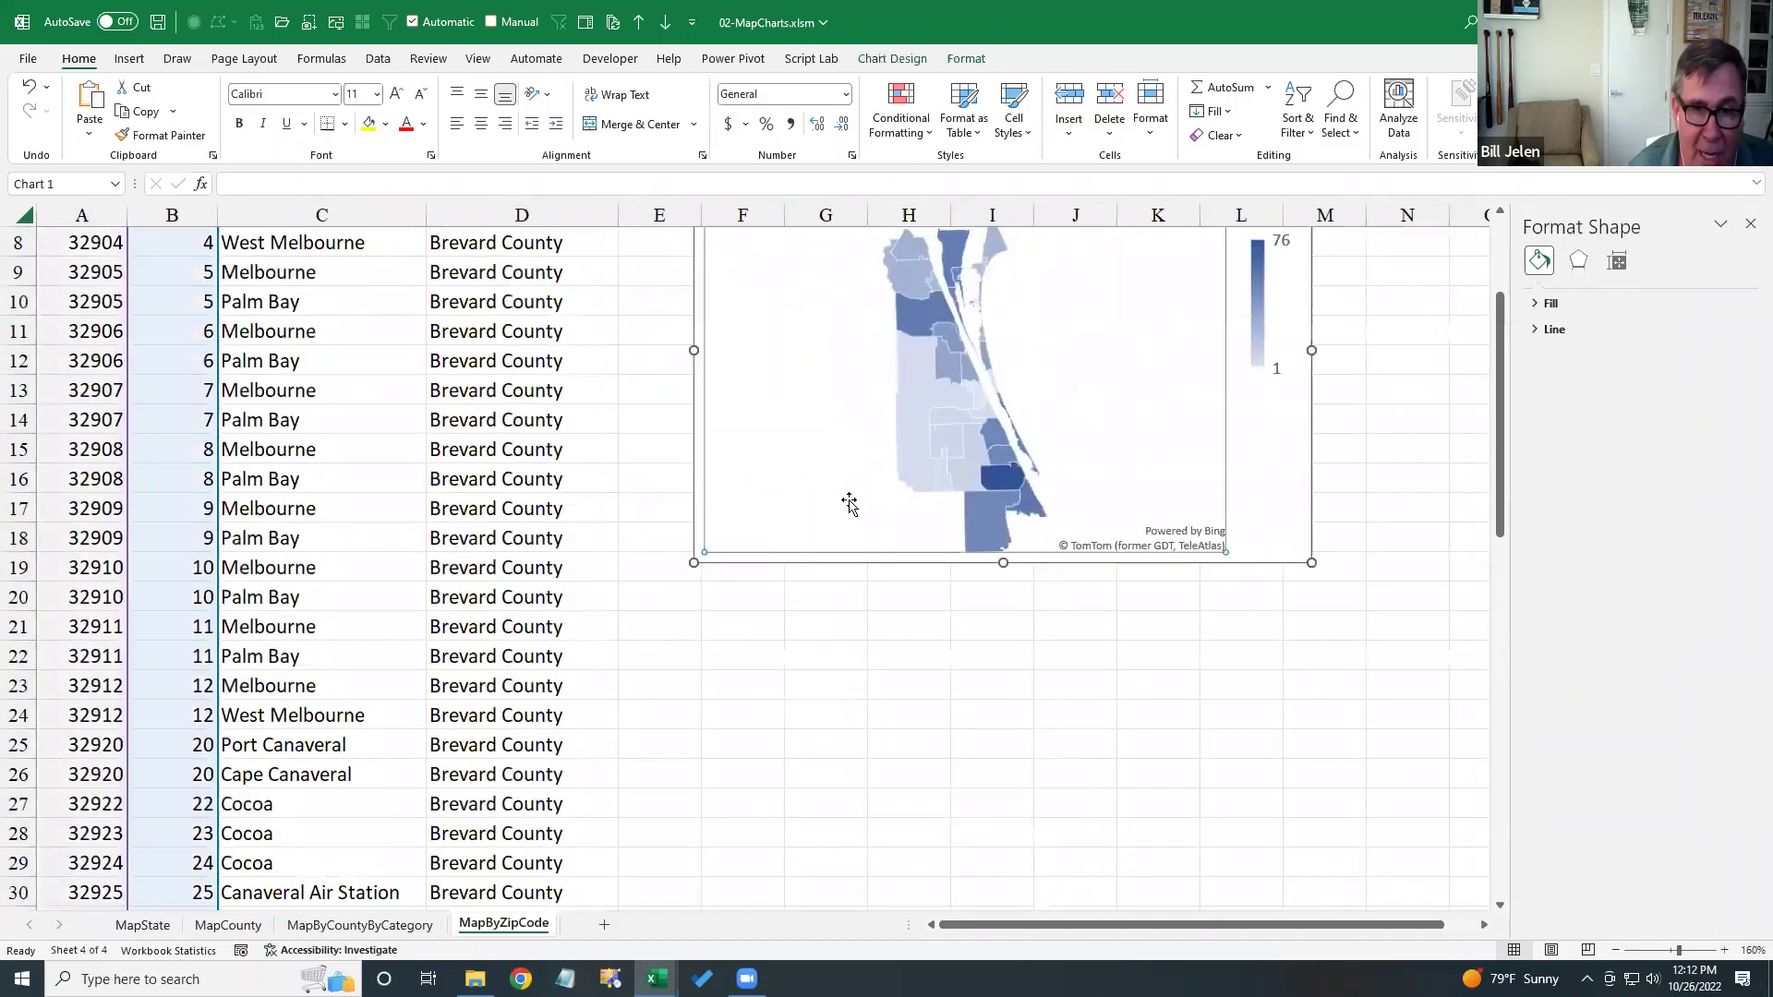
pyautogui.click(843, 534)
pyautogui.moveTo(1270, 482); pyautogui.dragTo(1296, 653)
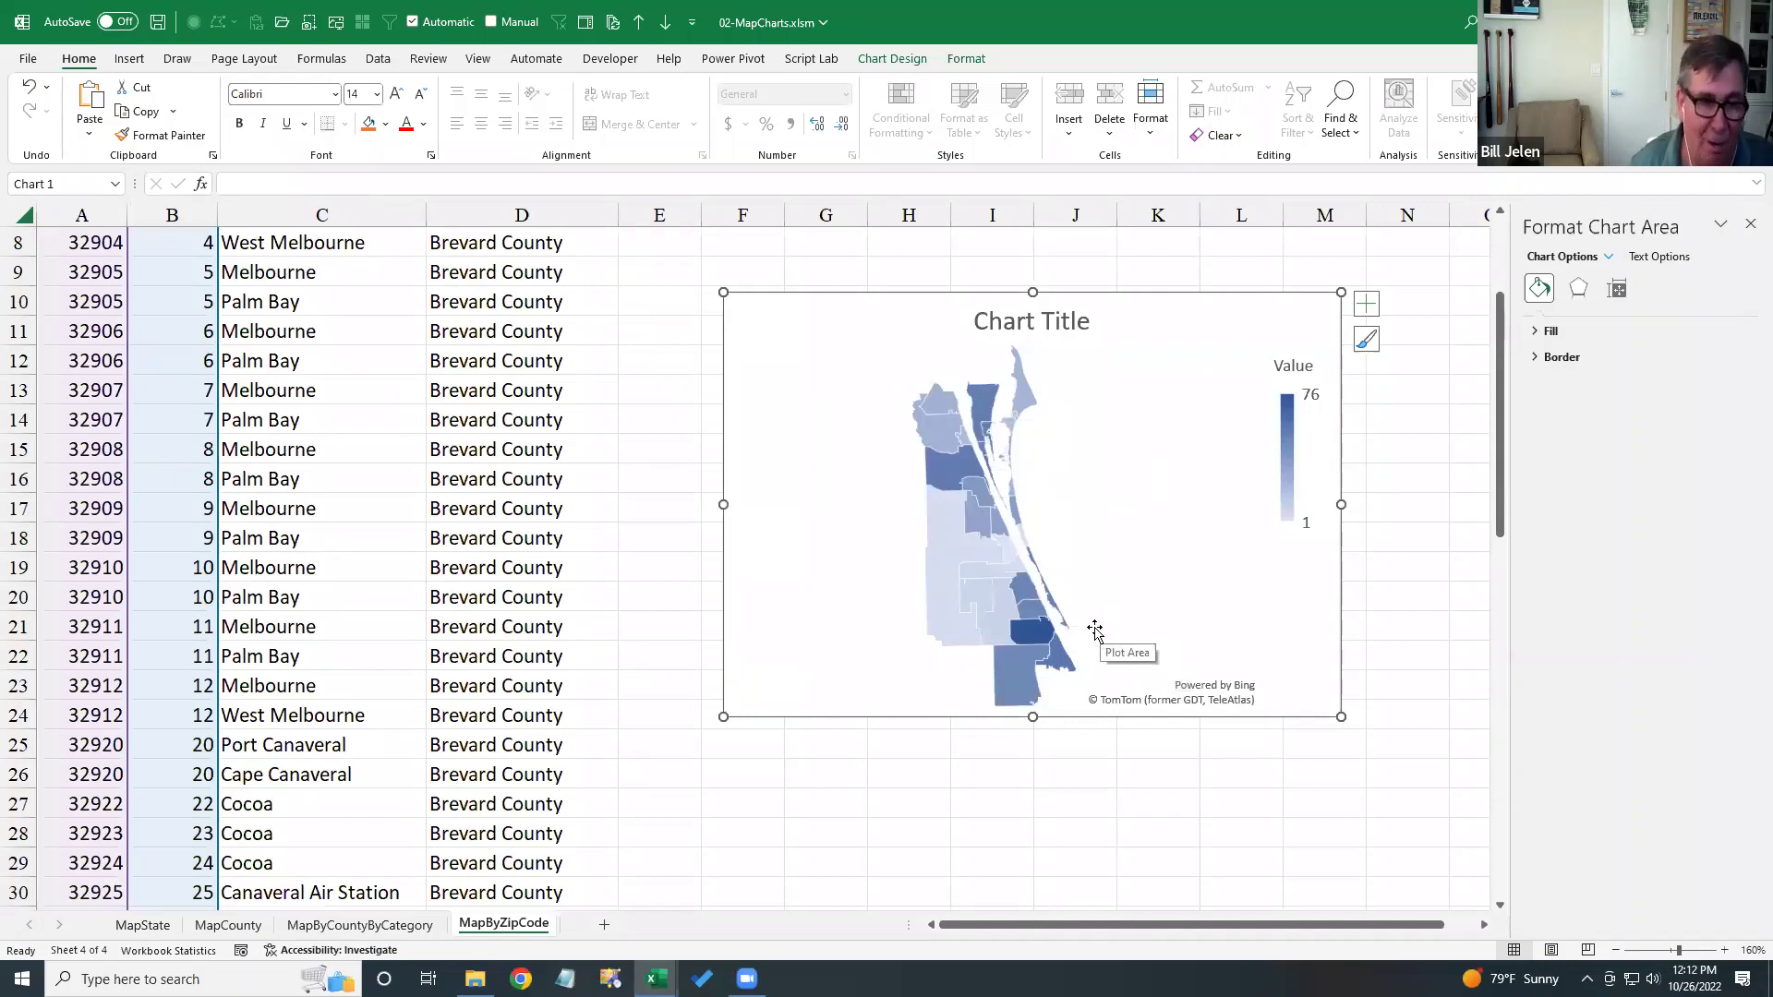
# - Look at the map chart types offered for insertion without adding another chart to the MapByZipCode sheet
pyautogui.click(645, 301)
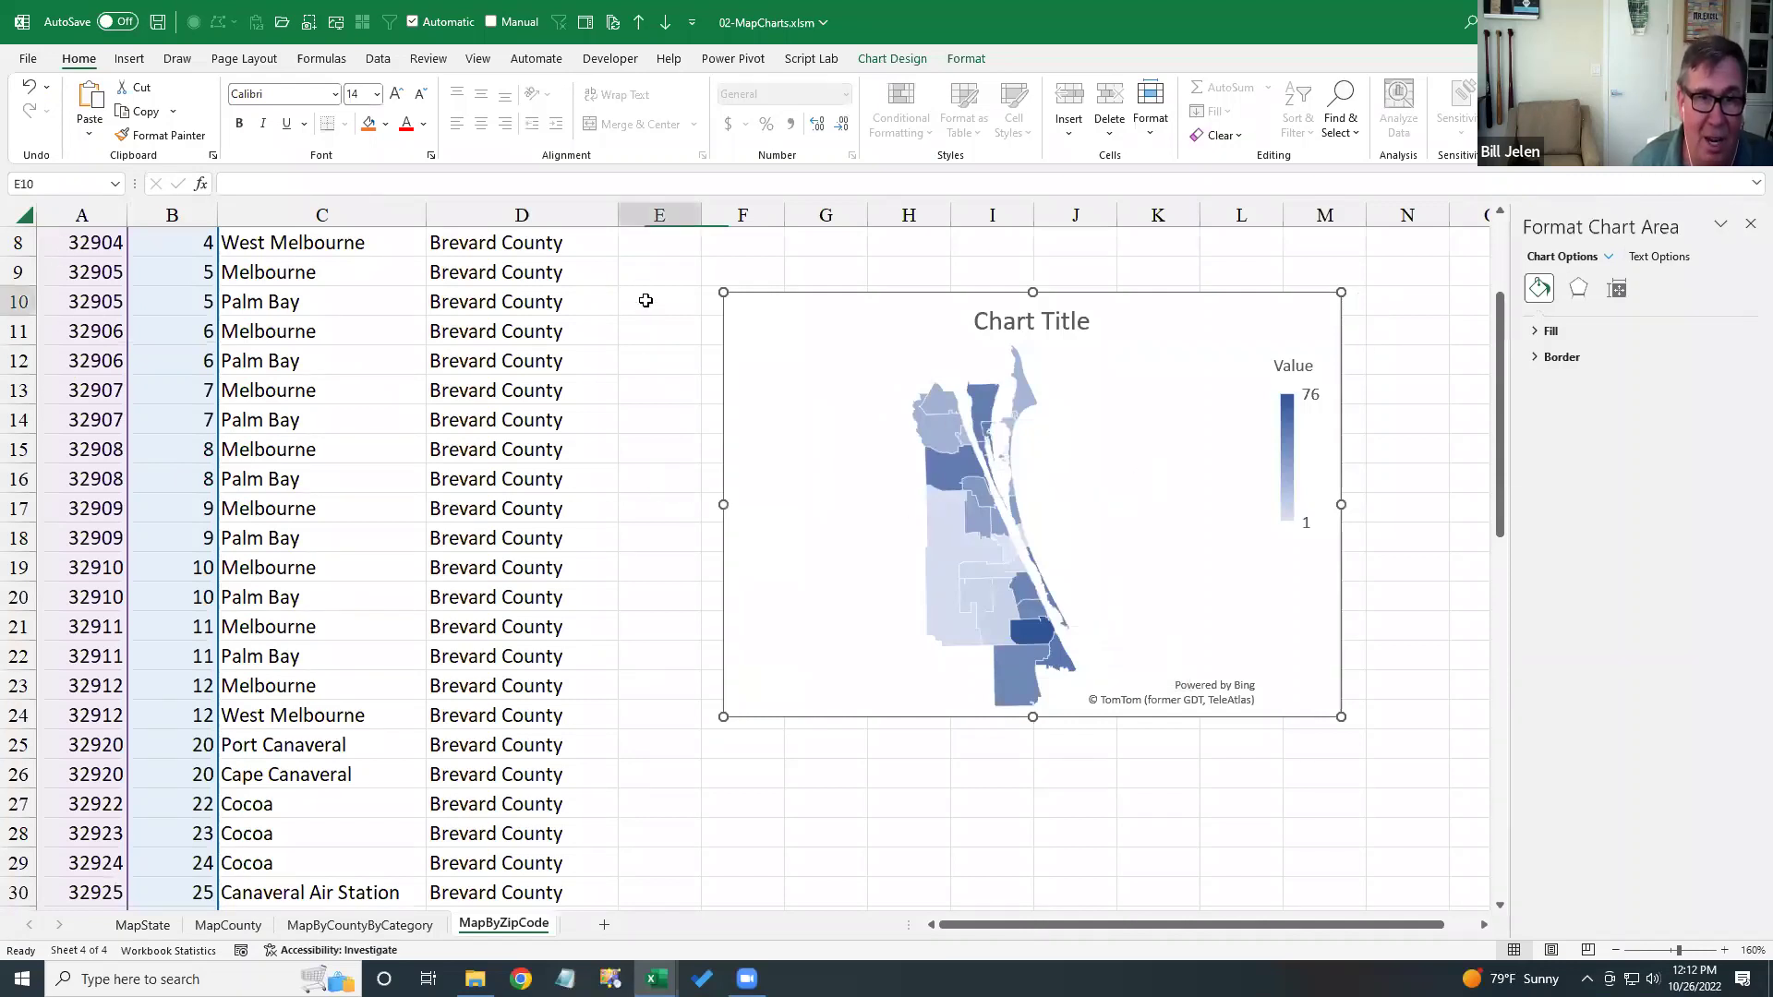
pyautogui.click(129, 58)
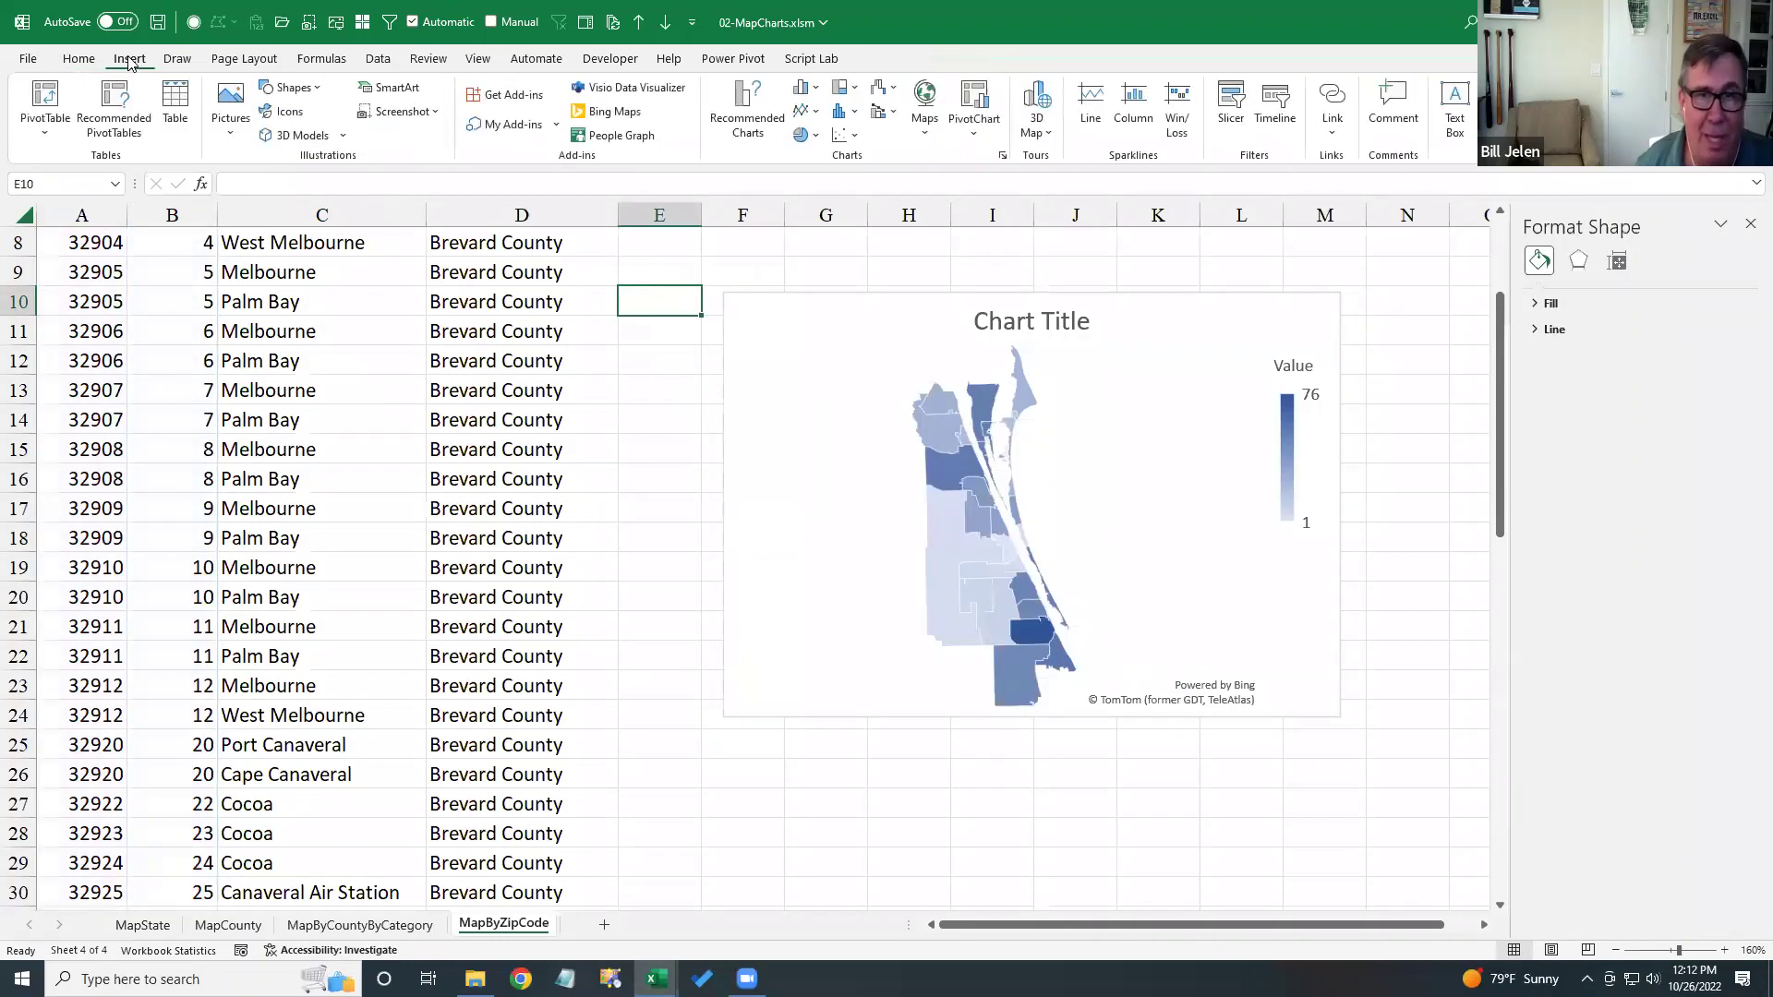
pyautogui.click(926, 135)
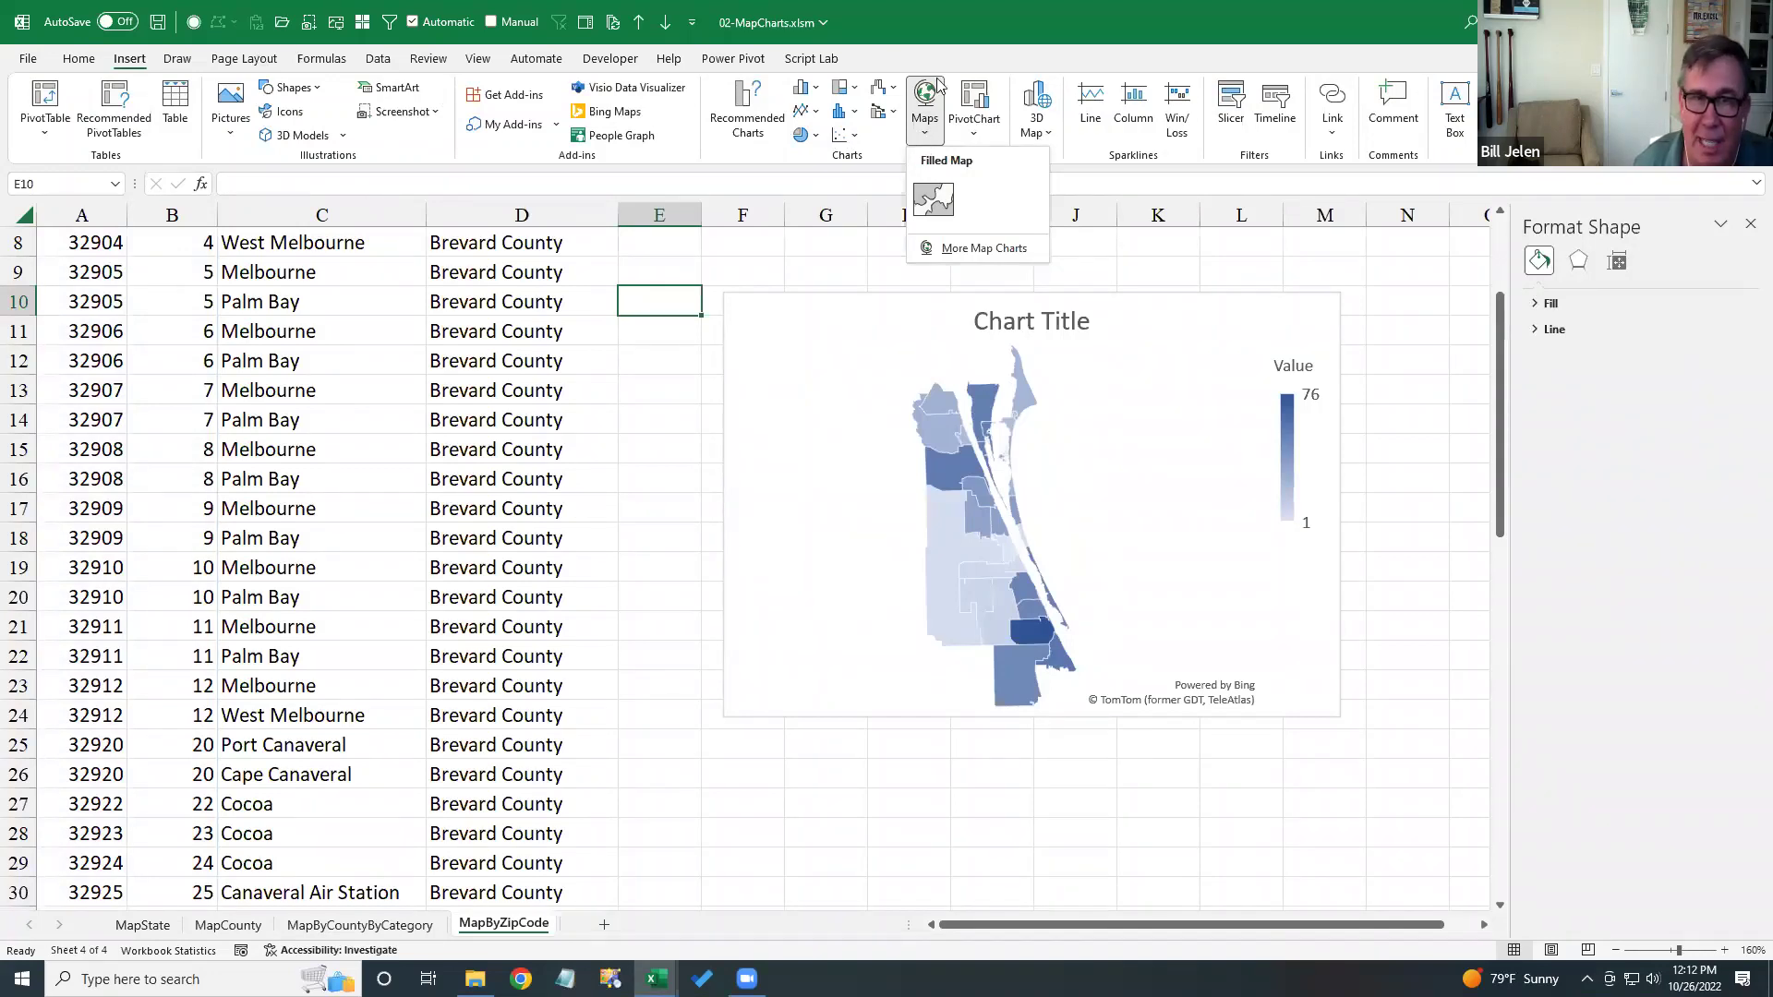
pyautogui.click(966, 21)
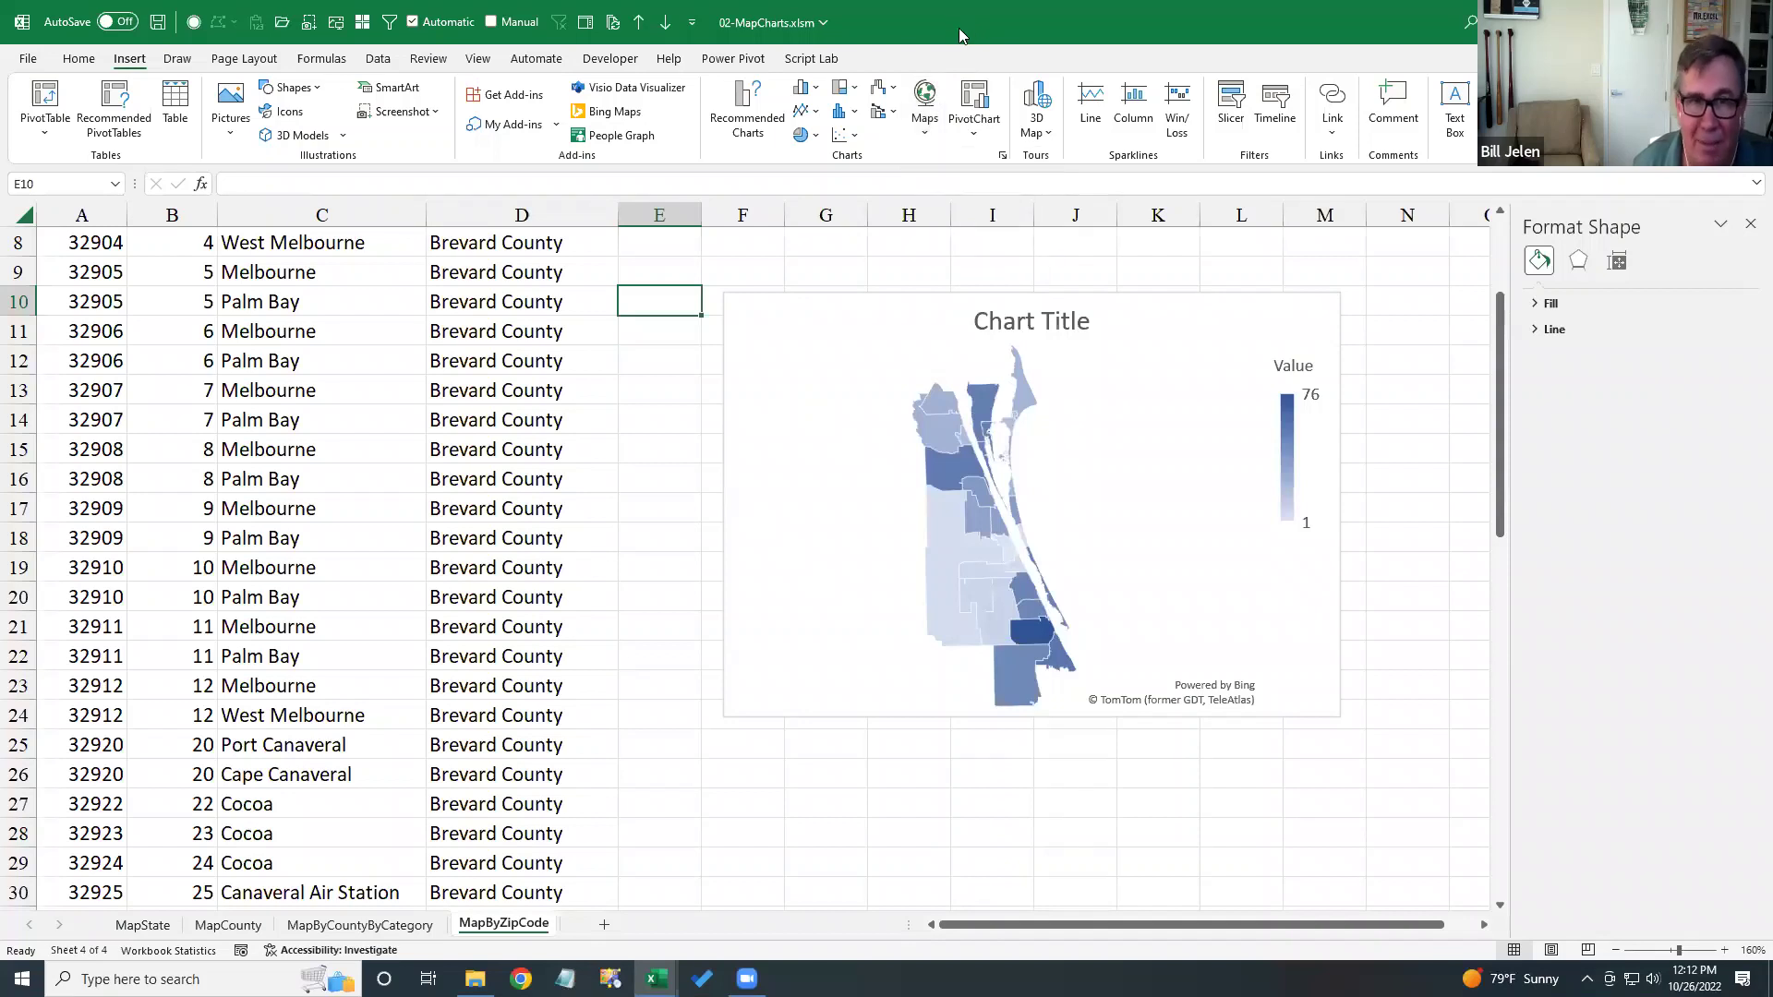
pyautogui.click(516, 419)
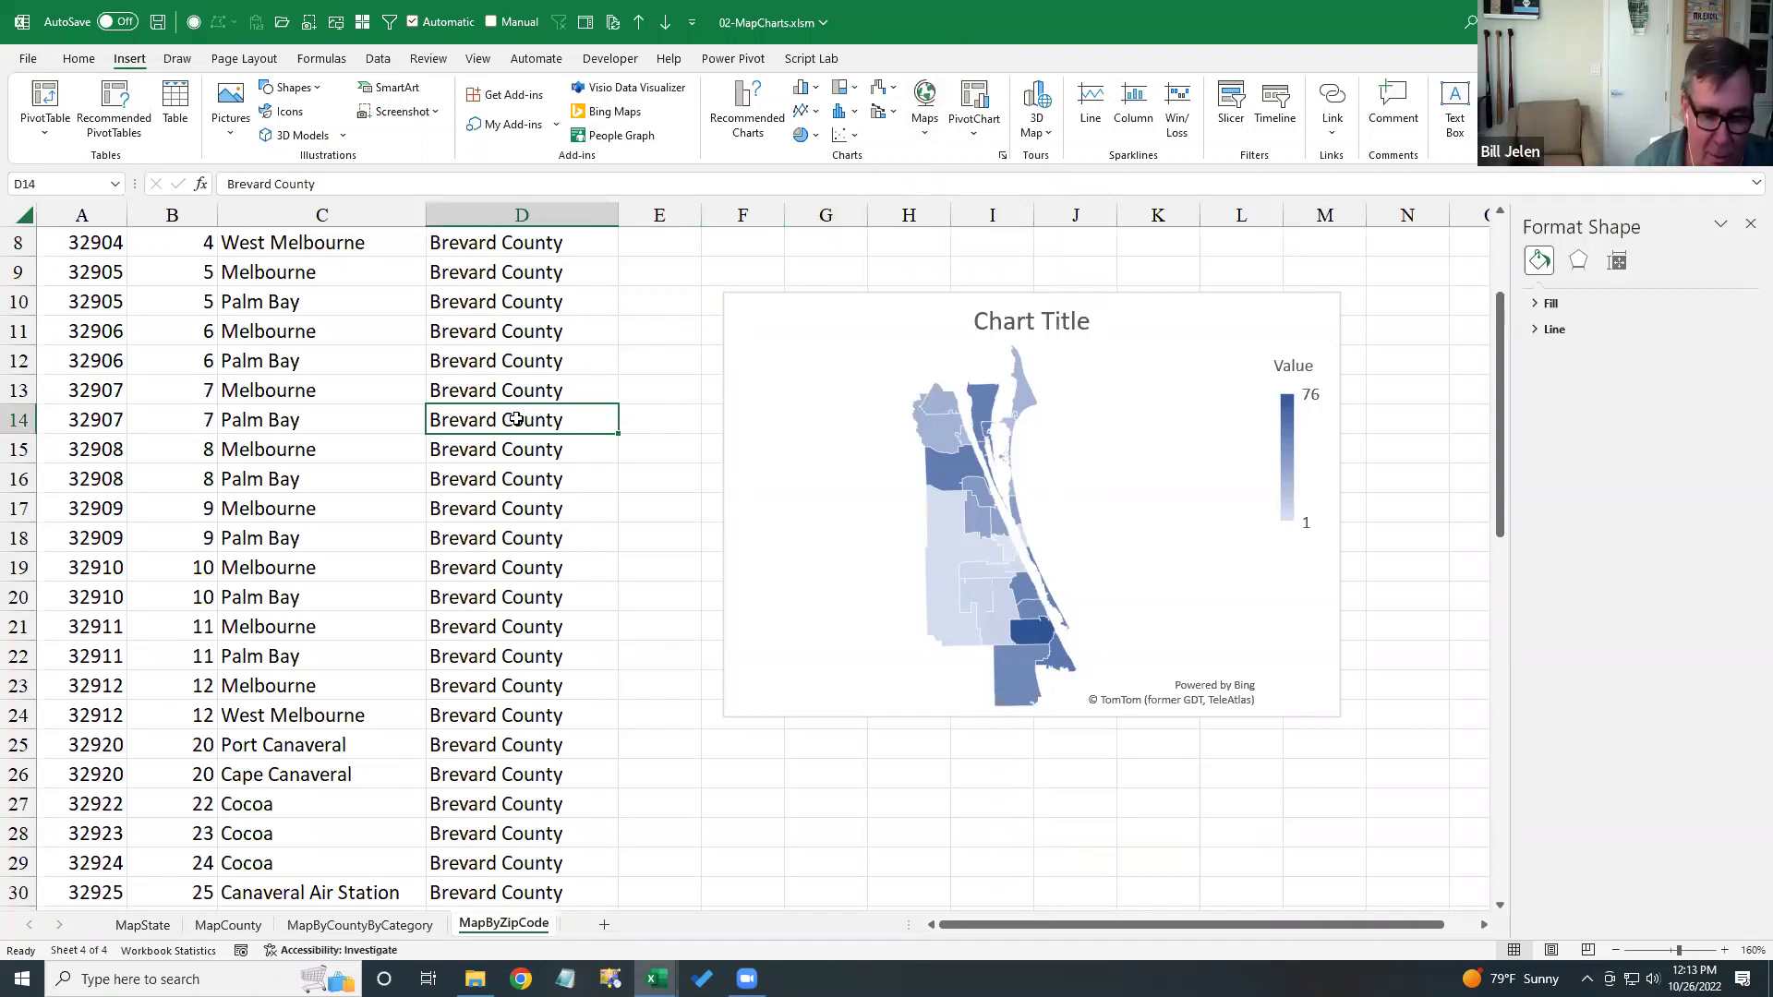
# - Close the 02-MapCharts workbook without saving its changes and open the 03-PivotTableOnMap.xlsx workbook
pyautogui.hotkey('alt', 'f')
pyautogui.press('c')
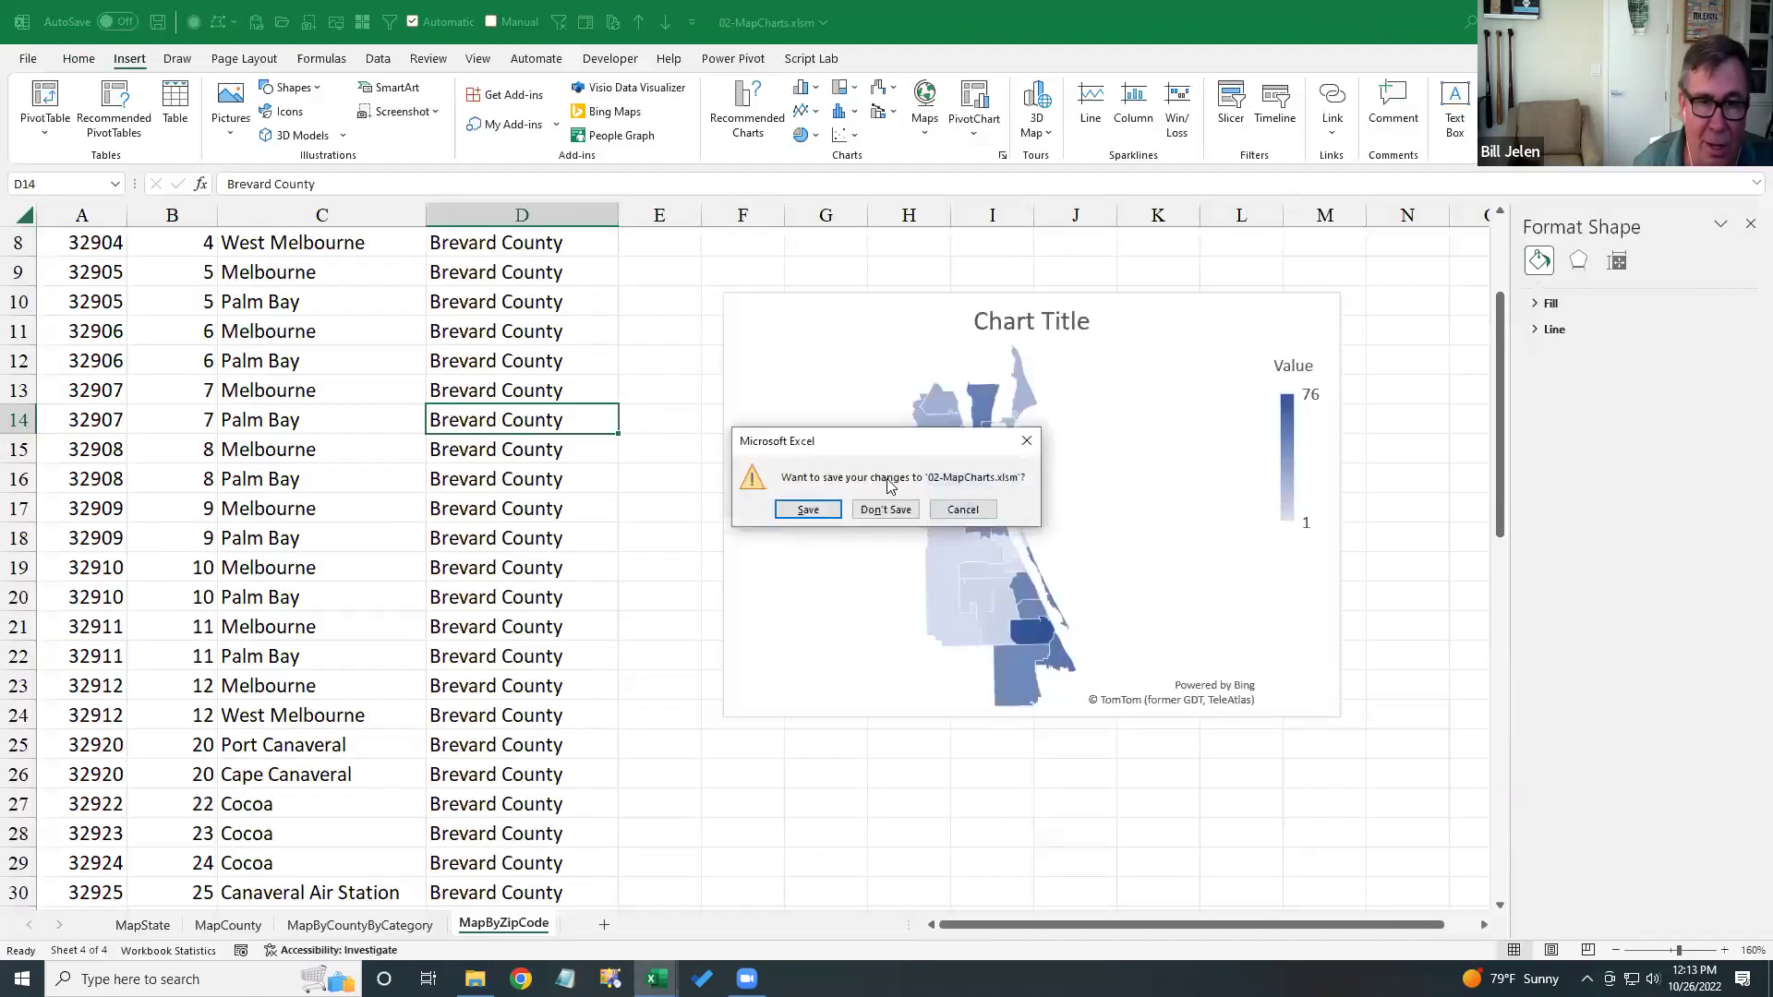
pyautogui.click(889, 510)
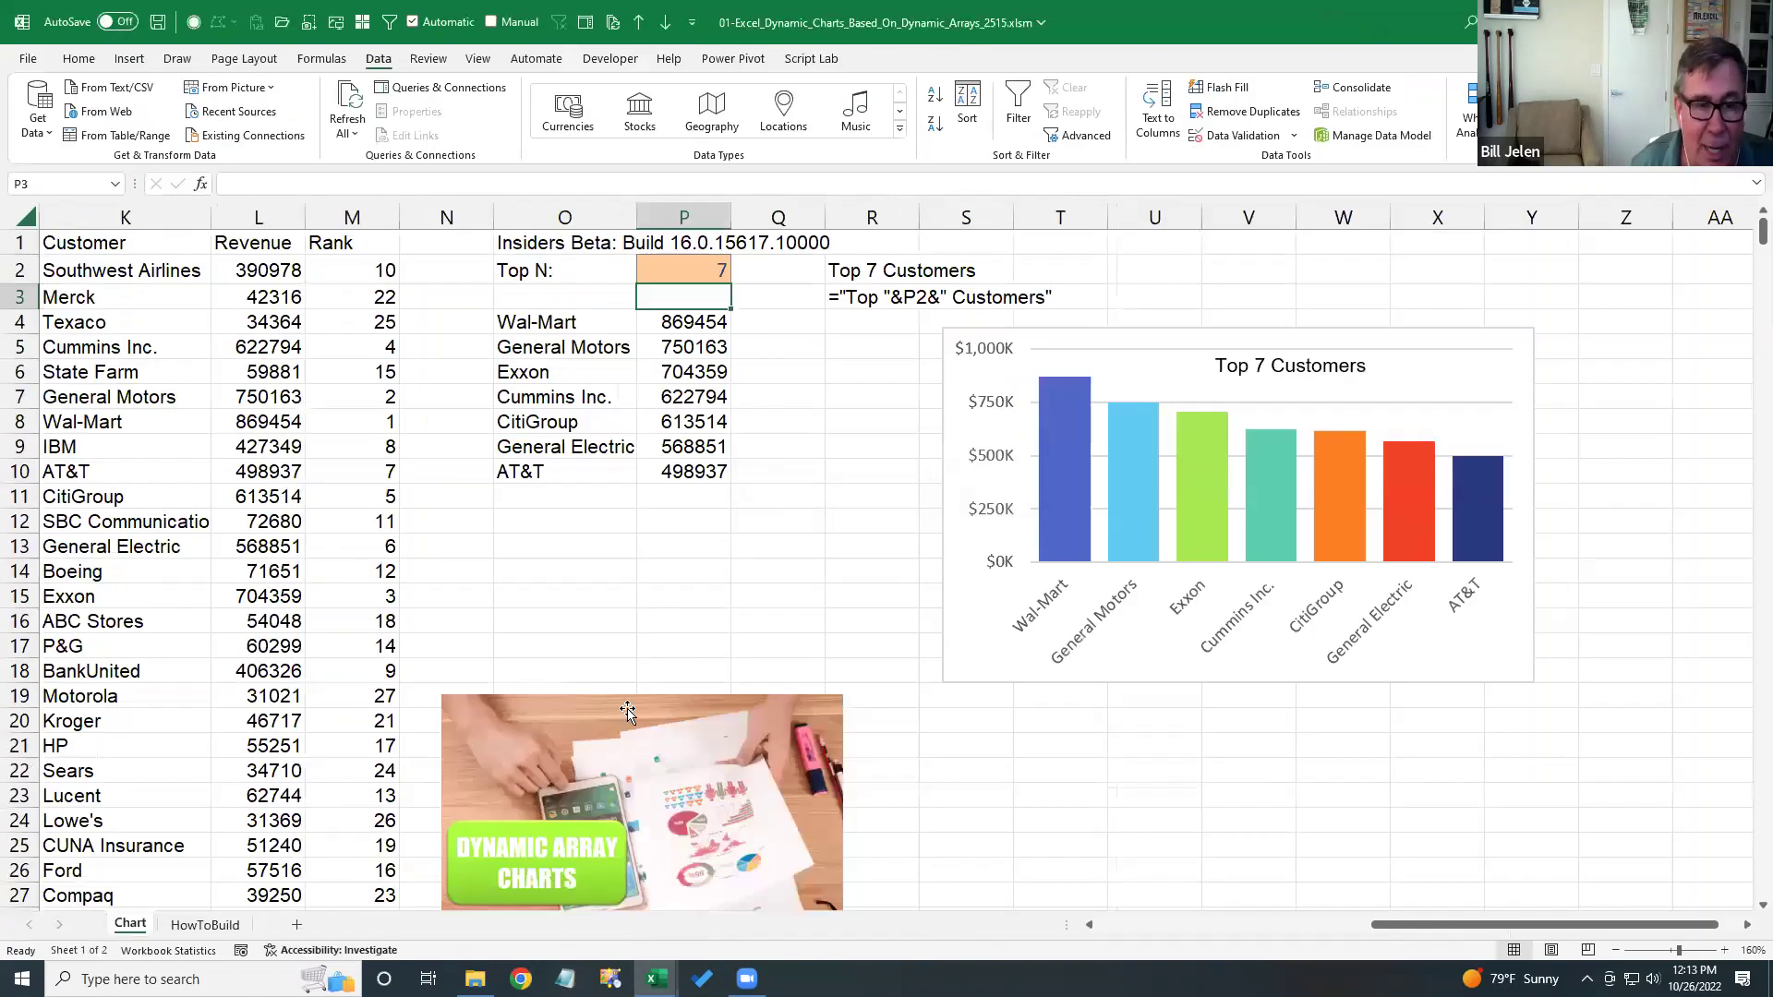
pyautogui.click(474, 979)
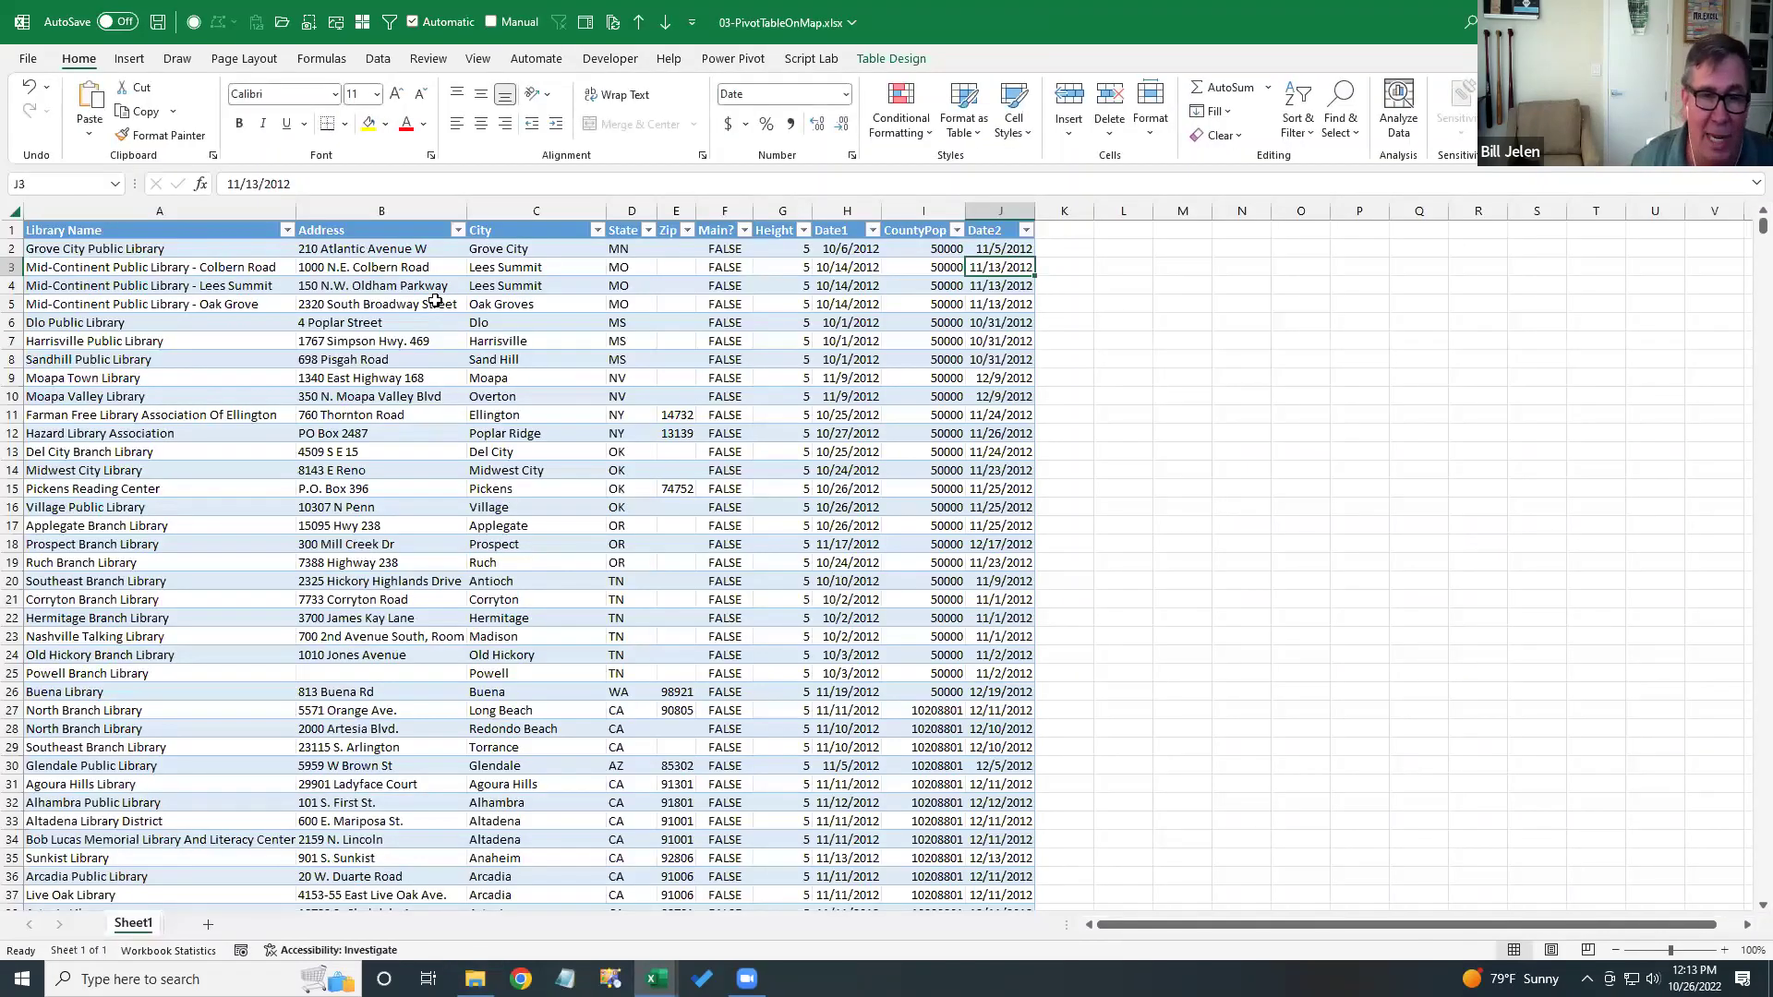
# - Examine the extent of the library table and its name, address, city, state and zip columns
pyautogui.click(130, 287)
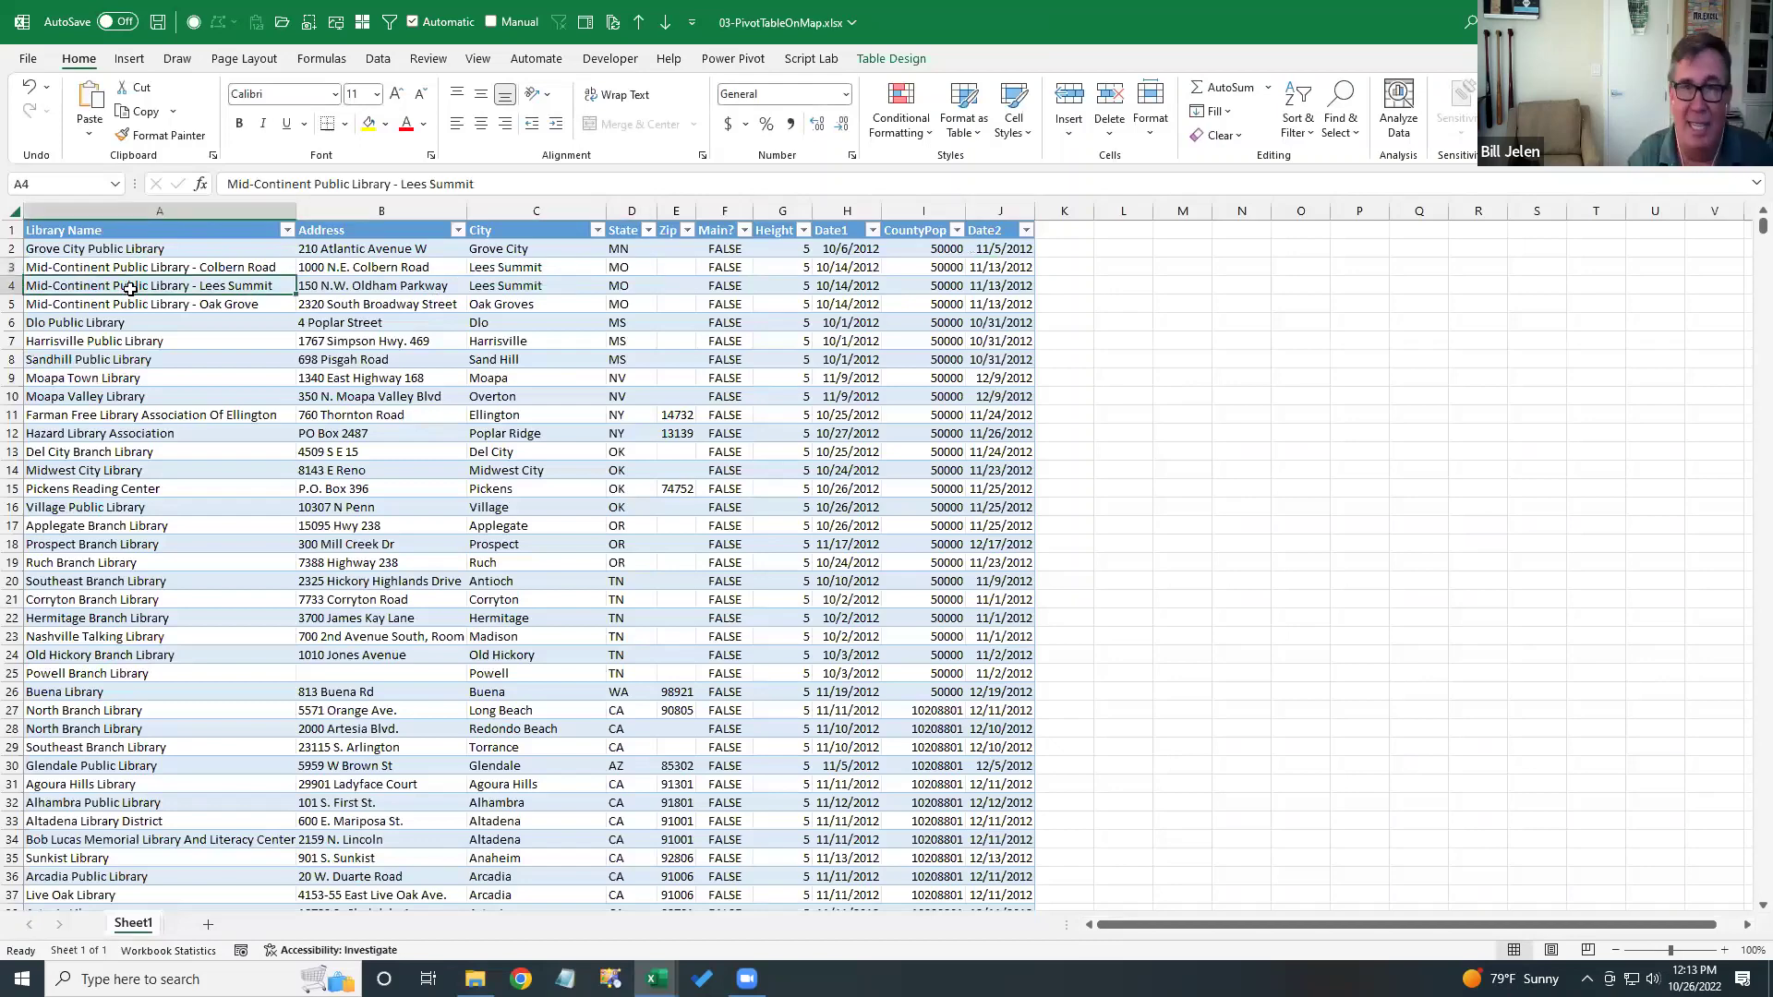
pyautogui.hotkey('ctrl', 'Down')
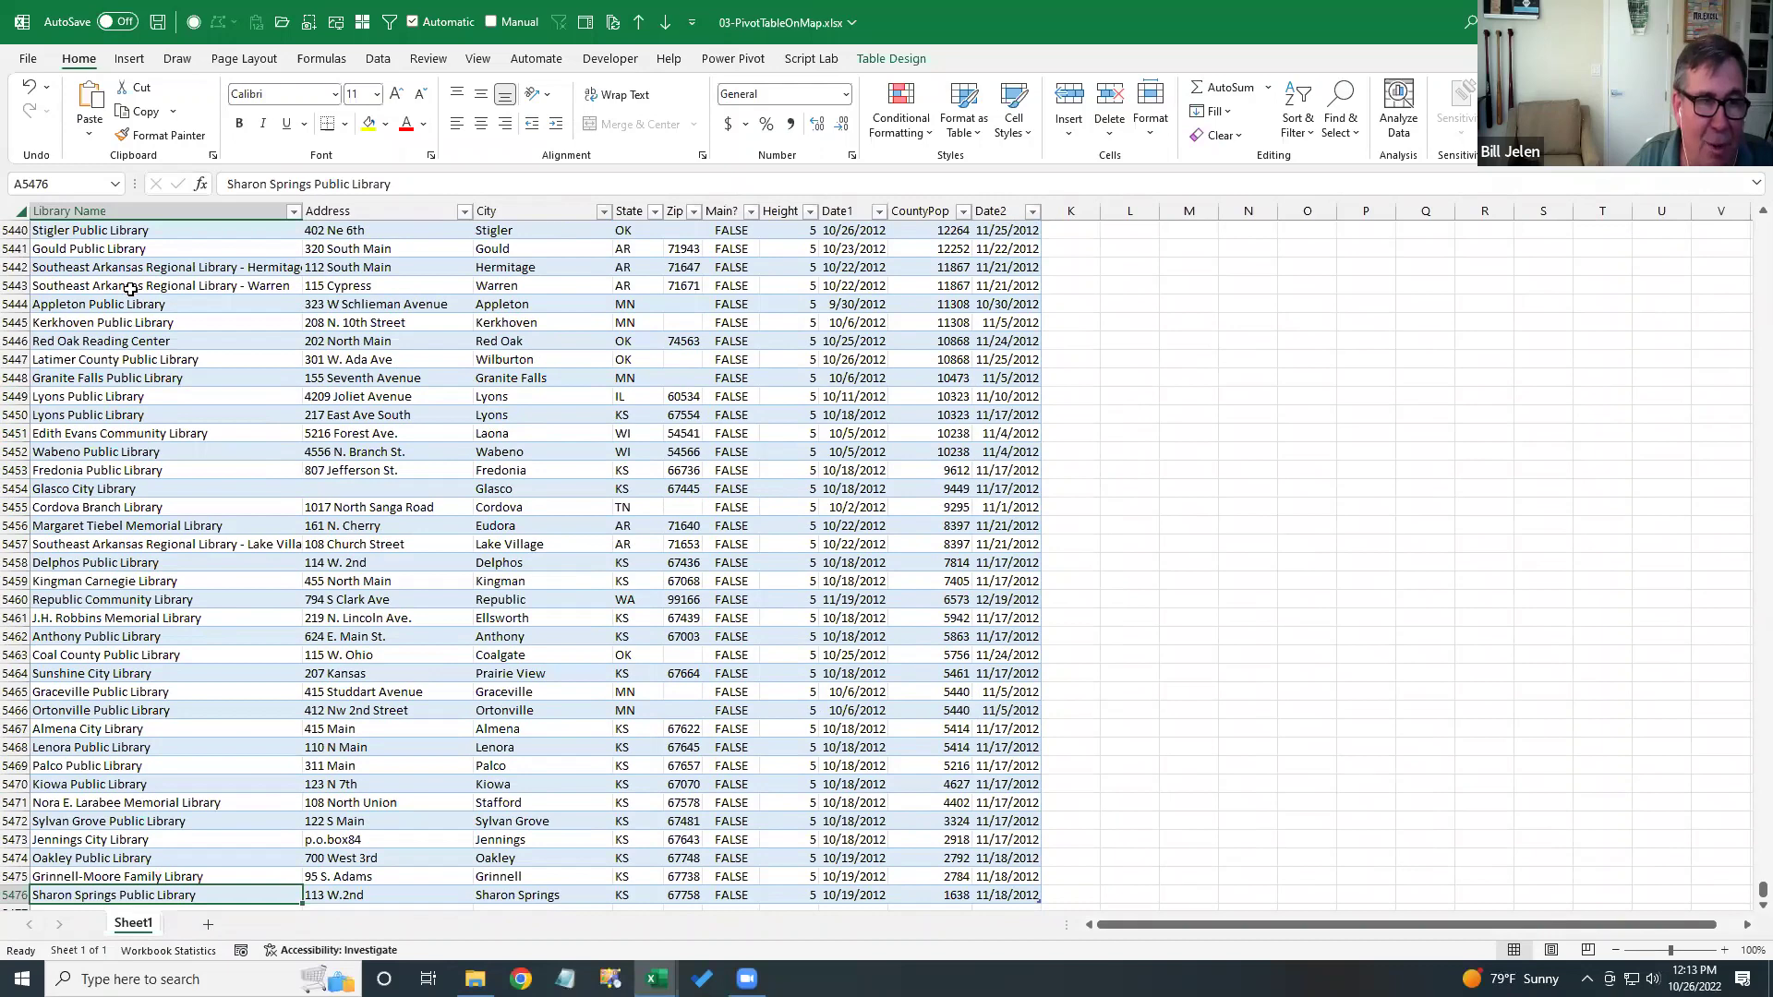
pyautogui.hotkey('ctrl', 'Up')
pyautogui.press('Down')
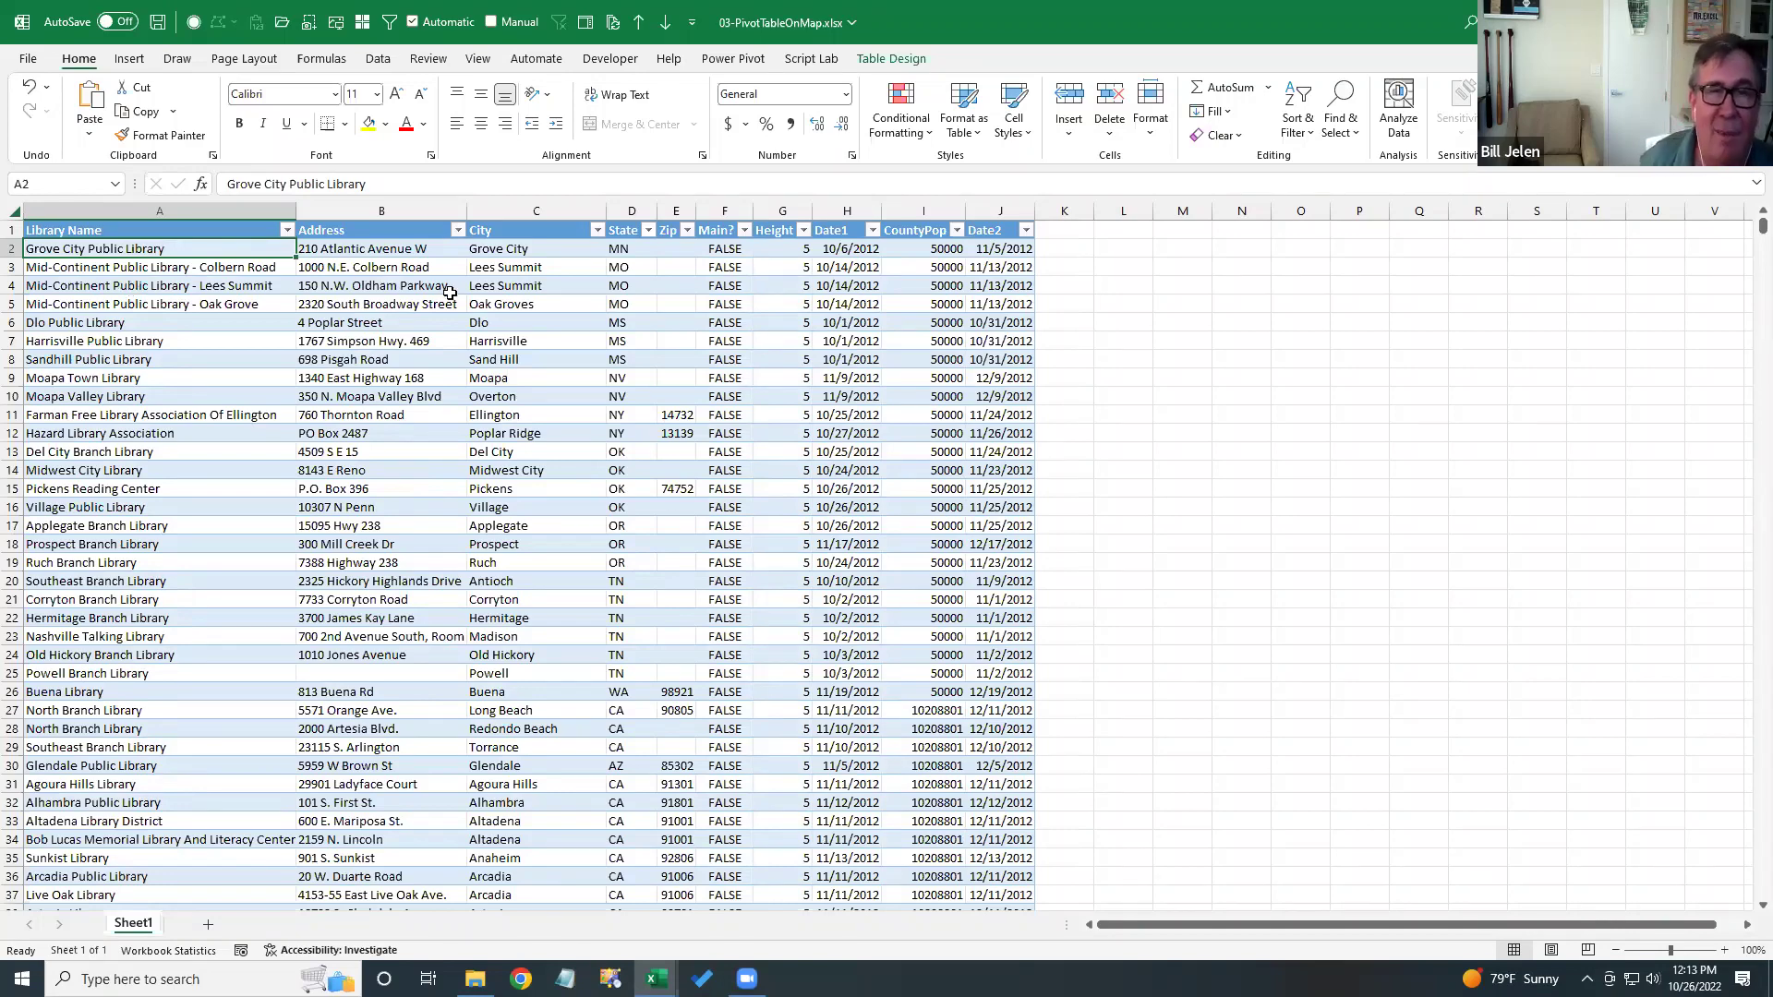
pyautogui.press('Right')
pyautogui.press('Right')
pyautogui.press('Right')
pyautogui.press('Right')
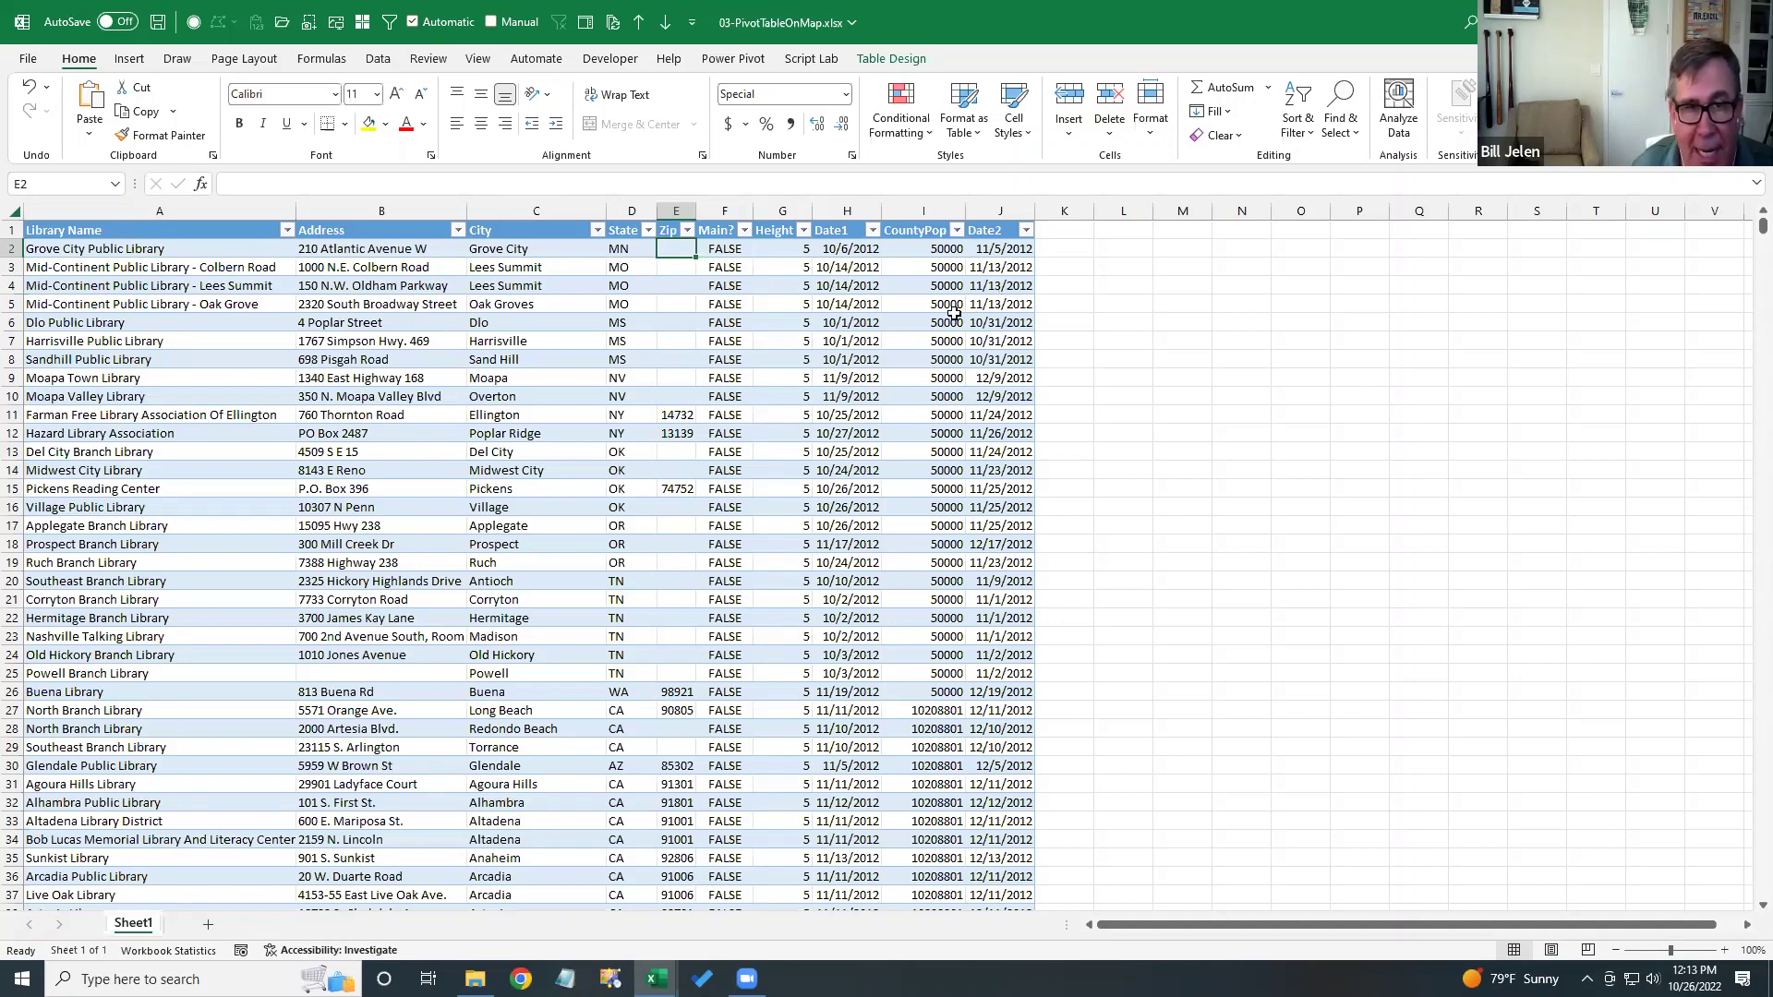
# - Examine the Main?, Height, Date1 and Date2 columns of the library table, checking the Height values down the rows
pyautogui.click(735, 250)
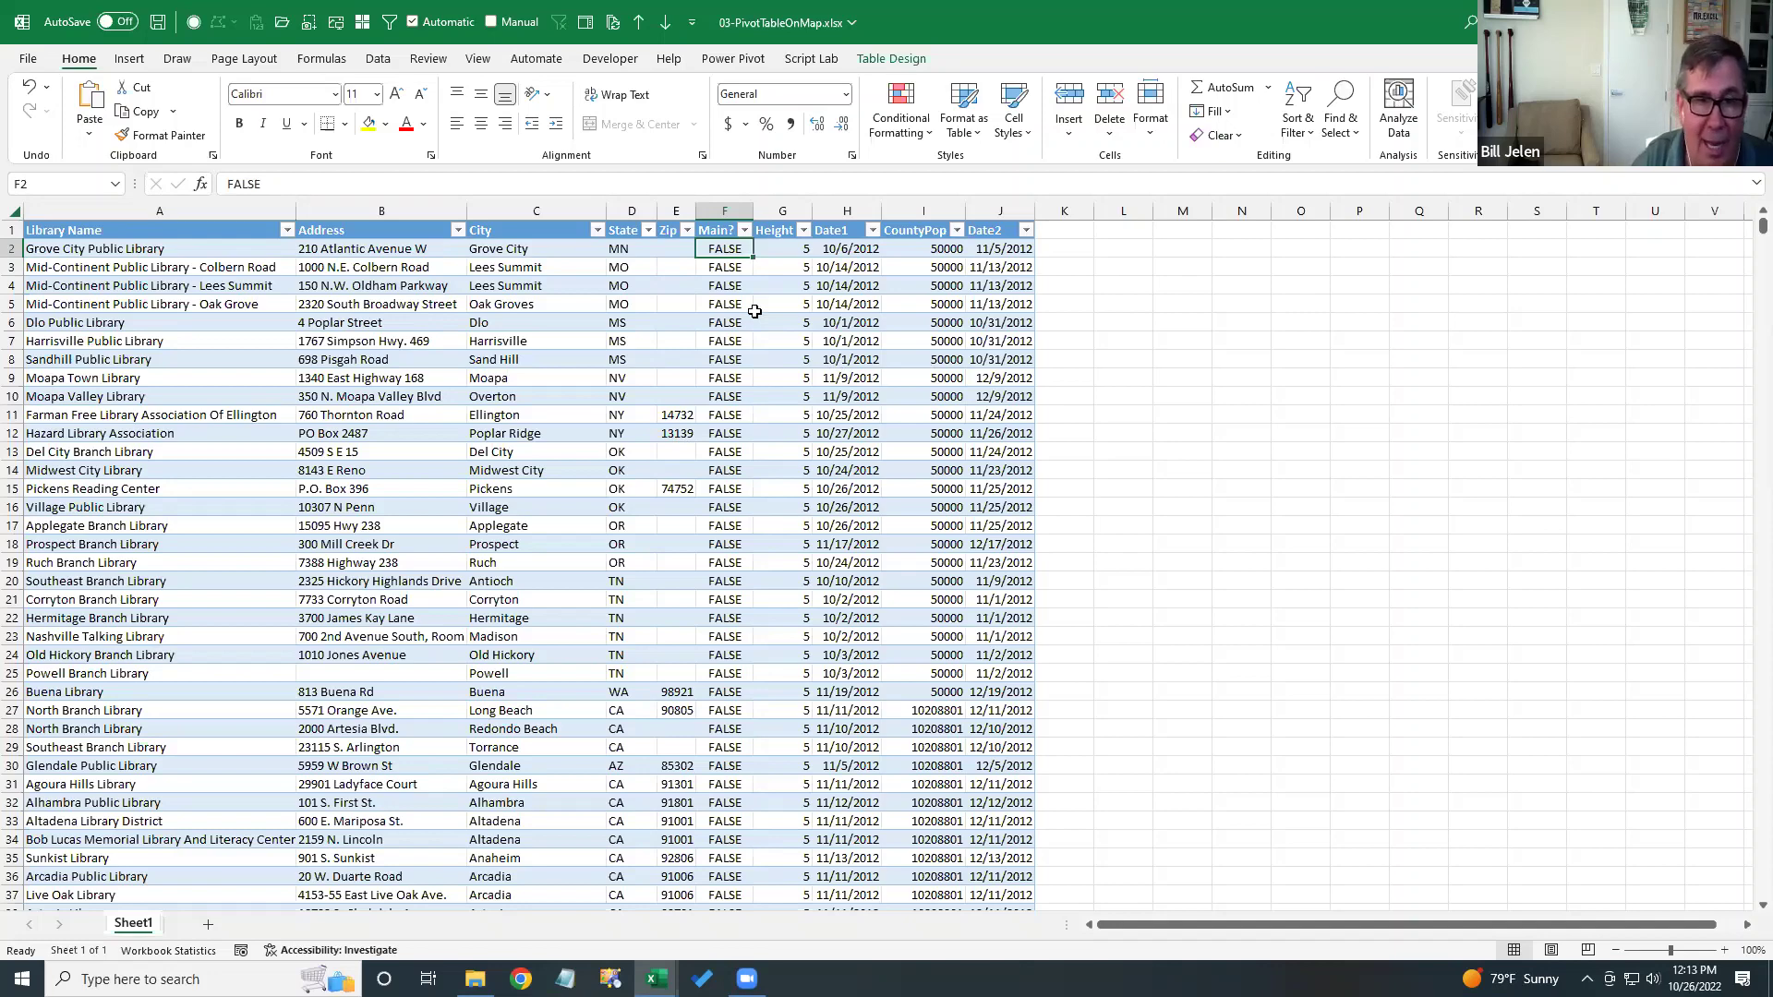
pyautogui.press('Right')
pyautogui.press('pagedown')
pyautogui.press('pagedown')
pyautogui.press('pagedown')
pyautogui.press('pagedown')
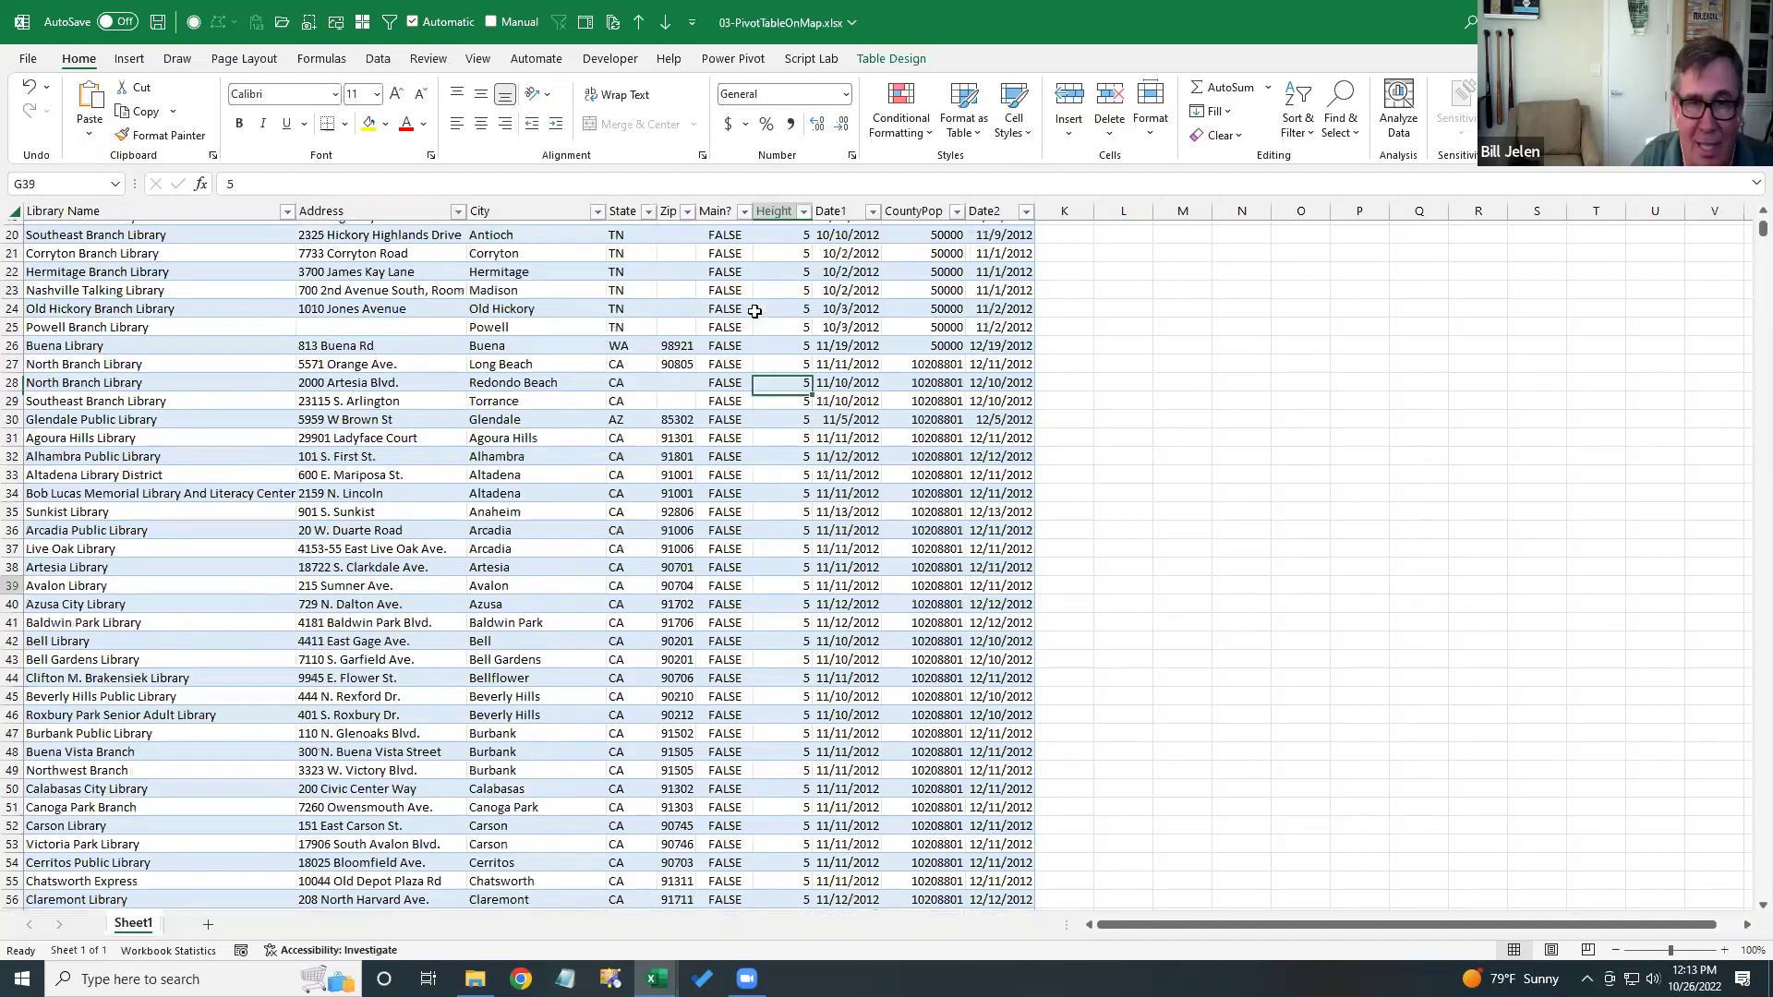
pyautogui.press('pagedown')
pyautogui.press('pagedown')
pyautogui.press('pagedown')
pyautogui.press('pagedown')
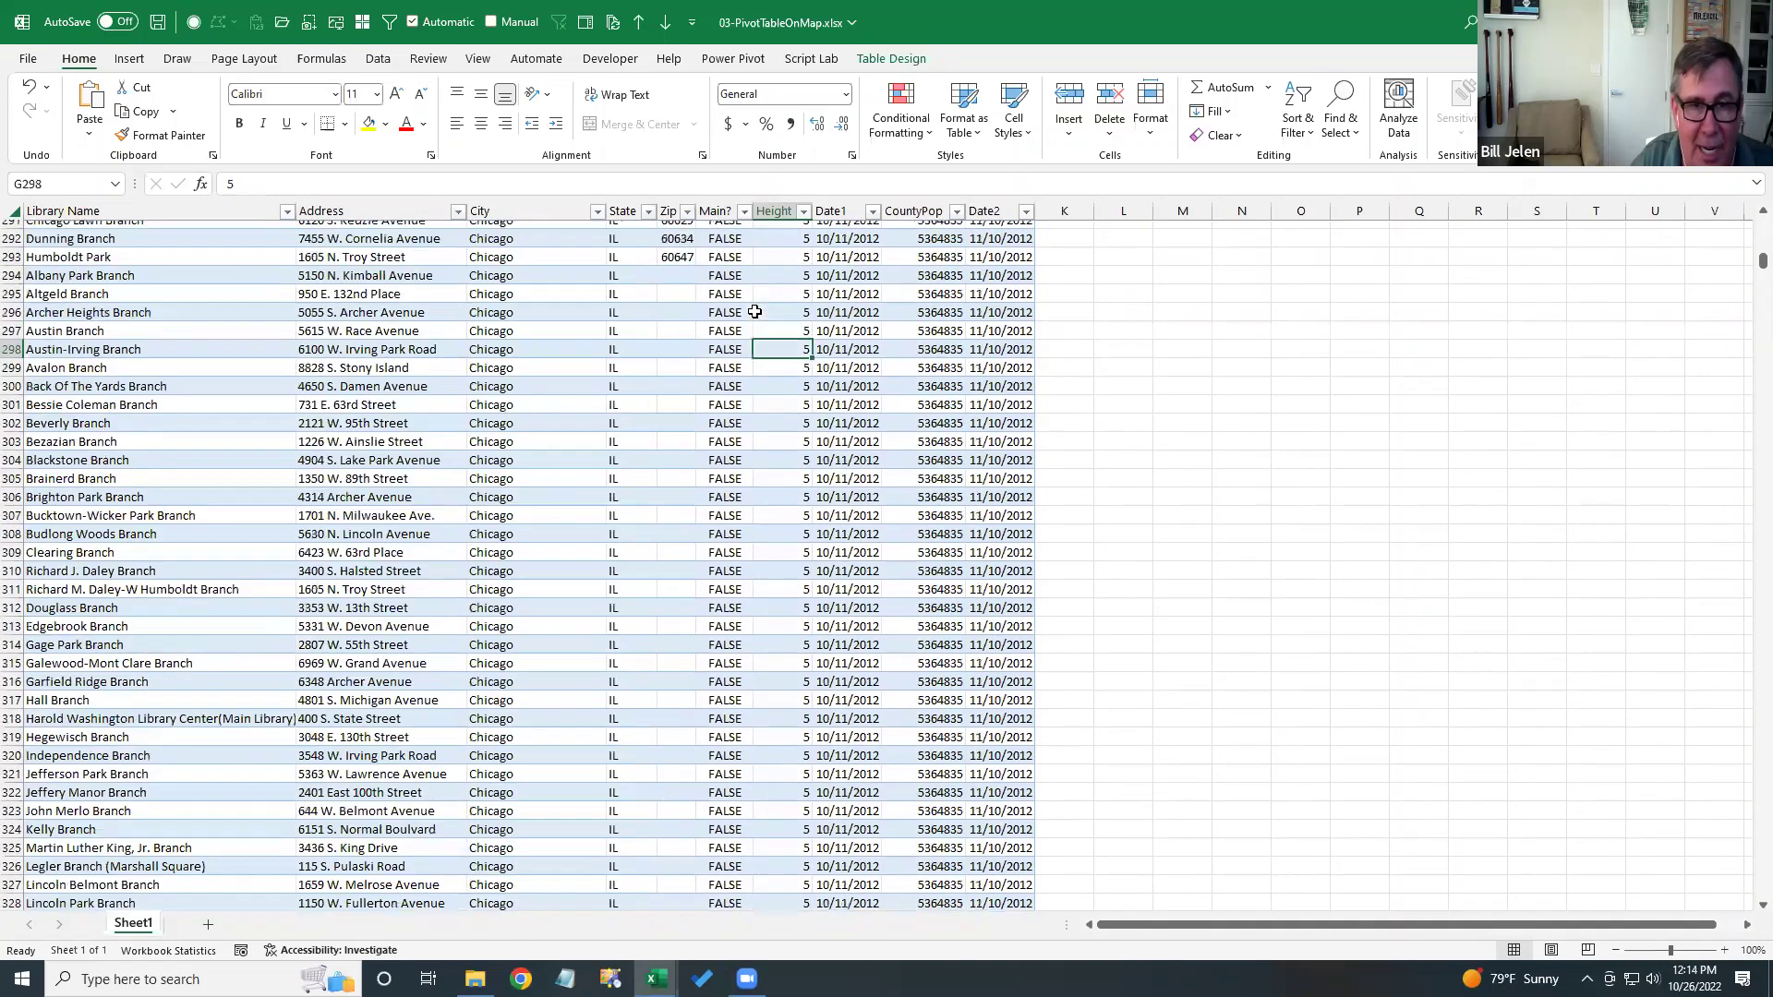
pyautogui.hotkey('ctrl', 'Up')
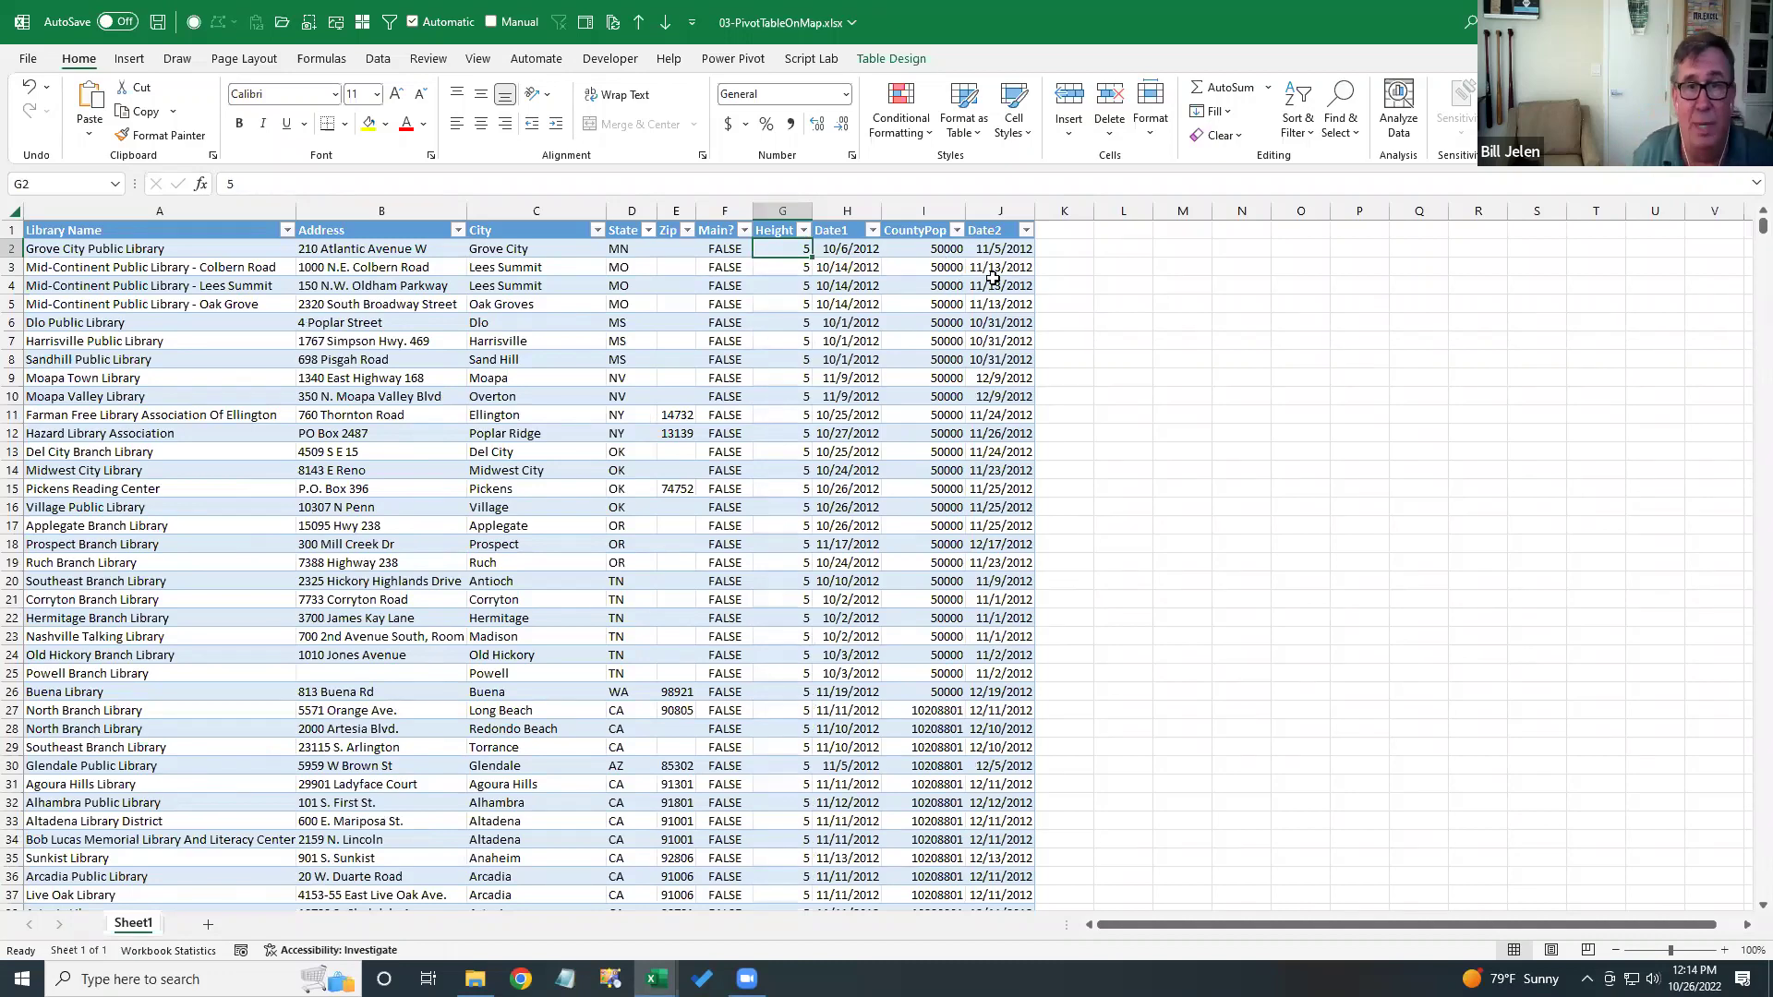
pyautogui.click(859, 270)
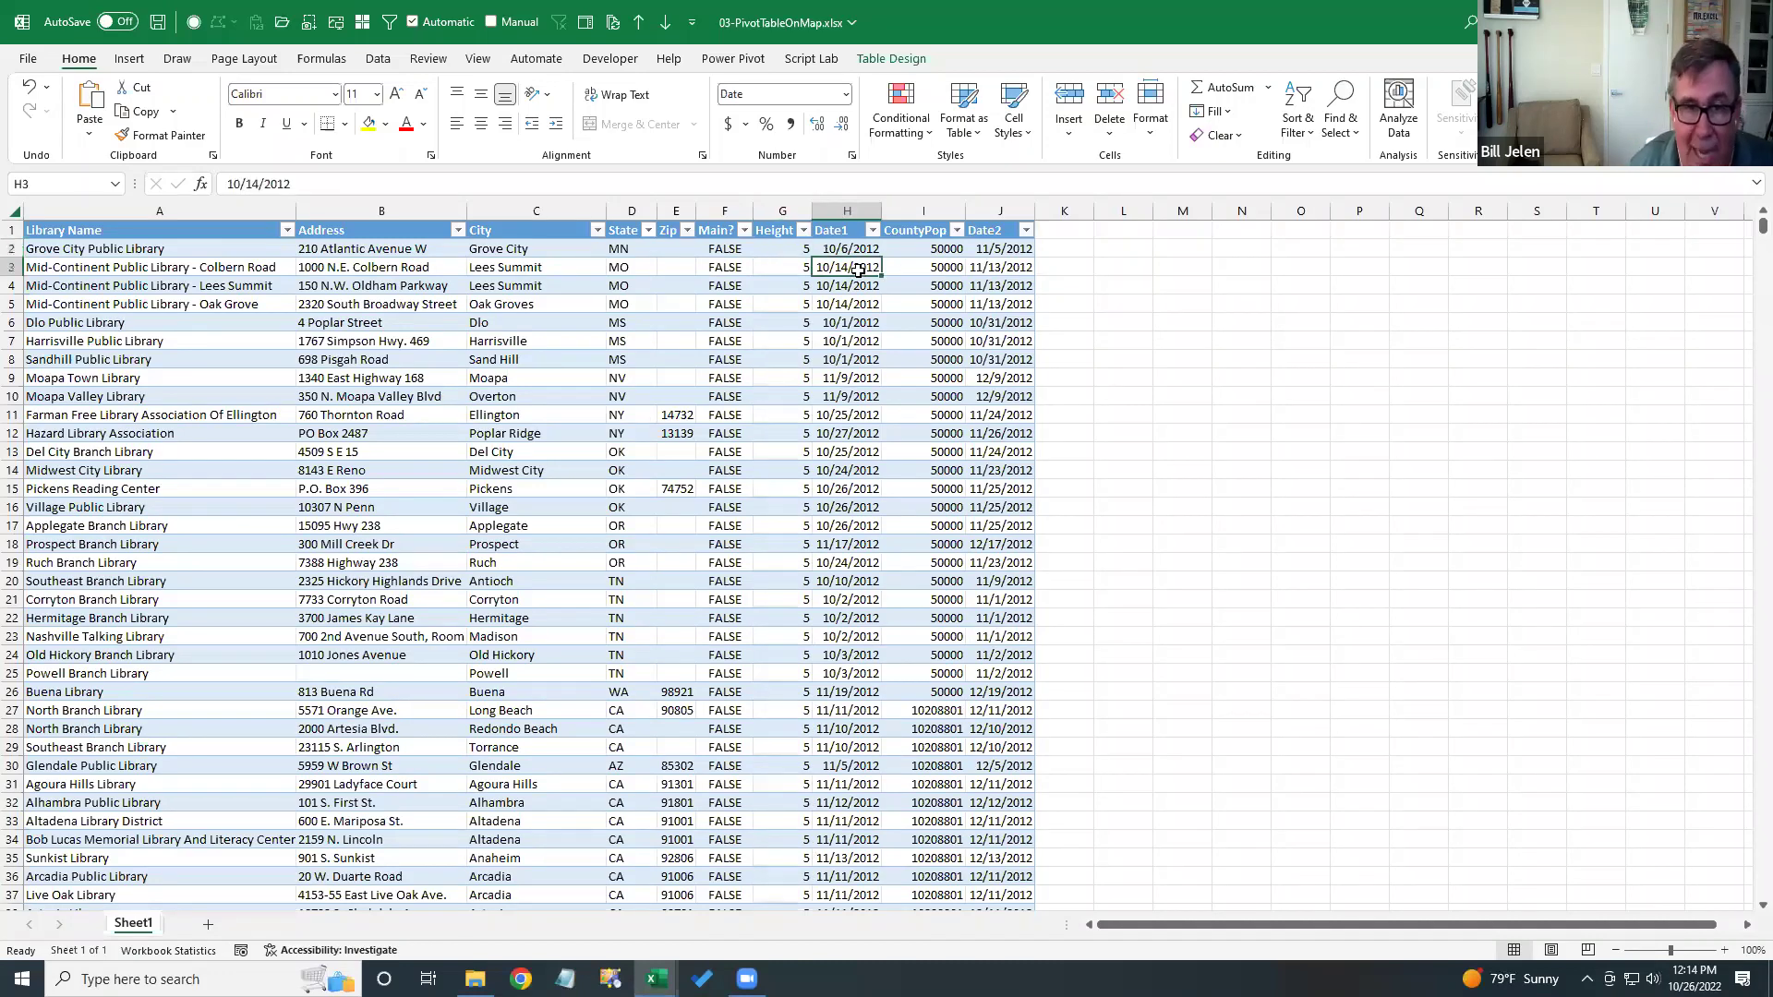
pyautogui.click(1004, 277)
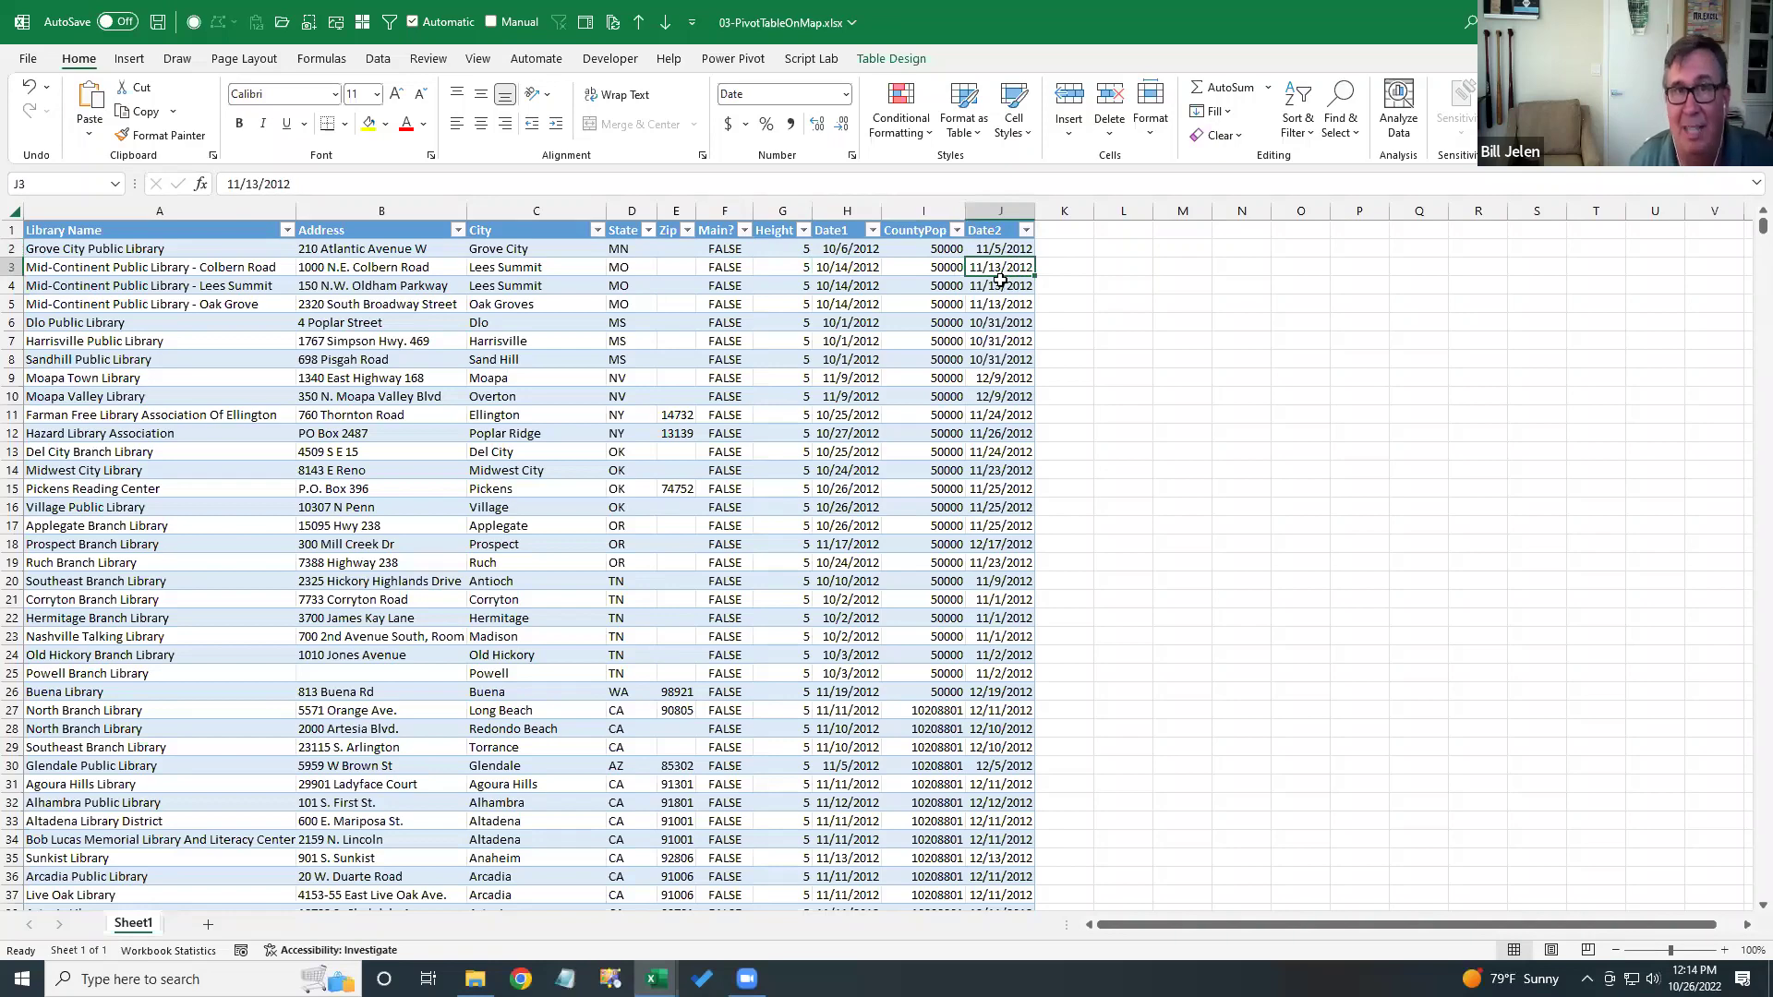
# - Launch 3D Maps from the library table and close the field list over the globe
pyautogui.click(175, 248)
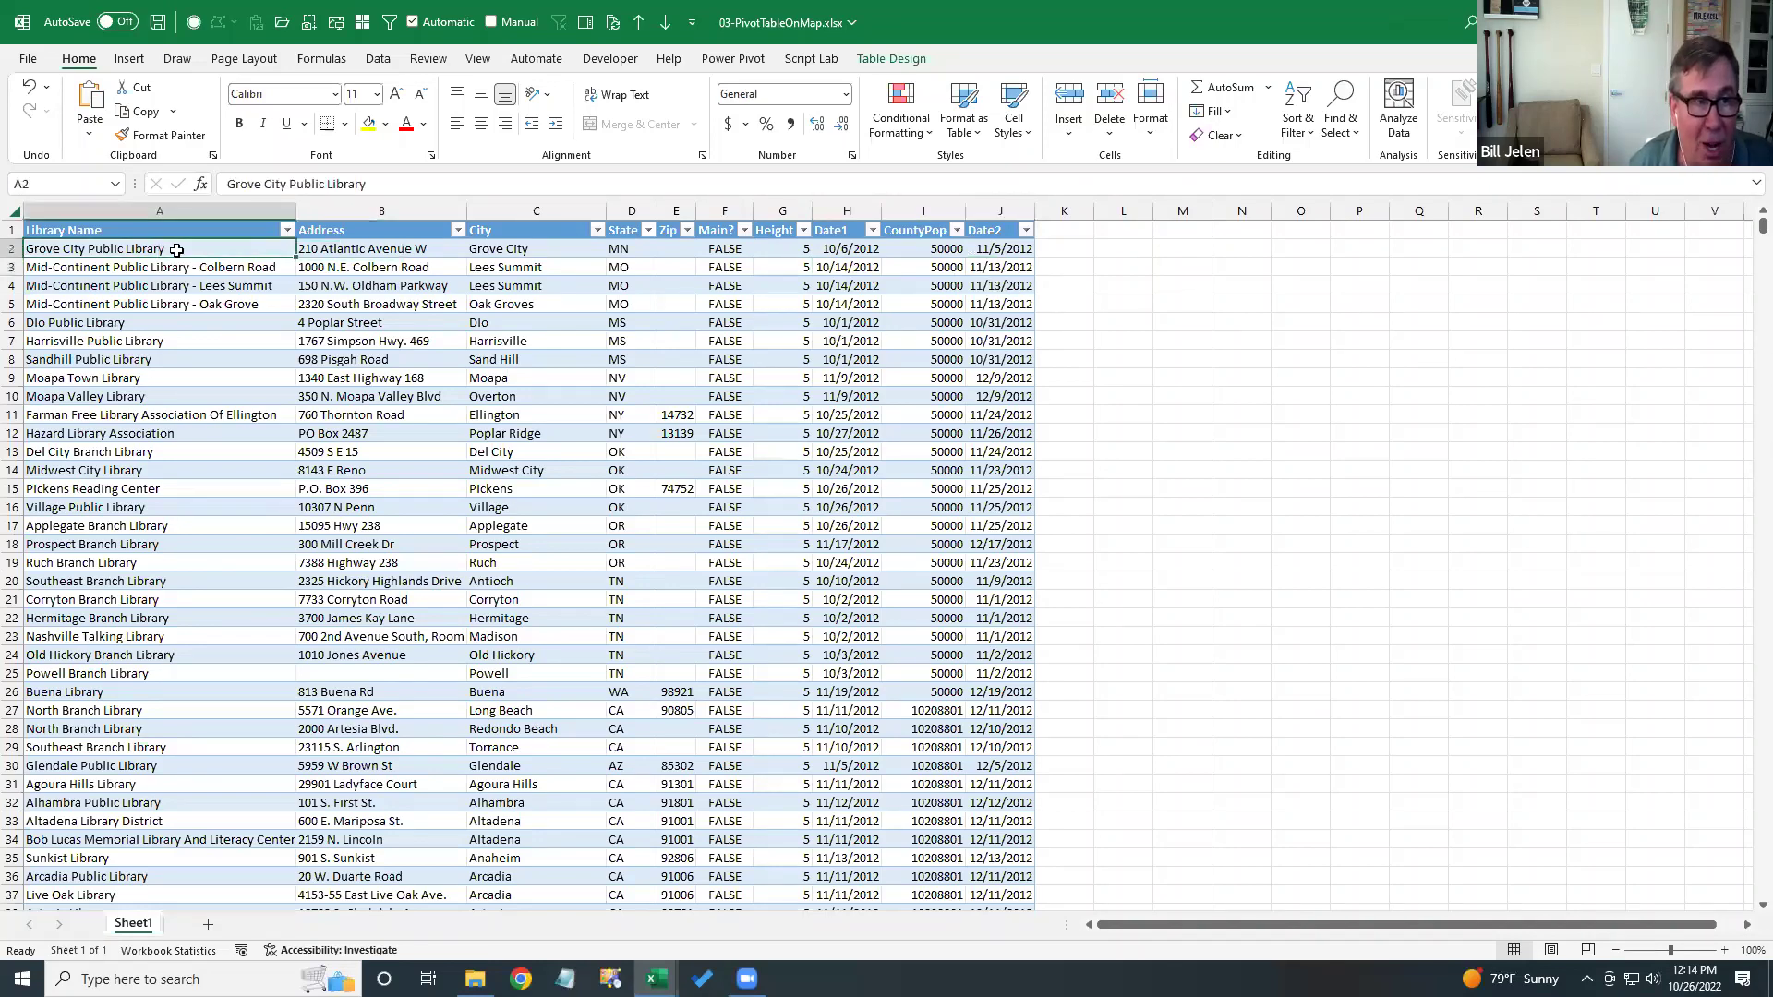
pyautogui.click(141, 61)
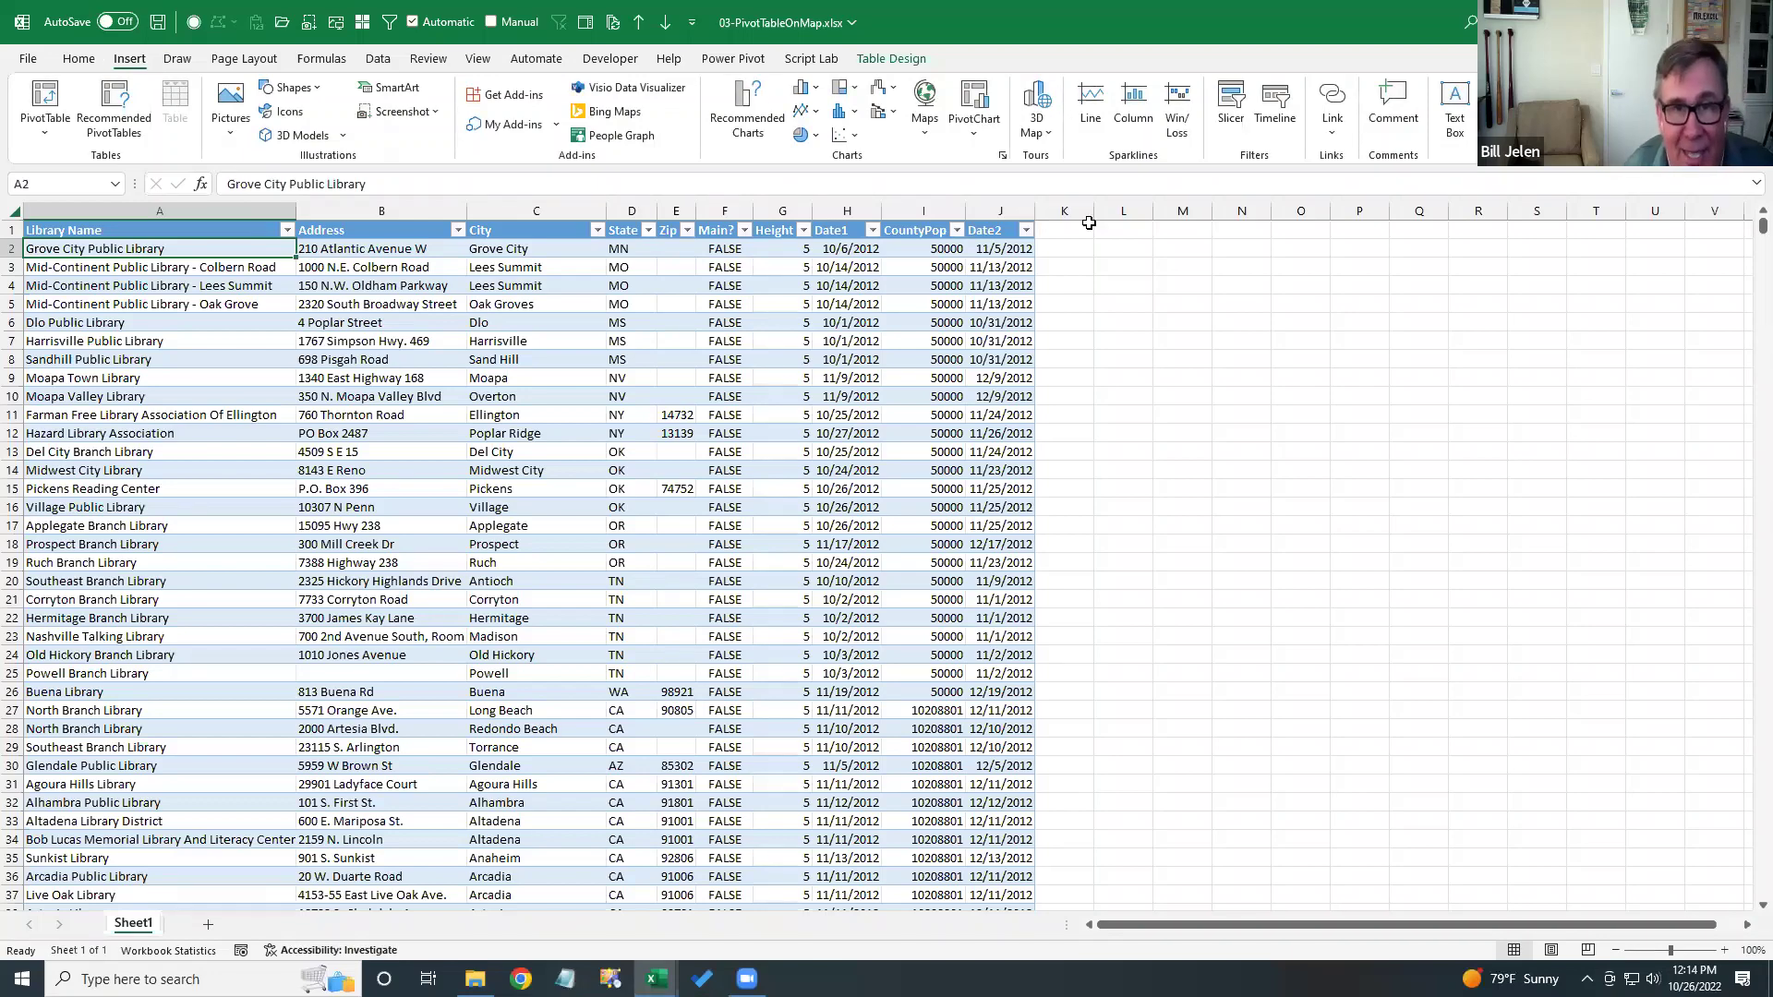
pyautogui.click(1041, 96)
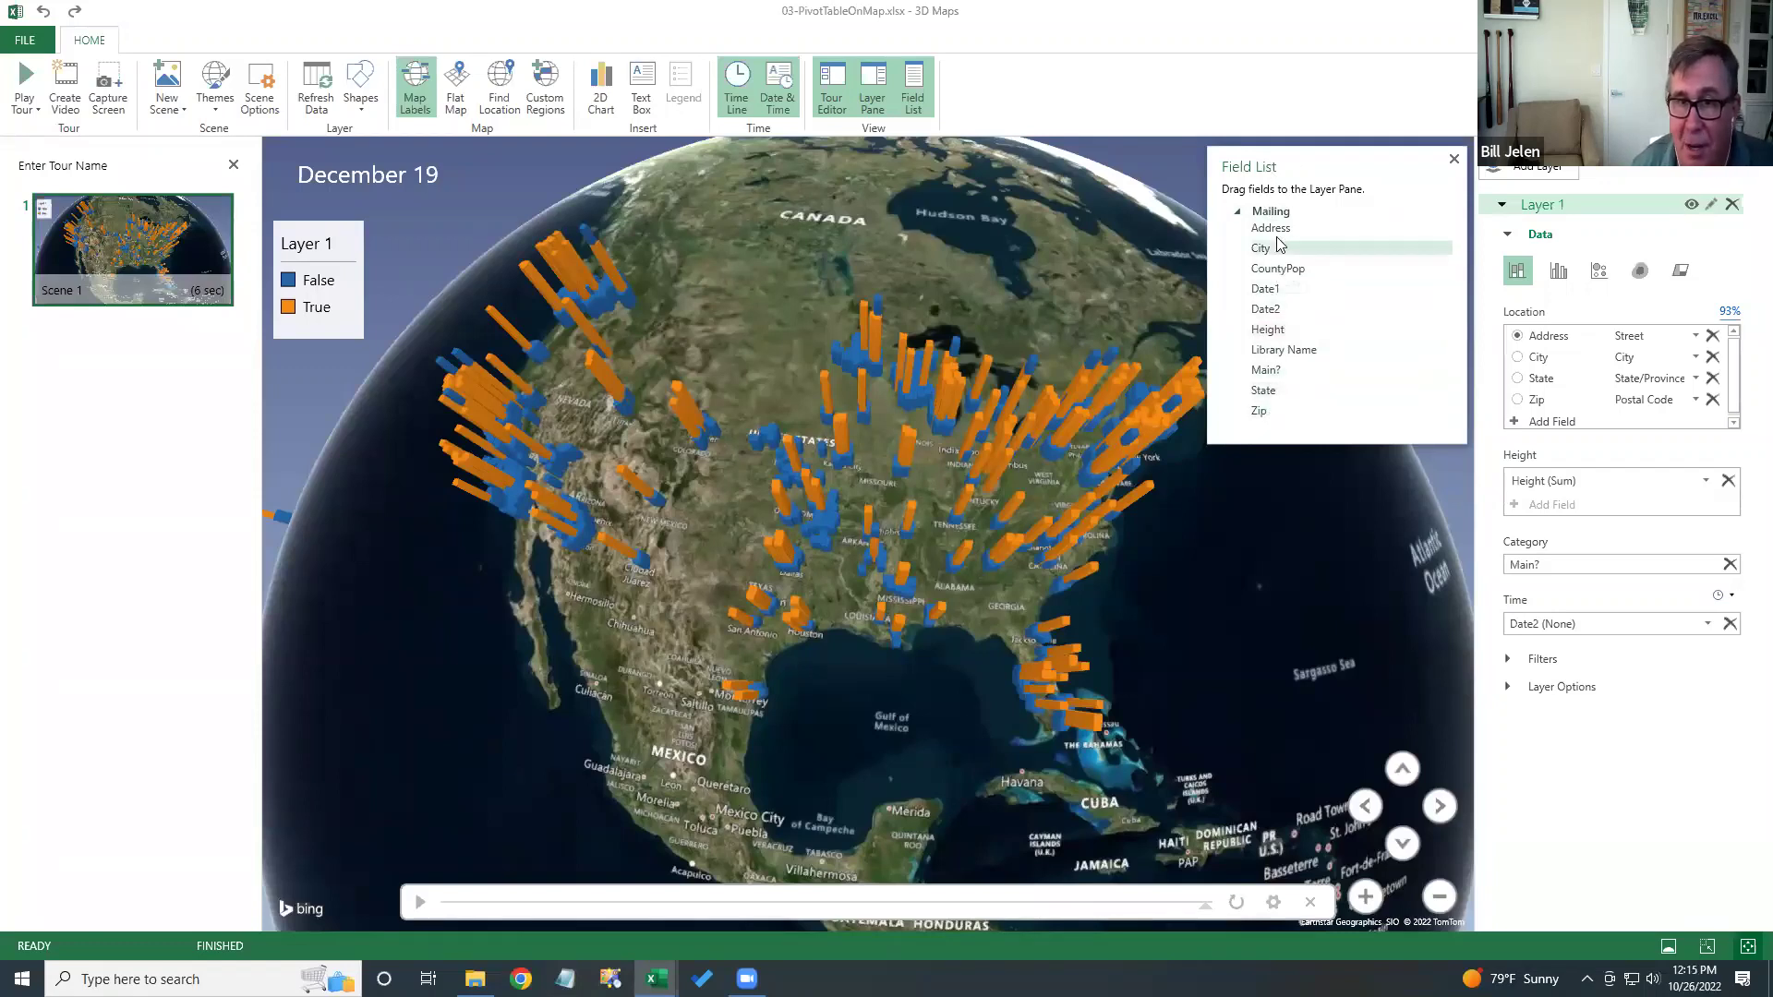
pyautogui.moveTo(1274, 247); pyautogui.dragTo(1551, 504)
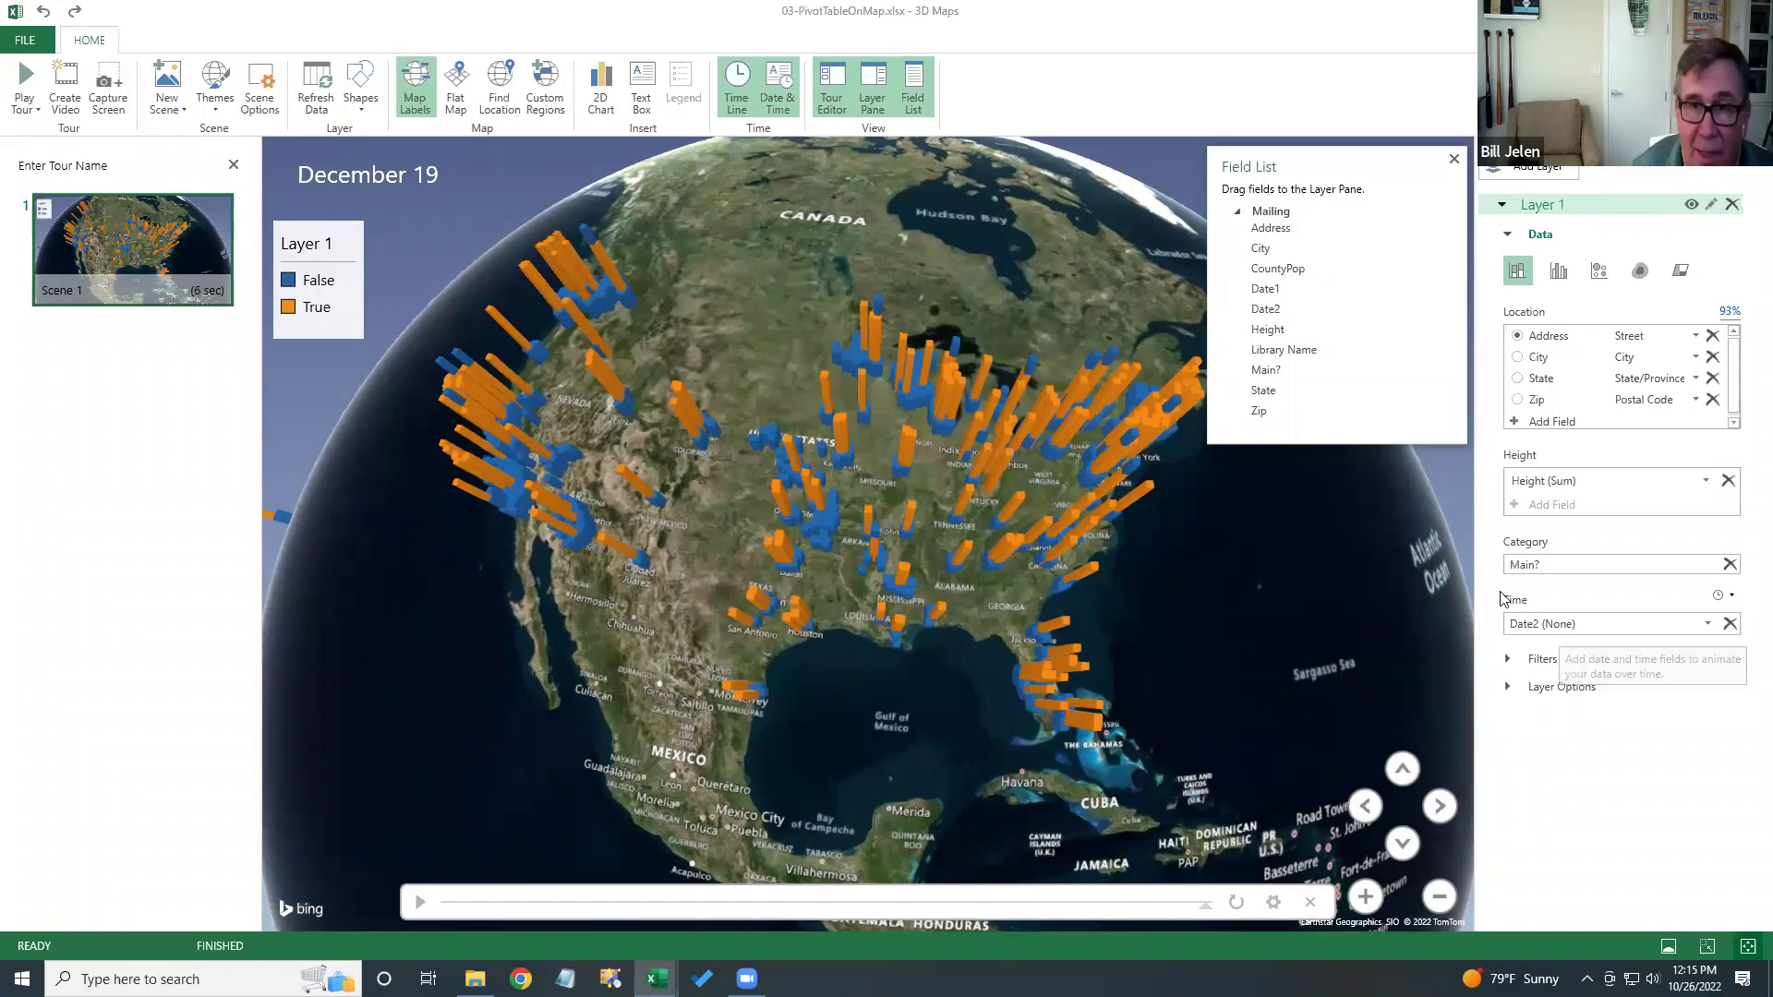
pyautogui.click(1454, 161)
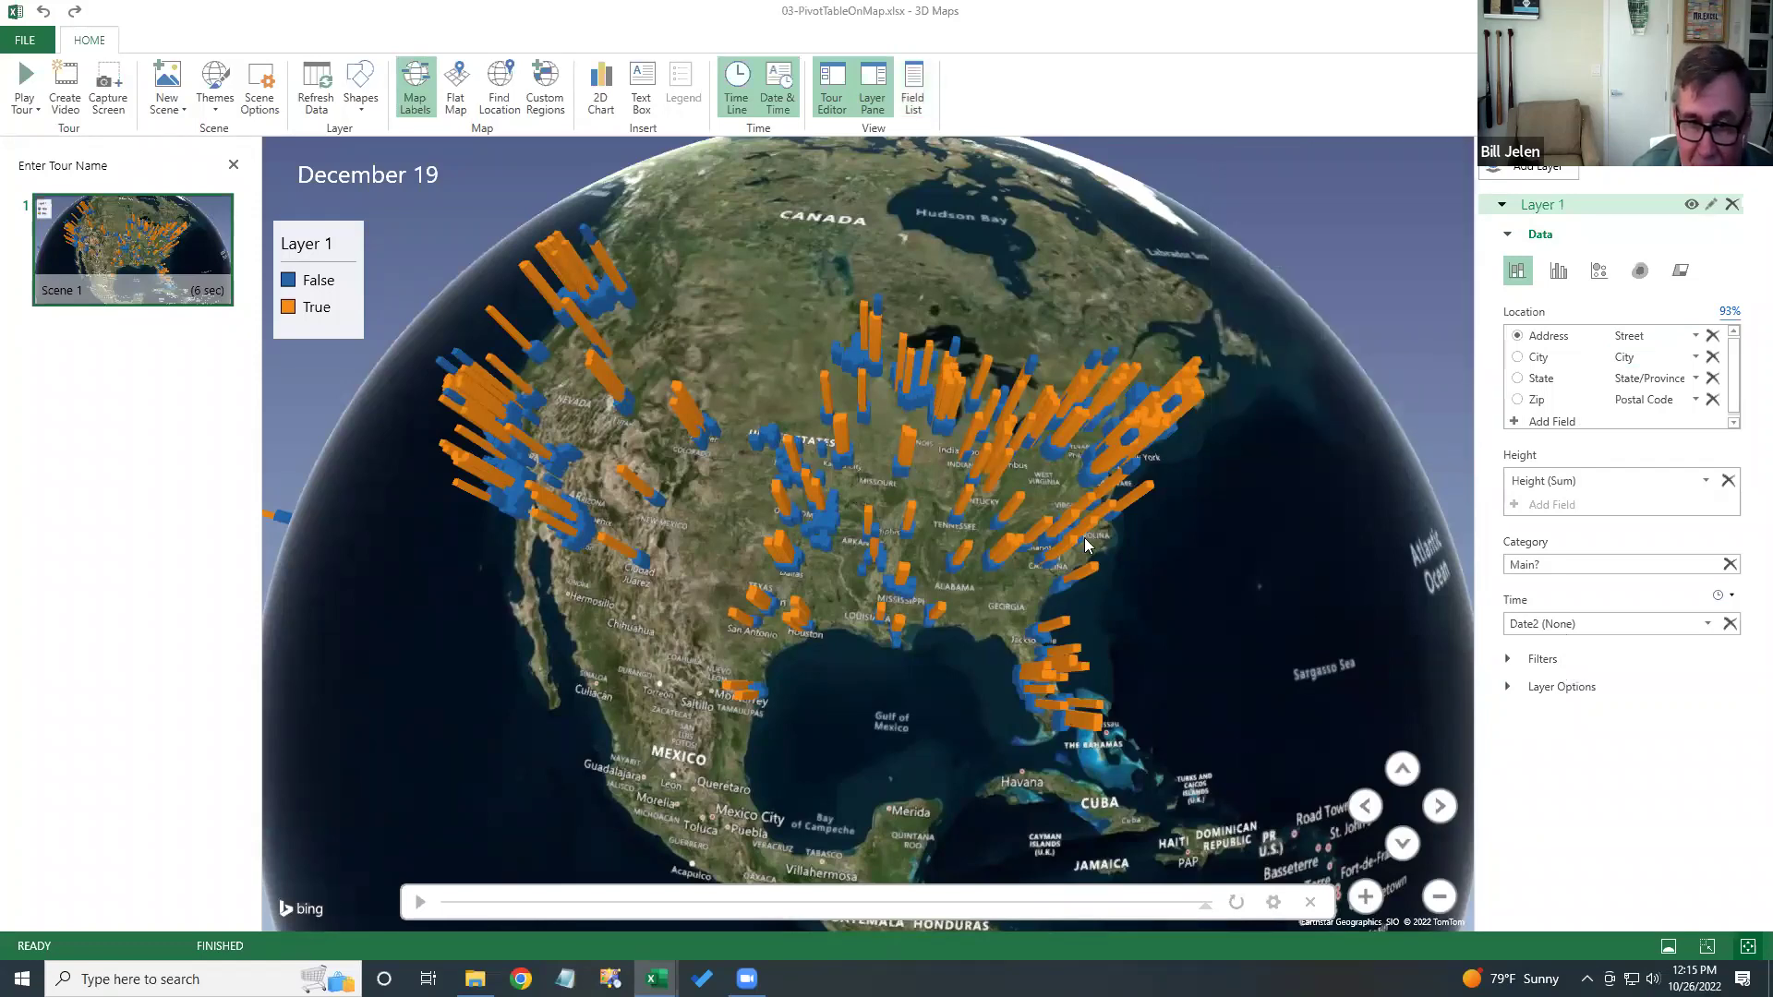
# - Examine the library columns on the globe over Hawaii and across the mainland United States
pyautogui.moveTo(373, 527); pyautogui.dragTo(1097, 500)
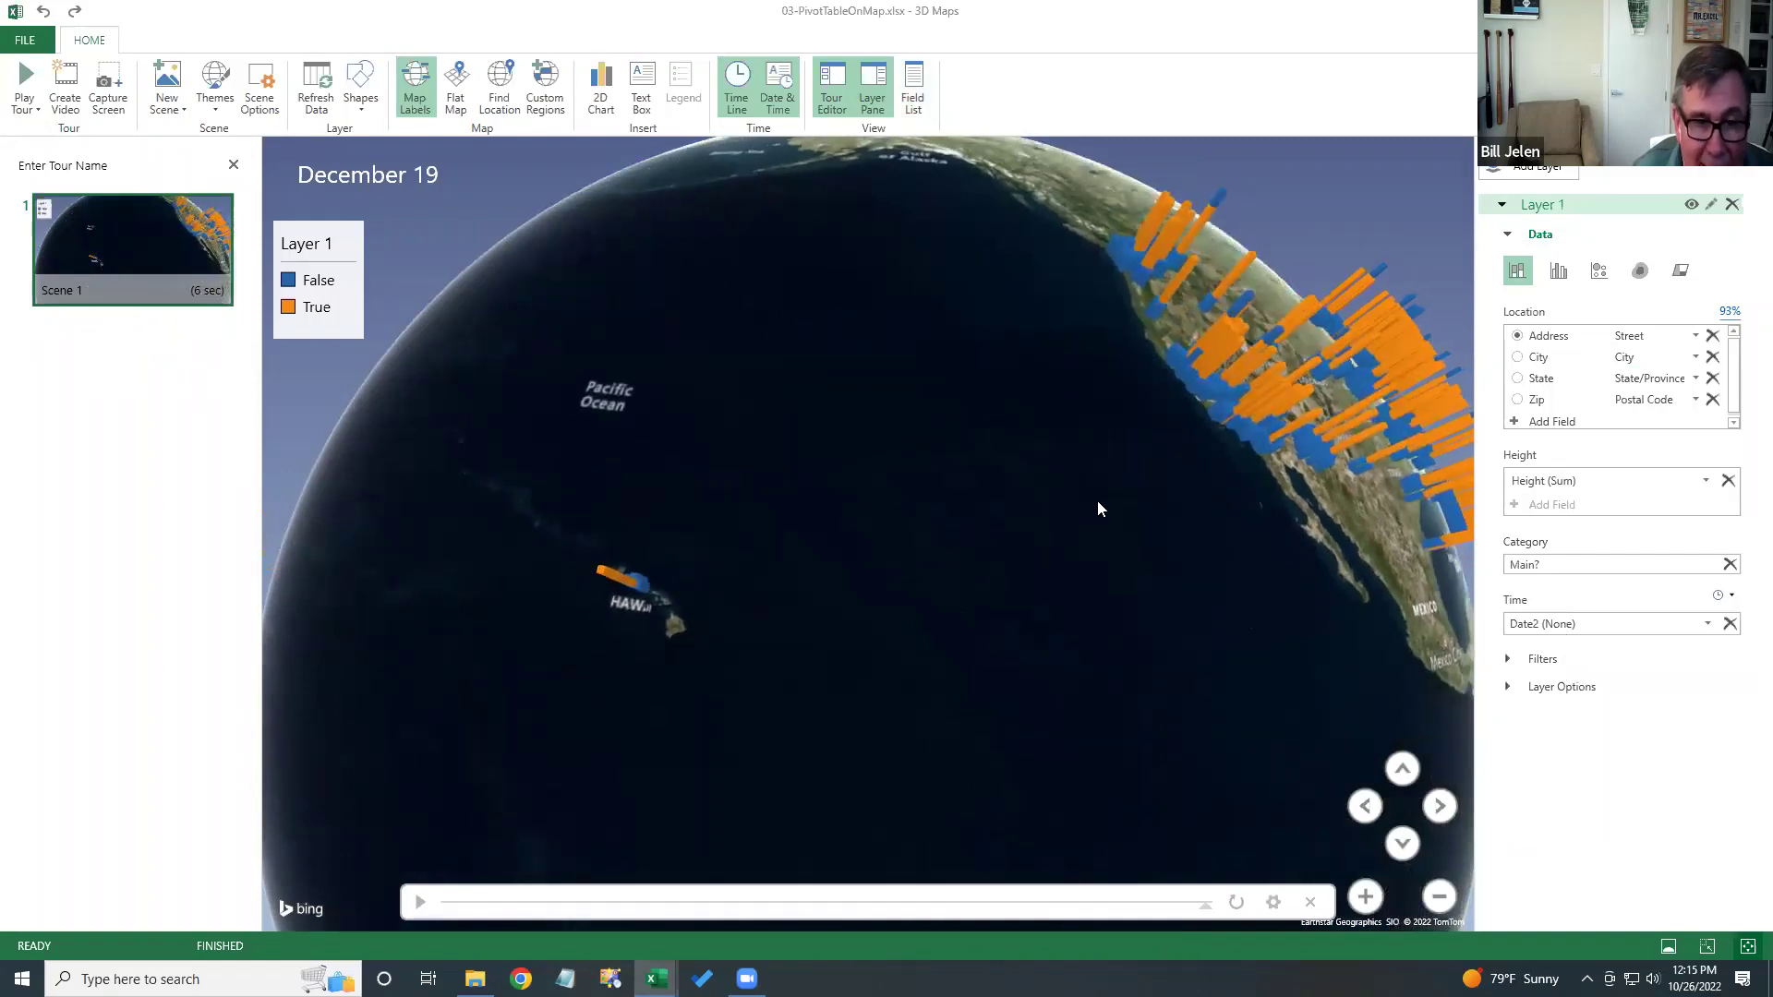
pyautogui.doubleClick(618, 604)
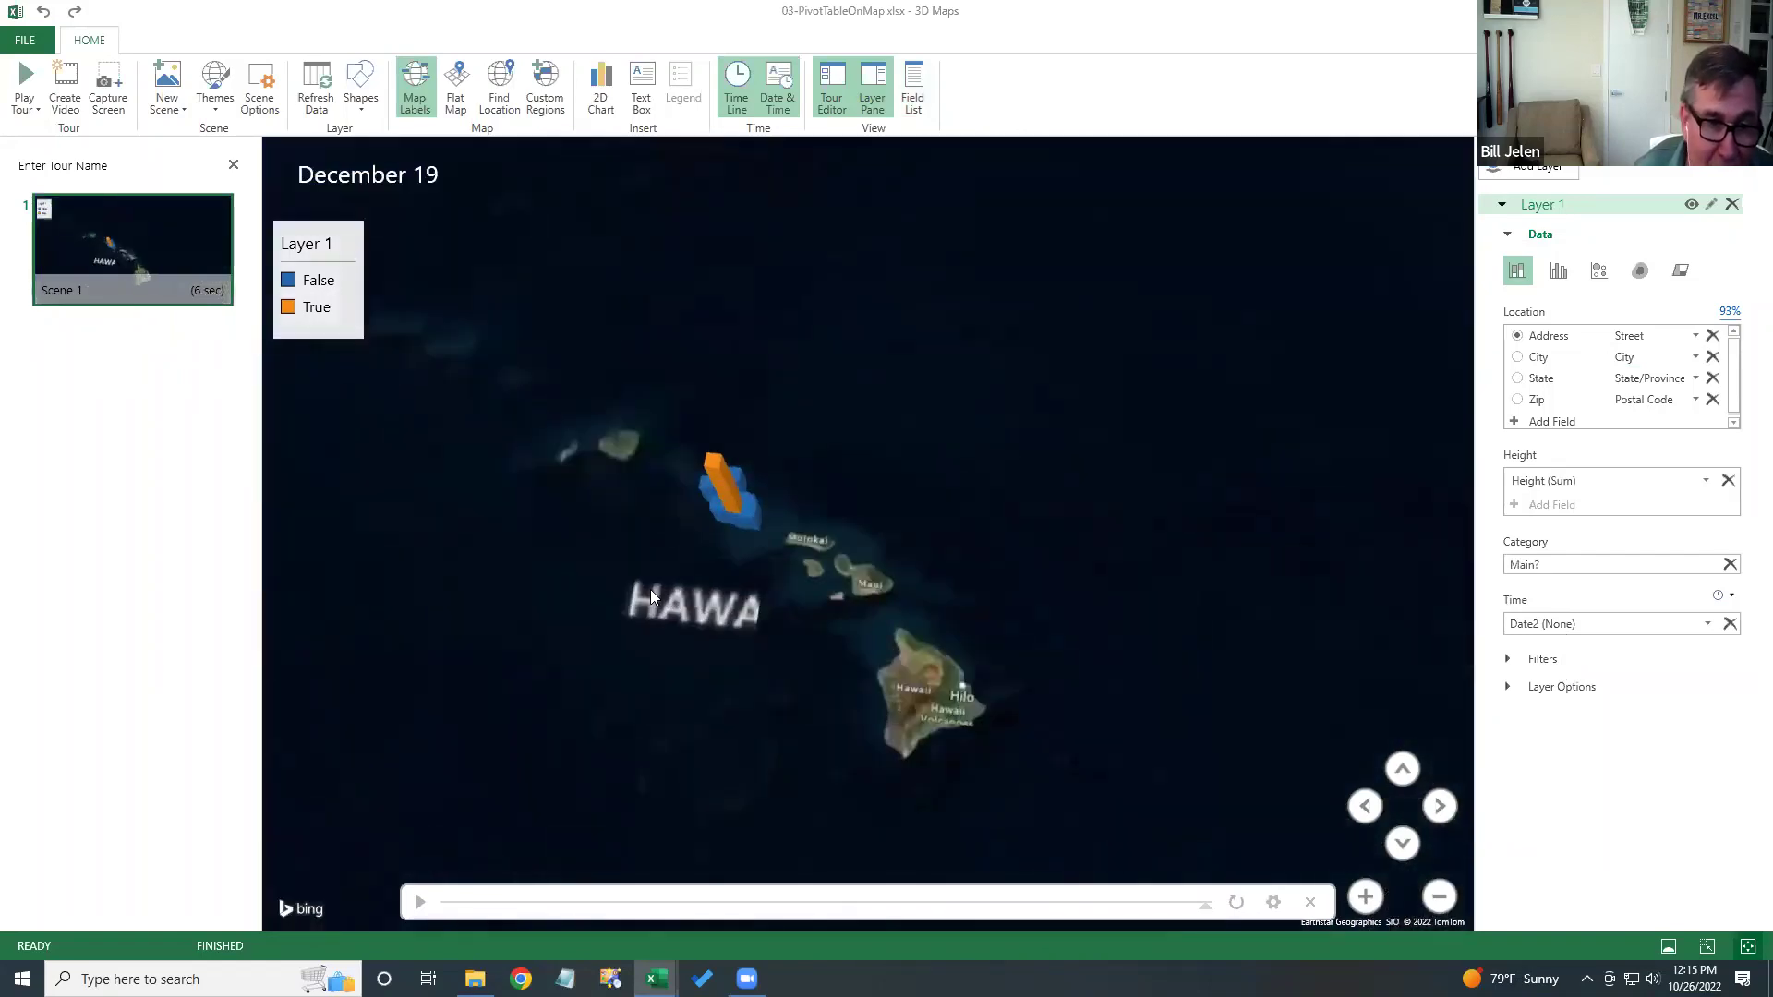
pyautogui.scroll(-5, 1320, 394)
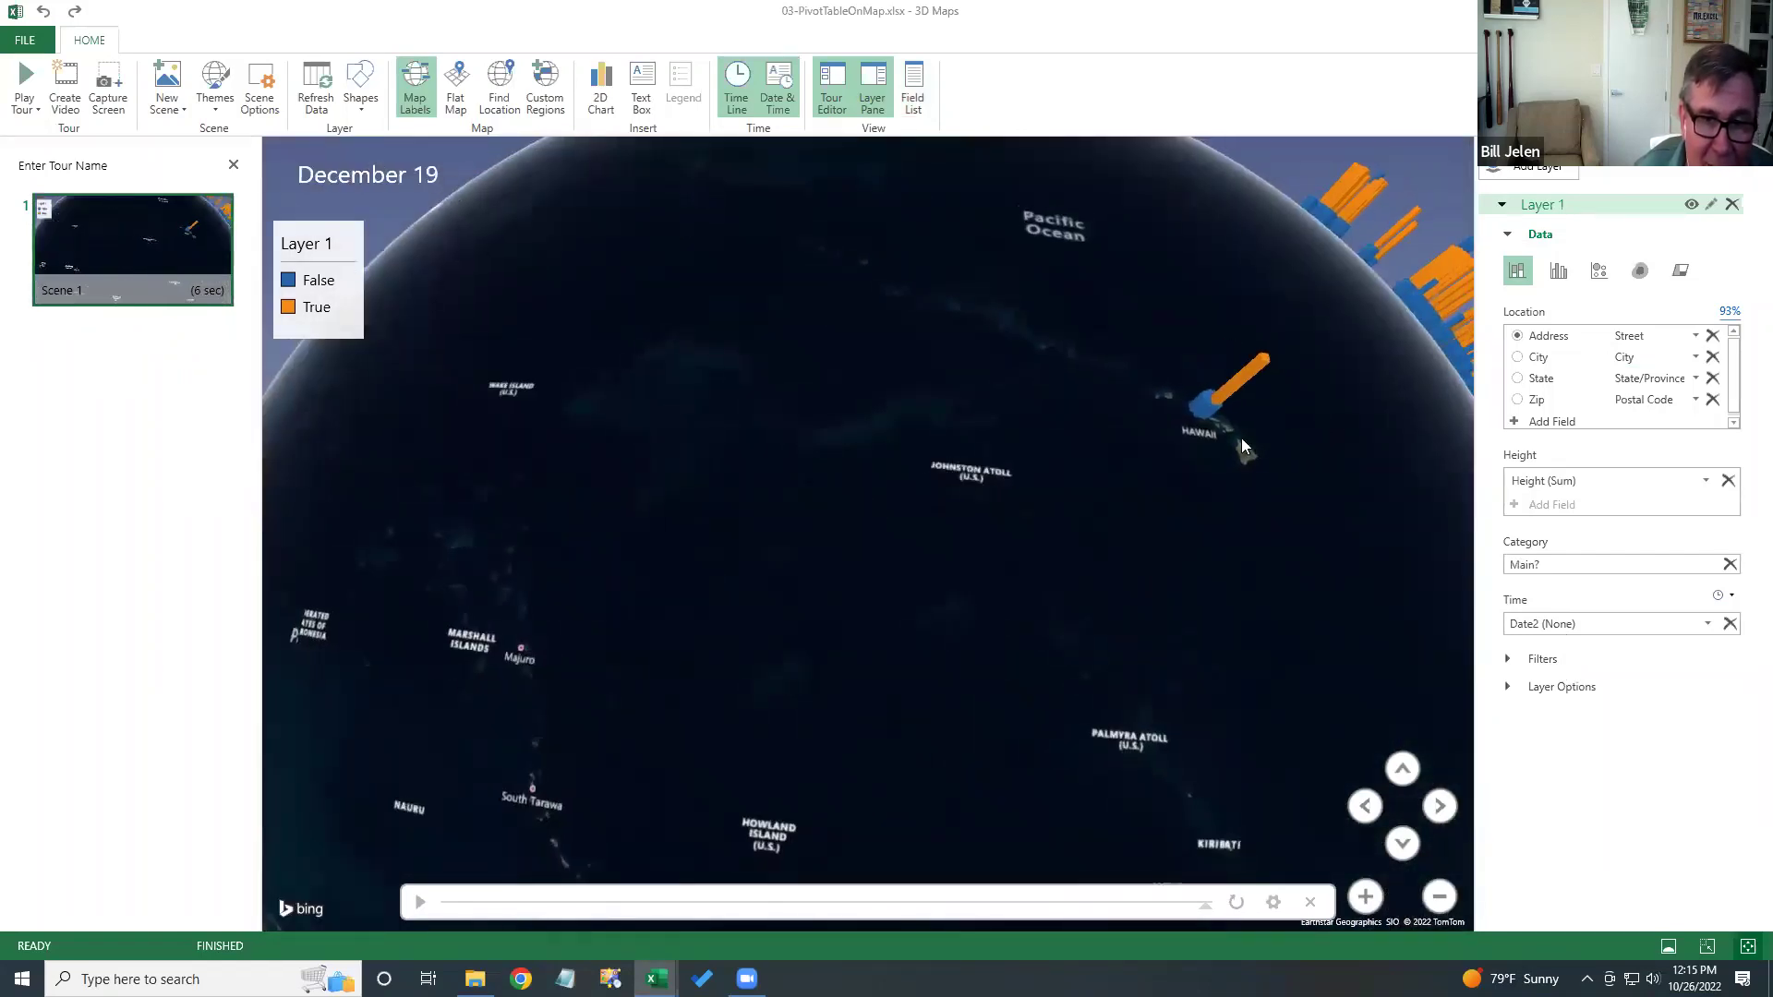
pyautogui.moveTo(1238, 443); pyautogui.dragTo(690, 536)
pyautogui.moveTo(1394, 427); pyautogui.dragTo(726, 600)
pyautogui.scroll(2, 792, 624)
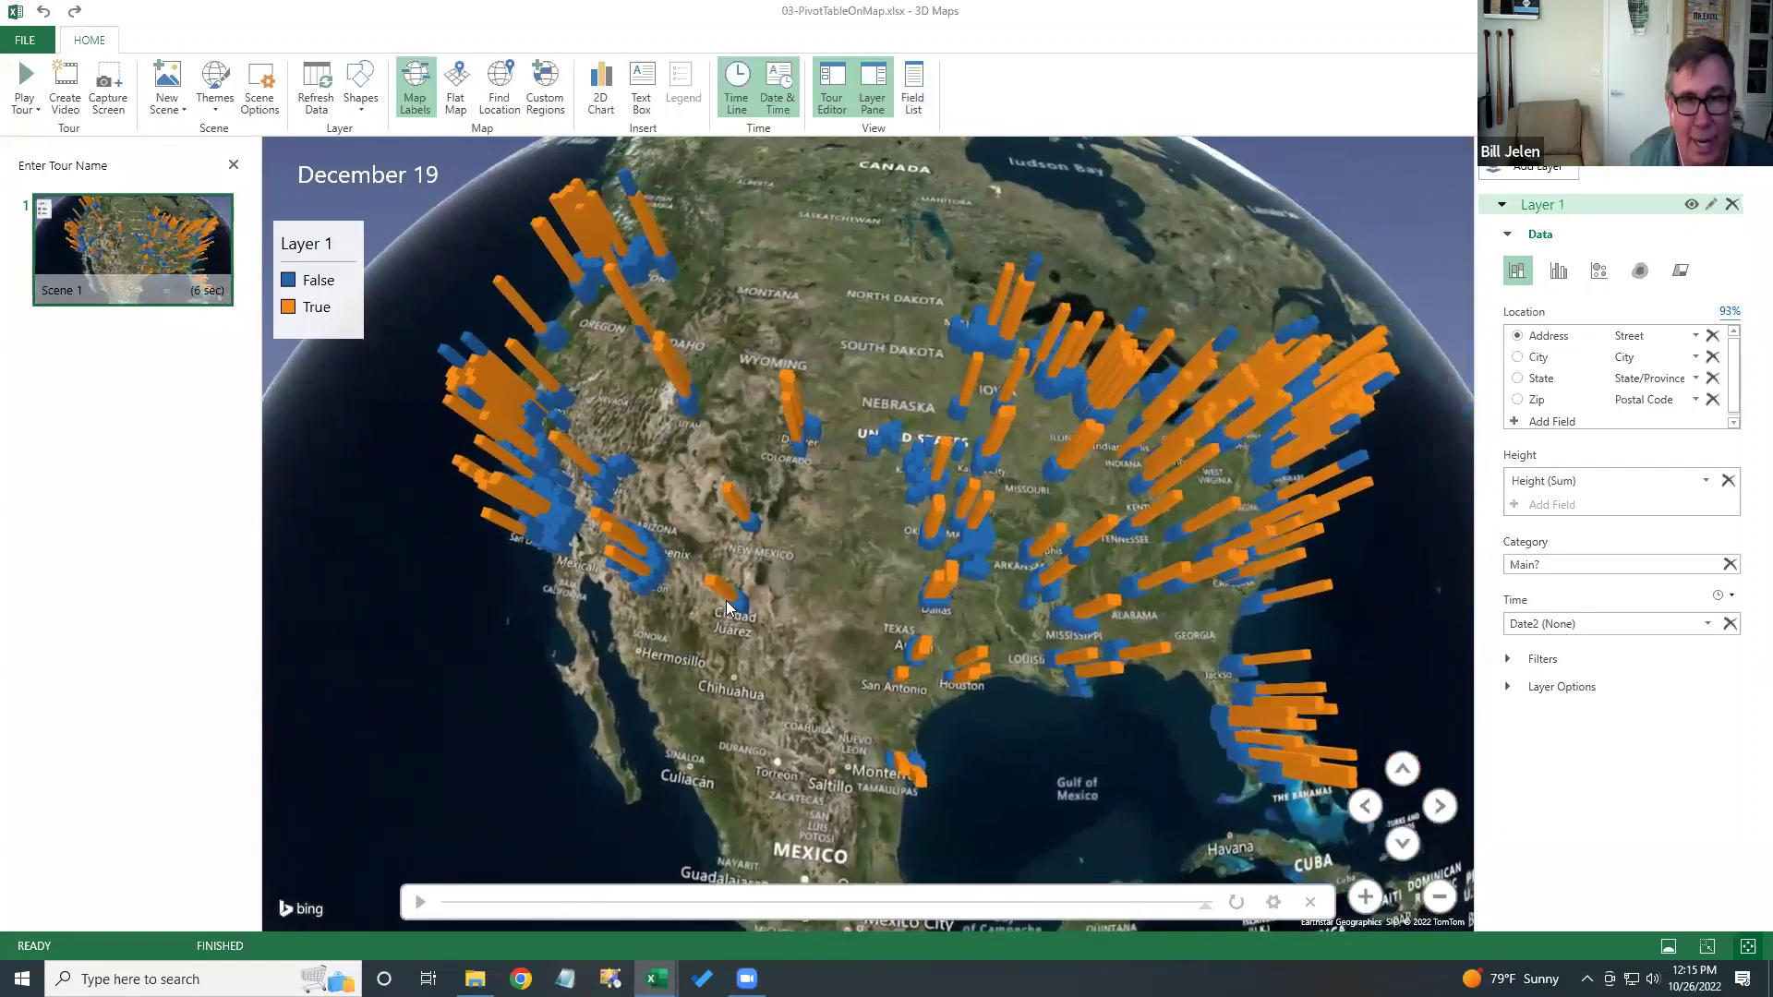
pyautogui.moveTo(726, 600)
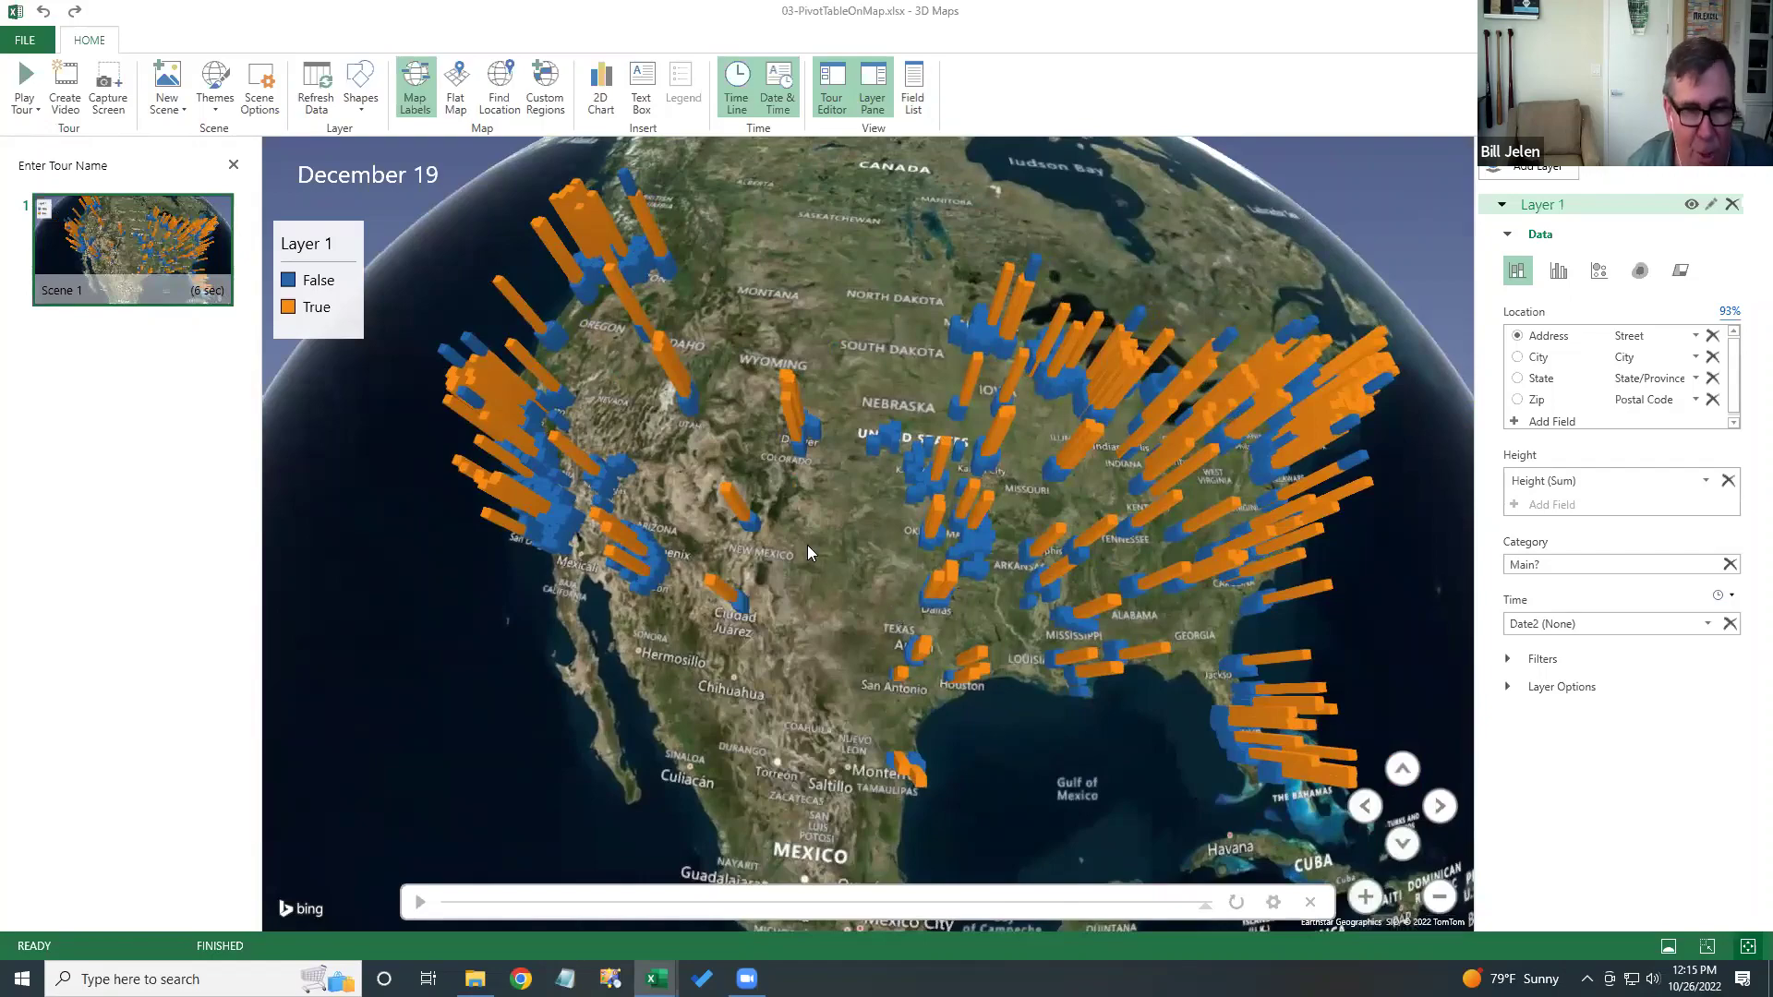
pyautogui.scroll(5, 833, 551)
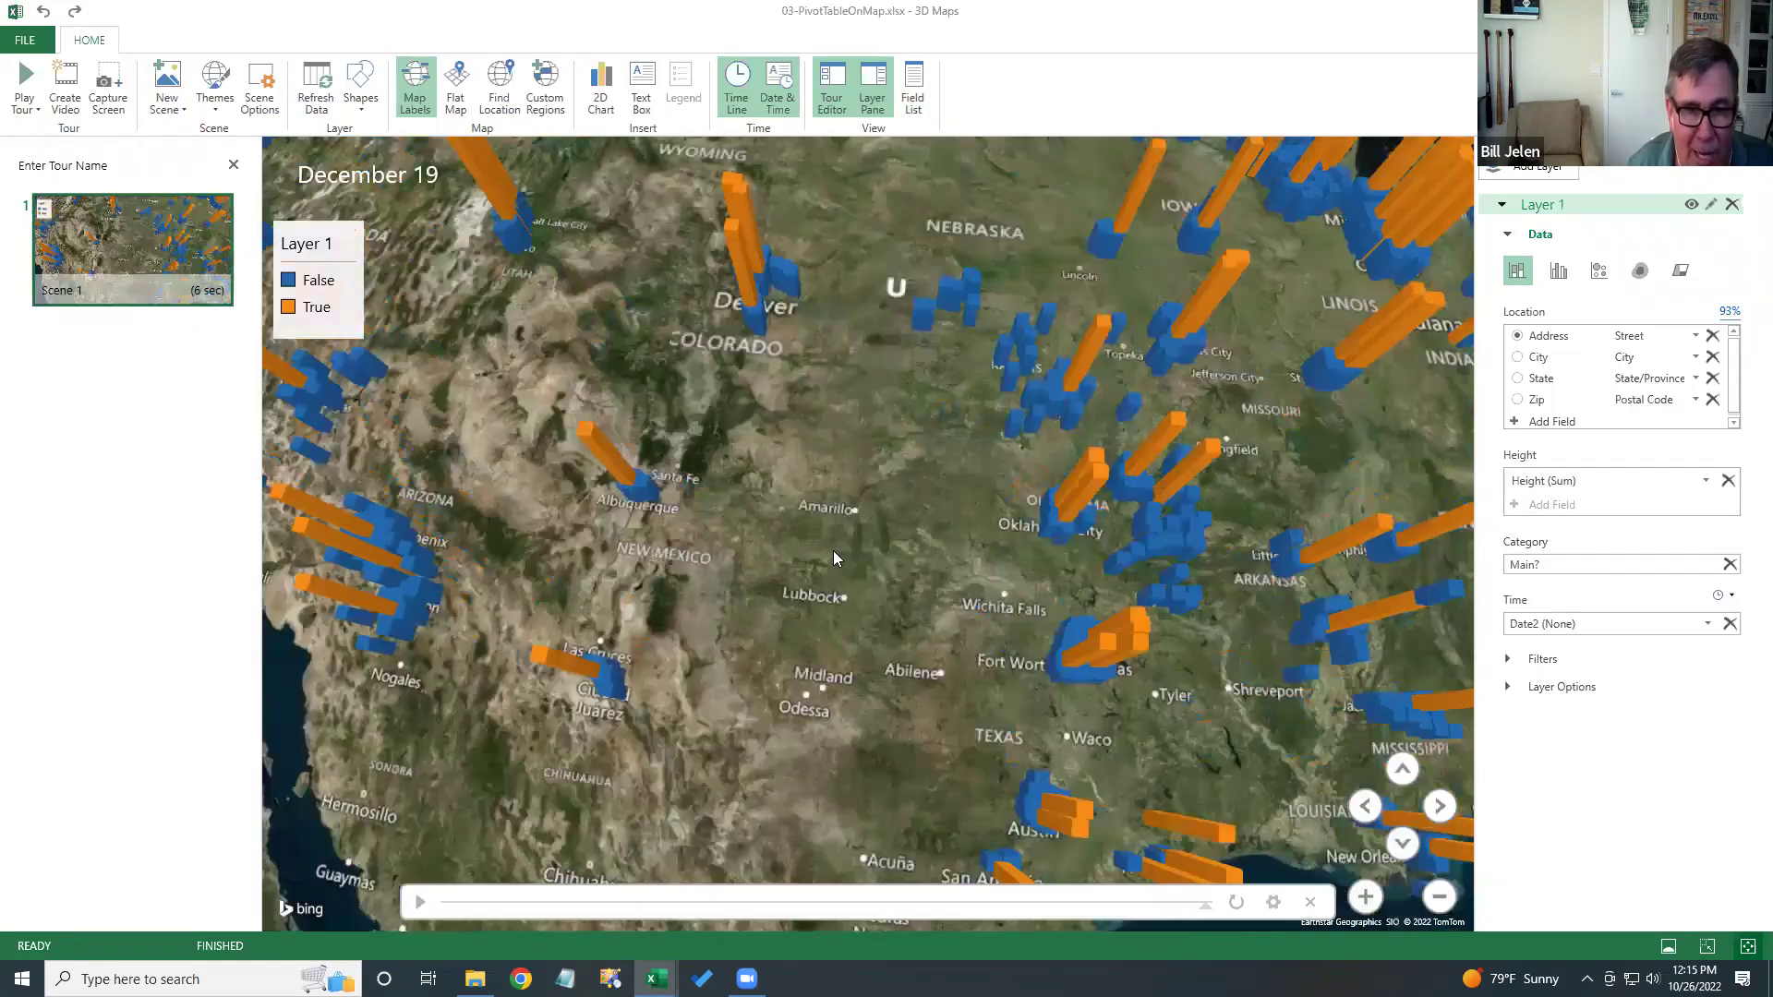
pyautogui.scroll(-5, 833, 551)
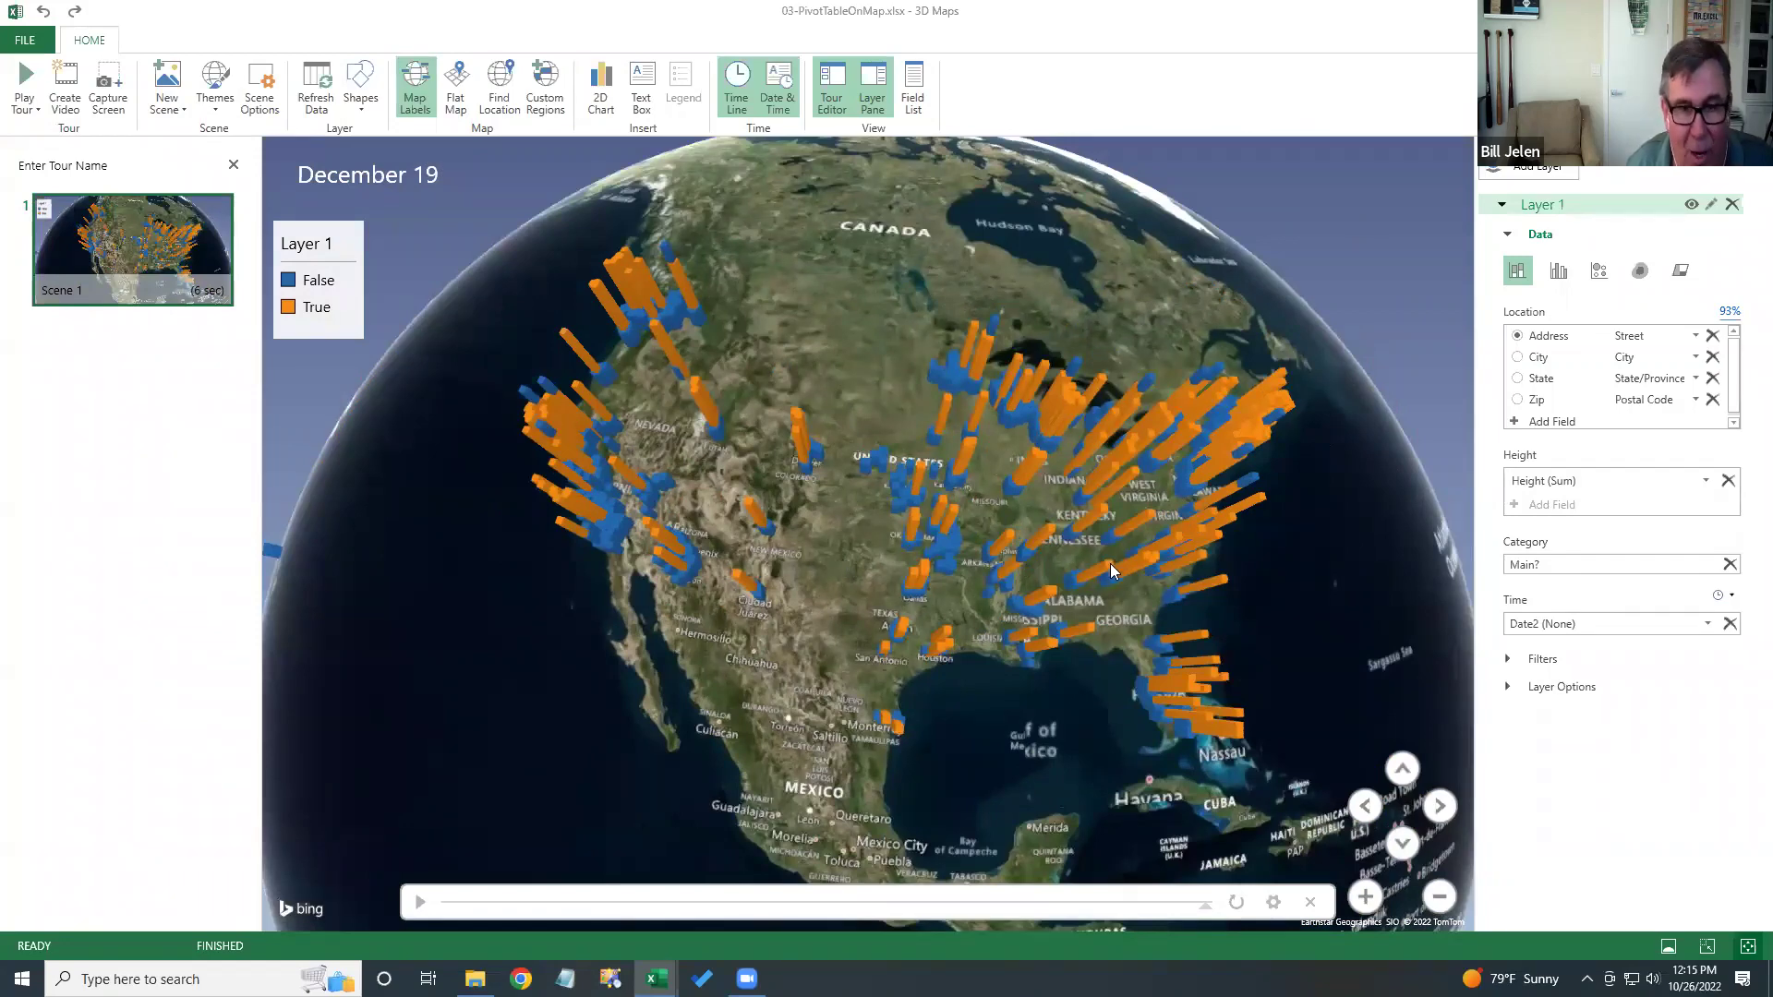
pyautogui.moveTo(1211, 517); pyautogui.dragTo(1254, 509)
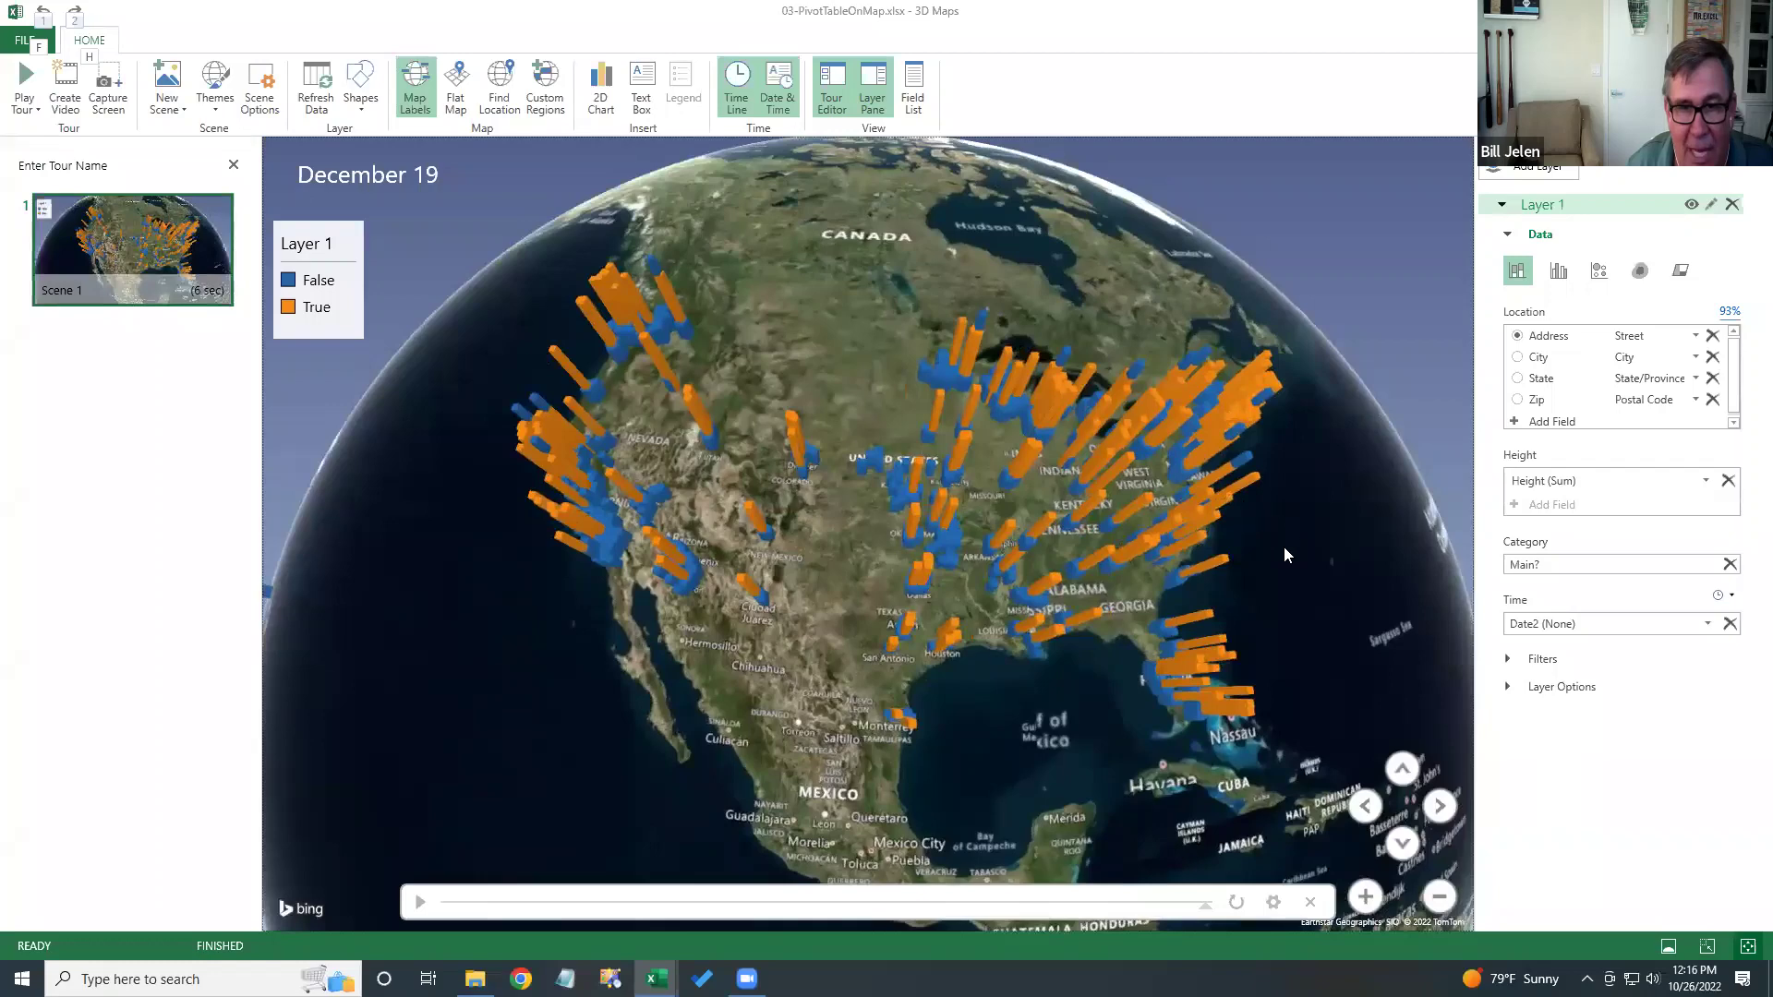
# - Examine the library columns along Florida's east coast and check the details of the Fort Lauderdale main library
pyautogui.moveTo(929, 746); pyautogui.dragTo(737, 585)
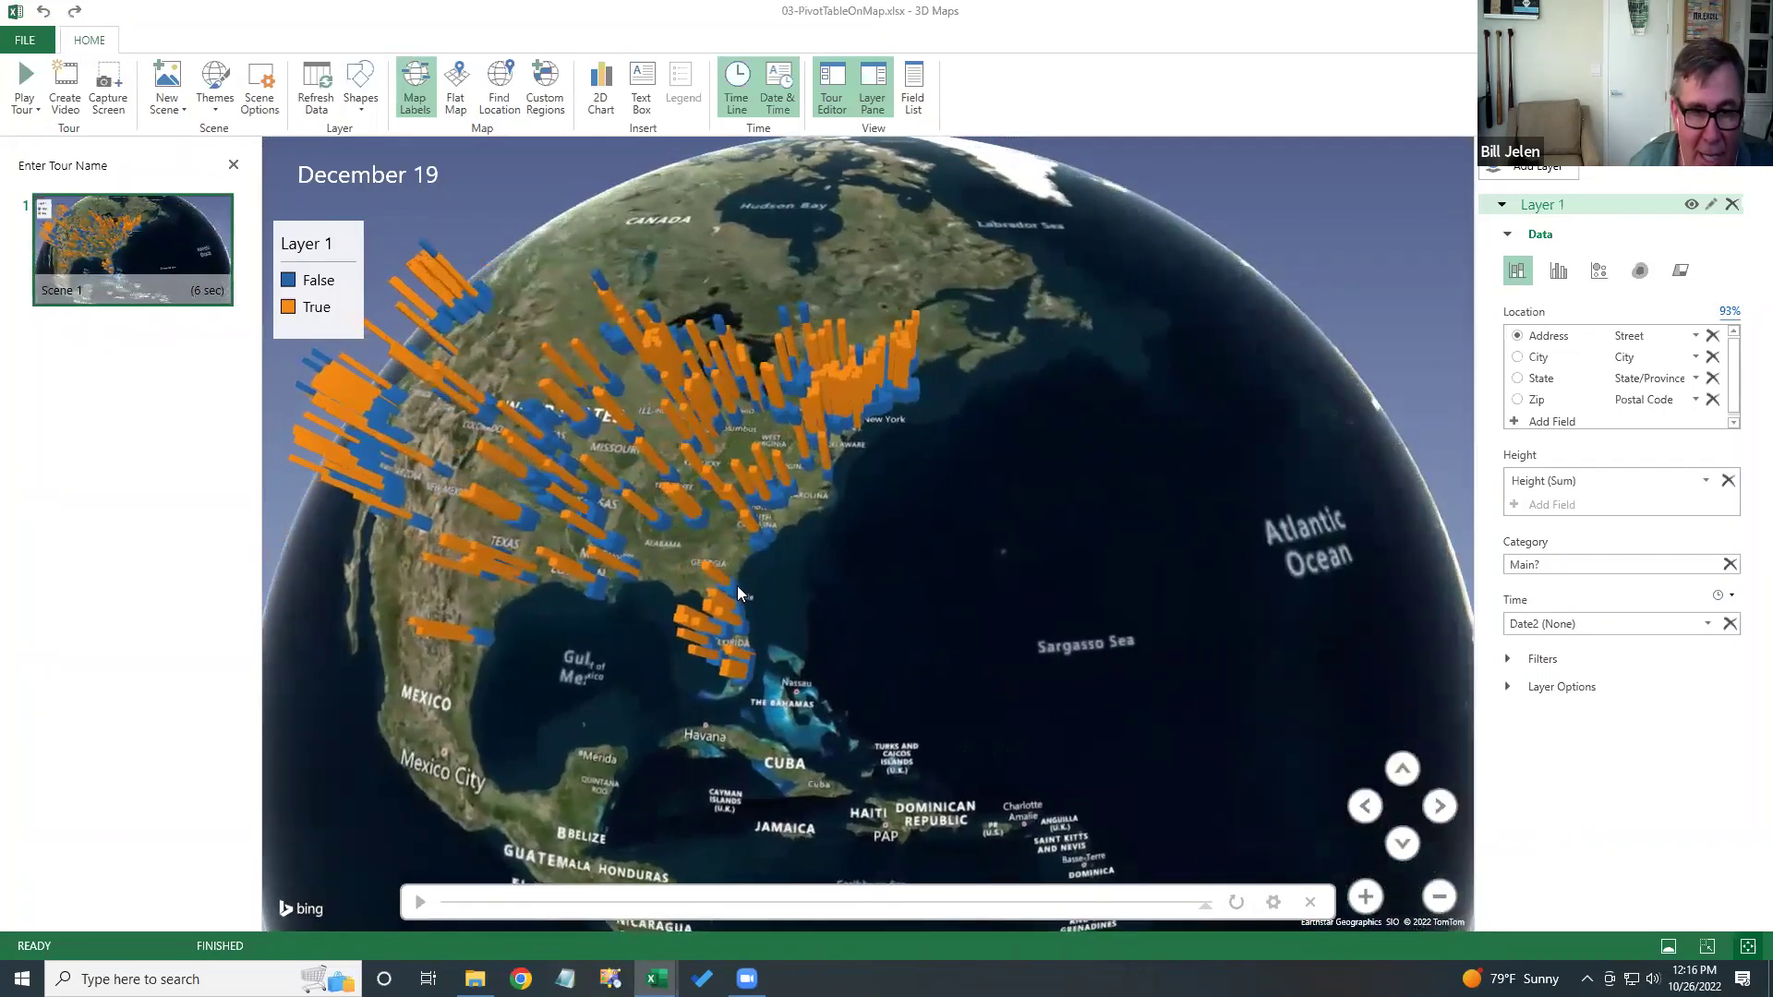
pyautogui.scroll(10, 757, 612)
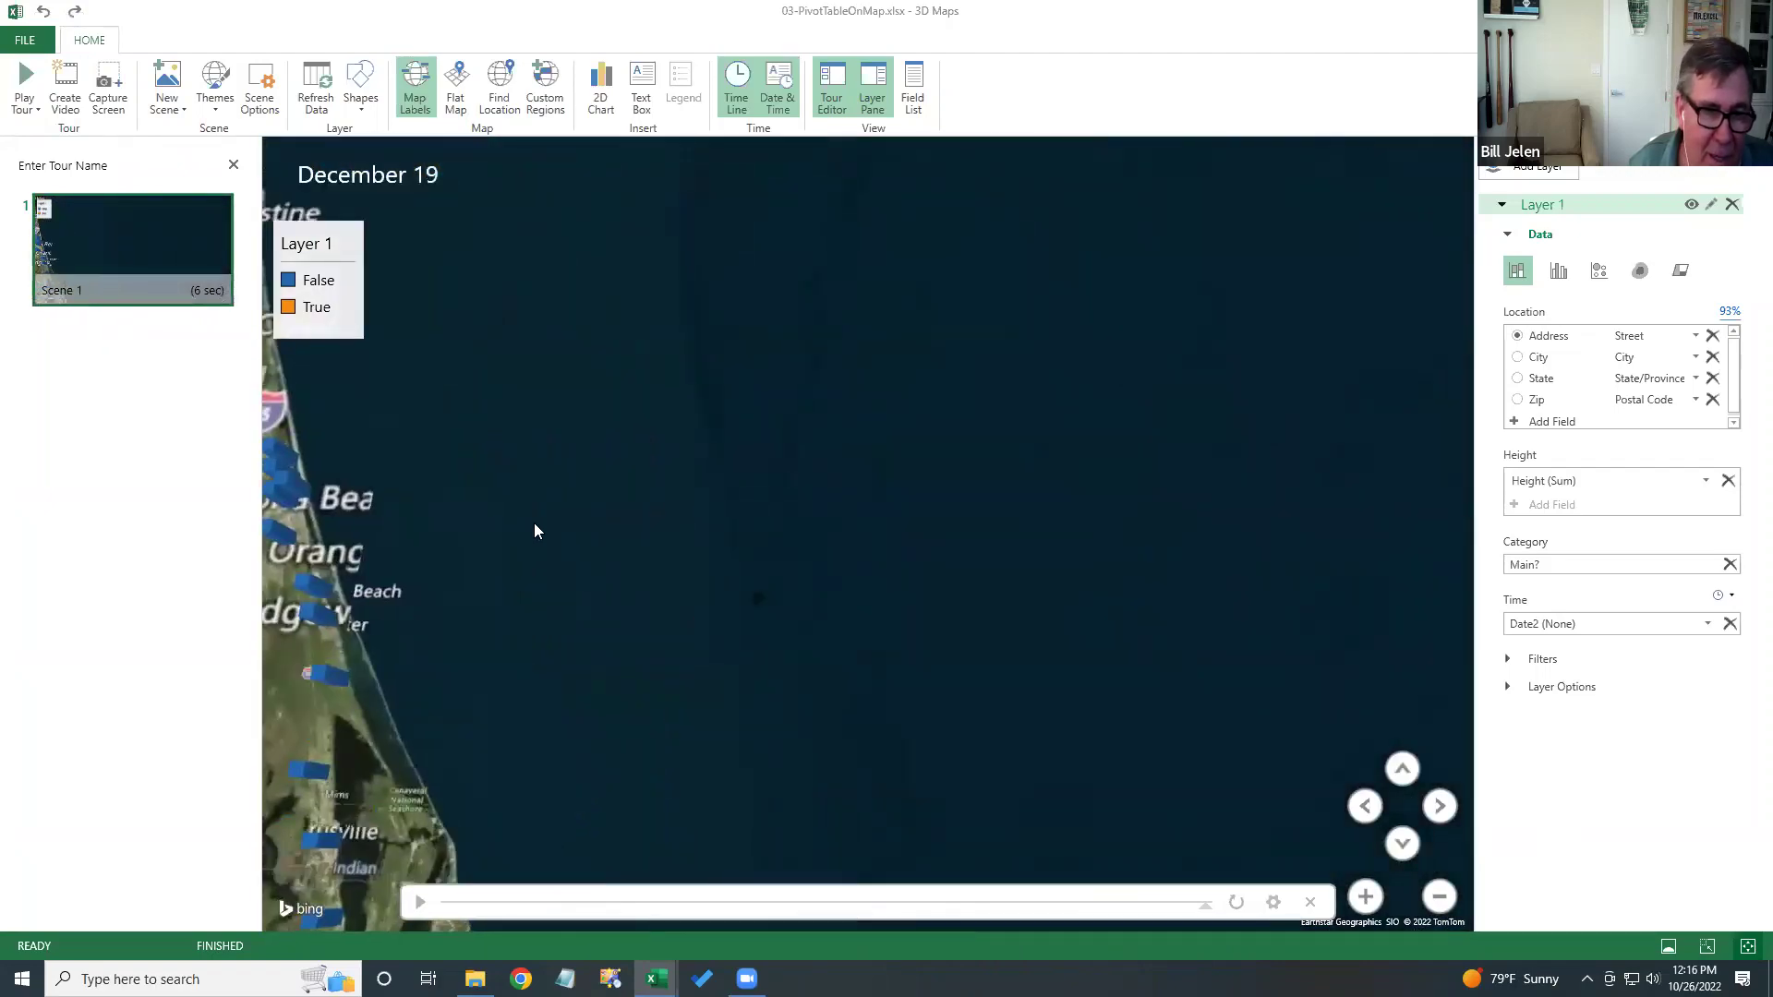
pyautogui.moveTo(534, 531); pyautogui.dragTo(842, 485)
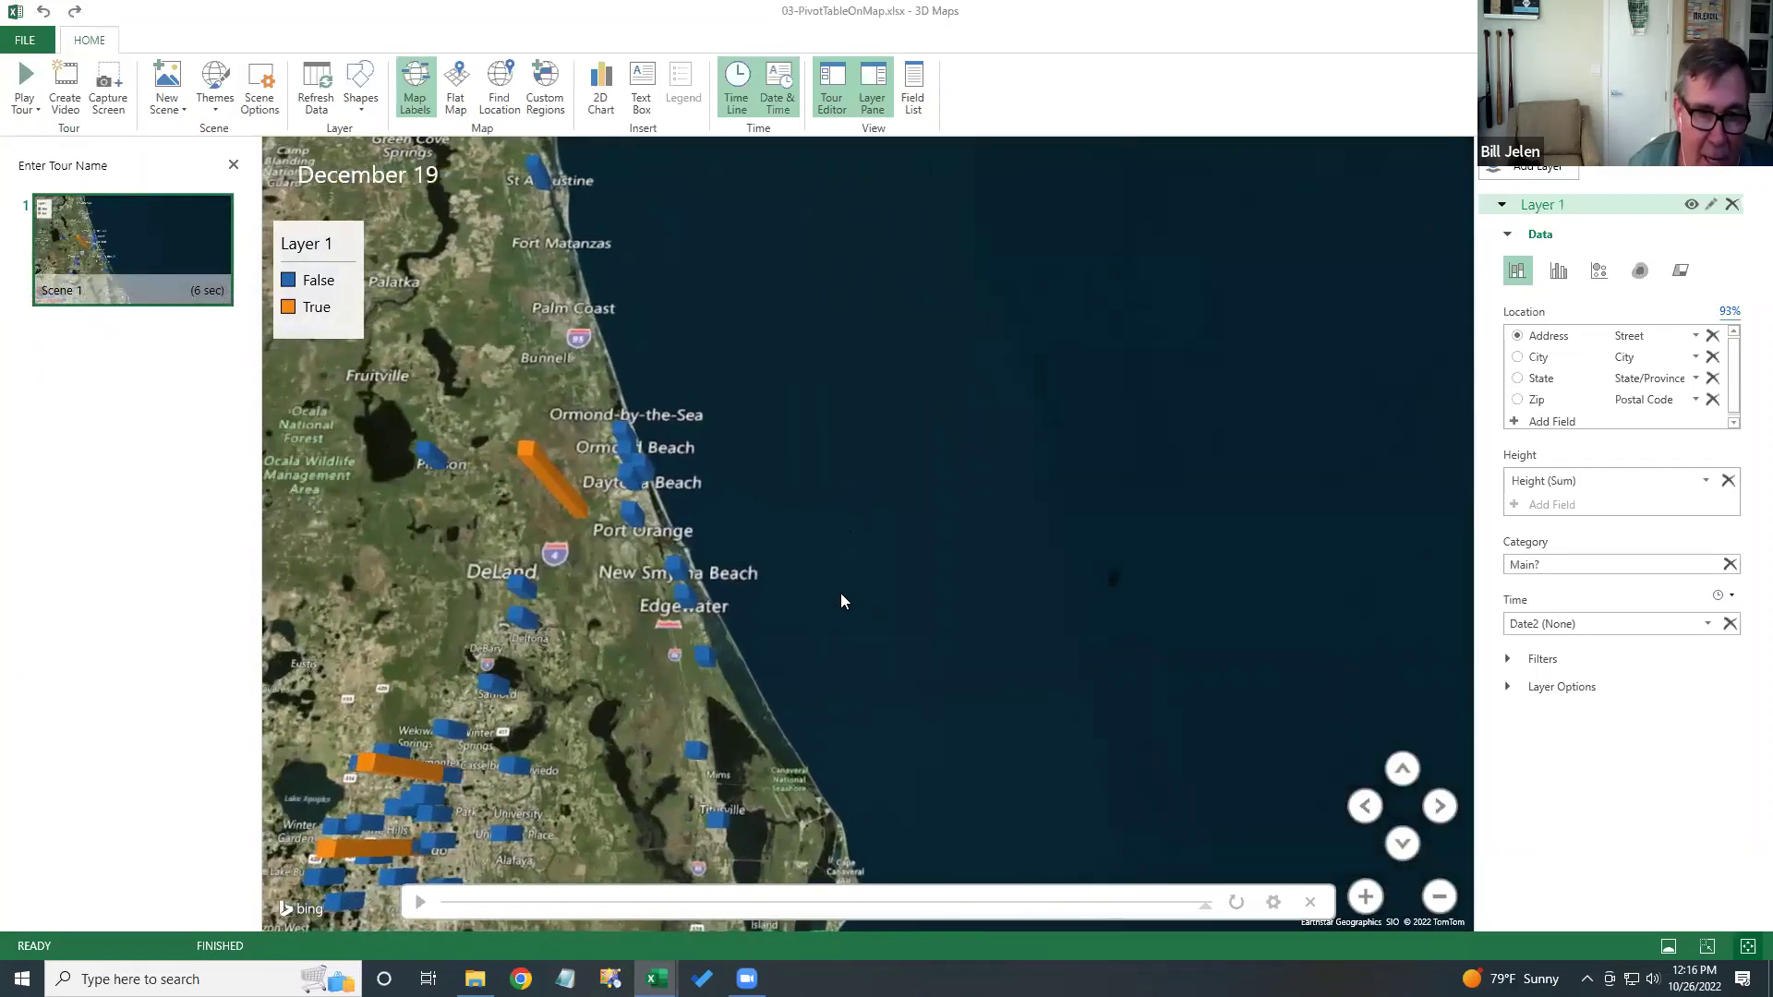
pyautogui.moveTo(869, 679); pyautogui.dragTo(814, 328)
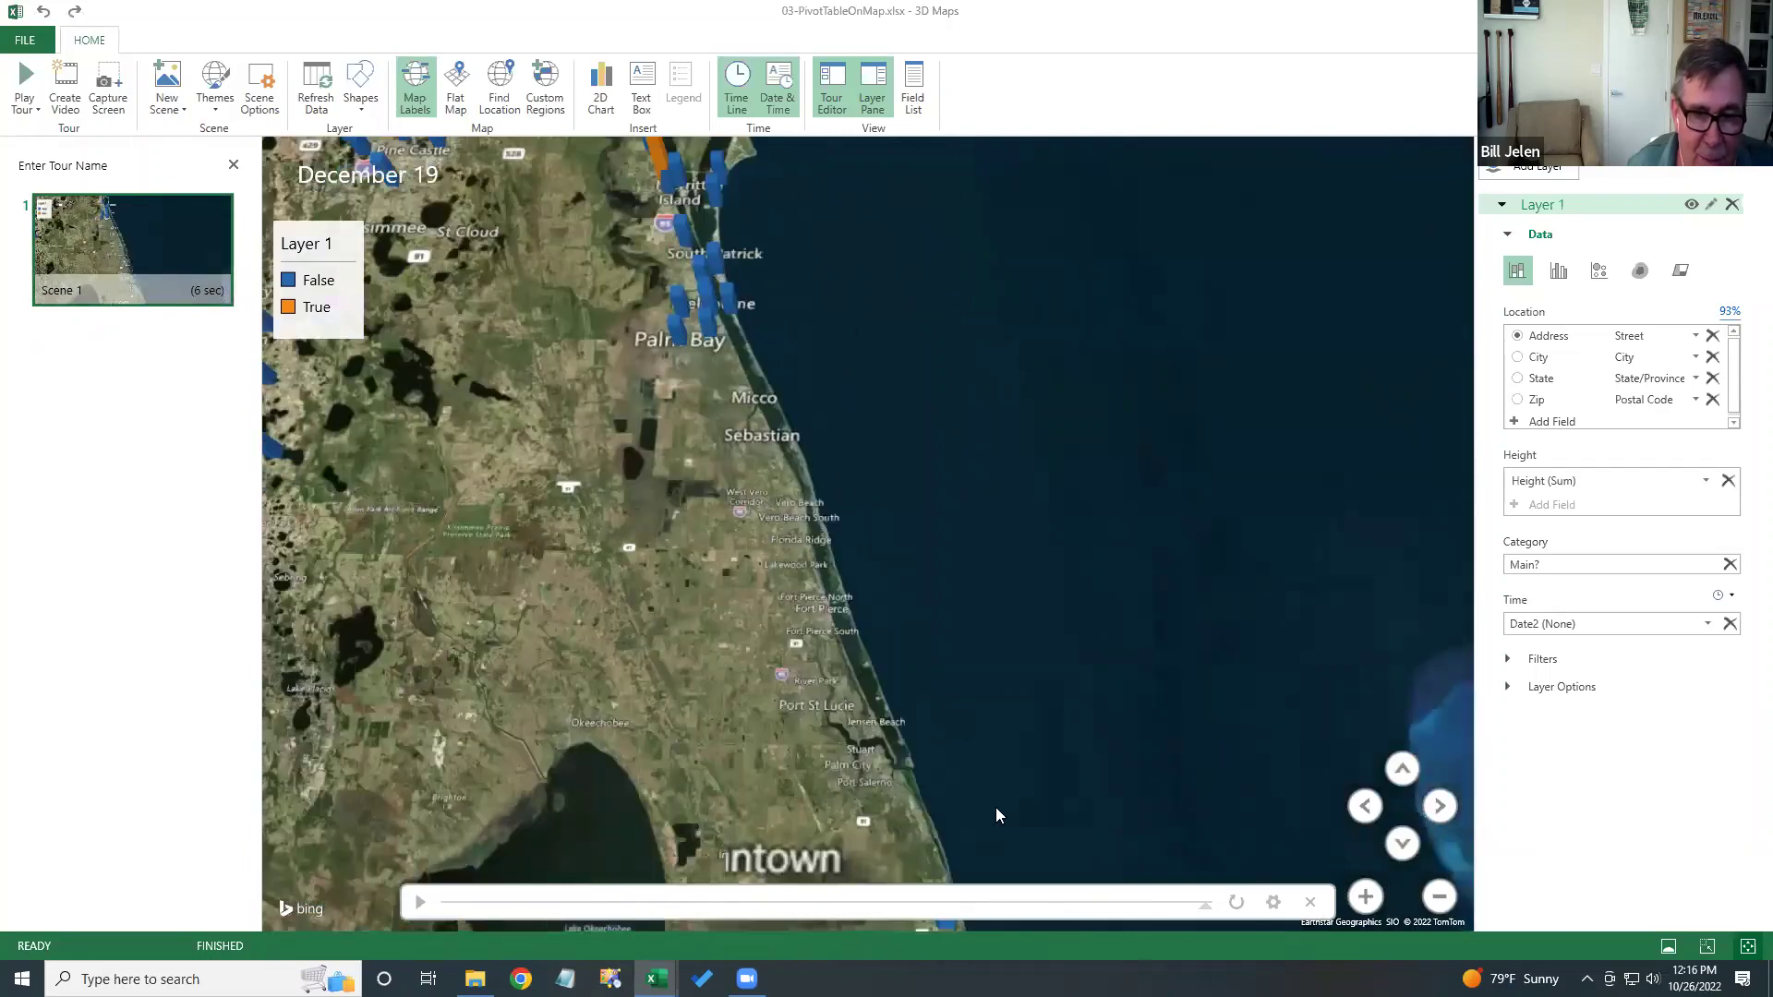
pyautogui.moveTo(995, 807); pyautogui.dragTo(838, 312)
pyautogui.moveTo(879, 700); pyautogui.dragTo(894, 581)
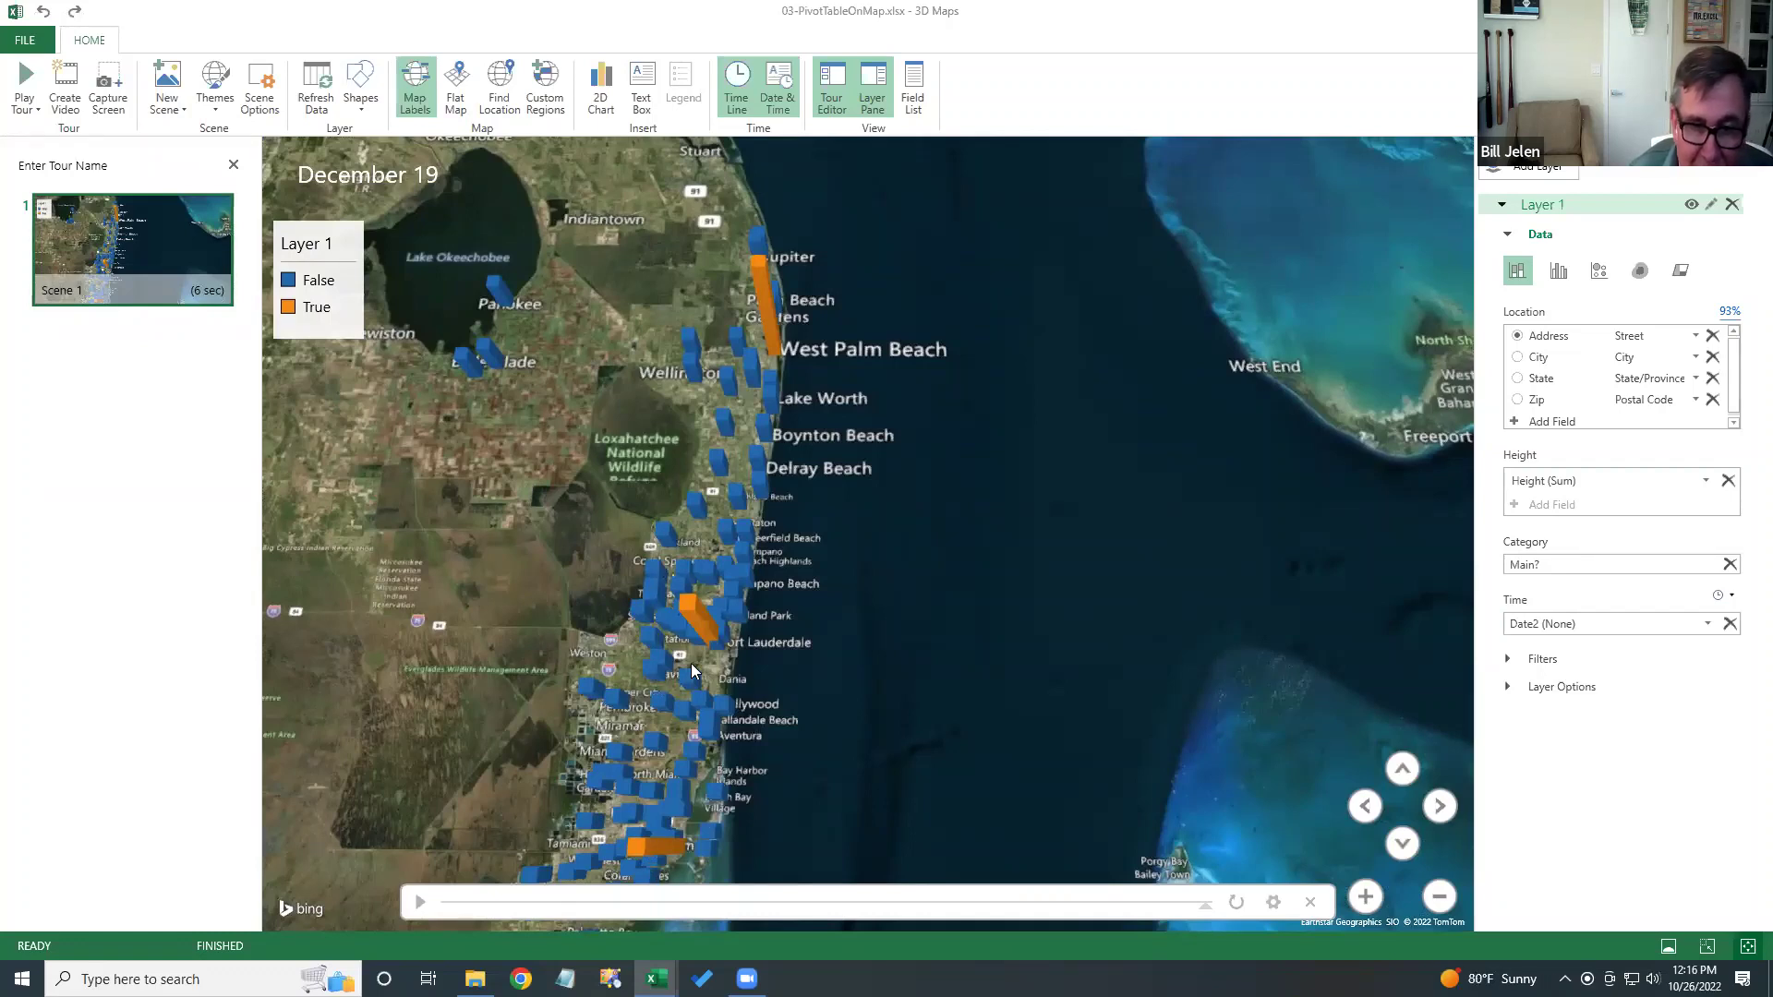
pyautogui.moveTo(694, 616)
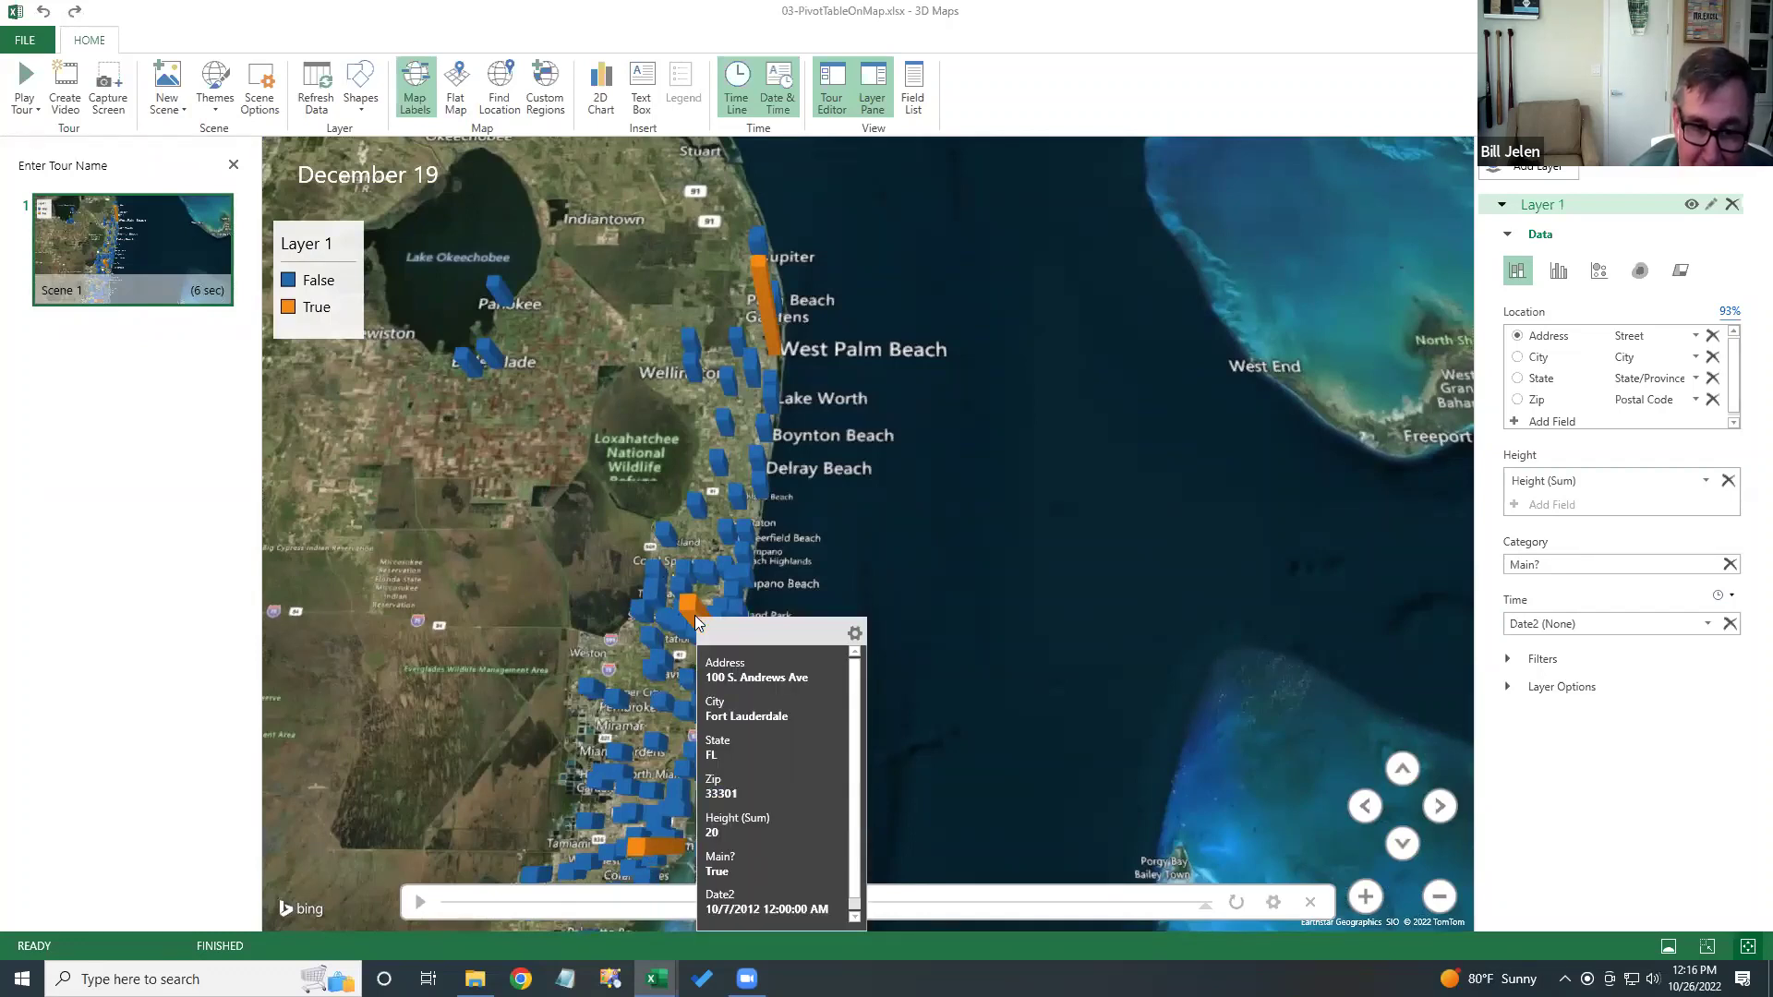
# - Inspect the details of the beachside Pompano Beach branch and the street-level location of the coastal branch near E Oakland Park Blvd
pyautogui.scroll(5, 747, 597)
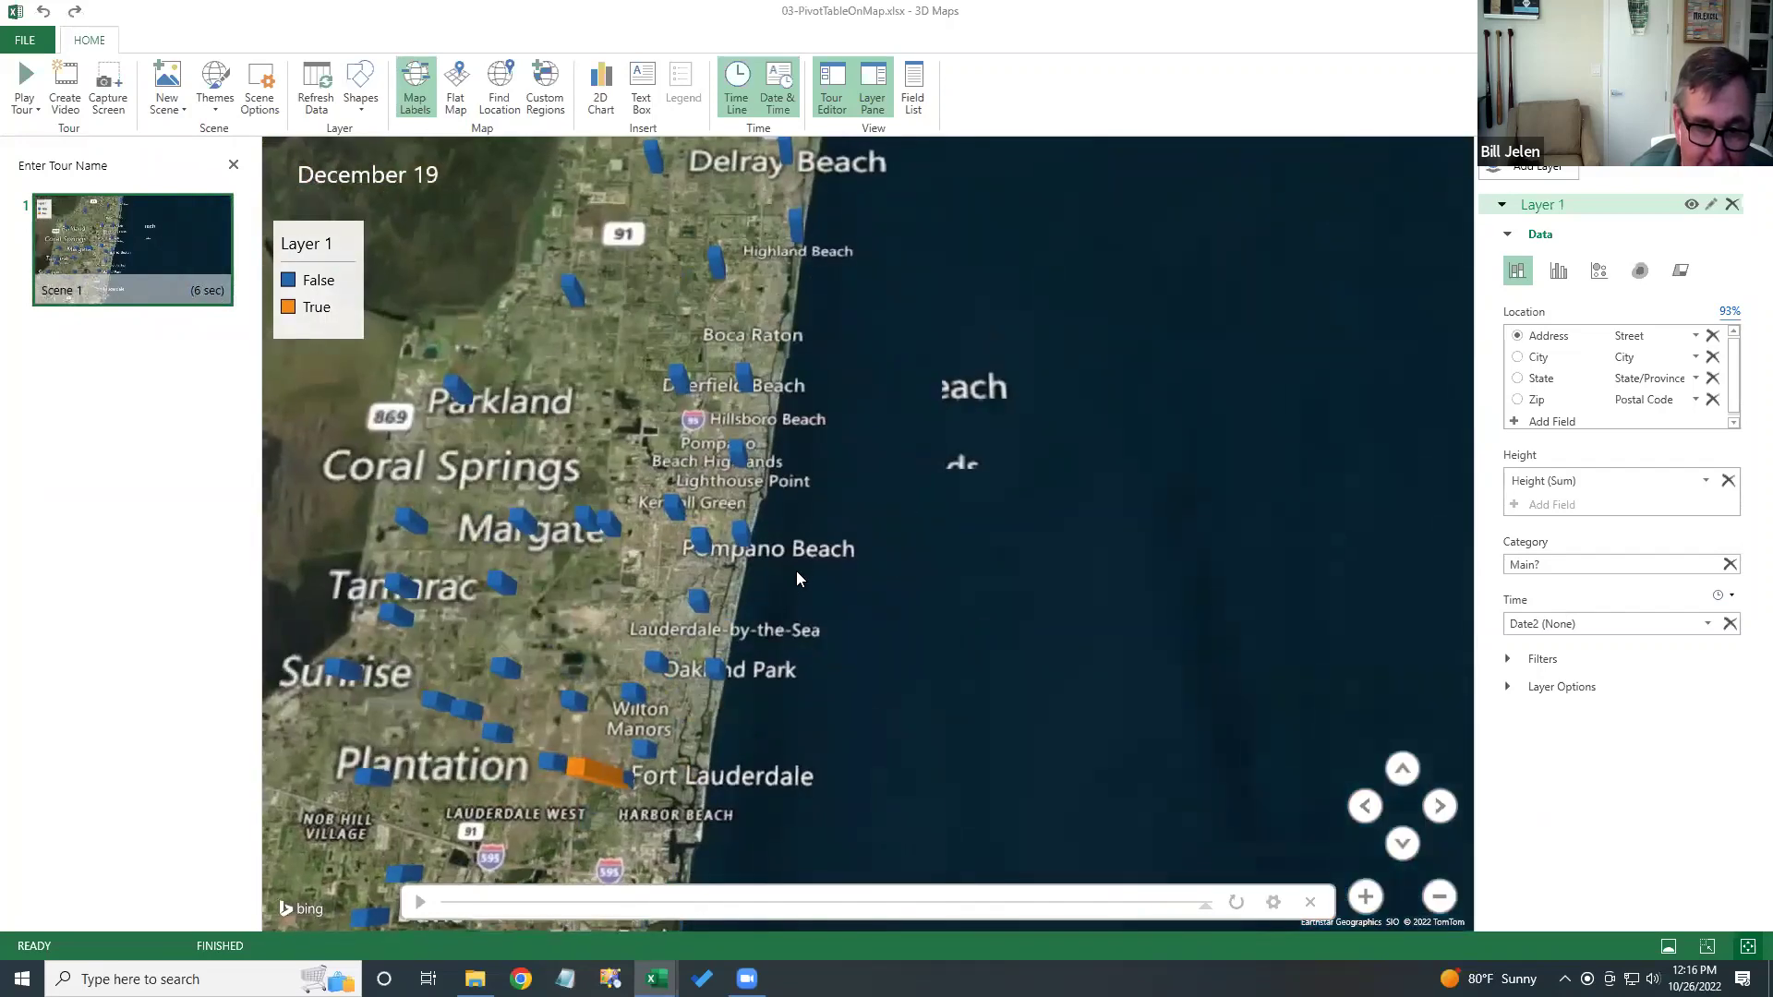
pyautogui.scroll(3, 799, 567)
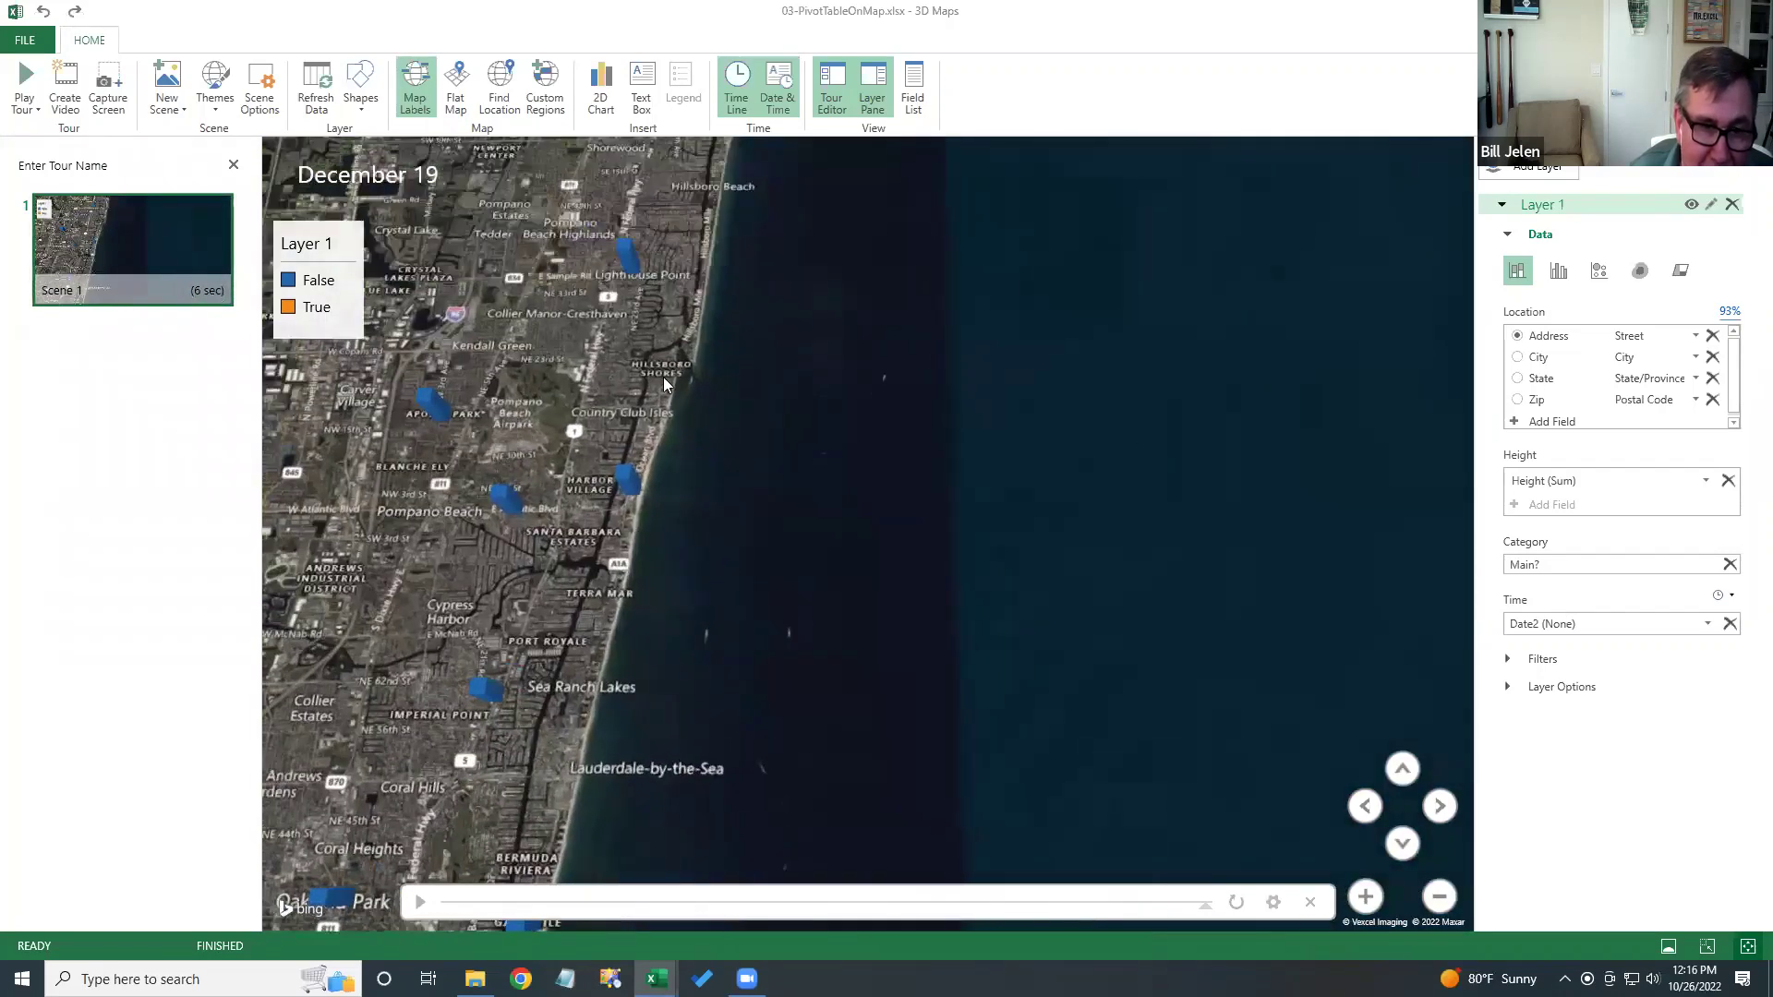
pyautogui.scroll(5, 659, 499)
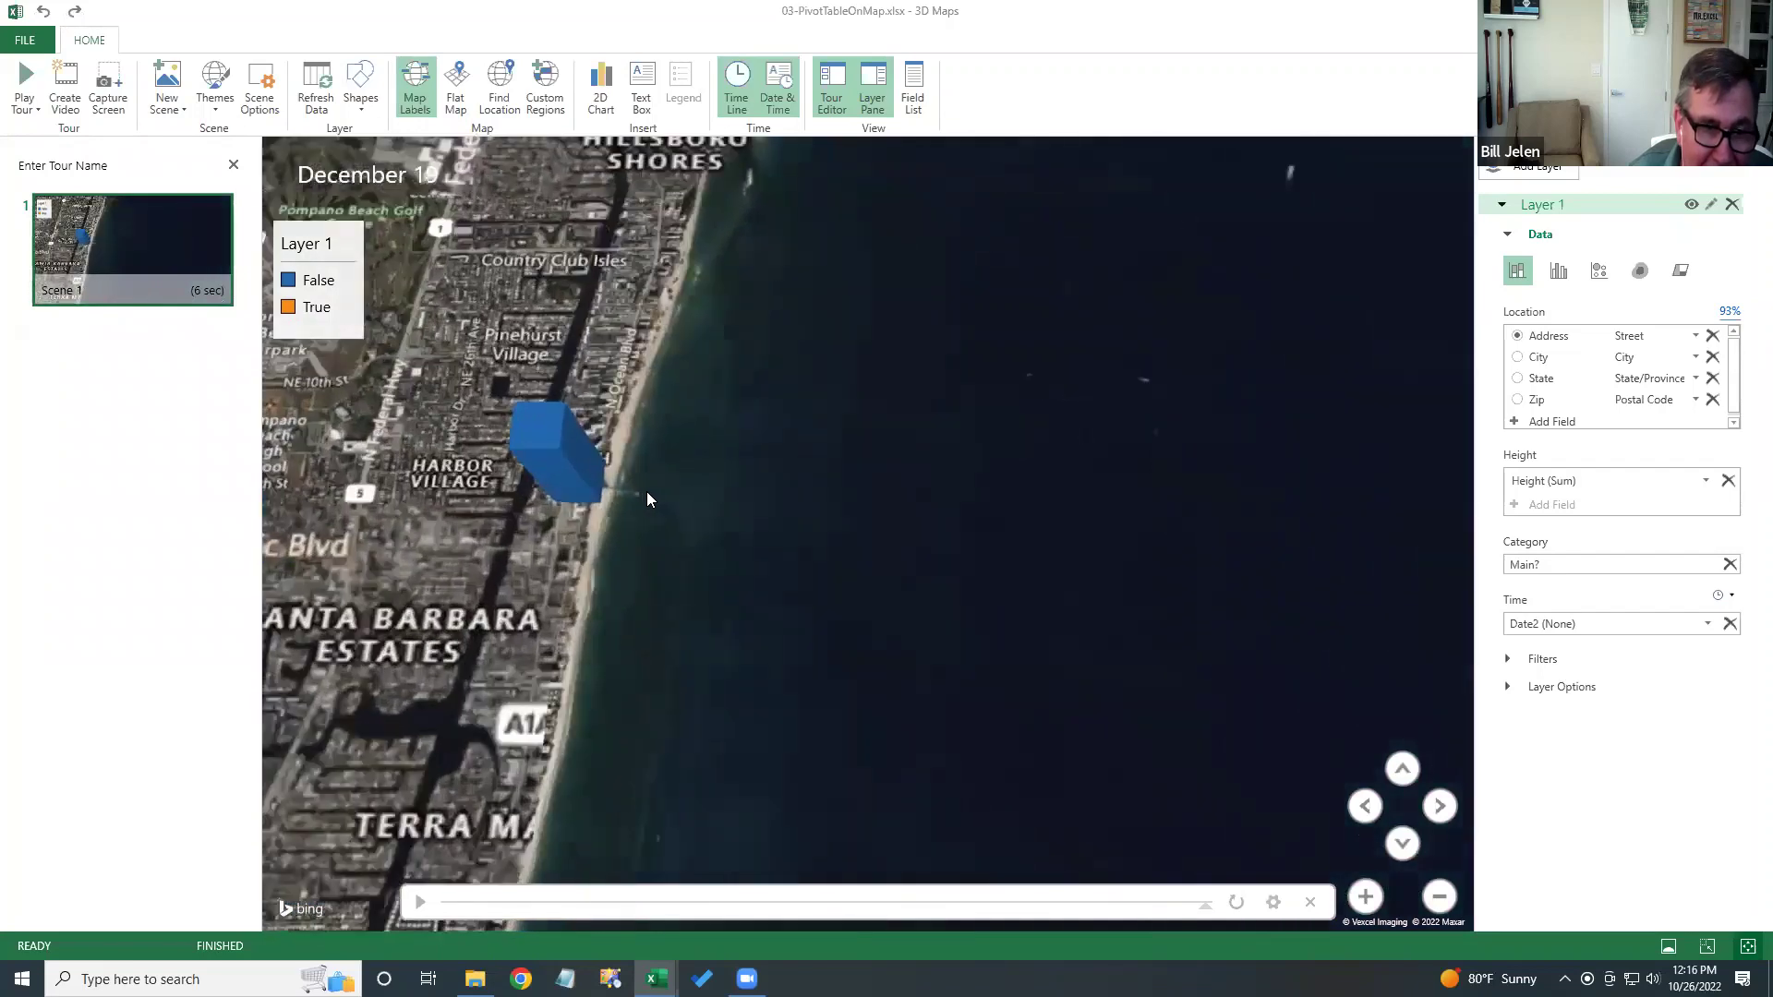
pyautogui.moveTo(597, 493)
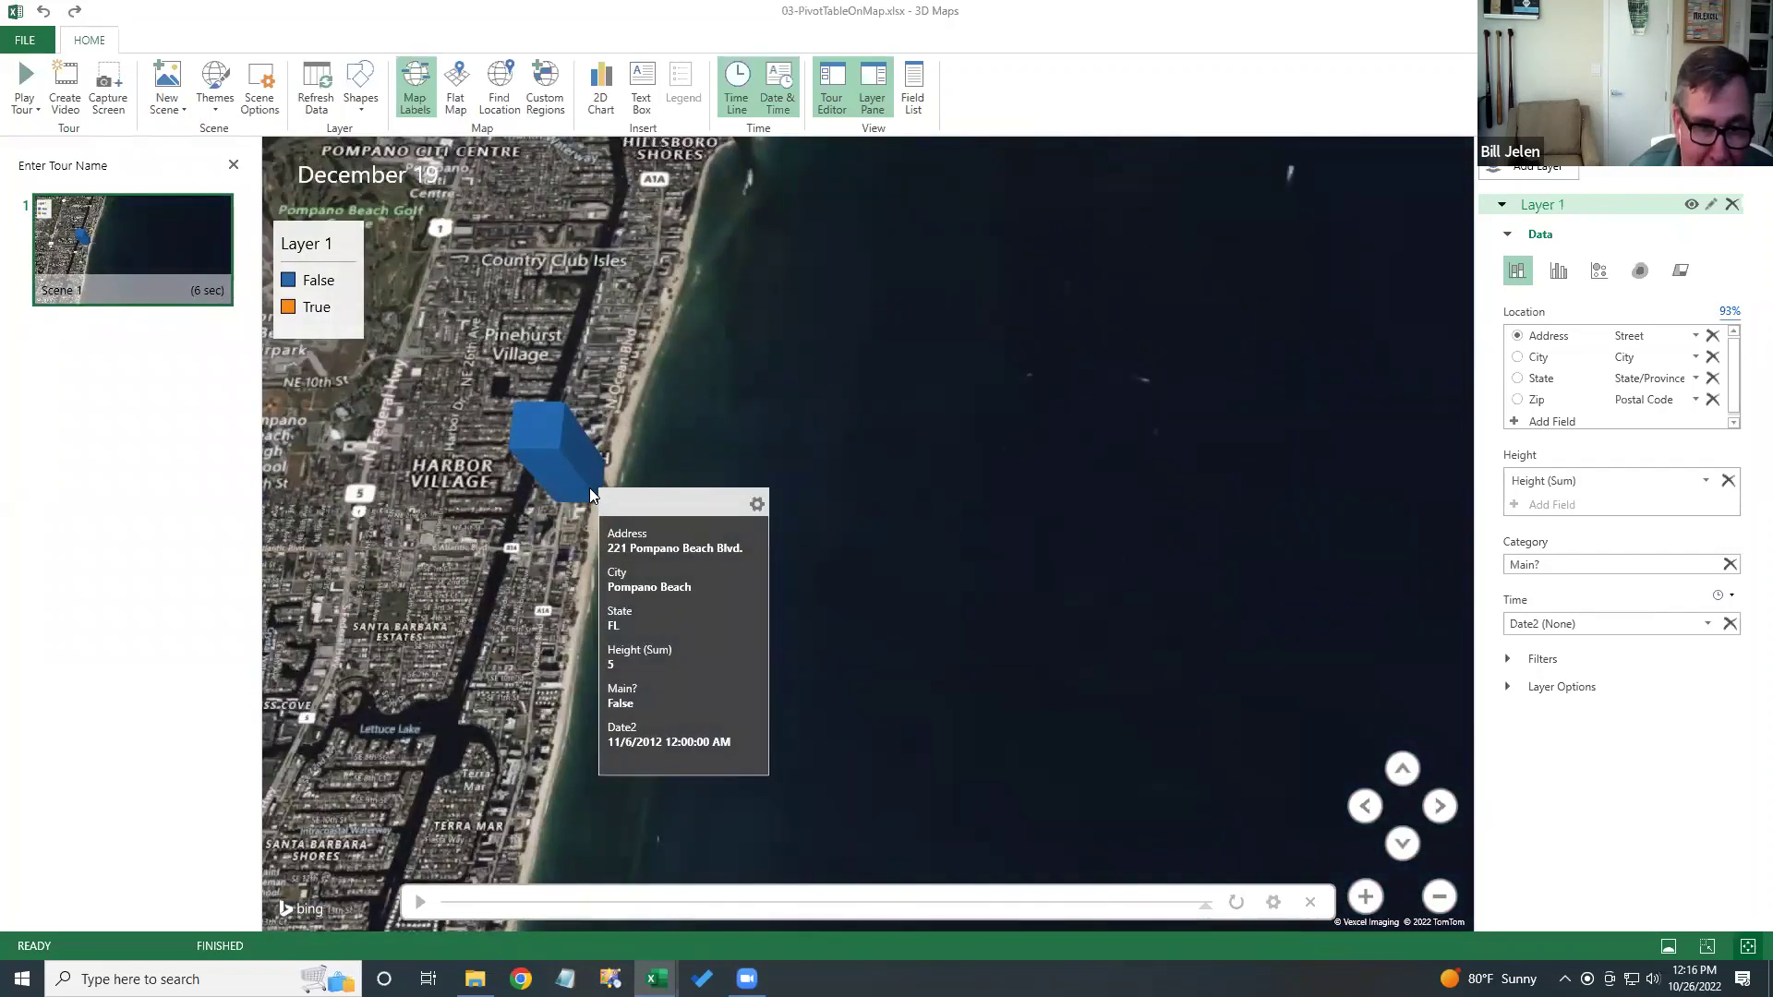
pyautogui.scroll(-5, 737, 508)
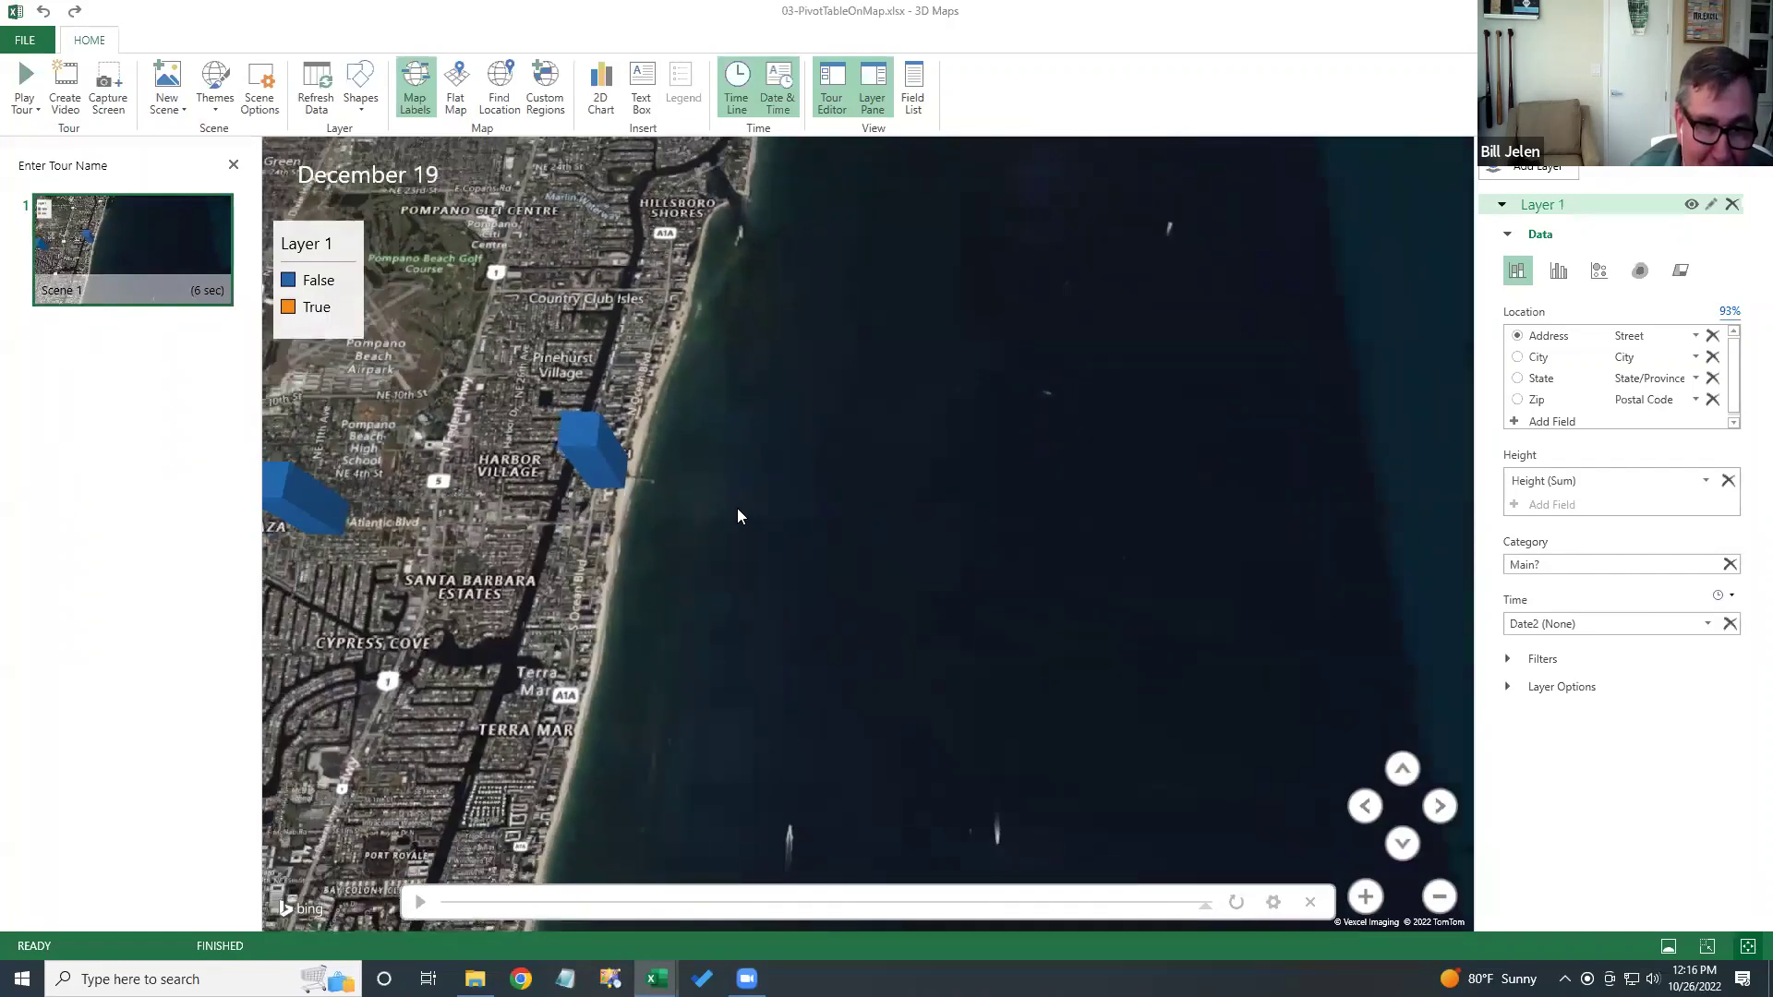
pyautogui.scroll(-5, 748, 561)
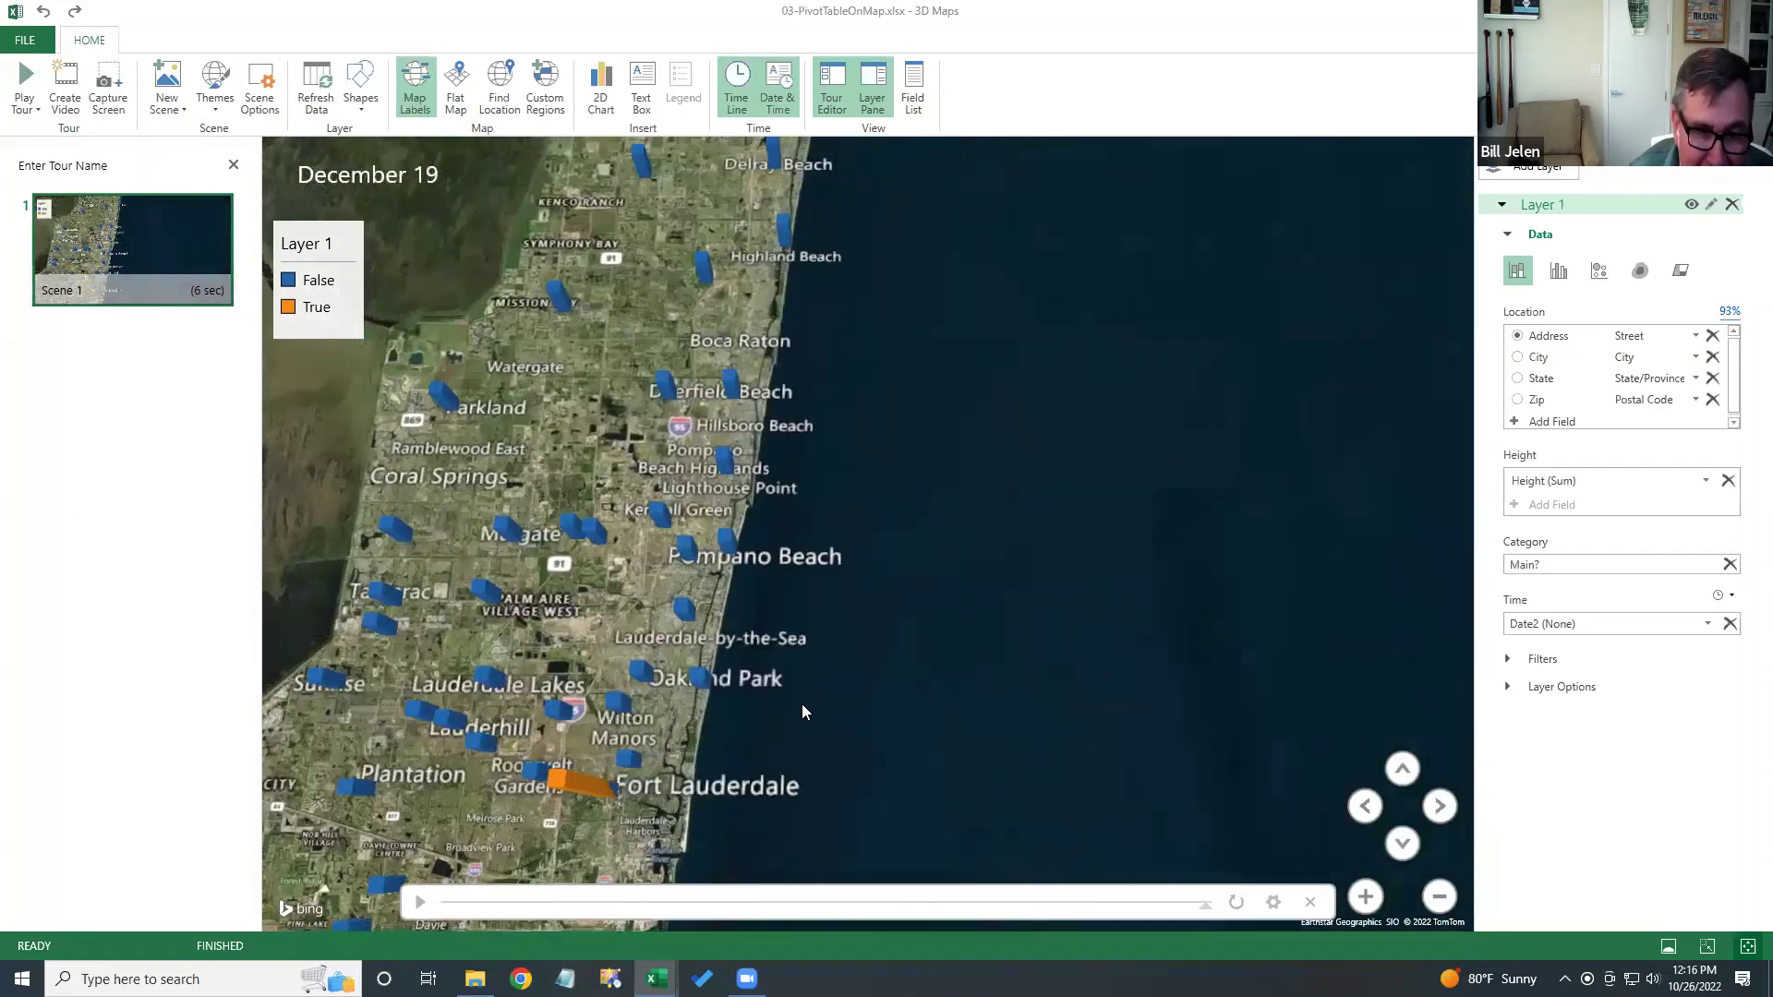
pyautogui.scroll(5, 796, 720)
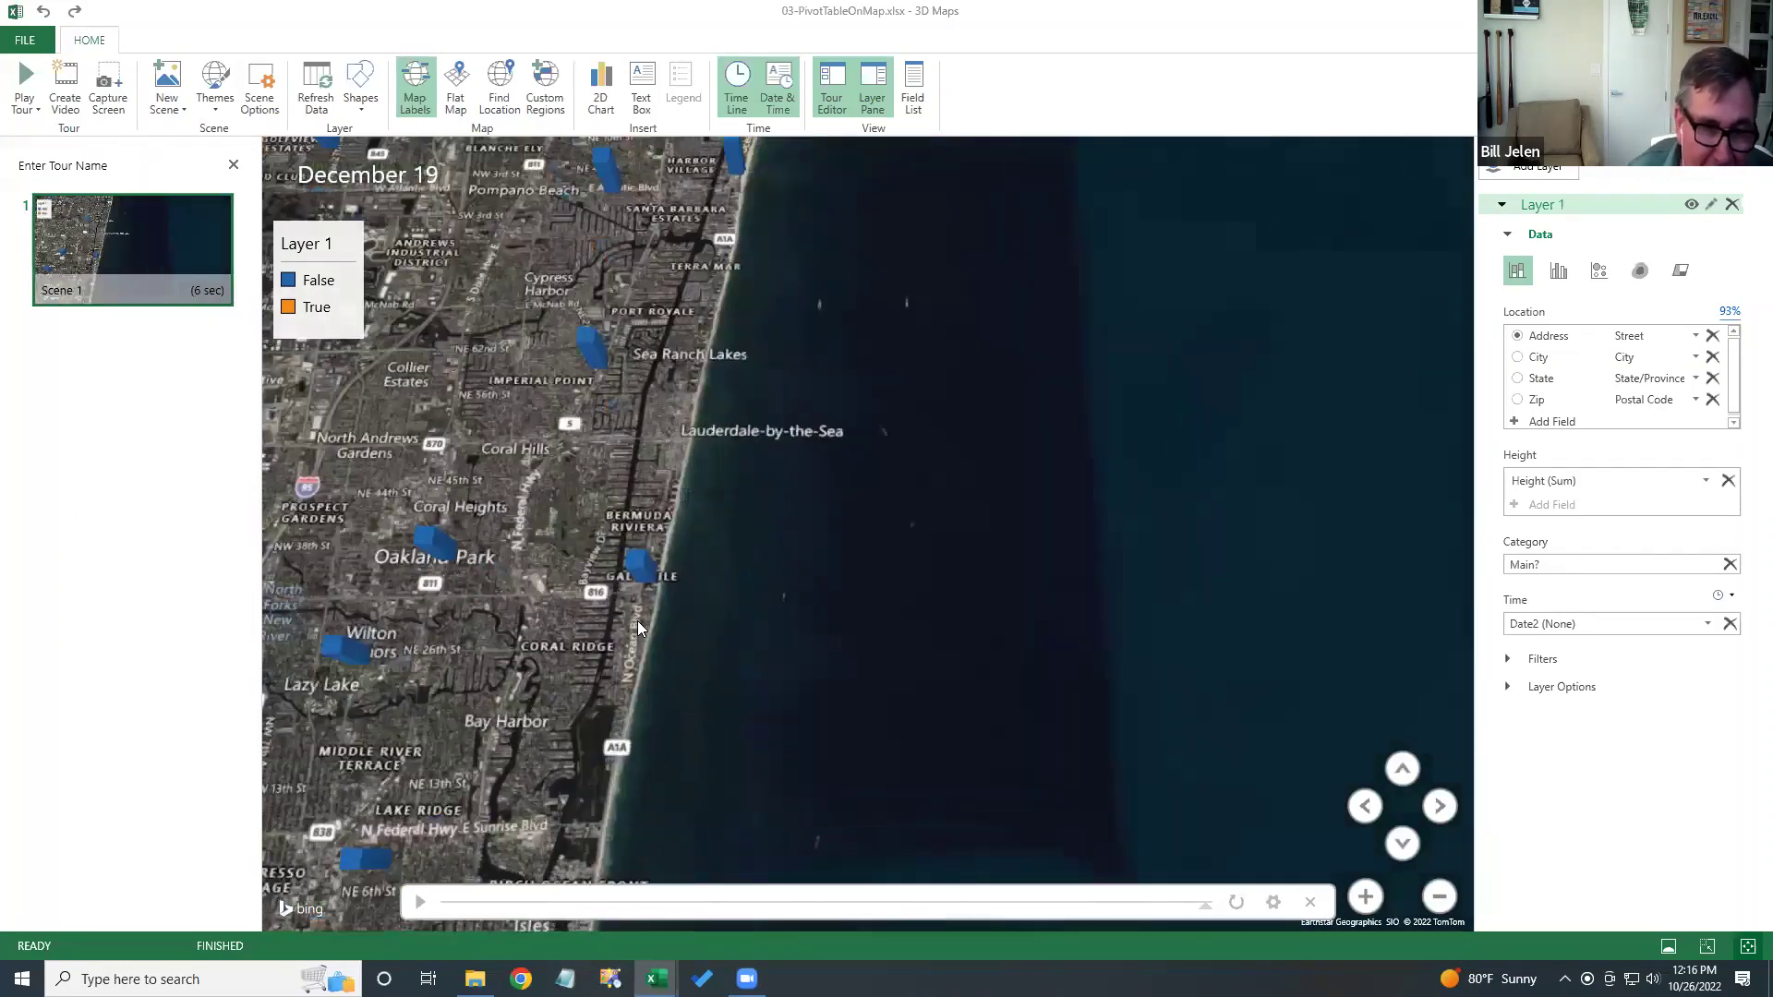
pyautogui.scroll(5, 632, 595)
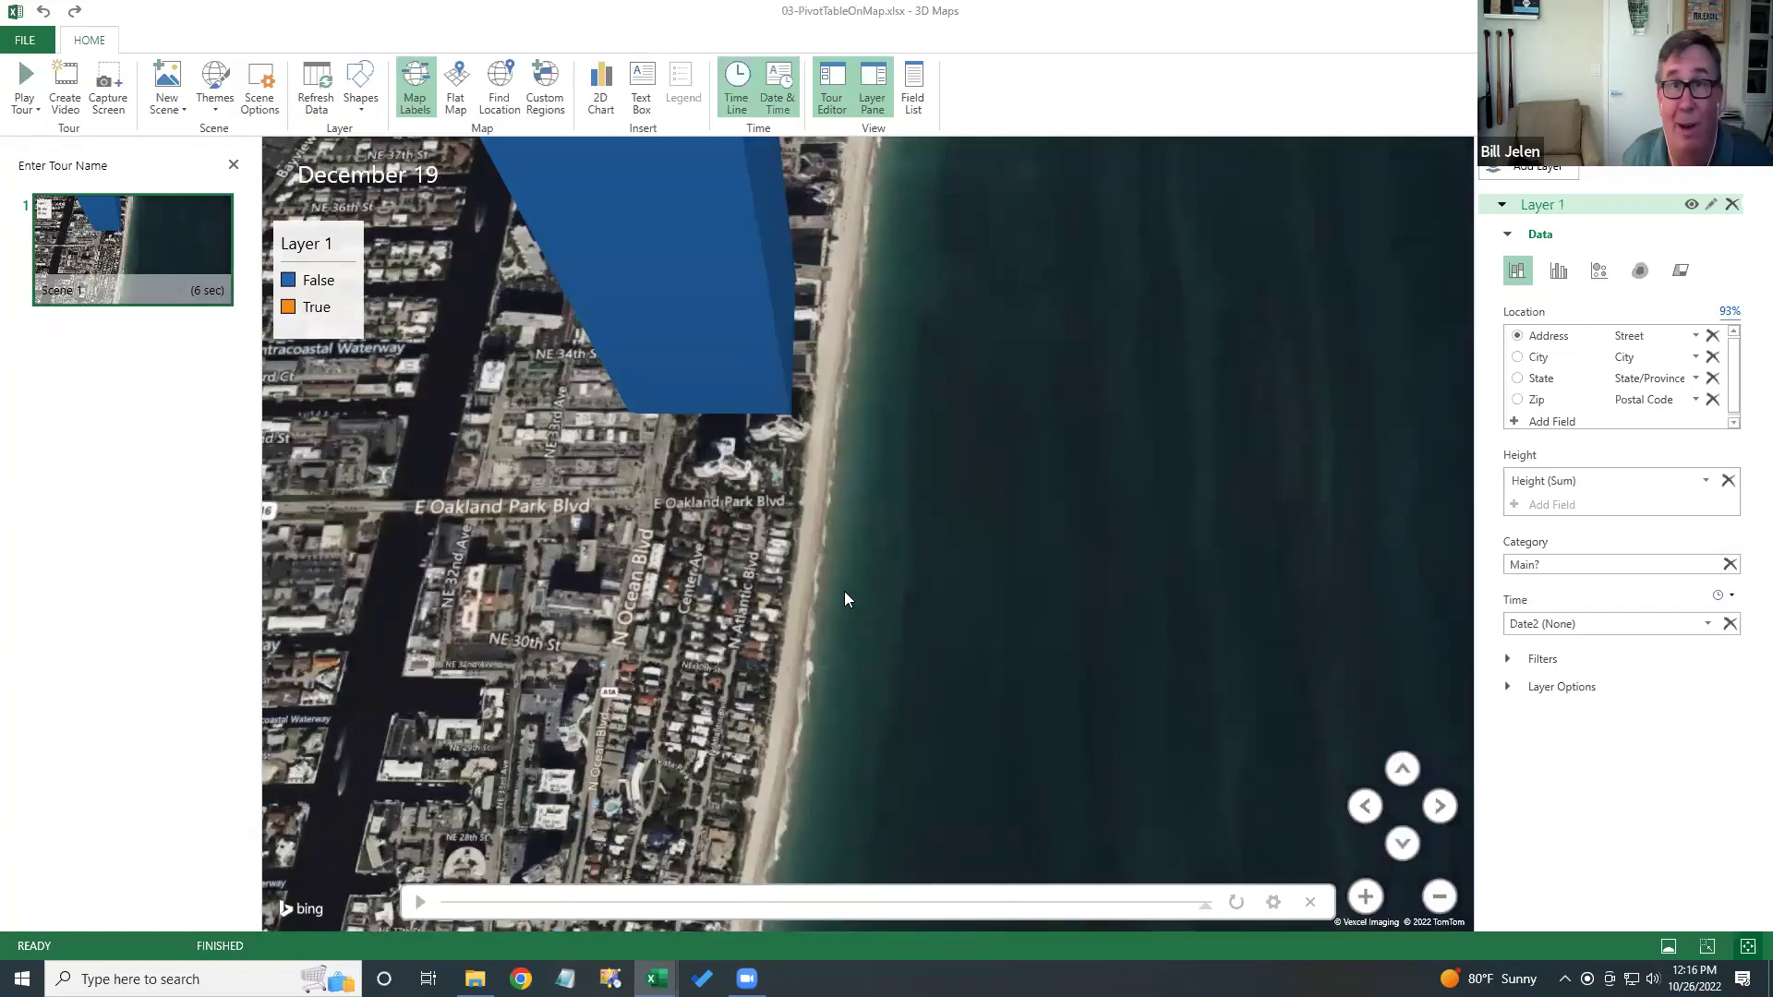
# - Examine the library columns from southern Florida outward over the Gulf Coast to the whole United States
pyautogui.scroll(-6, 844, 599)
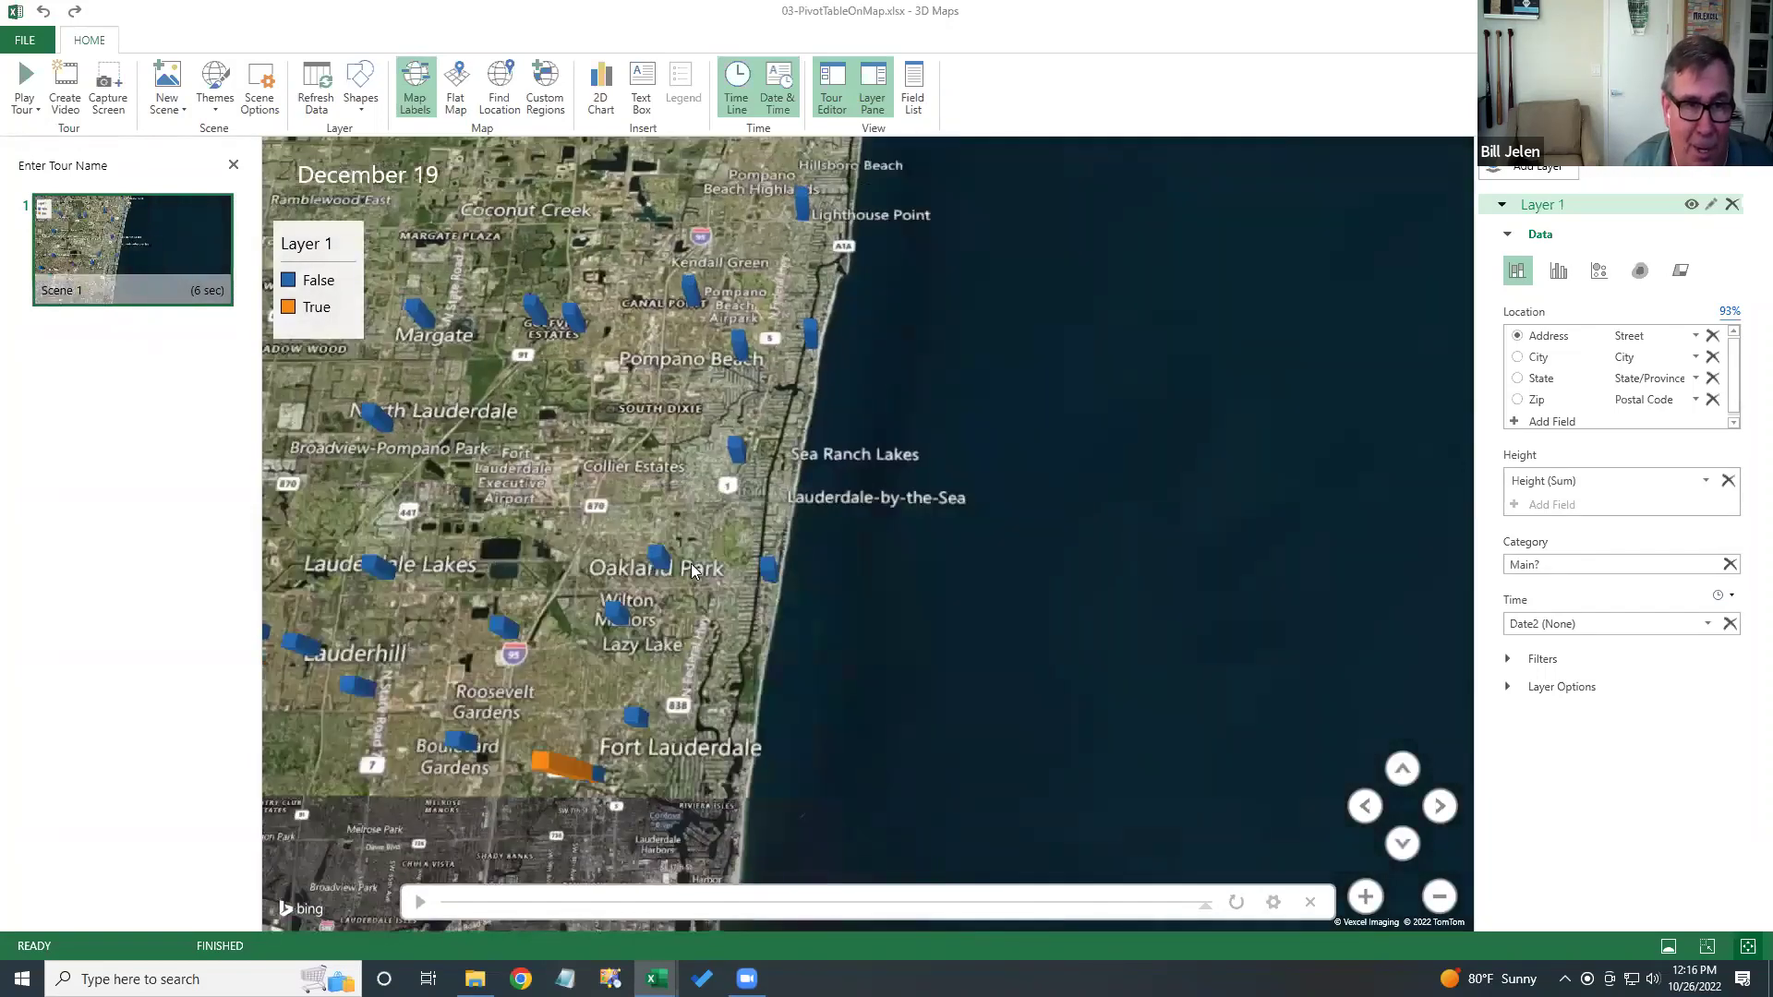
pyautogui.scroll(-8, 692, 570)
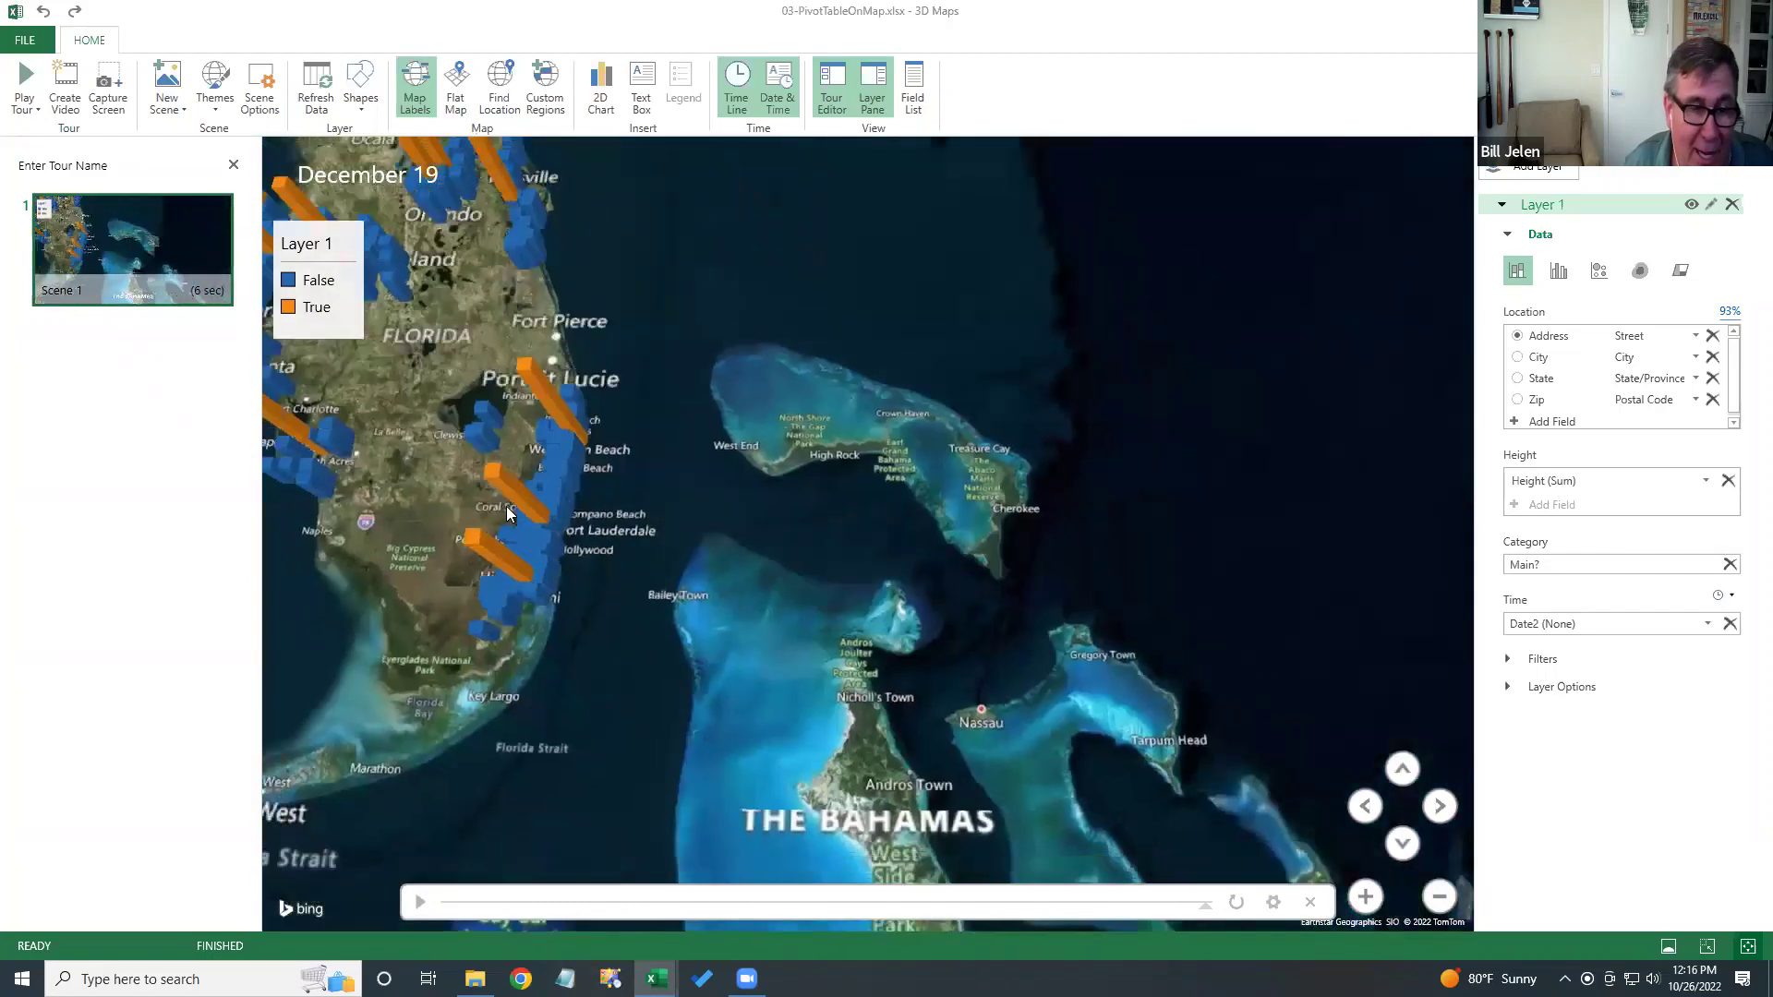
pyautogui.scroll(-3, 454, 404)
pyautogui.scroll(-3, 443, 374)
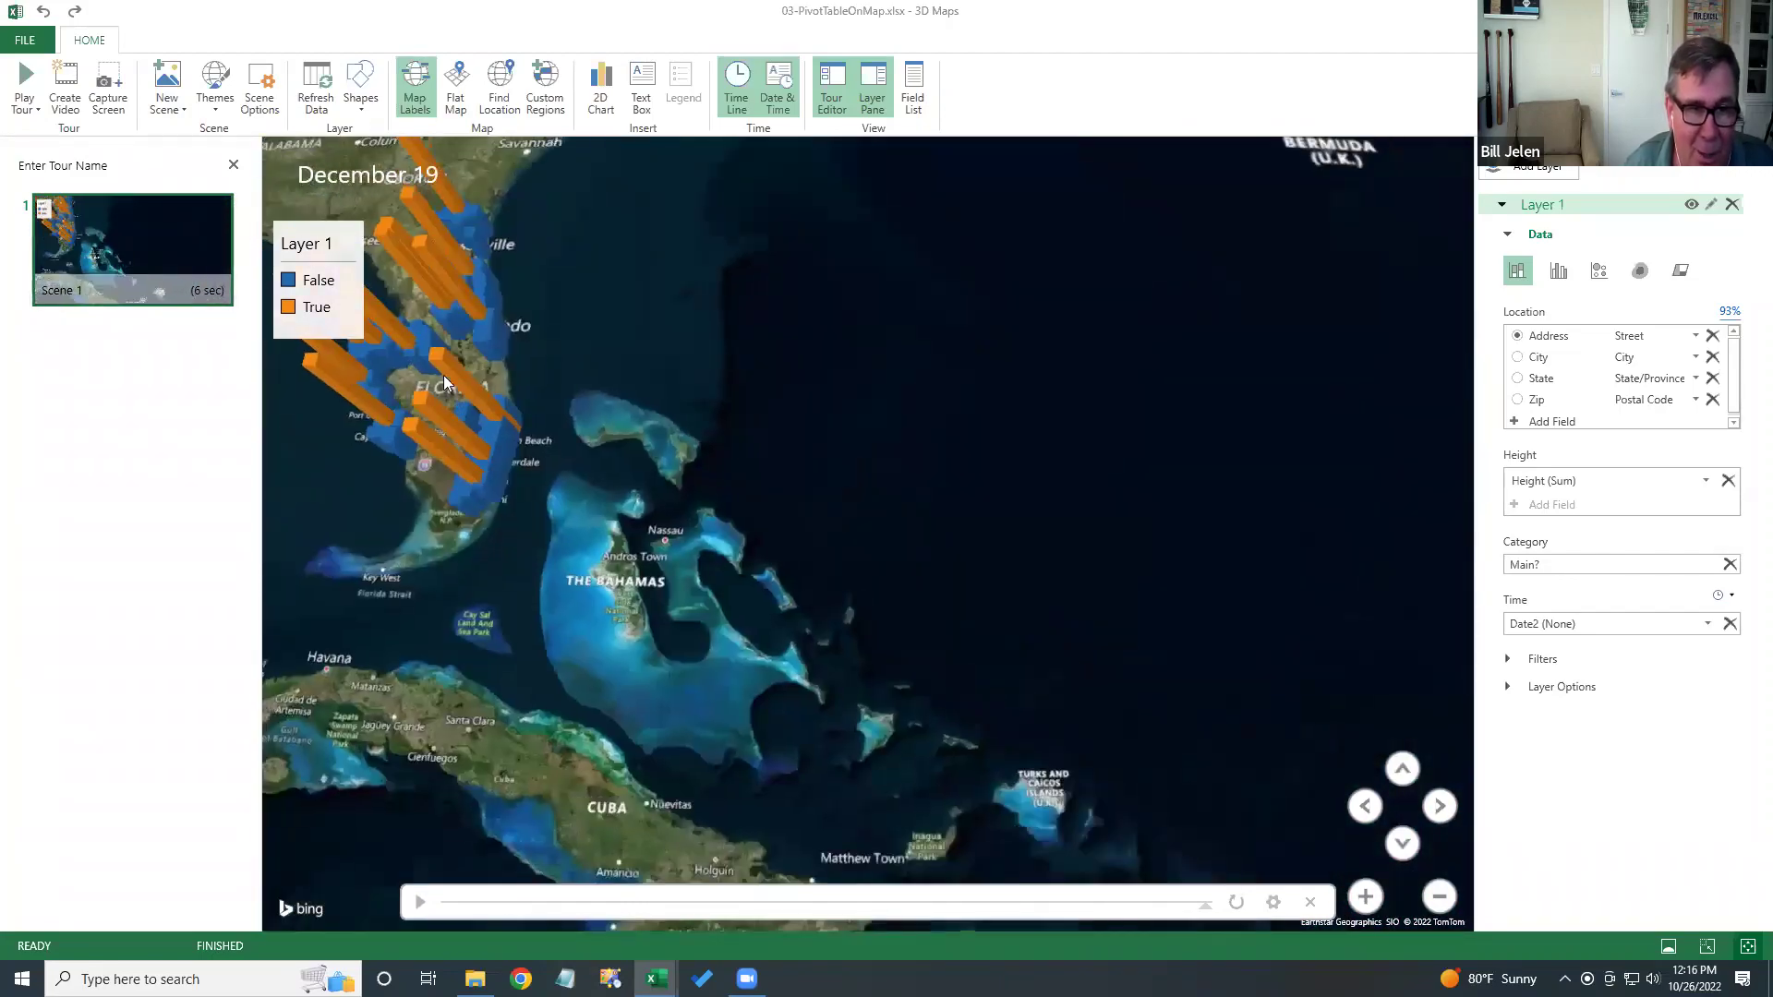
pyautogui.moveTo(443, 375); pyautogui.dragTo(1191, 526)
pyautogui.scroll(-5, 1045, 489)
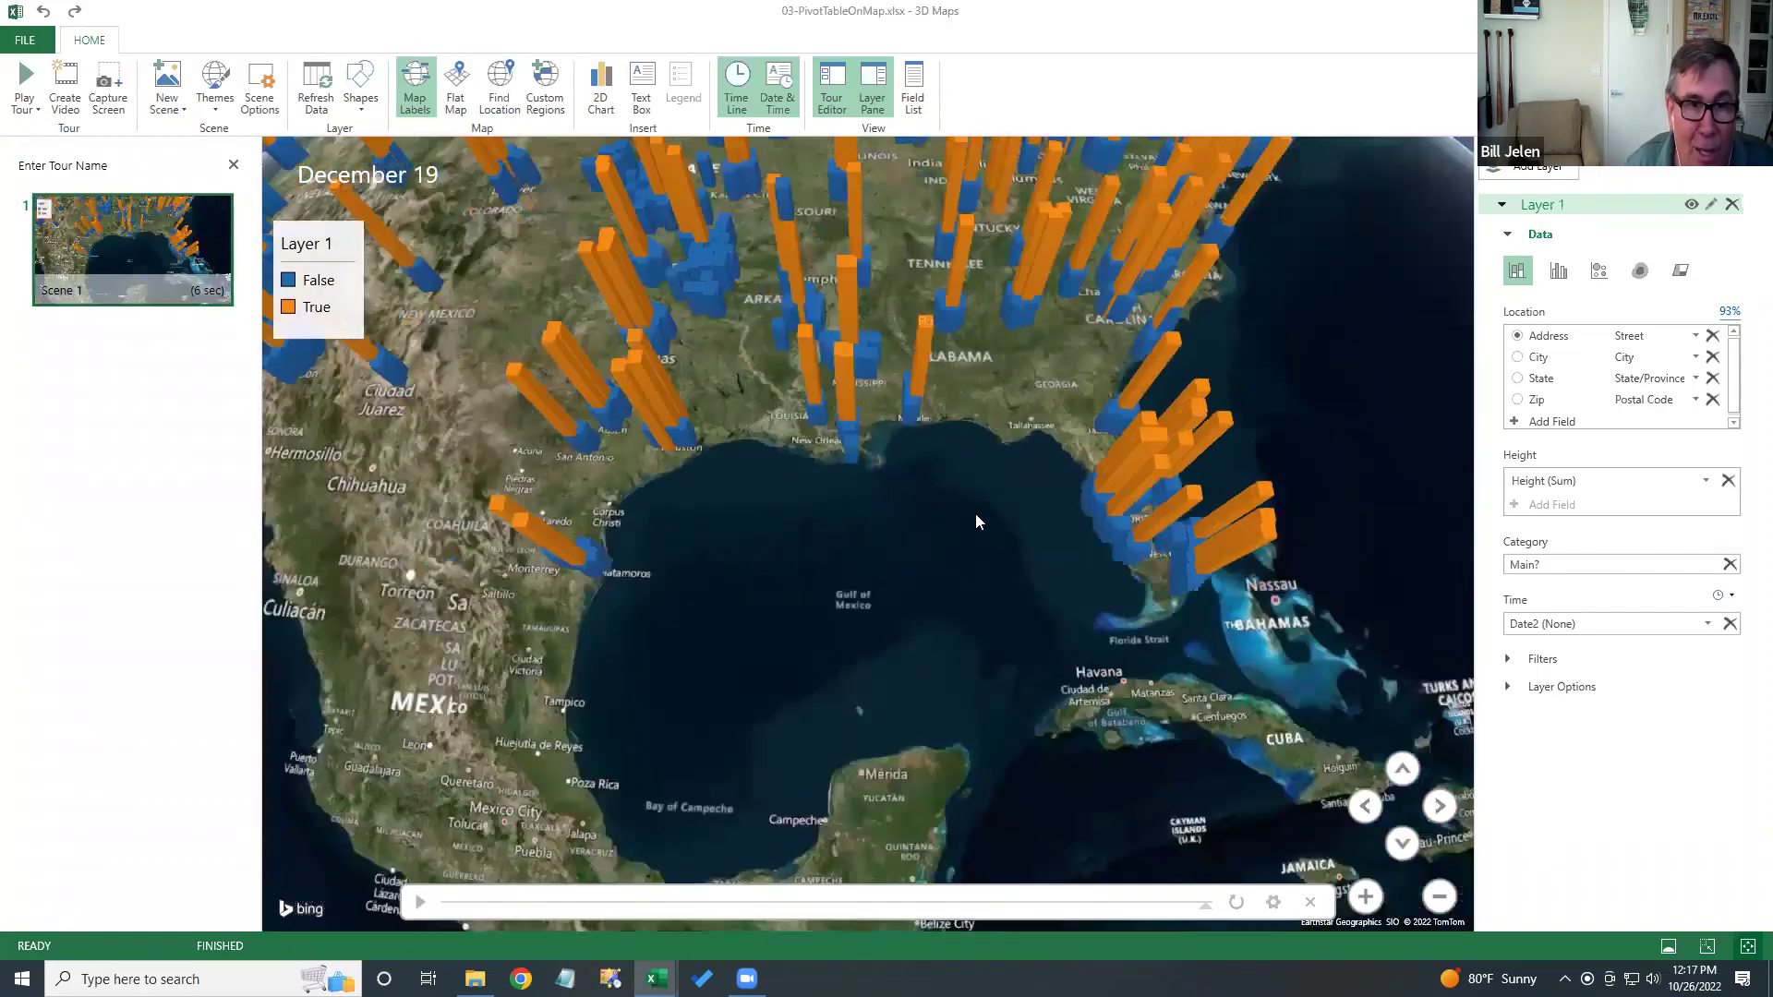
pyautogui.scroll(-5, 975, 523)
pyautogui.moveTo(785, 454); pyautogui.dragTo(779, 546)
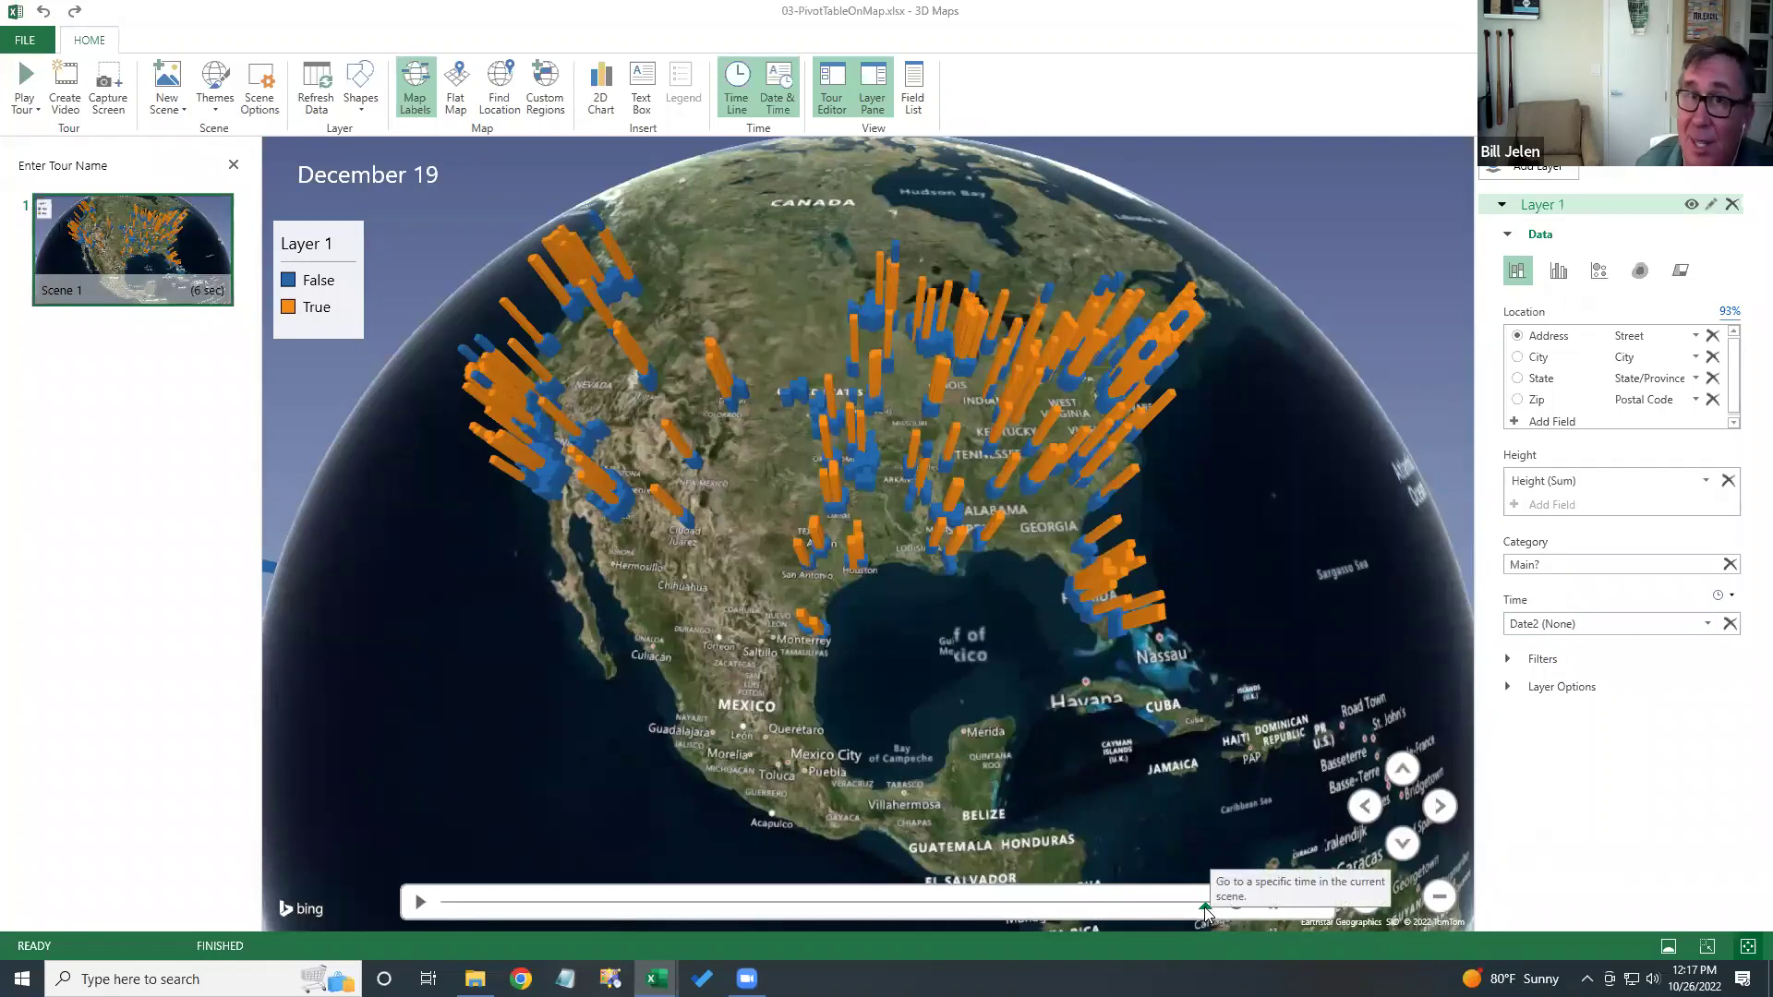
# - Set the map's timeline to September 26 and check the details of the columns in Ohio
pyautogui.moveTo(1204, 907); pyautogui.dragTo(442, 894)
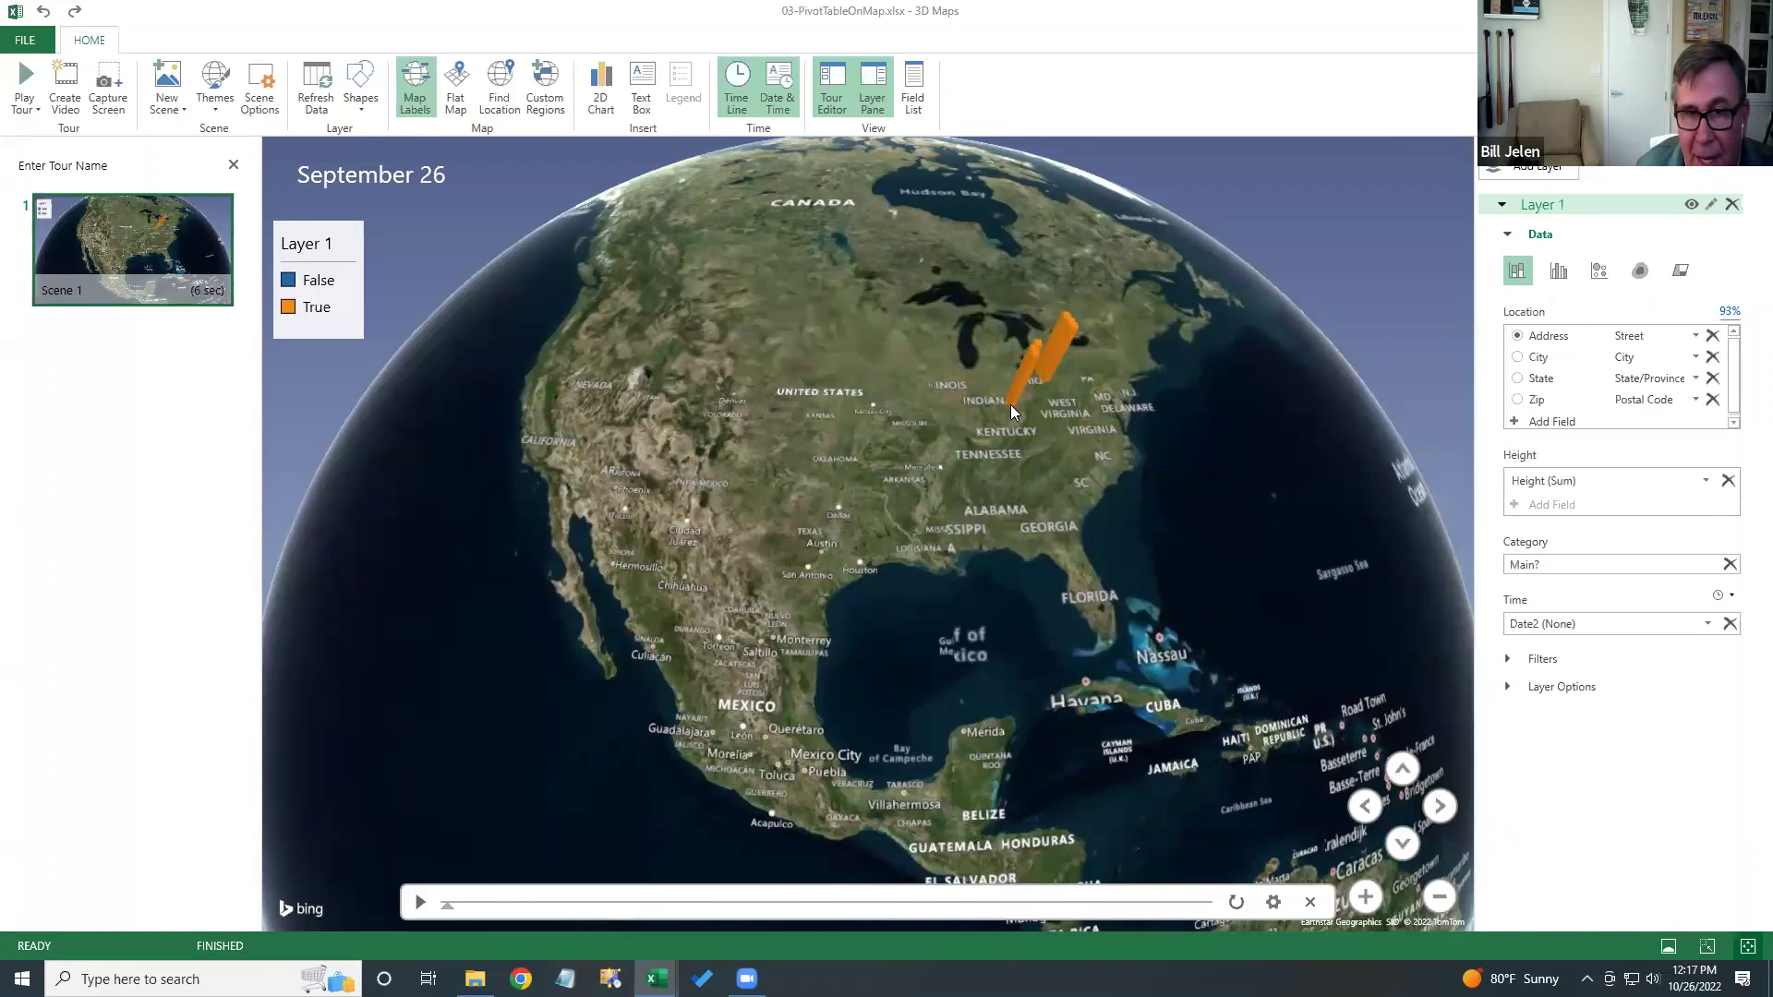
pyautogui.moveTo(1010, 397)
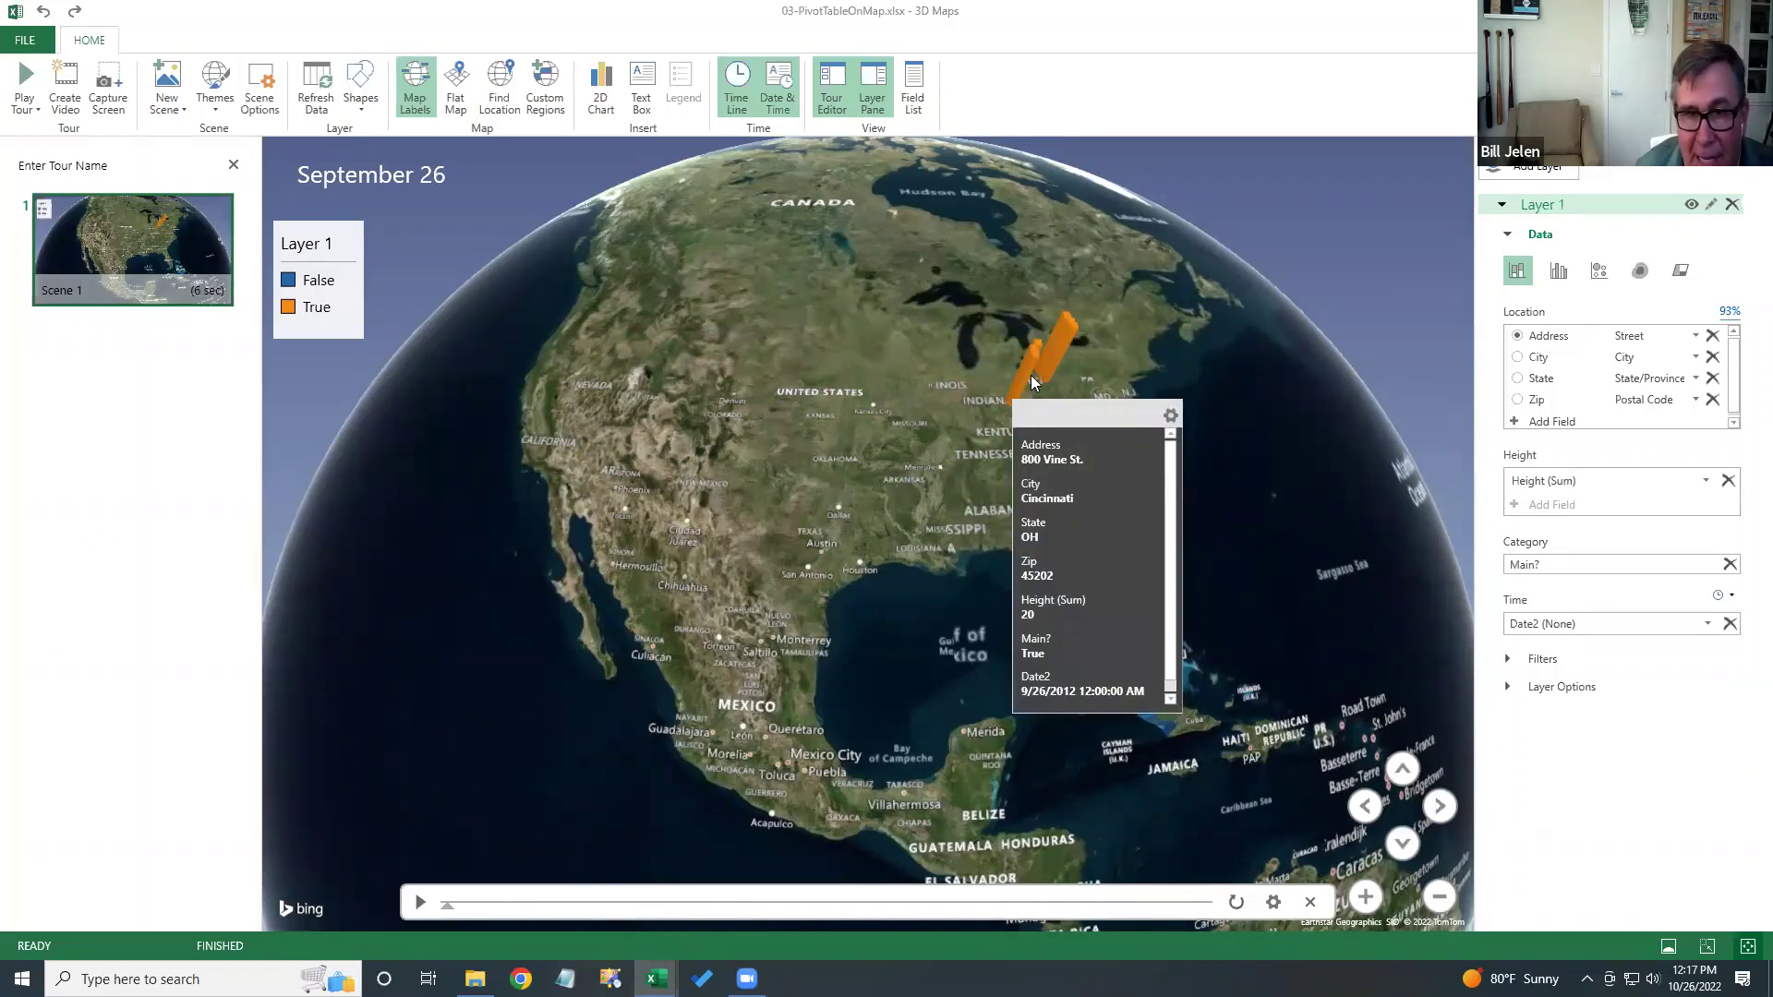
pyautogui.moveTo(1048, 362)
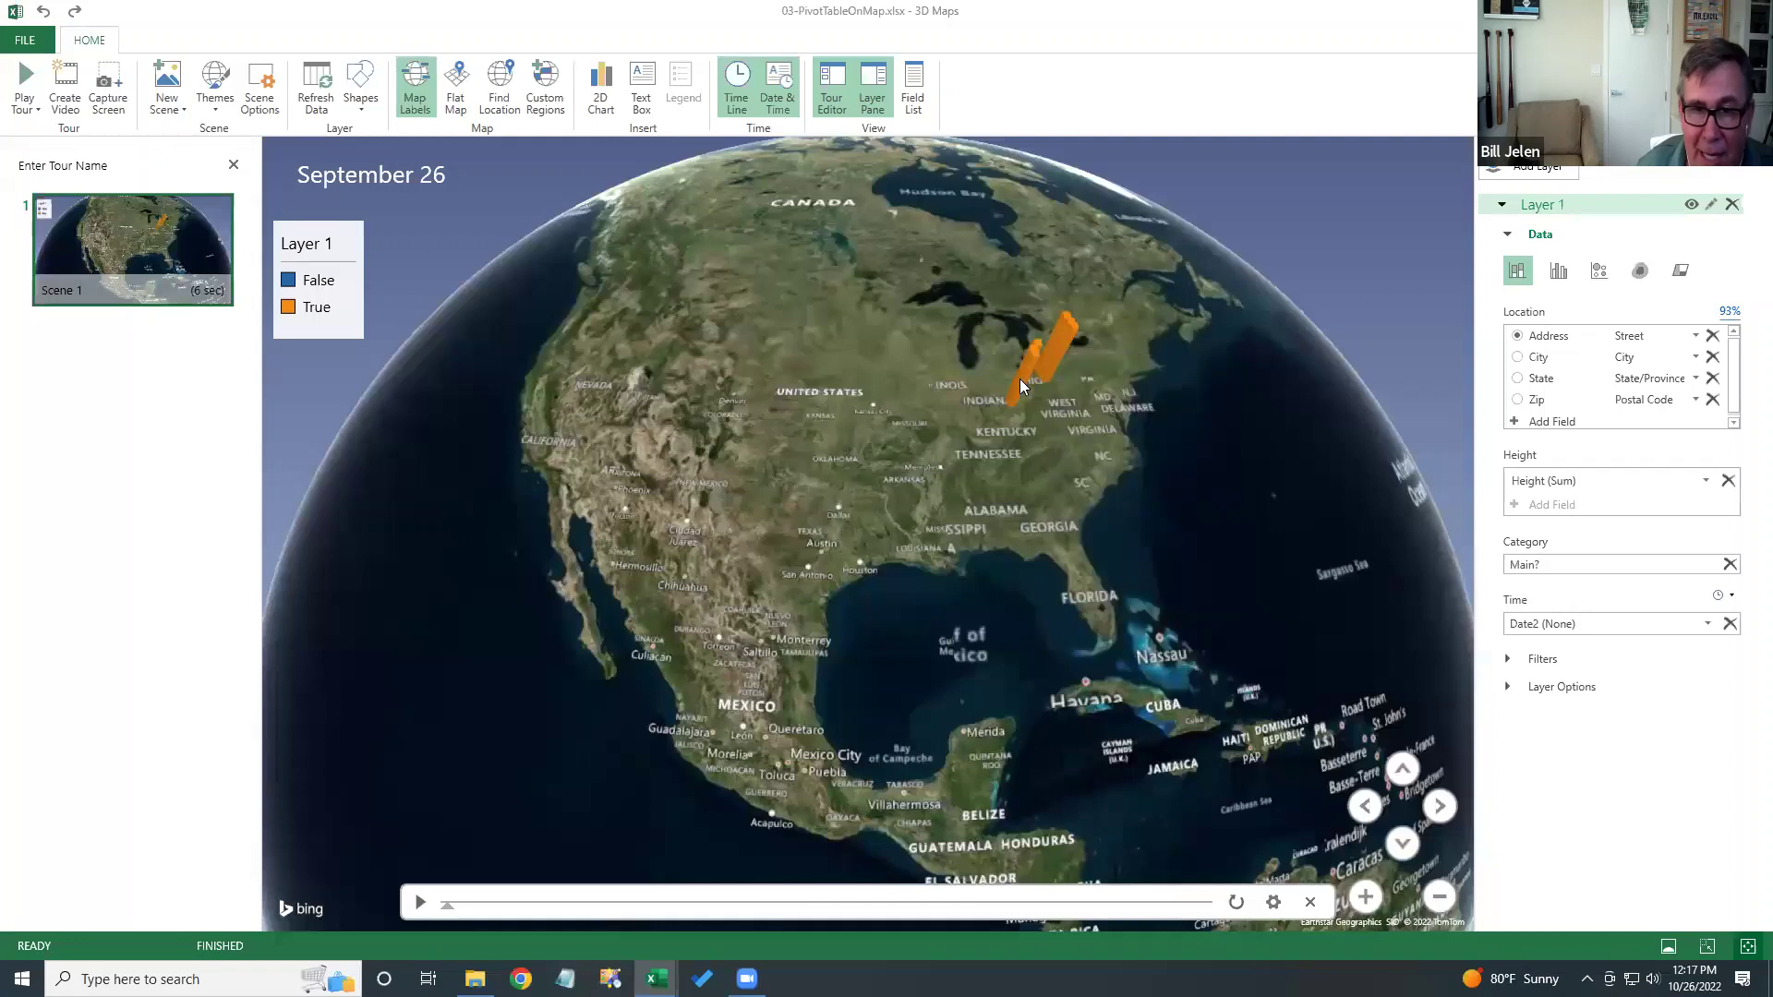
# - Play the library map's timeline from September 26, pause it on November 21, and move the time marker back to an earlier date
pyautogui.click(419, 902)
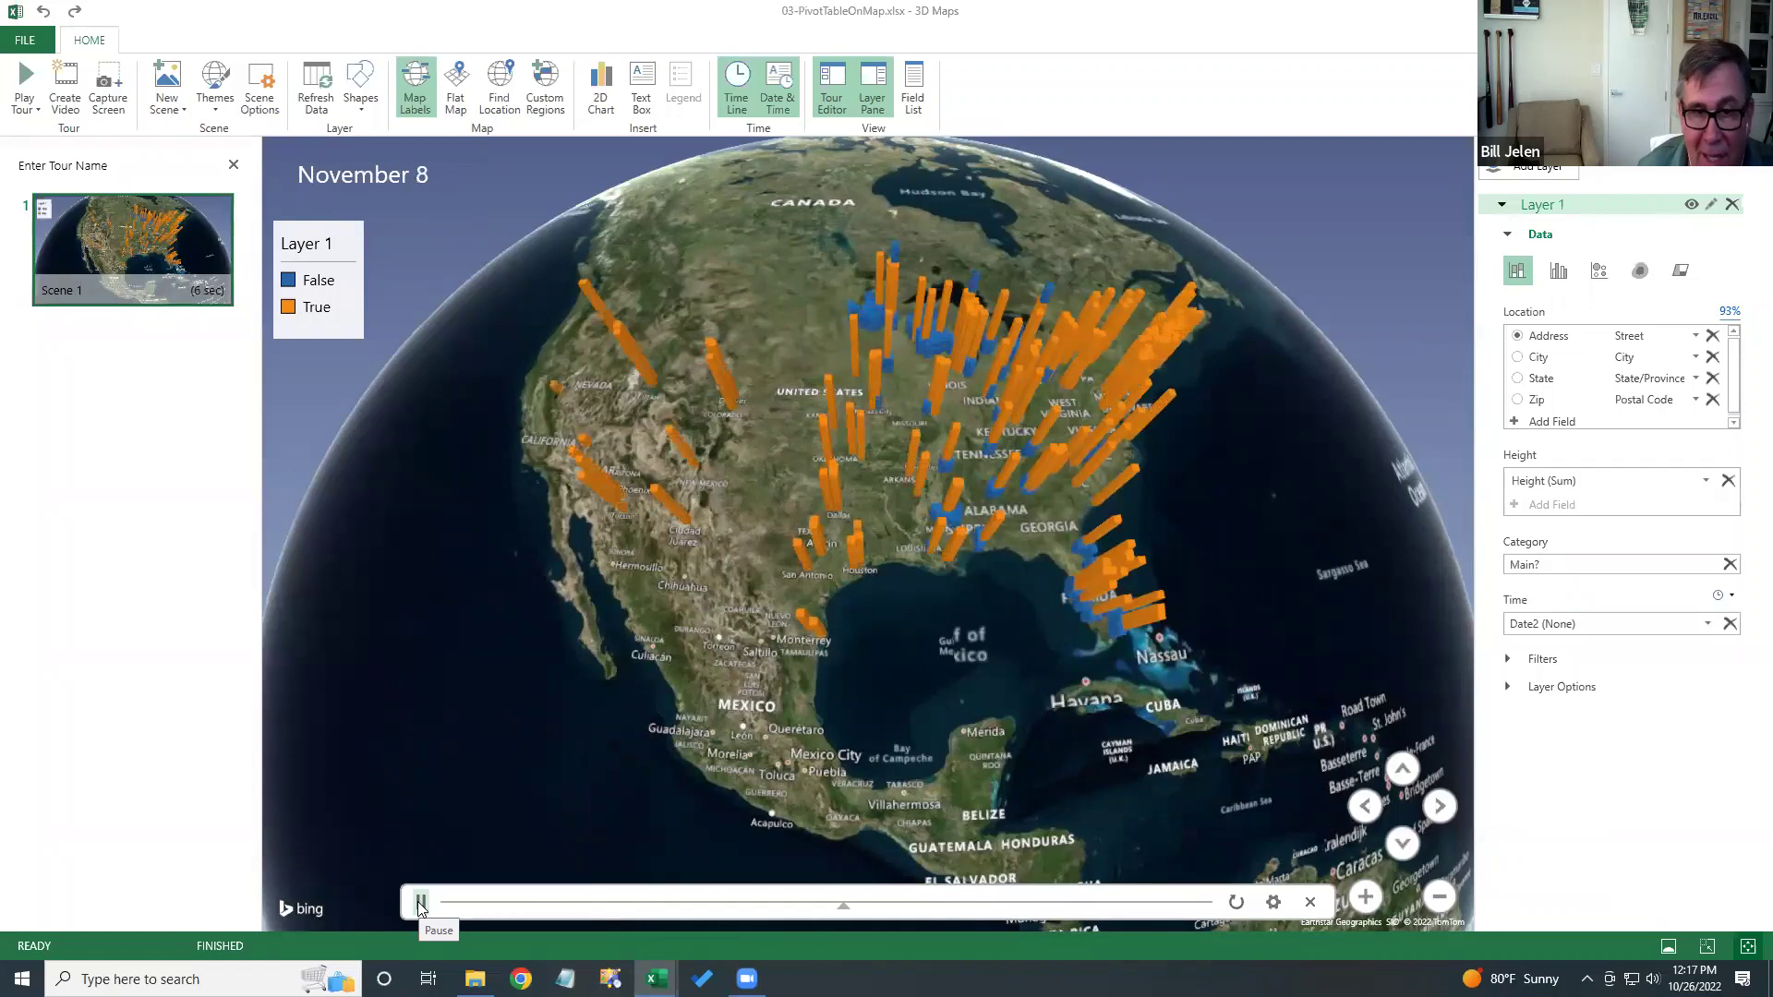
pyautogui.click(419, 901)
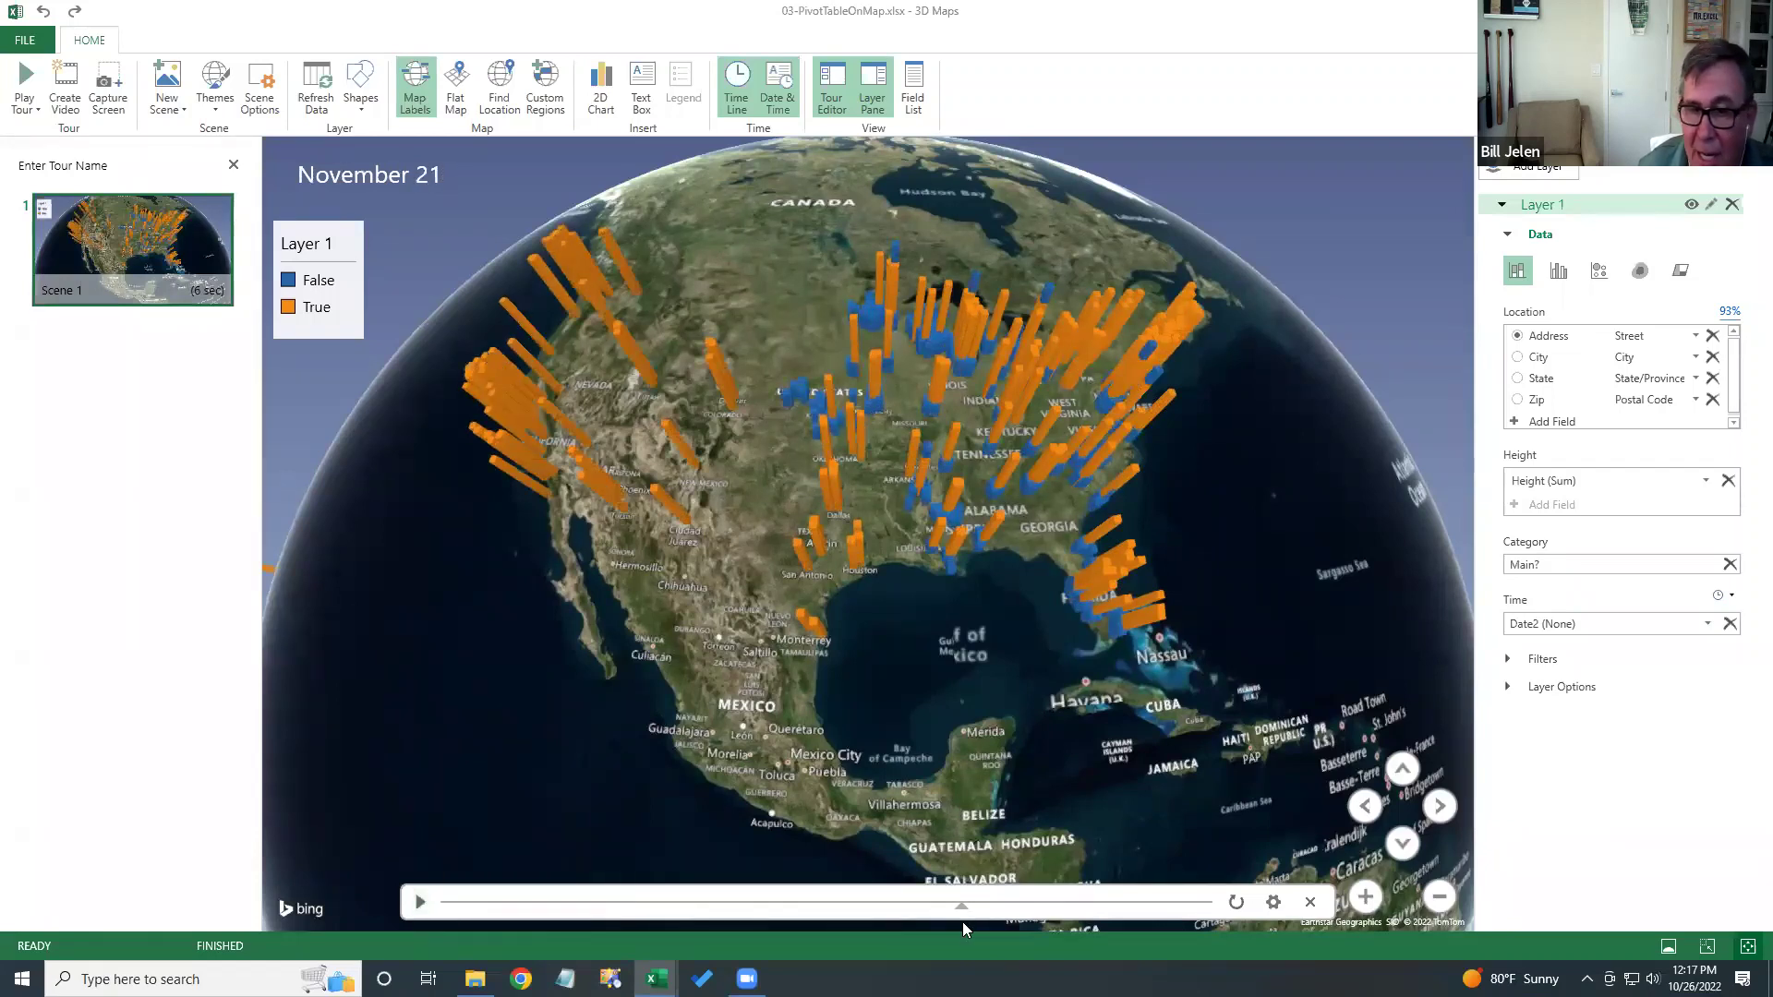
pyautogui.moveTo(961, 905); pyautogui.dragTo(708, 901)
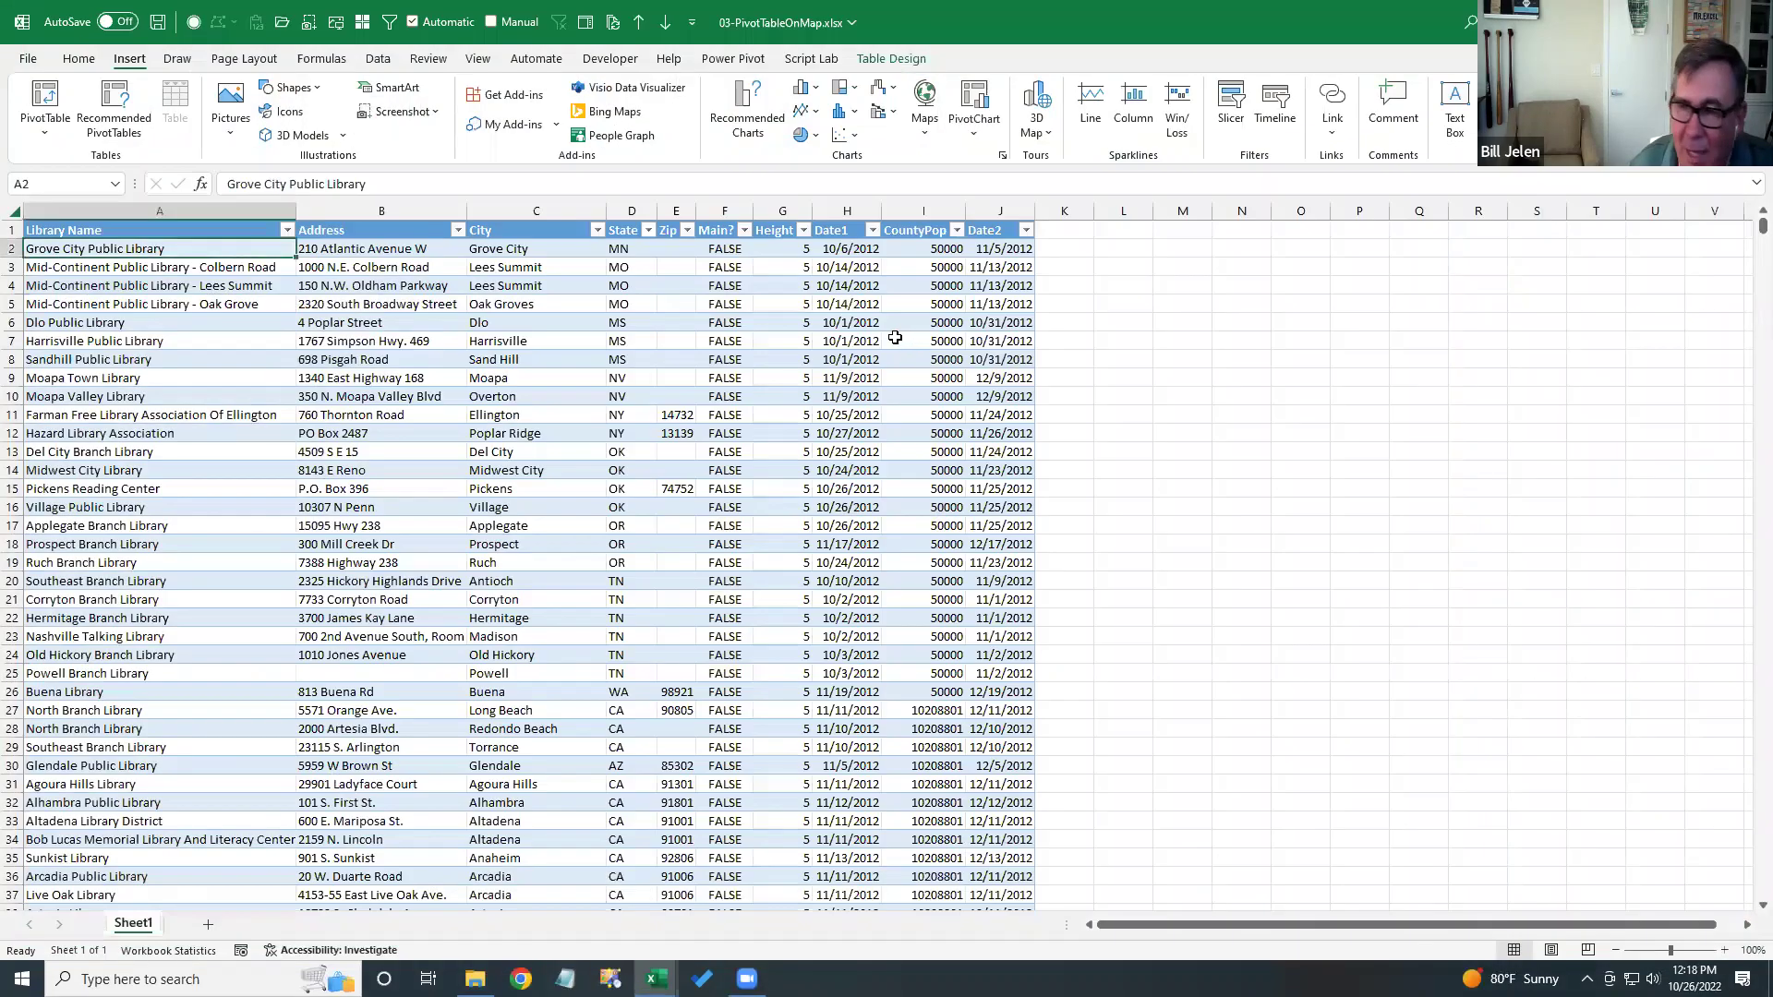
# - Close the 03-PivotTableOnMap.xlsx and 01-Excel_Dynamic_Charts_Based_On_Dynamic_Arrays_2515.xlsm workbooks without saving their changes
pyautogui.click(896, 336)
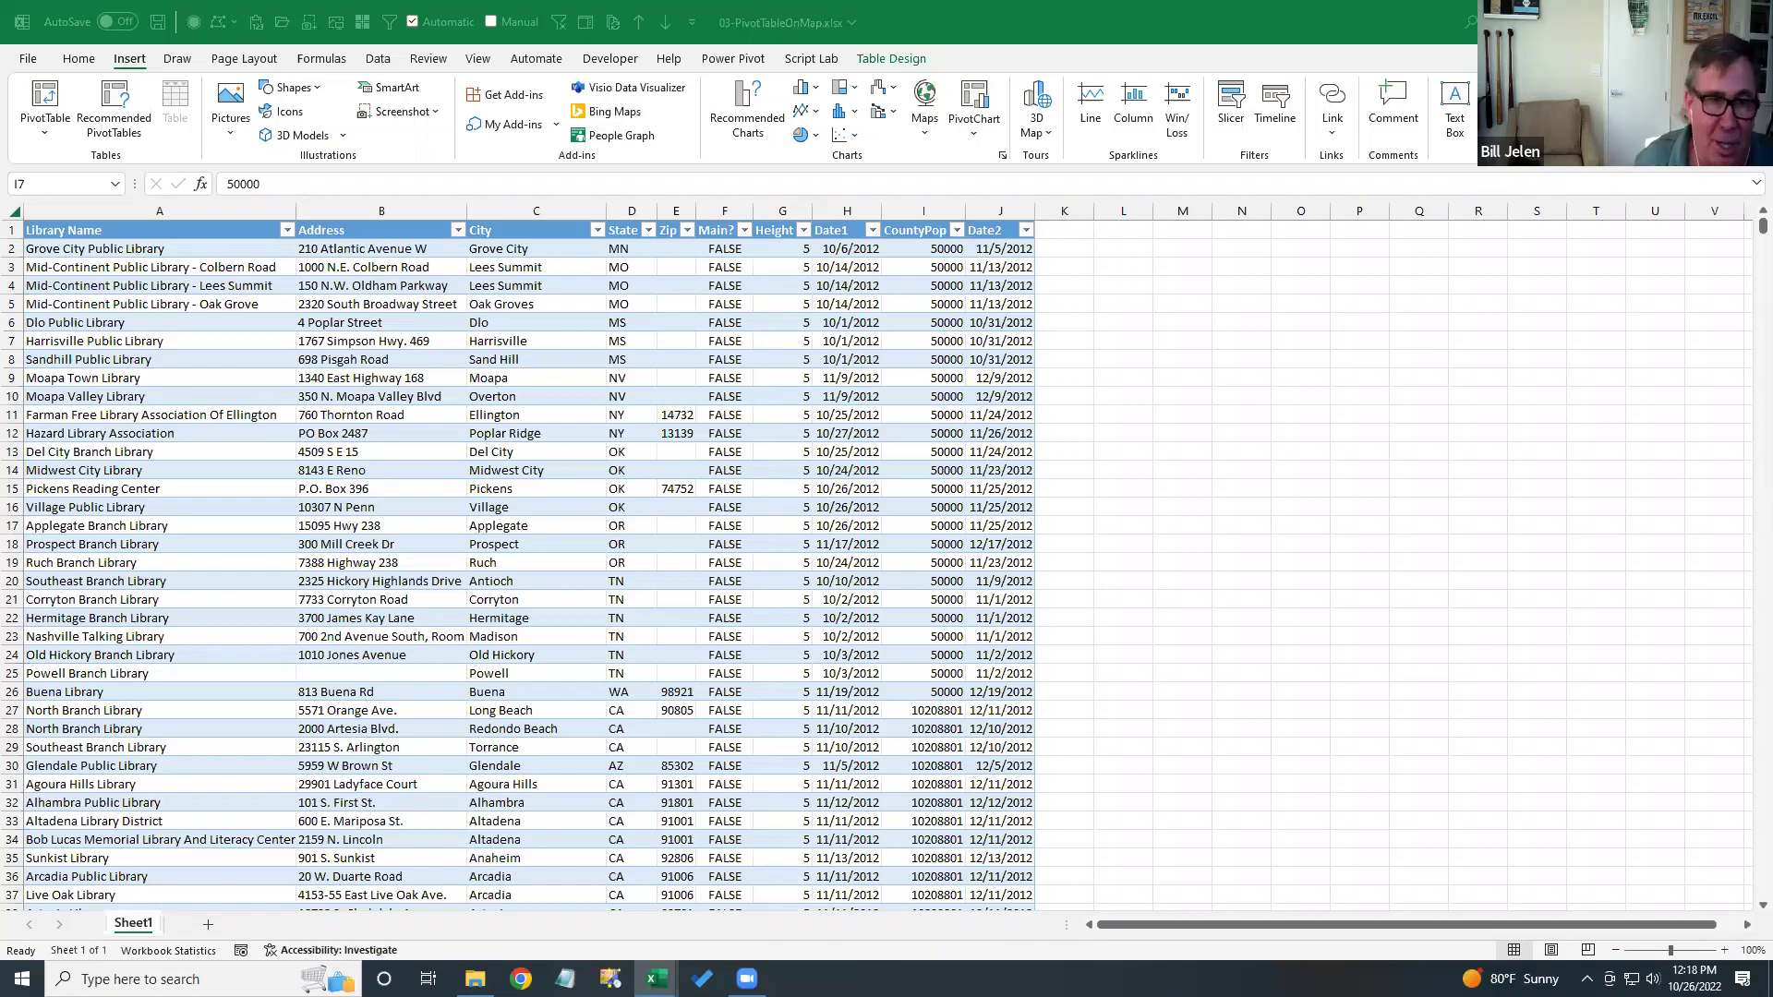
pyautogui.click(537, 299)
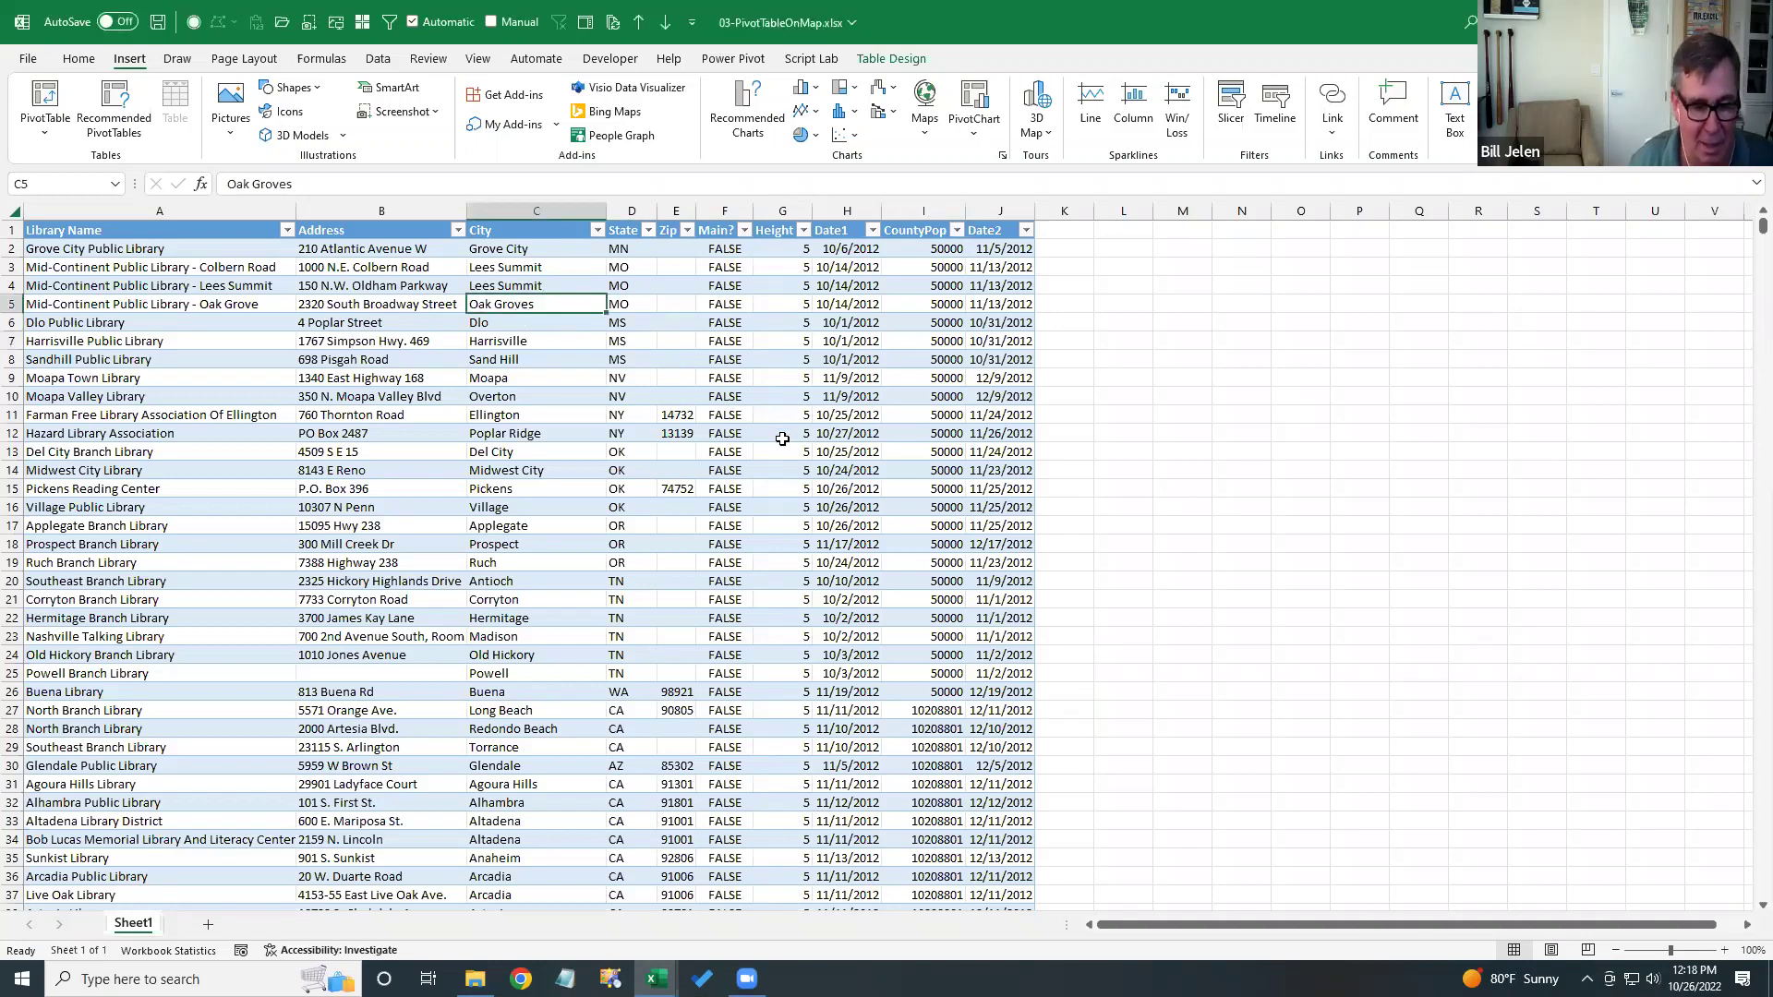
pyautogui.hotkey('ctrl', 'w')
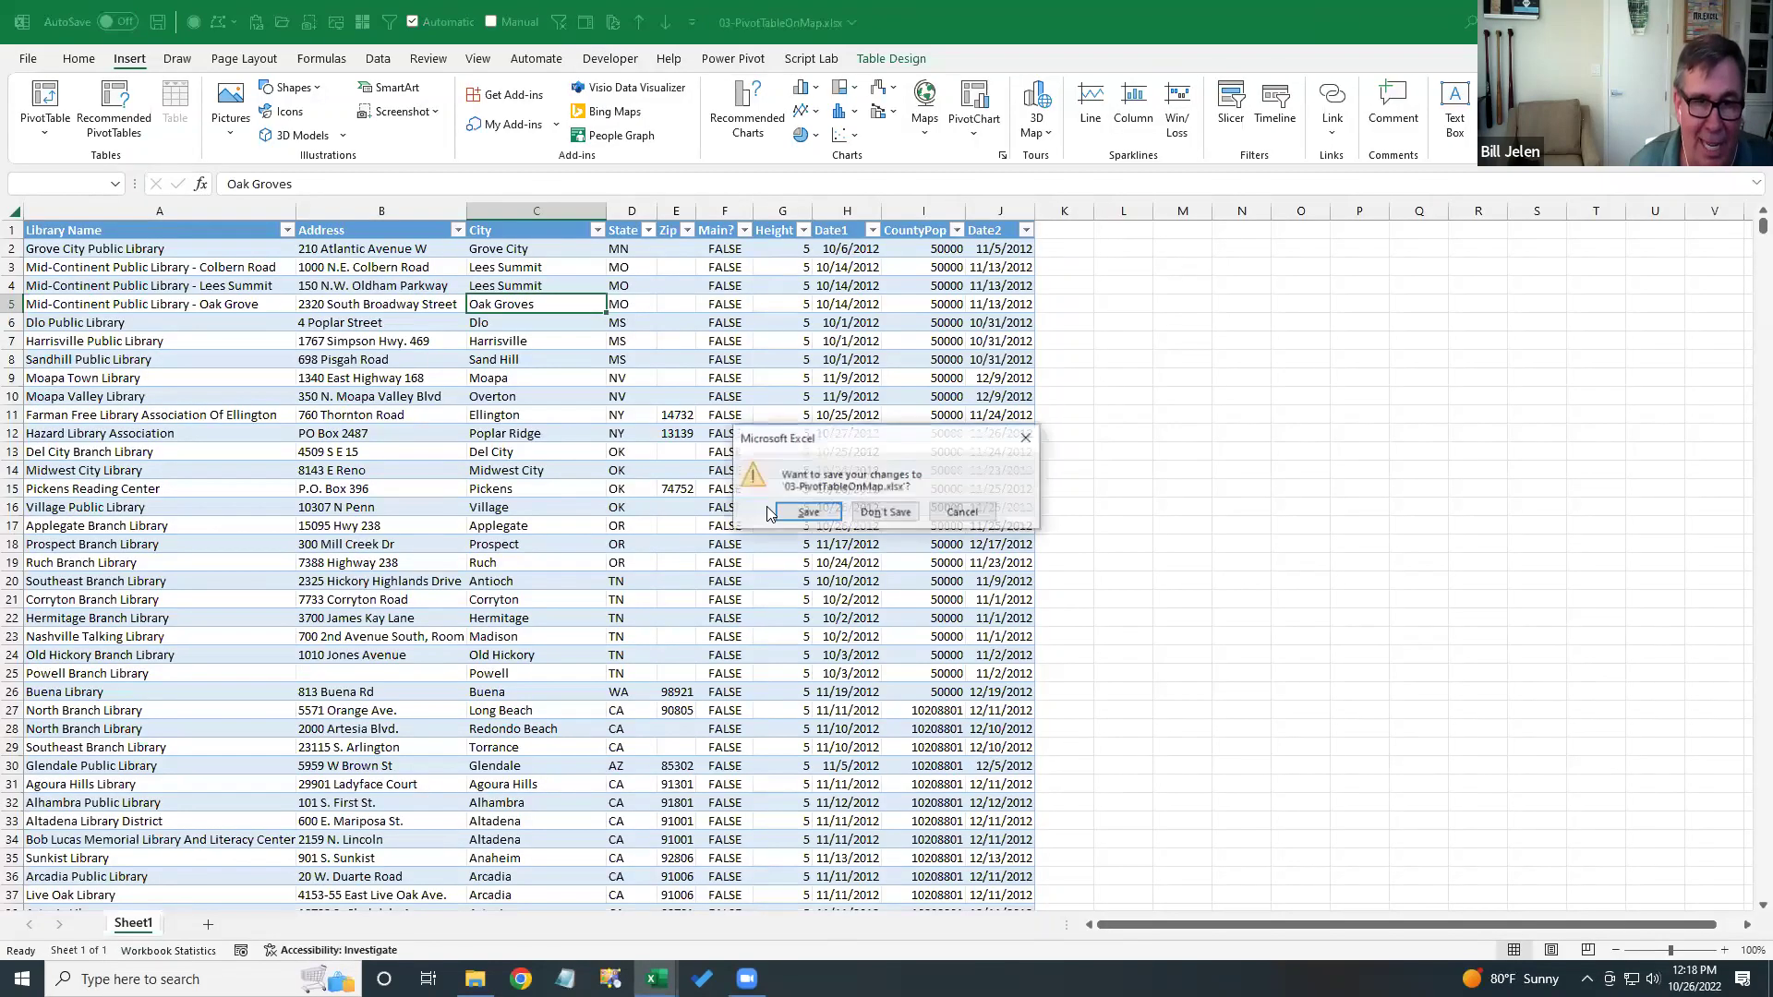
pyautogui.click(886, 512)
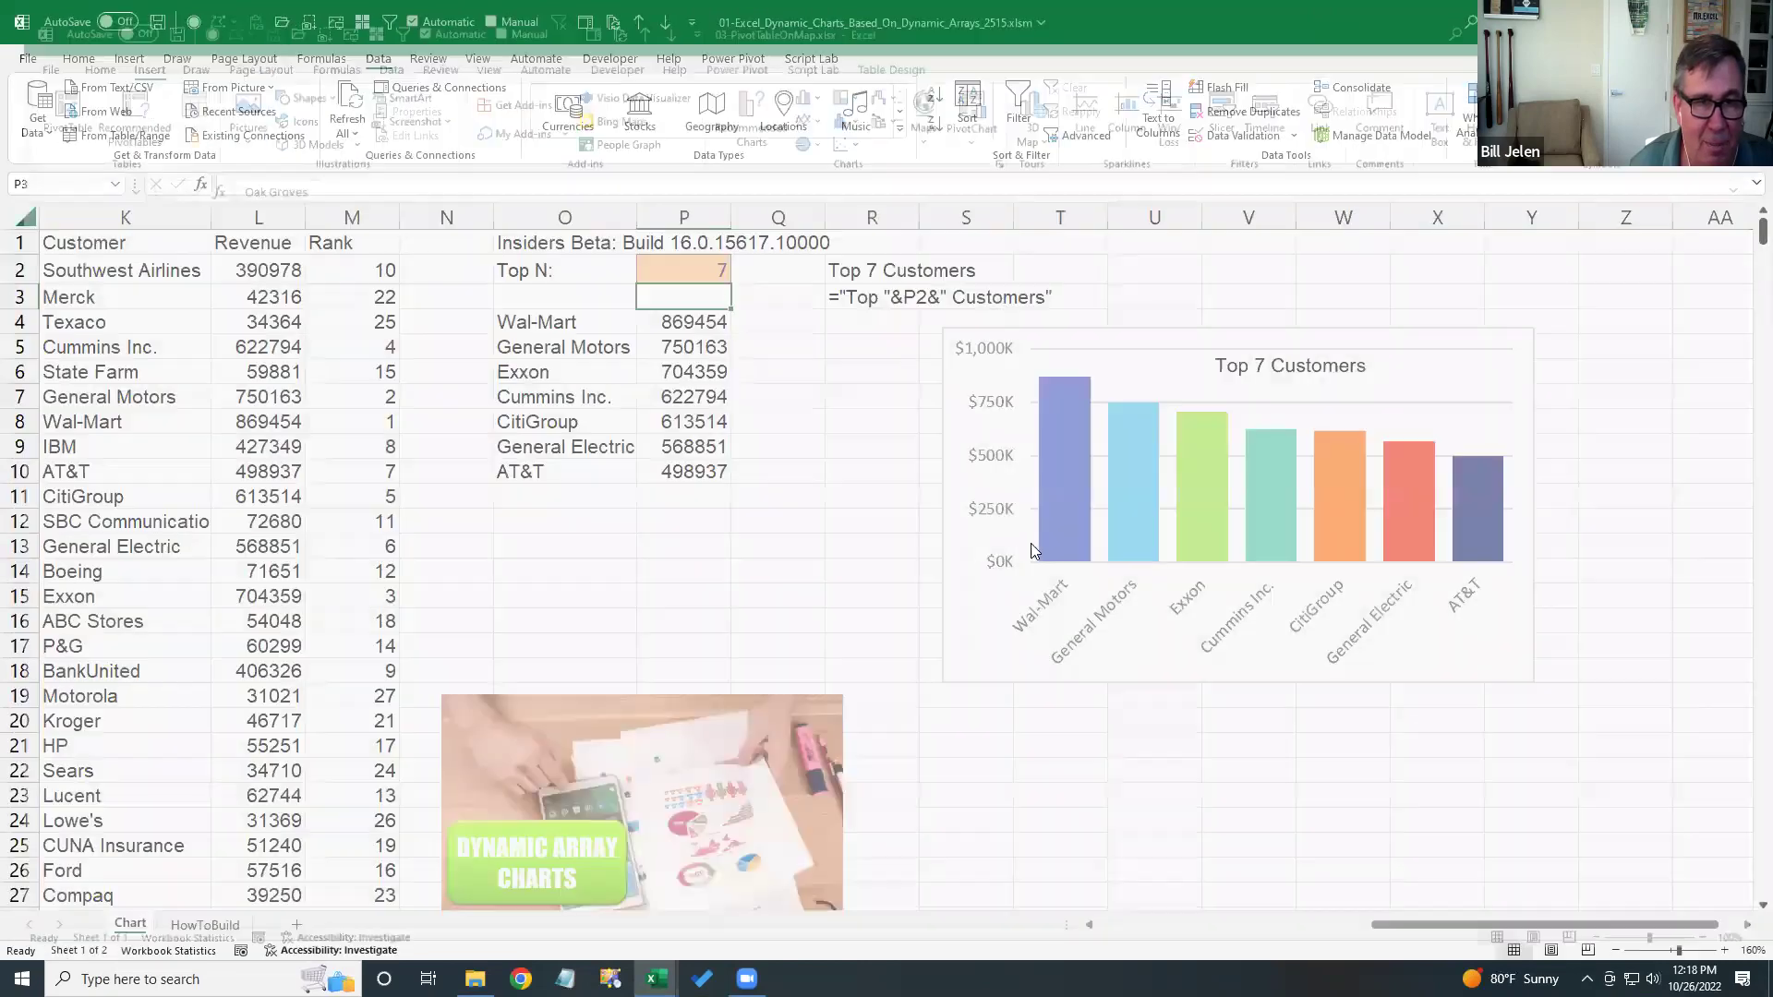
pyautogui.click(806, 395)
pyautogui.hotkey('ctrl', 'w')
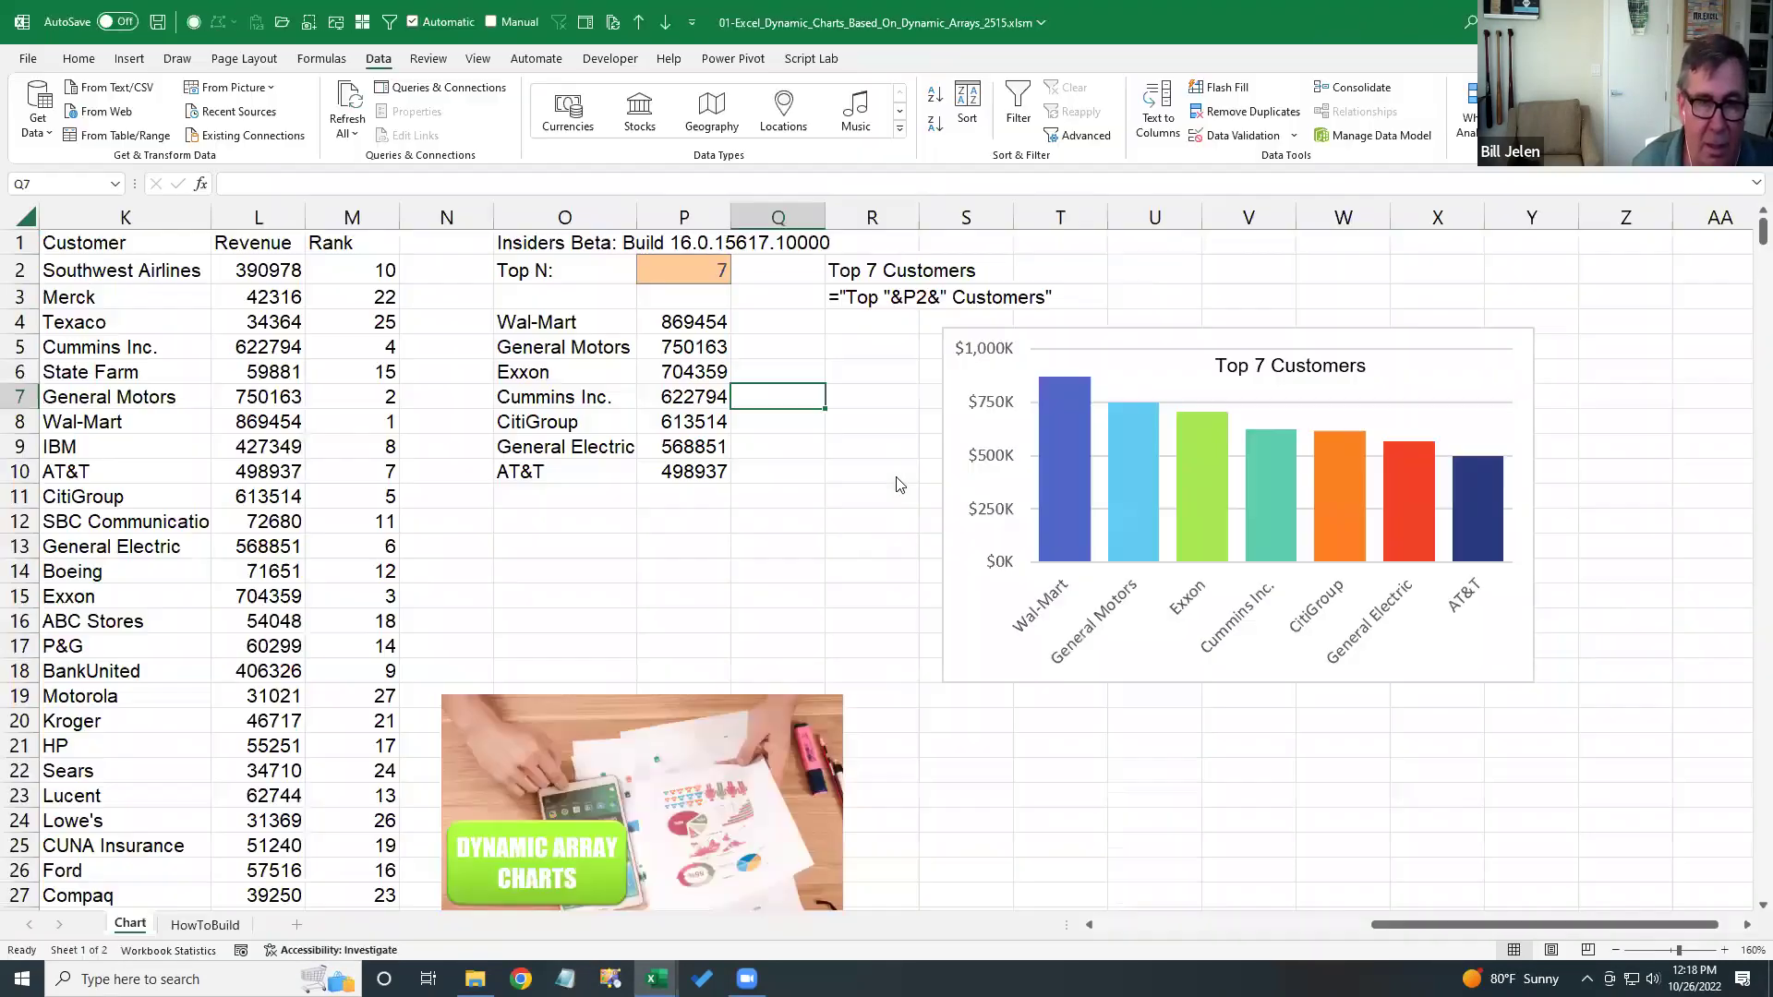
pyautogui.click(886, 528)
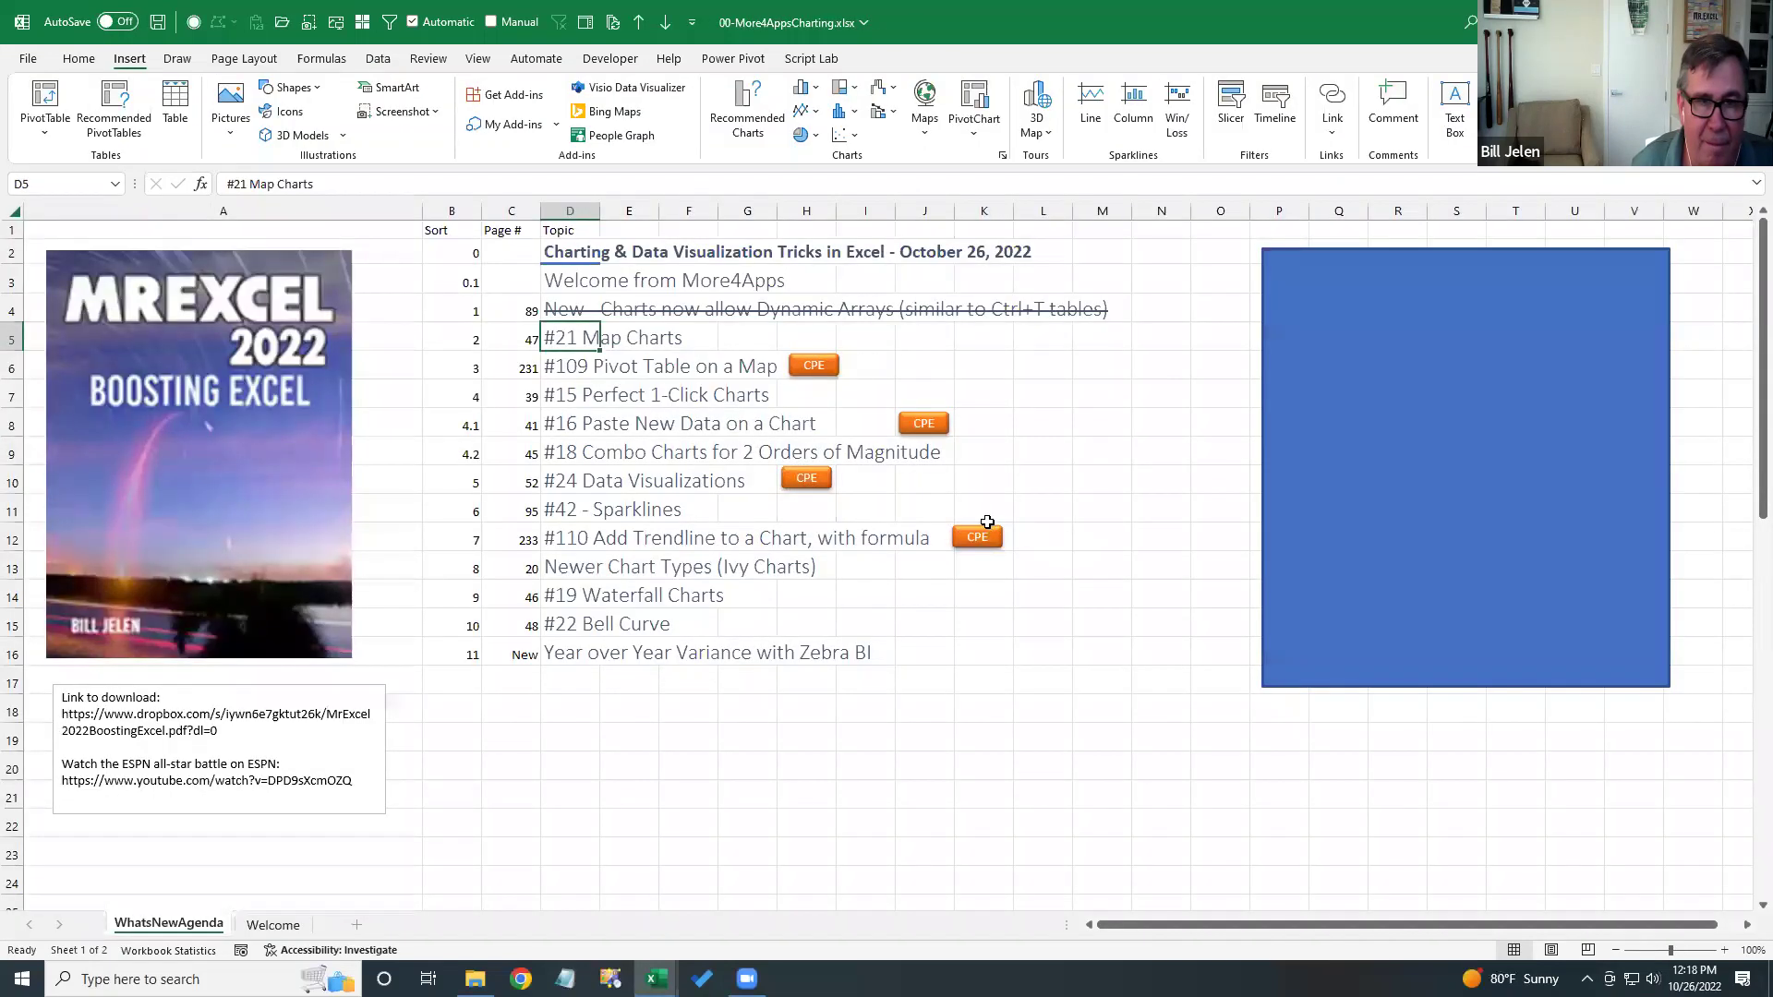
# - Strike through "#21 Map Charts" and "#109 Pivot Table on a Map" in the agenda and select "#15 Perfect 1-Click Charts"
pyautogui.hotkey('ctrl', '5')
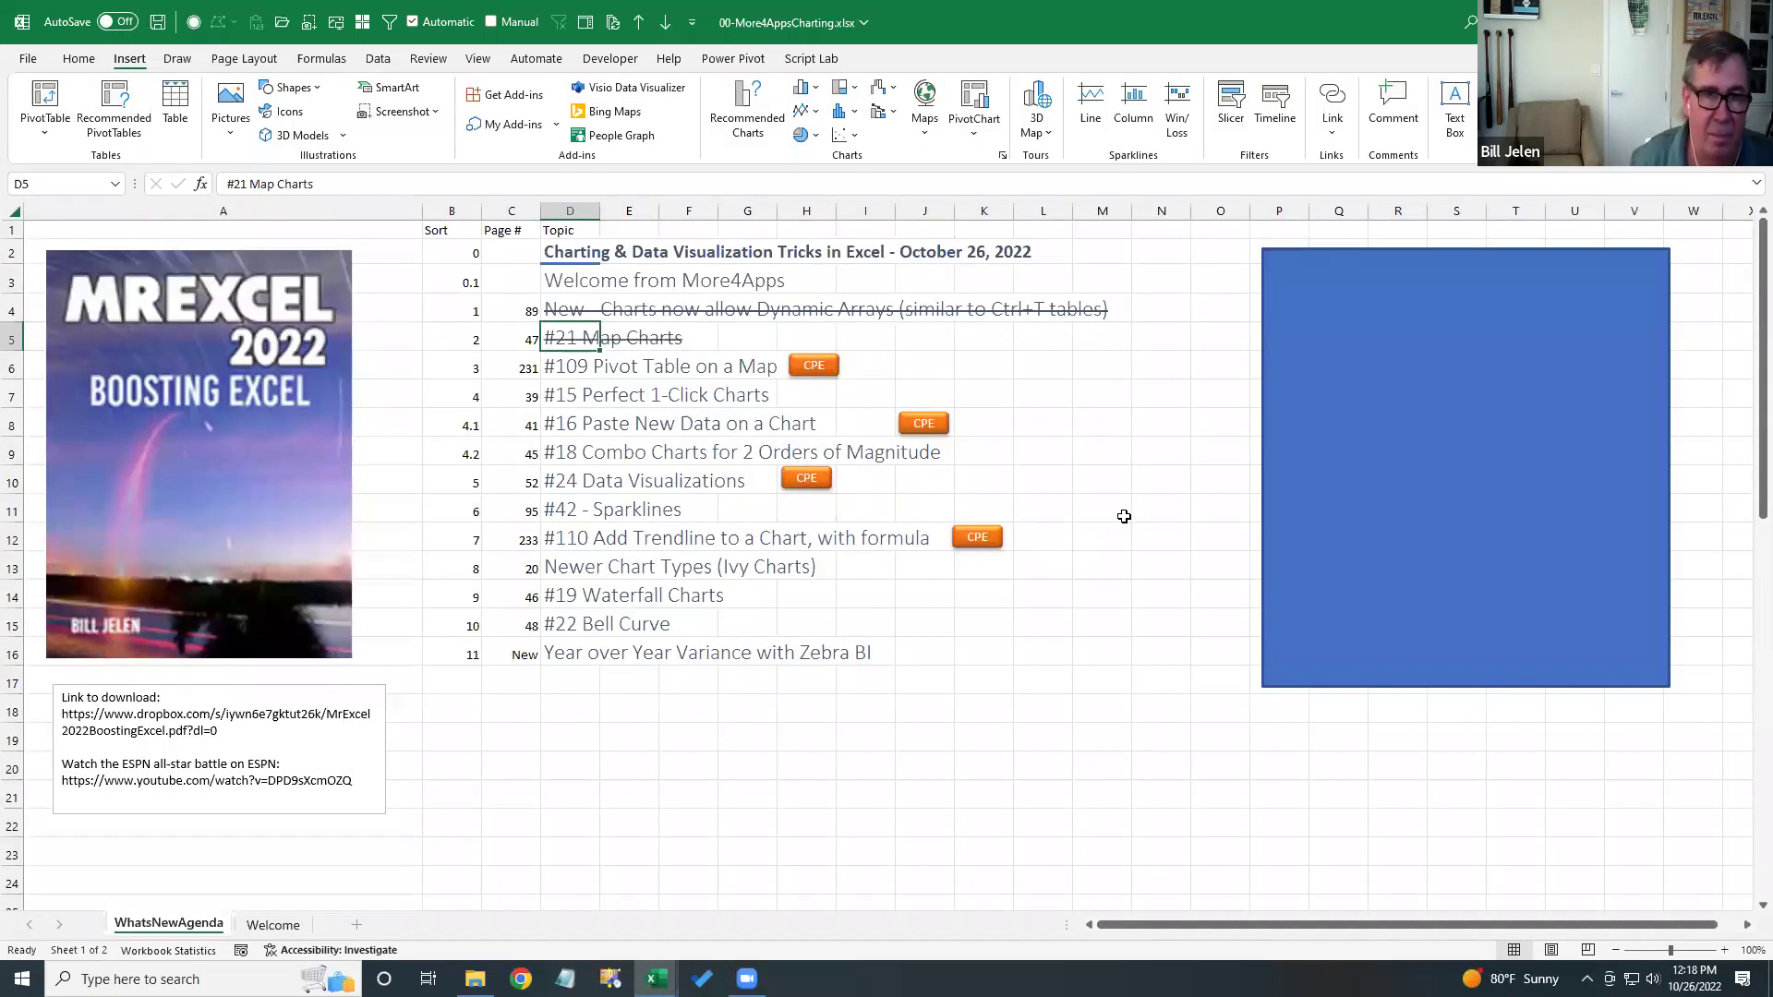
pyautogui.press('Down')
pyautogui.hotkey('ctrl', '5')
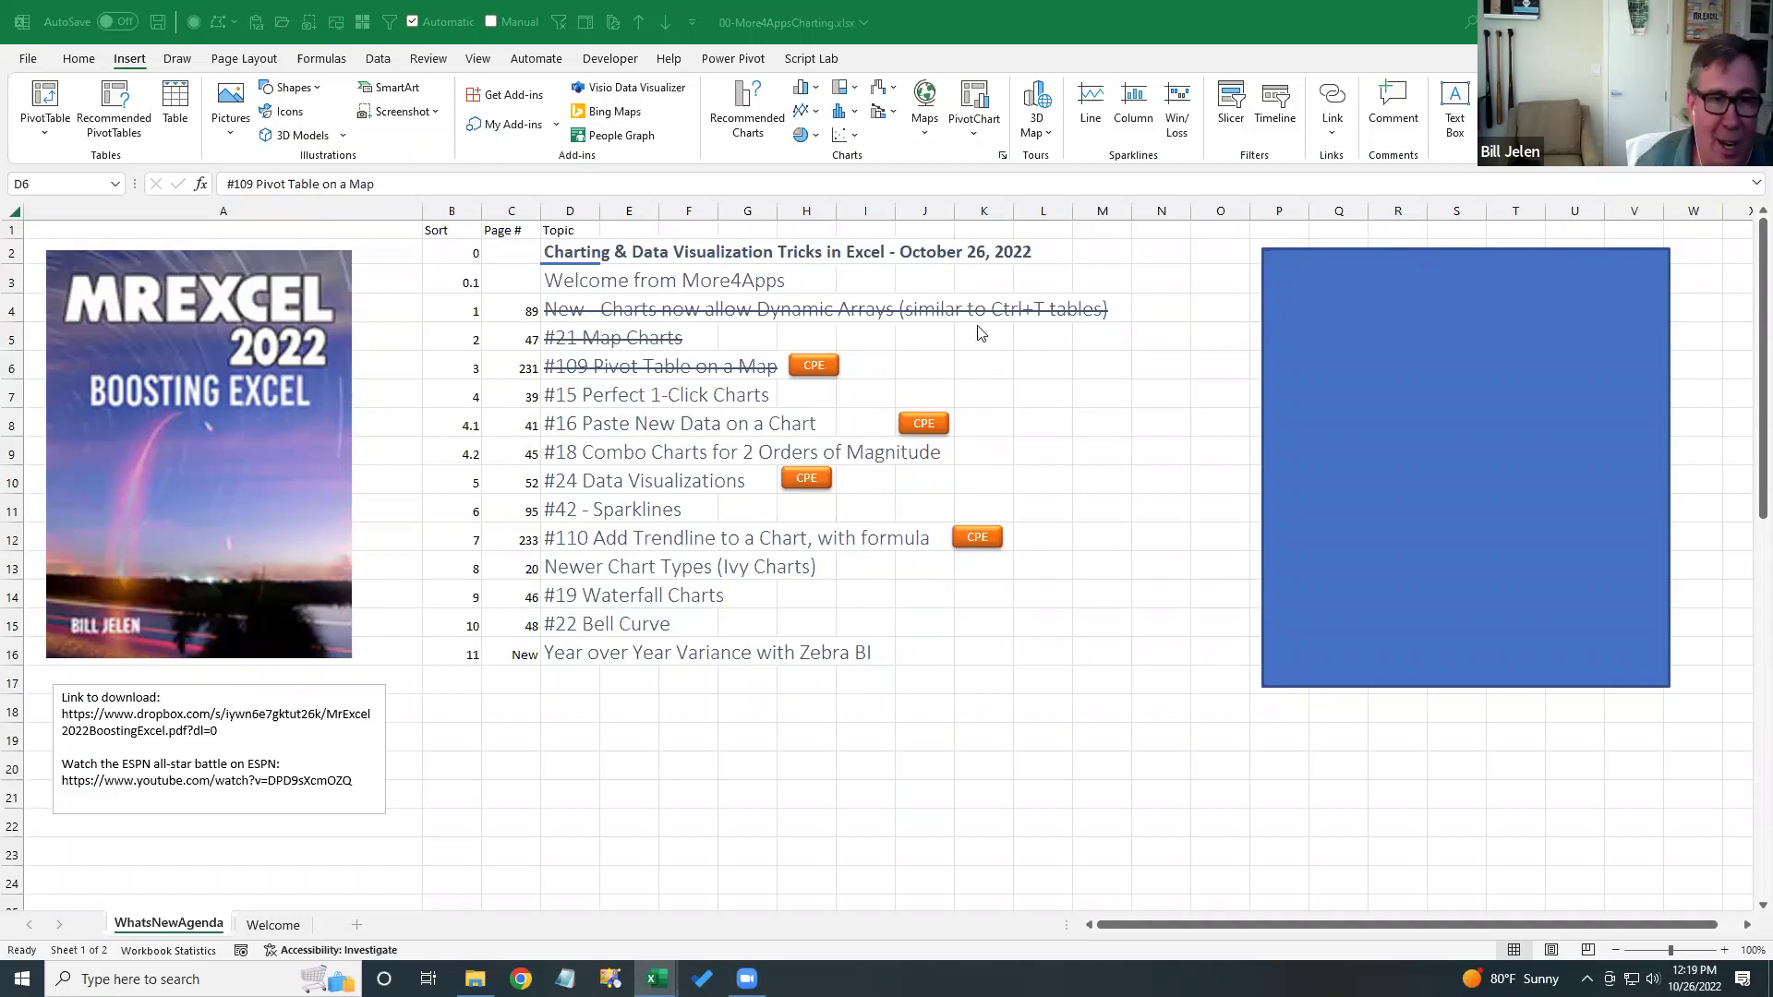
pyautogui.click(576, 395)
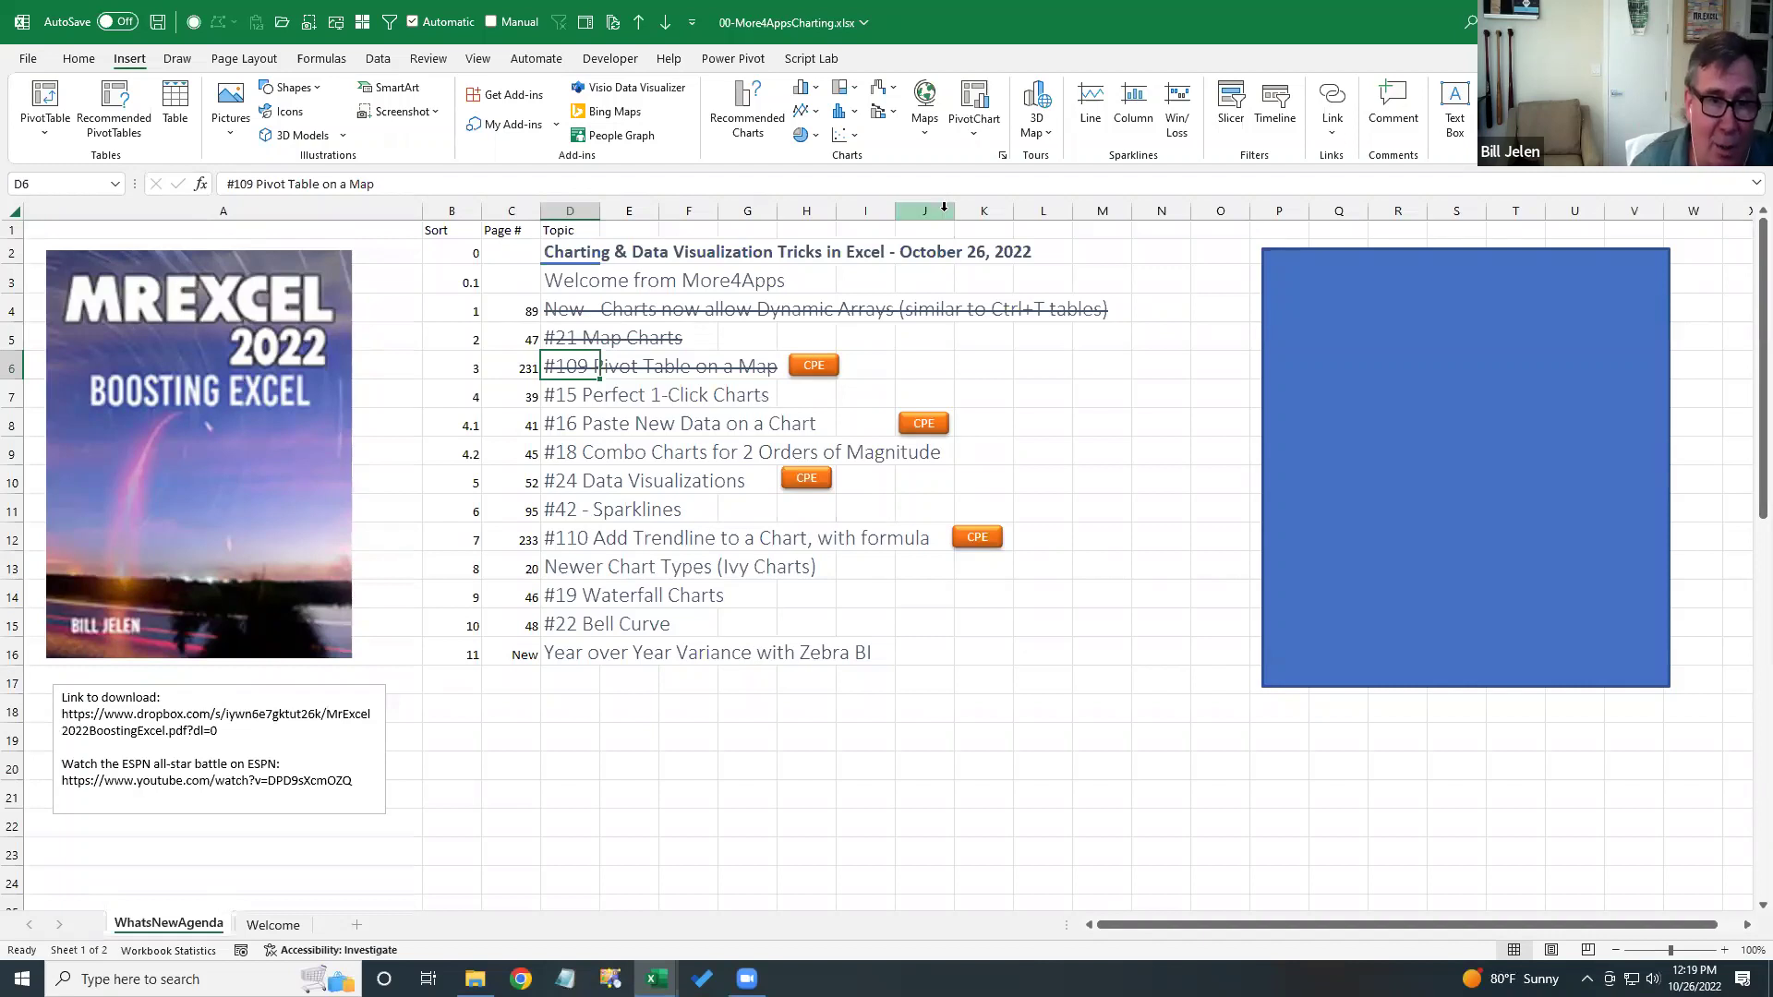
pyautogui.click(587, 397)
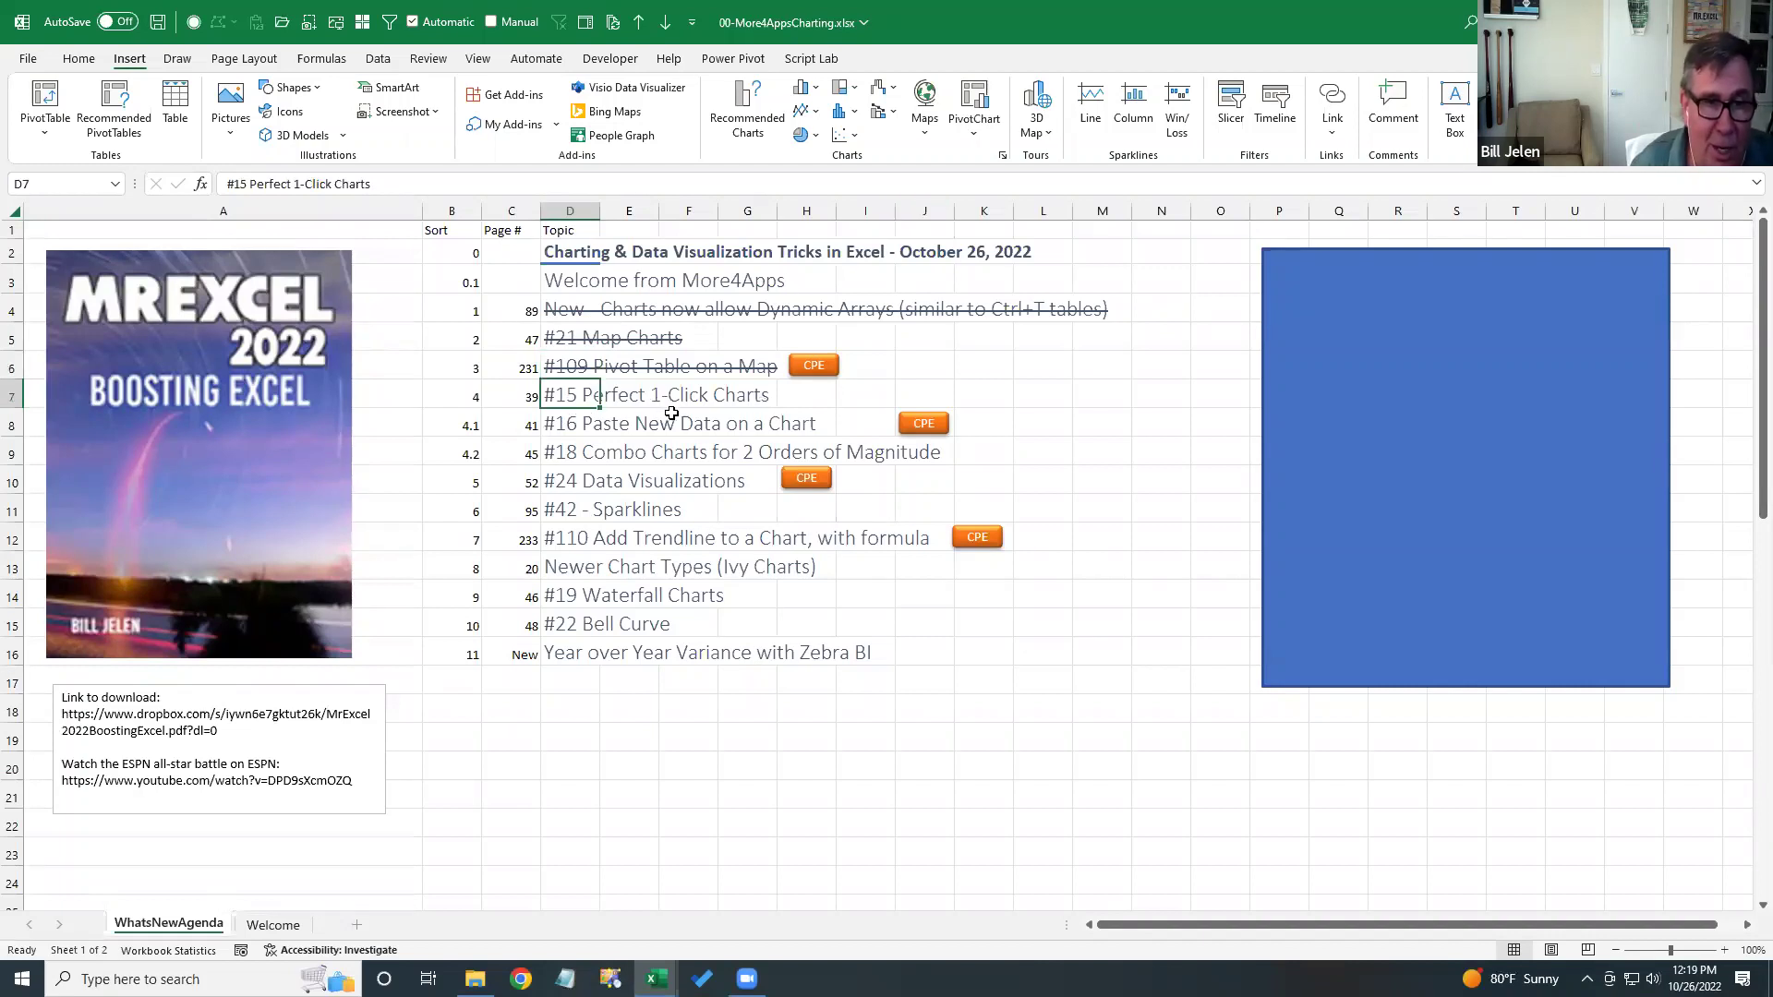
# - Switch to the 04-ChartingExamples.xlsm workbook and select the four regions with their units in B3:C6
pyautogui.hotkey('ctrl', 'Tab')
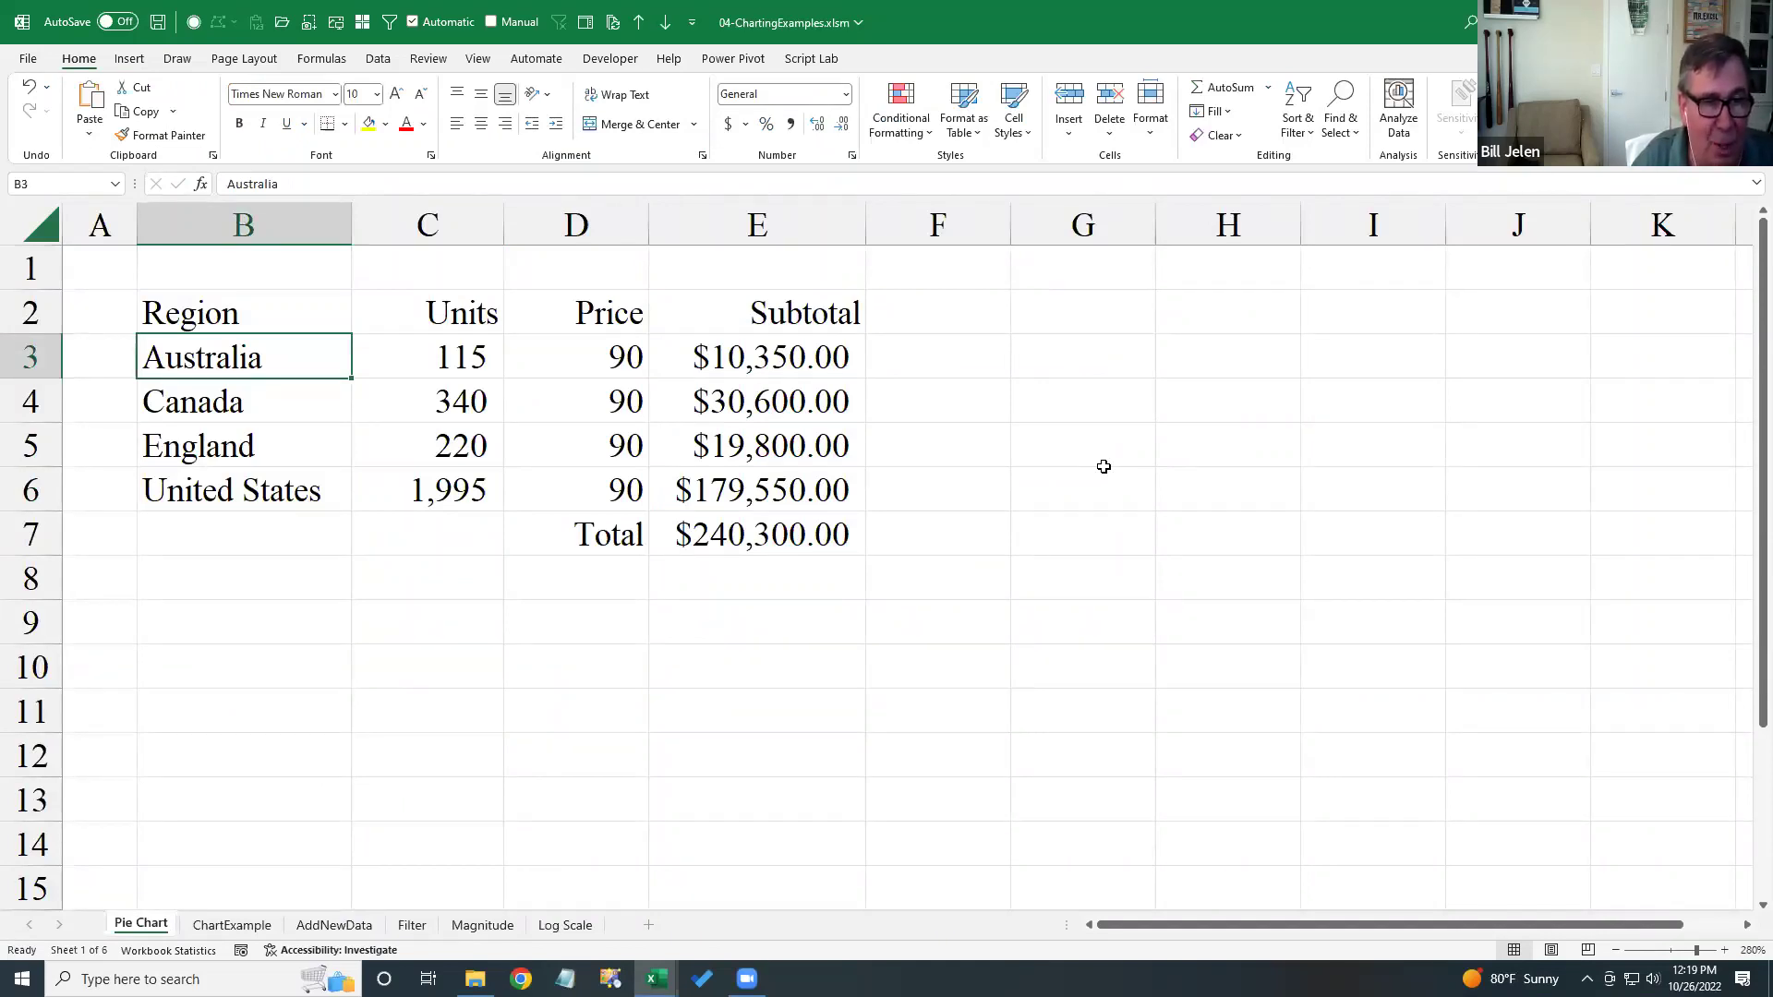
pyautogui.hotkey('ctrl', 'shift', 'Down')
pyautogui.hotkey('shift', 'Right')
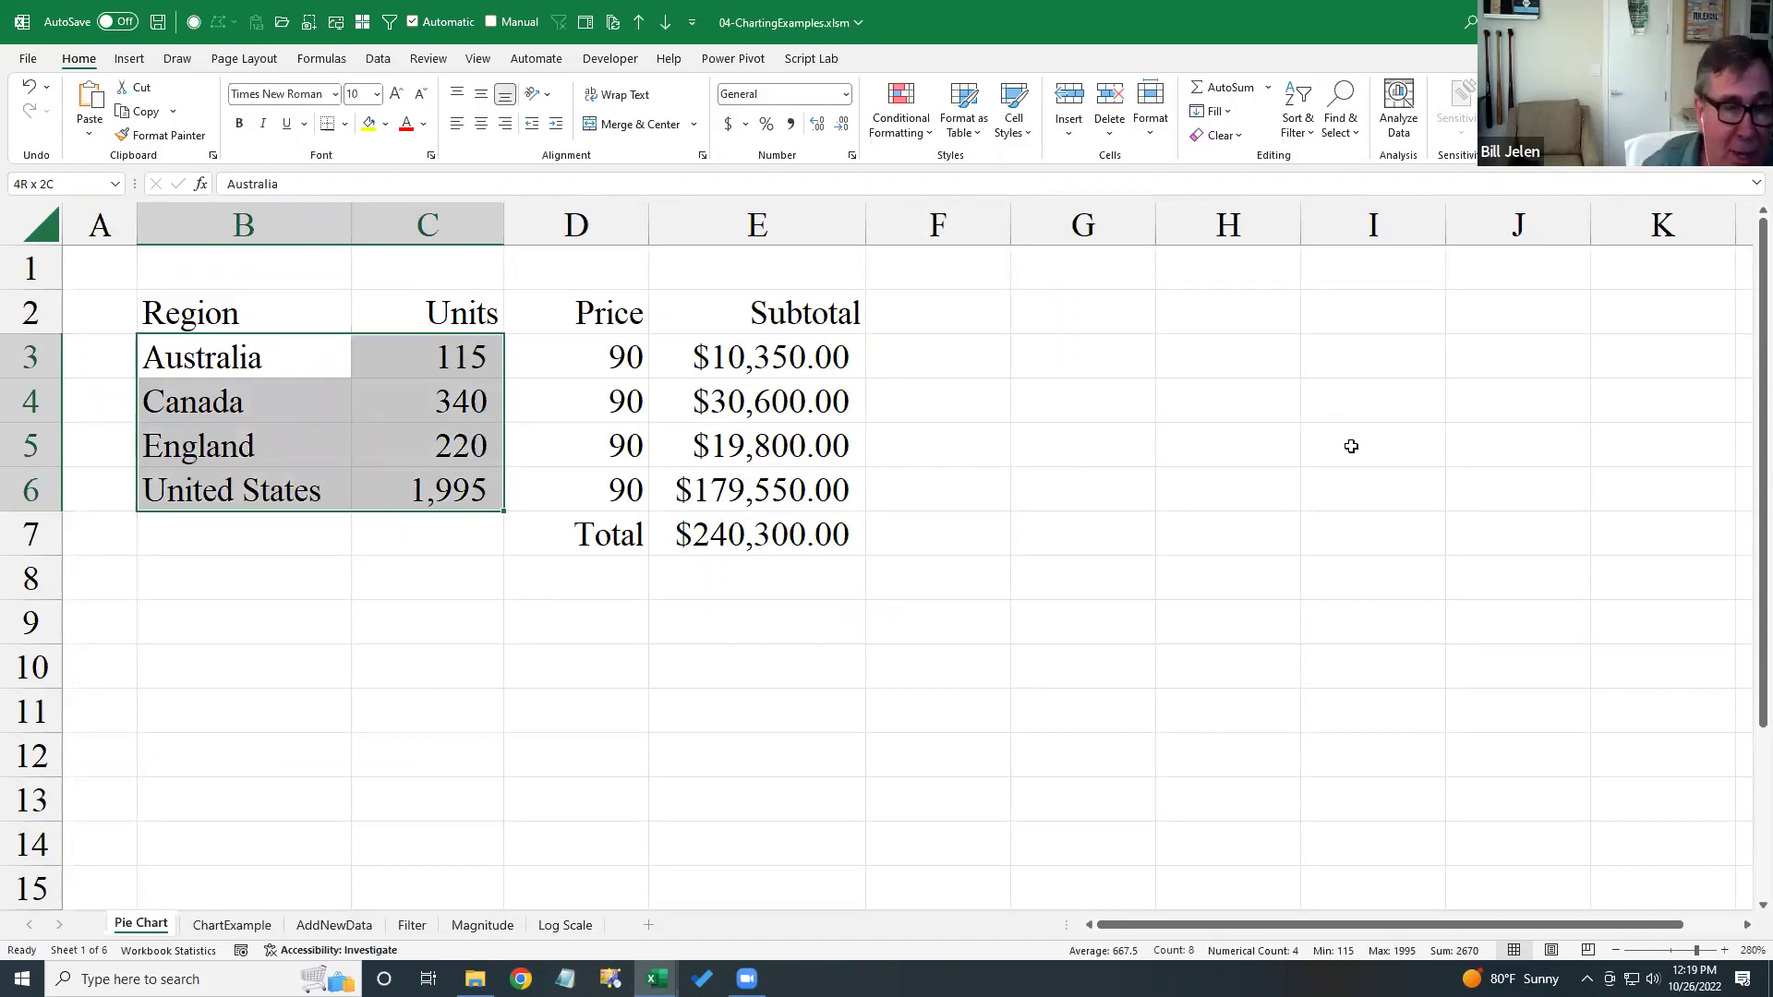
# - Preview the recommended filled map, pie, clustered bar and funnel charts for the selected data without inserting any of them
pyautogui.click(132, 62)
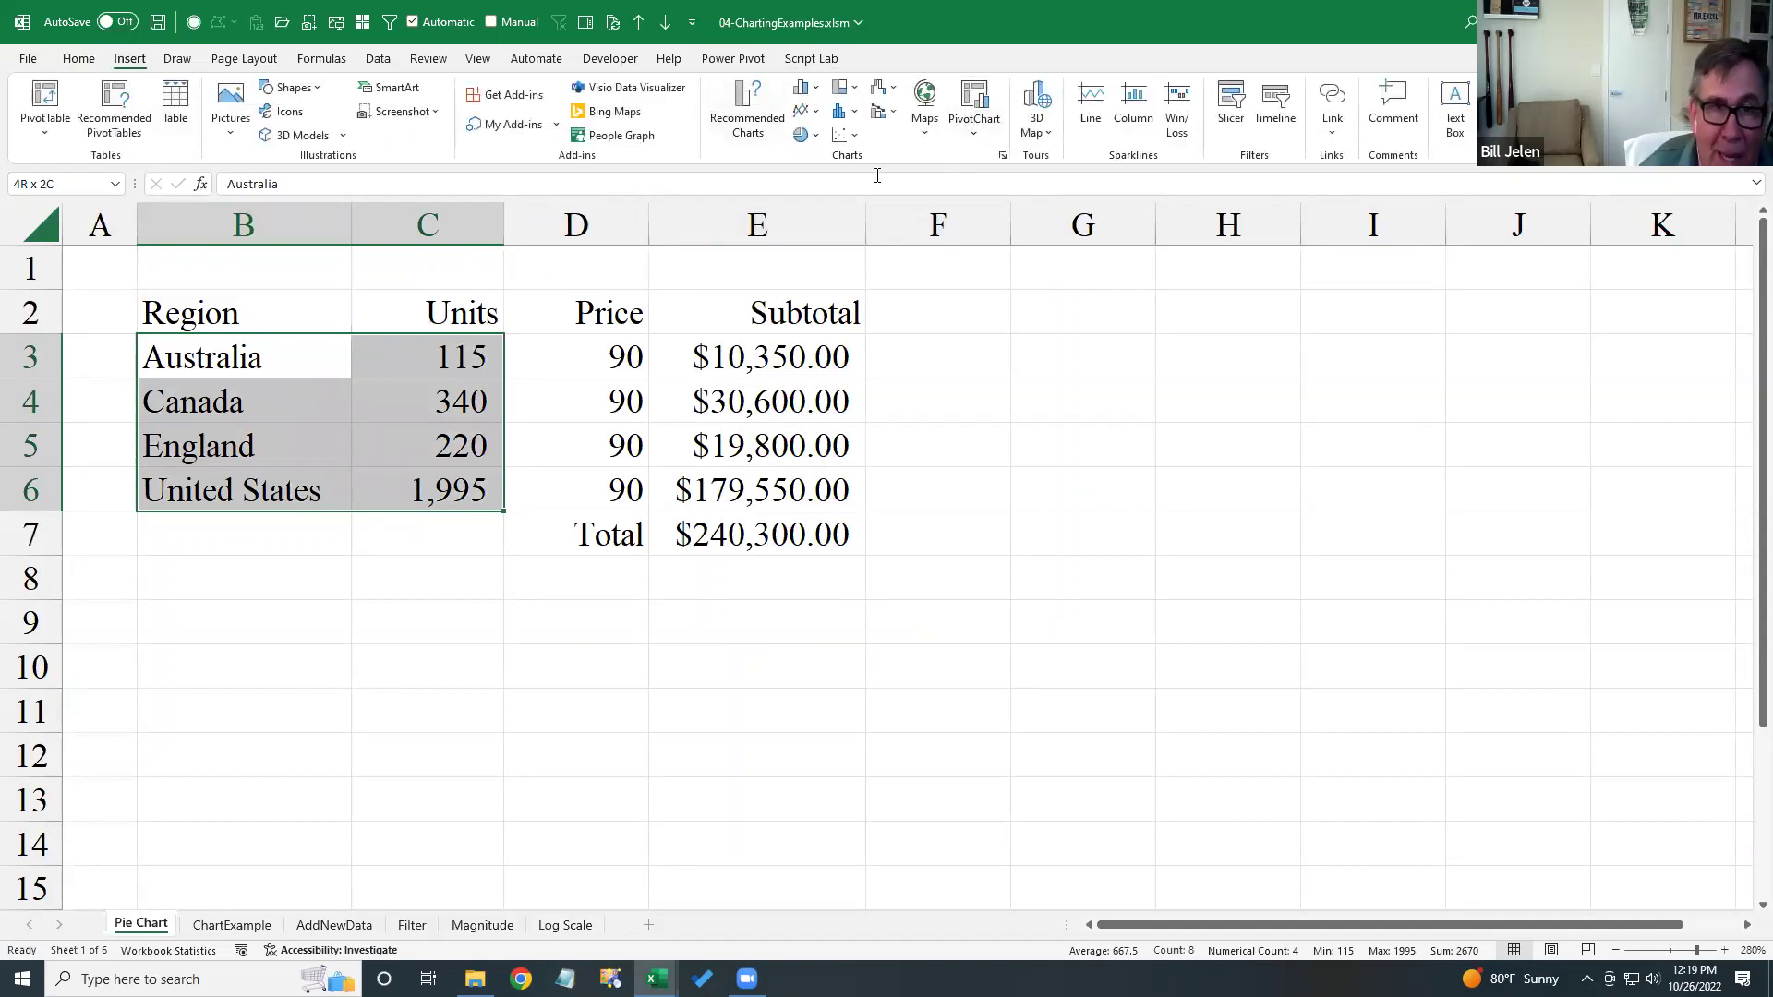
pyautogui.click(741, 109)
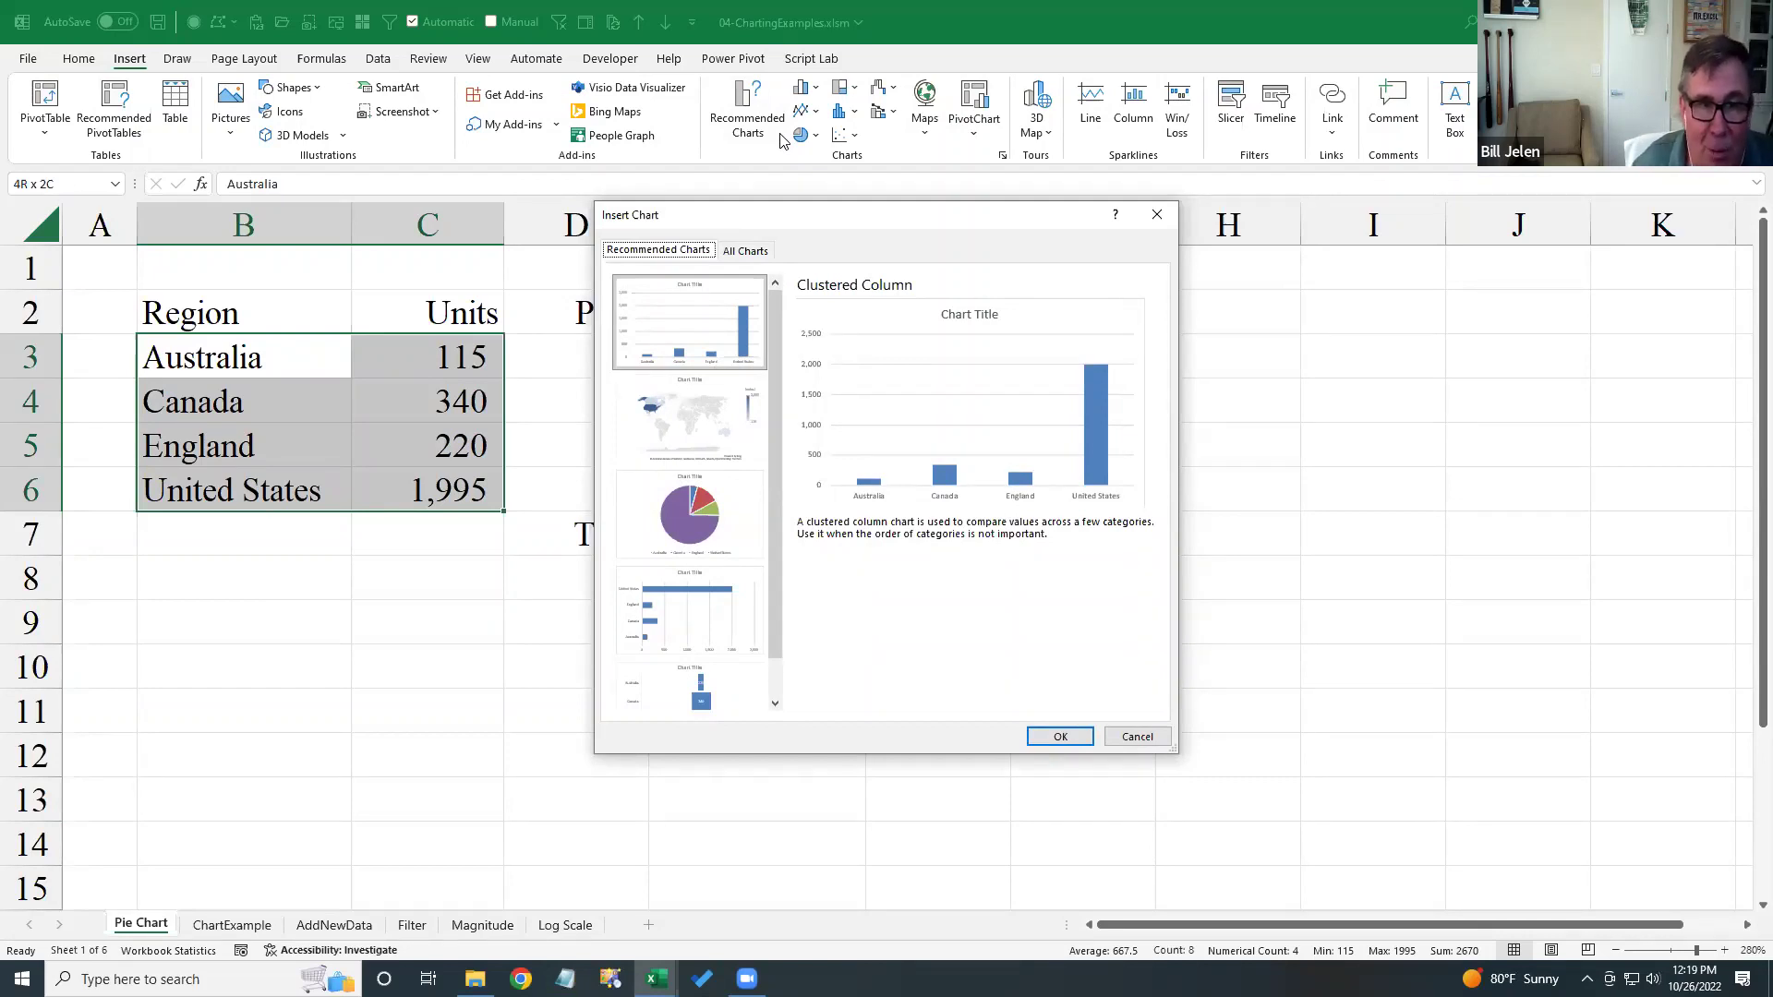
pyautogui.click(695, 413)
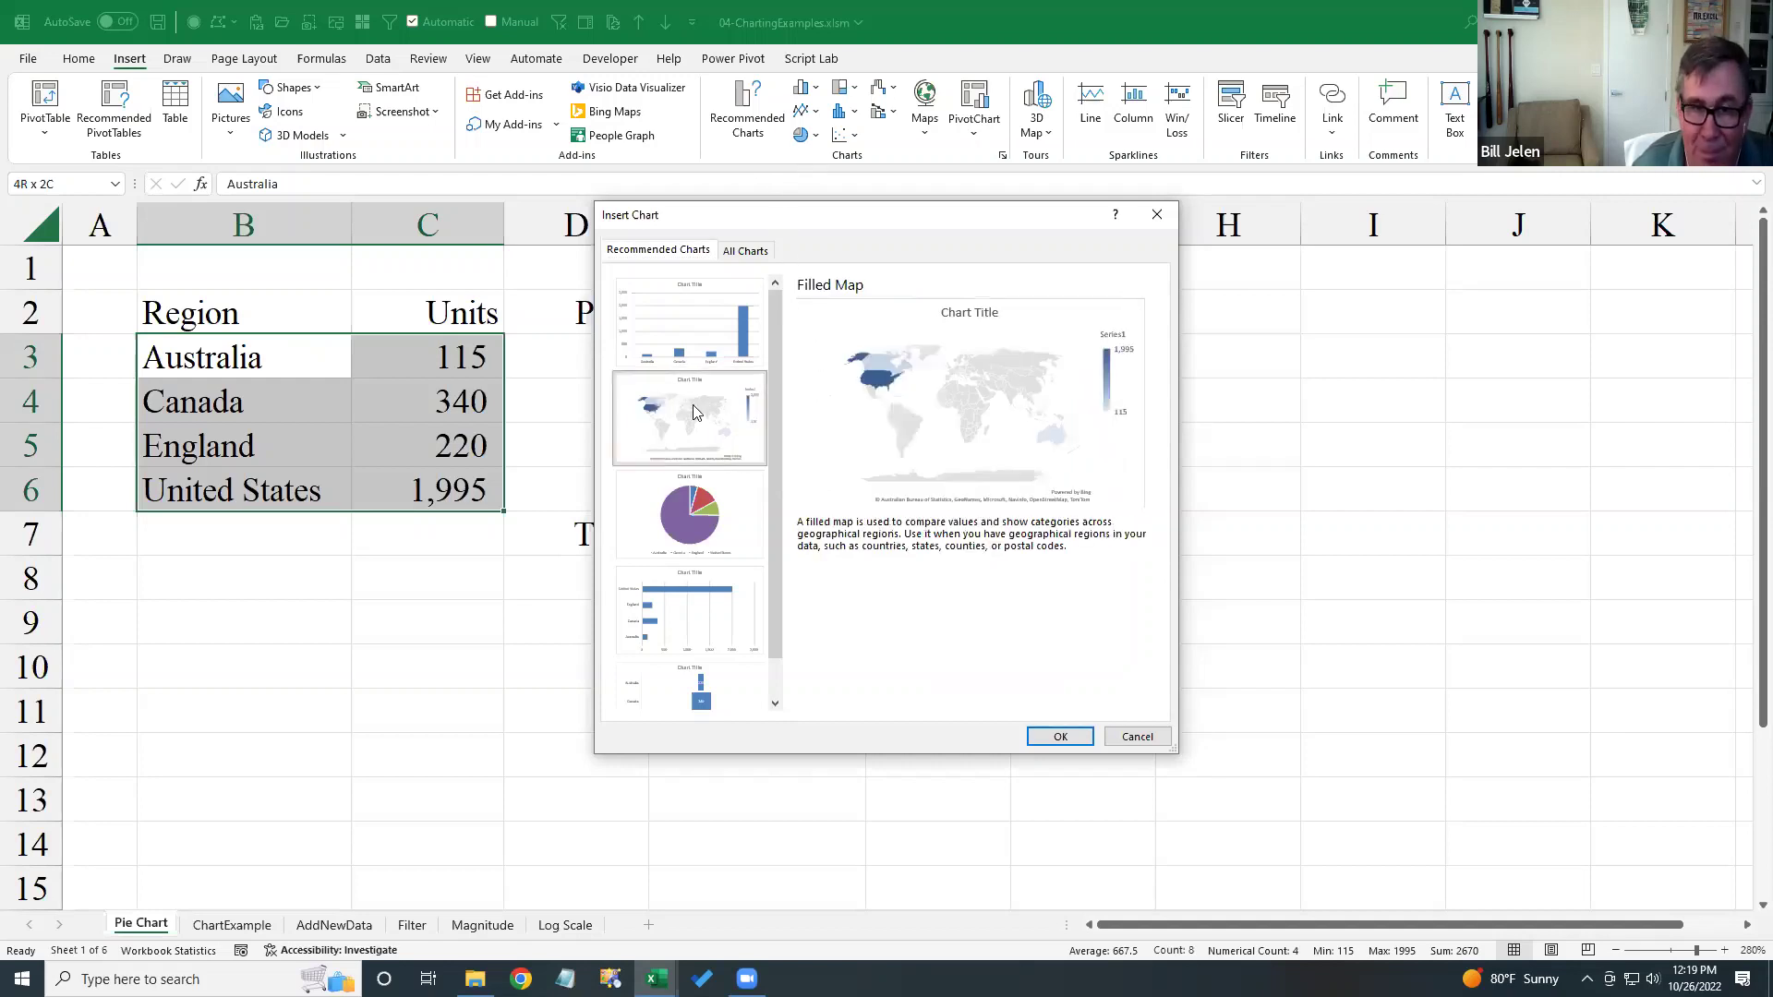
pyautogui.click(725, 488)
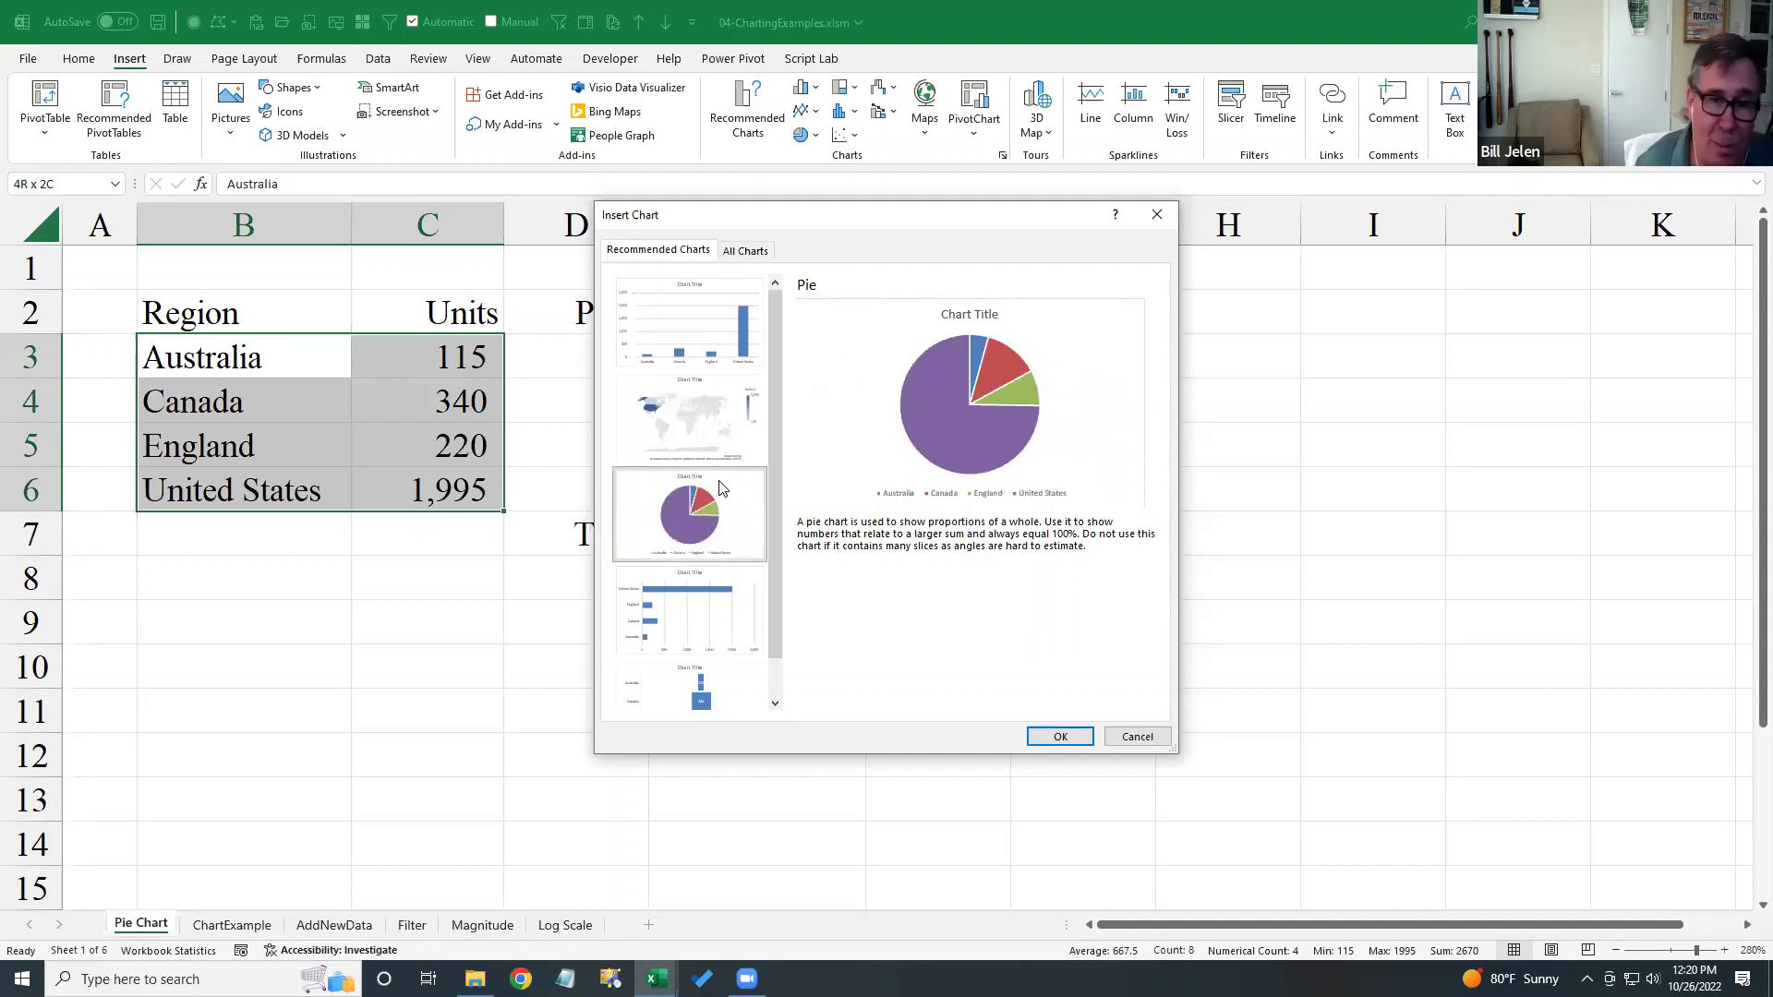
pyautogui.click(707, 624)
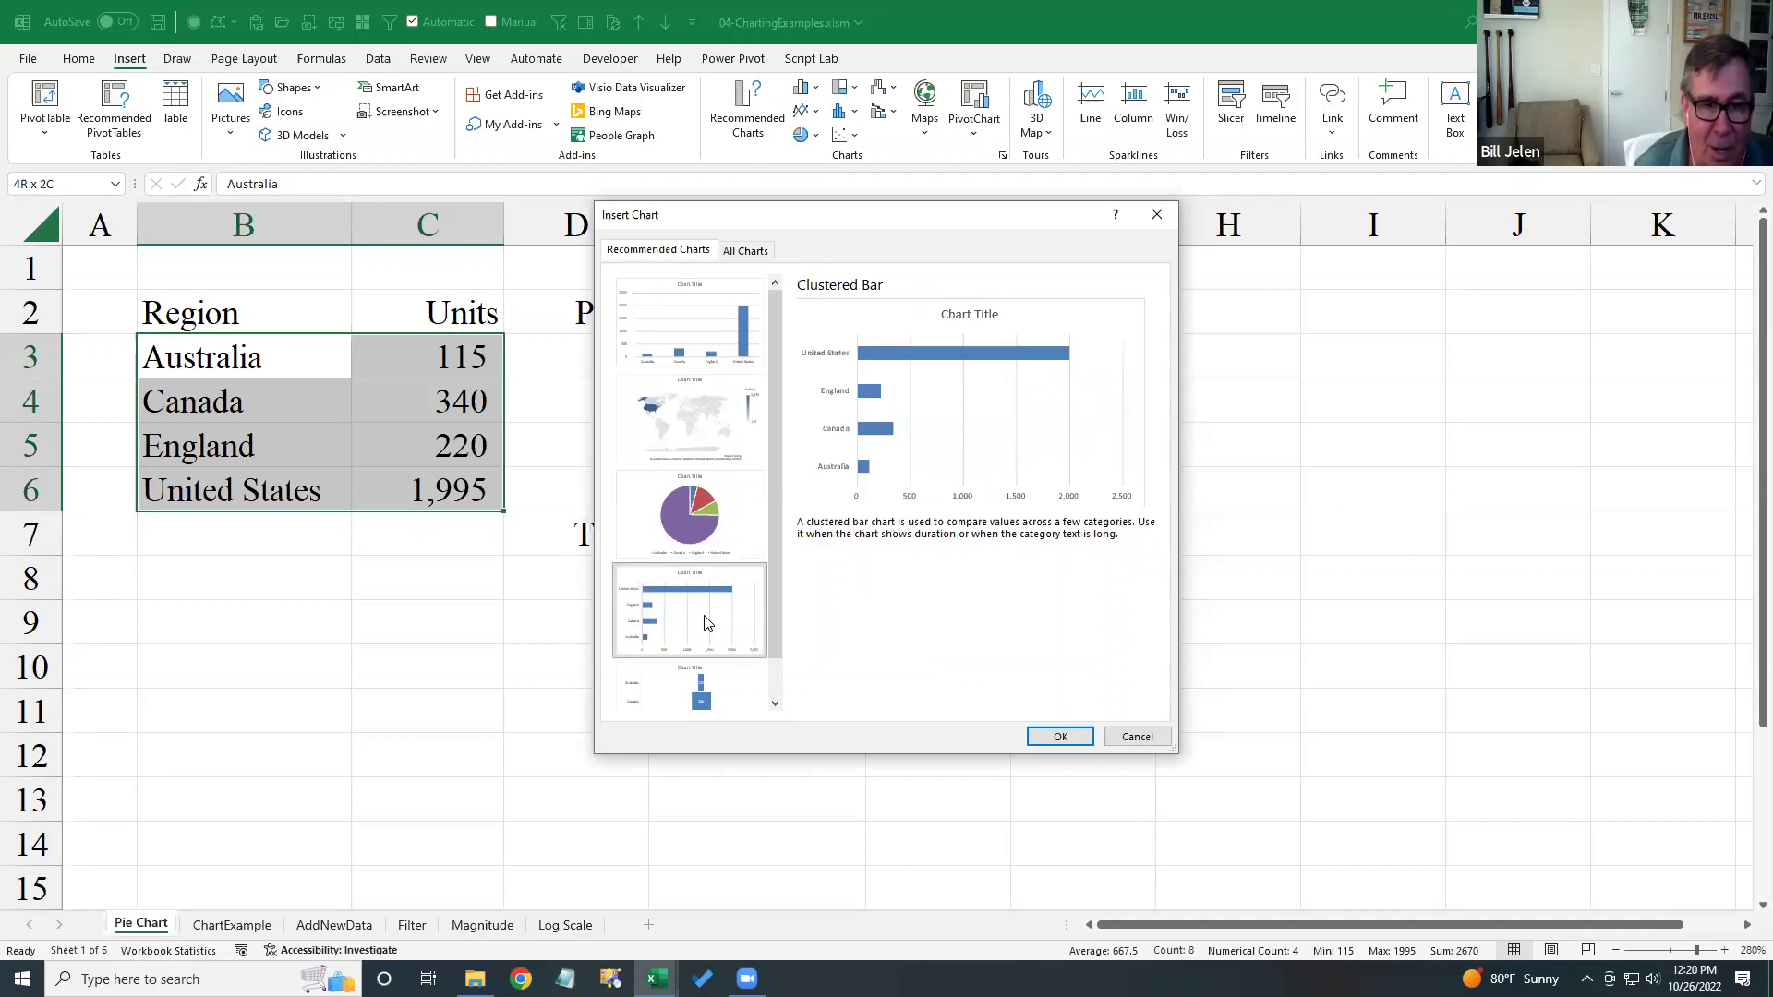
pyautogui.scroll(-1, 736, 684)
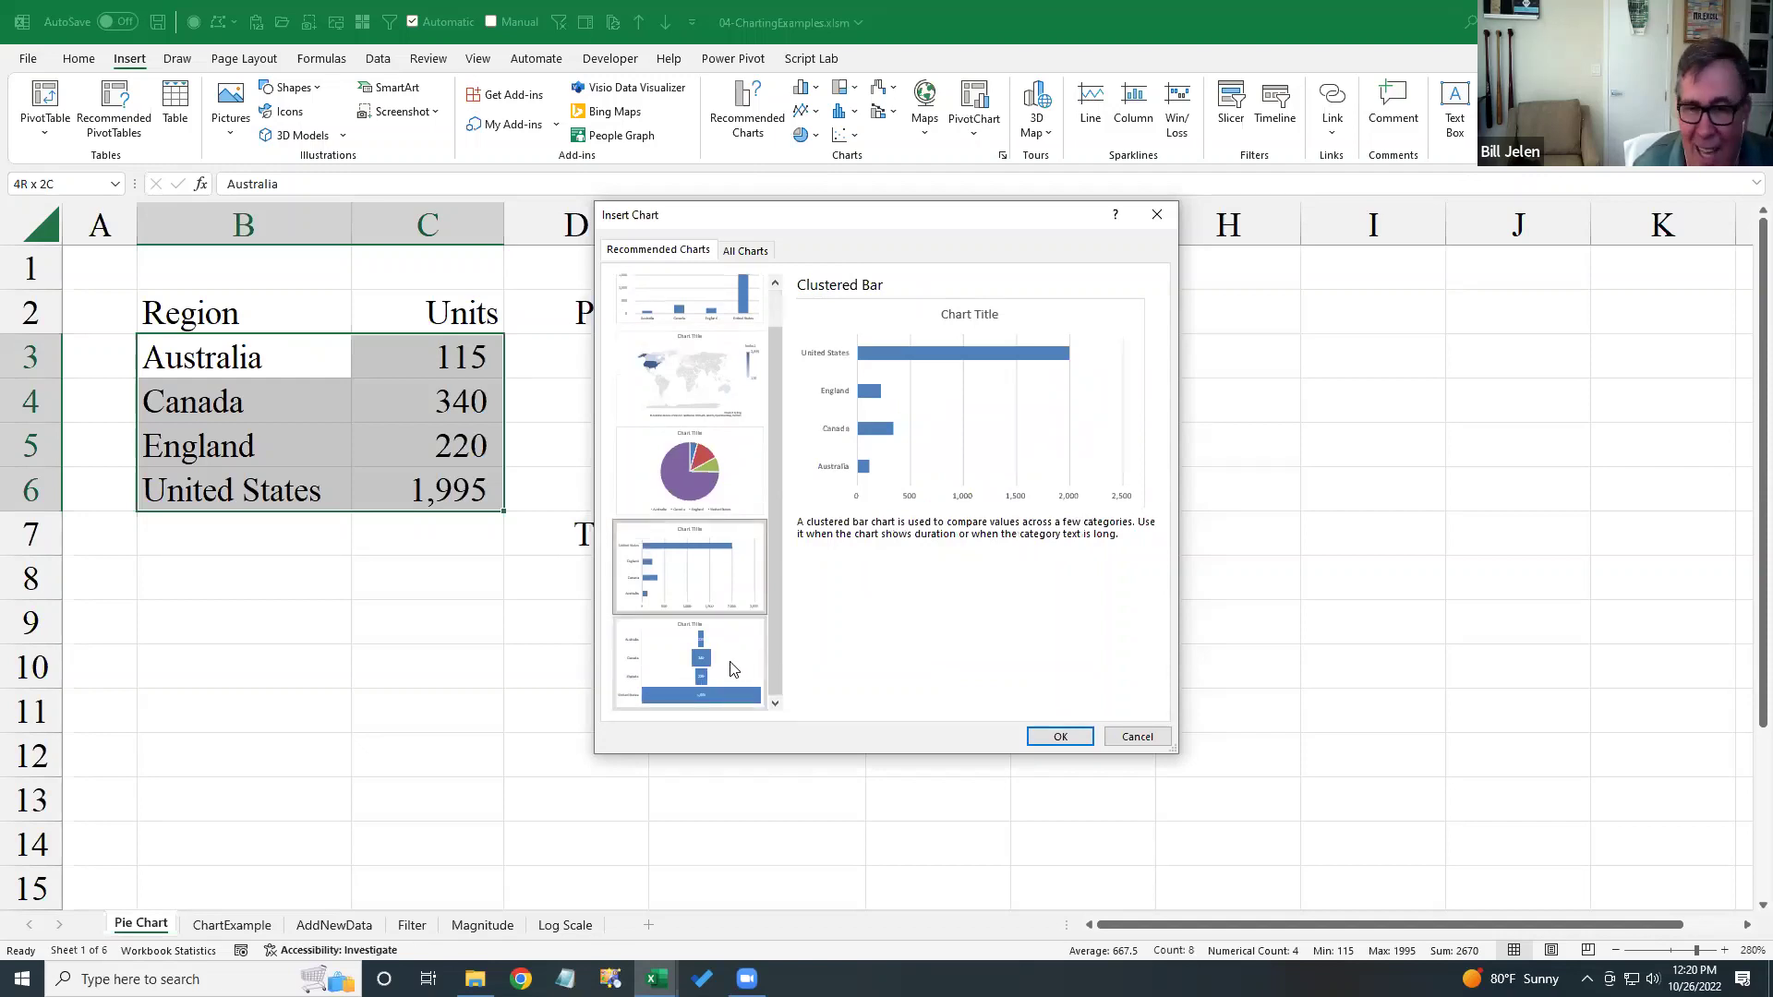
pyautogui.click(729, 668)
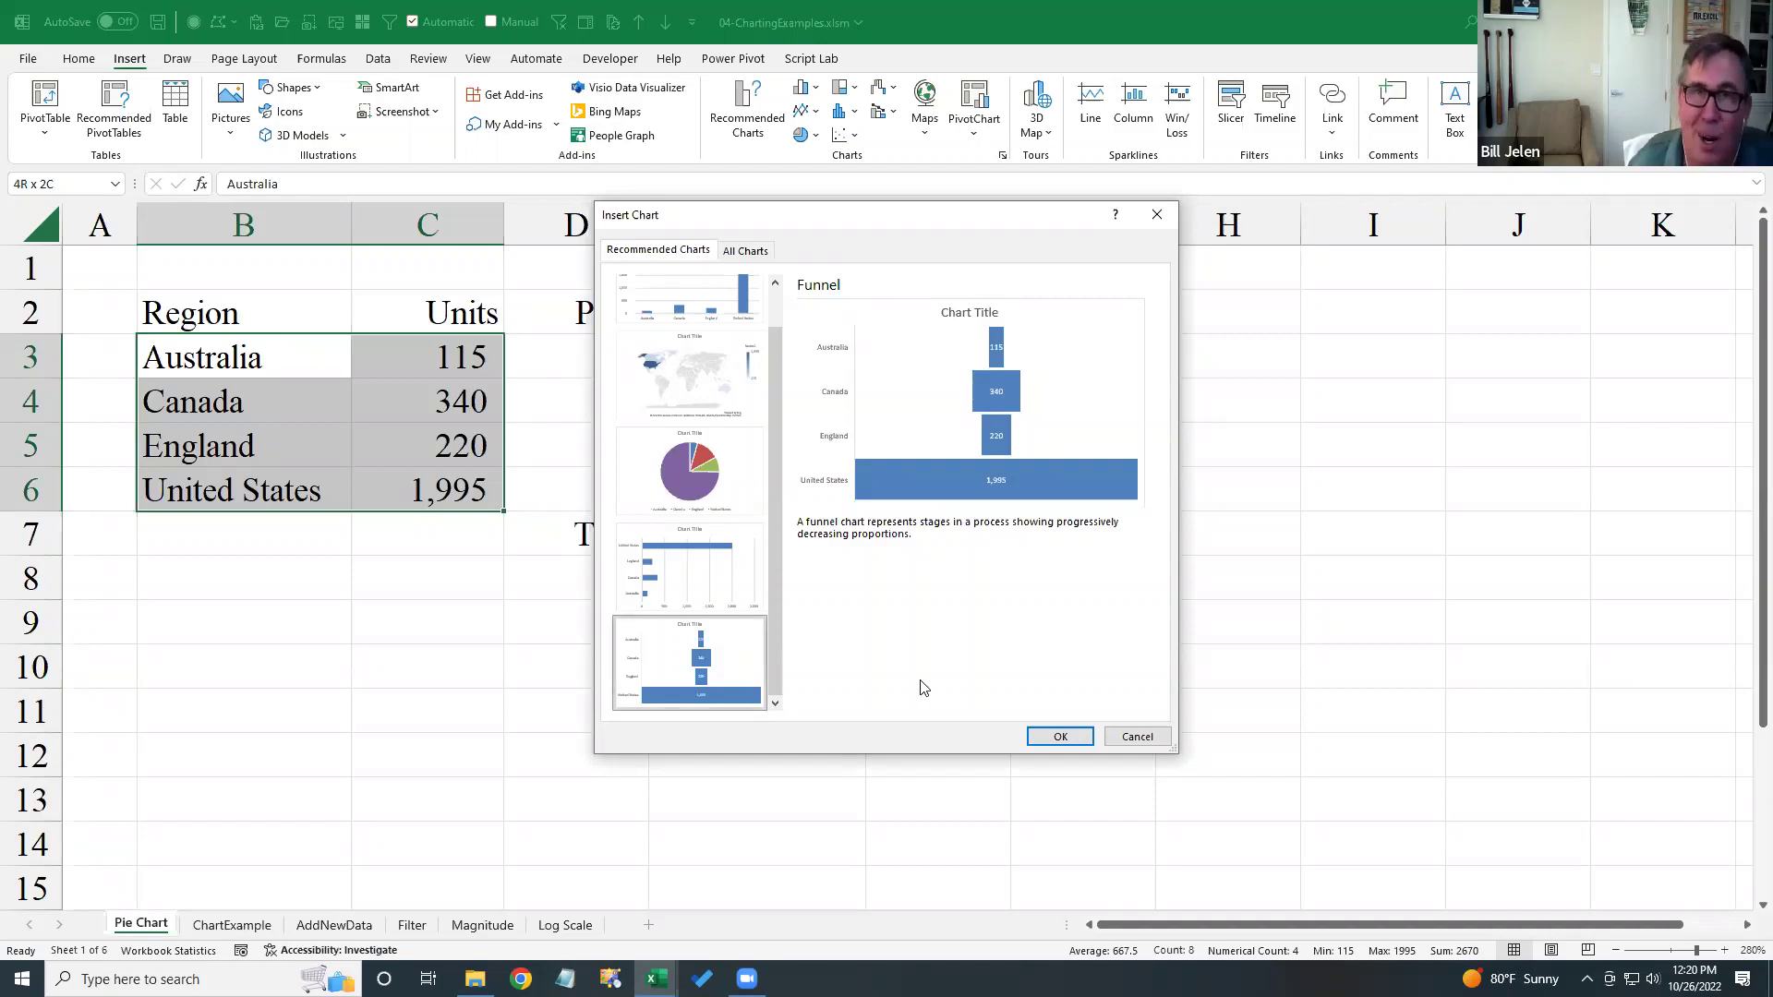
pyautogui.click(1145, 736)
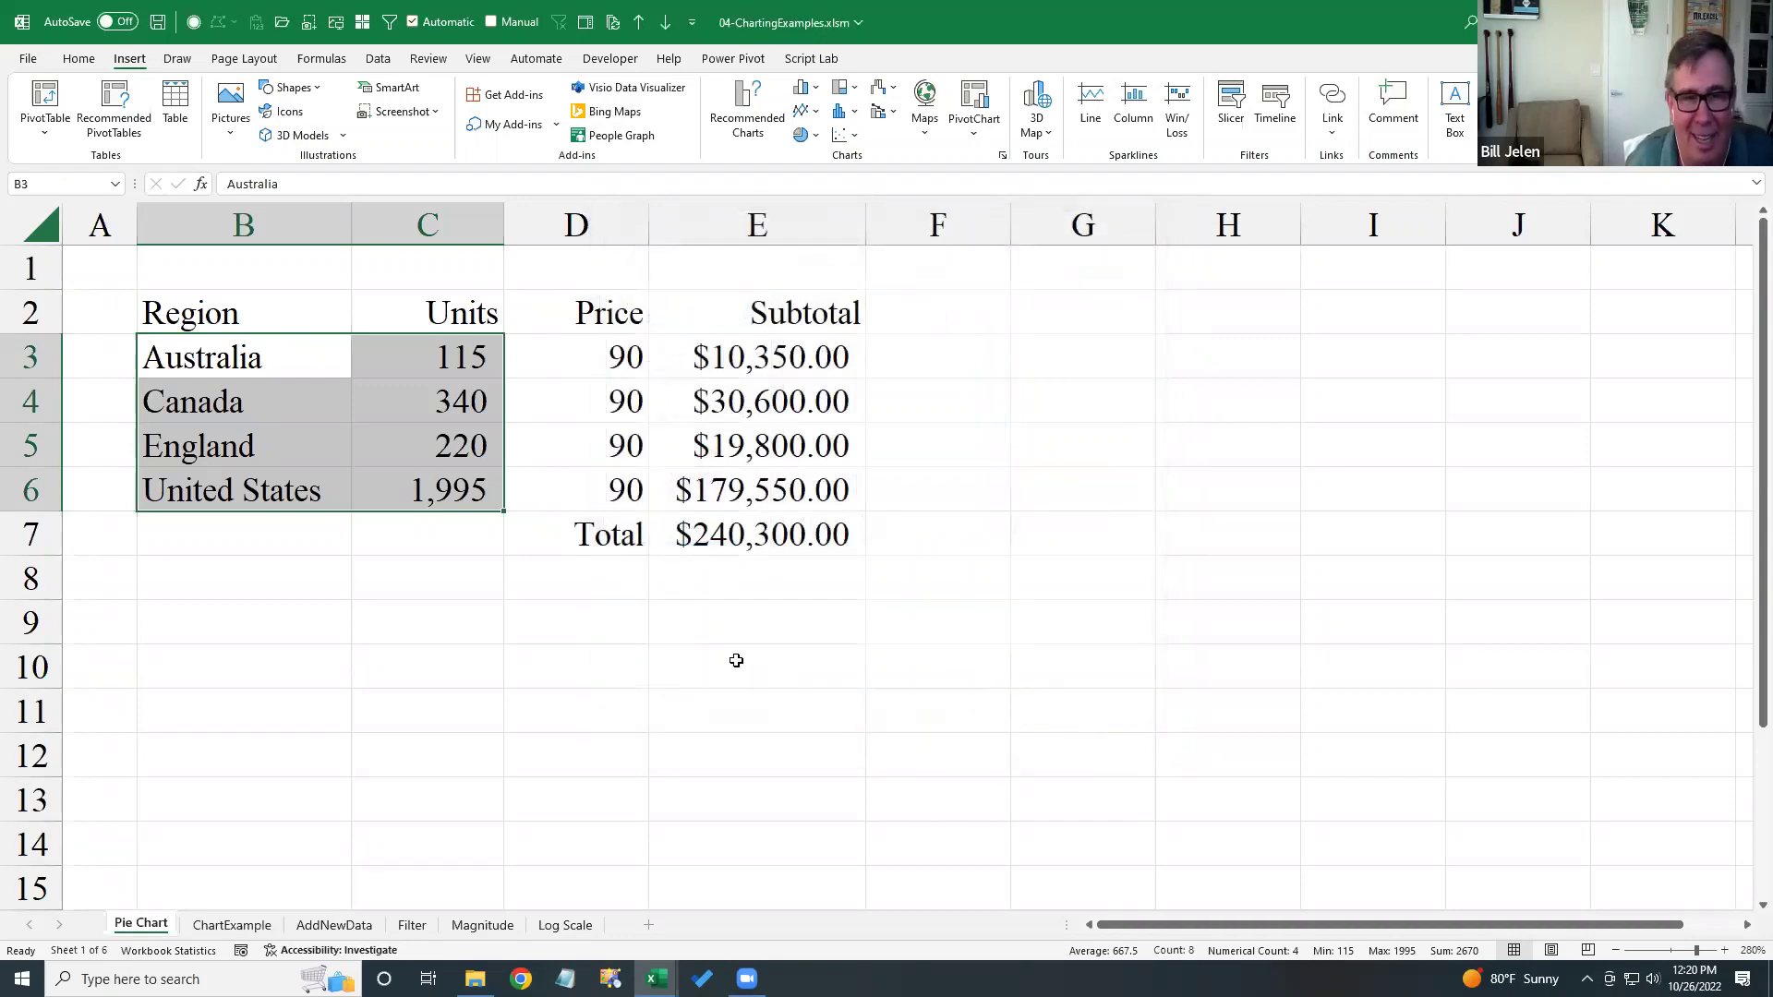
# - Insert a 3-D pie chart of the units by region from the selected range
pyautogui.scroll(-5, 699, 653)
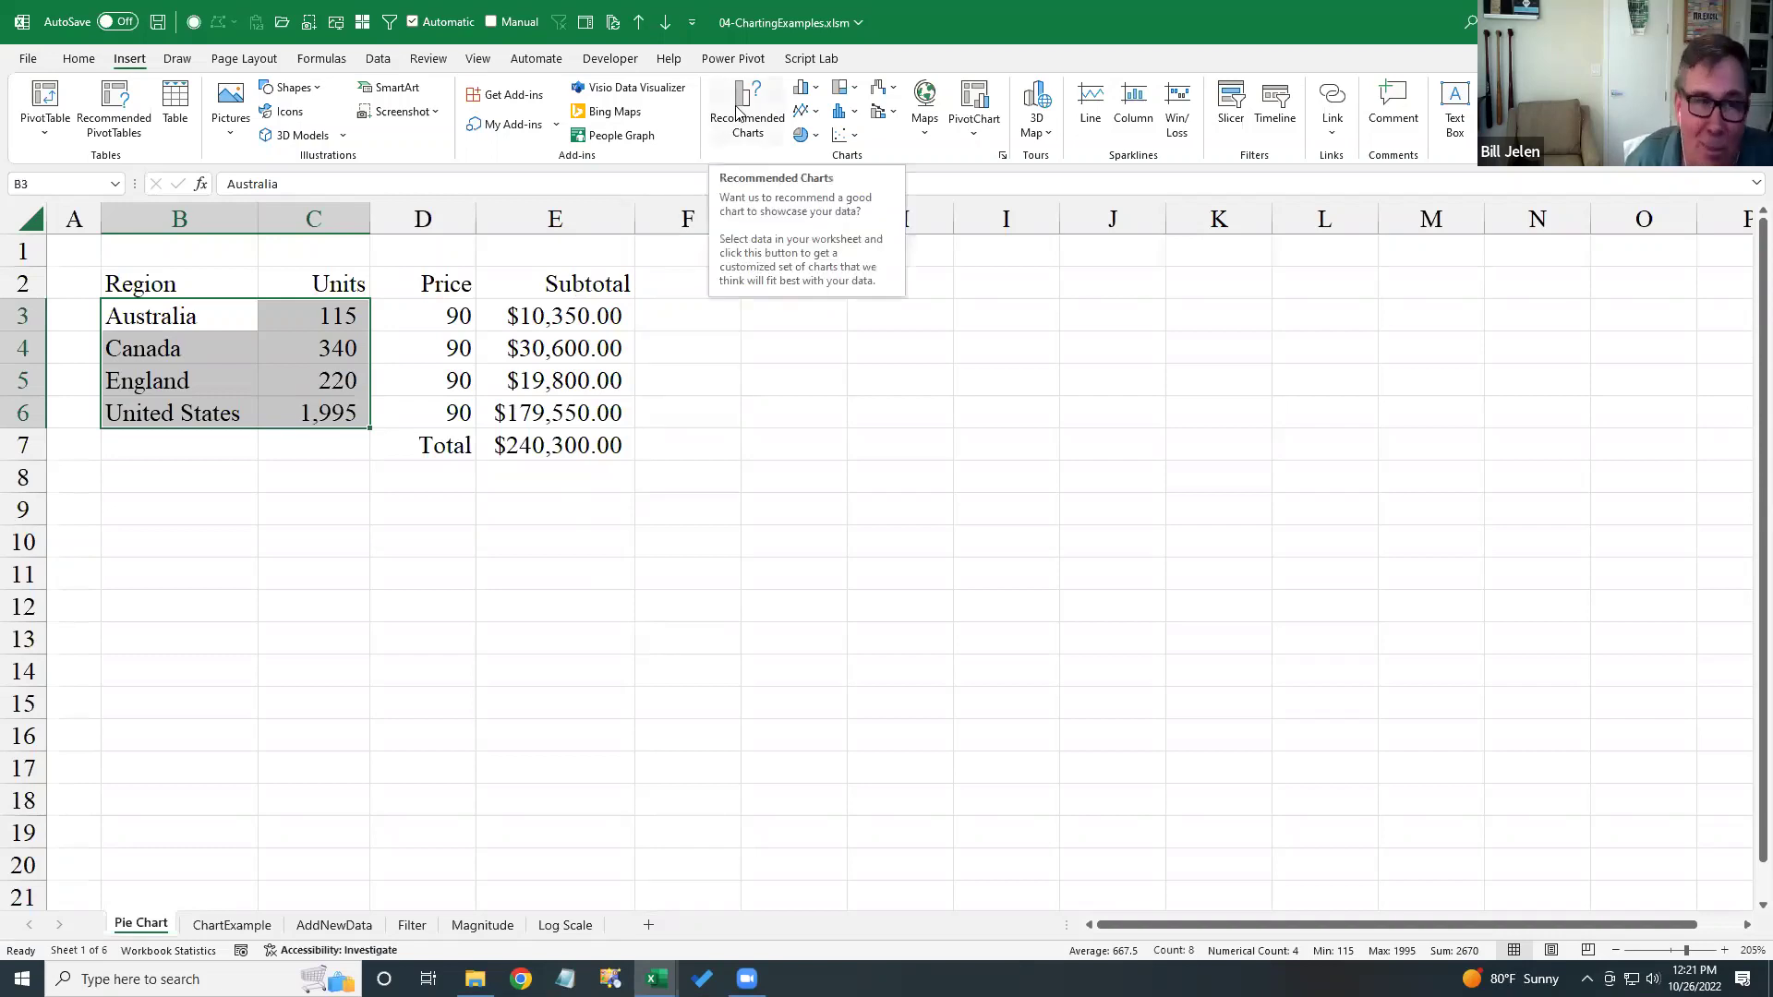
pyautogui.click(816, 137)
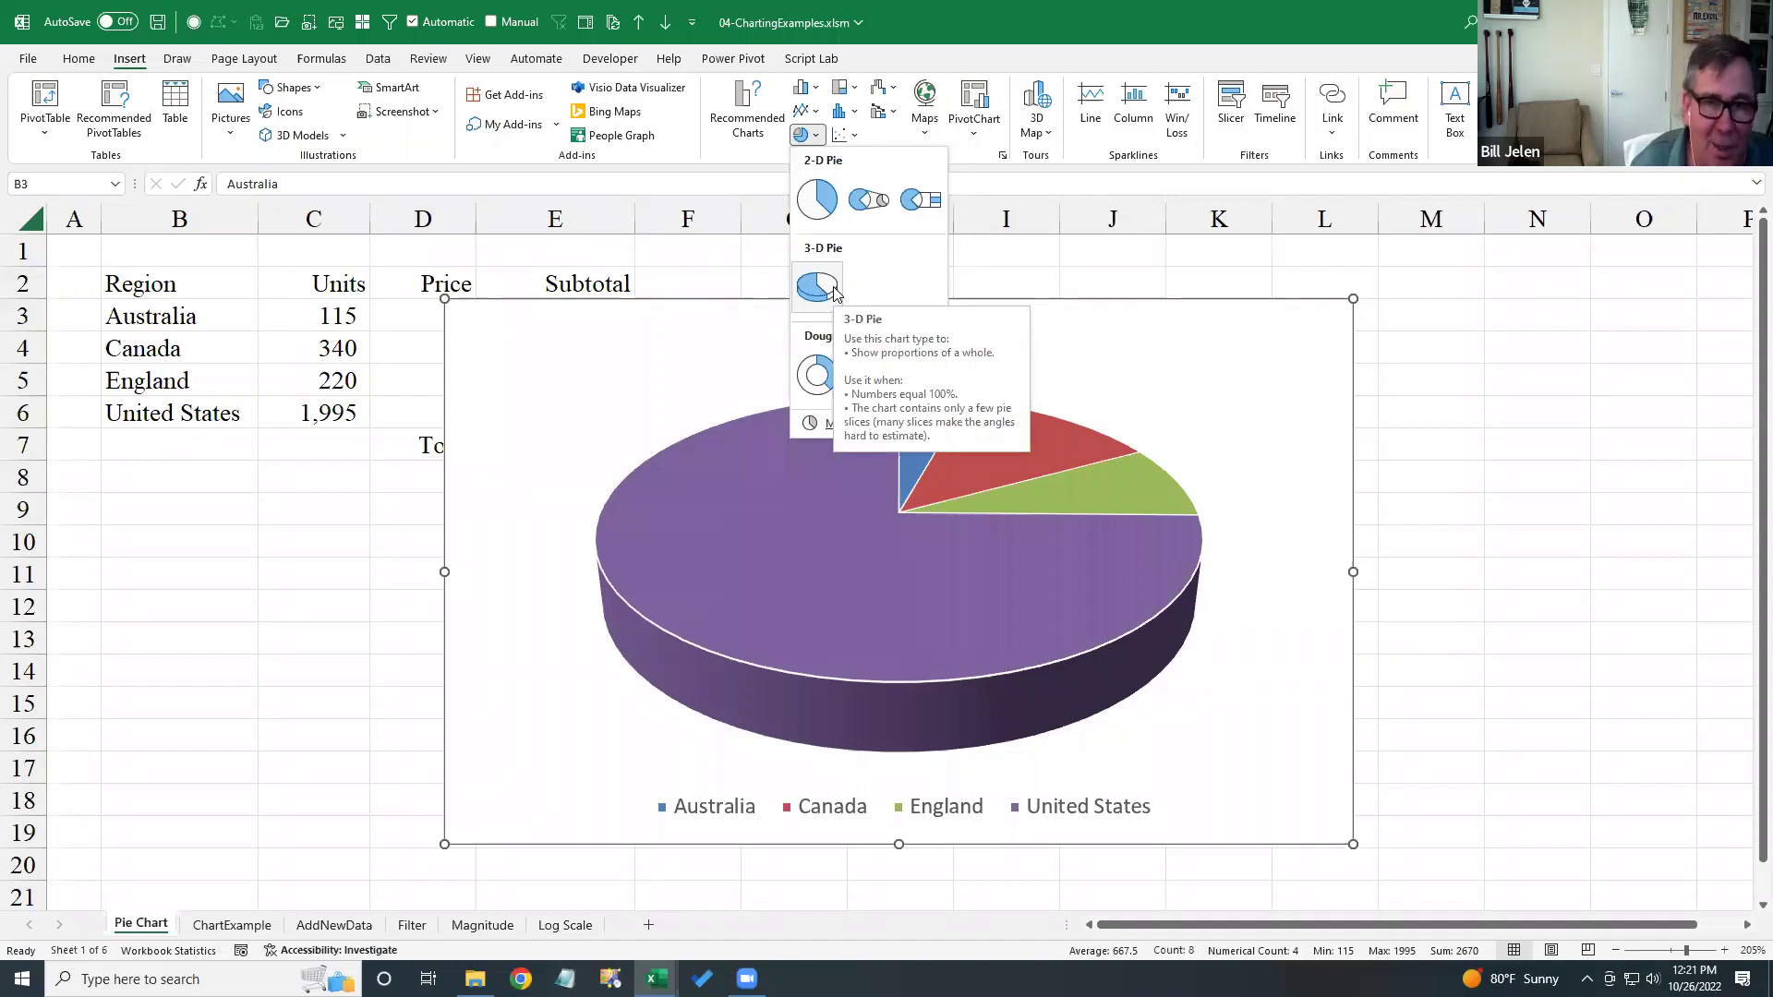
pyautogui.click(816, 287)
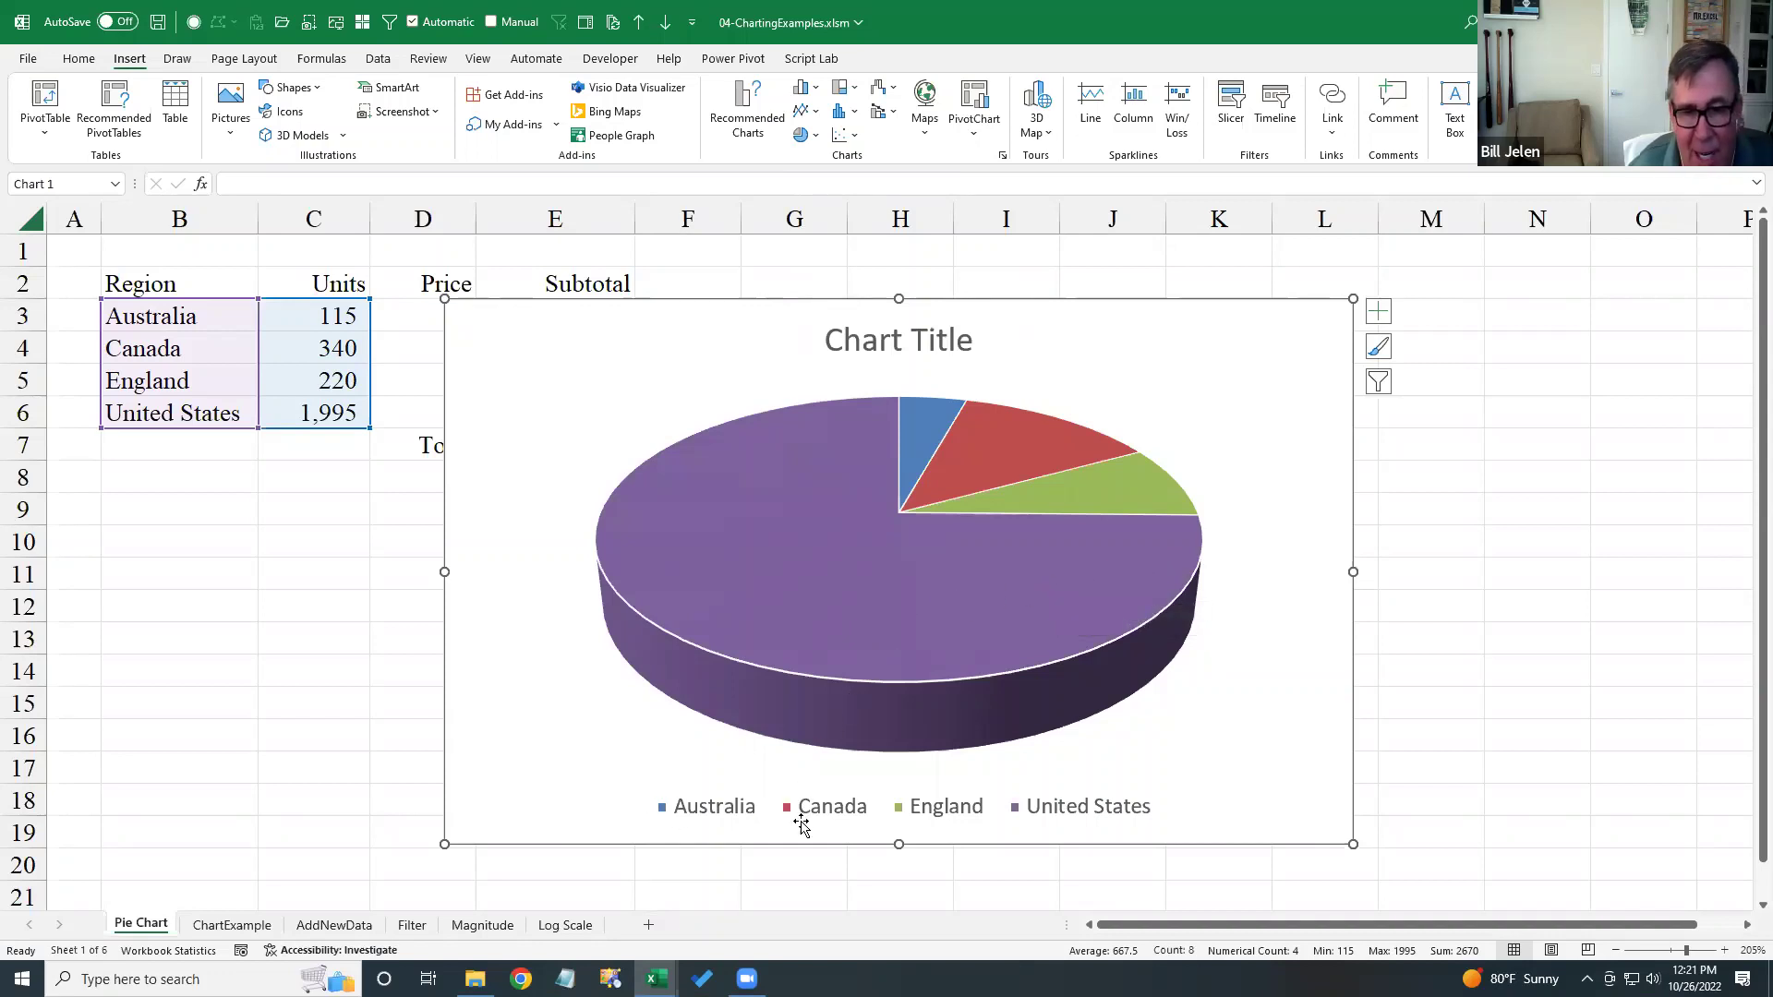
pyautogui.click(893, 344)
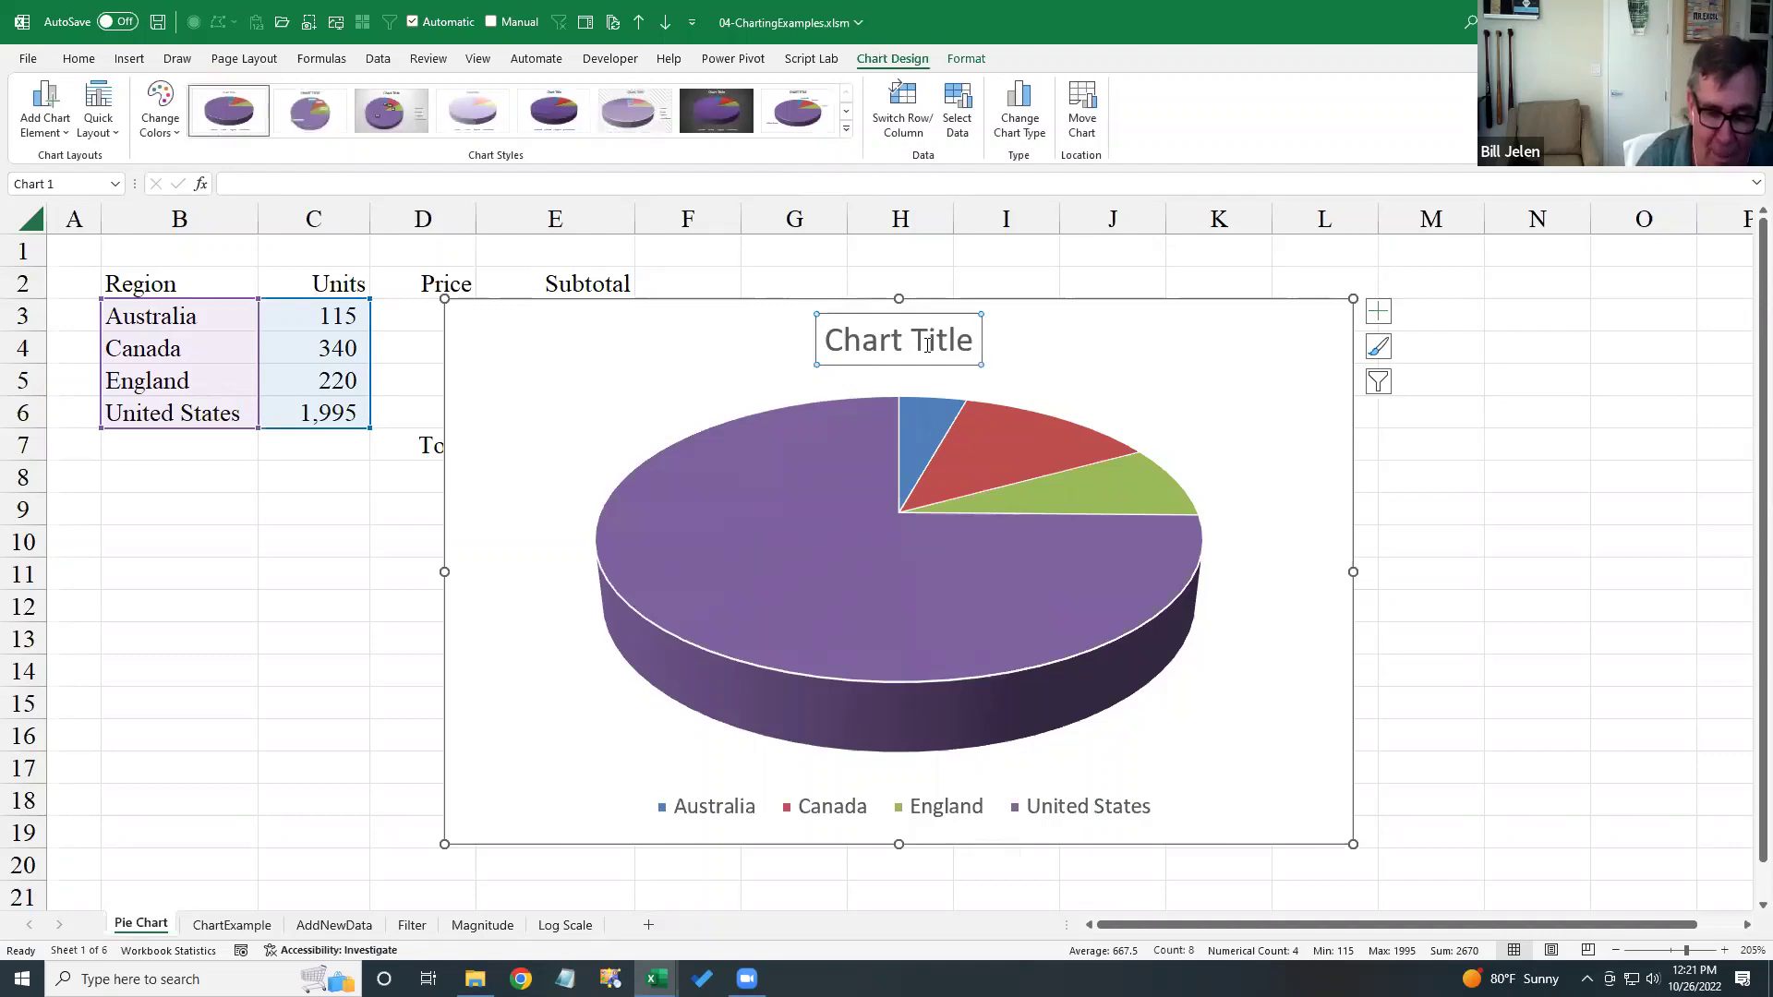
pyautogui.write('Sales by Re')
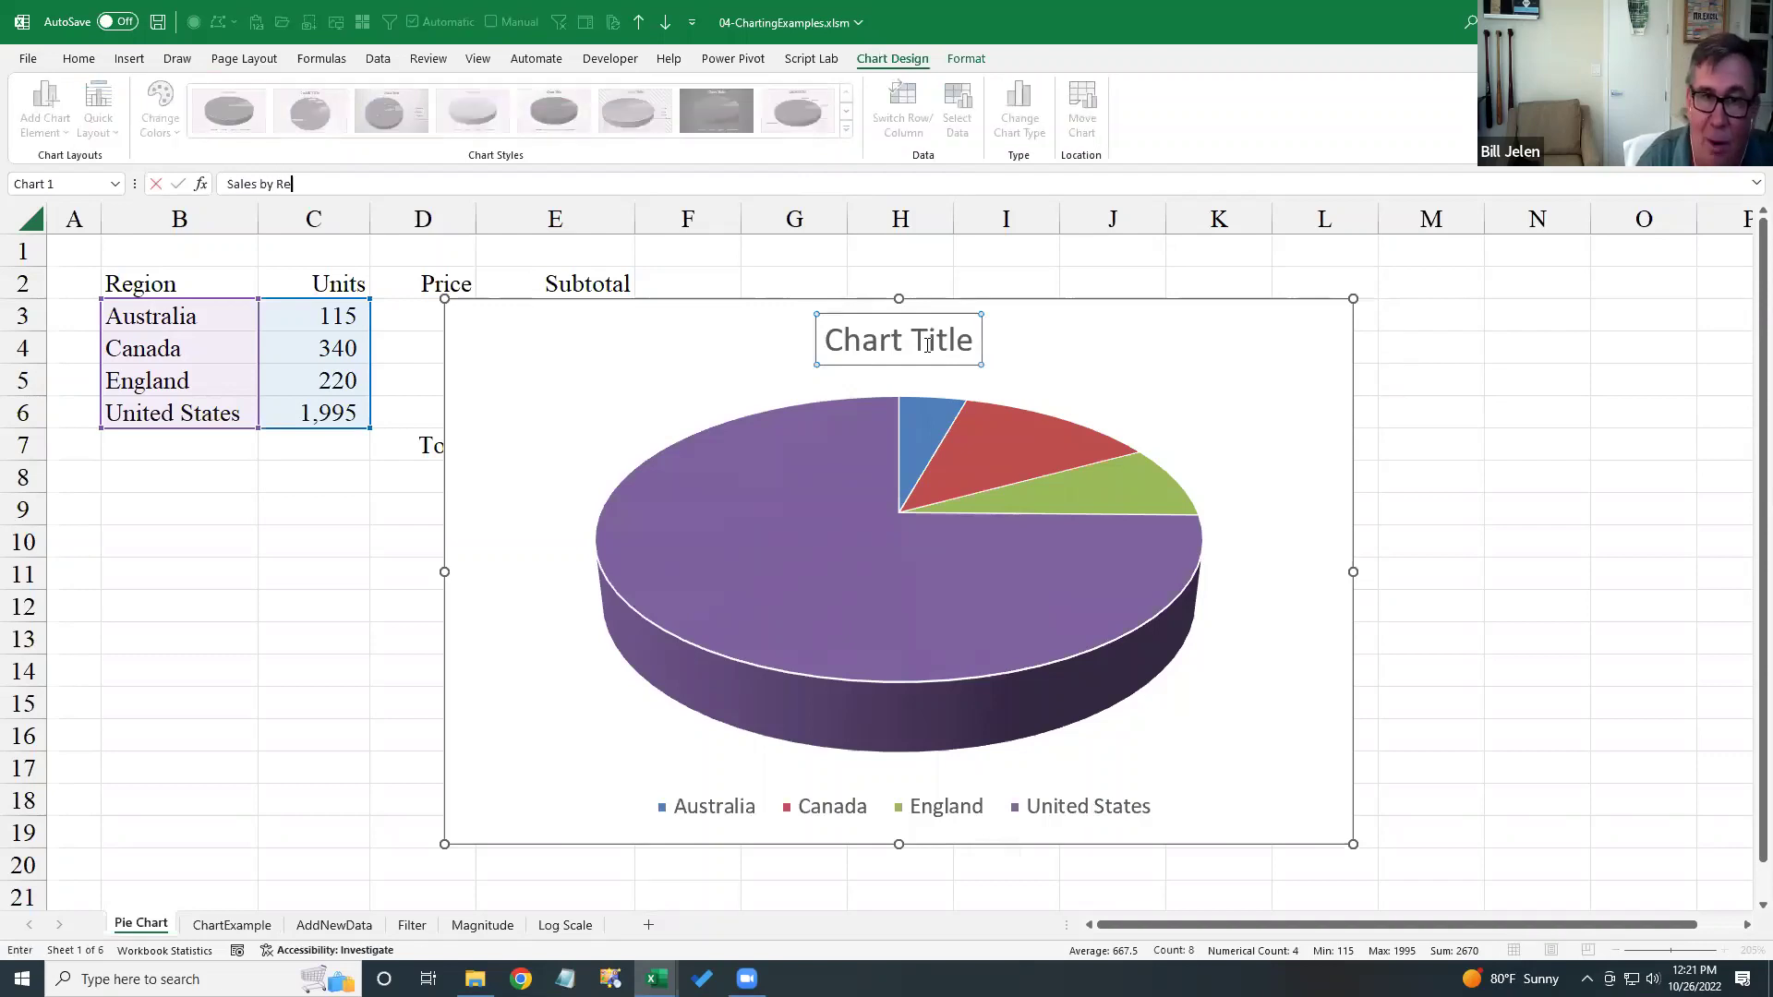
pyautogui.write('gbi')
pyautogui.press('BackSpace')
pyautogui.press('BackSpace')
pyautogui.press('BackSpace')
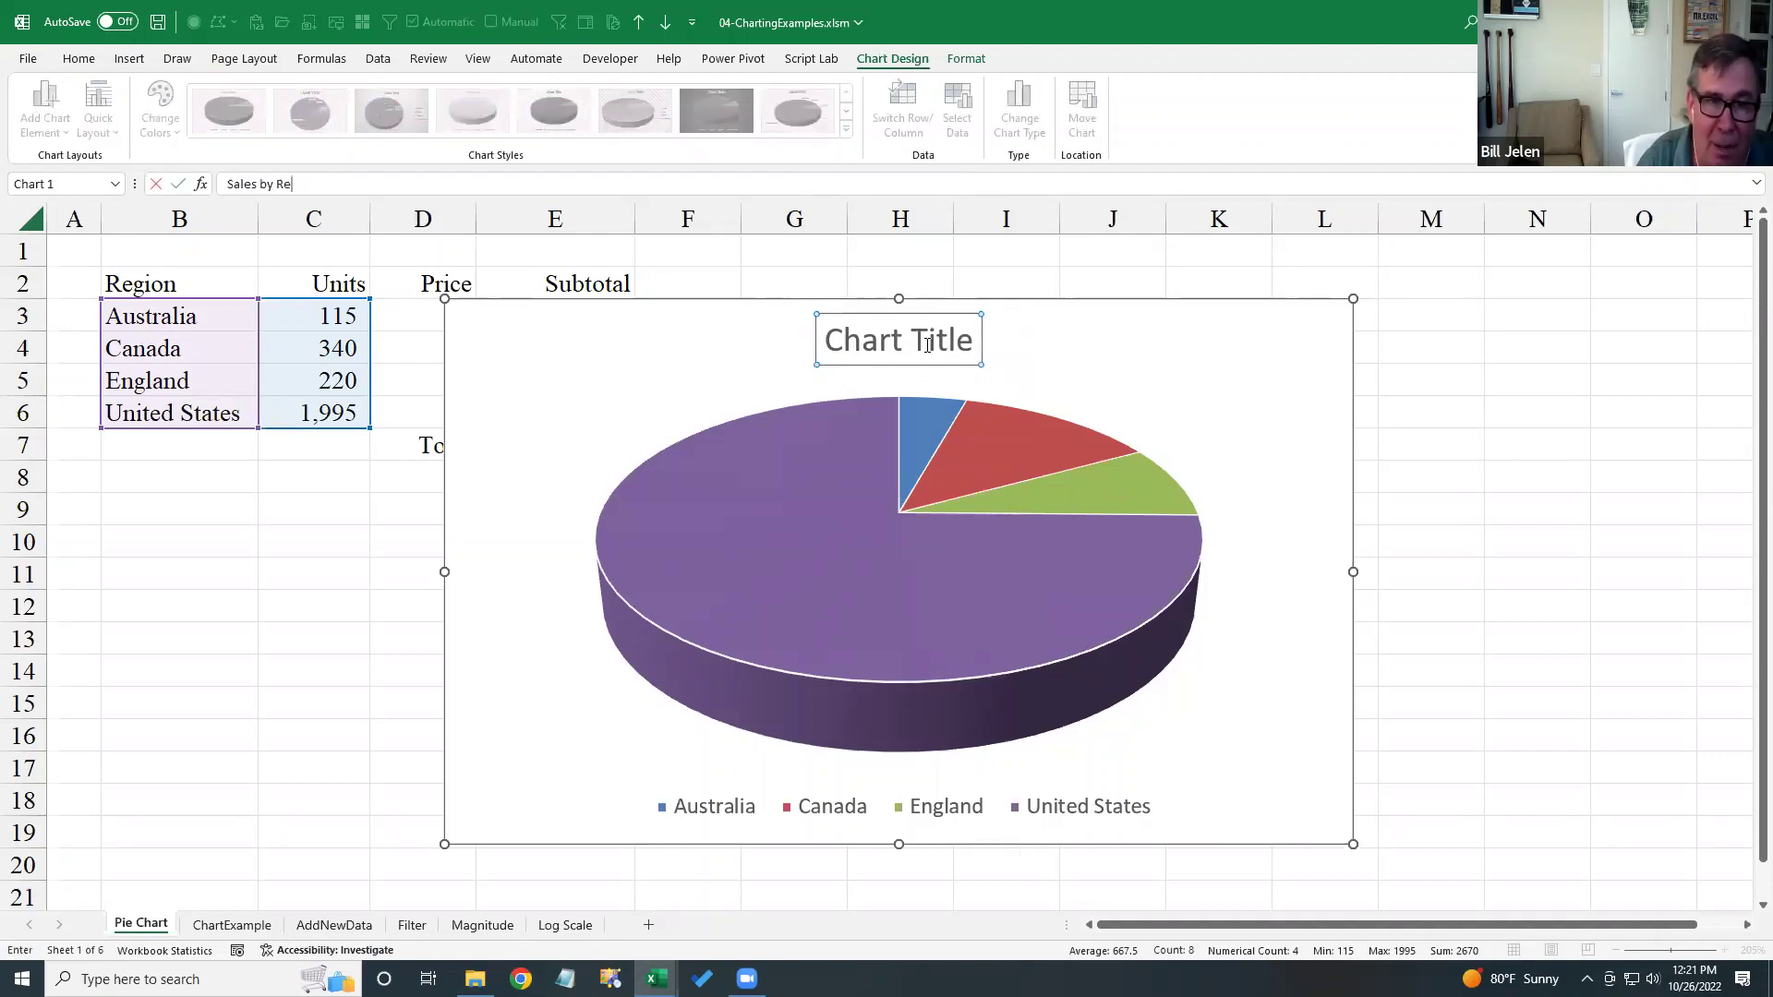
pyautogui.write('gion')
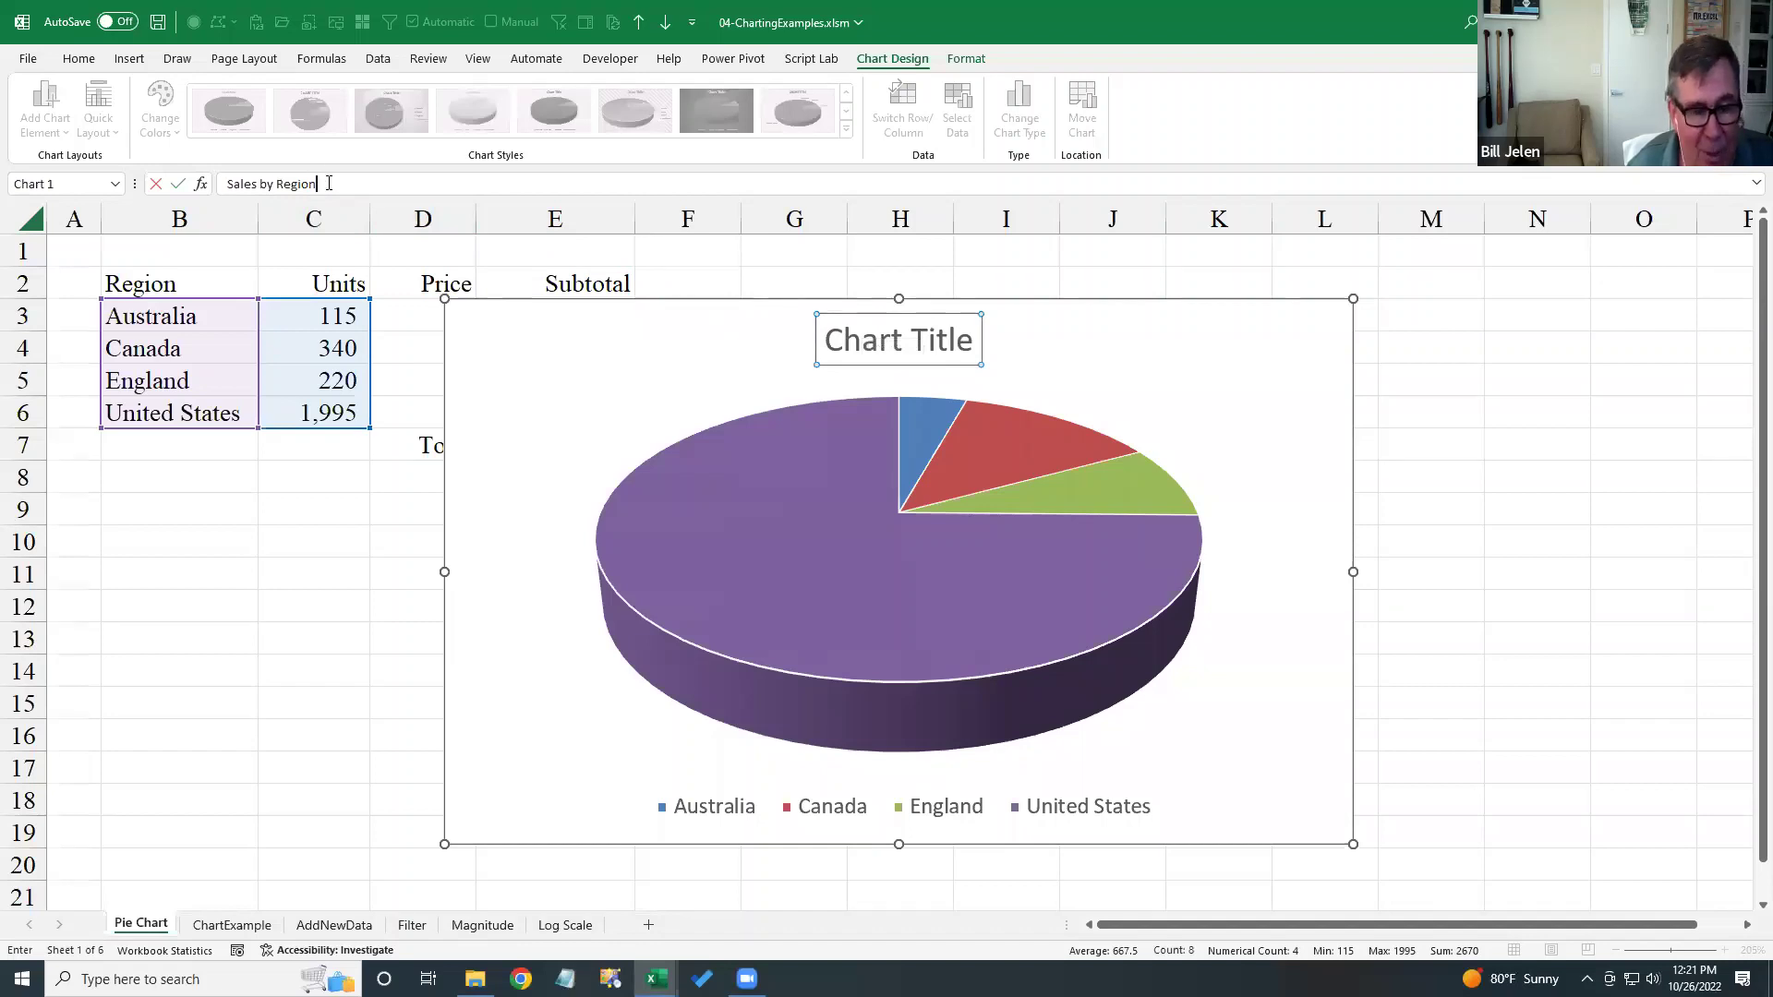
pyautogui.press('Escape')
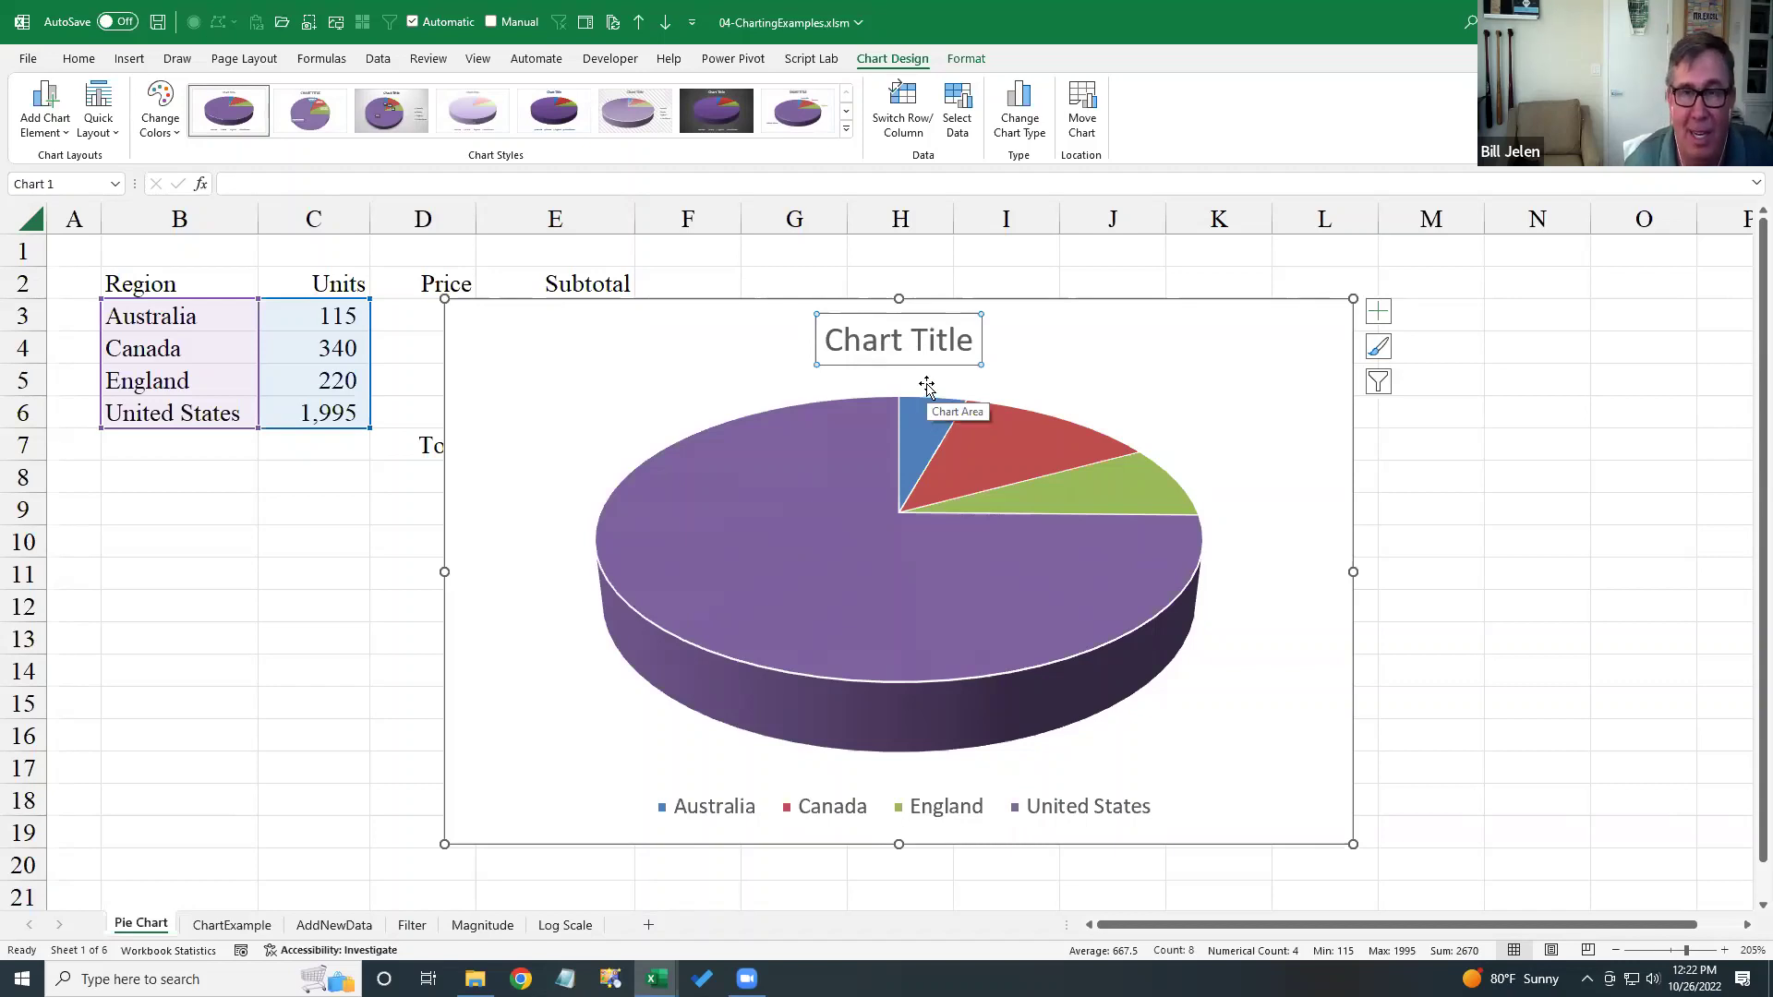
# - Replace the chart title with "Sales by Region in an ugly Pie Chart"
pyautogui.tripleClick(857, 342)
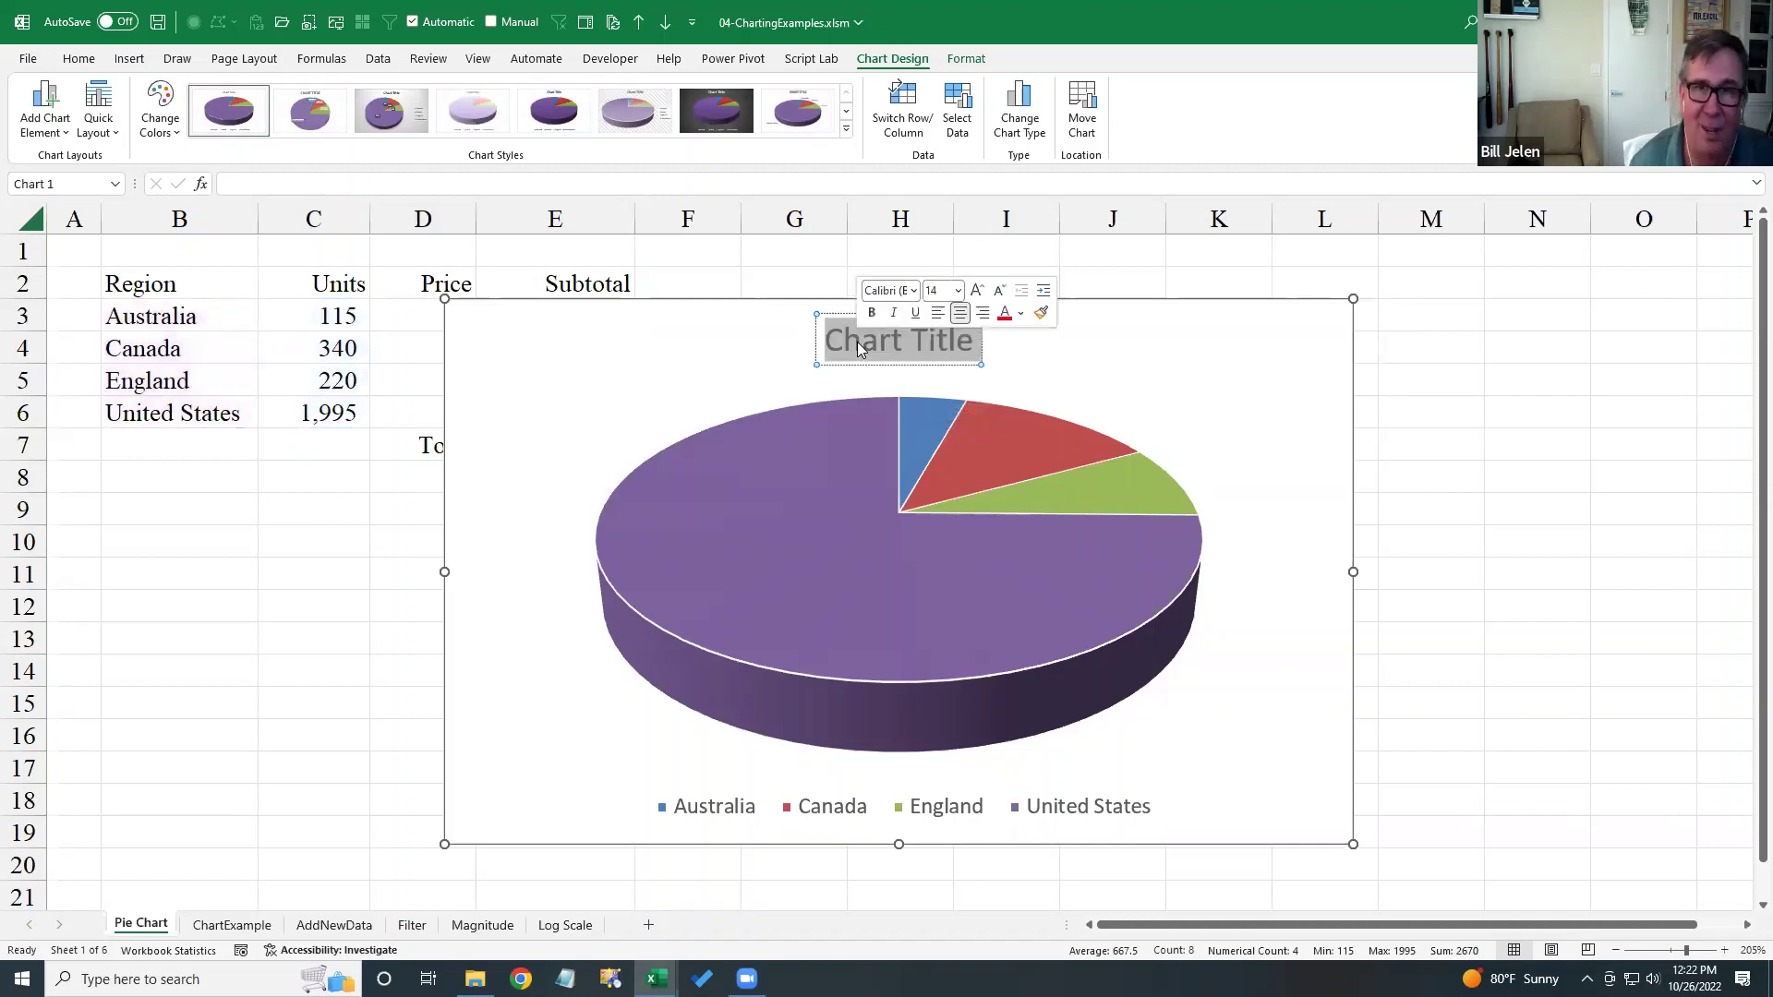
pyautogui.write('Sal')
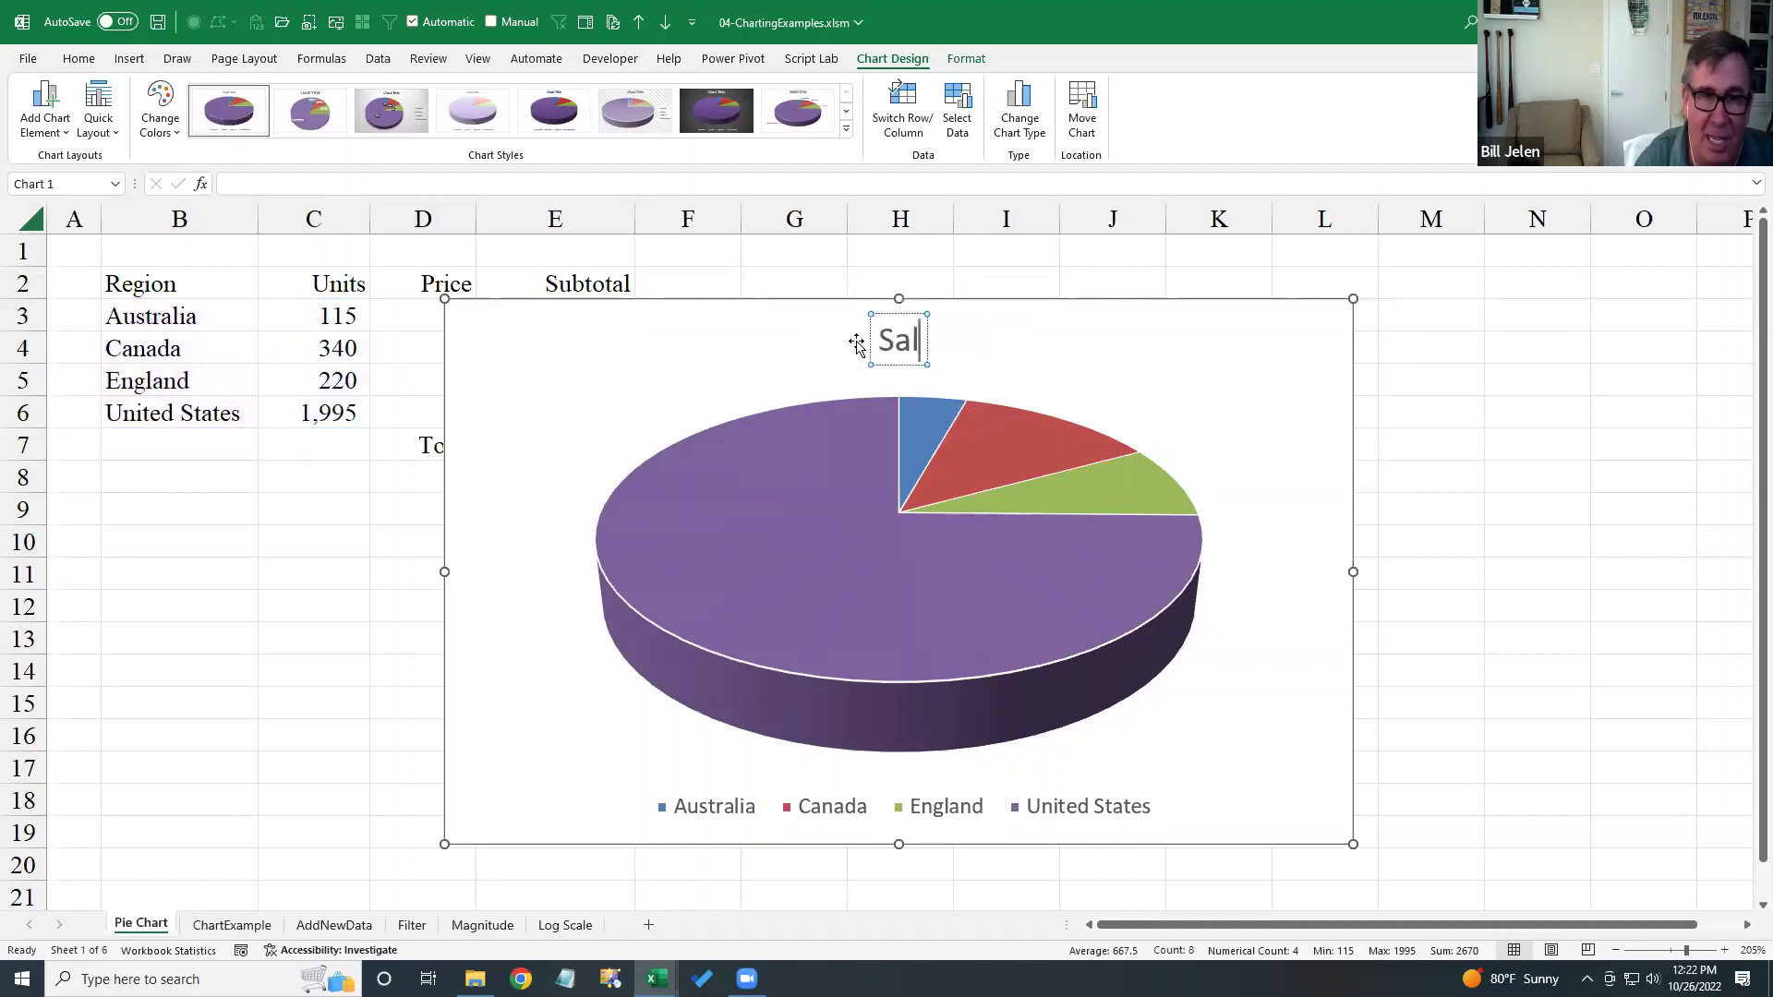
pyautogui.write('es by Region in')
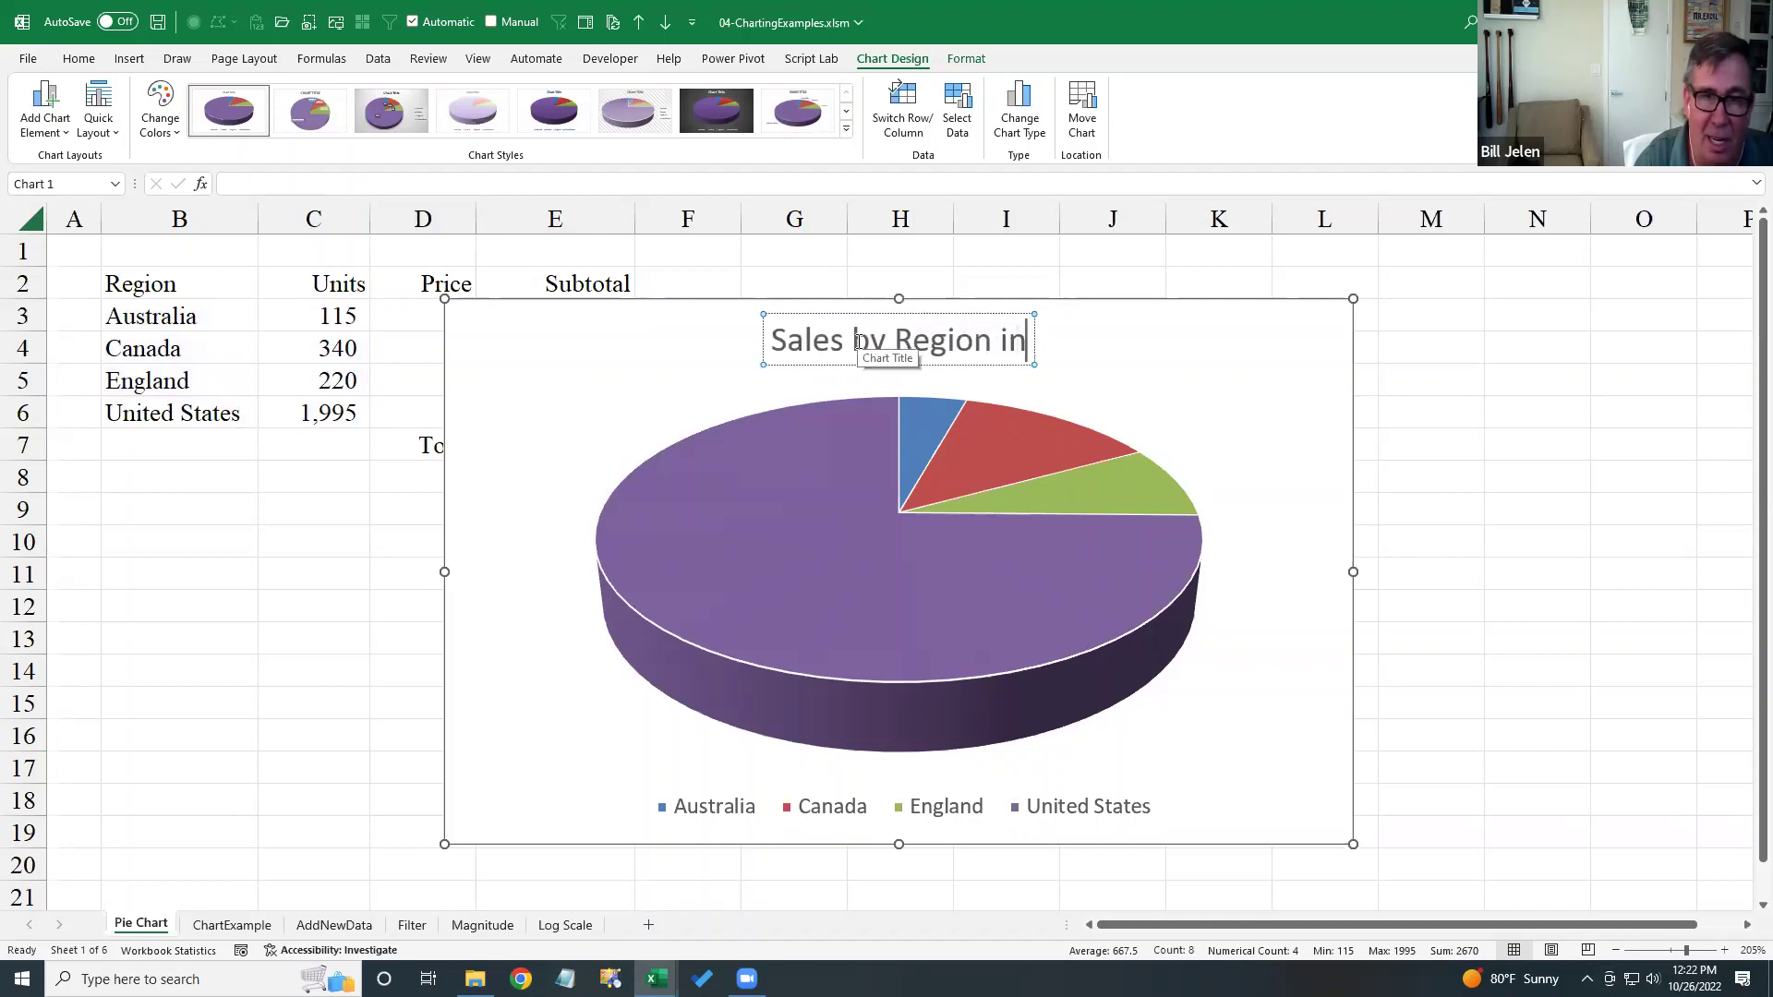
pyautogui.write(' an ugly P')
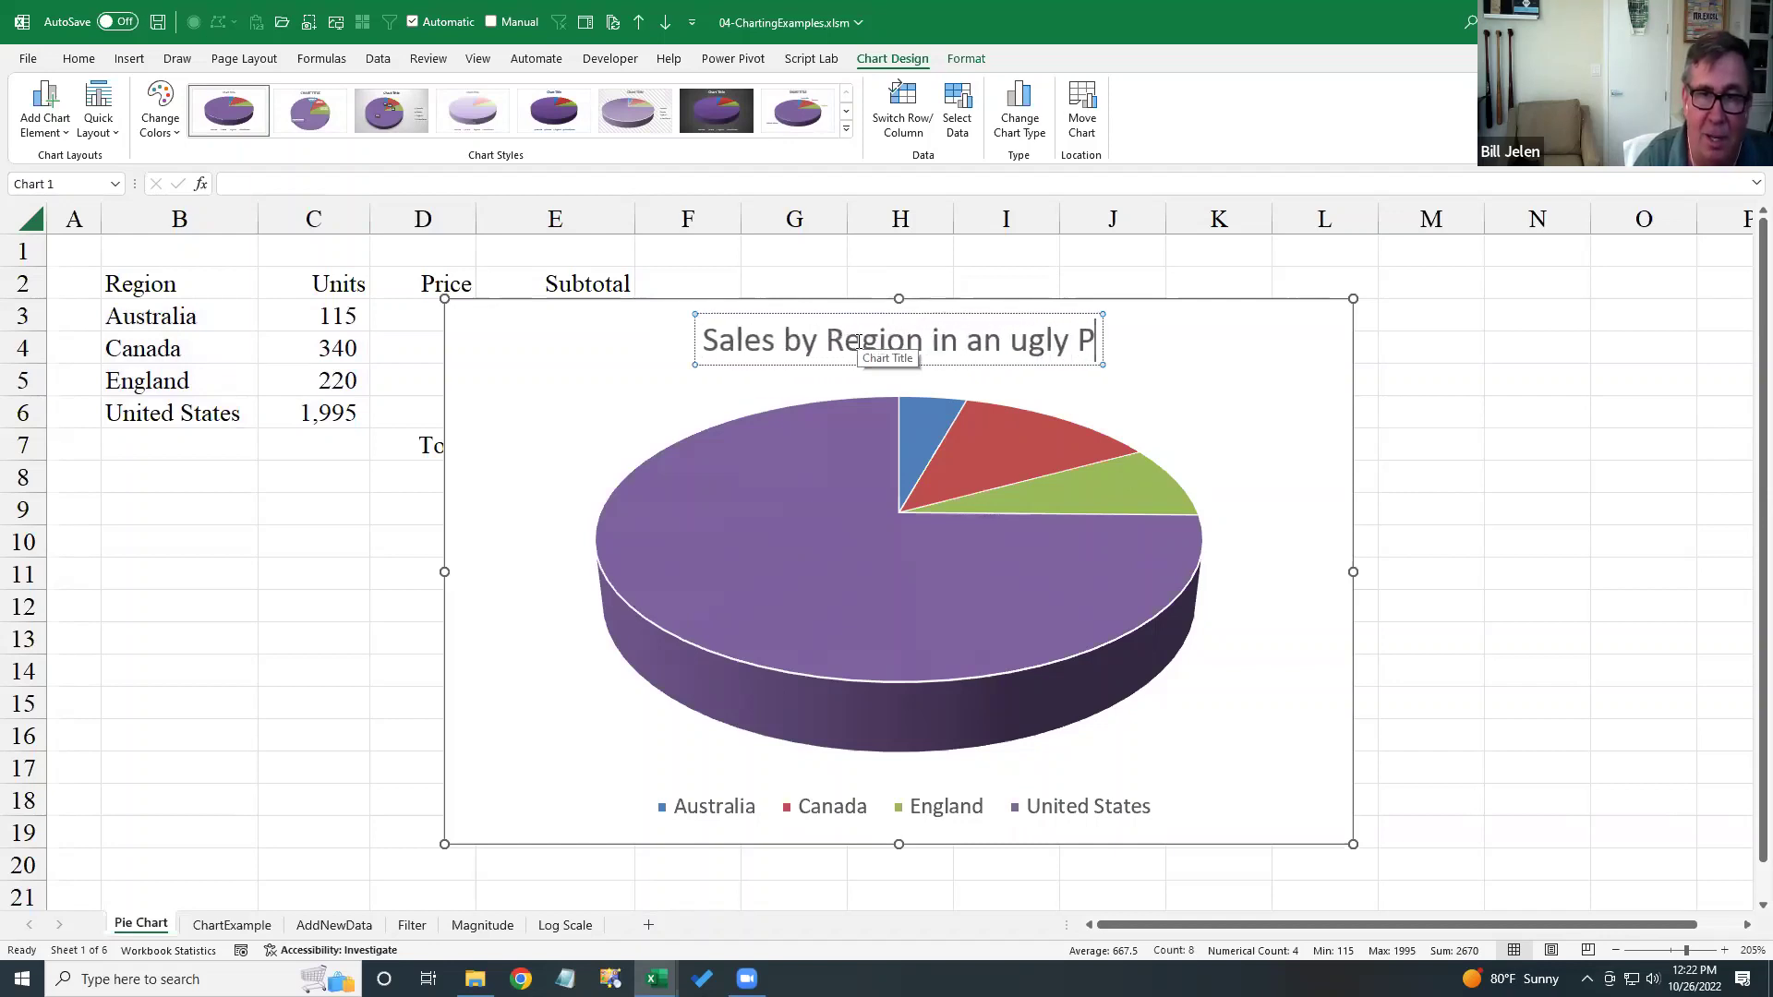
pyautogui.write('ie Chart')
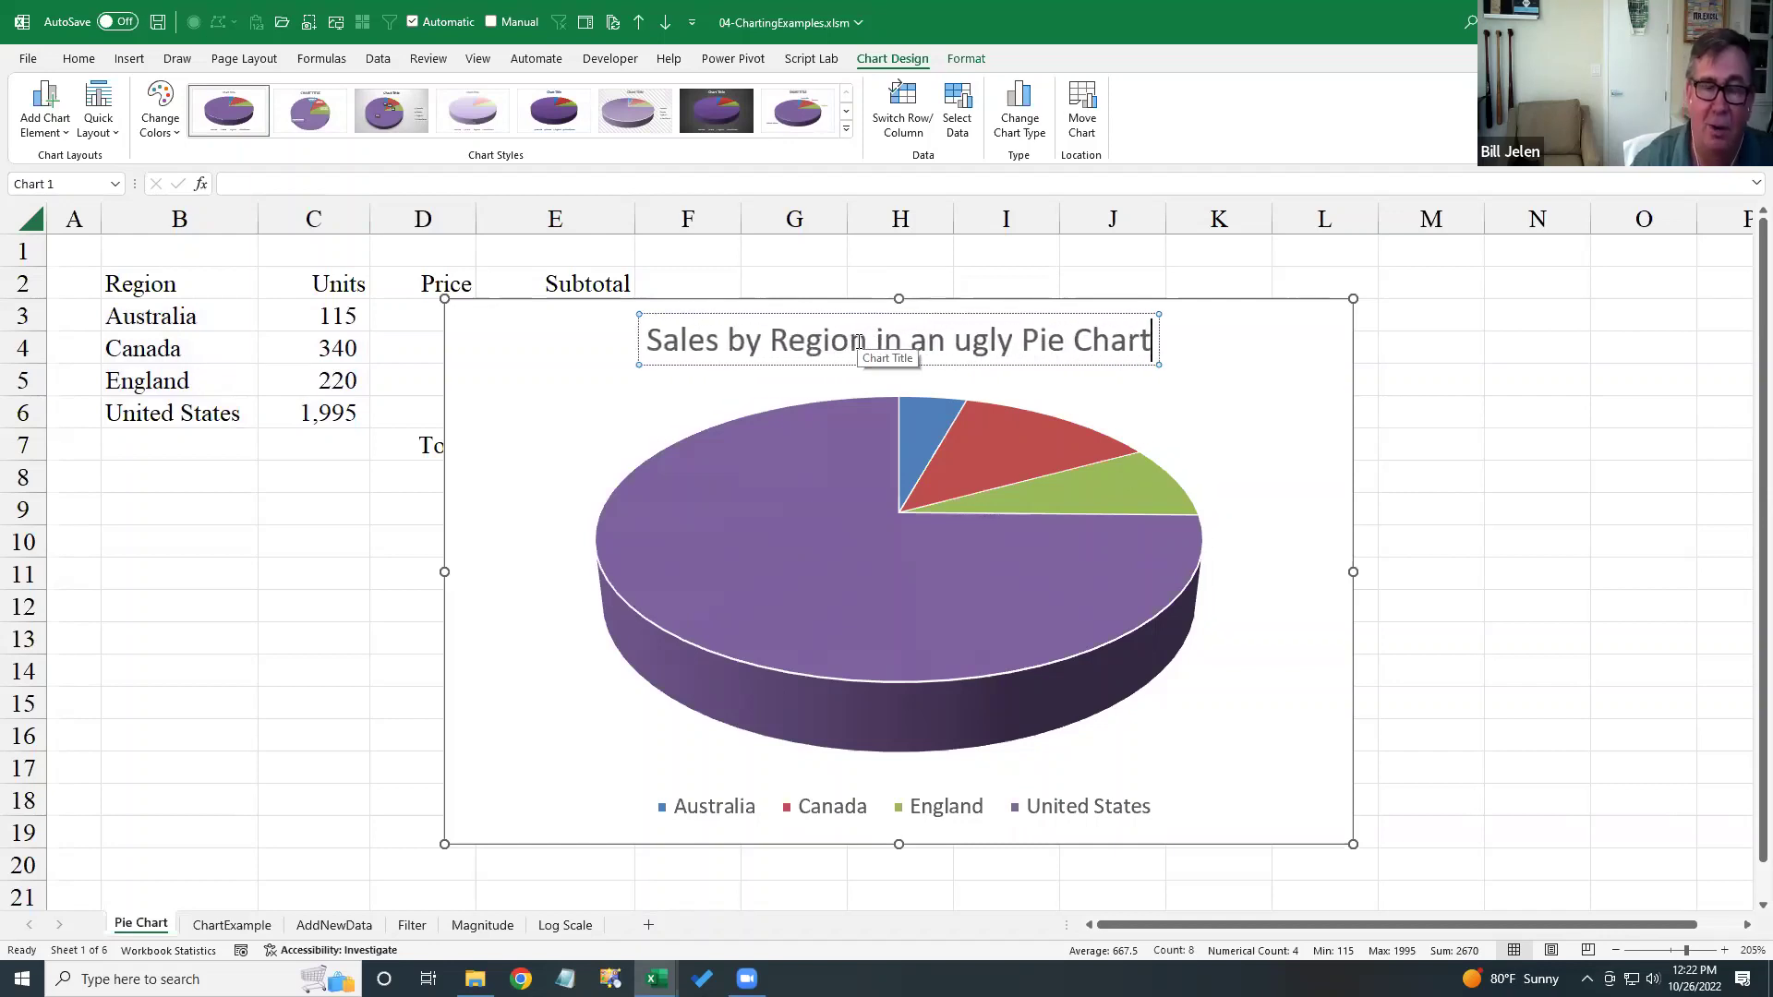
pyautogui.click(1196, 349)
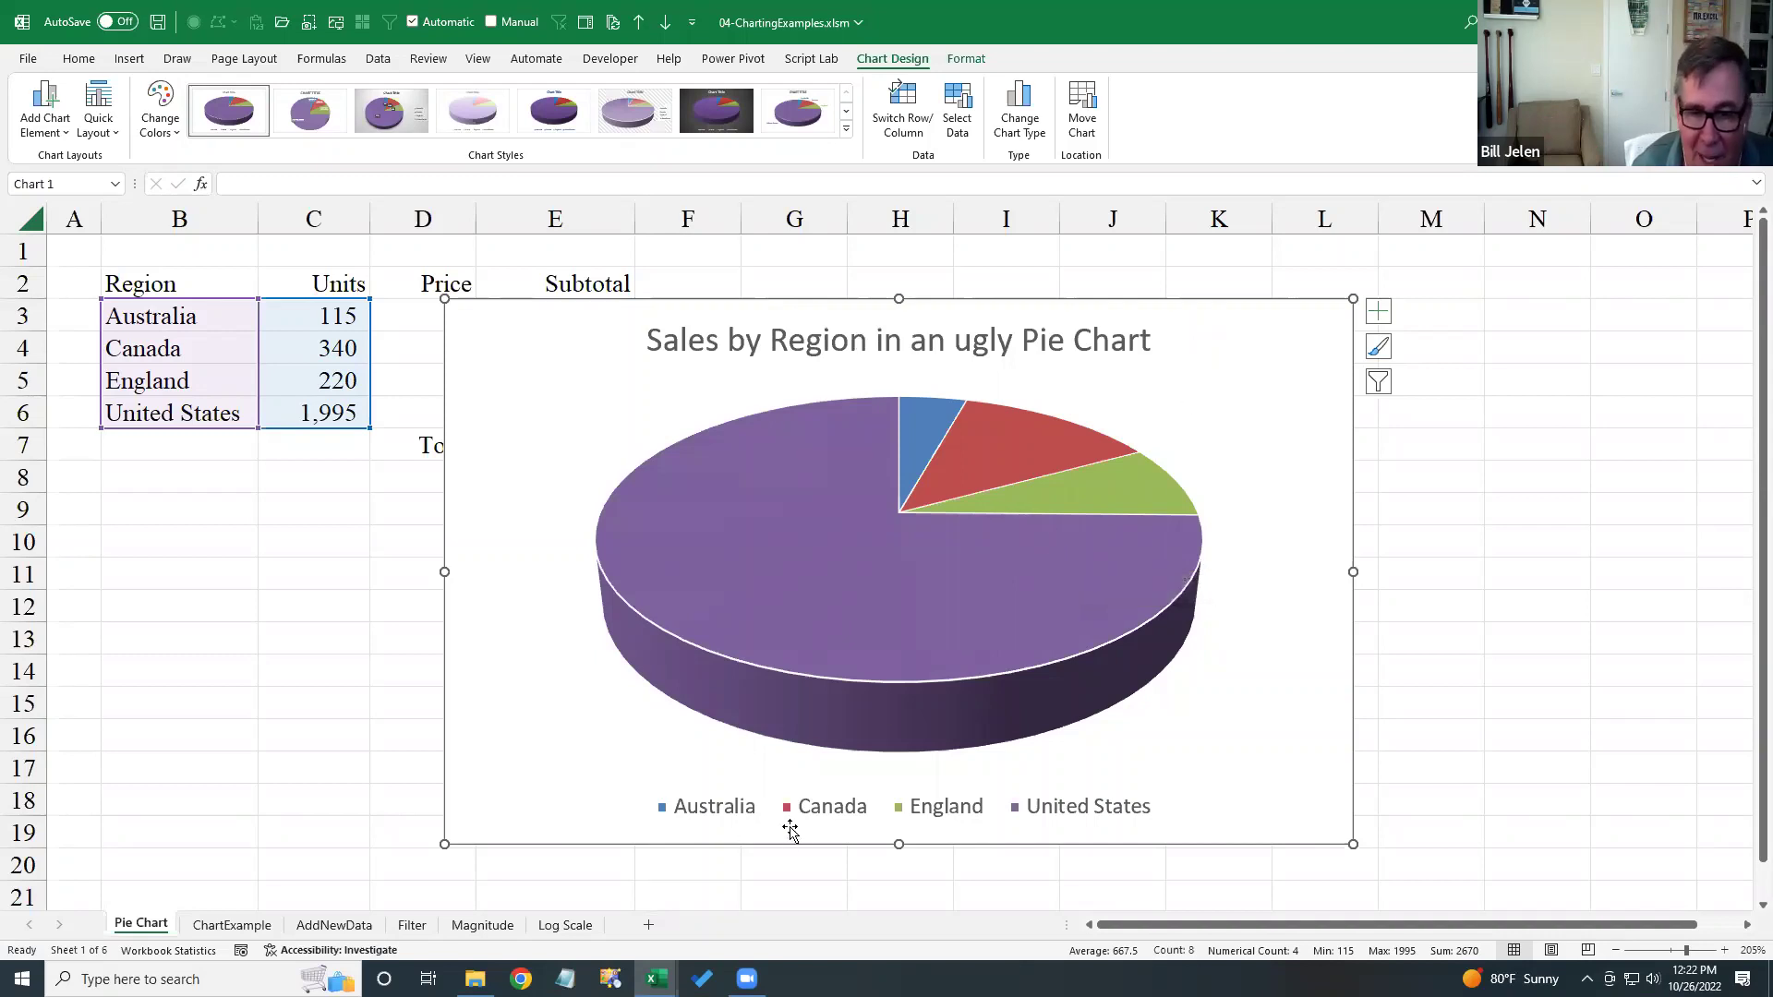
# - Delete the pie chart's legend and add data labels showing the category name and percentage, without the value
pyautogui.click(936, 812)
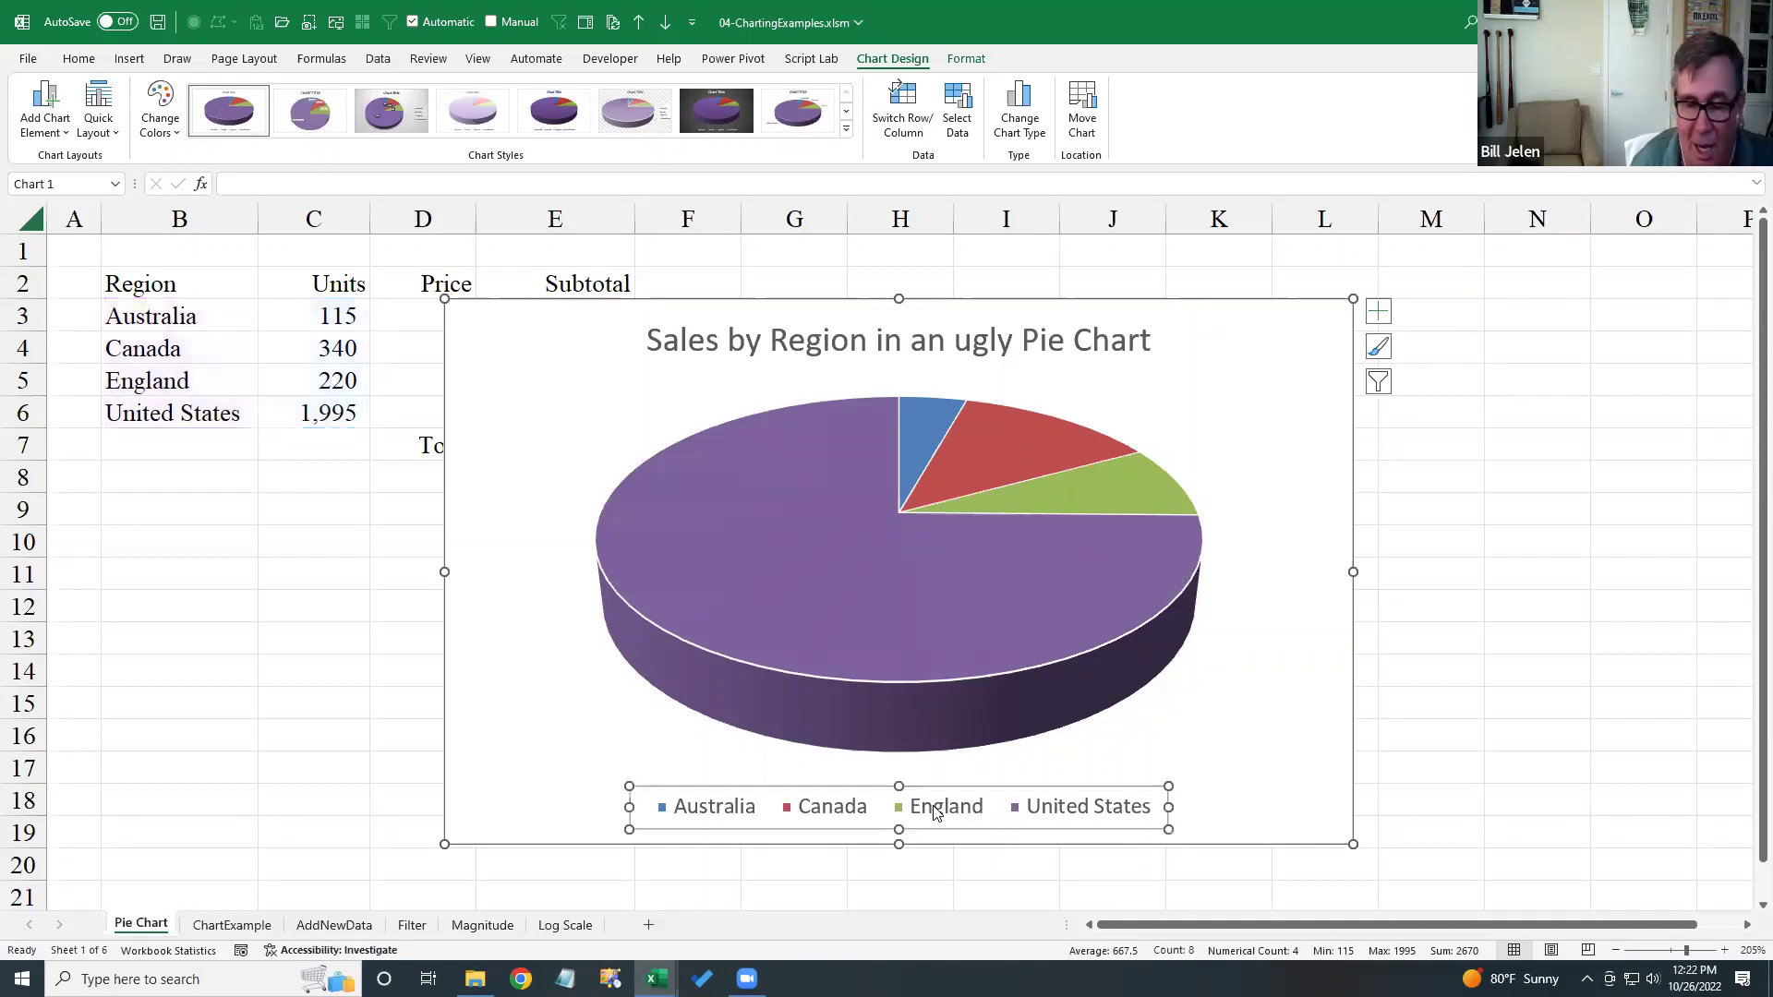
pyautogui.press('Delete')
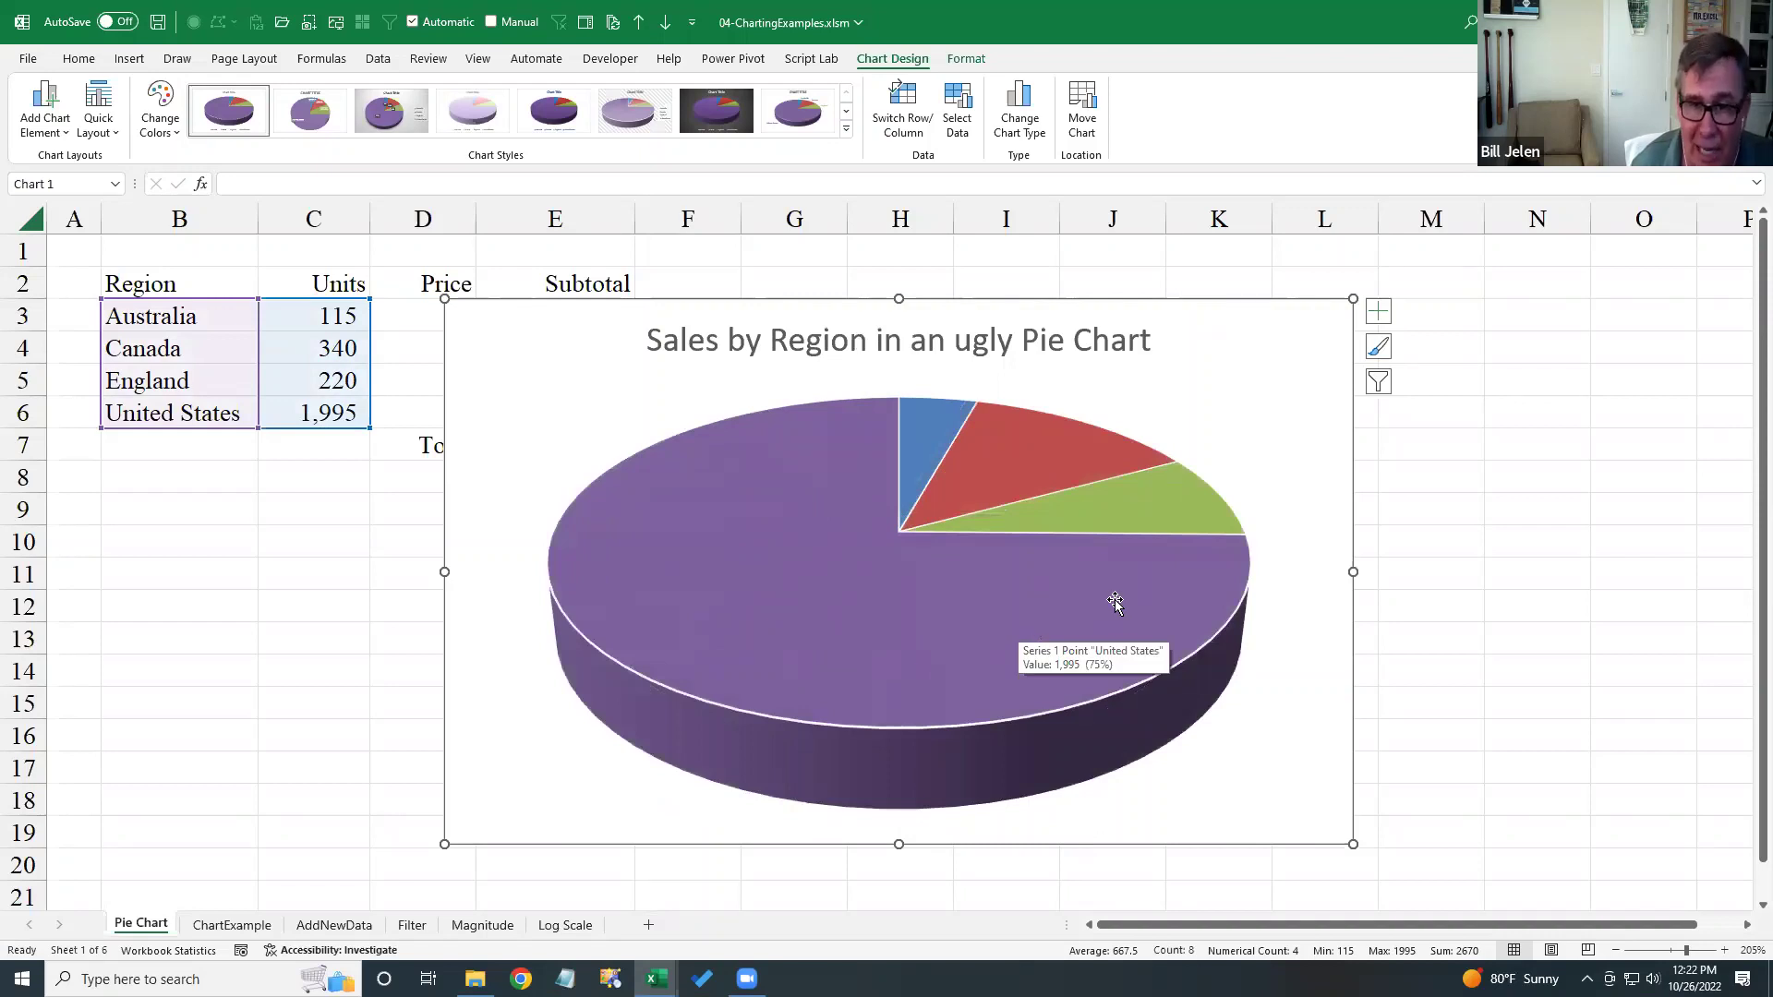
pyautogui.click(1378, 320)
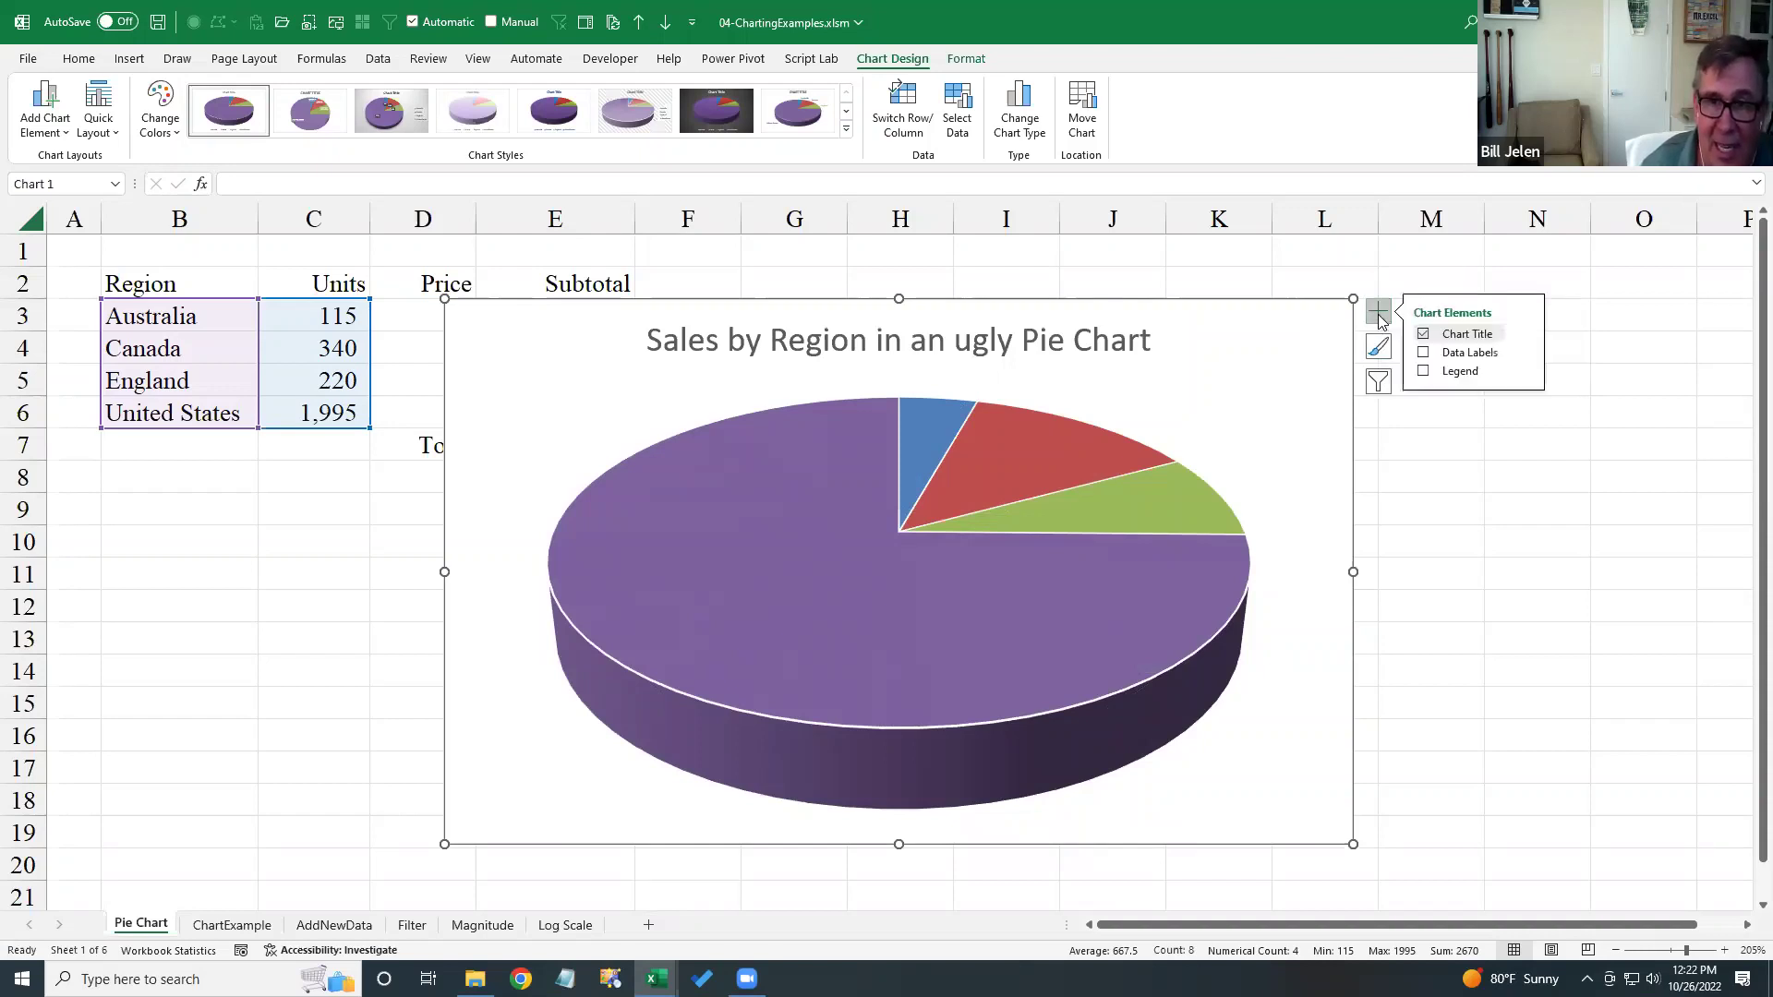
pyautogui.click(1423, 355)
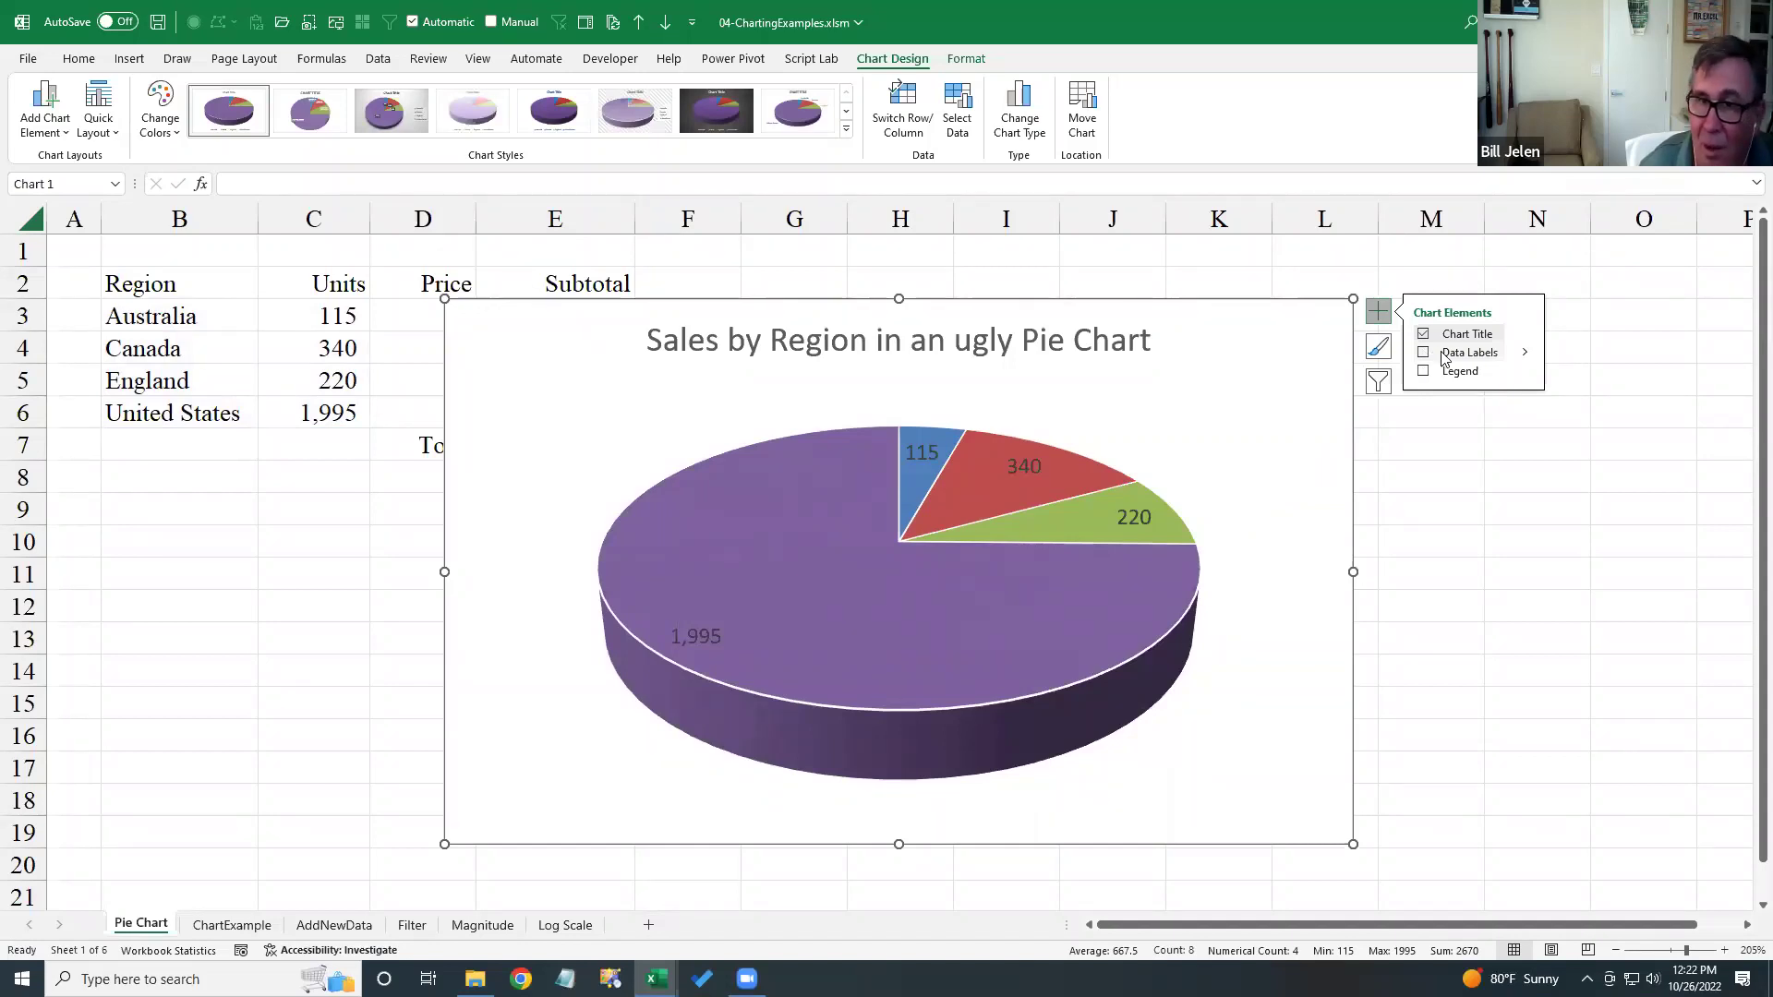
pyautogui.click(1510, 354)
pyautogui.click(1526, 355)
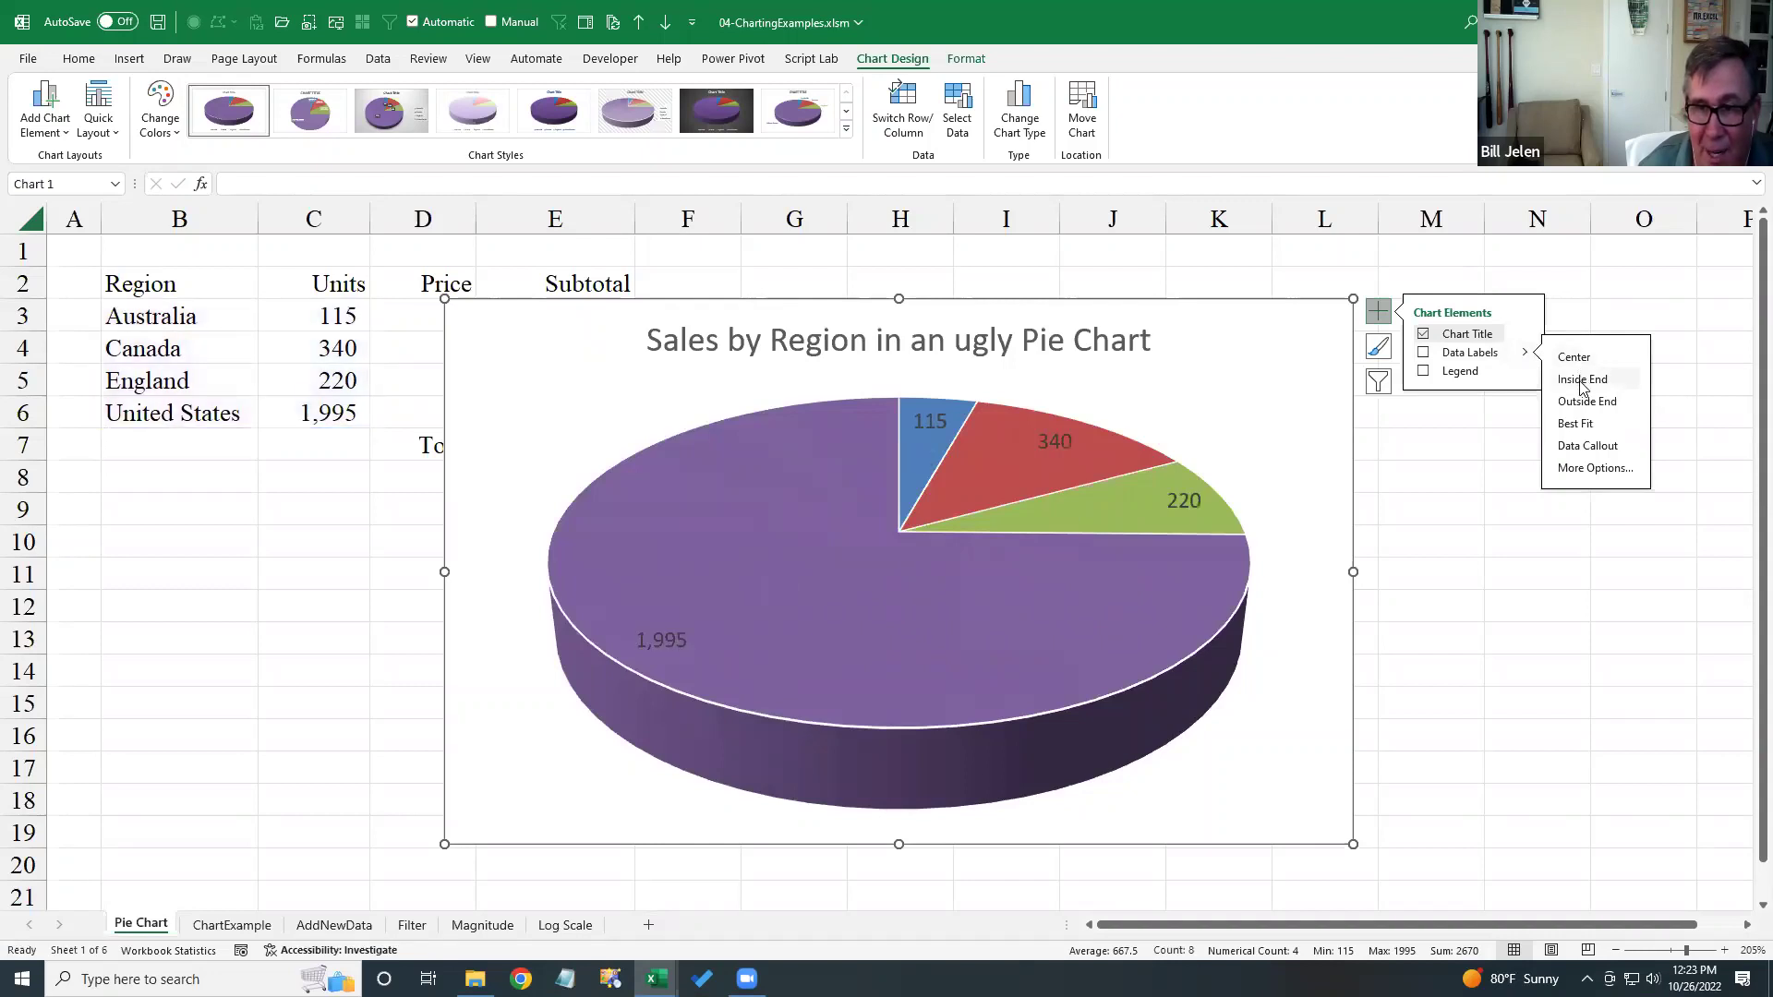
pyautogui.click(1581, 471)
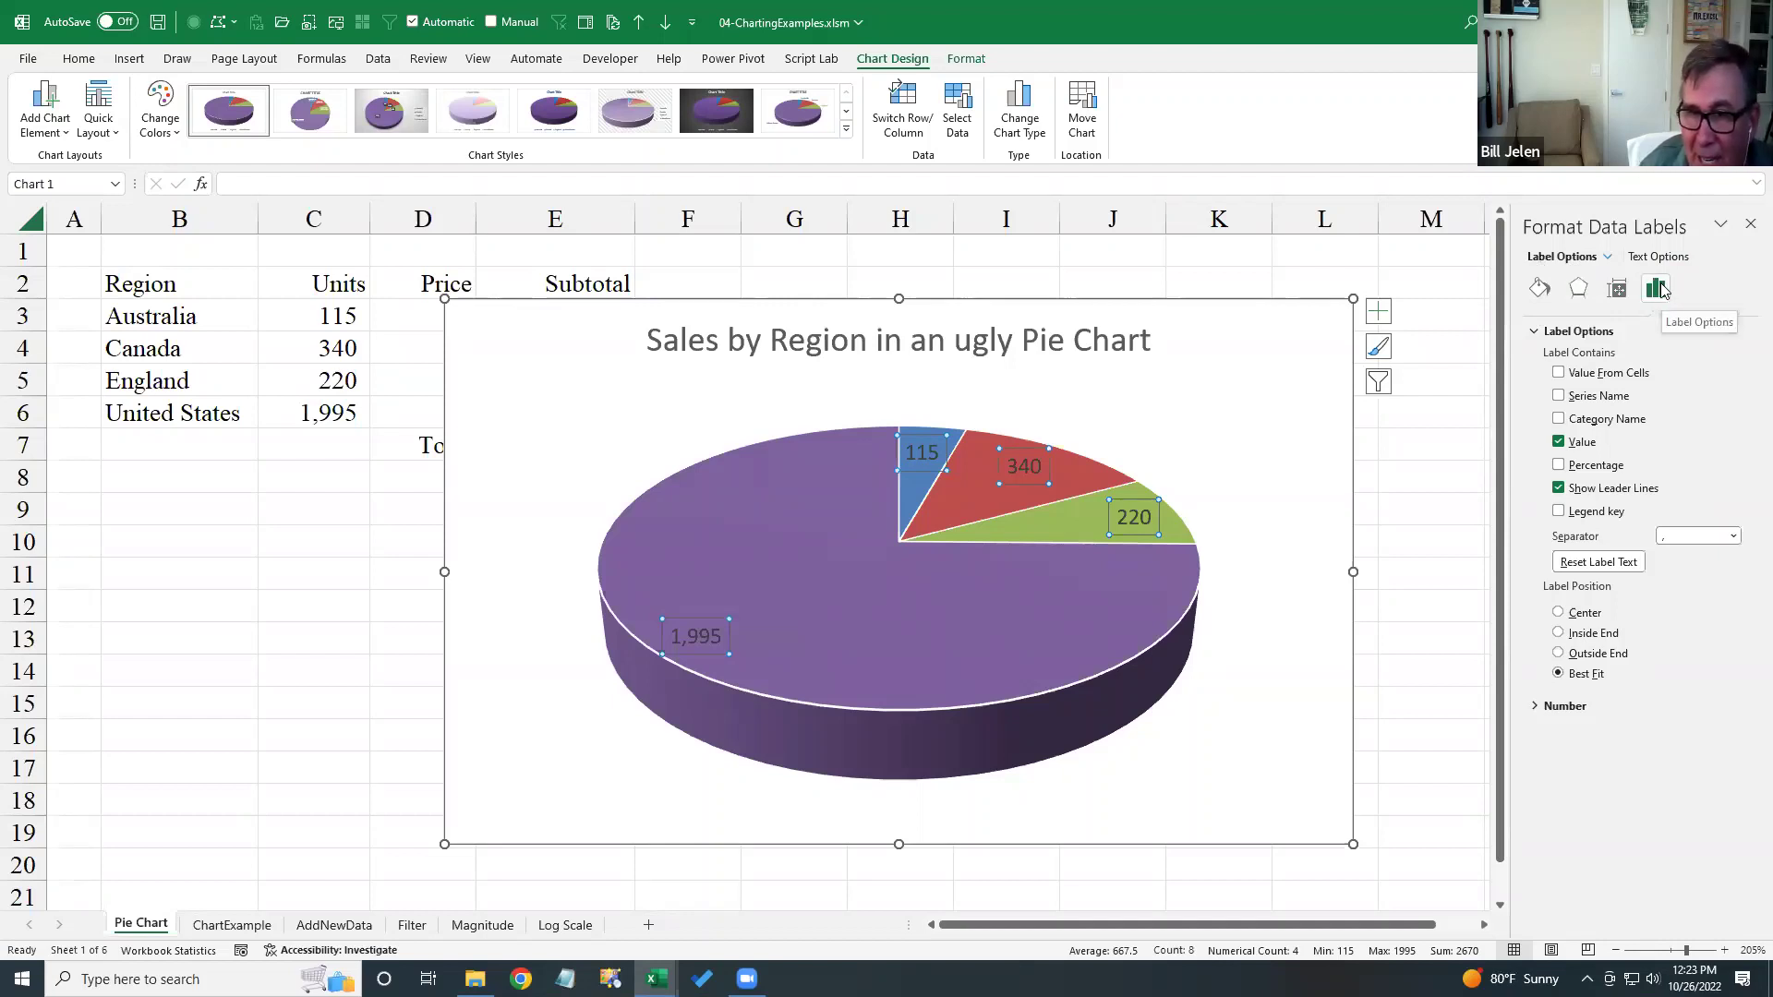
pyautogui.click(1558, 419)
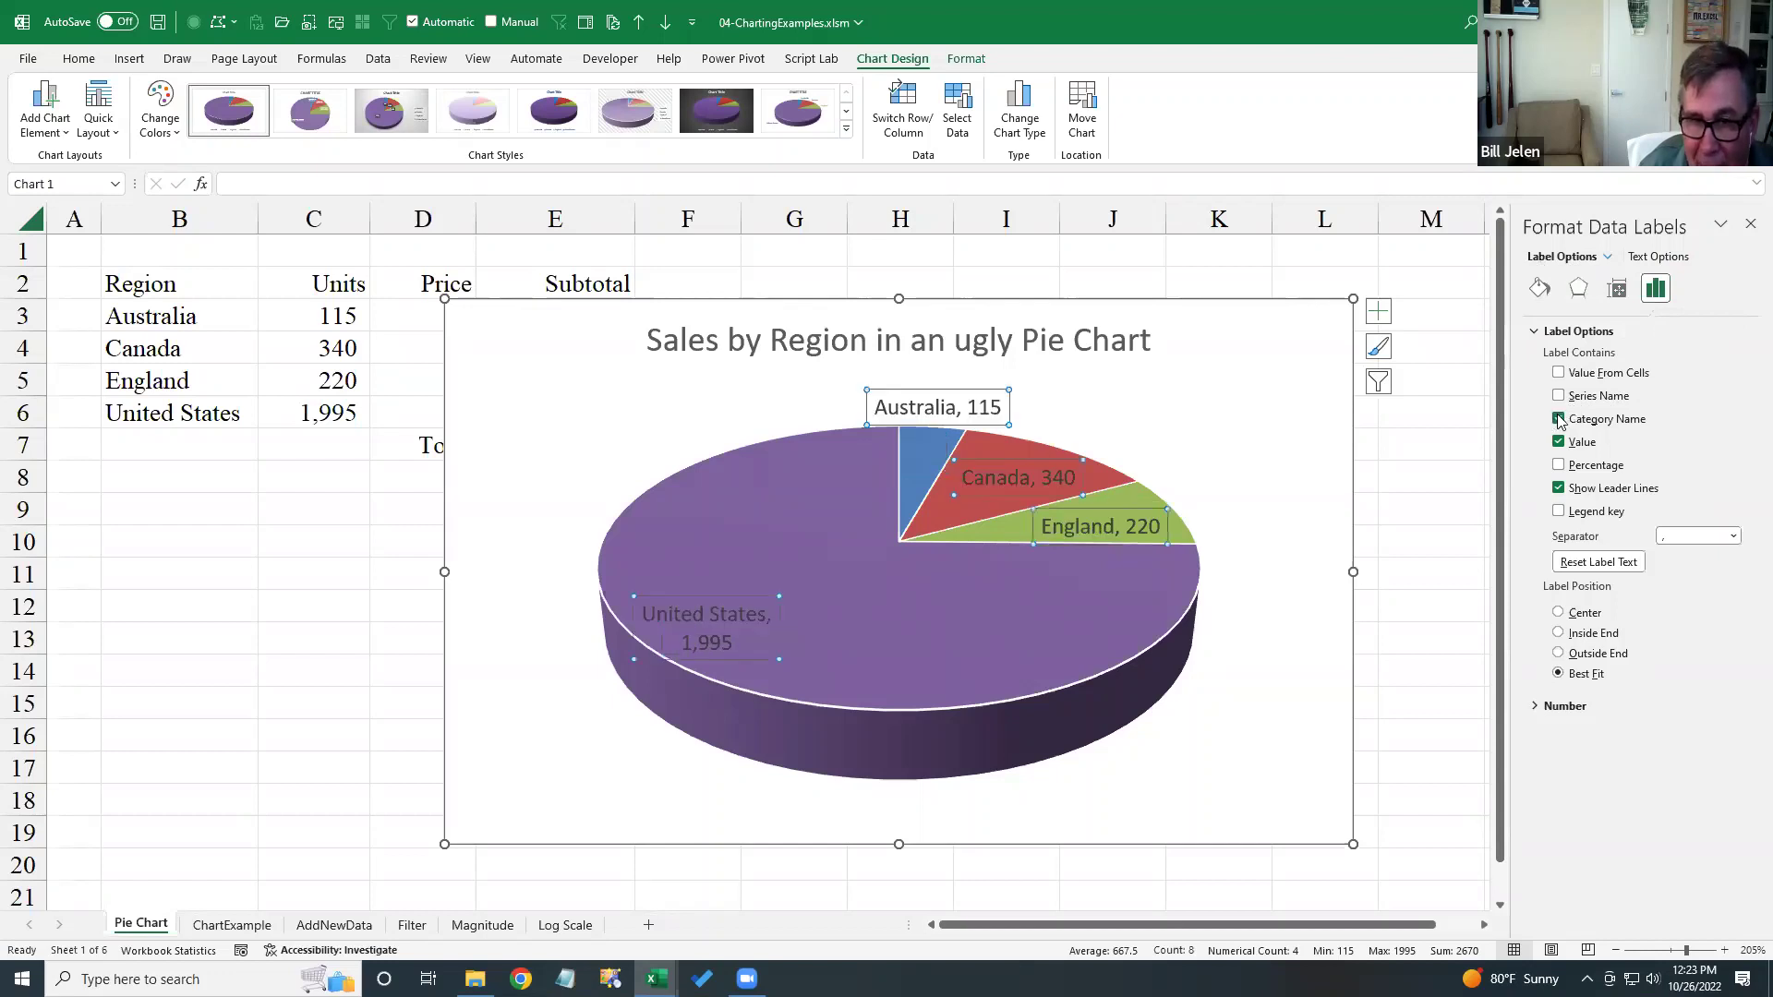
pyautogui.click(1559, 466)
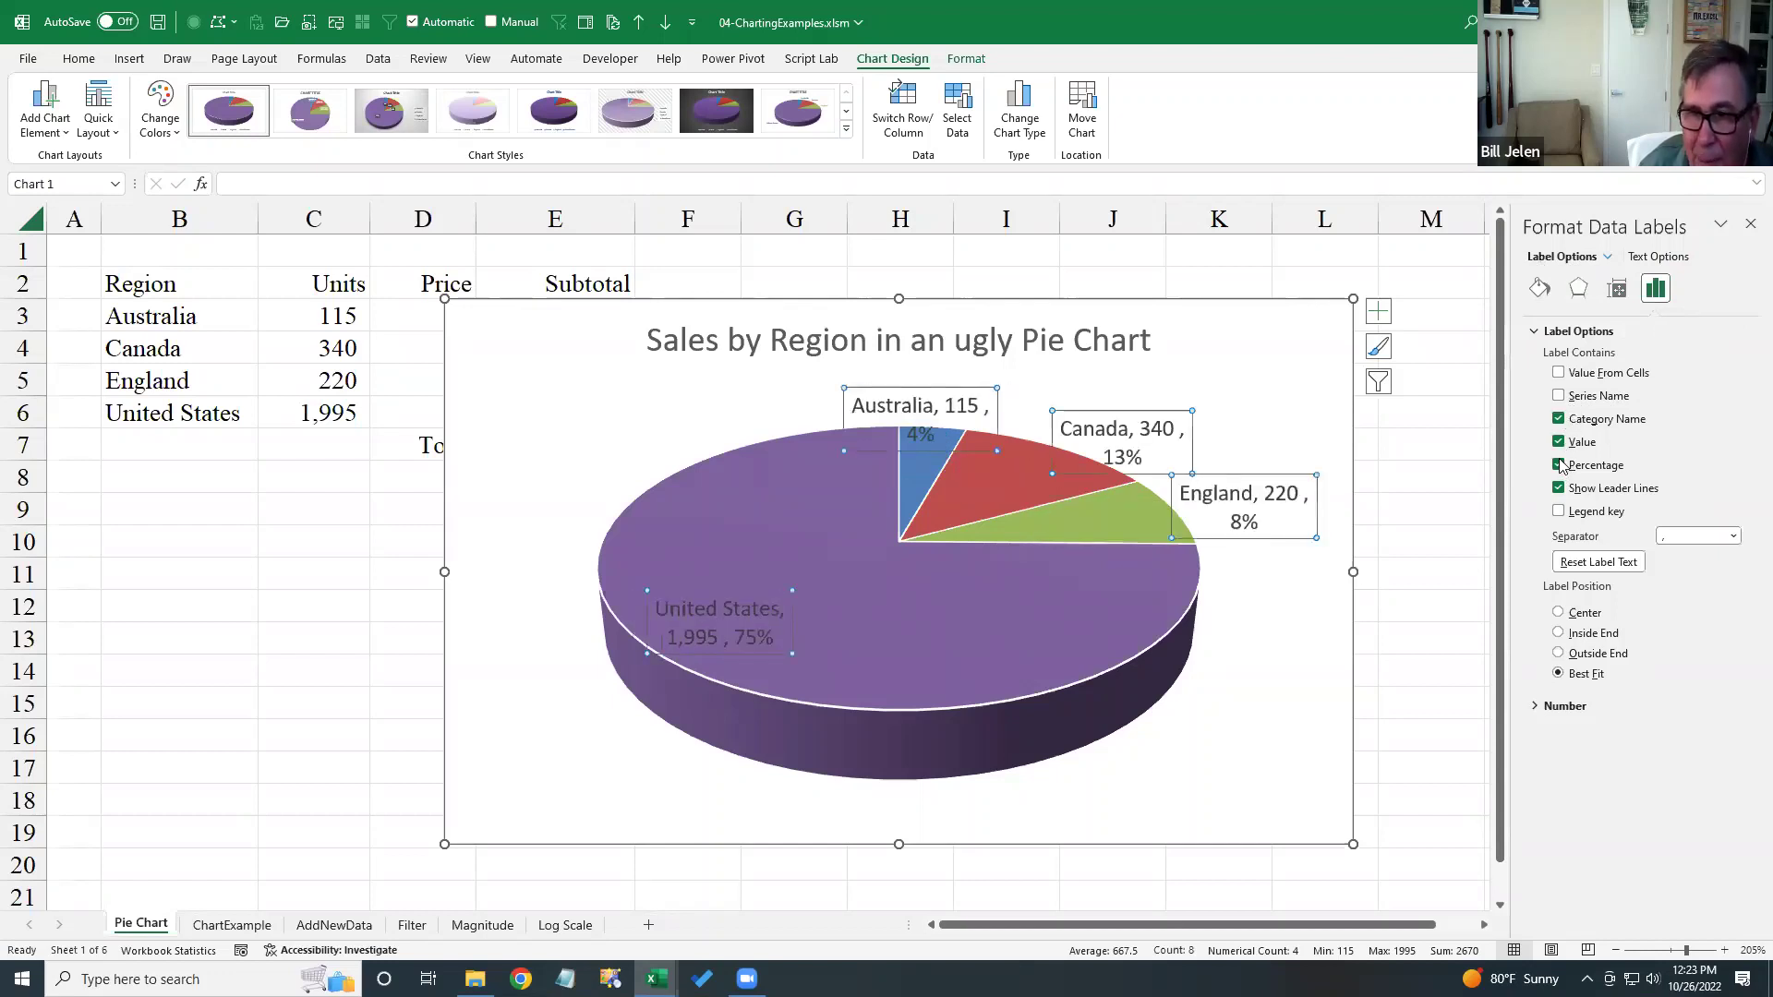
pyautogui.click(1559, 441)
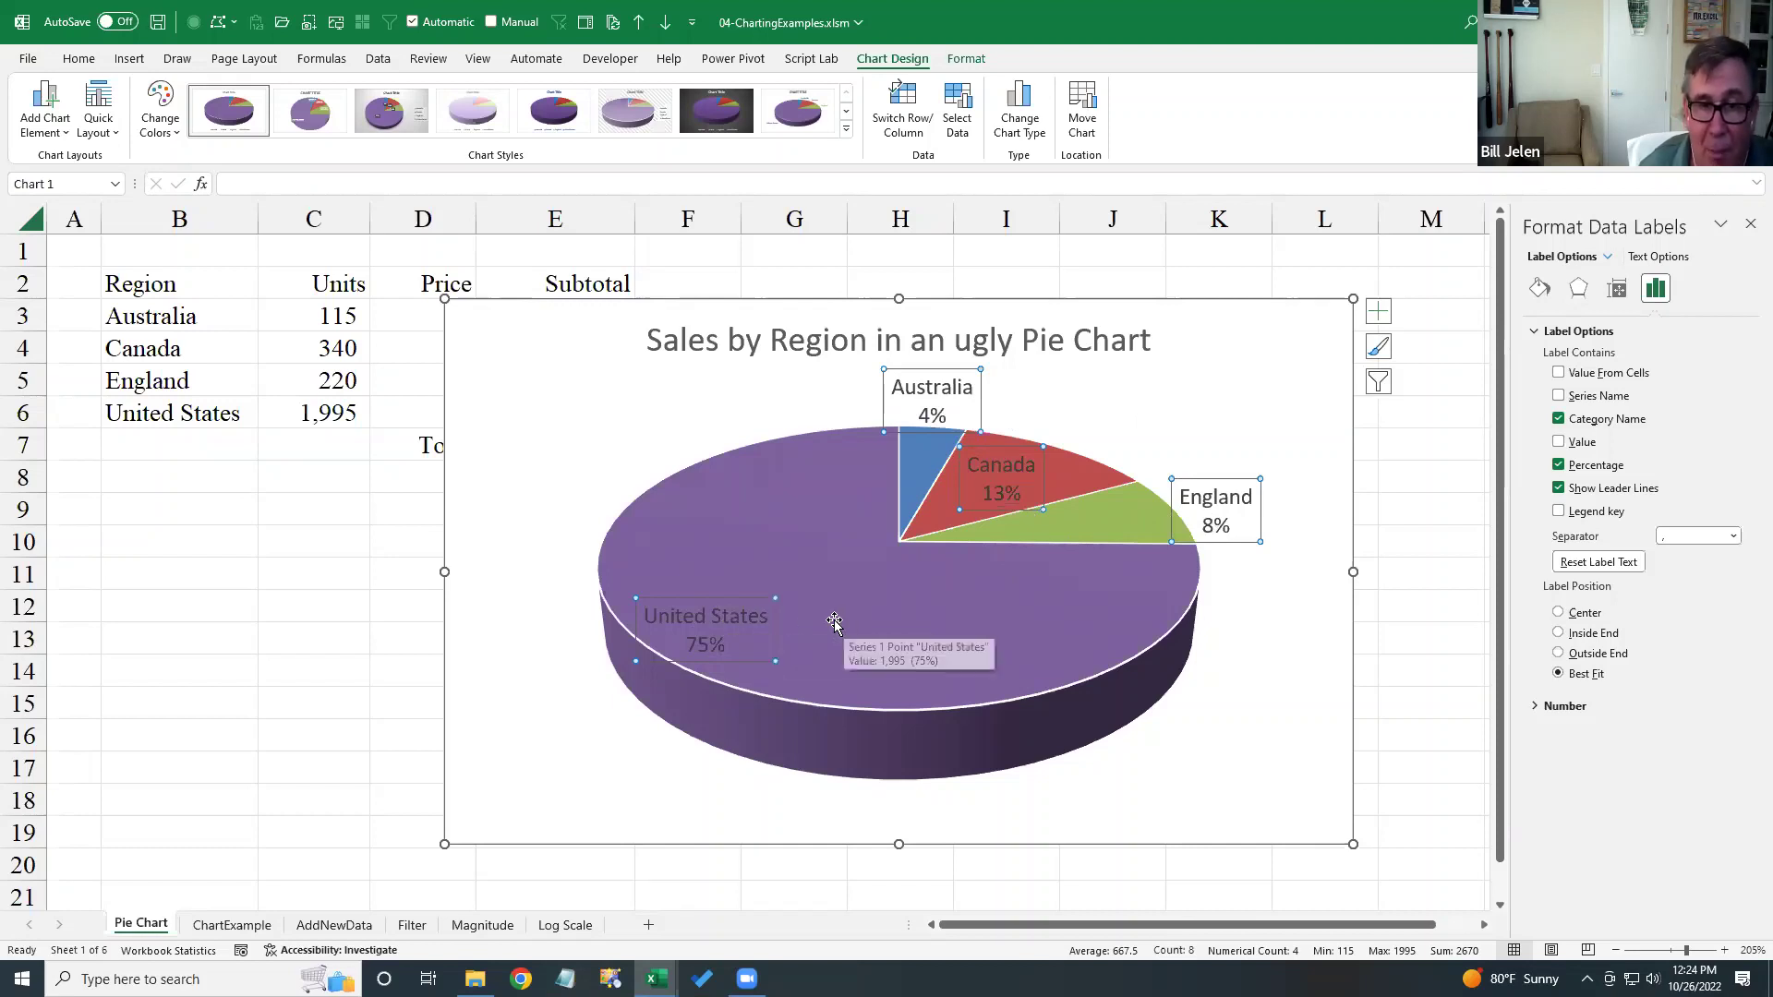
# - Change the font color of the United States and Canada data labels to white
pyautogui.click(776, 624)
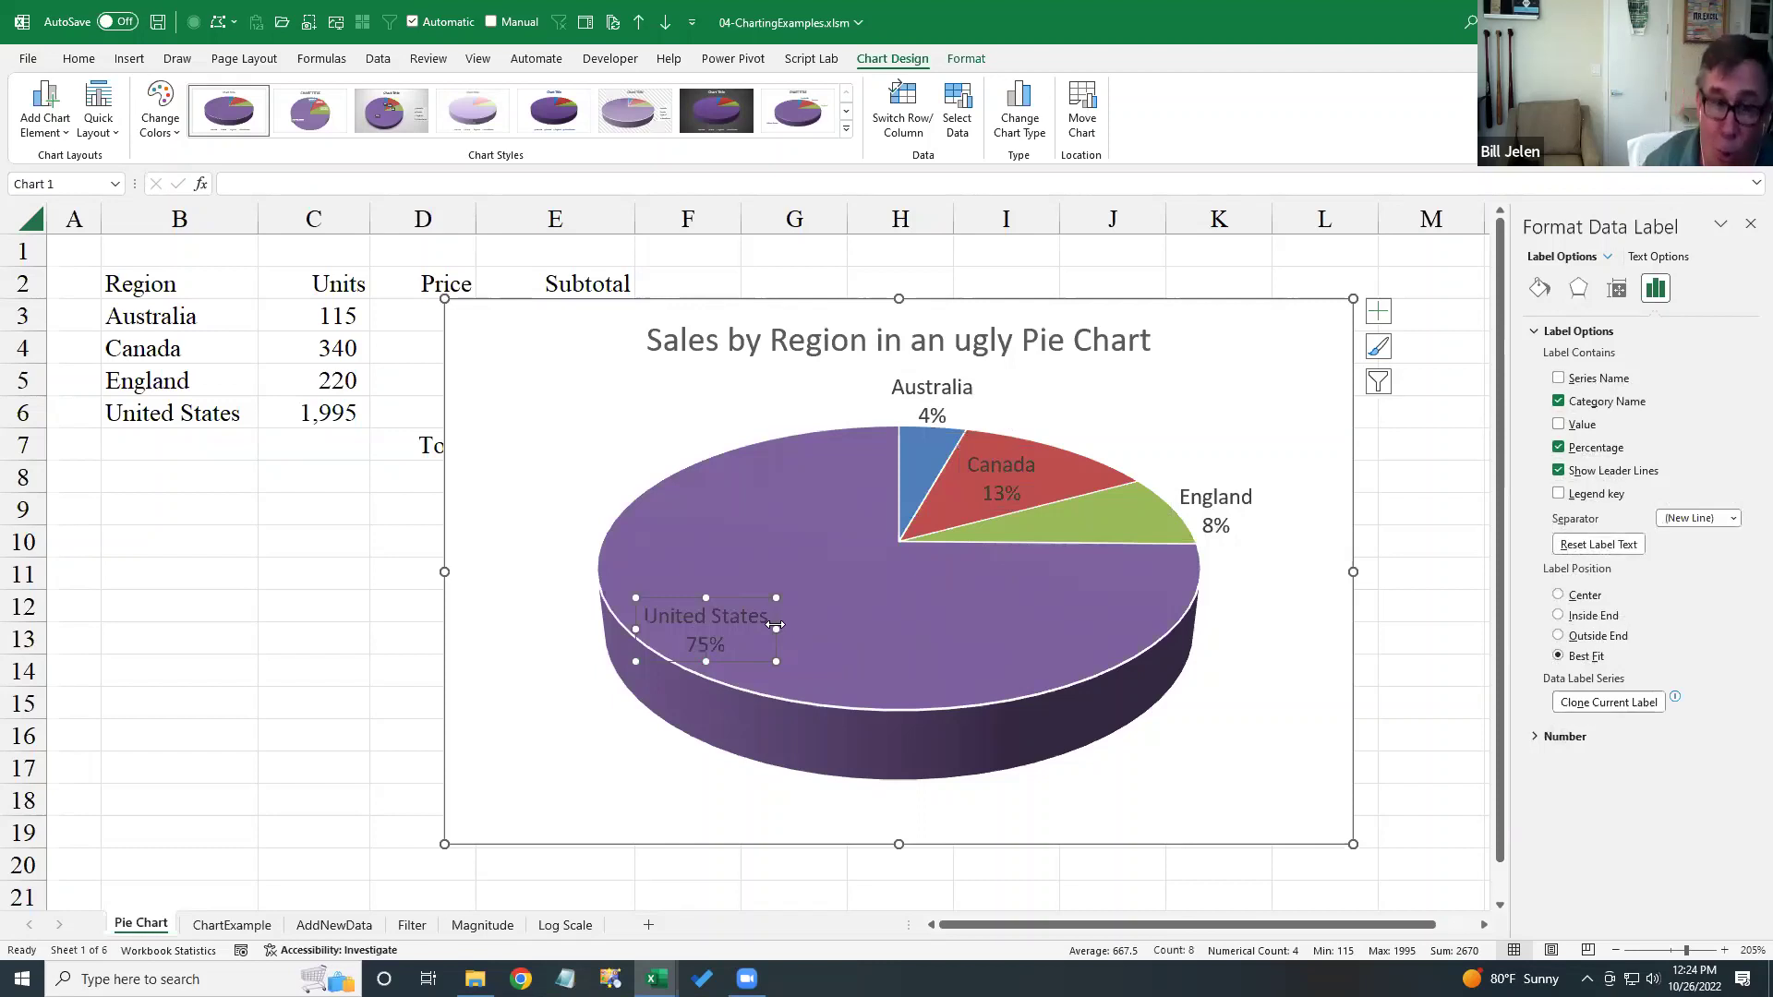
pyautogui.click(80, 59)
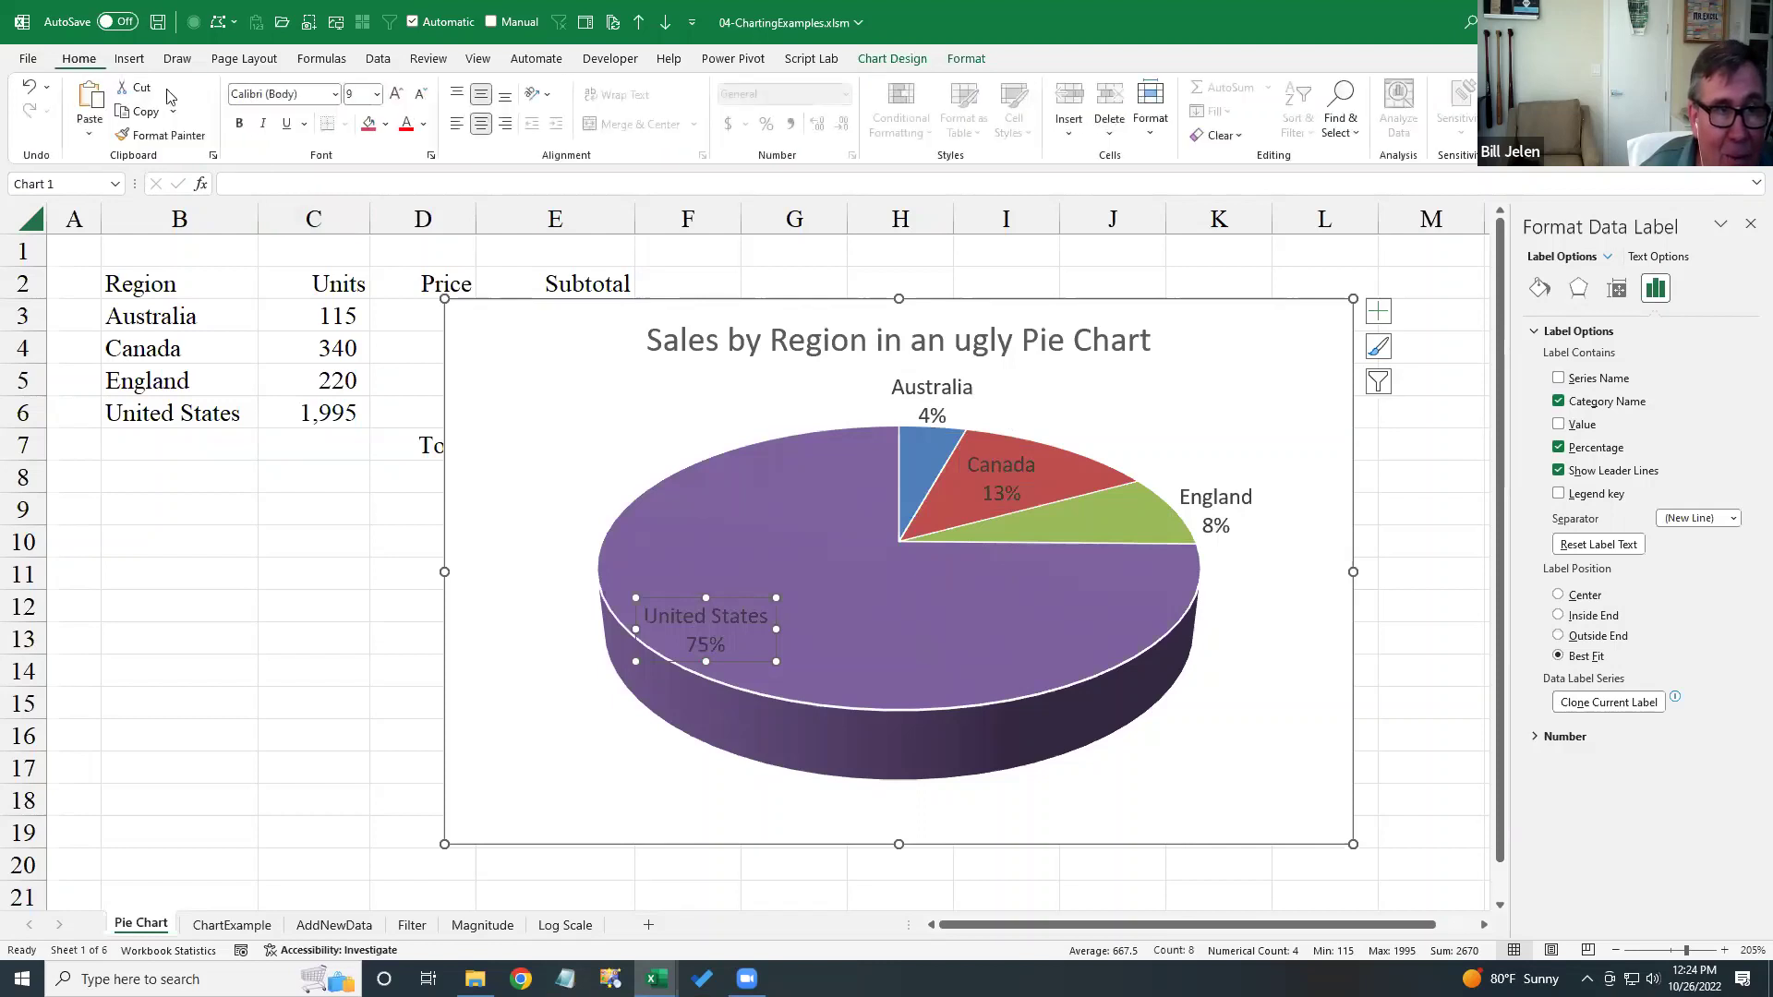
pyautogui.click(423, 123)
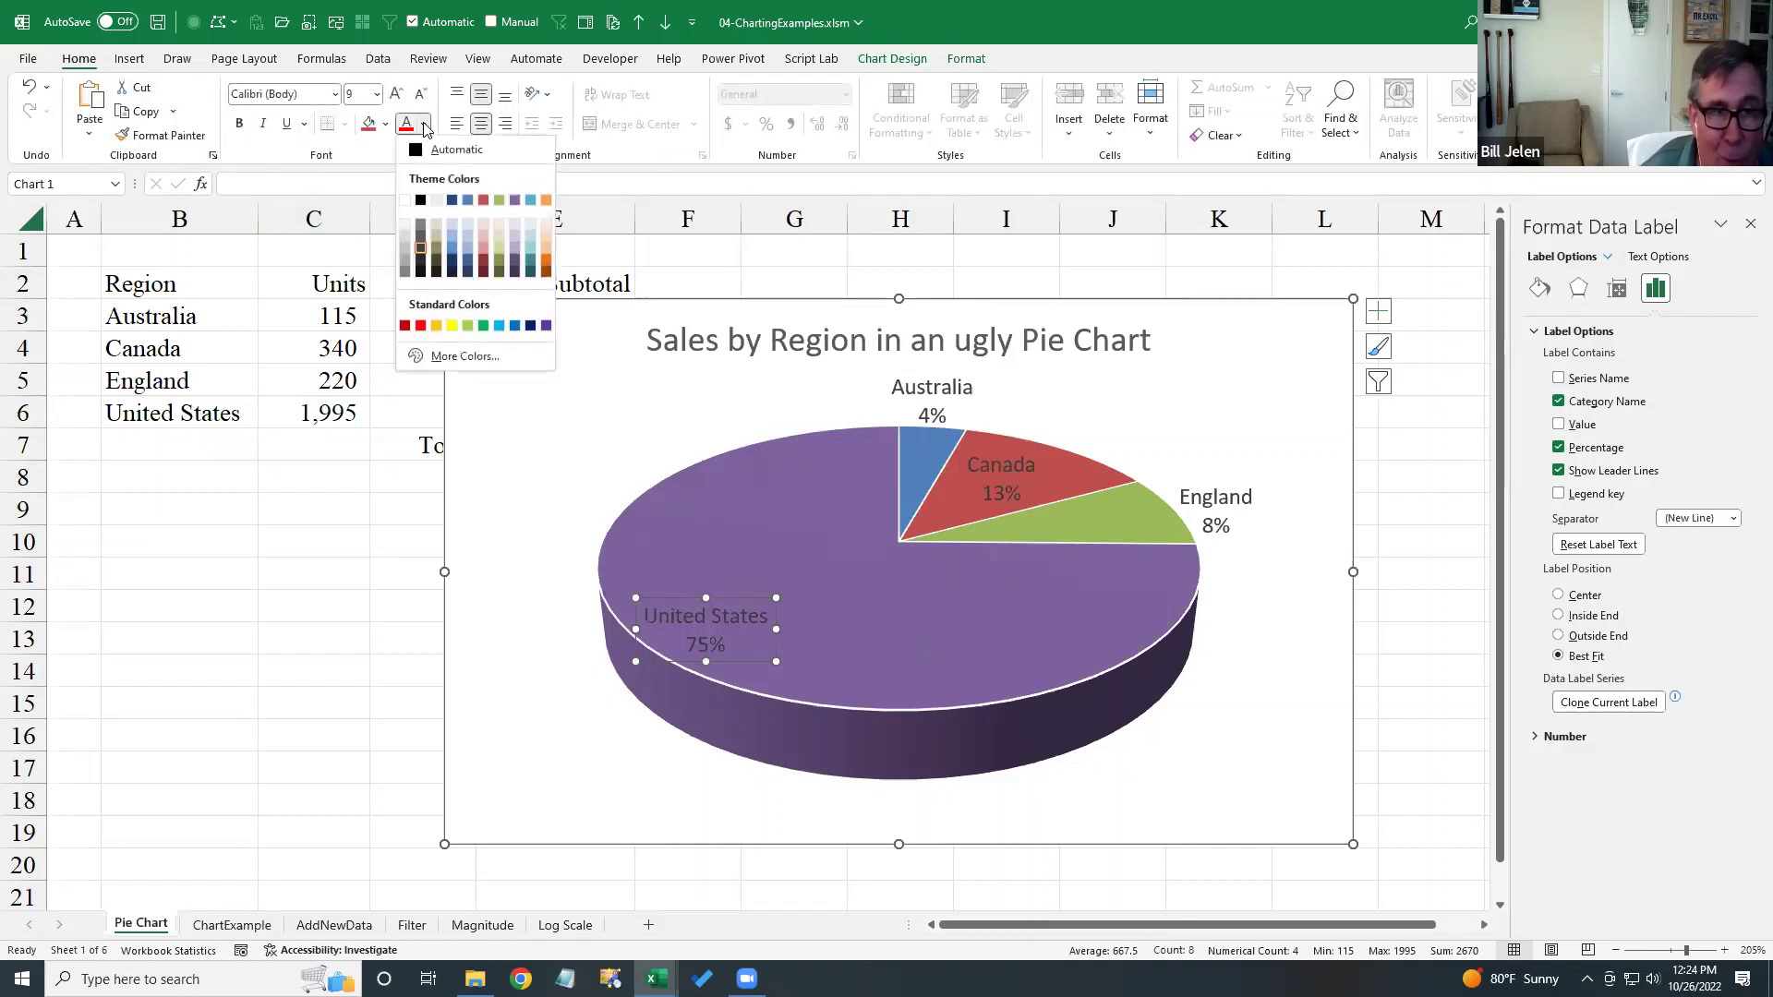
pyautogui.click(405, 202)
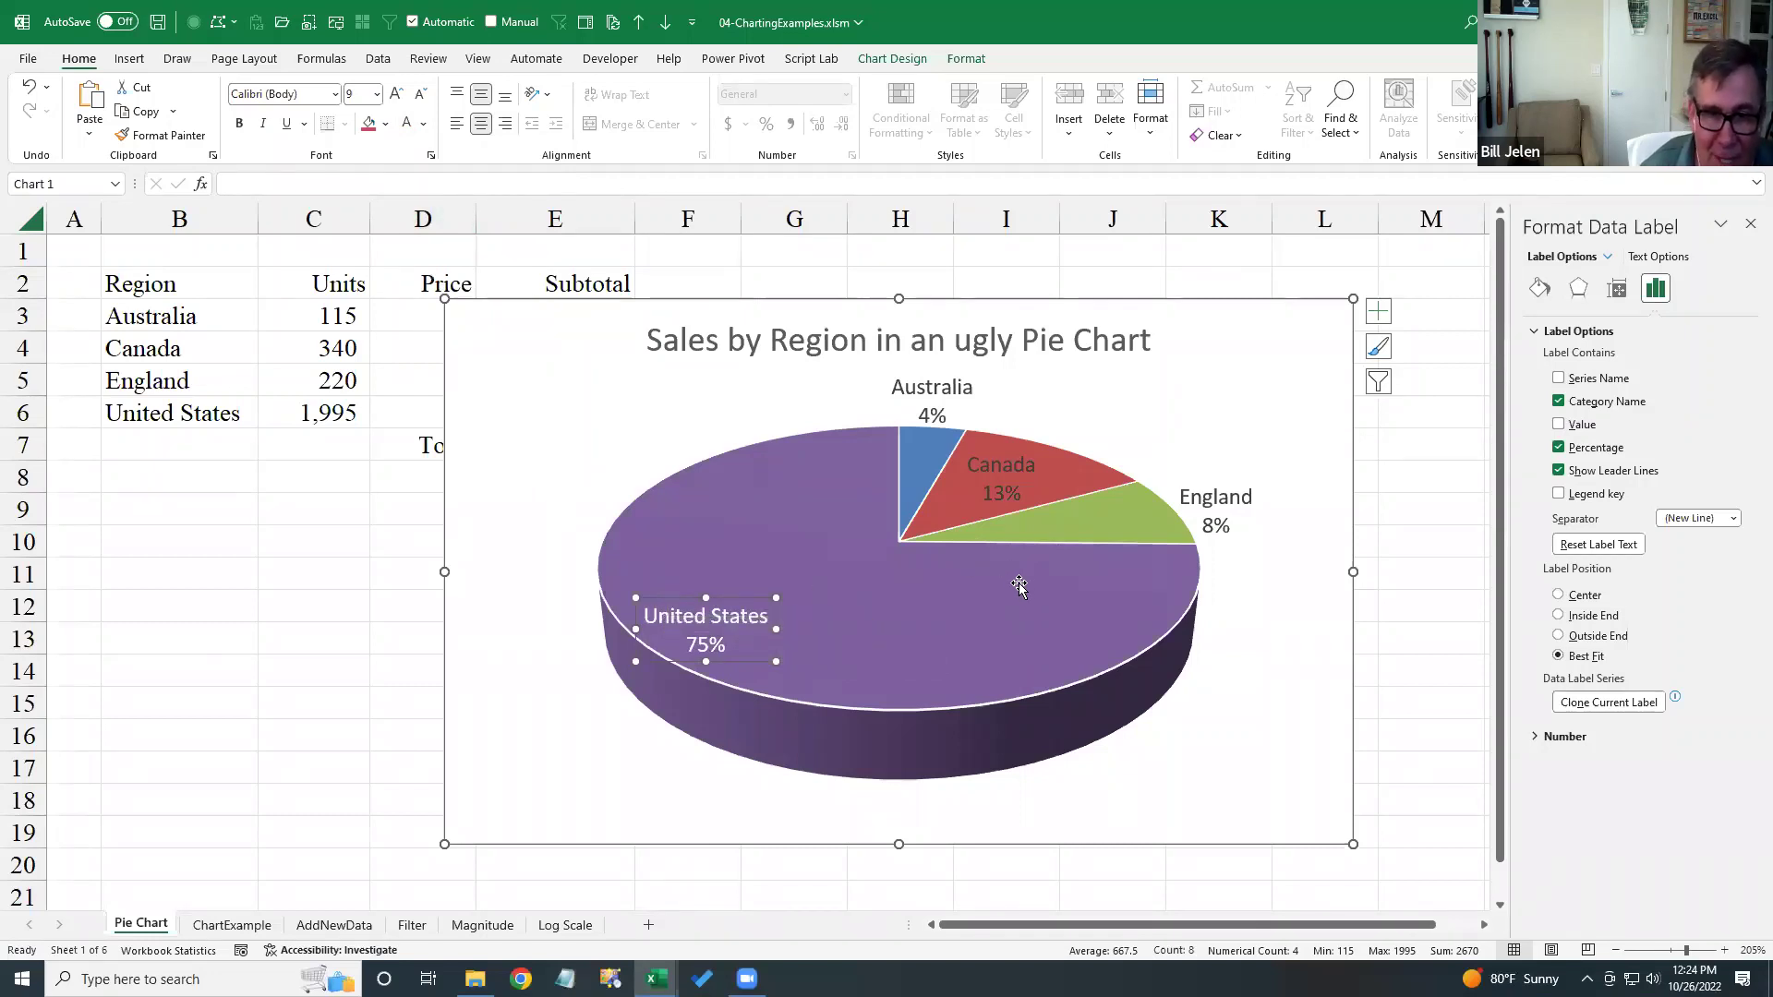
pyautogui.click(1006, 520)
pyautogui.click(1006, 477)
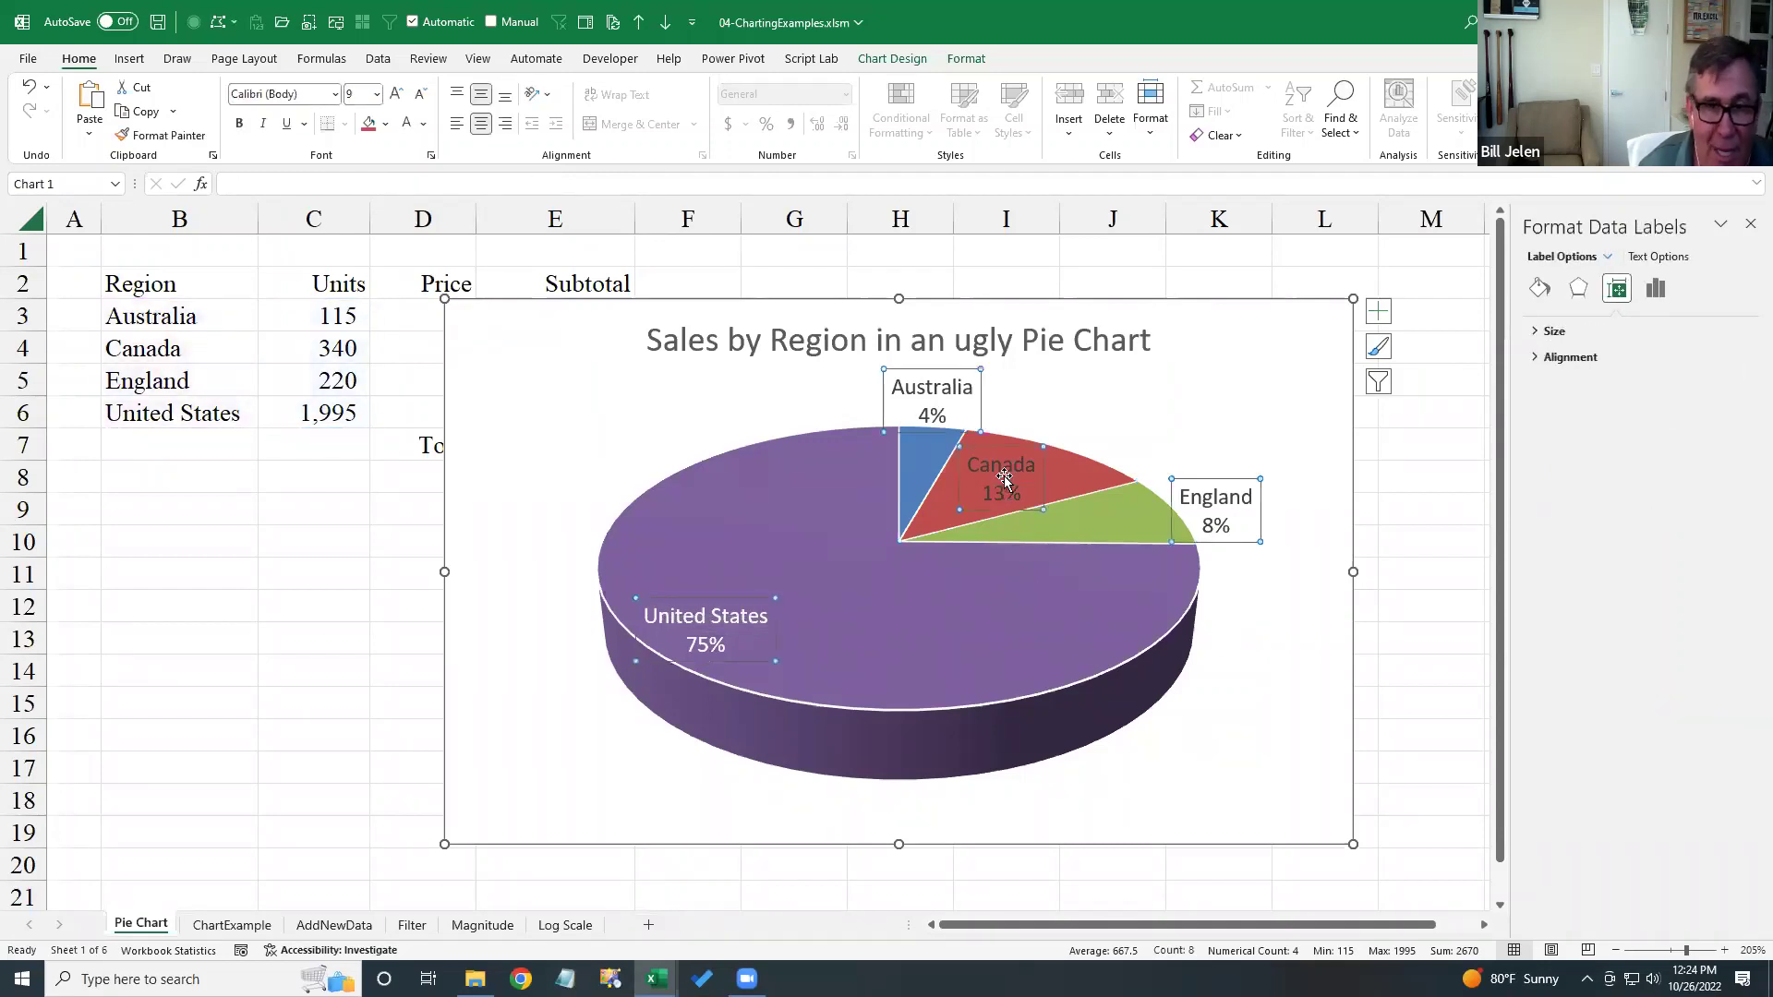
pyautogui.click(1007, 478)
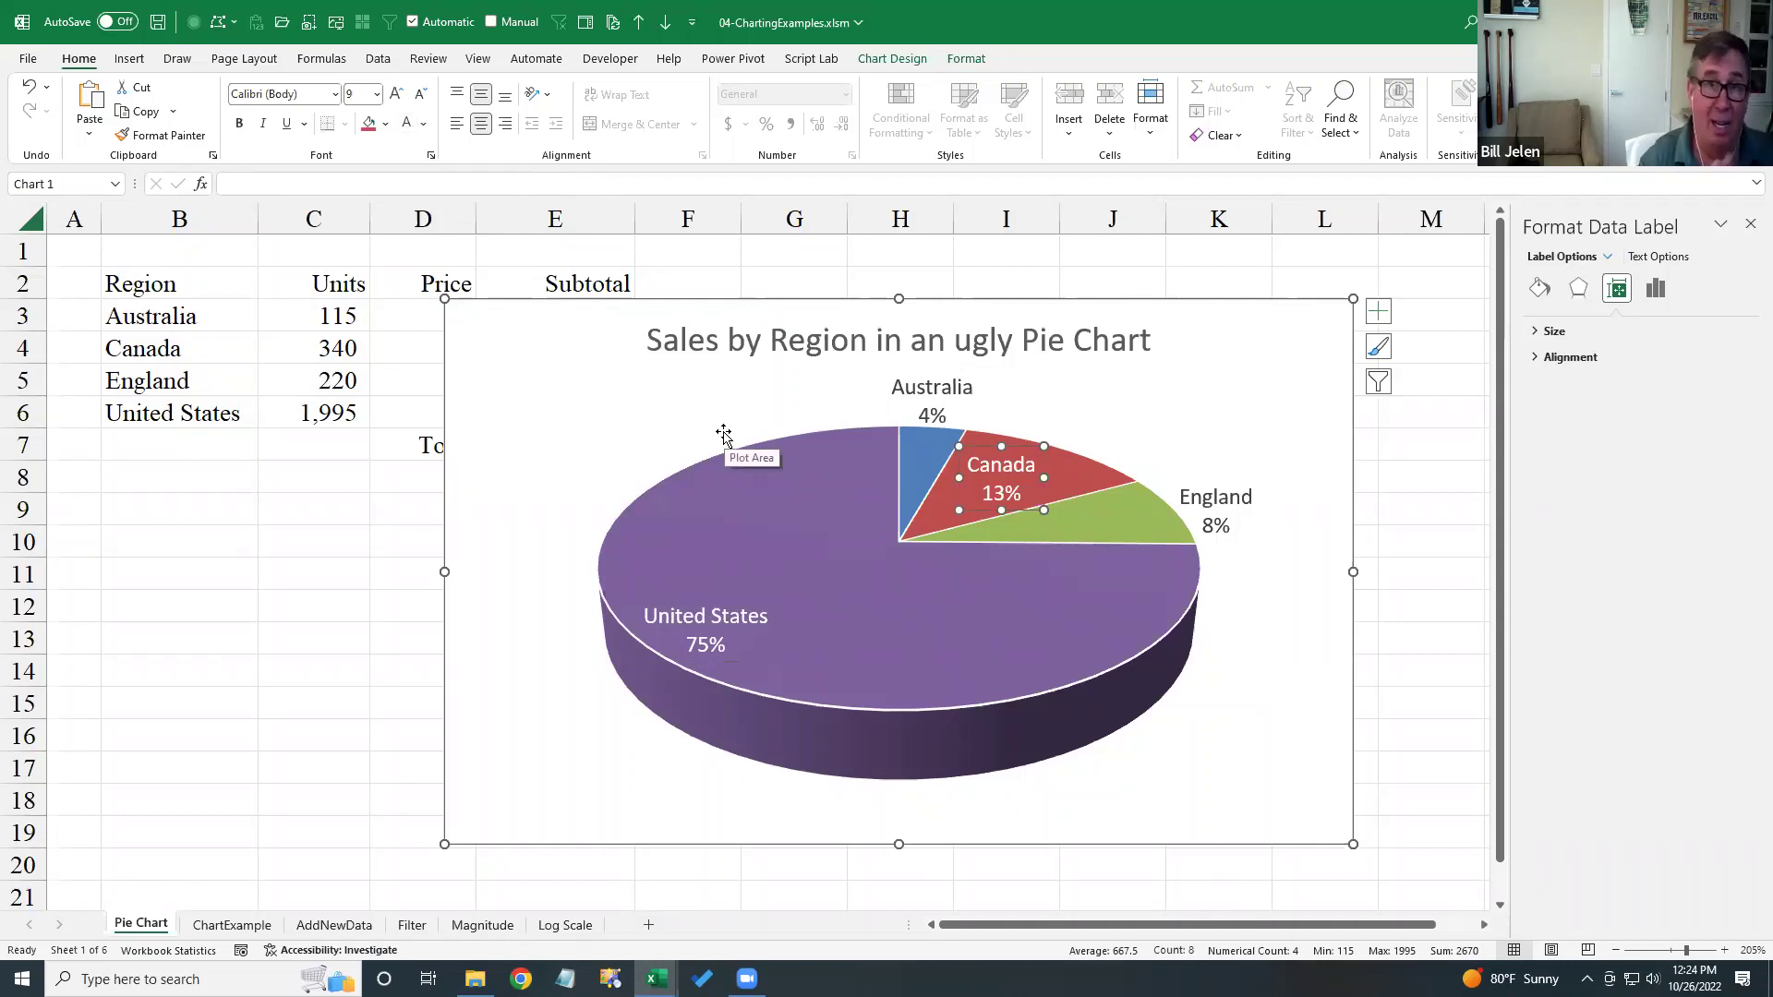
# - Rotate the pie series by setting the angle of its first slice to 92°
pyautogui.click(835, 524)
pyautogui.rightClick(850, 501)
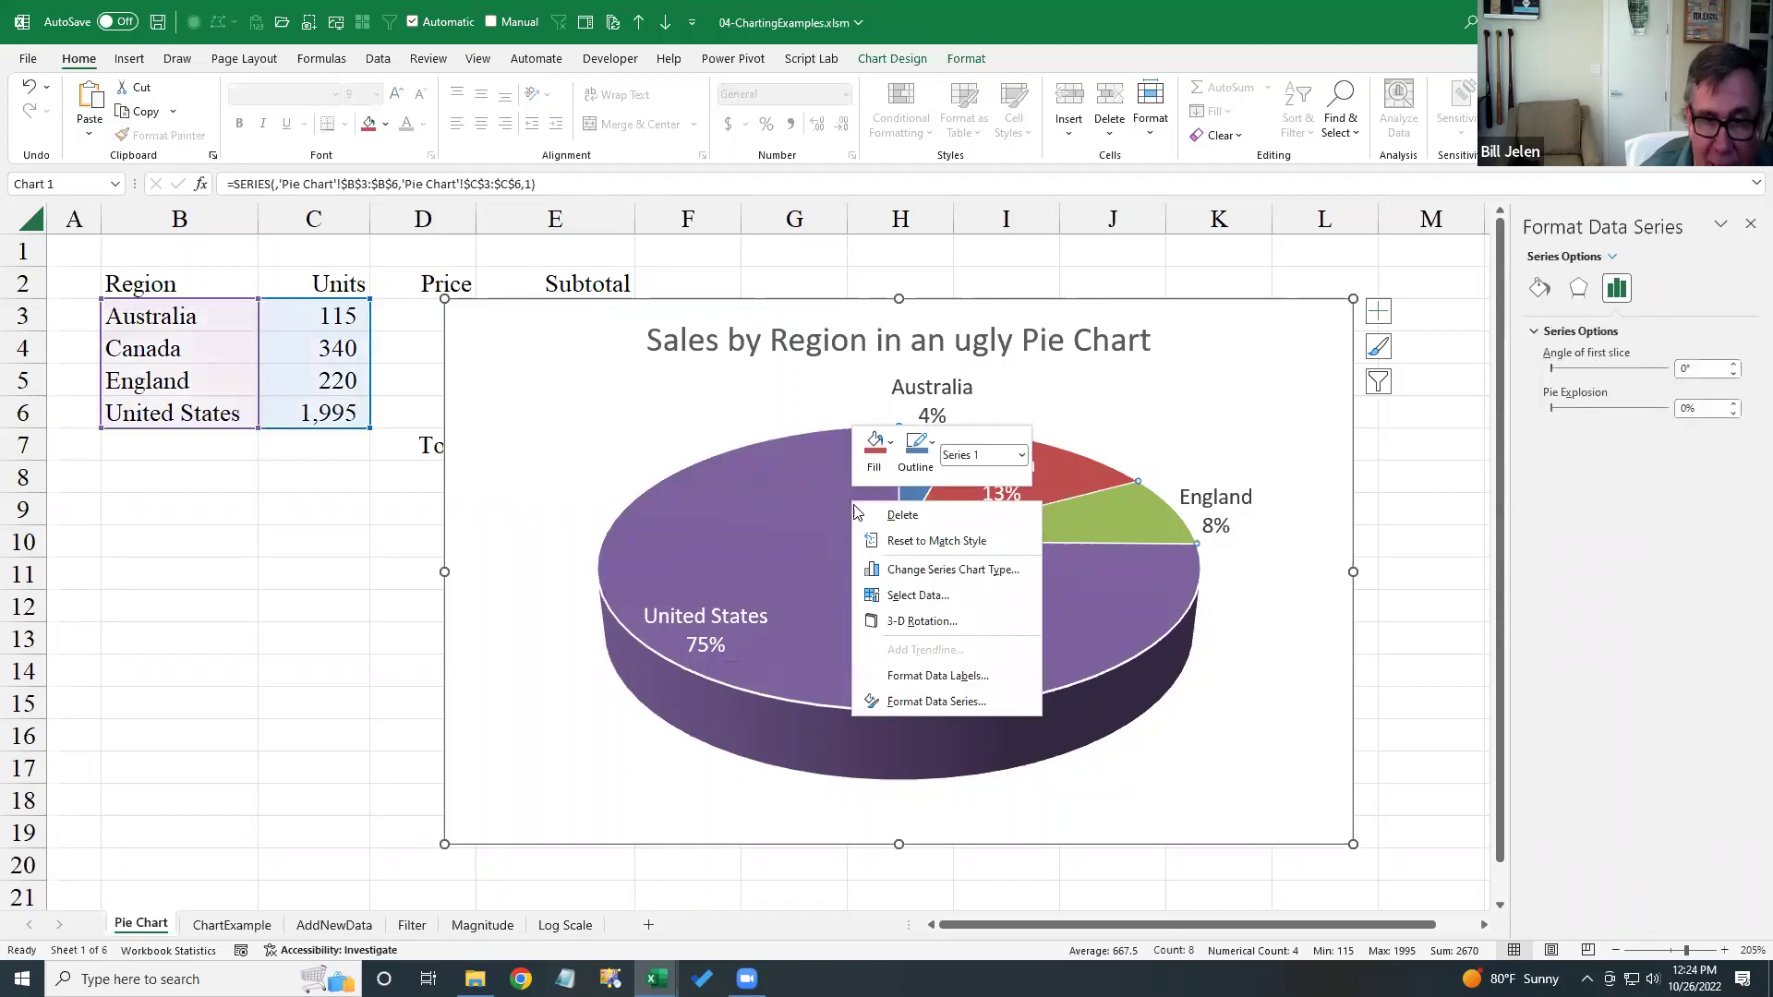
pyautogui.click(905, 701)
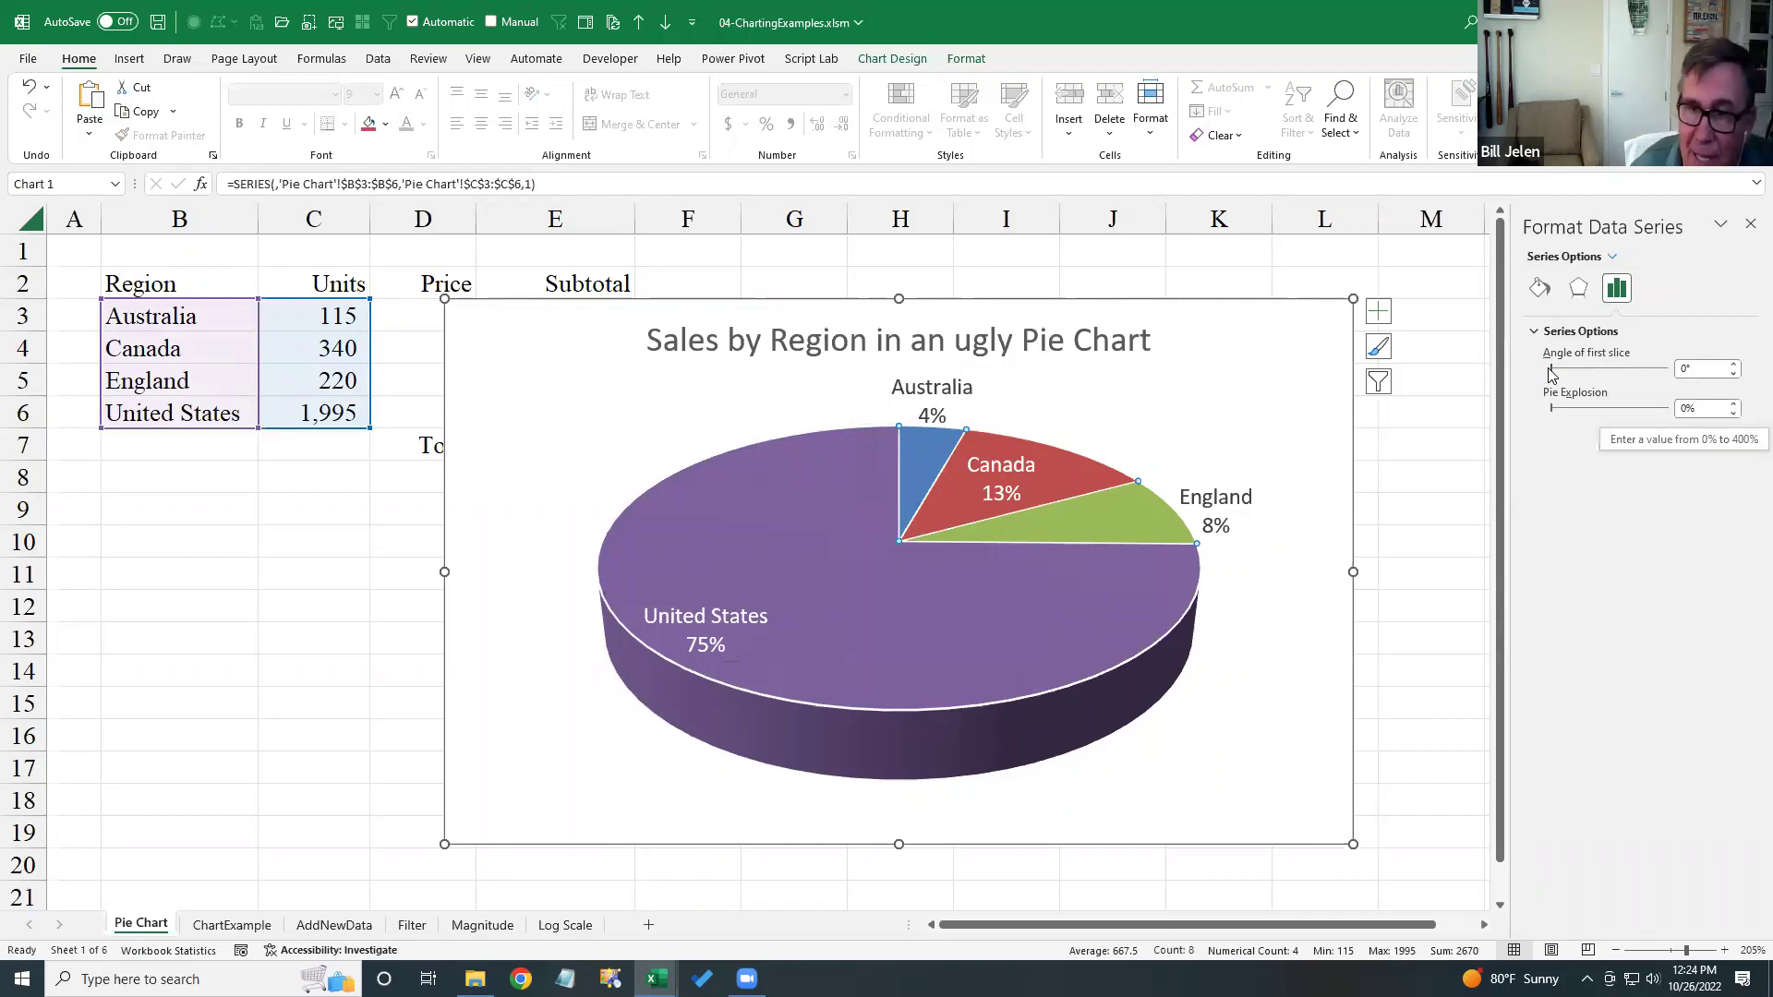
pyautogui.moveTo(1549, 372); pyautogui.dragTo(1562, 373)
pyautogui.moveTo(1565, 367); pyautogui.dragTo(1575, 374)
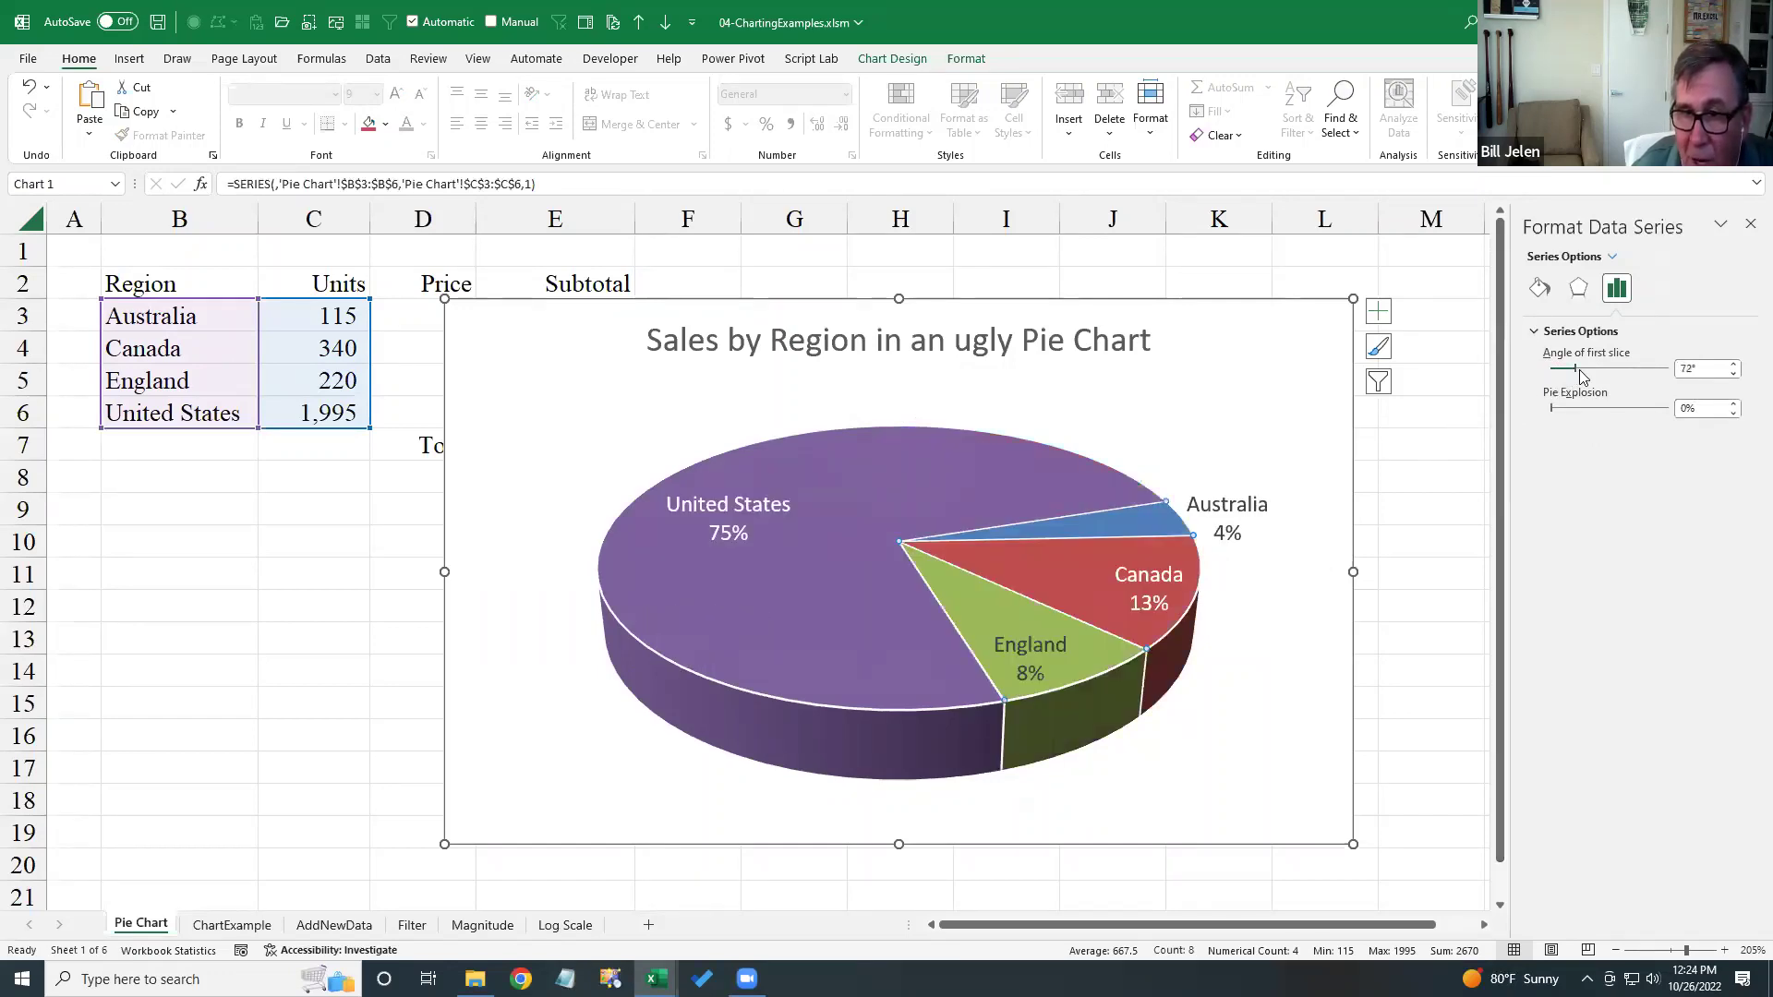
pyautogui.moveTo(1581, 374); pyautogui.dragTo(1584, 375)
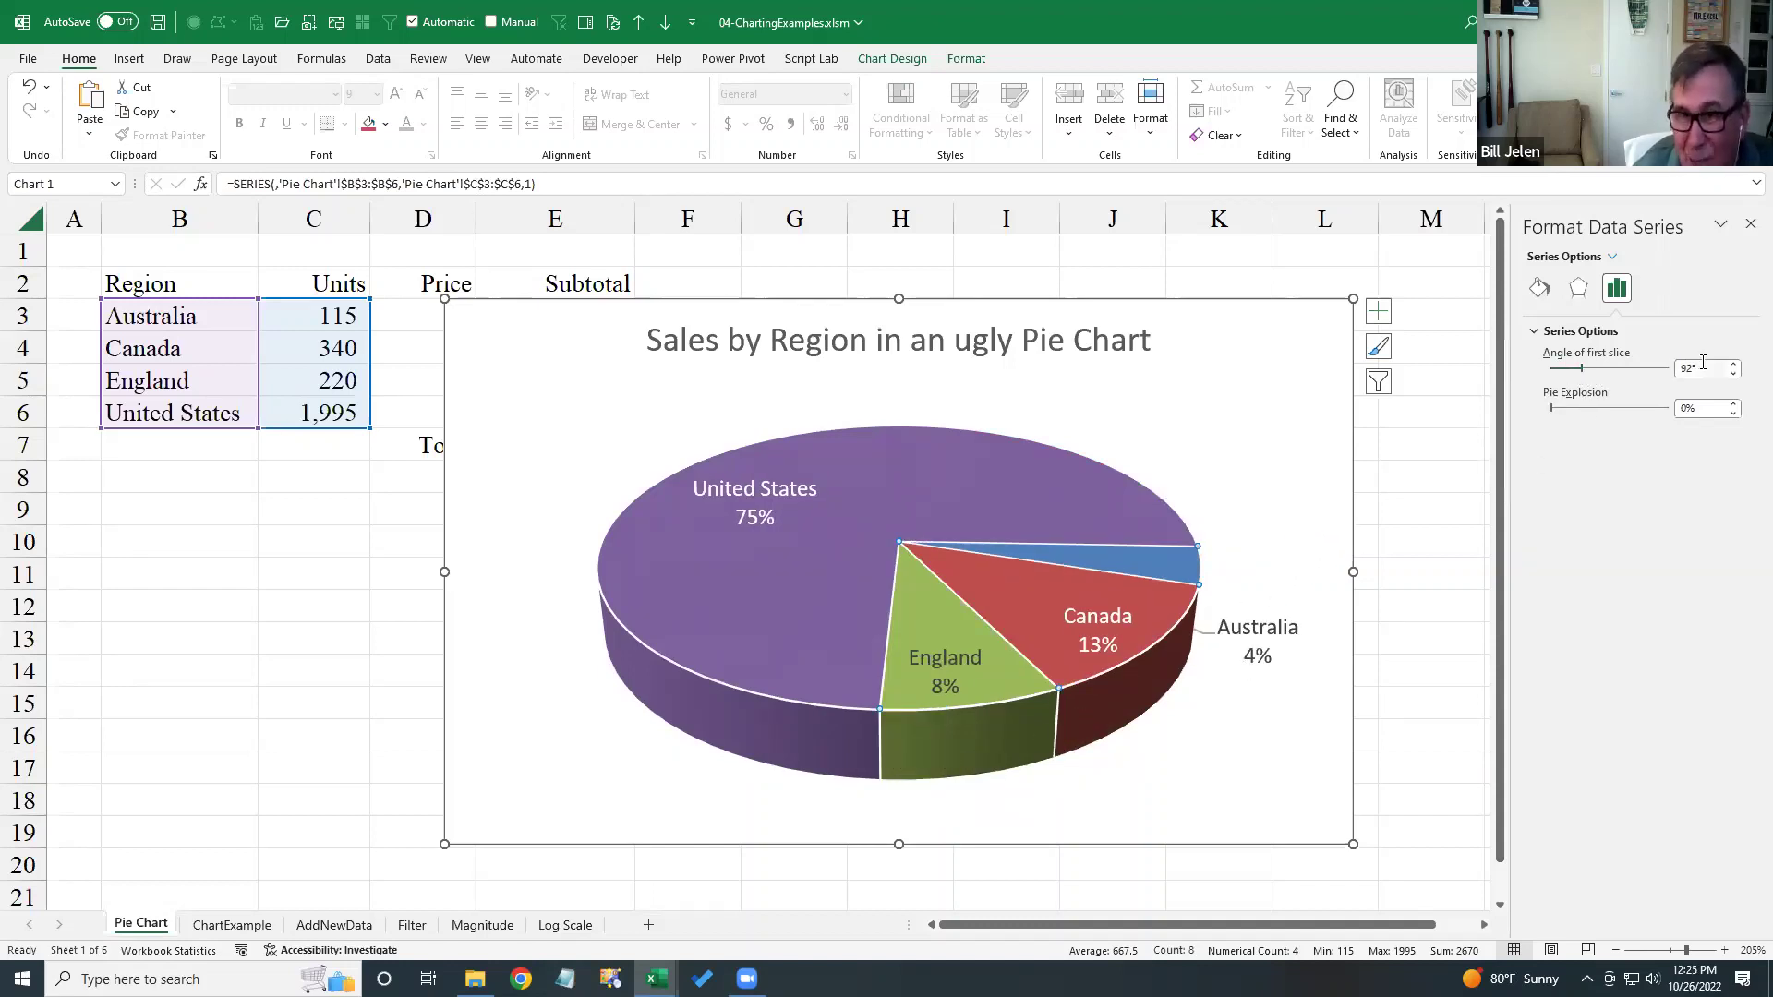
# - Try exploding all pie slices by 27% and by 400%, and return the pie explosion to 0%
pyautogui.moveTo(1150, 567)
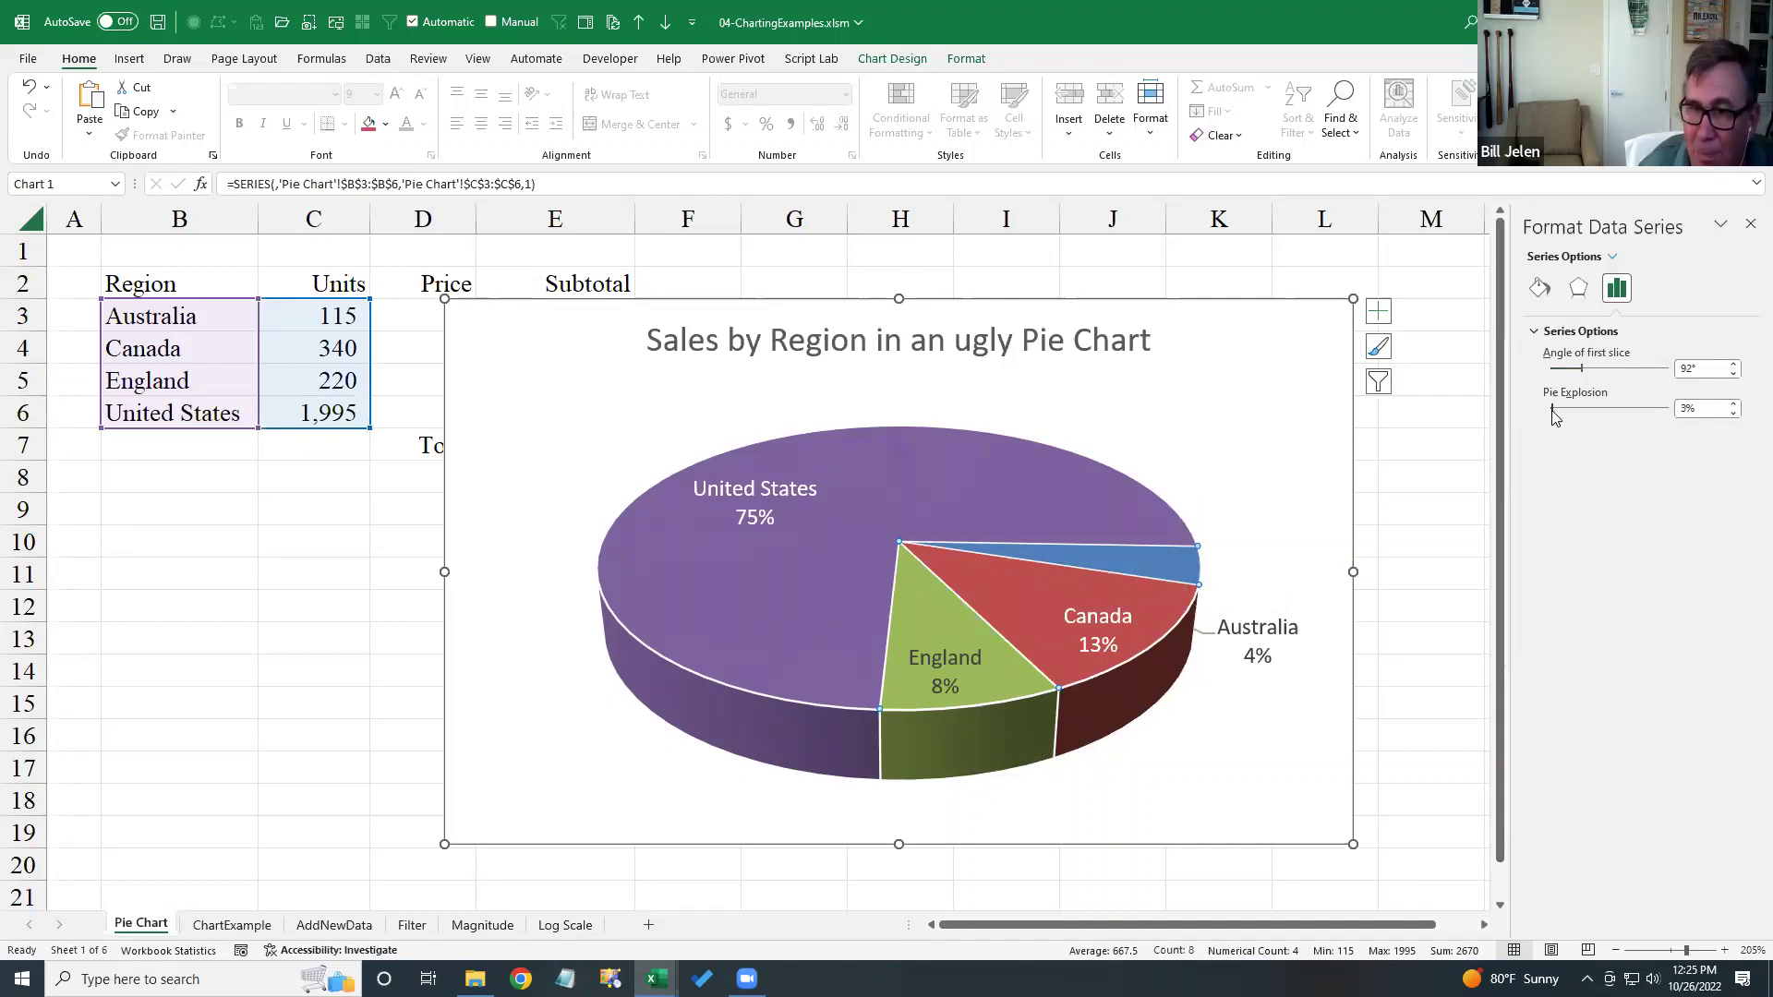
pyautogui.moveTo(1552, 411); pyautogui.dragTo(1558, 410)
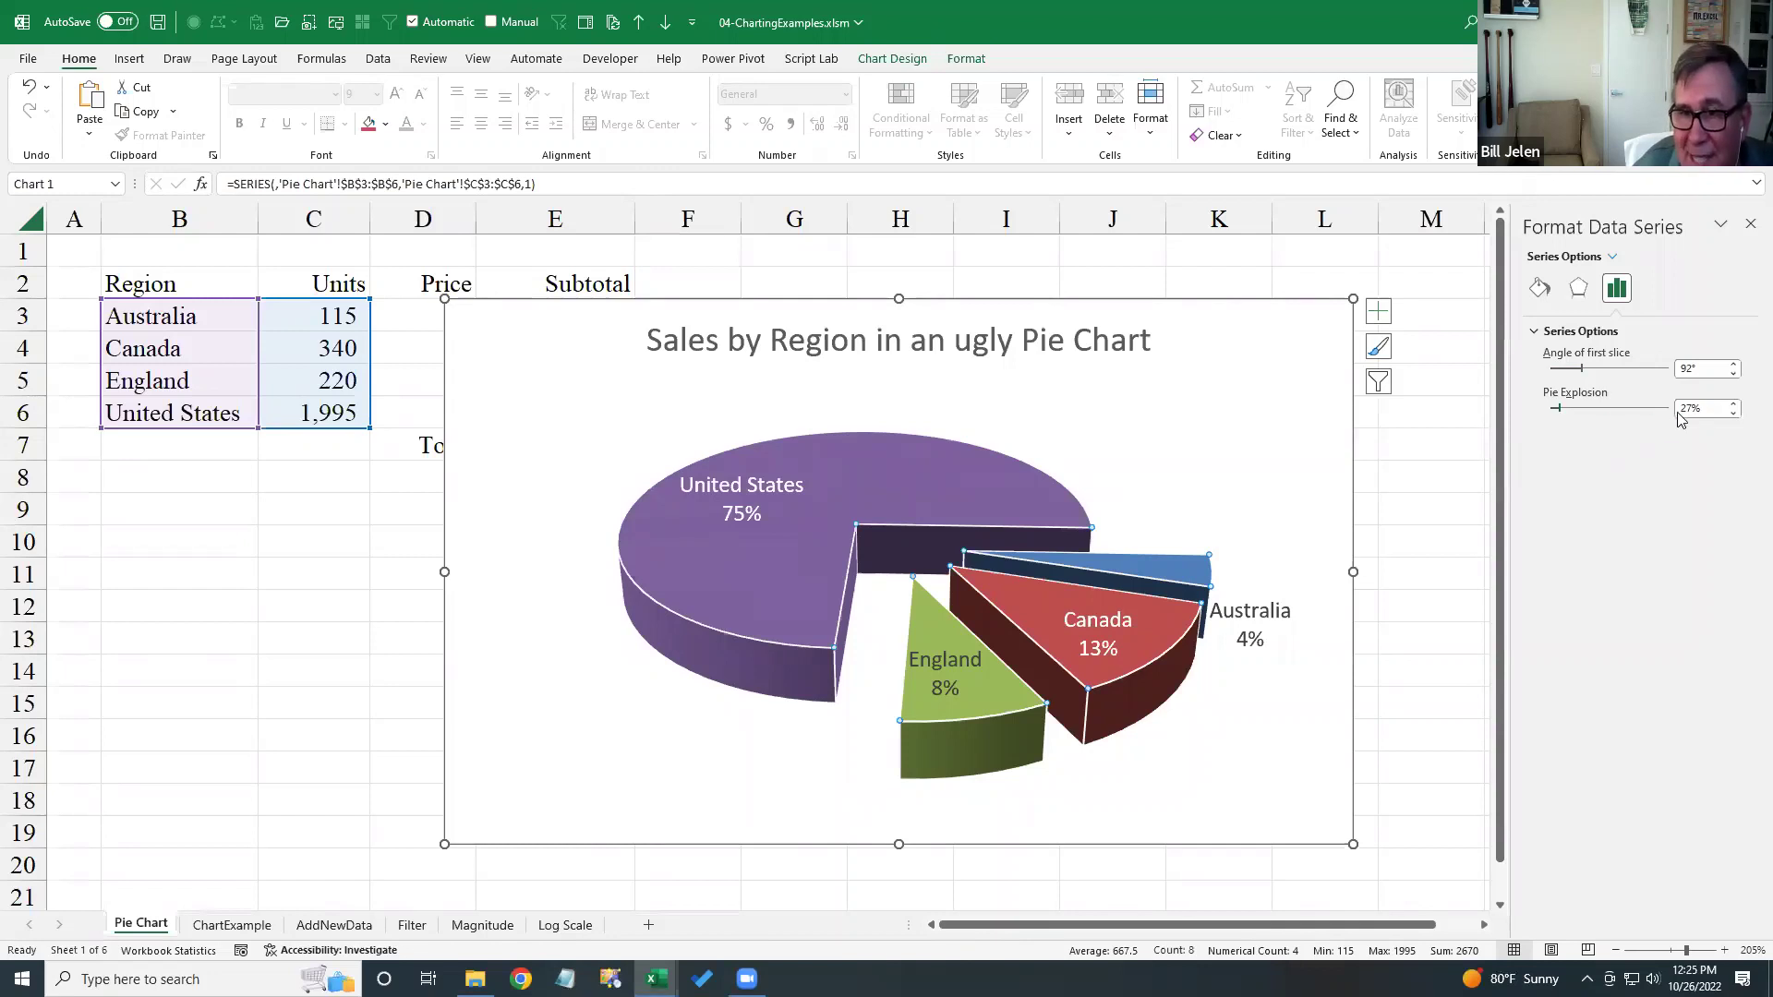
pyautogui.moveTo(1559, 409); pyautogui.dragTo(1682, 457)
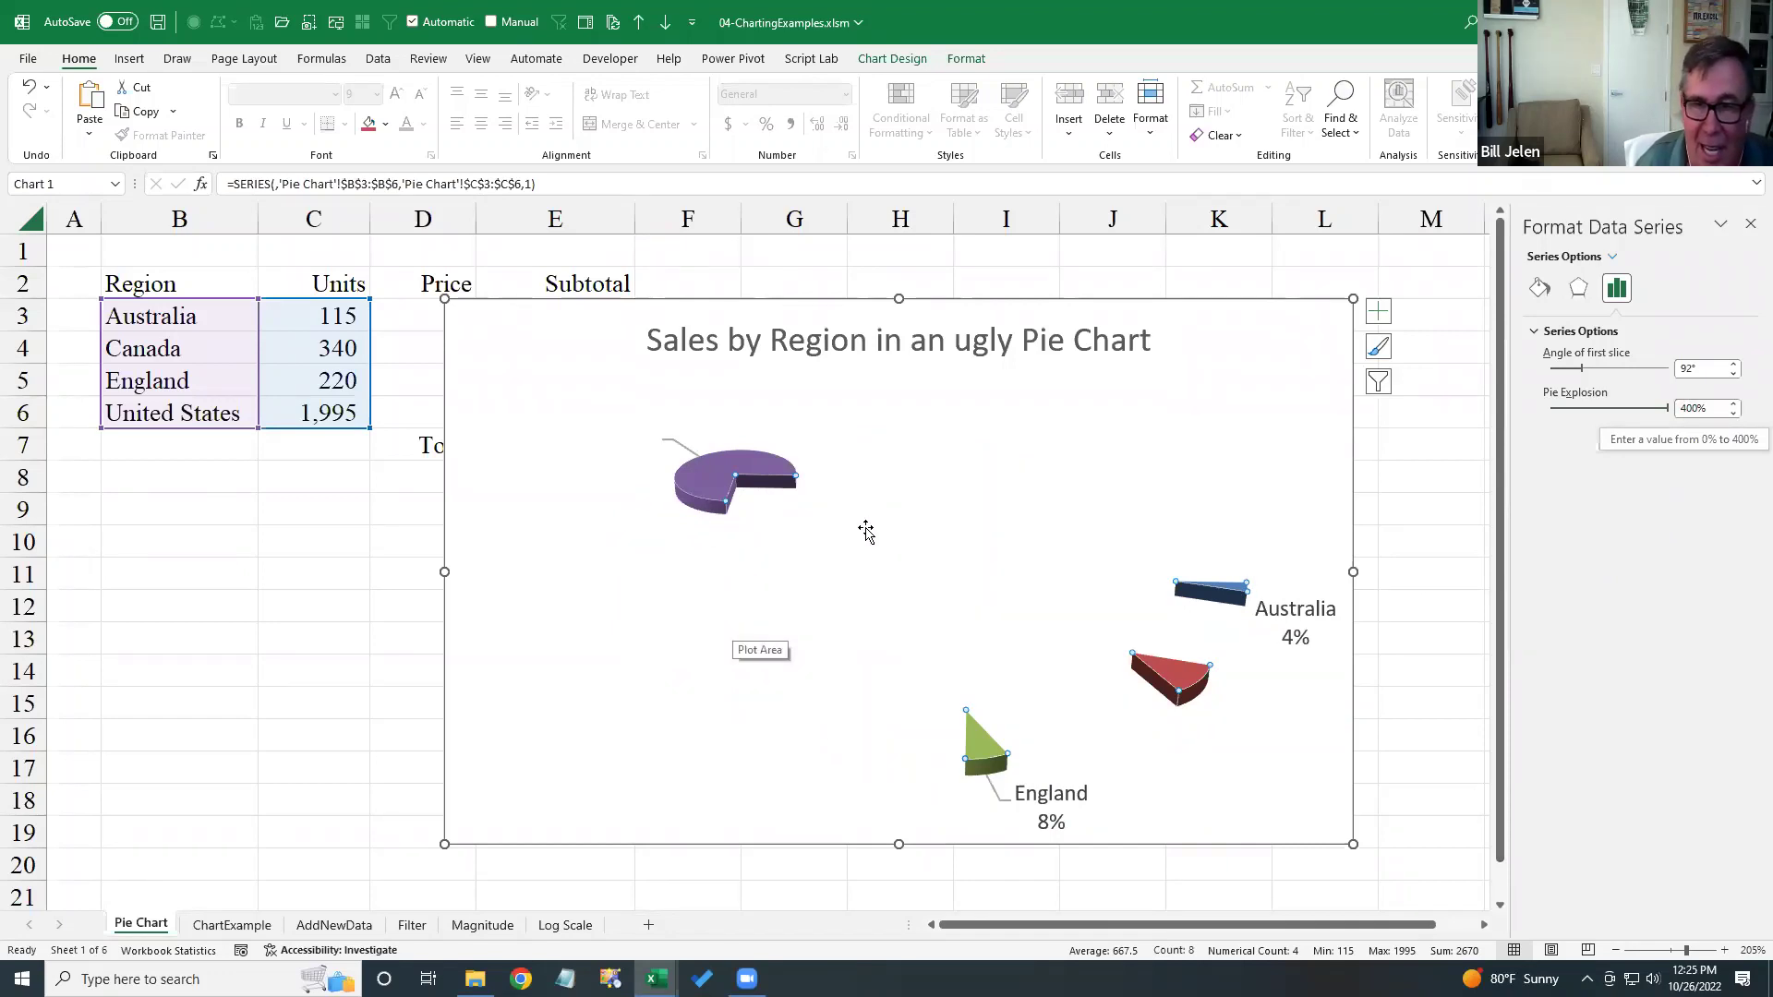
pyautogui.moveTo(1667, 413); pyautogui.dragTo(1552, 412)
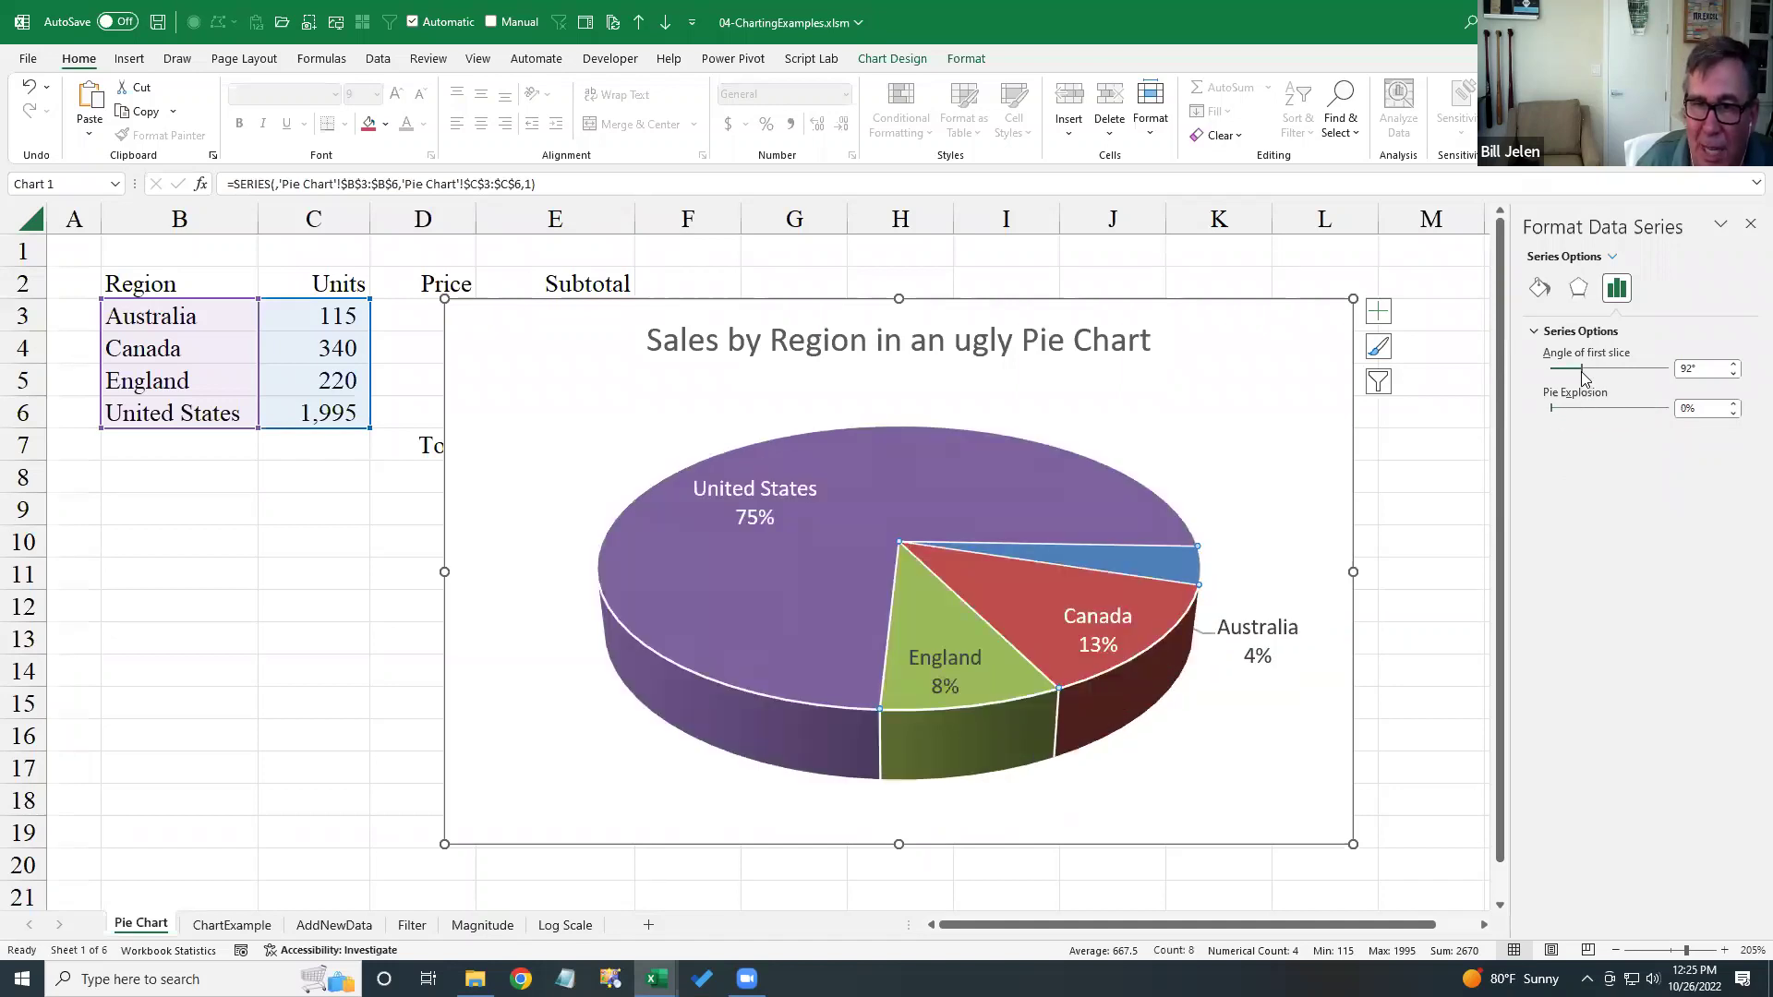
# - Set the angle of the first slice to 80° and explode only the Australia slice by 36%
pyautogui.moveTo(1580, 371); pyautogui.dragTo(1578, 370)
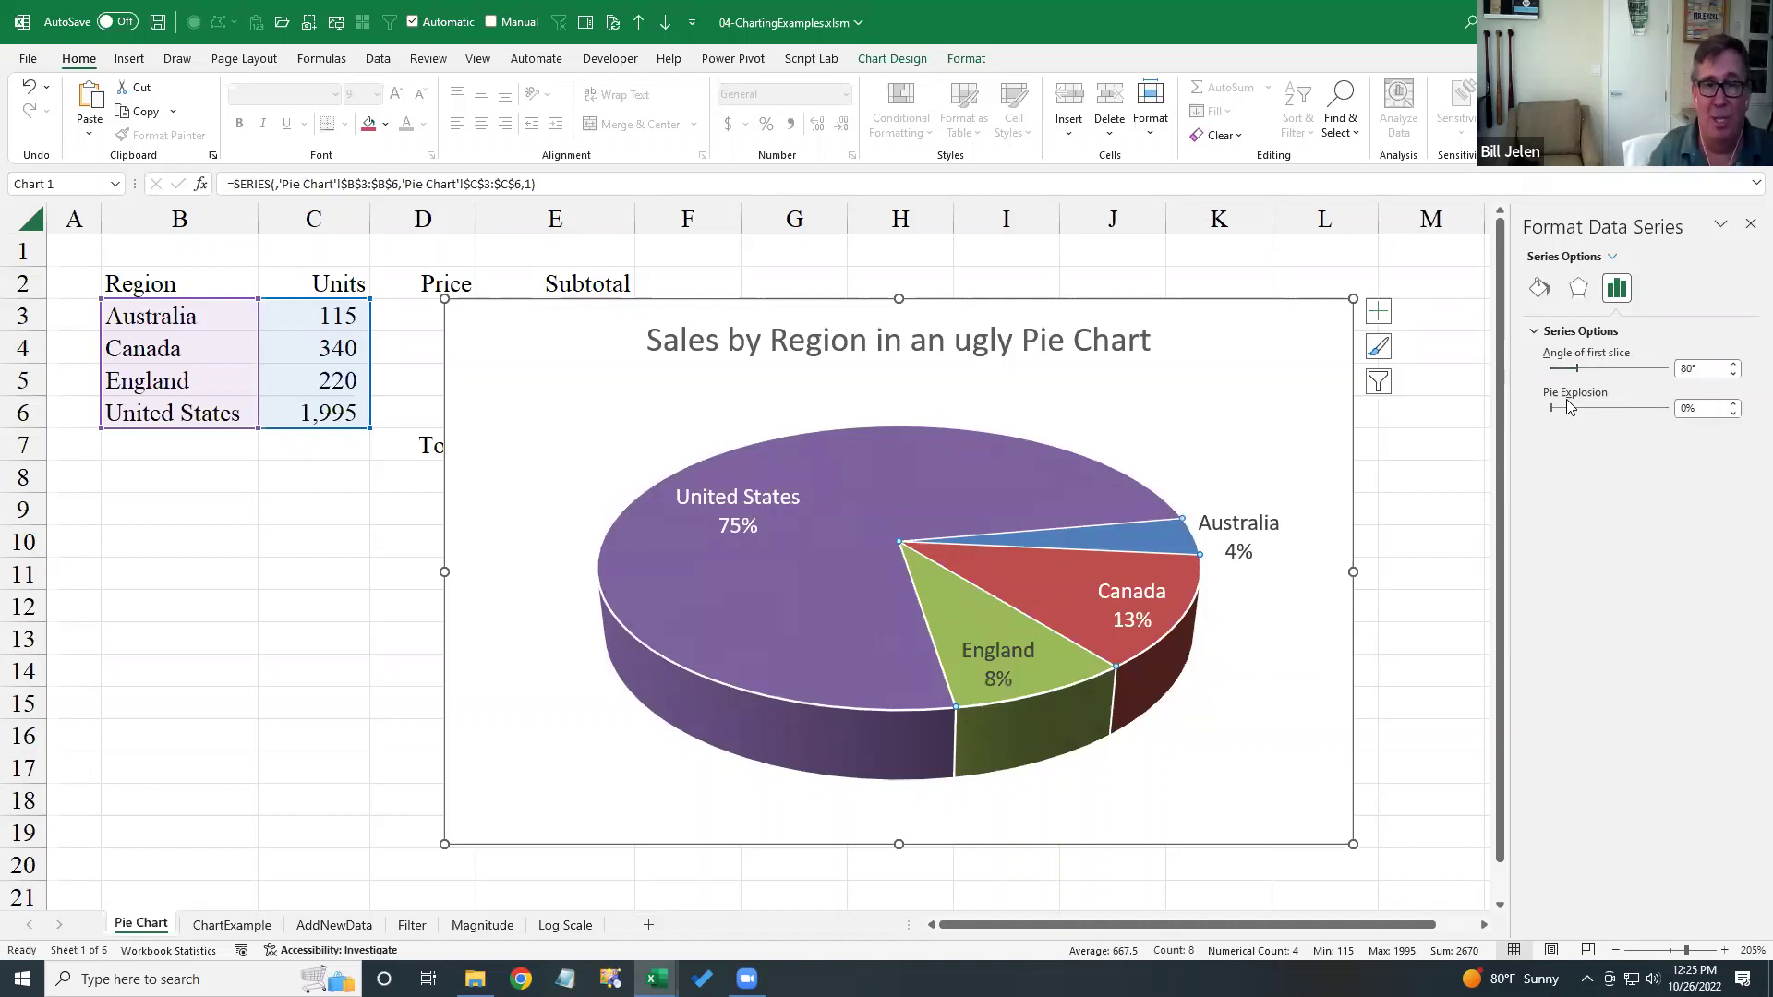
pyautogui.click(1218, 410)
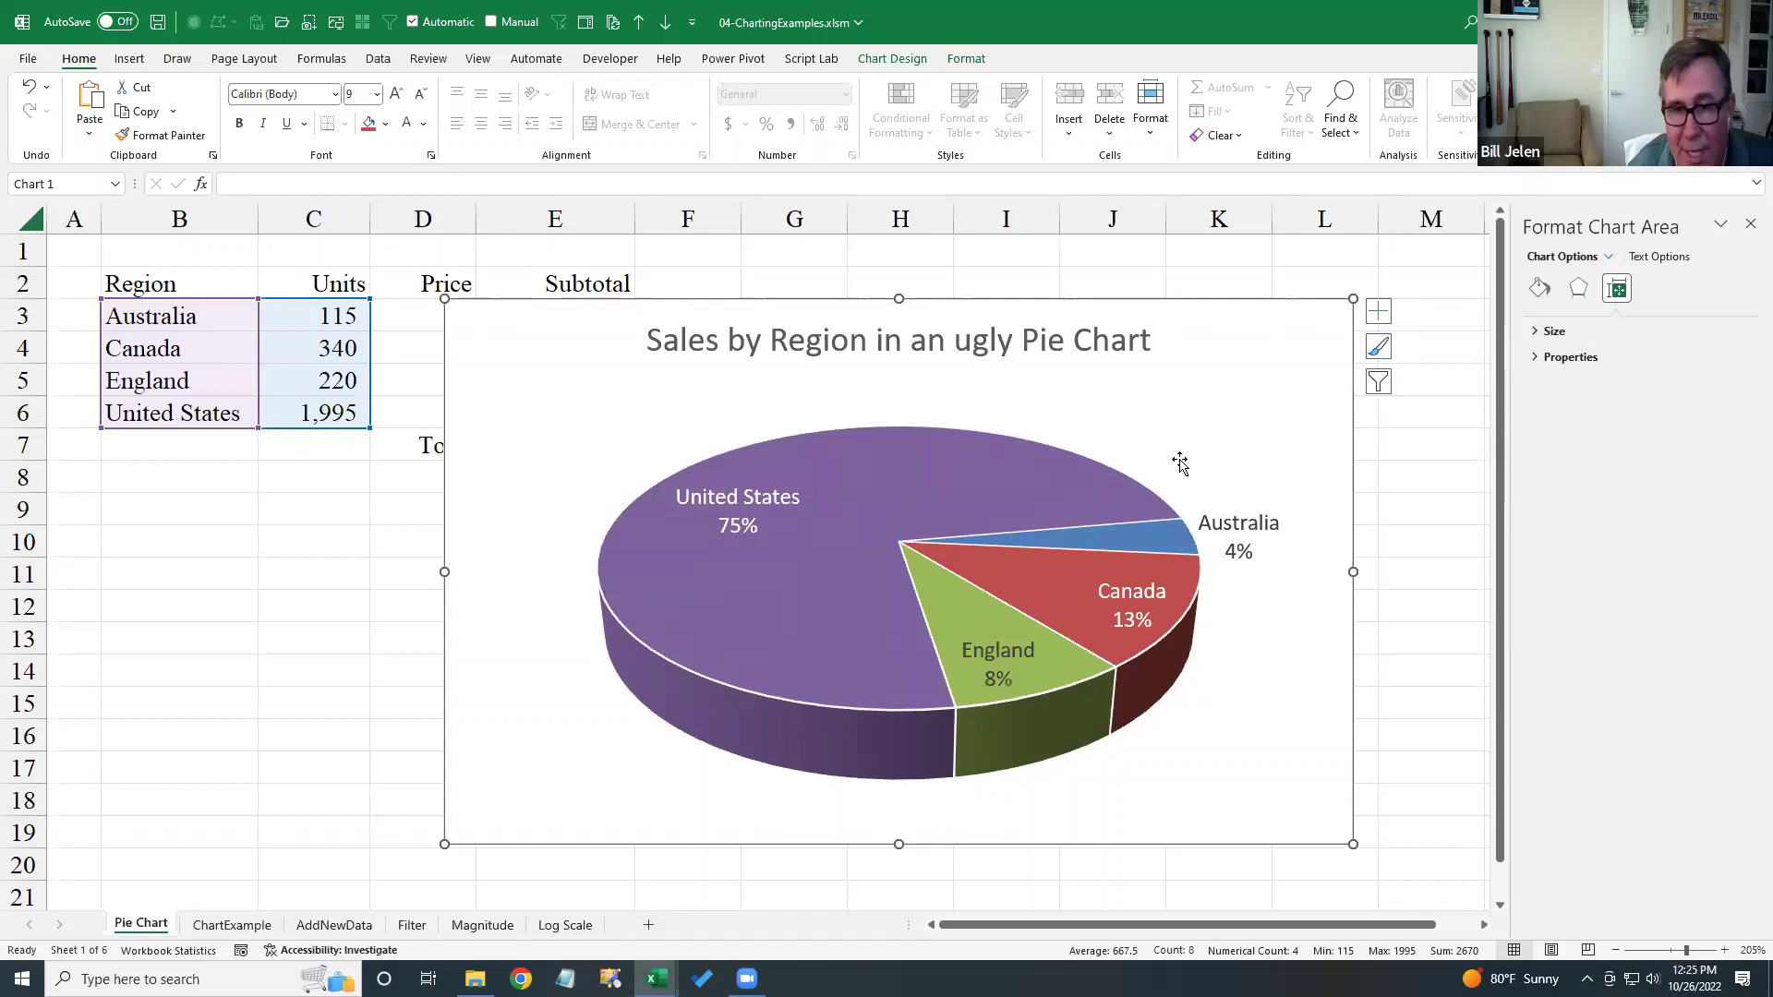
pyautogui.click(1160, 529)
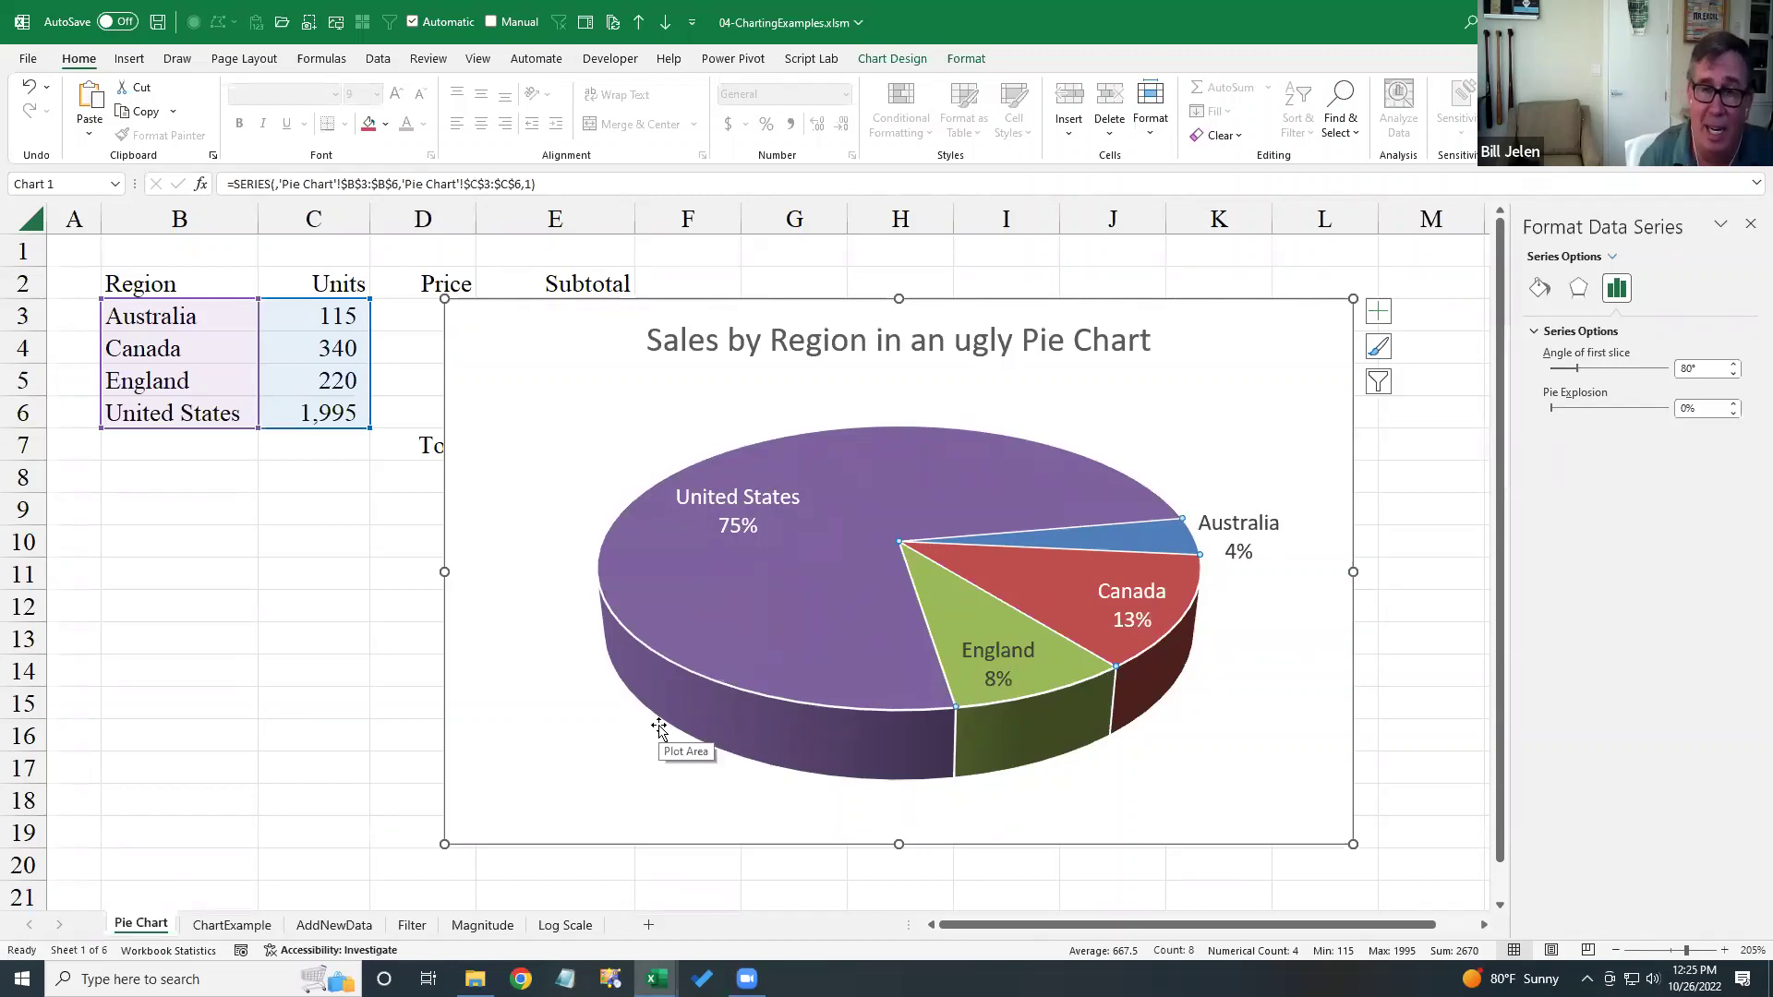
pyautogui.click(1141, 543)
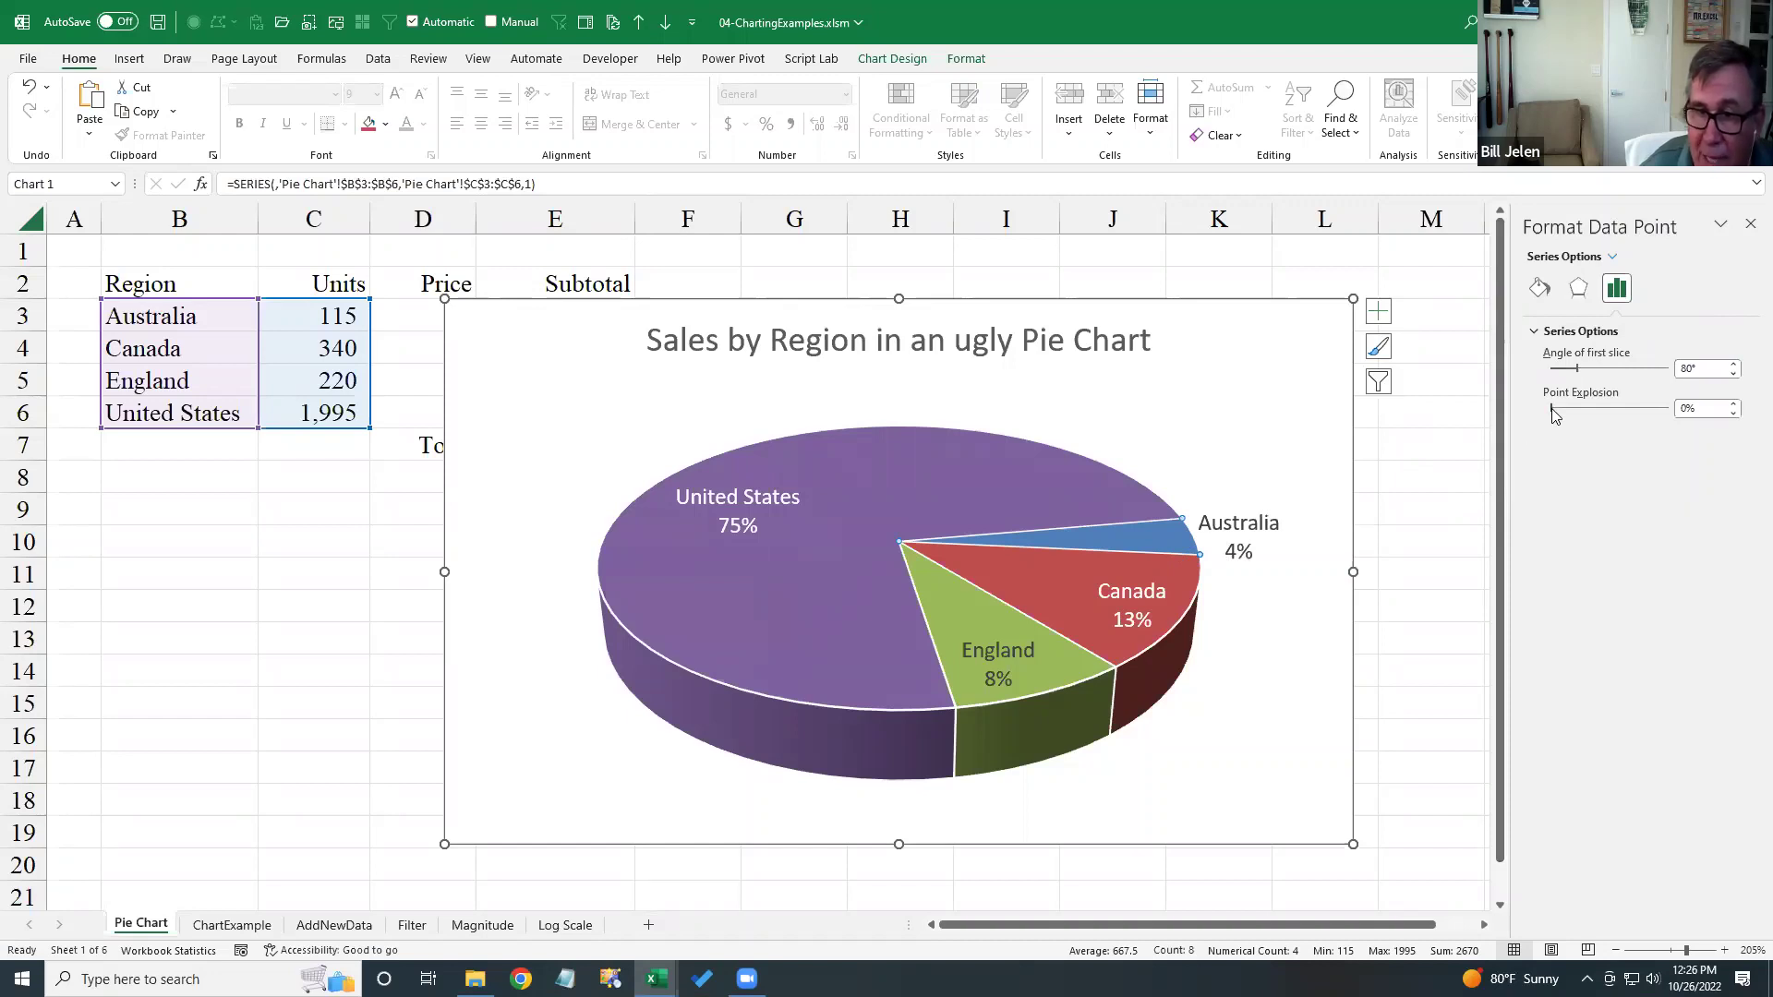
pyautogui.moveTo(1552, 410); pyautogui.dragTo(1562, 411)
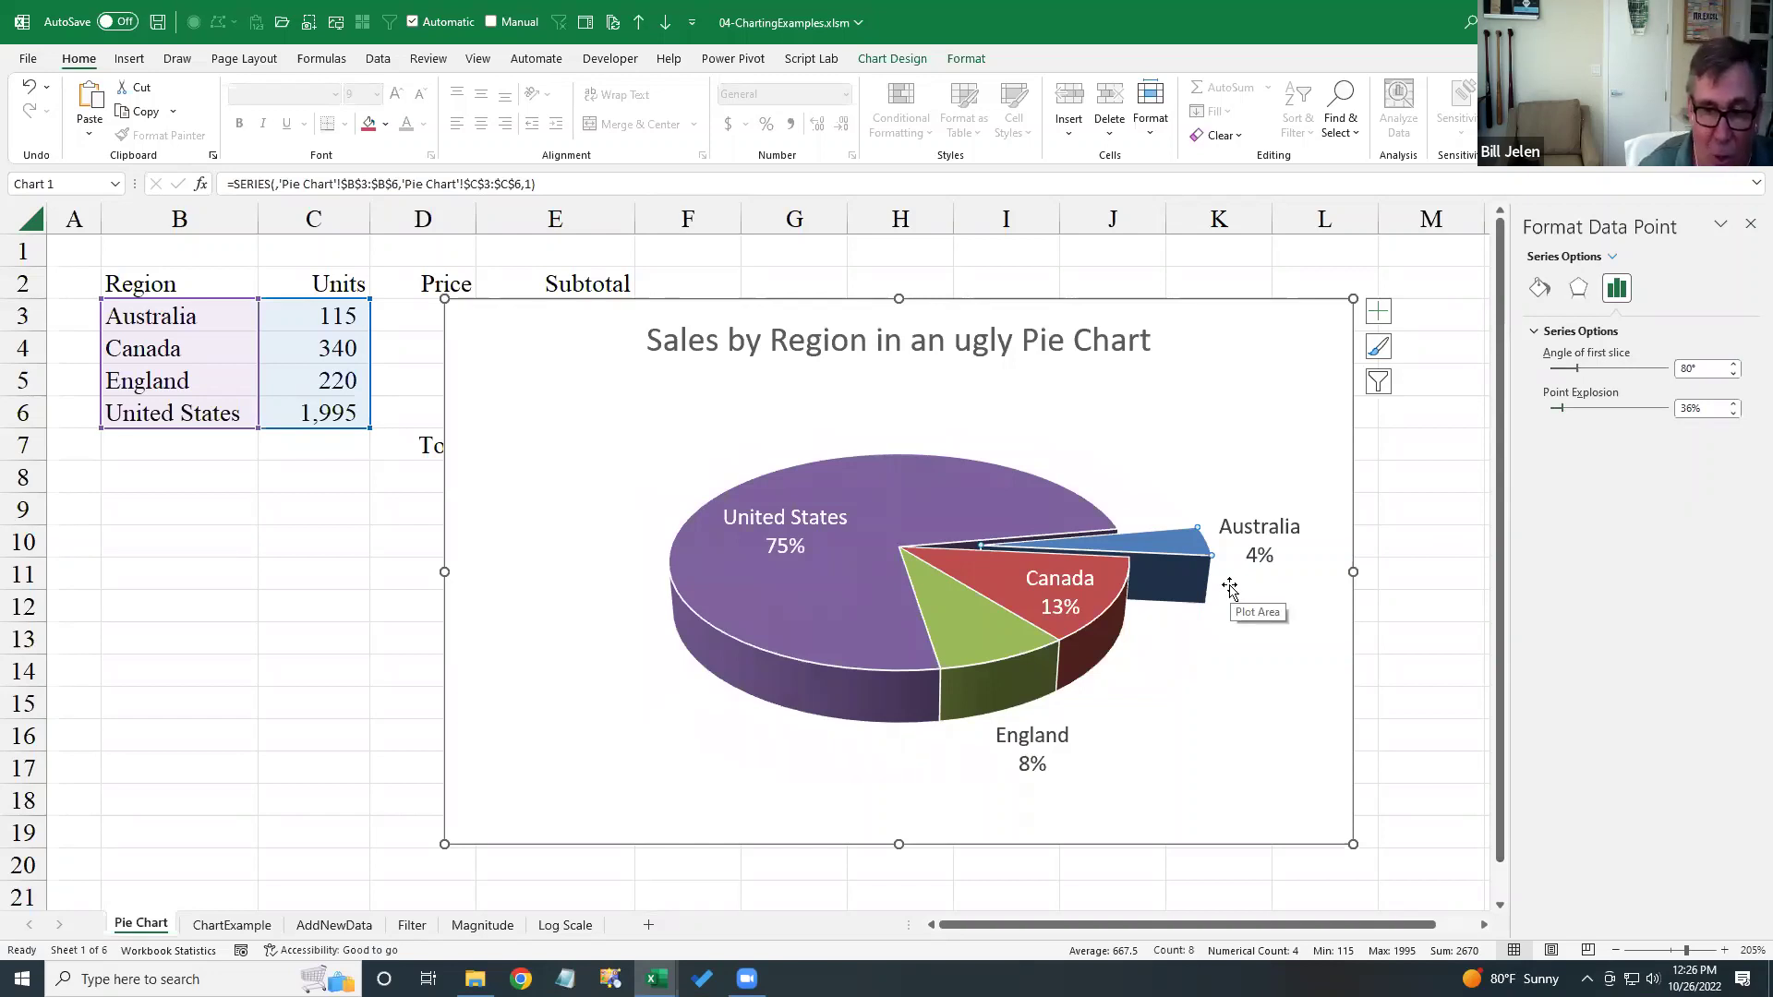
# - Shift the pie's plot area slightly sideways and pull all the slices apart directly on the chart
pyautogui.click(1178, 664)
pyautogui.click(979, 637)
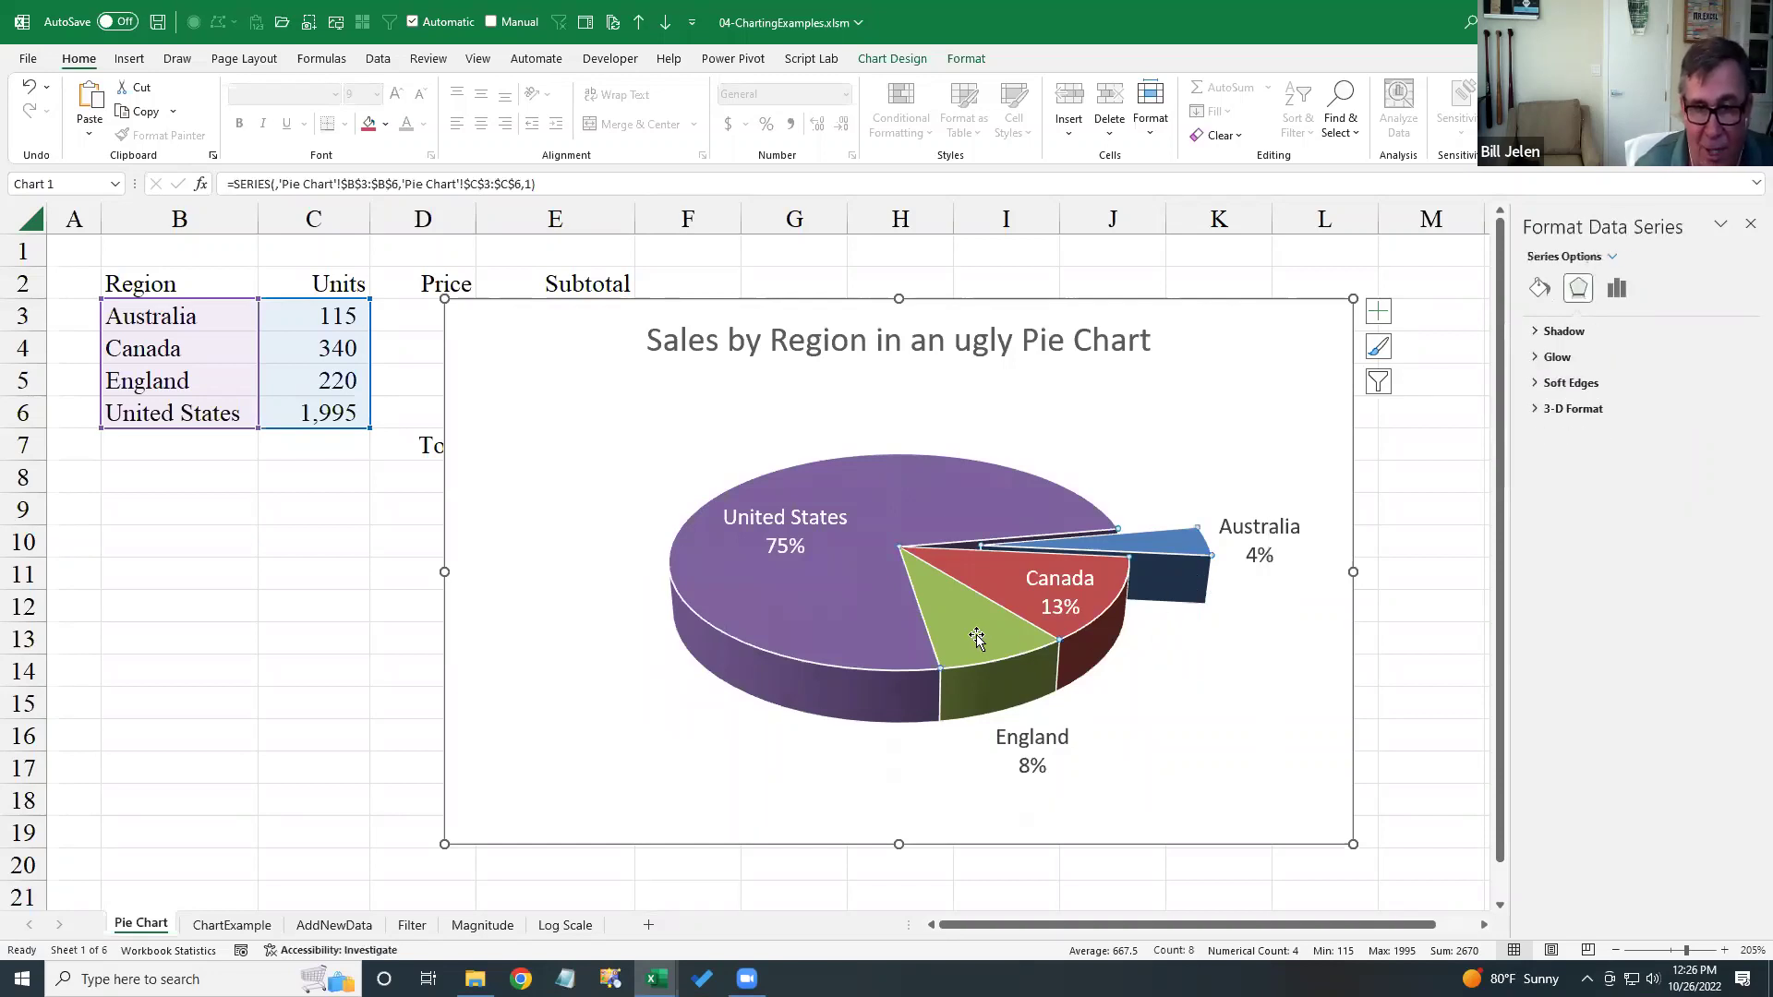
pyautogui.click(1180, 557)
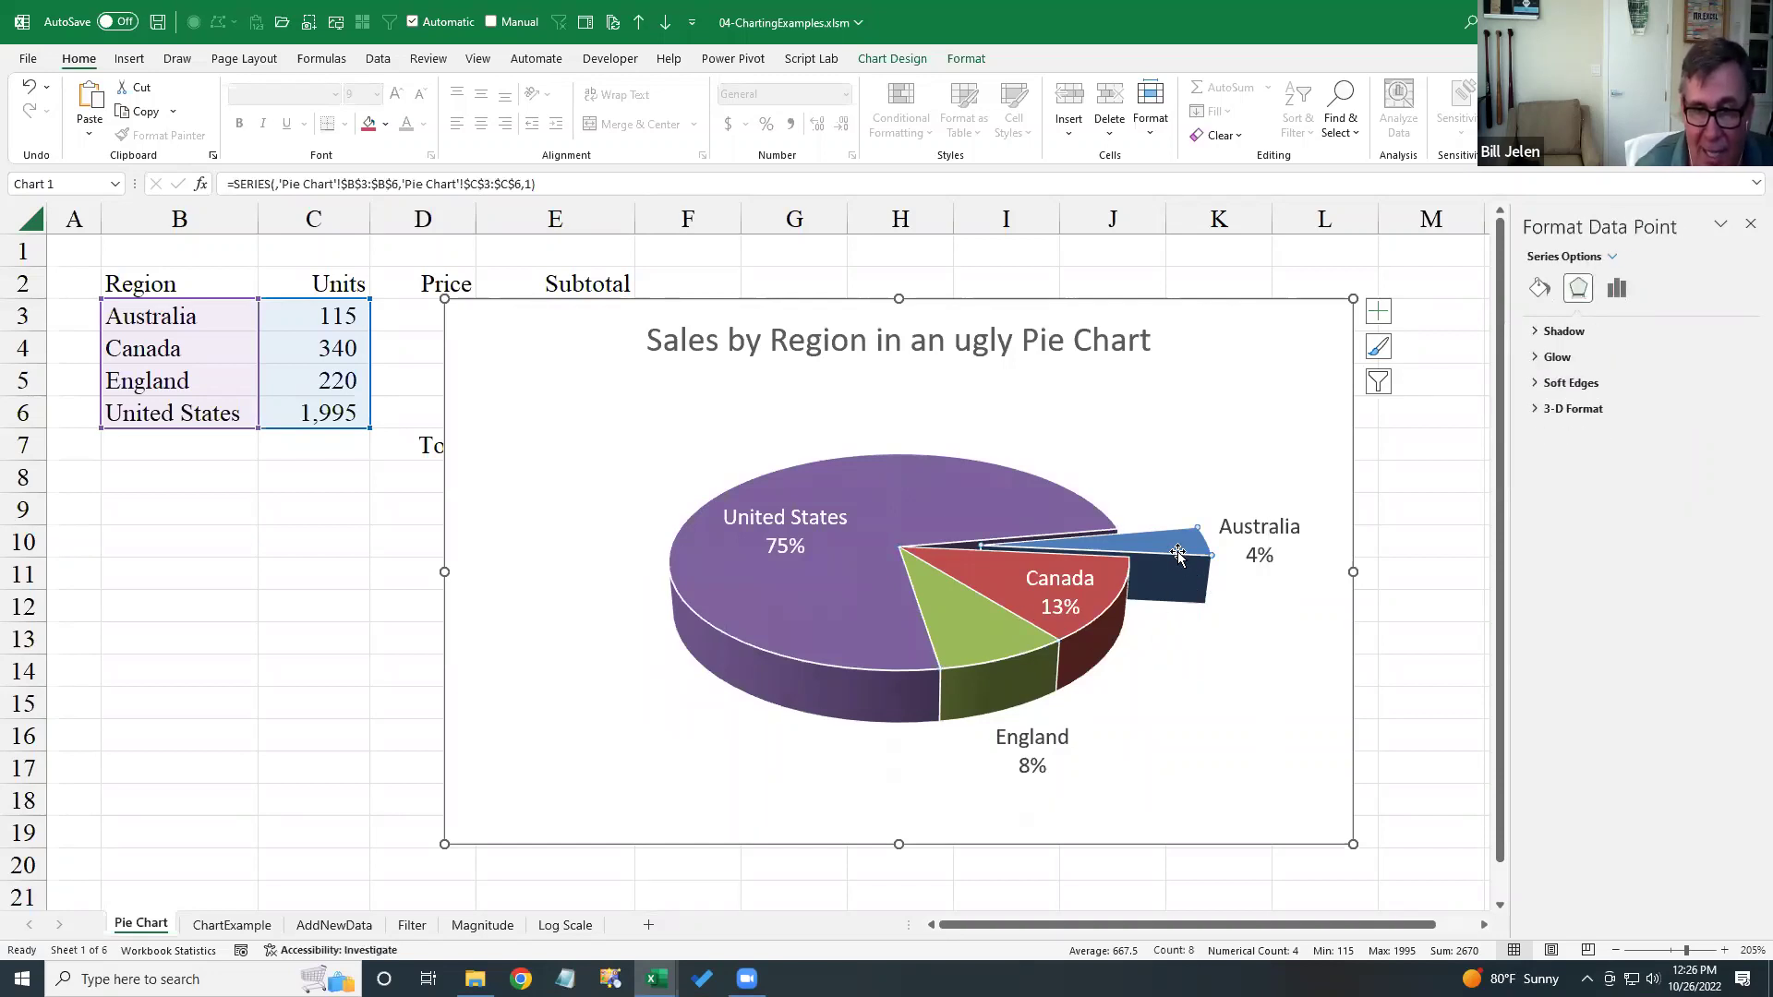
pyautogui.moveTo(1160, 549); pyautogui.dragTo(1179, 549)
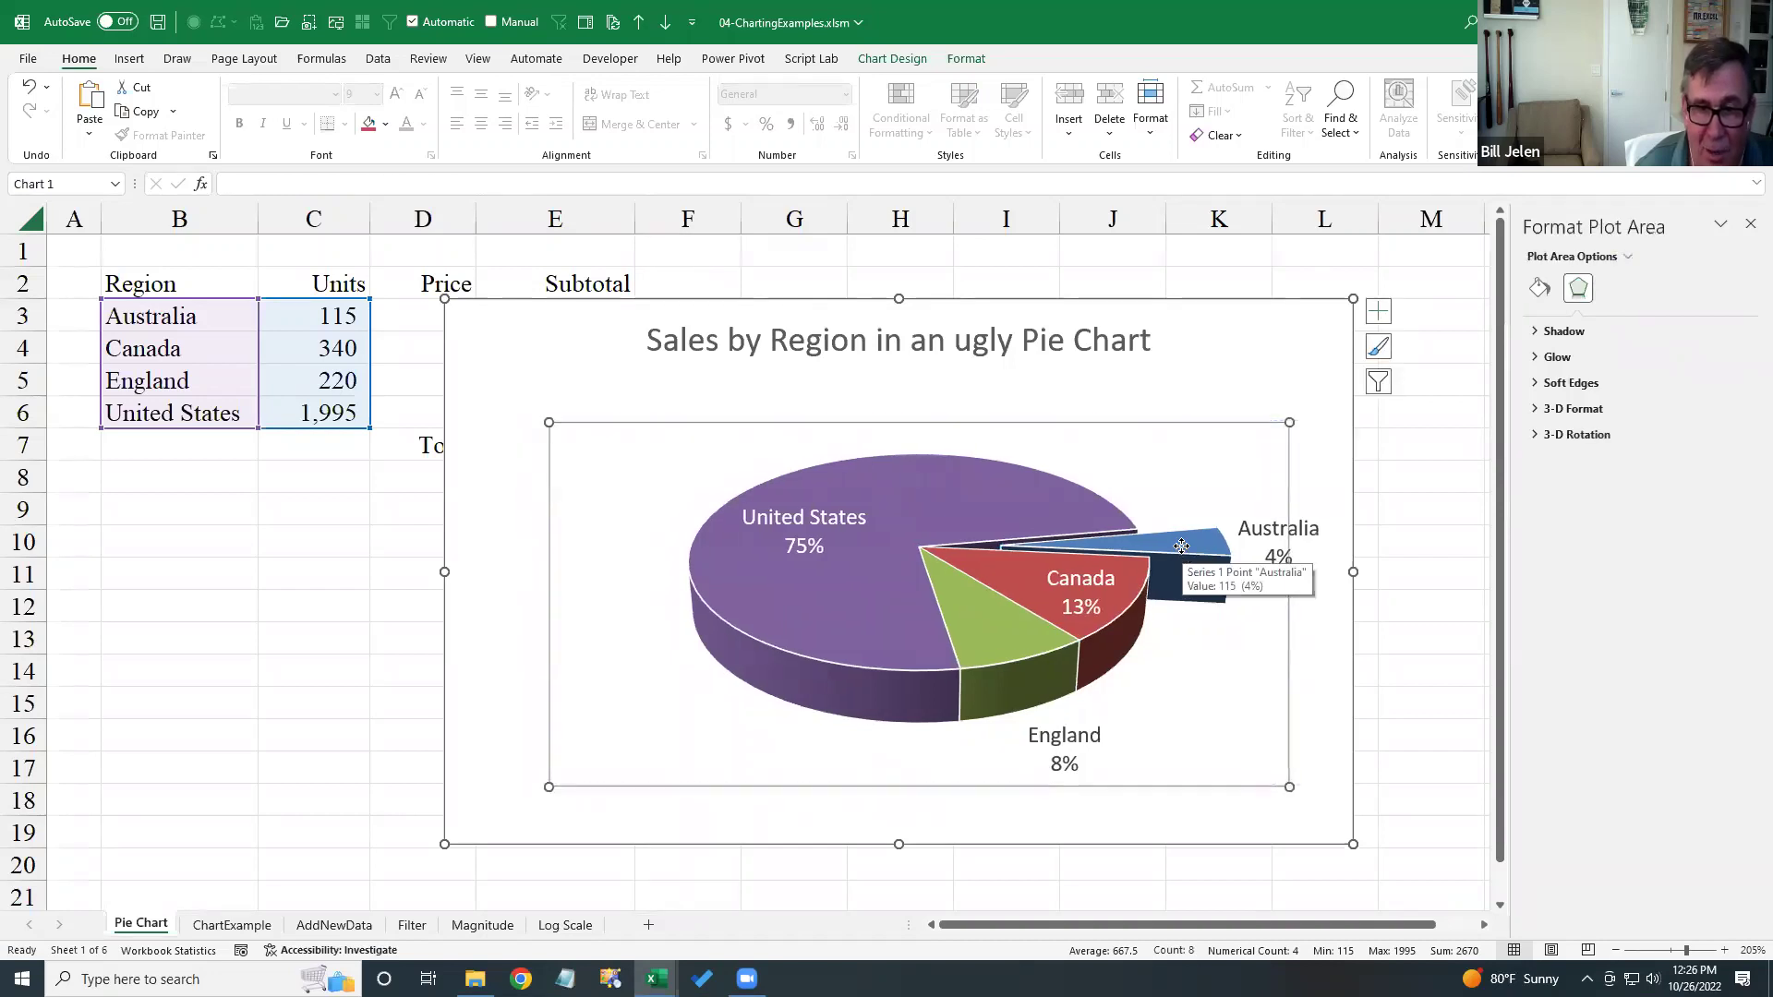
pyautogui.click(1199, 548)
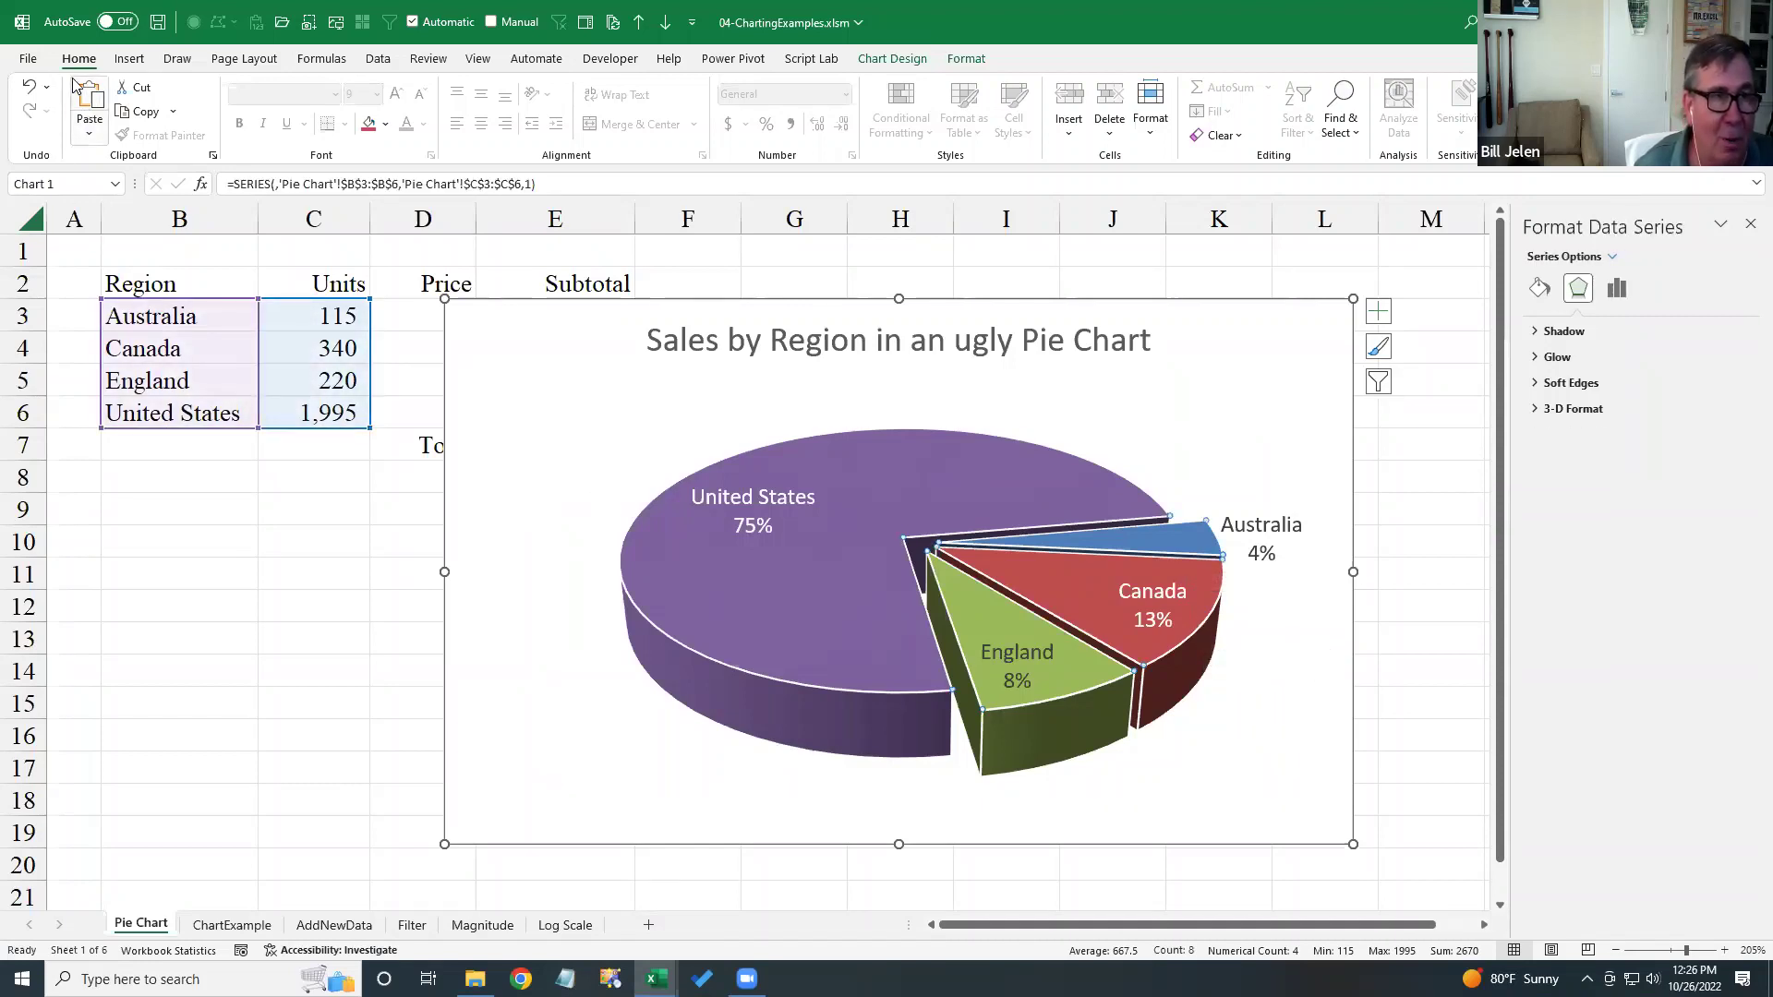
# - On the ChartExample sheet, create a default chart from the range A2:F5 and delete that chart
pyautogui.click(230, 925)
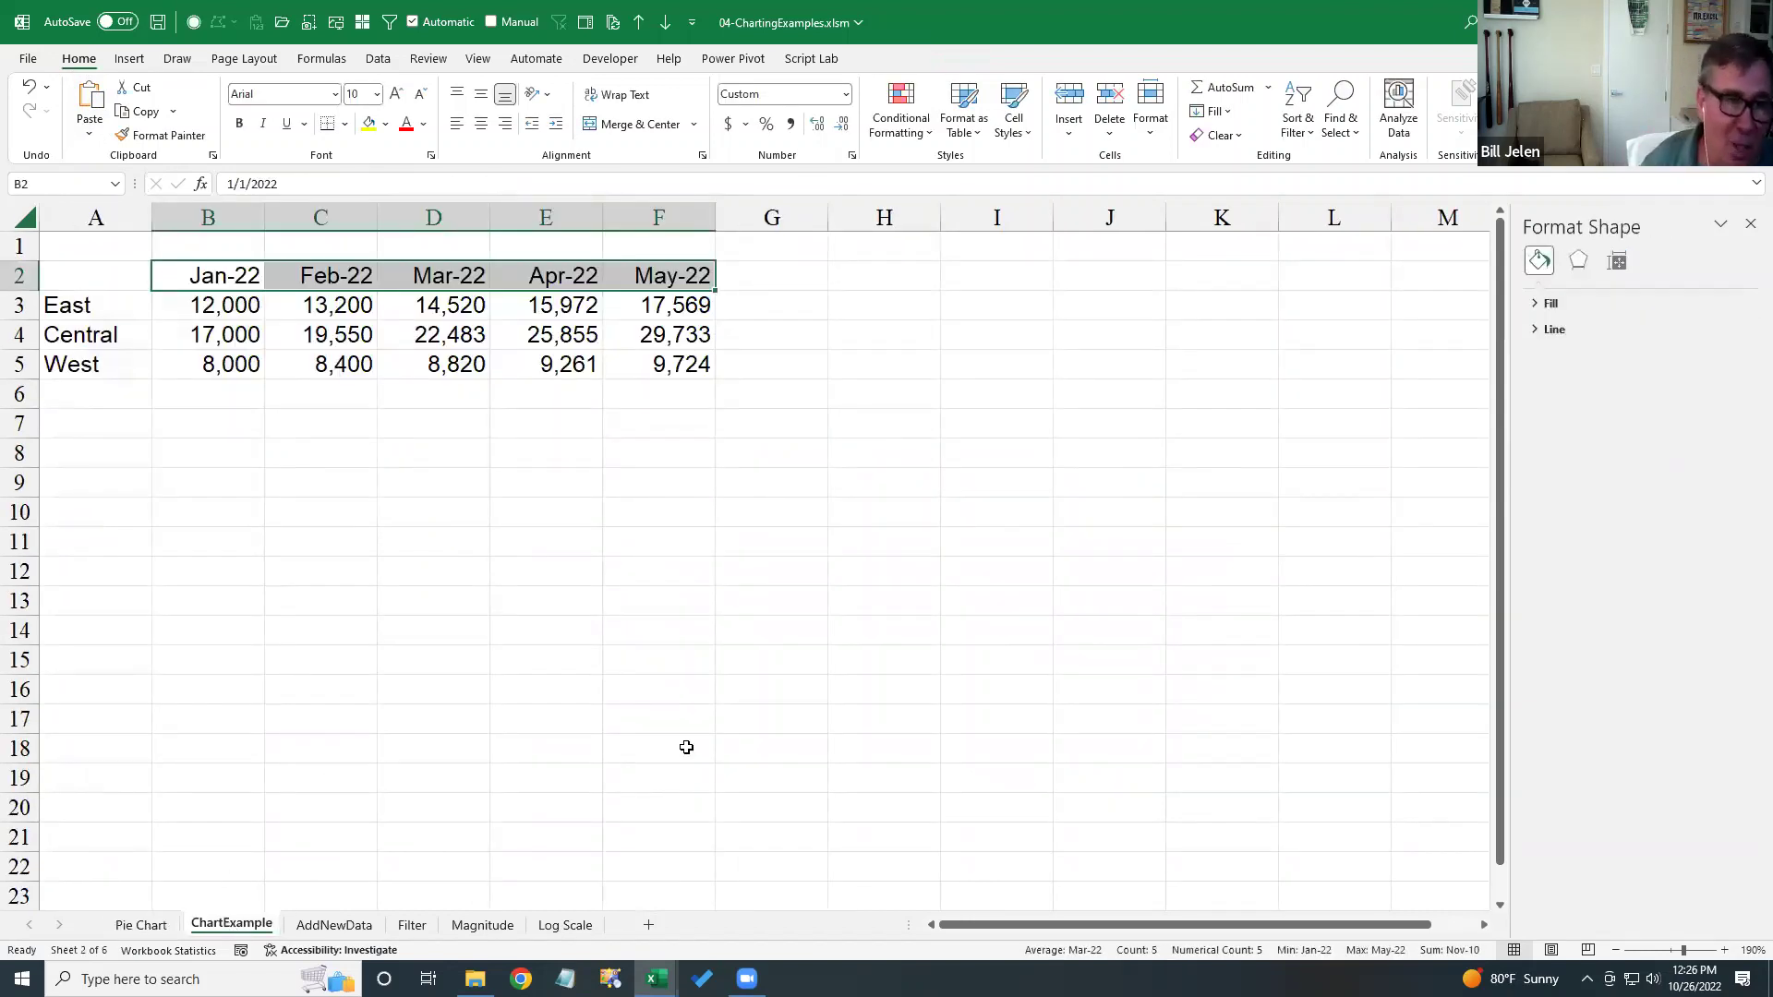
pyautogui.moveTo(110, 282); pyautogui.dragTo(658, 377)
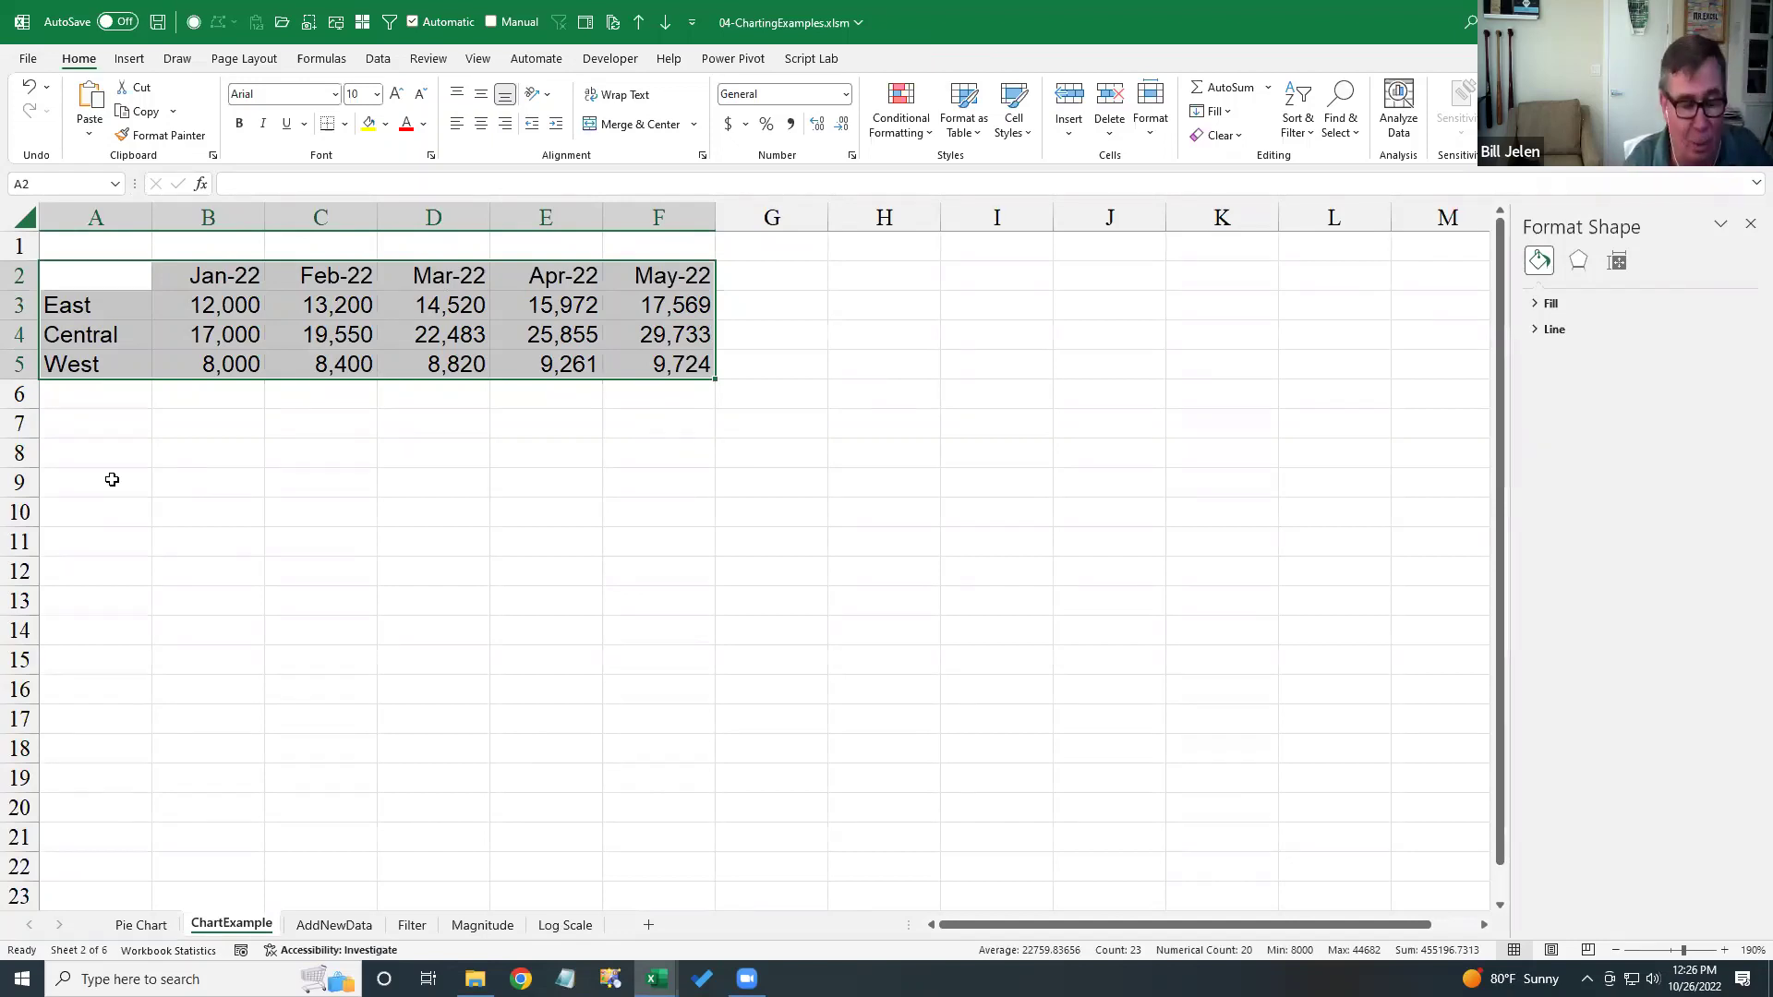
pyautogui.hotkey('alt', 'F1')
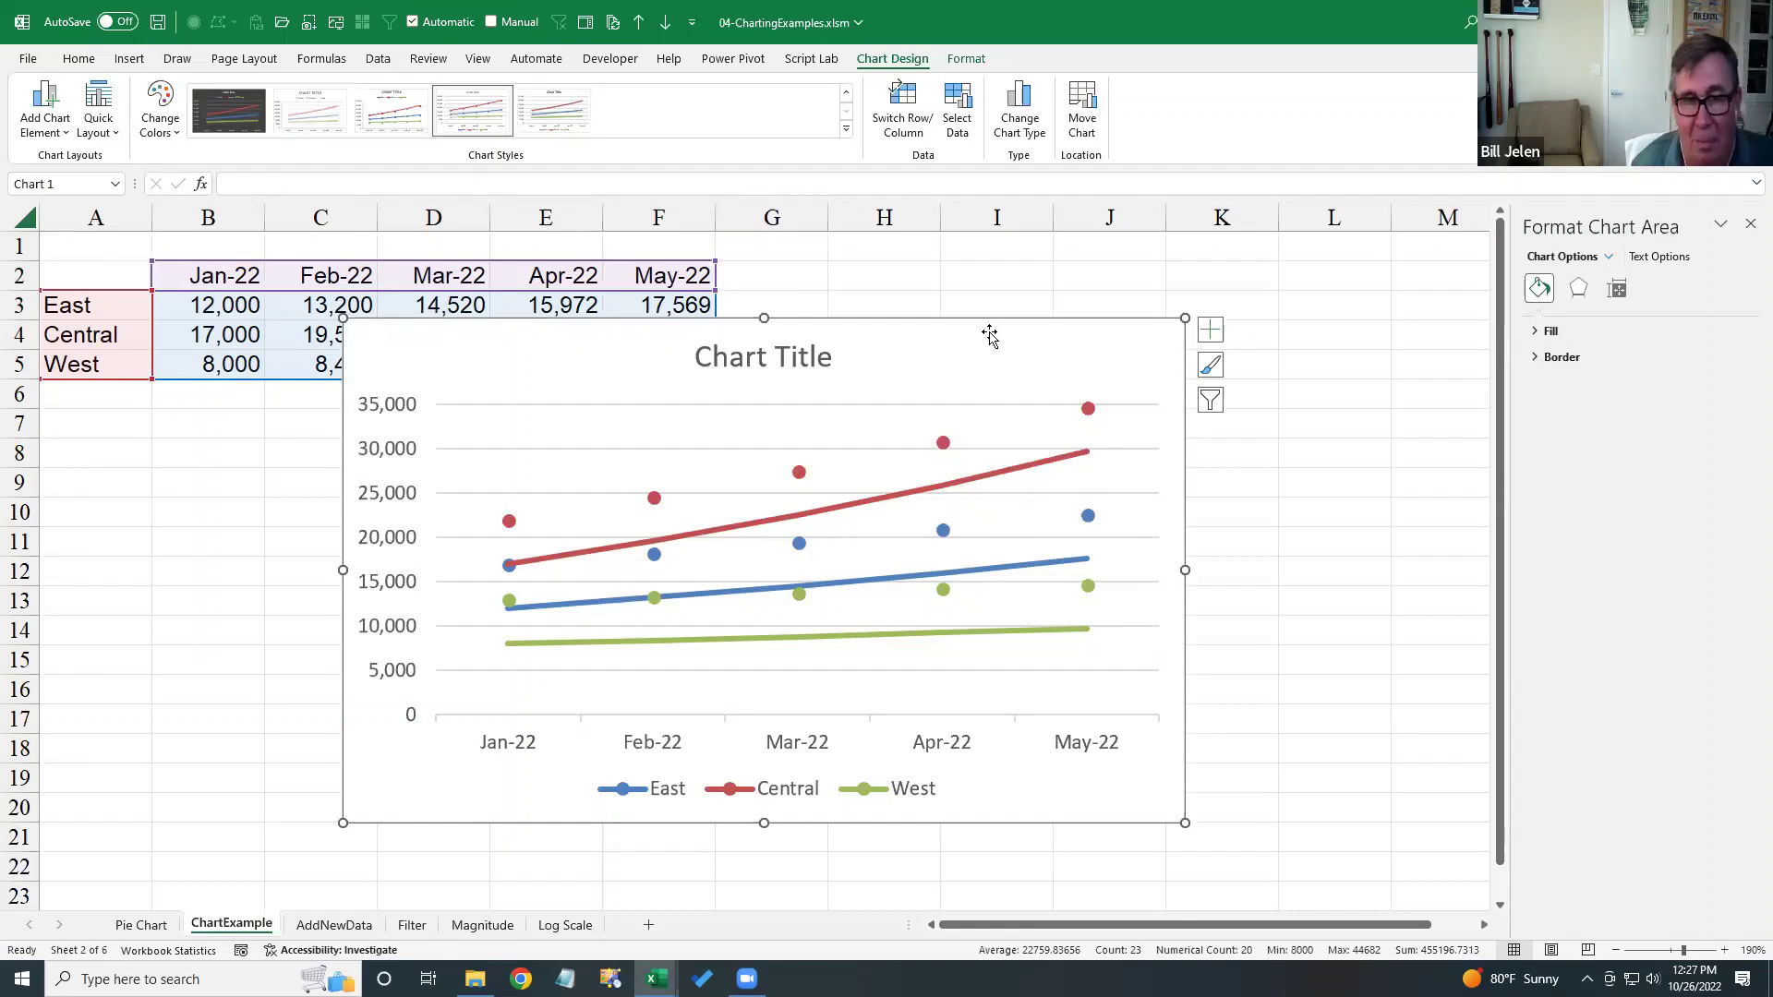
pyautogui.press('Delete')
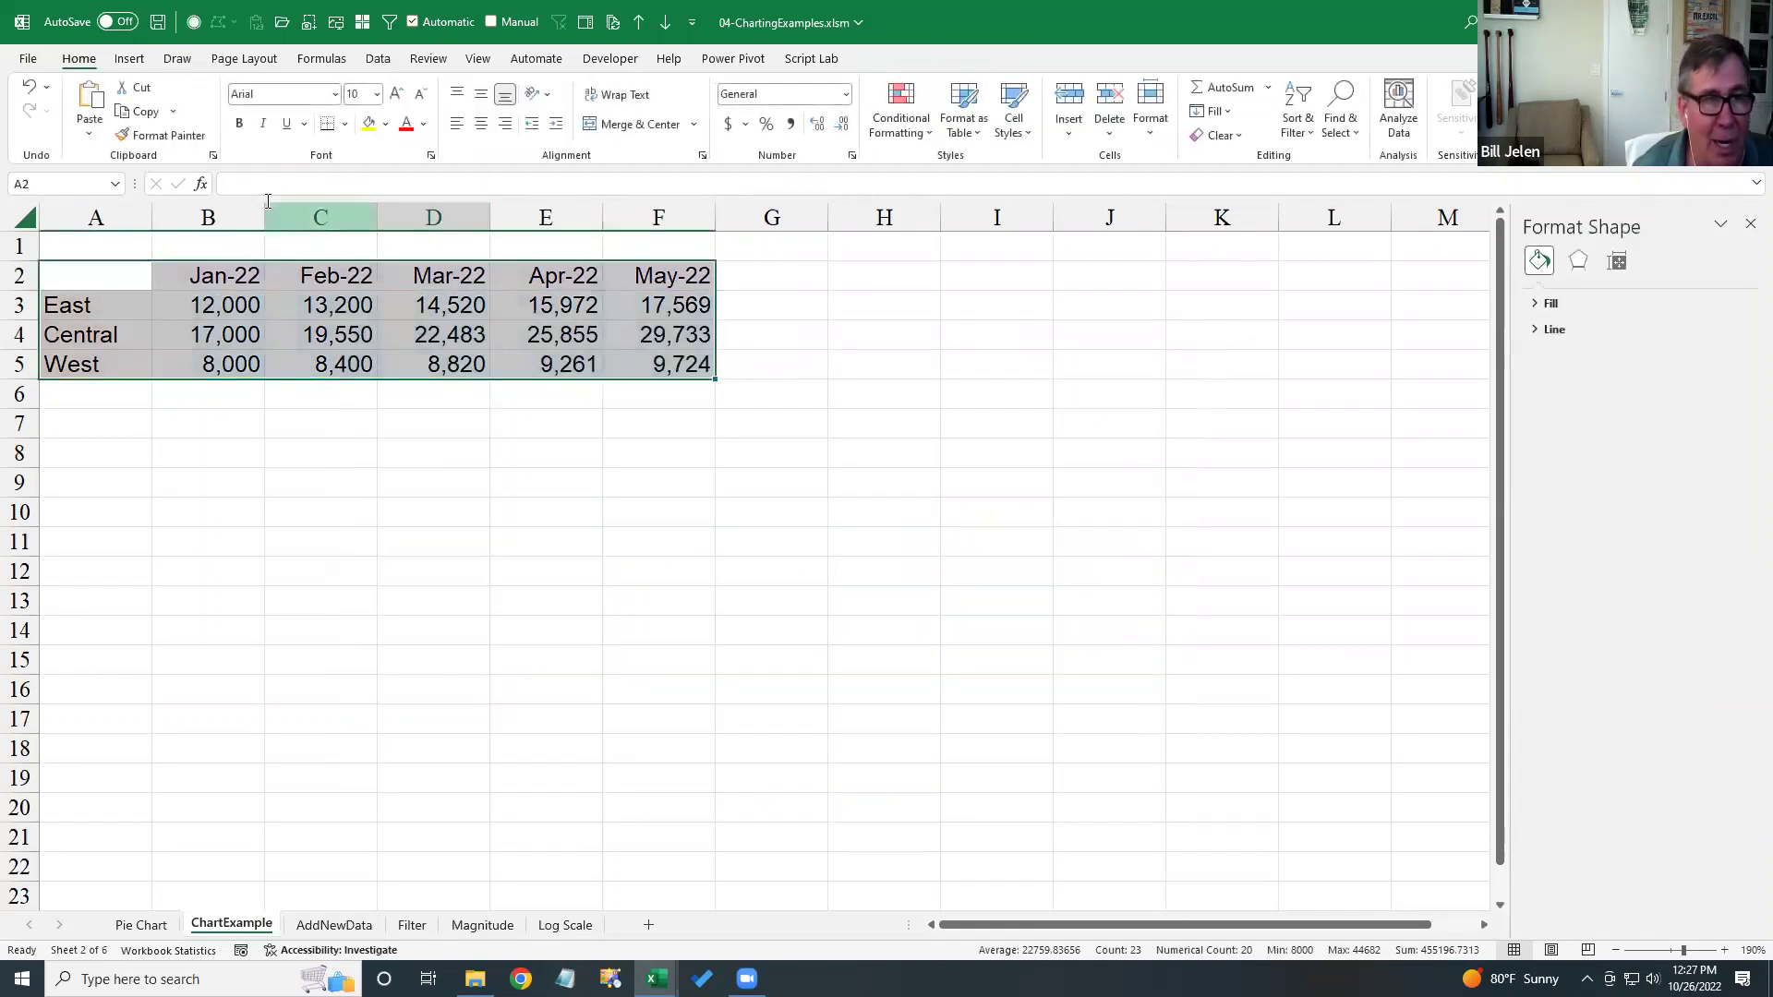
# - Insert a Clustered Column chart from the range A2:F5 with the months along the horizontal axis
pyautogui.click(137, 58)
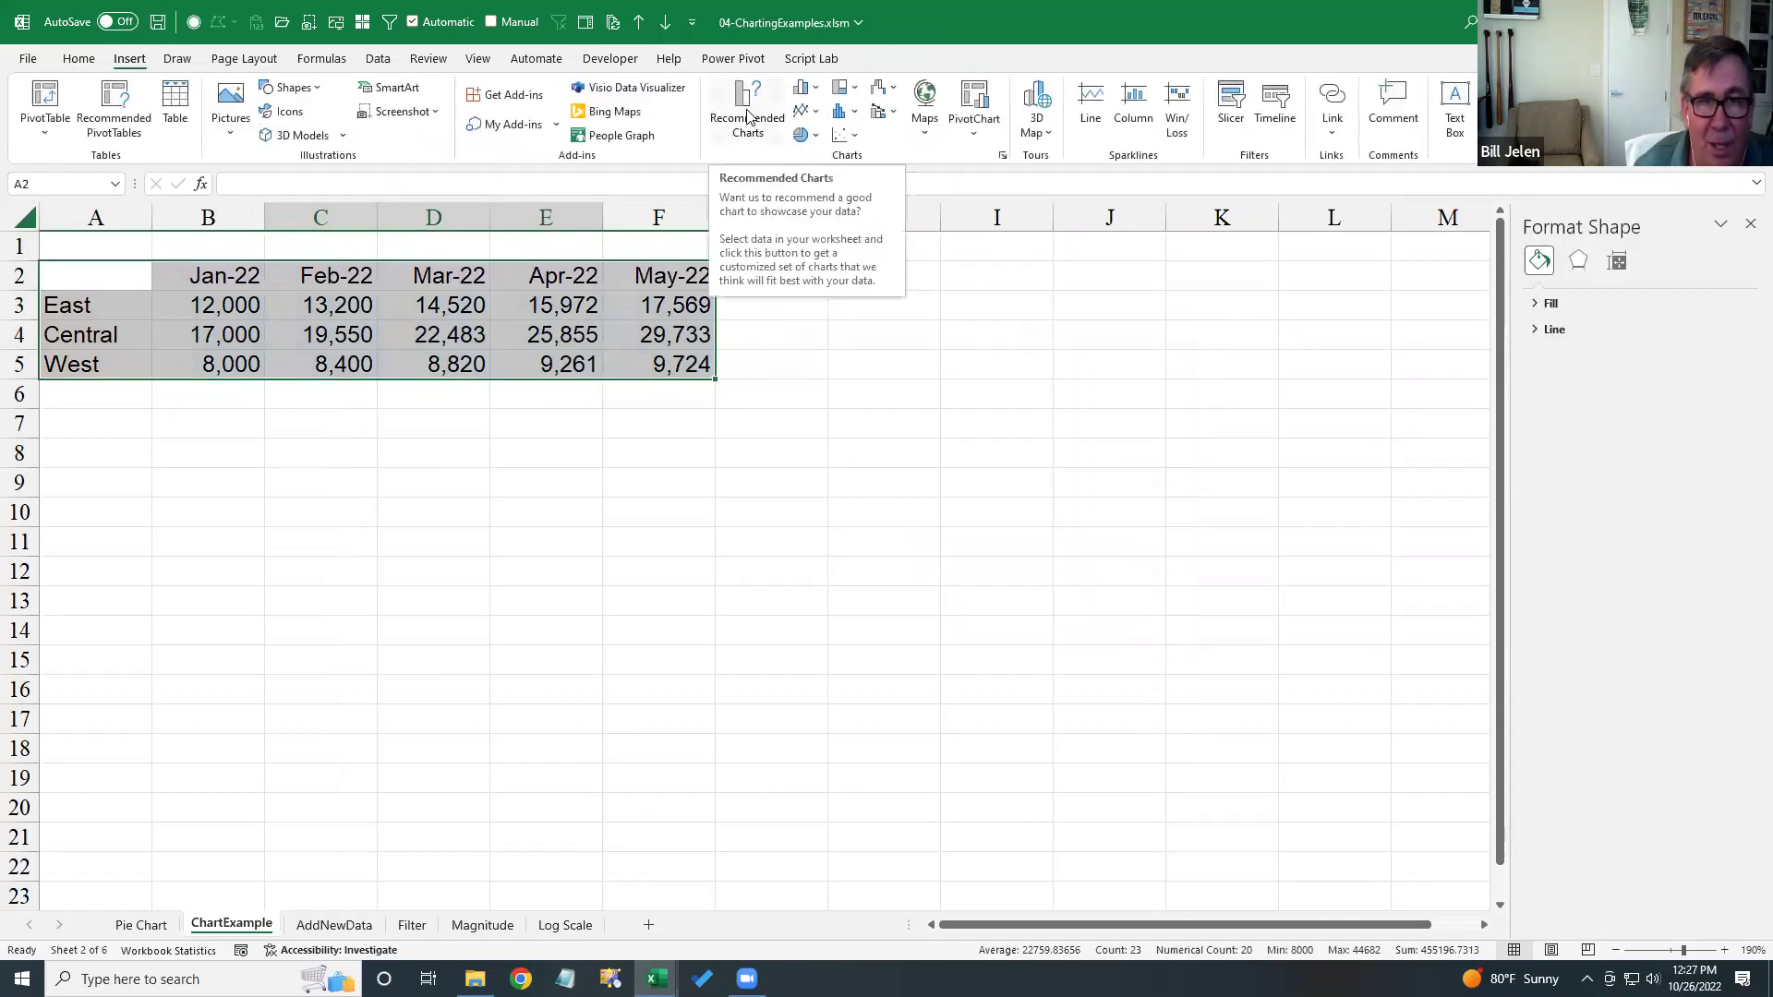
pyautogui.click(1001, 155)
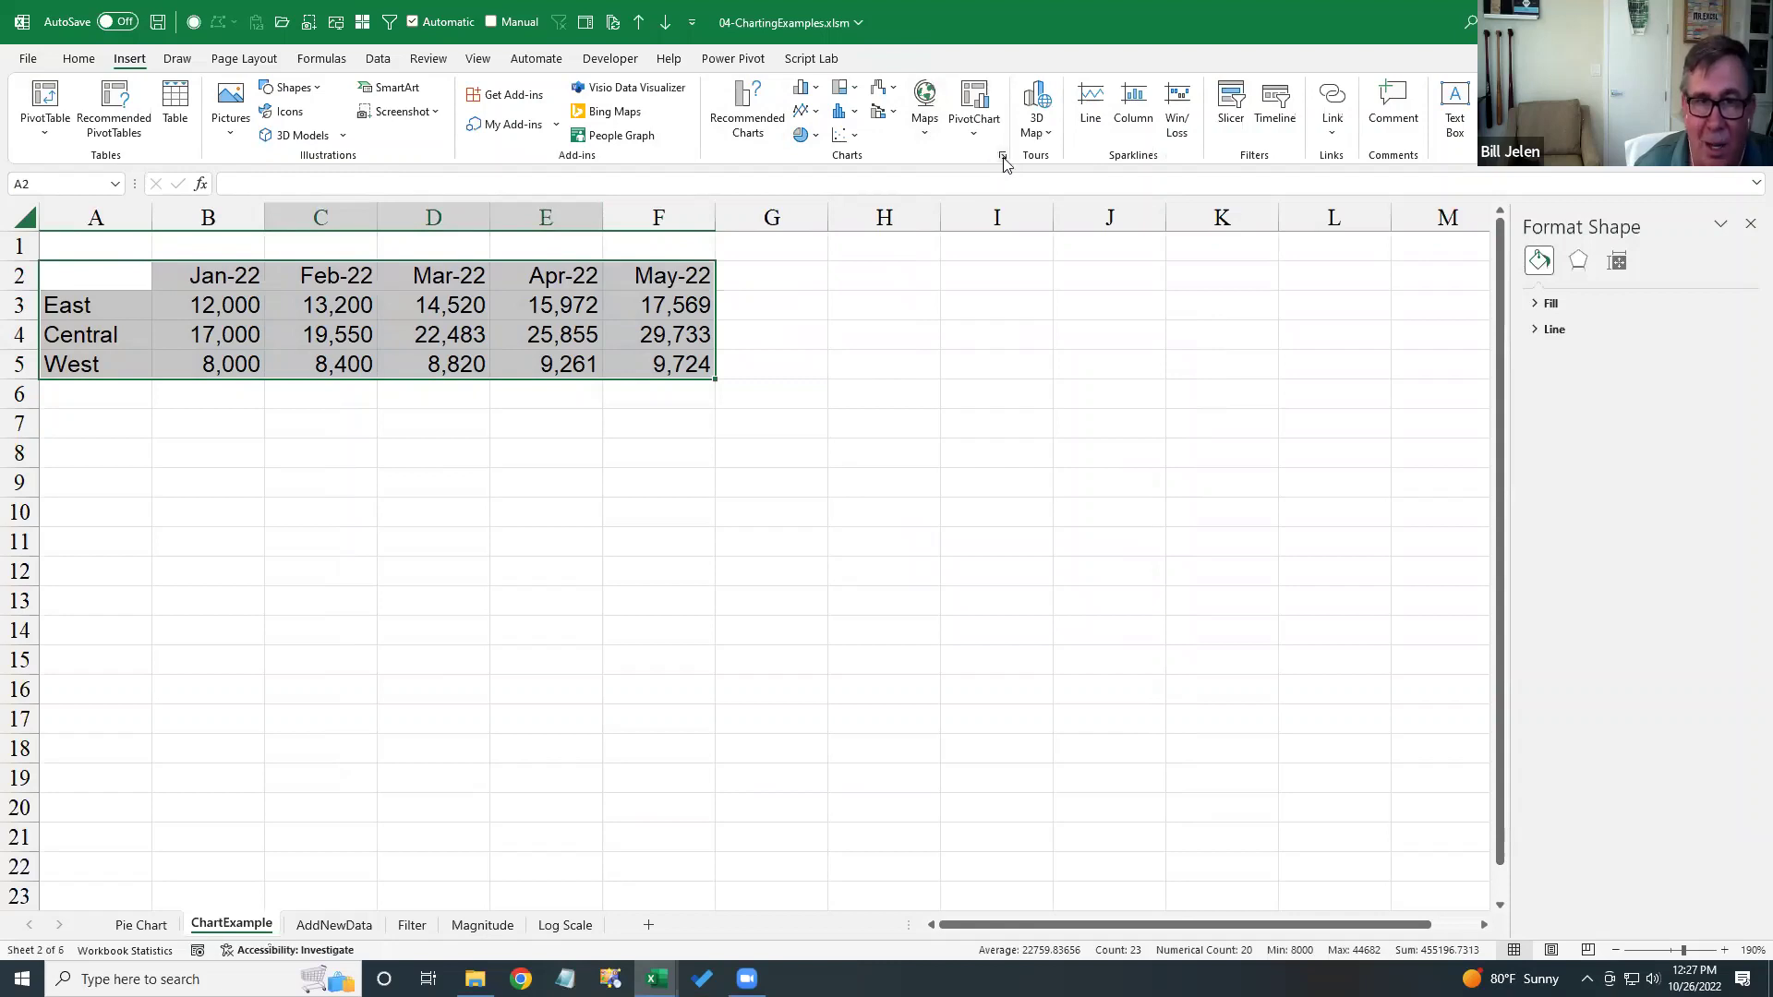
pyautogui.click(683, 434)
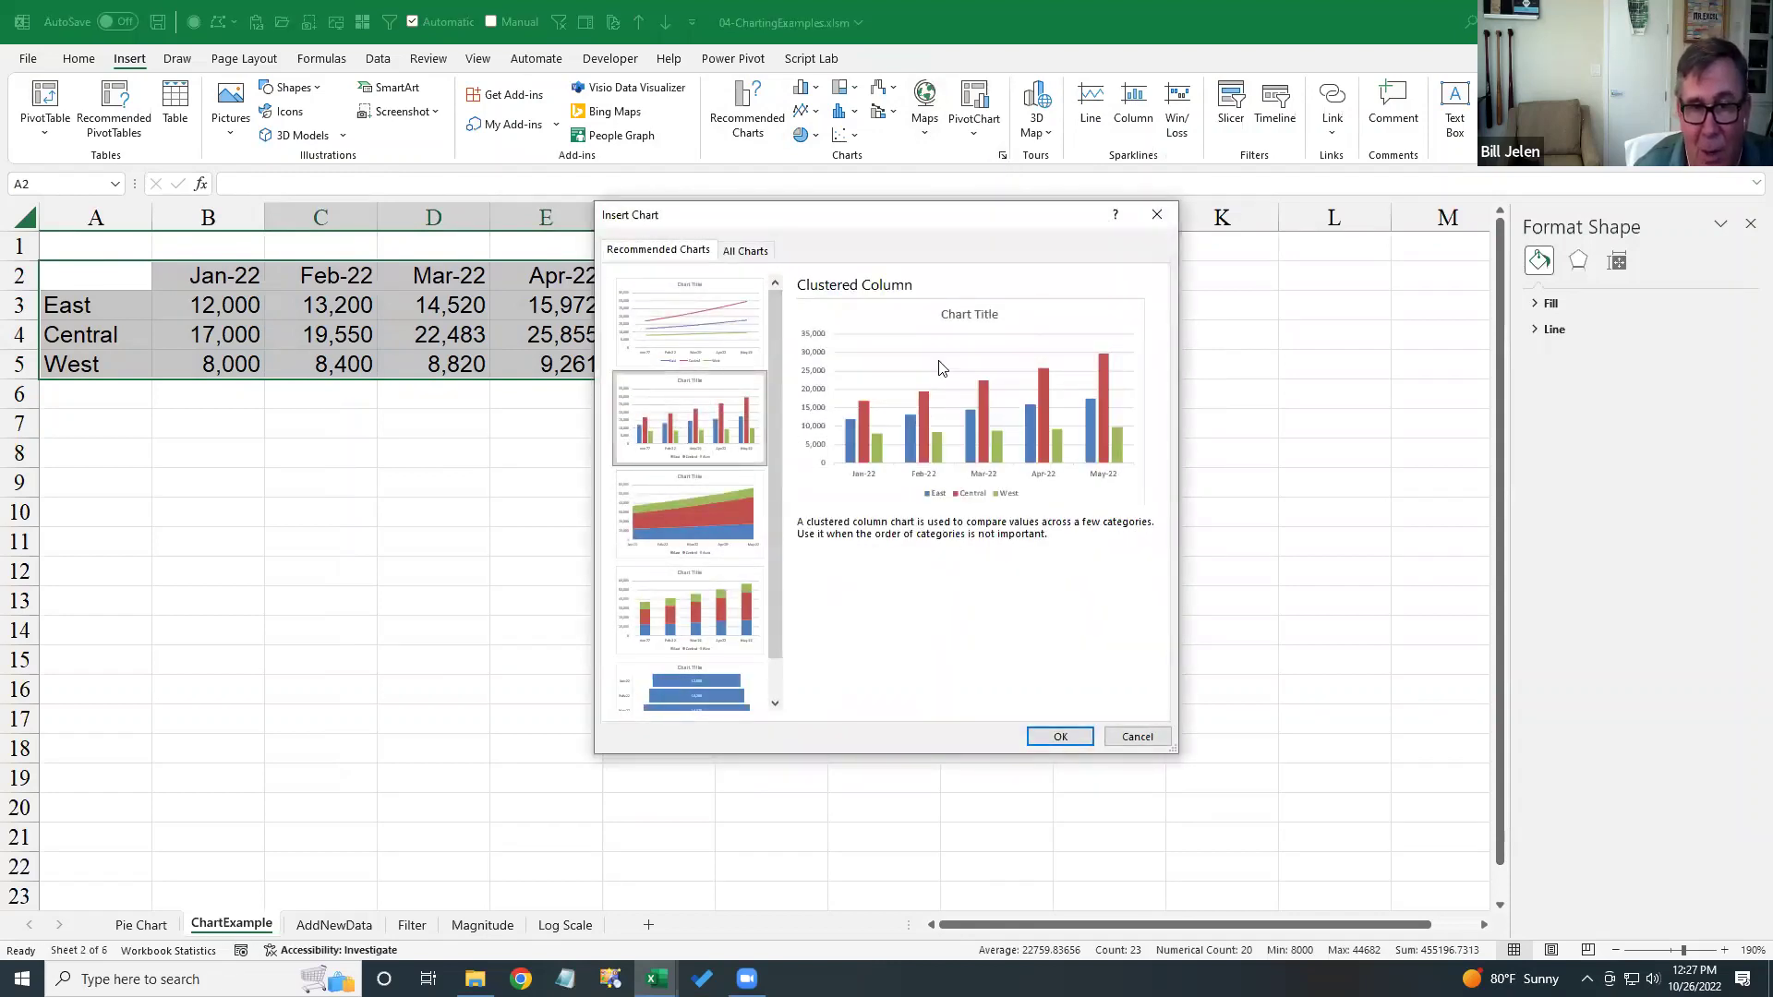
pyautogui.click(752, 252)
pyautogui.click(672, 334)
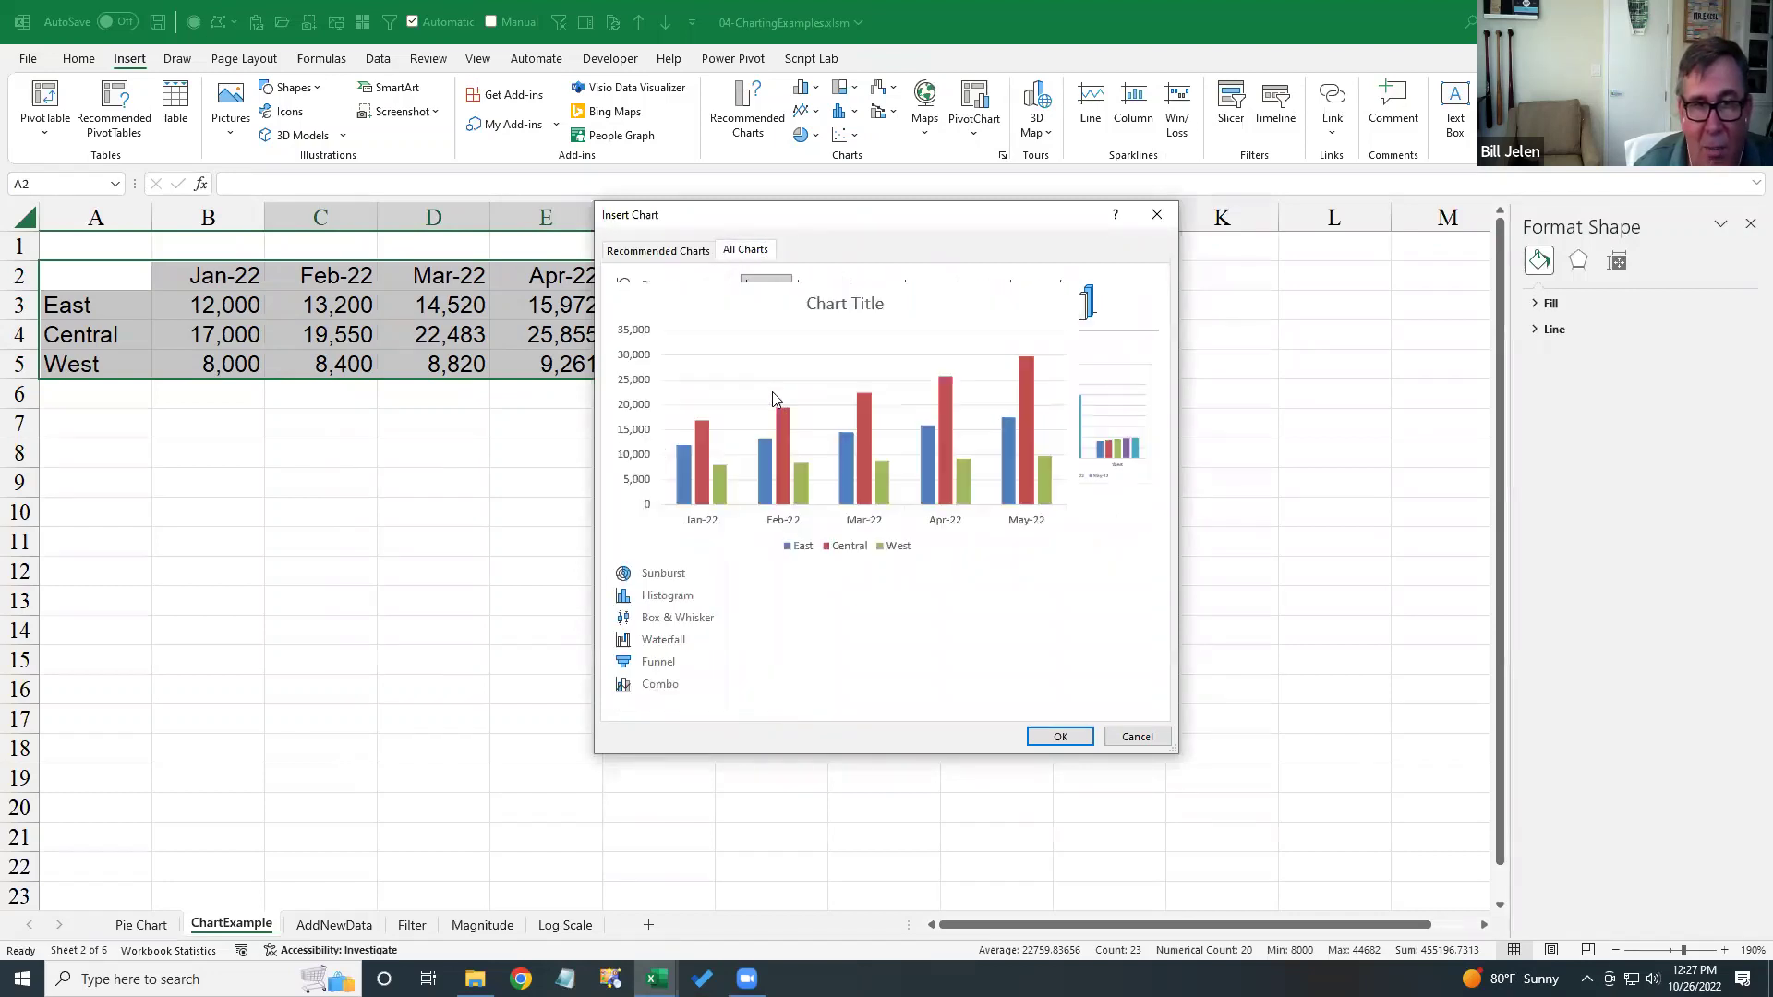
pyautogui.moveTo(829, 420)
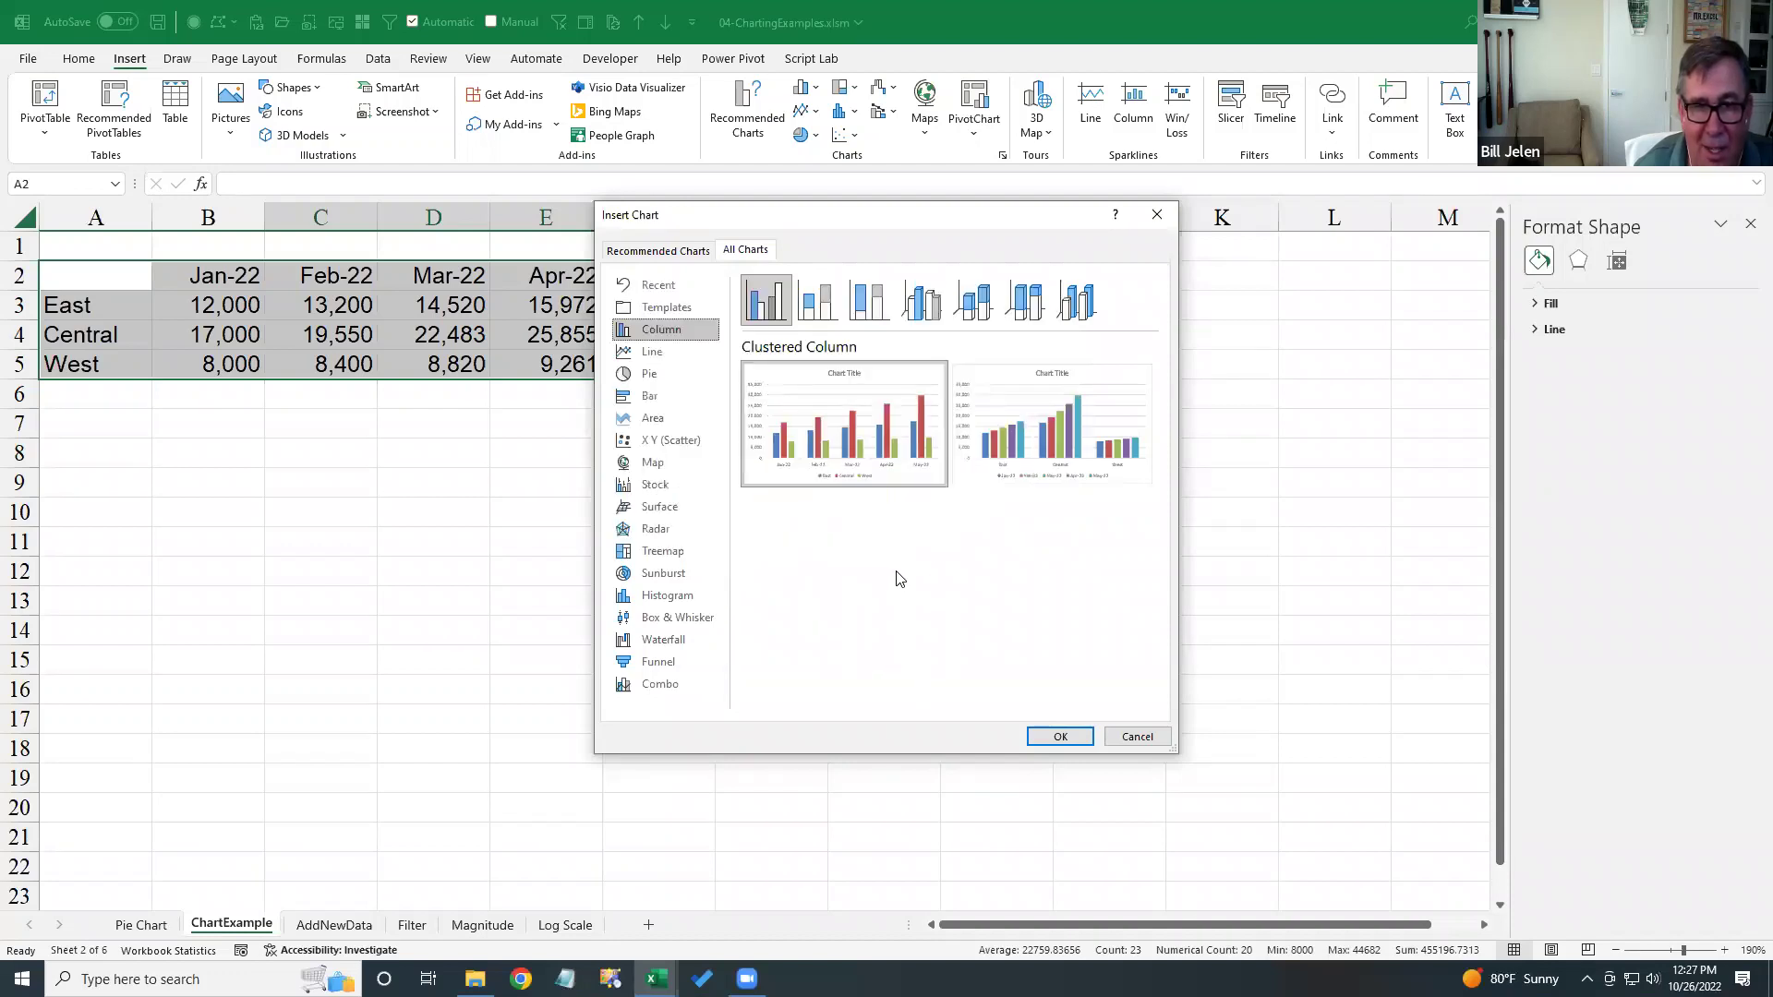
pyautogui.moveTo(889, 436)
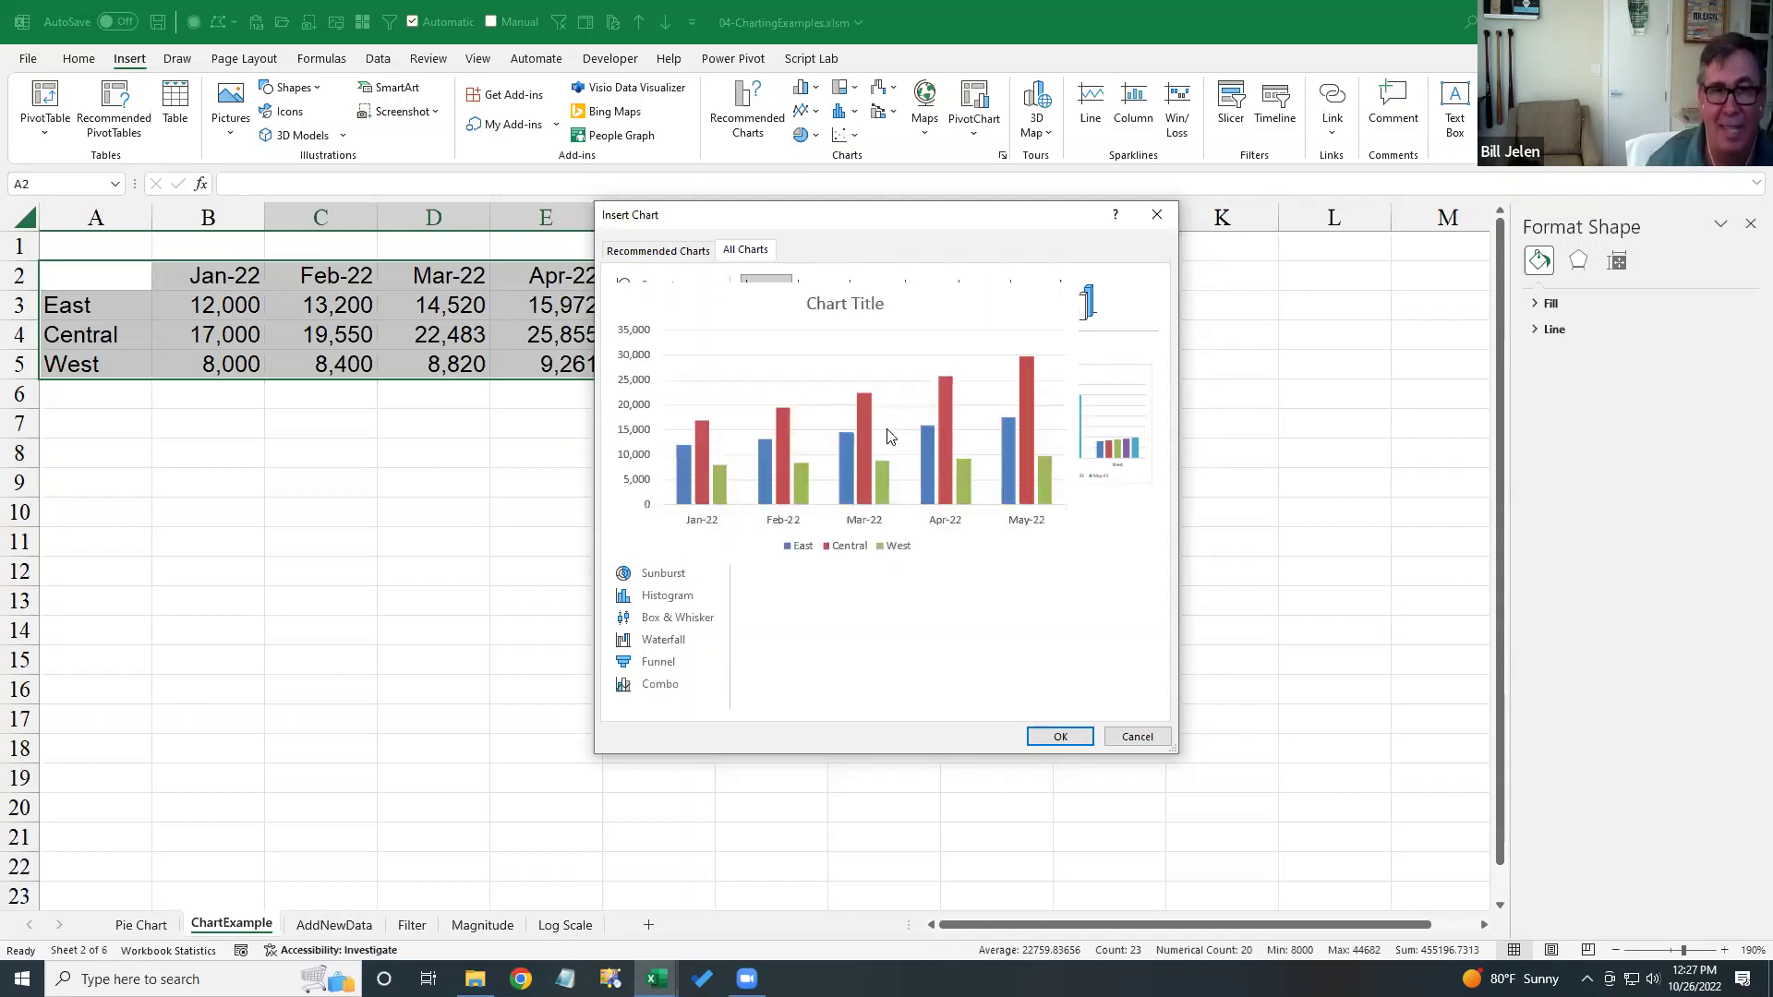
pyautogui.click(1053, 739)
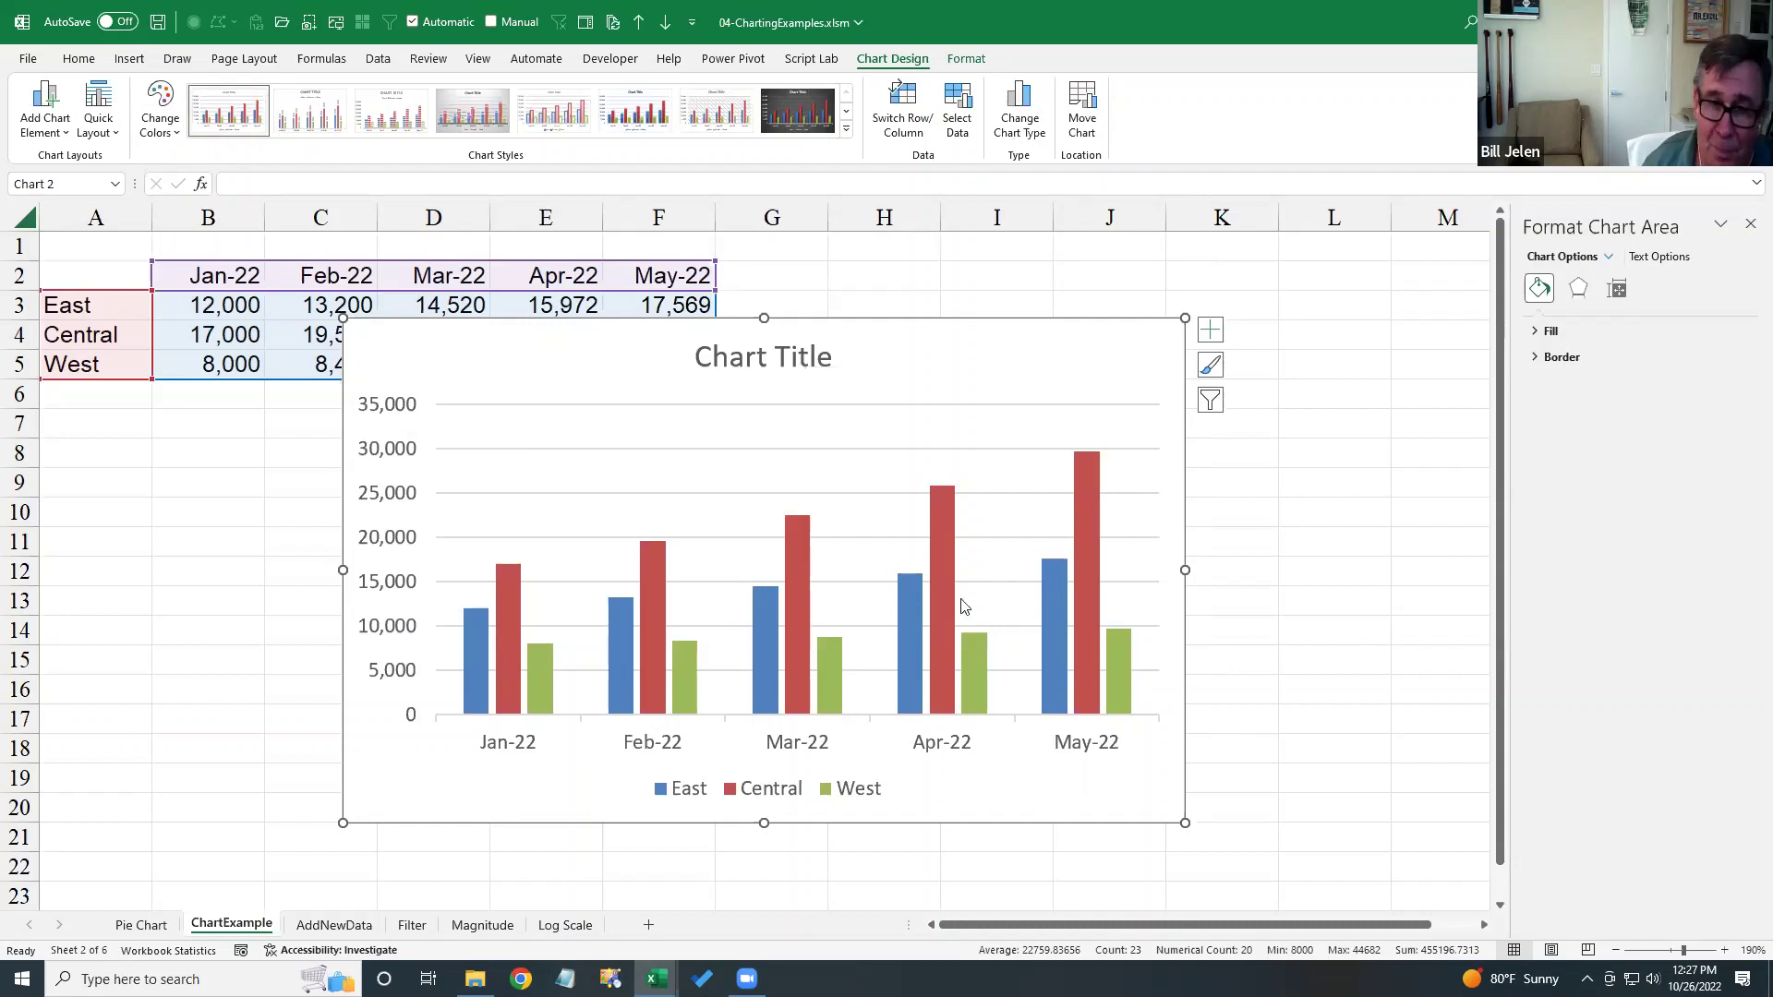
# - Add data labels to the column chart and fill the Central series with the orange theme color
pyautogui.click(1216, 340)
pyautogui.click(1256, 408)
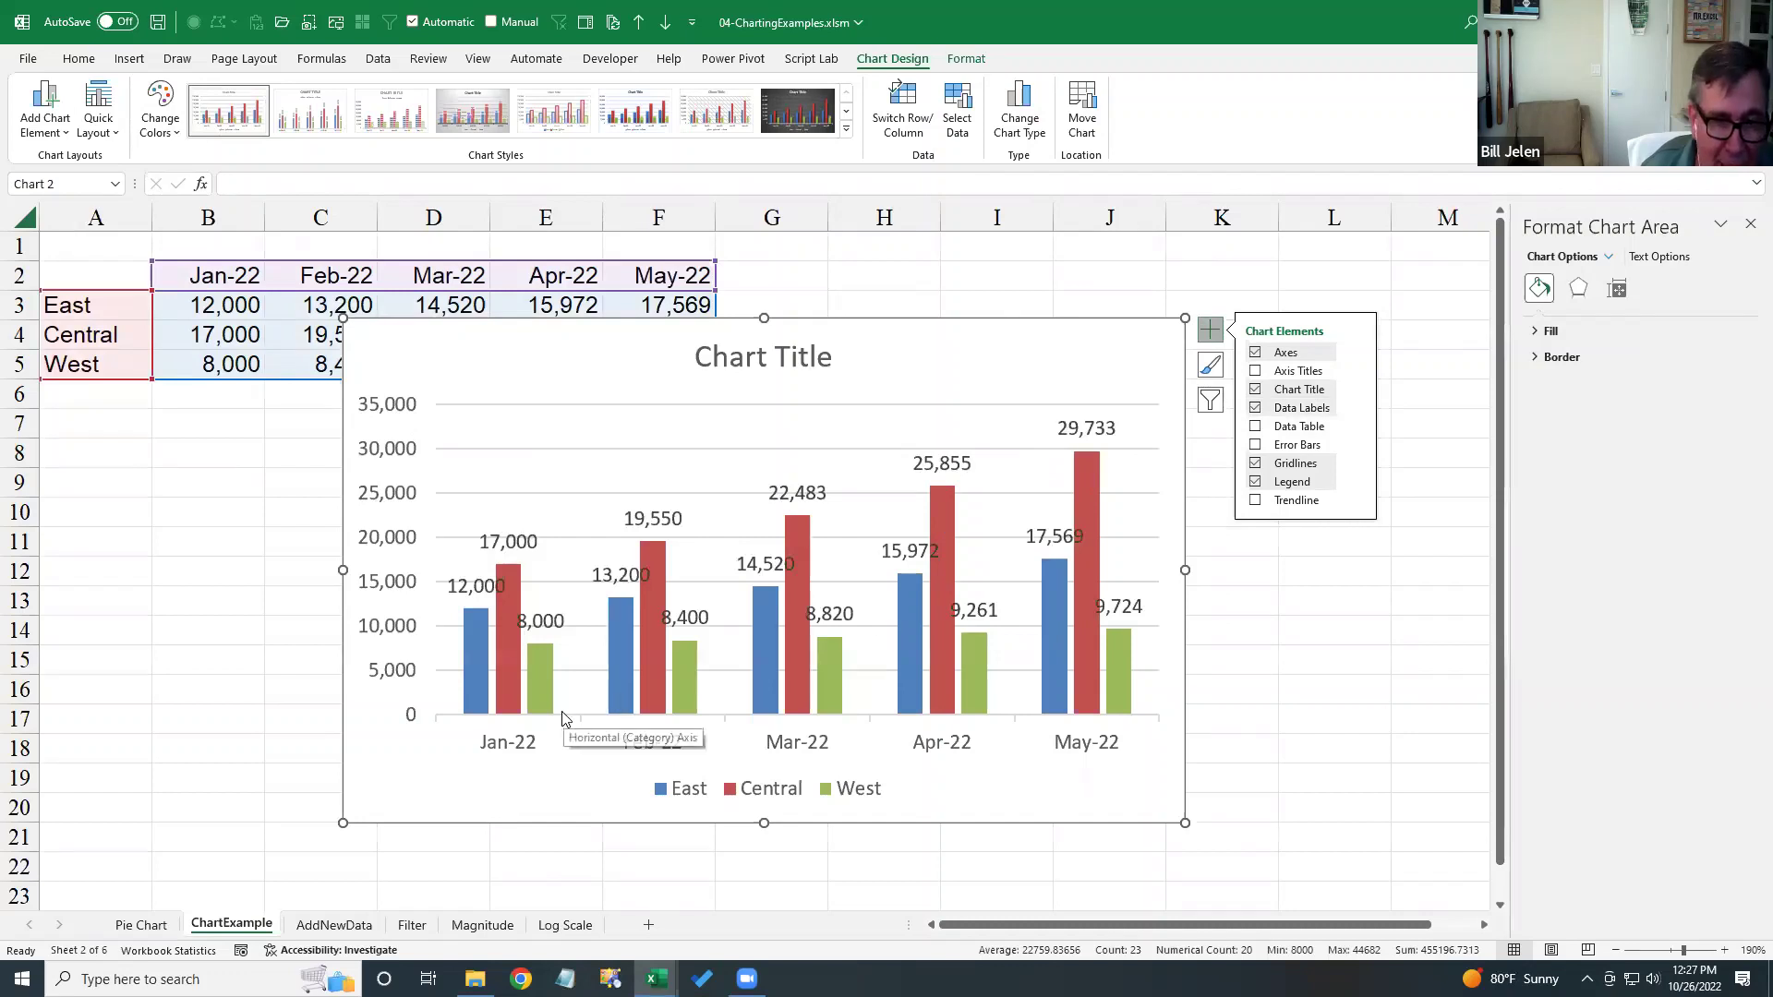
pyautogui.click(515, 607)
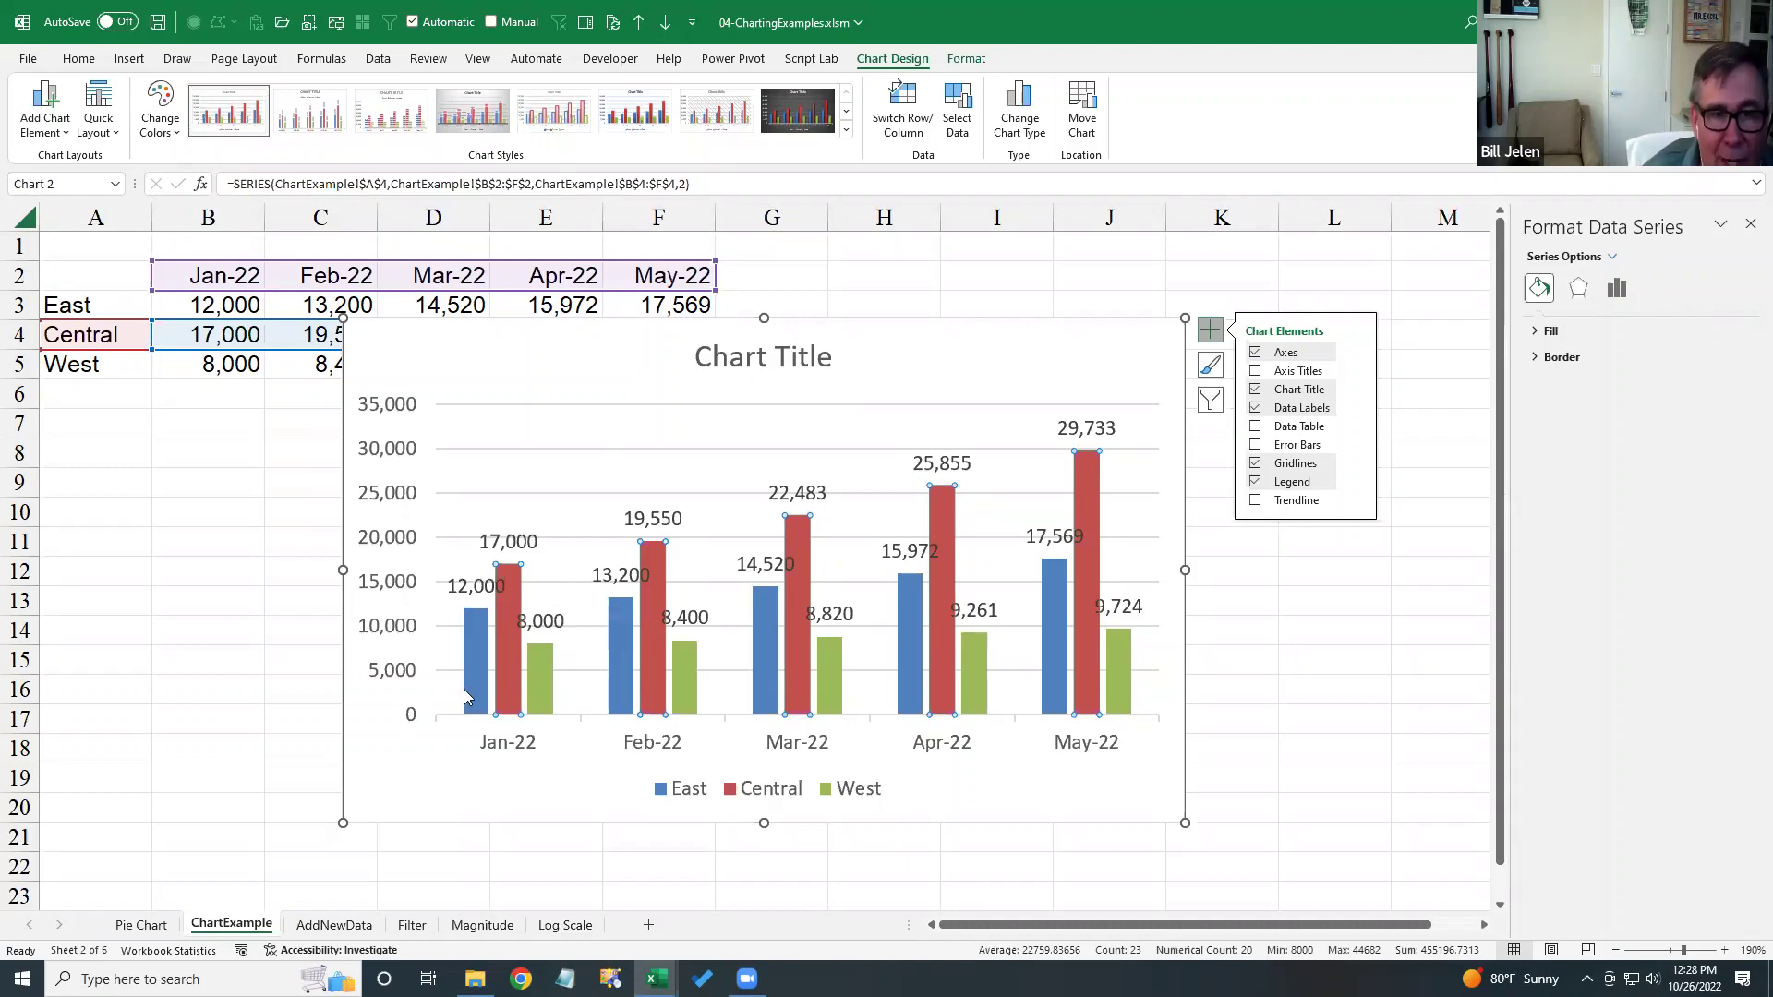
pyautogui.click(74, 58)
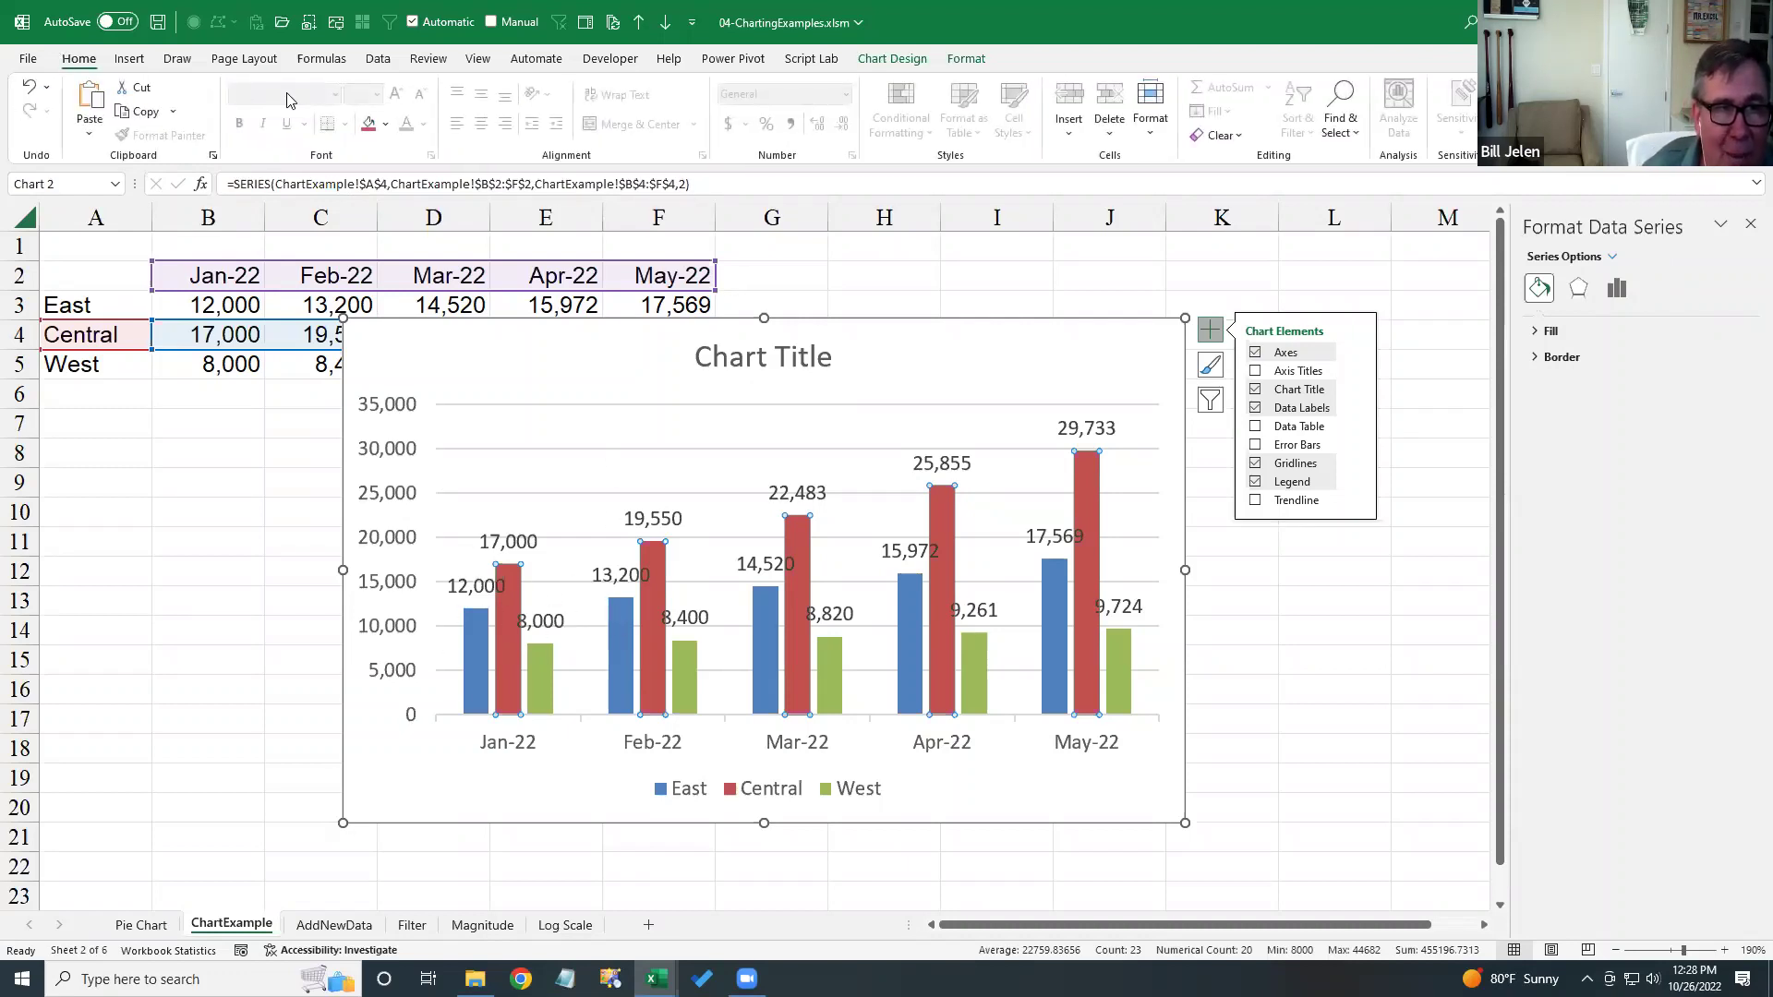
pyautogui.click(385, 124)
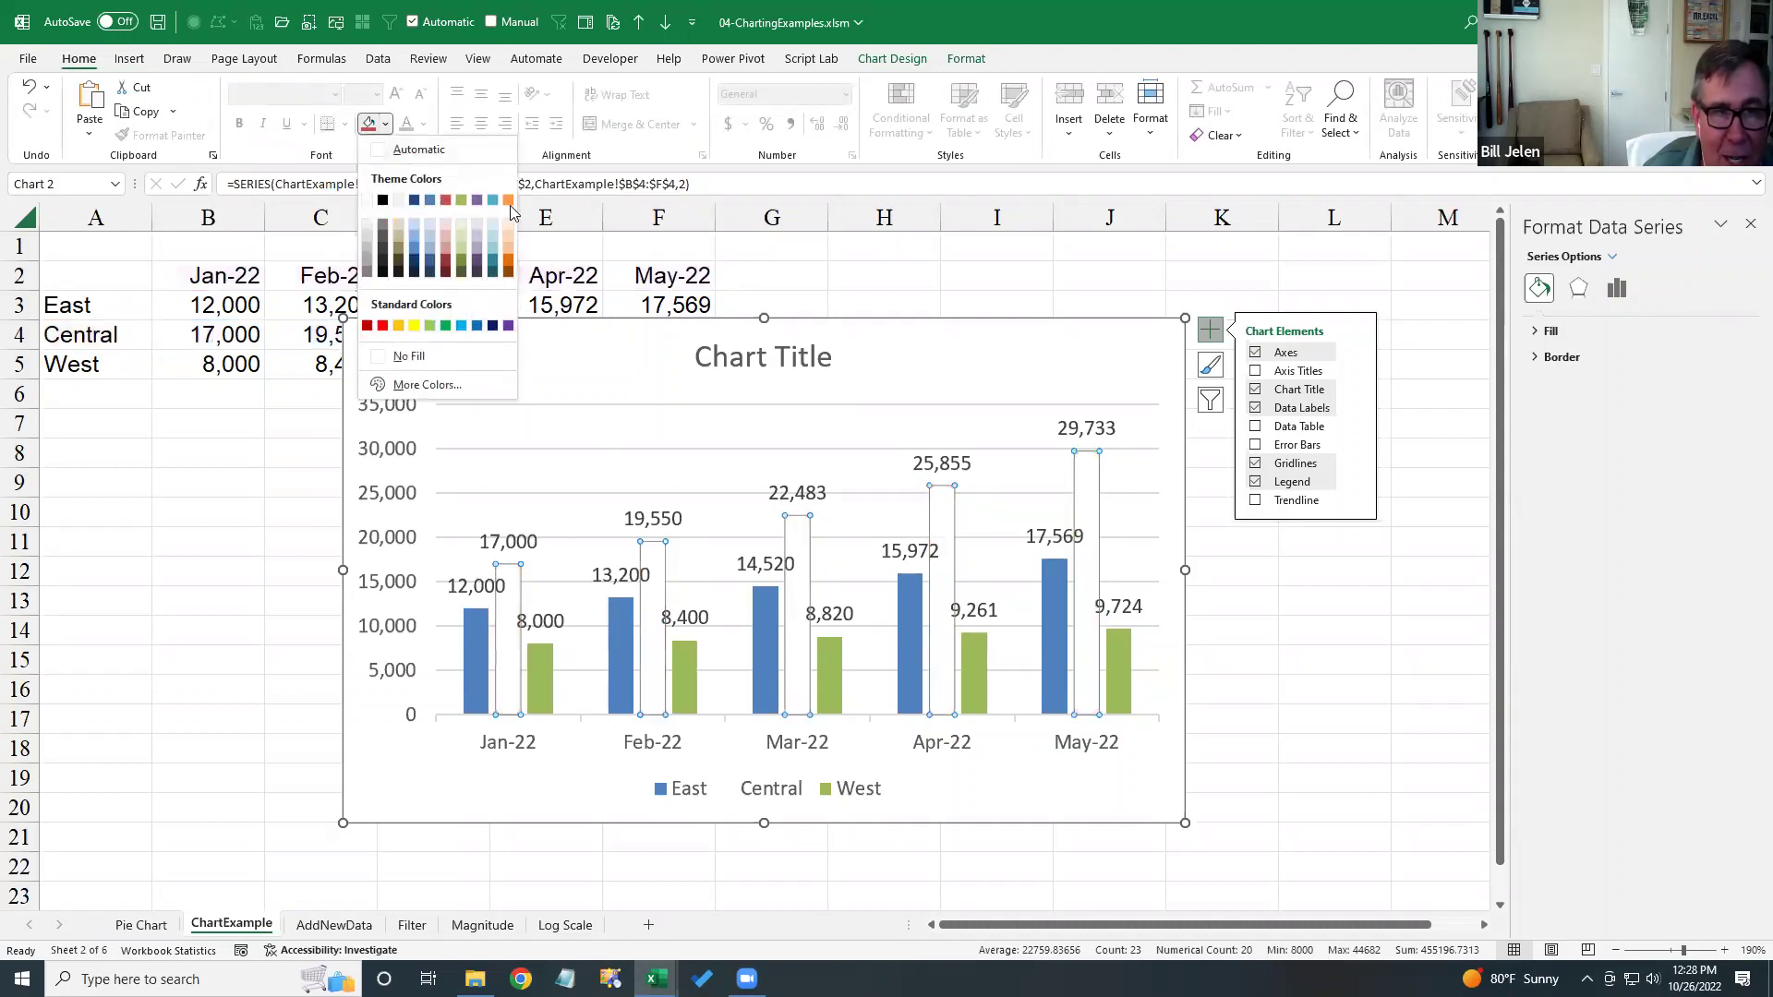
pyautogui.click(508, 199)
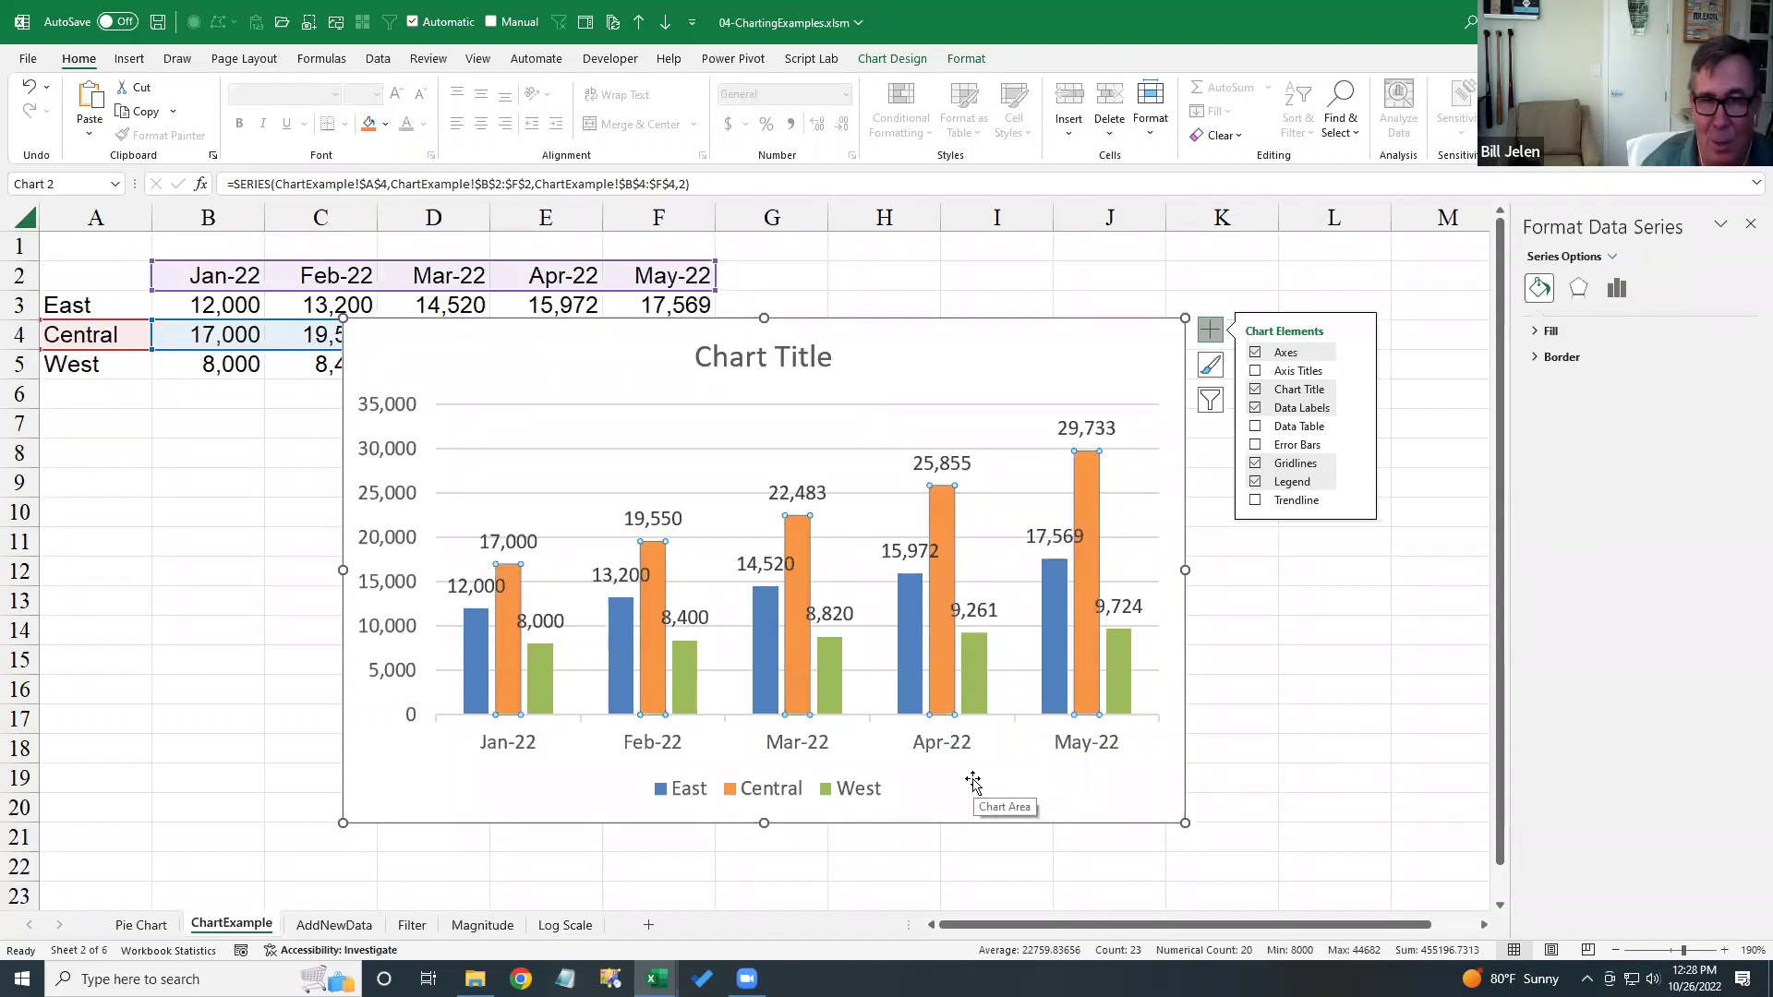
# - Set the display units of the chart's vertical axis to Thousands
pyautogui.click(388, 457)
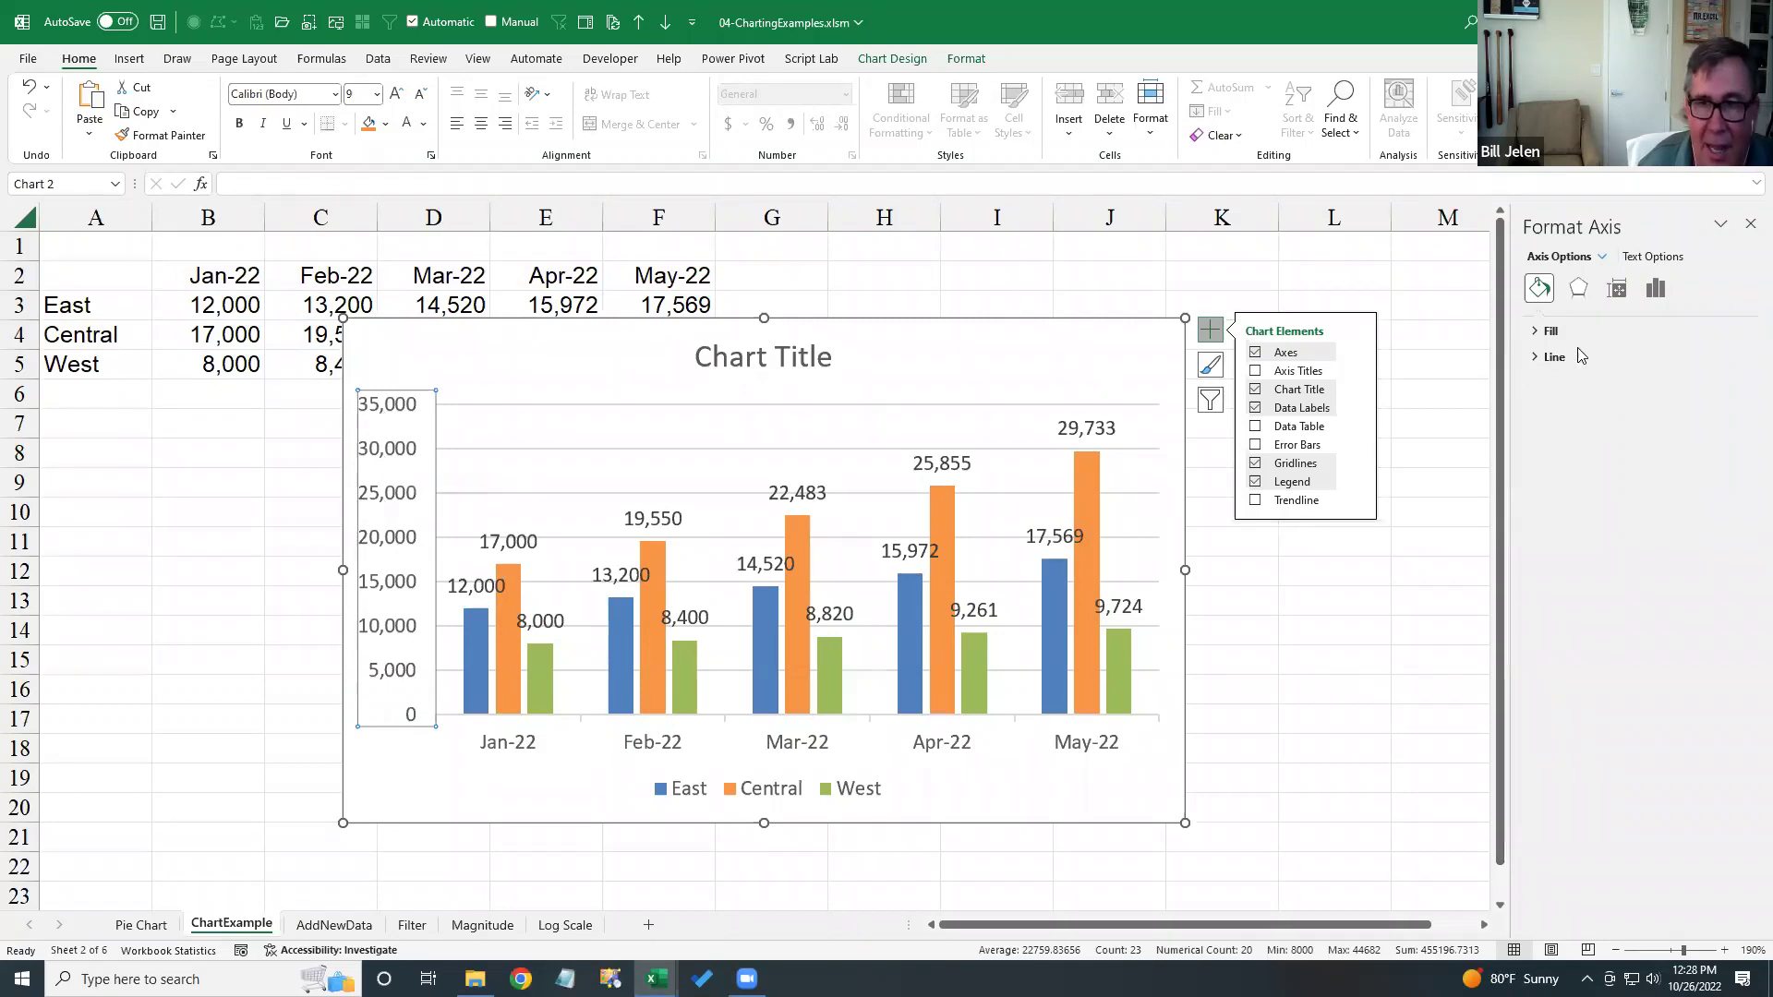
pyautogui.click(1656, 289)
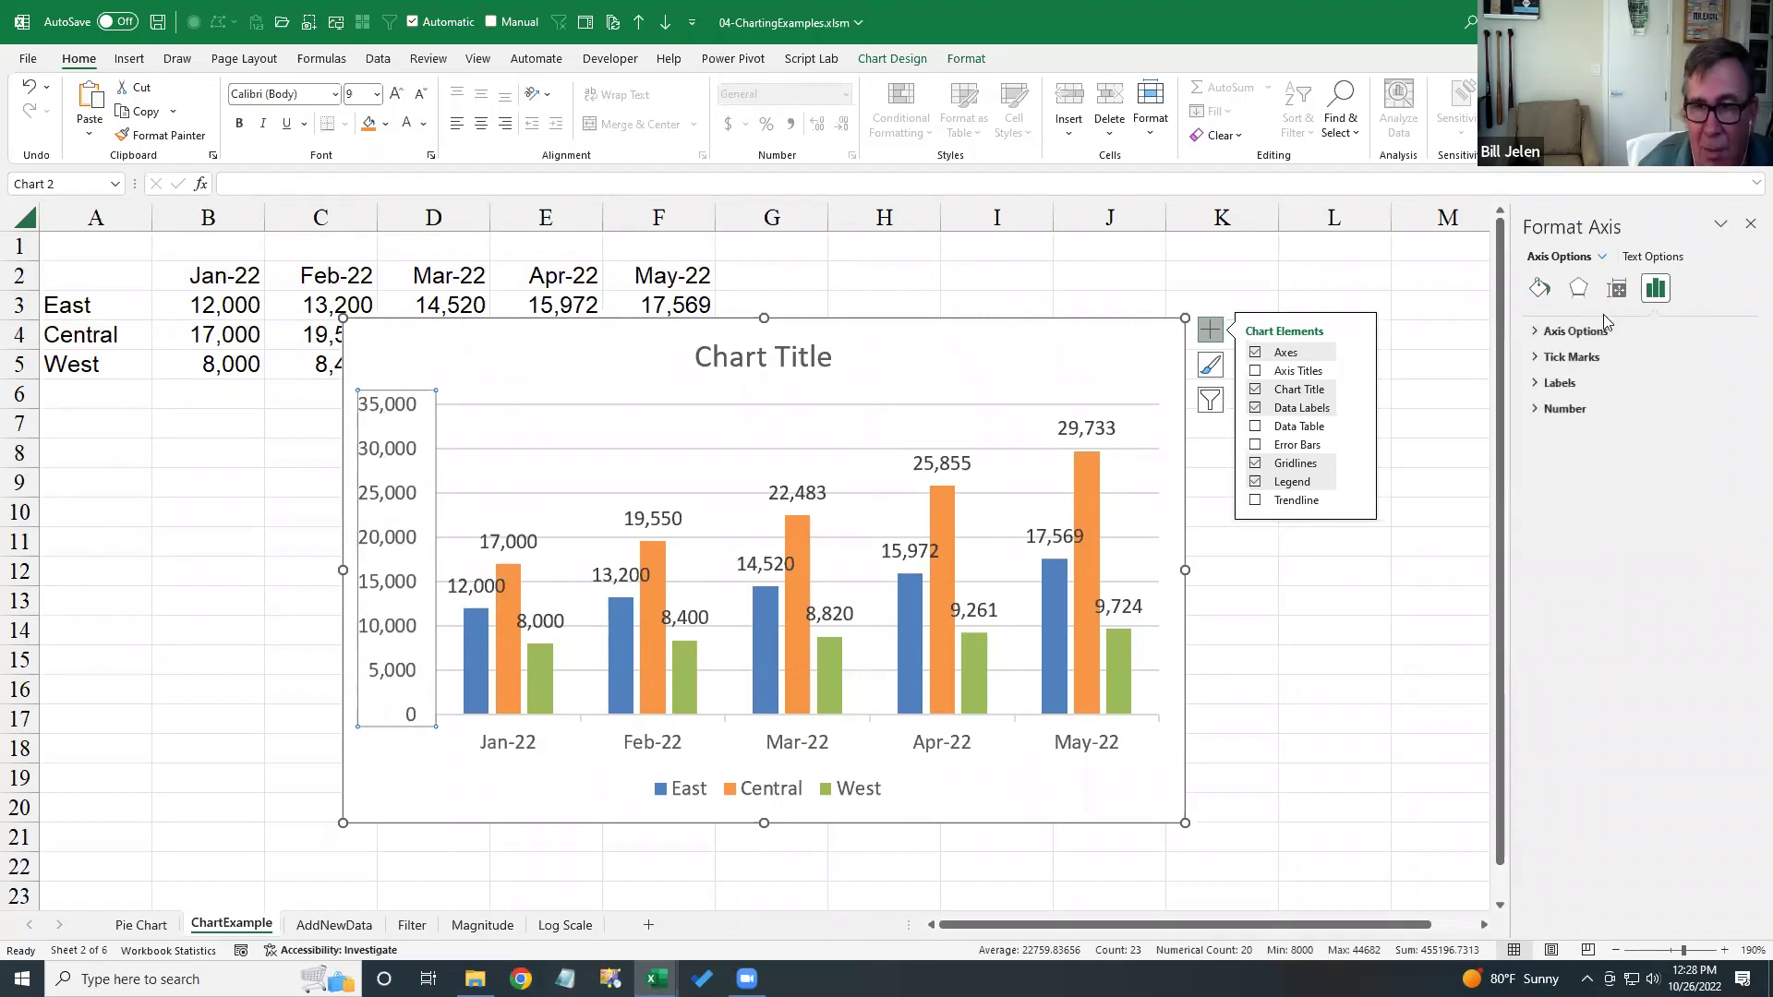
pyautogui.click(1539, 332)
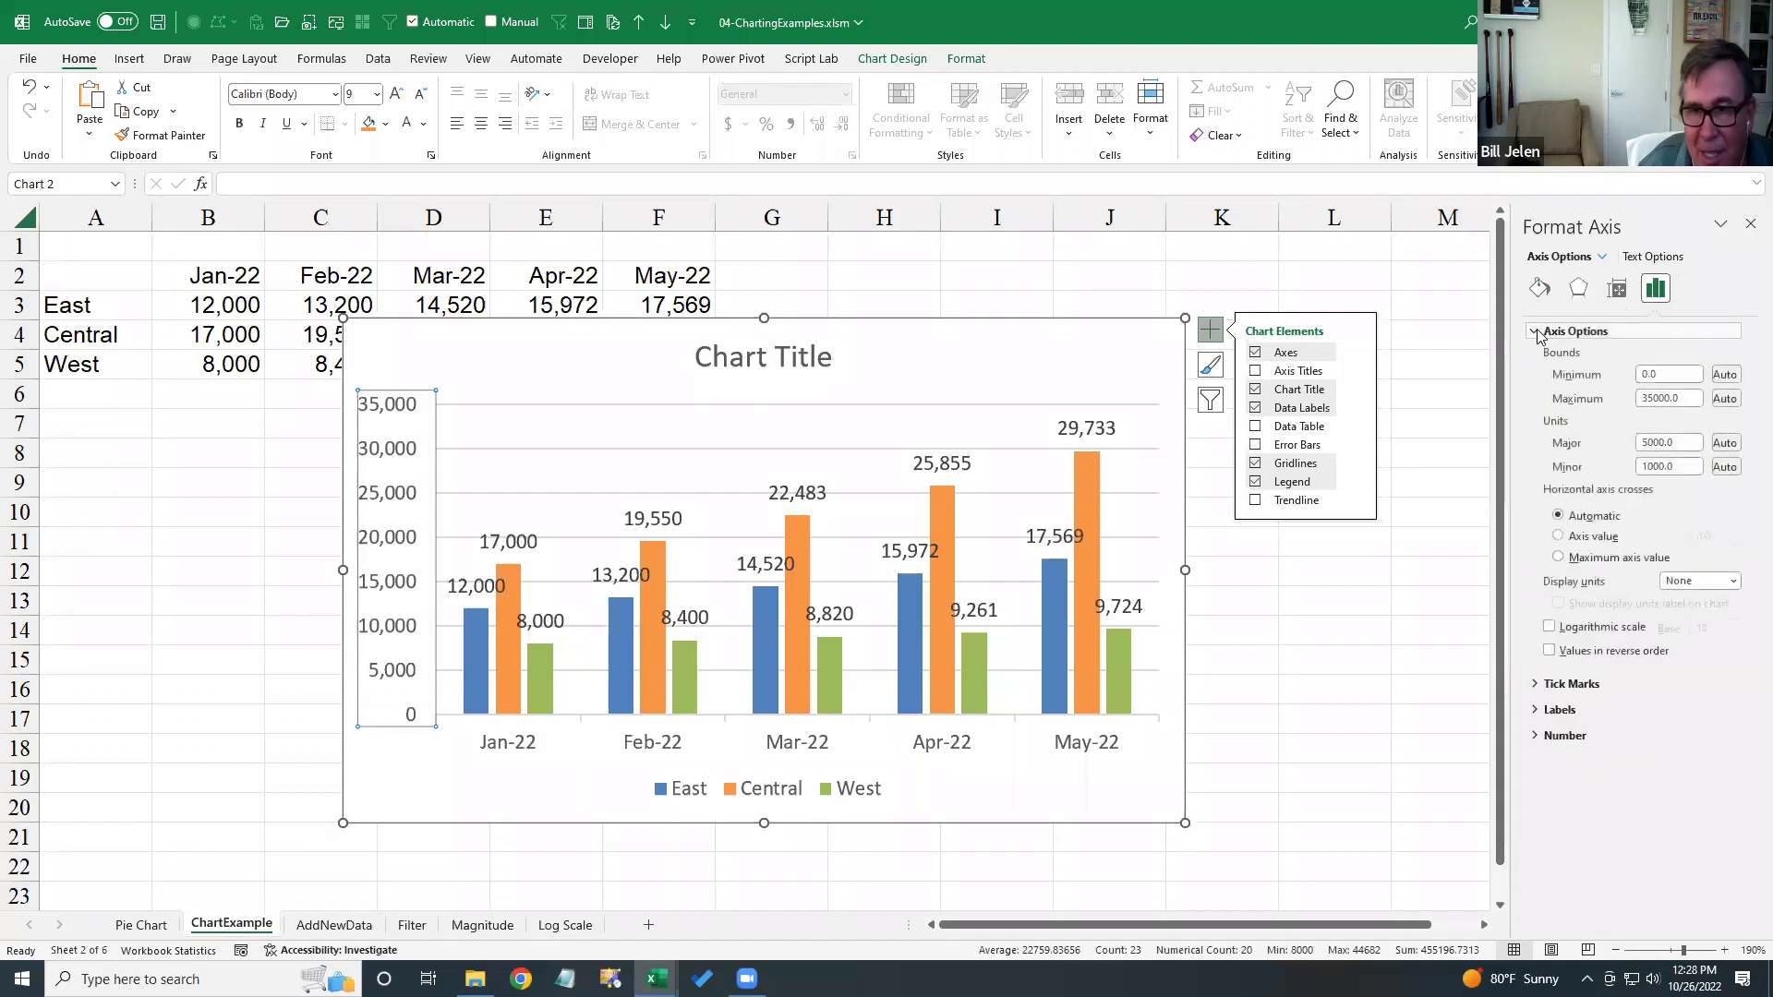
pyautogui.click(1733, 582)
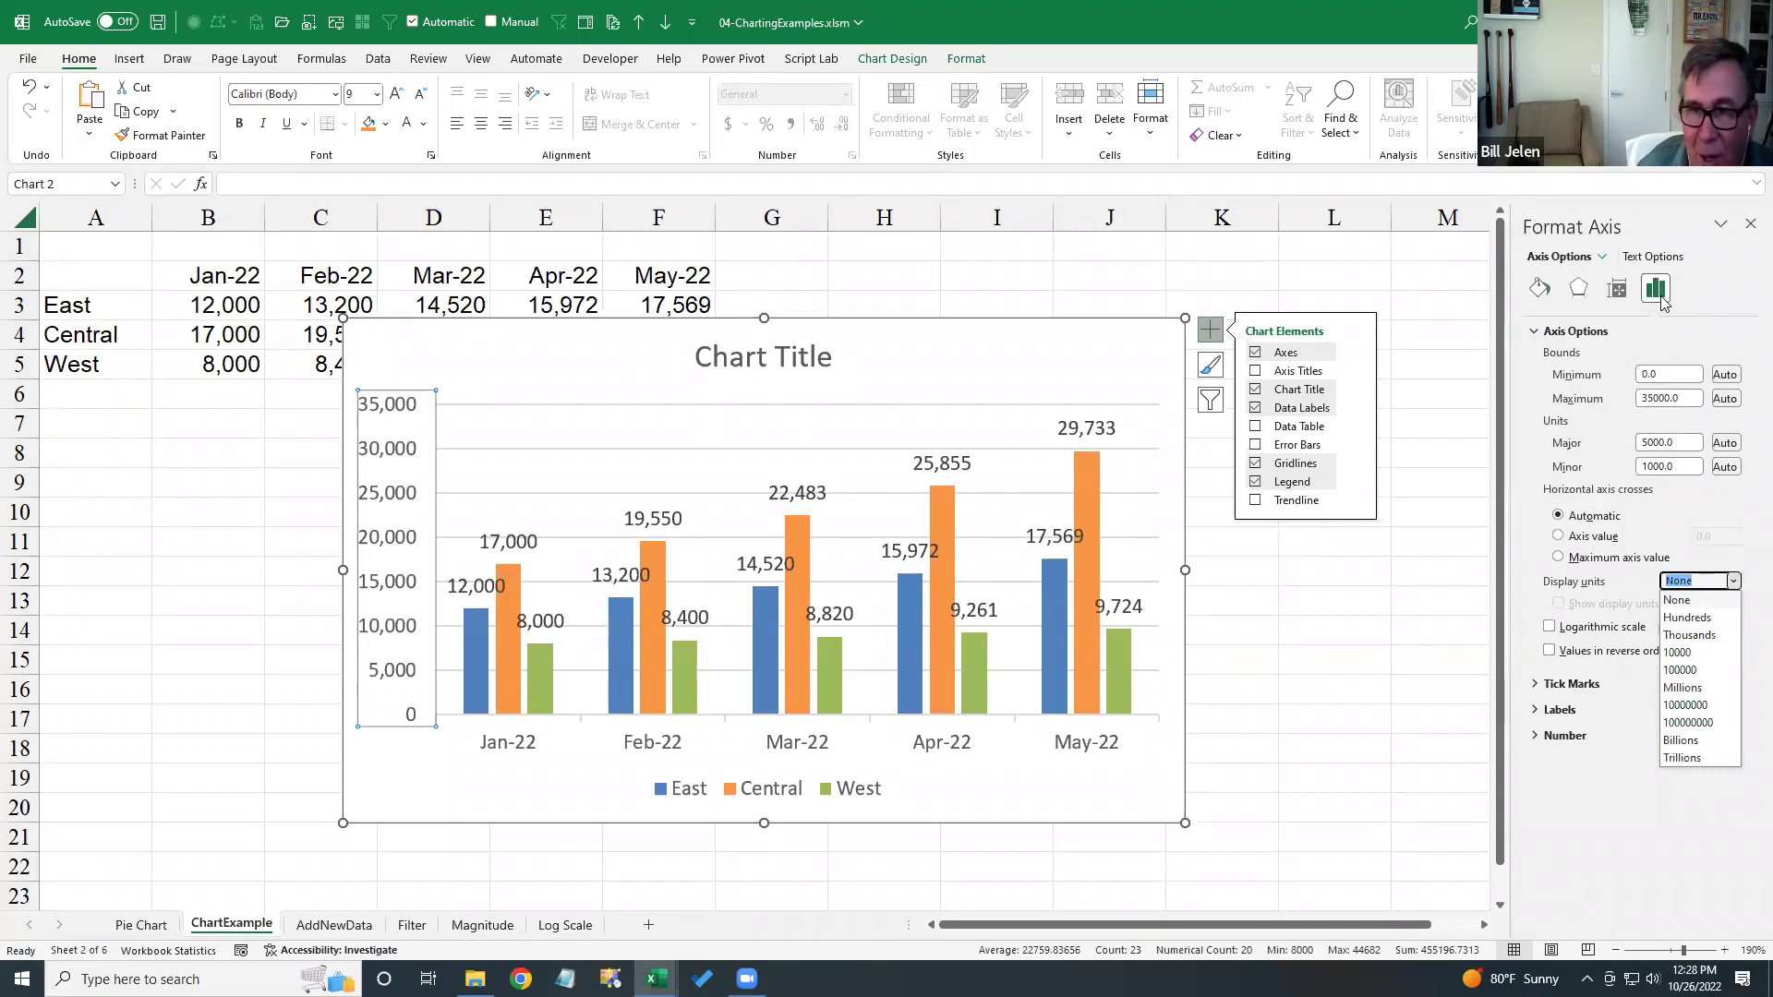
pyautogui.click(1705, 637)
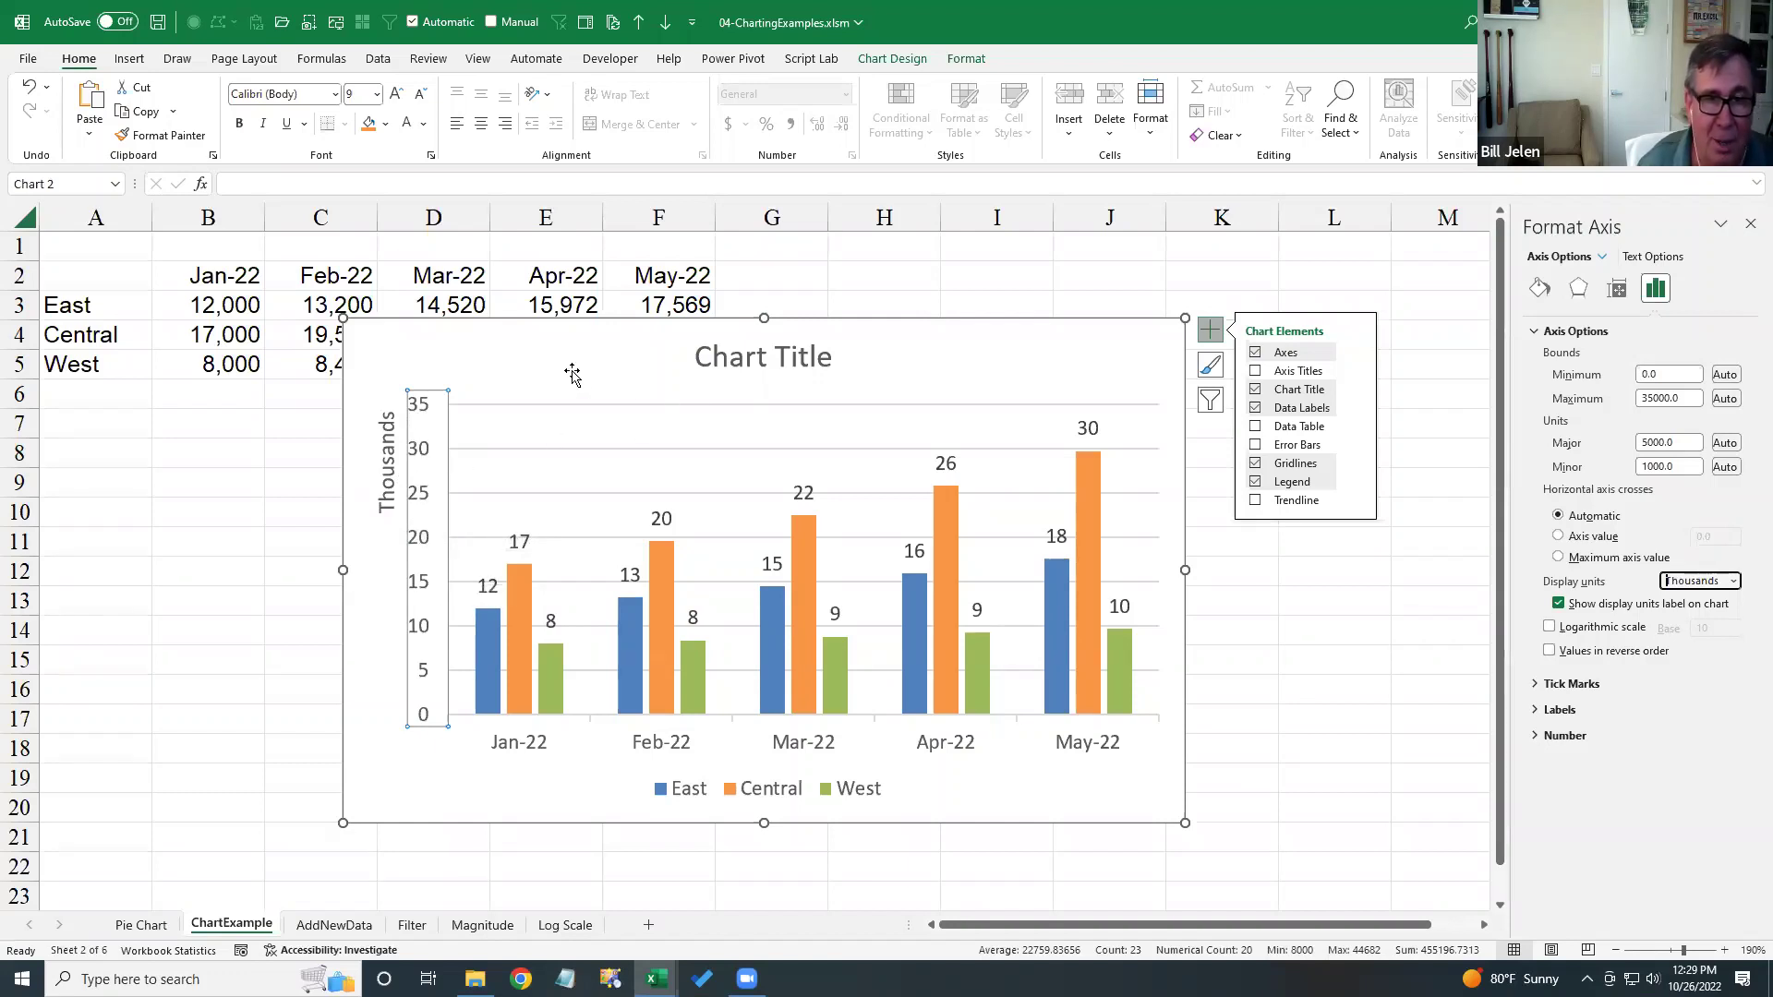
# - Replace the chart's placeholder title with "Sales Chart"
pyautogui.click(715, 360)
pyautogui.tripleClick(715, 360)
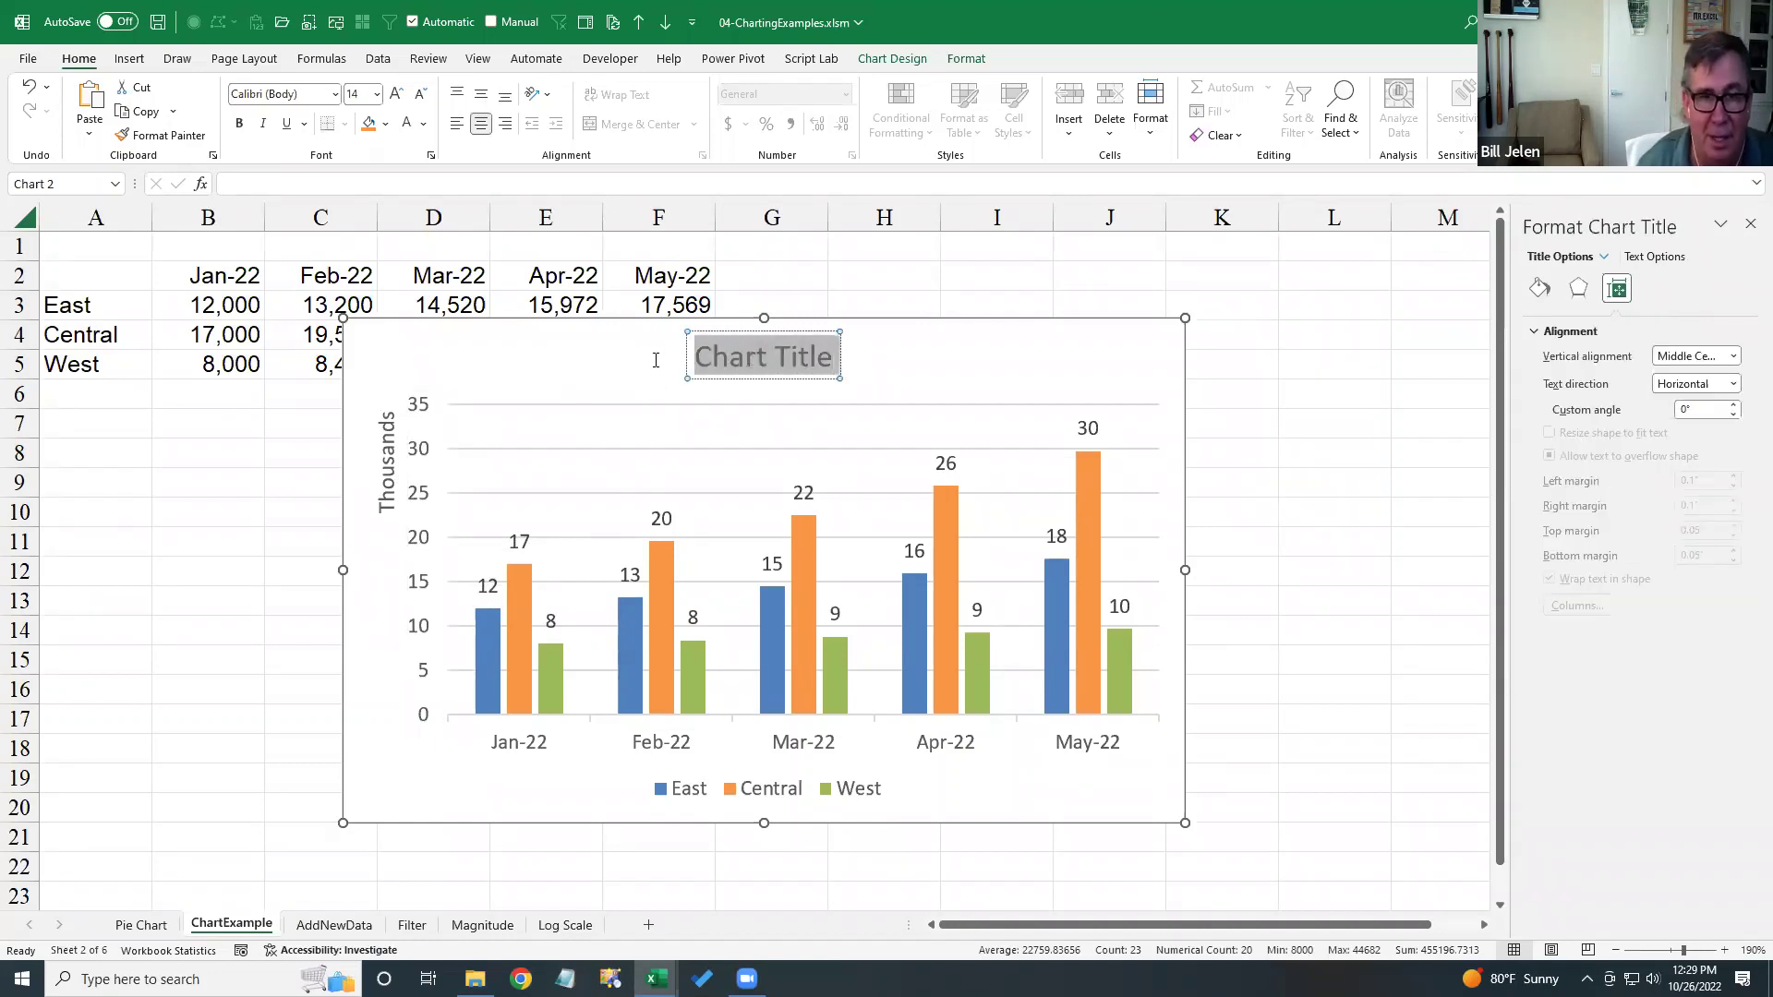
pyautogui.write('Sales Chart')
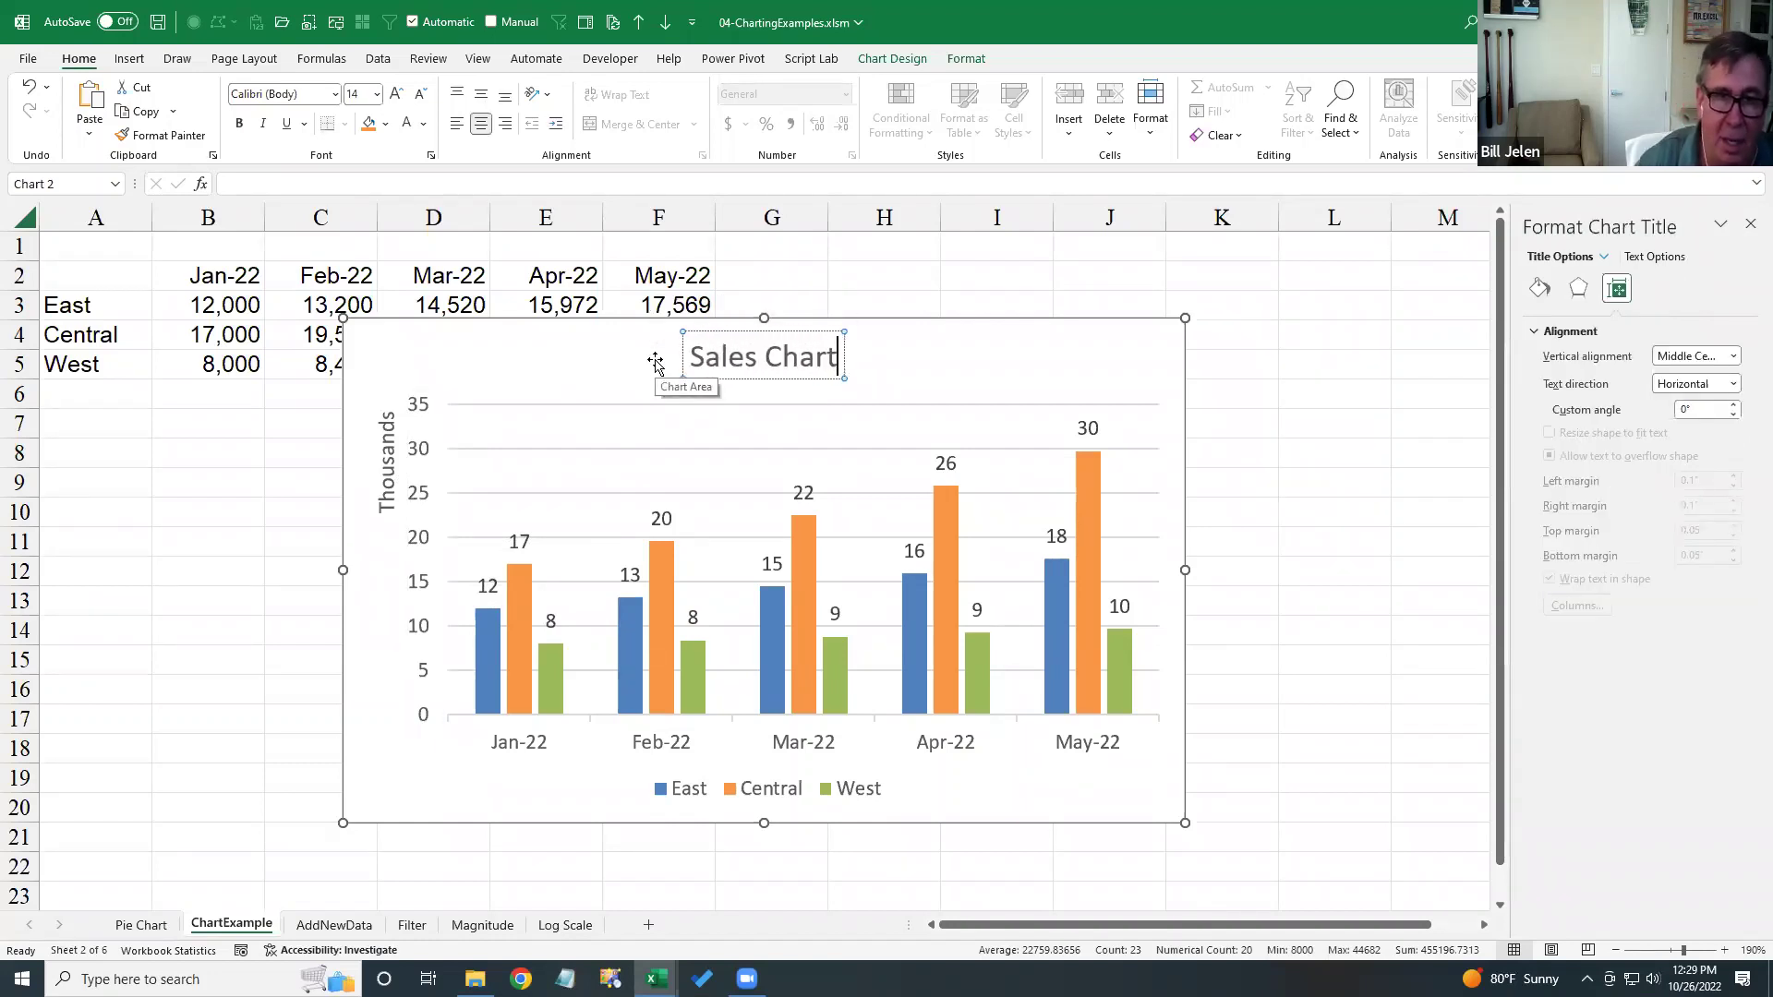
pyautogui.click(890, 366)
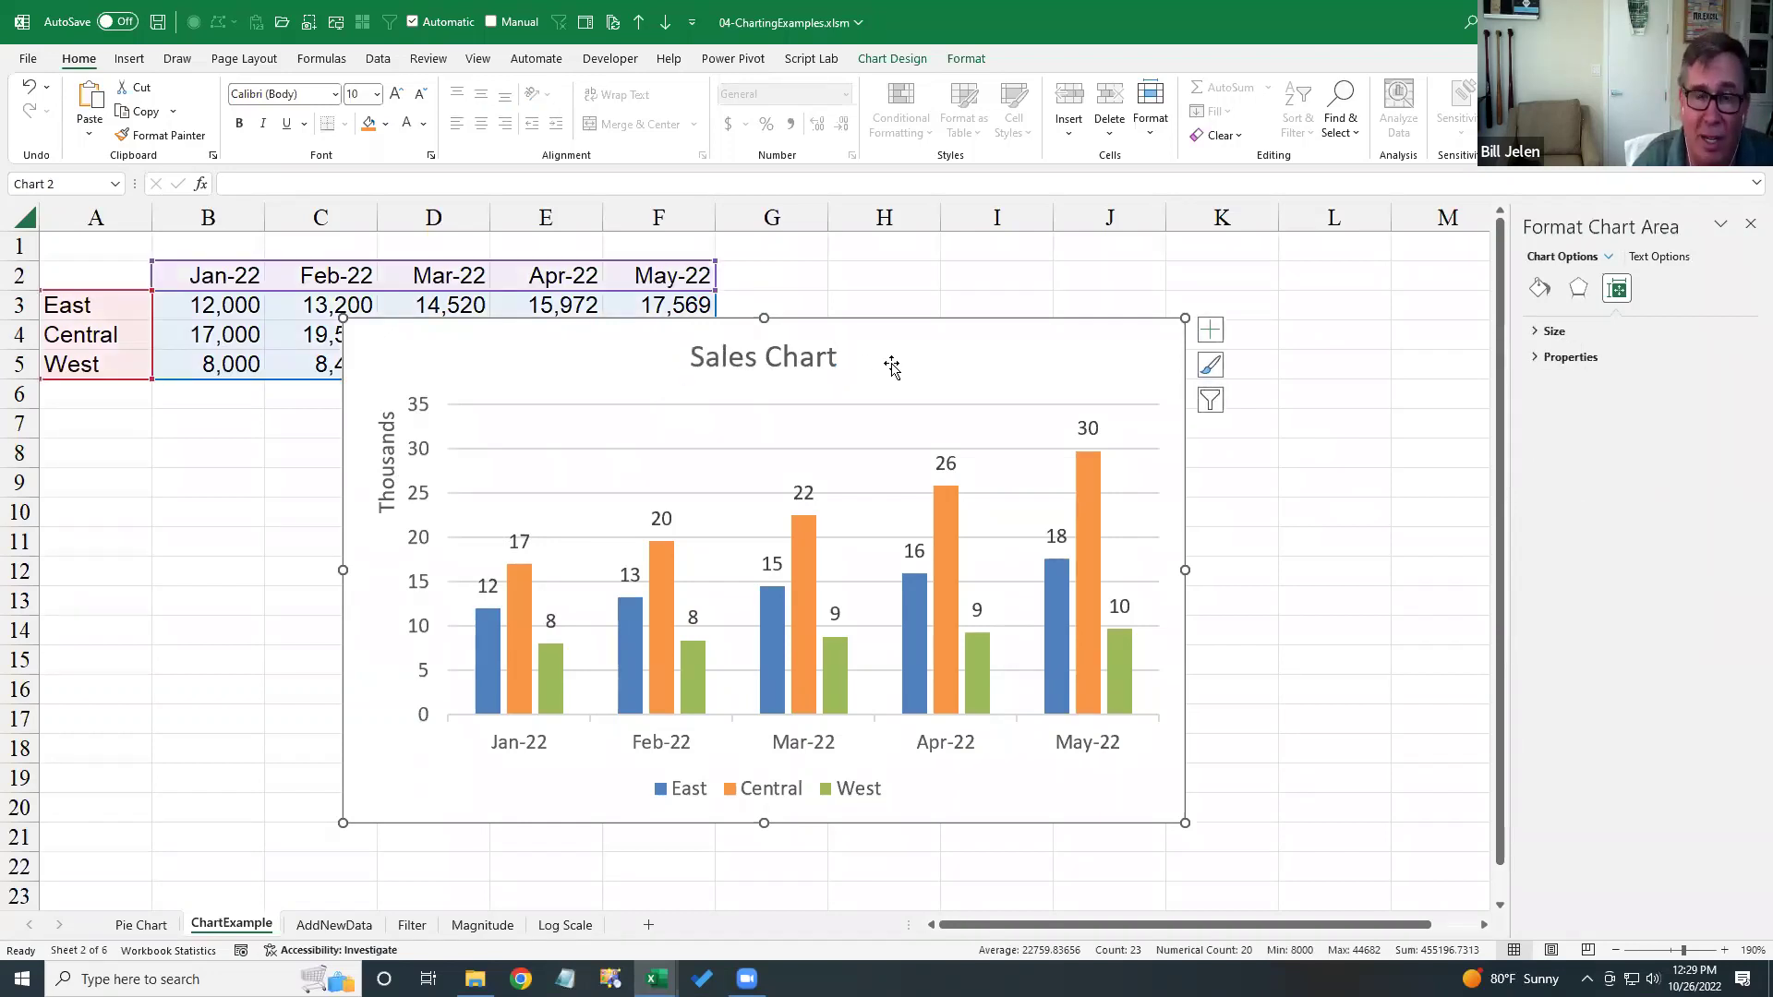
# - Save the formatted column chart as a chart template named More4Apps
pyautogui.rightClick(891, 363)
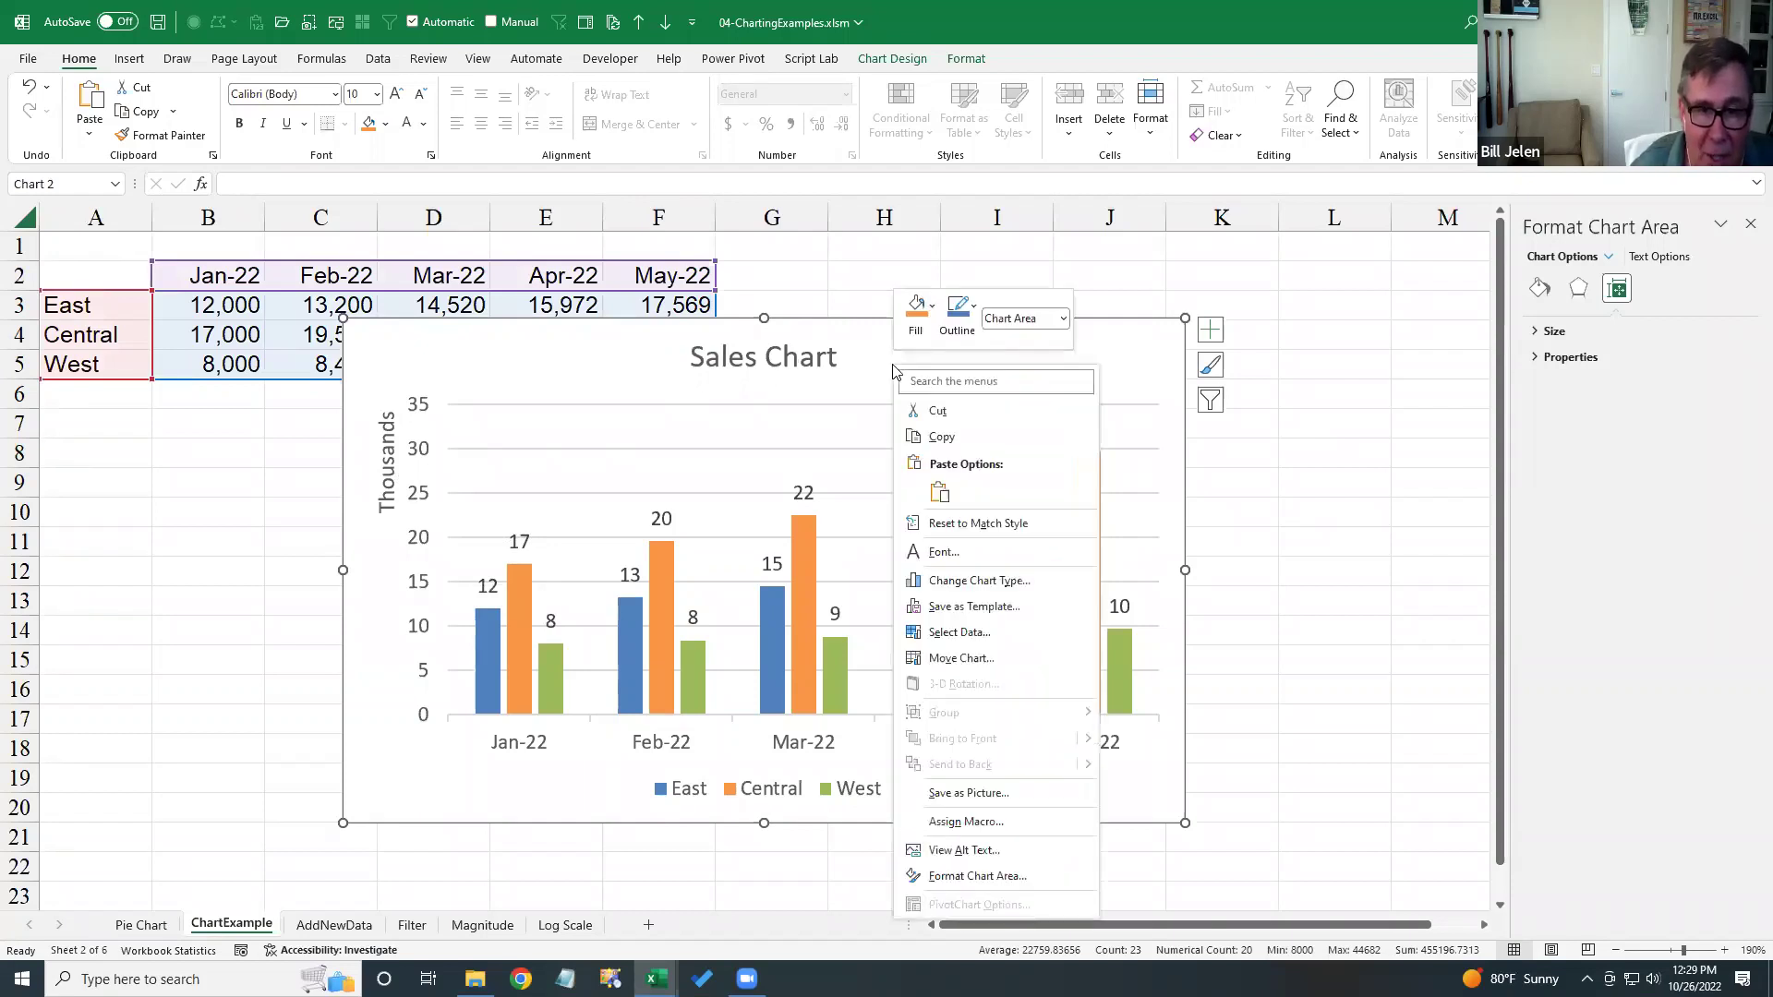
pyautogui.click(954, 608)
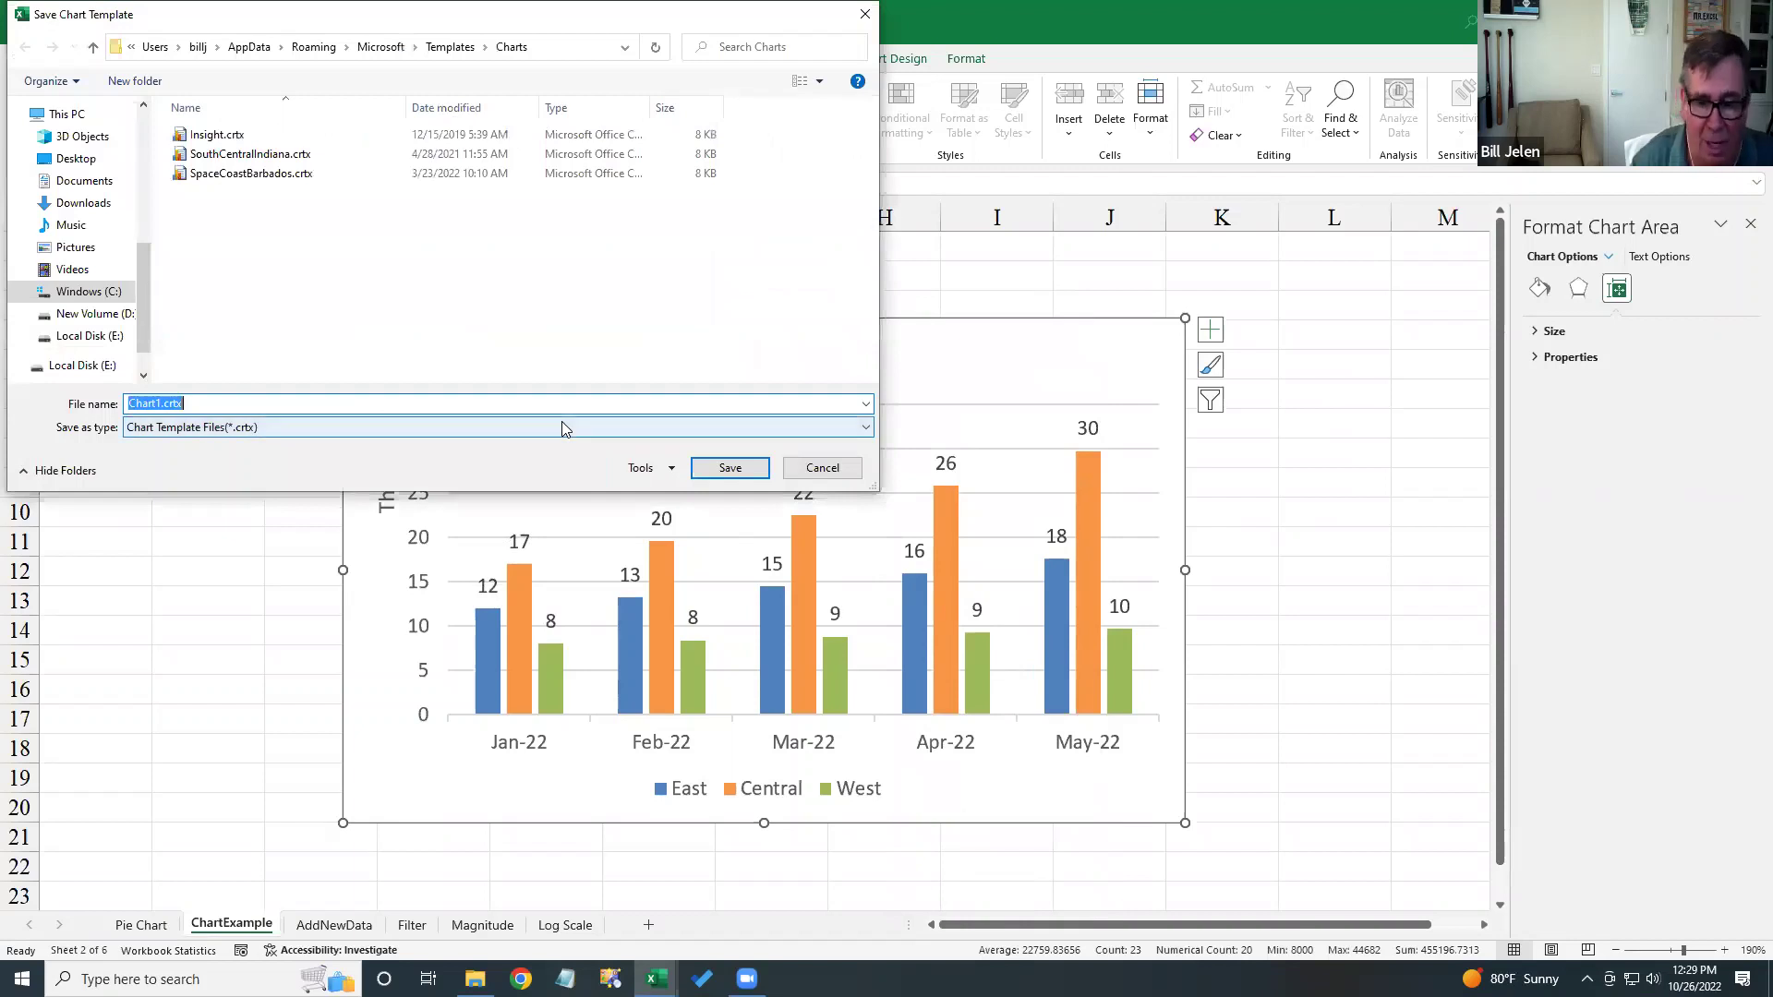
pyautogui.write('More4')
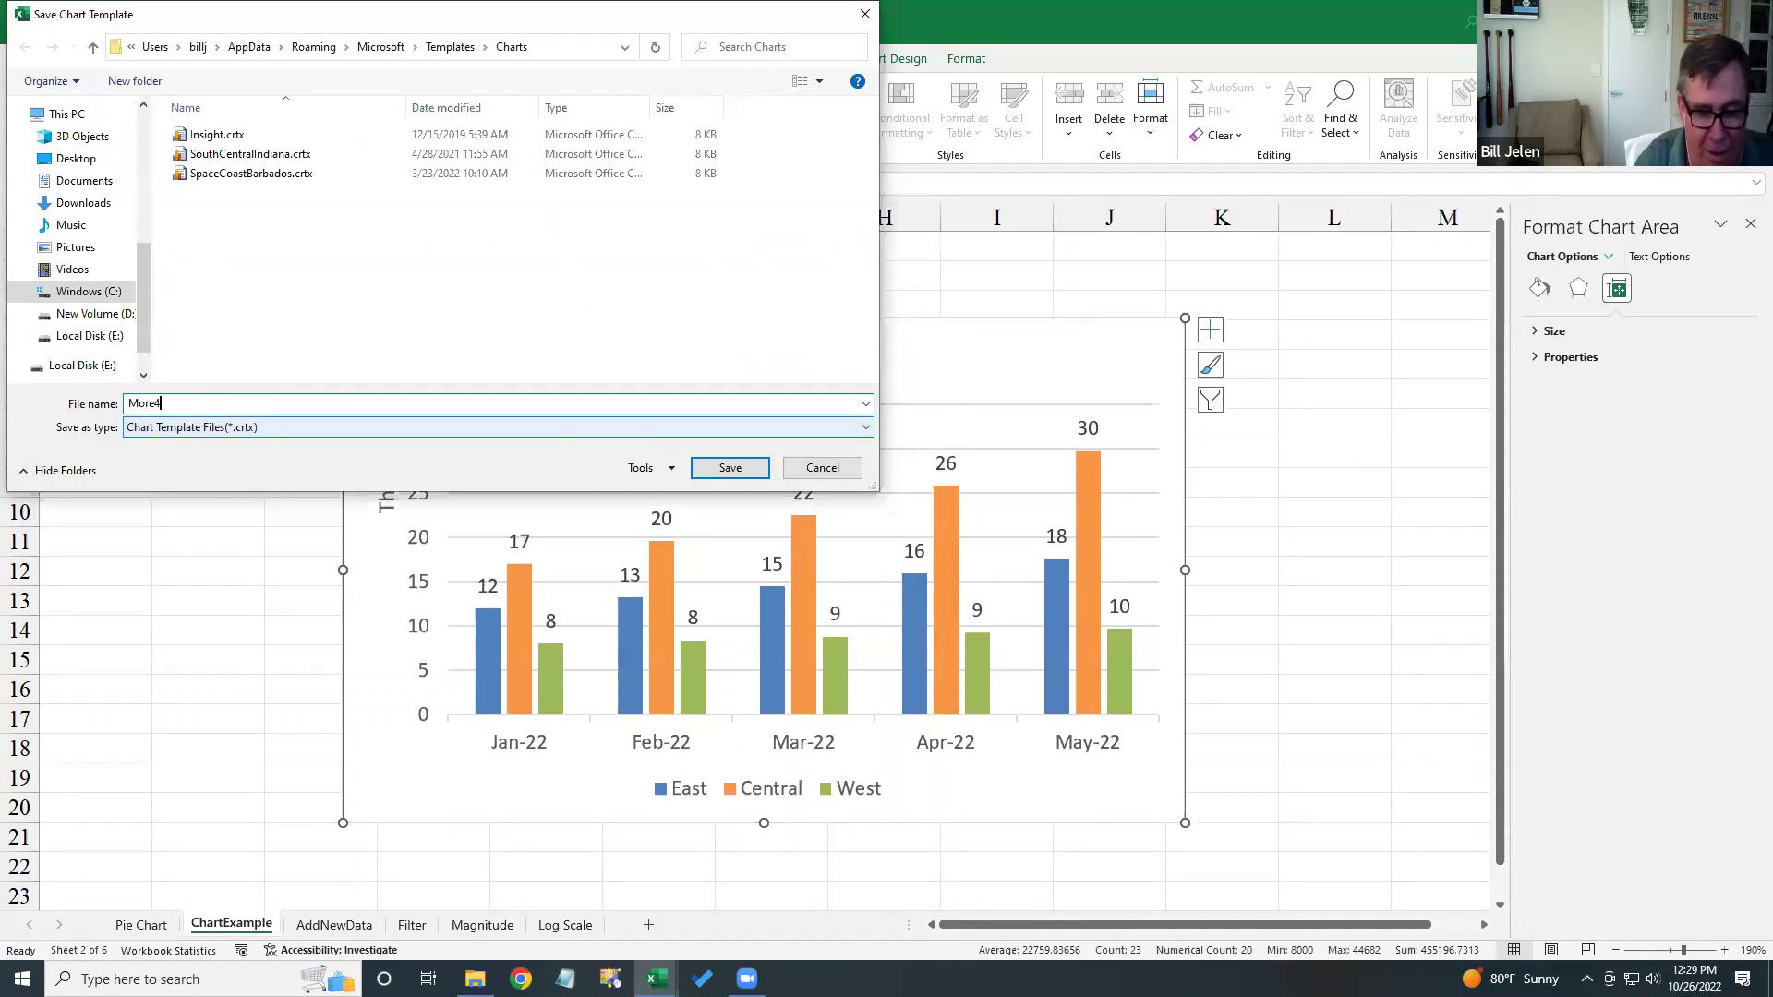
pyautogui.write('Apps')
pyautogui.press('Return')
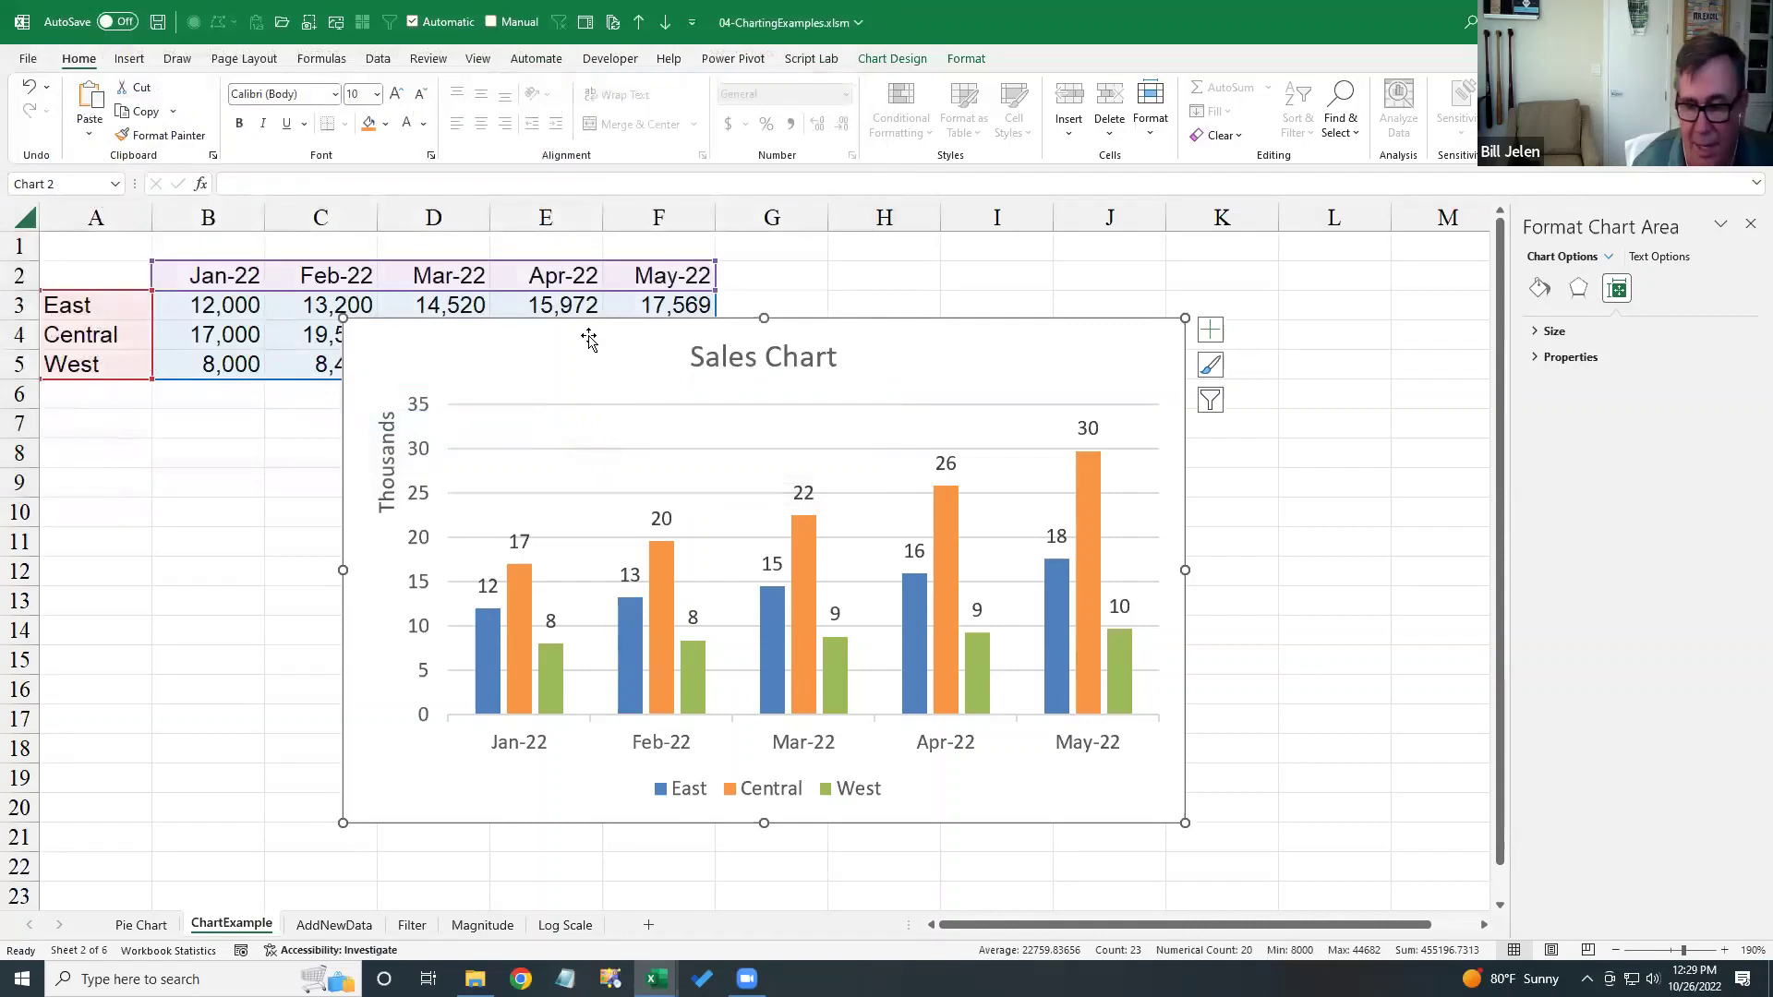
# - Delete the Sales Chart and bring up the saved chart templates for the selected data in A2:F5
pyautogui.press('Delete')
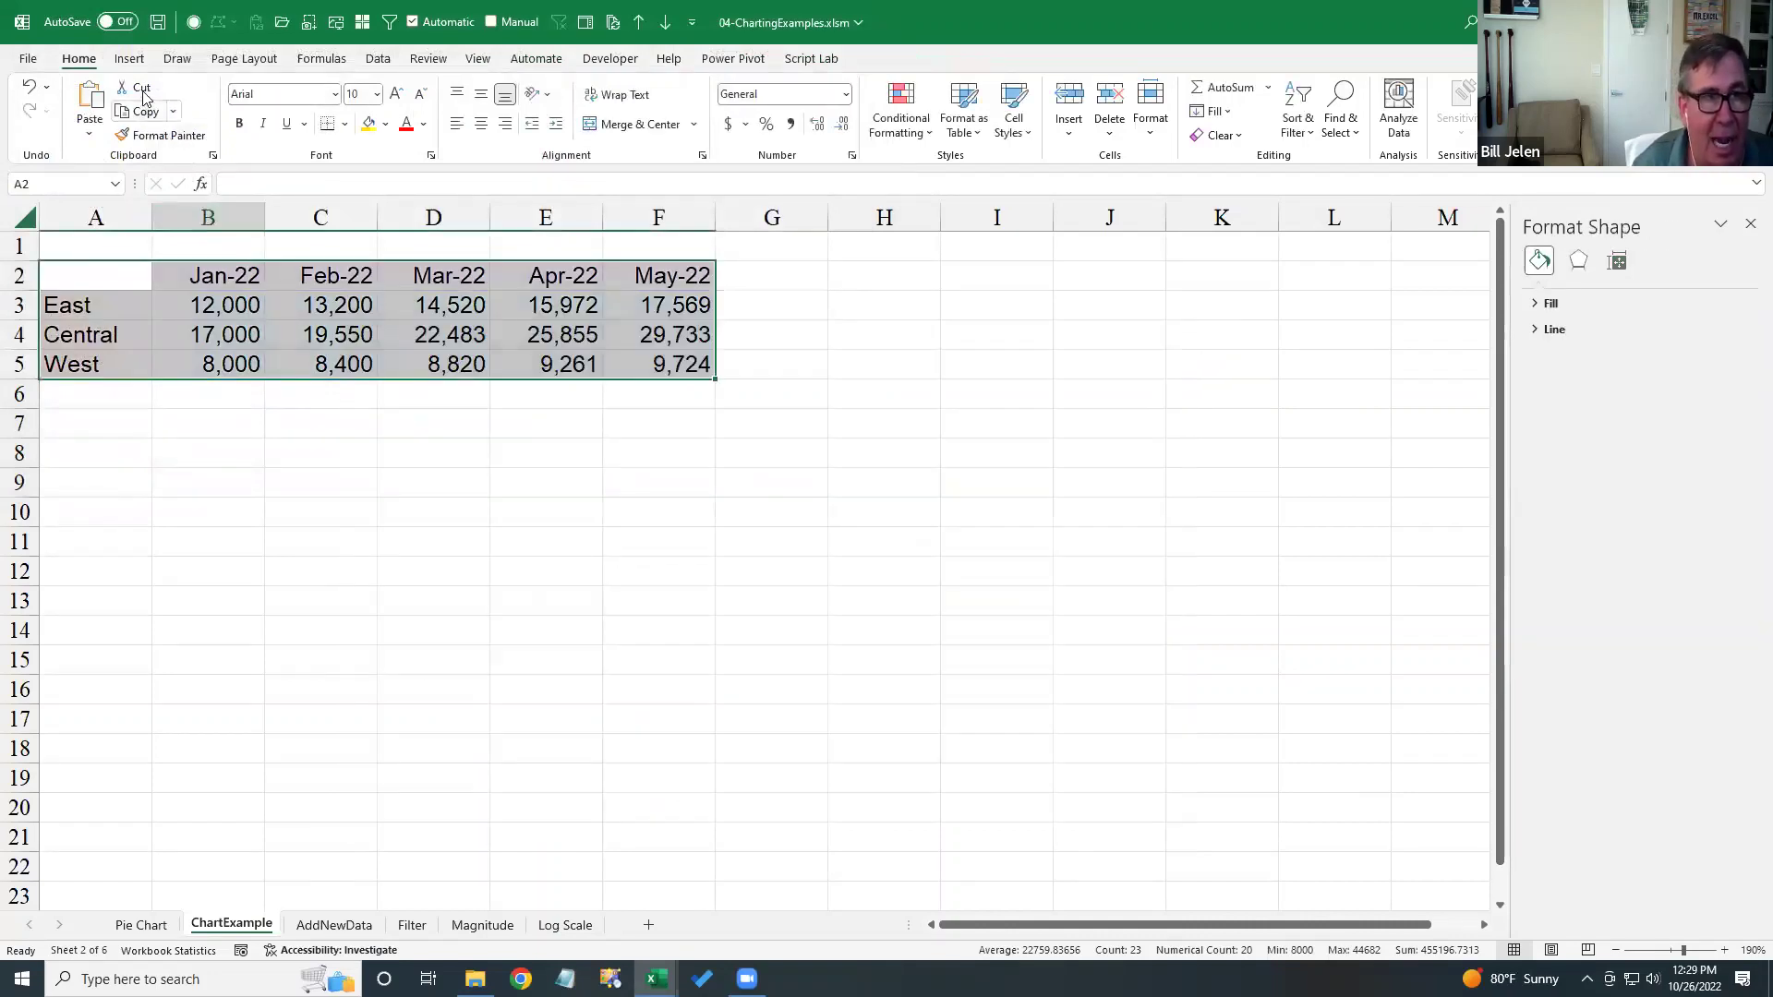
pyautogui.click(129, 59)
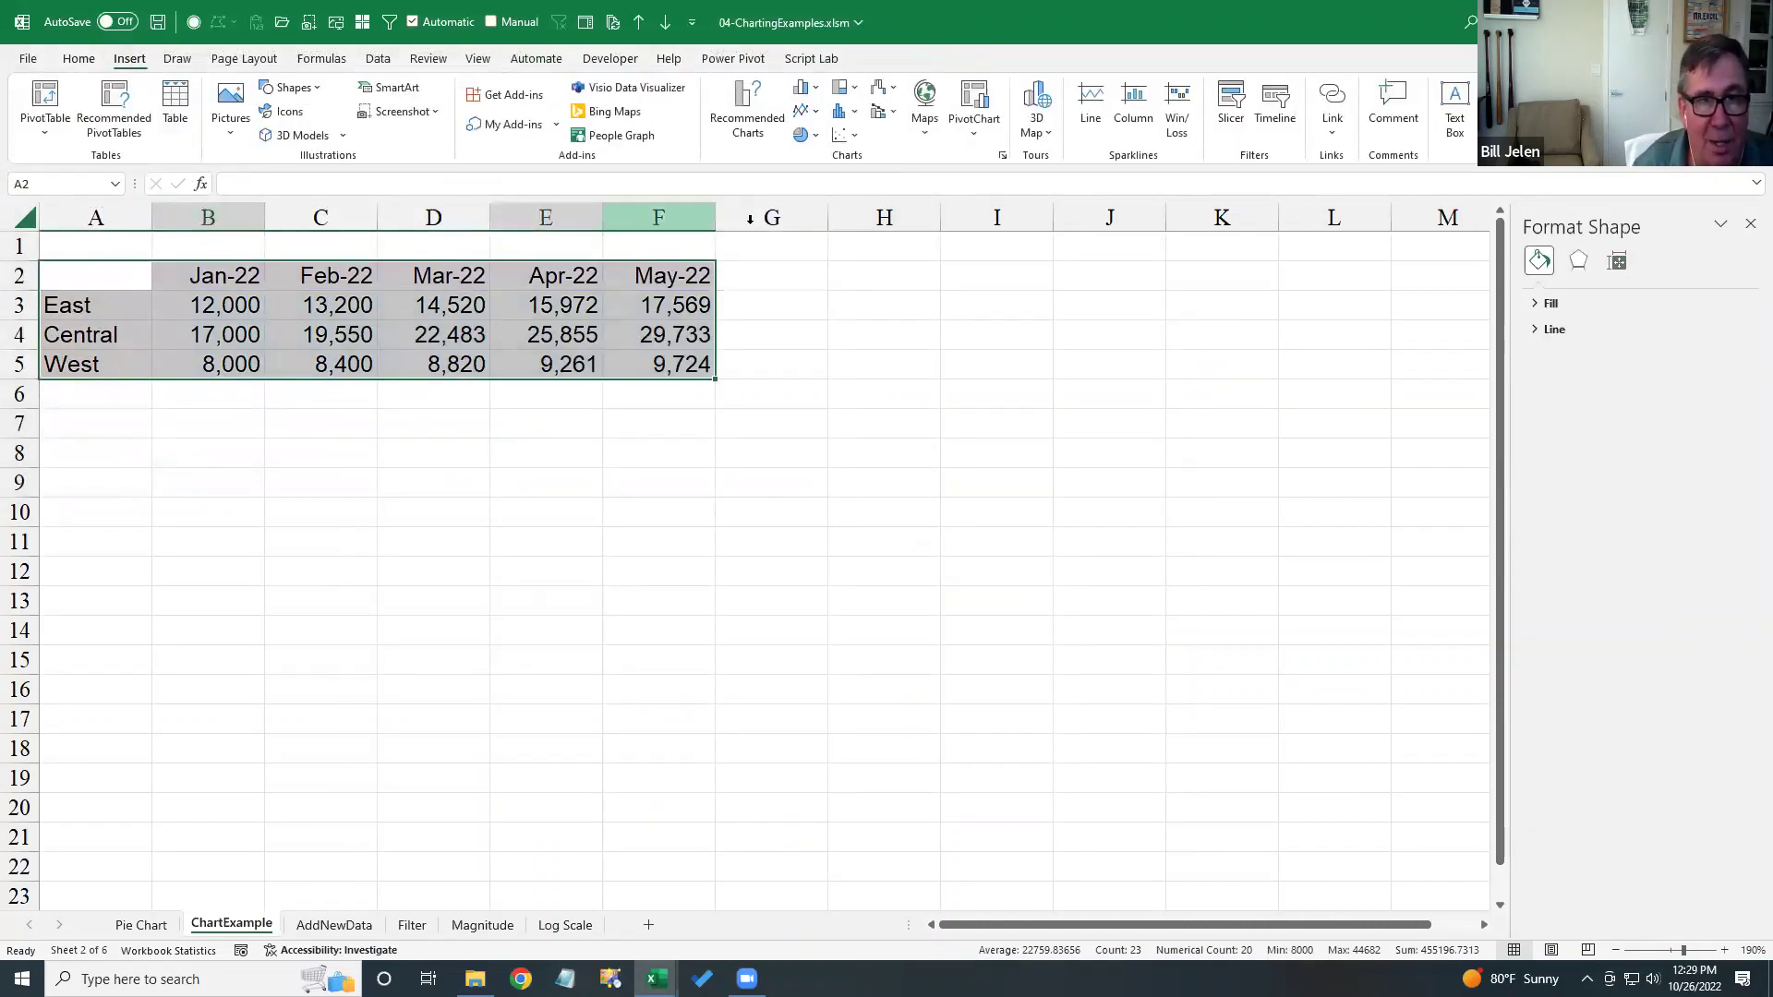
pyautogui.click(1003, 156)
pyautogui.click(742, 249)
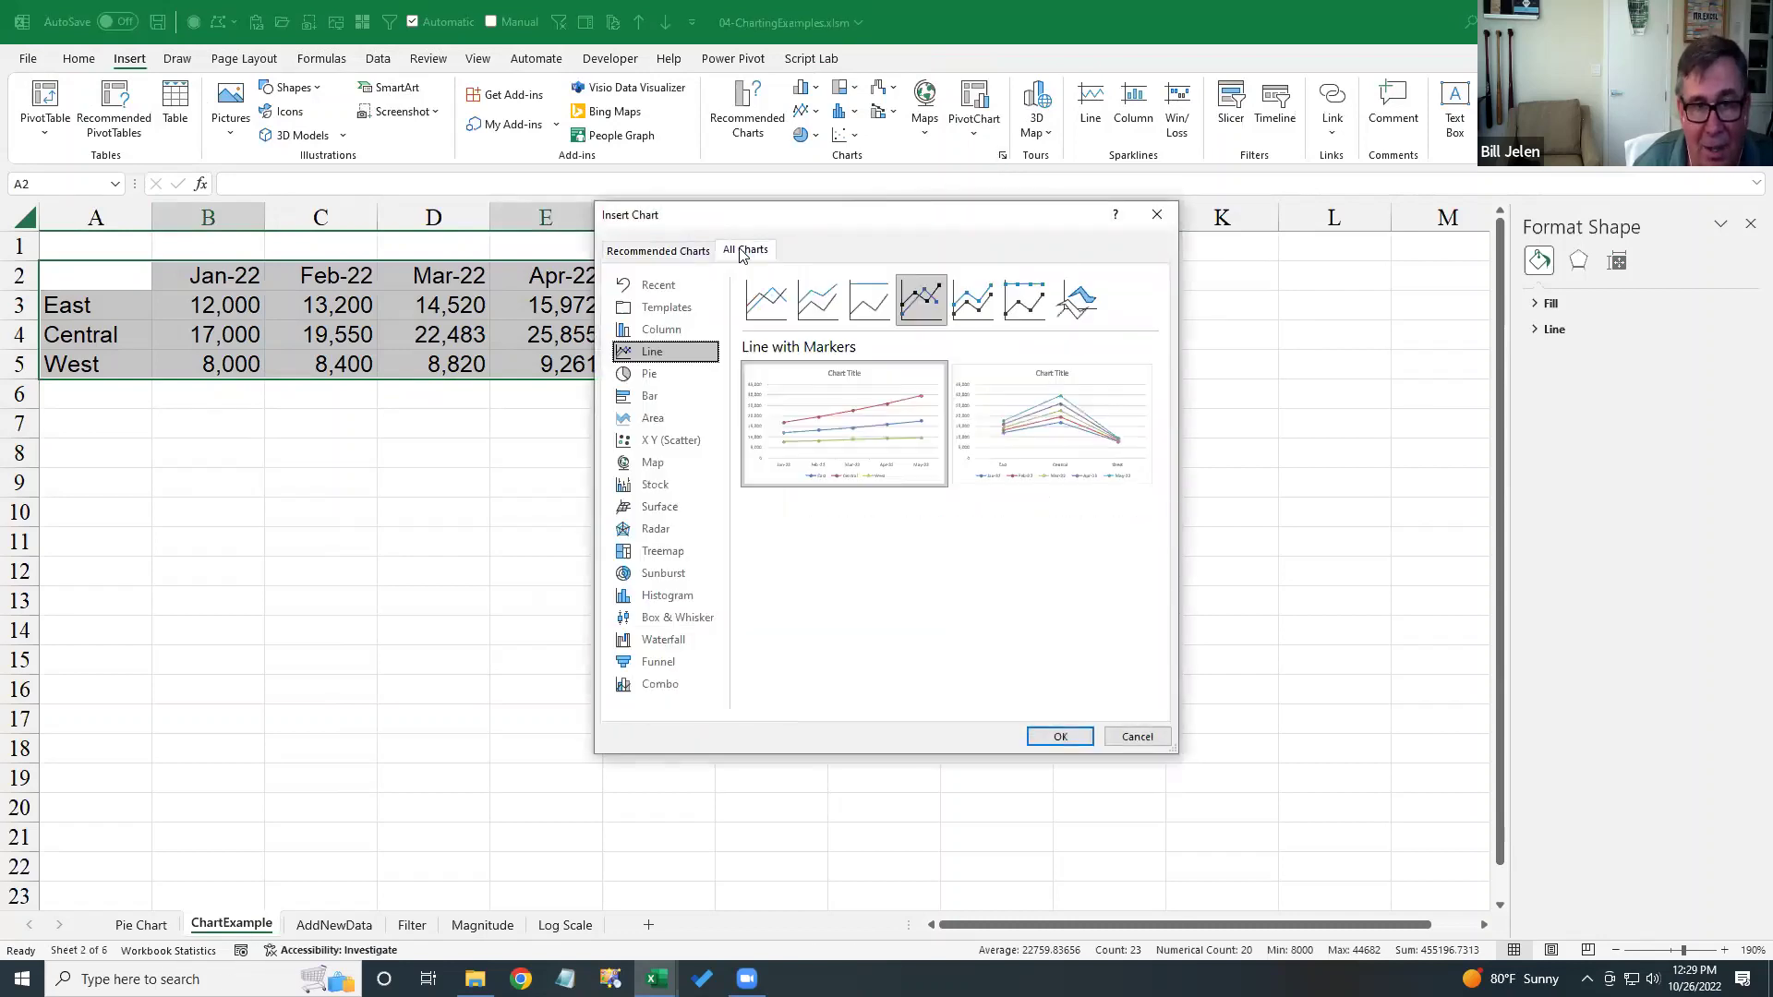
pyautogui.click(667, 308)
pyautogui.moveTo(1105, 558)
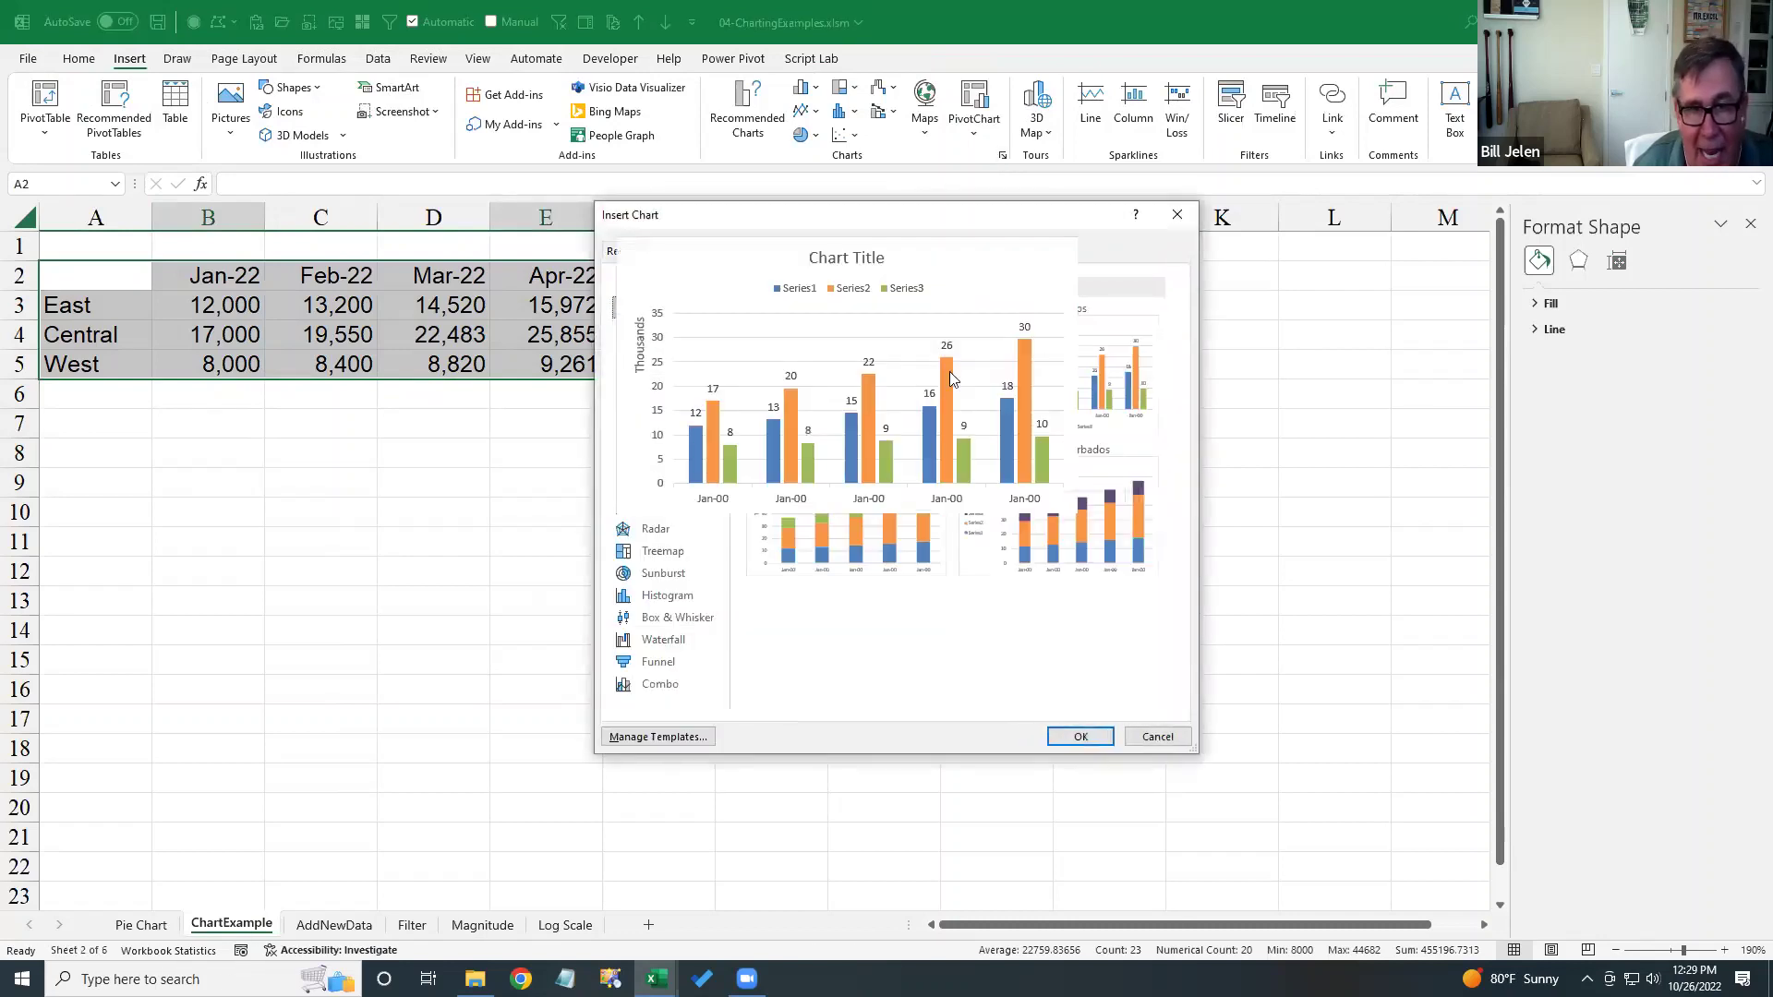
# - Set the More4Apps template as the default chart and insert a new chart based on it
pyautogui.moveTo(1074, 371)
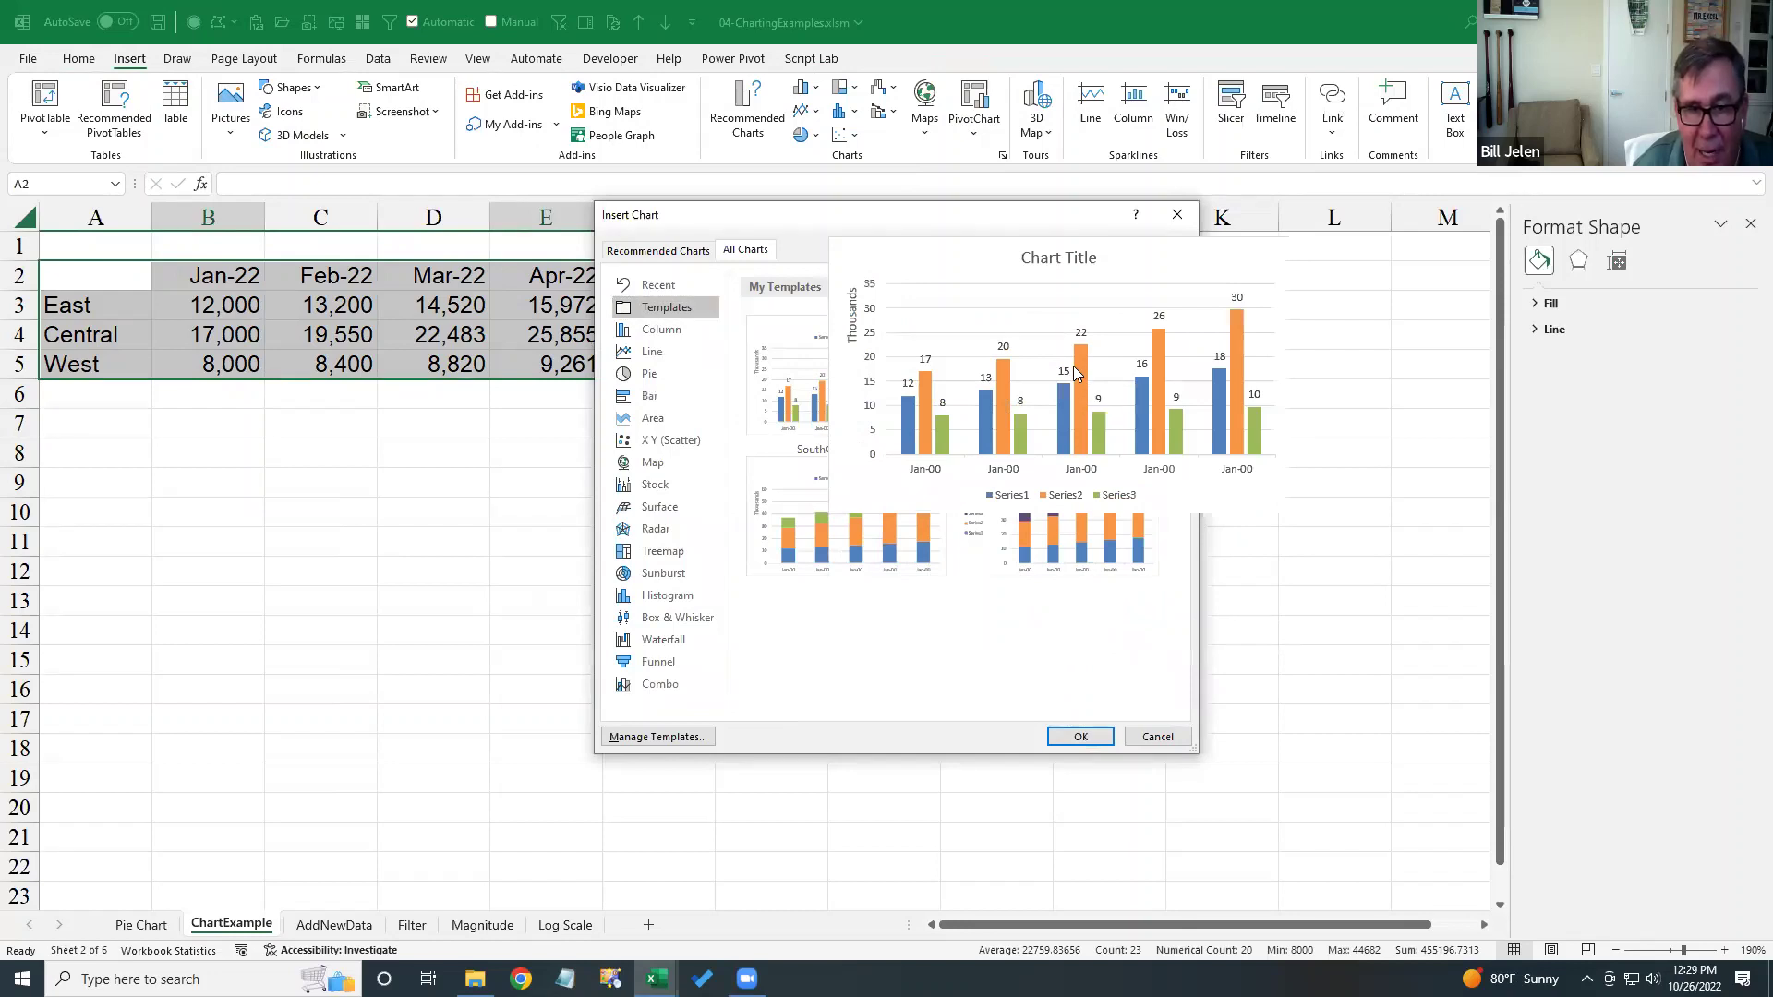
pyautogui.rightClick(1074, 372)
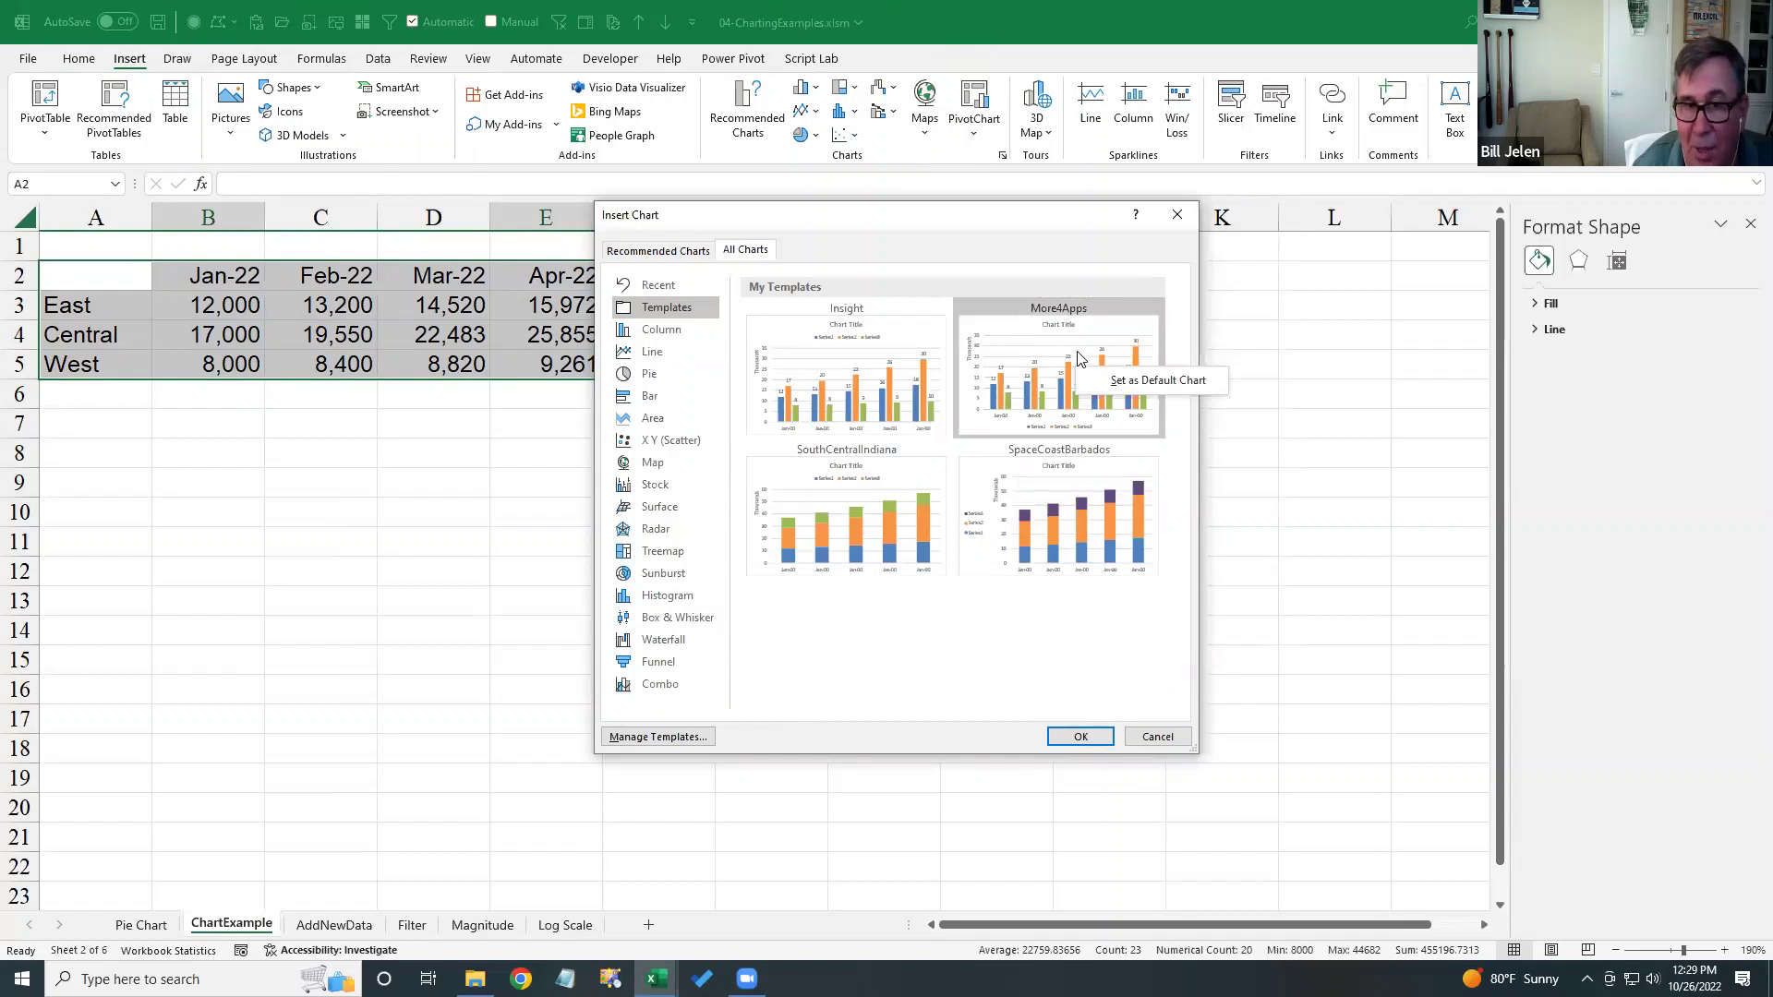
pyautogui.click(1112, 386)
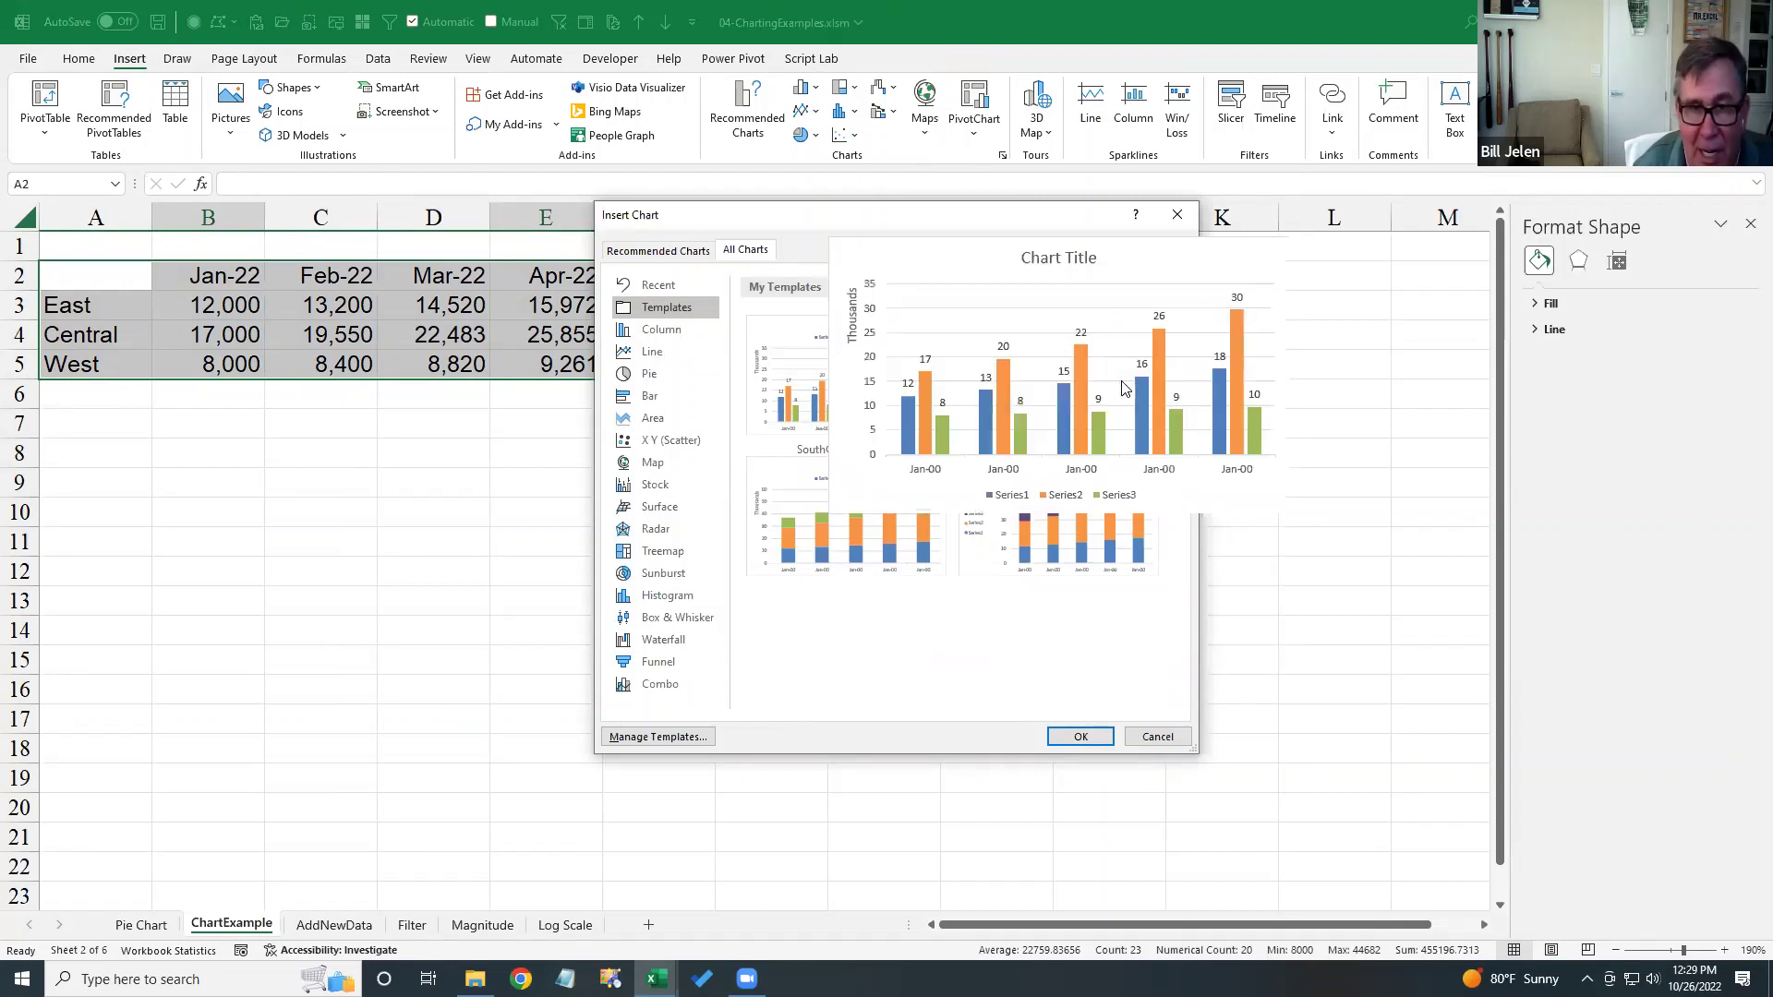
pyautogui.click(1091, 739)
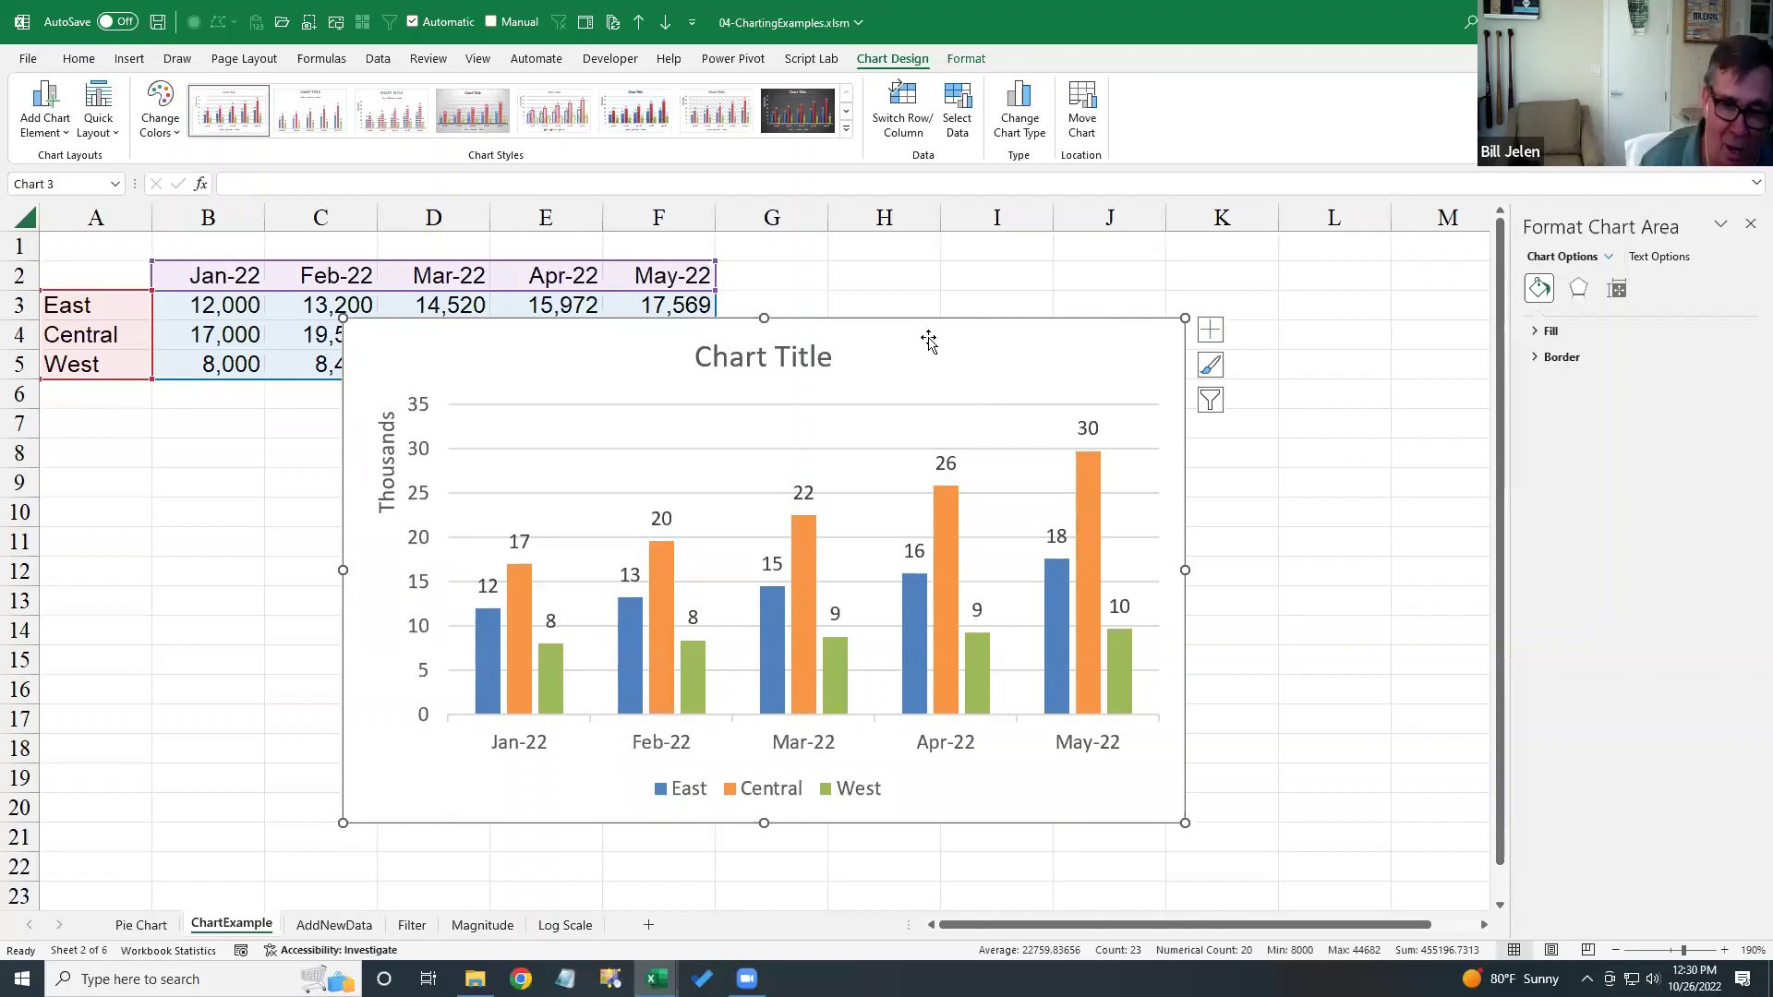
# - On the AddNewData sheet, add the Jun-22 data in G2:G5 to the existing chart by copying and pasting it
pyautogui.click(332, 923)
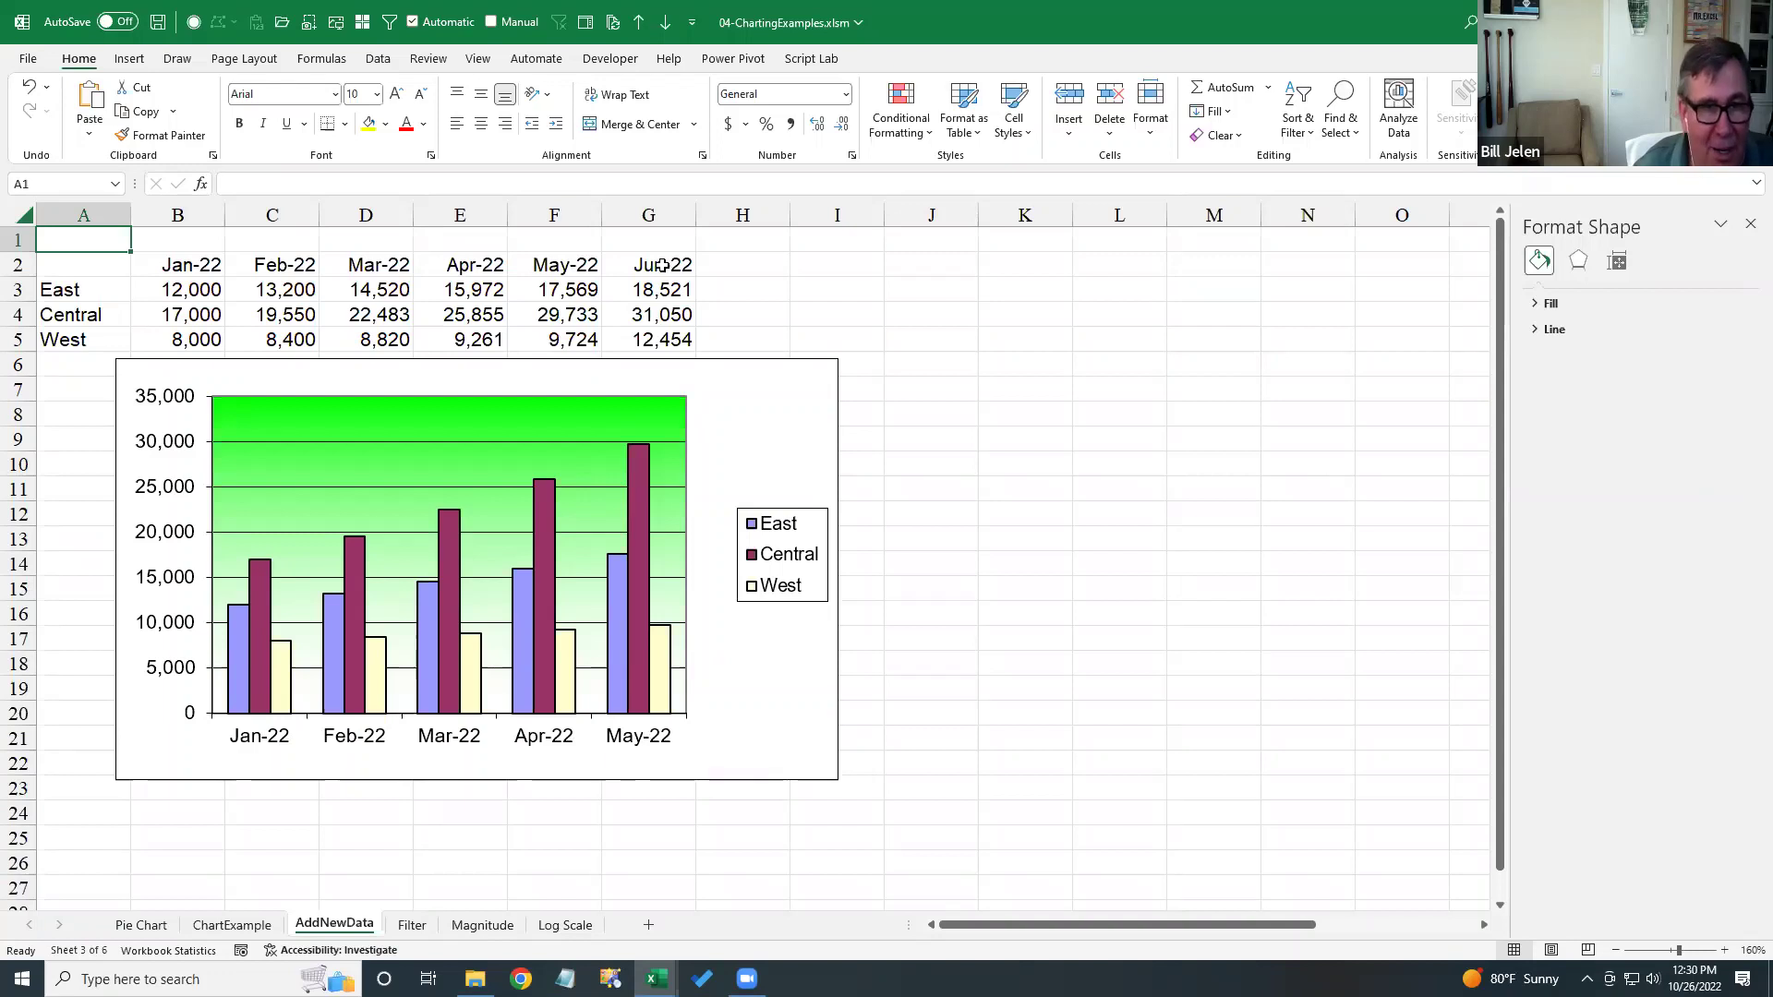
pyautogui.moveTo(653, 265); pyautogui.dragTo(686, 342)
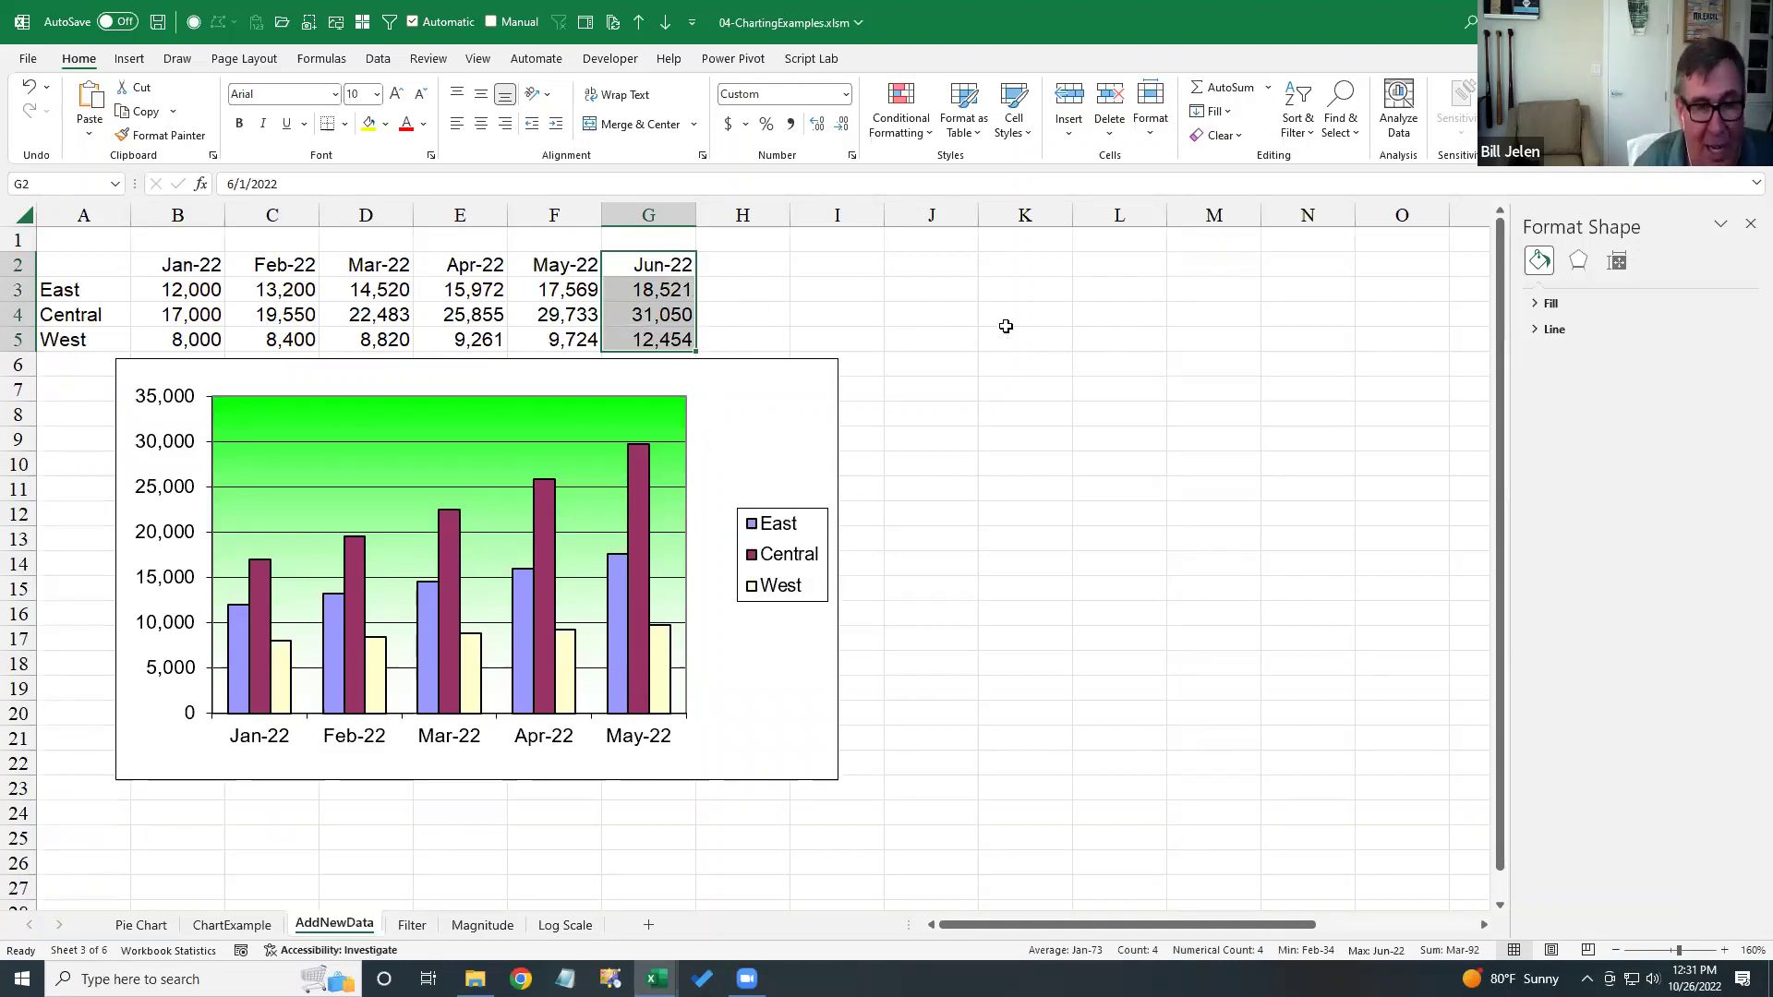
pyautogui.hotkey('ctrl', 'c')
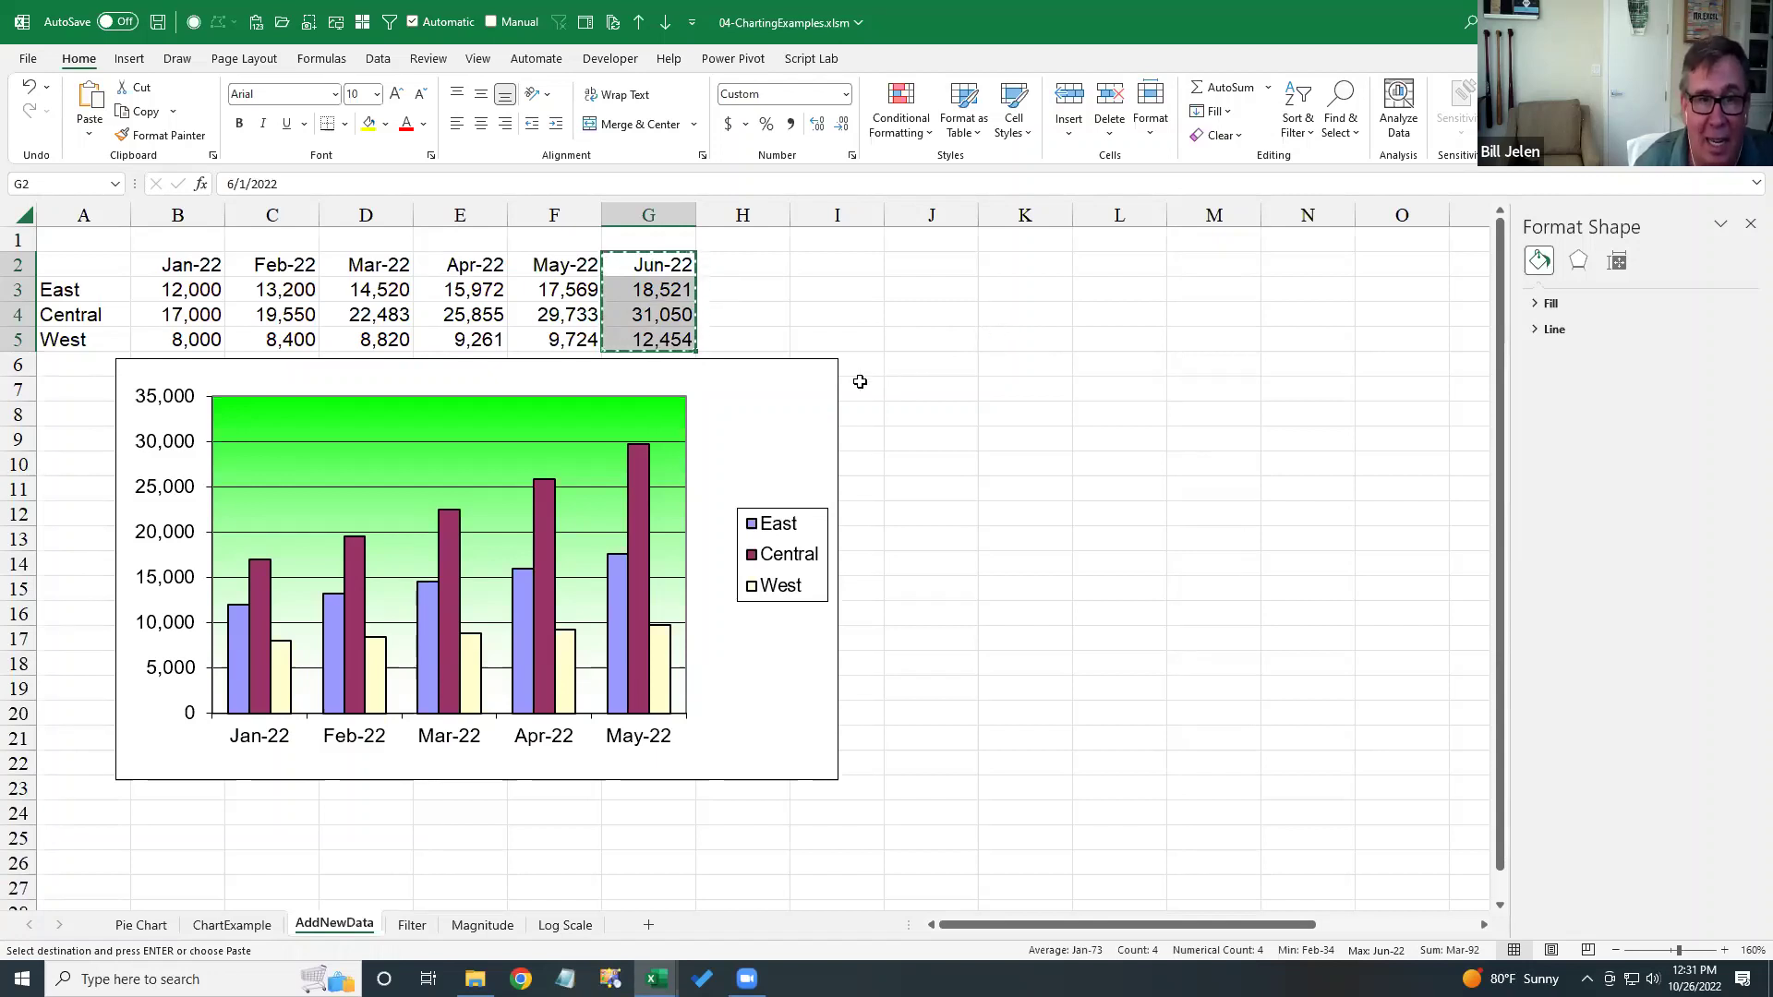
pyautogui.click(792, 402)
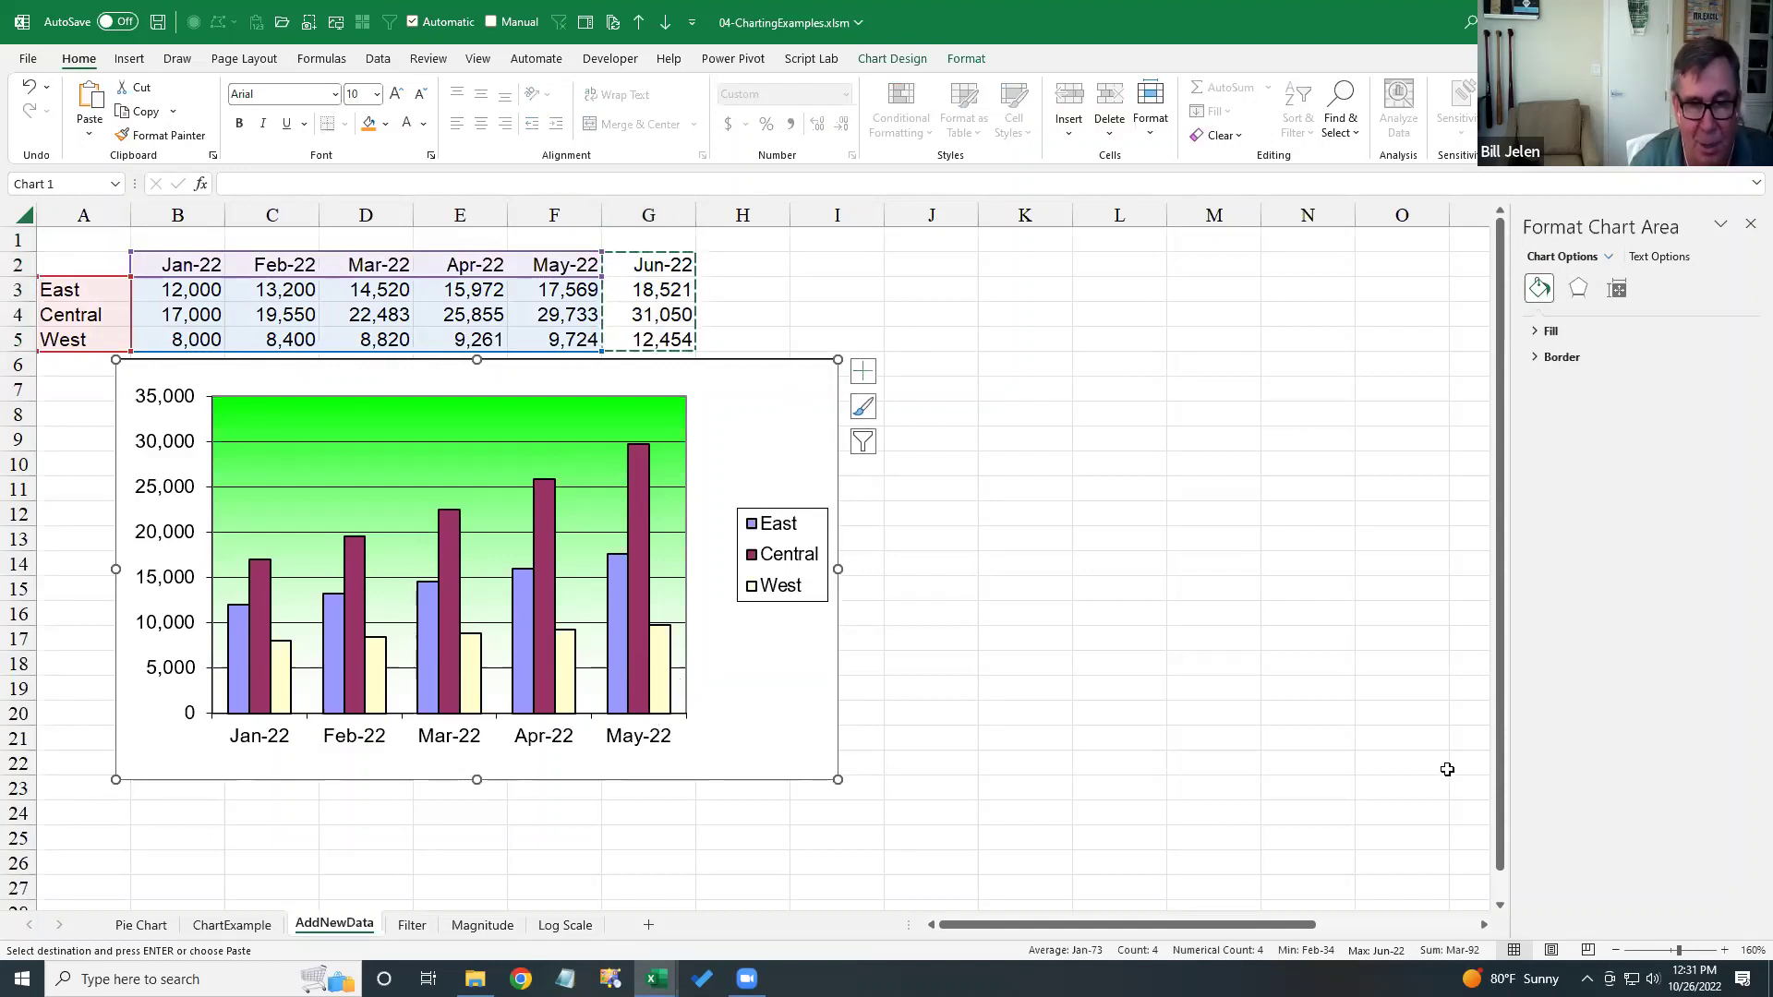
pyautogui.hotkey('ctrl', 'v')
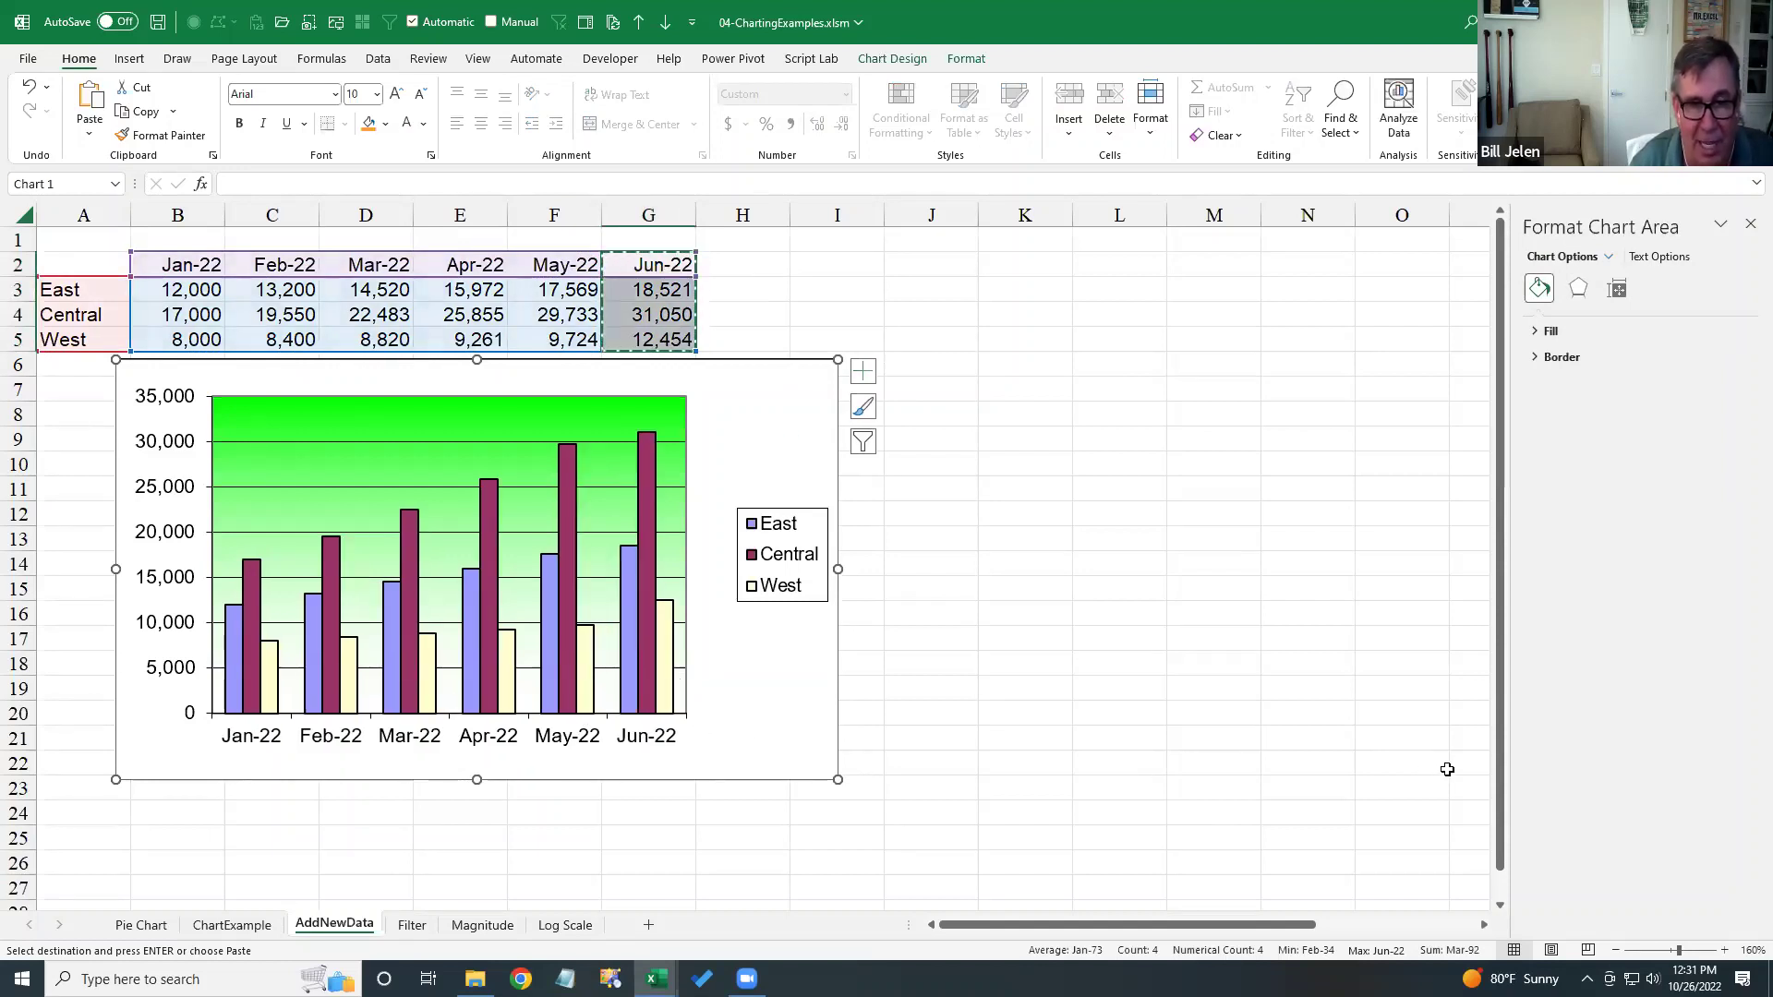
# - Enter July 2022 as the heading in H2 and fill H3:H5 with 25000
pyautogui.click(719, 270)
pyautogui.write('Jlu')
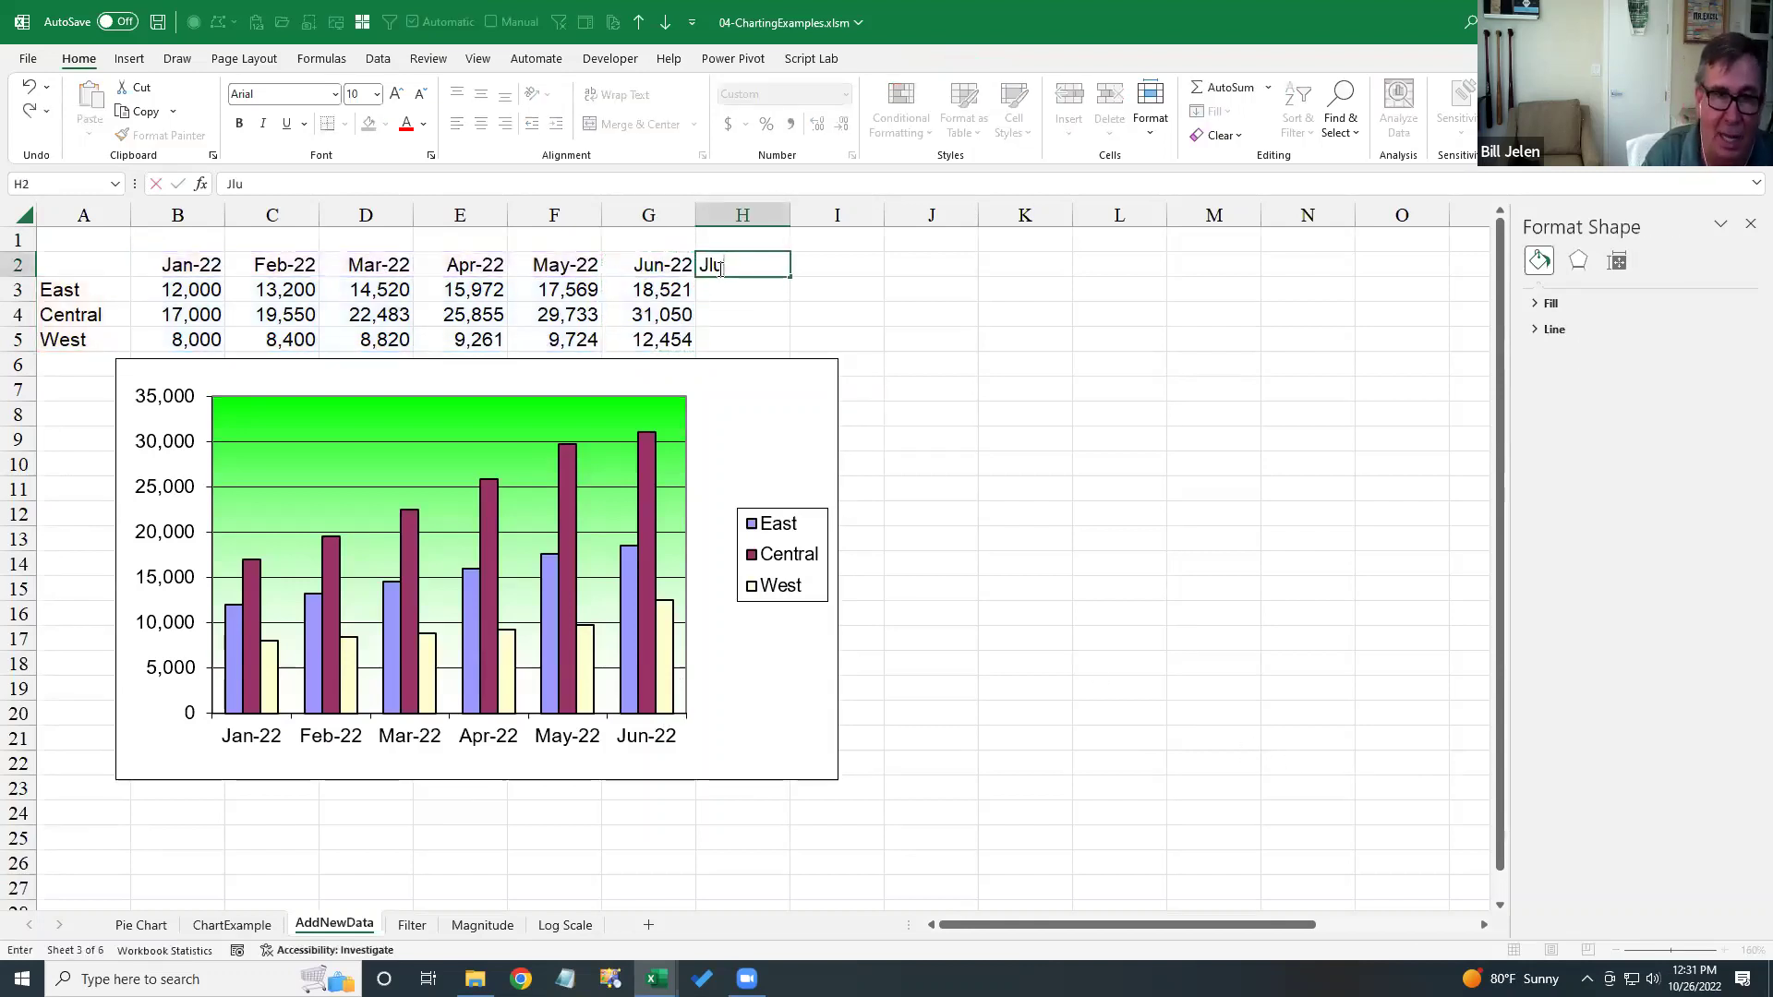
pyautogui.press('BackSpace')
pyautogui.write('uly ')
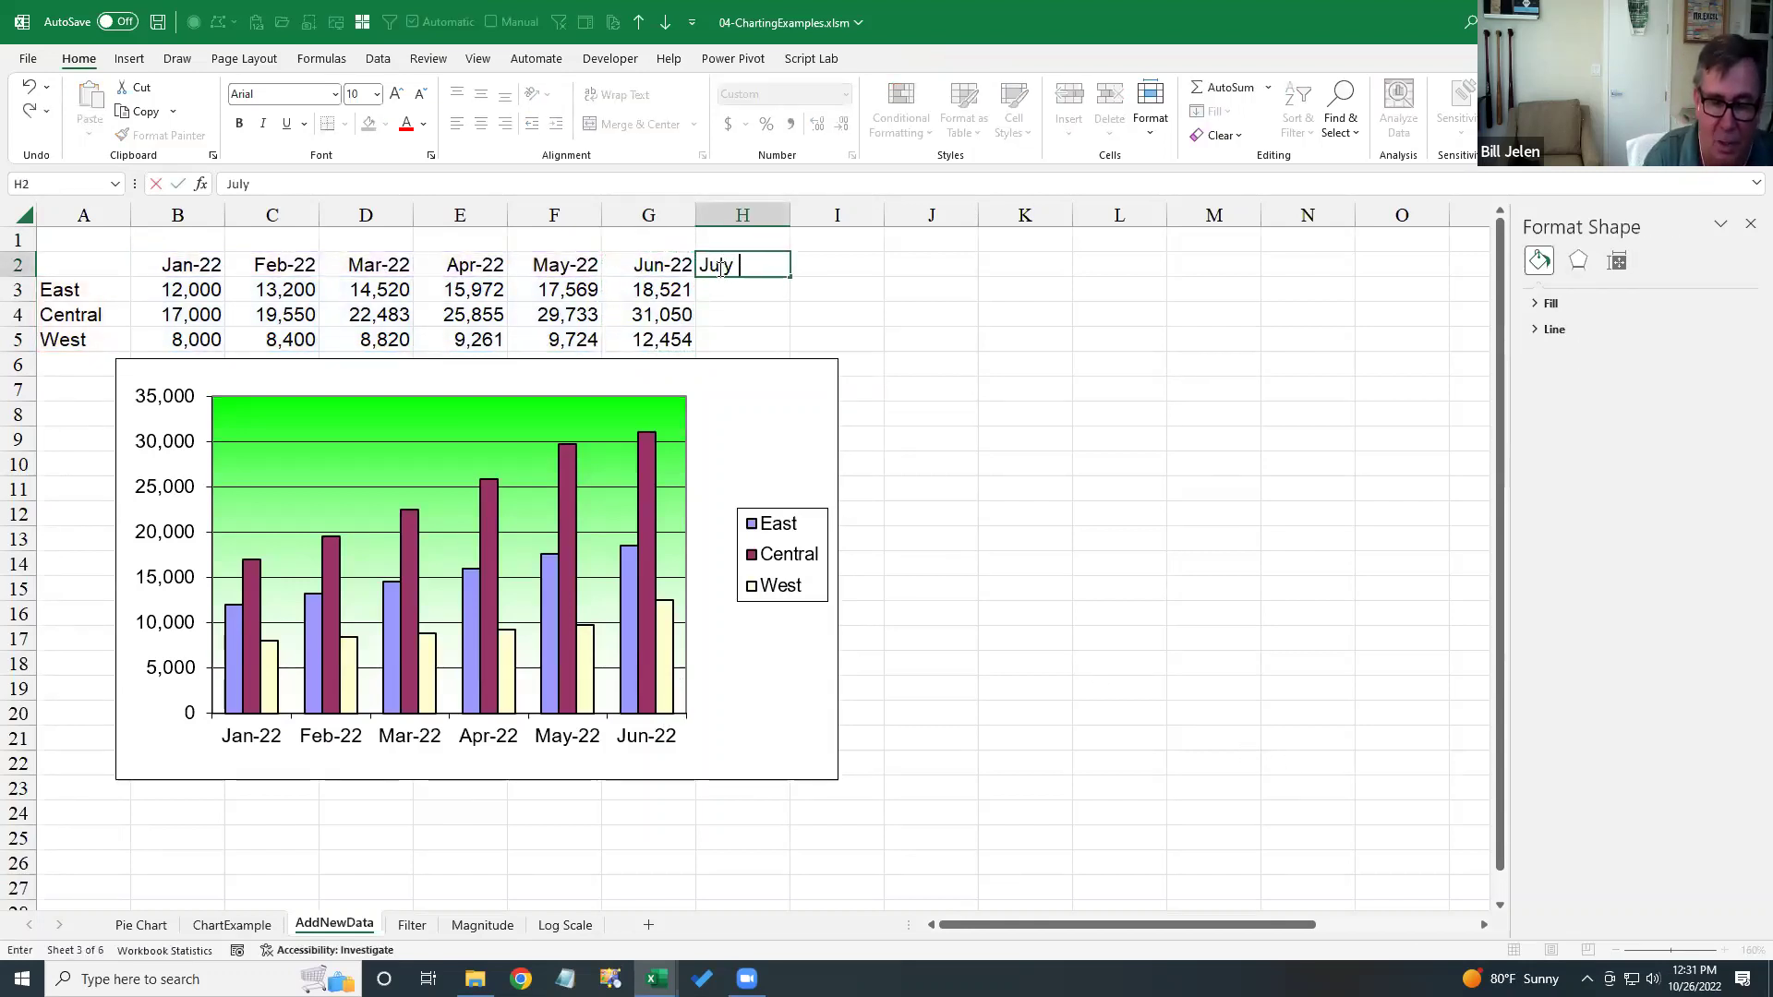
pyautogui.write('2022')
pyautogui.press('Return')
pyautogui.hotkey('shift', 'Down')
pyautogui.hotkey('shift', 'Down')
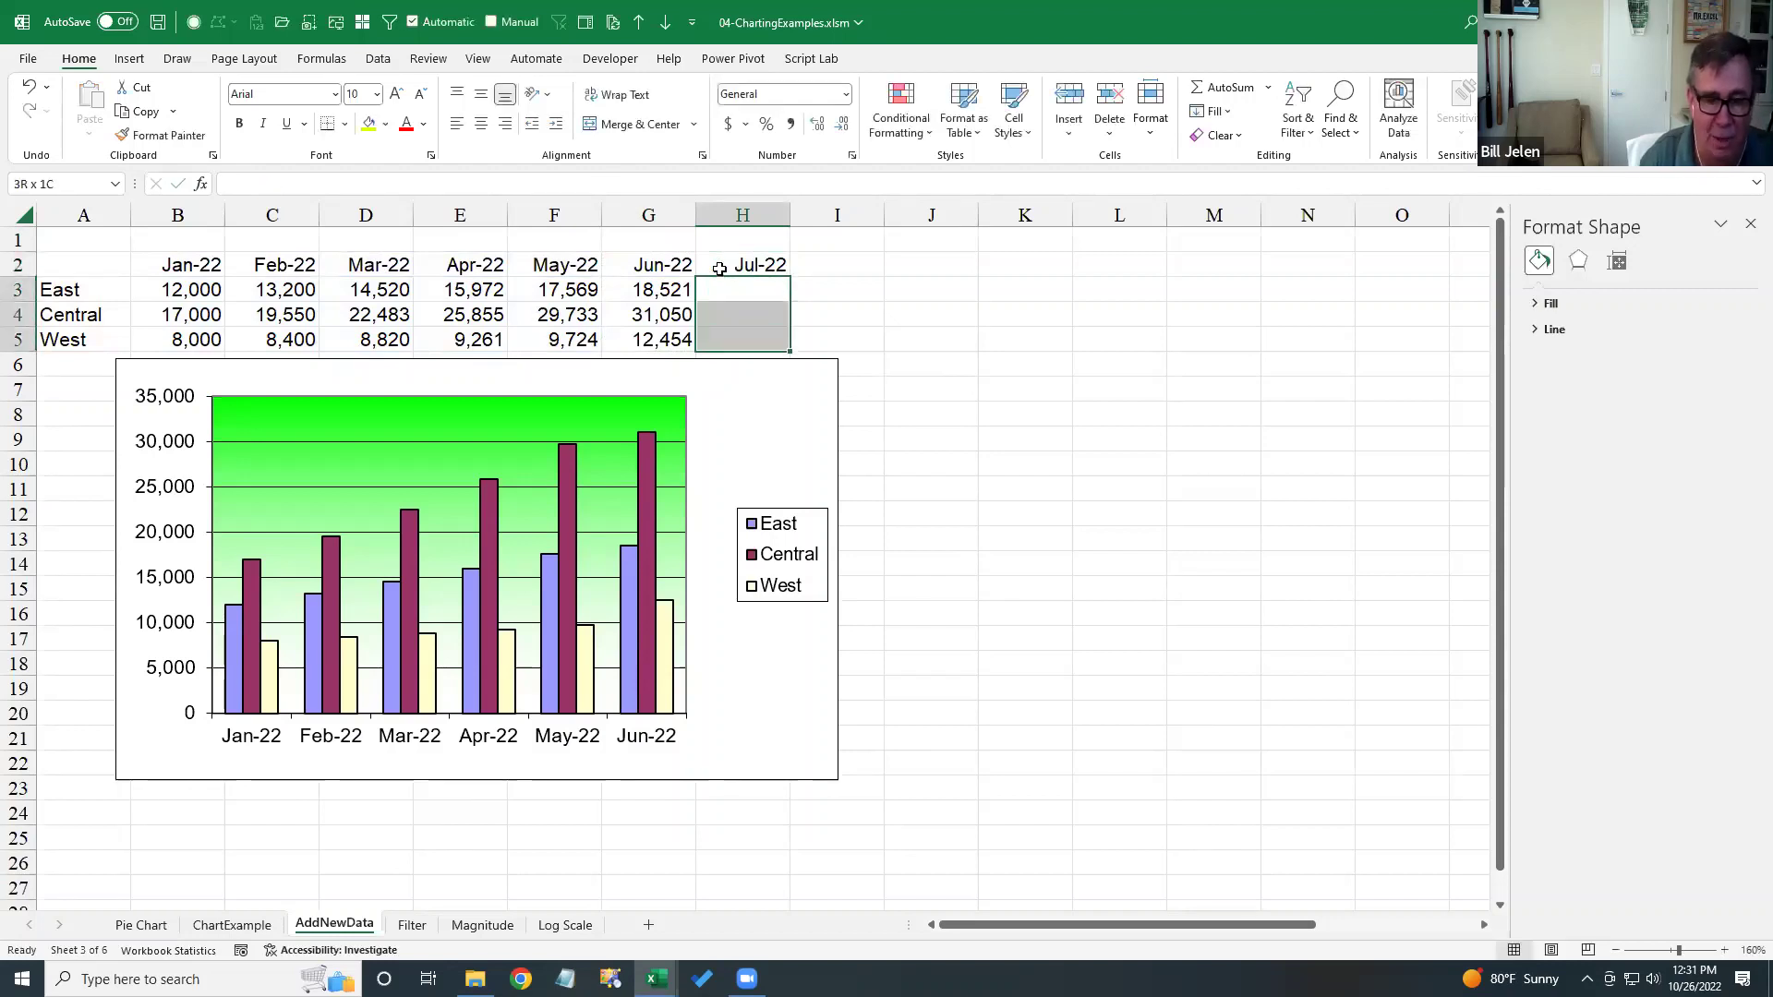
pyautogui.write('25000')
pyautogui.hotkey('ctrl', 'Return')
# - Copy the July data in H2:H5, paste it into the chart, and clear the copy selection
pyautogui.press('Up')
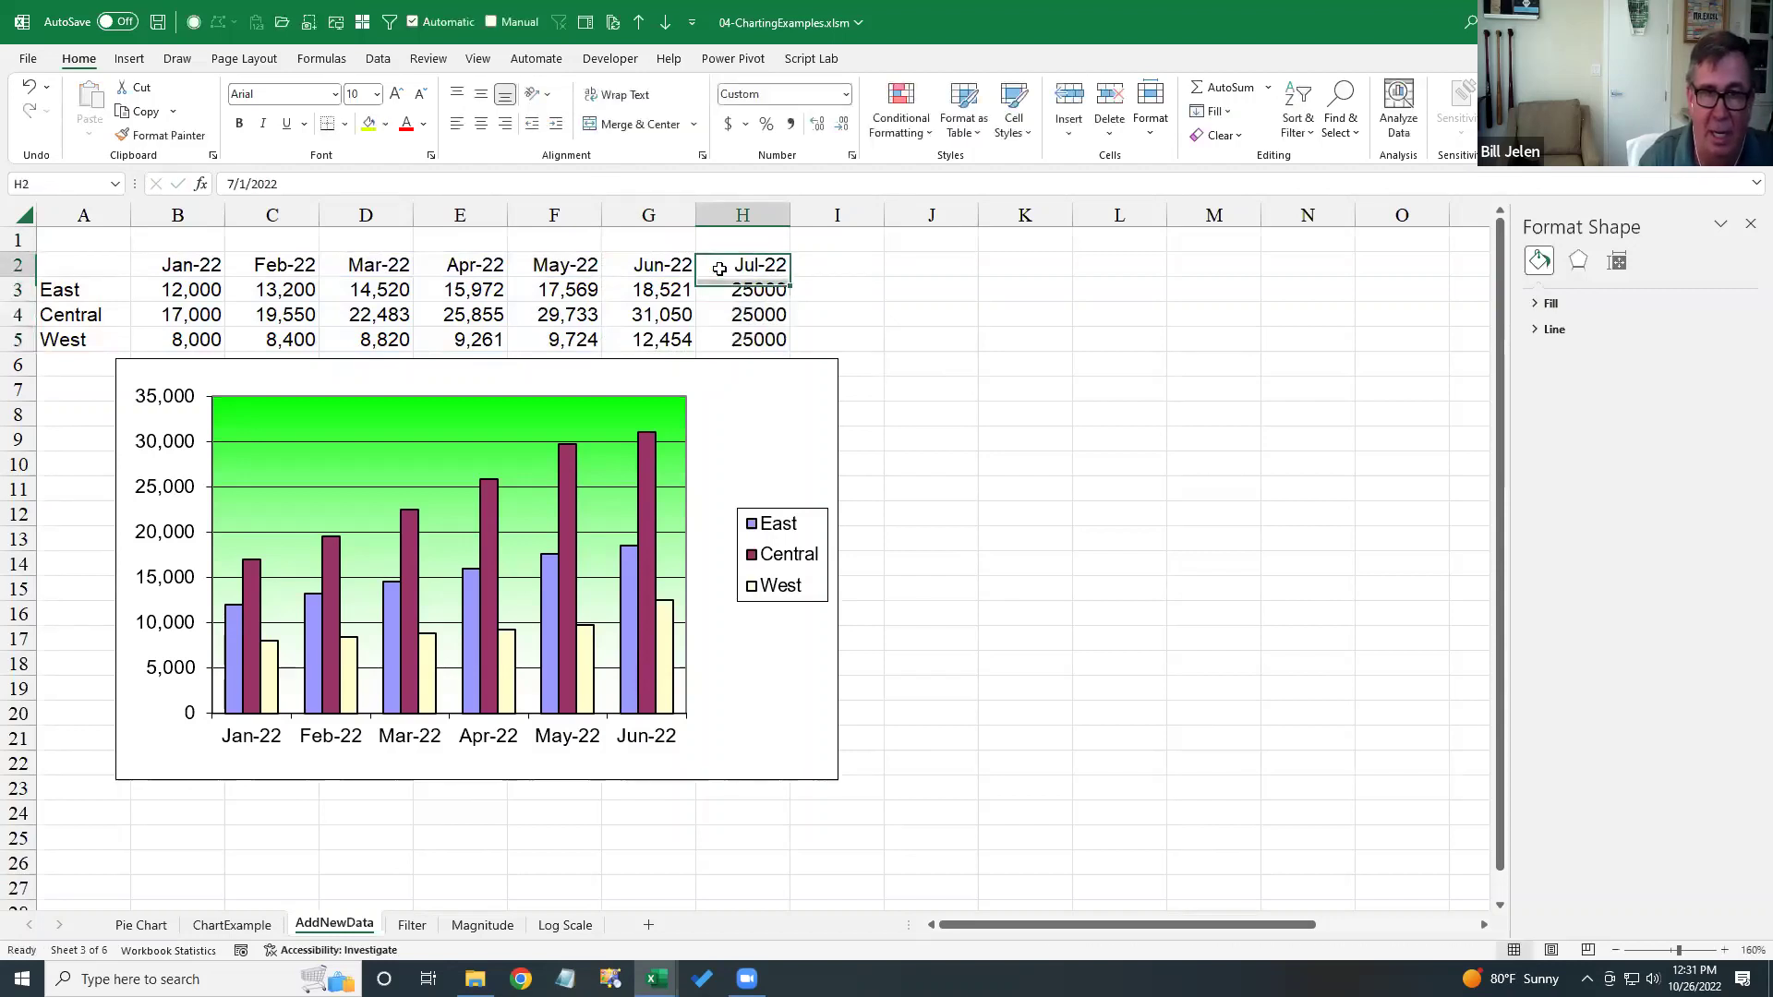
pyautogui.hotkey('shift', 'Down')
pyautogui.hotkey('shift', 'Down')
pyautogui.hotkey('shift', 'Down')
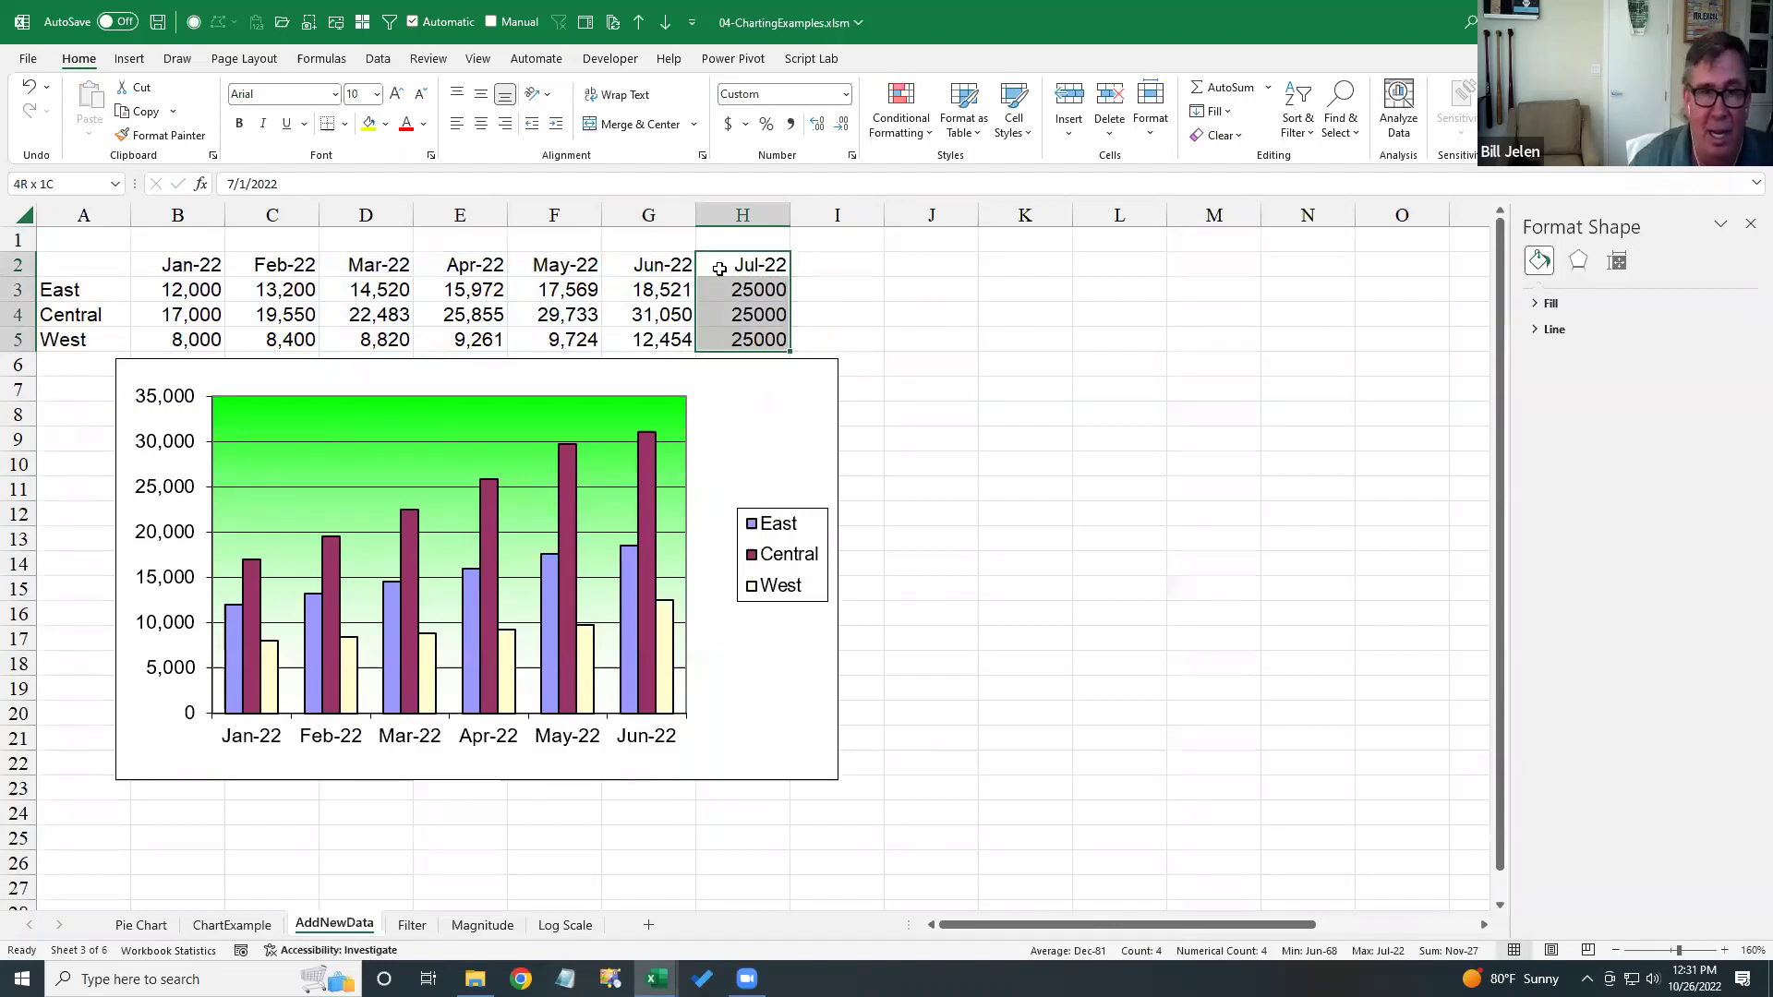
pyautogui.hotkey('ctrl', 'c')
pyautogui.rightClick(775, 395)
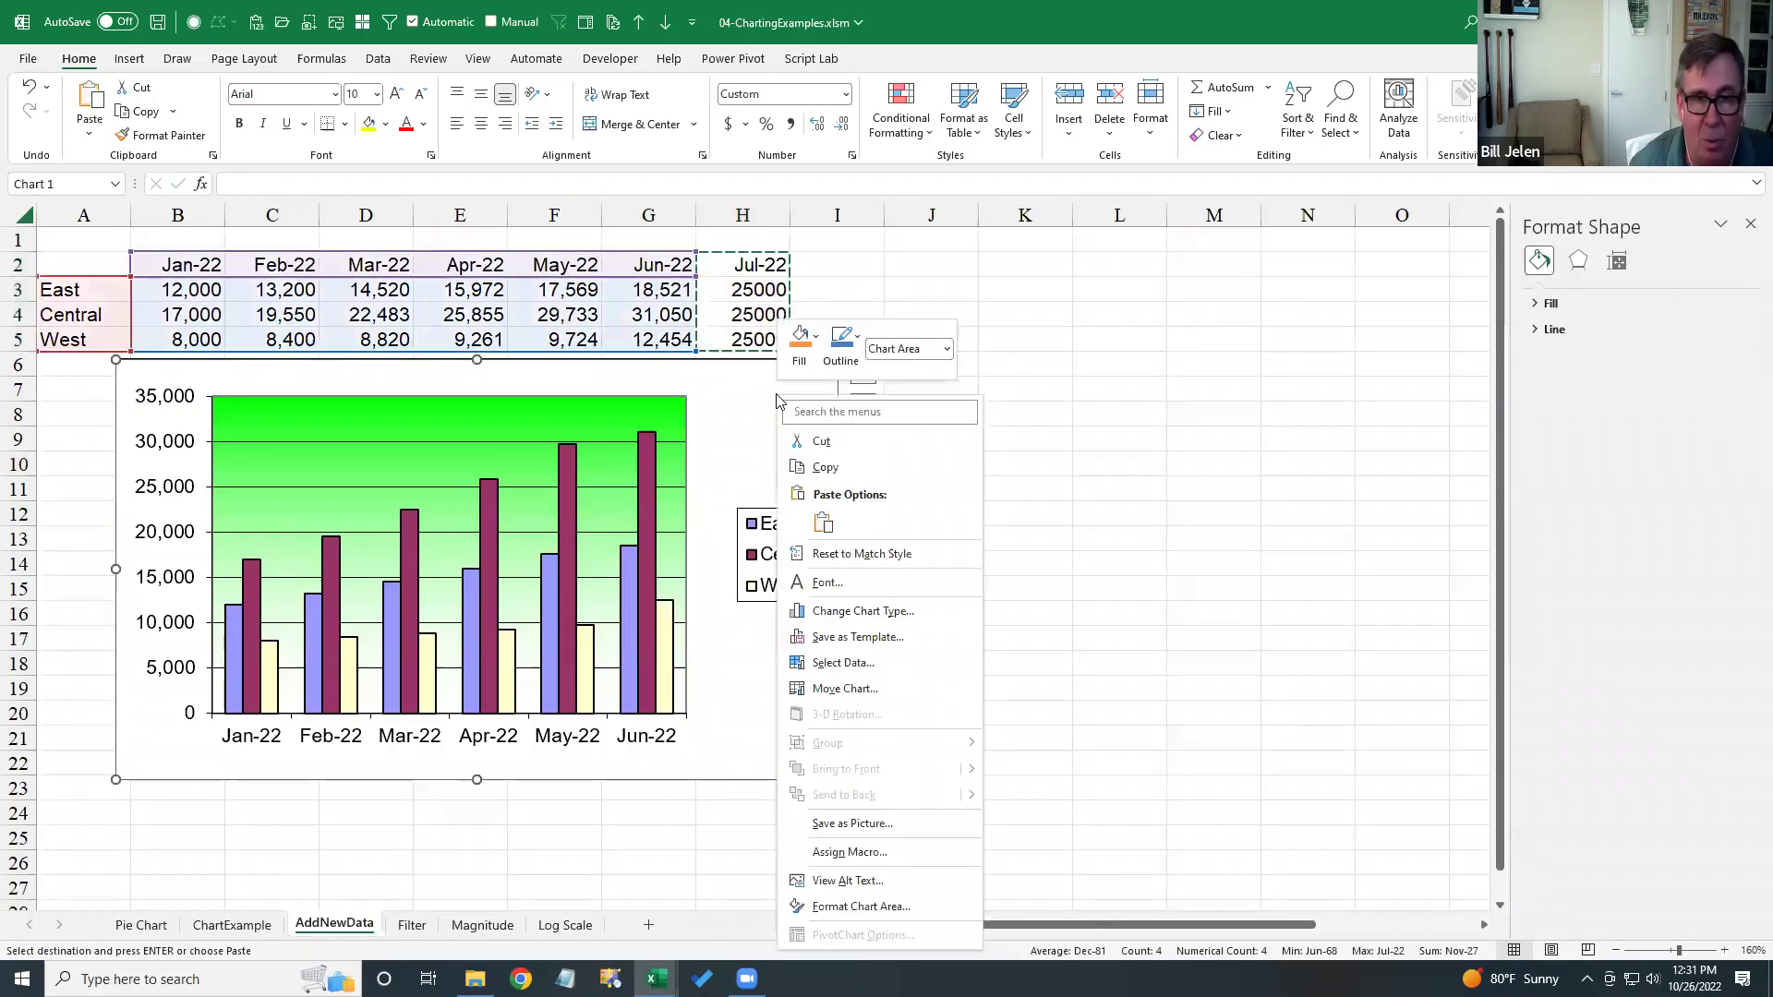
pyautogui.click(823, 522)
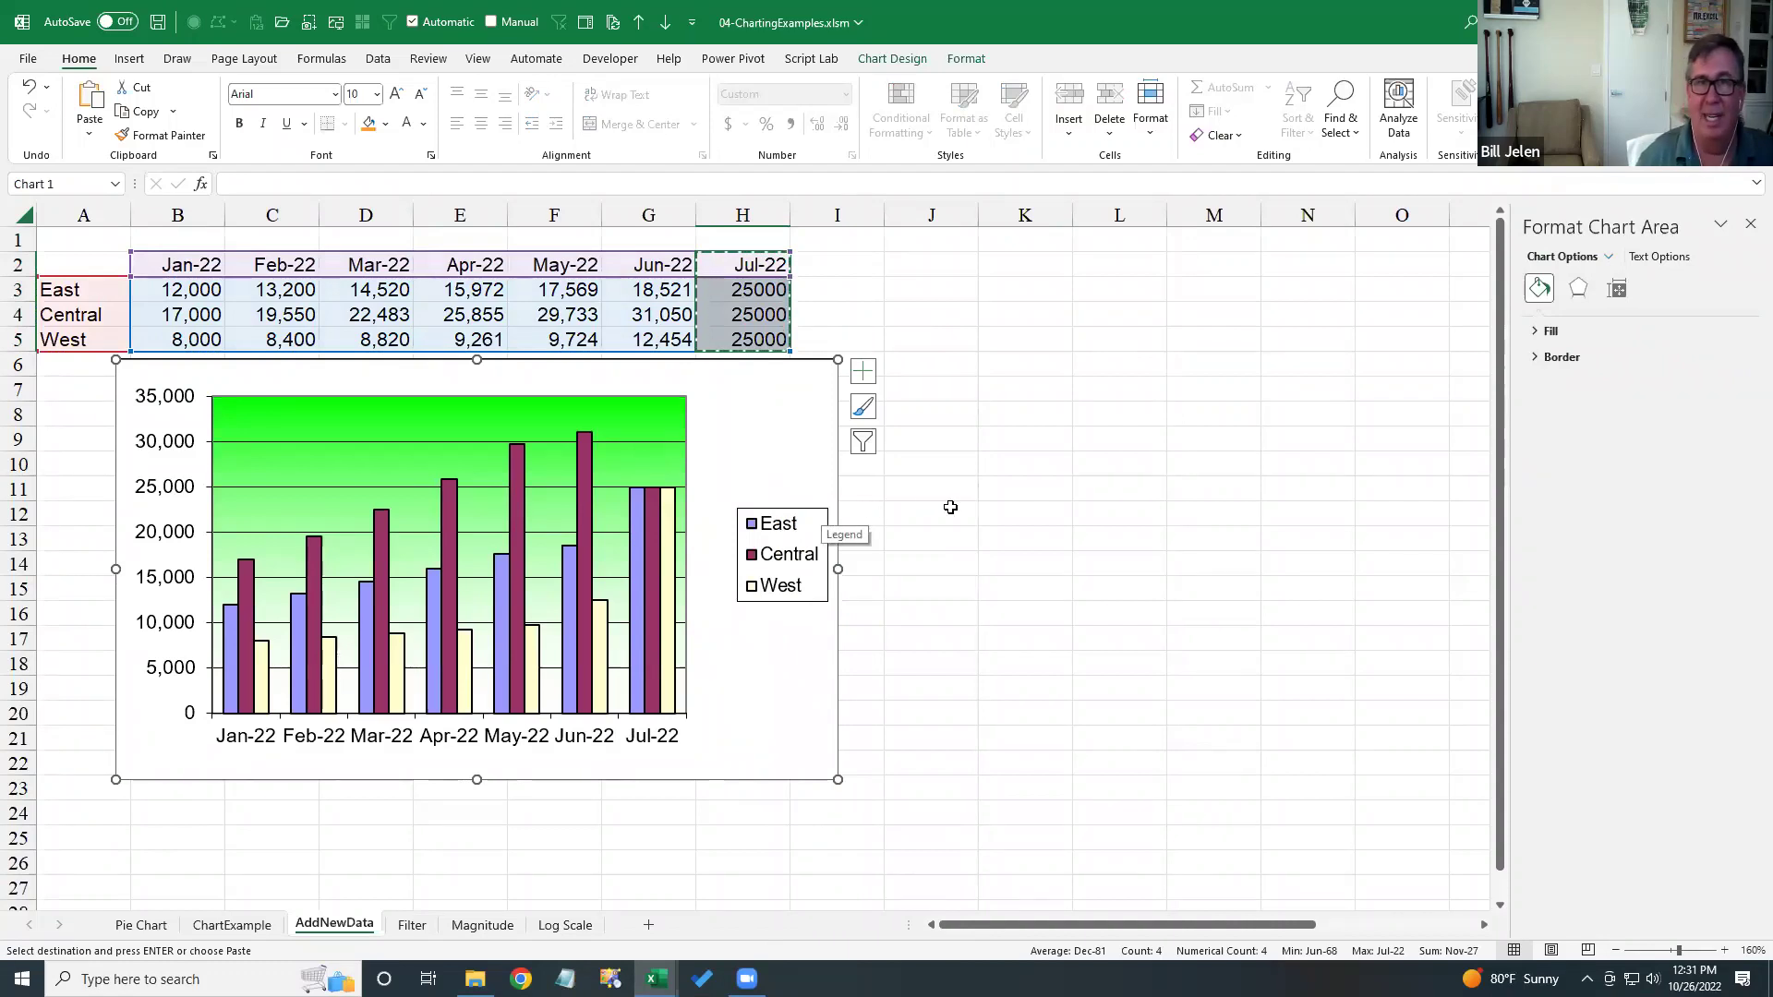
pyautogui.press('Escape')
pyautogui.click(1061, 458)
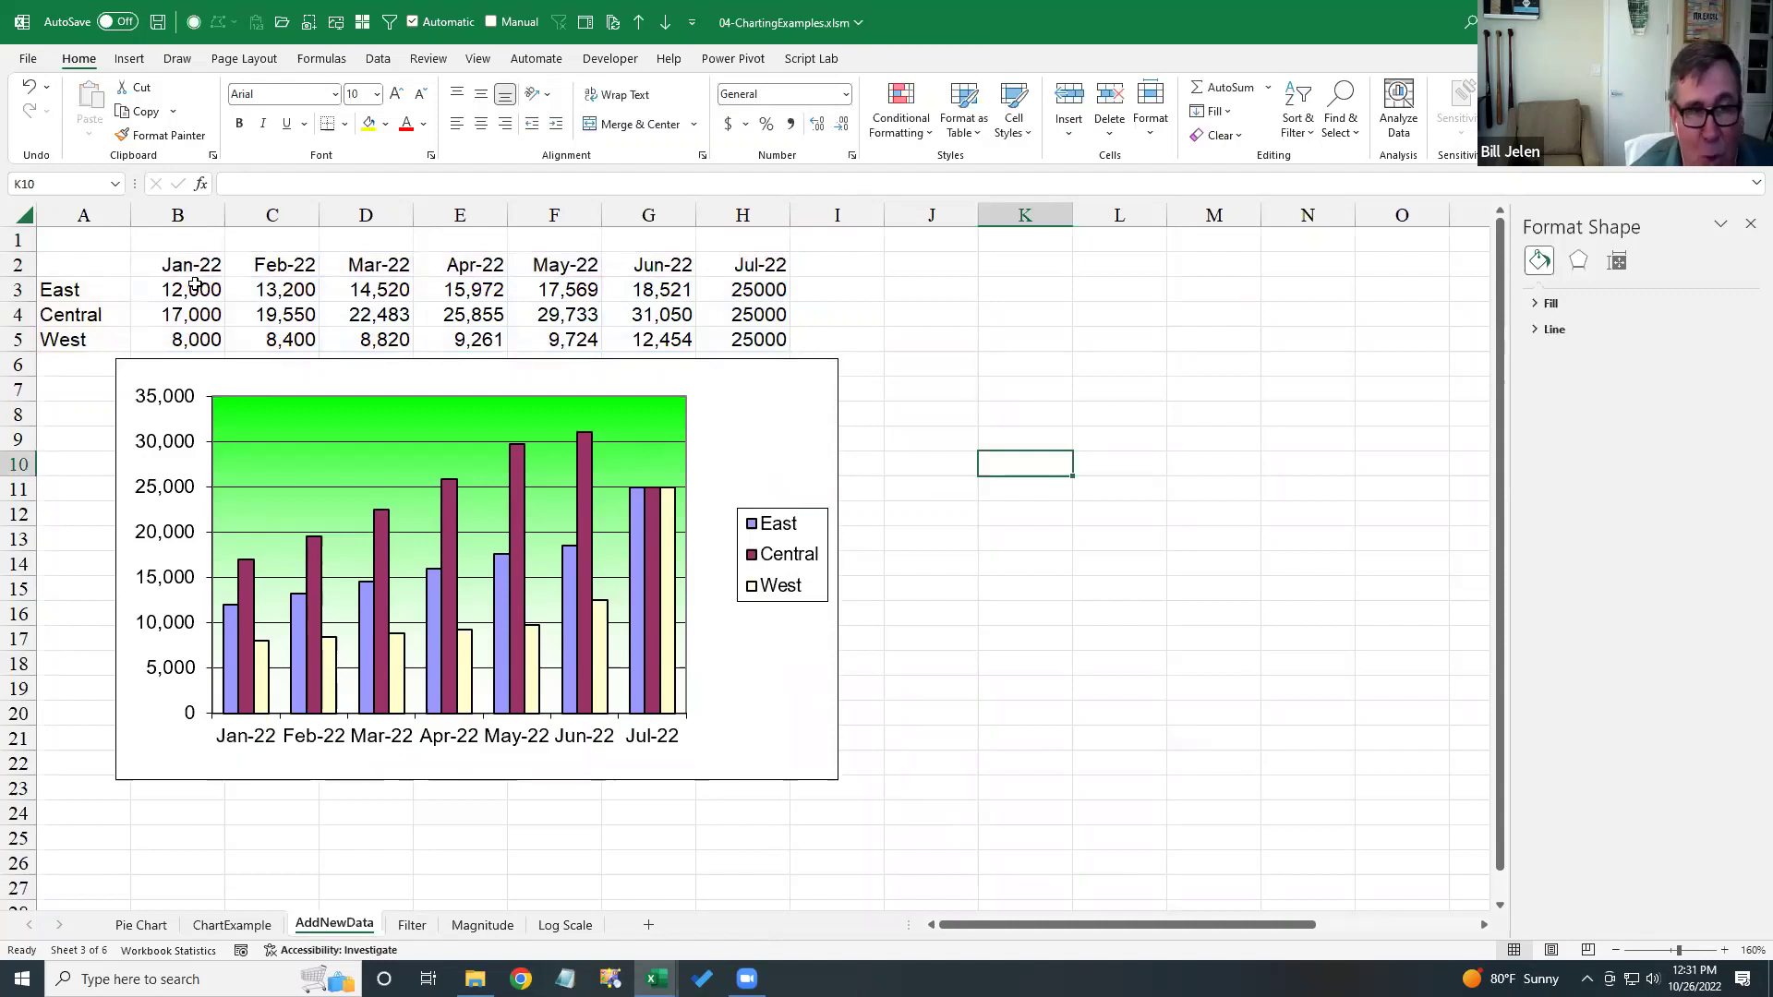
# - Resize the chart's source range on the worksheet to cover only Feb-22 through Jun-22
pyautogui.click(752, 432)
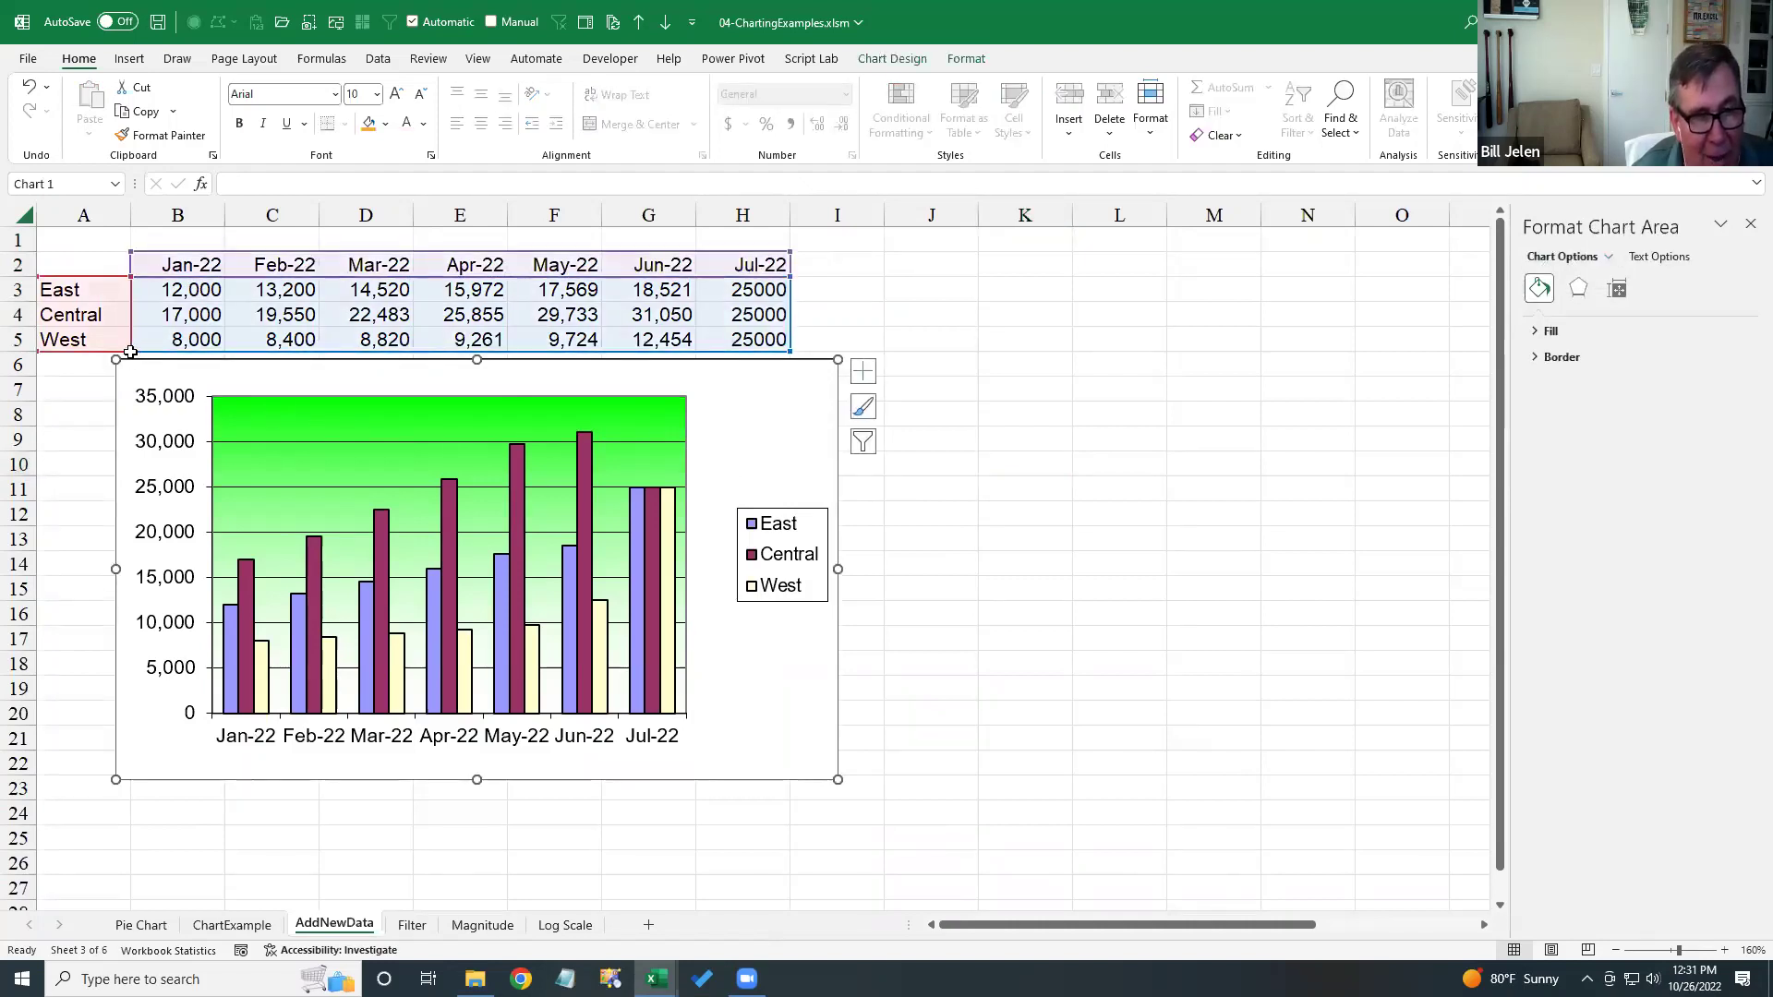
pyautogui.moveTo(130, 351); pyautogui.dragTo(232, 351)
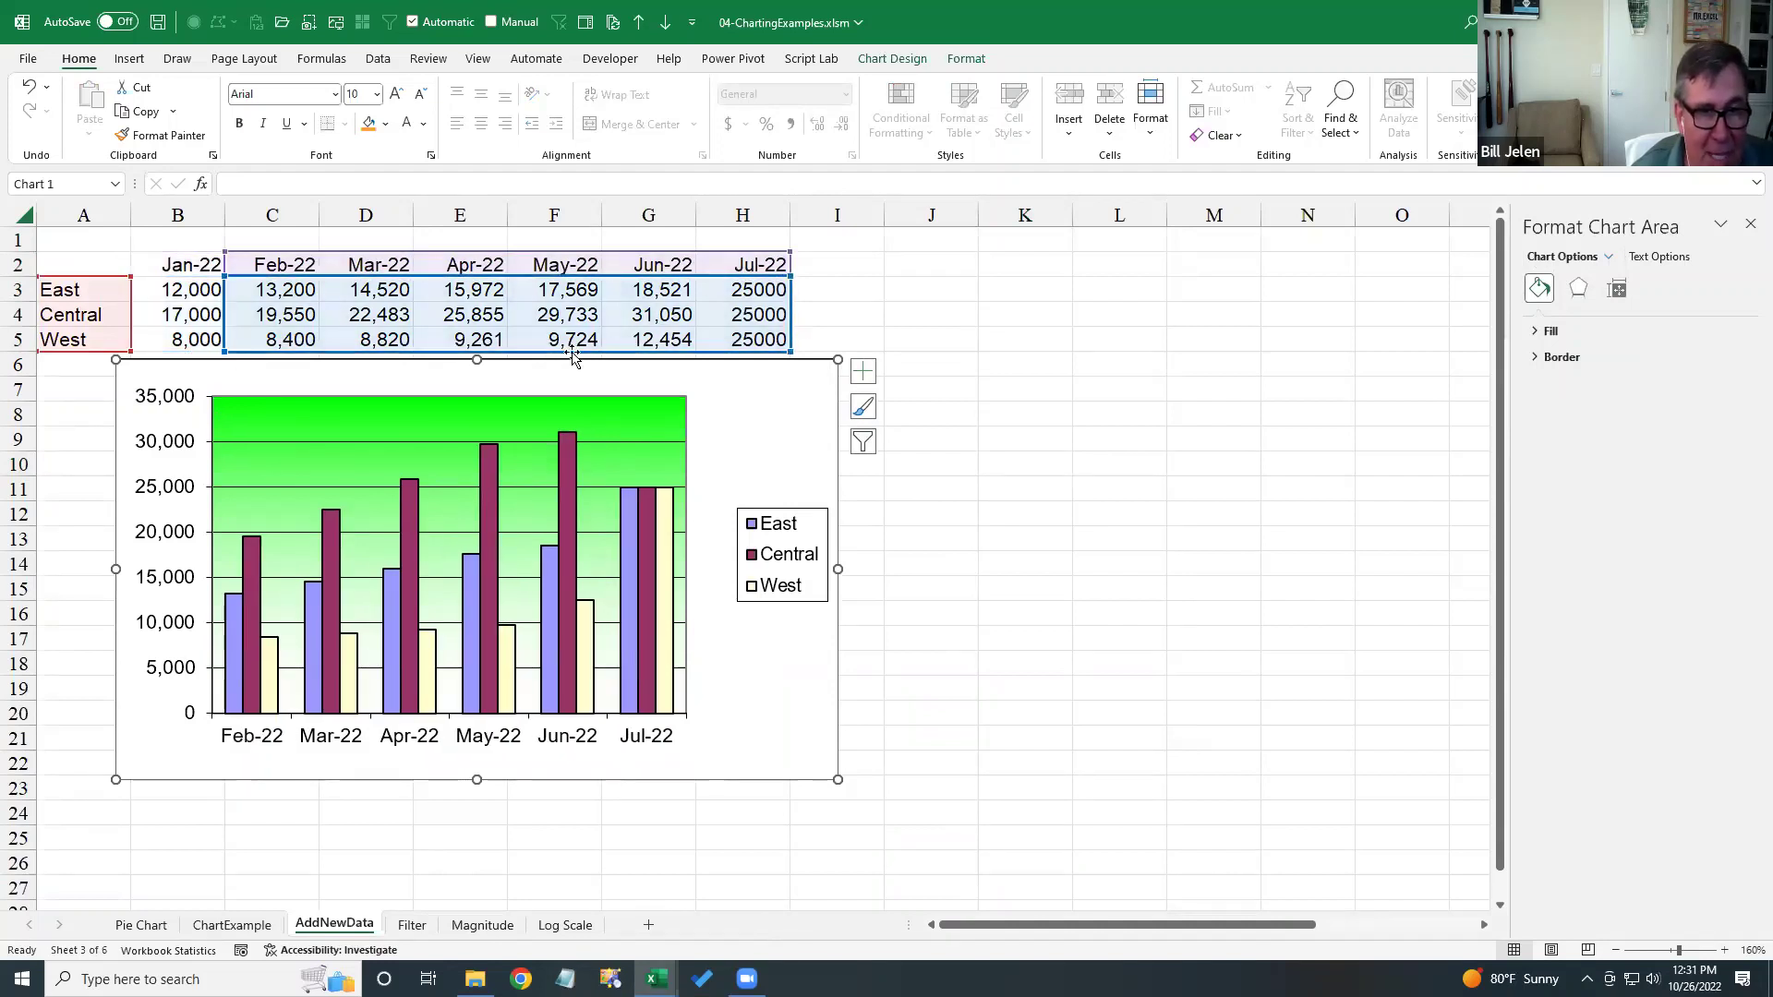
pyautogui.moveTo(787, 348); pyautogui.dragTo(683, 362)
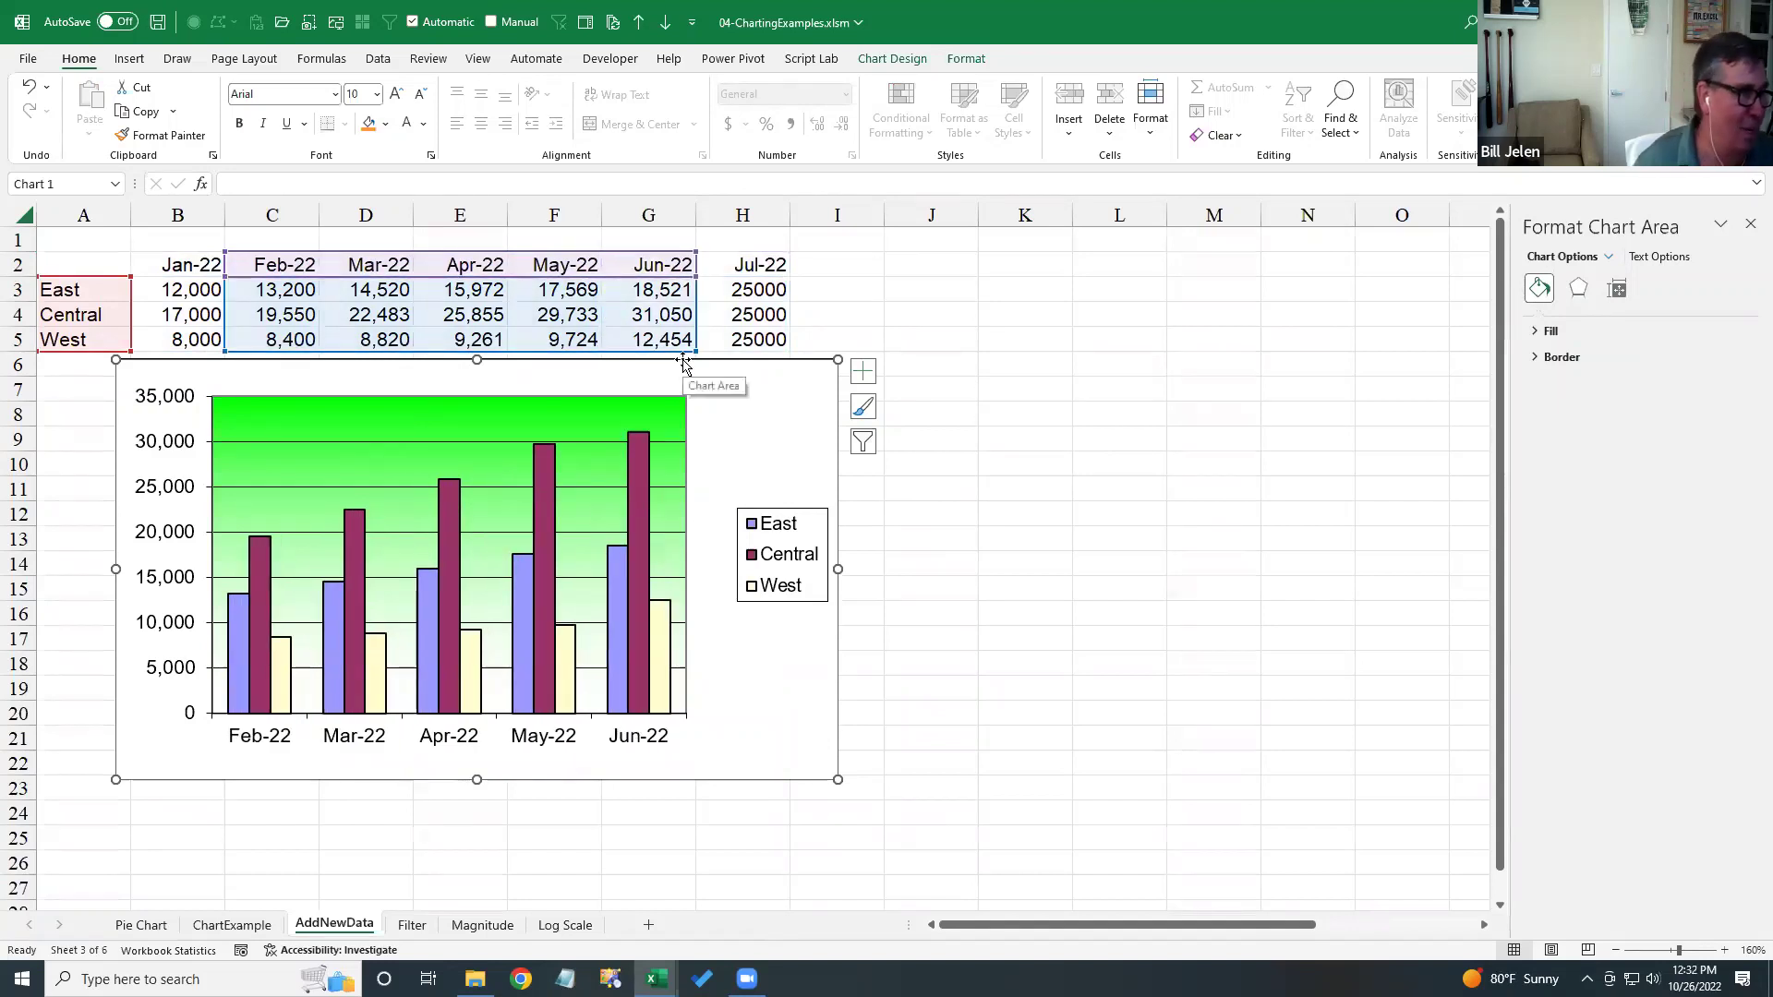
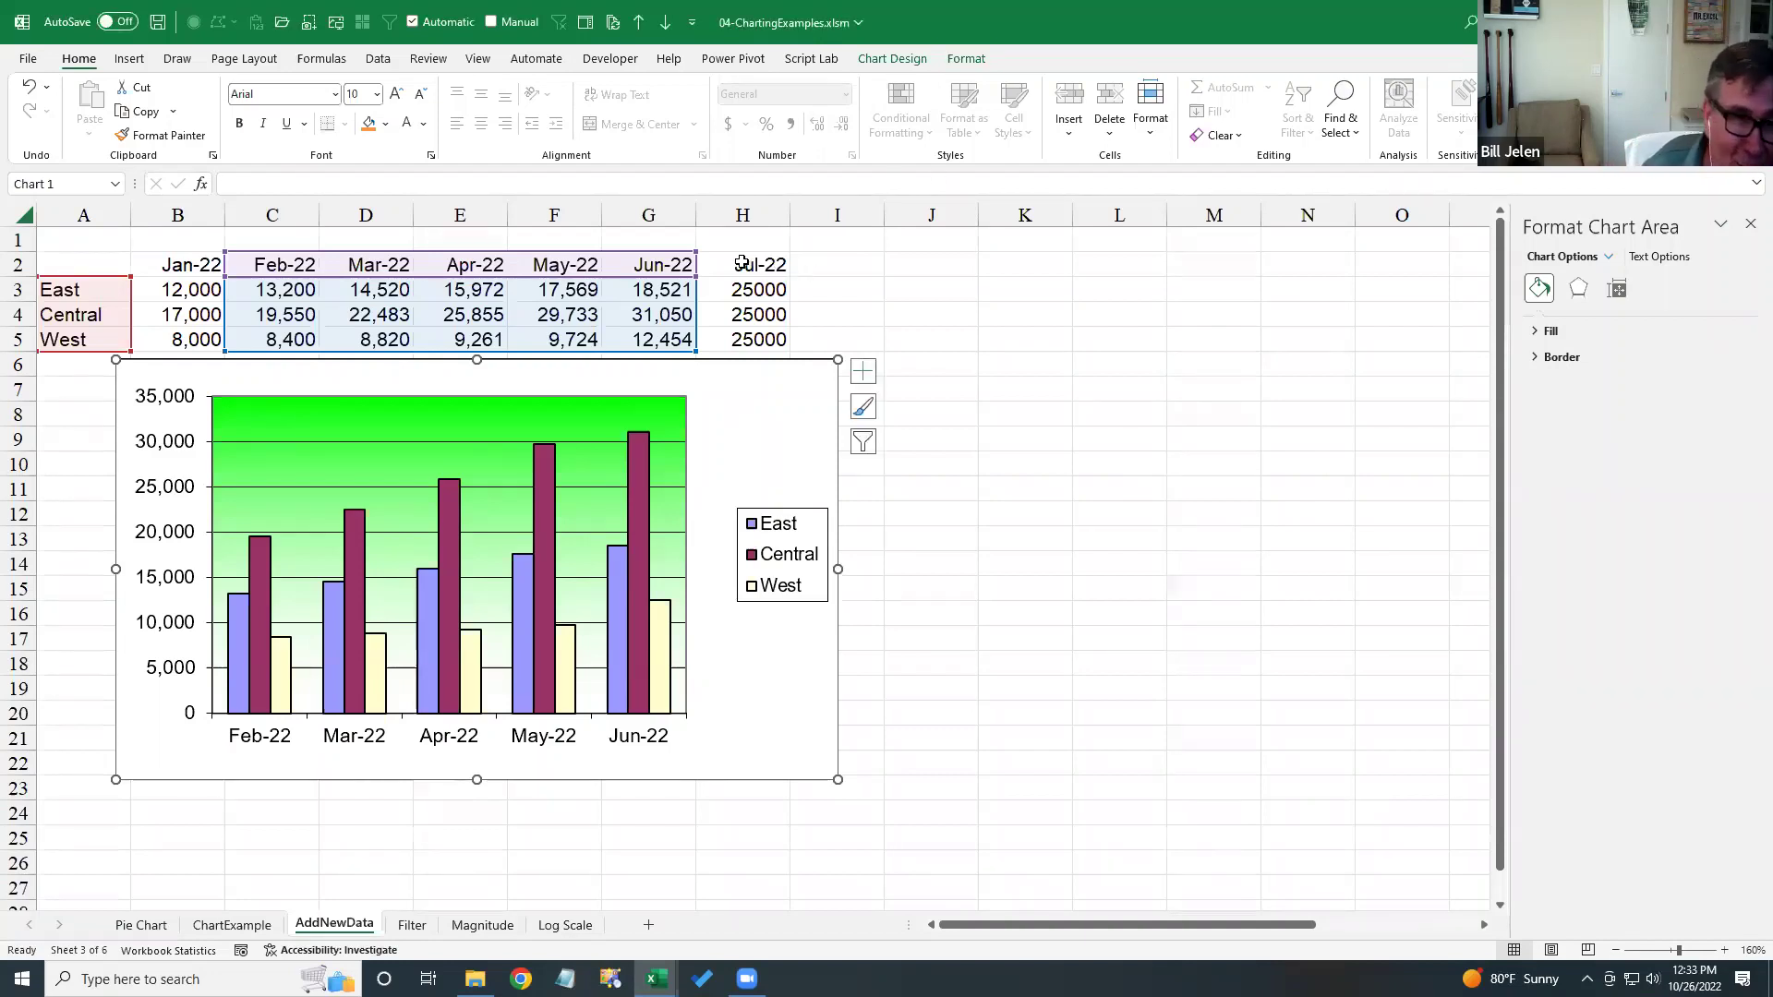
# - Move the July data from H2:H5 to H7:H10 and shift the chart slightly to the left
pyautogui.moveTo(750, 266); pyautogui.dragTo(764, 407)
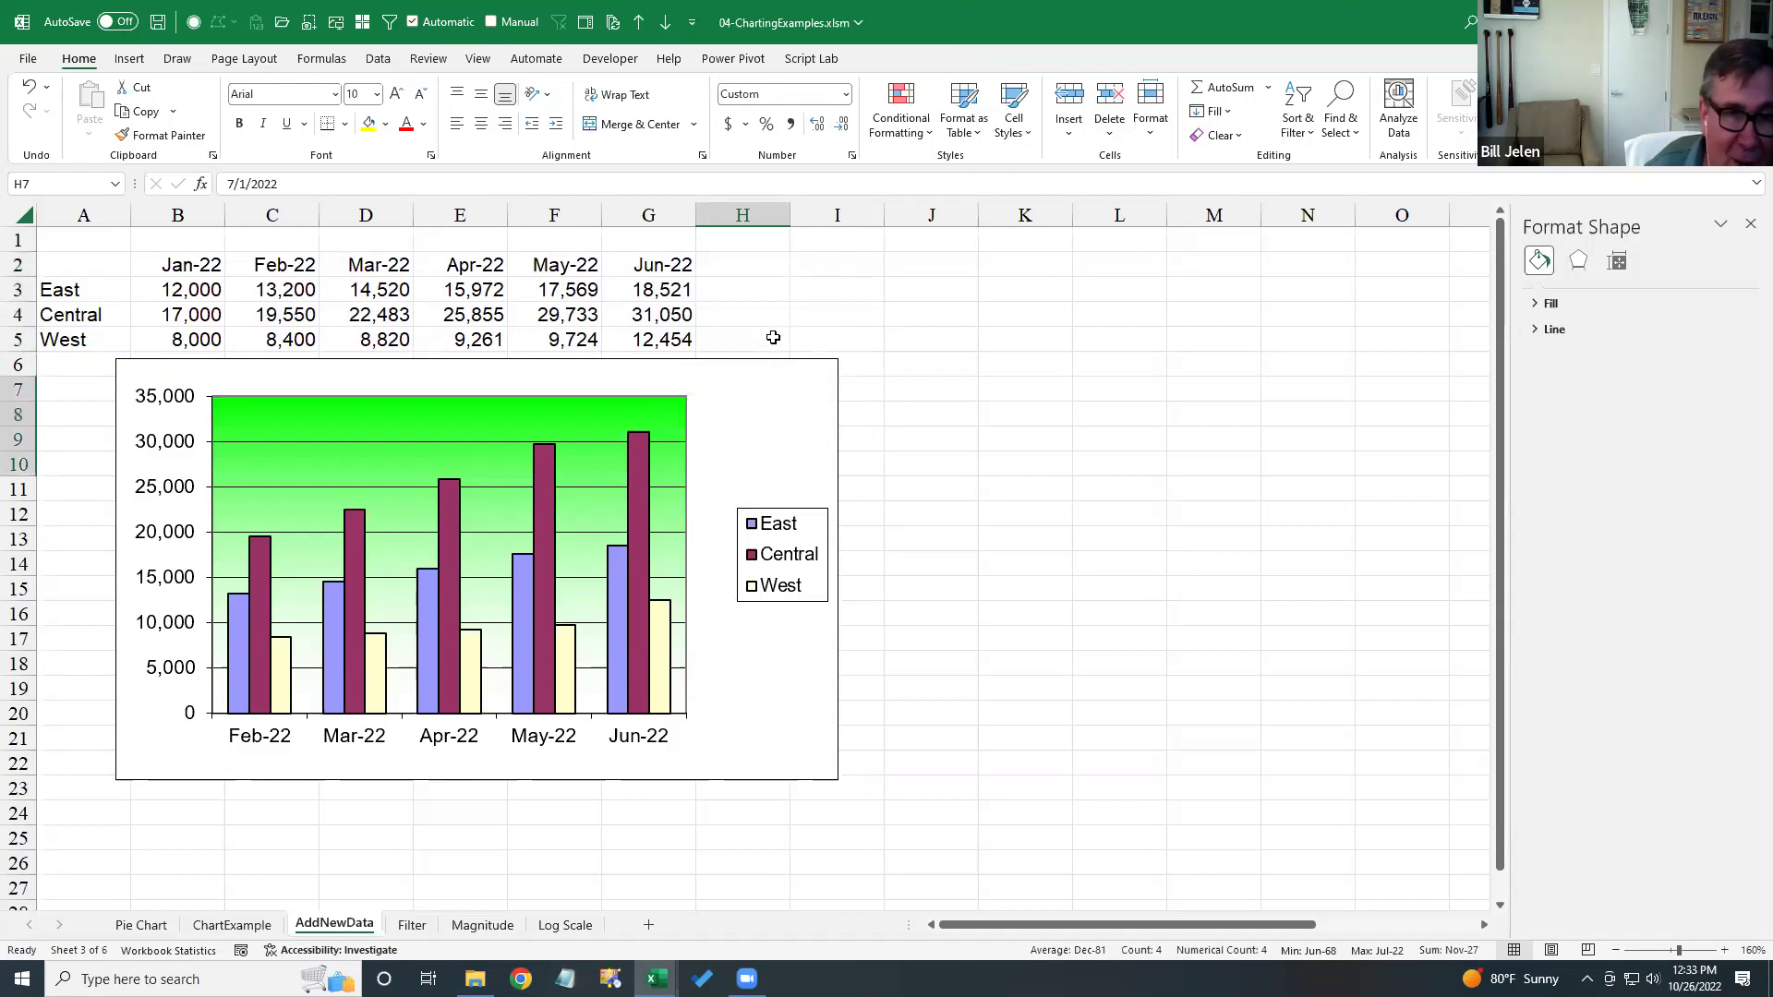
pyautogui.moveTo(751, 371); pyautogui.dragTo(712, 364)
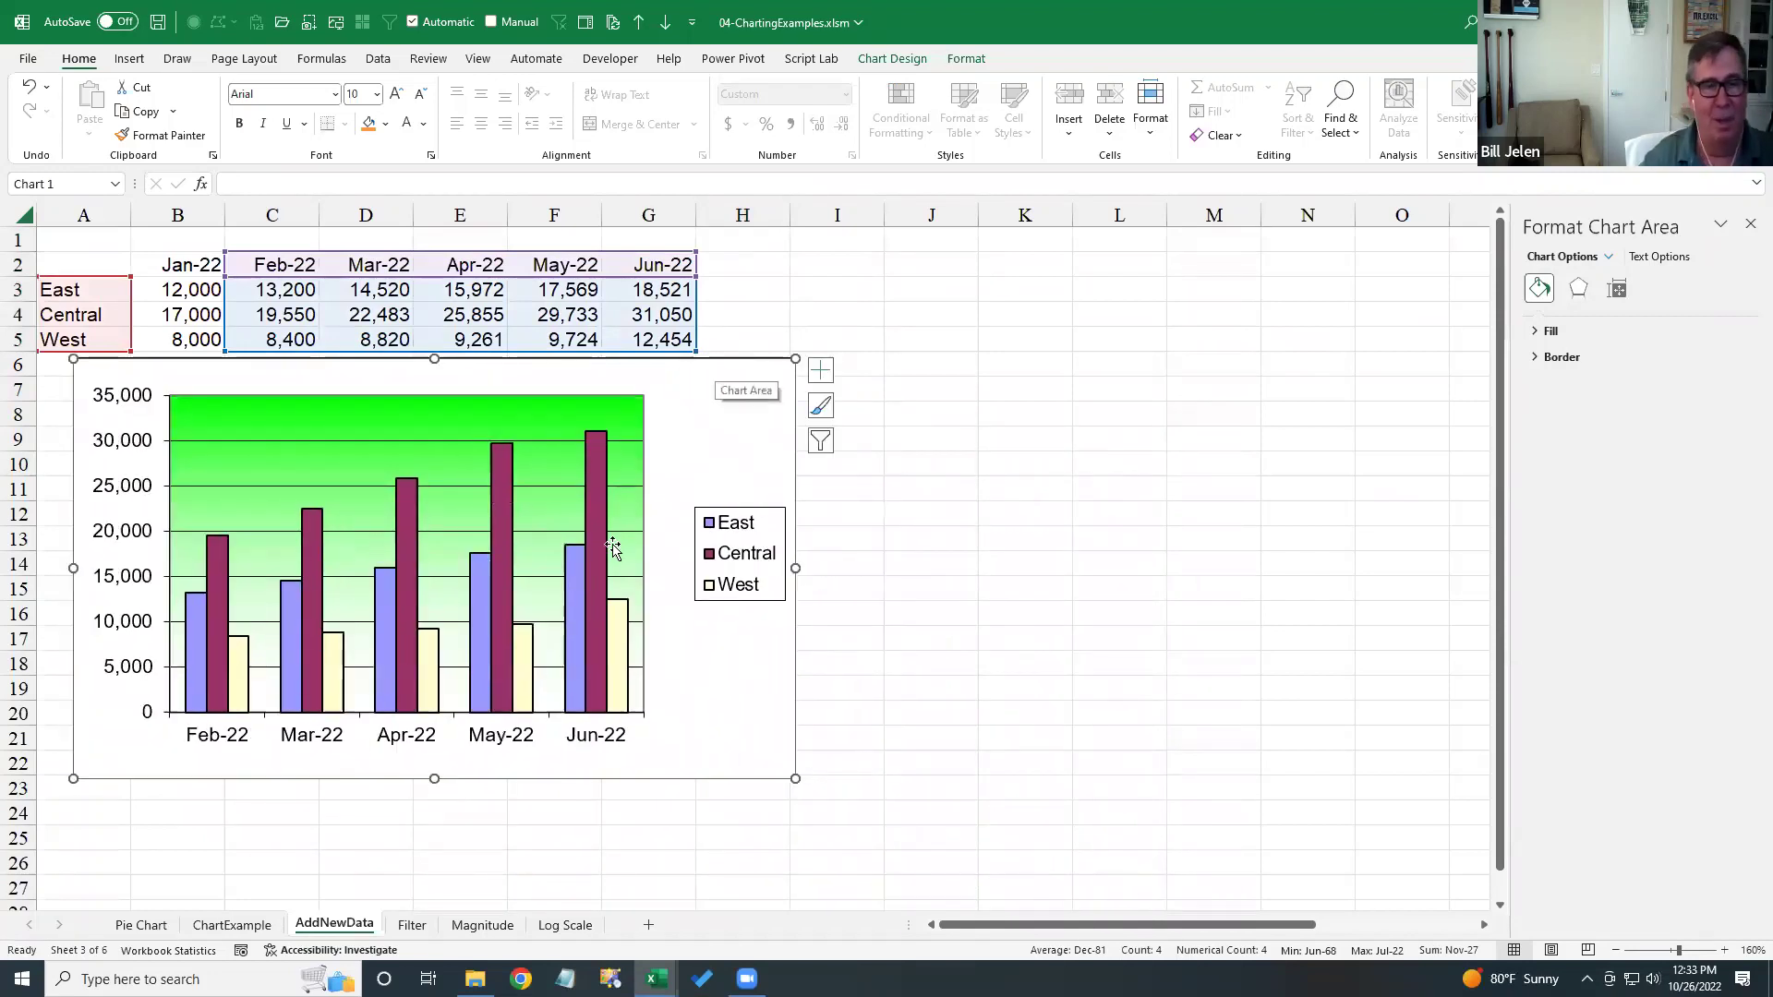
# - On the Filter sheet, insert a clustered column chart from the sales data in A2:R3
pyautogui.click(412, 926)
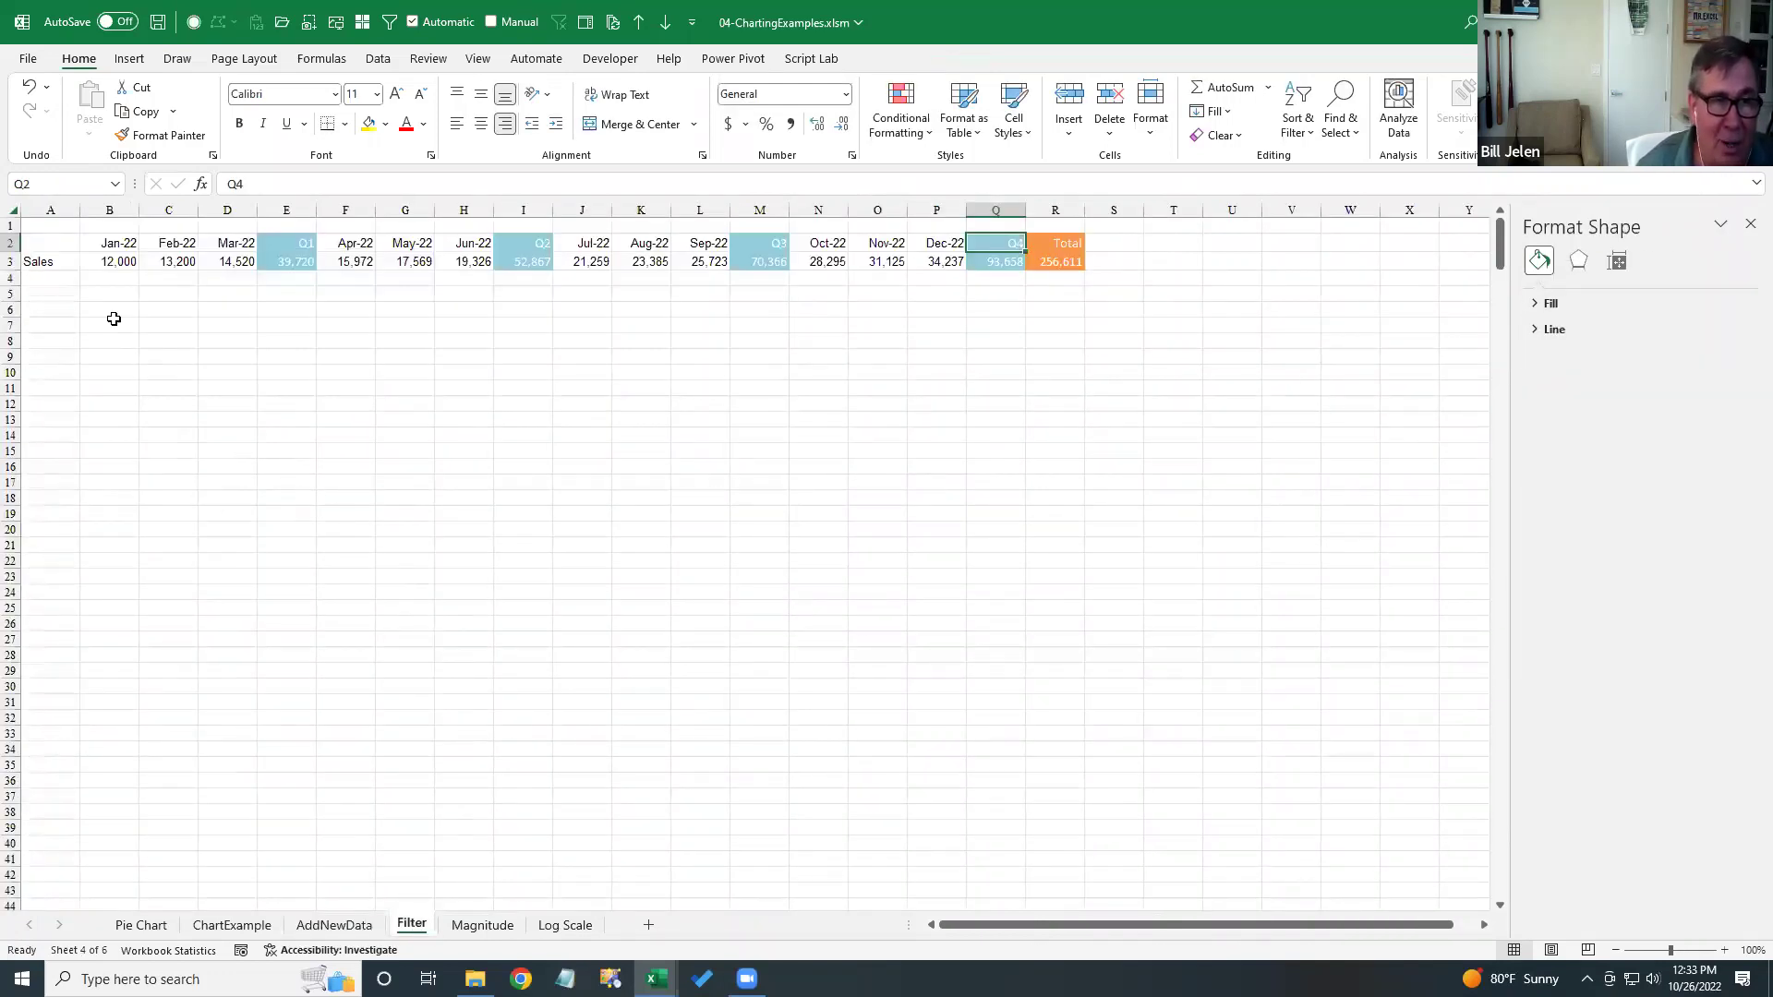
pyautogui.click(59, 242)
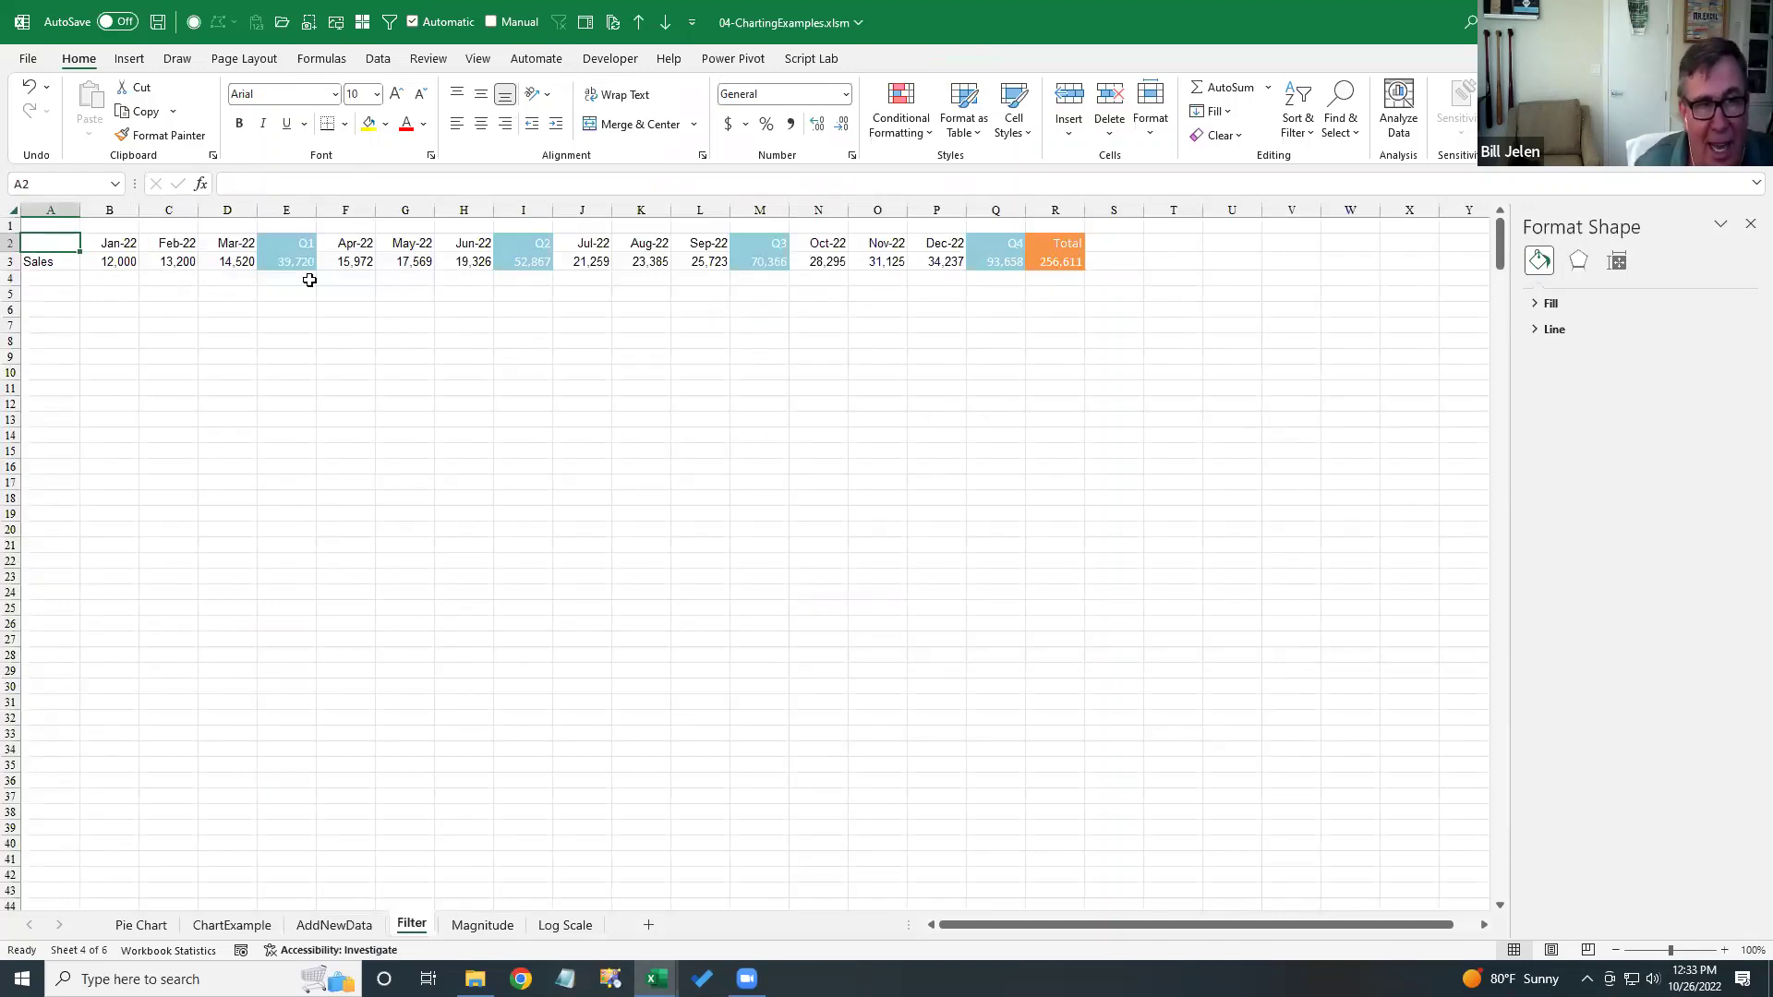
pyautogui.keyDown('shift'); pyautogui.click(1071, 270); pyautogui.keyUp('shift')
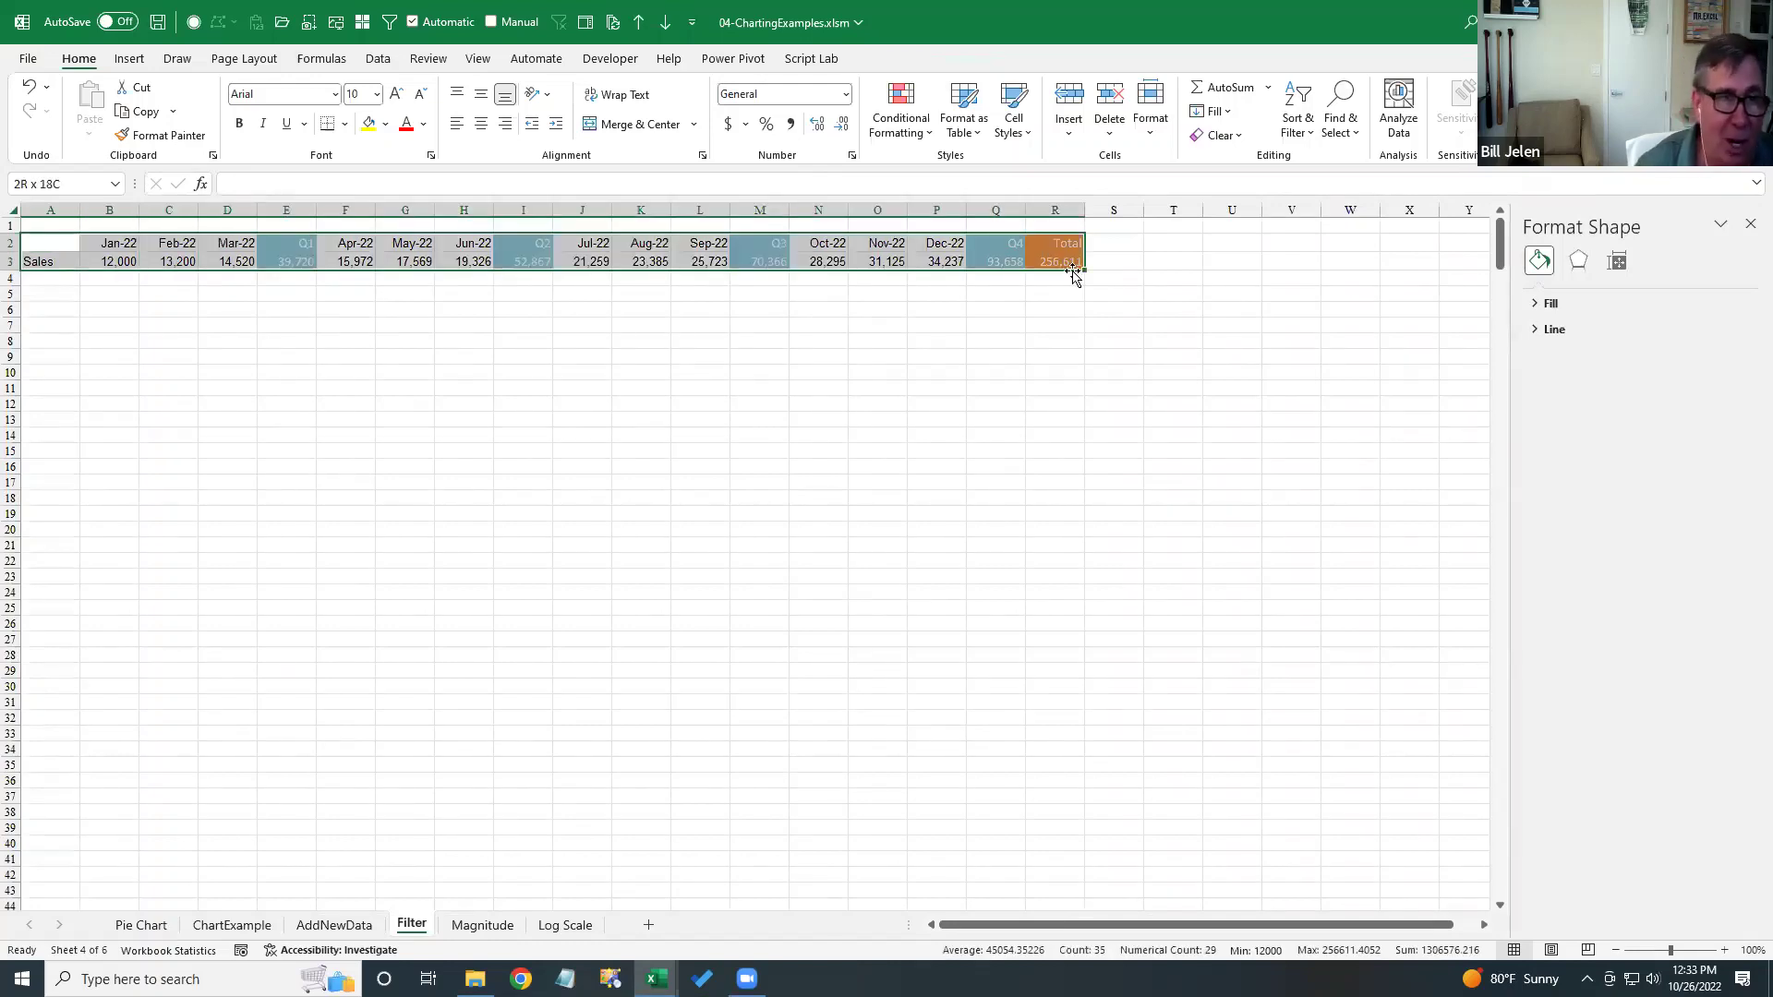
pyautogui.click(112, 60)
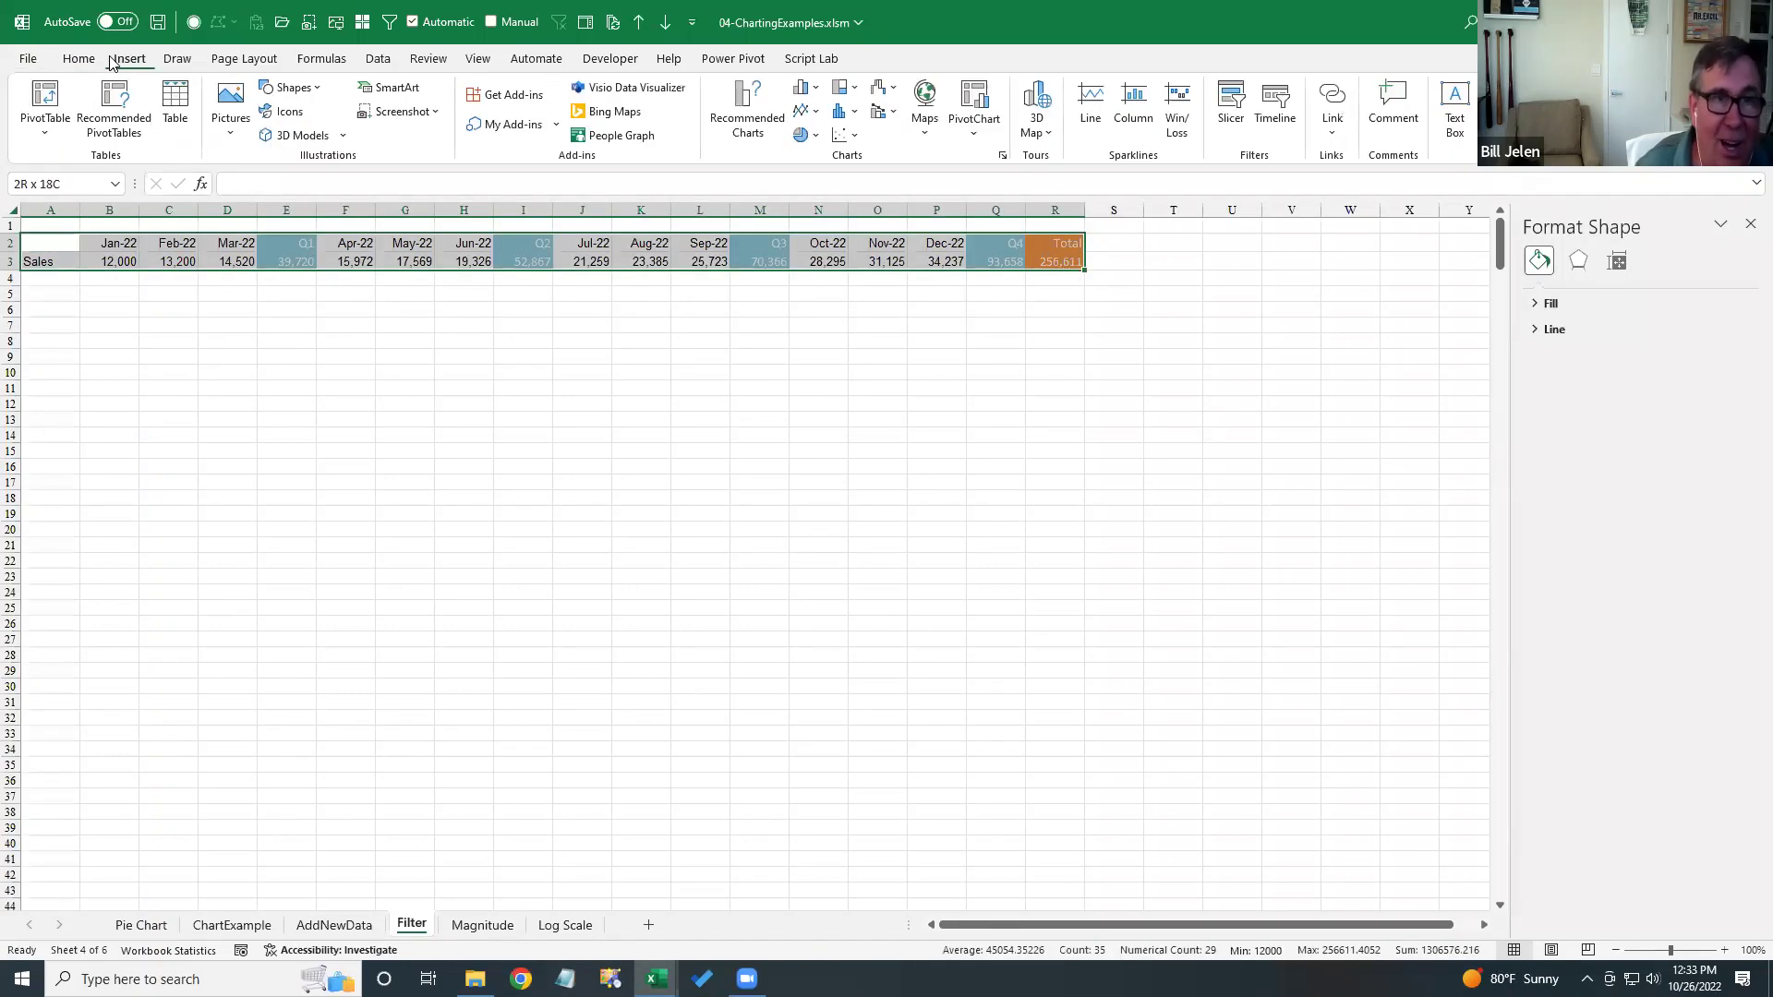
pyautogui.click(801, 88)
pyautogui.click(816, 152)
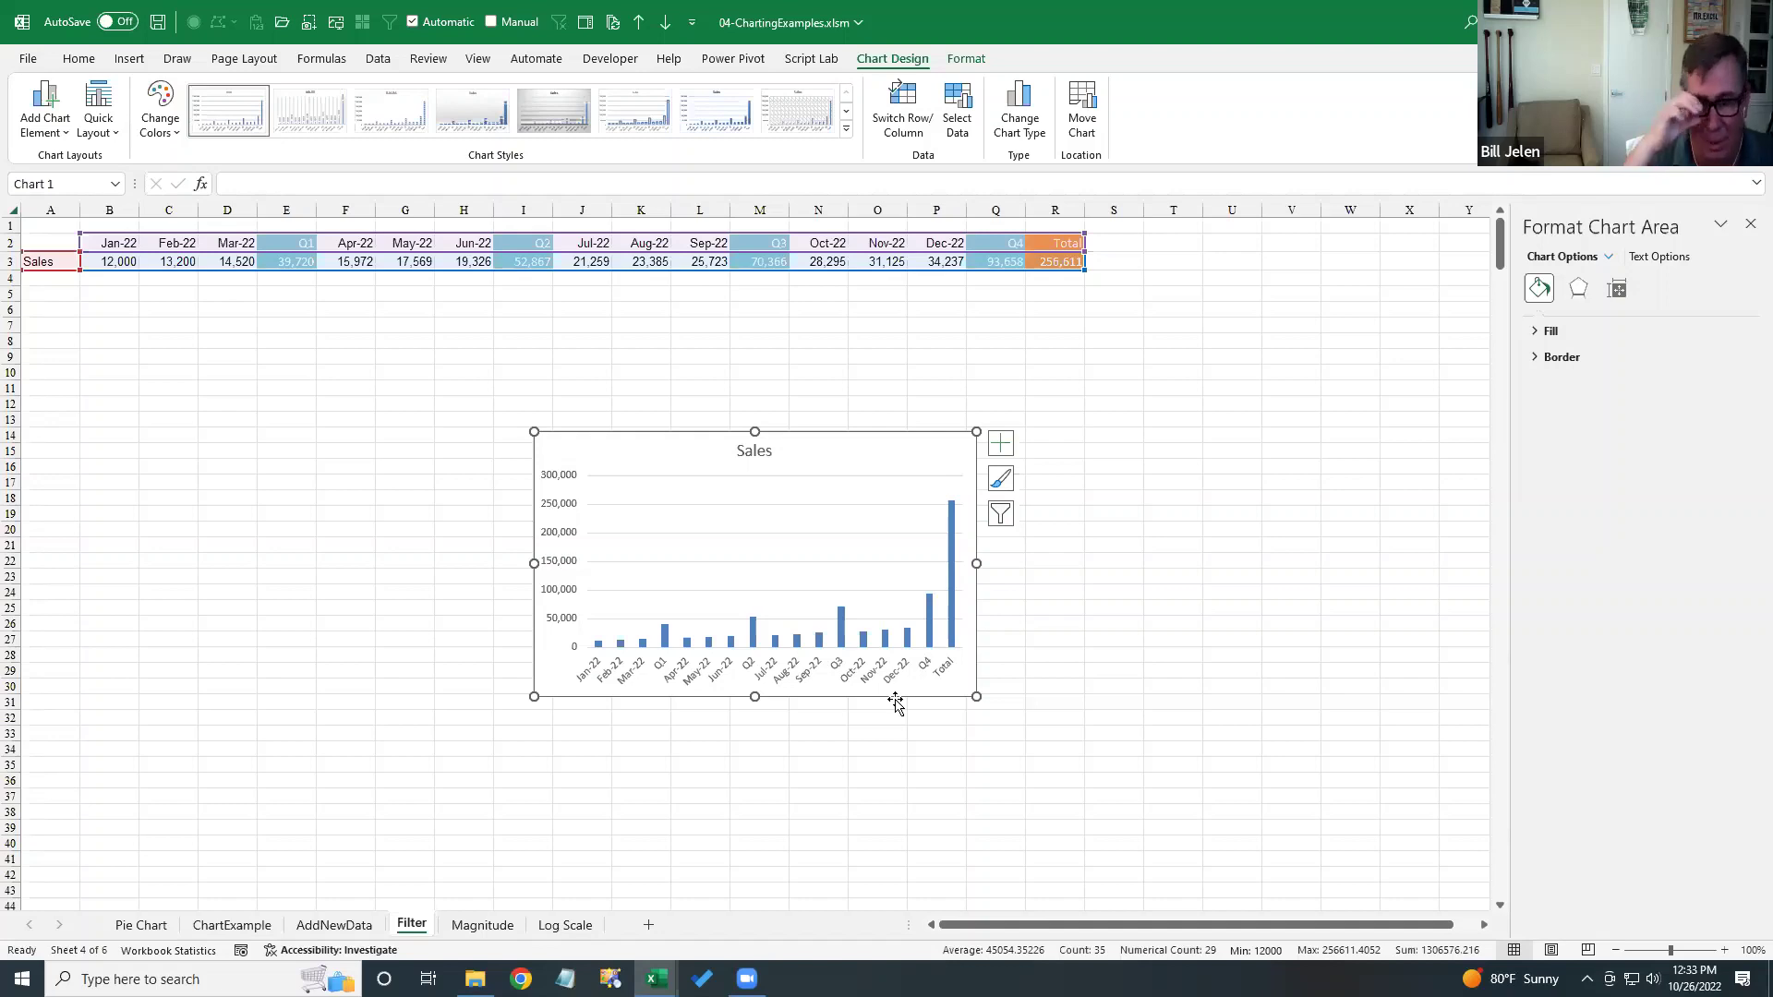
# - Filter the Q1, Q2, Q3, Q4 and Total categories out of the Sales chart, keeping only the months, and deselect the chart
pyautogui.click(1001, 517)
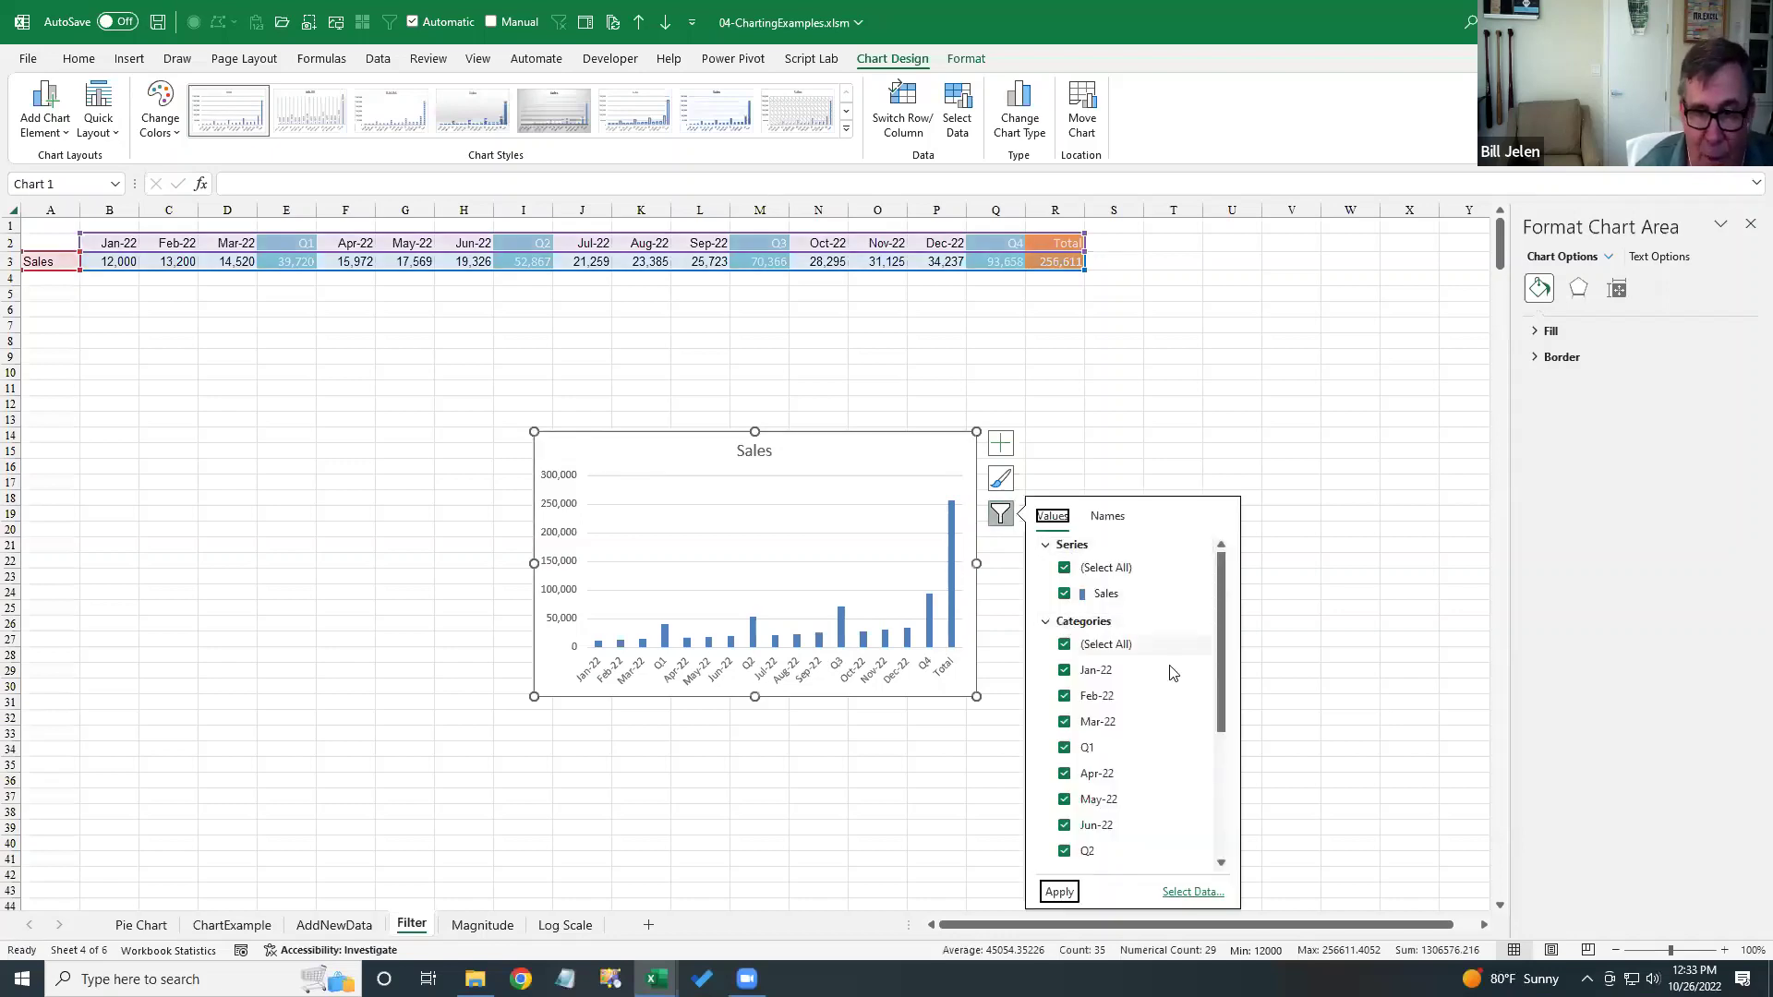
pyautogui.click(1064, 748)
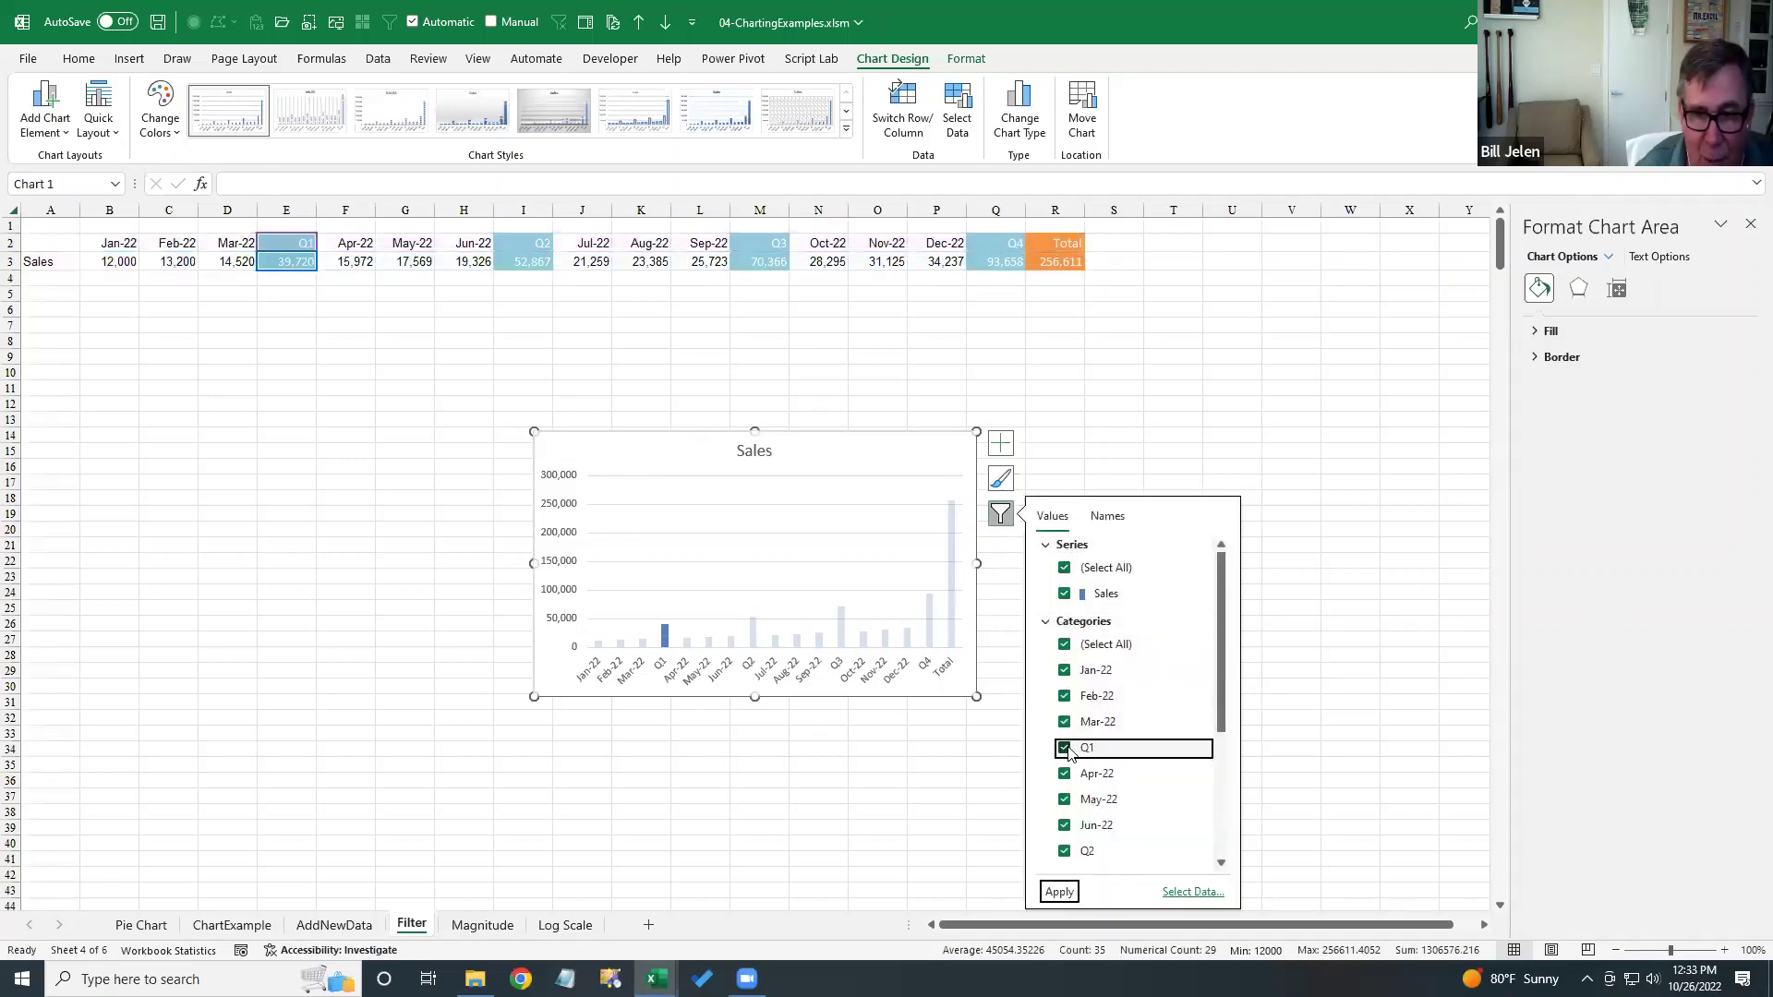
pyautogui.scroll(-1, 1064, 757)
pyautogui.click(1065, 762)
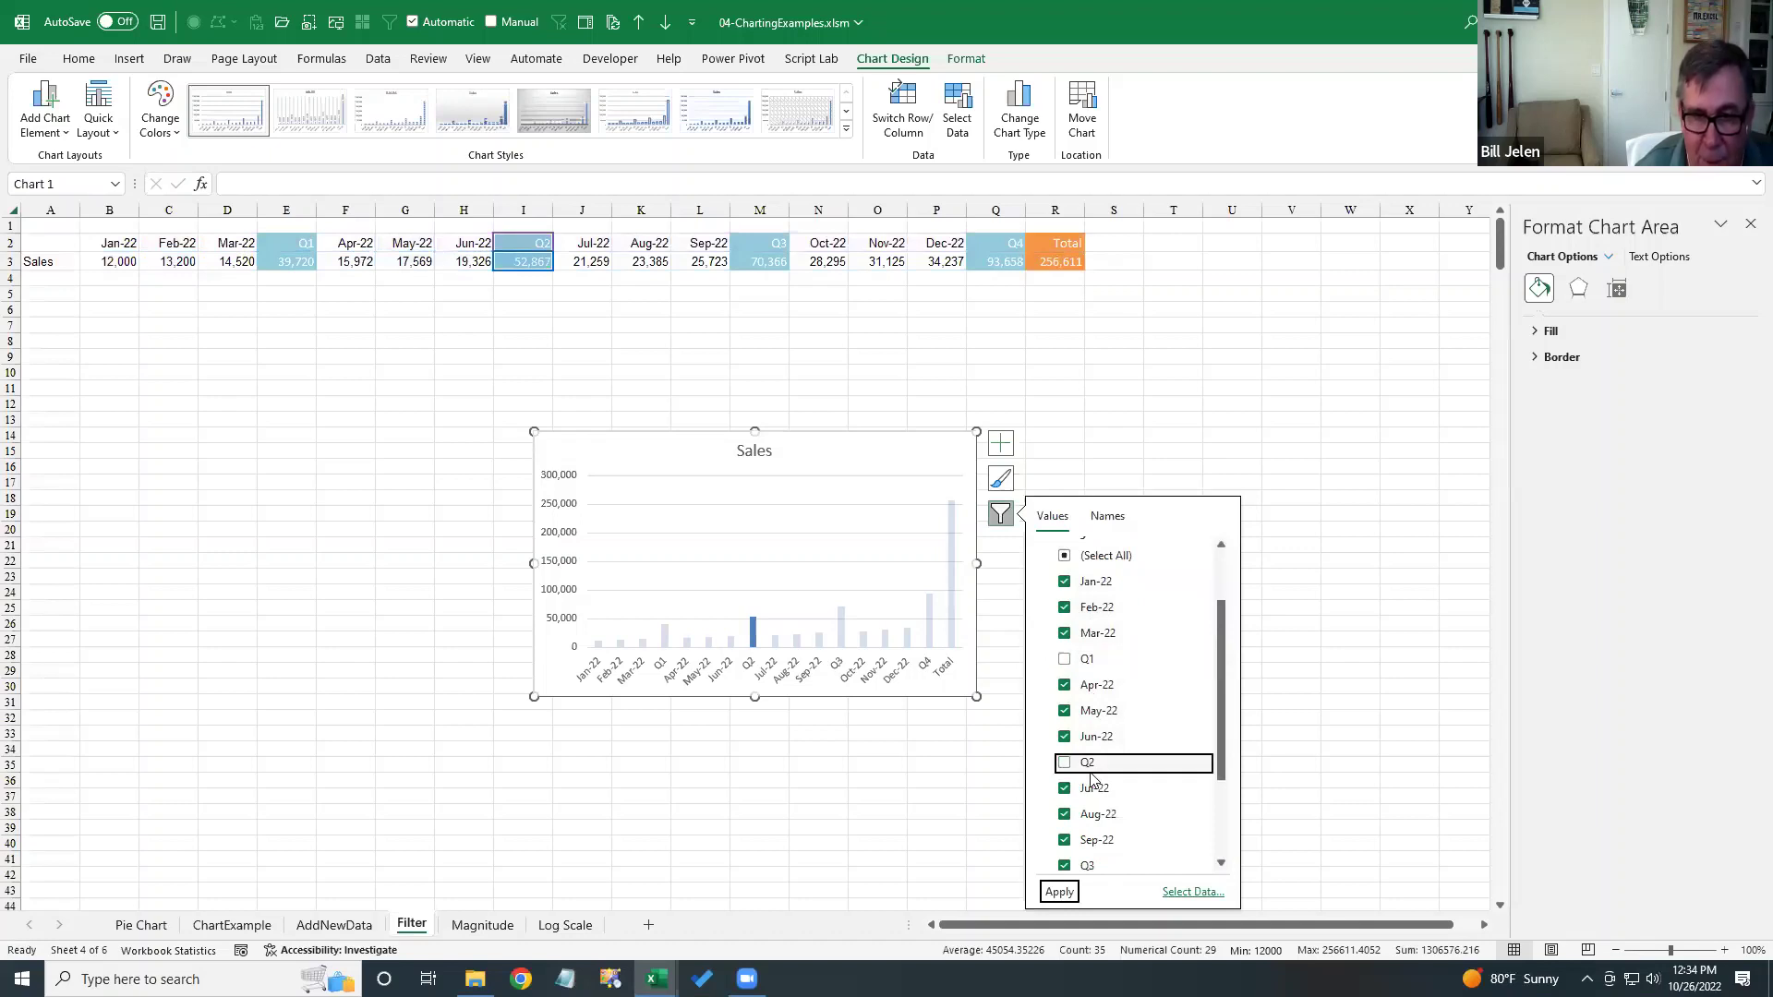
pyautogui.scroll(-1, 1071, 775)
pyautogui.click(1096, 767)
pyautogui.scroll(-1, 1097, 771)
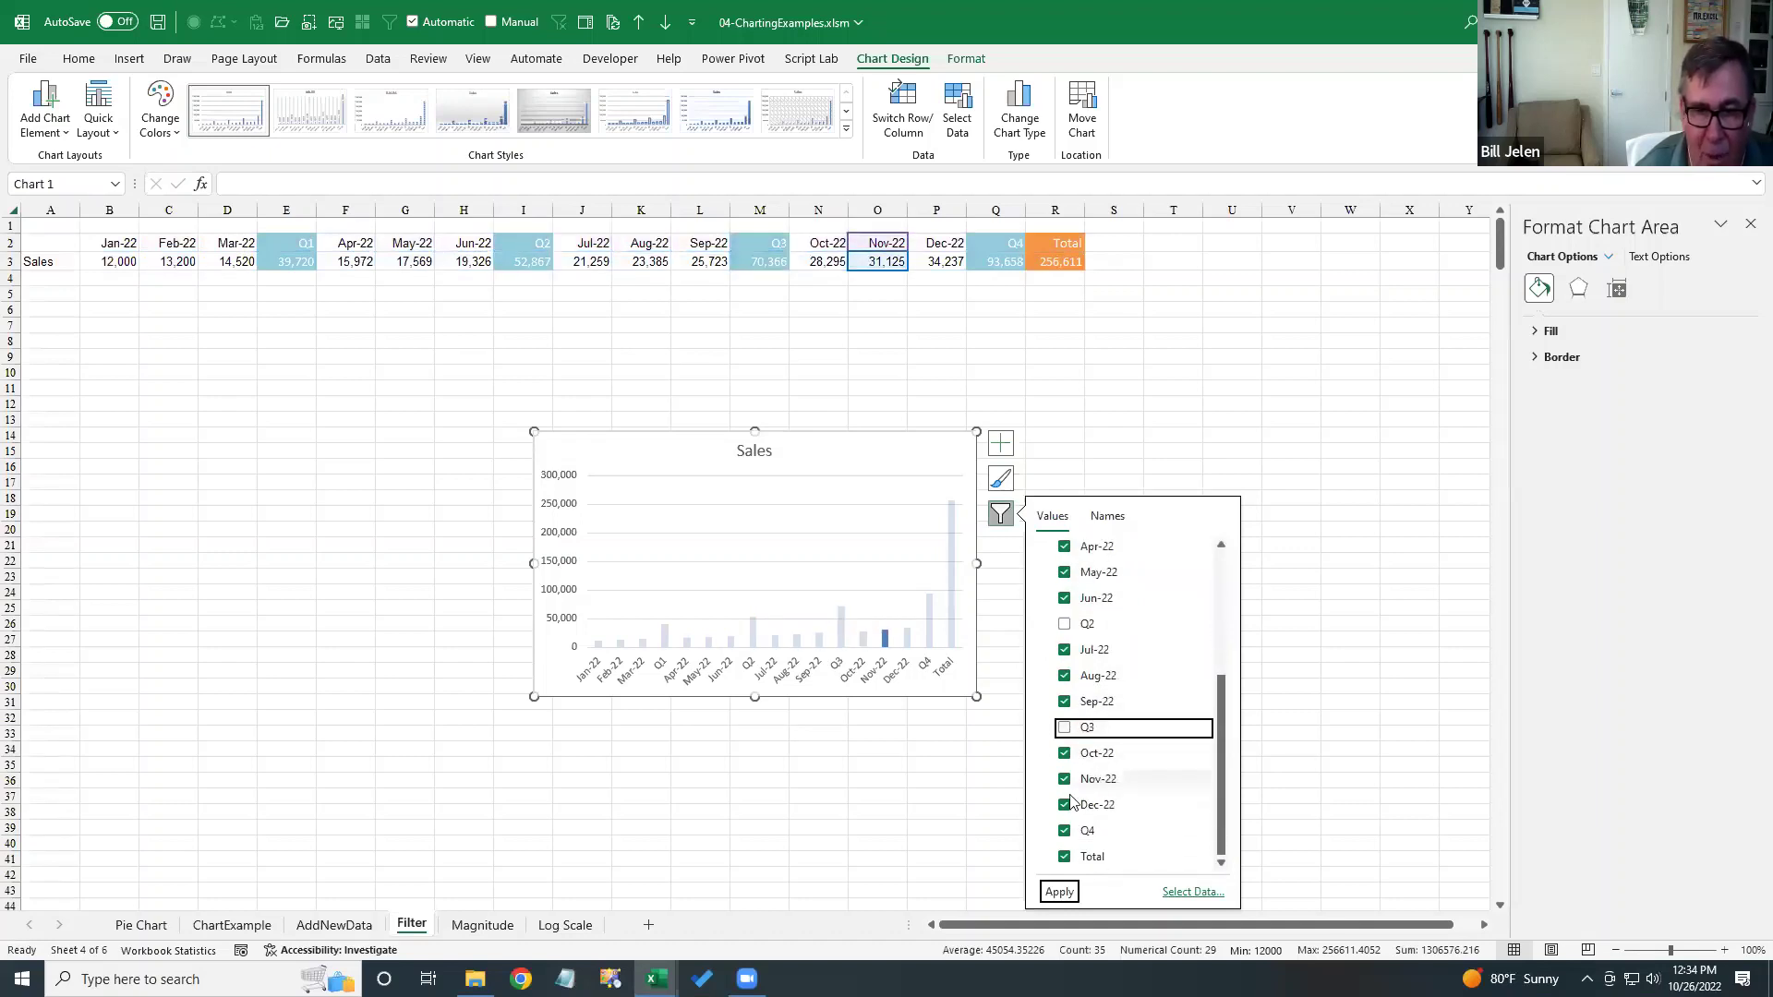
pyautogui.click(1065, 831)
pyautogui.click(1065, 857)
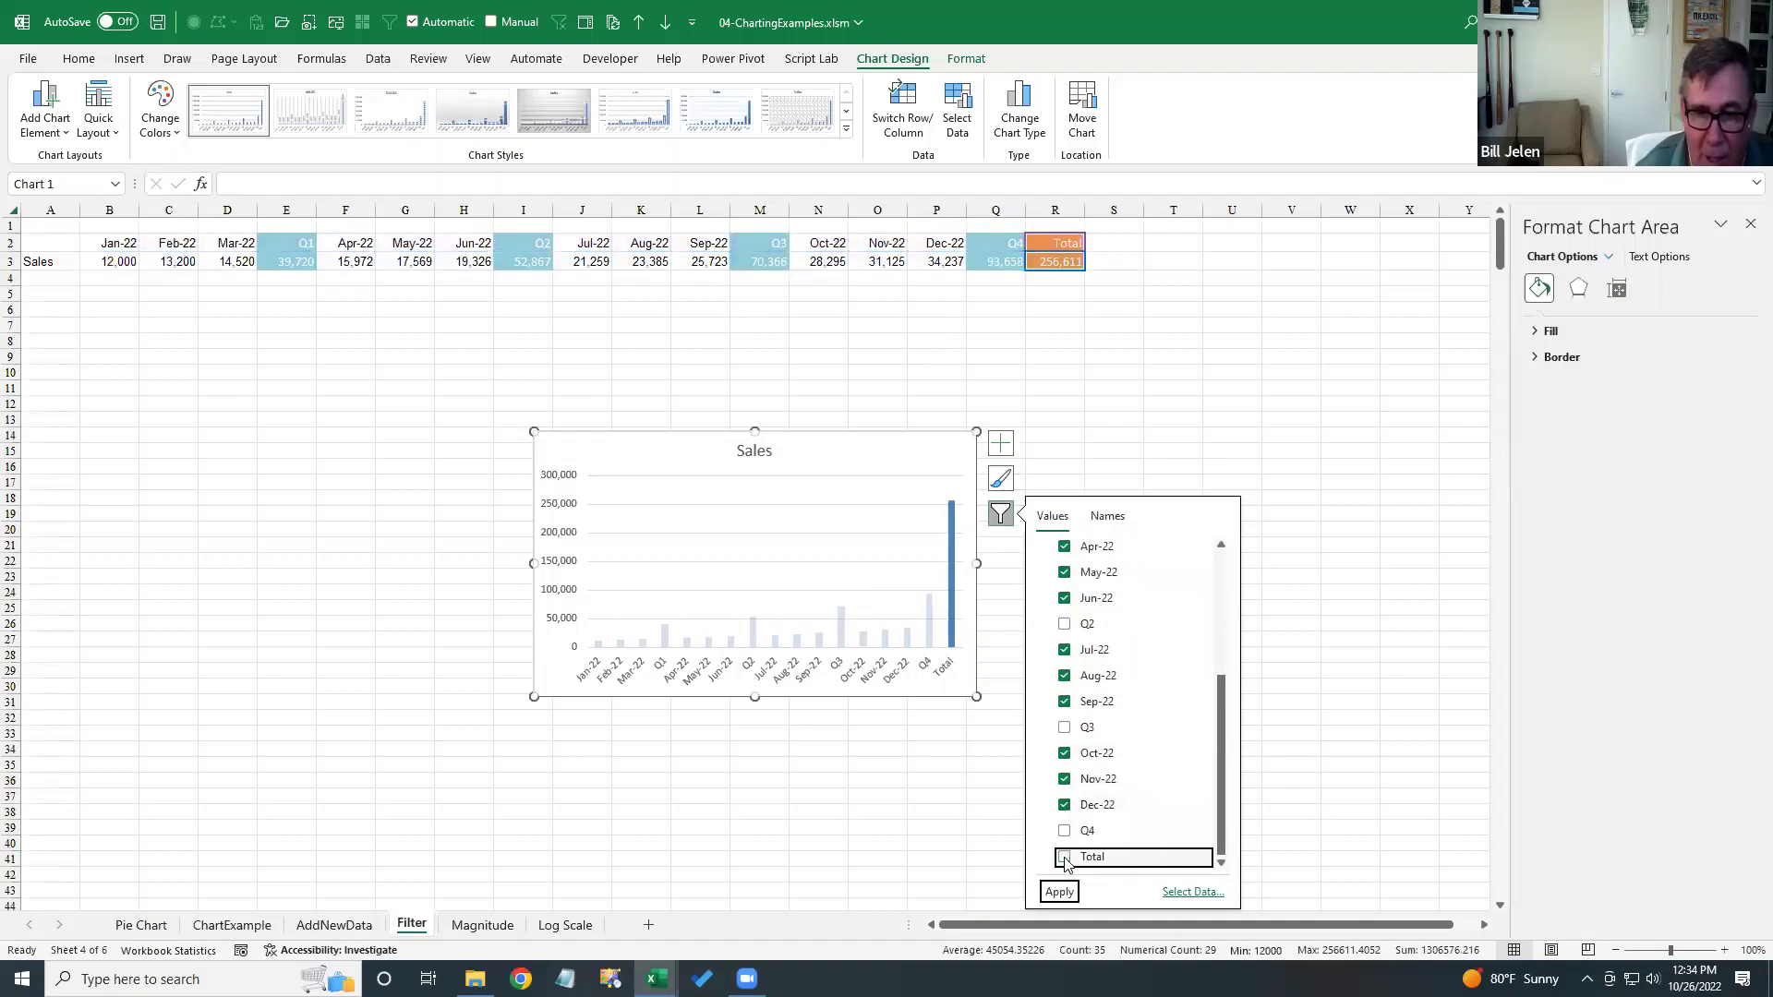
pyautogui.click(1059, 891)
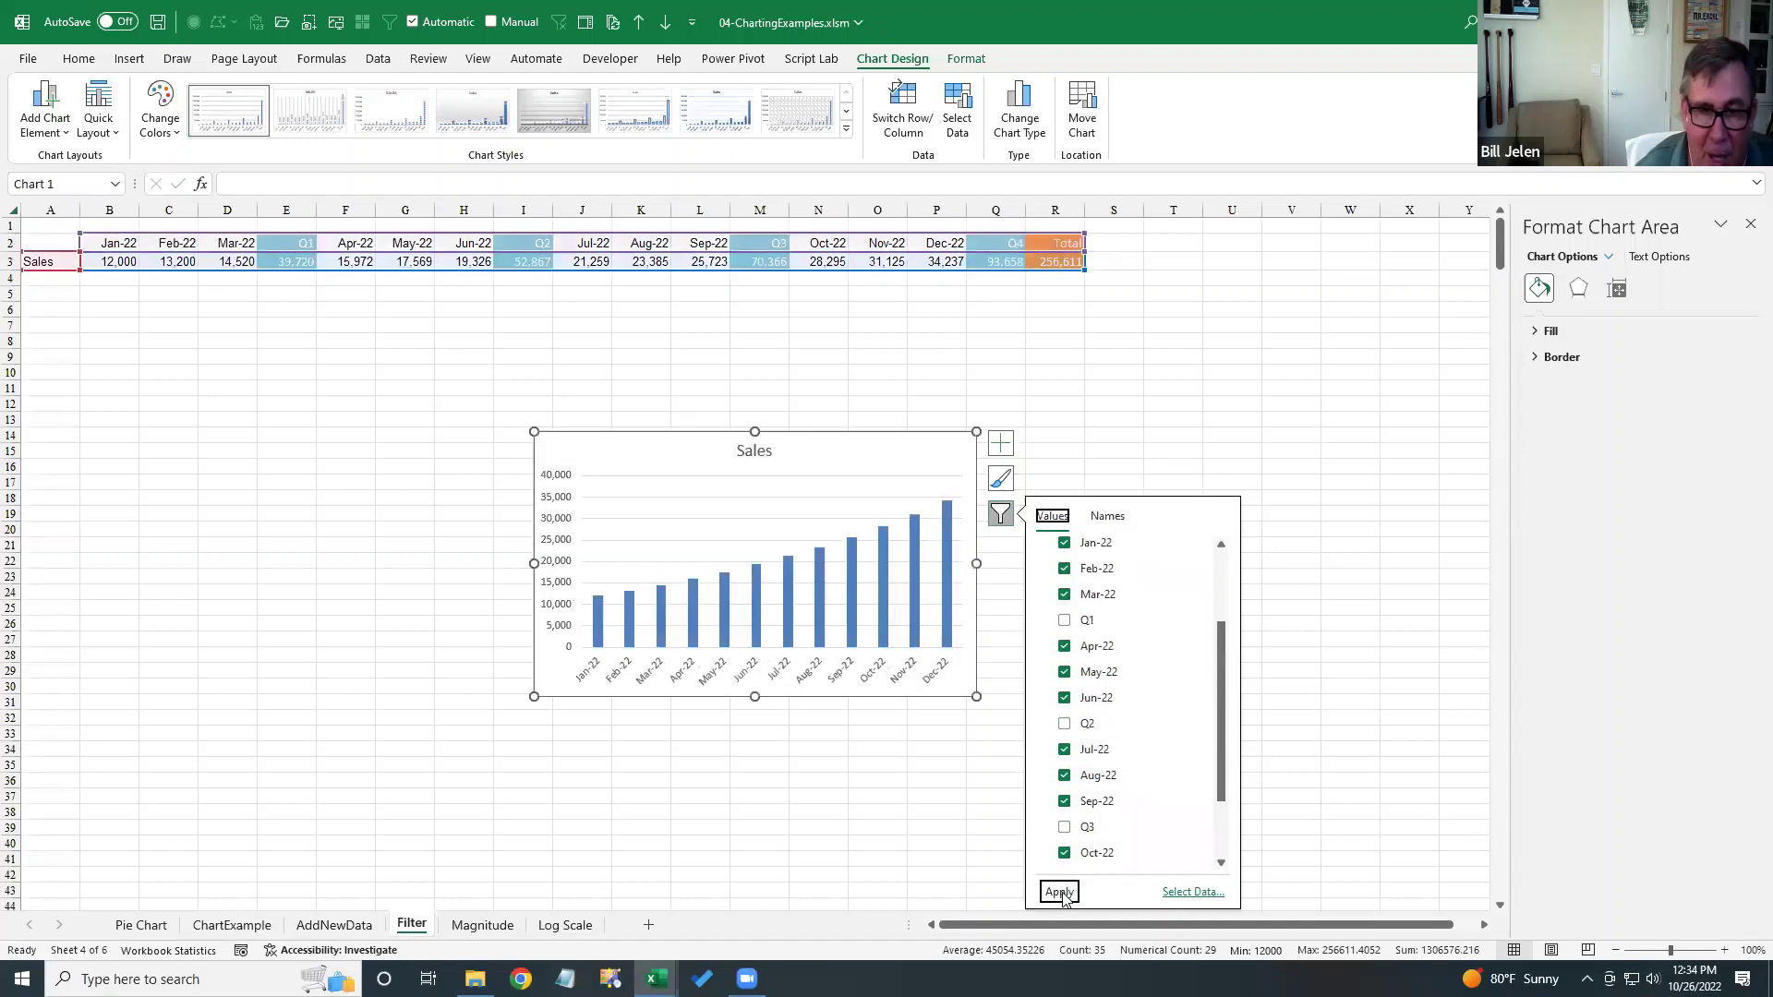
pyautogui.click(1325, 719)
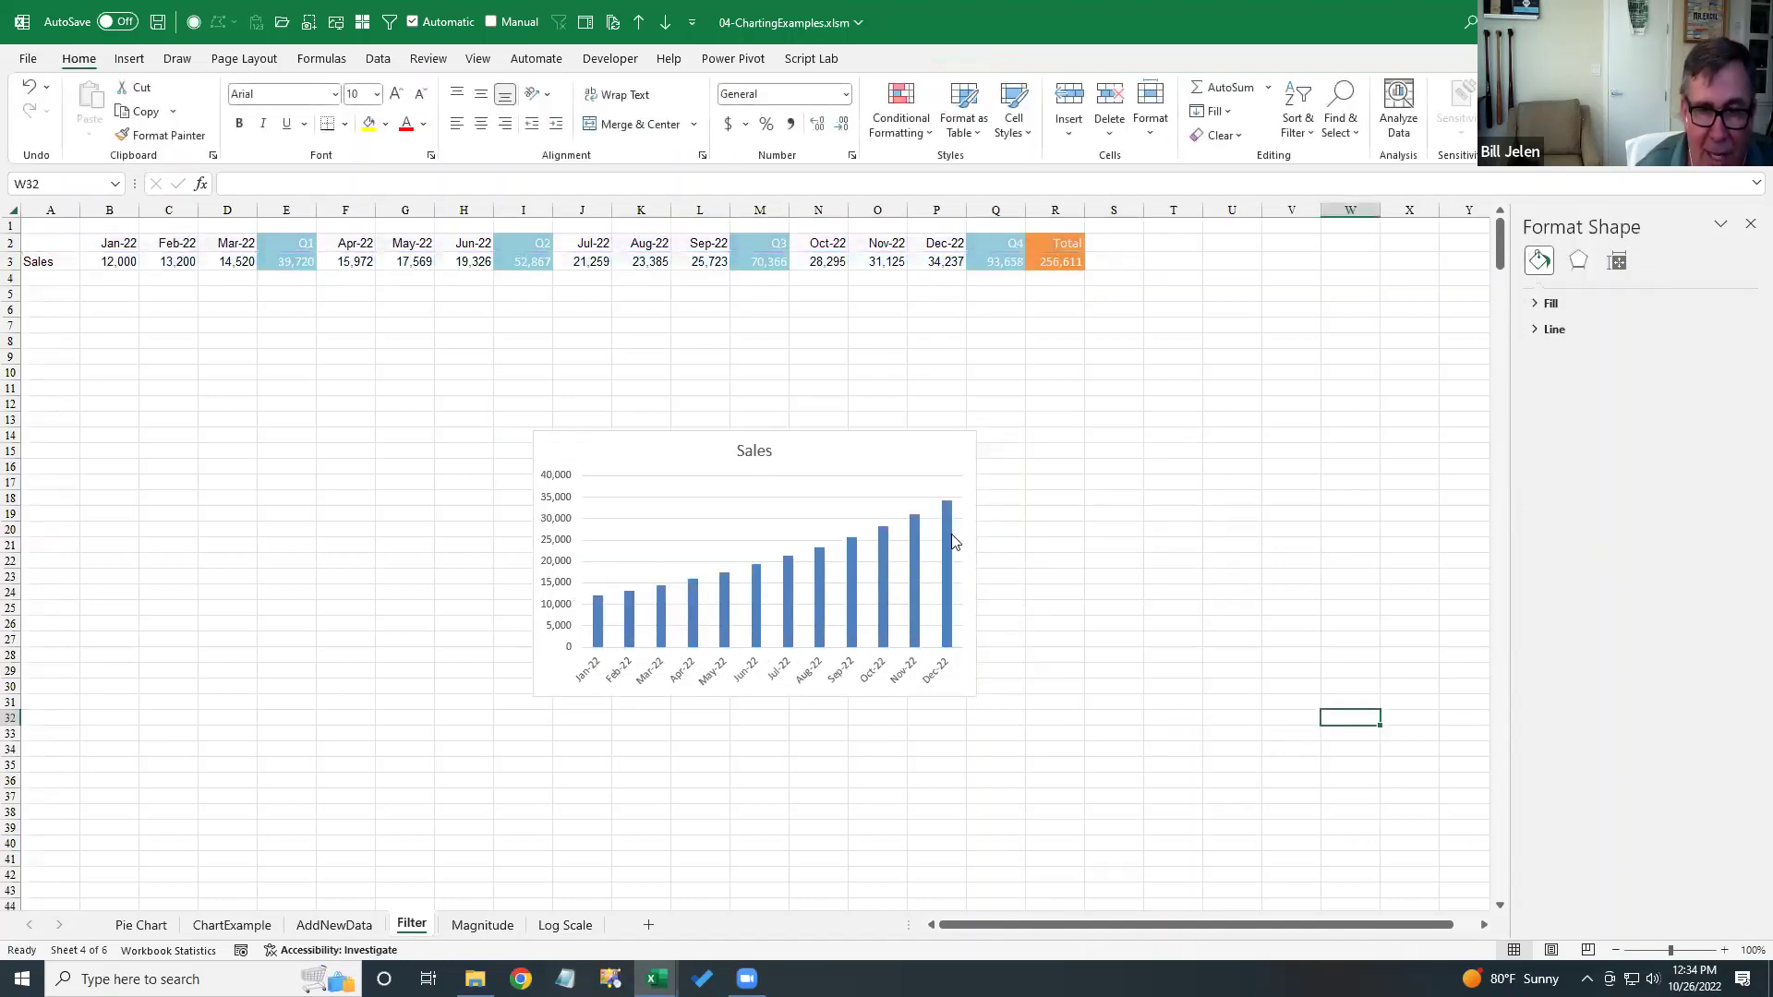
pyautogui.moveTo(947, 542)
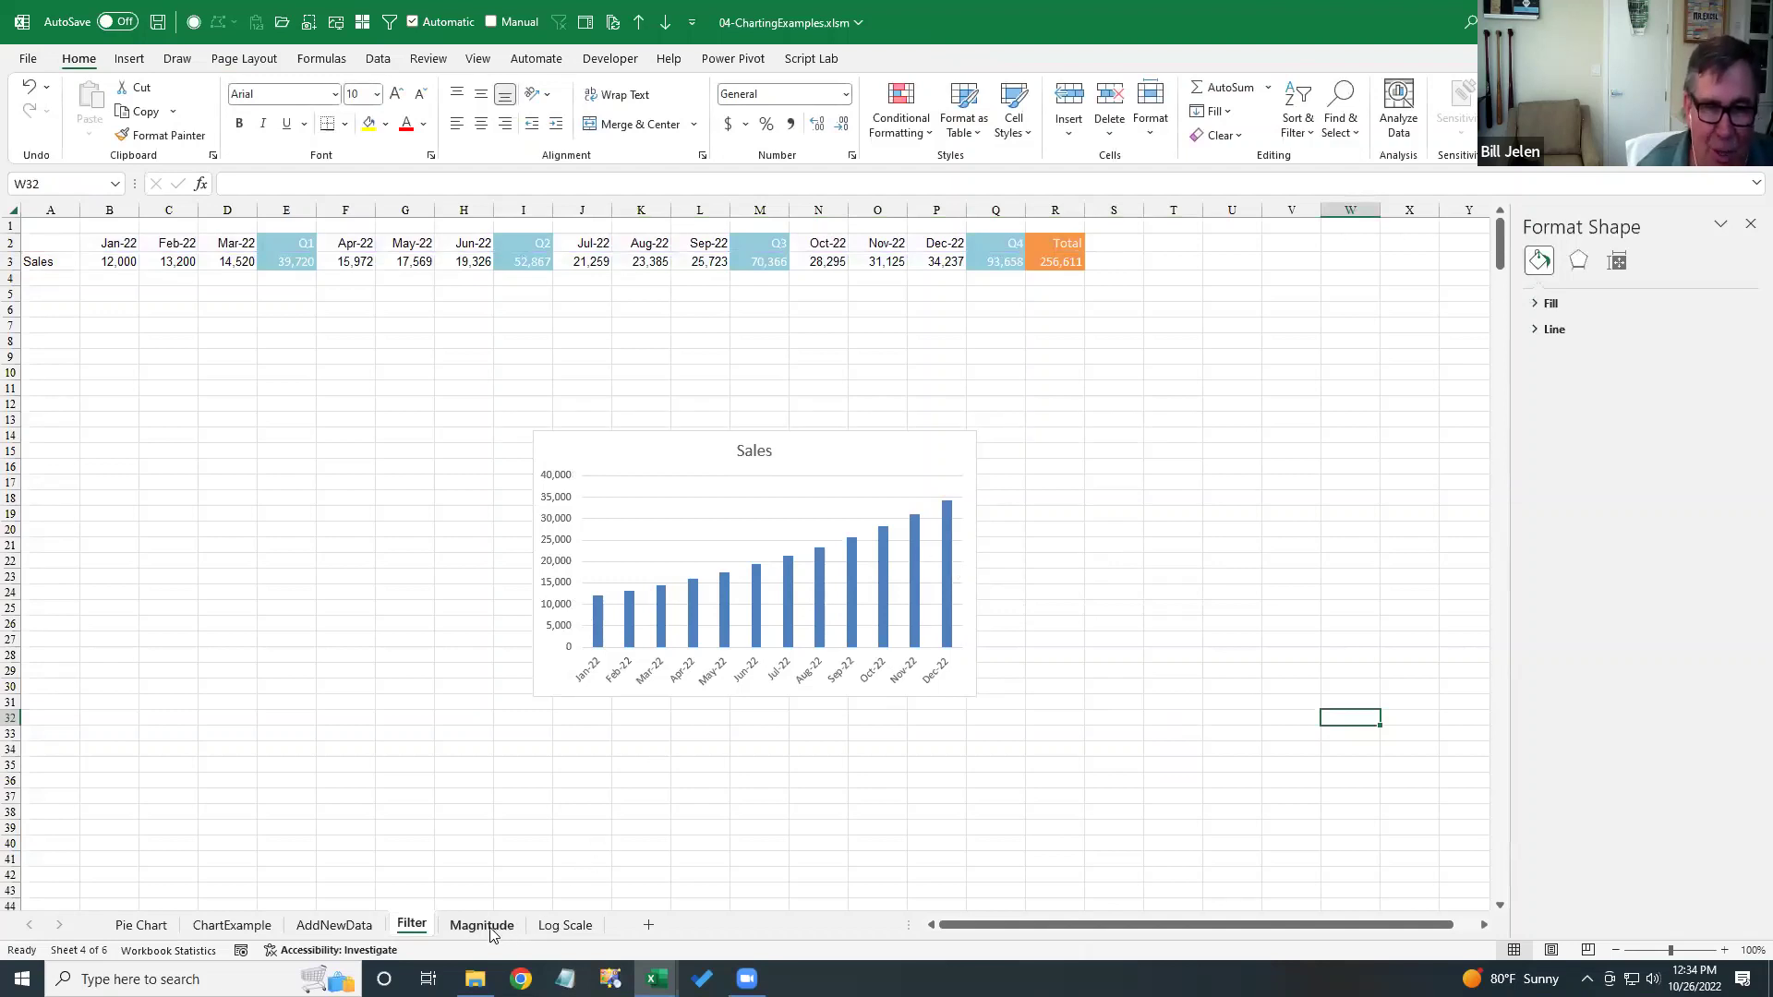
pyautogui.click(917, 455)
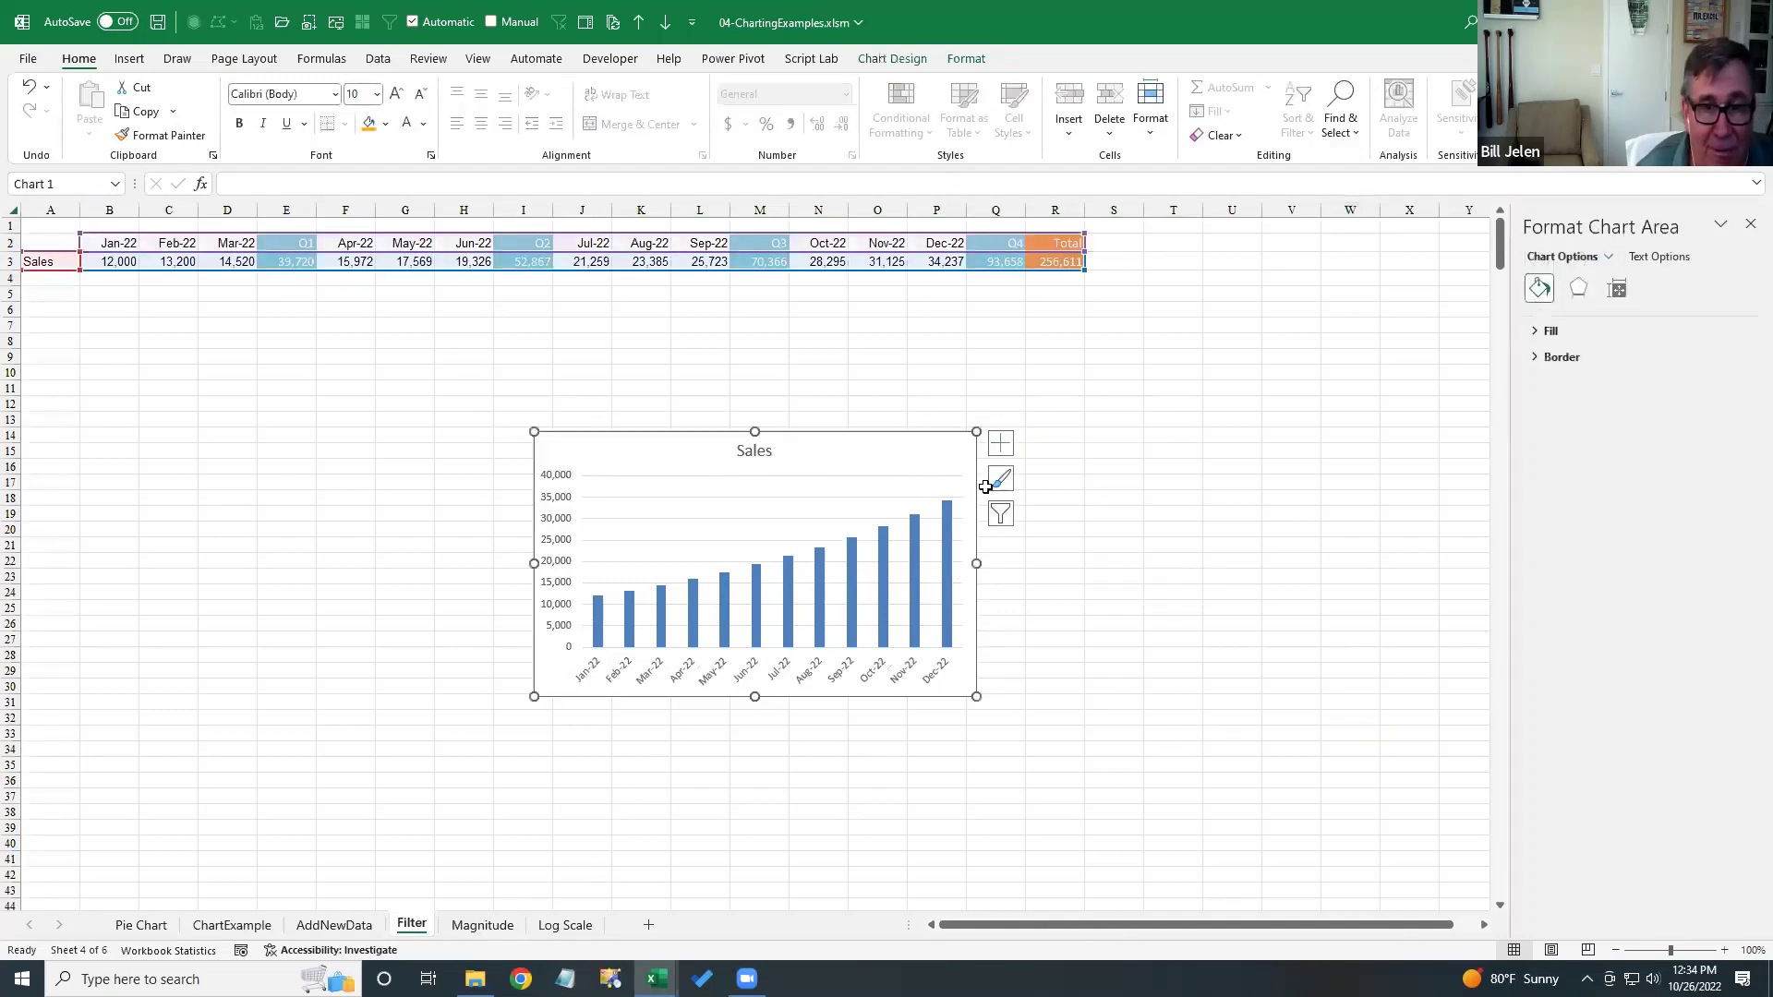
# - On the Magnitude sheet, delete the existing Revenue and Profit chart below the data
pyautogui.click(484, 917)
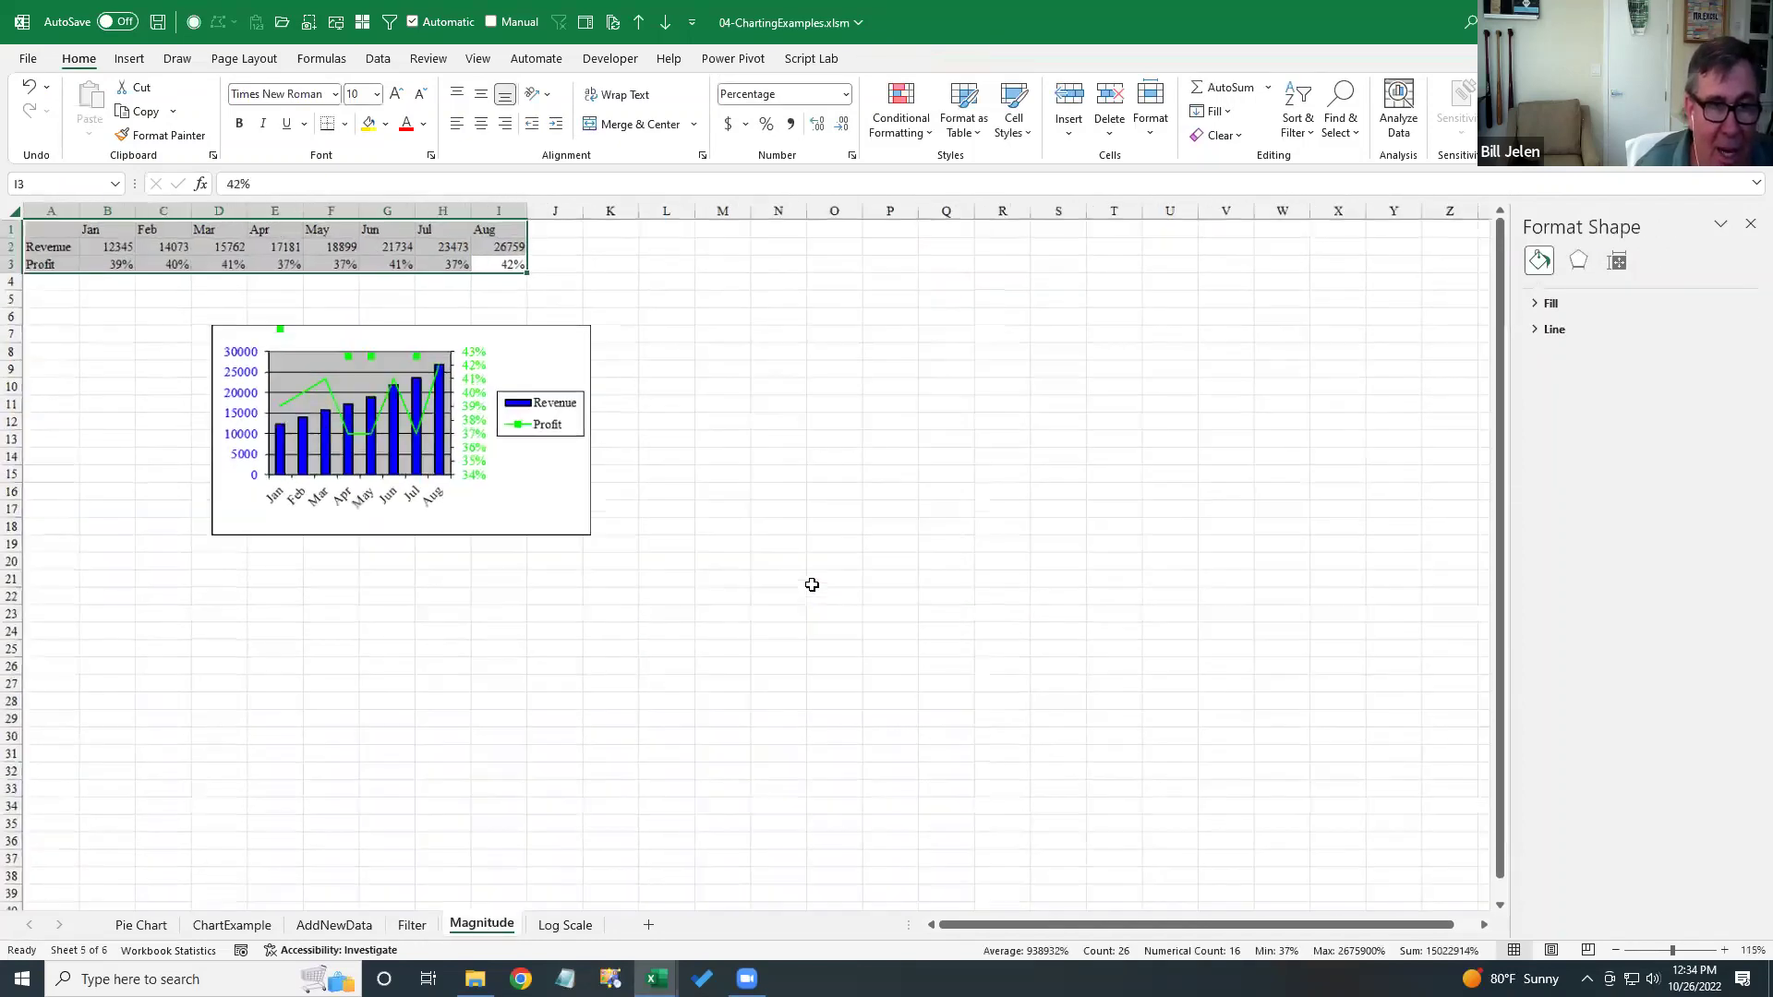
pyautogui.scroll(2, 811, 584)
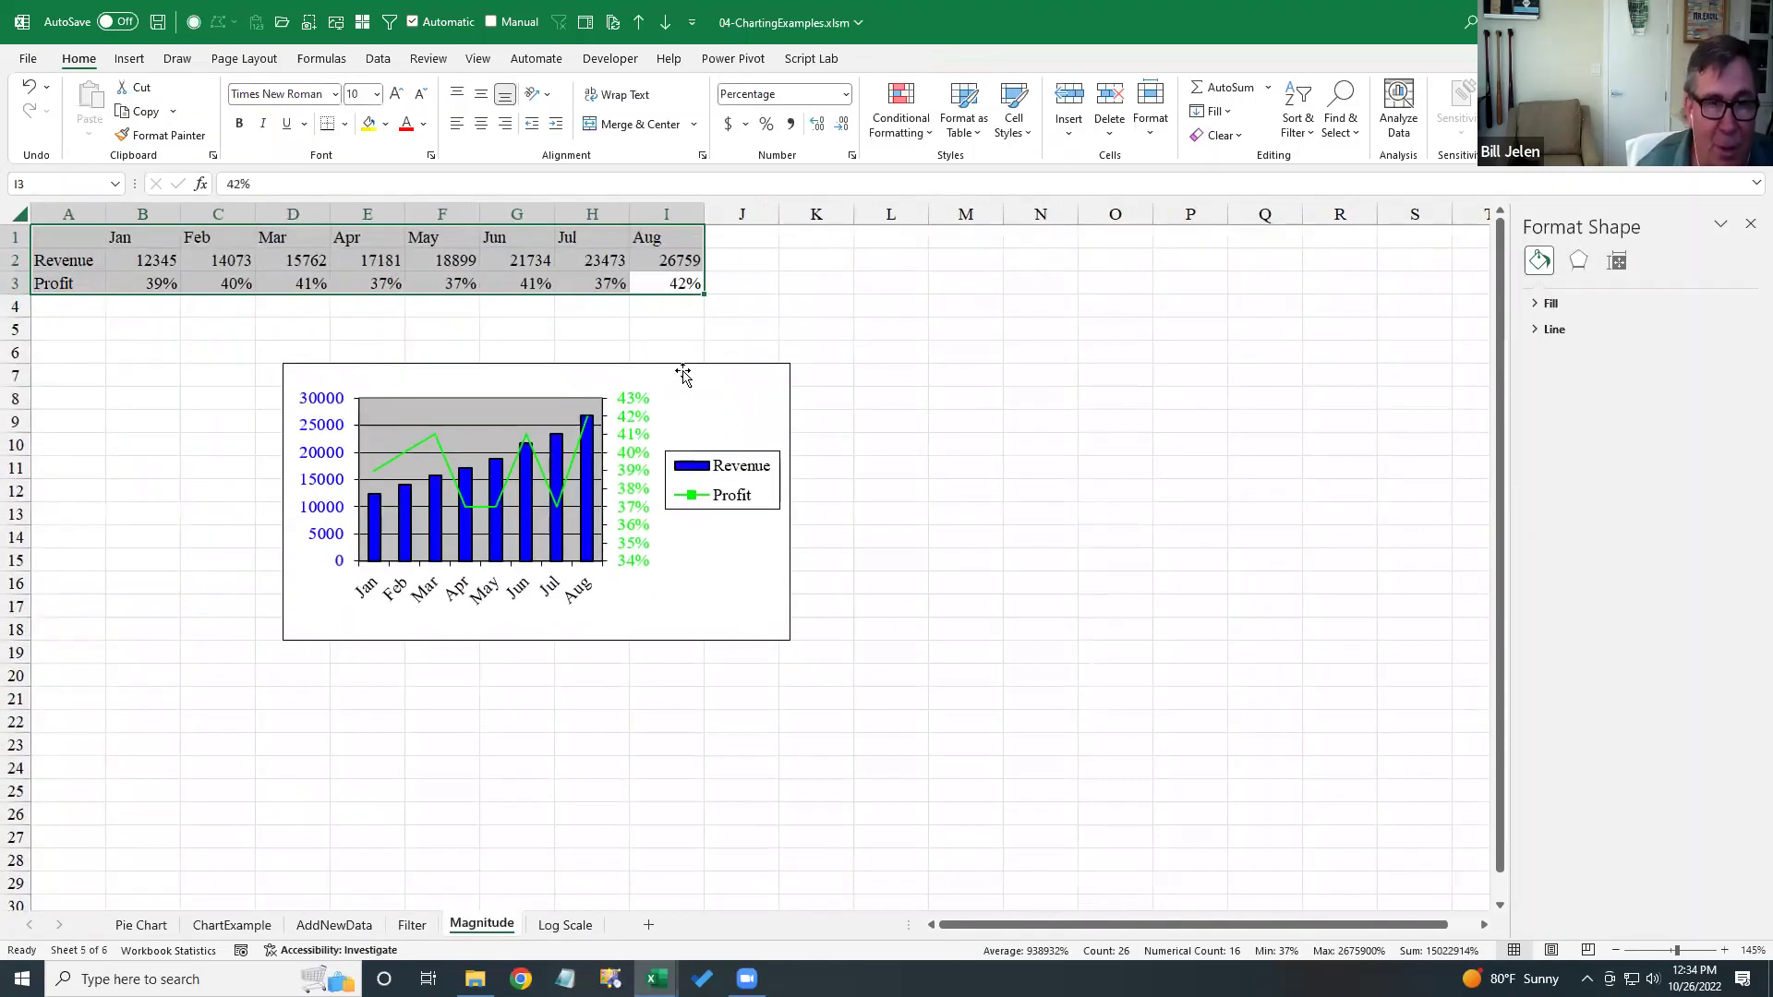
pyautogui.click(682, 373)
pyautogui.press('Delete')
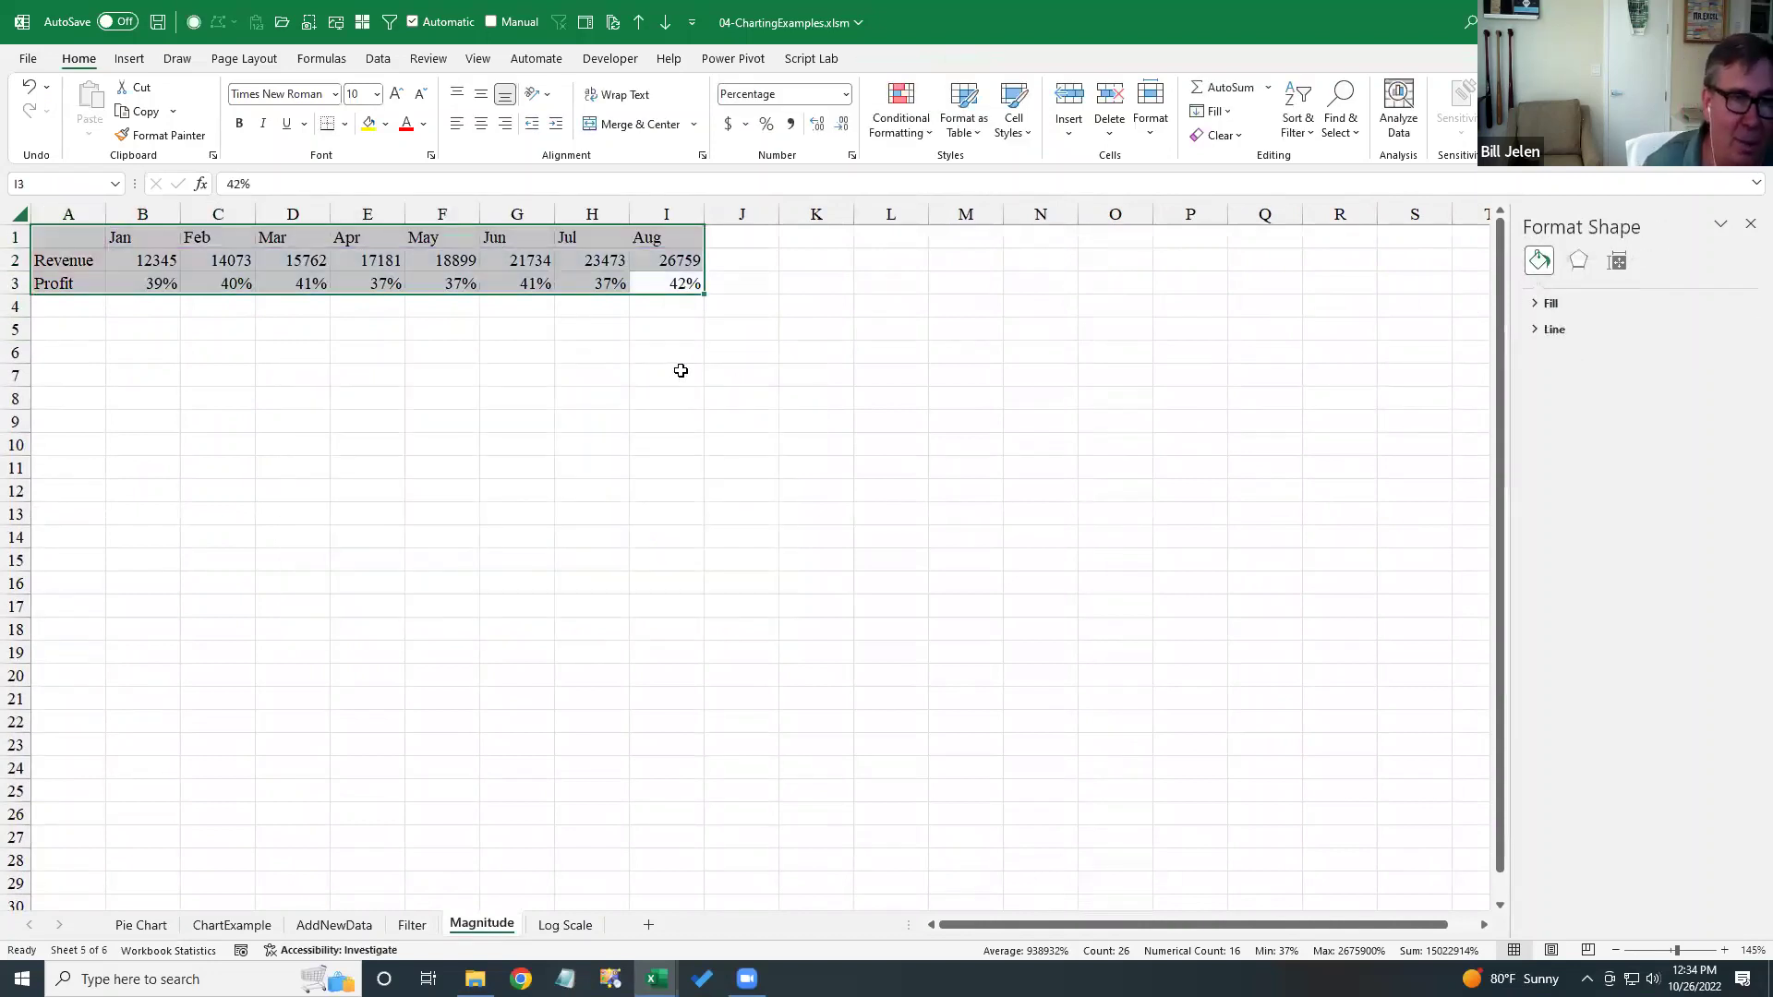
# - Try charting the monthly Revenue and Profit data as a 2-D clustered column chart and remove it again
pyautogui.click(132, 59)
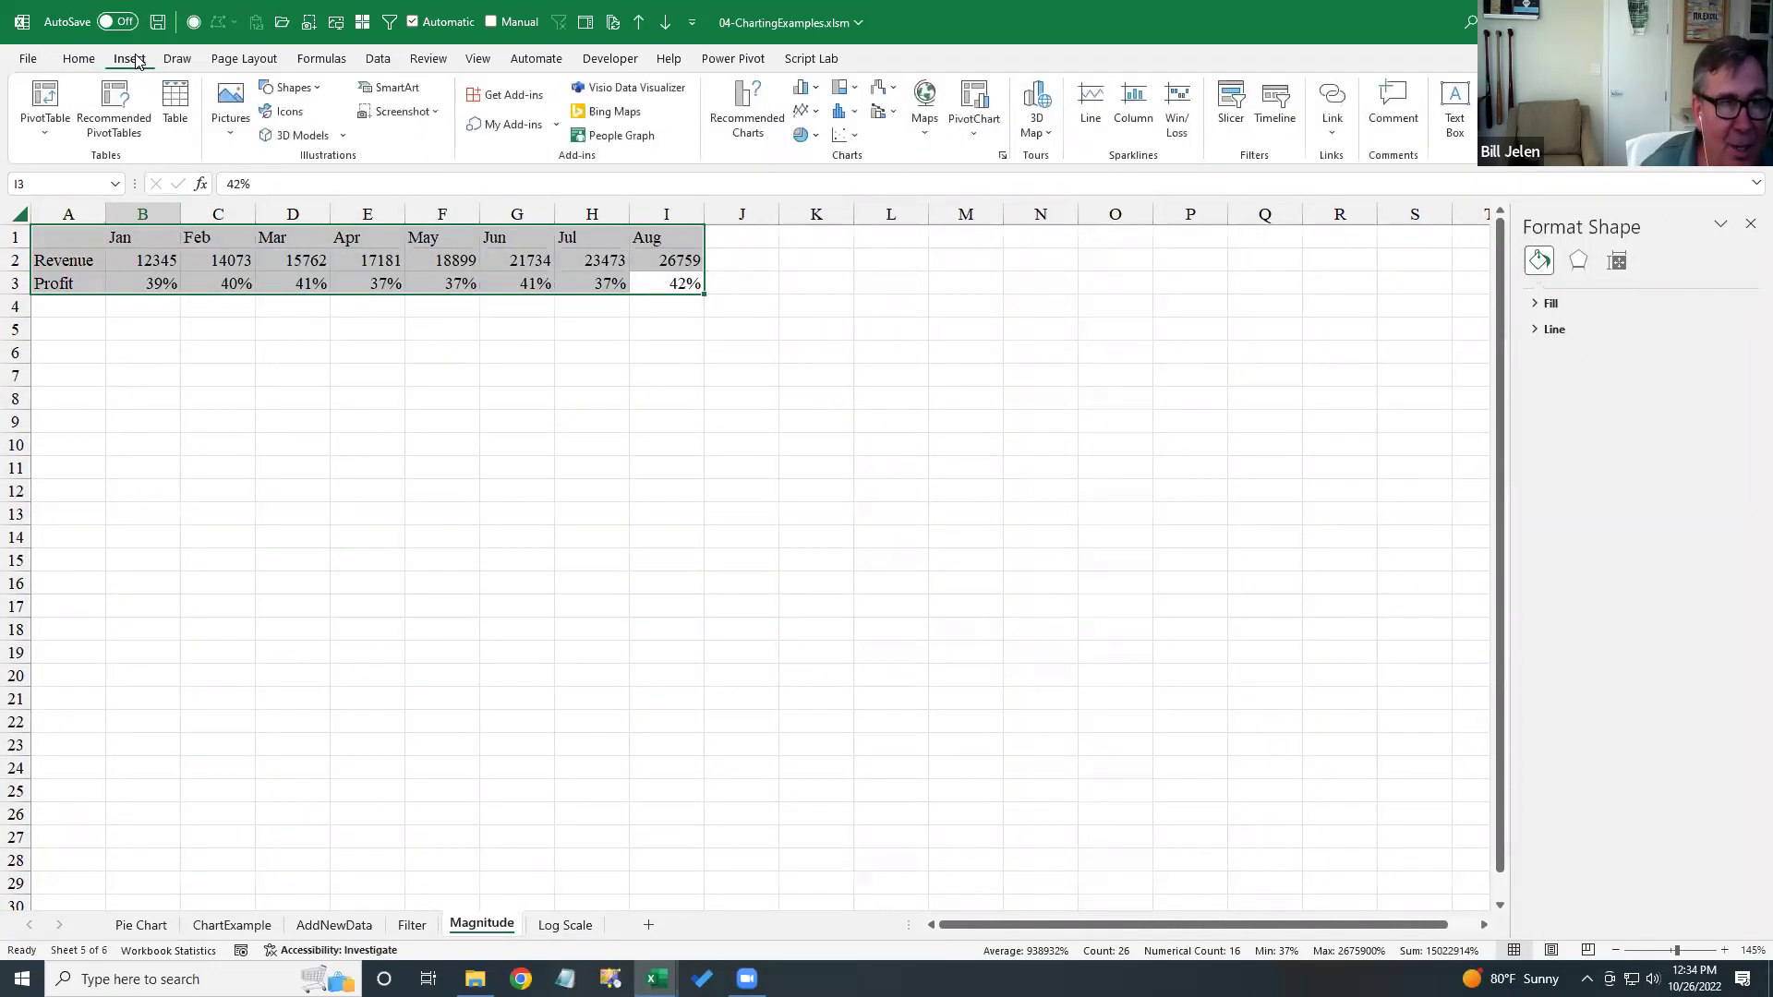
pyautogui.click(802, 92)
pyautogui.click(816, 151)
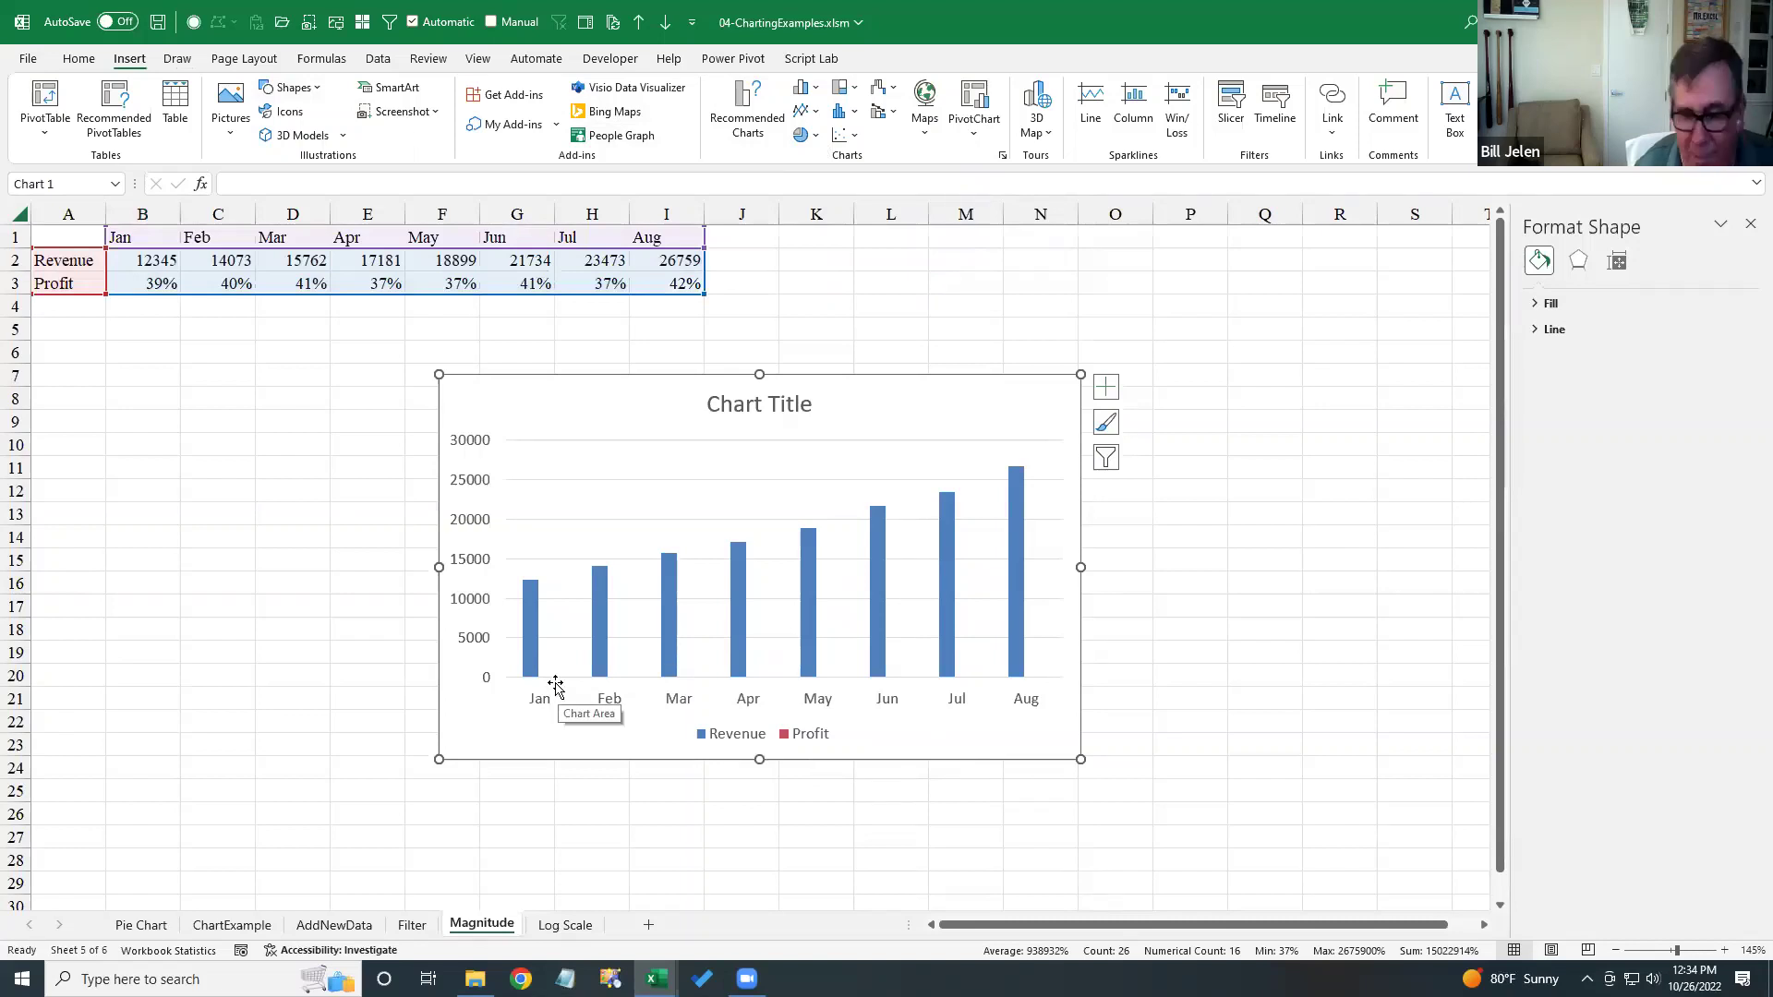
pyautogui.press('Delete')
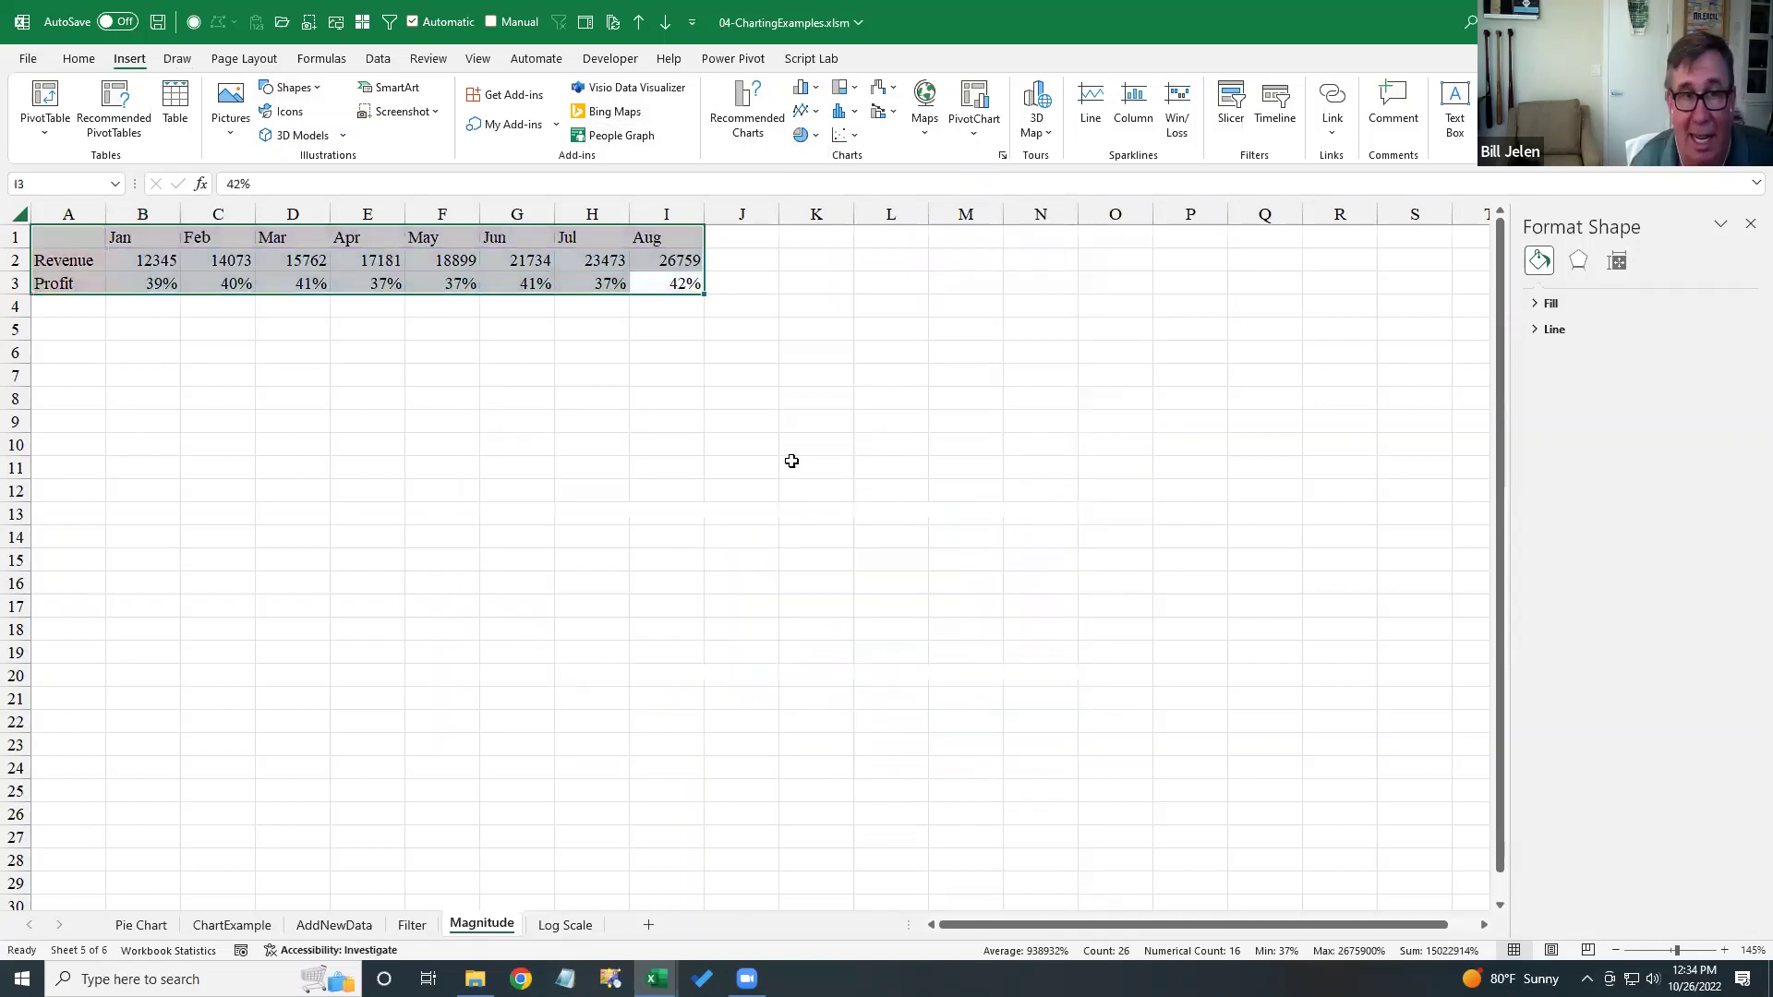
pyautogui.click(740, 107)
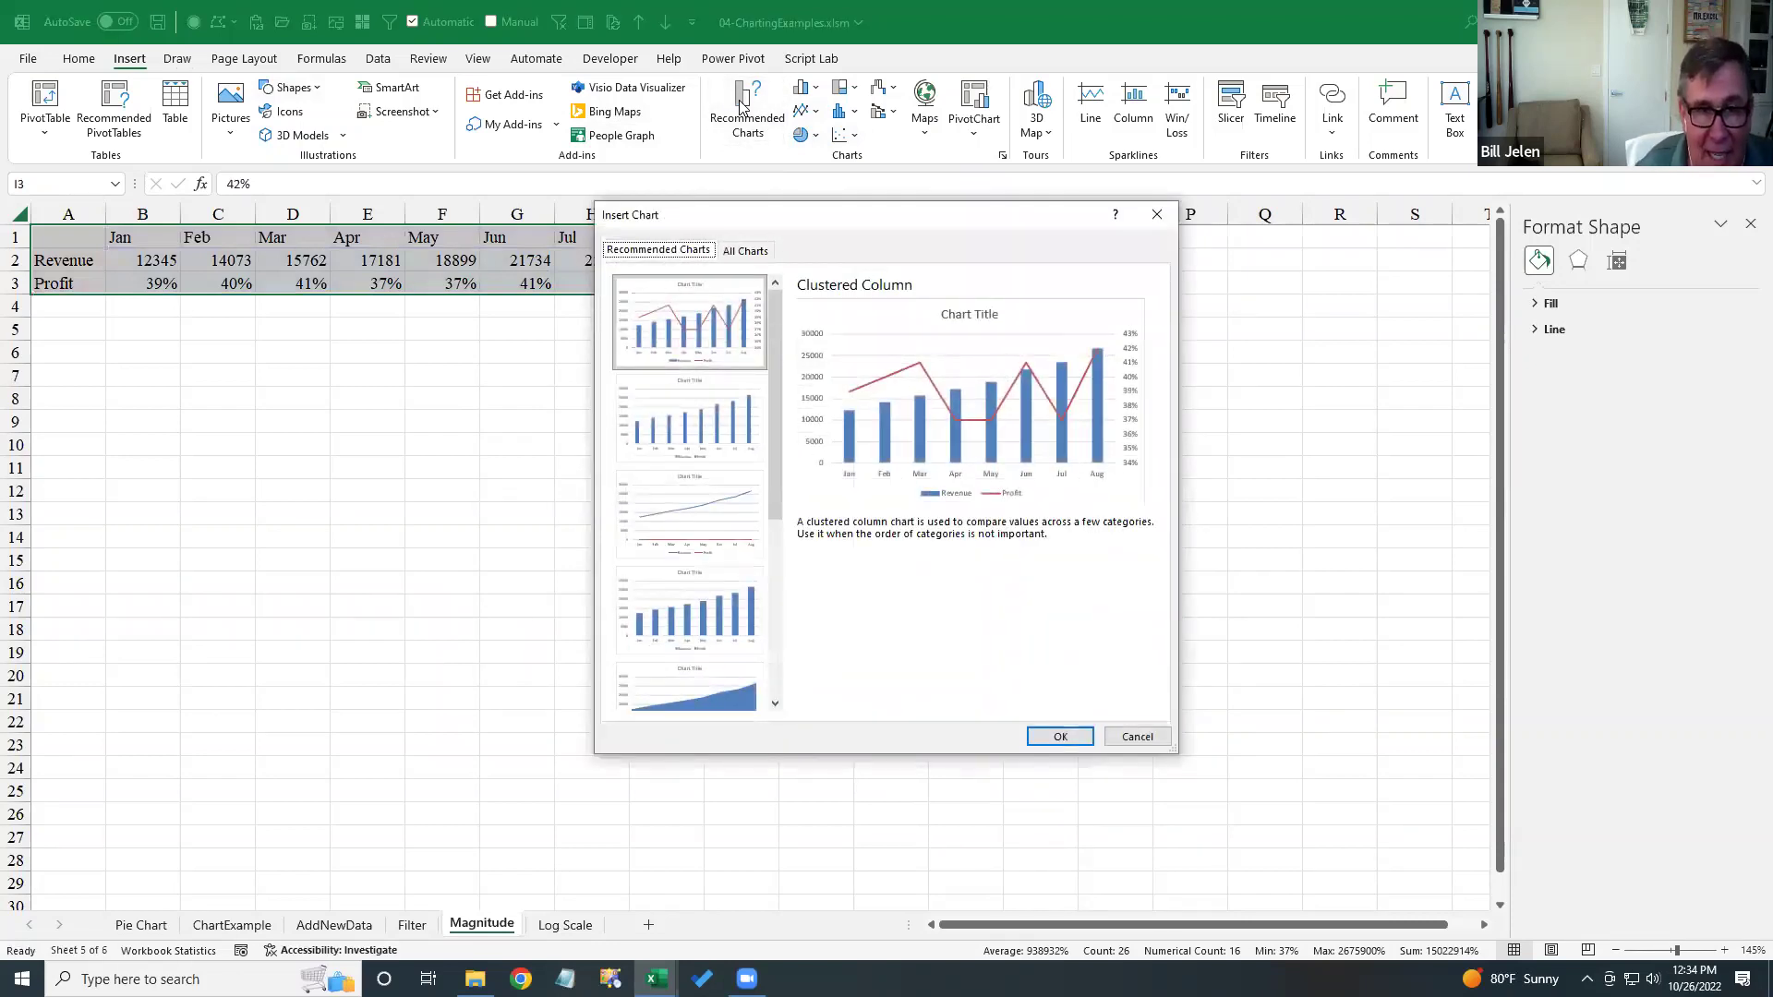
pyautogui.click(755, 253)
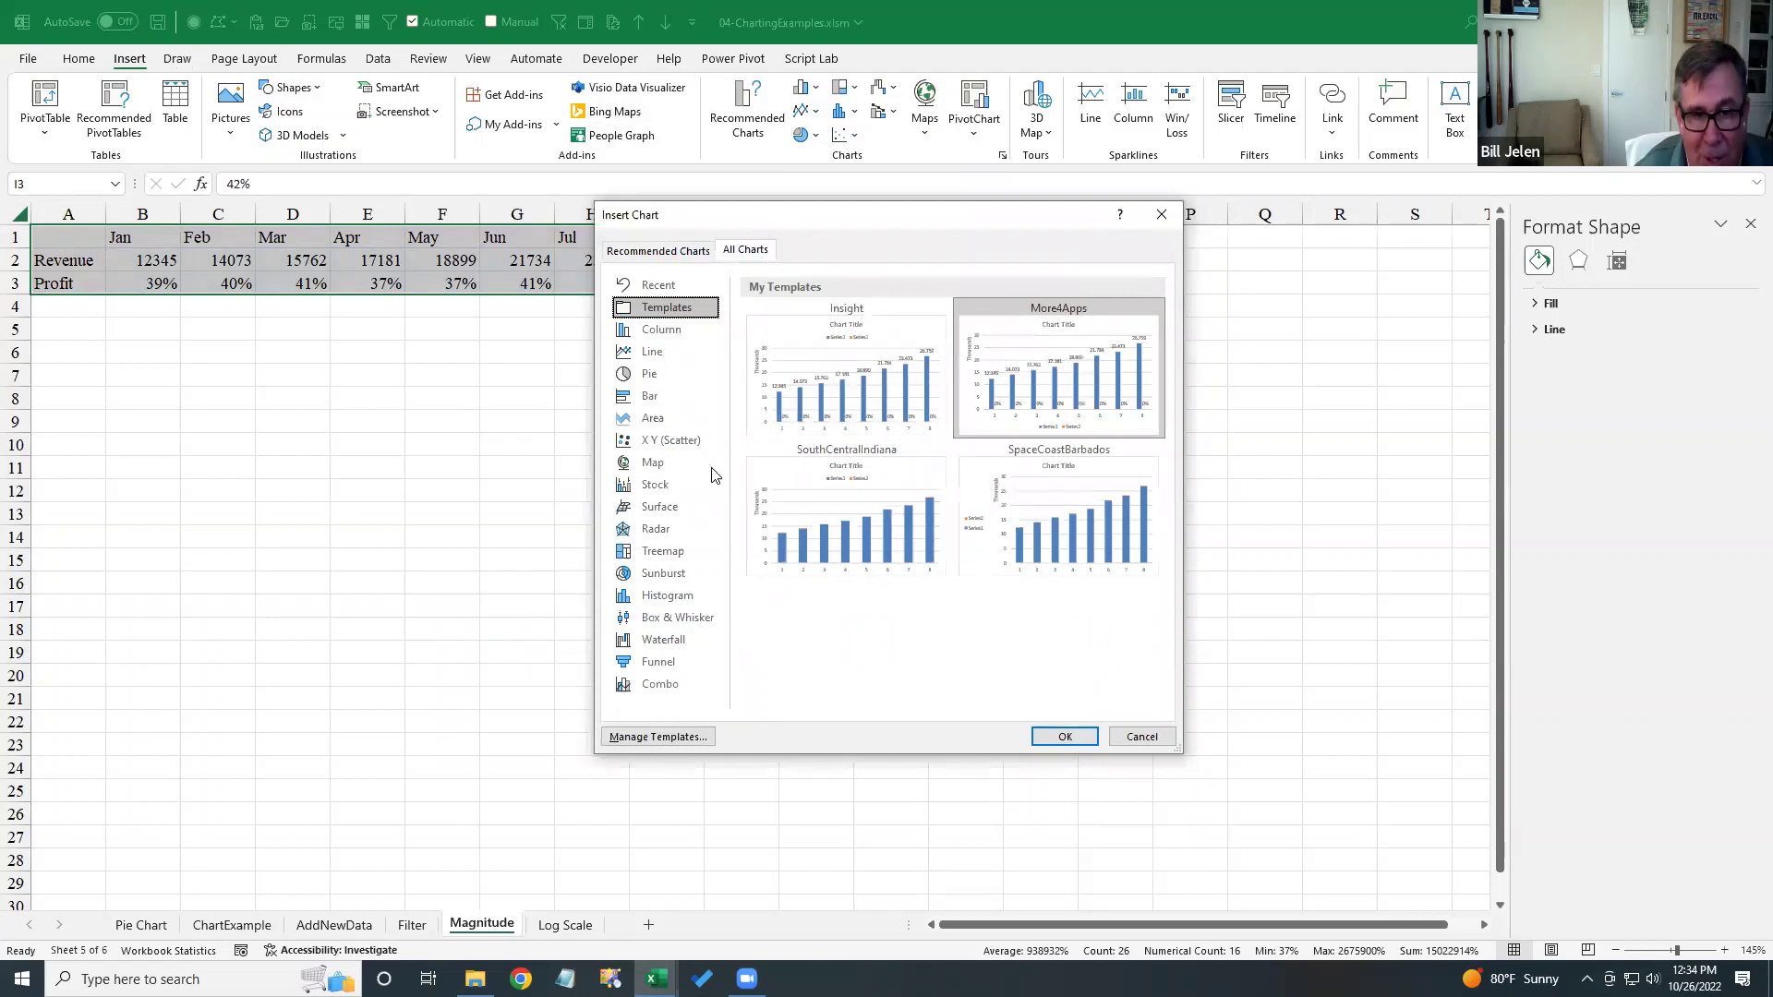
pyautogui.click(658, 687)
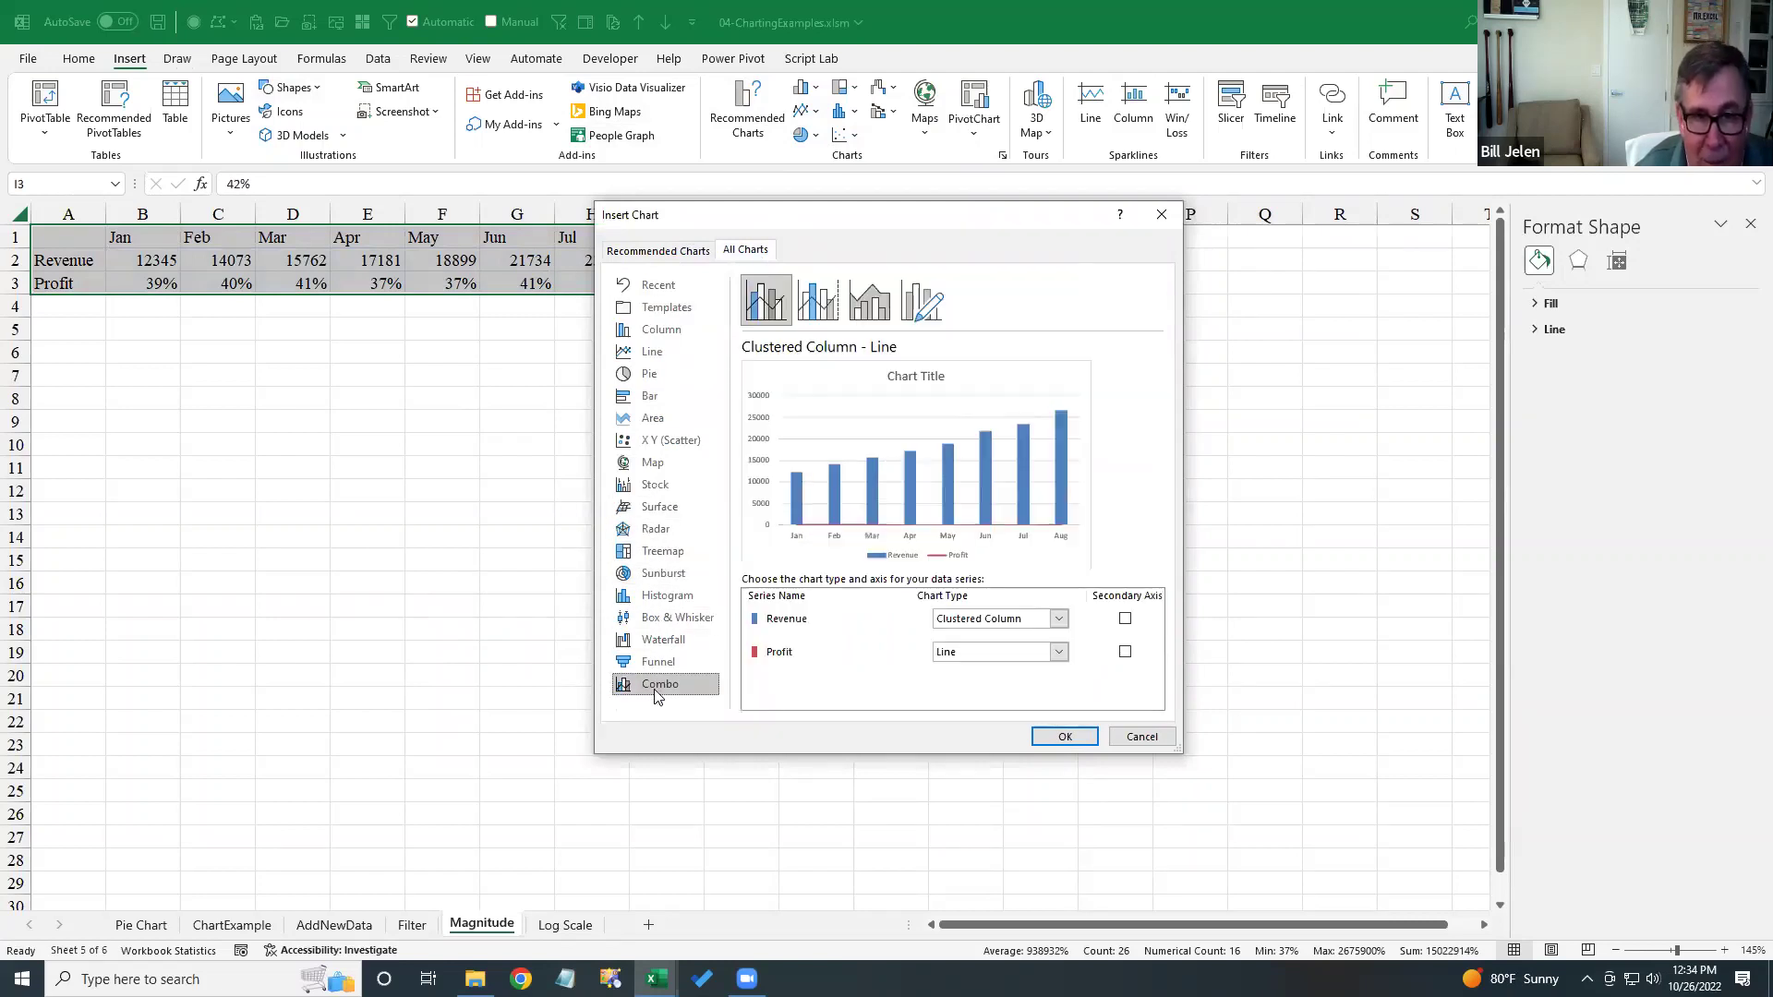
pyautogui.click(1142, 736)
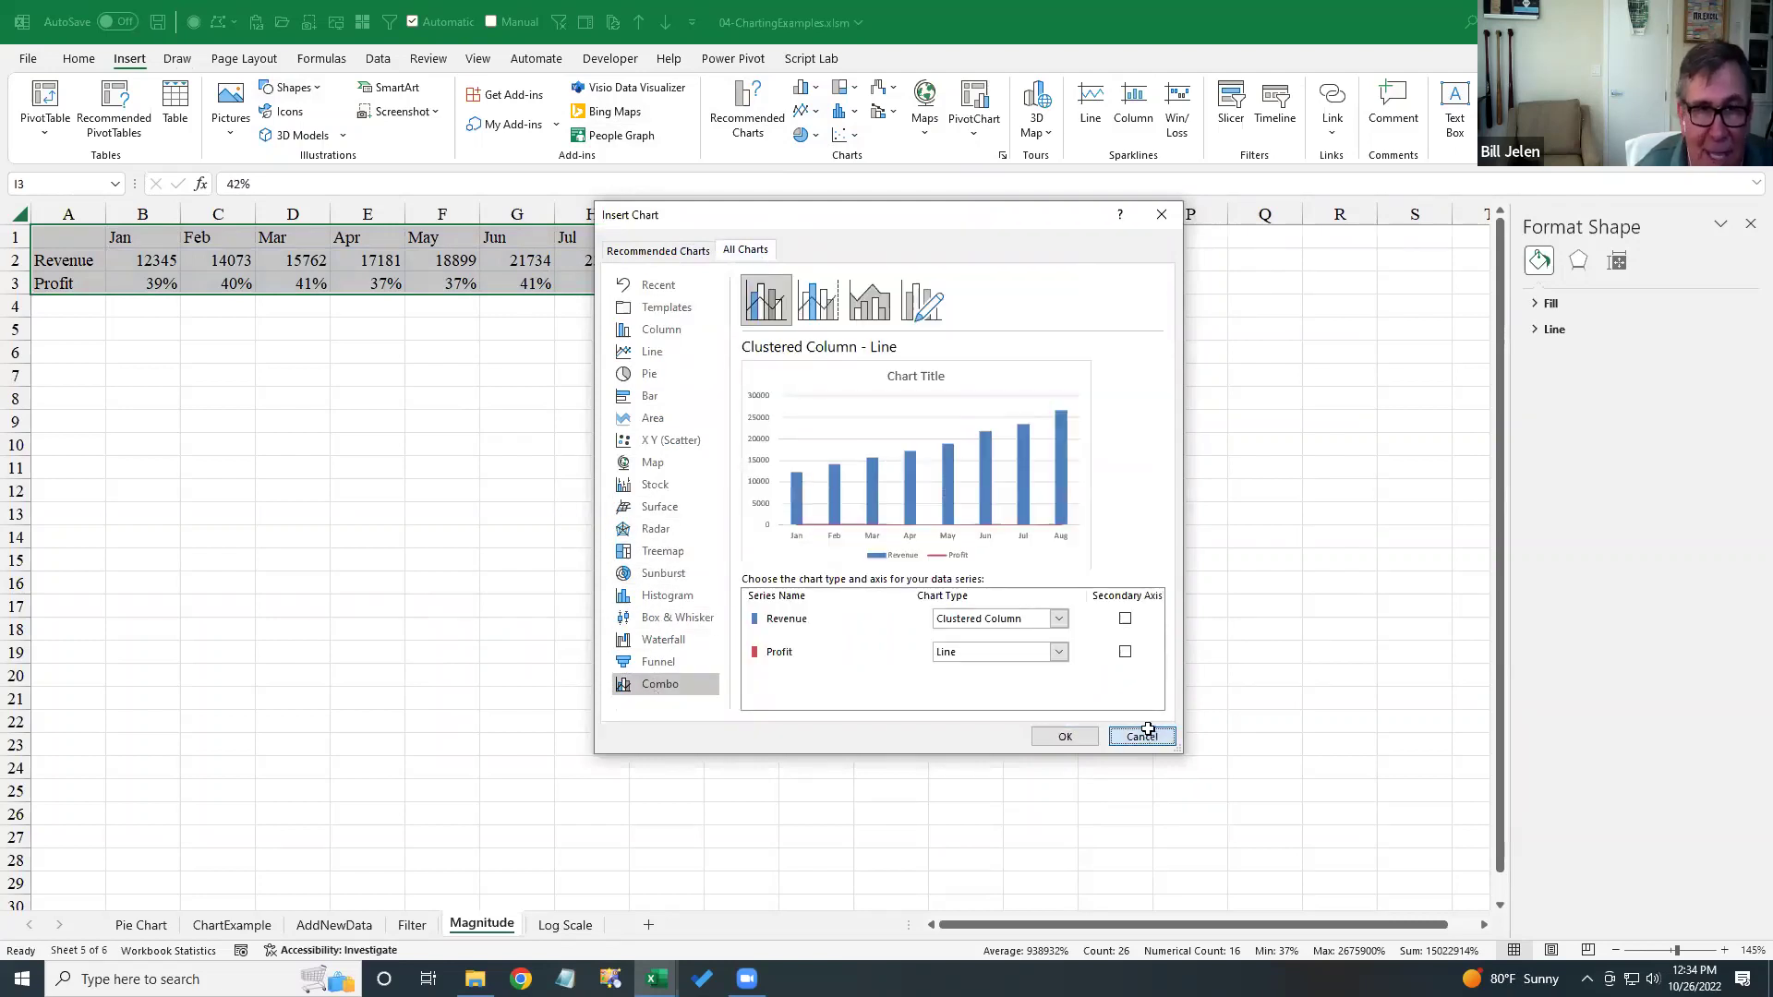
# - Insert a combo chart with Revenue as clustered columns and Profit as a line on the secondary axis
pyautogui.click(742, 99)
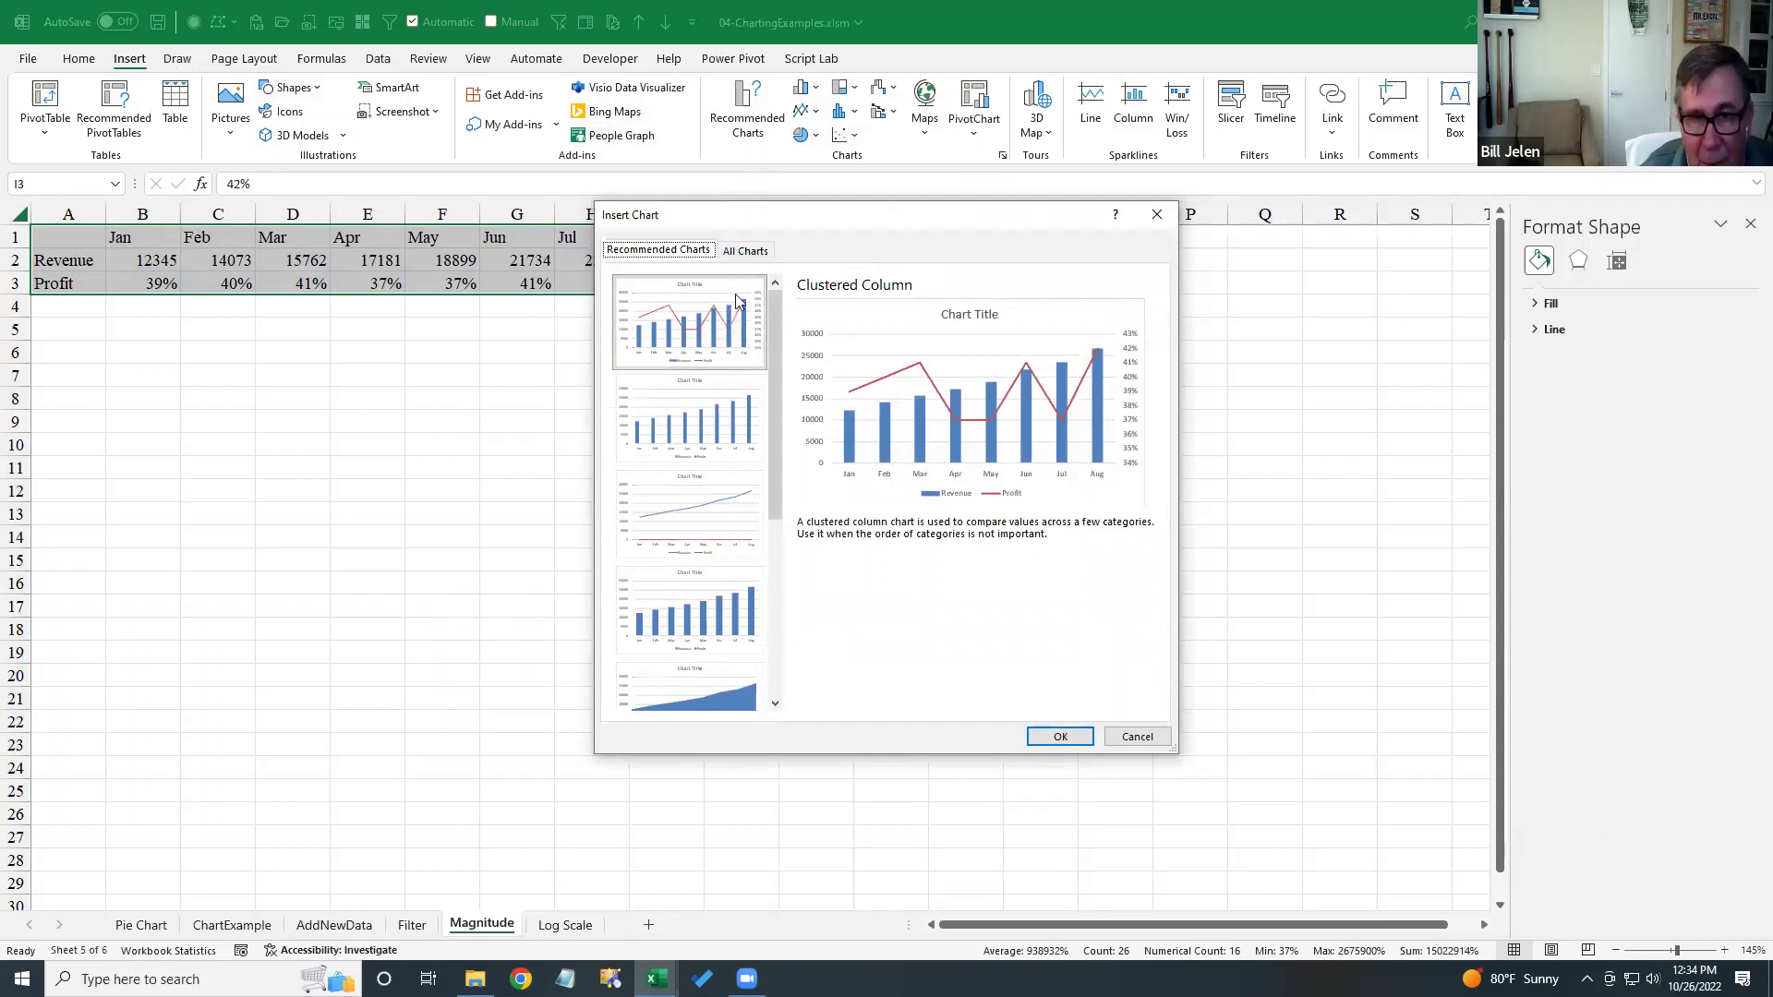
pyautogui.click(744, 250)
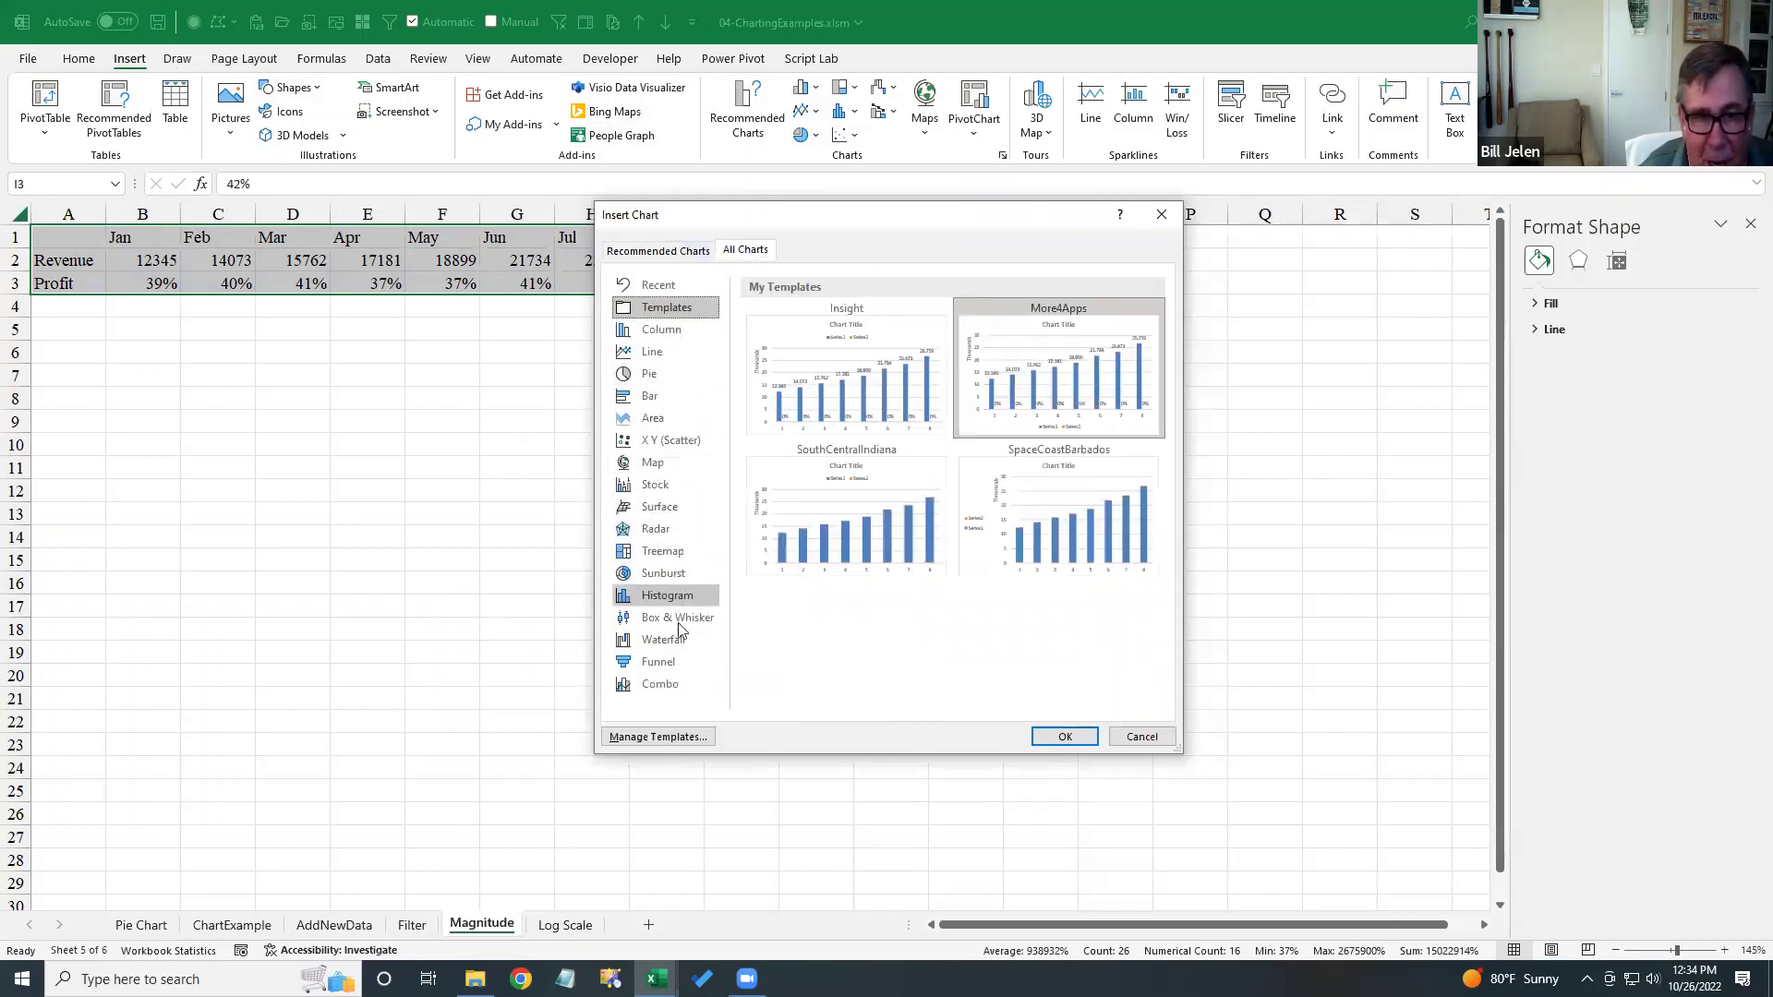
pyautogui.click(659, 690)
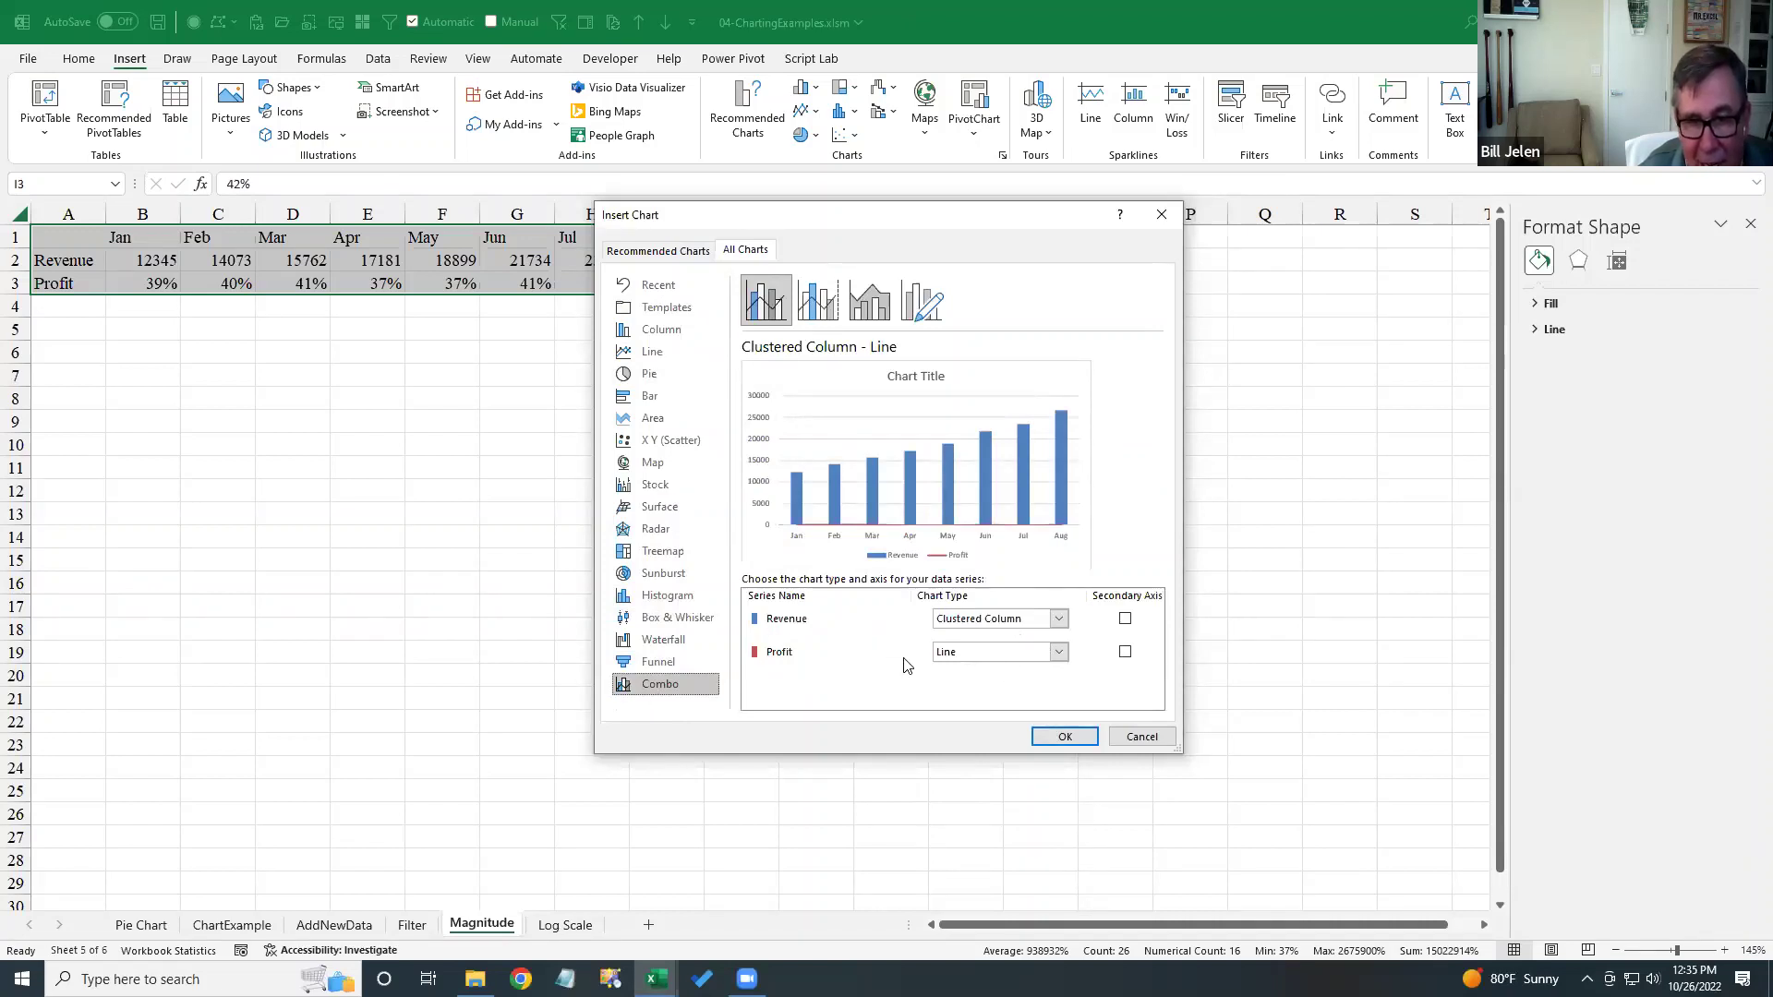
pyautogui.click(1126, 653)
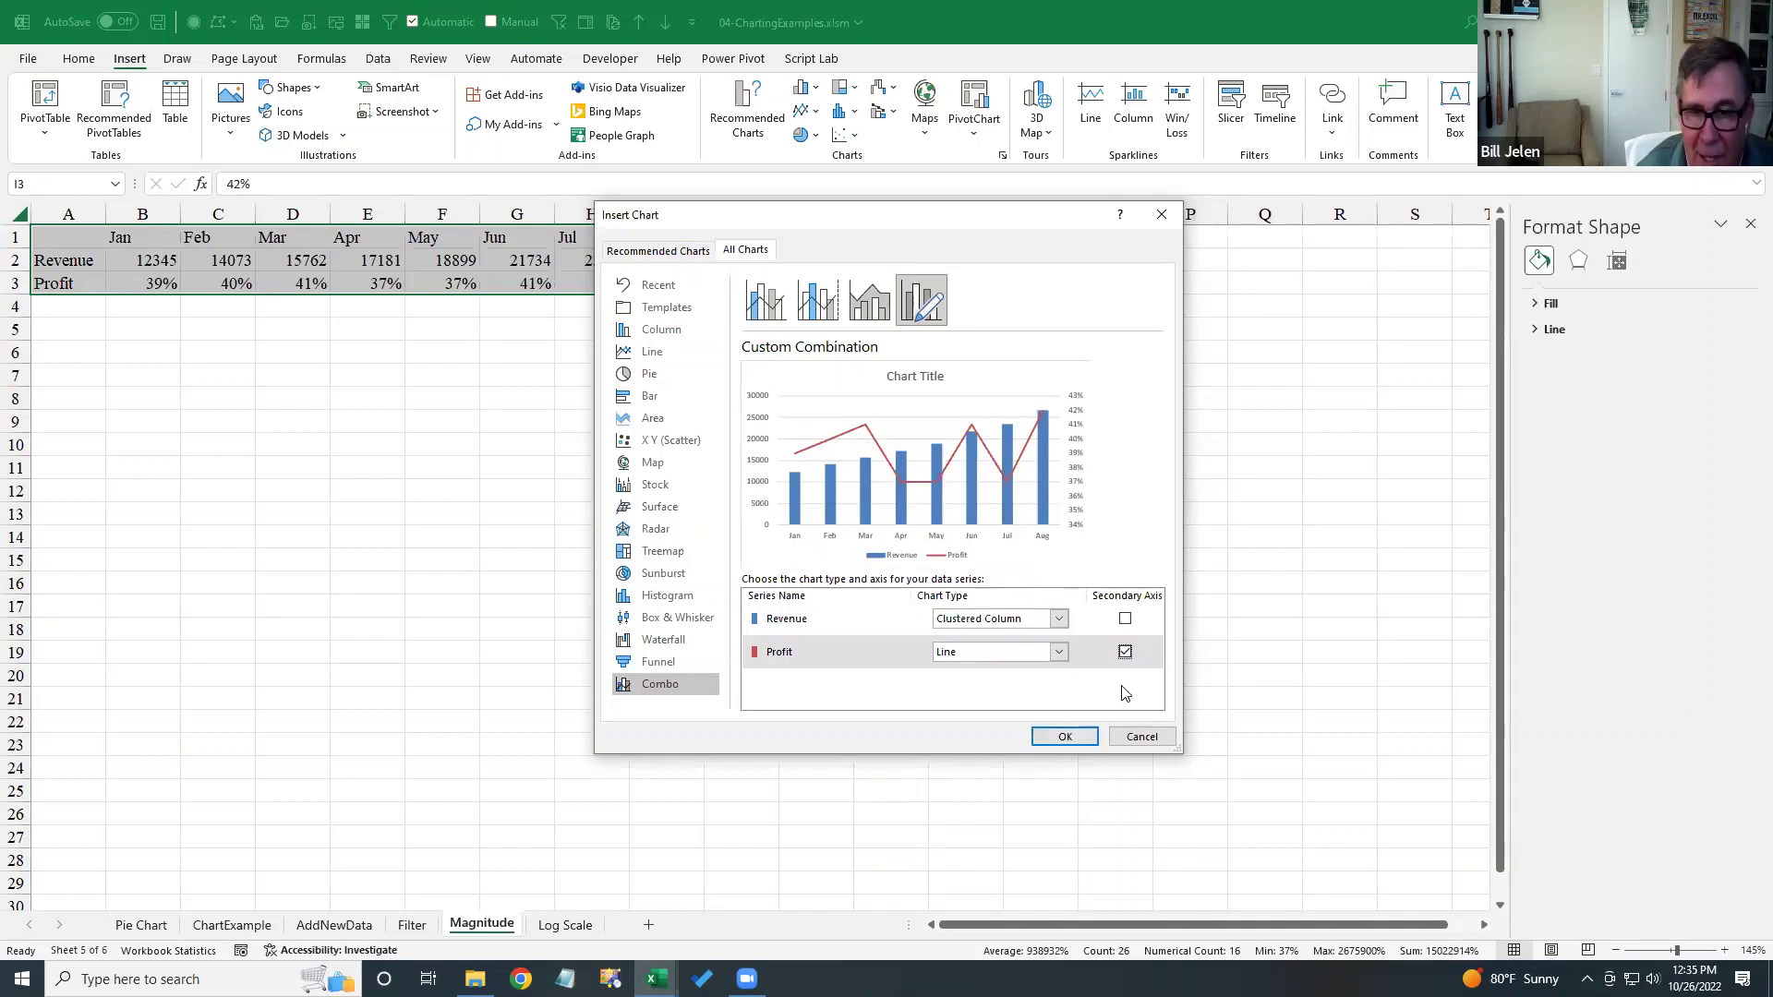
pyautogui.click(1065, 736)
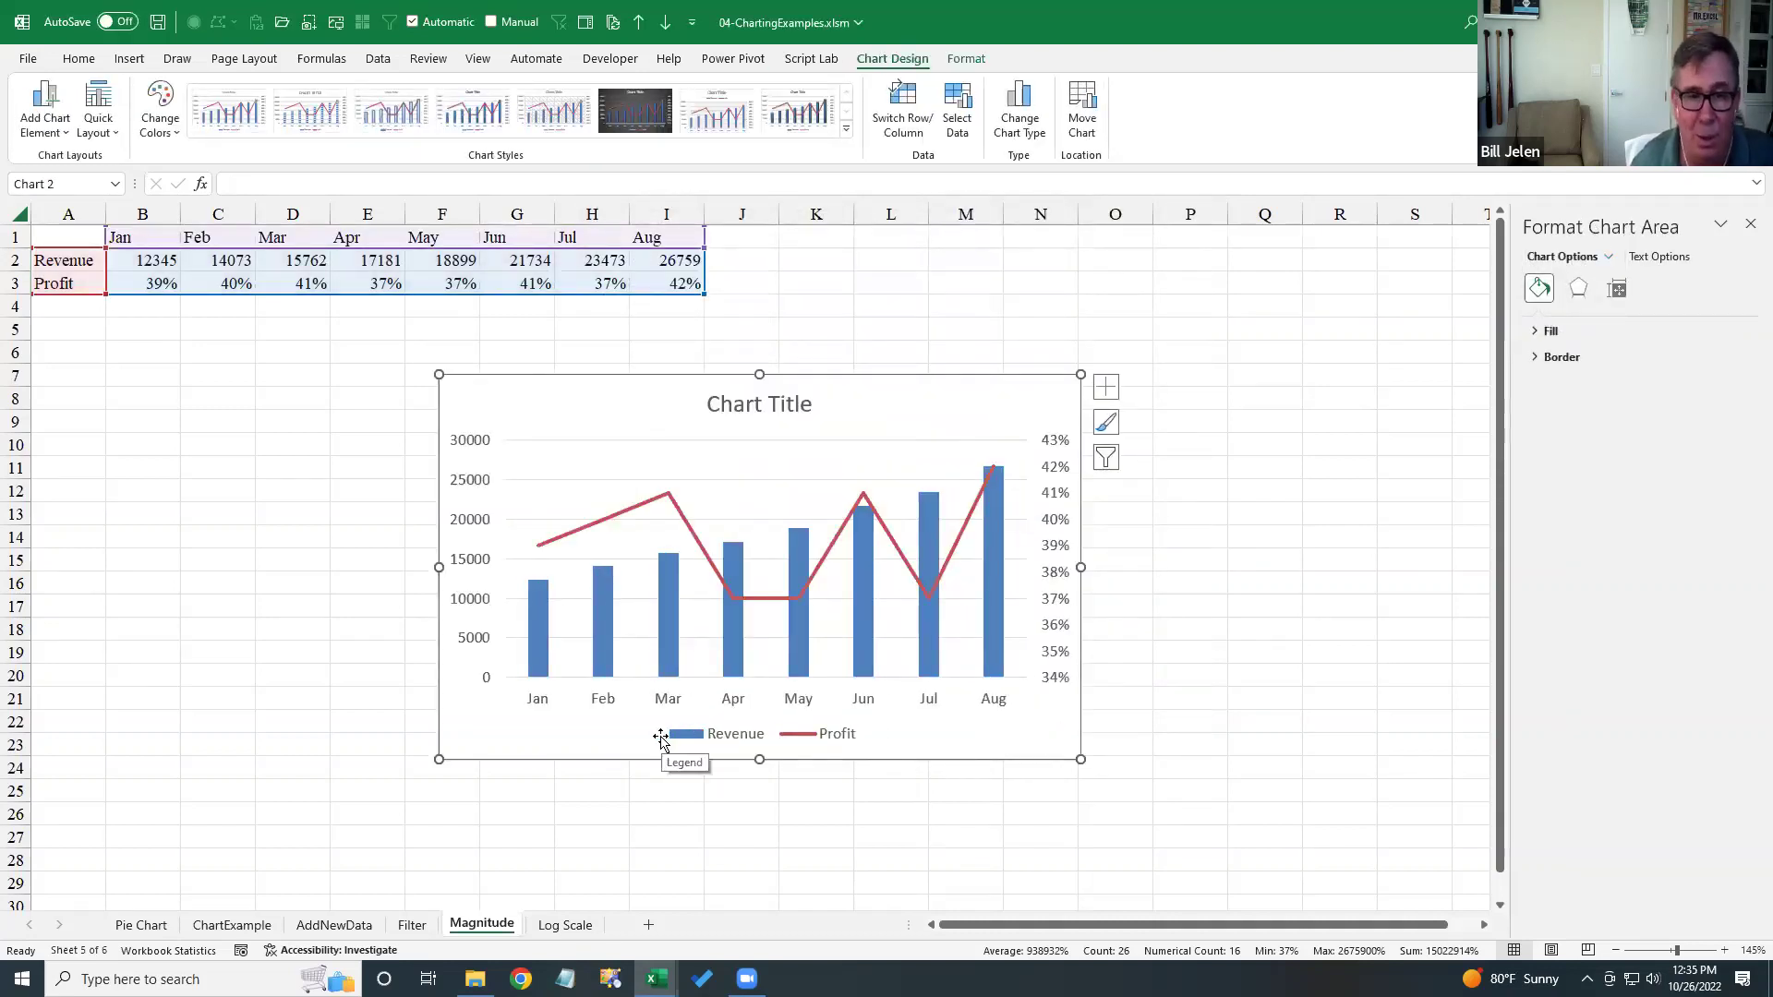
# - Colour the chart's primary Revenue axis labels in the blue theme colour that matches the columns
pyautogui.click(671, 651)
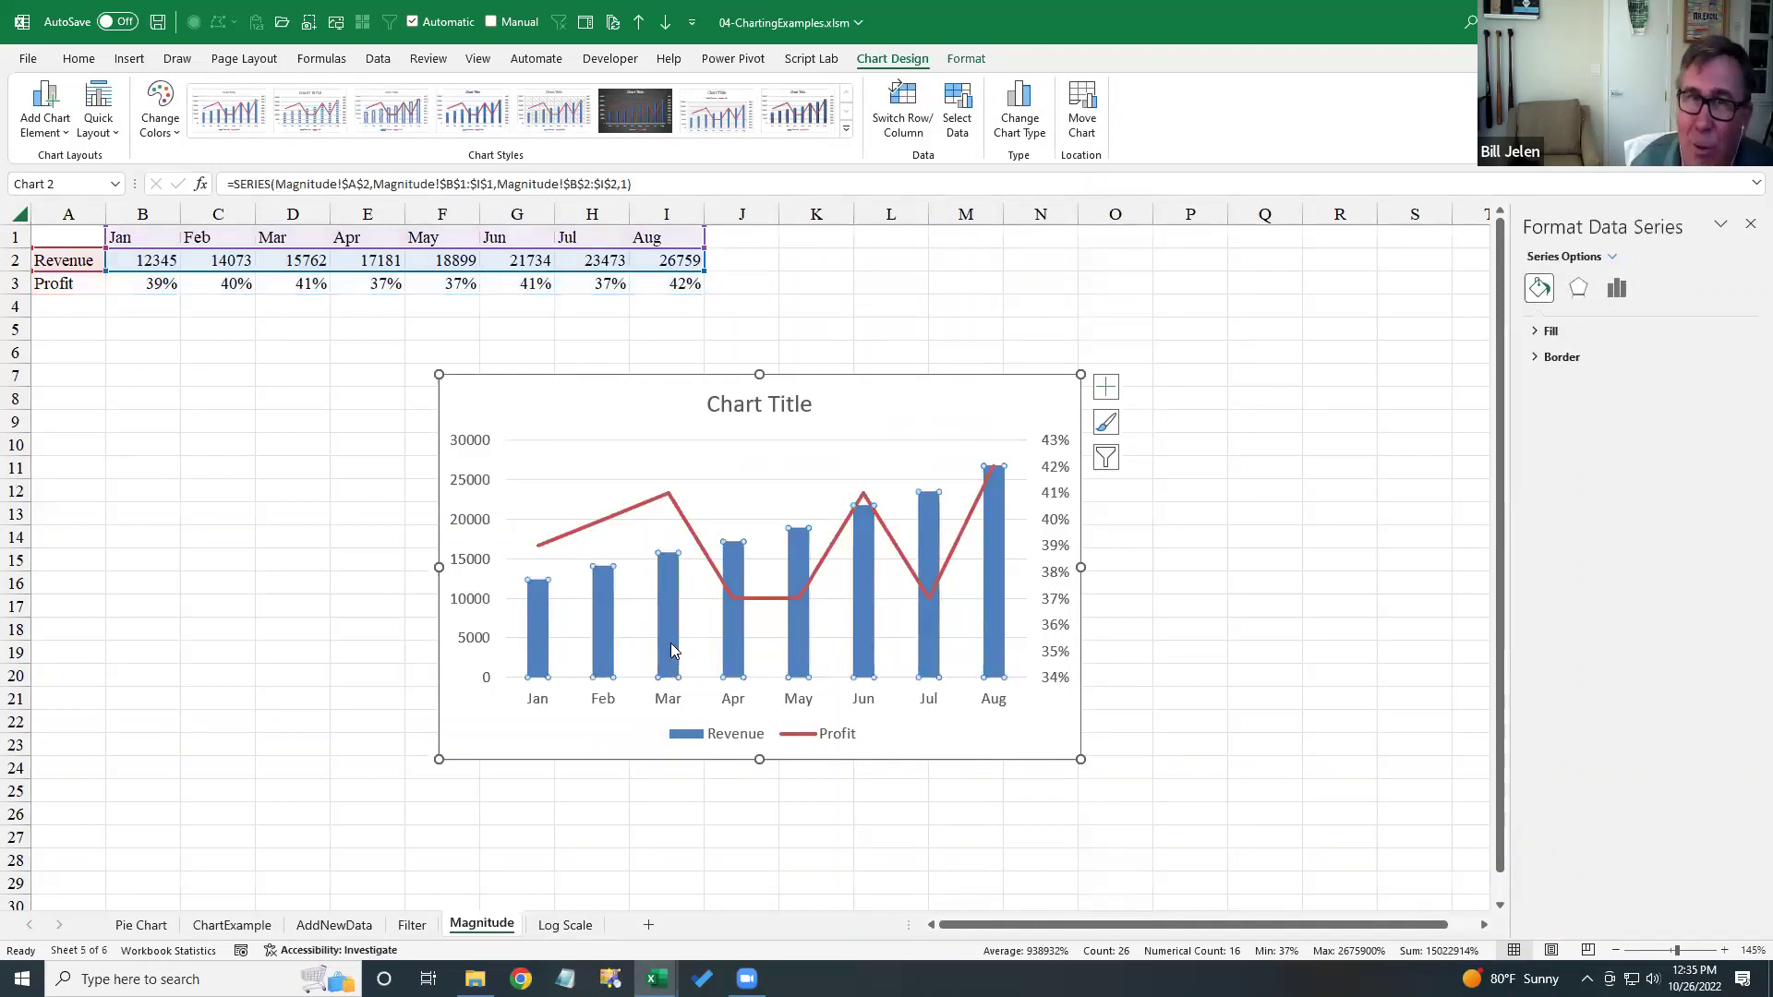
pyautogui.click(471, 565)
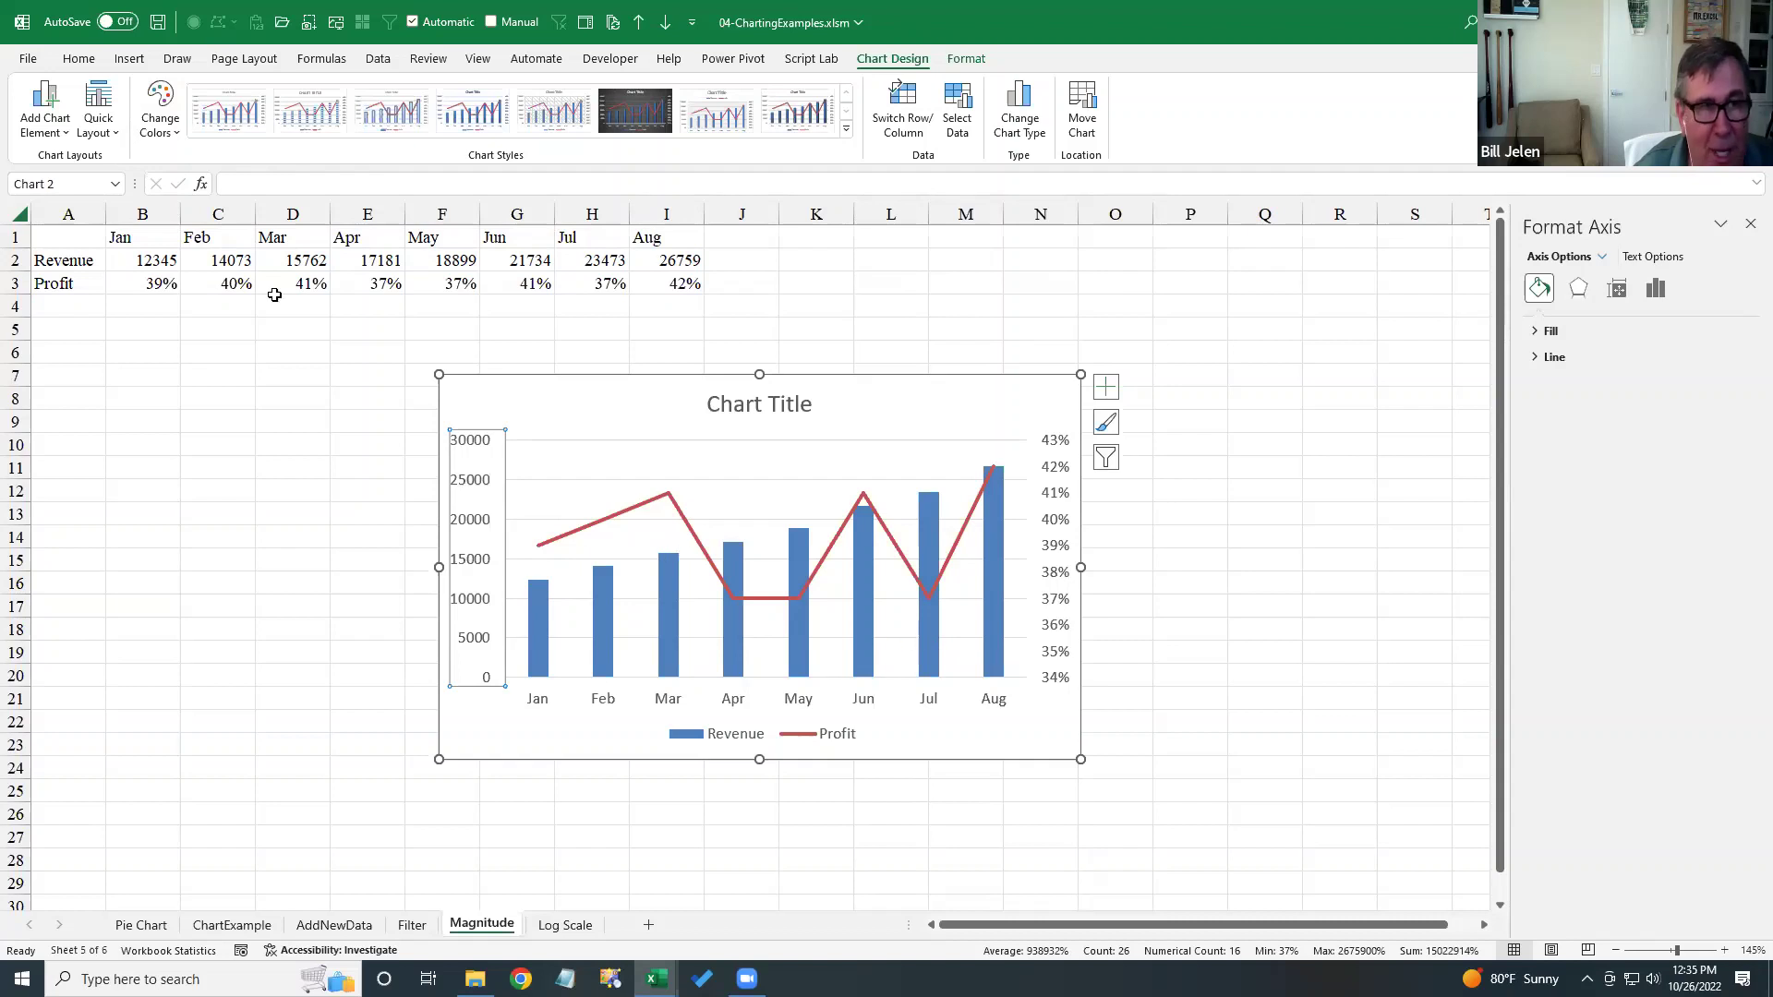
pyautogui.click(79, 58)
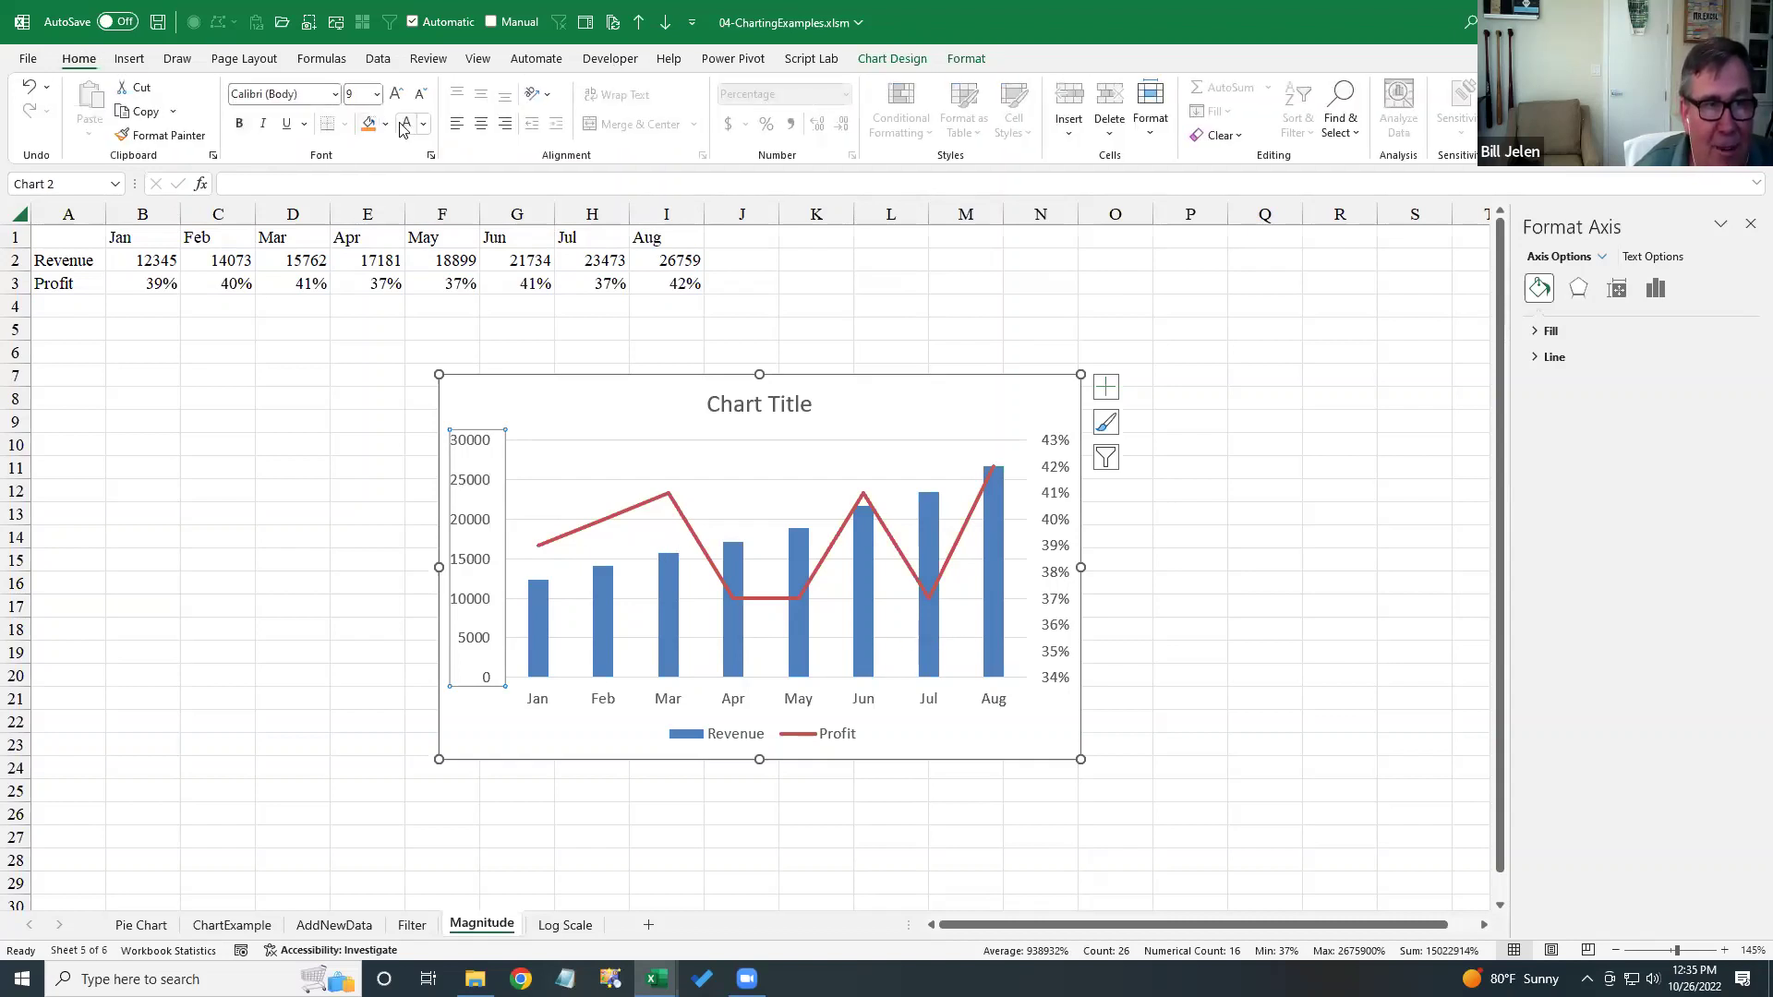
pyautogui.click(422, 123)
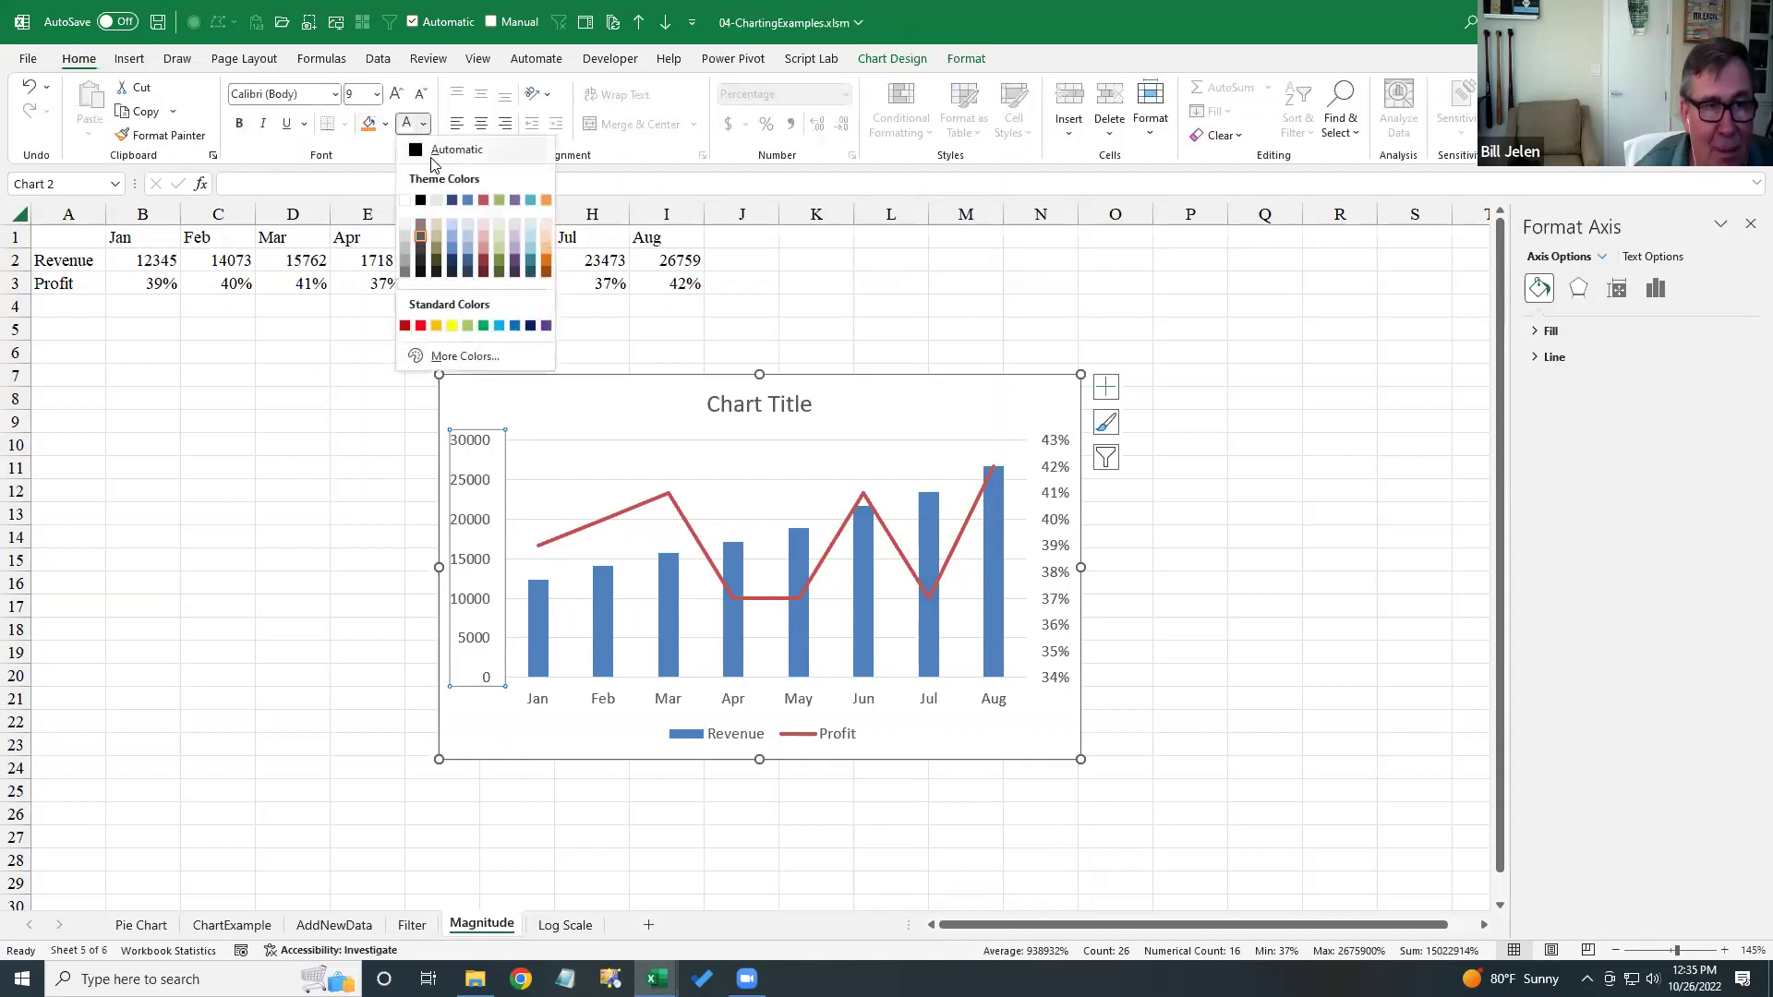
pyautogui.click(470, 203)
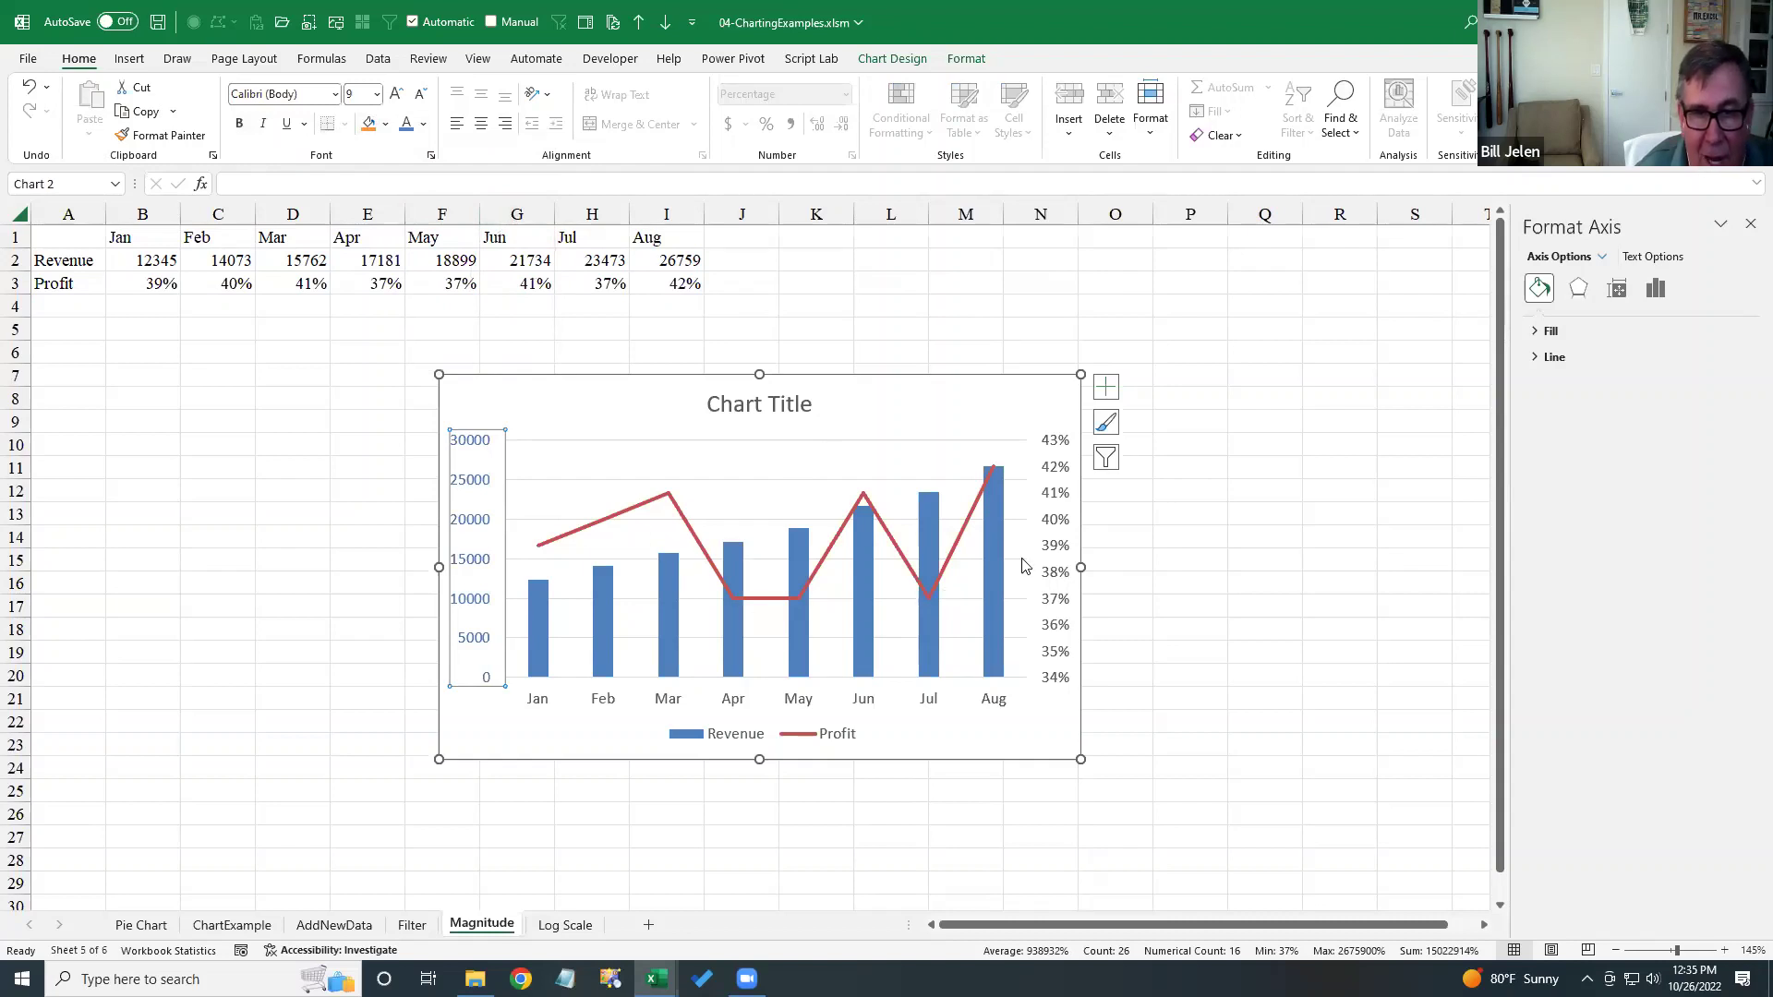
# - Colour the chart's secondary percentage axis labels in the red theme colour that matches the Profit line
pyautogui.click(1058, 496)
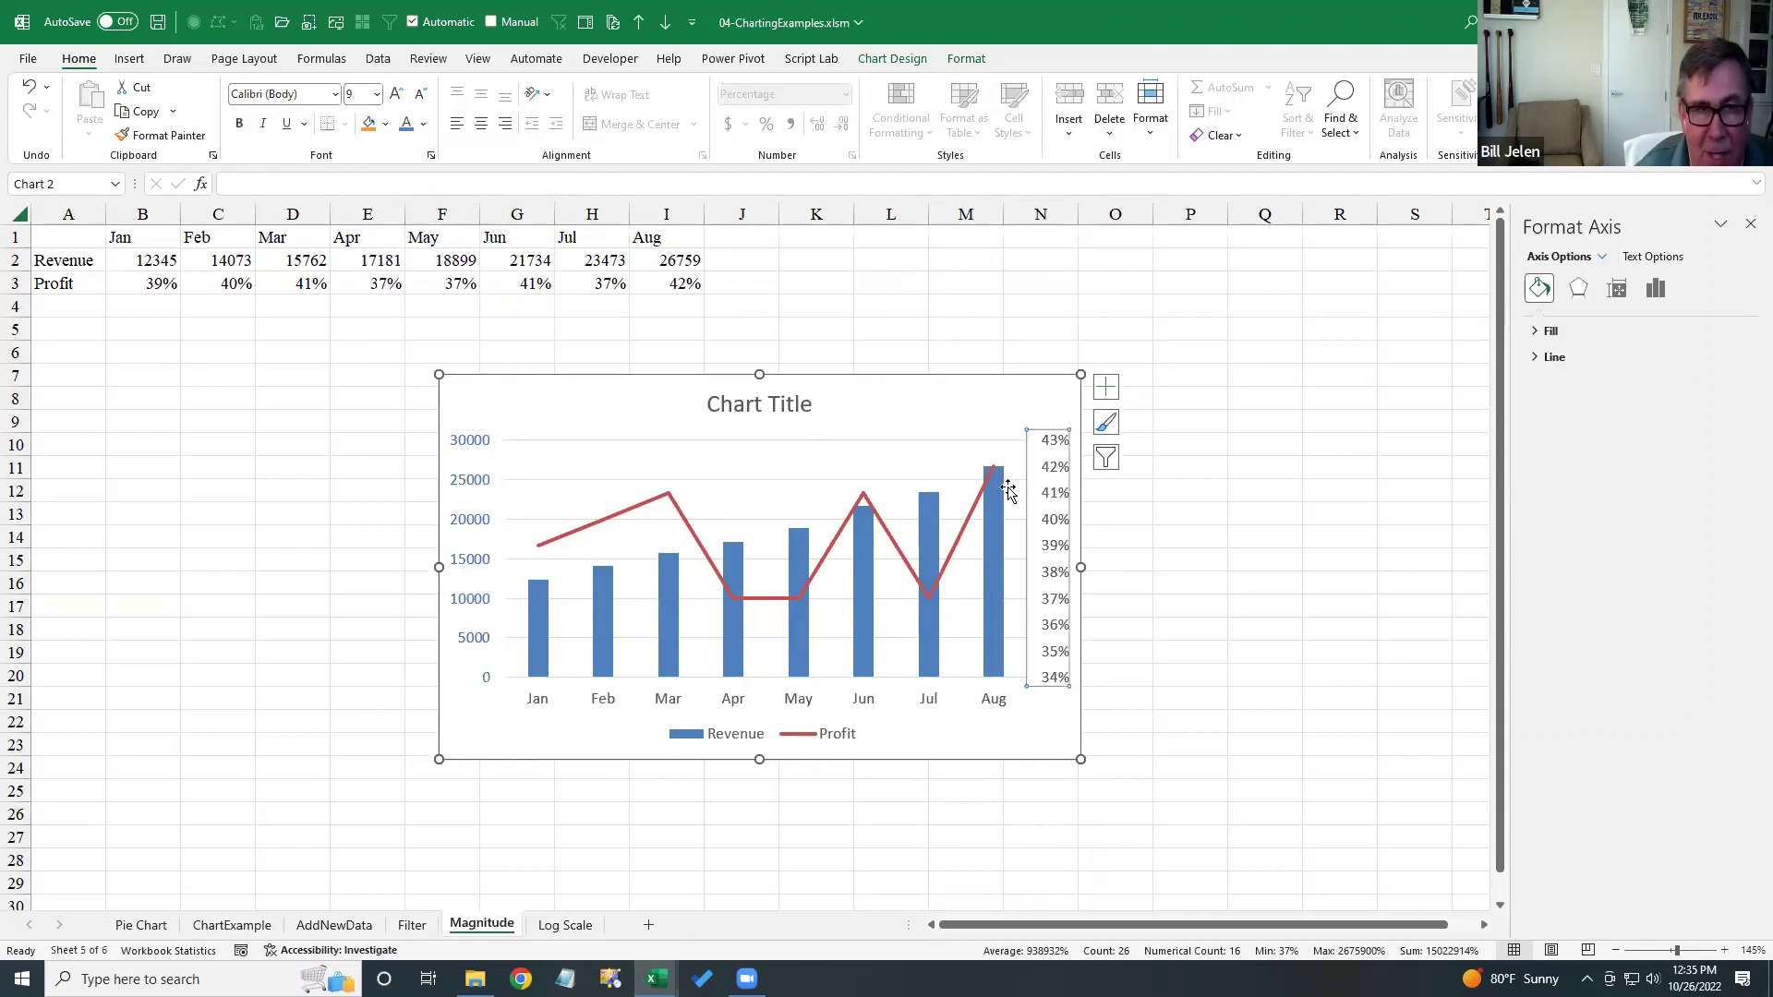
pyautogui.click(425, 126)
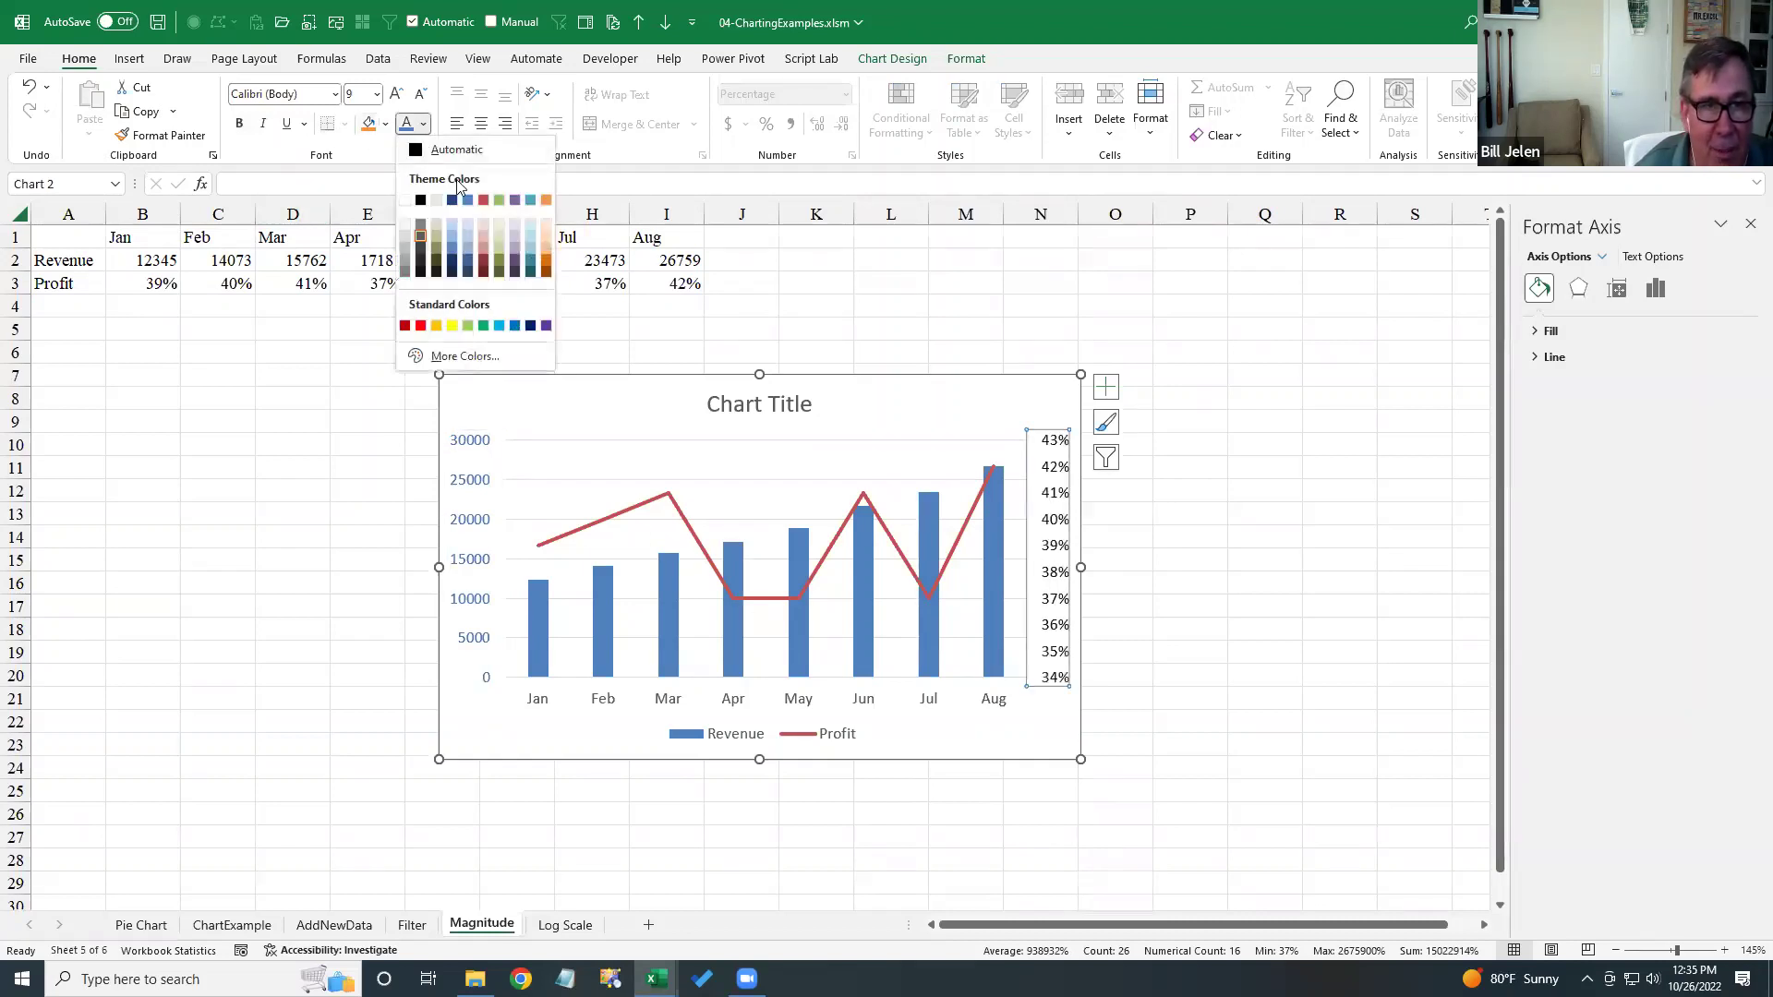
pyautogui.click(487, 203)
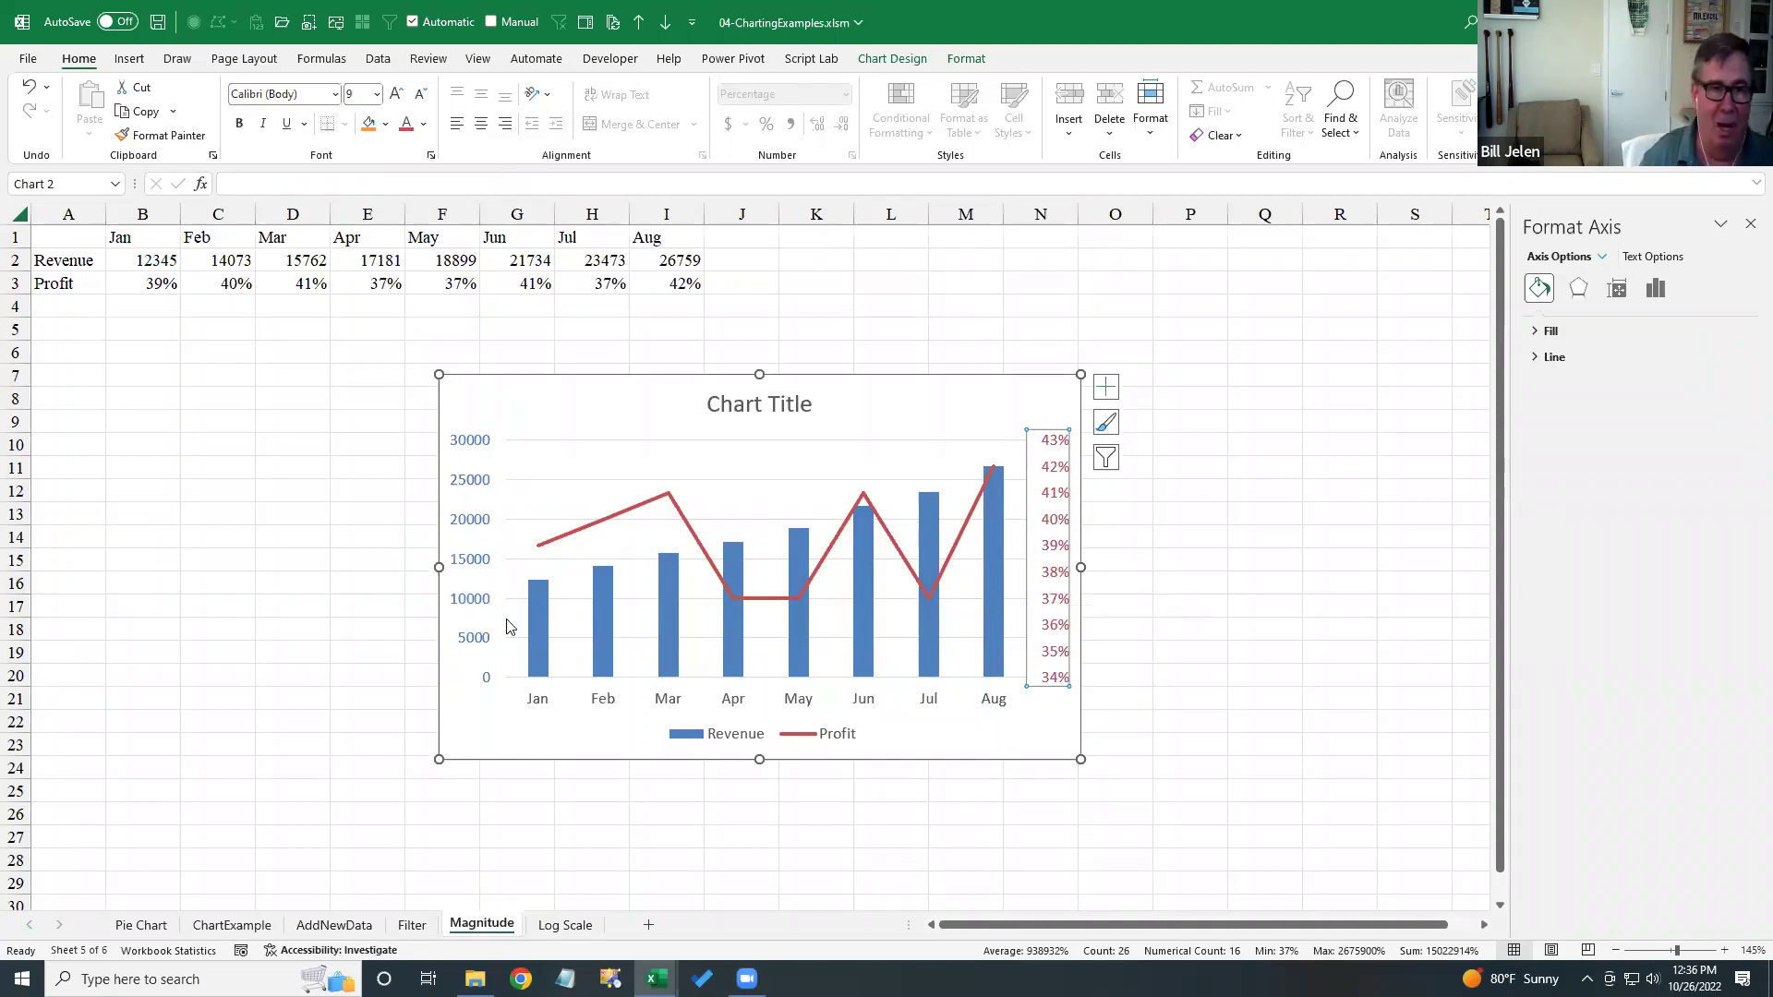
# - On the Log Scale sheet, delete the existing Forecast and Actual chart
pyautogui.click(562, 927)
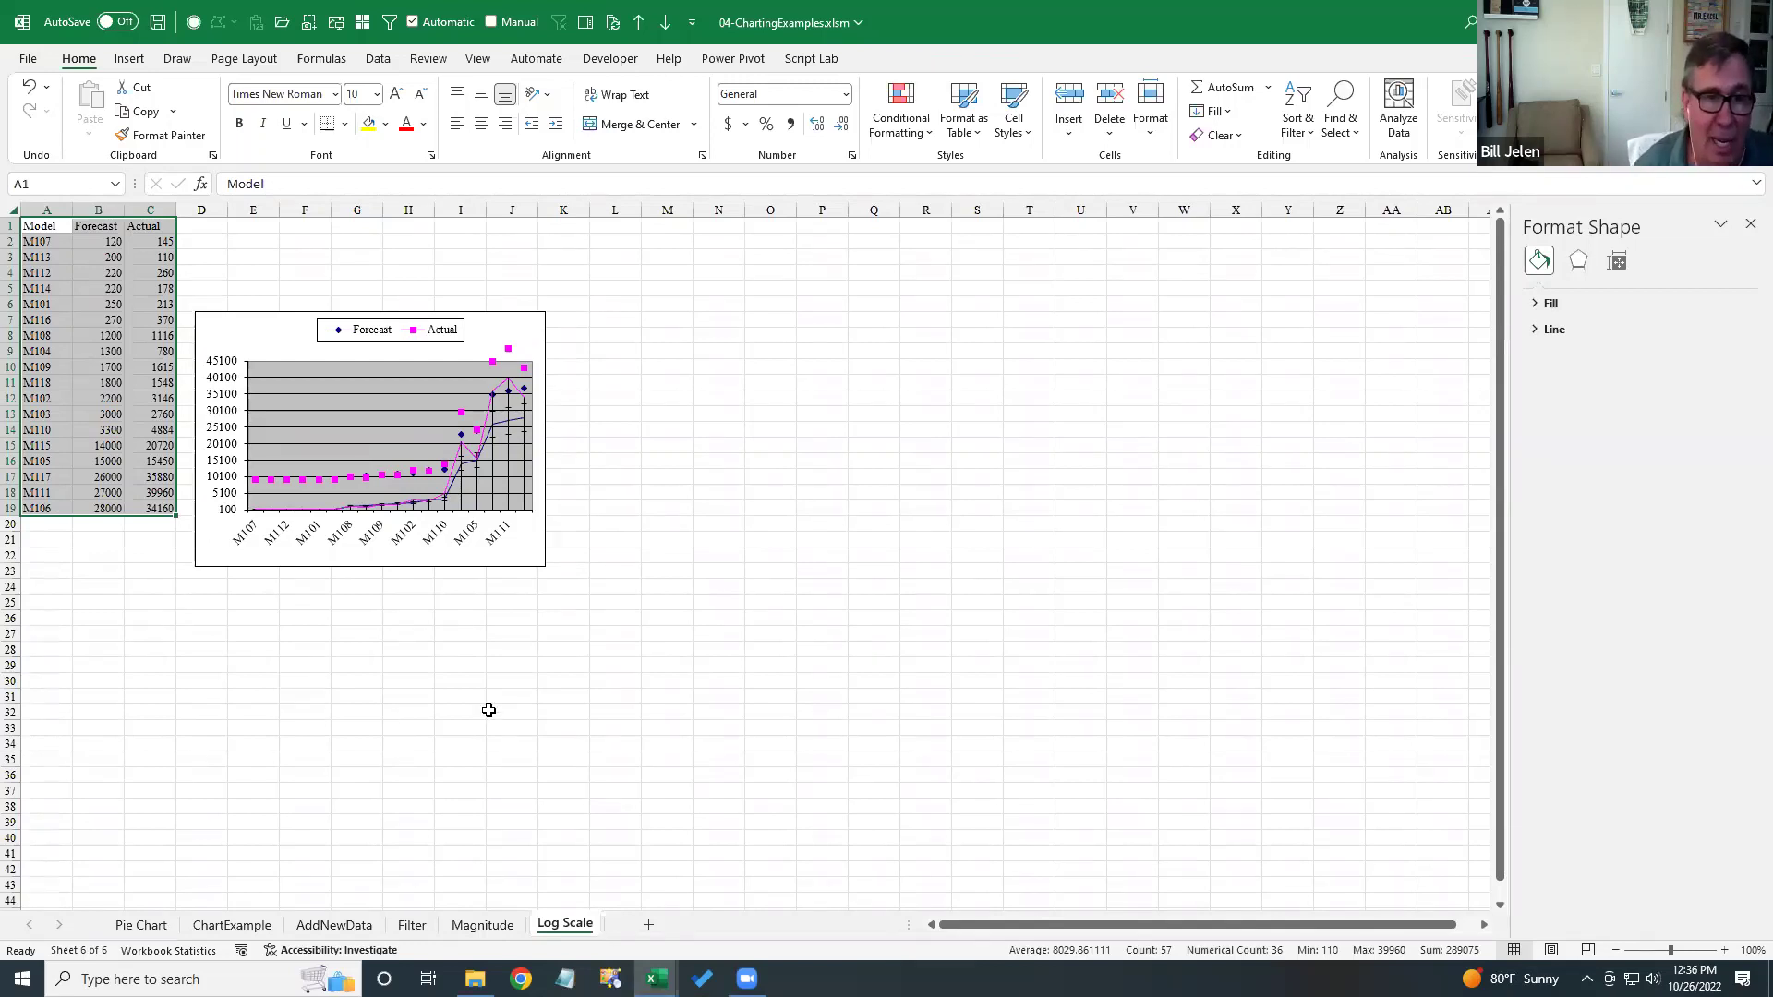
pyautogui.click(540, 423)
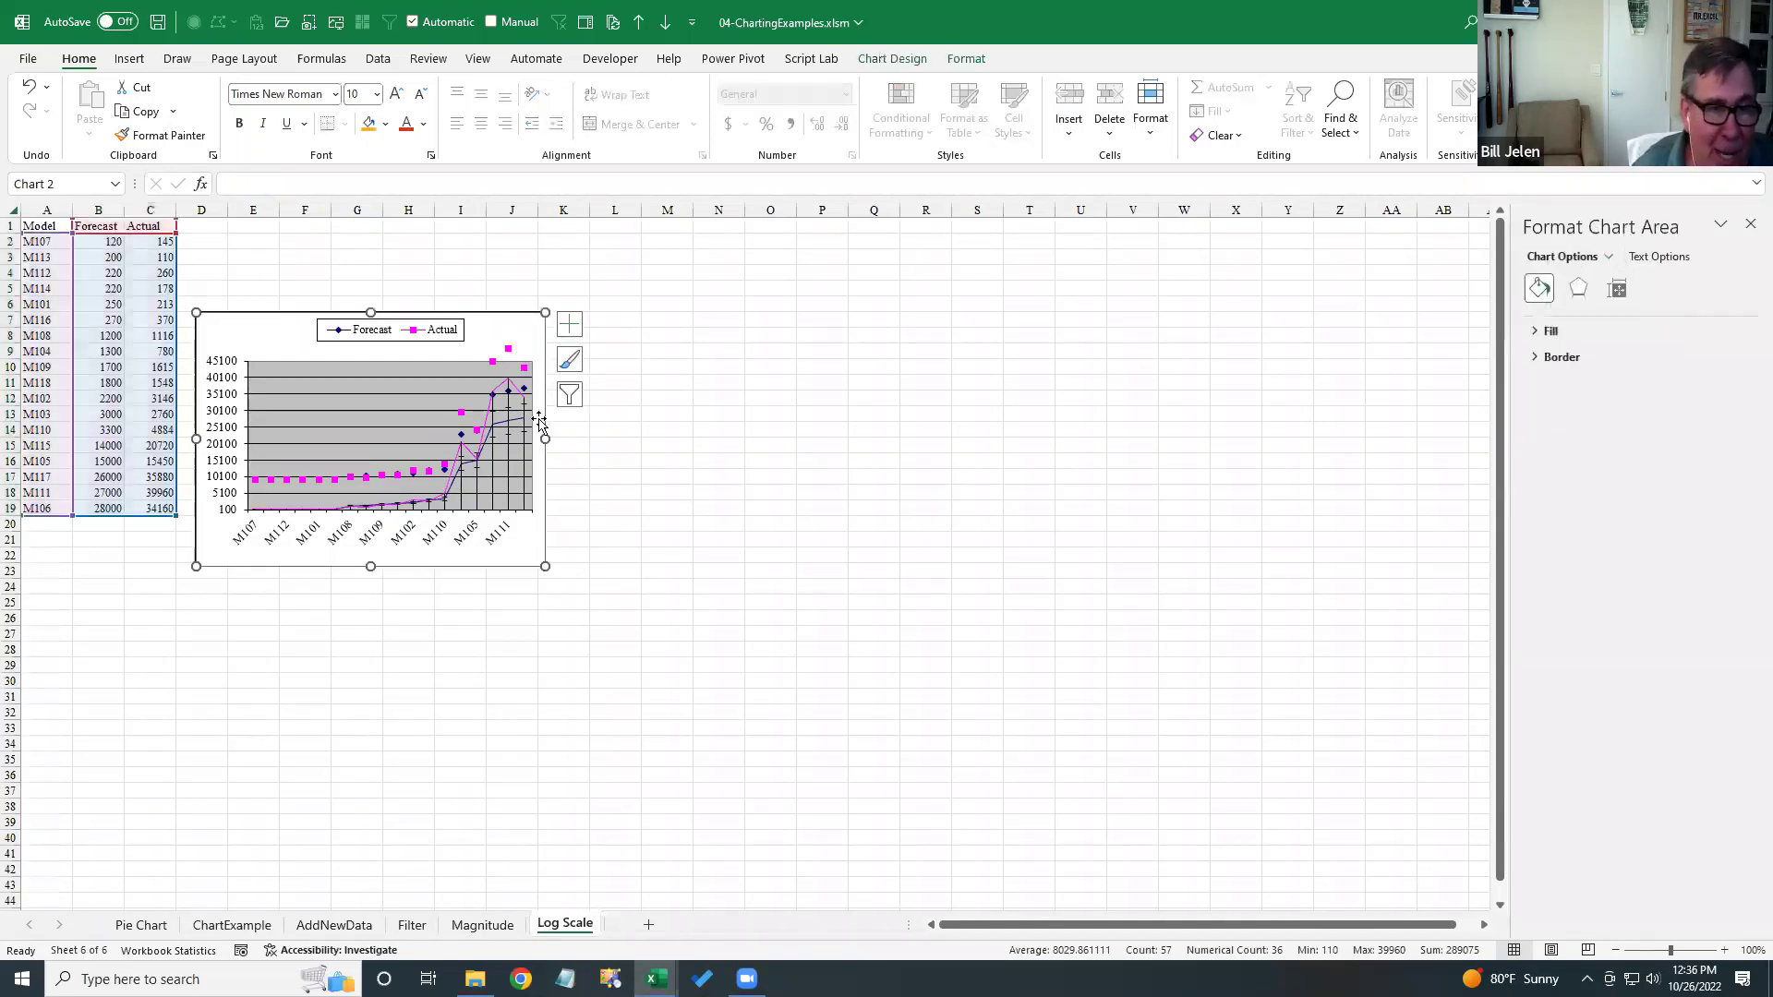
pyautogui.moveTo(544, 439); pyautogui.dragTo(890, 438)
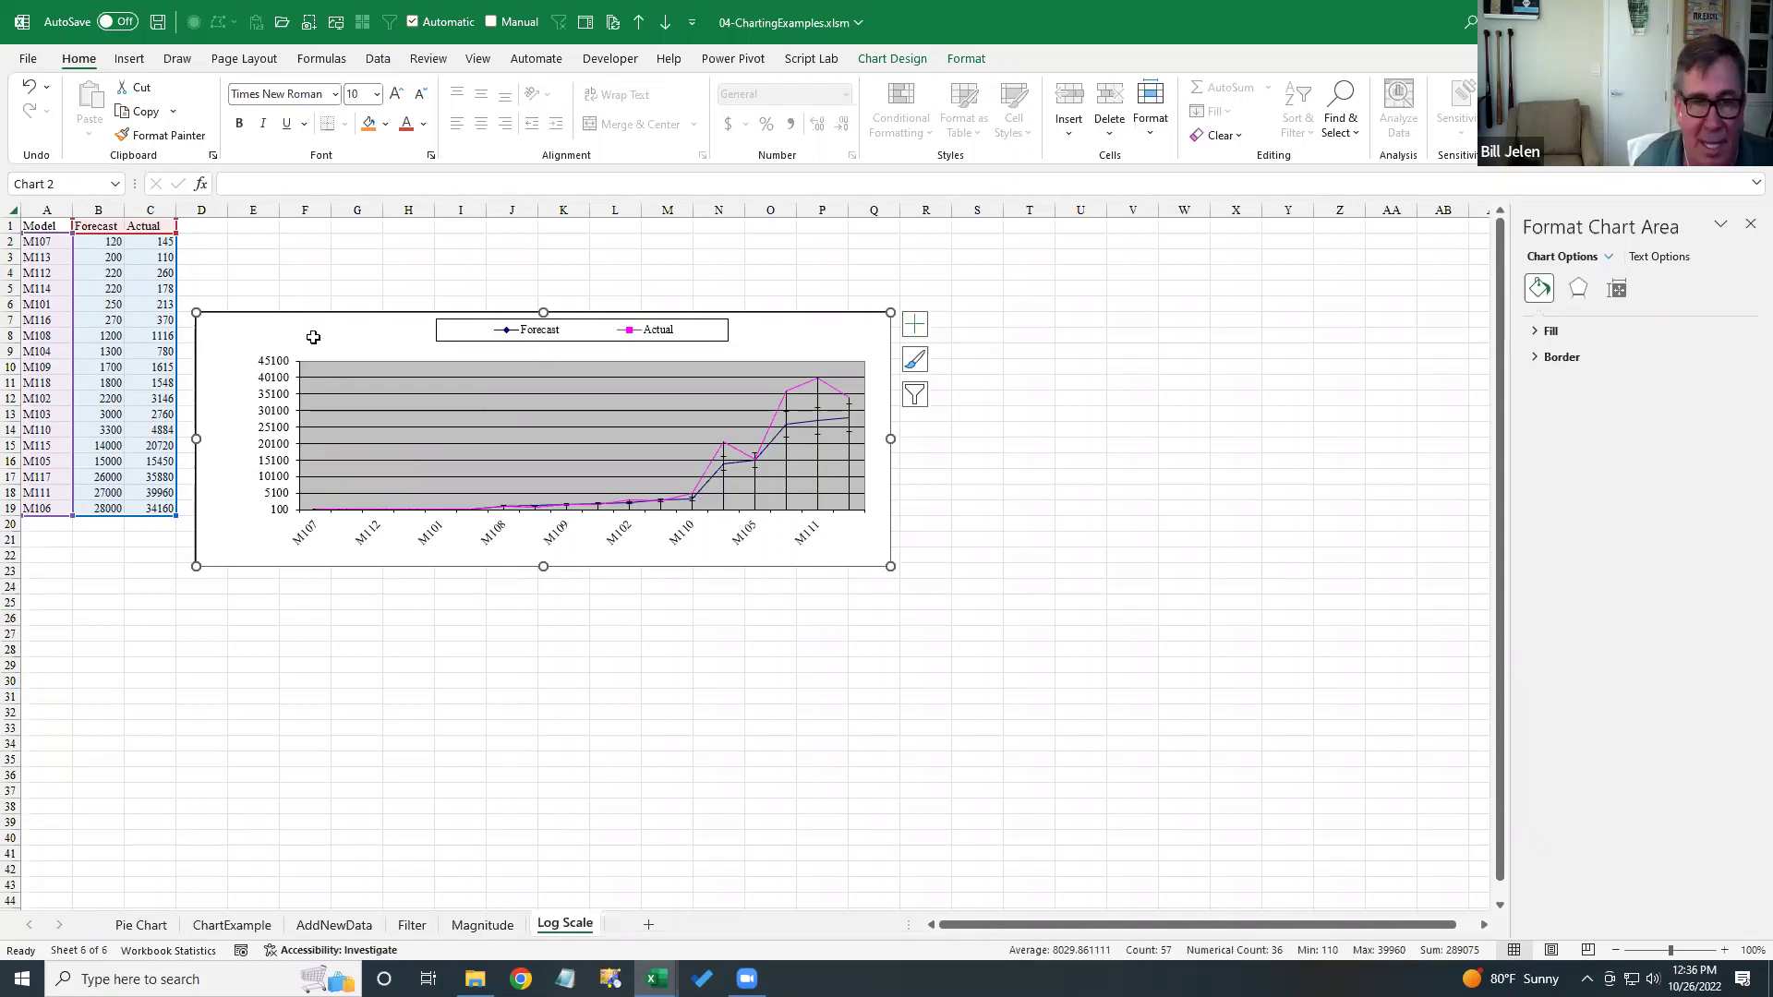
pyautogui.press('Delete')
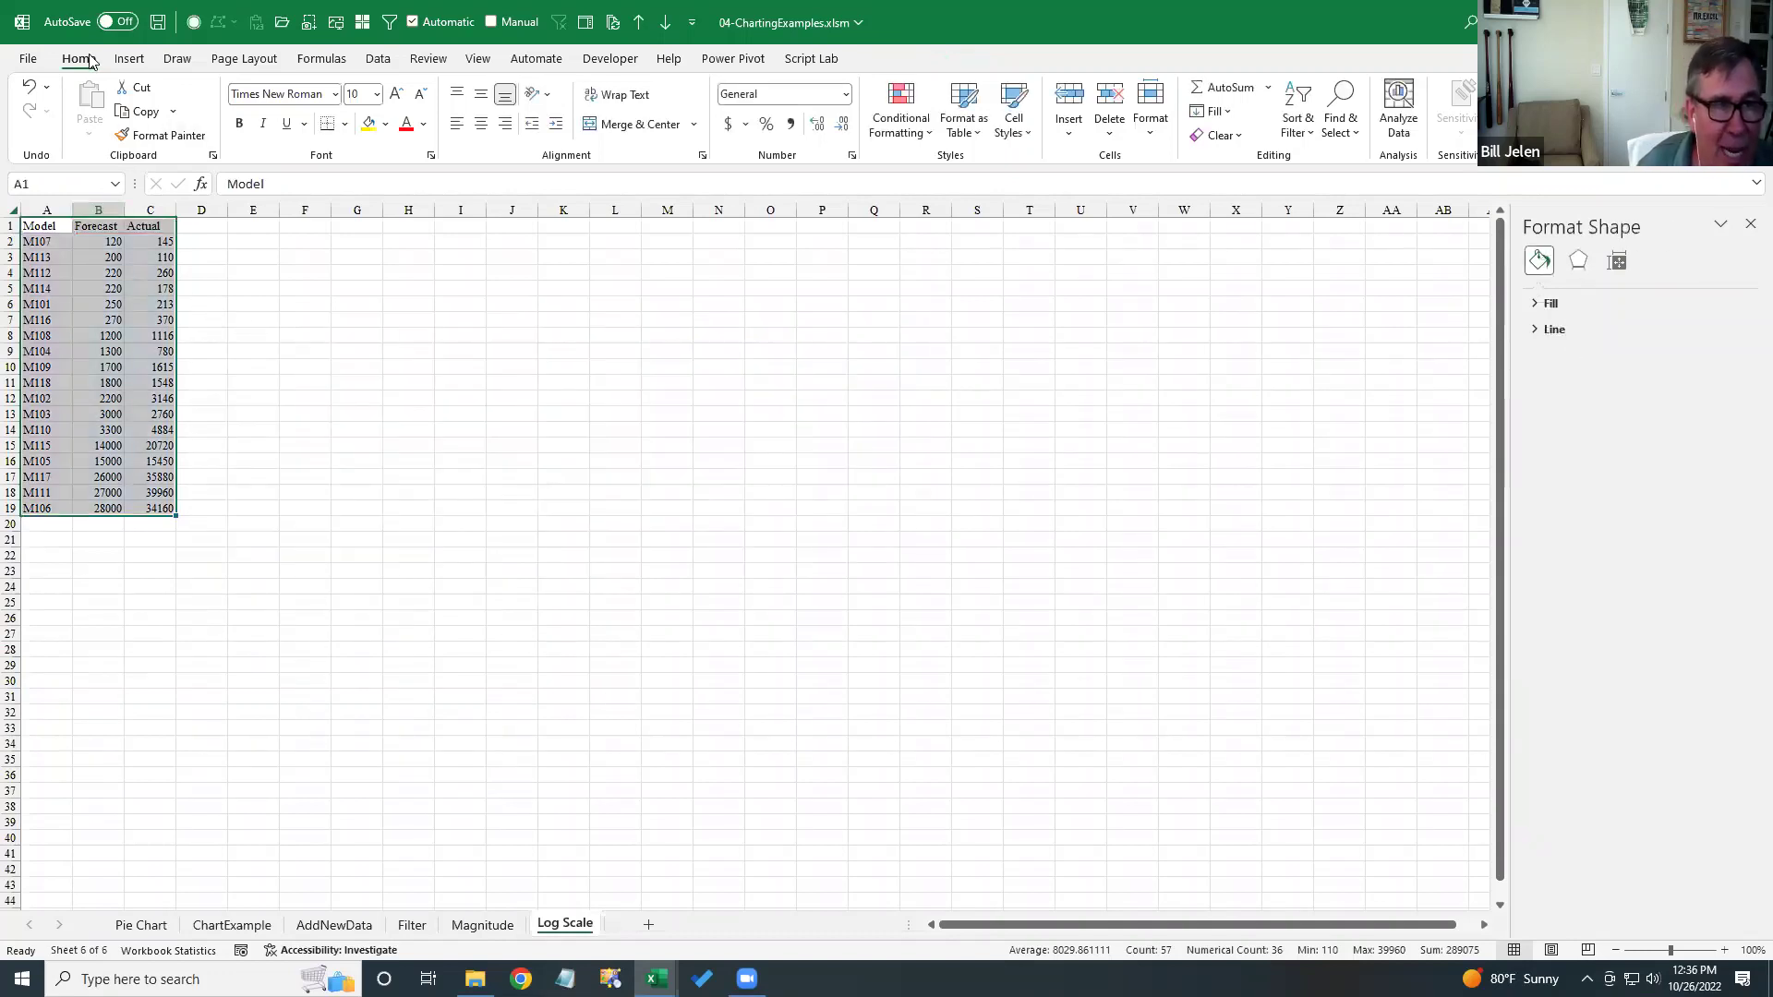
# - Insert a 2-D line chart comparing Forecast and Actual for each model
pyautogui.click(129, 59)
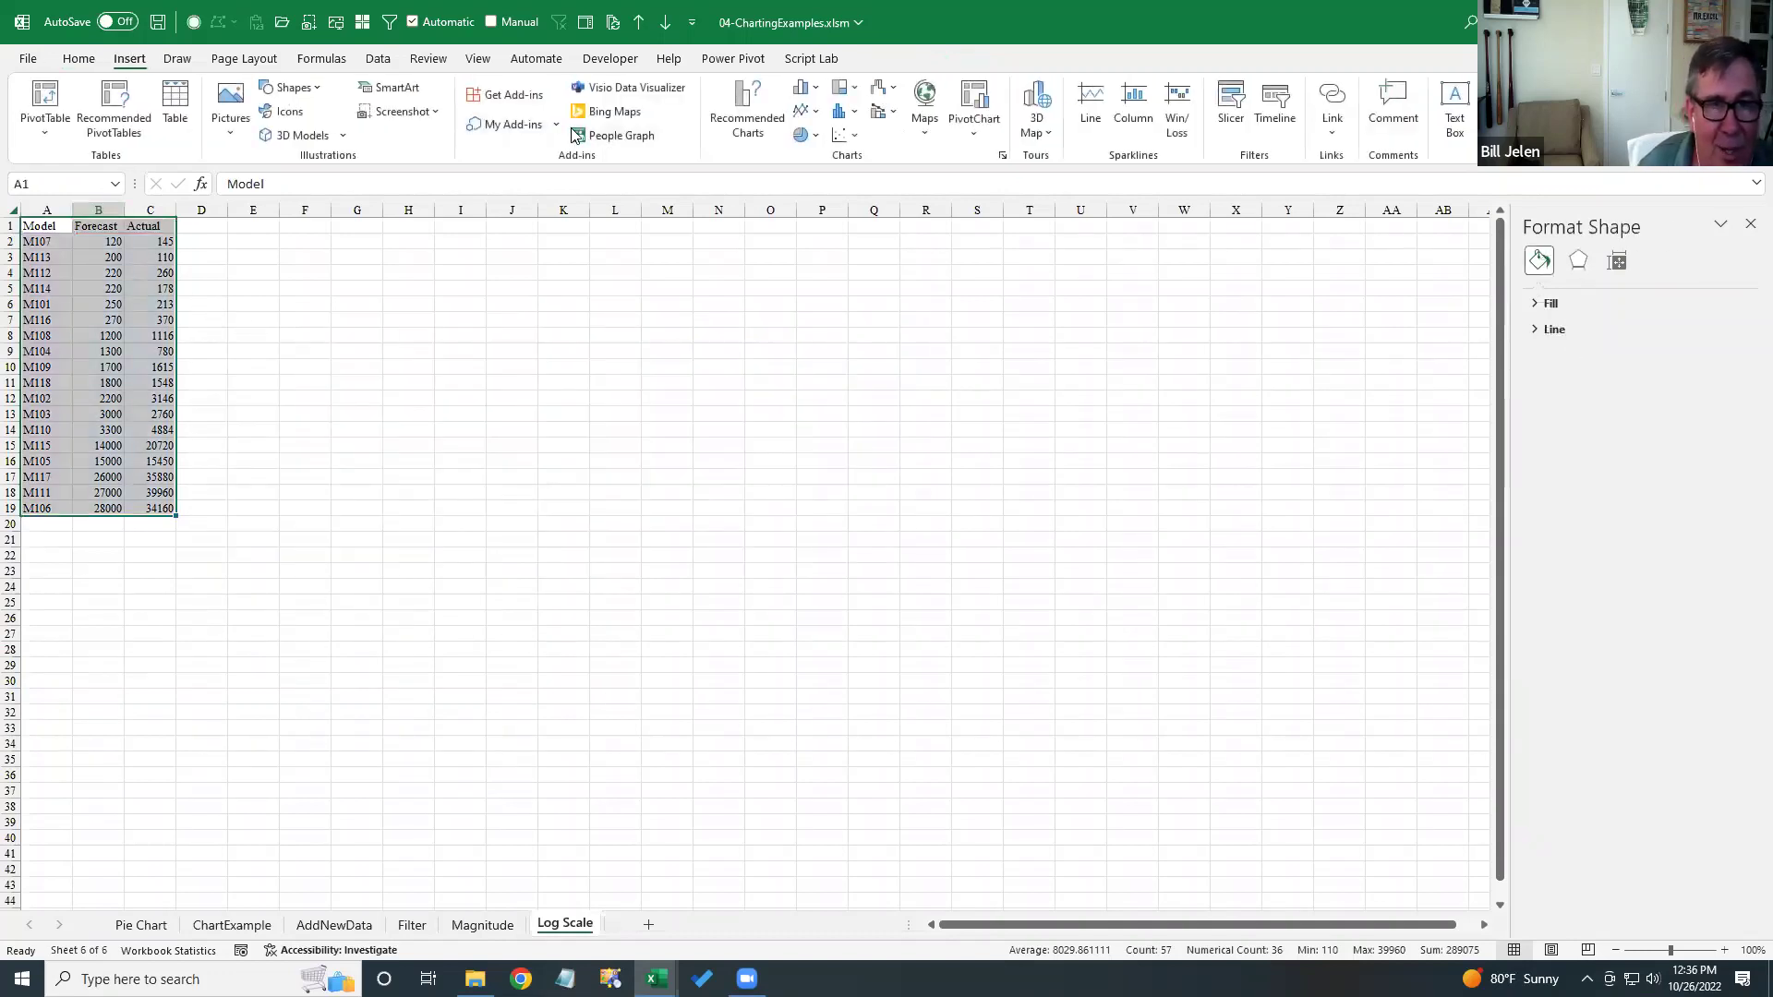
pyautogui.click(803, 111)
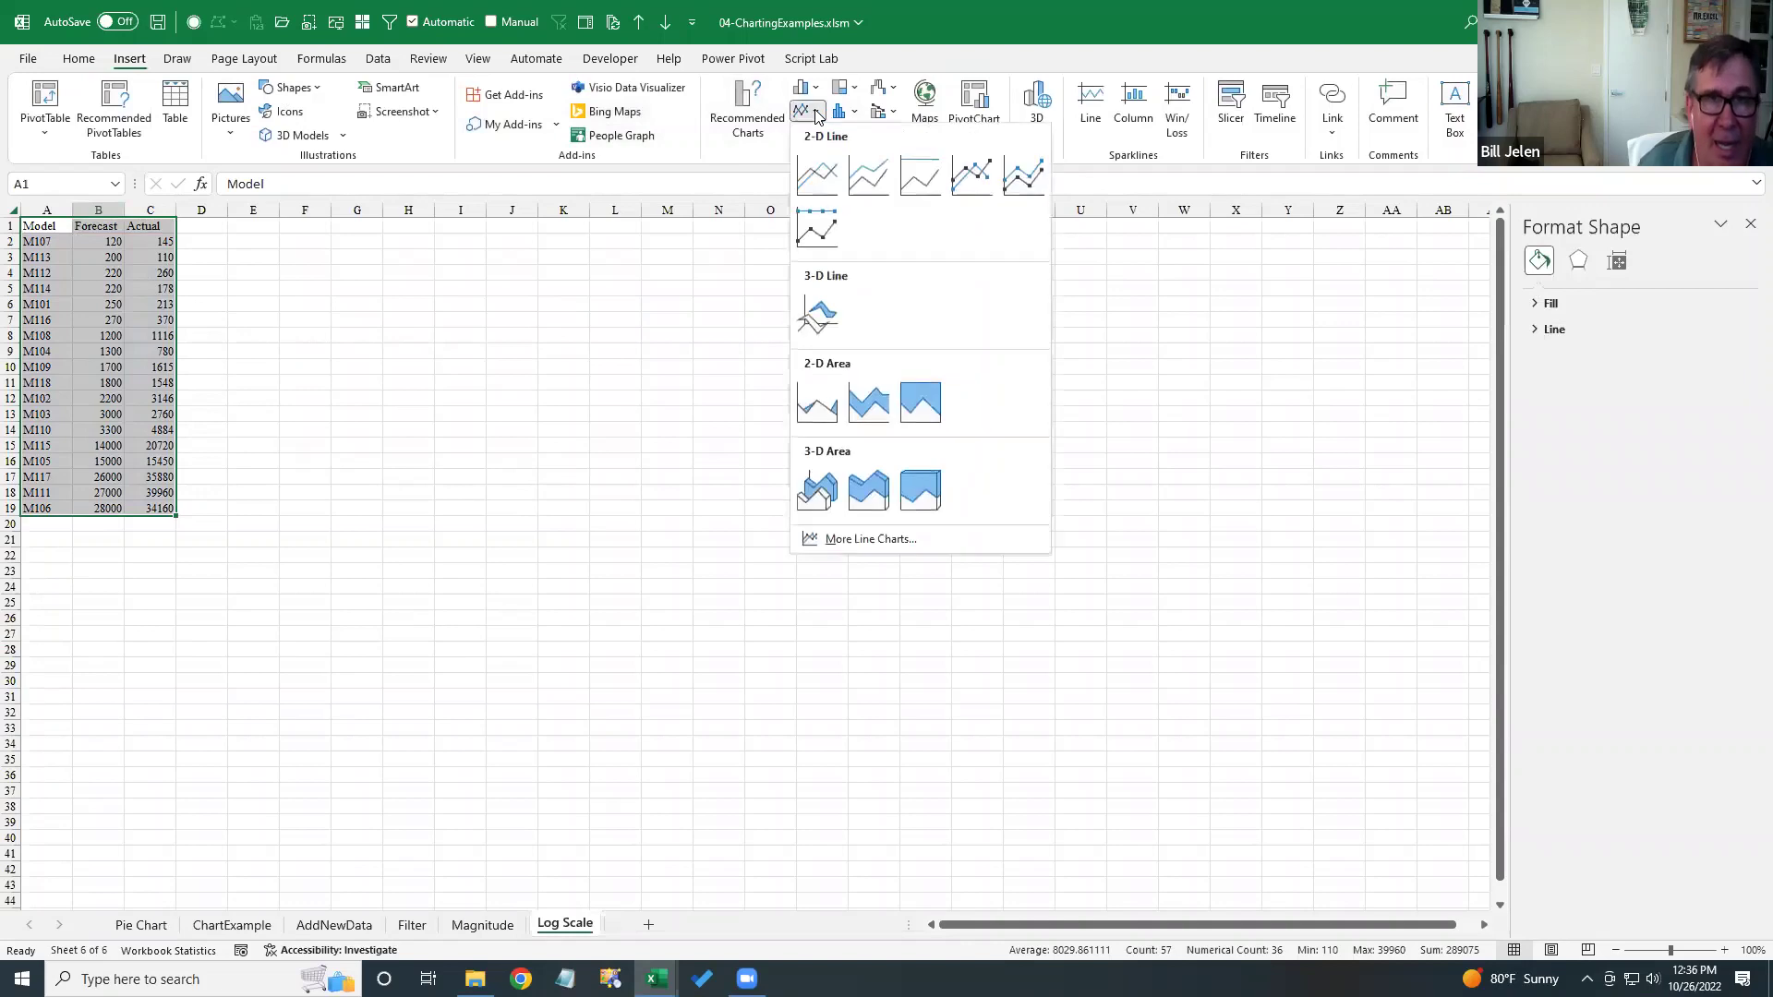
pyautogui.click(817, 169)
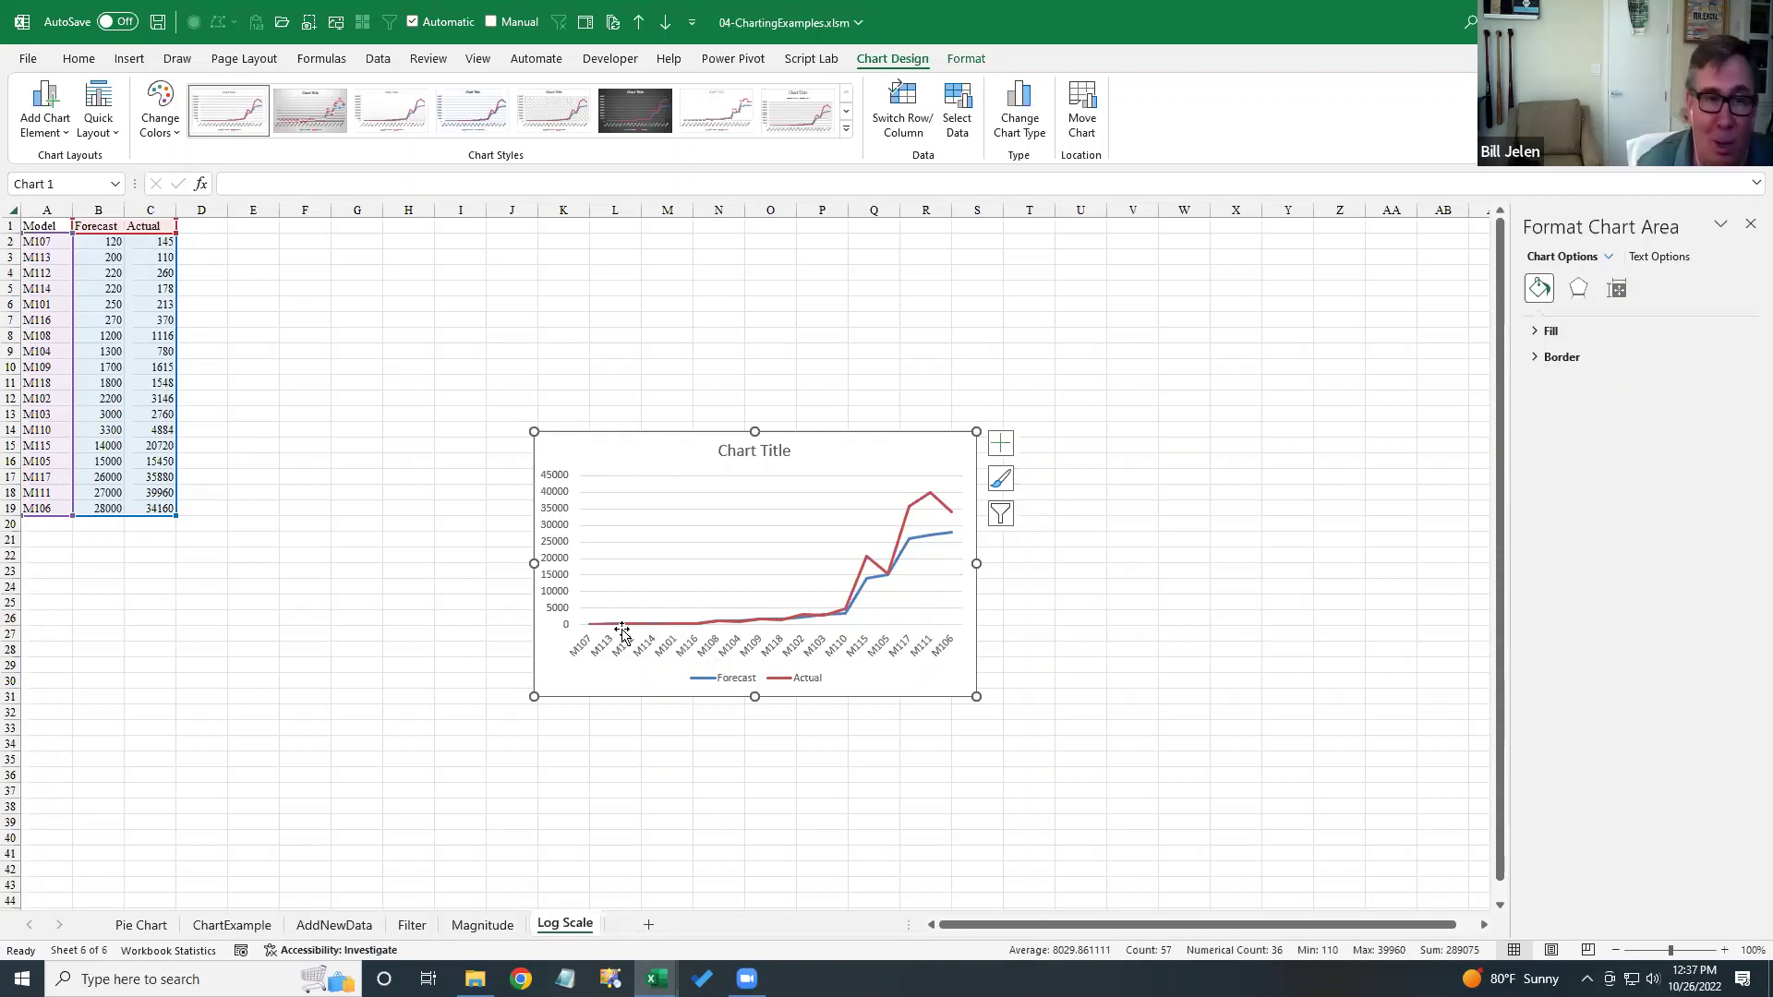
# - Set the line chart's vertical value axis to a logarithmic scale with base 10
pyautogui.rightClick(563, 566)
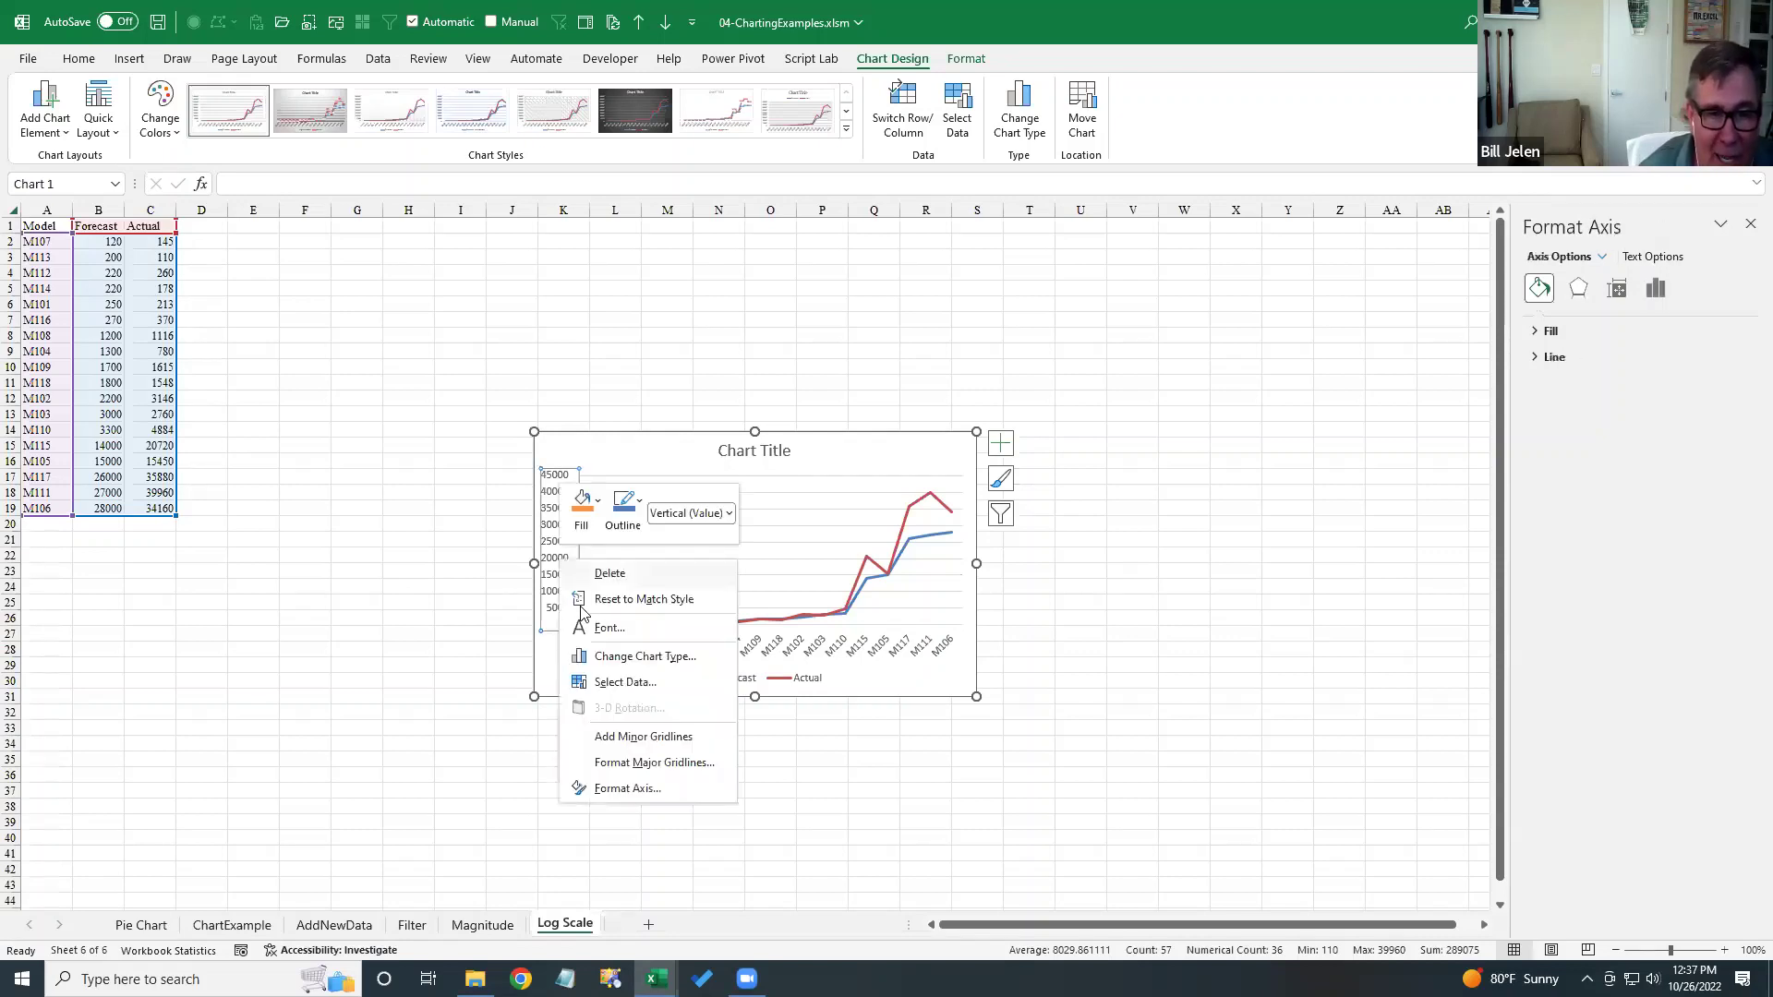
pyautogui.click(614, 787)
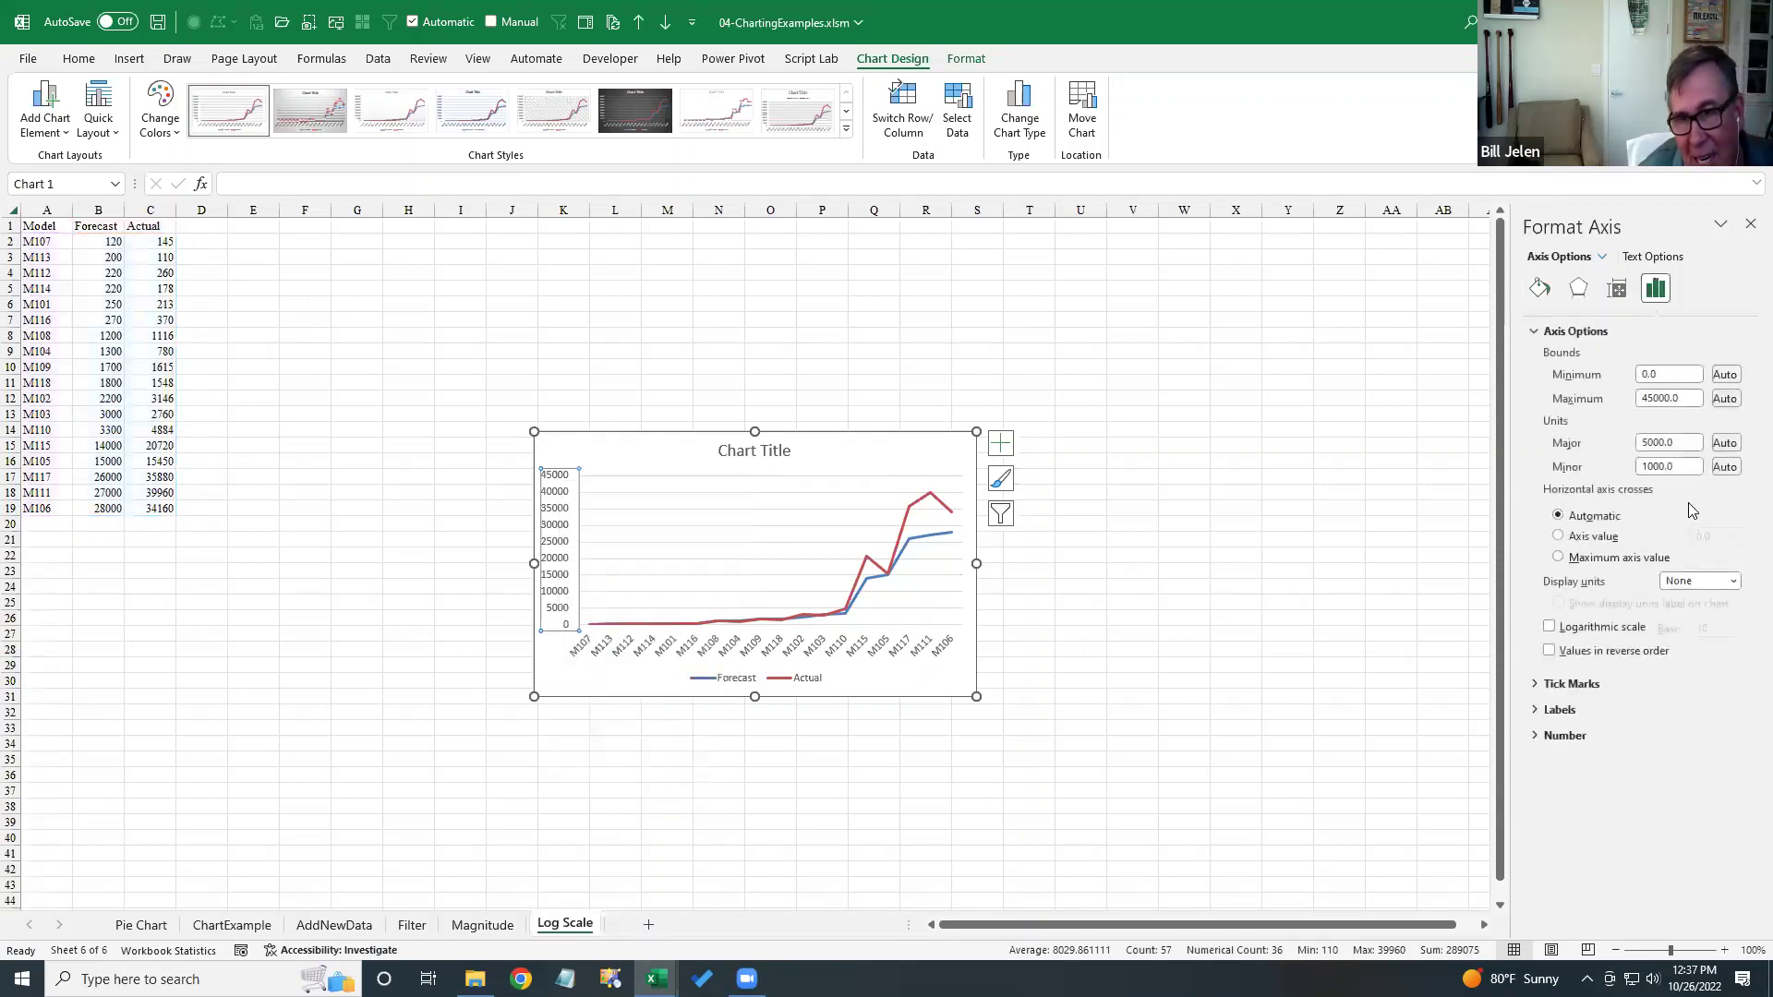
pyautogui.click(1549, 628)
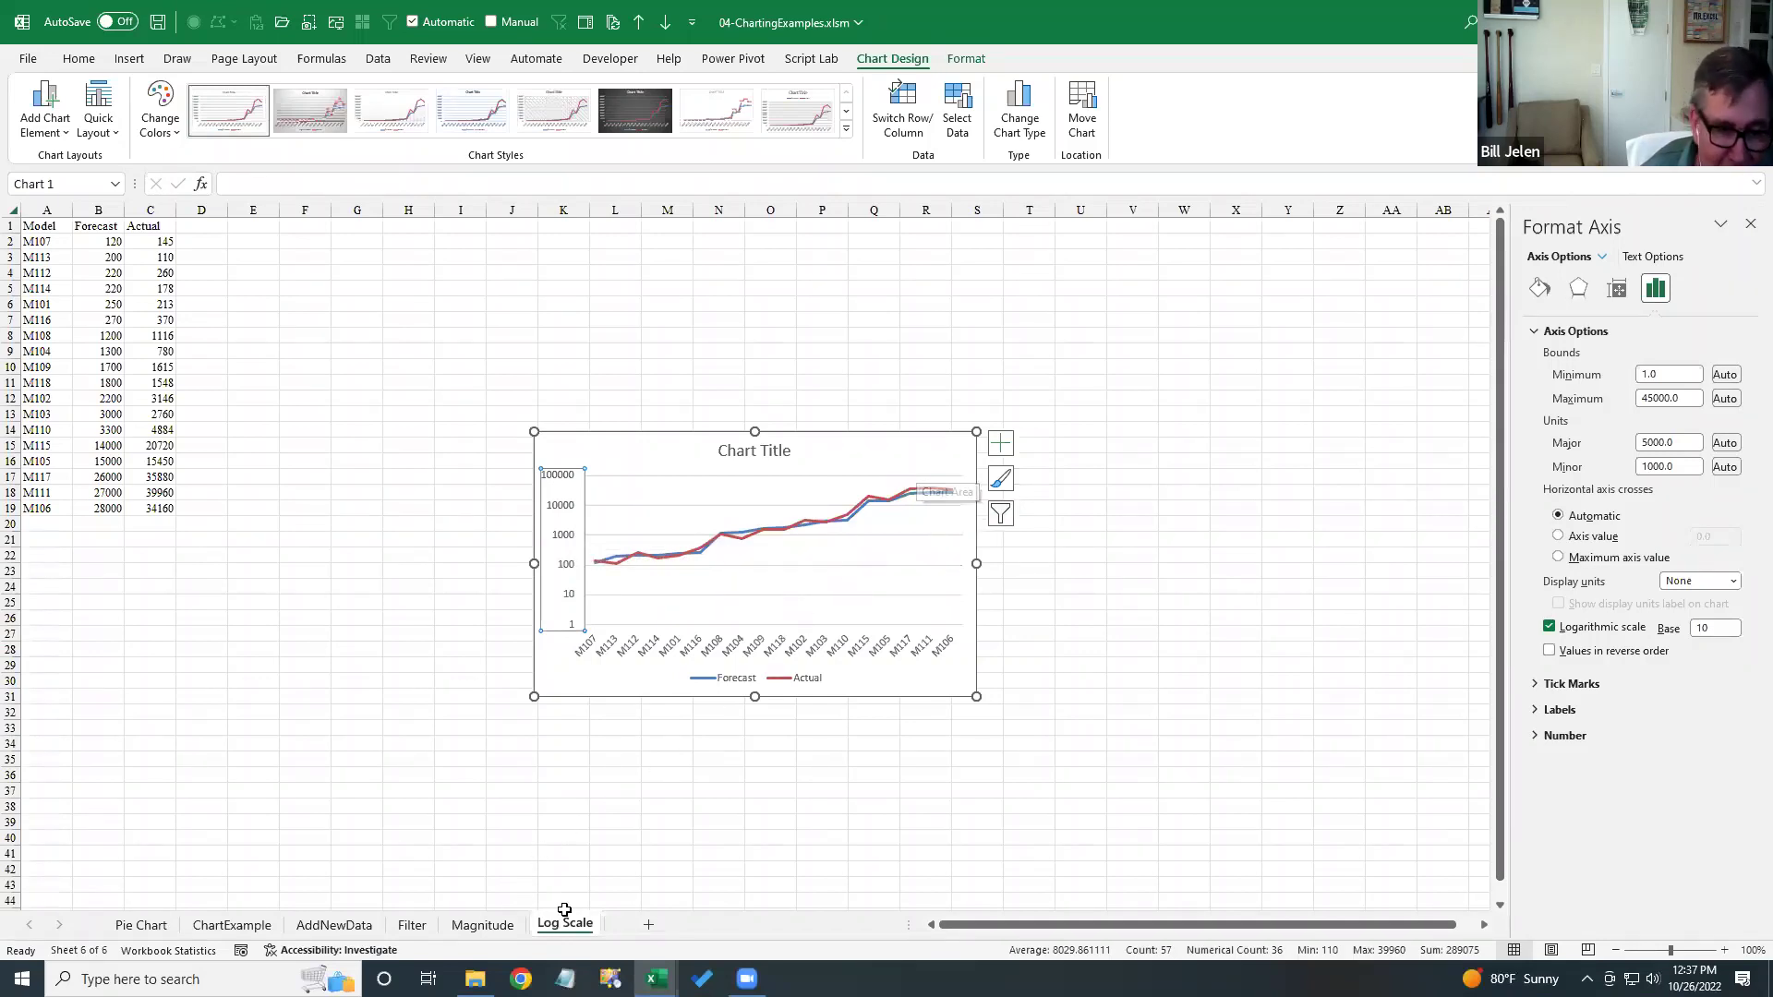
pyautogui.click(471, 480)
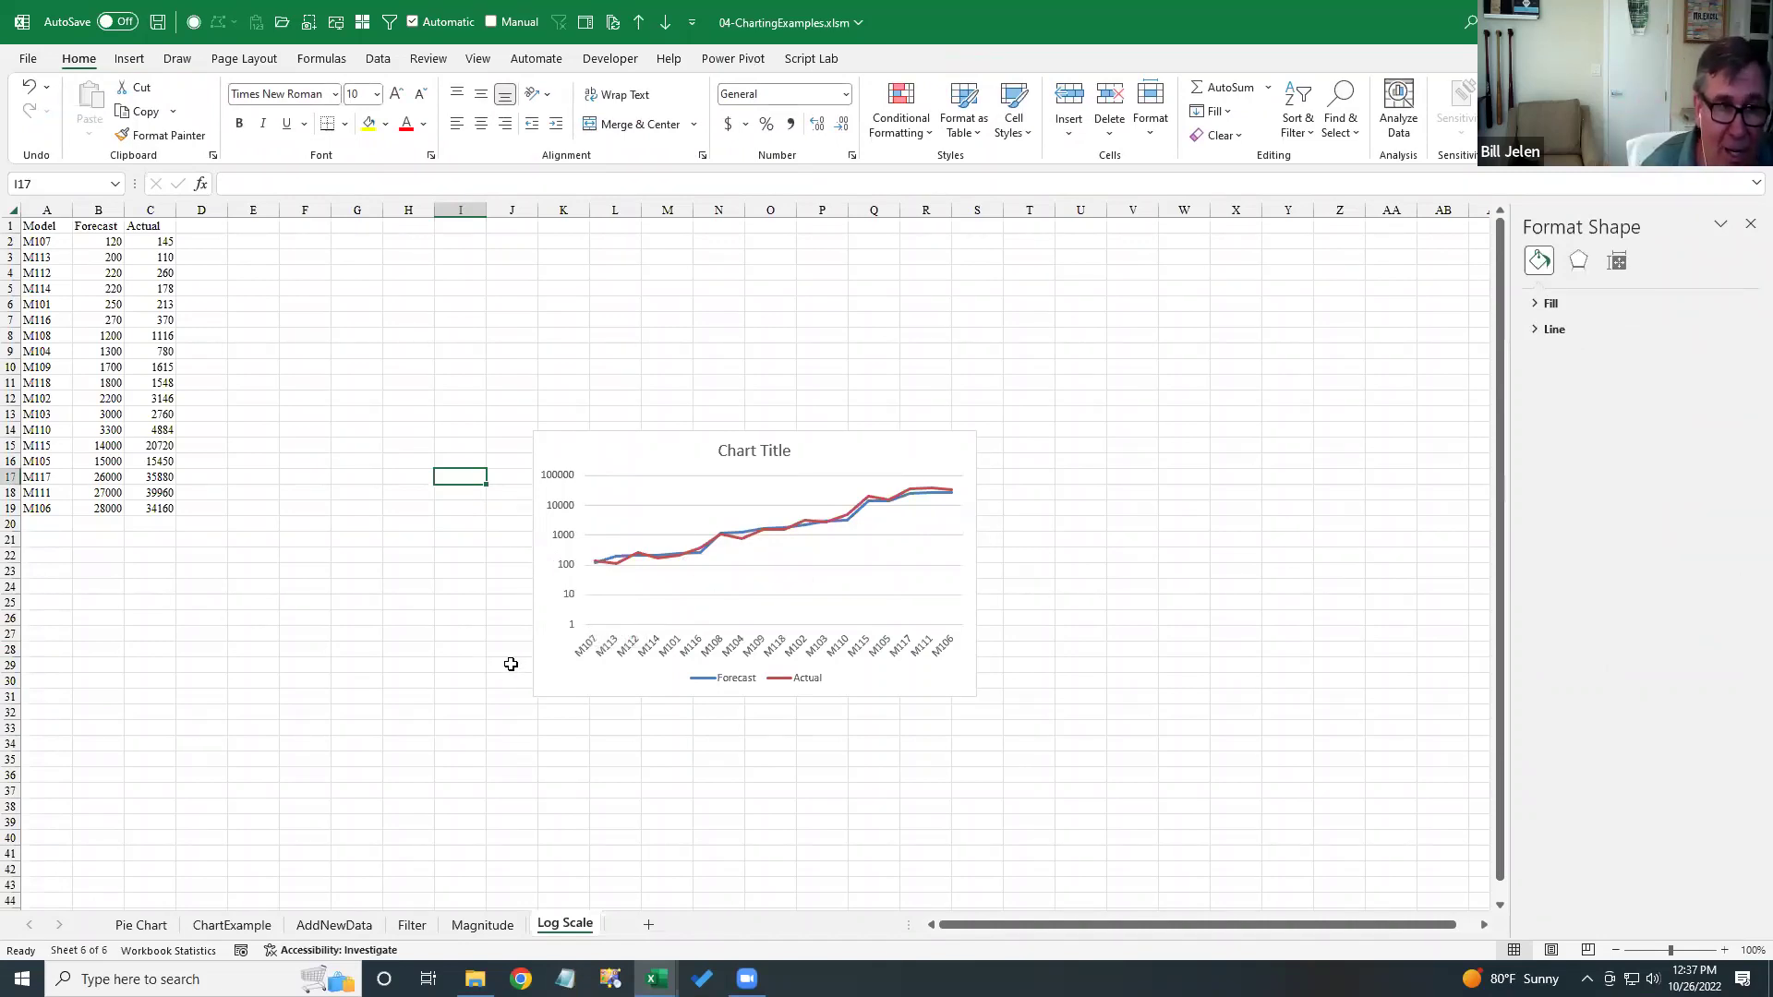
# - Switch to the 00-More4AppsCharting.xlsx agenda and strike through topics #15 Perfect 1-Click Charts, #16 Paste New Data on a Chart and #18 Combo Charts
pyautogui.hotkey('alt', 'Tab')
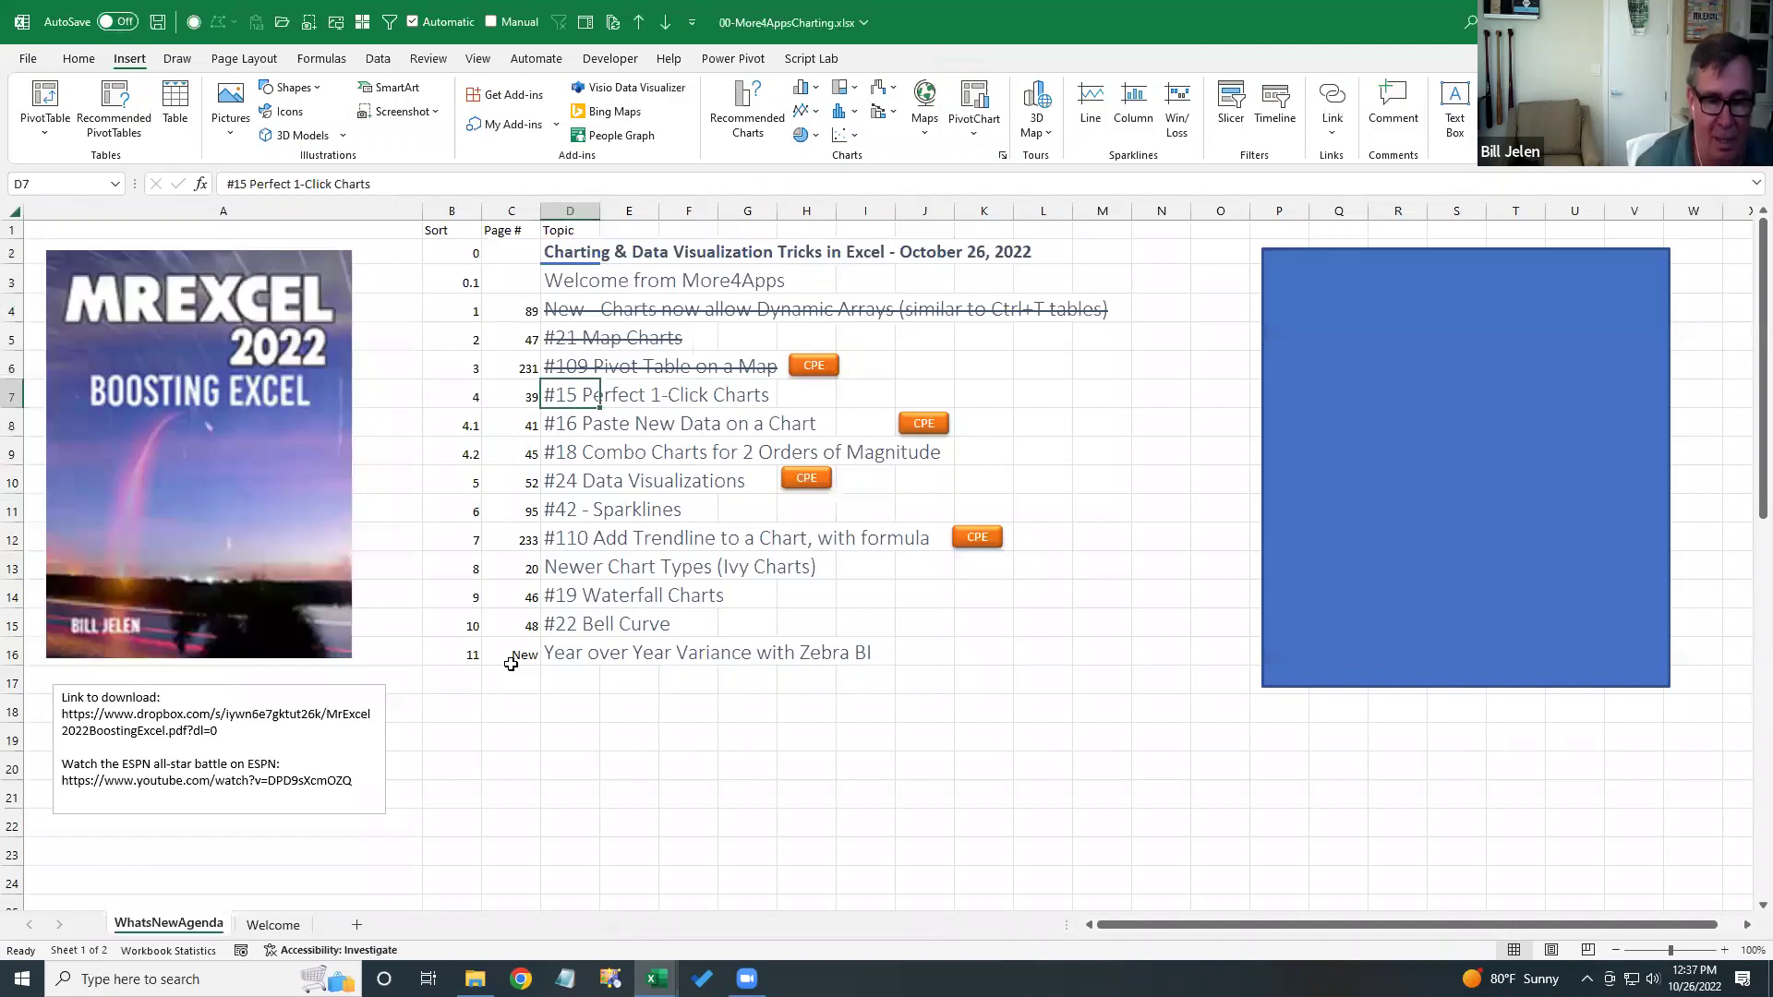
pyautogui.hotkey('ctrl', '5')
pyautogui.press('Down')
pyautogui.hotkey('ctrl', '5')
pyautogui.press('Down')
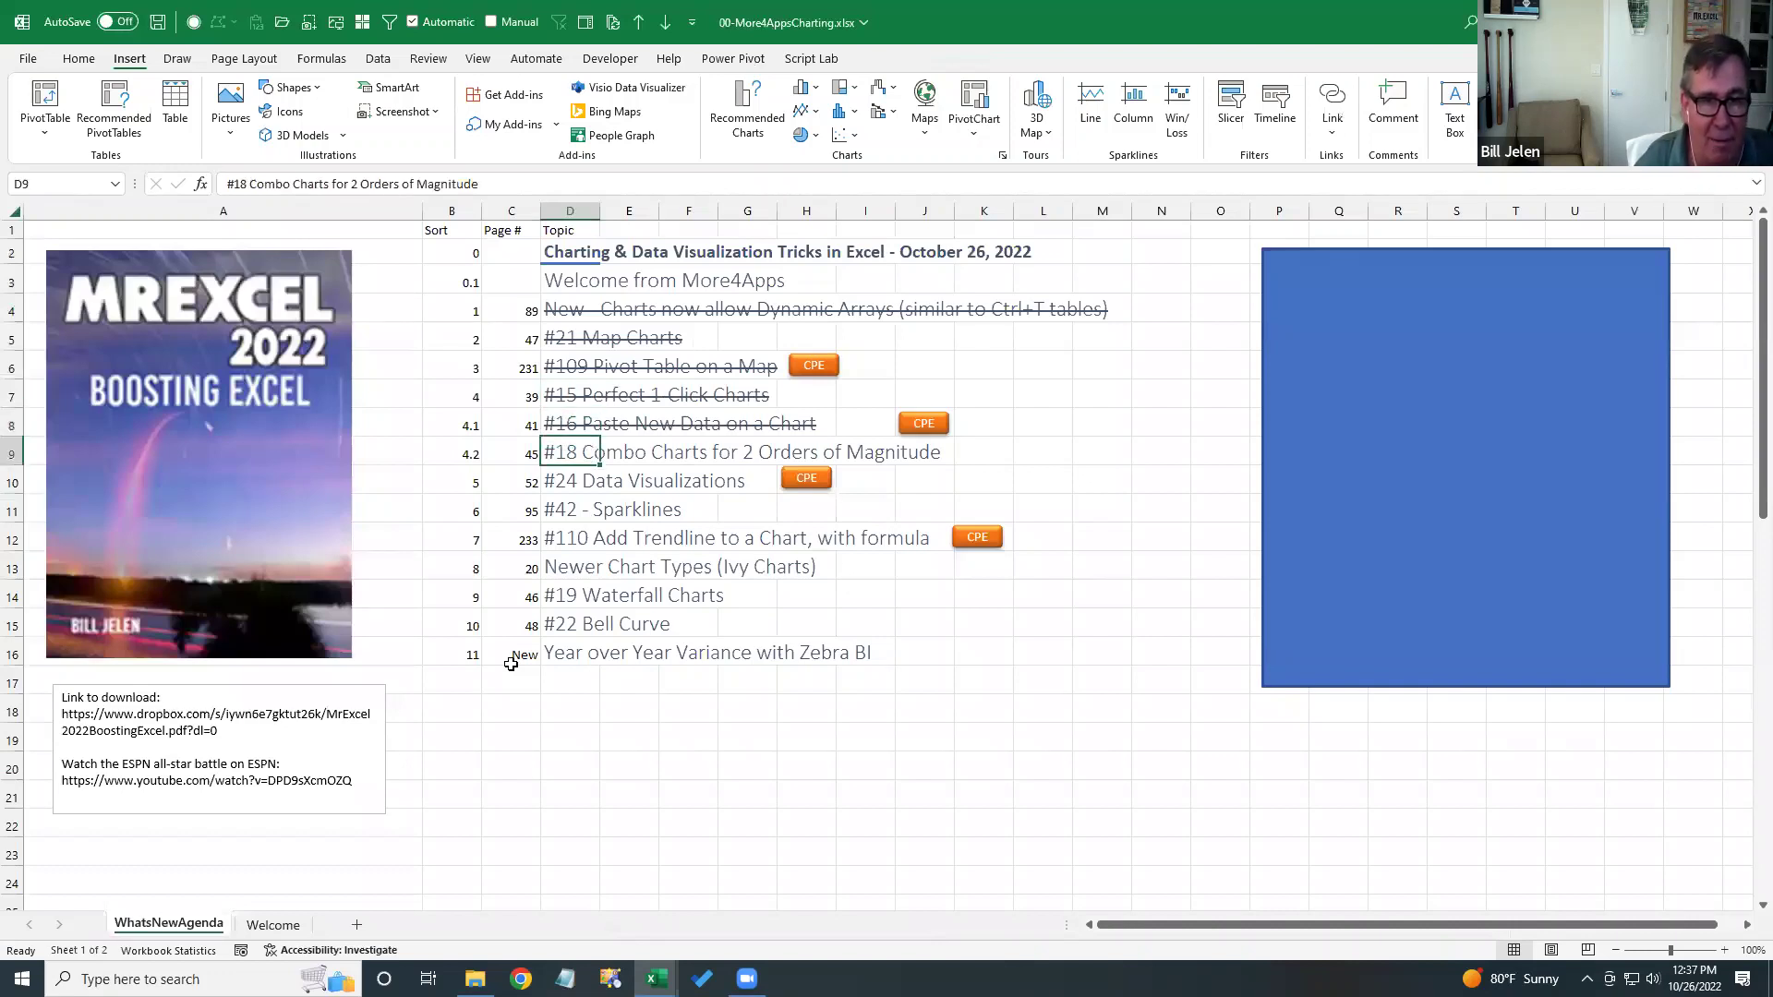
pyautogui.hotkey('ctrl', '5')
pyautogui.press('Down')
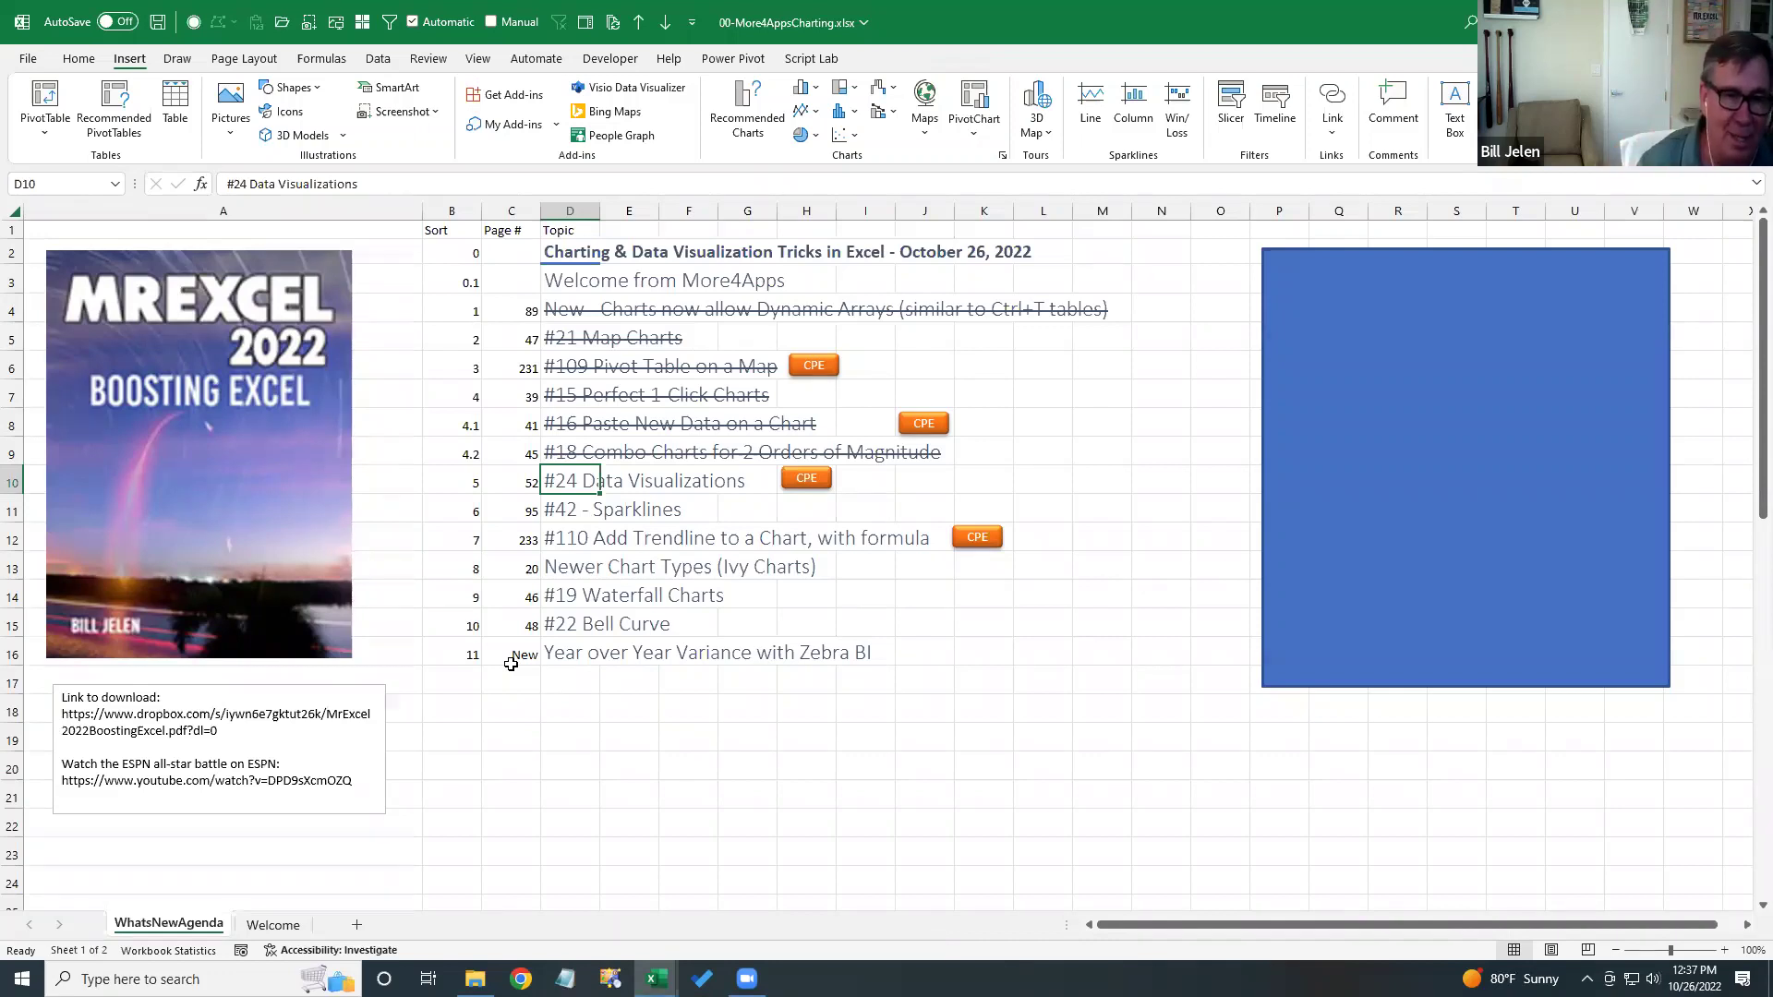
pyautogui.click(578, 659)
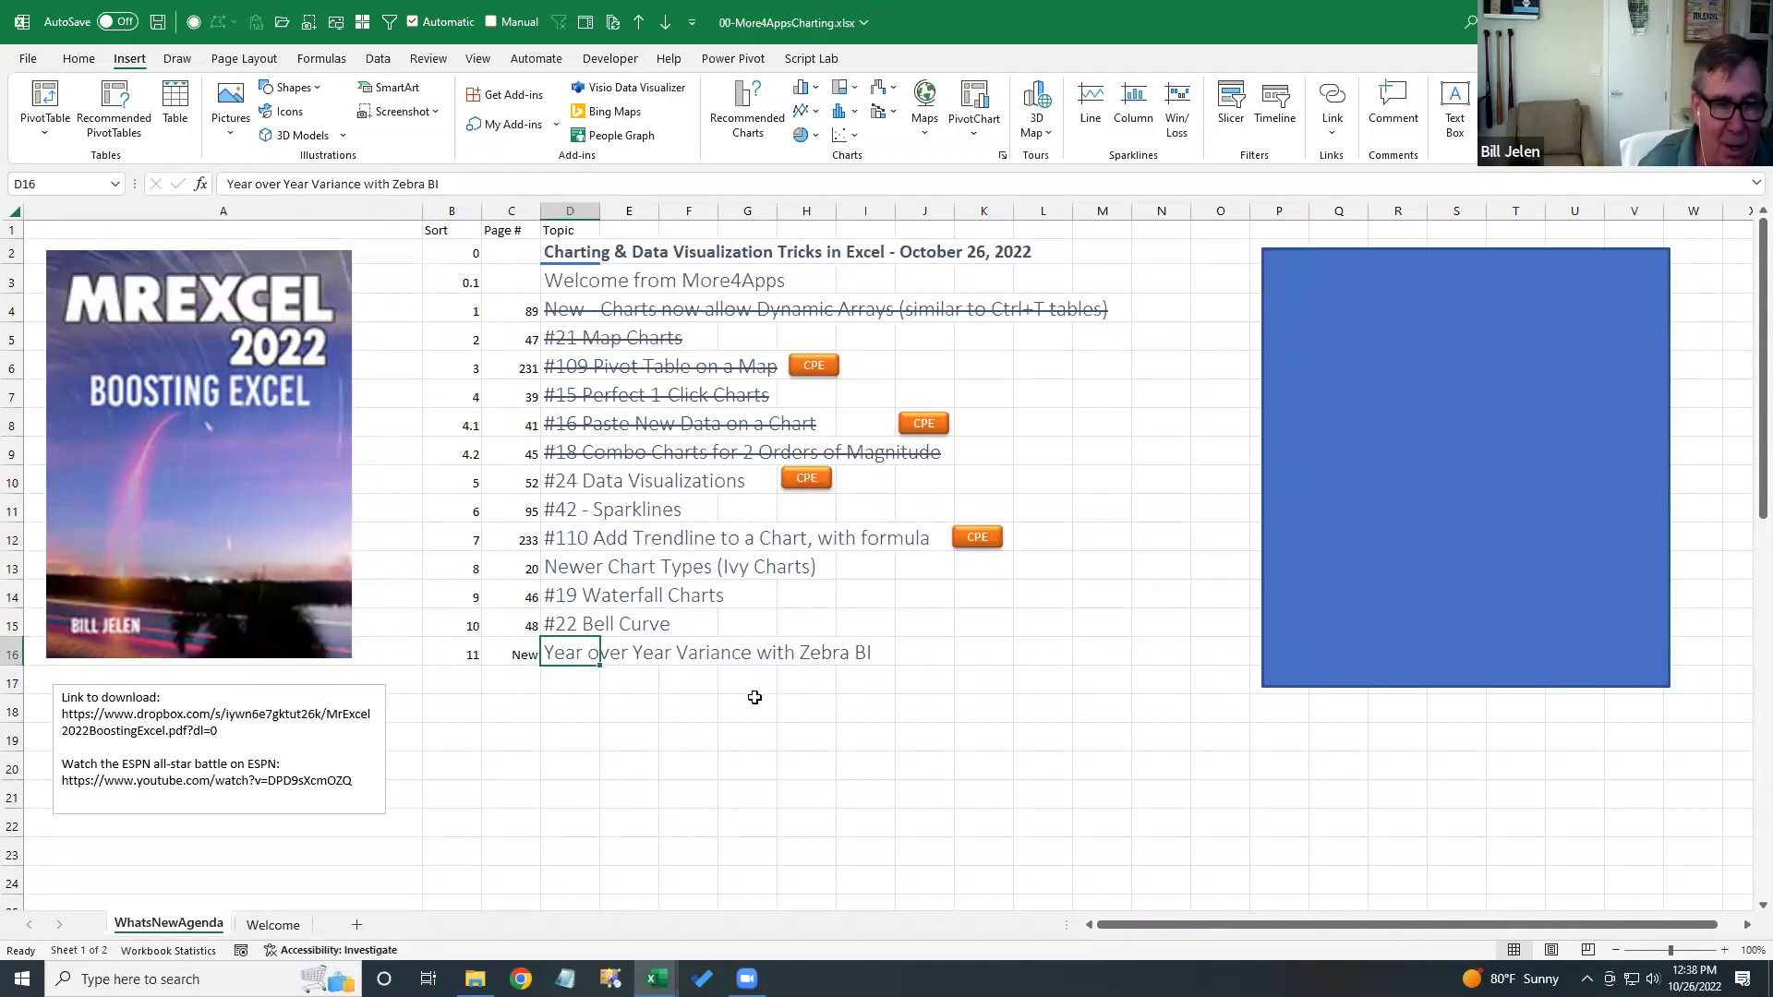
# - Open 11-EasyVarianceChartsWithZebraBI.xlsm from the More4AppsCharting folder and enable its macros
pyautogui.click(475, 981)
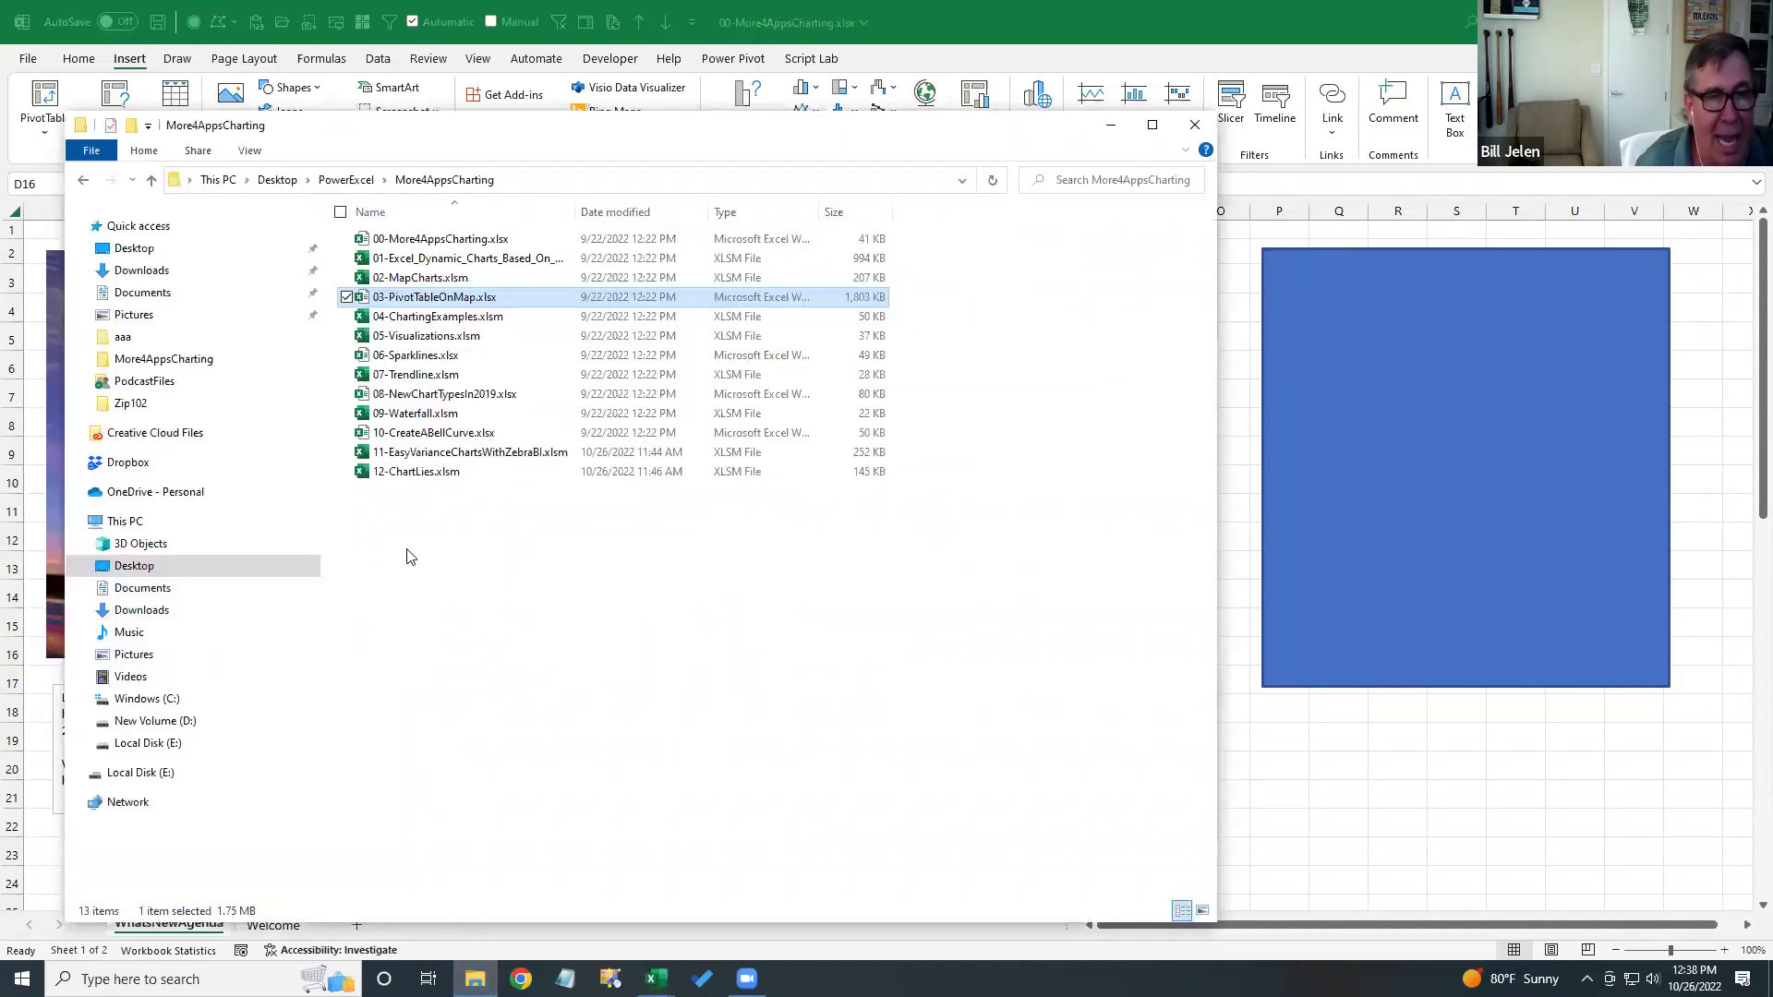
pyautogui.click(436, 454)
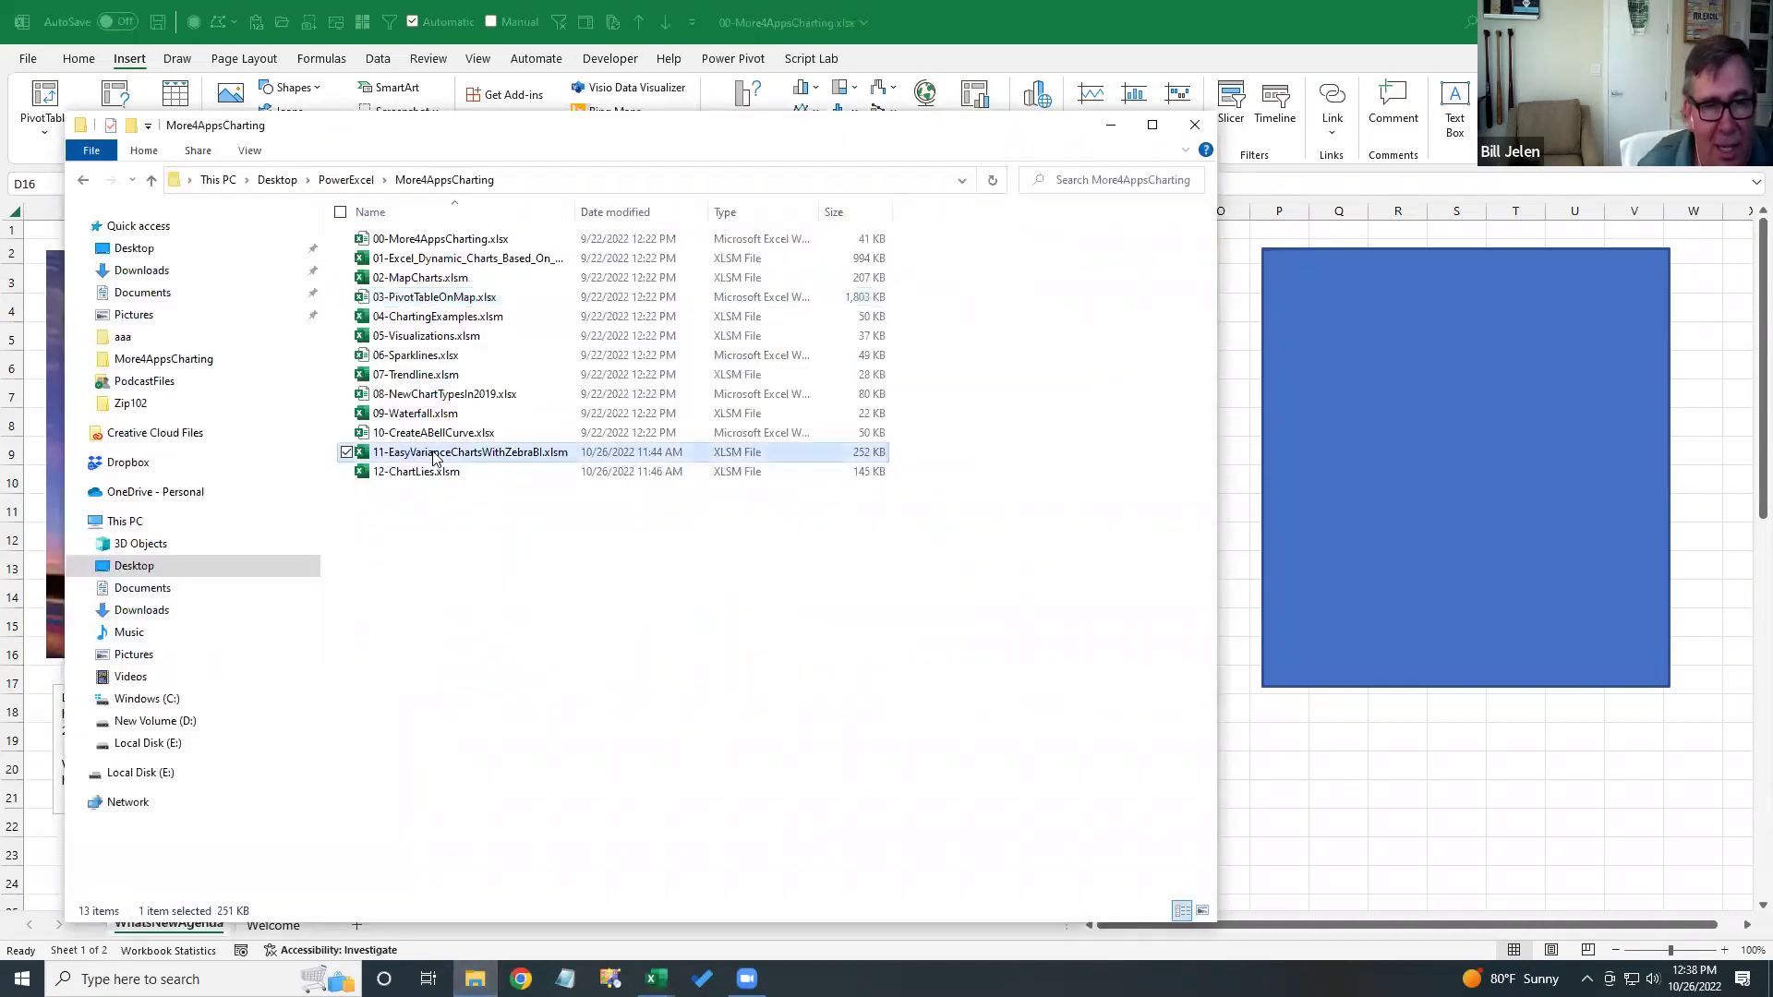
pyautogui.doubleClick(436, 452)
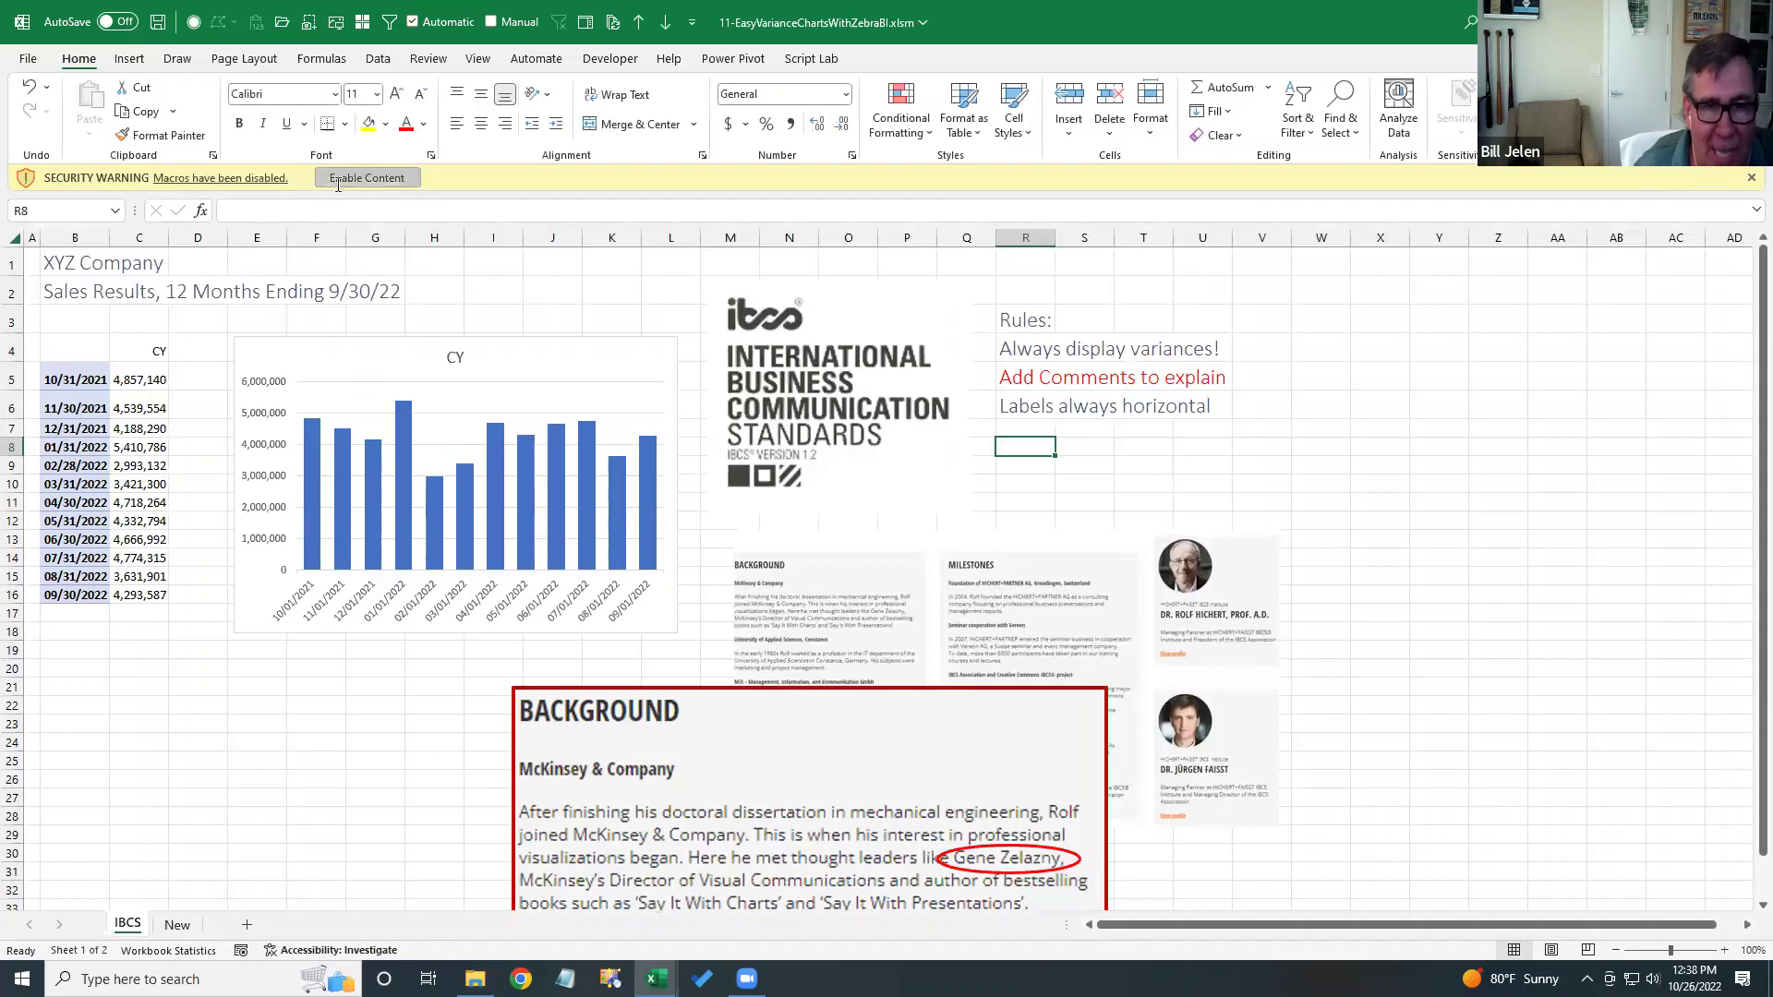
pyautogui.click(343, 178)
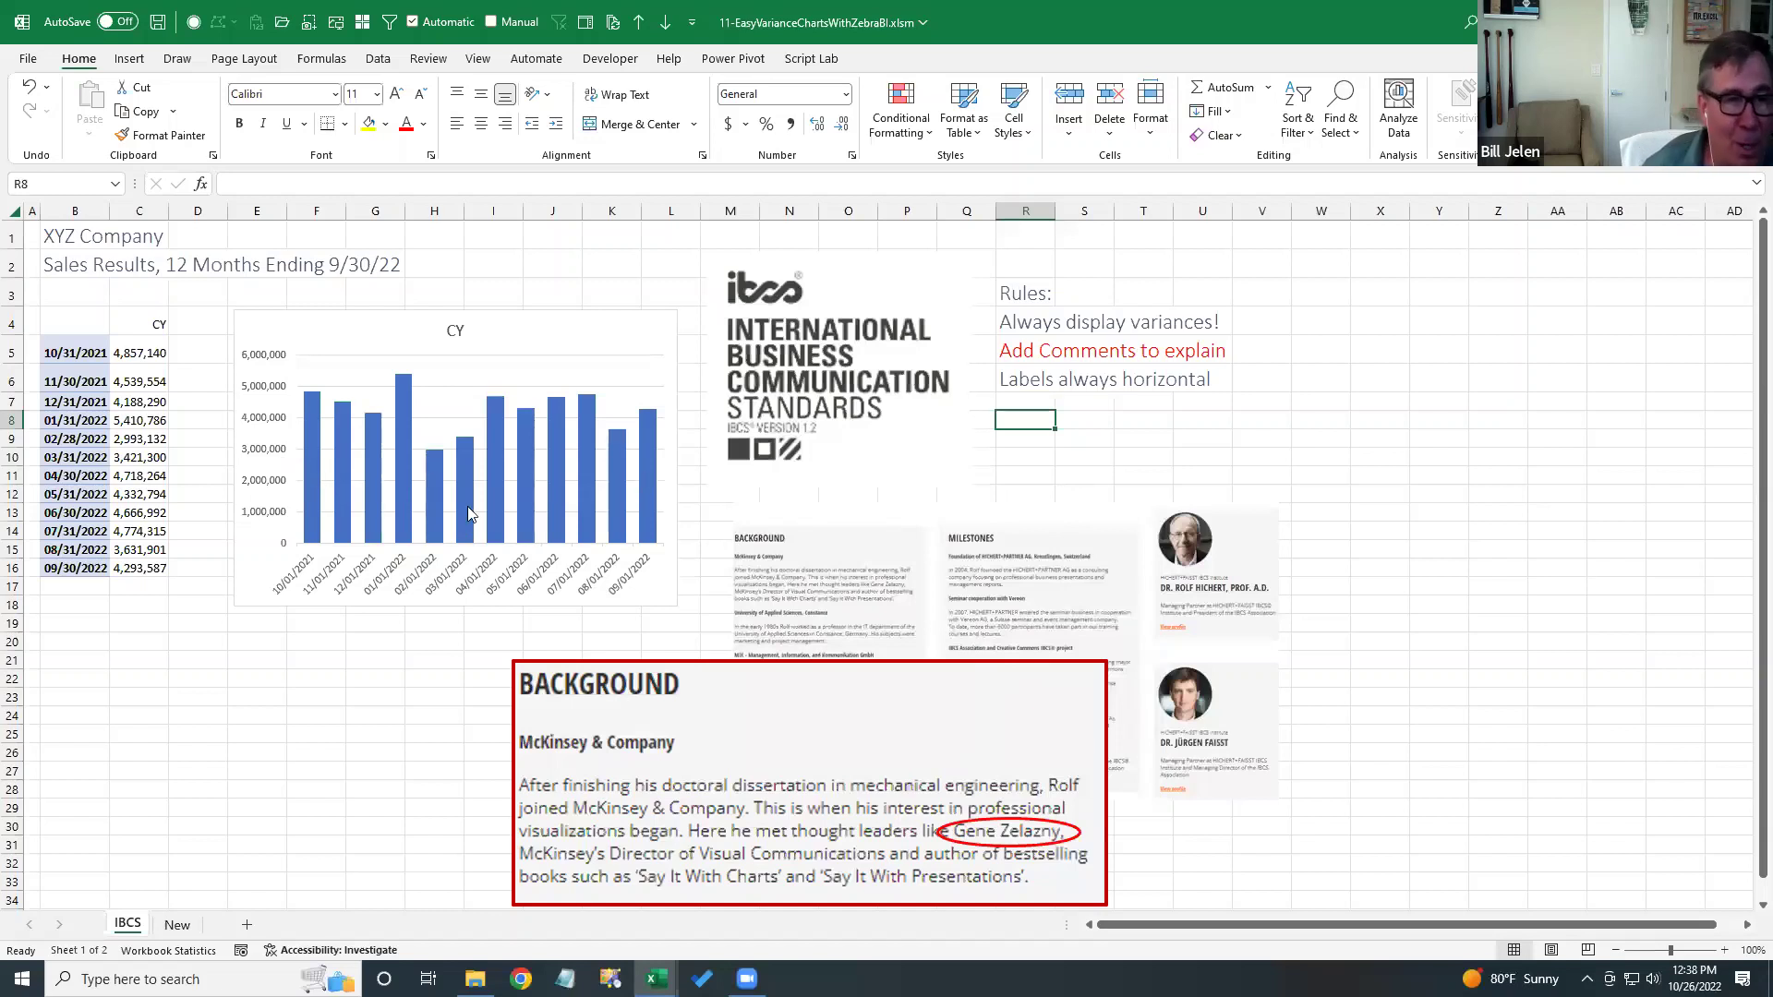
pyautogui.moveTo(644, 513)
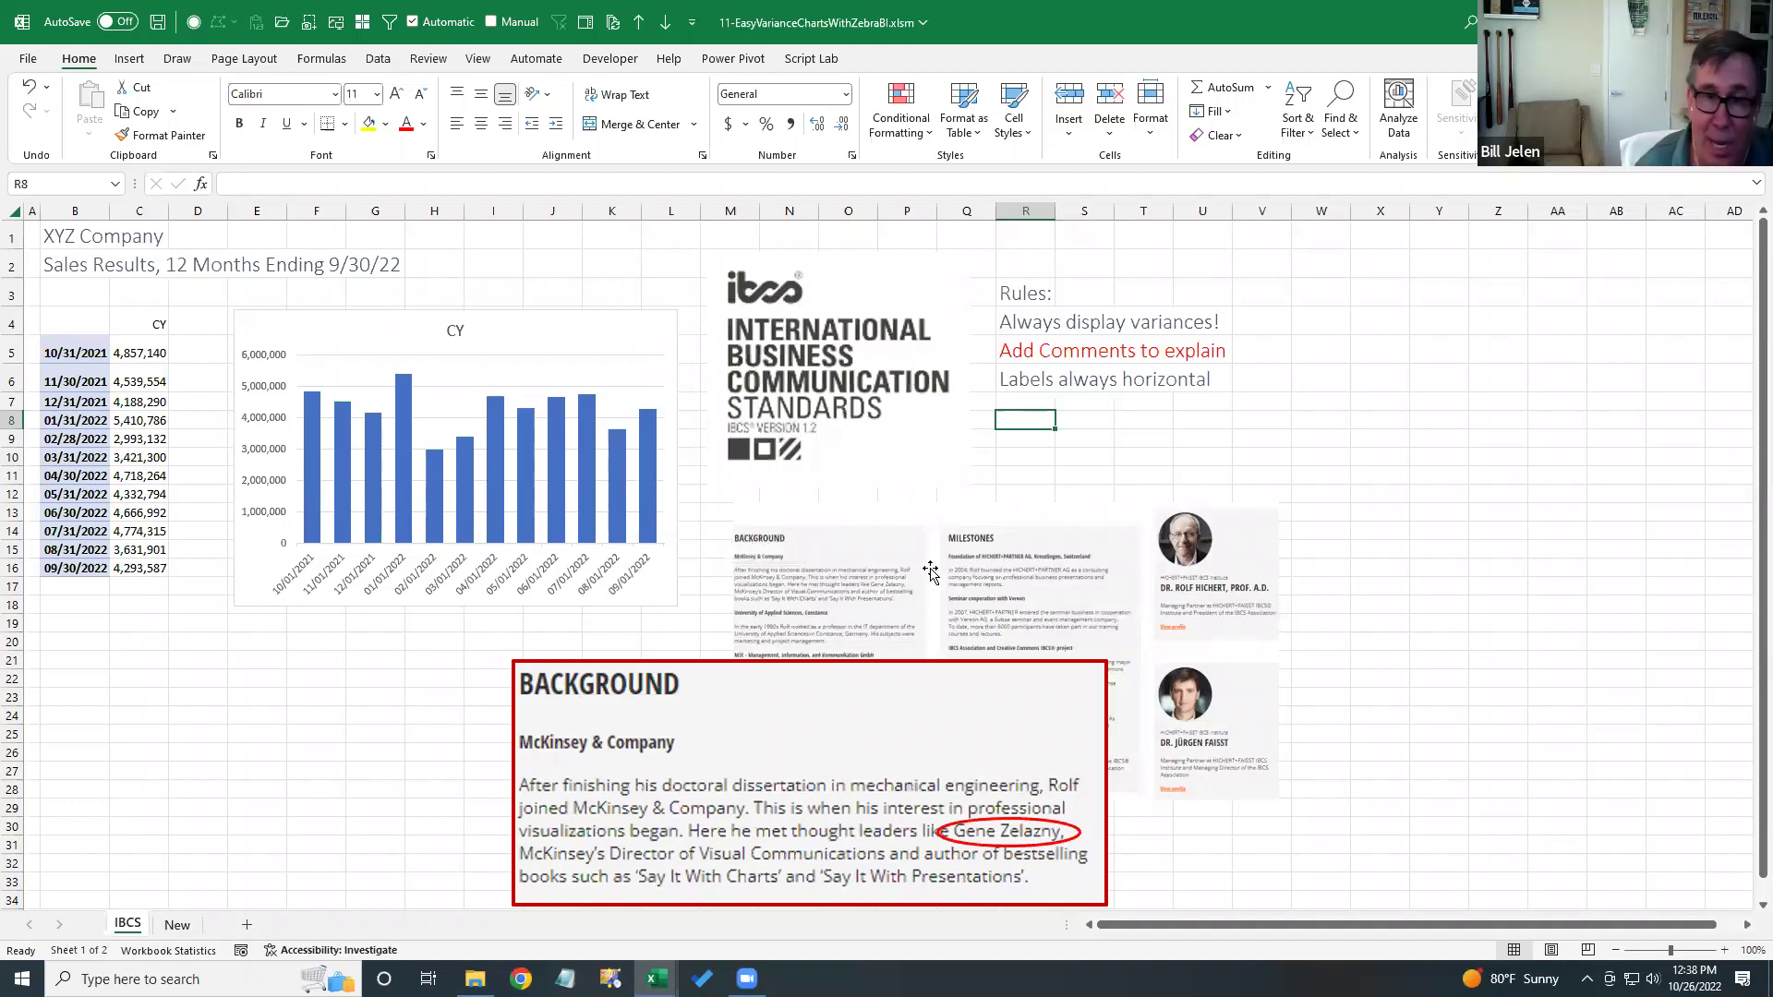
pyautogui.click(1026, 354)
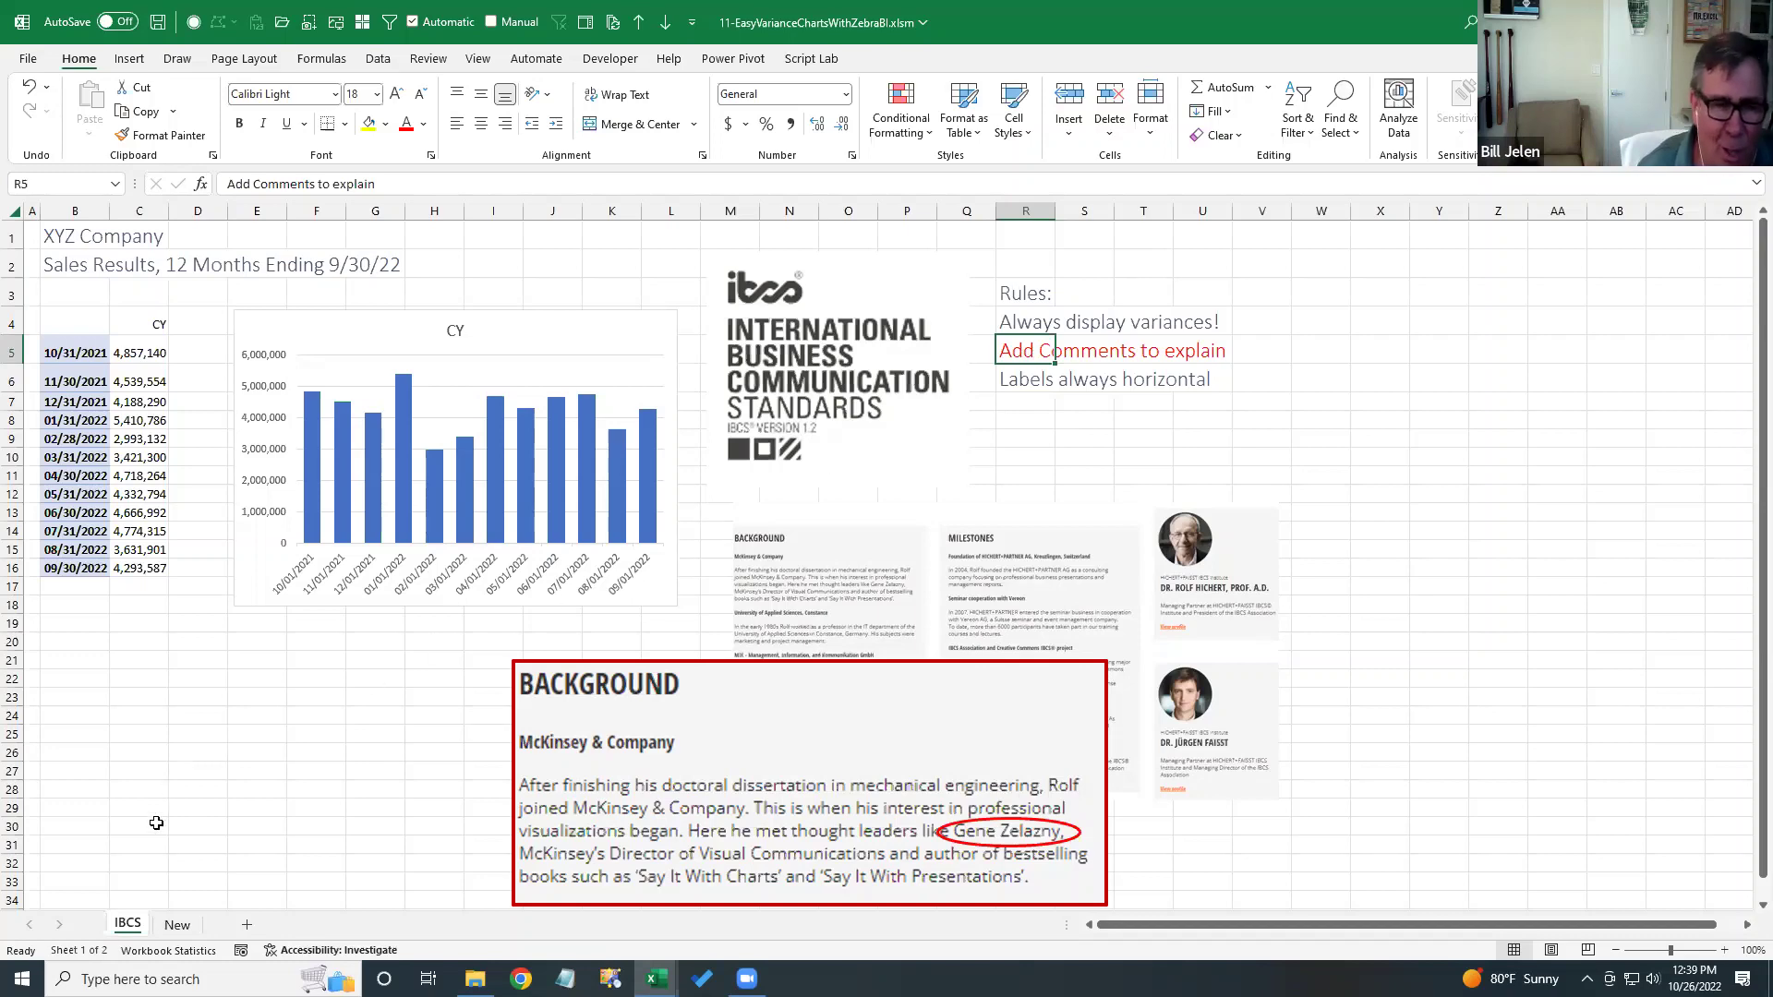
# - On the New sheet, insert a Zebra BI Charts for Office chart from the Date, CY, PY and Comments data in C2:F14
pyautogui.click(177, 924)
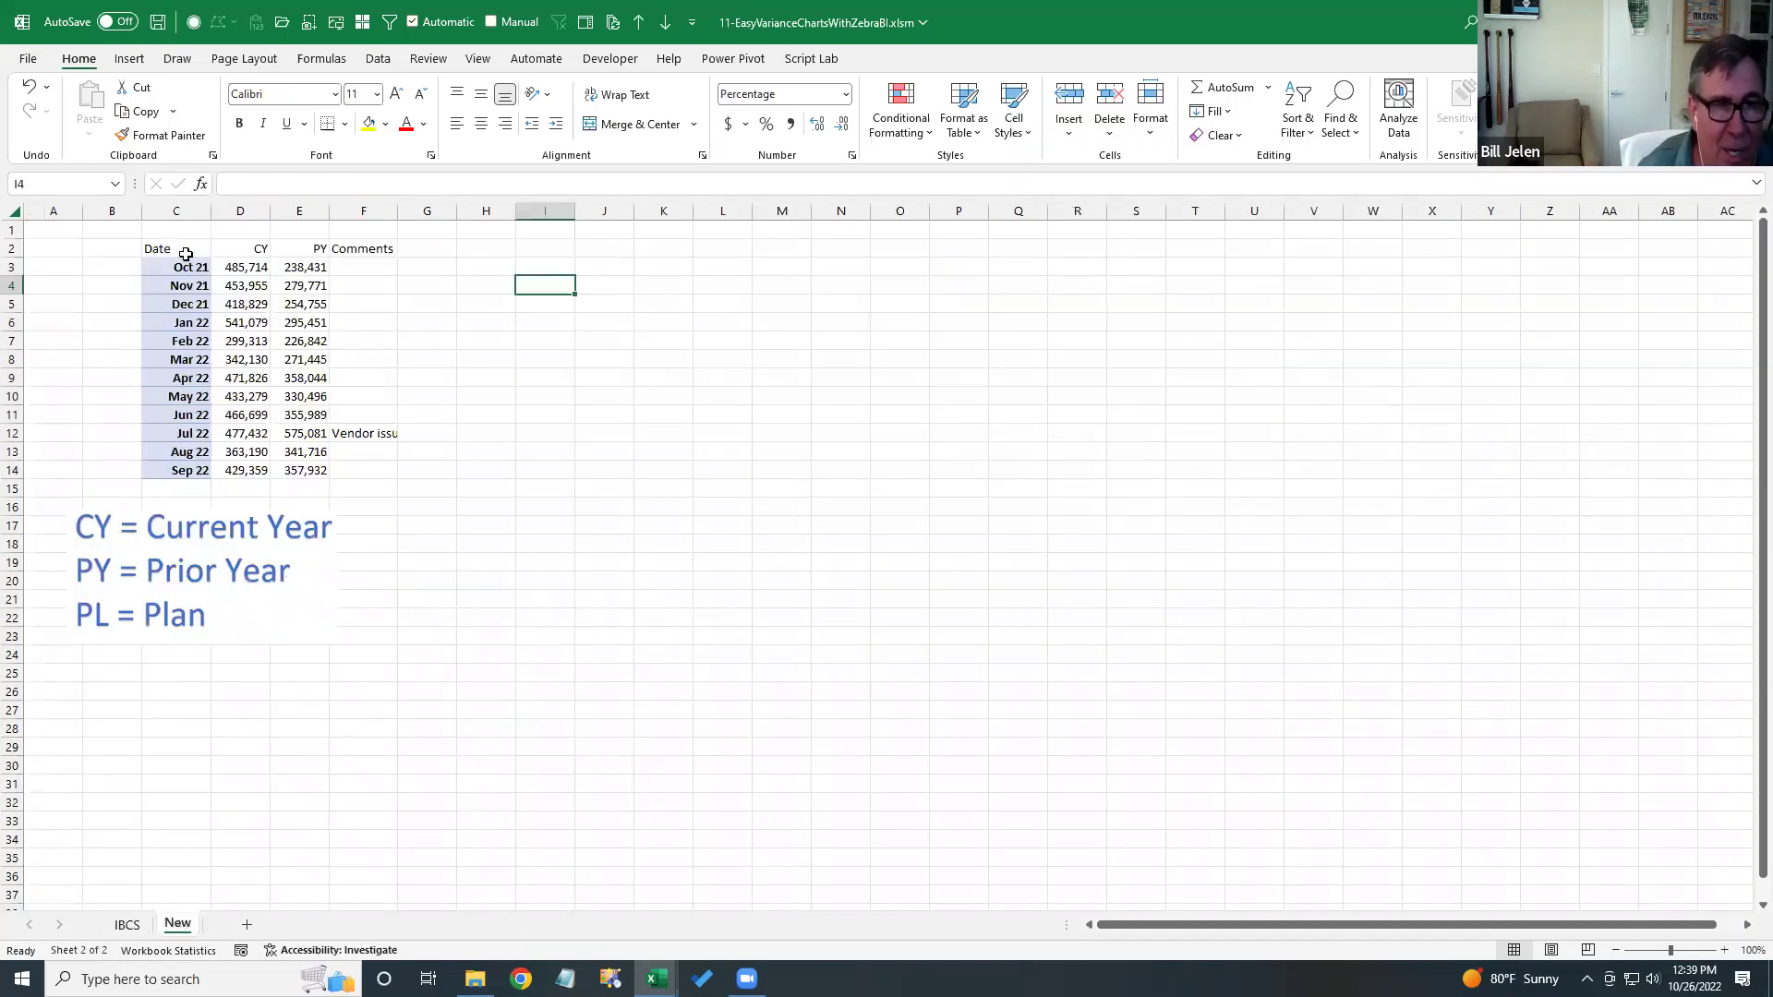
pyautogui.moveTo(185, 253); pyautogui.dragTo(342, 465)
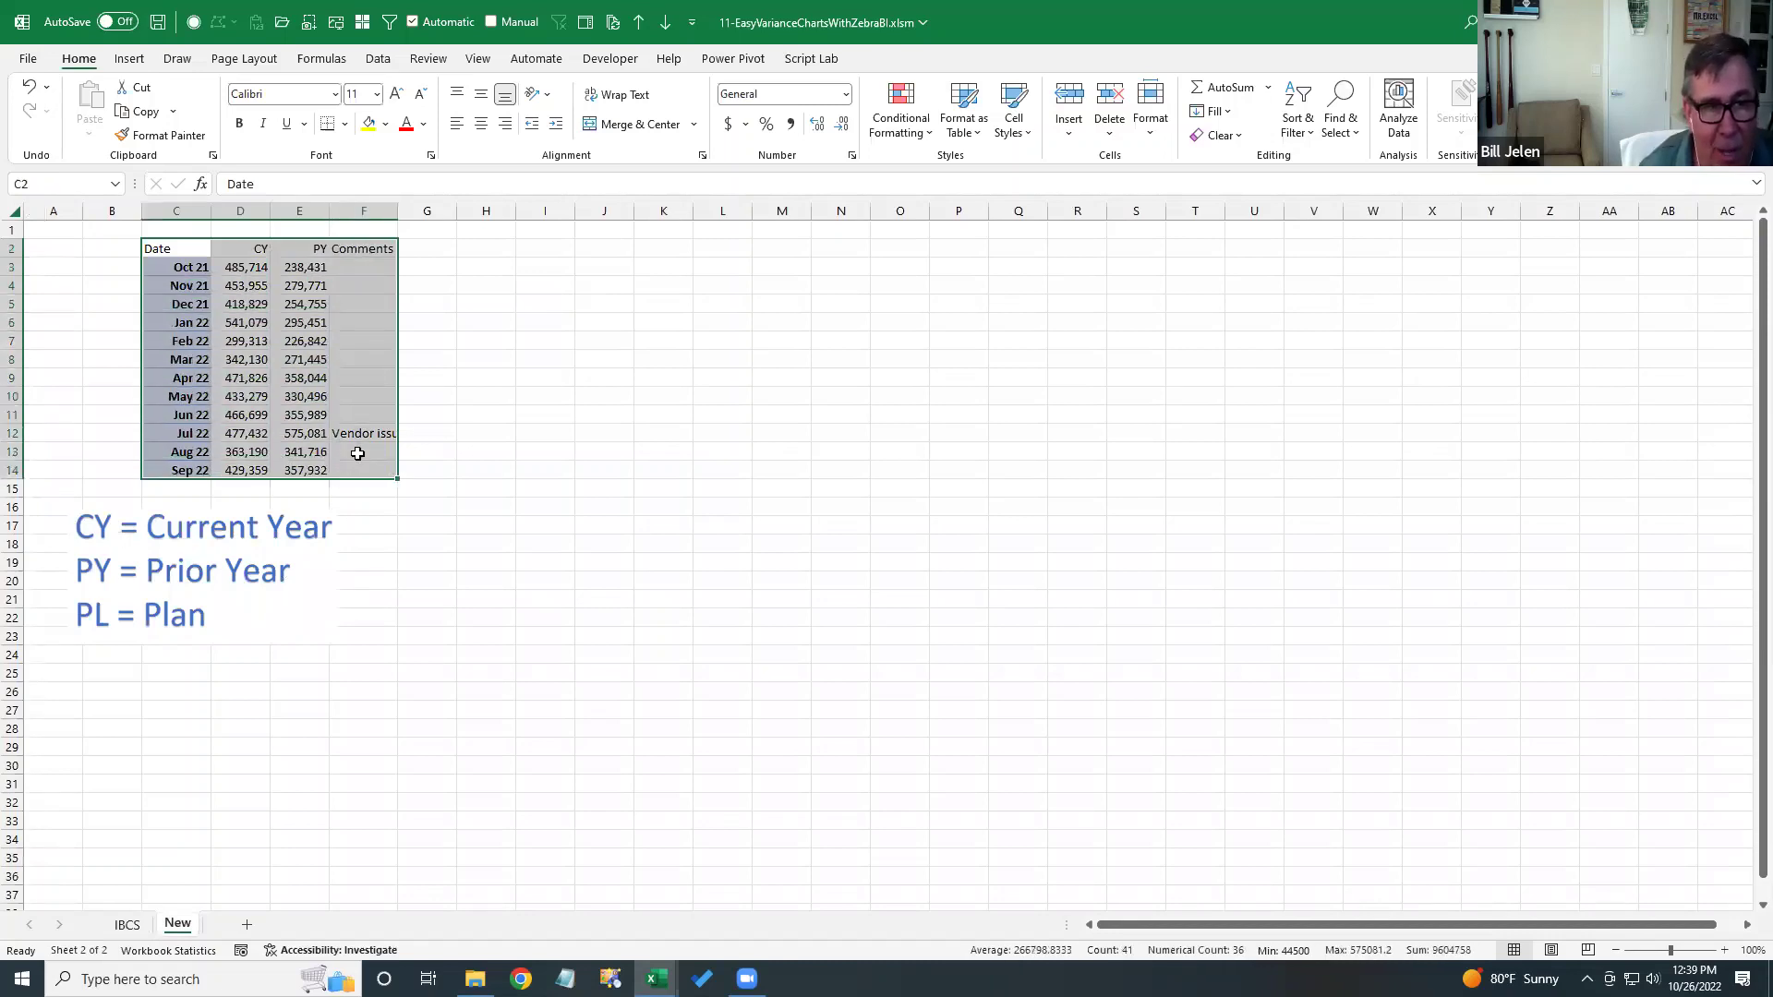
pyautogui.click(130, 59)
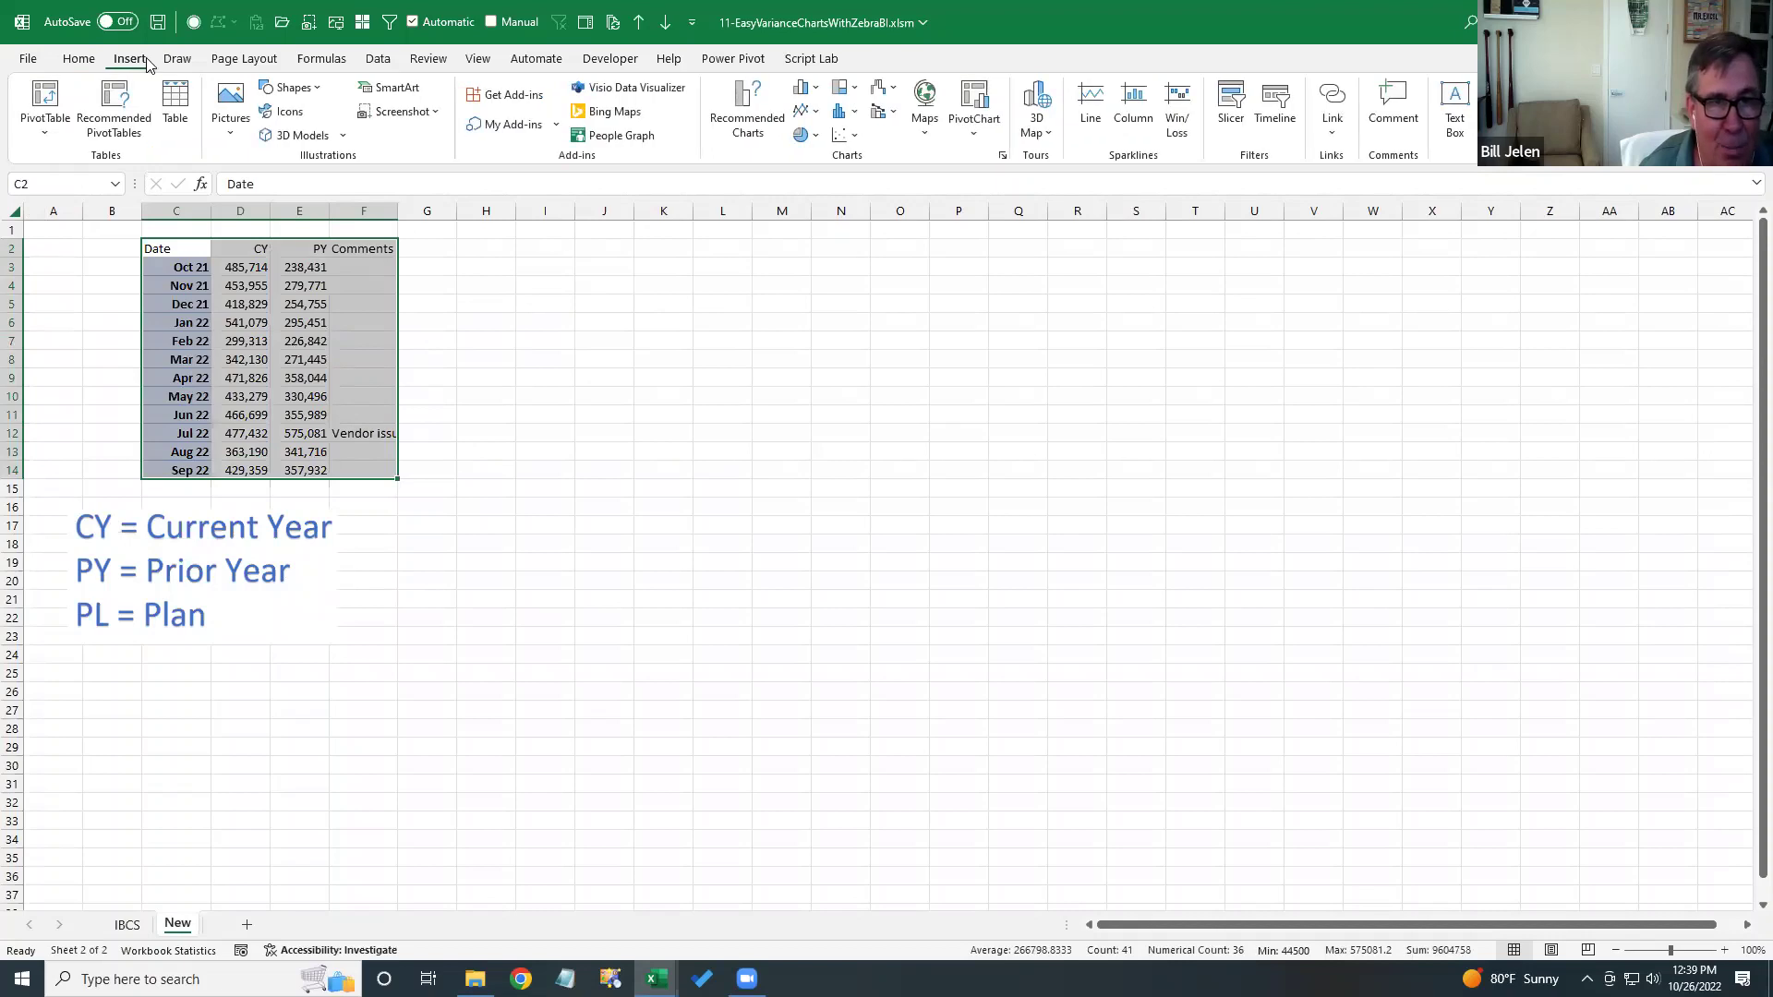
pyautogui.click(556, 127)
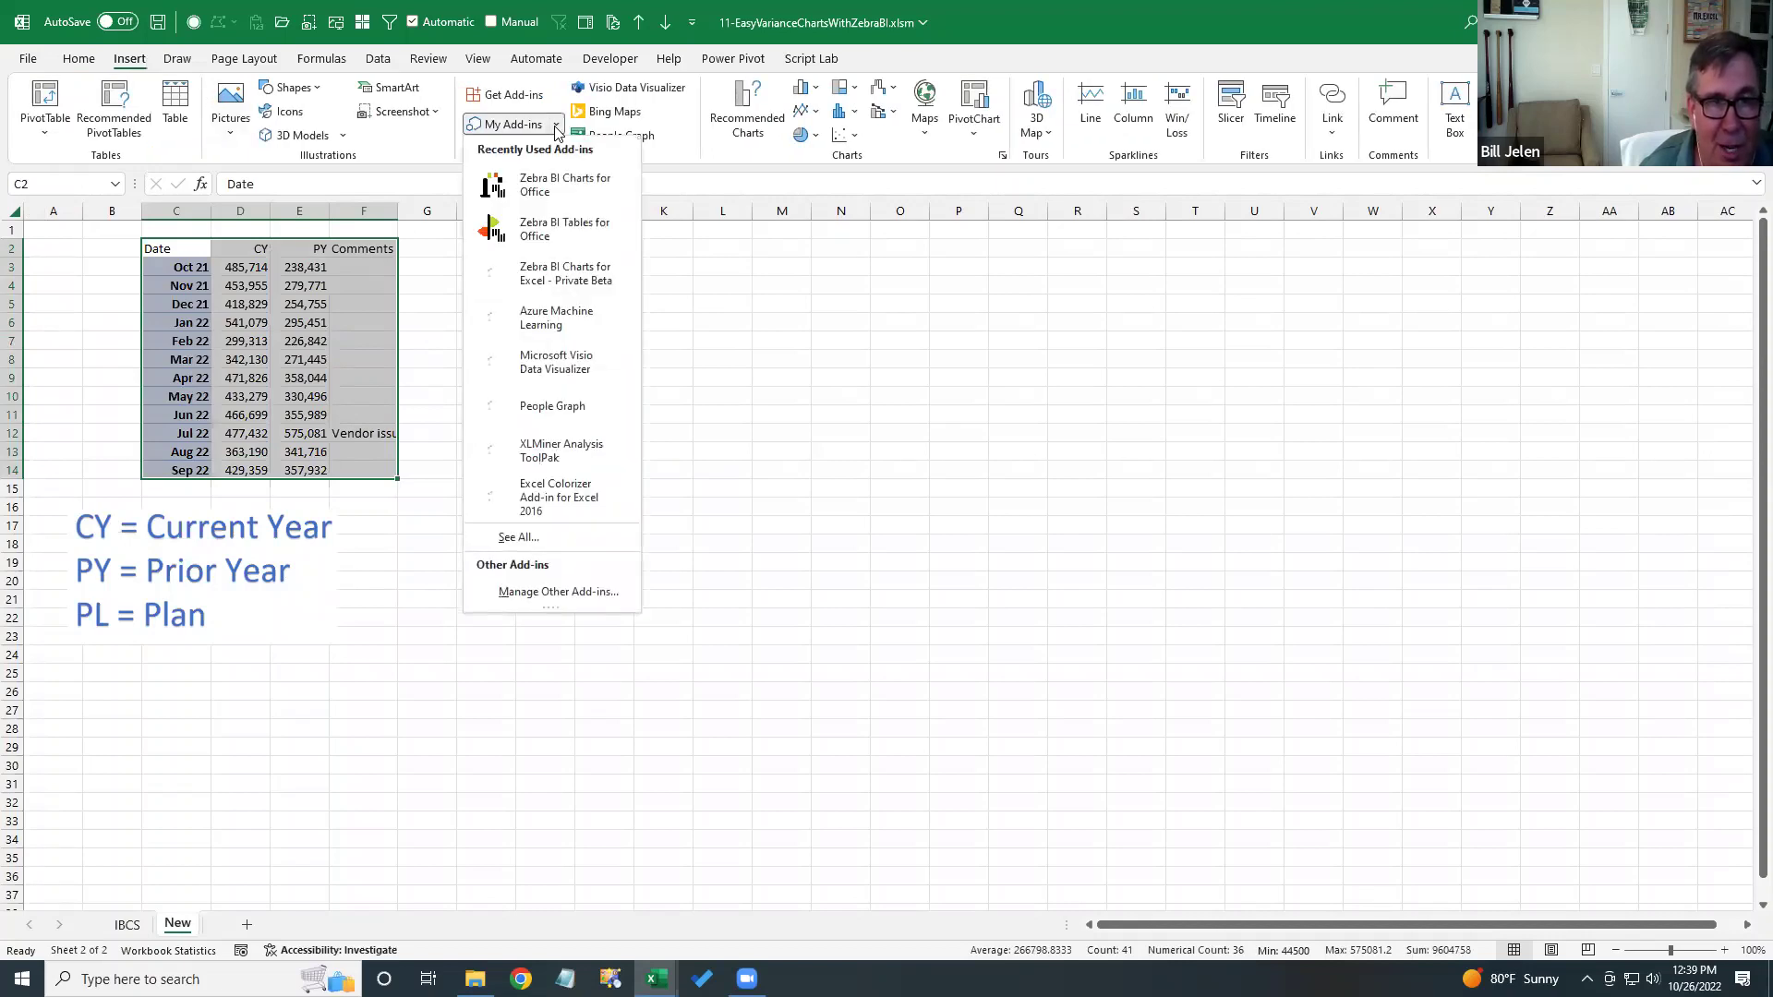
pyautogui.click(556, 128)
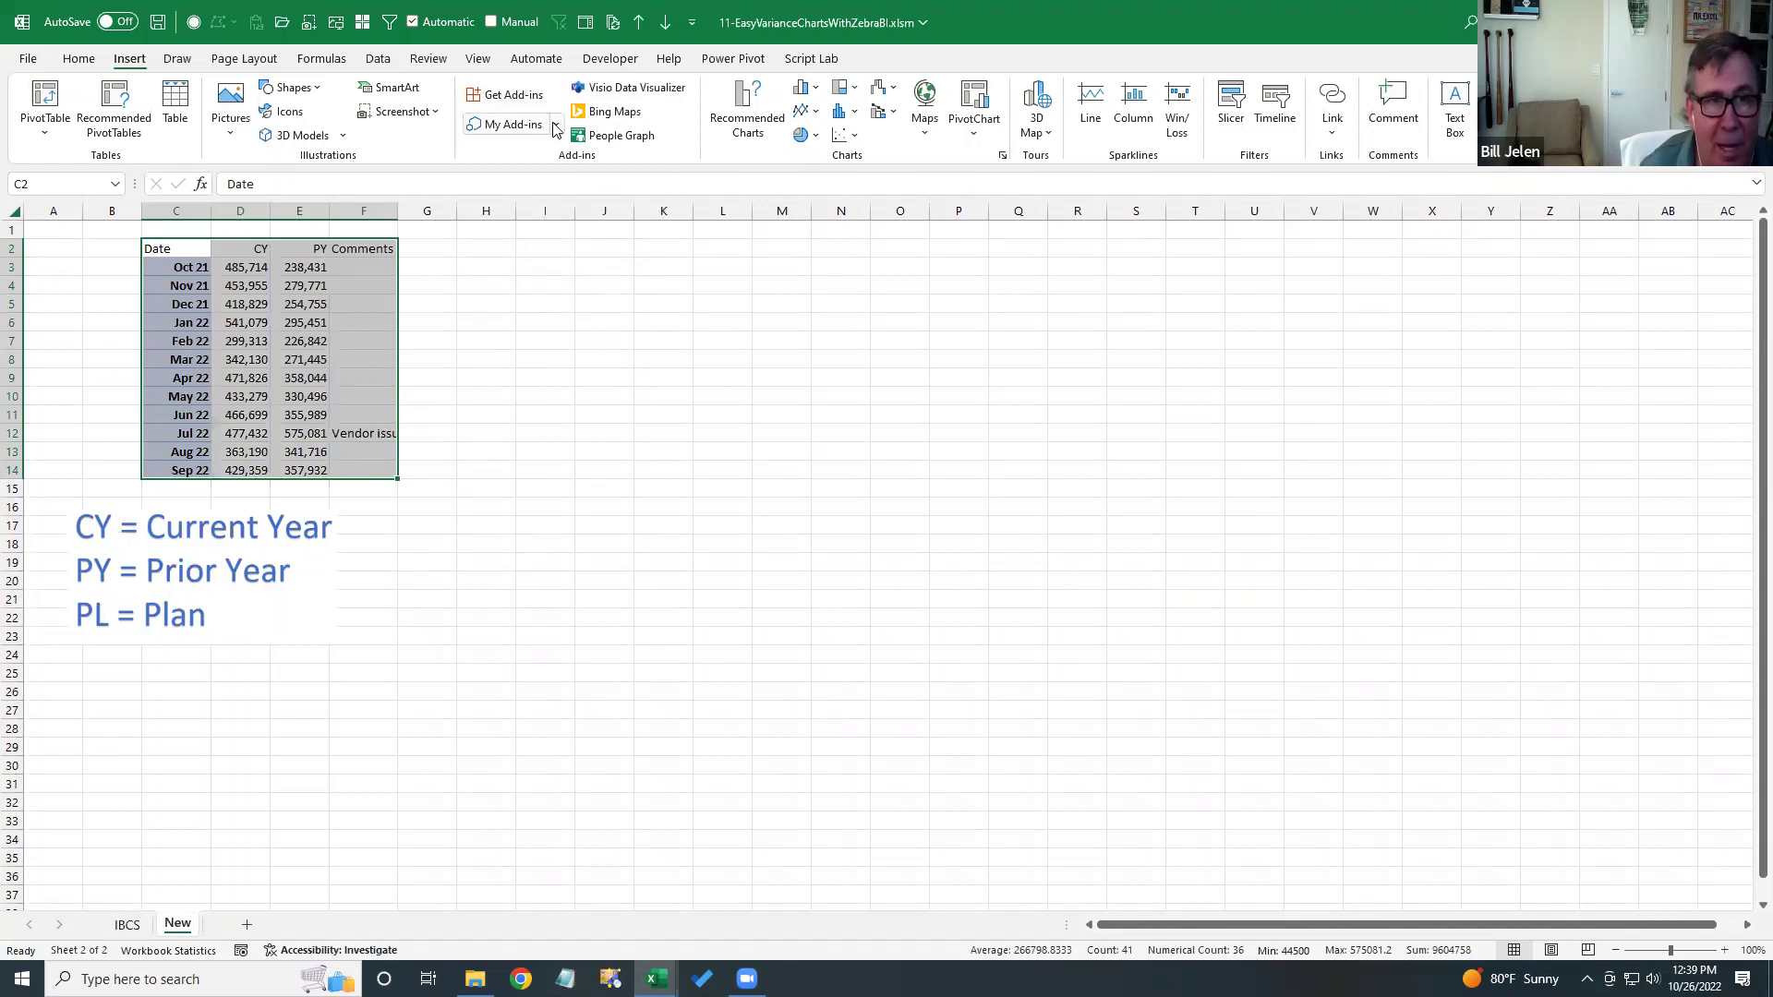
pyautogui.click(555, 129)
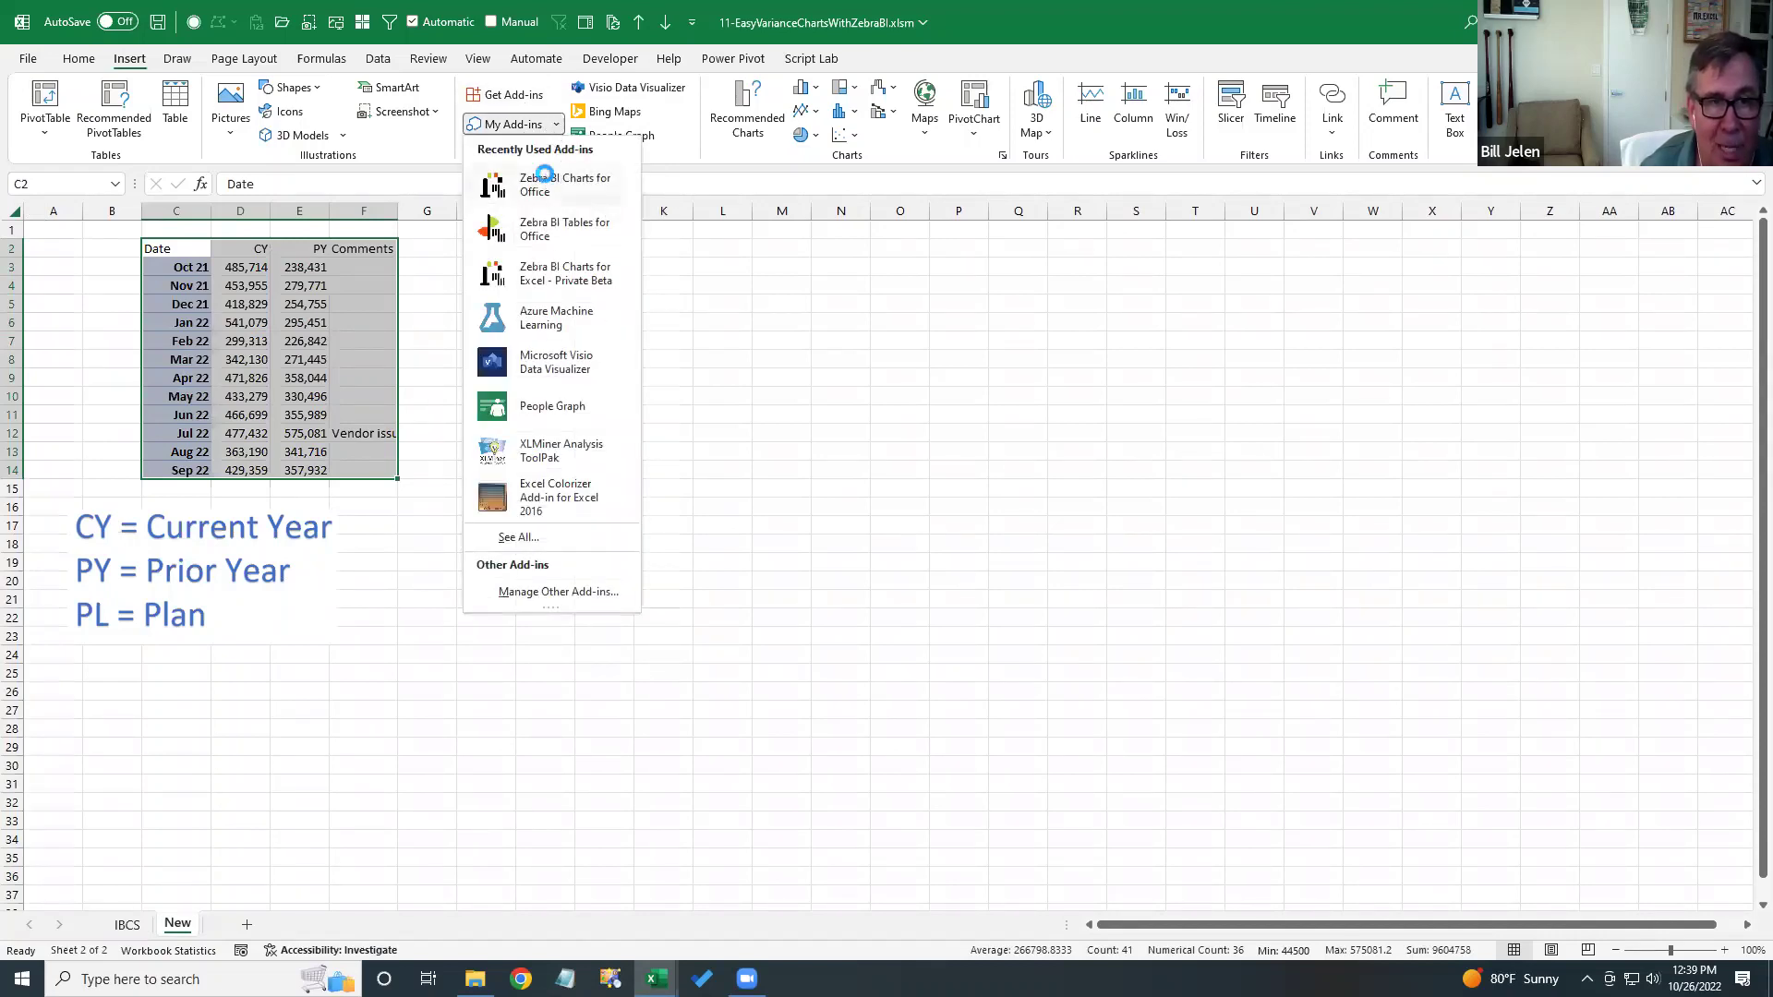
pyautogui.click(546, 179)
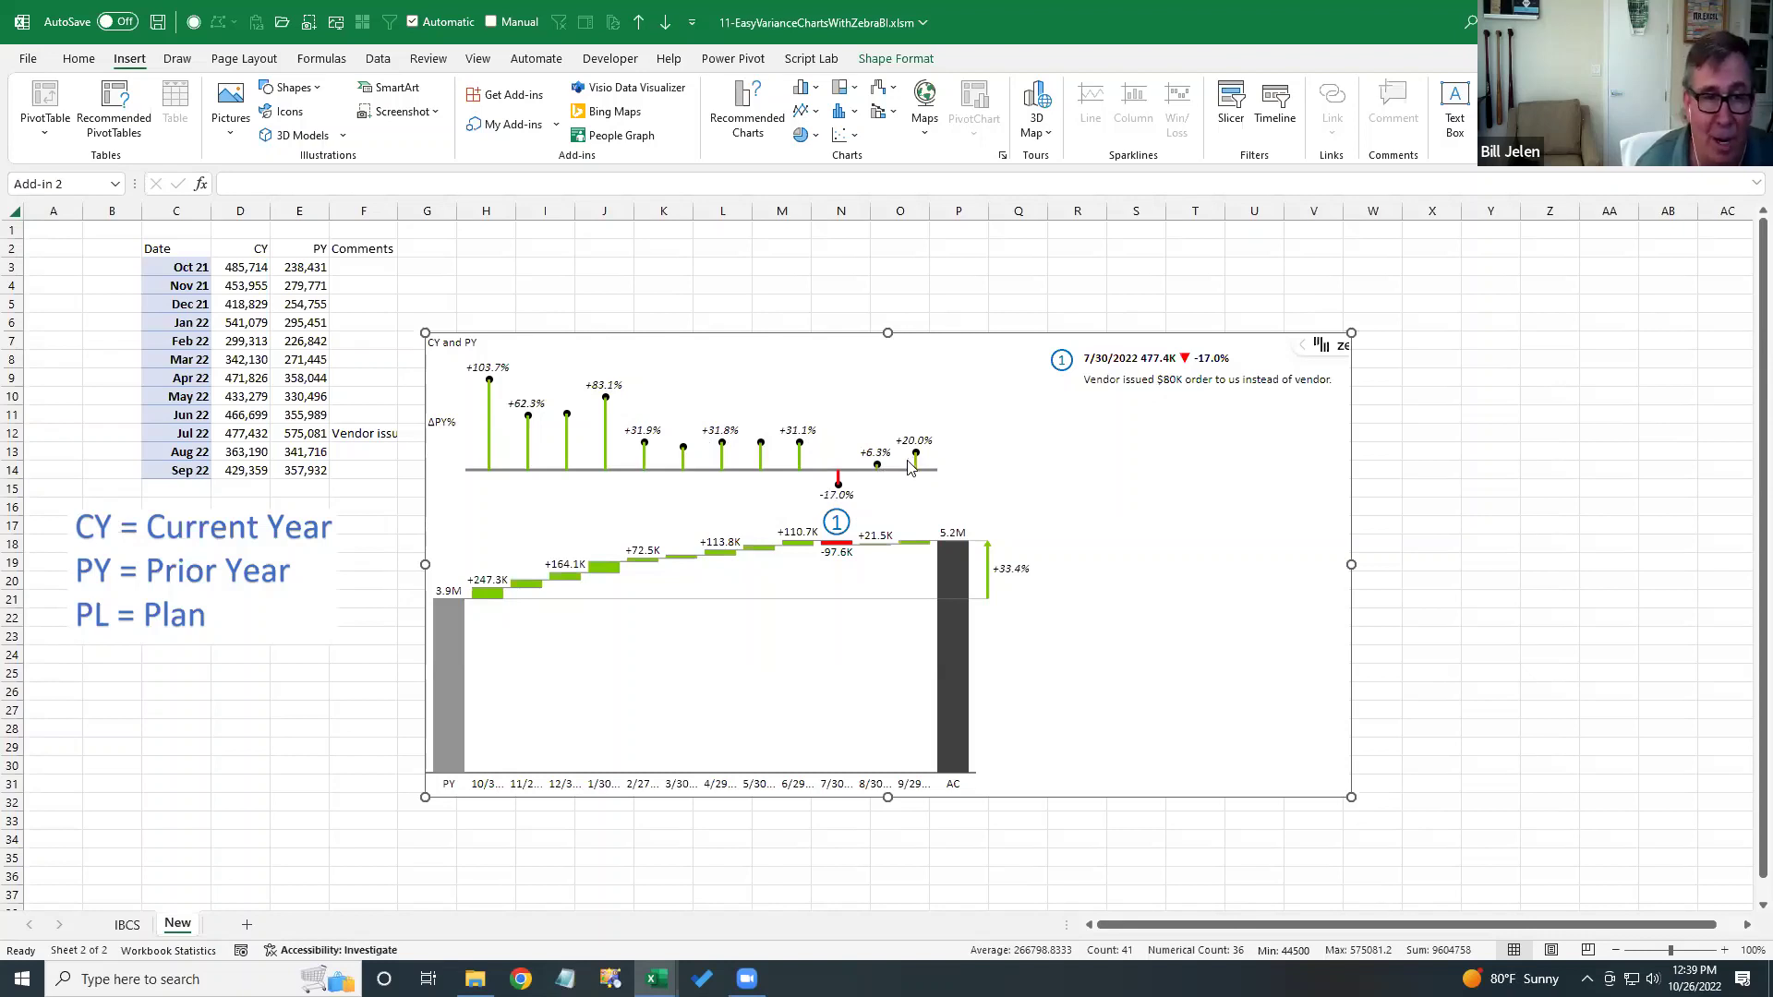
# - Compare the plain CY column chart on the IBCS sheet with the Zebra BI variance chart on the New sheet
pyautogui.click(128, 924)
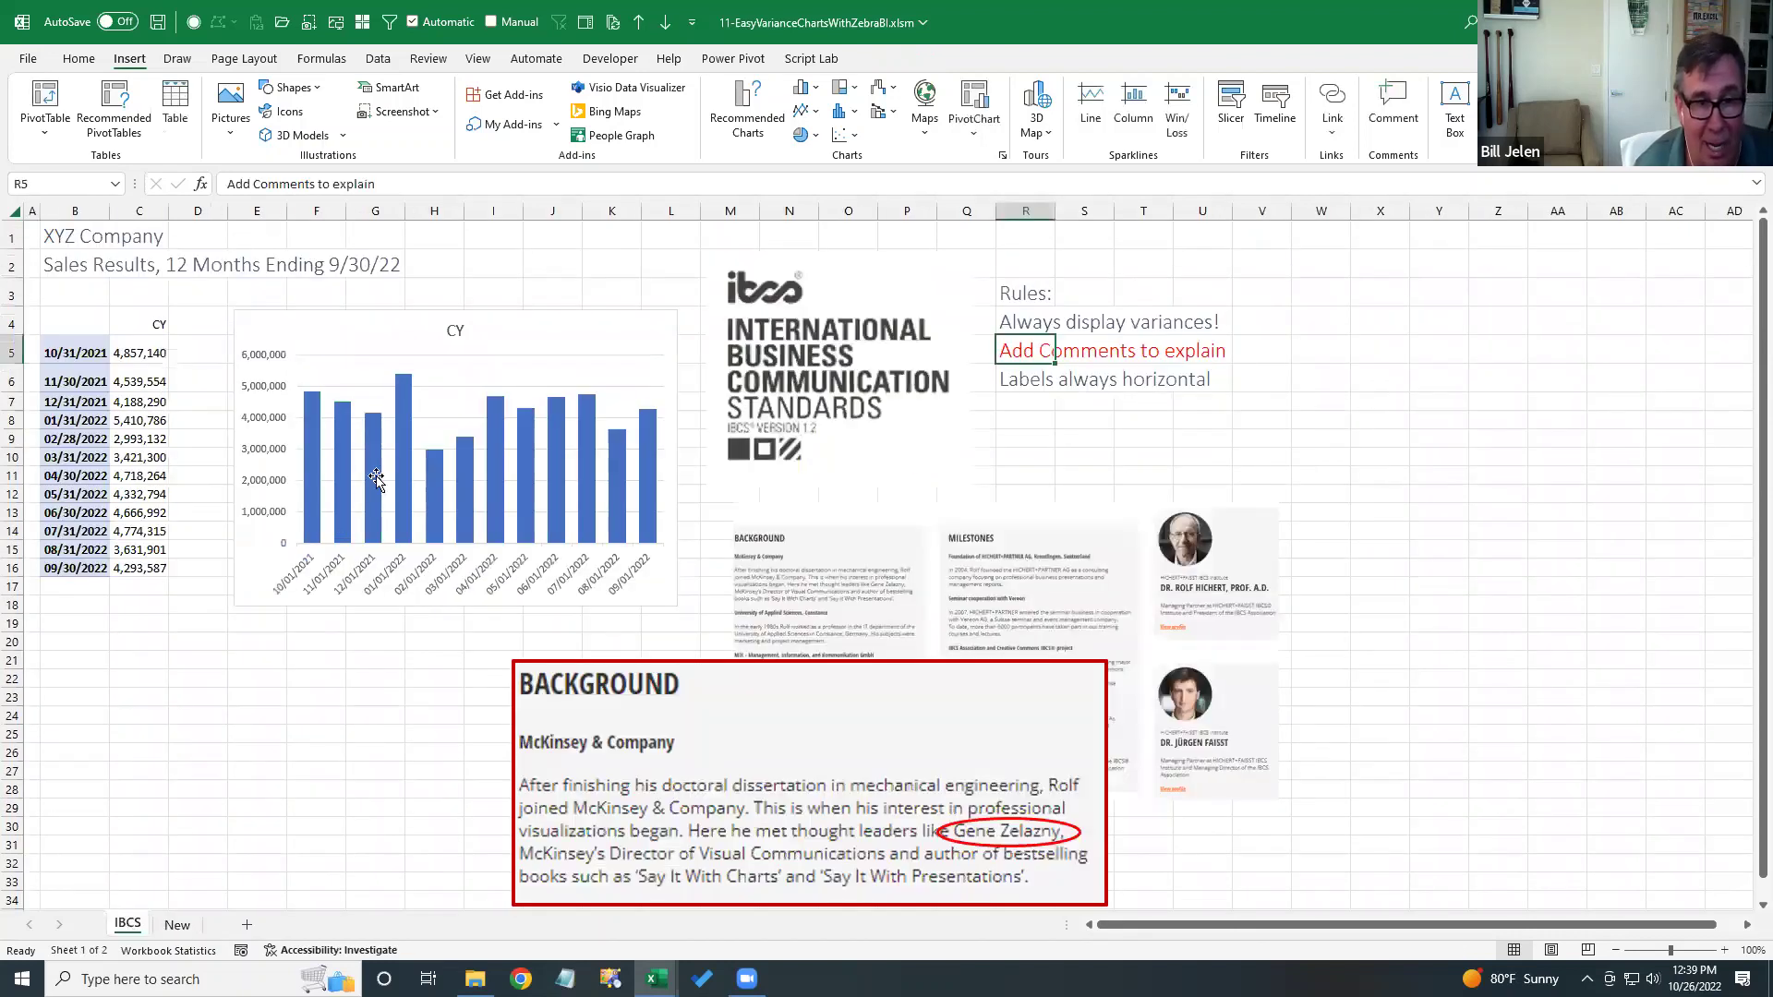
pyautogui.click(177, 924)
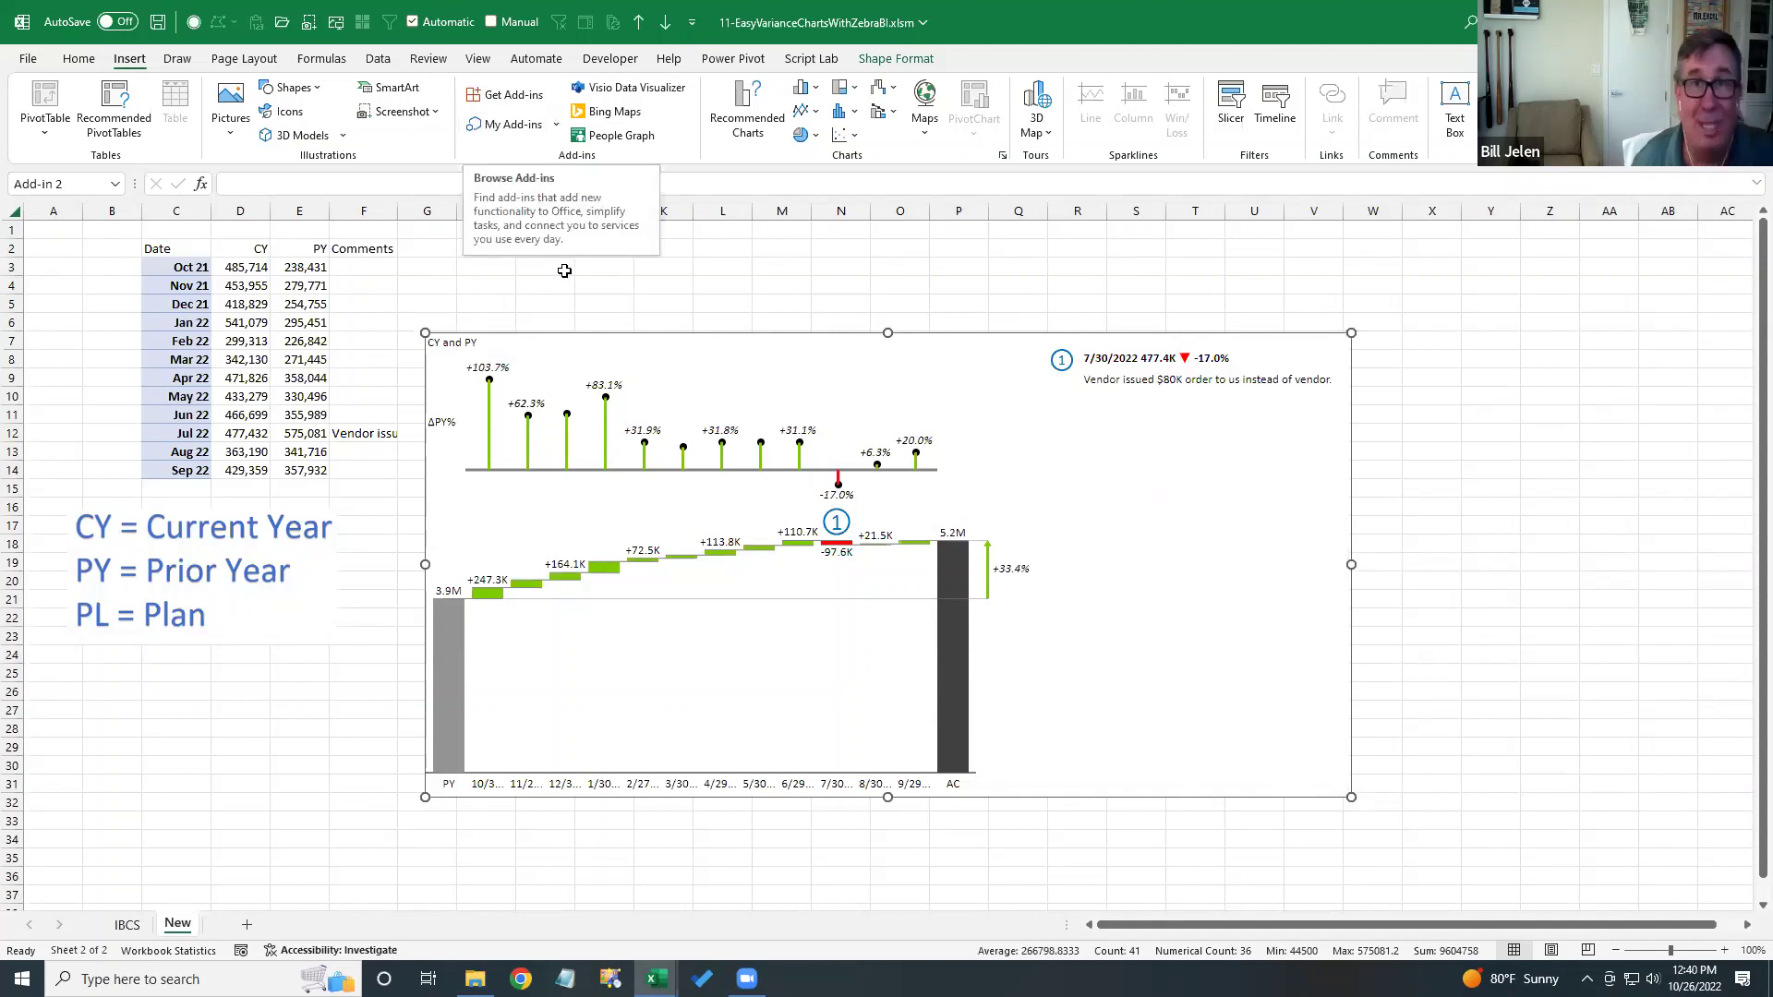
pyautogui.click(522, 270)
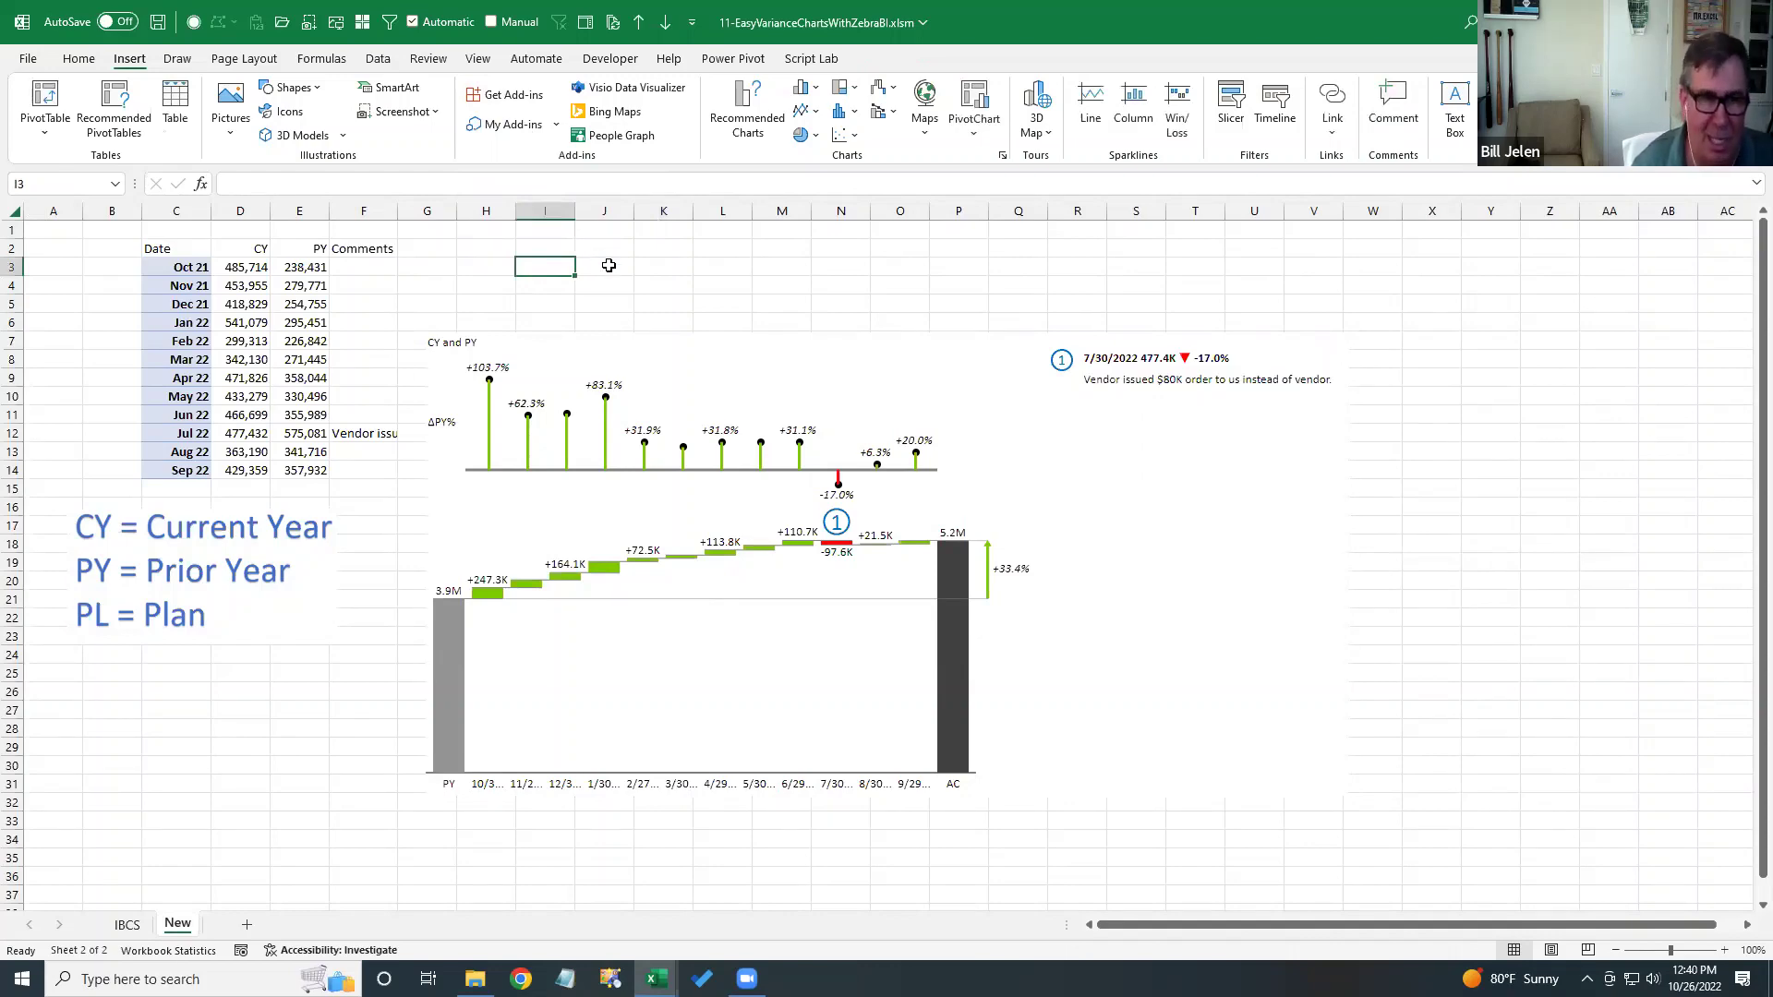
# - Close the Zebra BI variance workbook without saving its changes
pyautogui.hotkey('alt', 'f')
pyautogui.press('c')
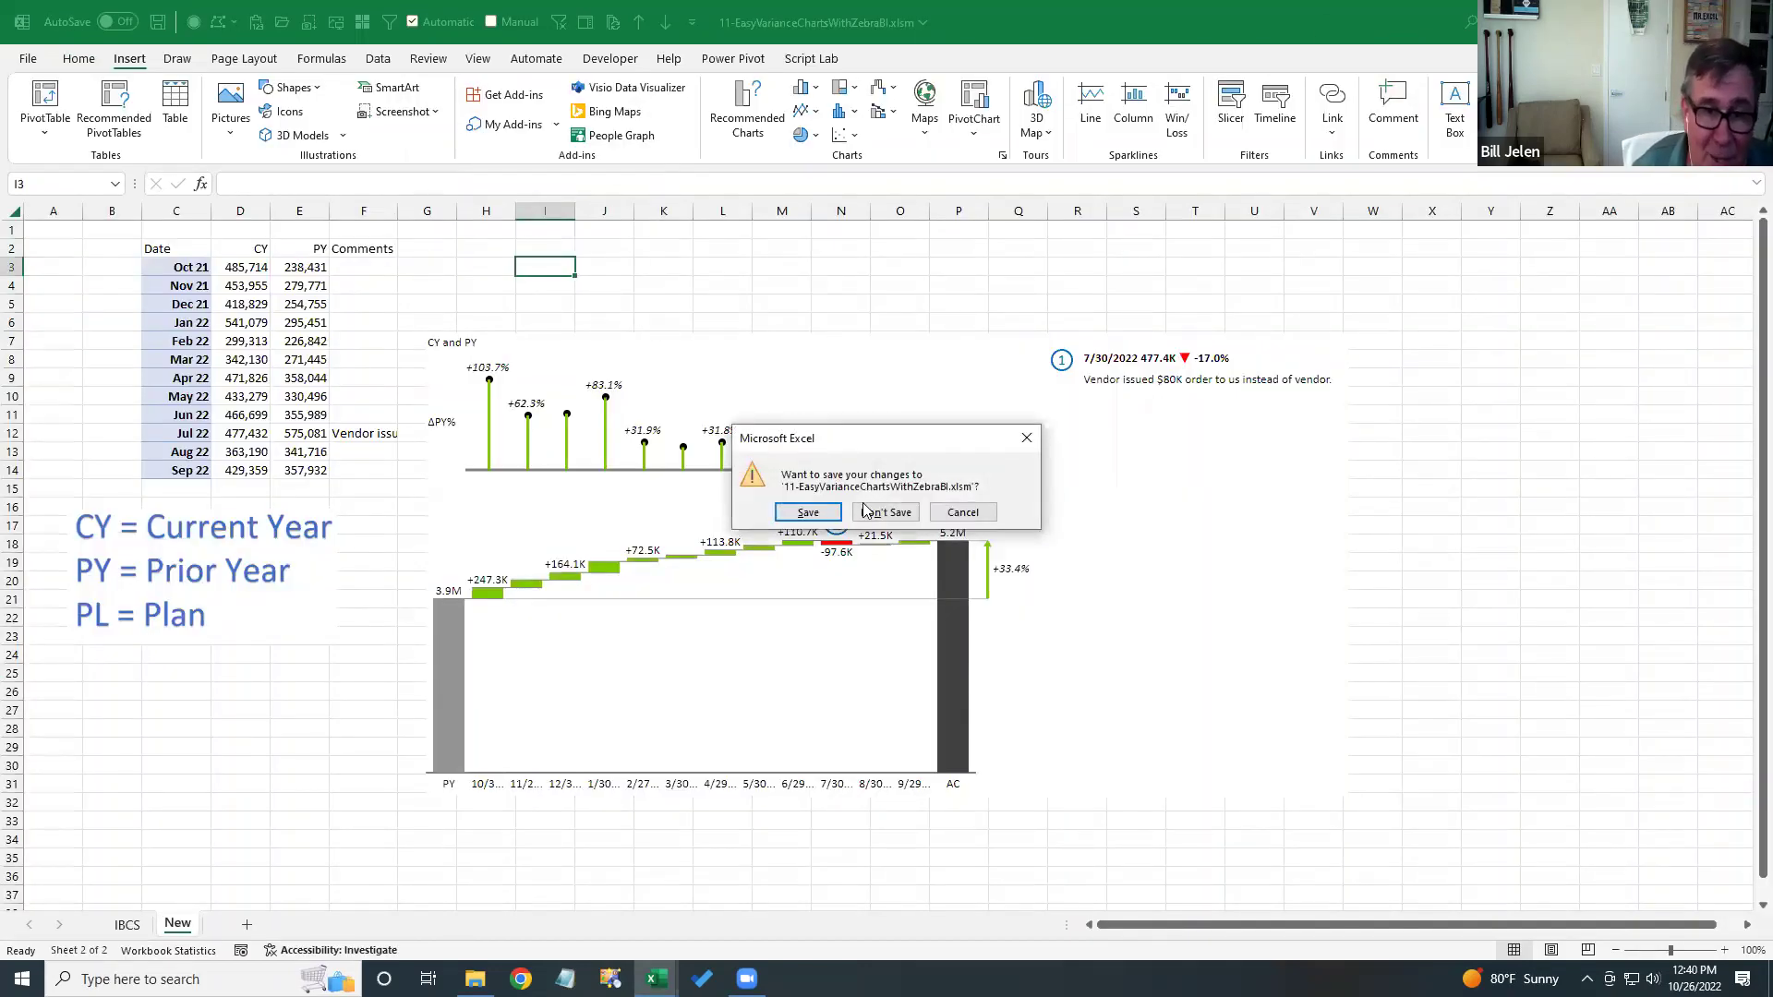
pyautogui.click(867, 511)
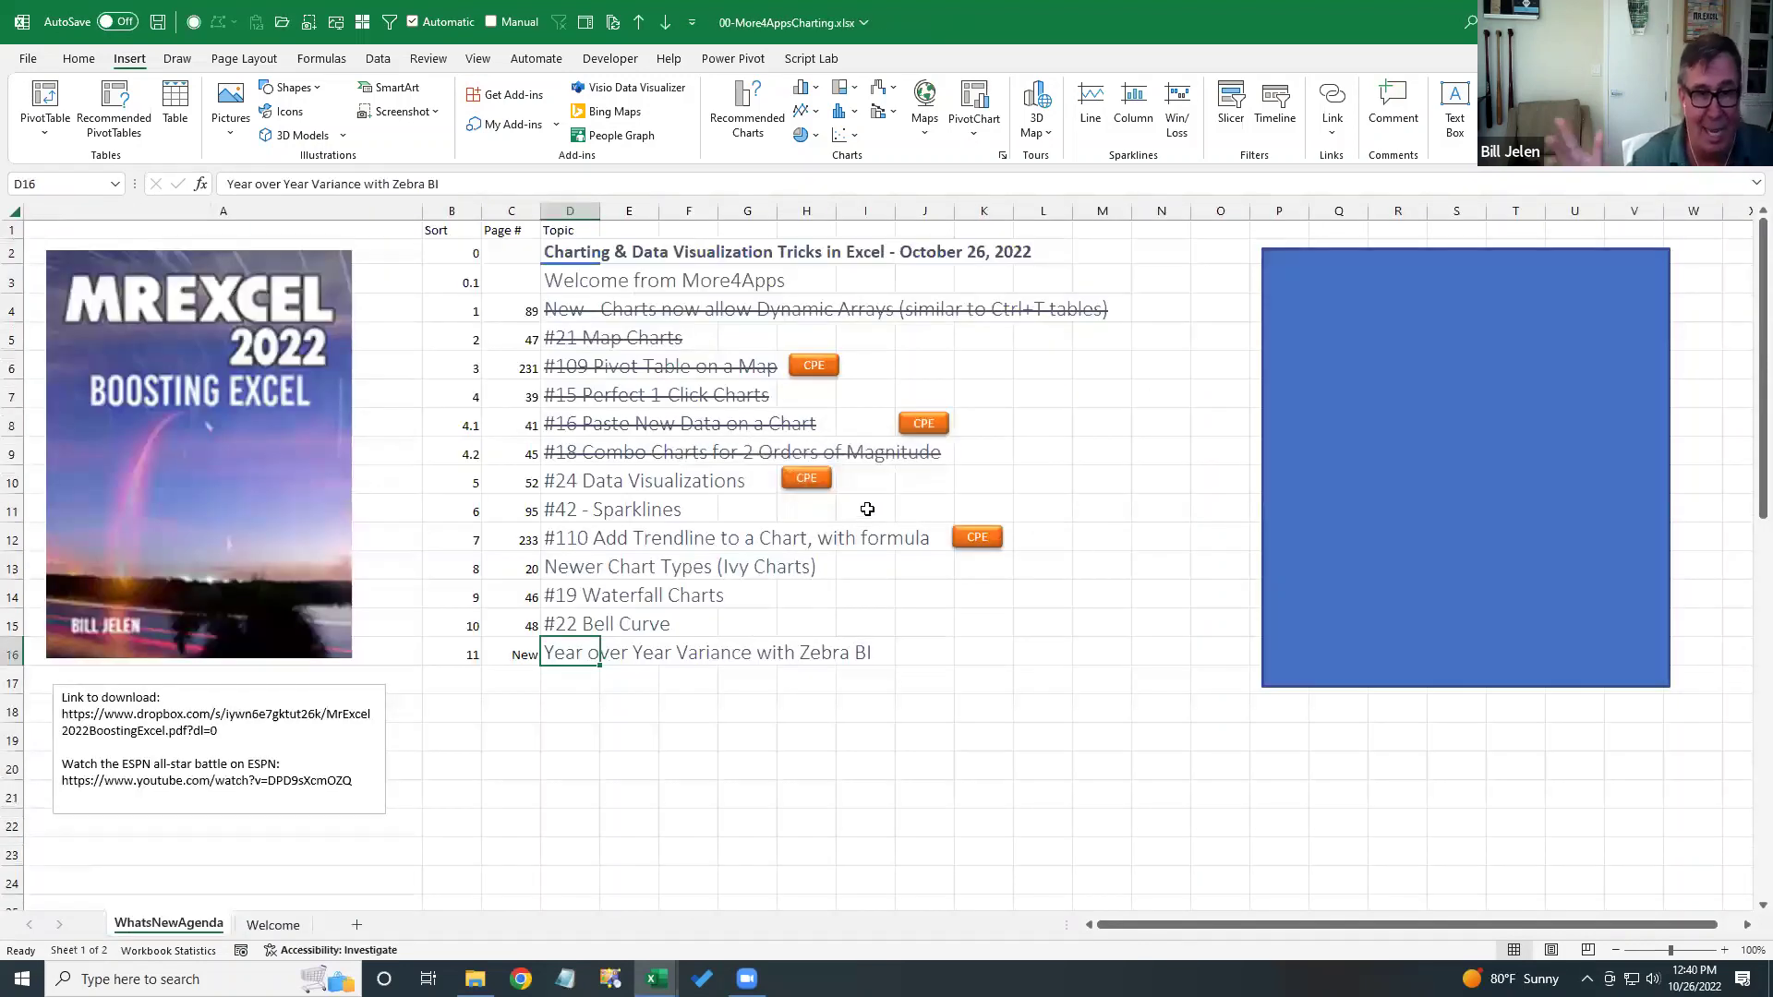
# - On the agenda sheet, enter page number 52 in C10 for topic #24 Data Visualizations
pyautogui.press('Up')
pyautogui.press('Up')
pyautogui.press('Up')
pyautogui.press('Up')
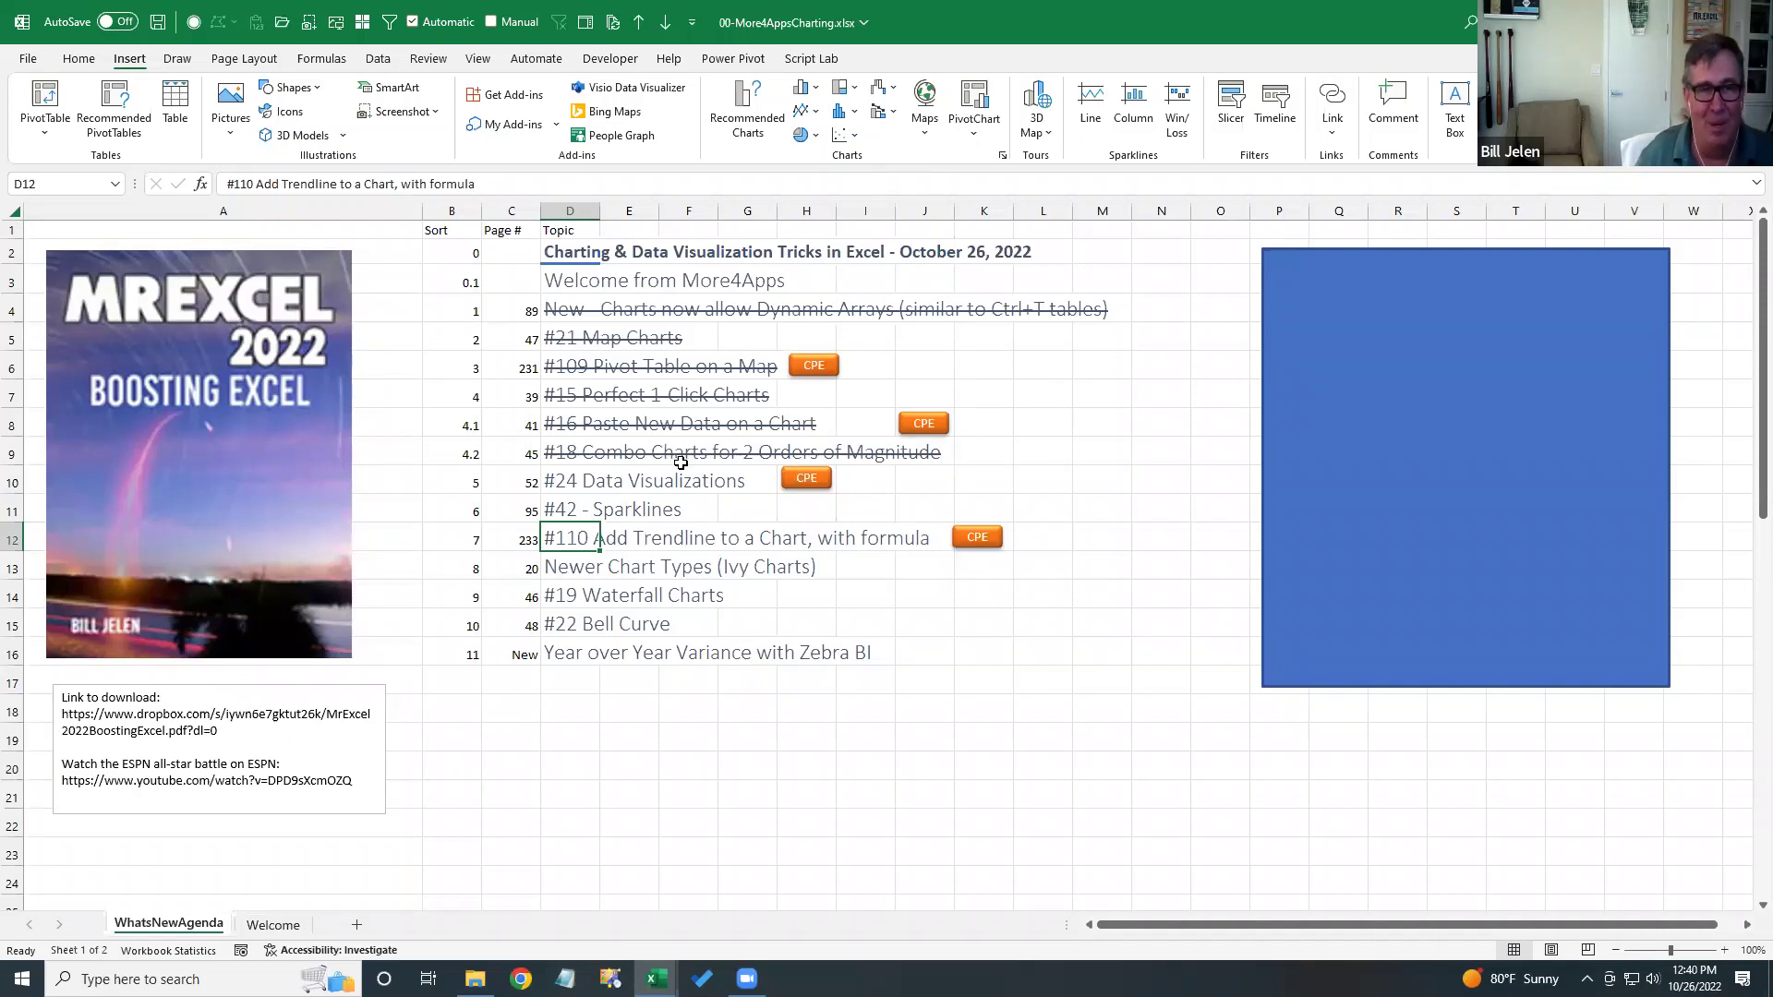
pyautogui.click(531, 480)
pyautogui.write('52')
pyautogui.hotkey('ctrl', 'Return')
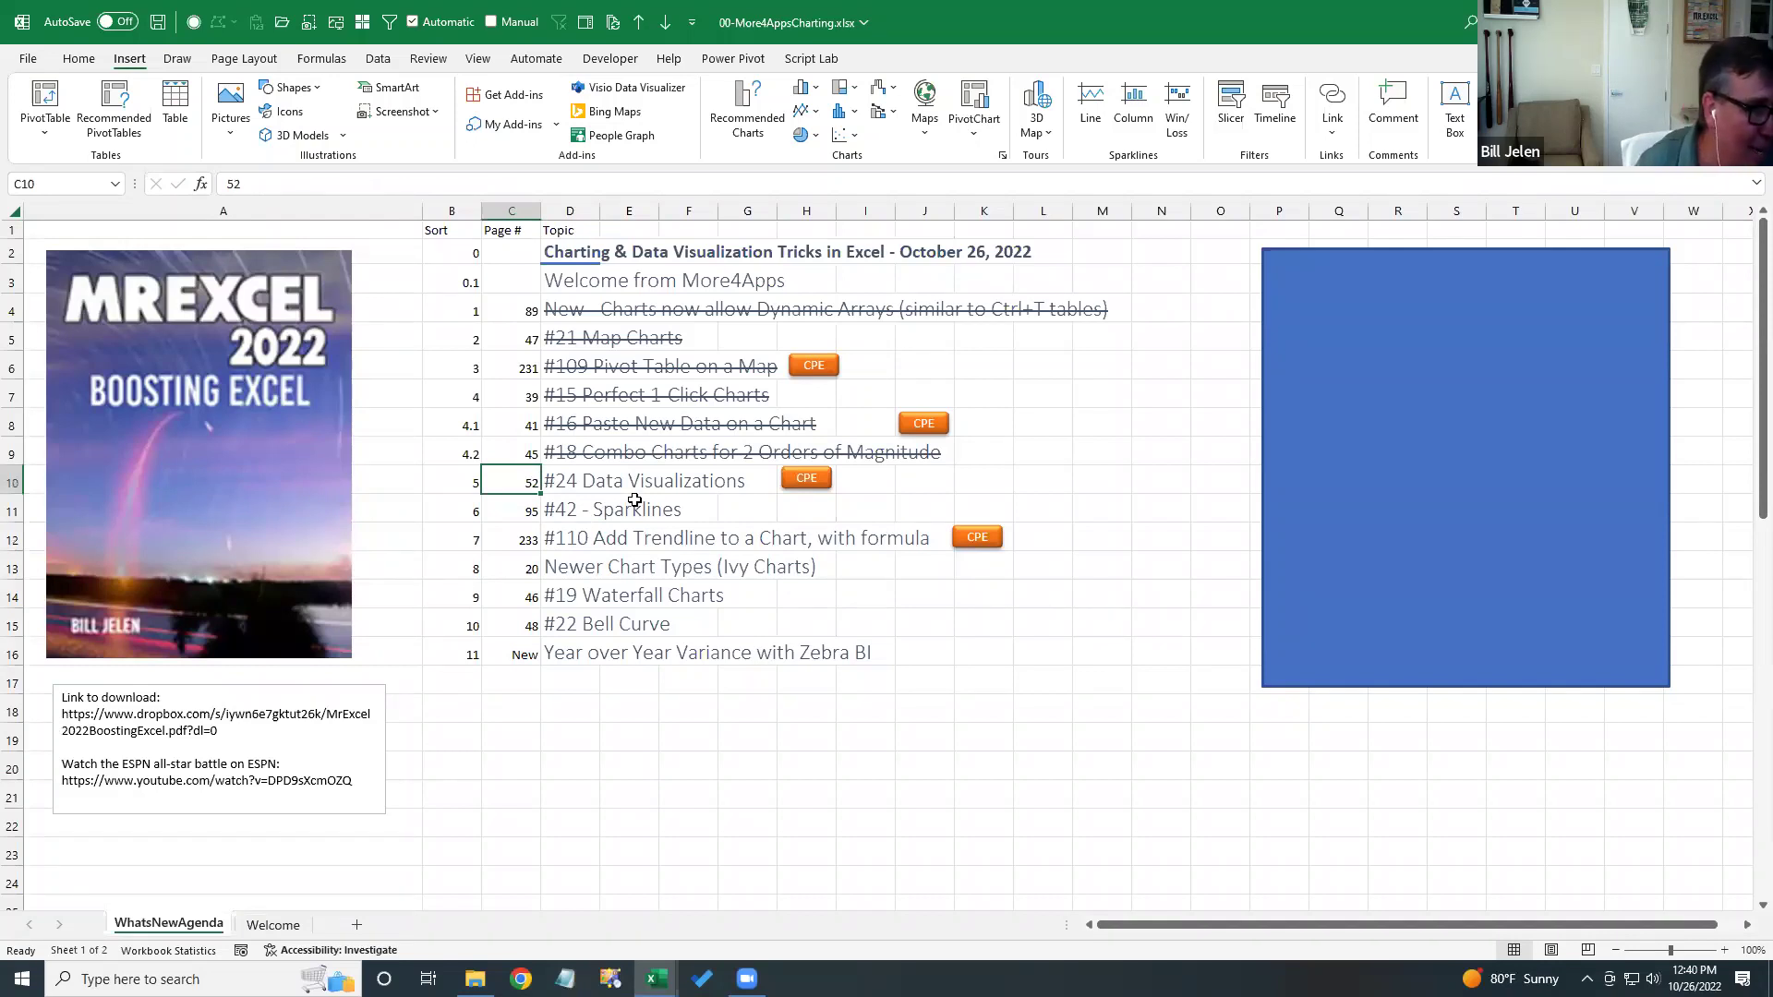
# - Open the 05-Visualizations.xlsm workbook from the More4AppsCharting folder
pyautogui.click(474, 978)
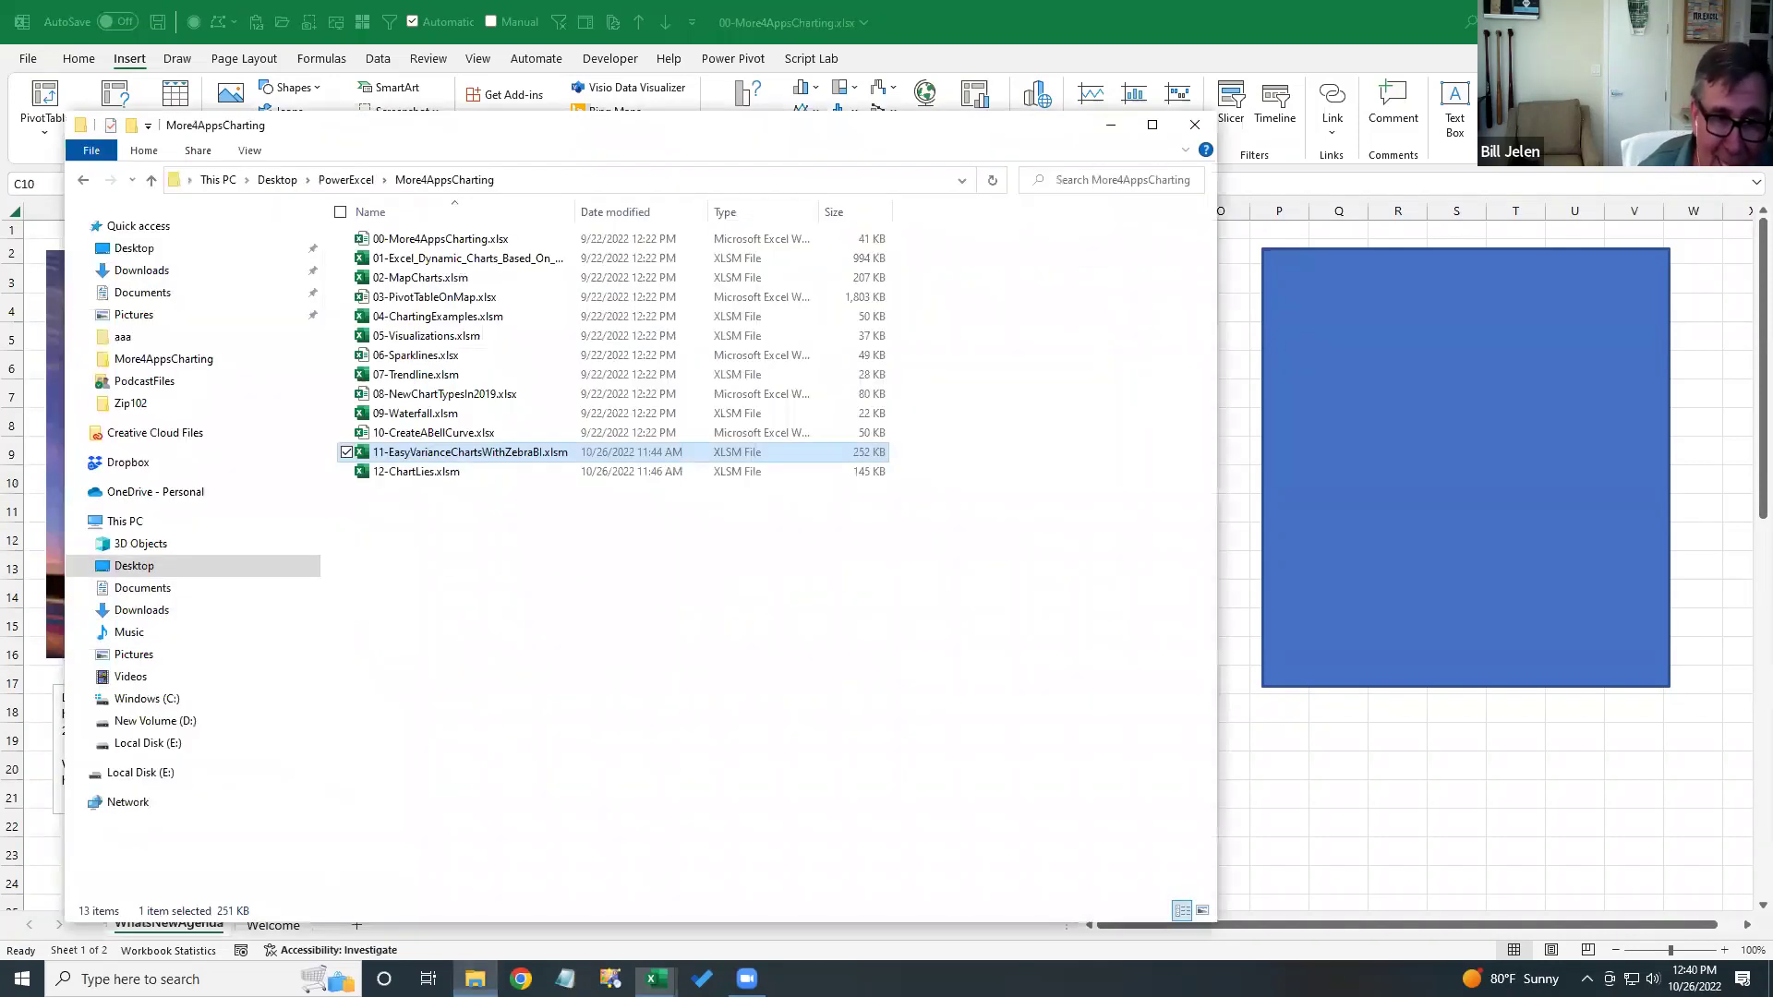
pyautogui.doubleClick(420, 340)
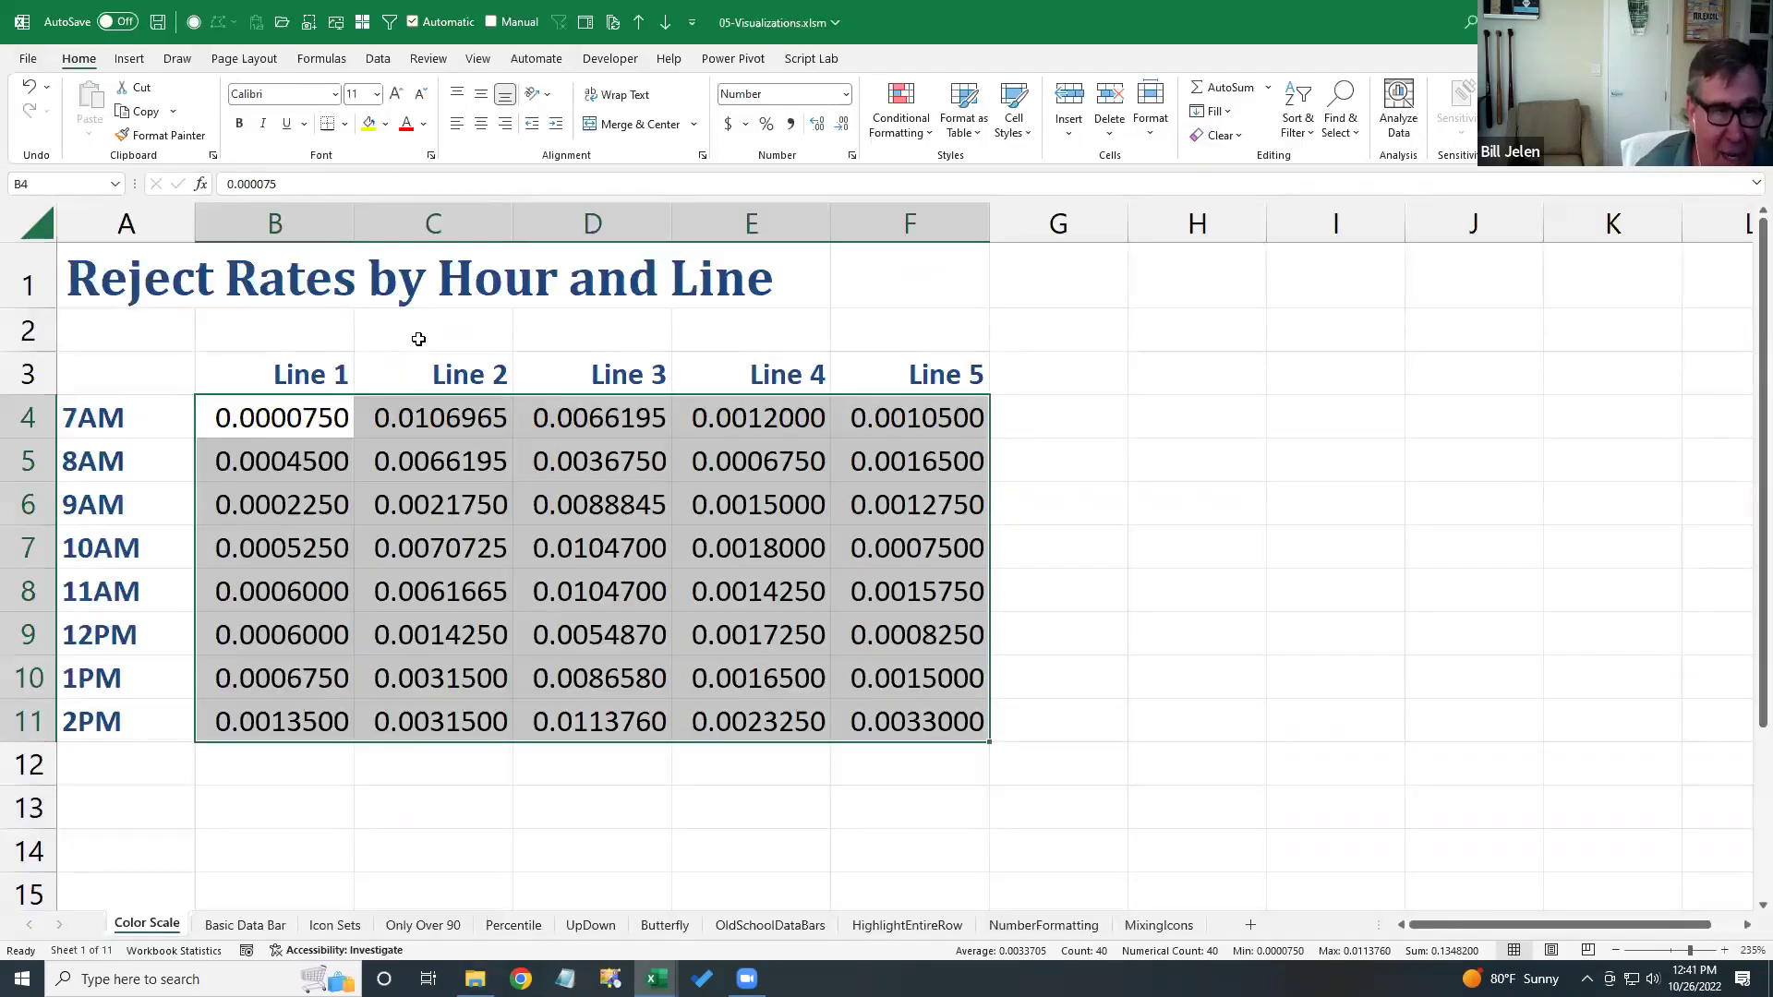
pyautogui.click(926, 135)
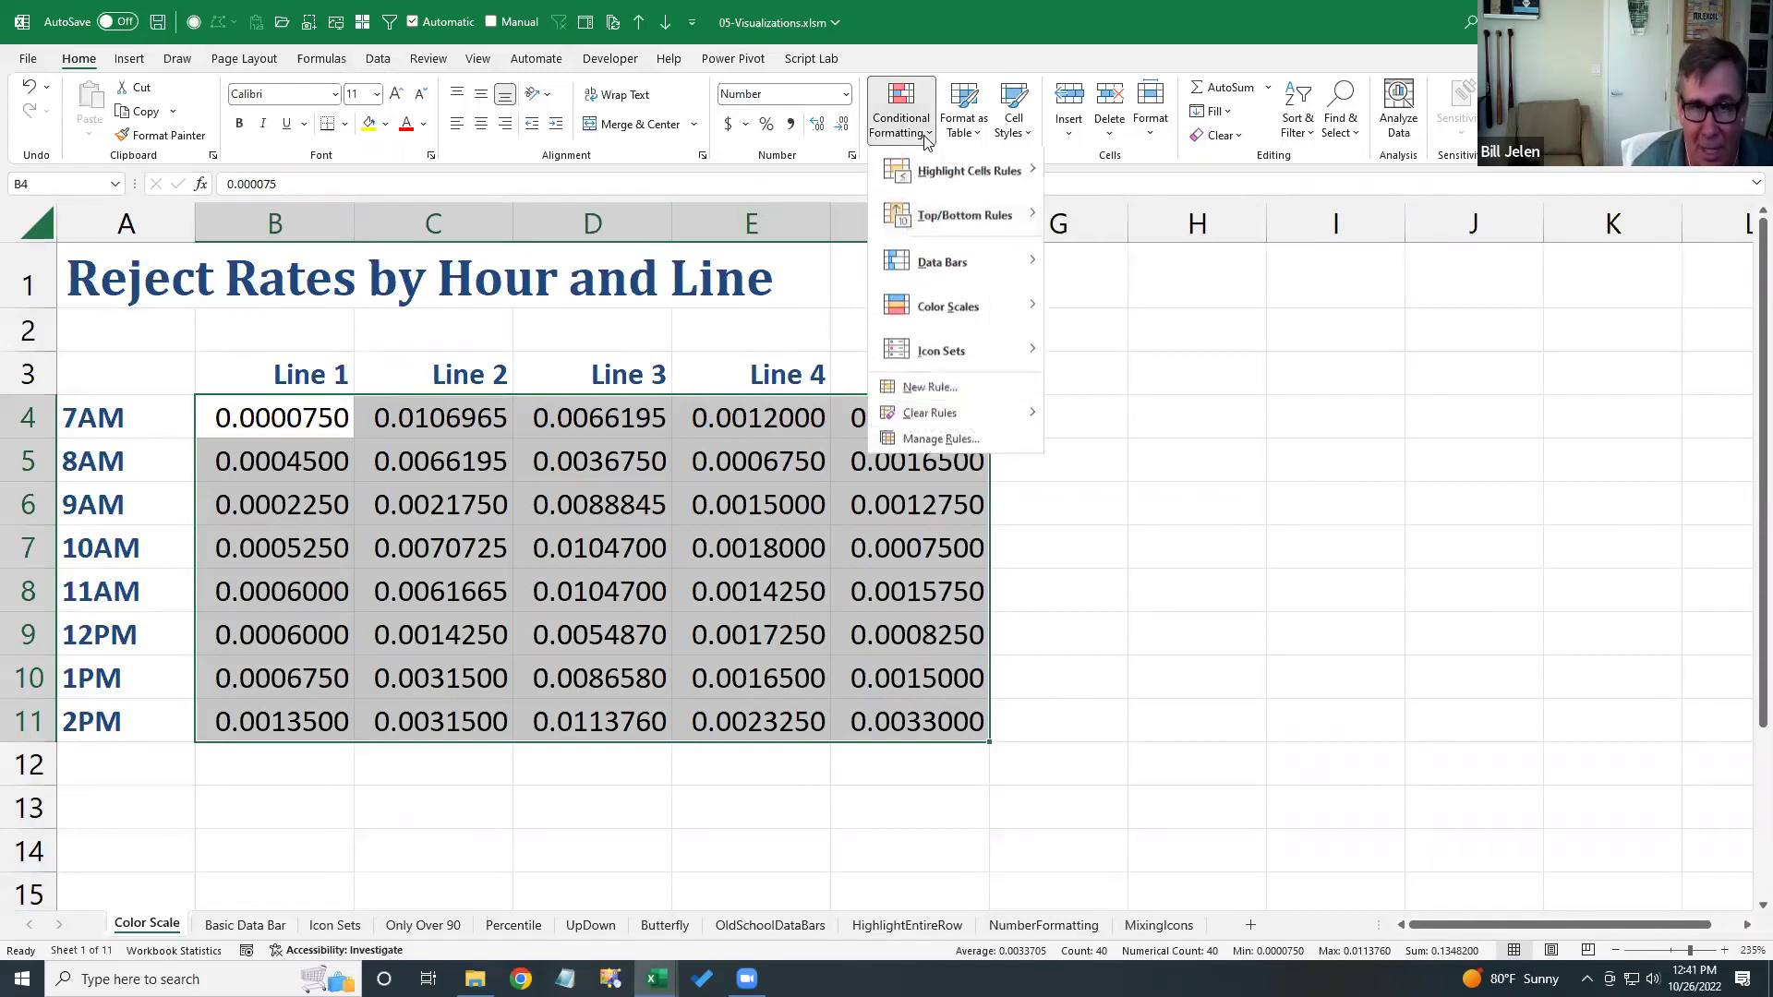
pyautogui.moveTo(979, 265)
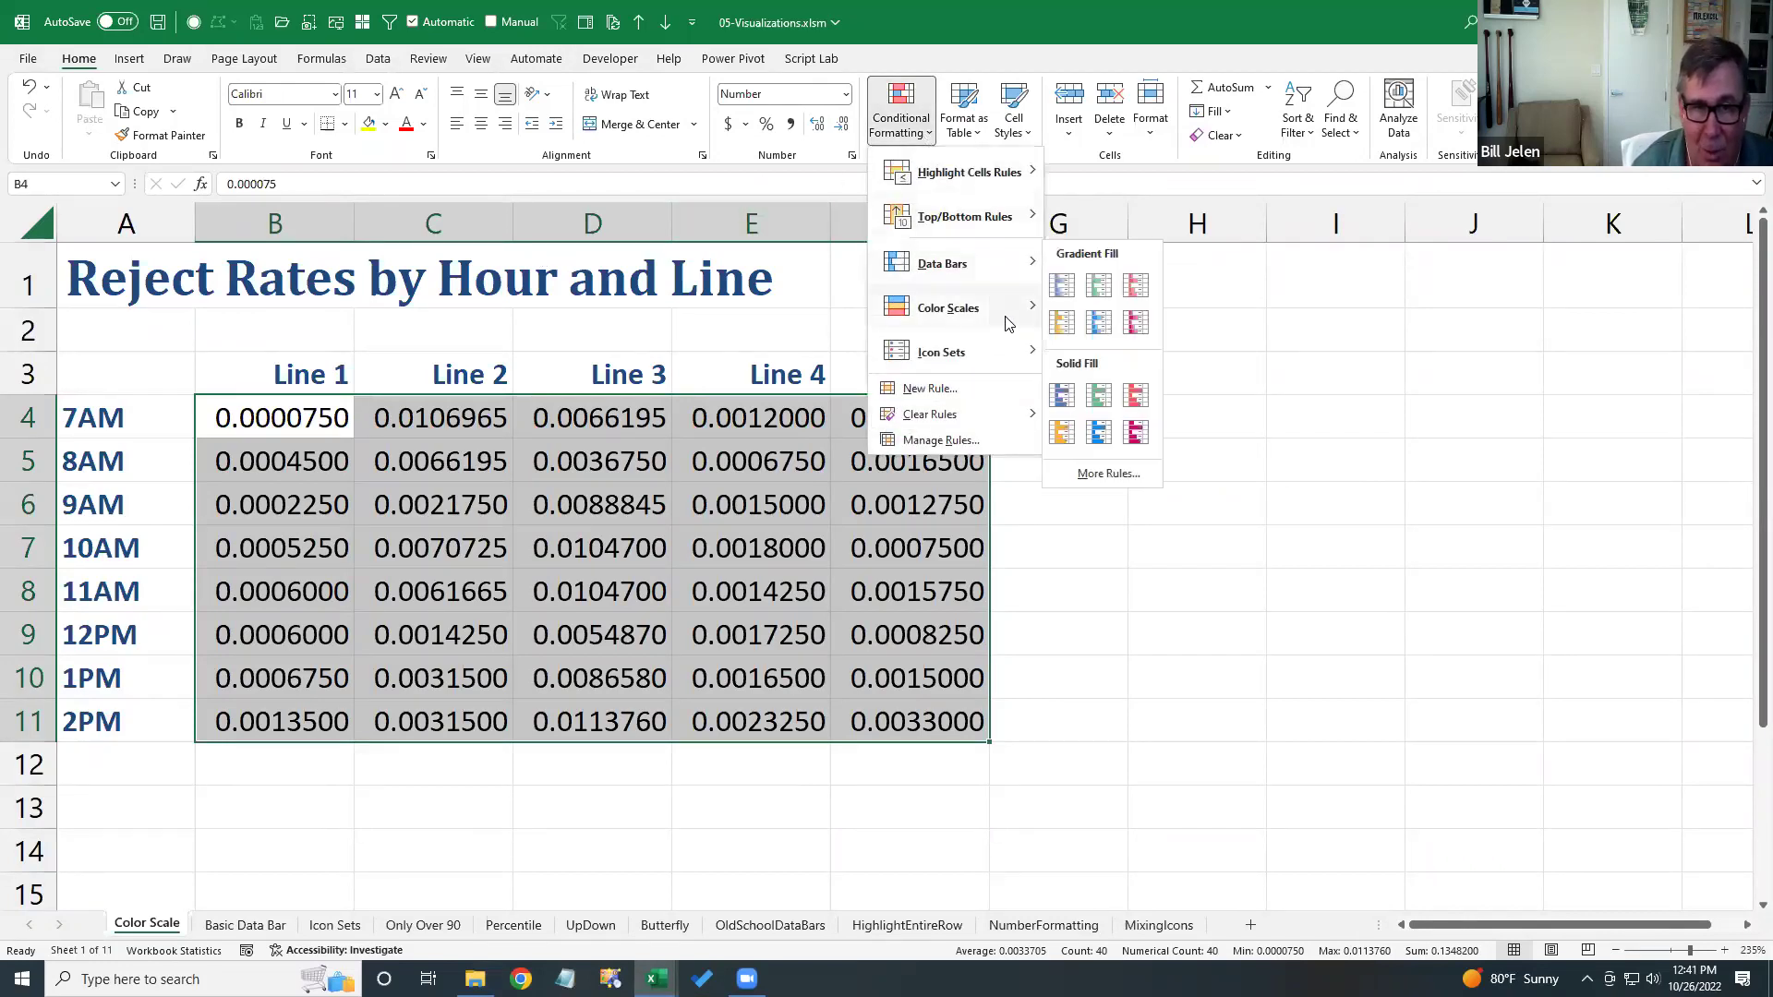
pyautogui.click(1084, 680)
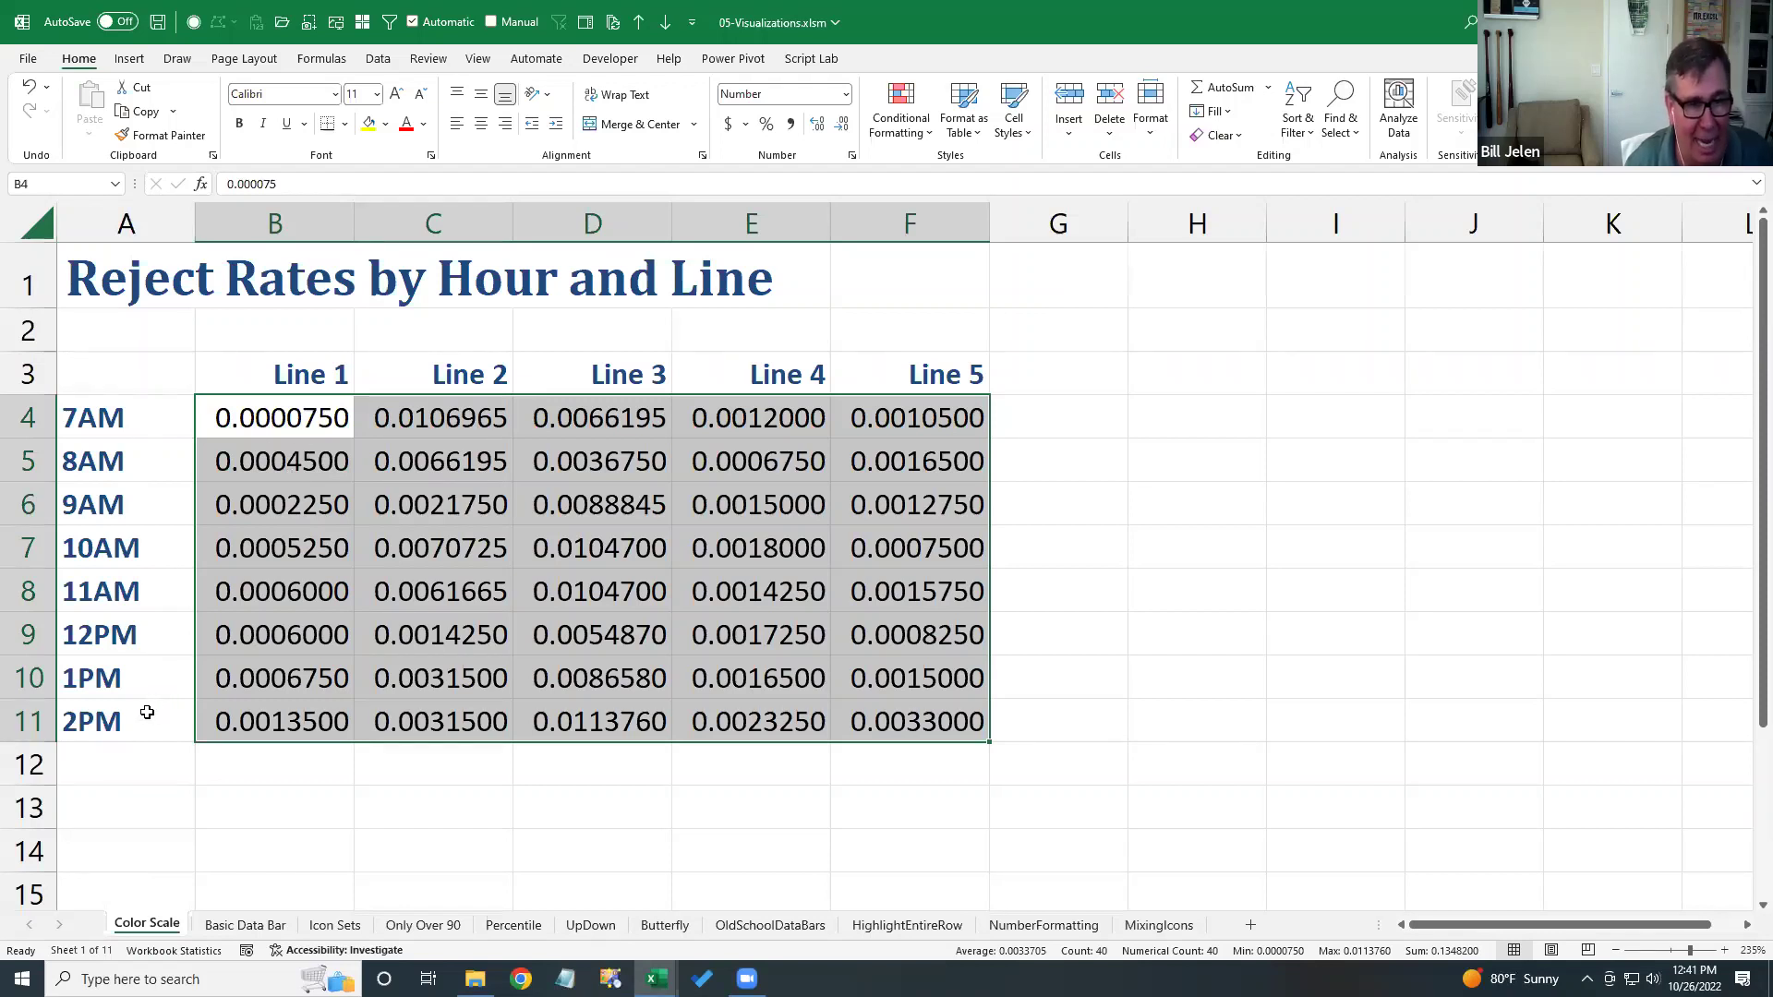
# - Apply the Red-Yellow-Green color scale to the reject rates in B4:F11 on the Color Scale sheet
pyautogui.click(906, 131)
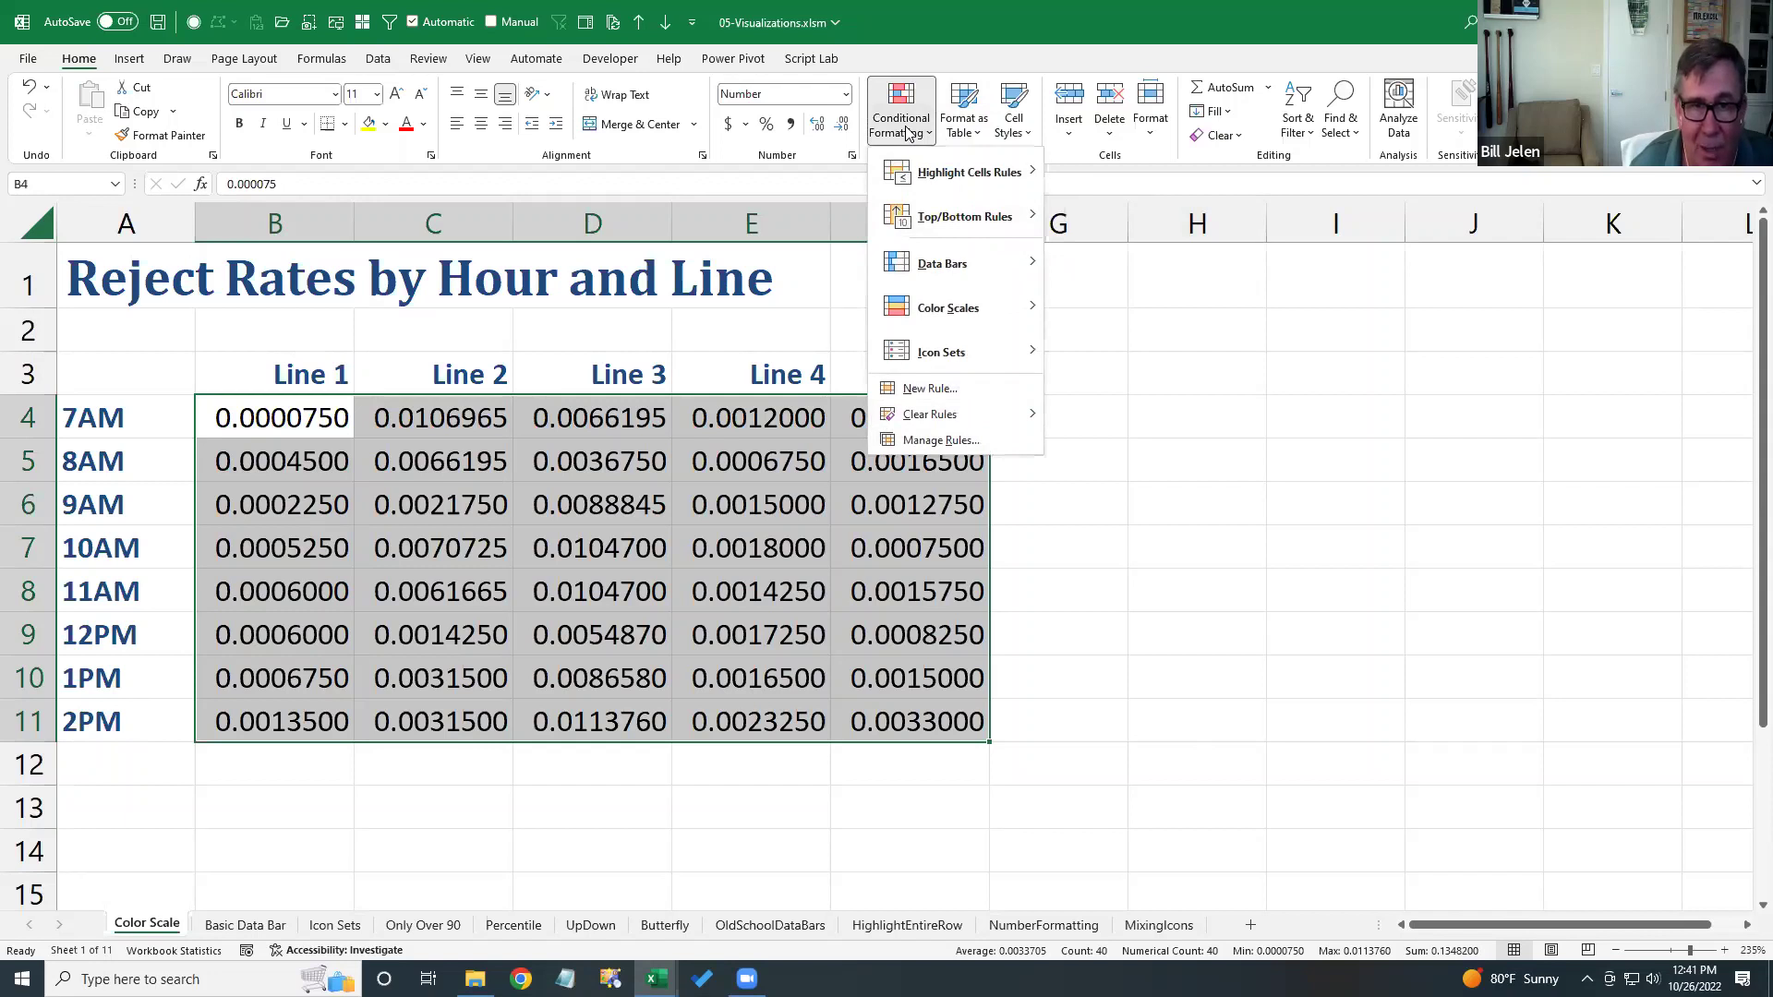
pyautogui.moveTo(956, 307)
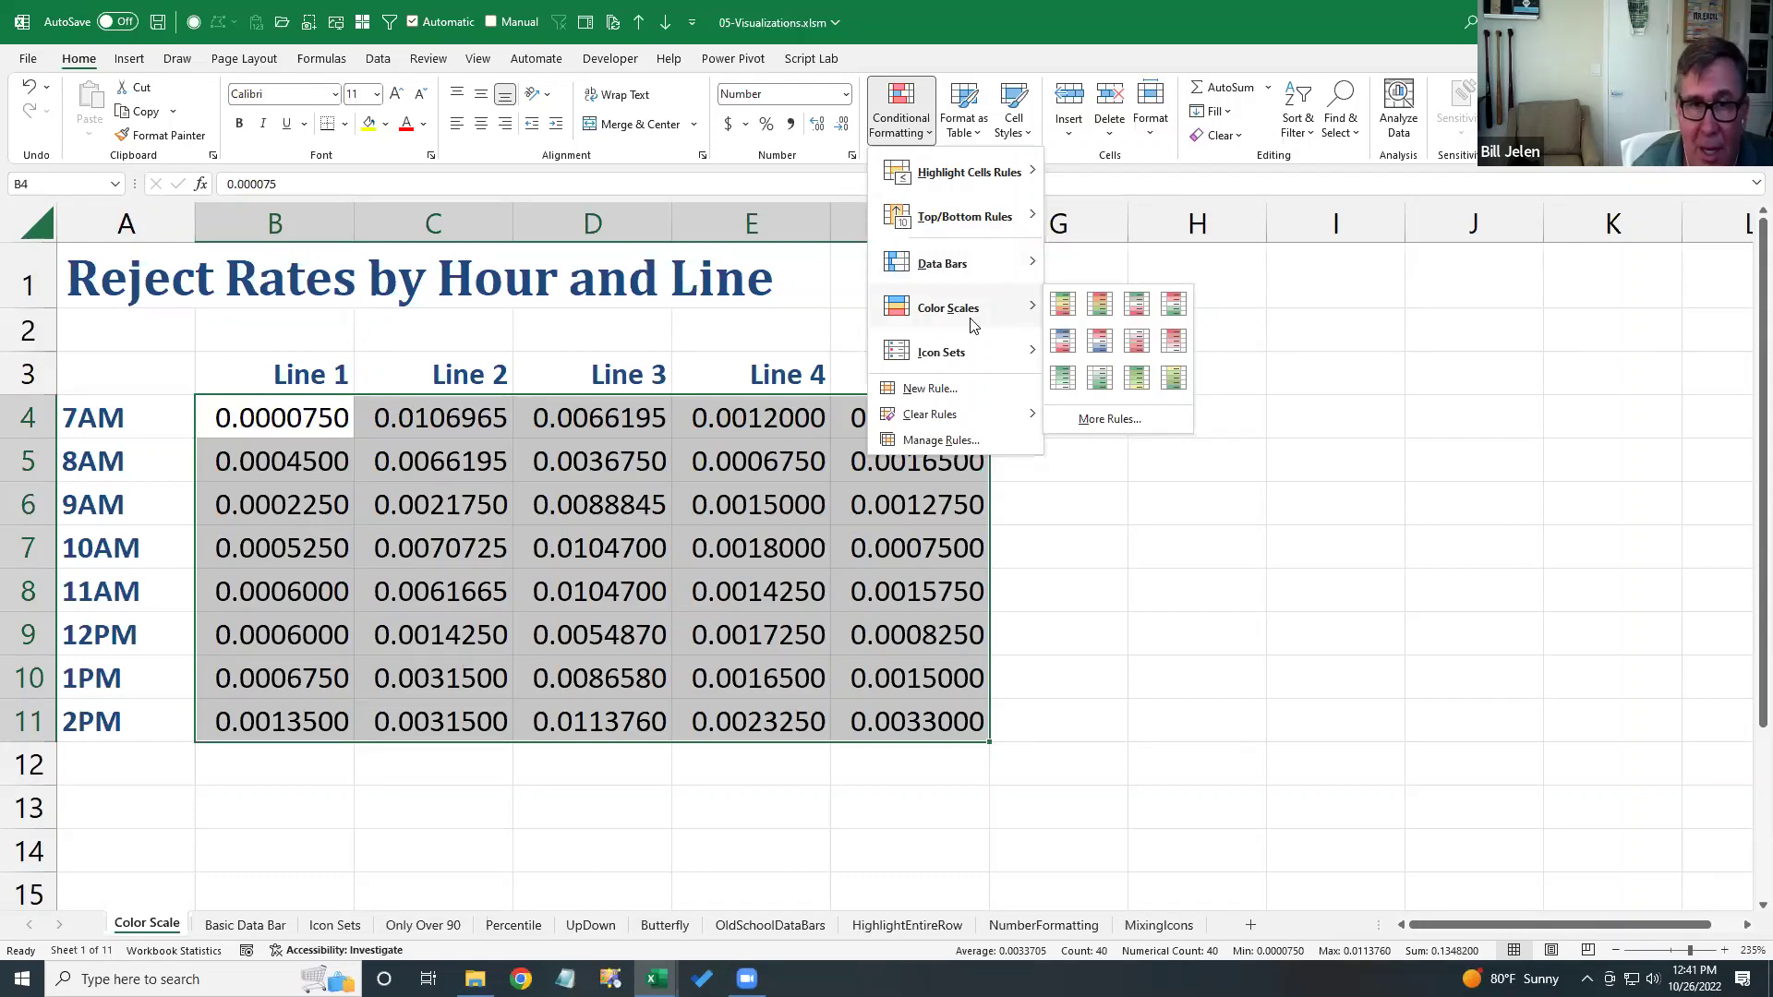
pyautogui.click(1103, 311)
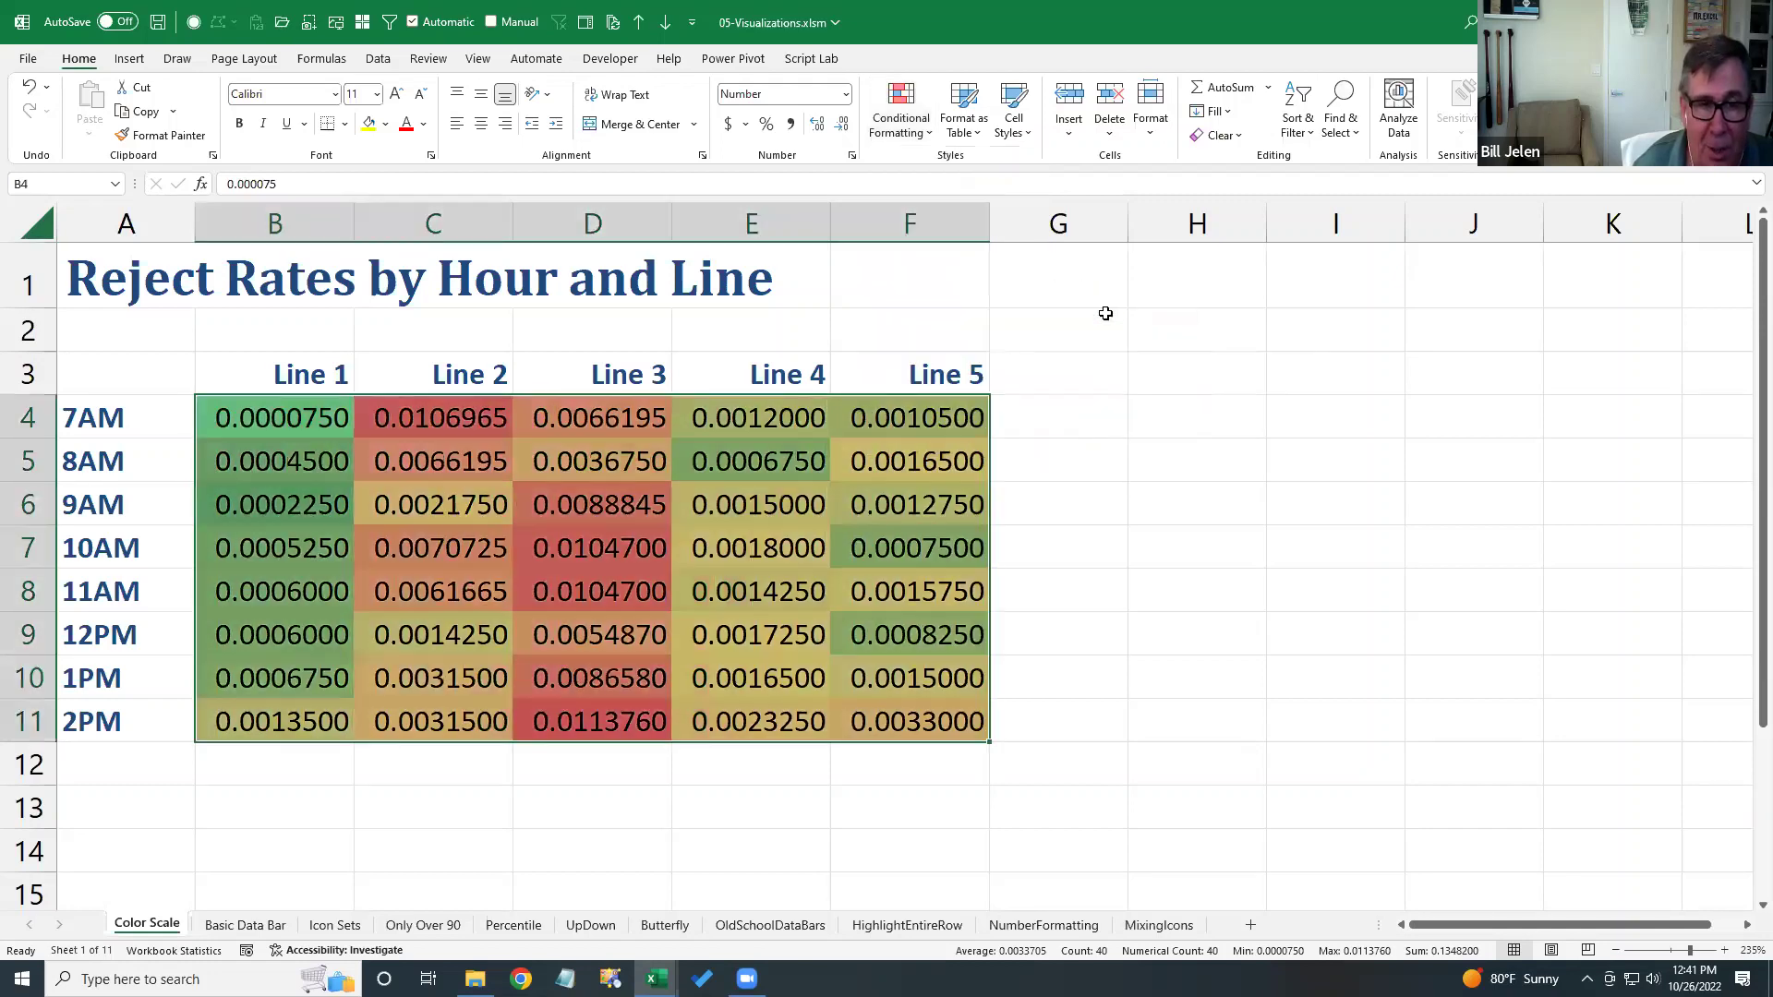
pyautogui.click(1340, 449)
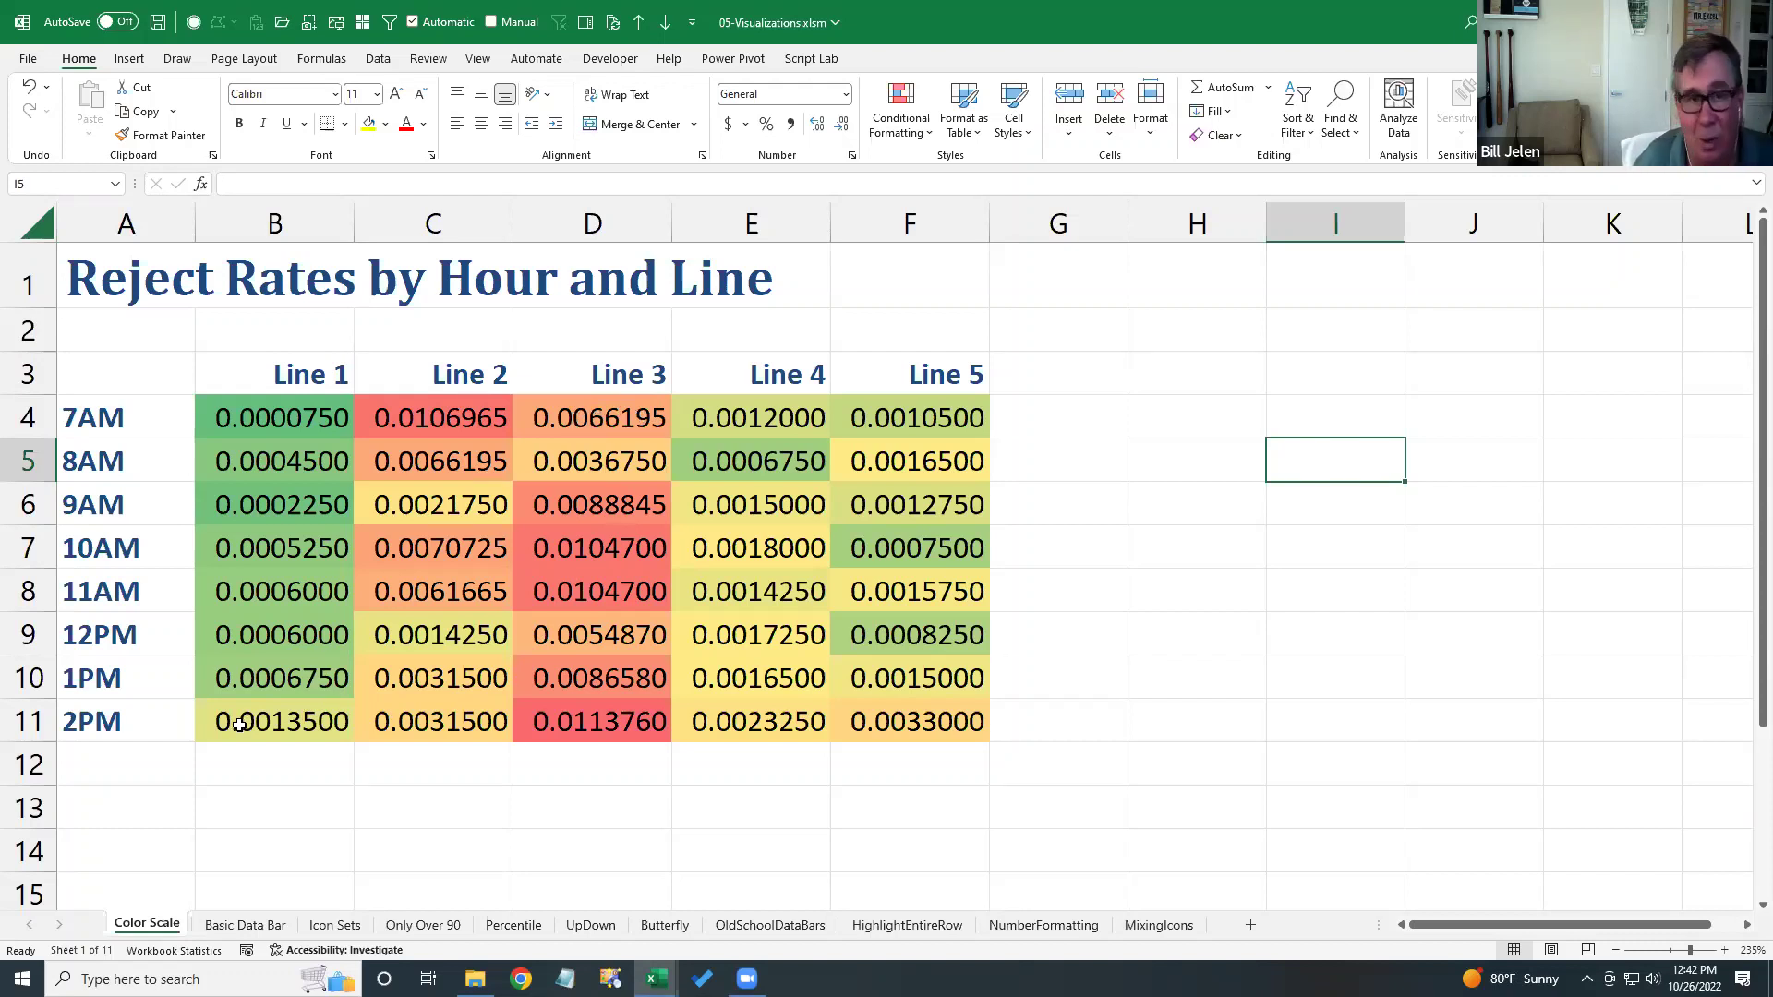
# - On the Basic Data Bar sheet, copy the Revenue column including its total from B1:B22 to column K
pyautogui.click(250, 925)
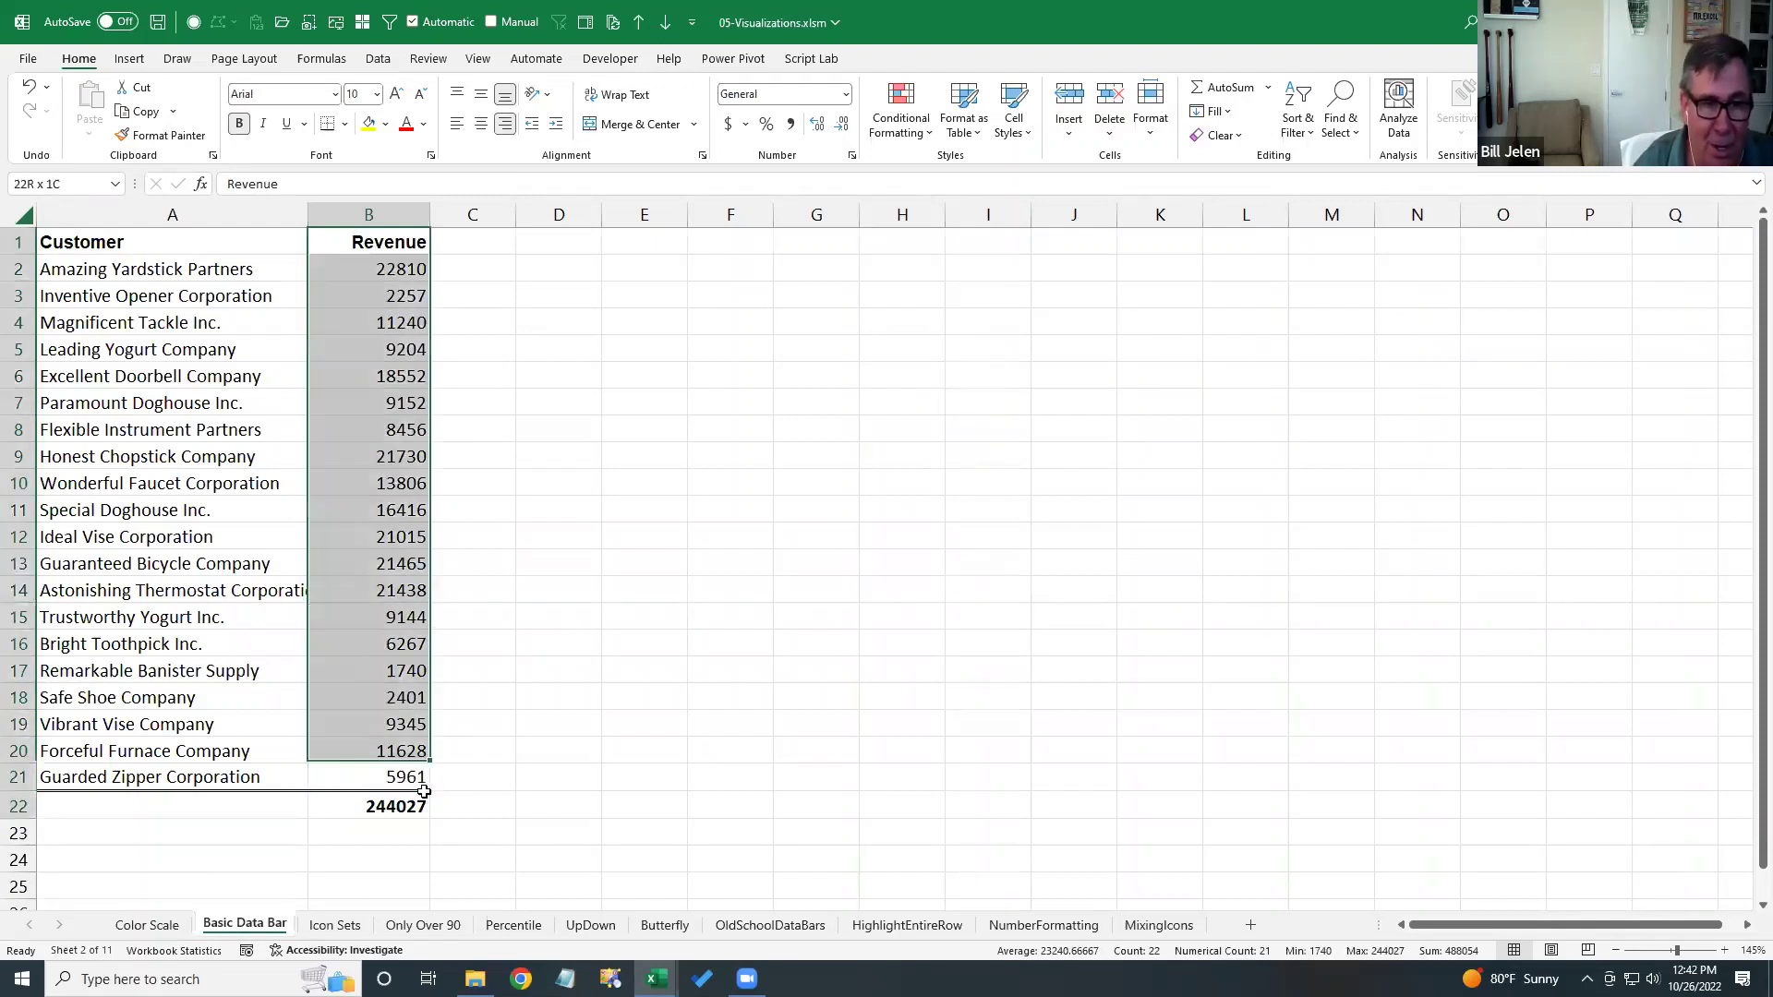
pyautogui.hotkey('shift', 'Down')
pyautogui.hotkey('ctrl', 'c')
pyautogui.press('Right')
pyautogui.press('Right')
pyautogui.press('Right')
pyautogui.press('Right')
pyautogui.press('Right')
pyautogui.press('Right')
pyautogui.press('Right')
pyautogui.press('Right')
pyautogui.press('Right')
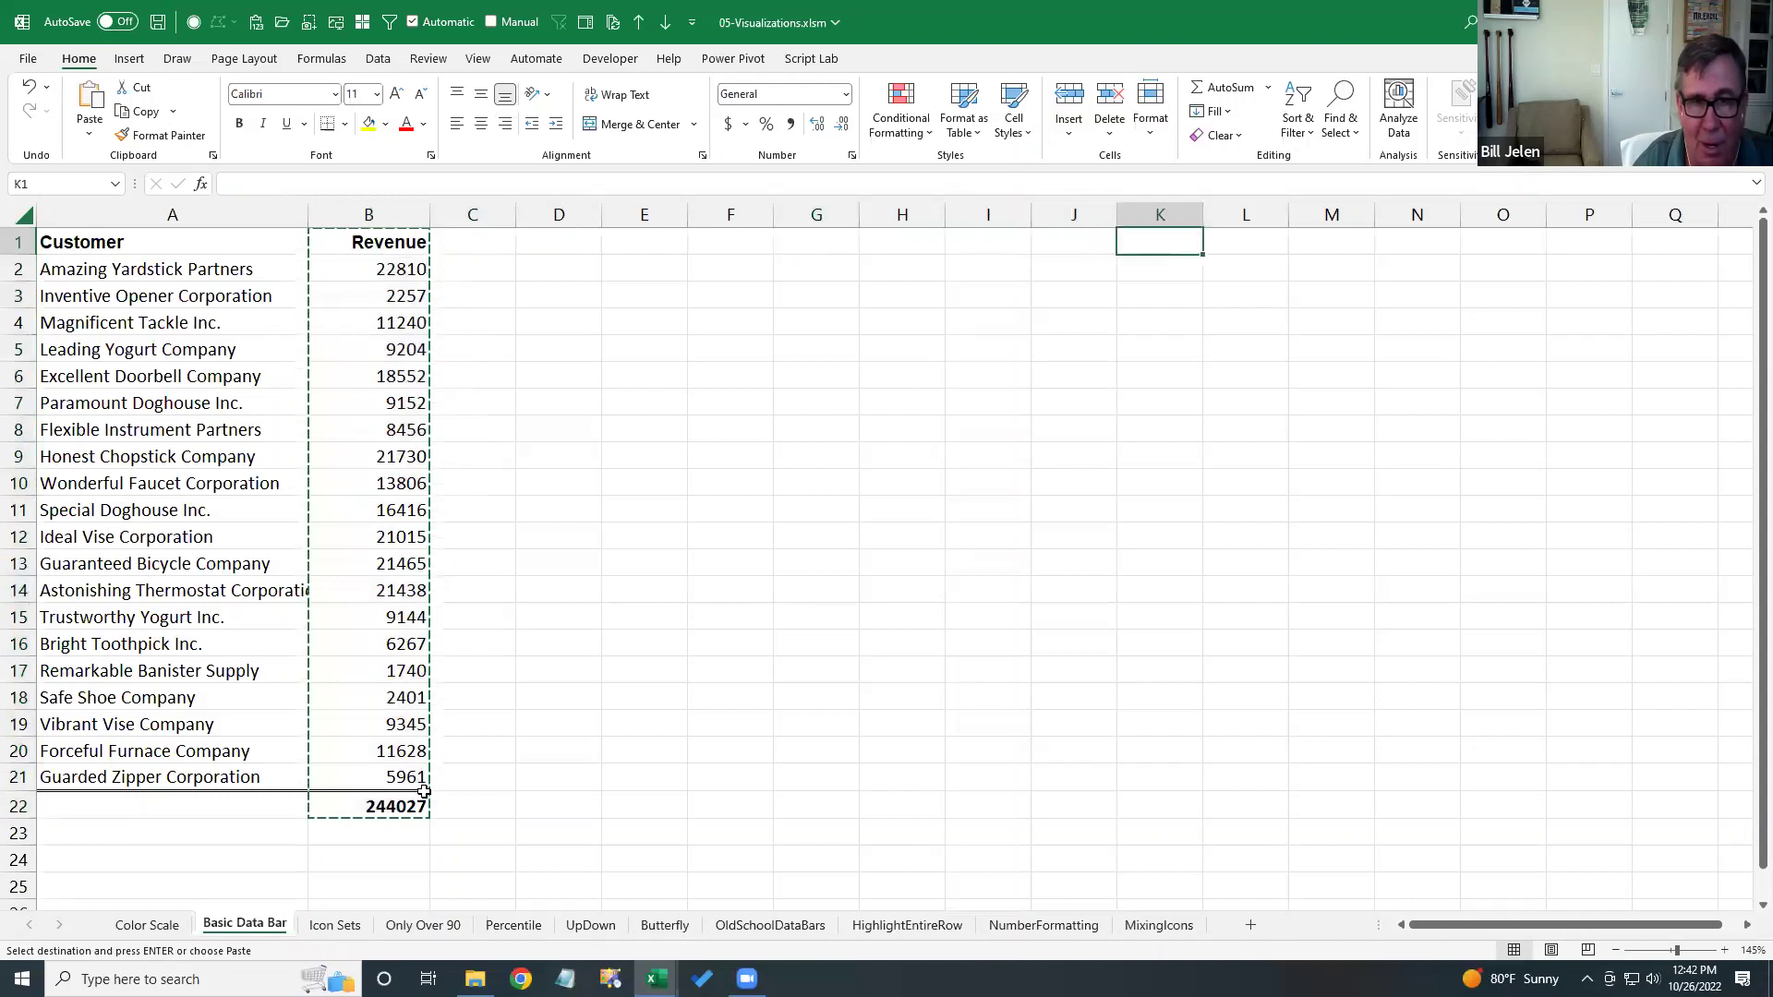
pyautogui.hotkey('ctrl', 'v')
# - Apply green gradient data bars to the customer revenues in B2:B21, leaving out the total
pyautogui.press('Left')
pyautogui.press('Left')
pyautogui.press('Left')
pyautogui.press('Left')
pyautogui.press('Left')
pyautogui.press('Left')
pyautogui.press('Left')
pyautogui.press('Left')
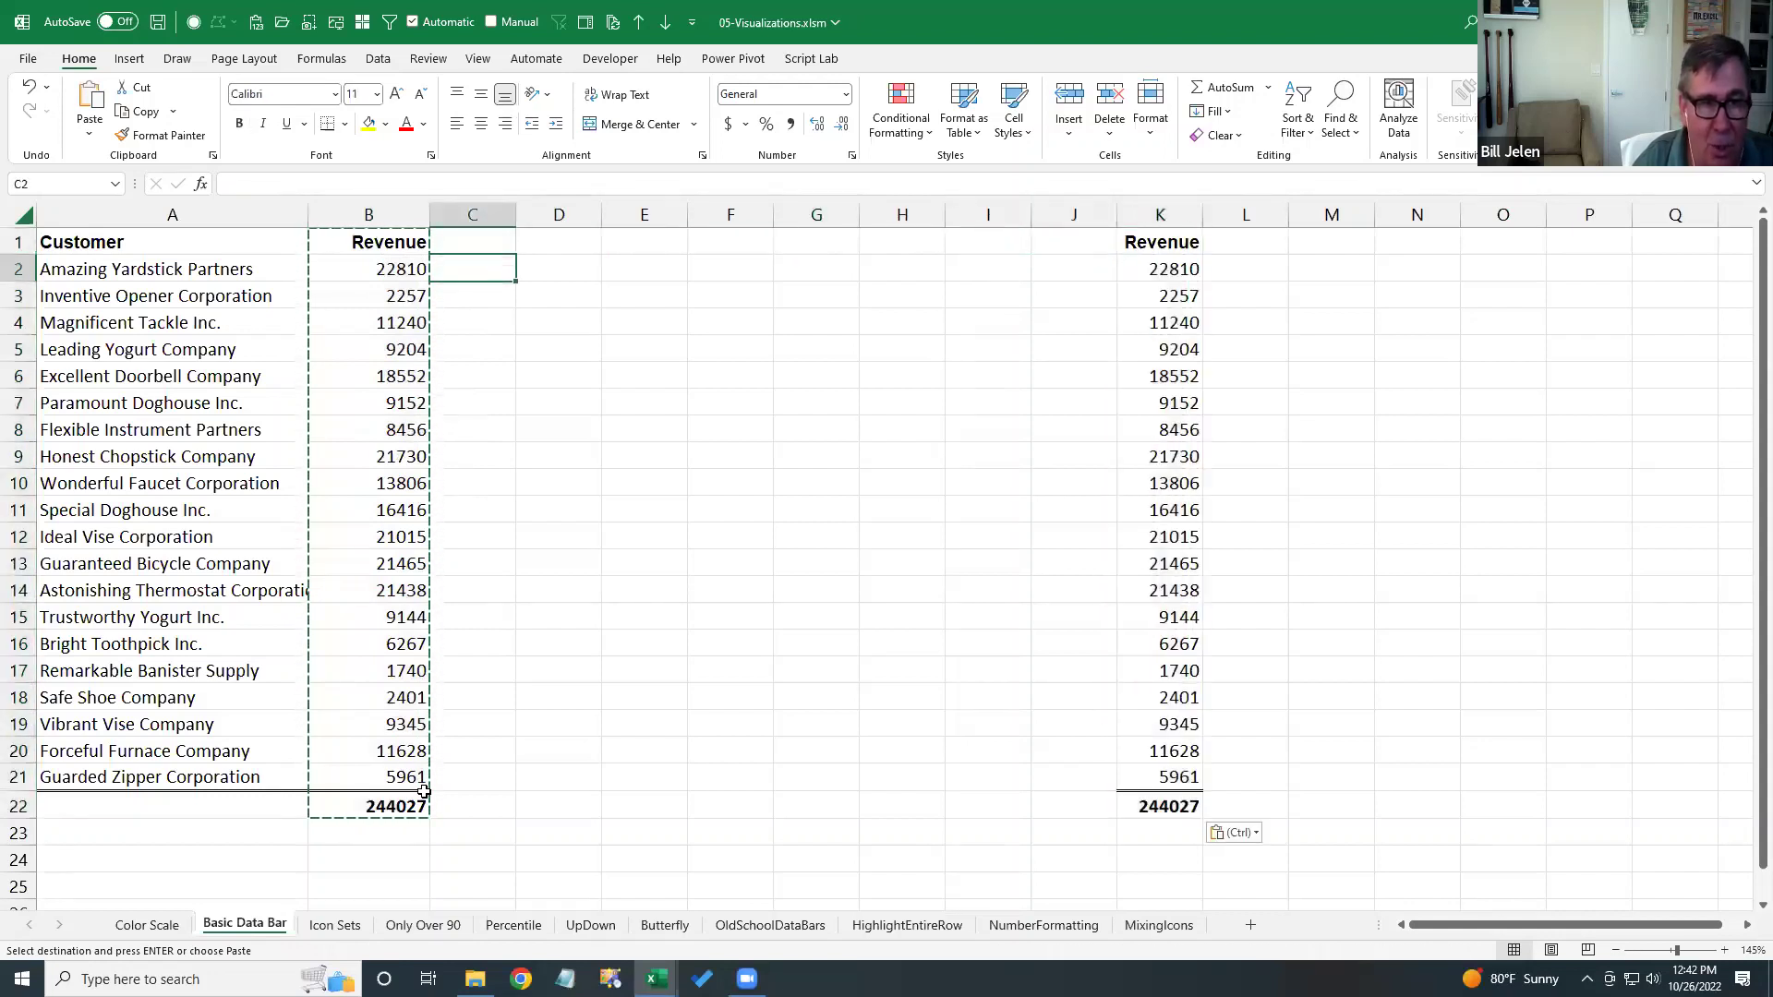
pyautogui.press('Left')
pyautogui.press('Down')
pyautogui.hotkey('ctrl', 'shift', 'Down')
pyautogui.hotkey('shift', 'Up')
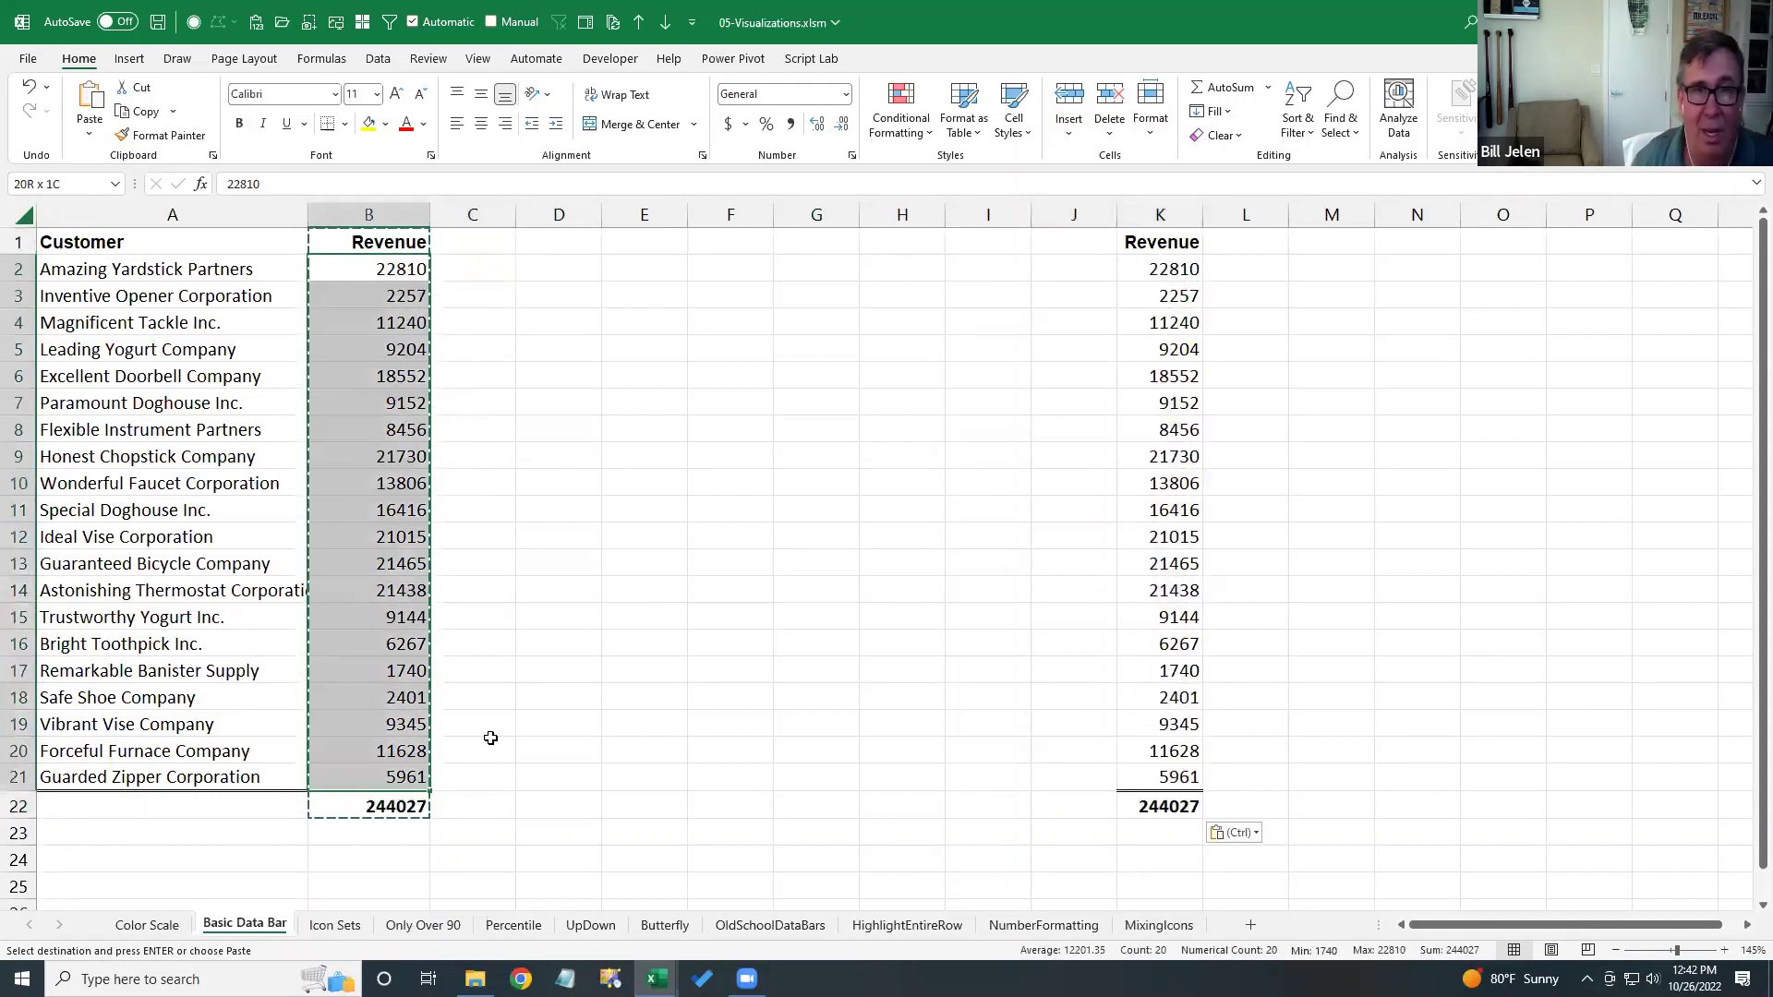
pyautogui.click(903, 129)
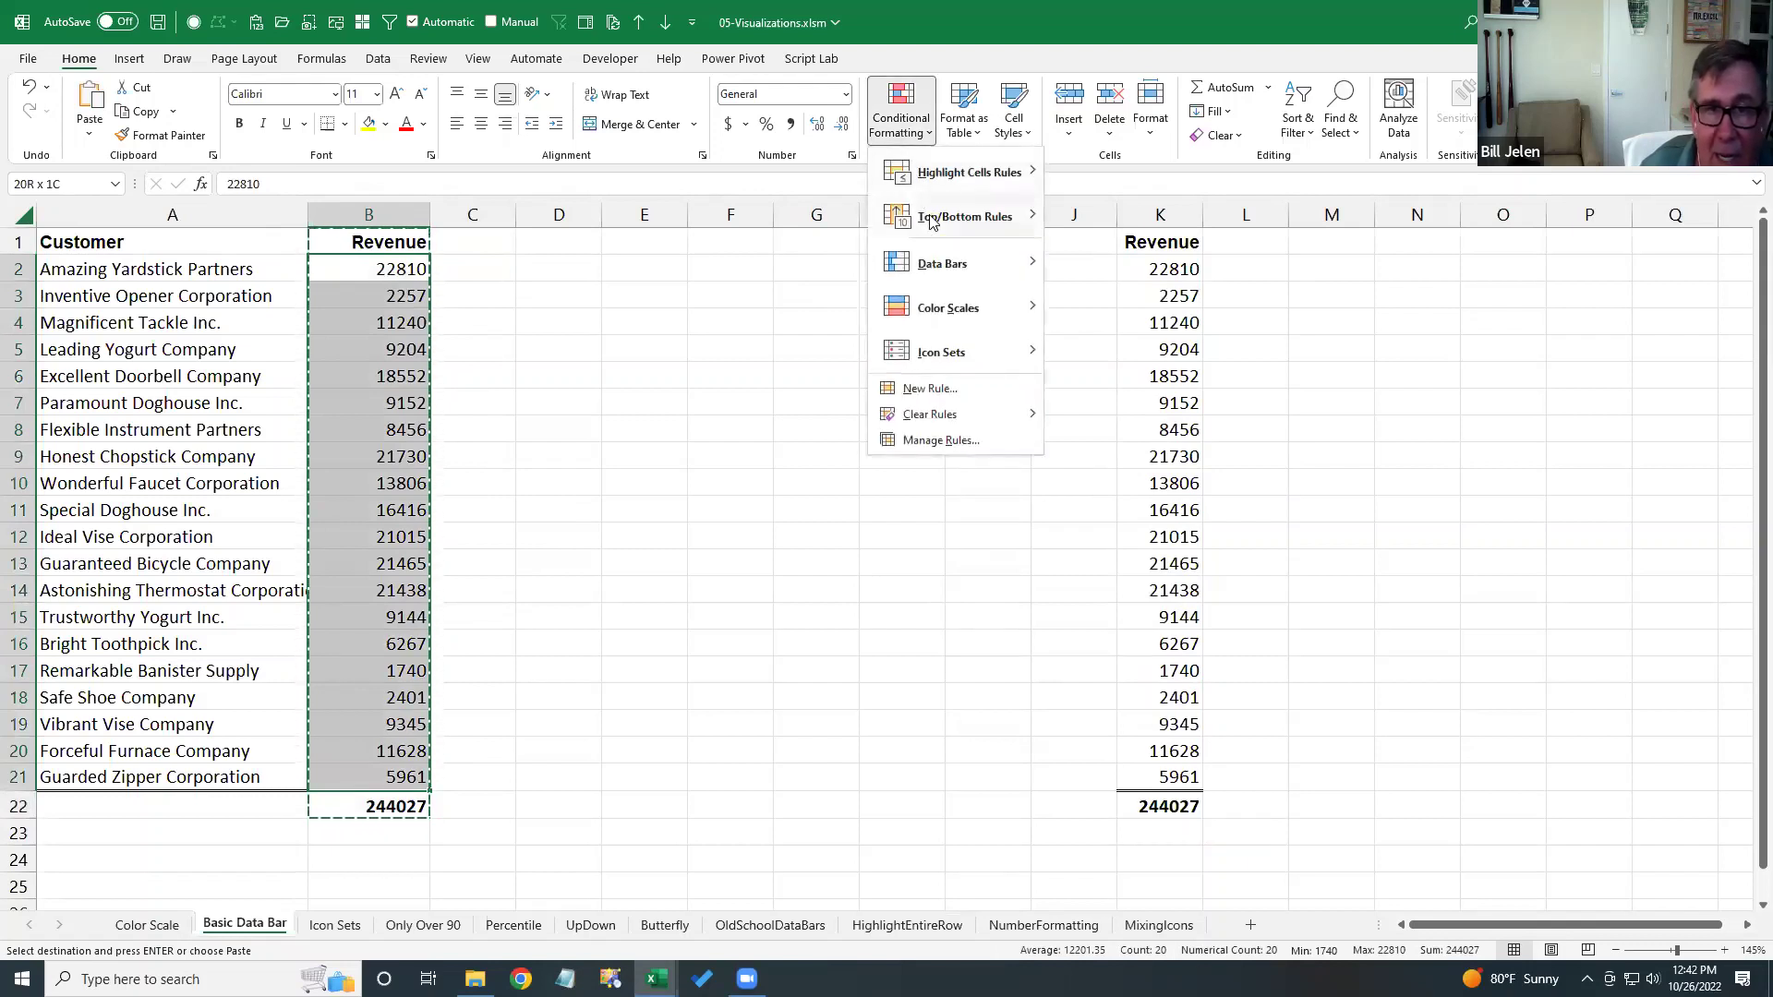
pyautogui.moveTo(935, 266)
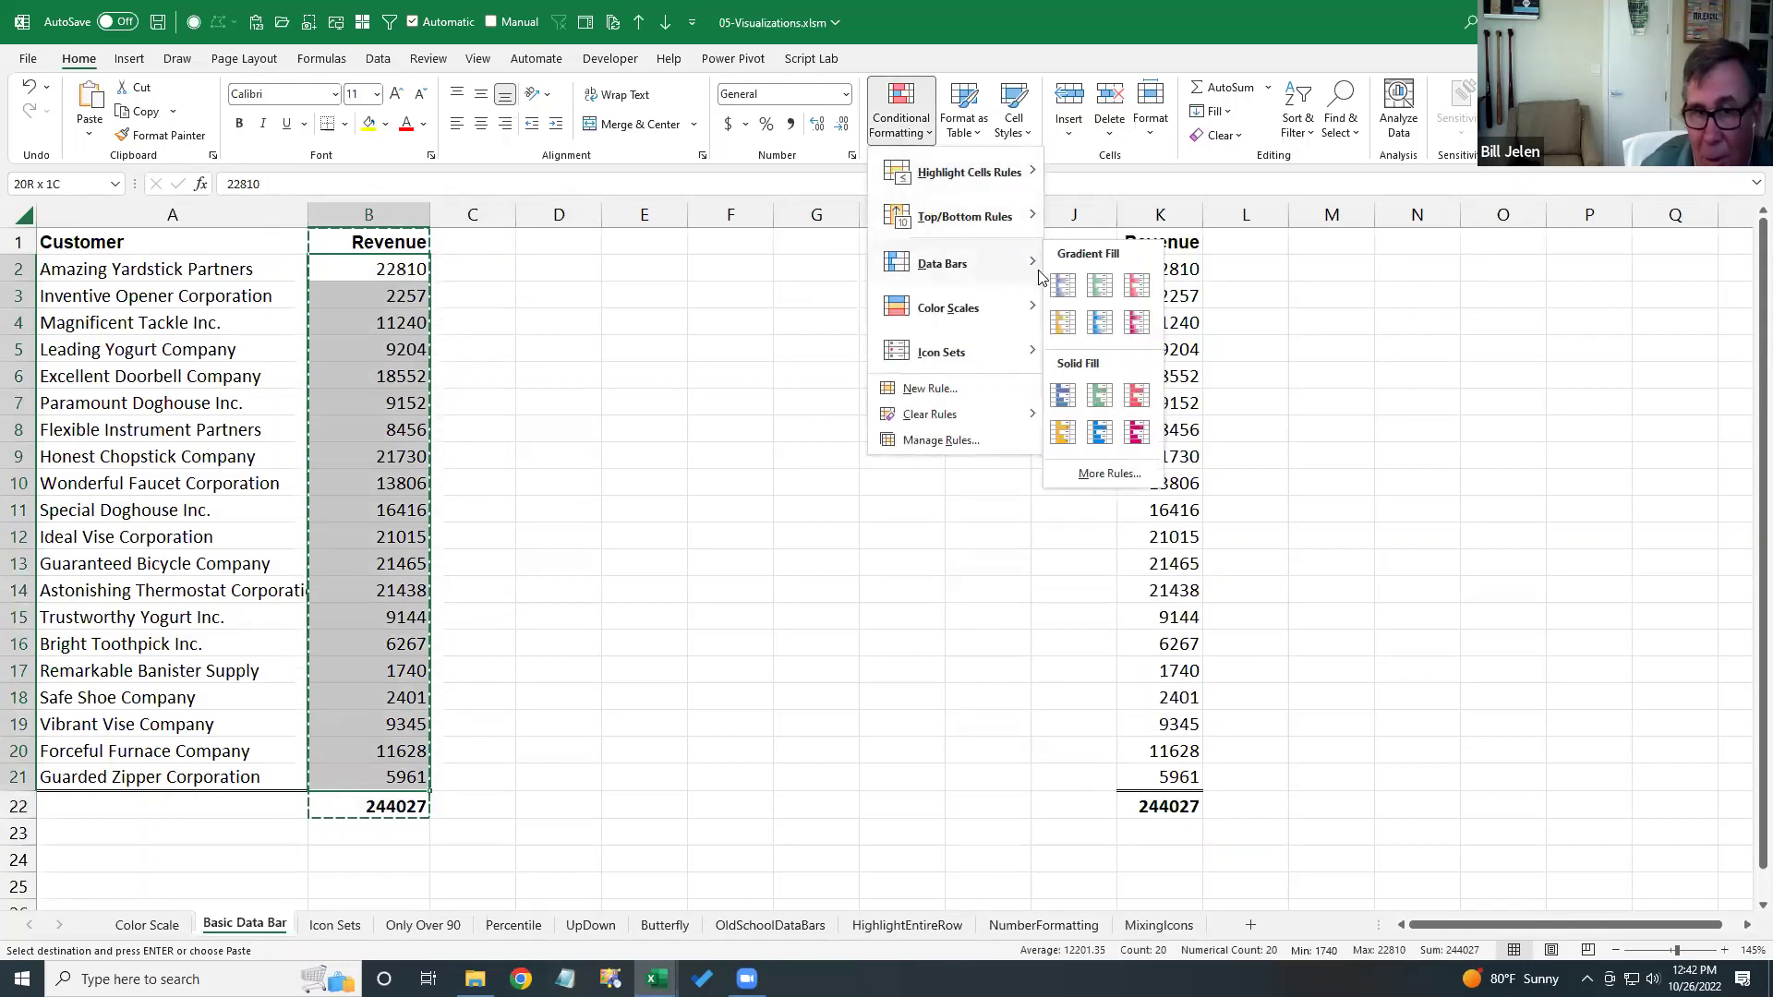
pyautogui.click(1093, 287)
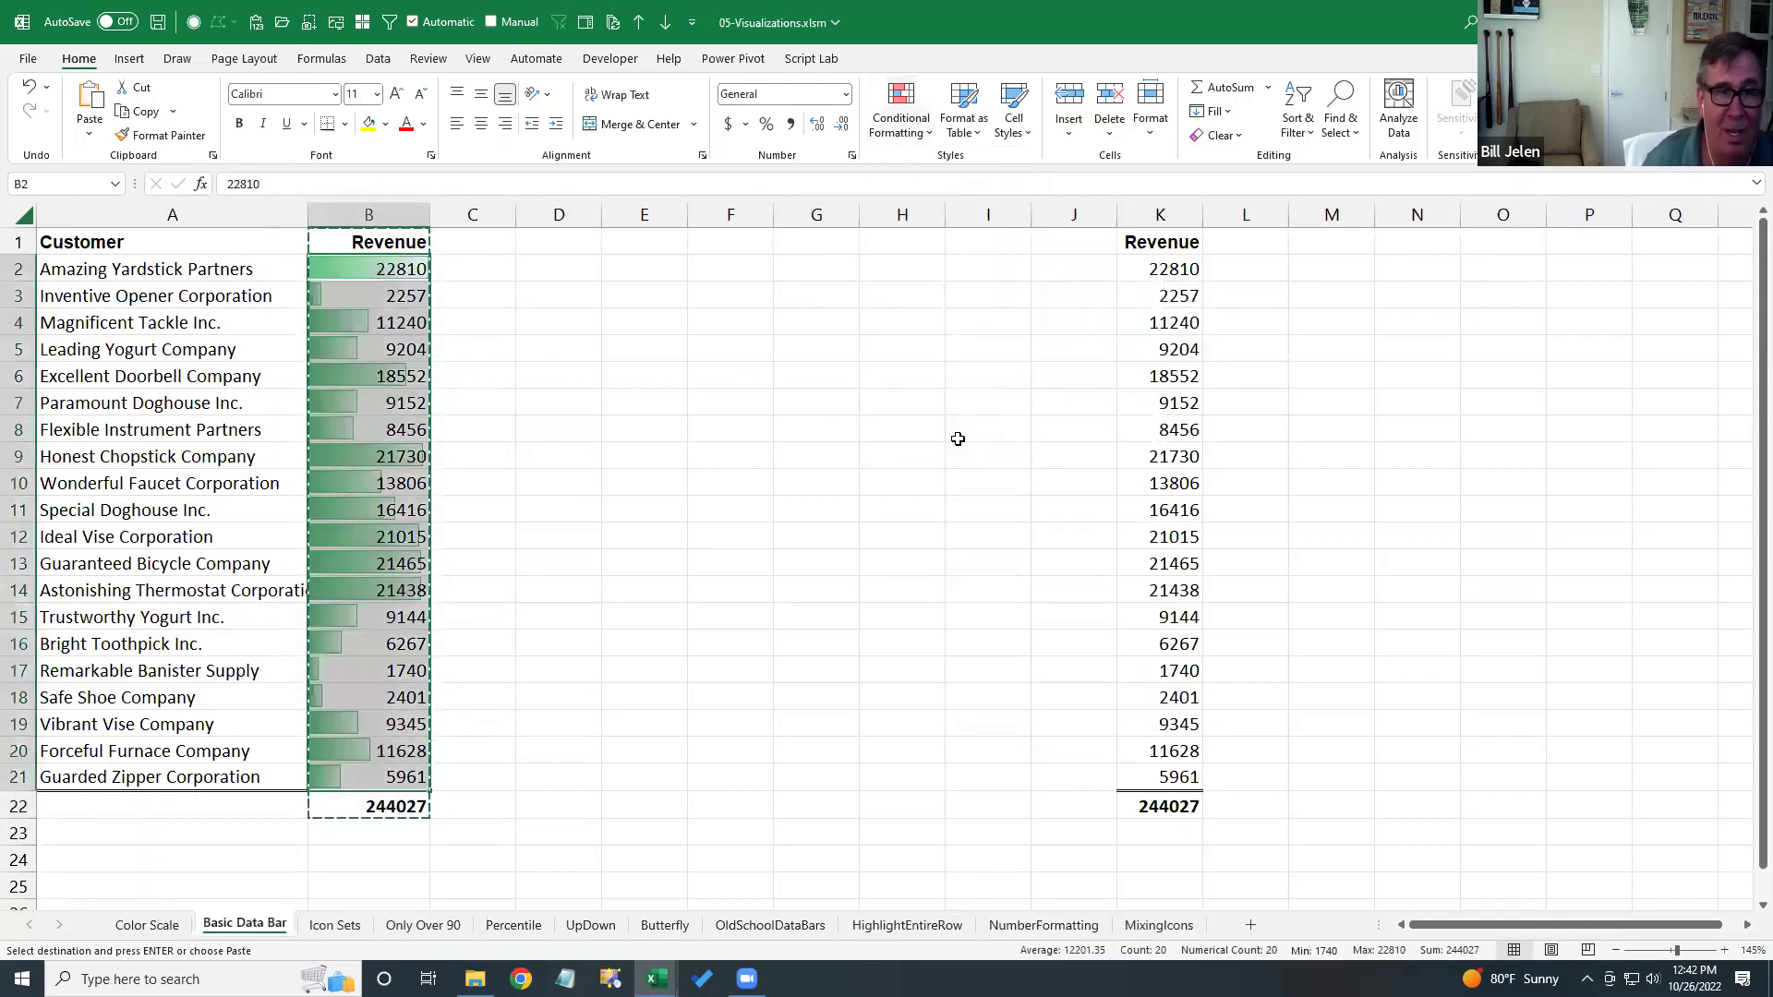
pyautogui.click(957, 439)
pyautogui.press('Escape')
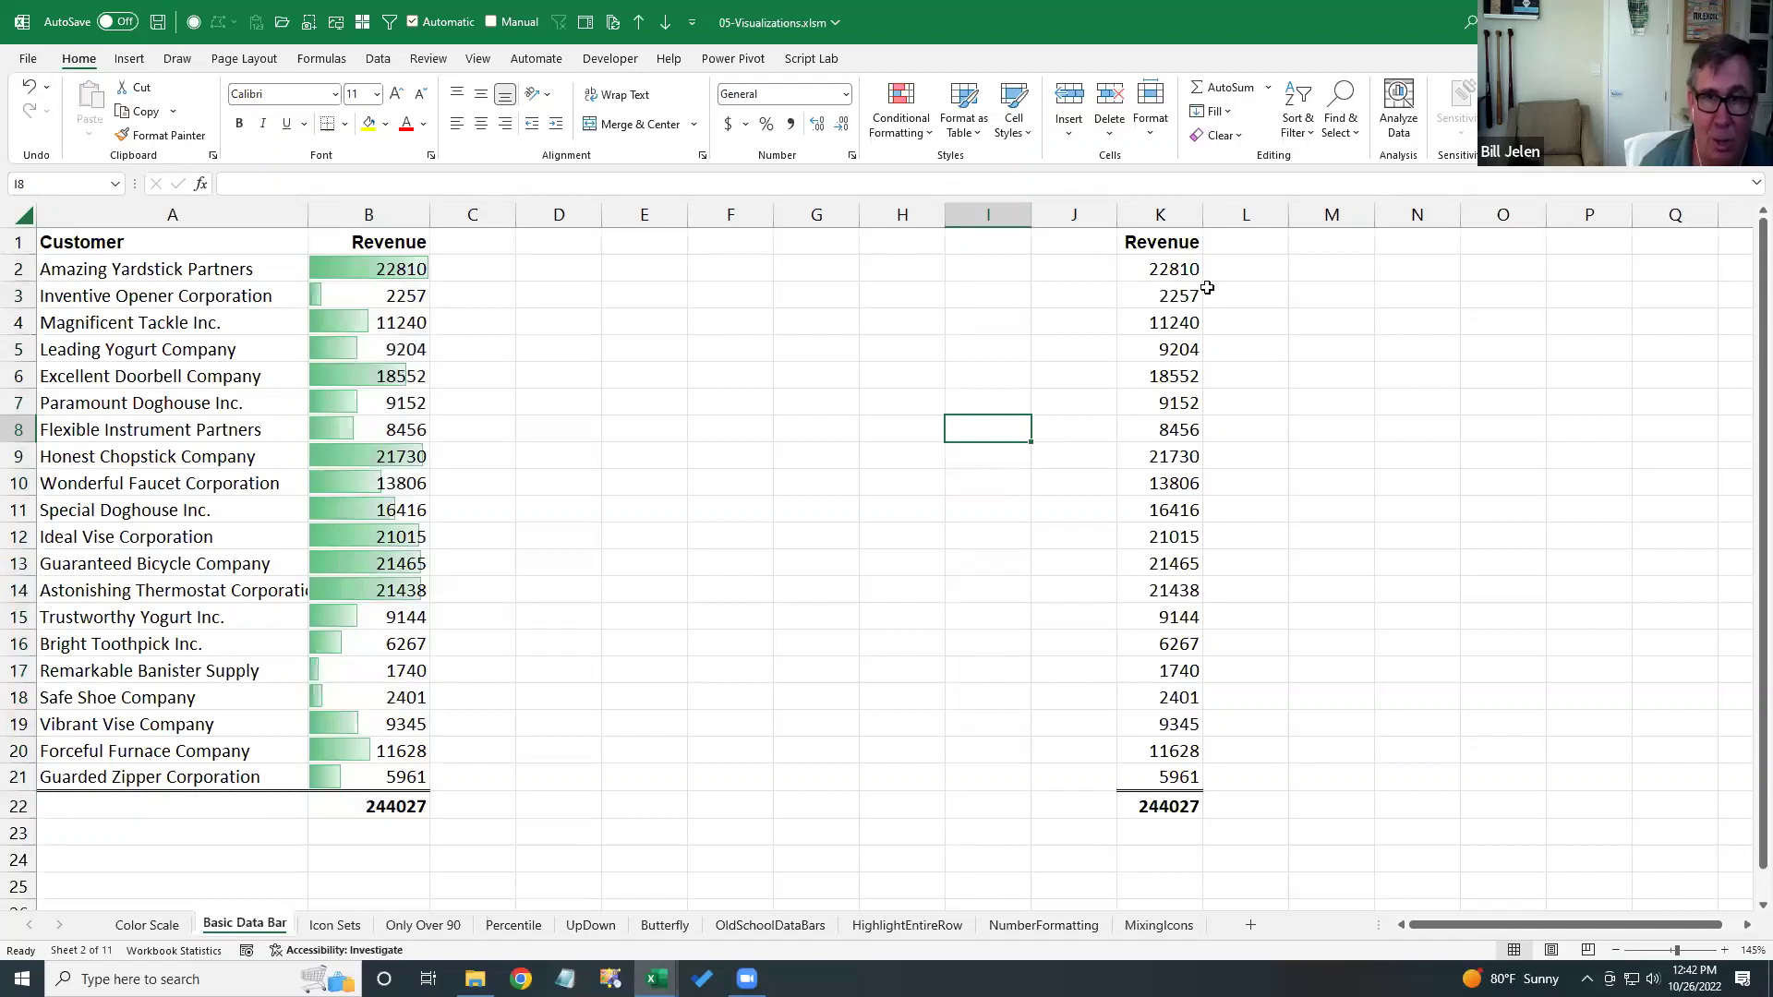
# - Apply purple gradient data bars to the copied revenues in K2:K22, including the total
pyautogui.moveTo(1160, 270); pyautogui.dragTo(1166, 807)
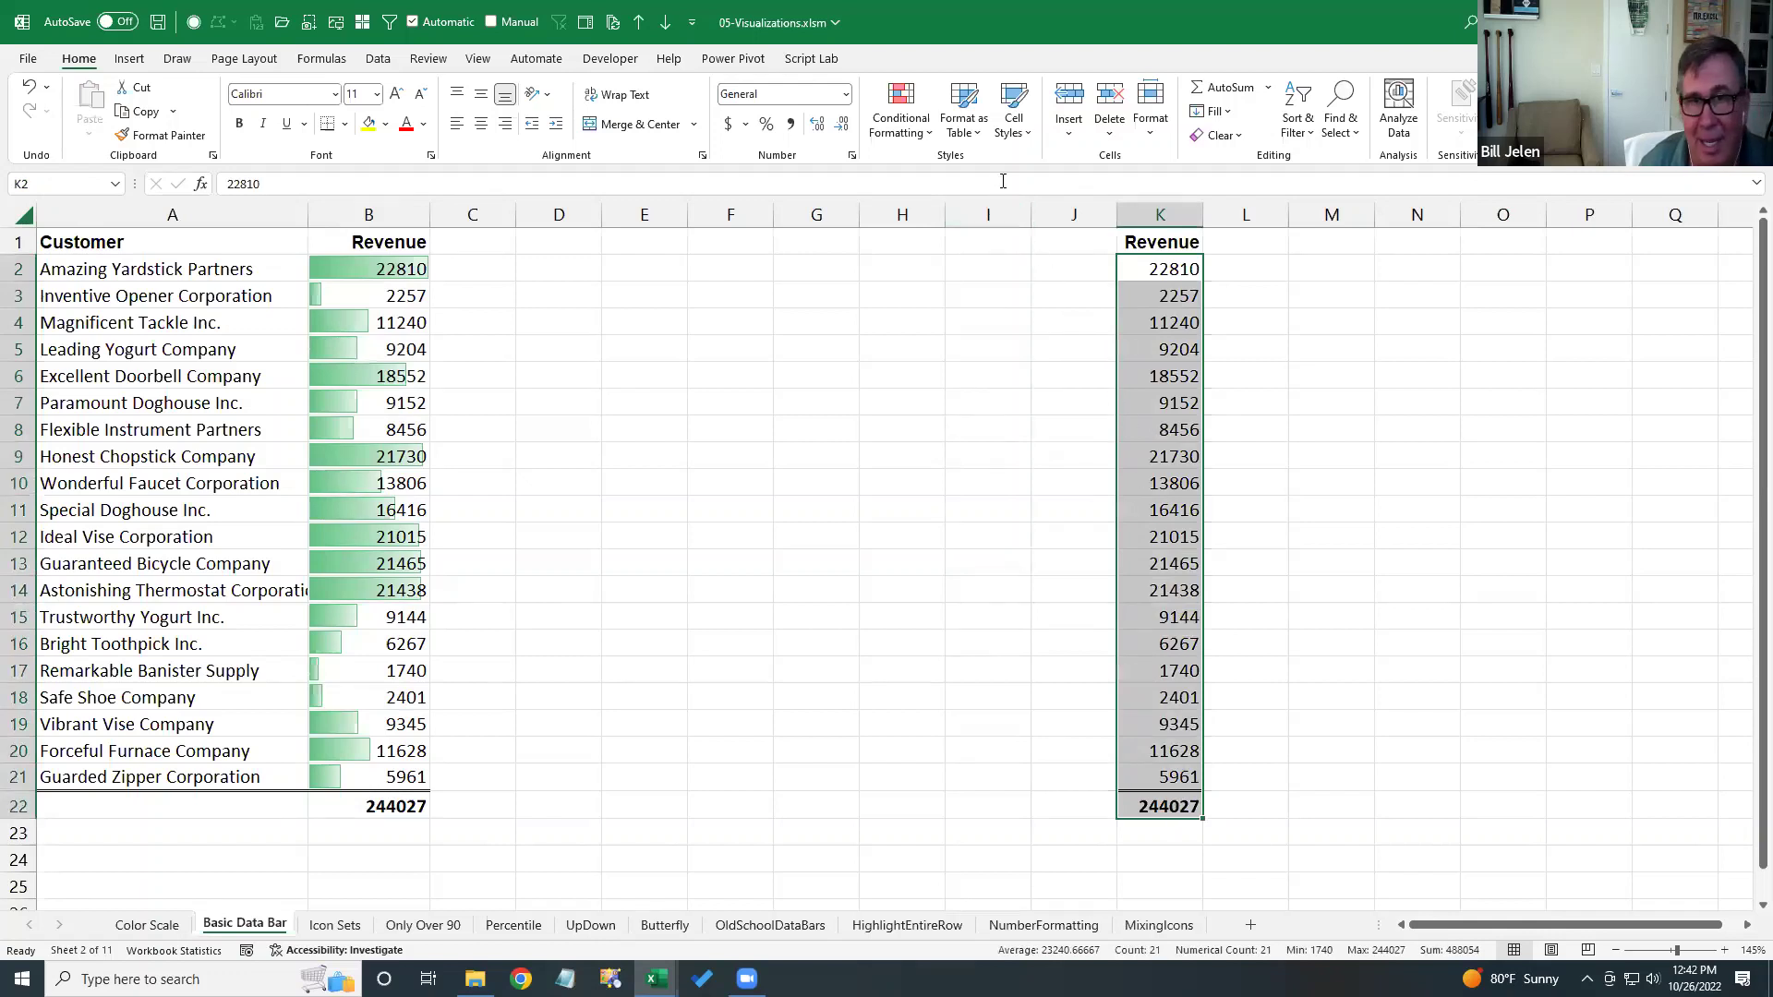
pyautogui.click(901, 104)
pyautogui.moveTo(929, 277)
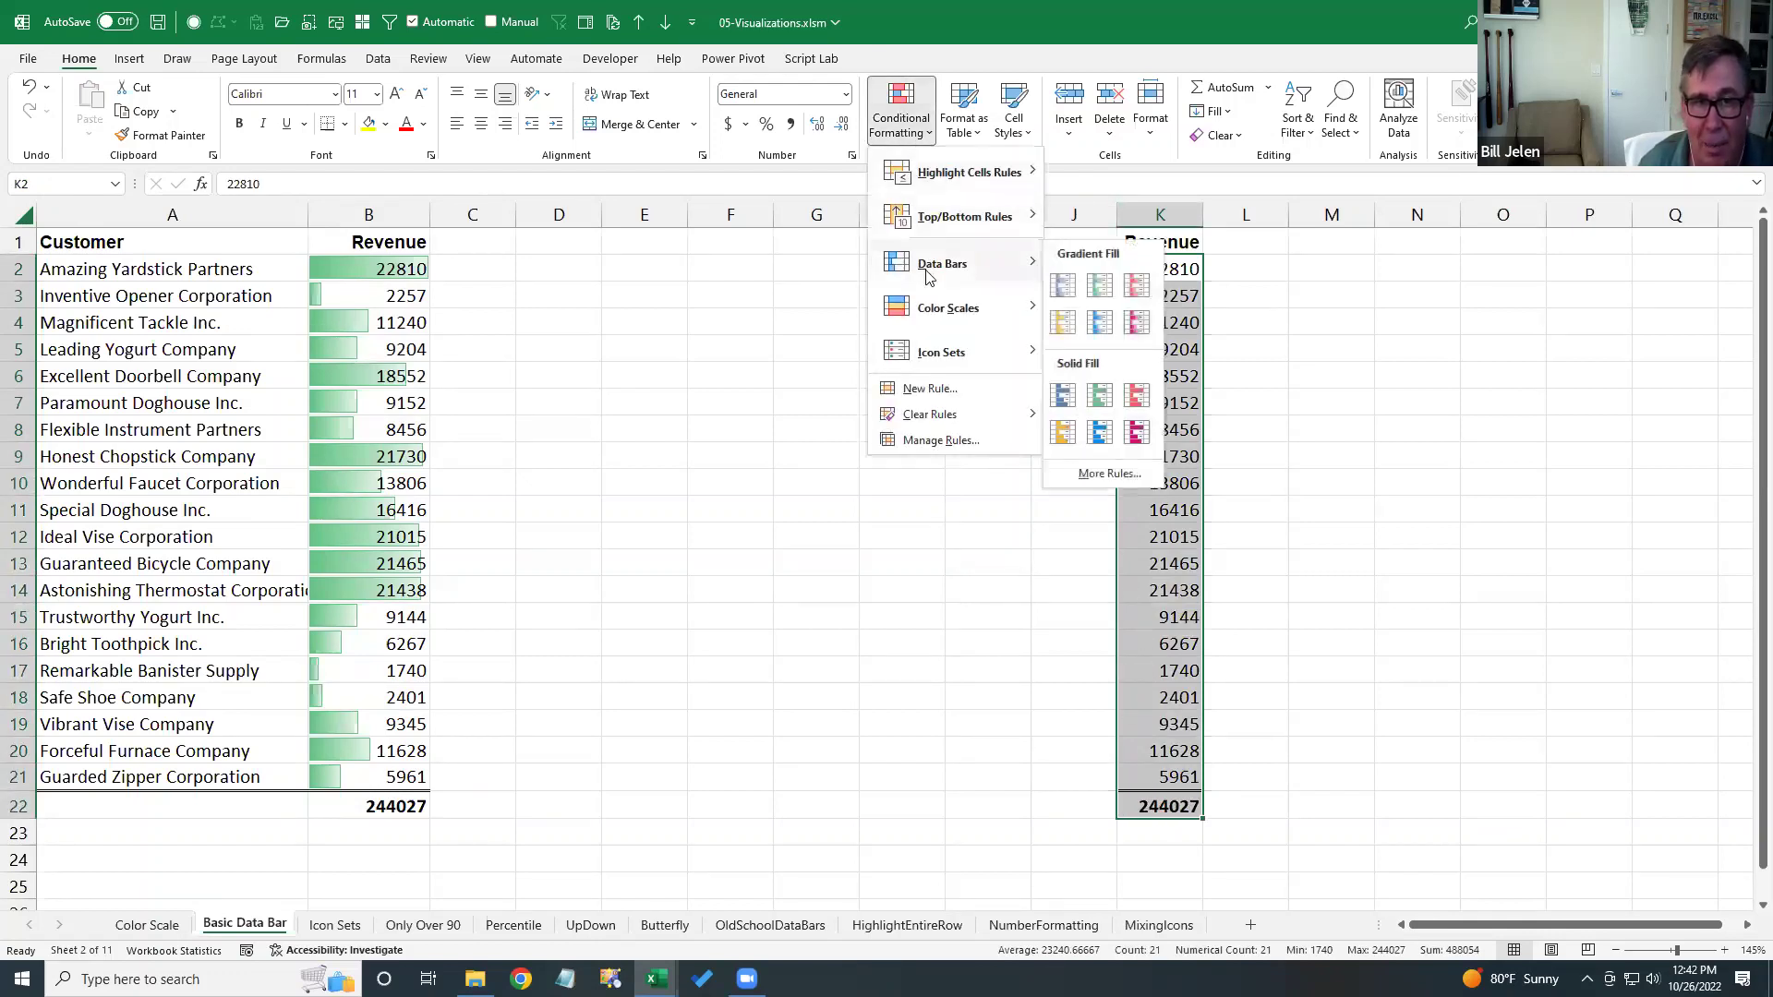
pyautogui.click(1137, 324)
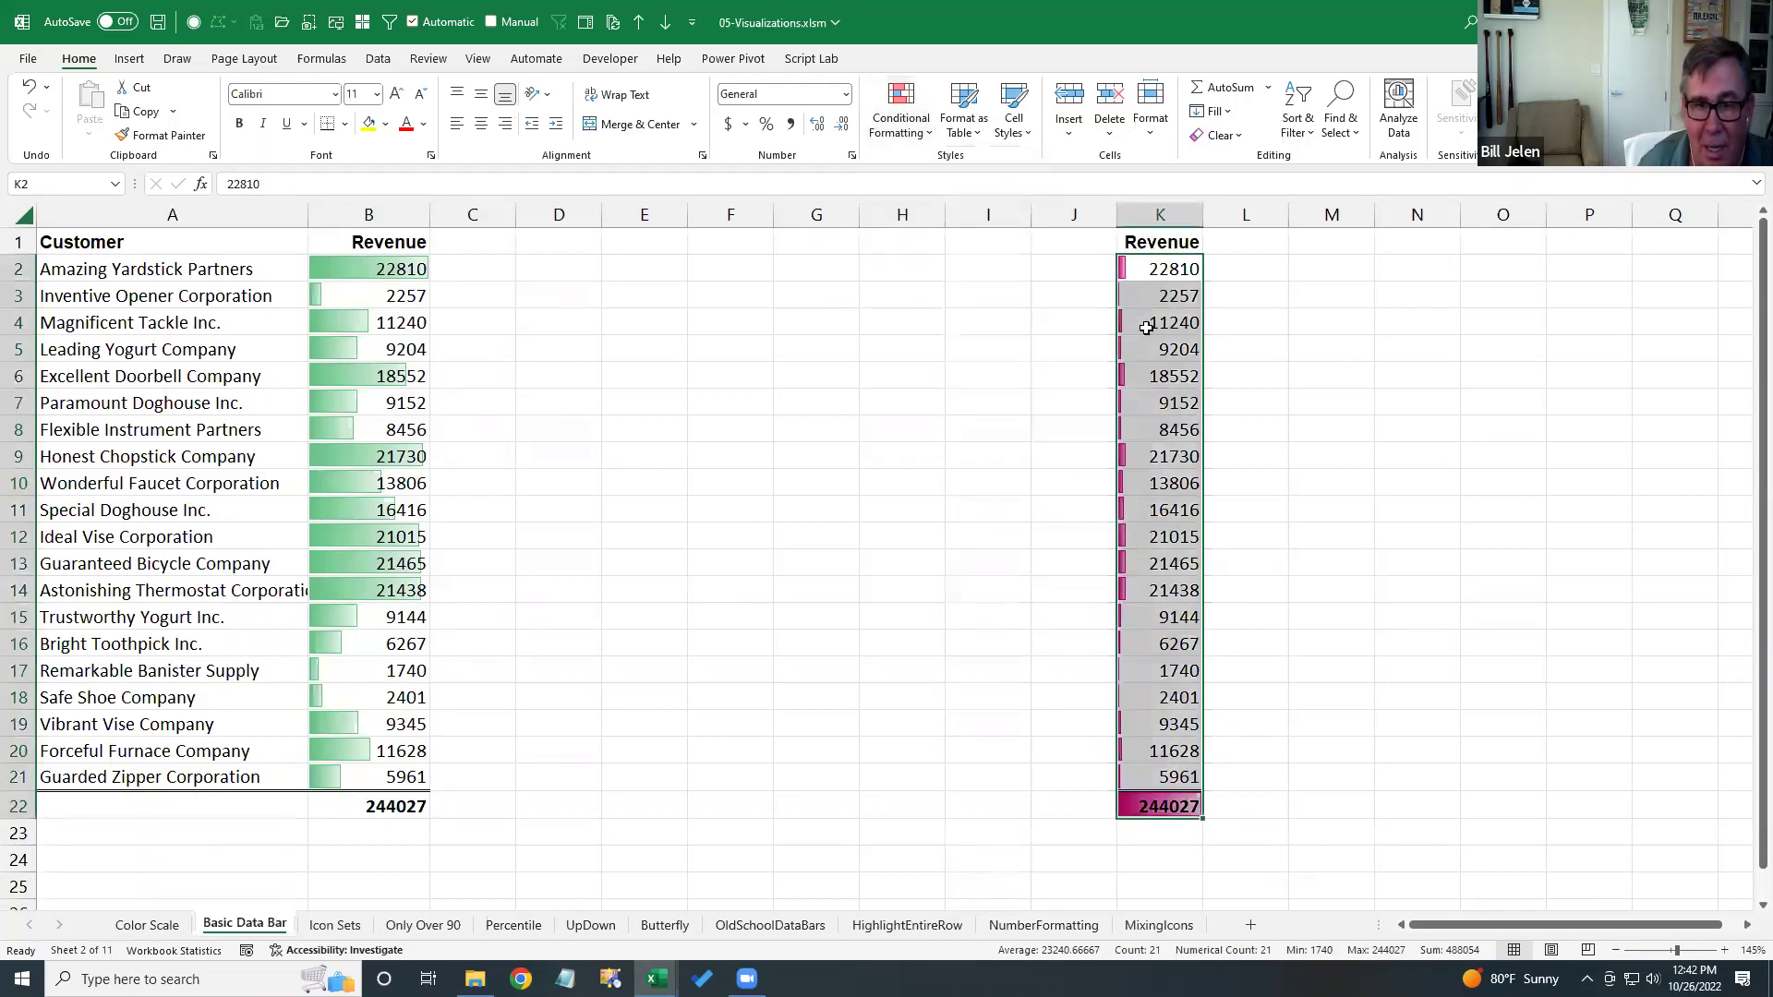
pyautogui.click(1251, 488)
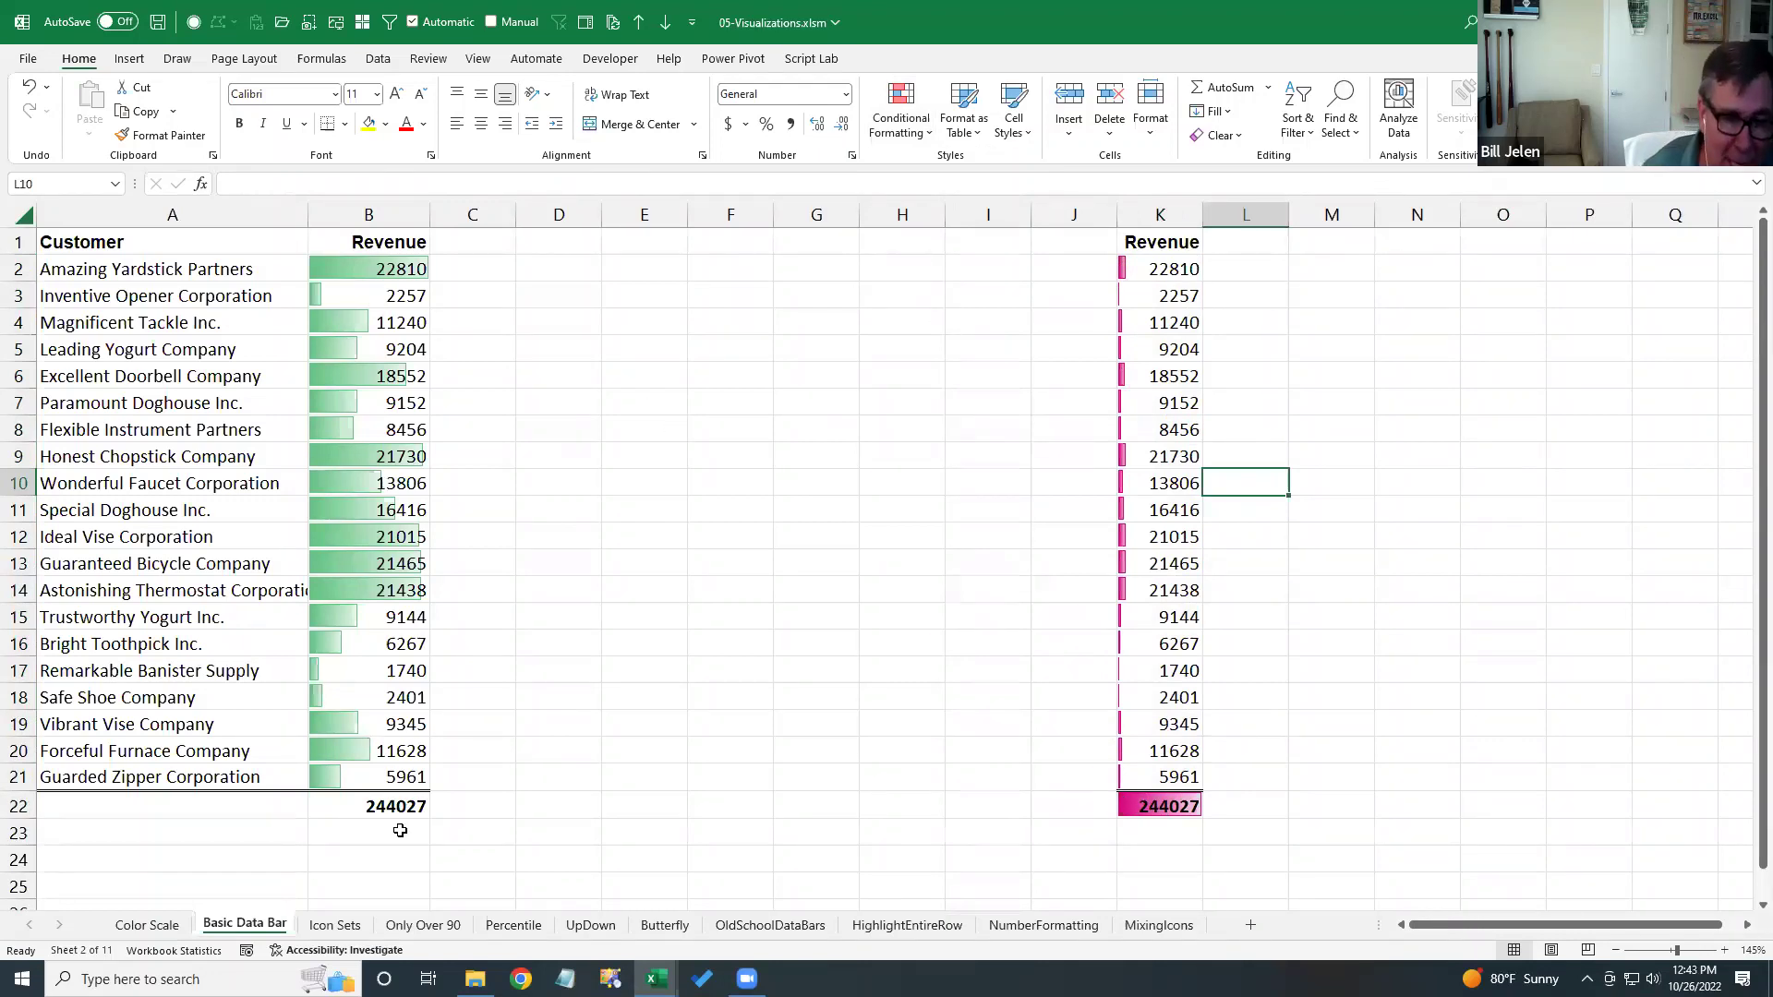
# - On the Icon Sets sheet, apply the uncircled check mark, exclamation point and X icon set to B2:E6
pyautogui.click(334, 924)
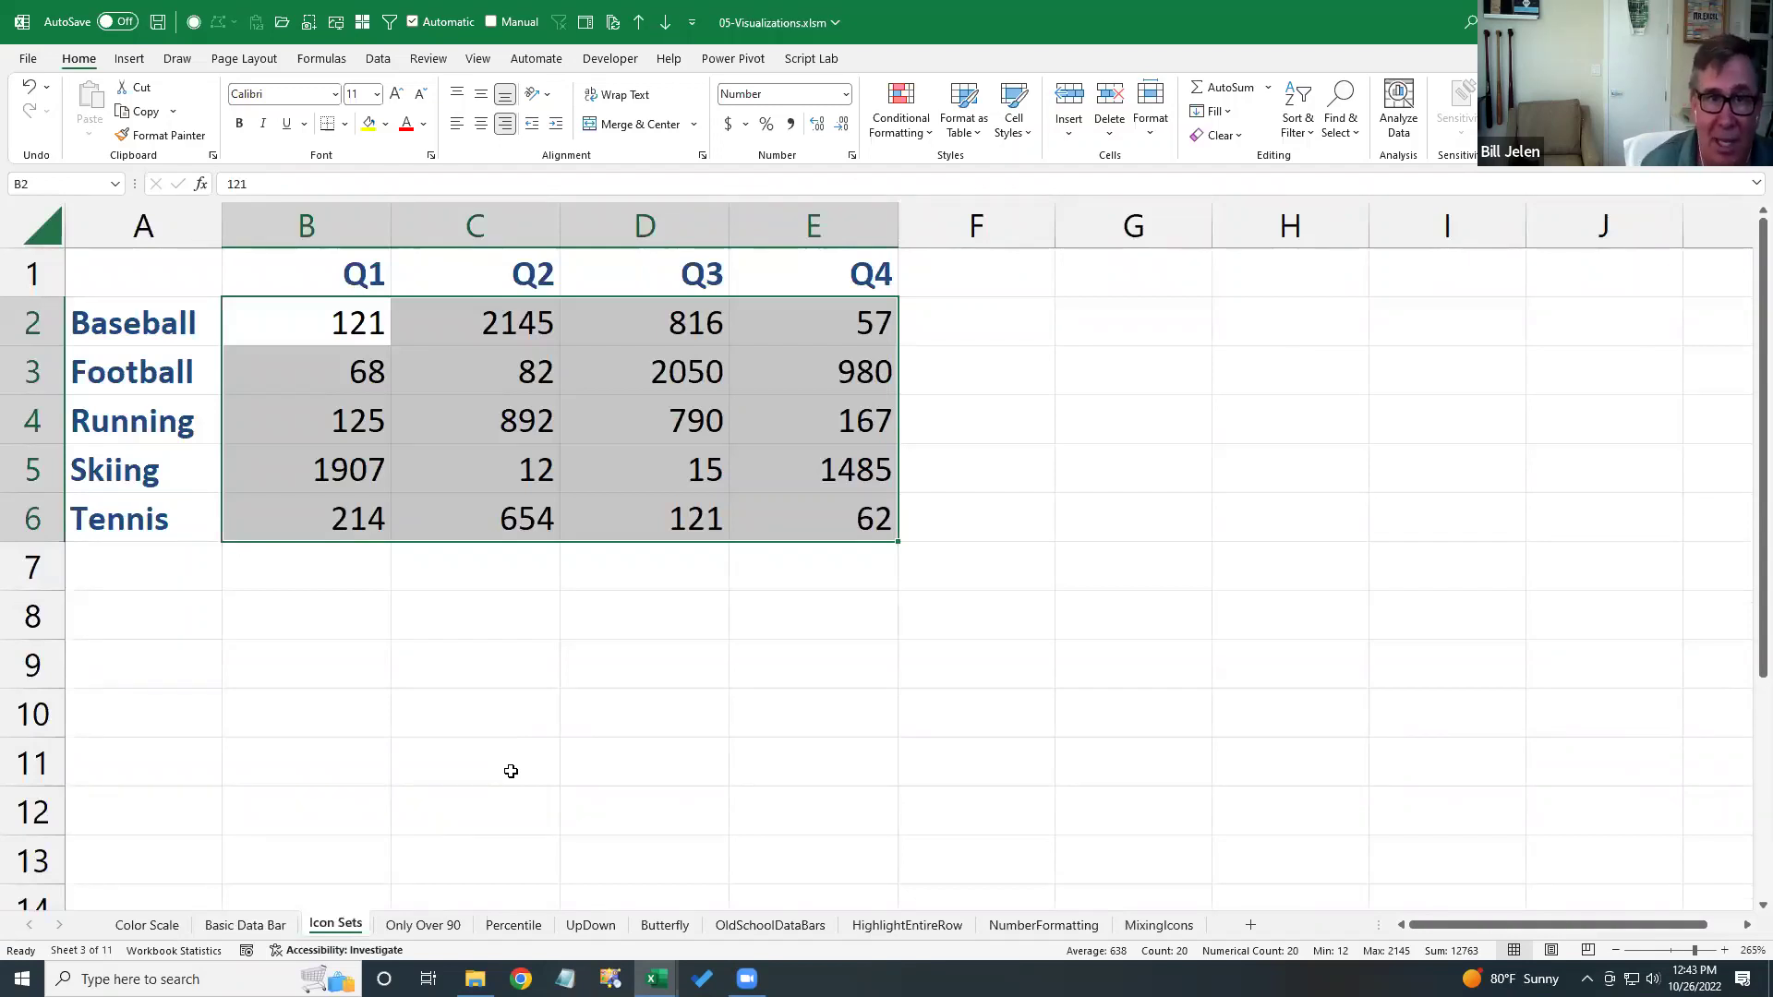
pyautogui.click(894, 137)
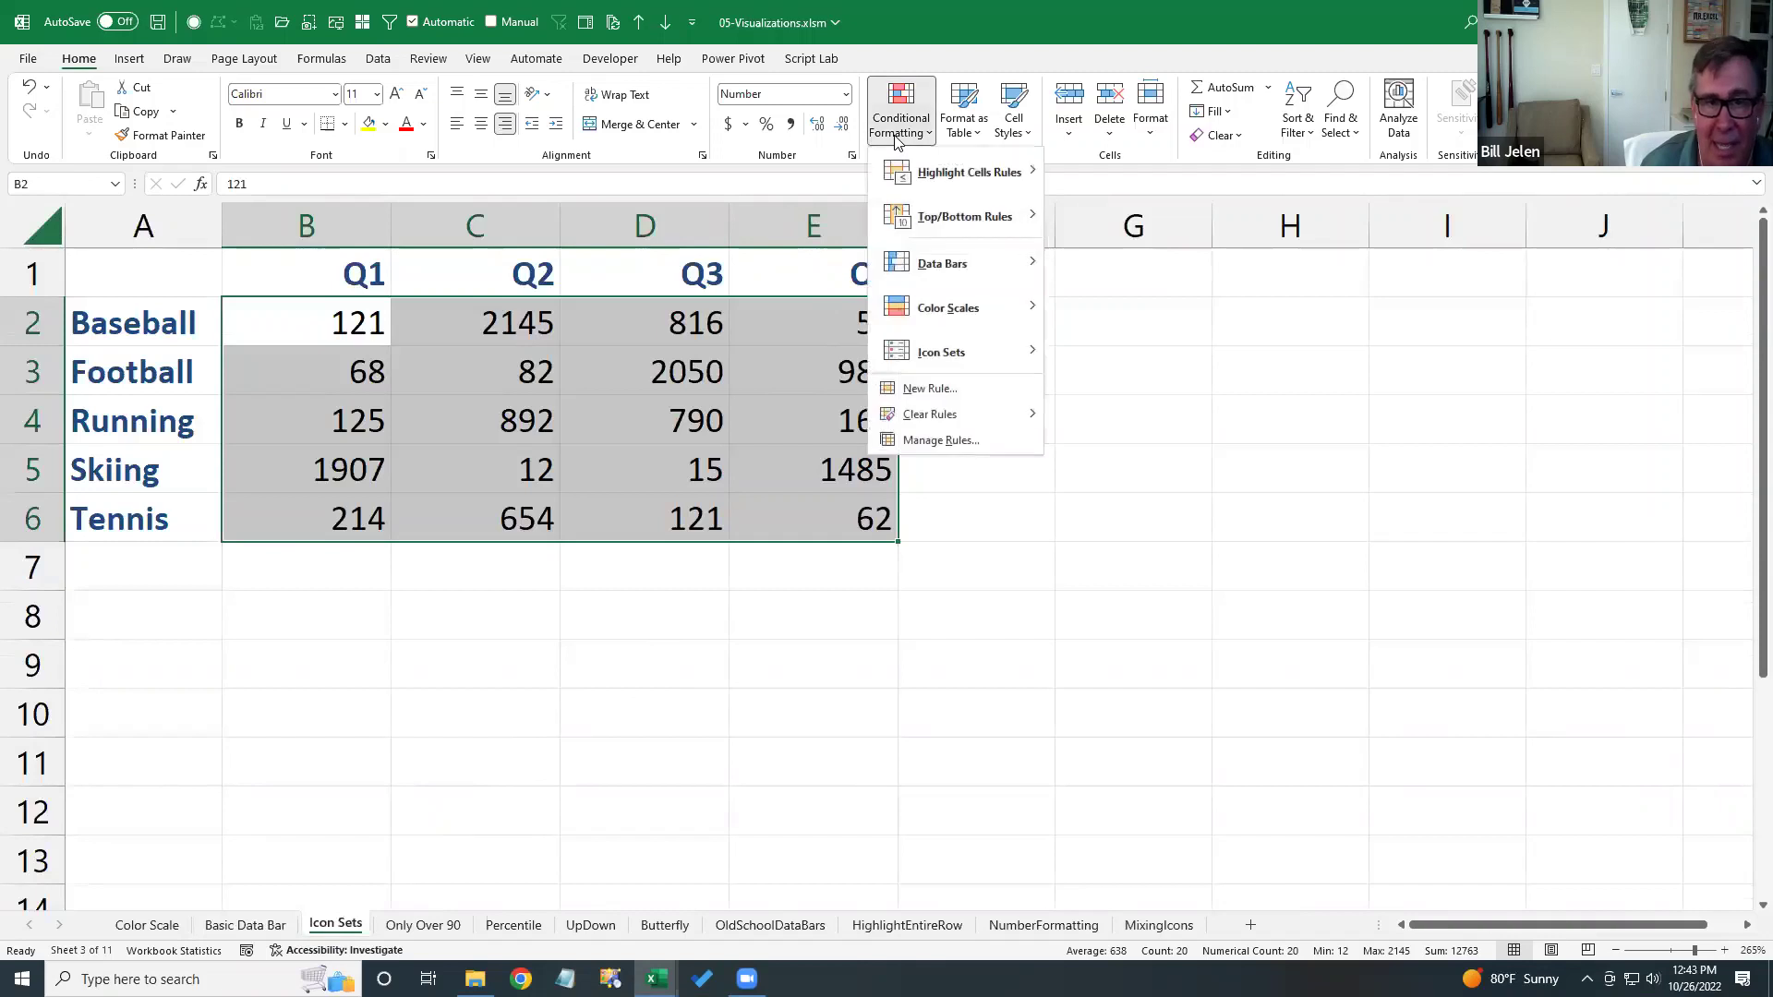
pyautogui.moveTo(1006, 365)
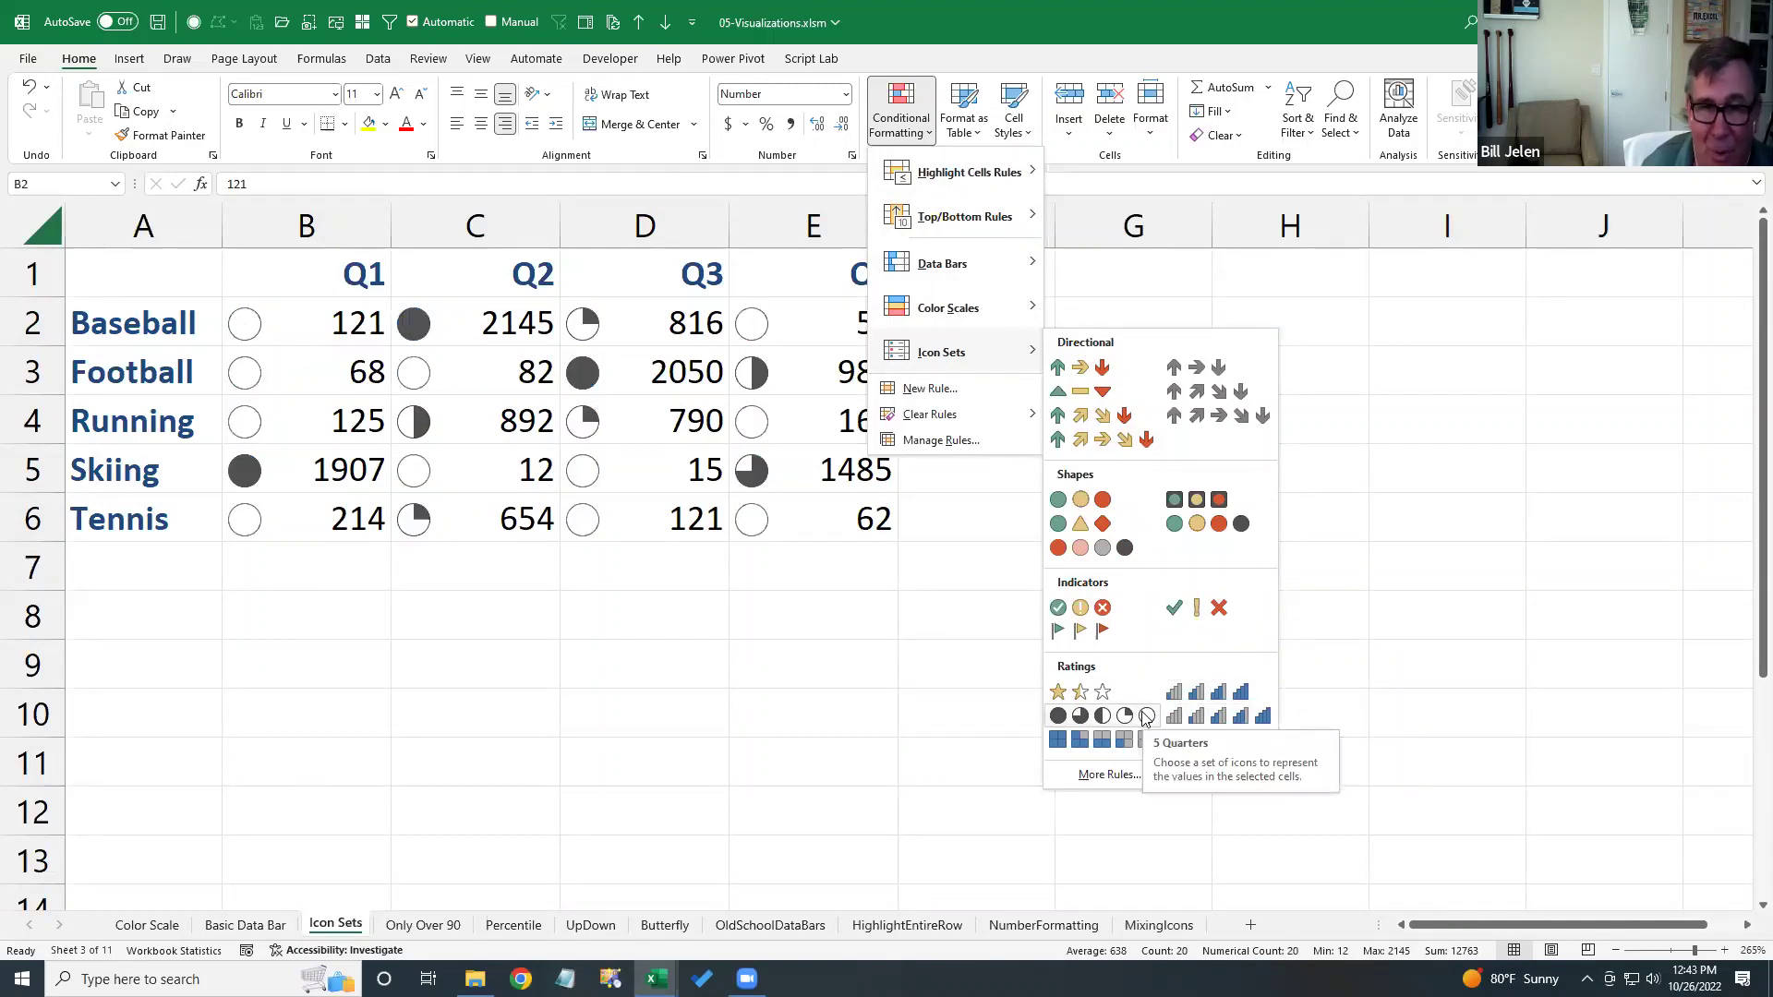
pyautogui.click(1196, 616)
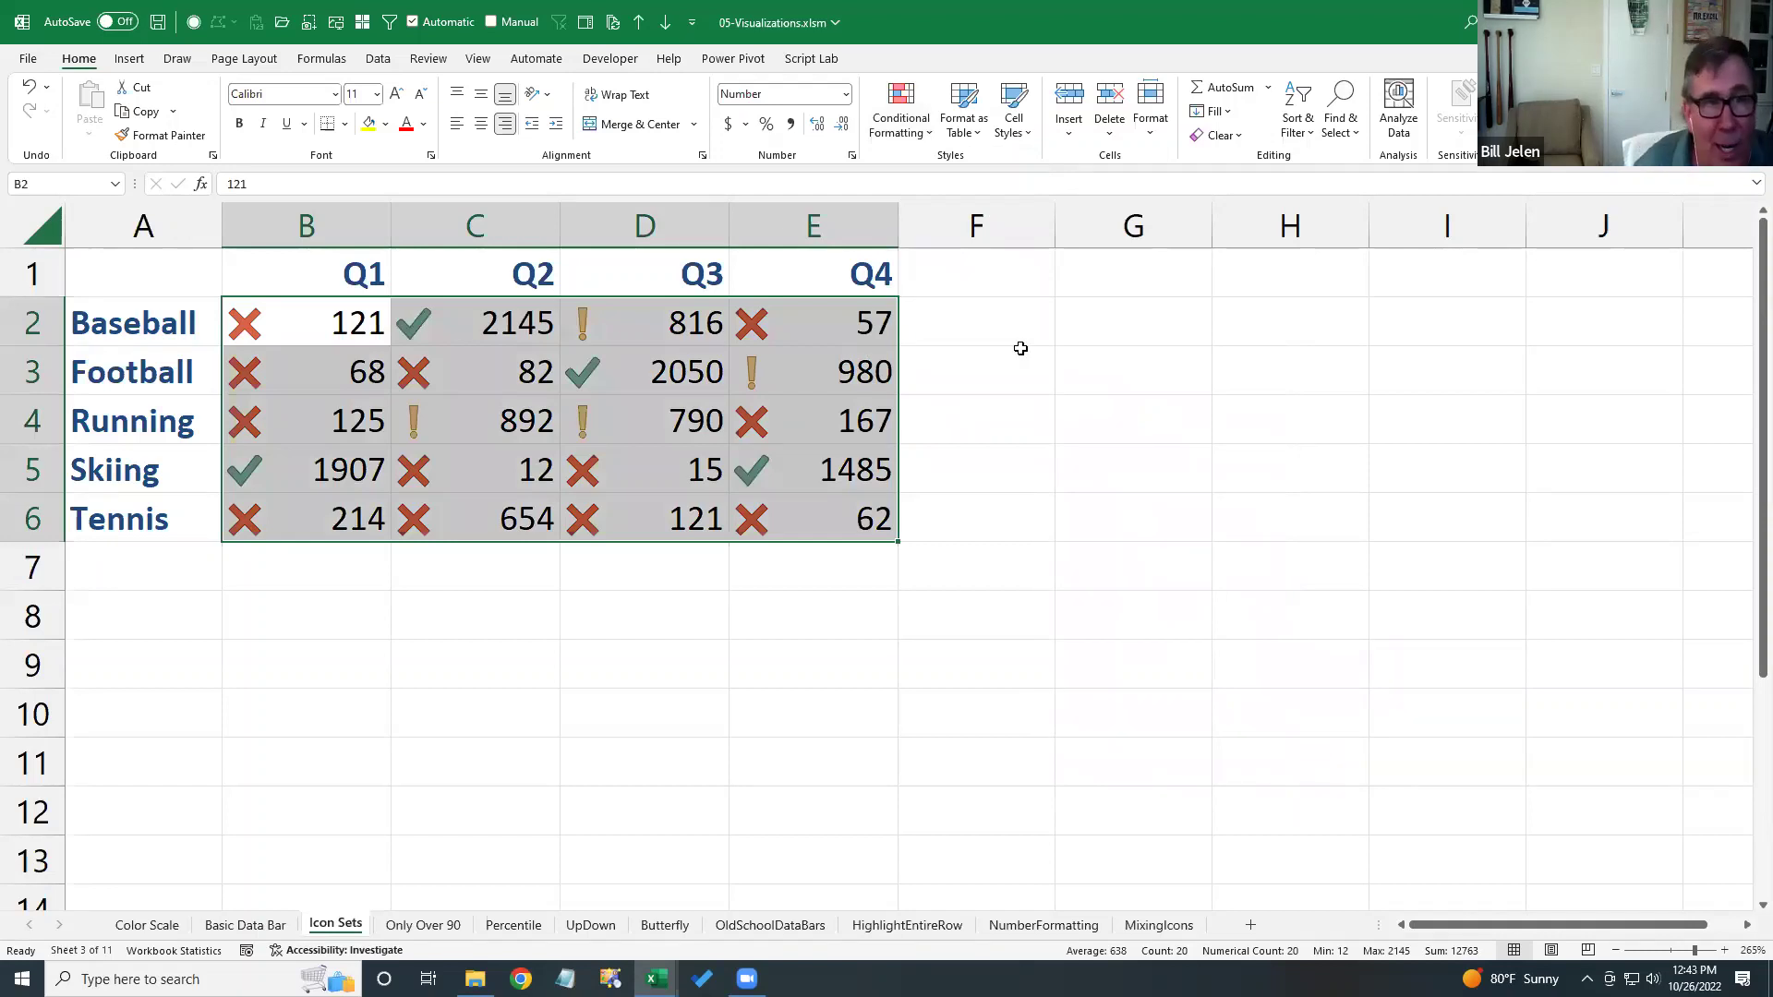
# - Hide the gridlines on the Icon Sets sheet and check which number the icons in C3 and D3 belong to
pyautogui.click(472, 59)
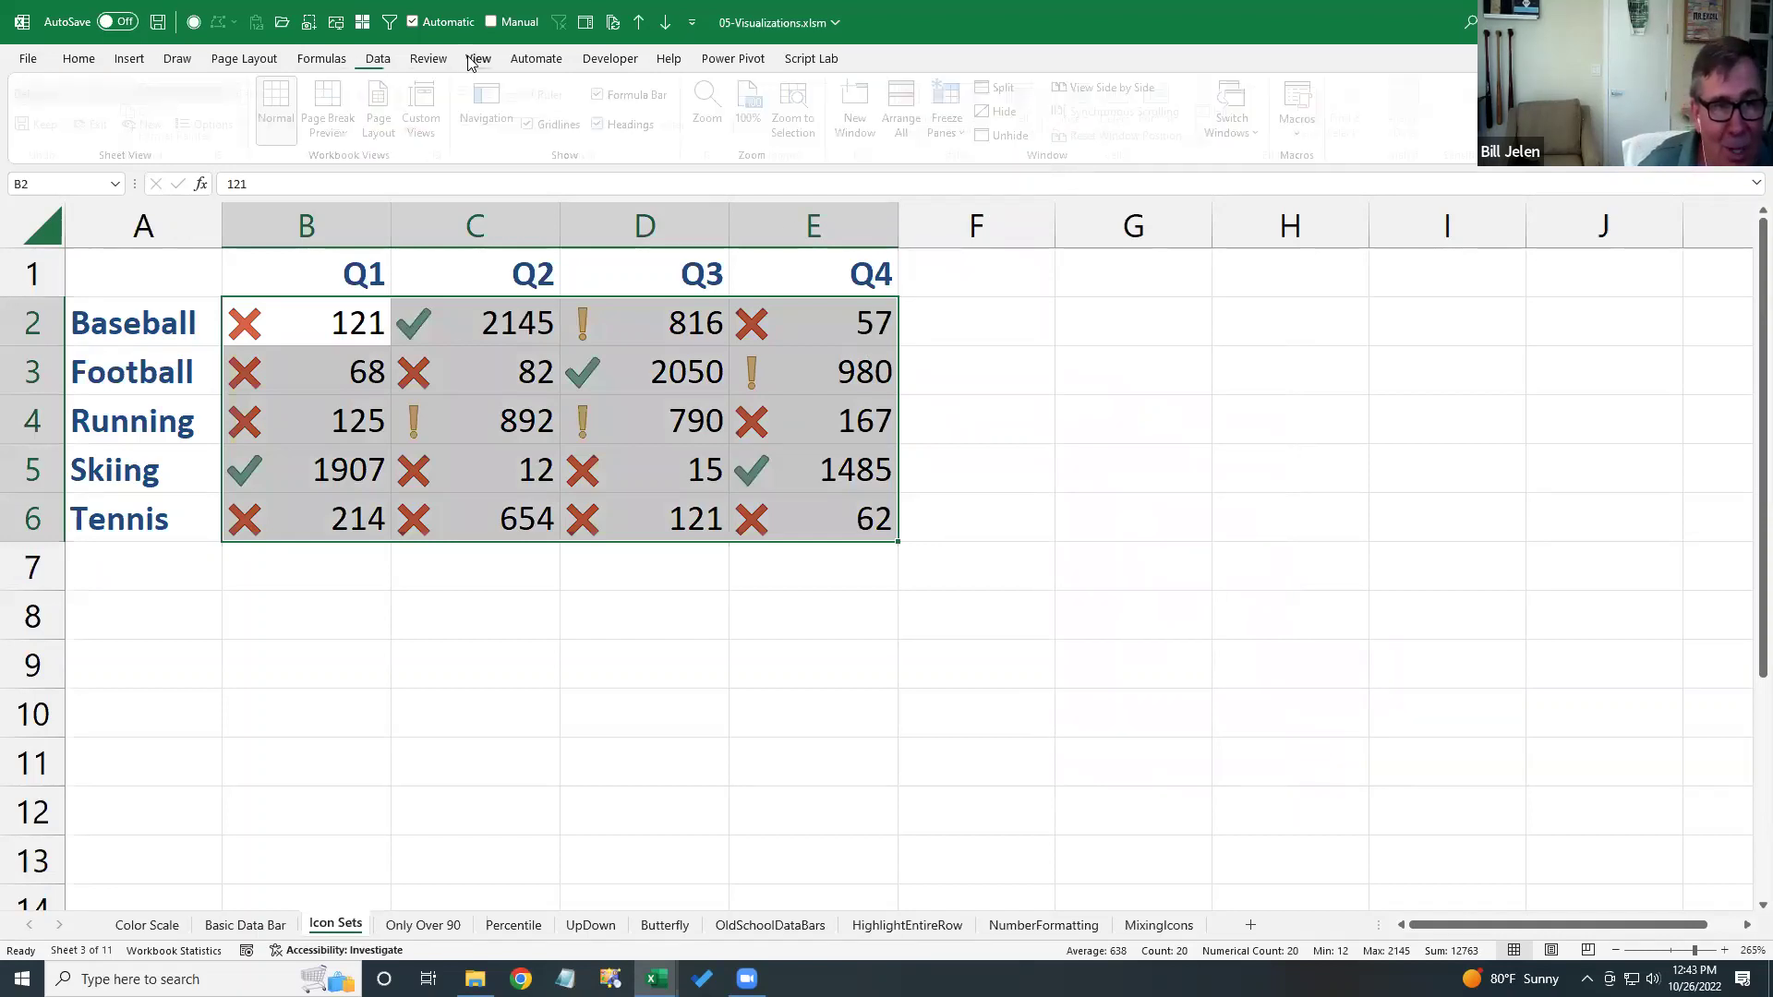
pyautogui.click(535, 124)
pyautogui.click(1006, 503)
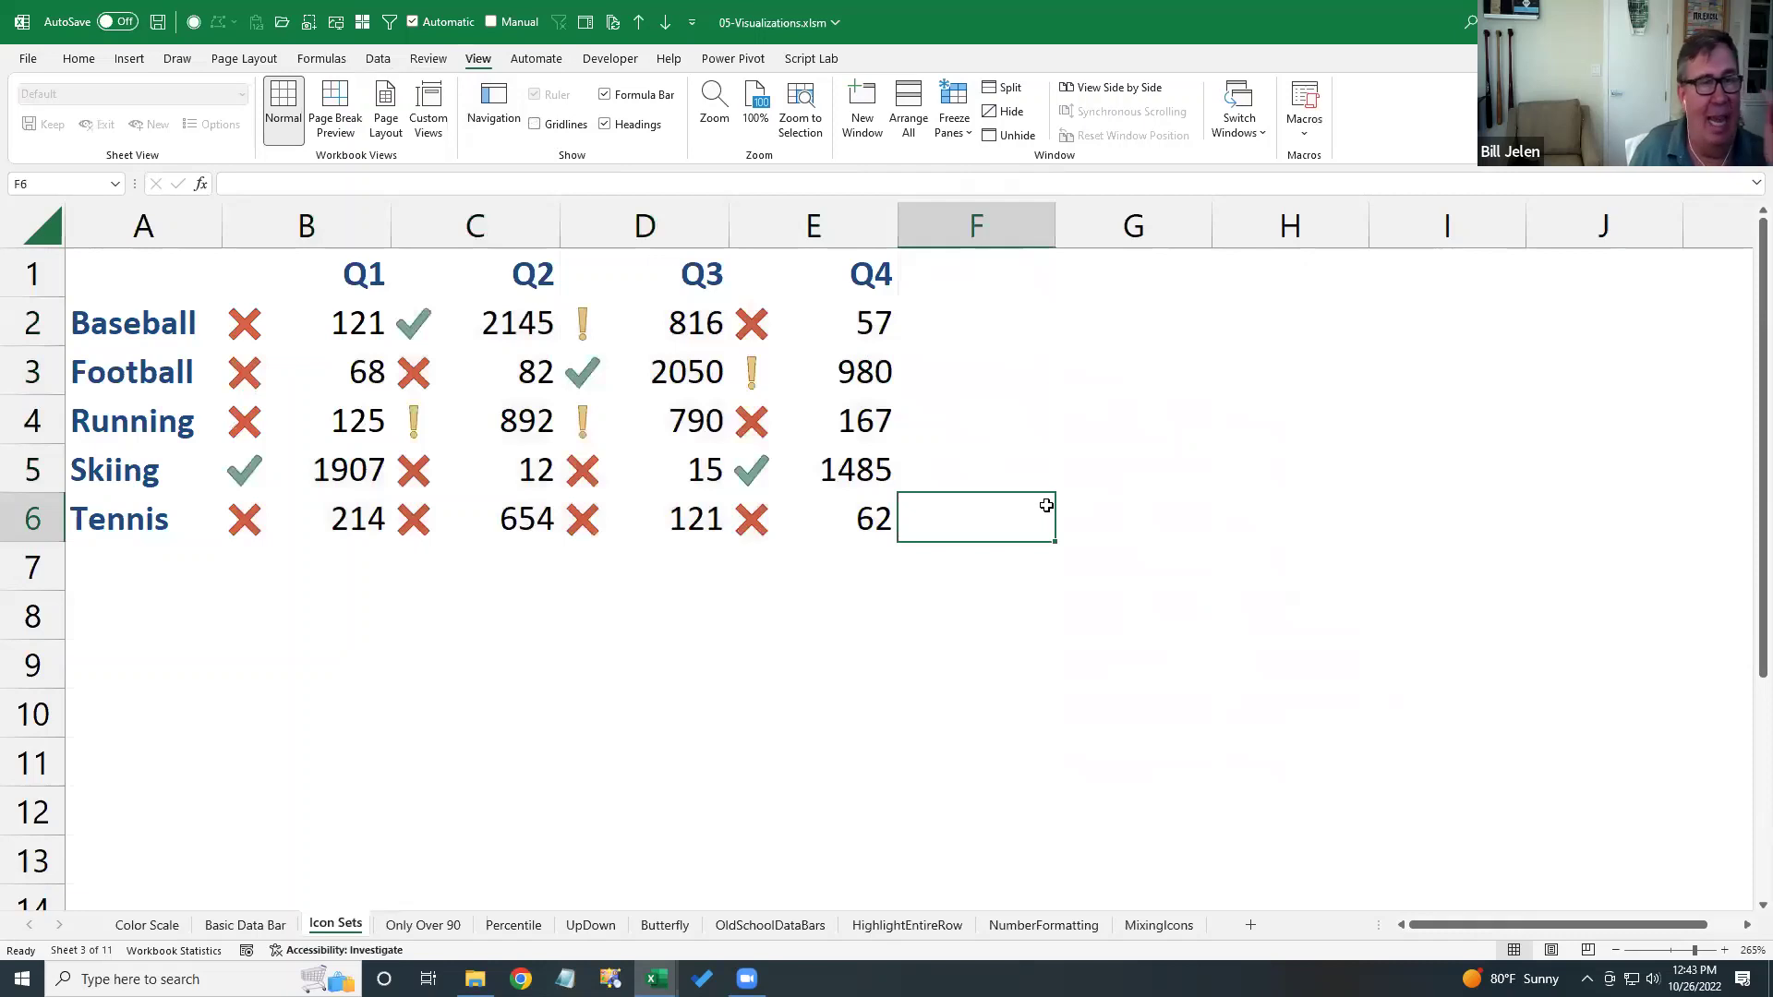
pyautogui.click(545, 377)
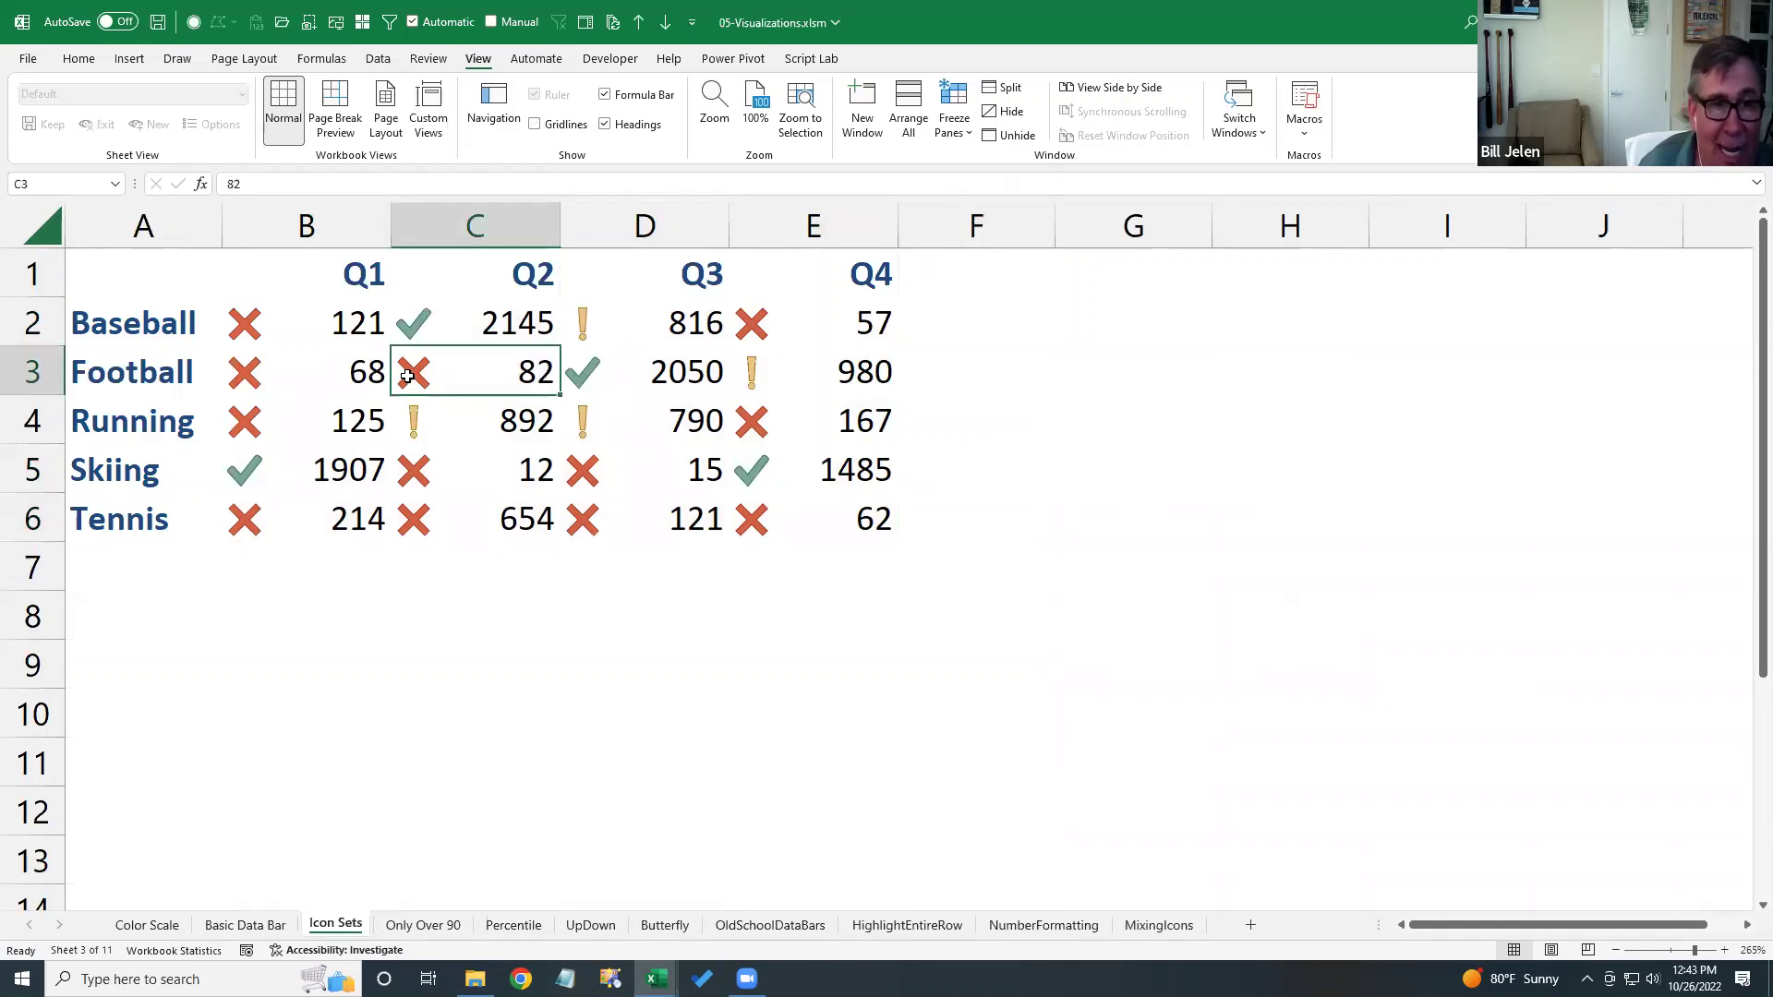
pyautogui.click(583, 373)
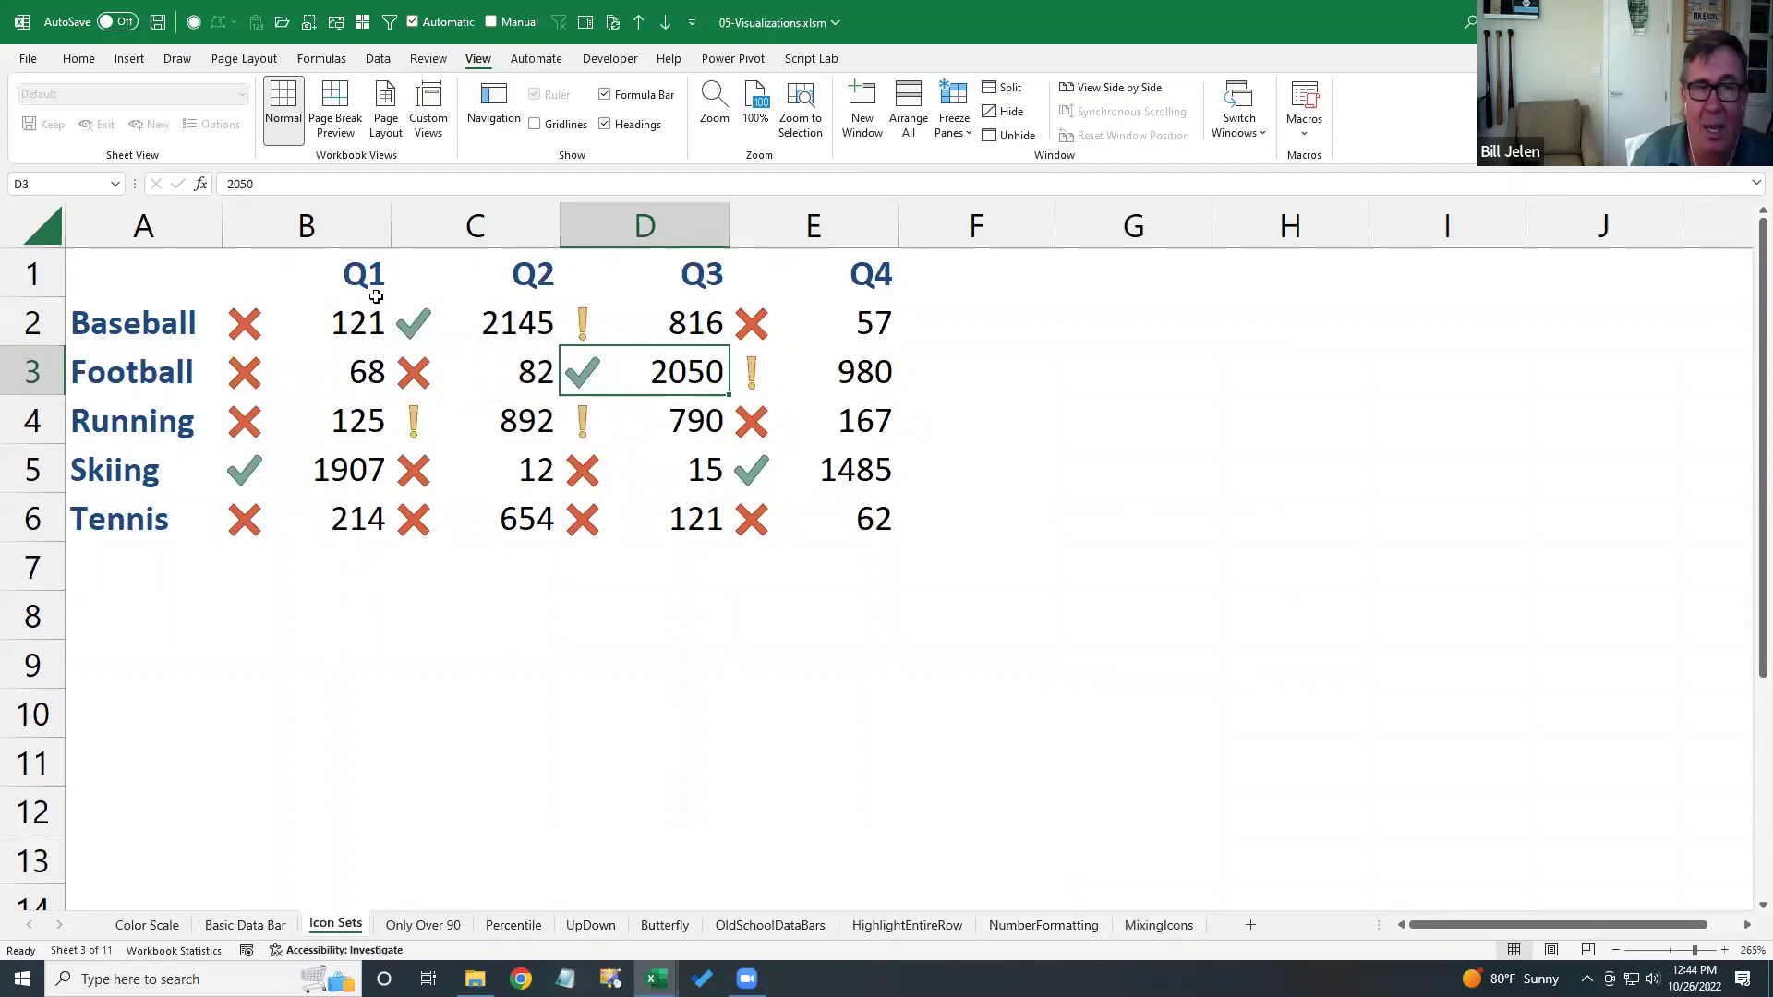
# - Try centering B1:E6, including the quarter headings, and finish with right alignment indented by two levels
pyautogui.moveTo(355, 277); pyautogui.dragTo(855, 510)
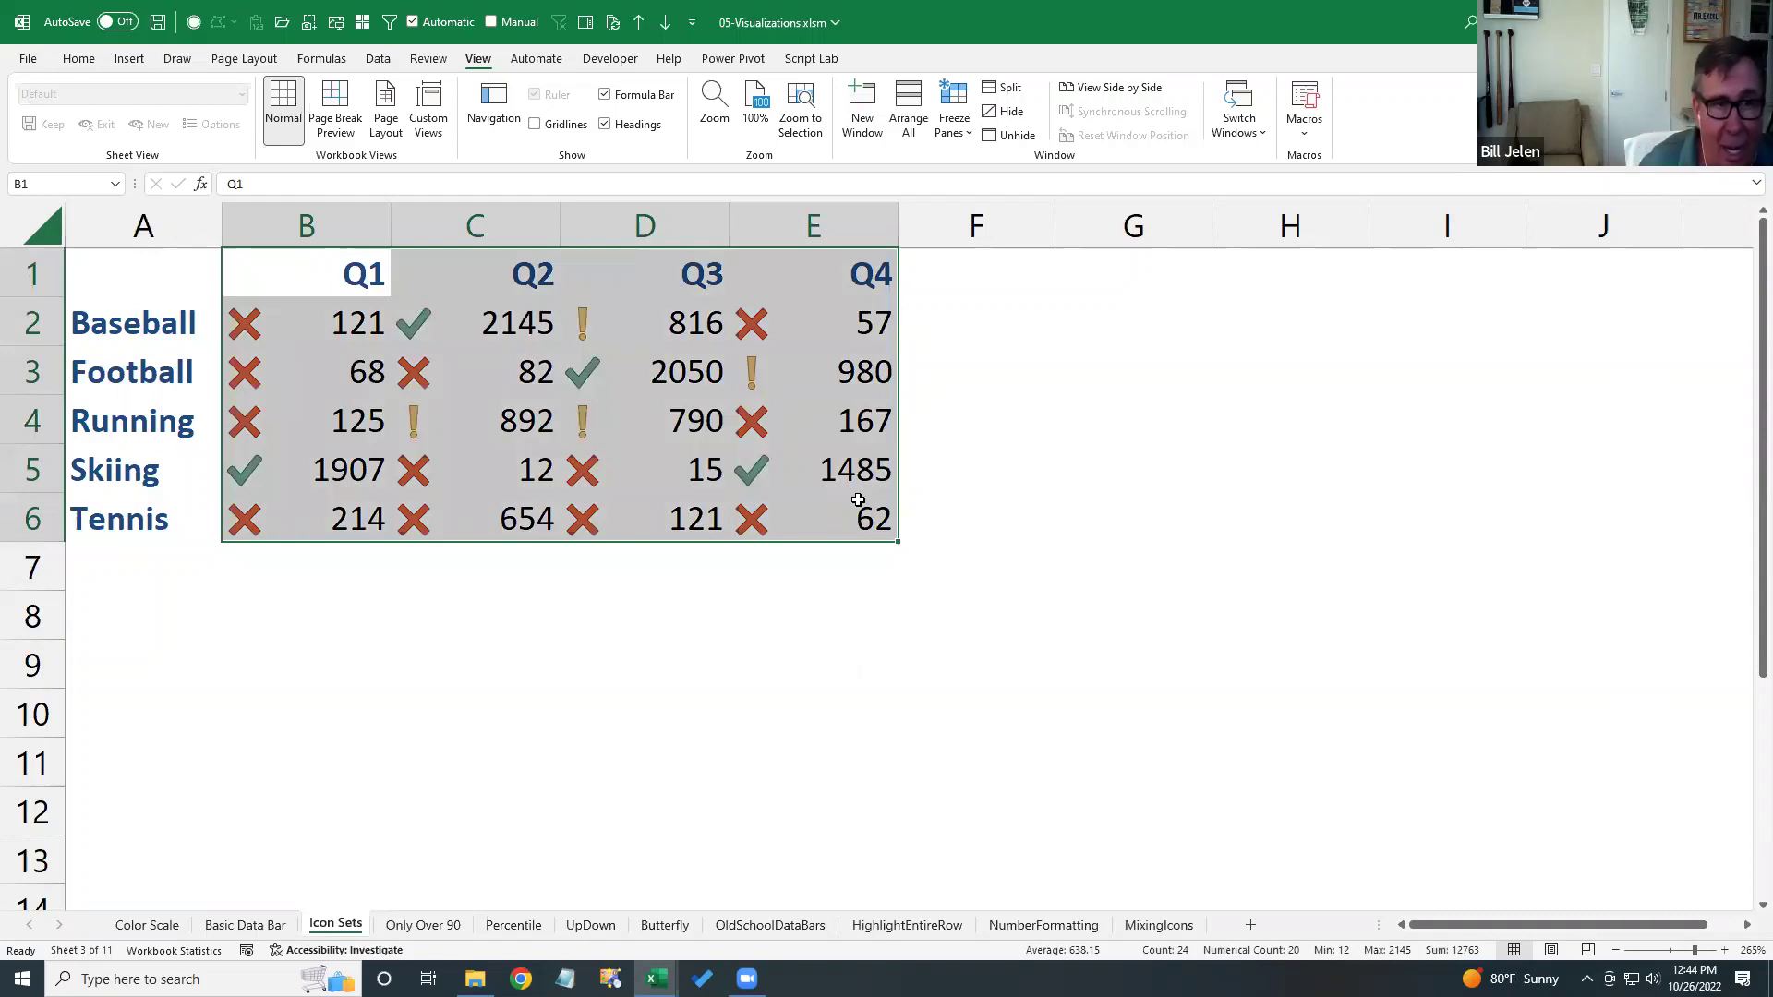
pyautogui.click(79, 61)
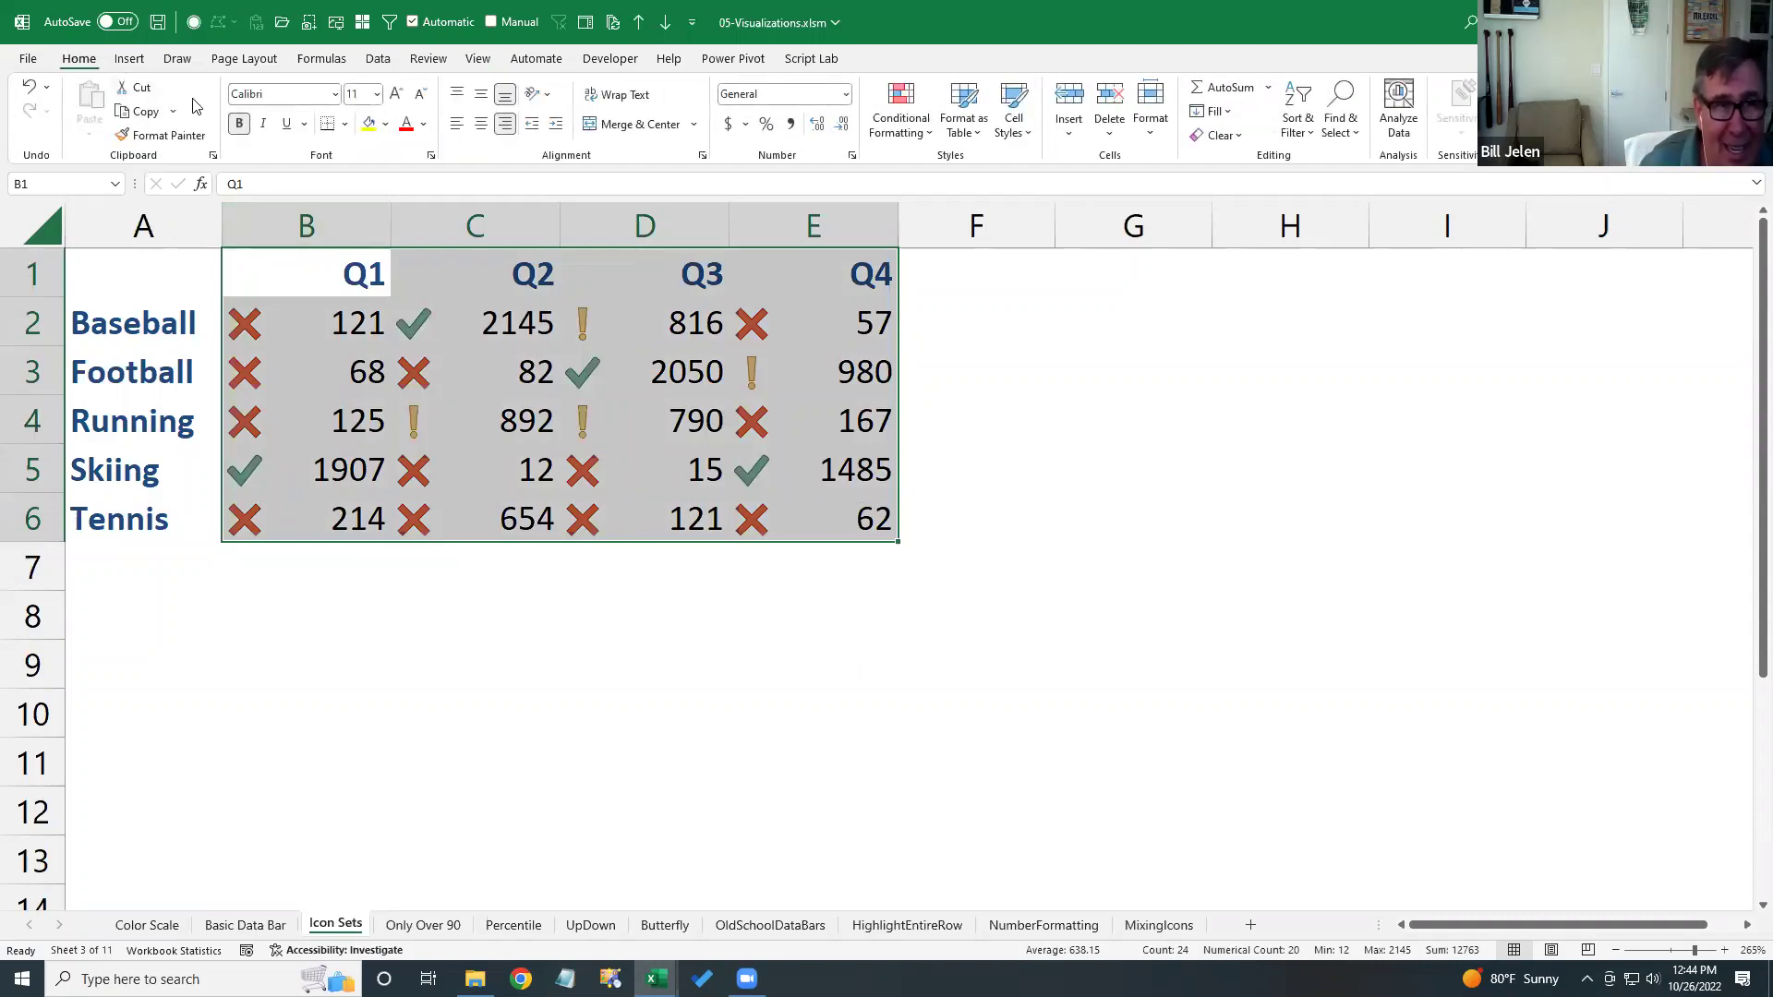
pyautogui.click(481, 126)
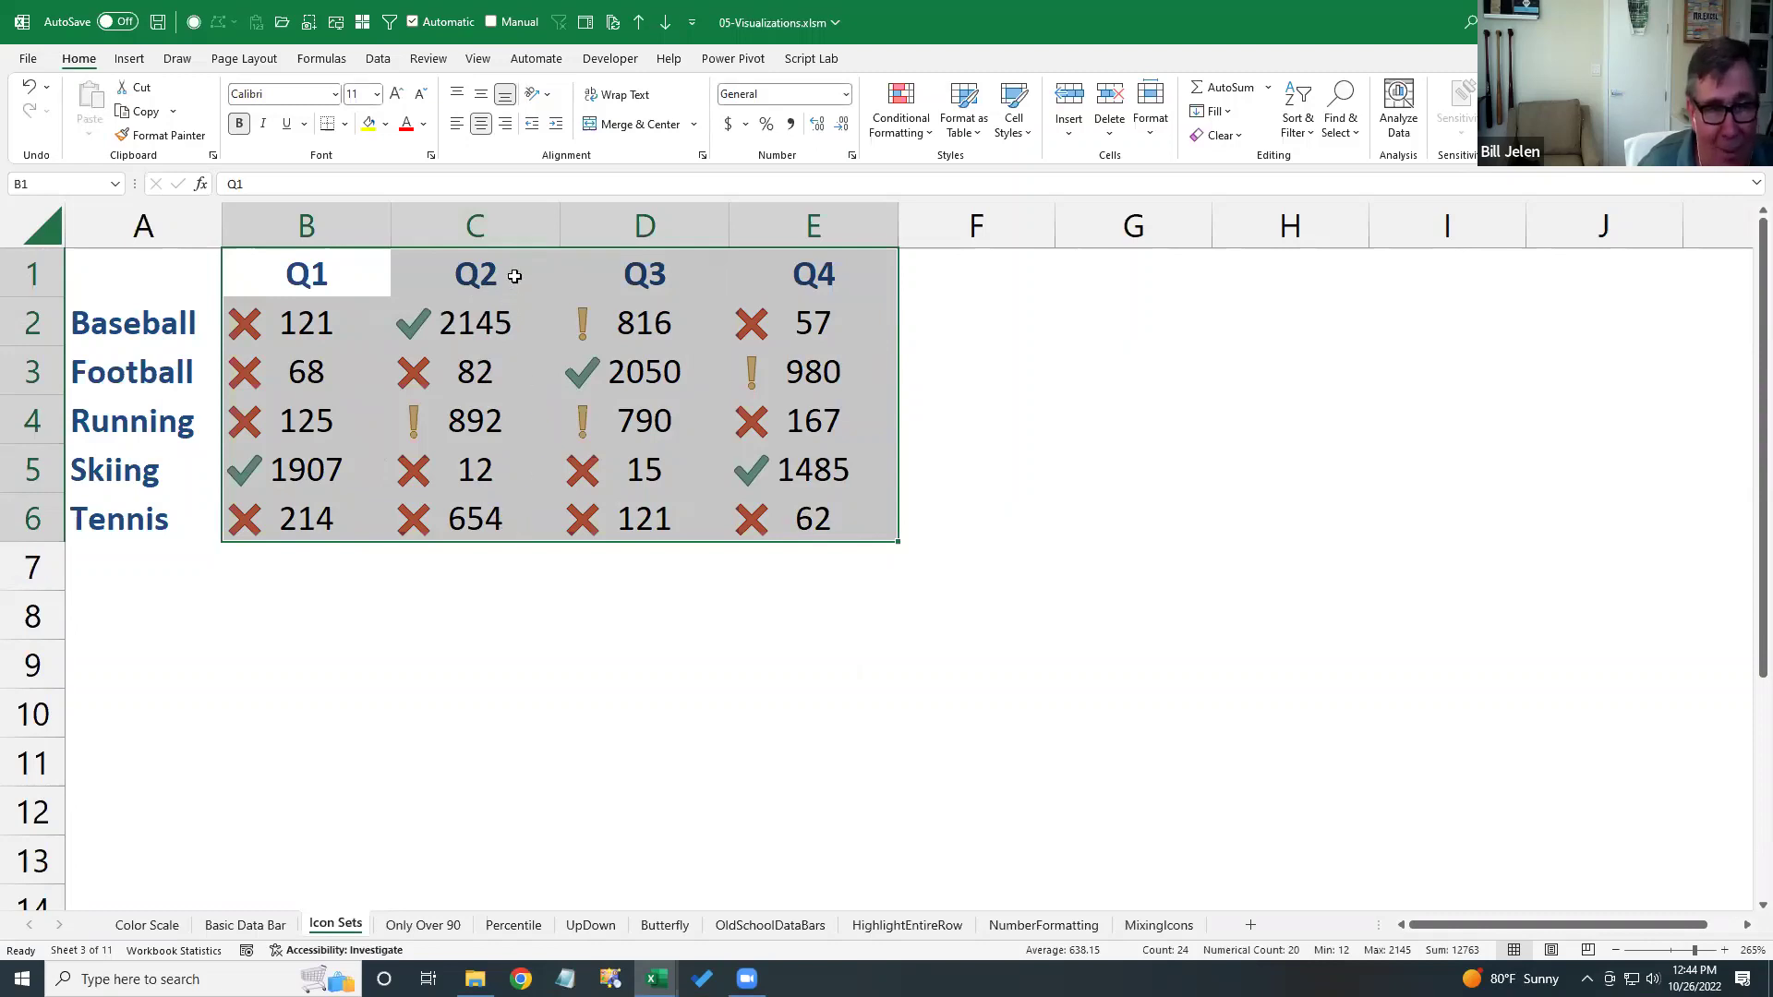
pyautogui.click(506, 126)
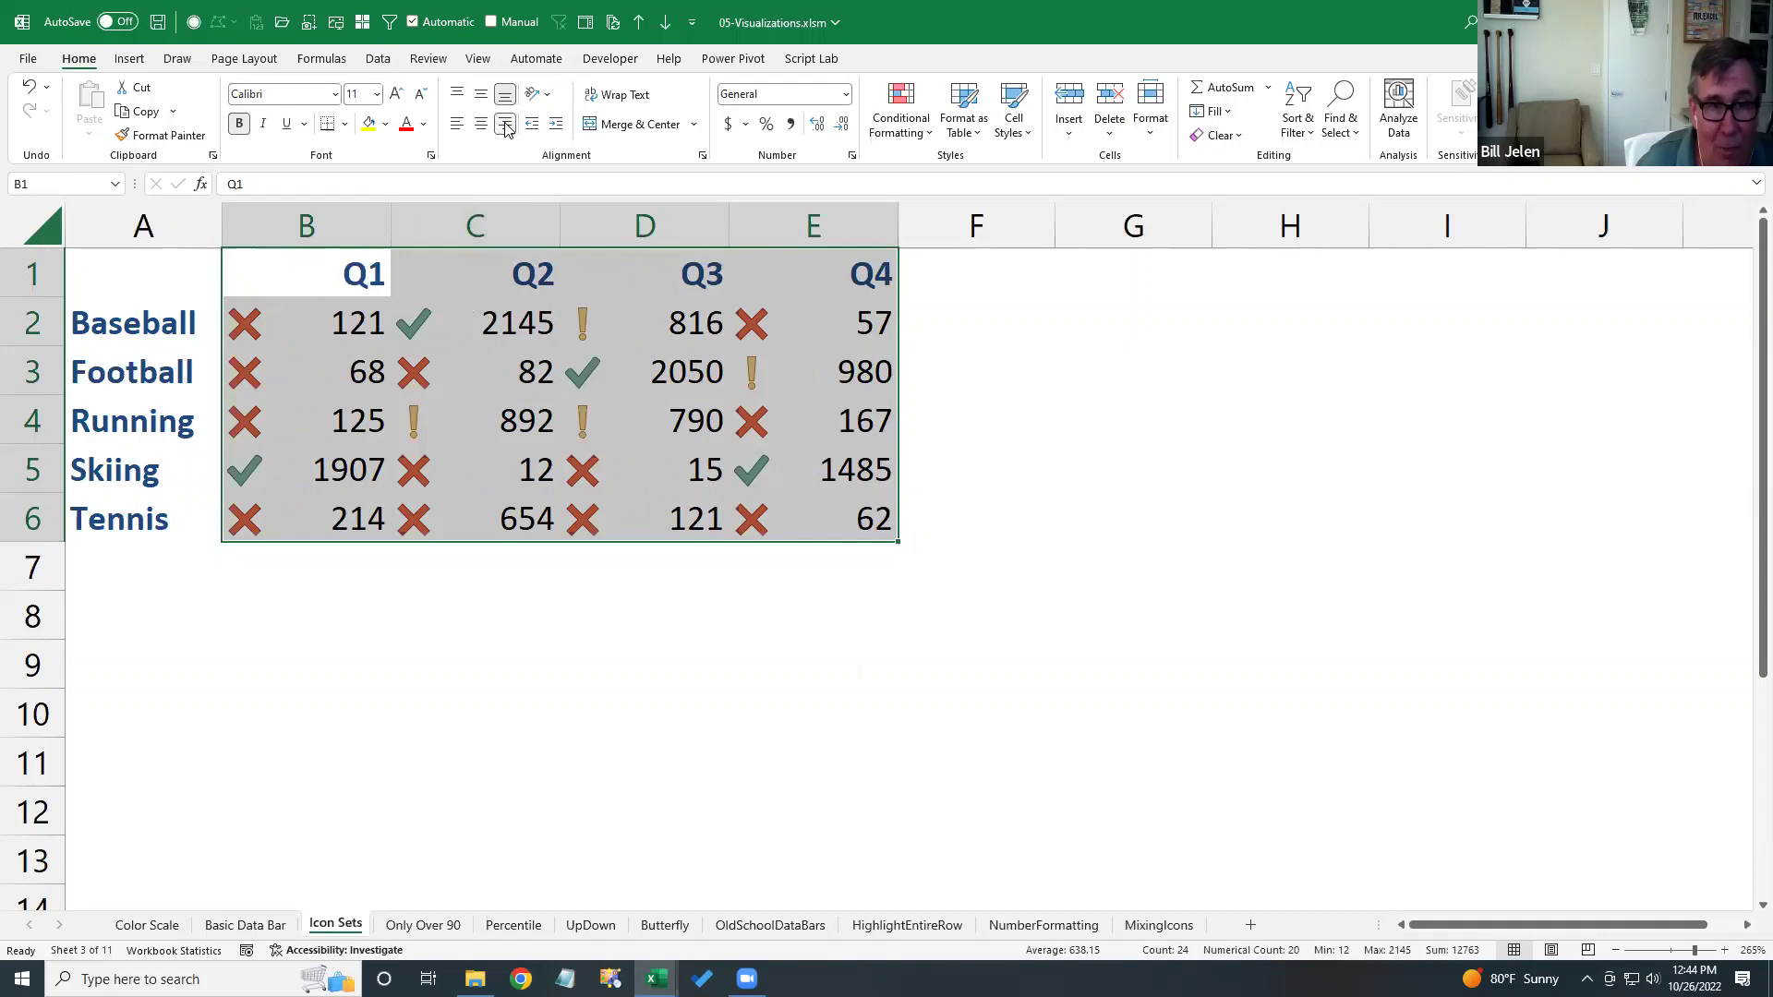
pyautogui.click(555, 125)
pyautogui.click(557, 129)
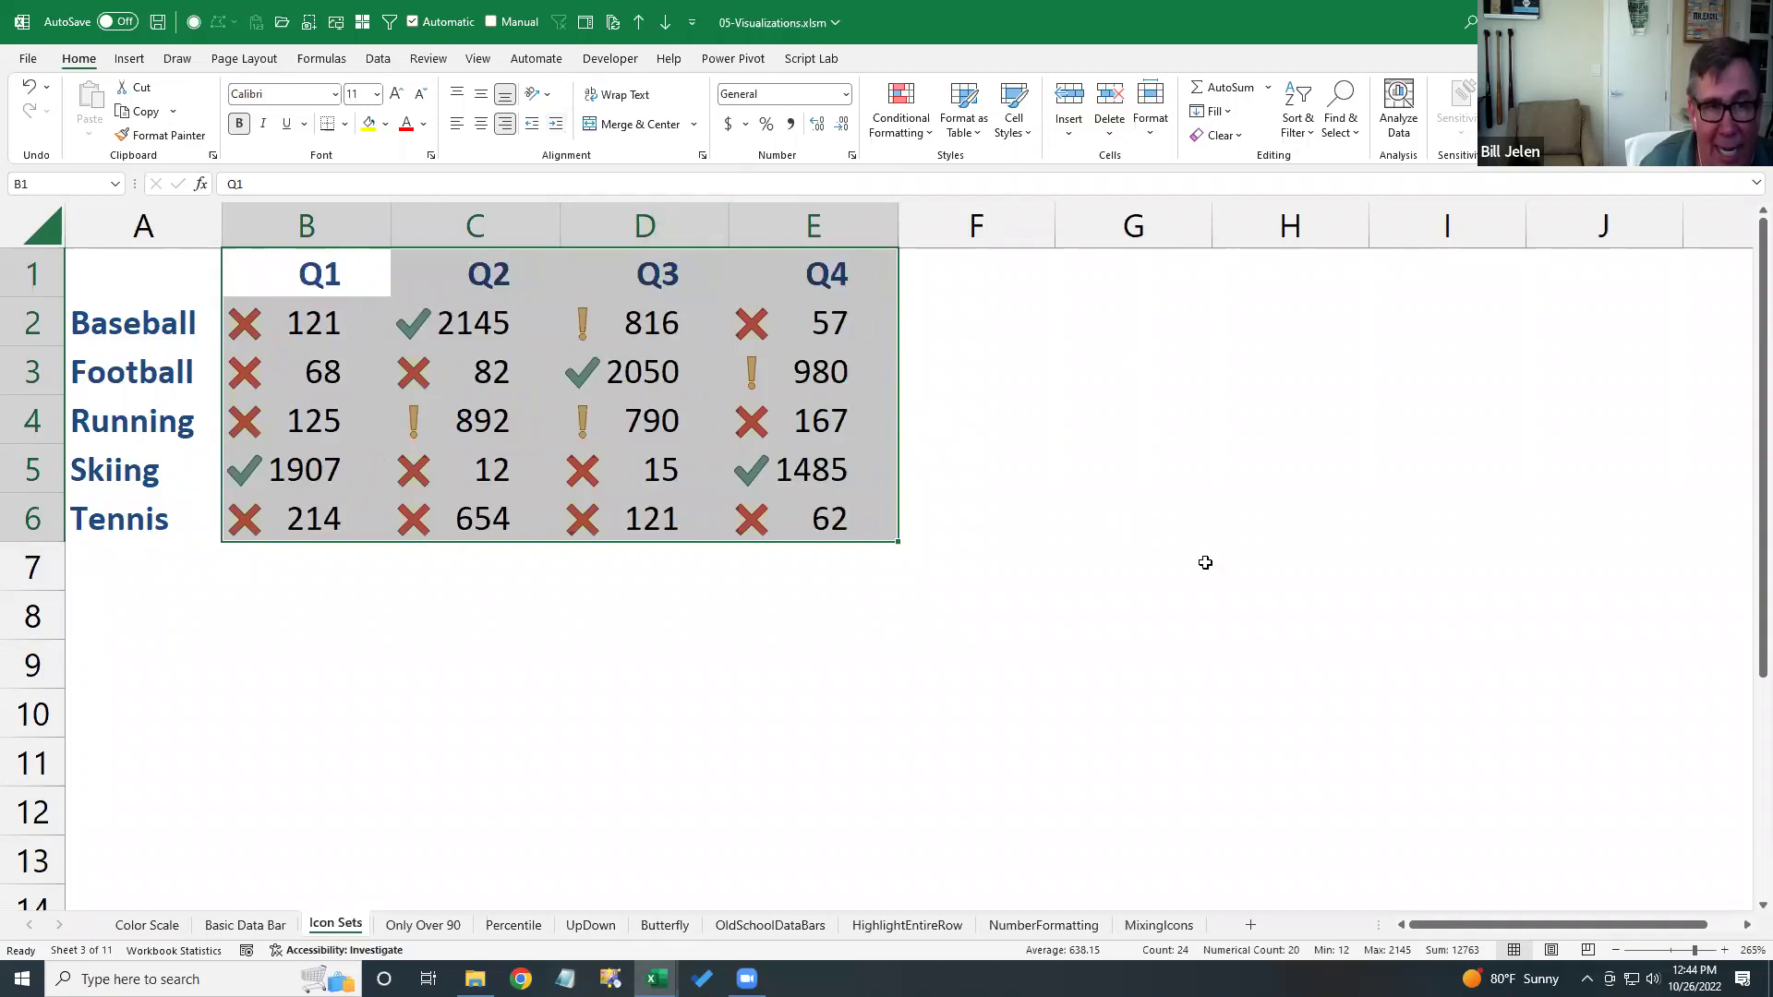
pyautogui.click(1374, 720)
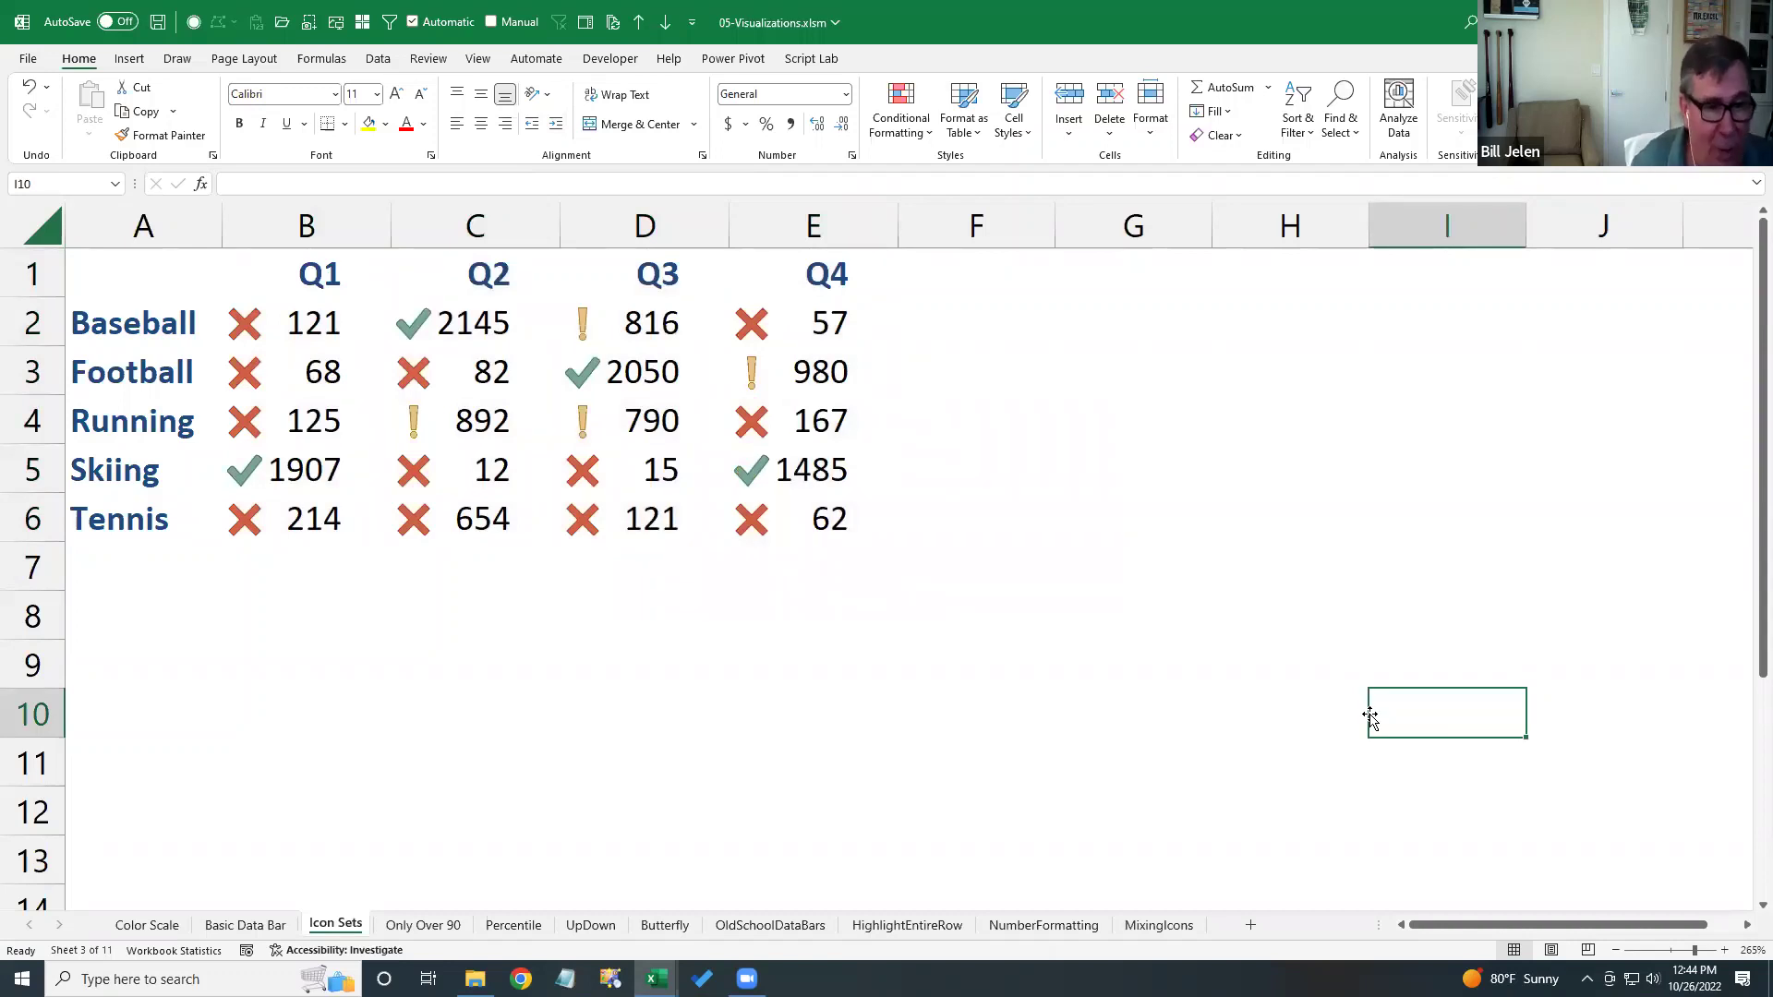
pyautogui.click(139, 925)
pyautogui.click(287, 924)
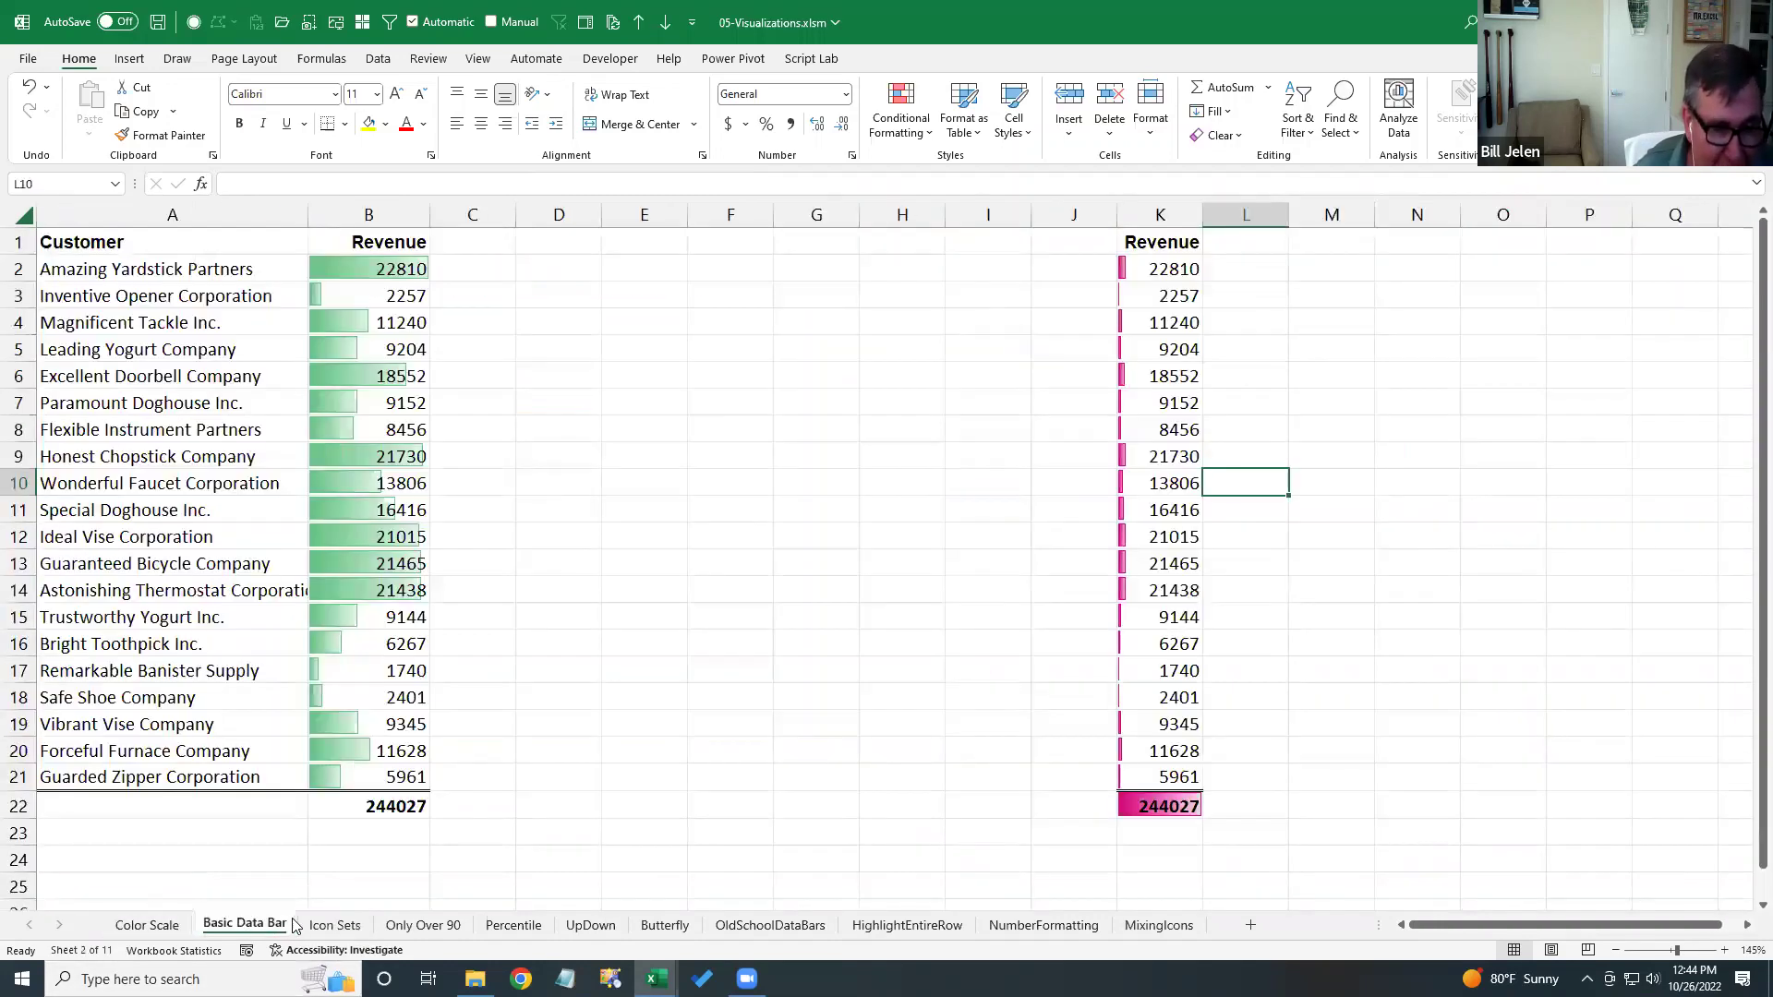
pyautogui.click(314, 925)
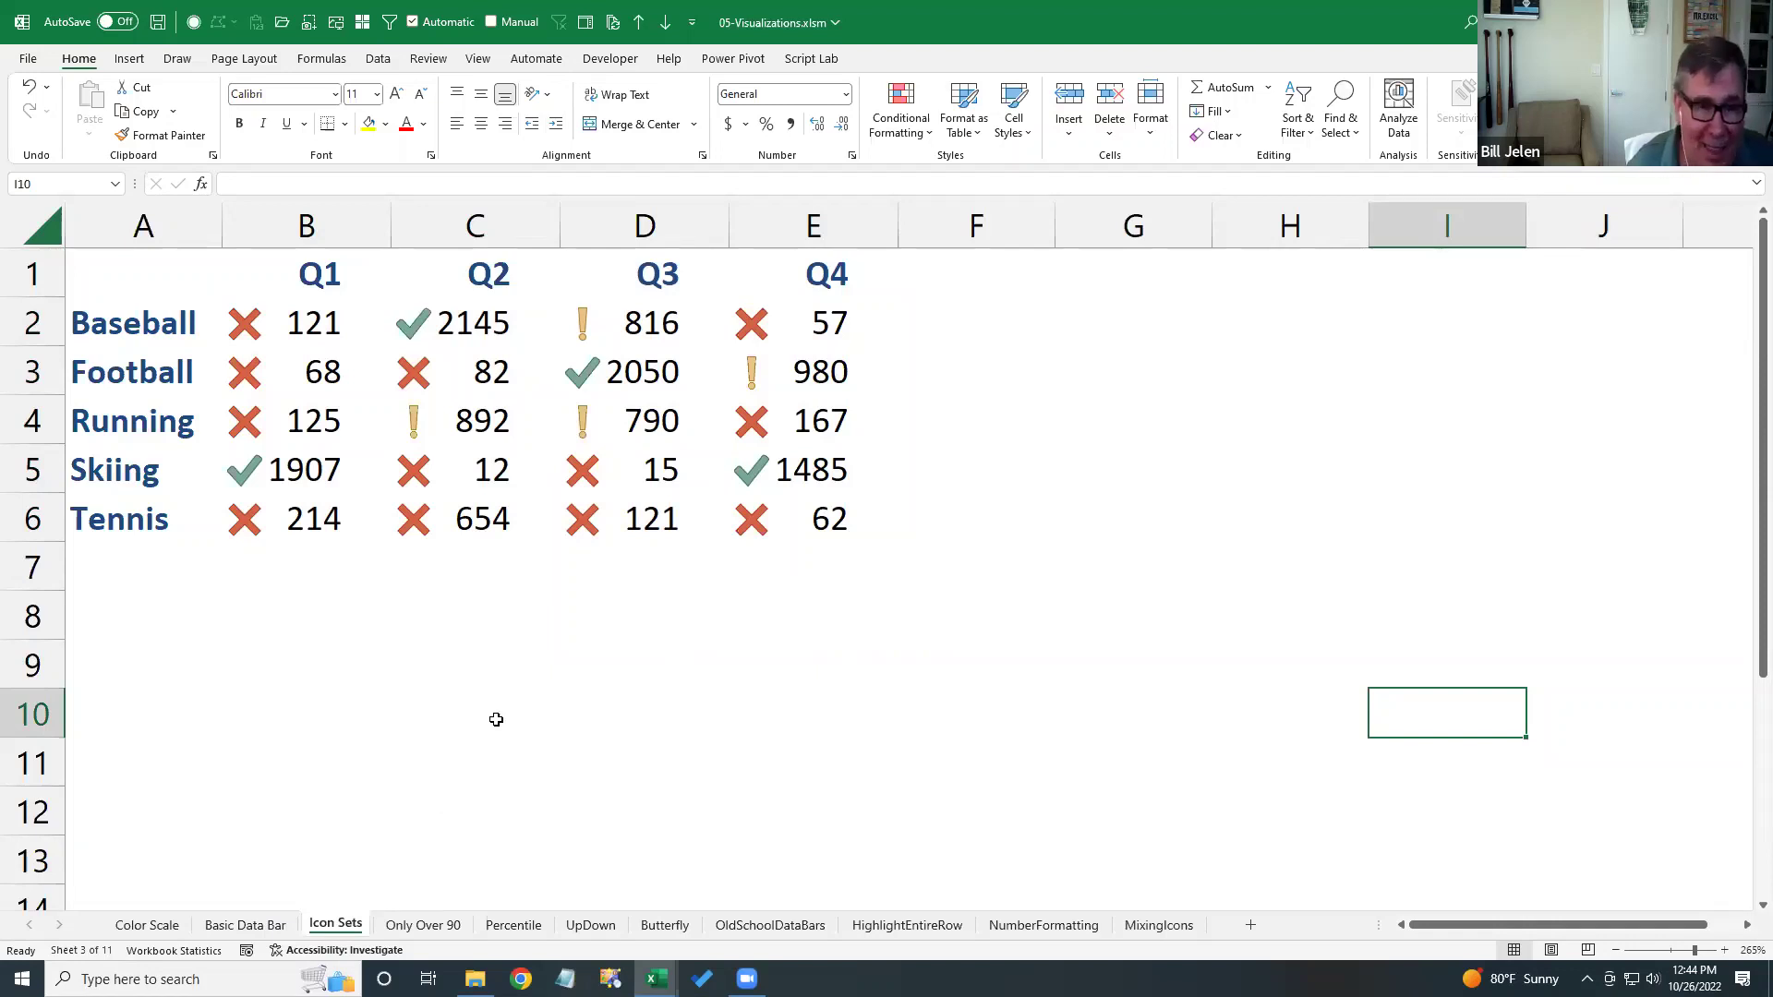
# - On the Only Over 90 sheet, apply the three-star ratings icon set to the scores in C2:F6
pyautogui.click(416, 925)
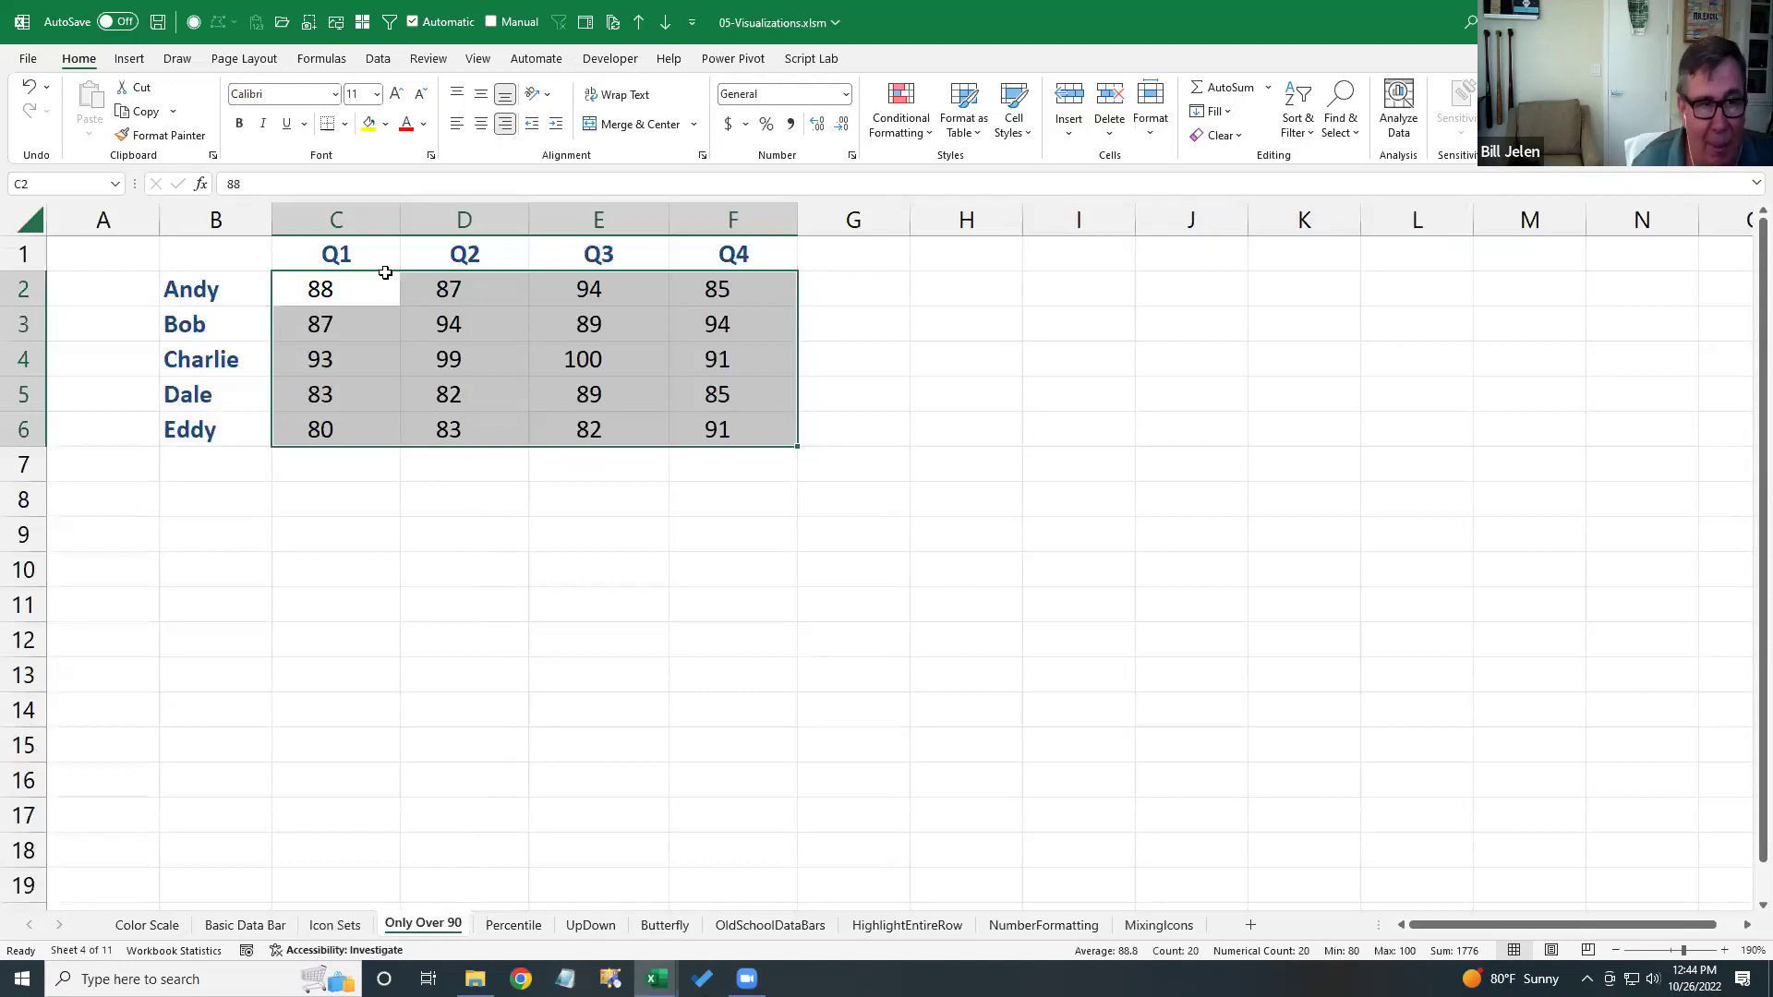
pyautogui.click(901, 115)
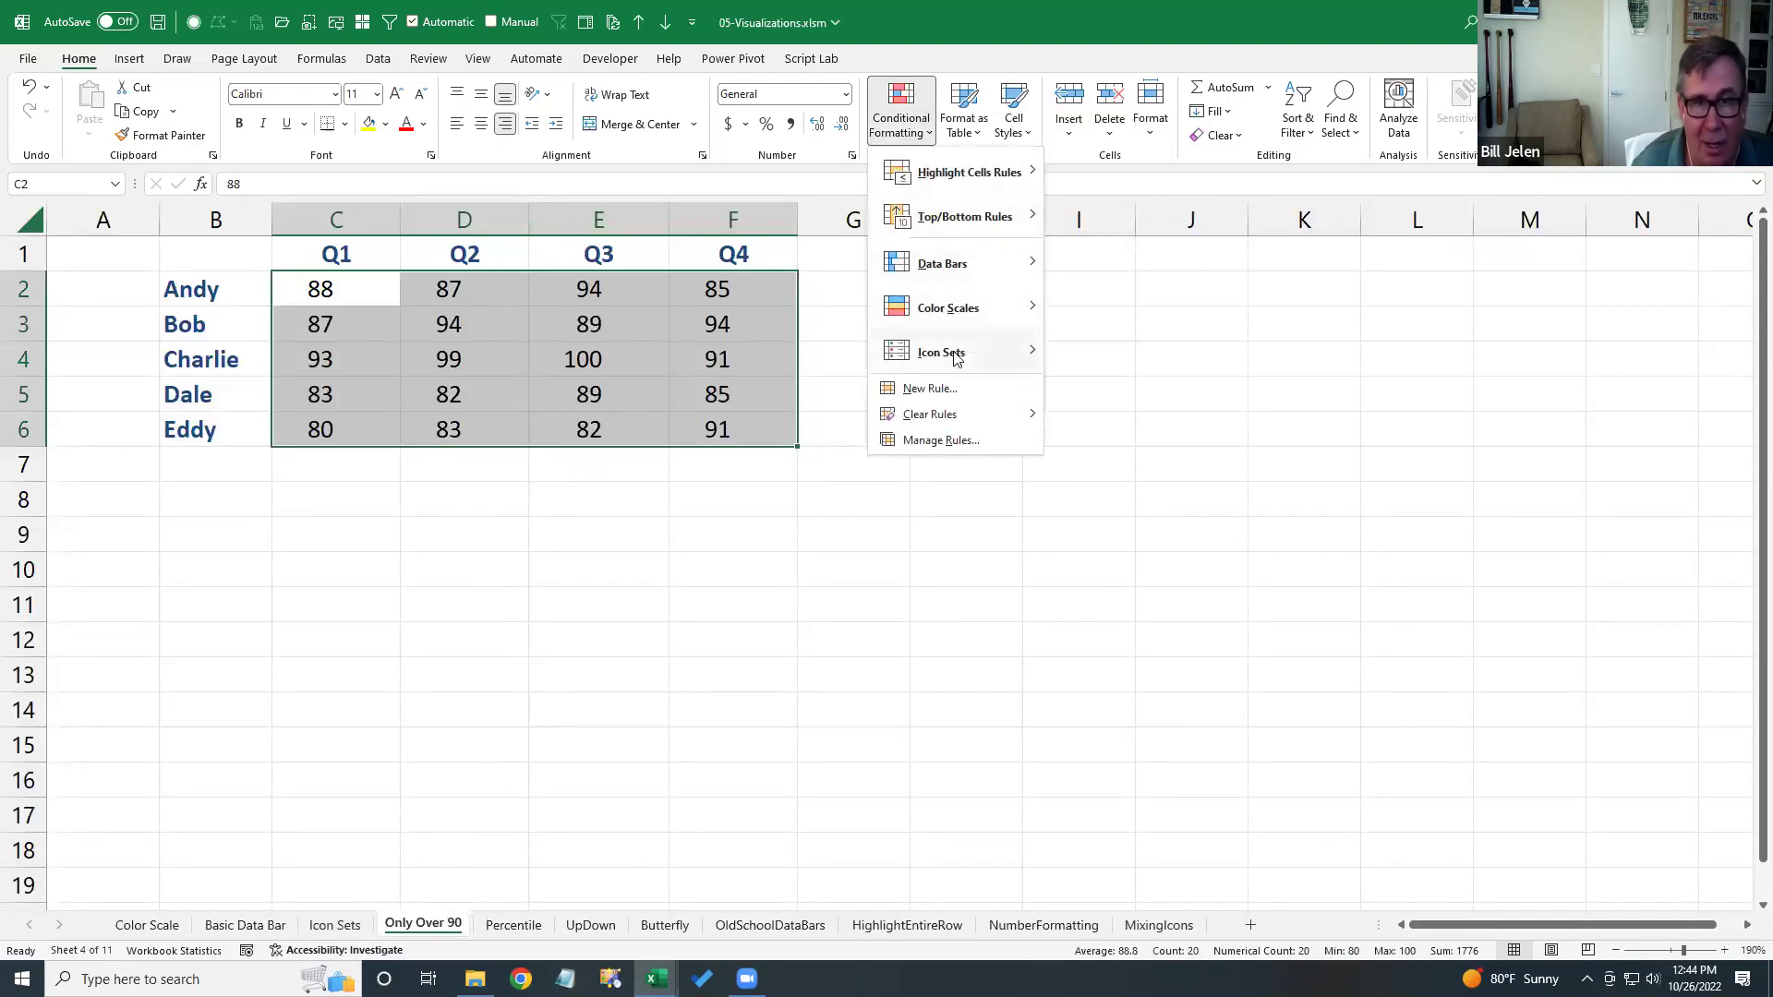
pyautogui.moveTo(928, 351)
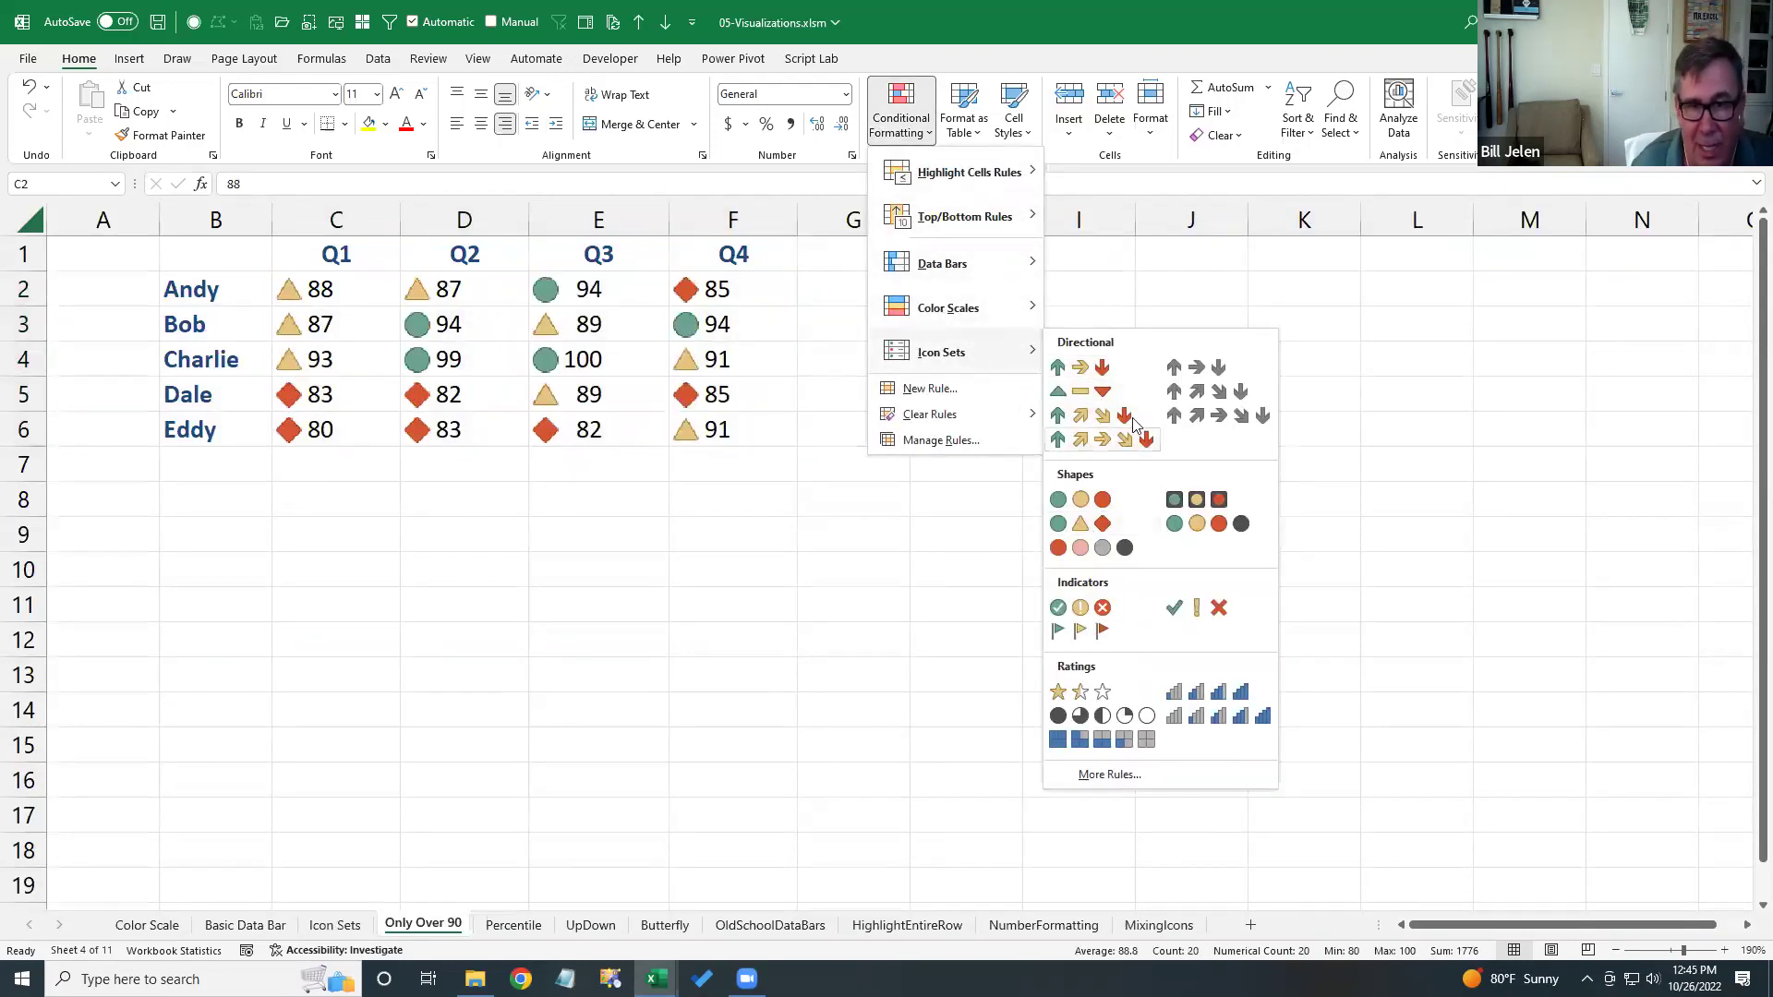
pyautogui.click(1081, 688)
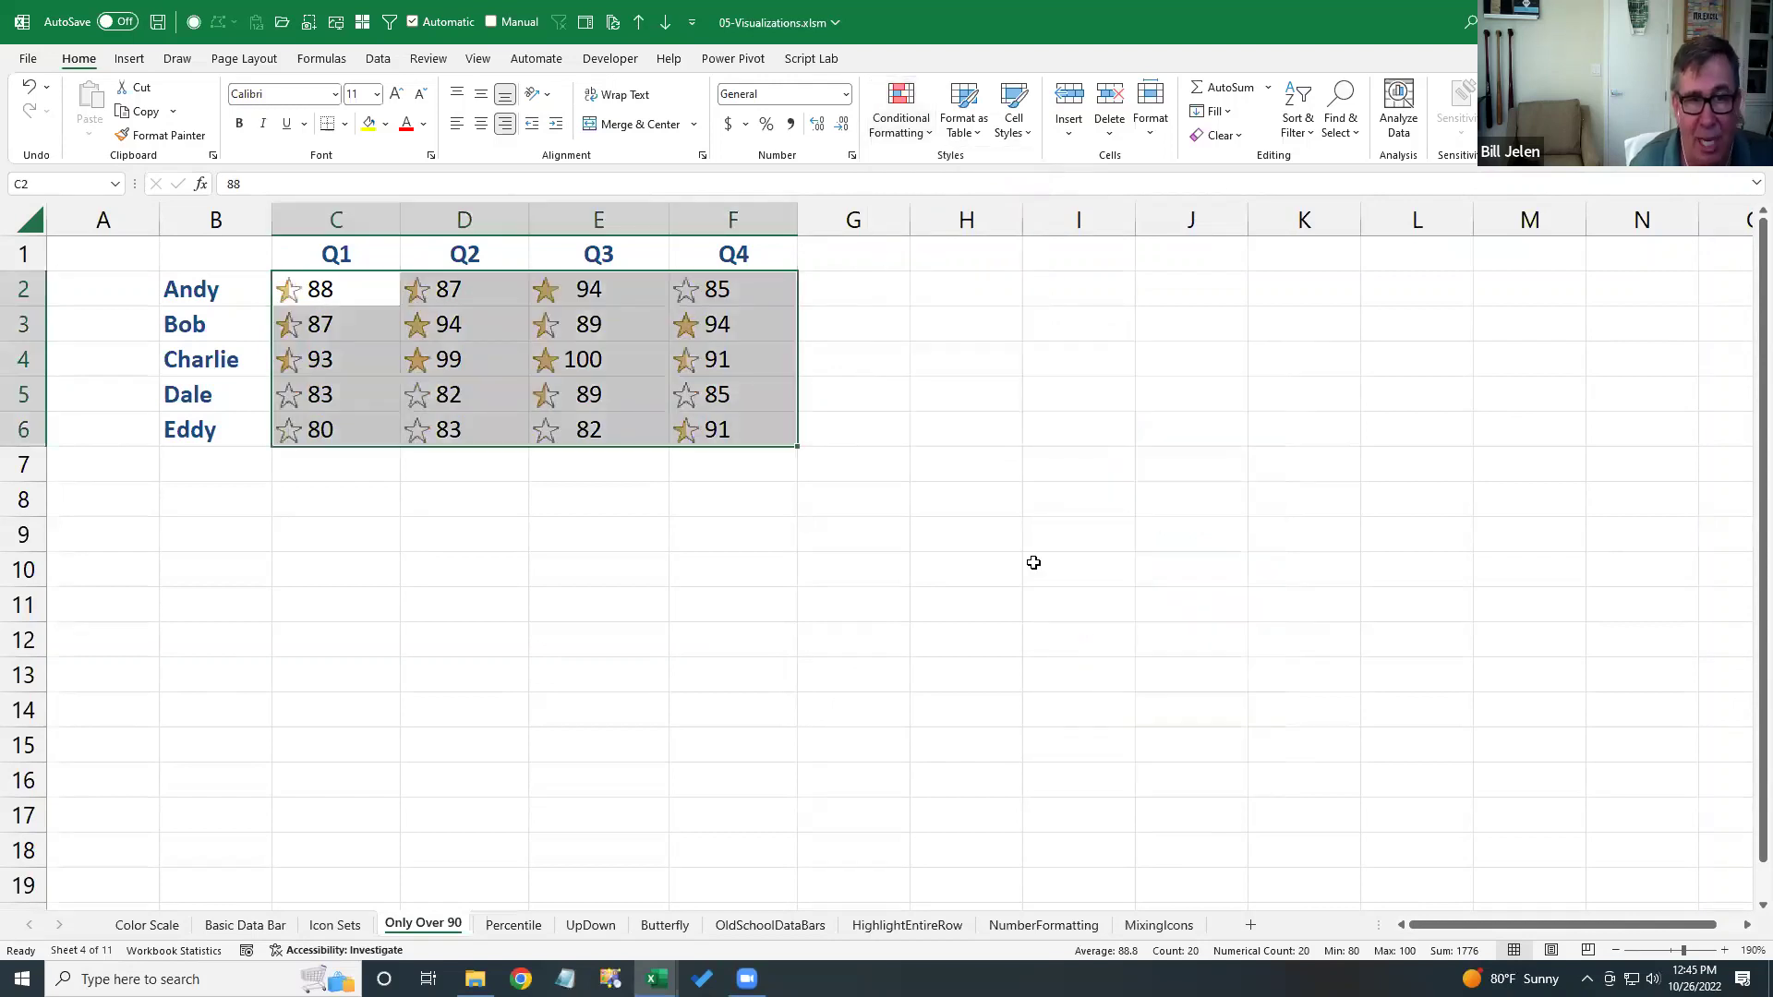
pyautogui.click(1043, 522)
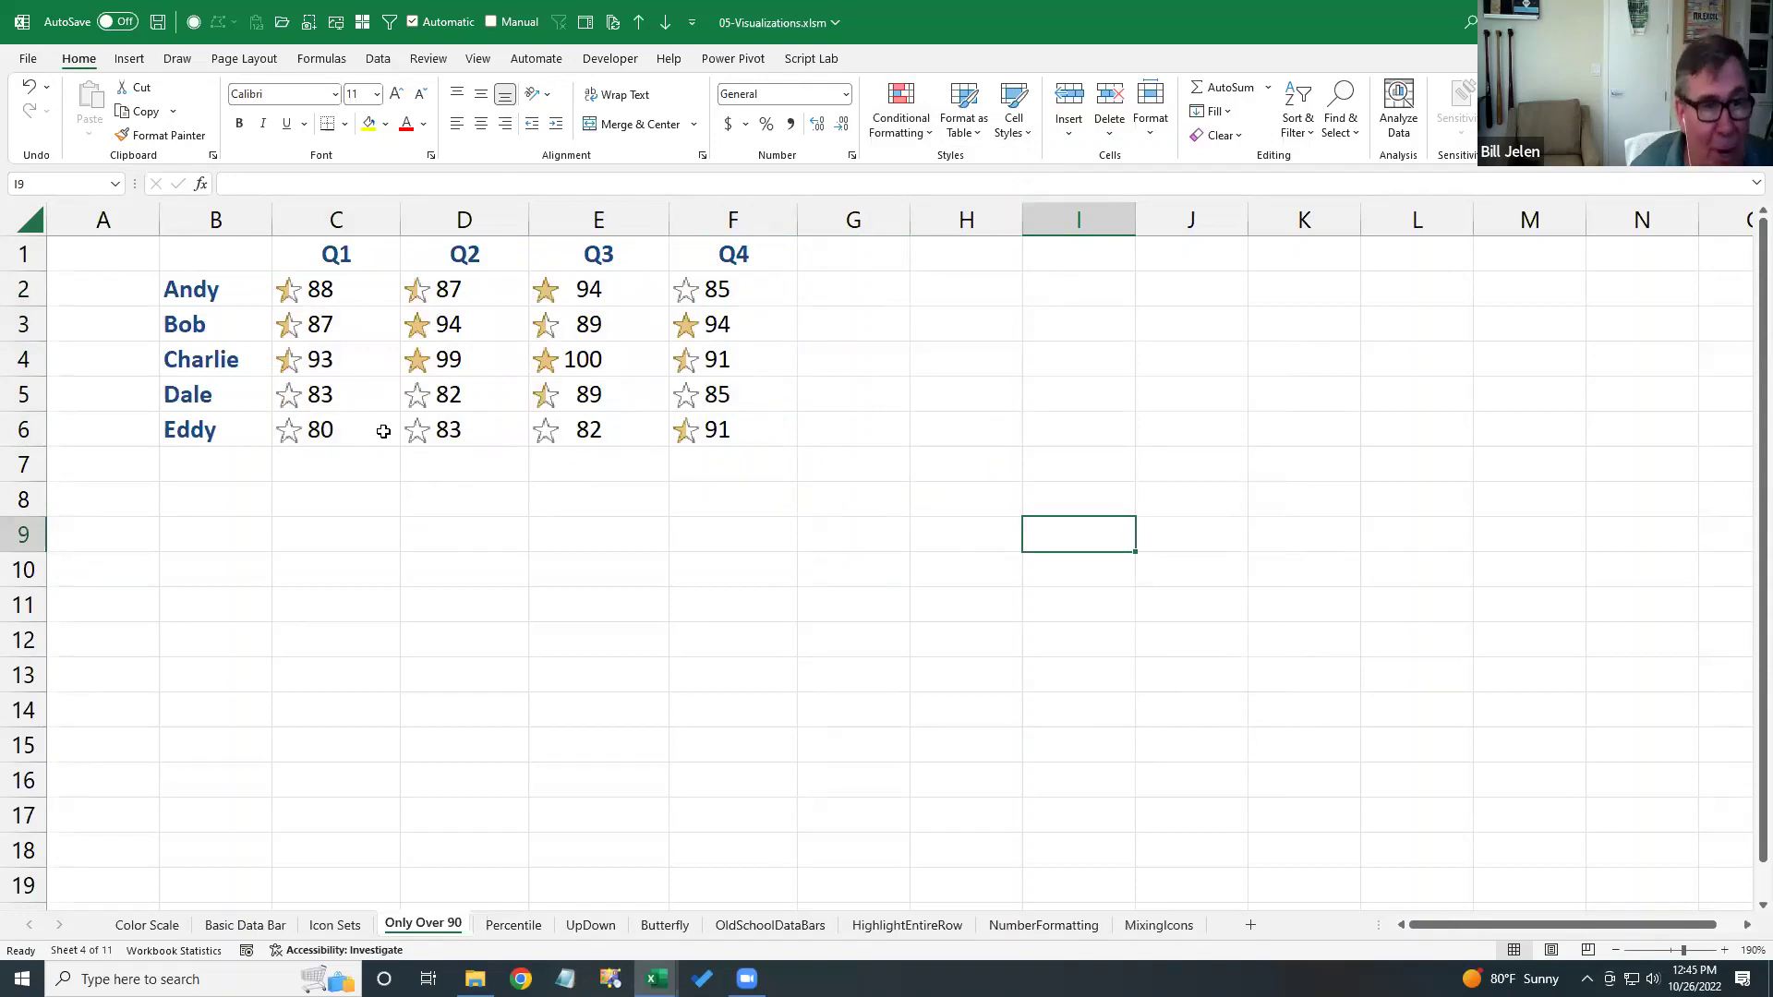
# - Change the Q1 score in C6 to 30
pyautogui.click(349, 426)
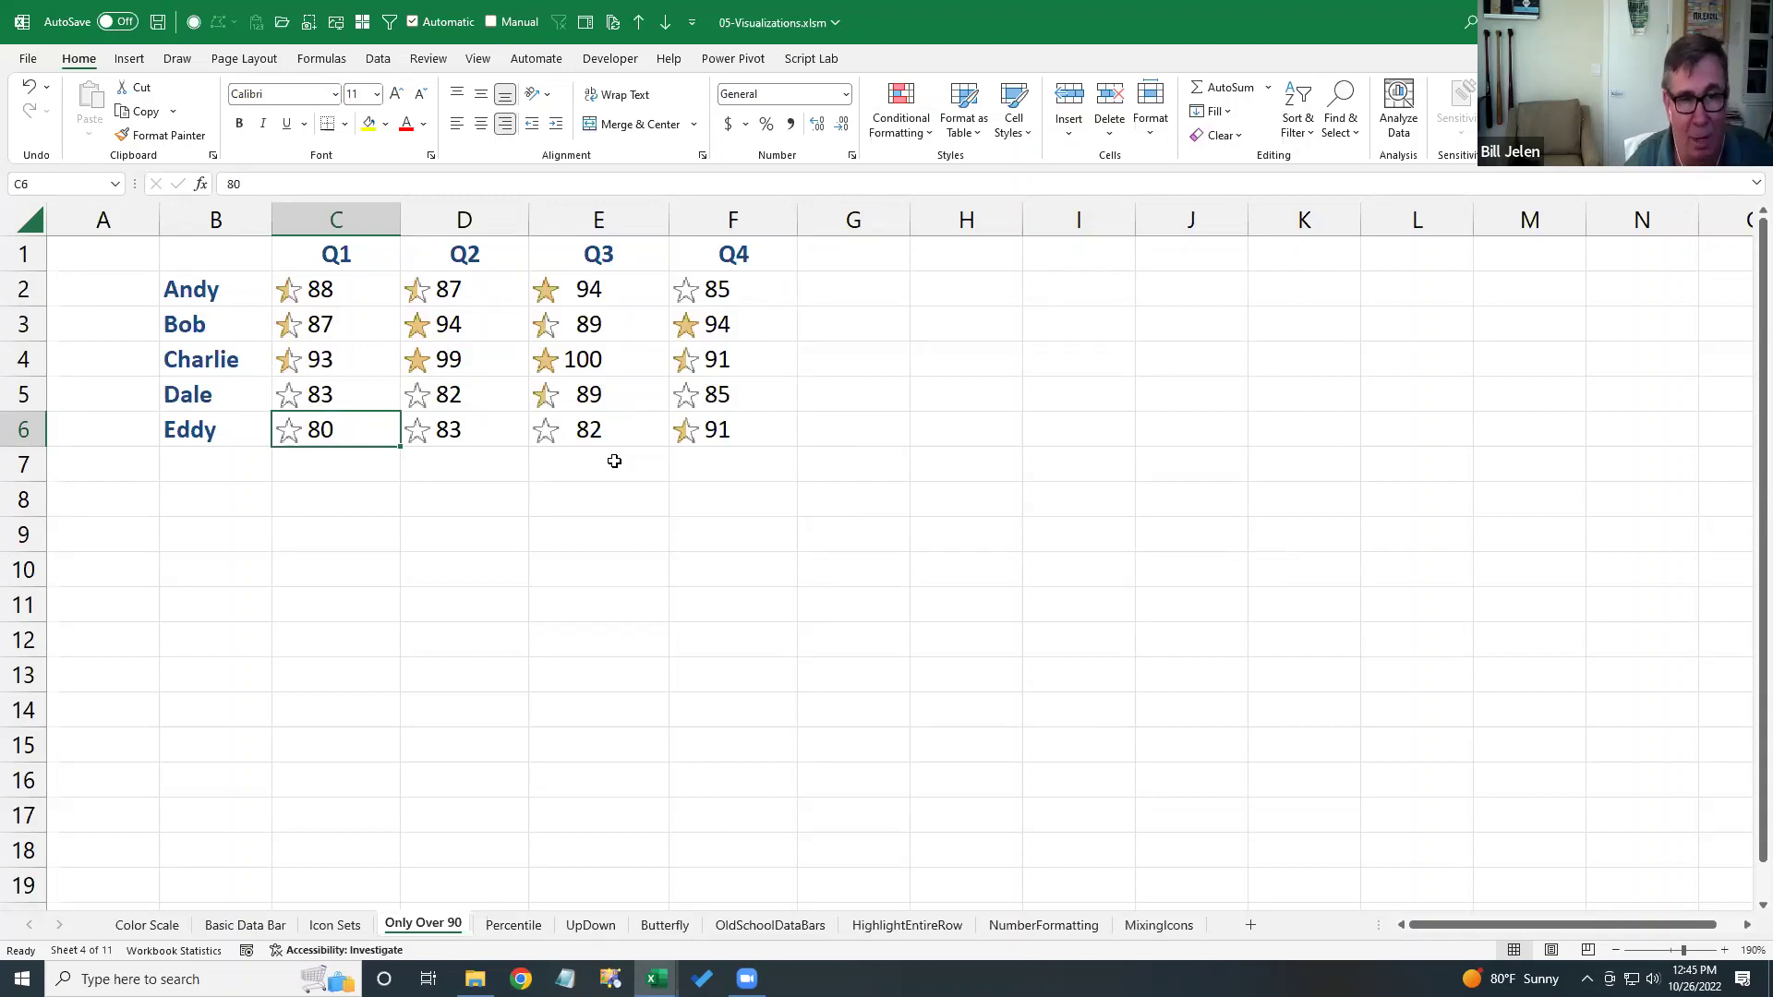
pyautogui.write('30')
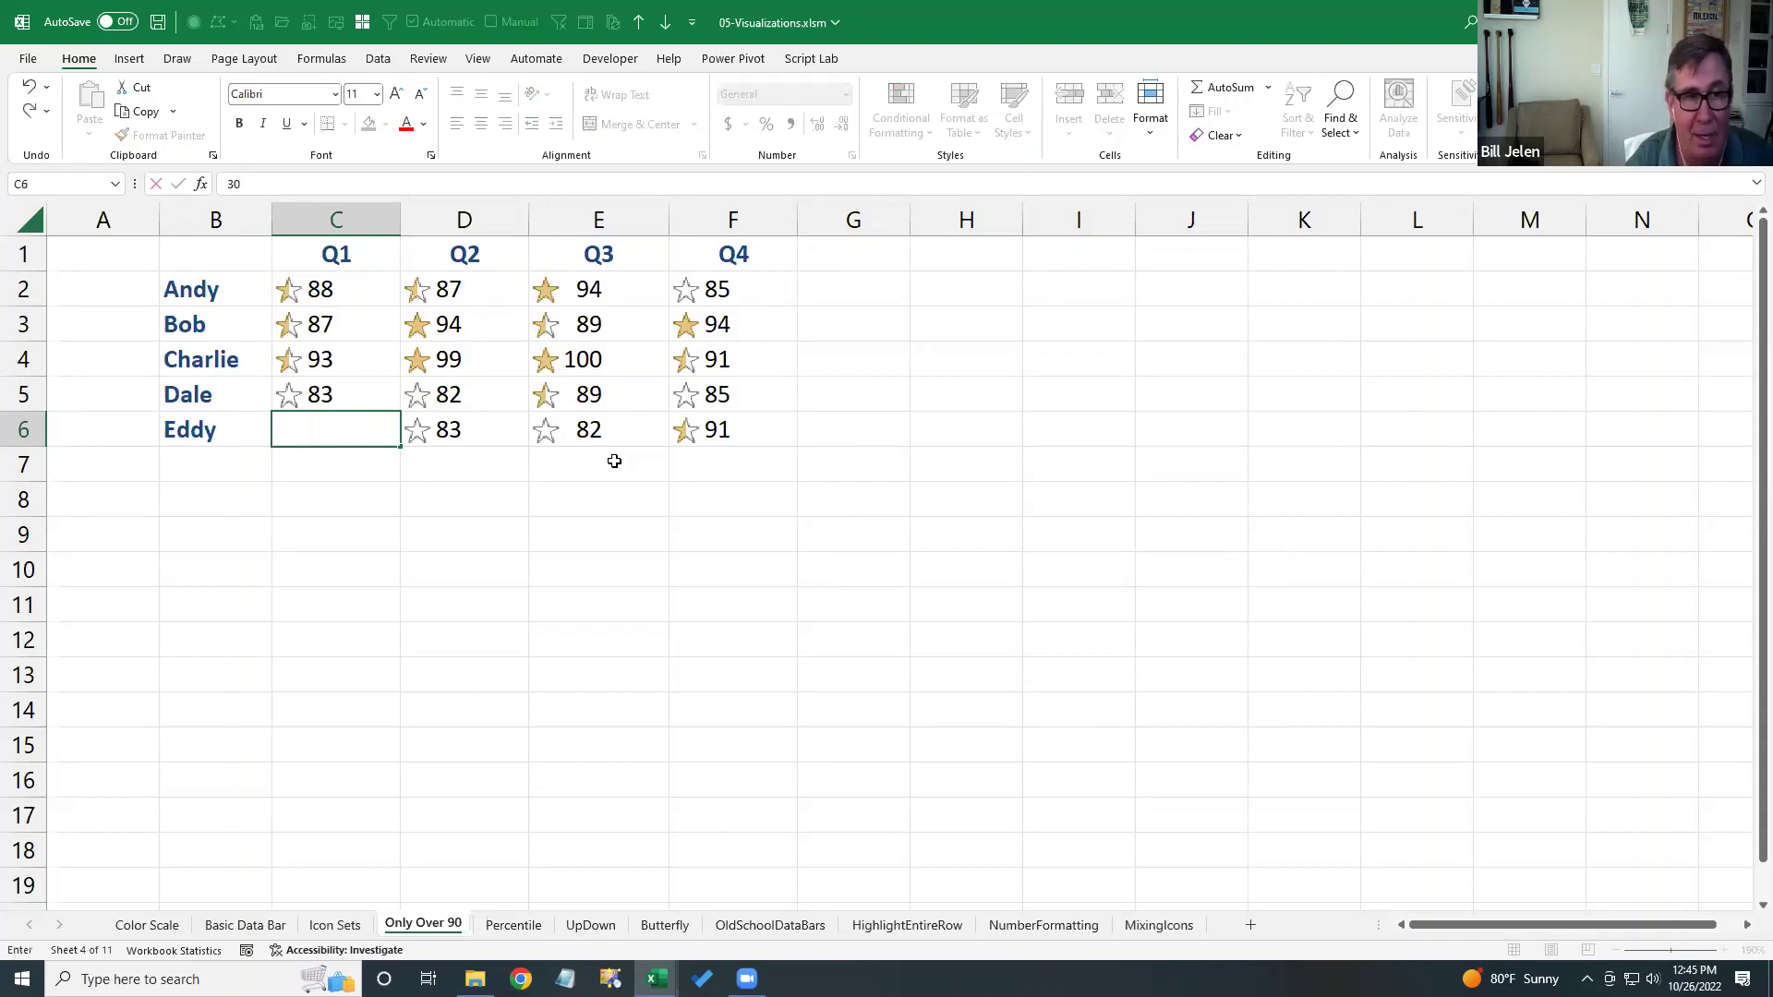
pyautogui.press('Return')
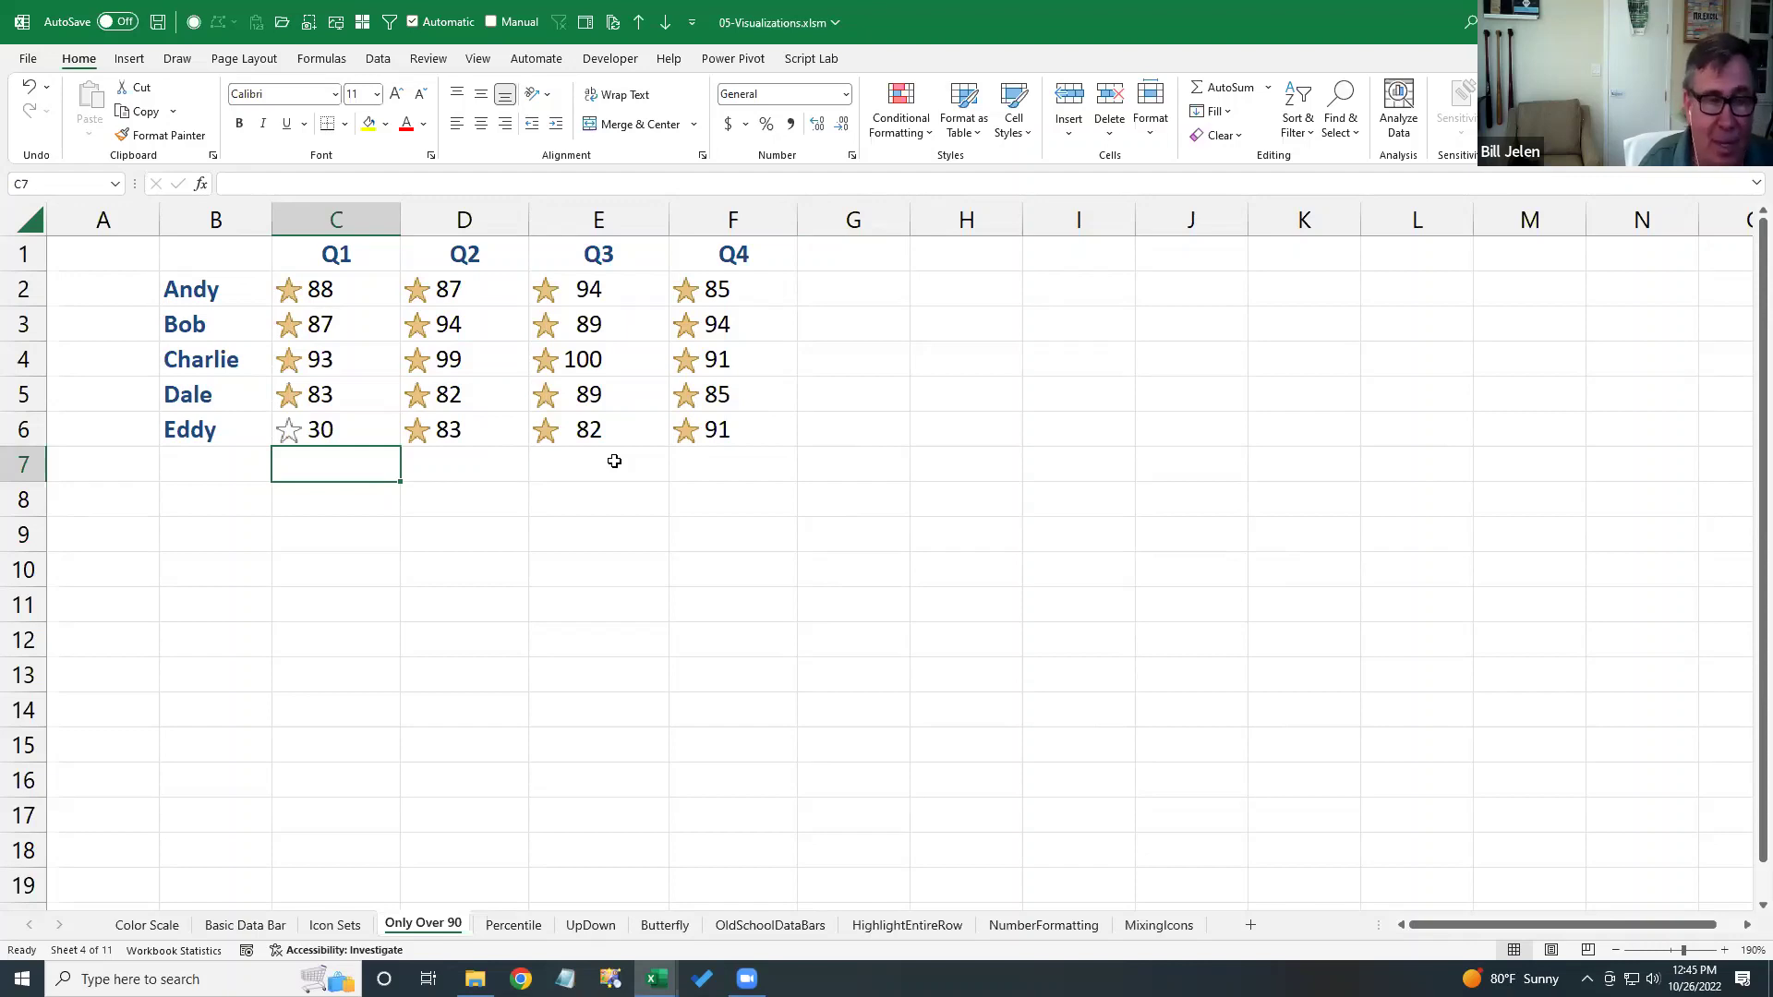
# - Edit the icon set rule on C2:F6 so the full star requires a Number value of at least 90
pyautogui.press('Up')
pyautogui.press('Up')
pyautogui.press('Up')
pyautogui.press('Up')
pyautogui.press('Up')
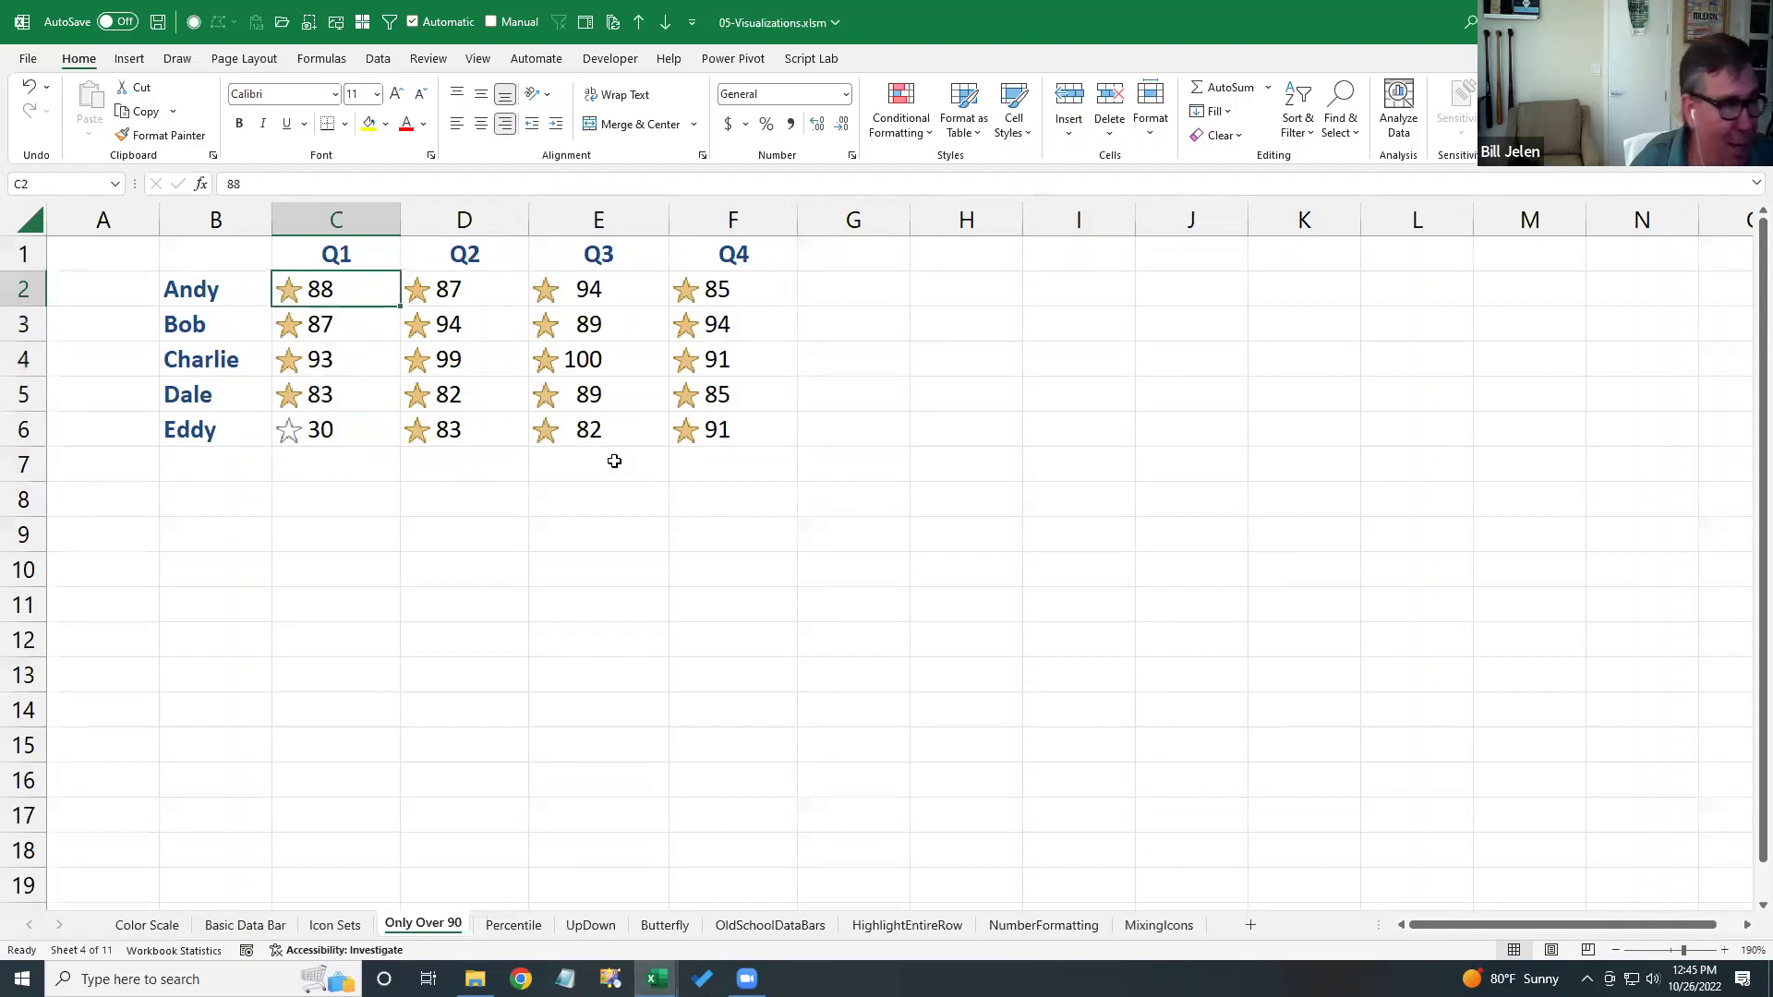
pyautogui.hotkey('ctrl', 'shift', 'End')
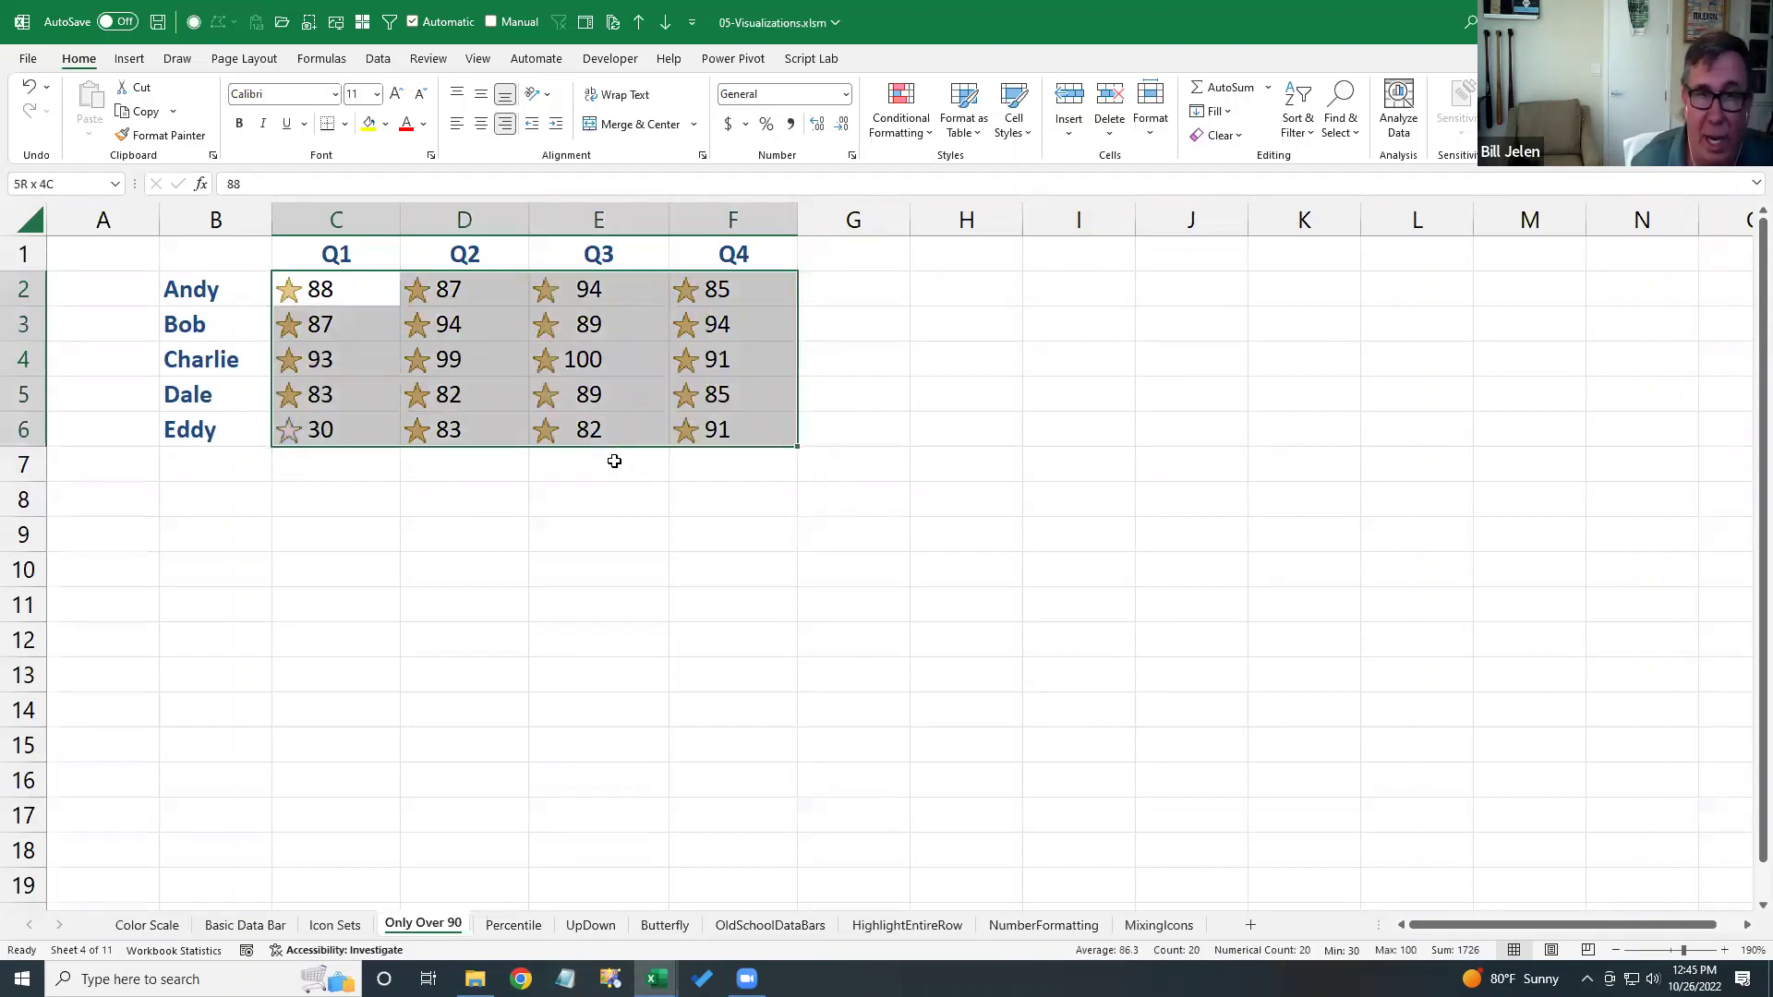
pyautogui.click(901, 115)
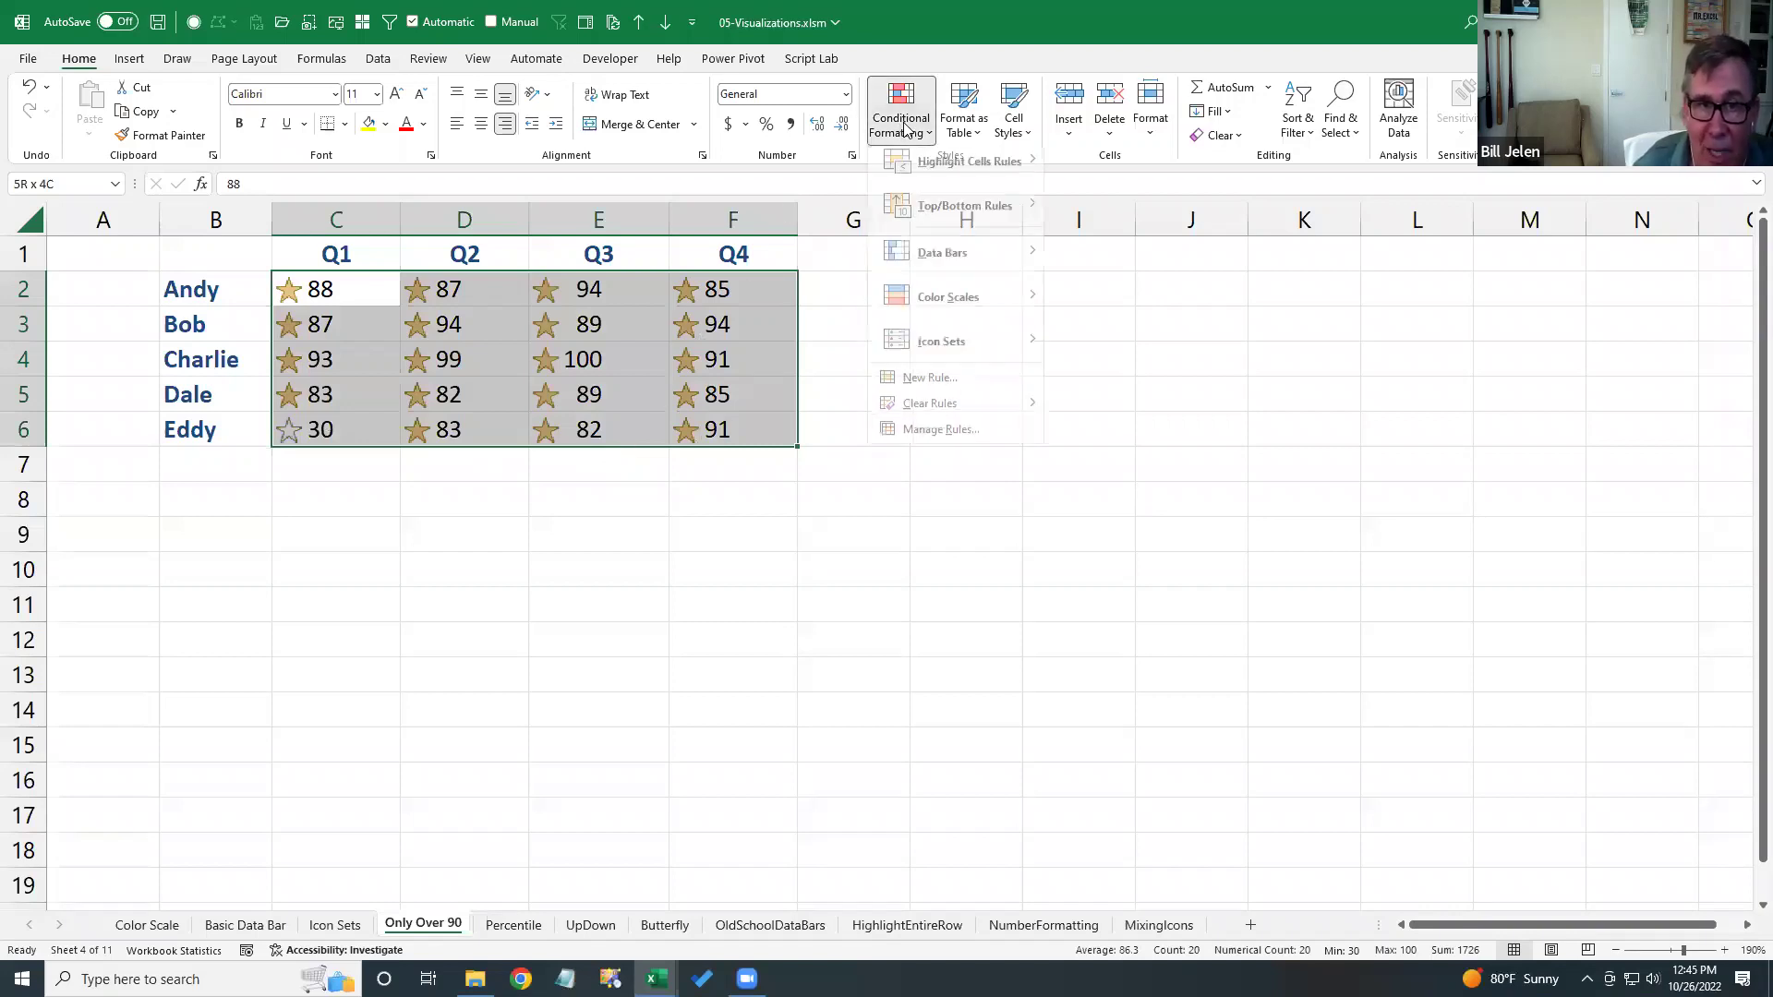
pyautogui.click(939, 440)
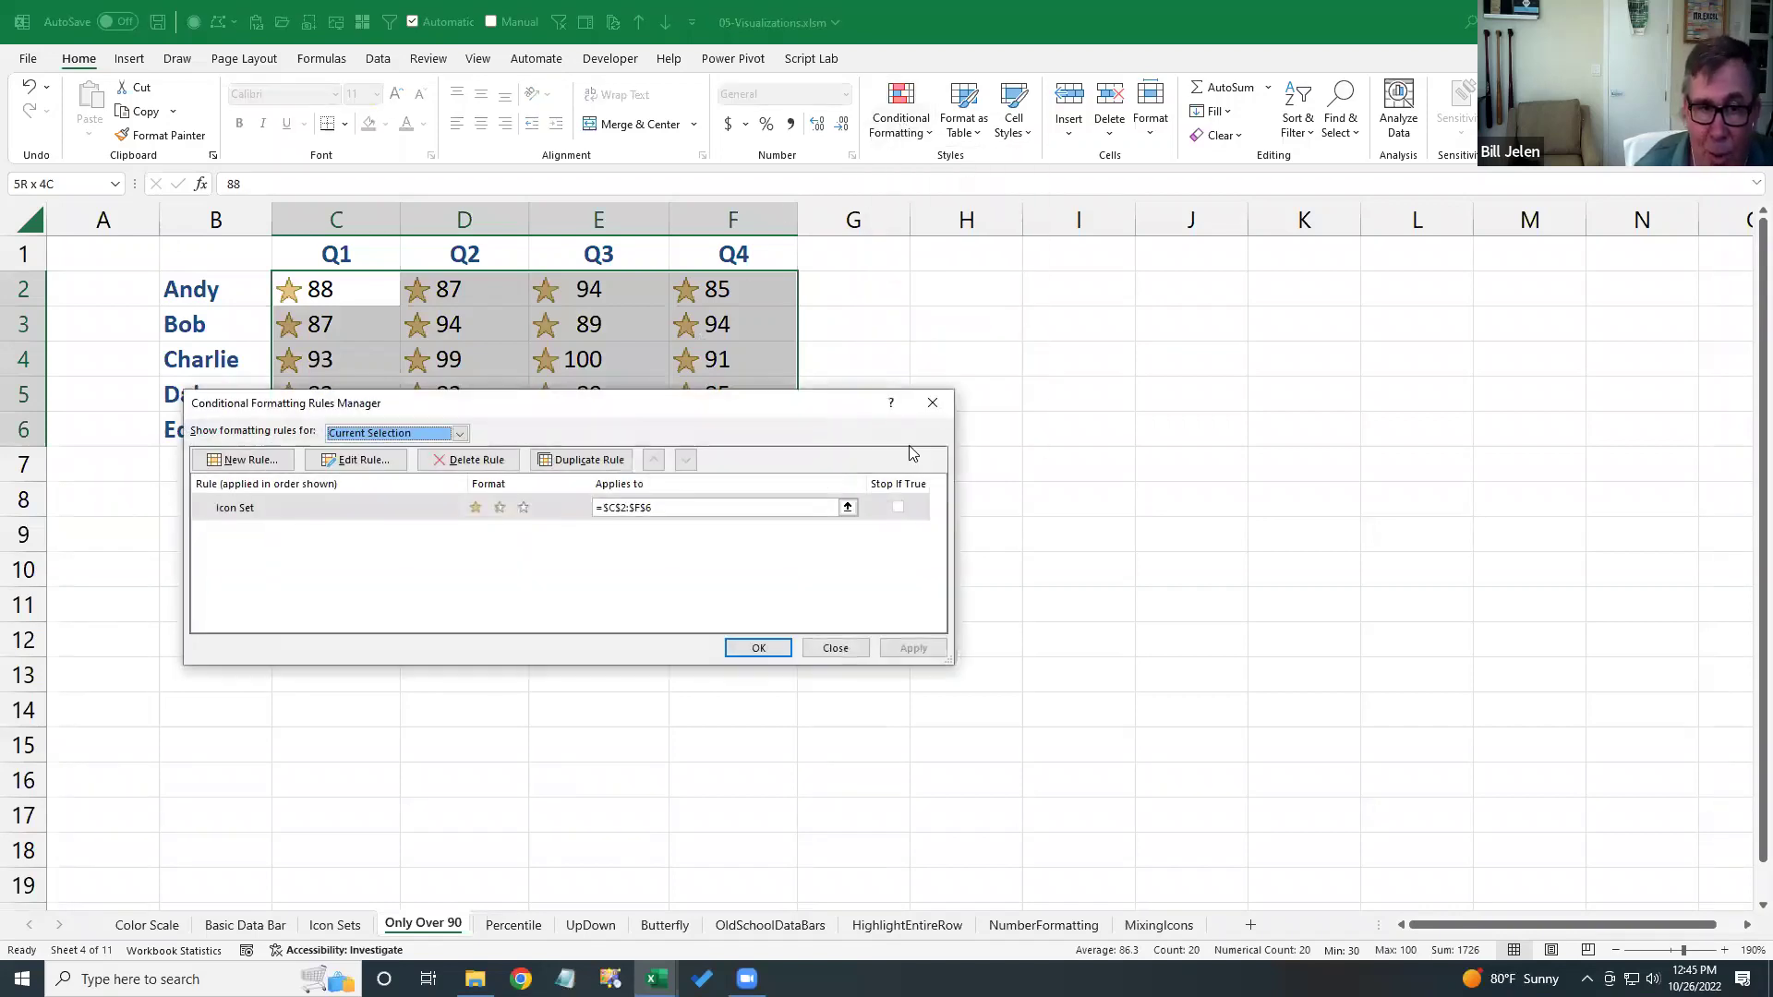
pyautogui.click(437, 508)
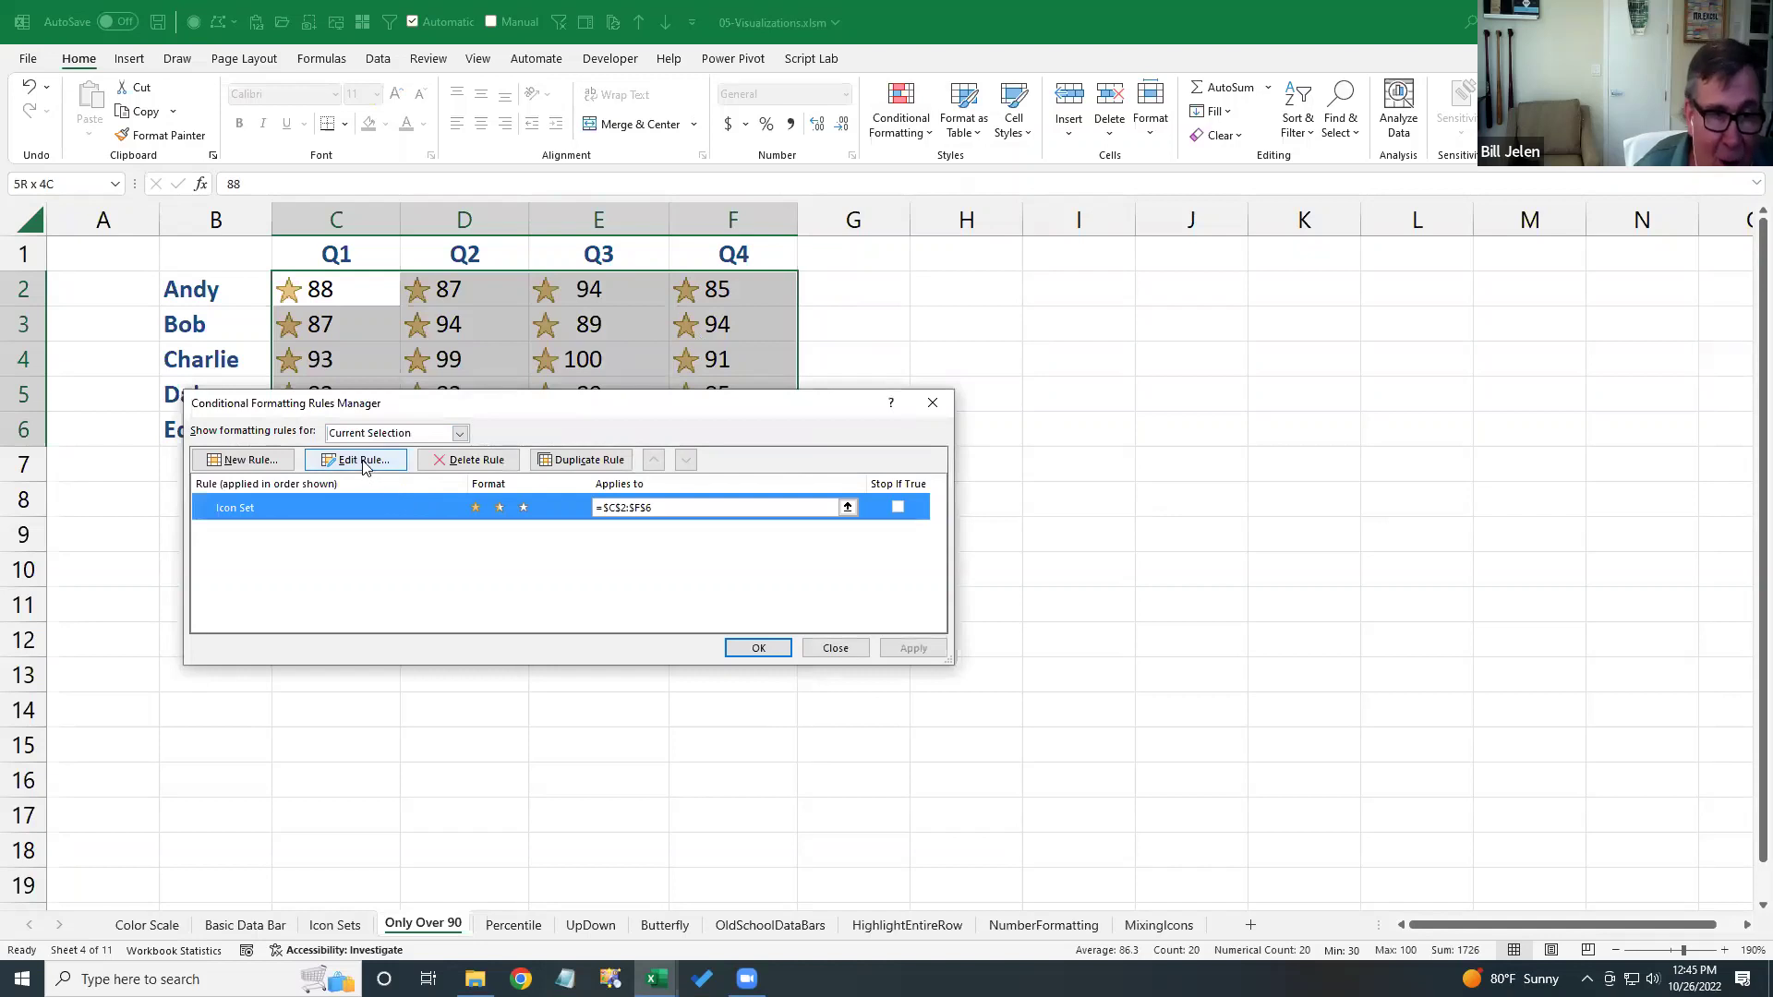
pyautogui.click(363, 465)
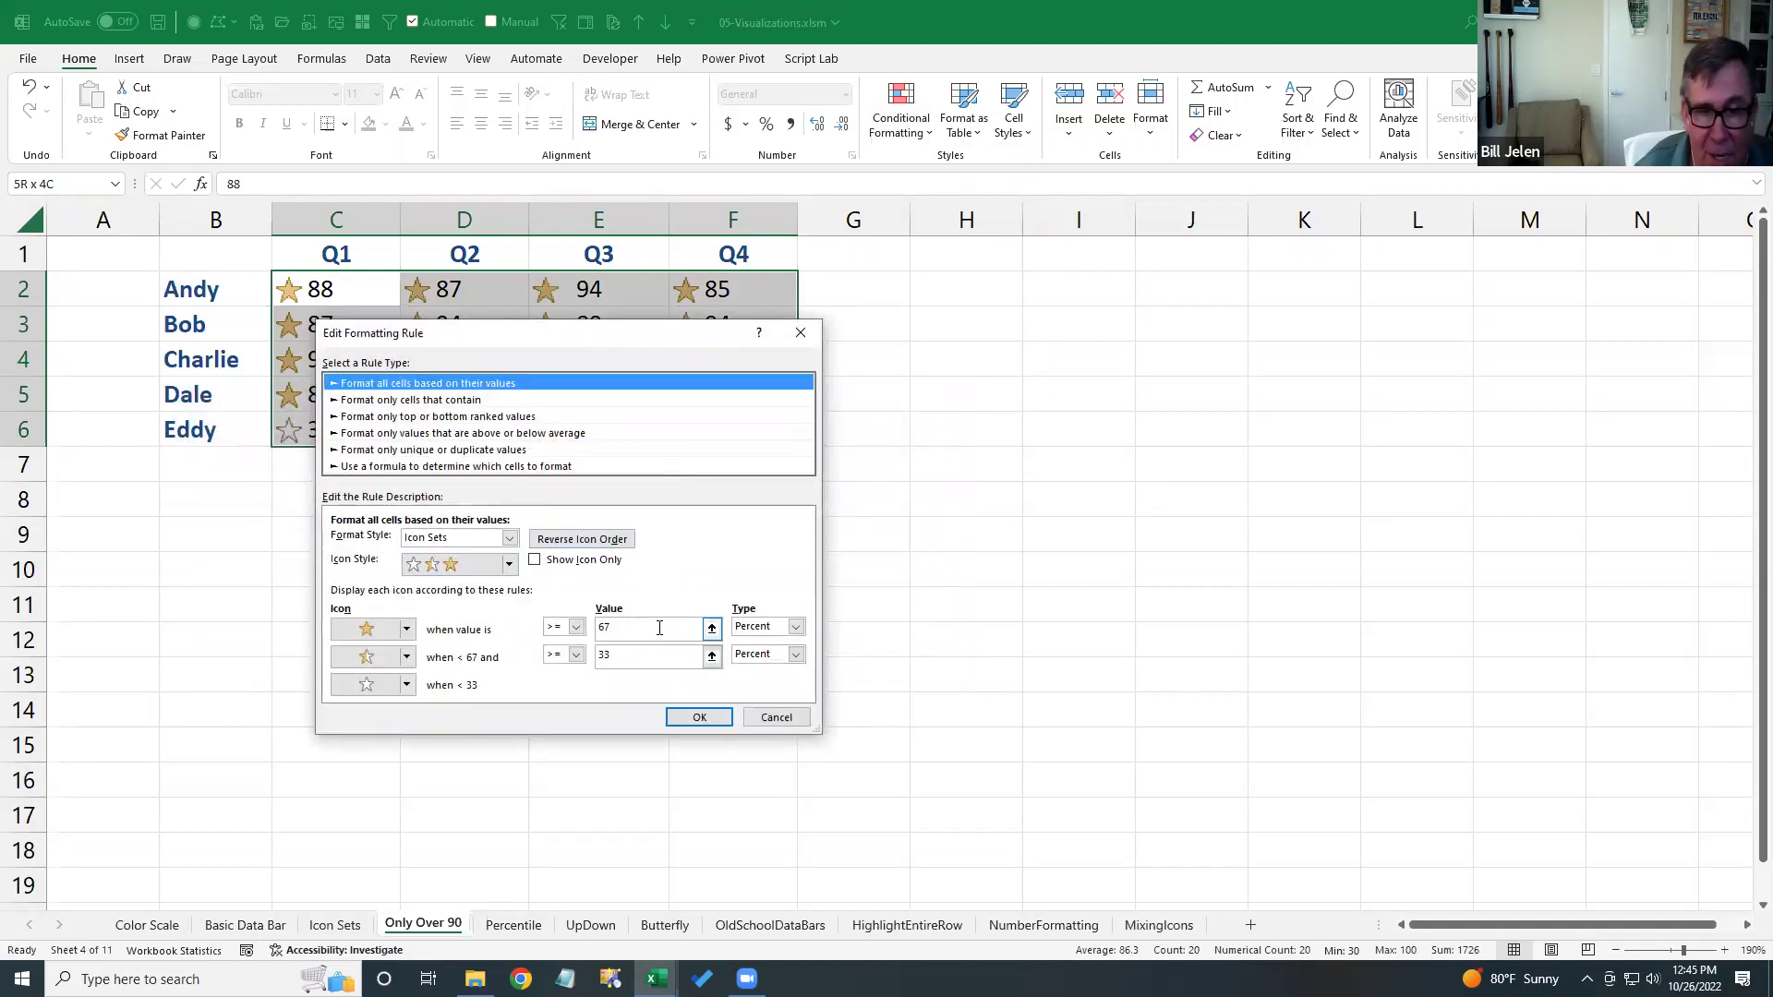
pyautogui.click(795, 627)
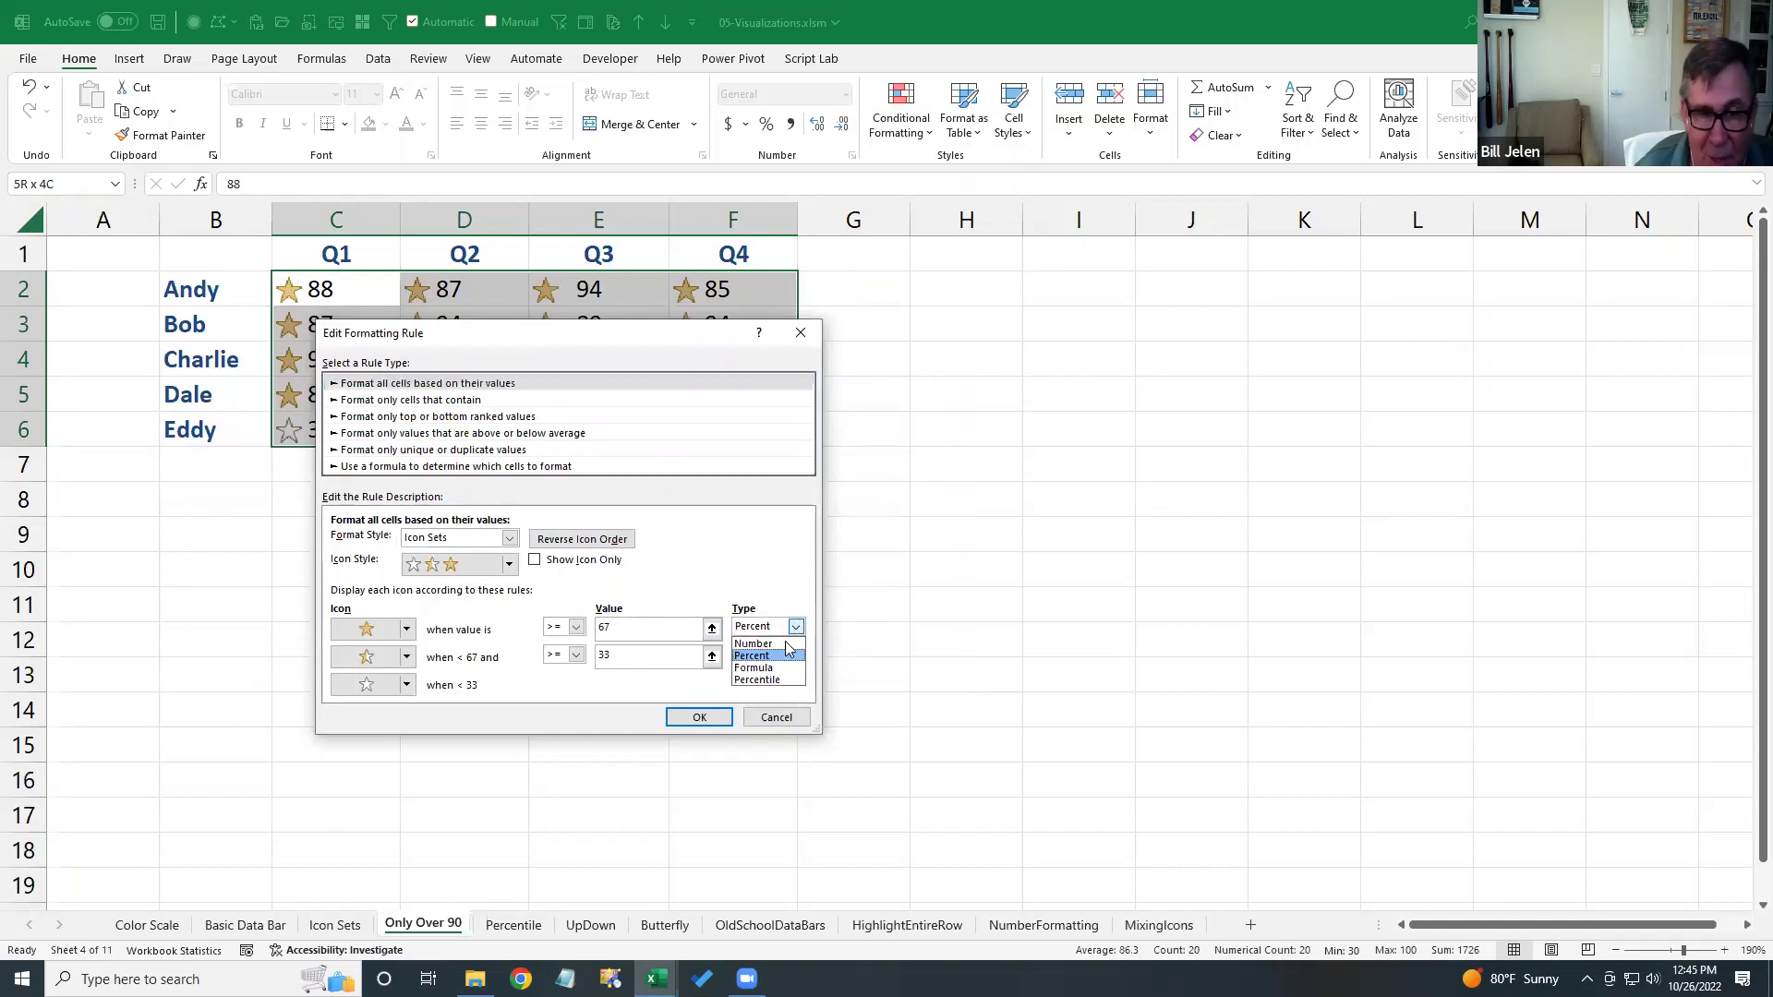
pyautogui.click(753, 644)
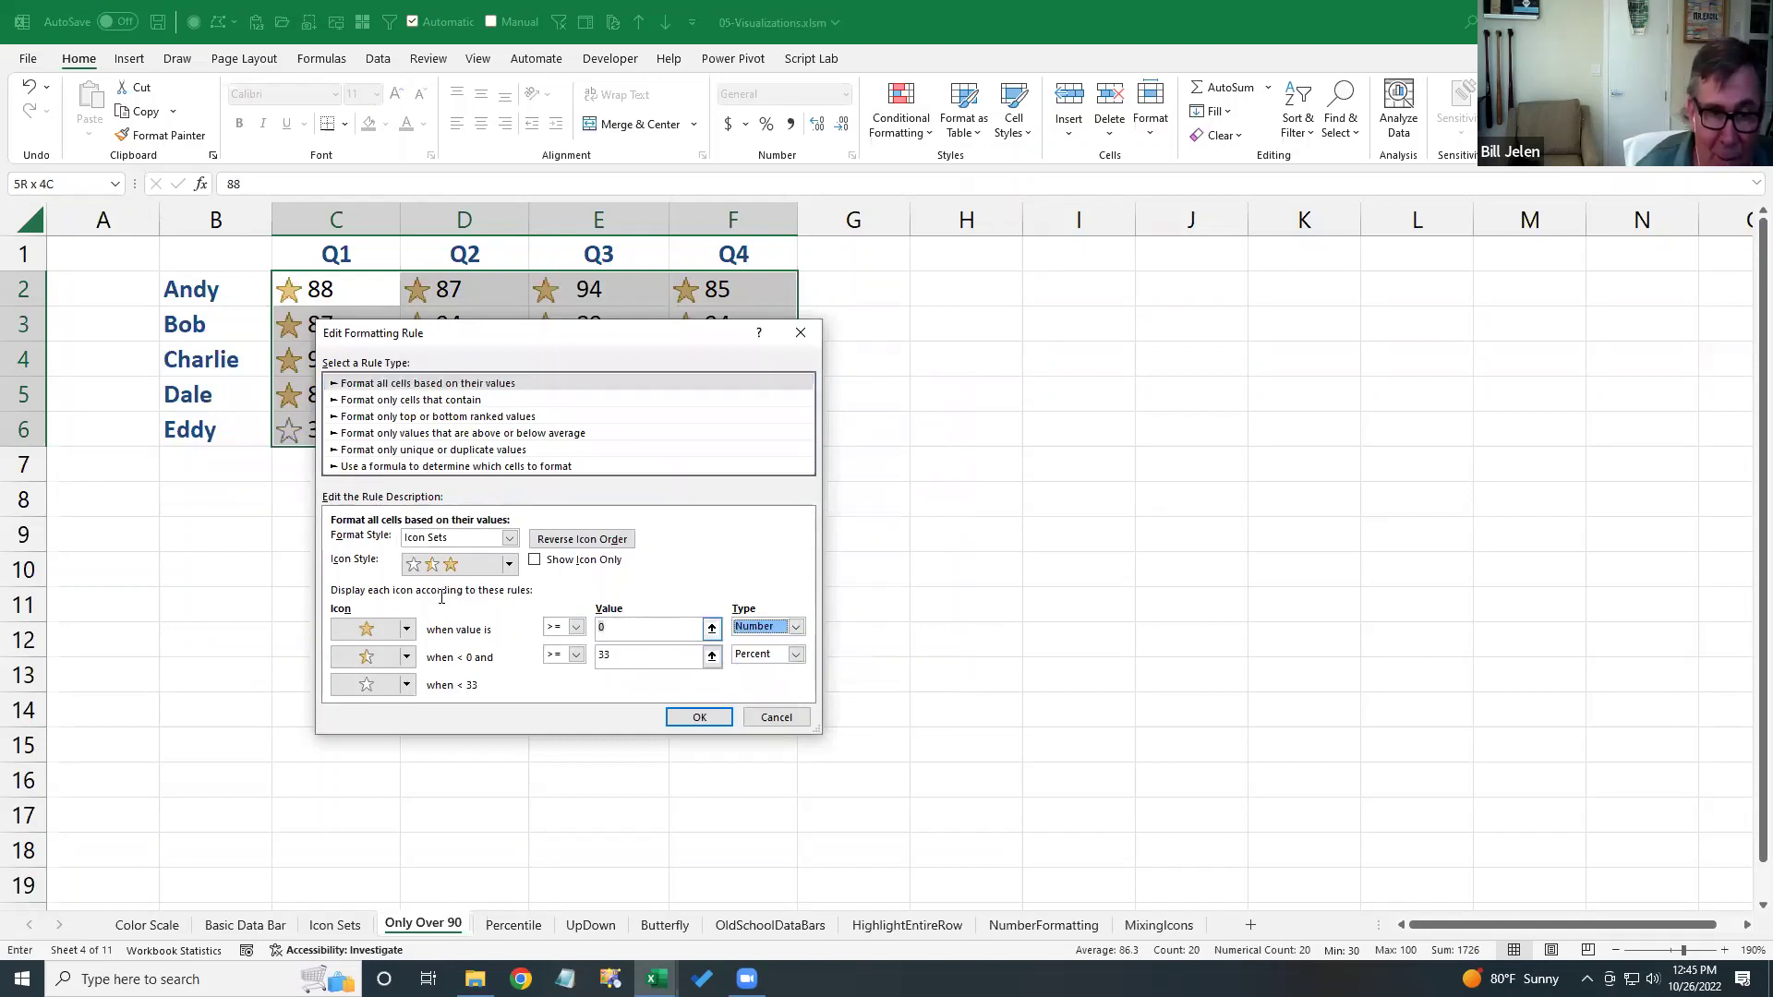
pyautogui.write('90')
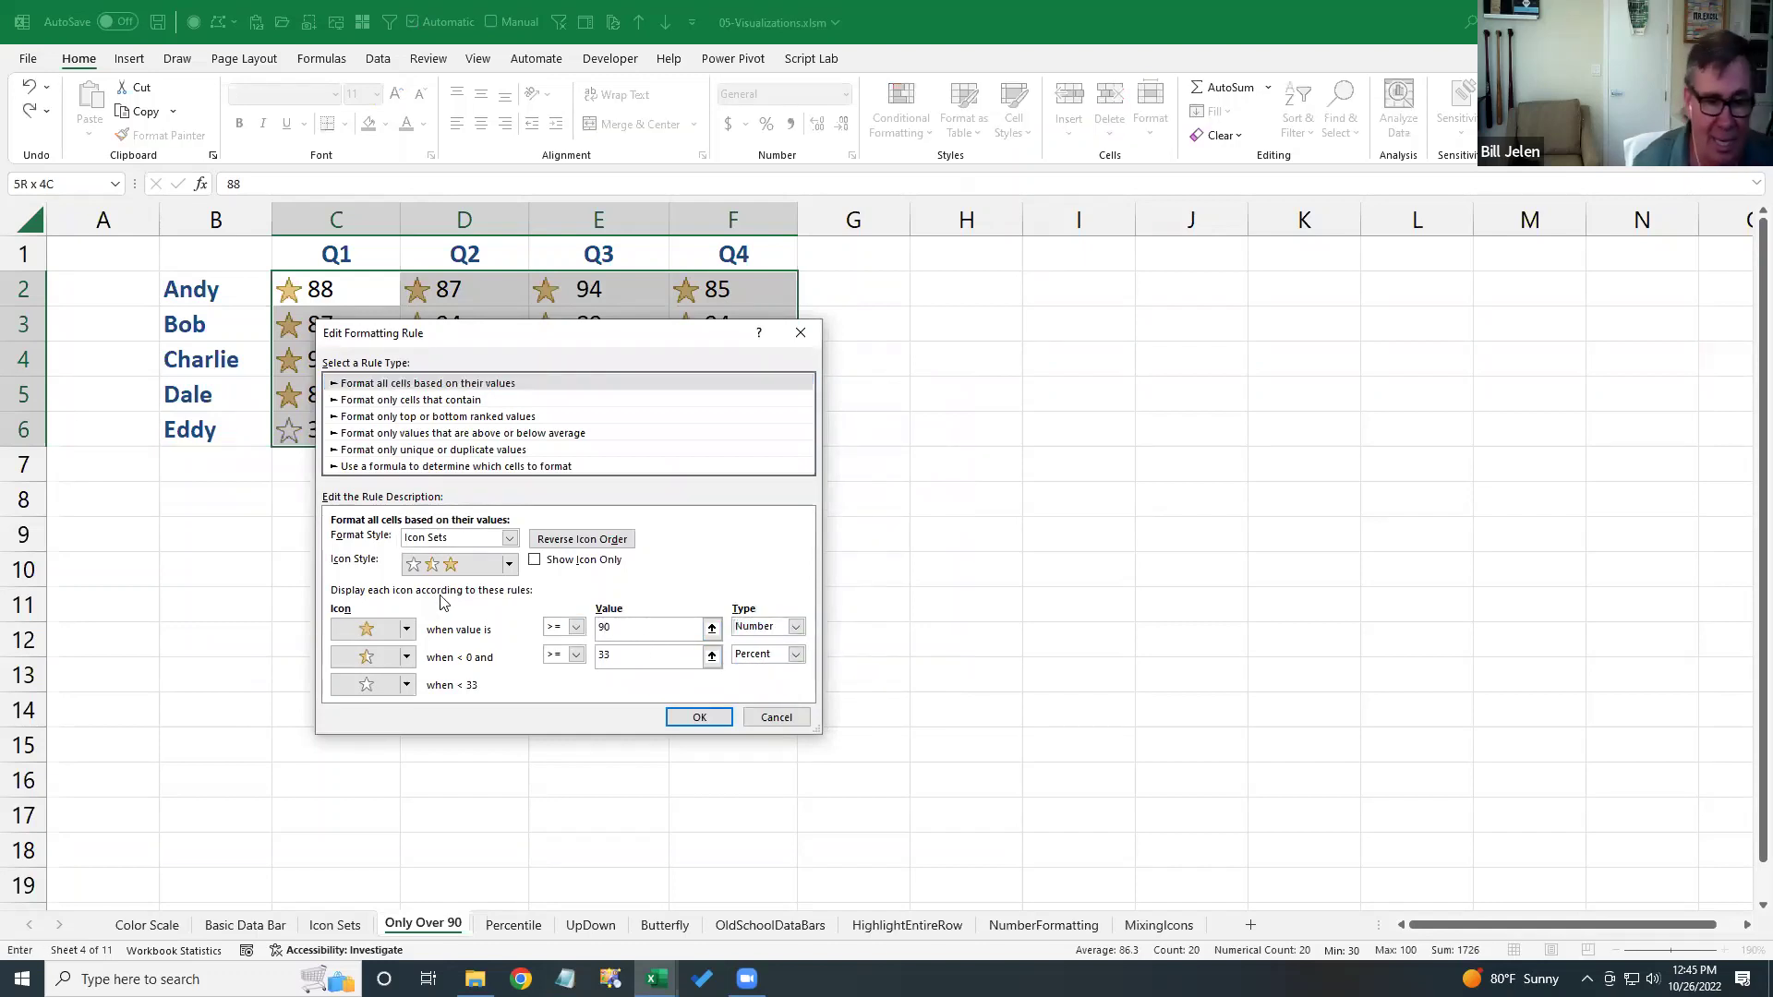
pyautogui.press('Tab')
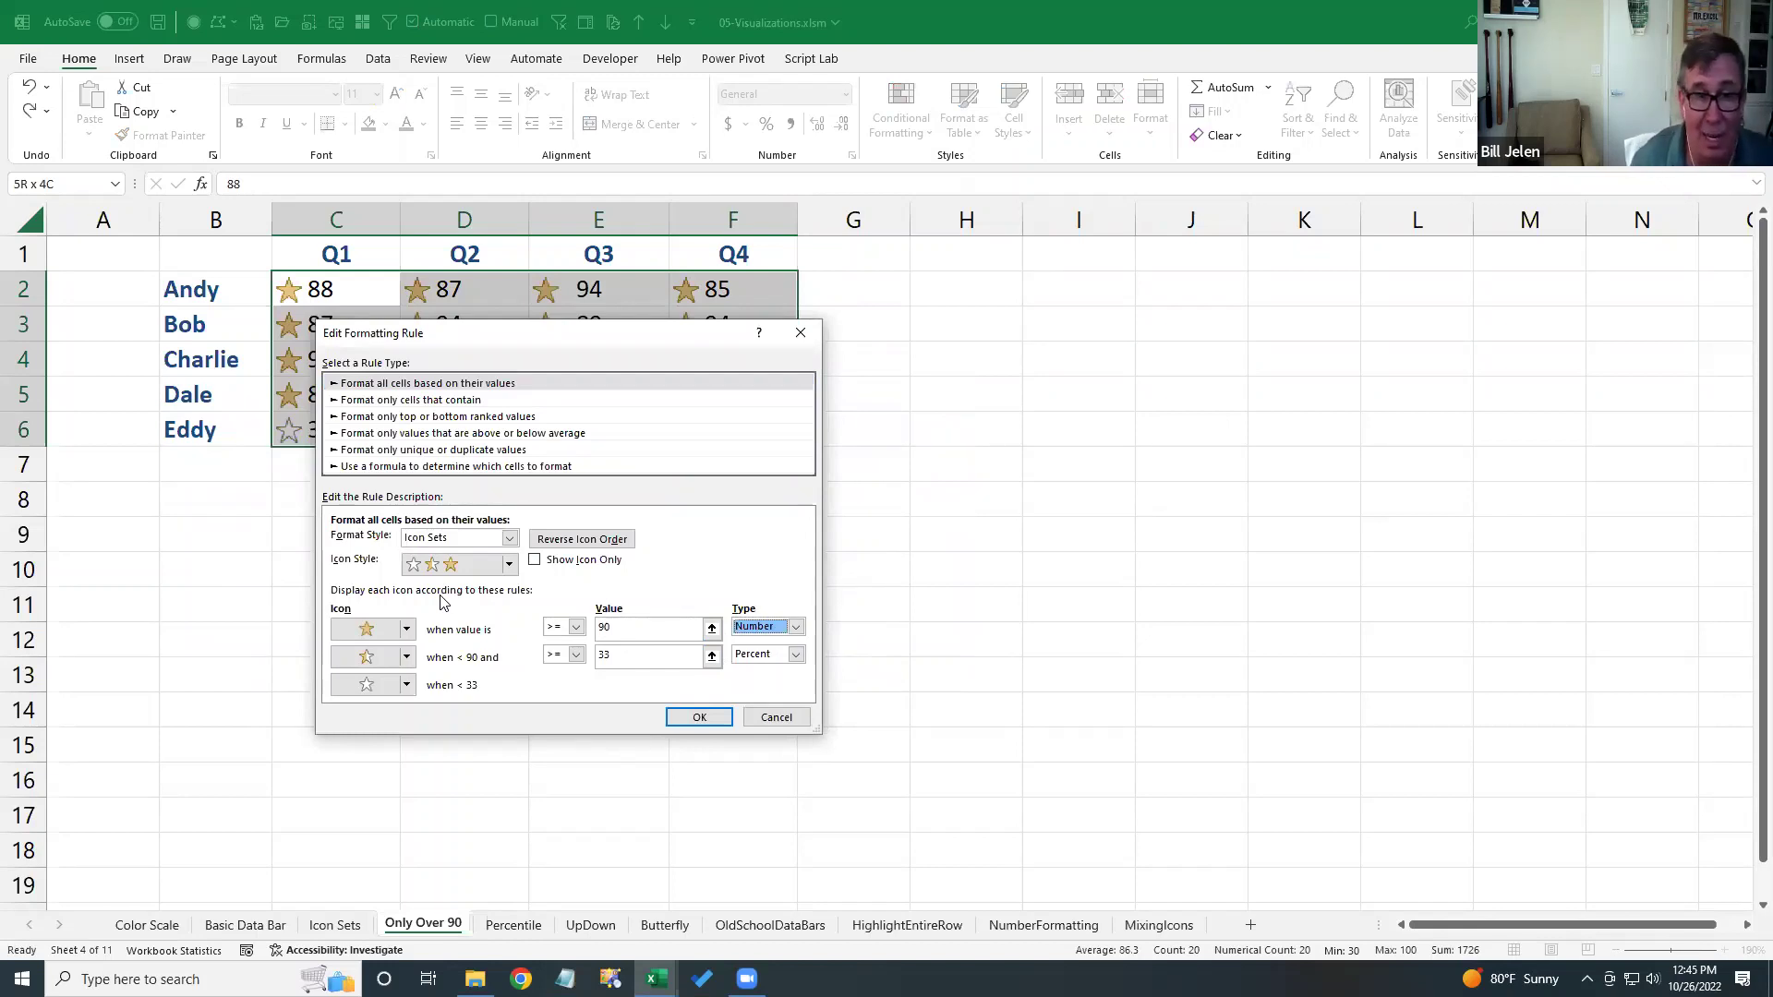
# - Set the two lower tiers of the rule to No Cell Icon and apply the edited rule
pyautogui.click(412, 661)
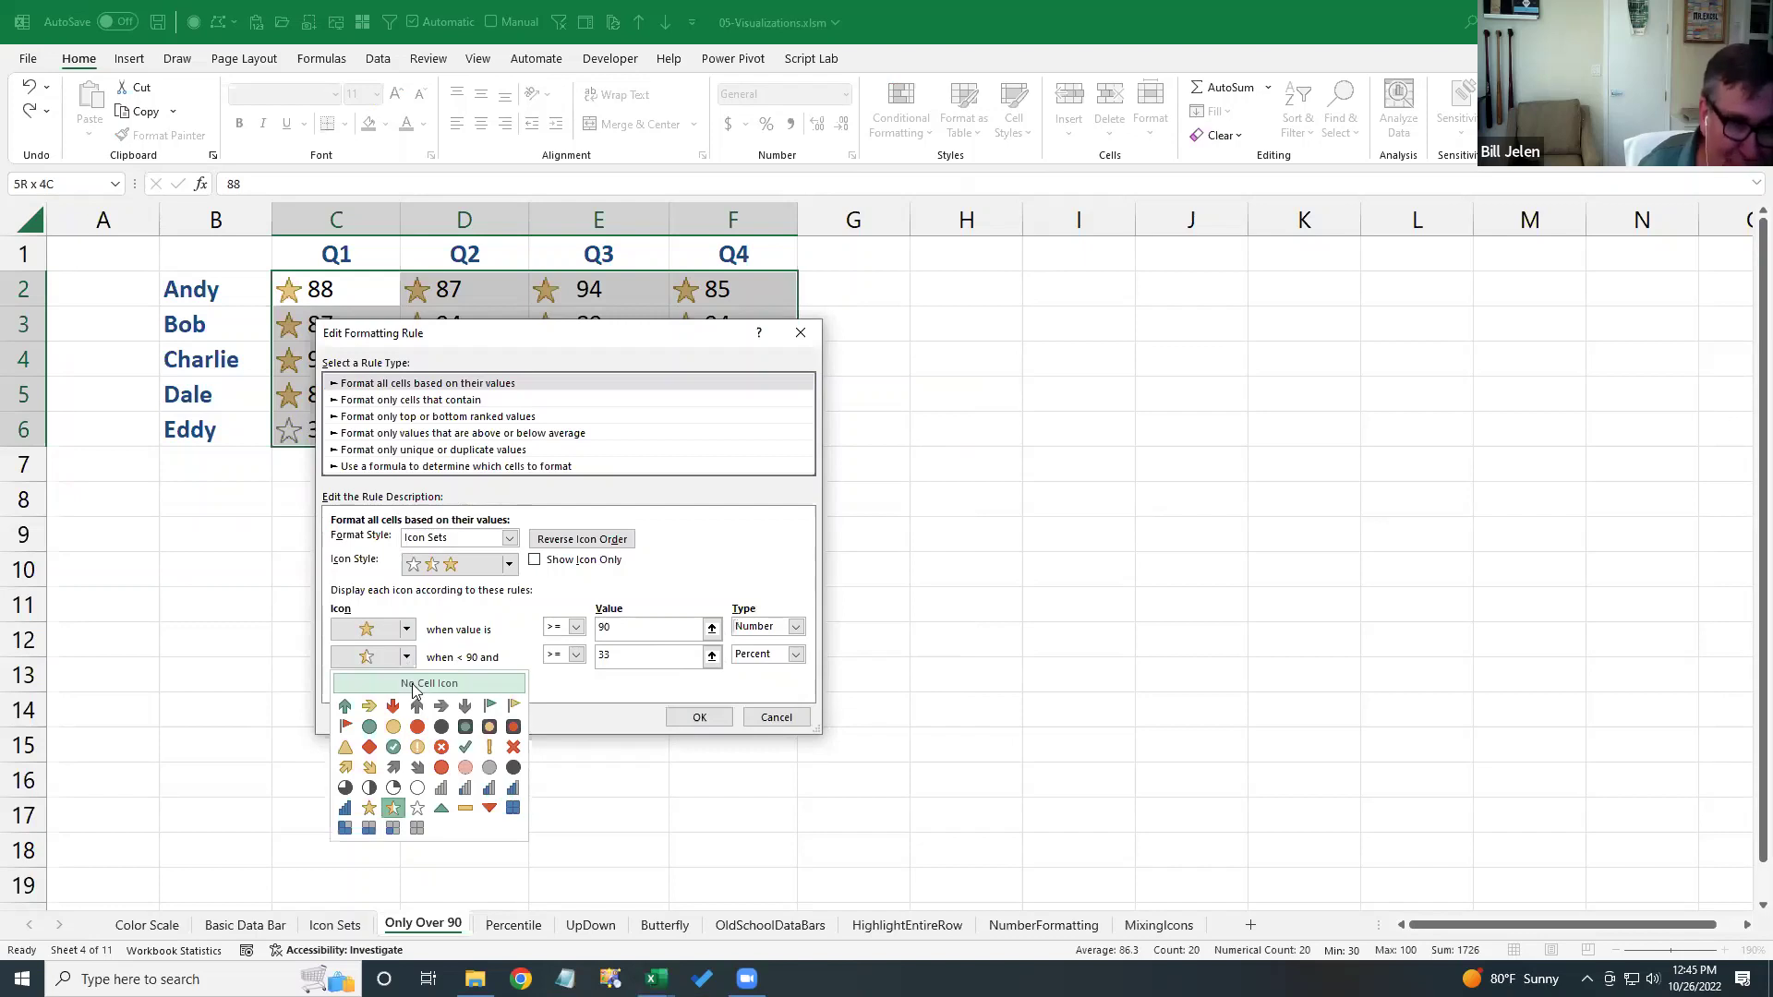
pyautogui.click(412, 684)
pyautogui.click(410, 685)
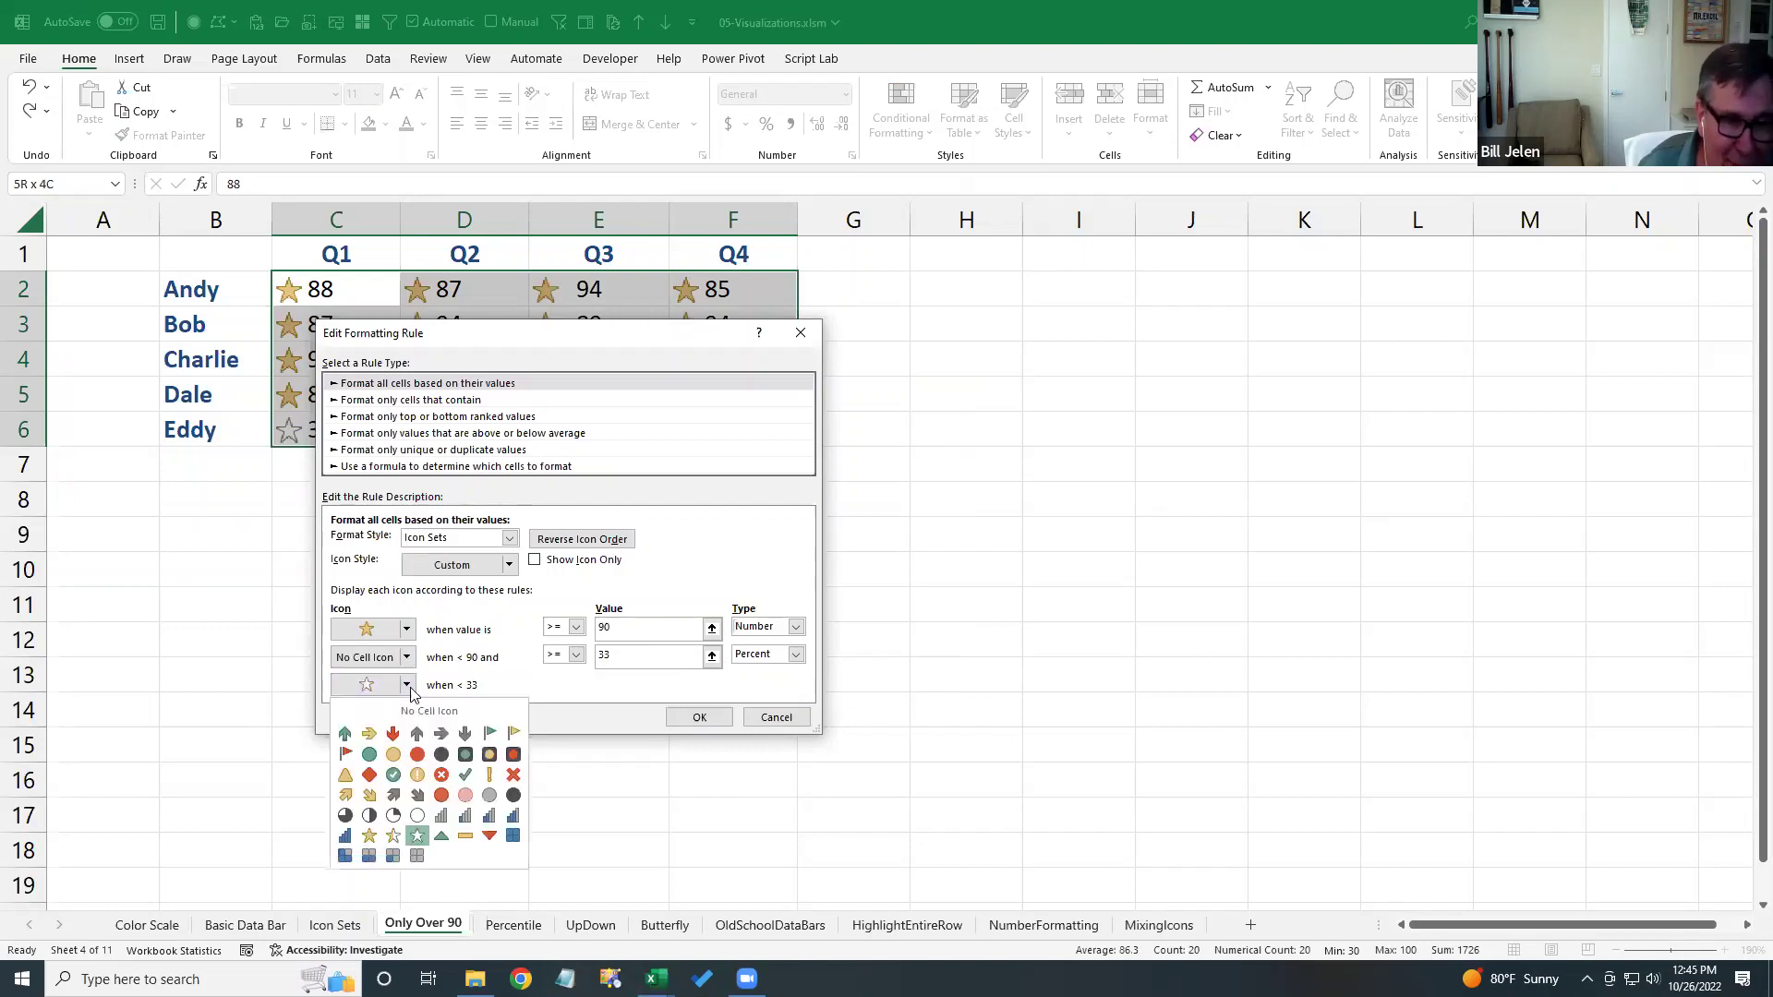
pyautogui.click(418, 713)
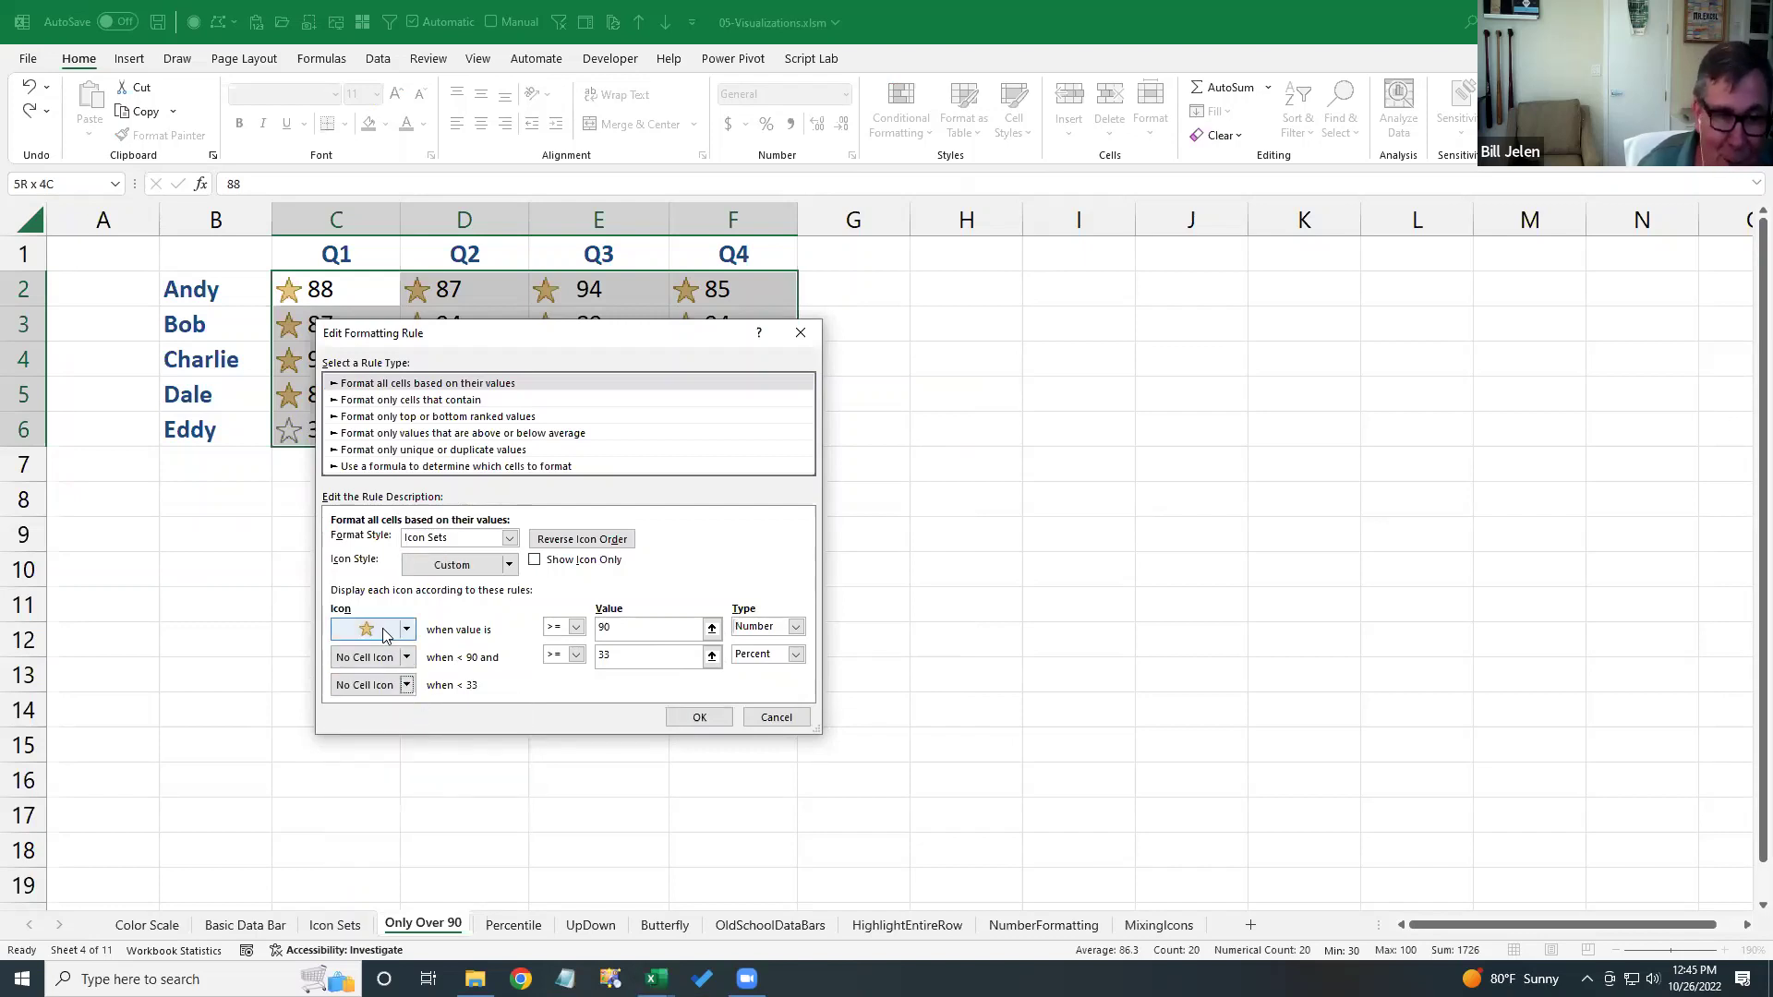
pyautogui.click(692, 717)
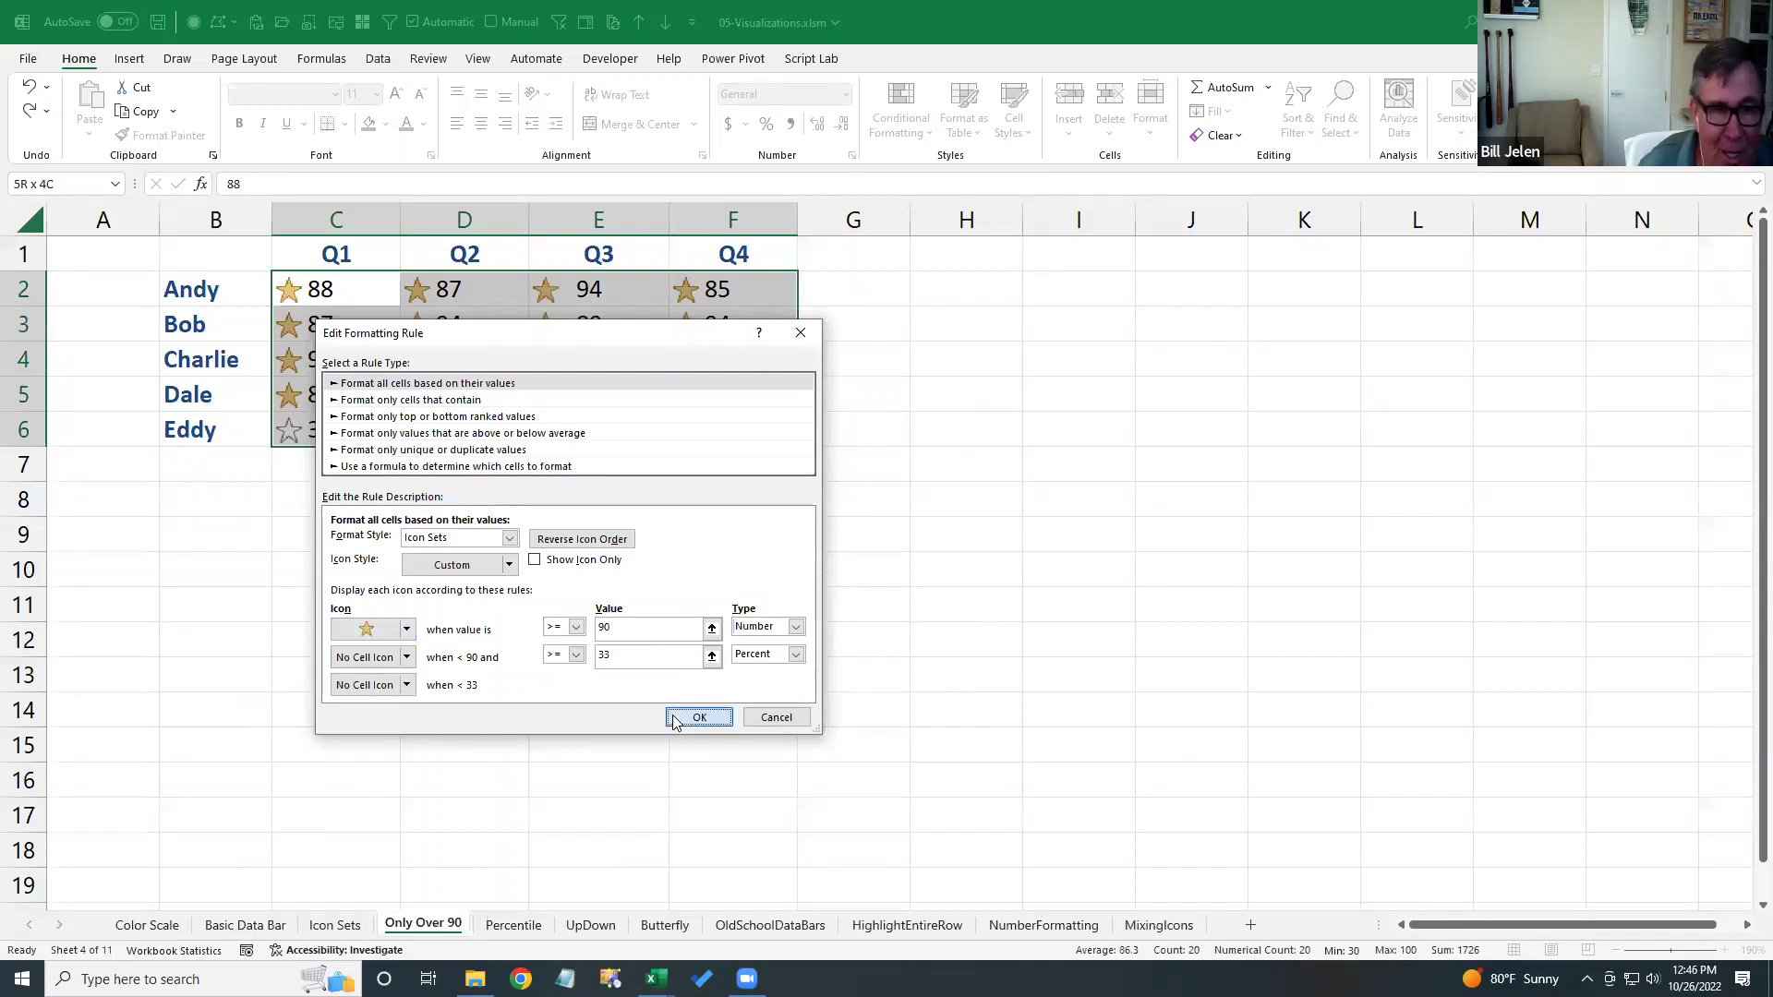
pyautogui.click(738, 648)
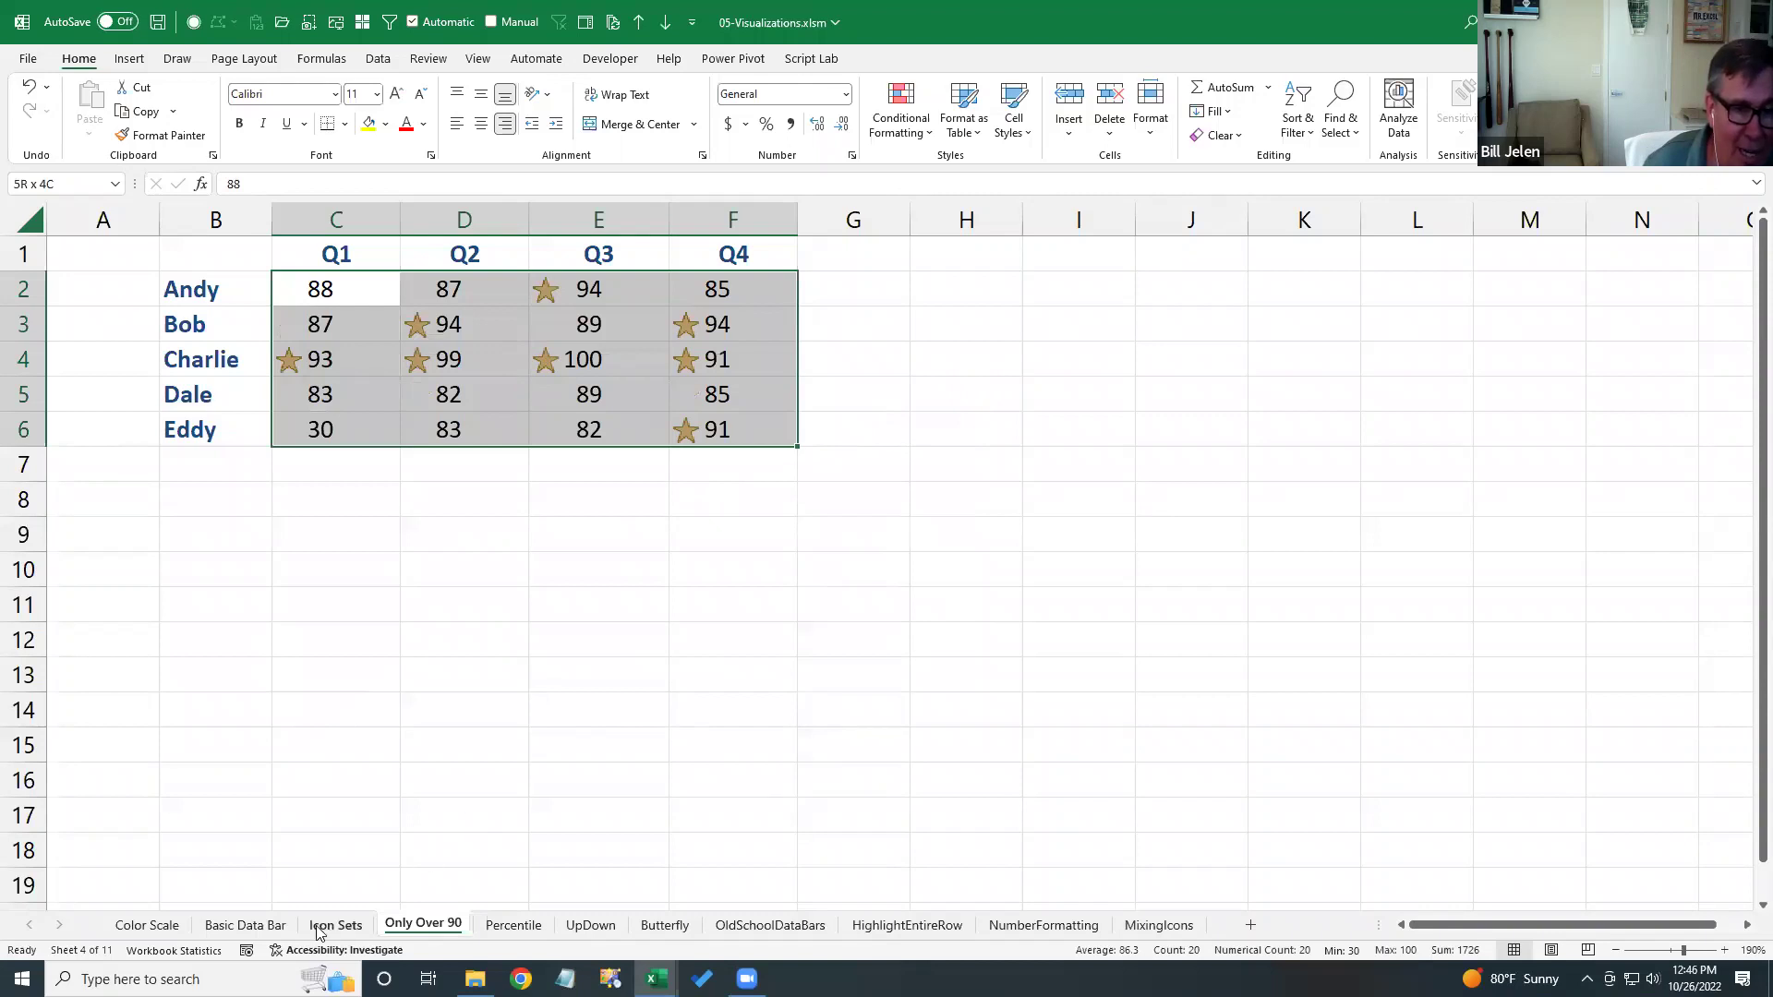
# - Review the Basic Data Bar and Color Scale sheets again
pyautogui.click(274, 926)
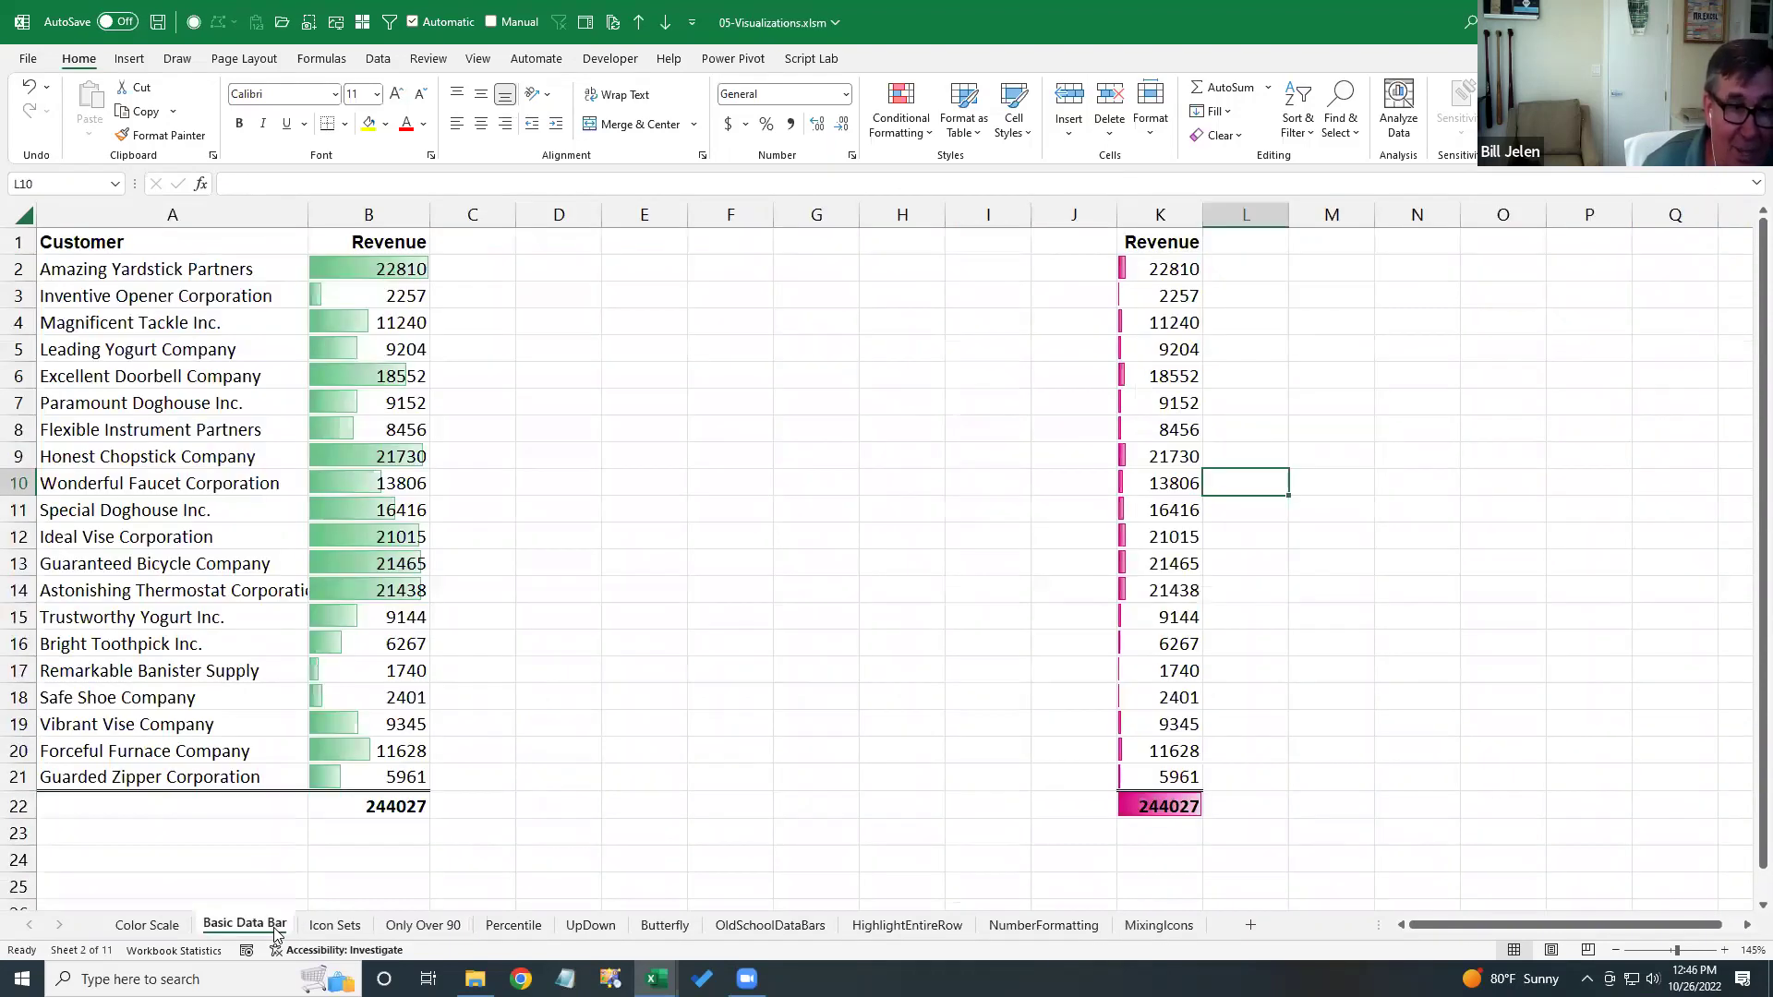
pyautogui.click(166, 926)
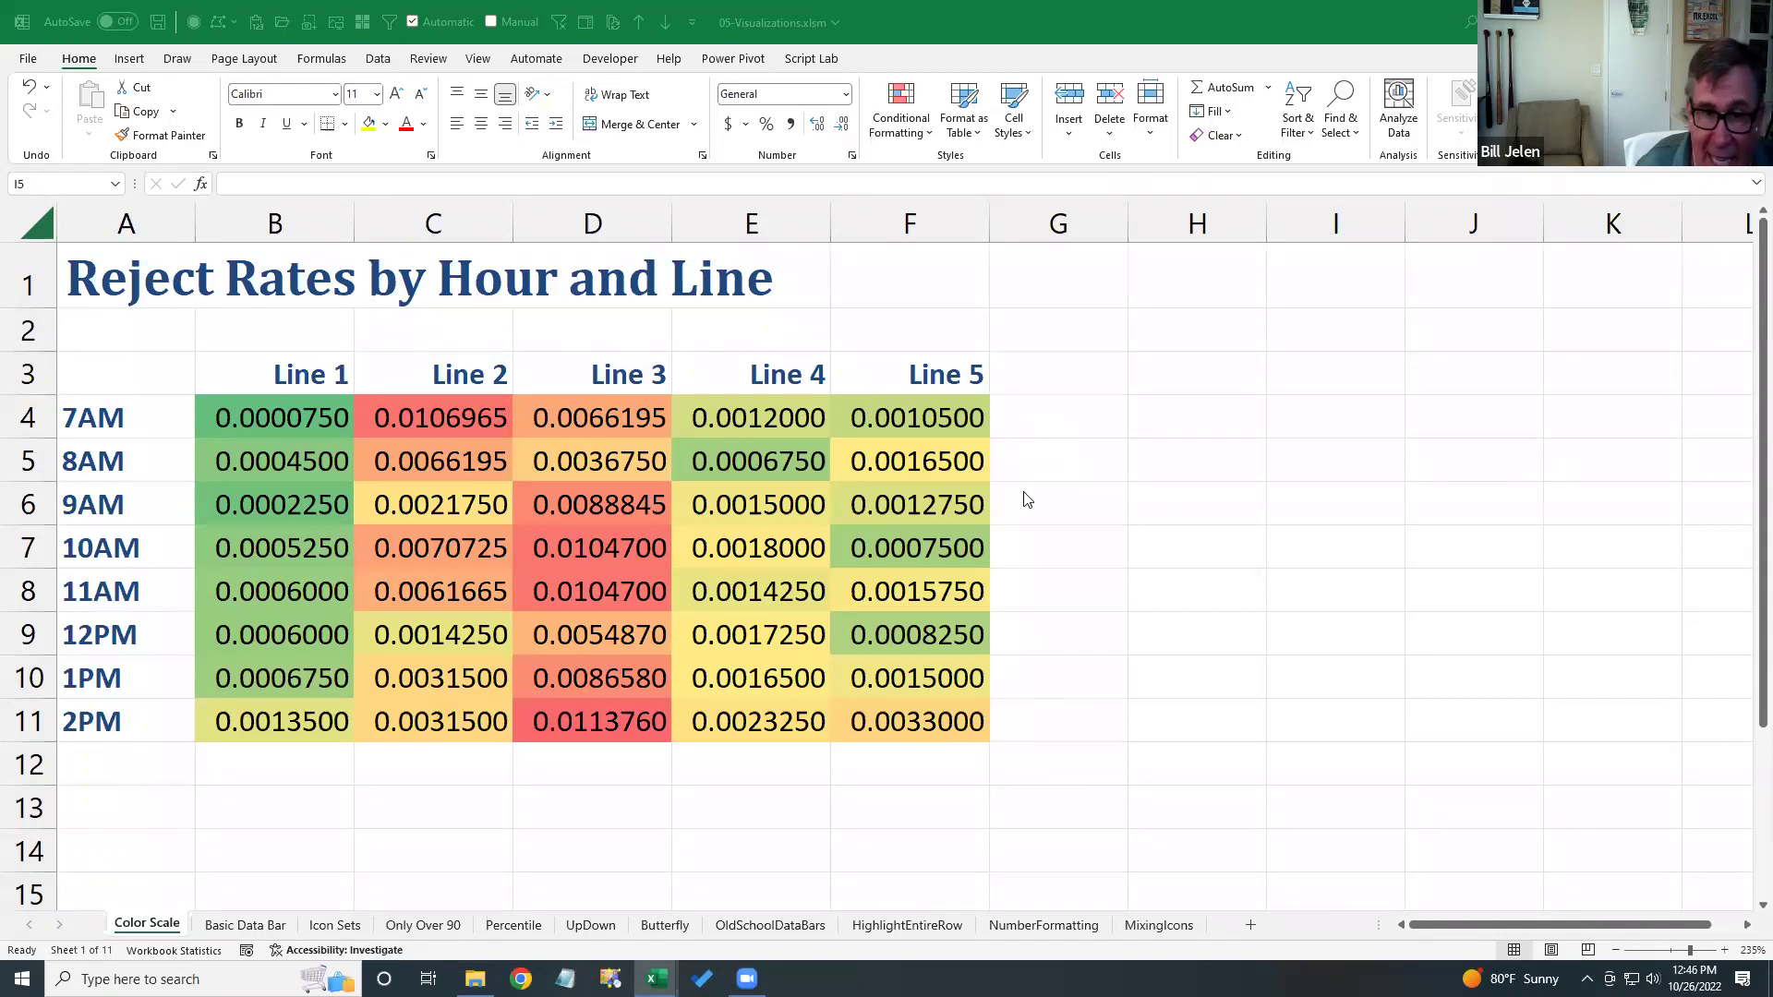
pyautogui.hotkey('alt', 'Tab')
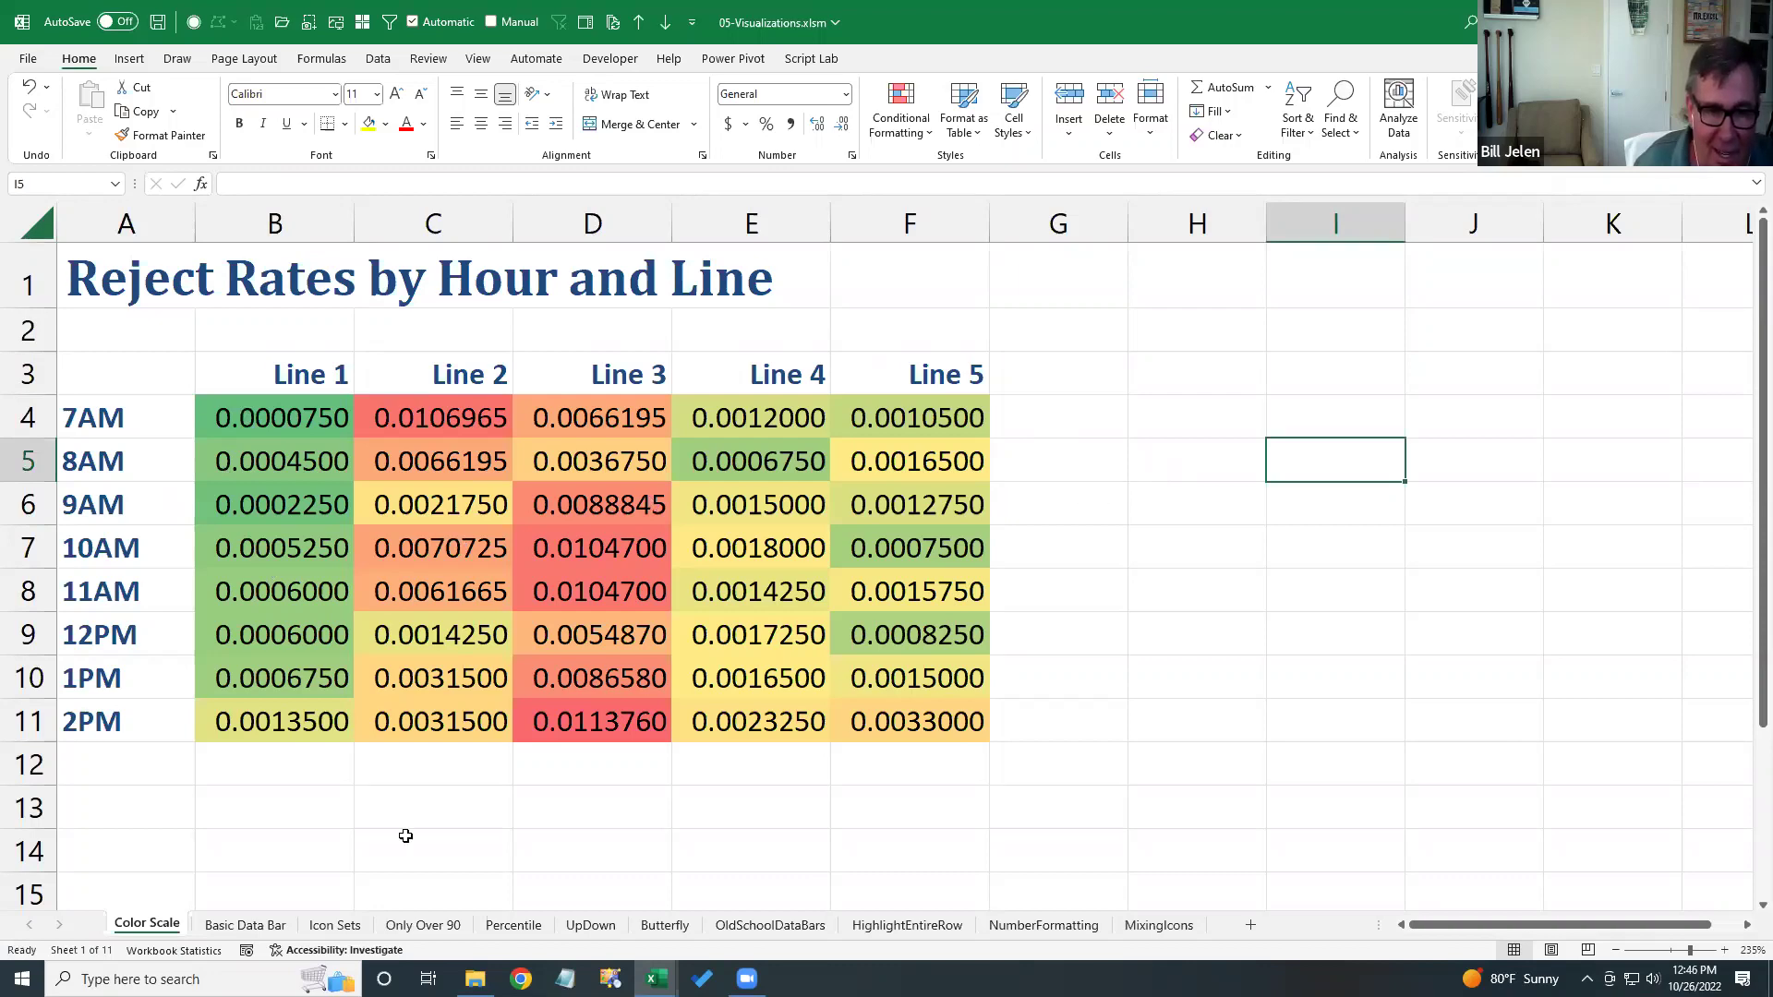
pyautogui.click(242, 925)
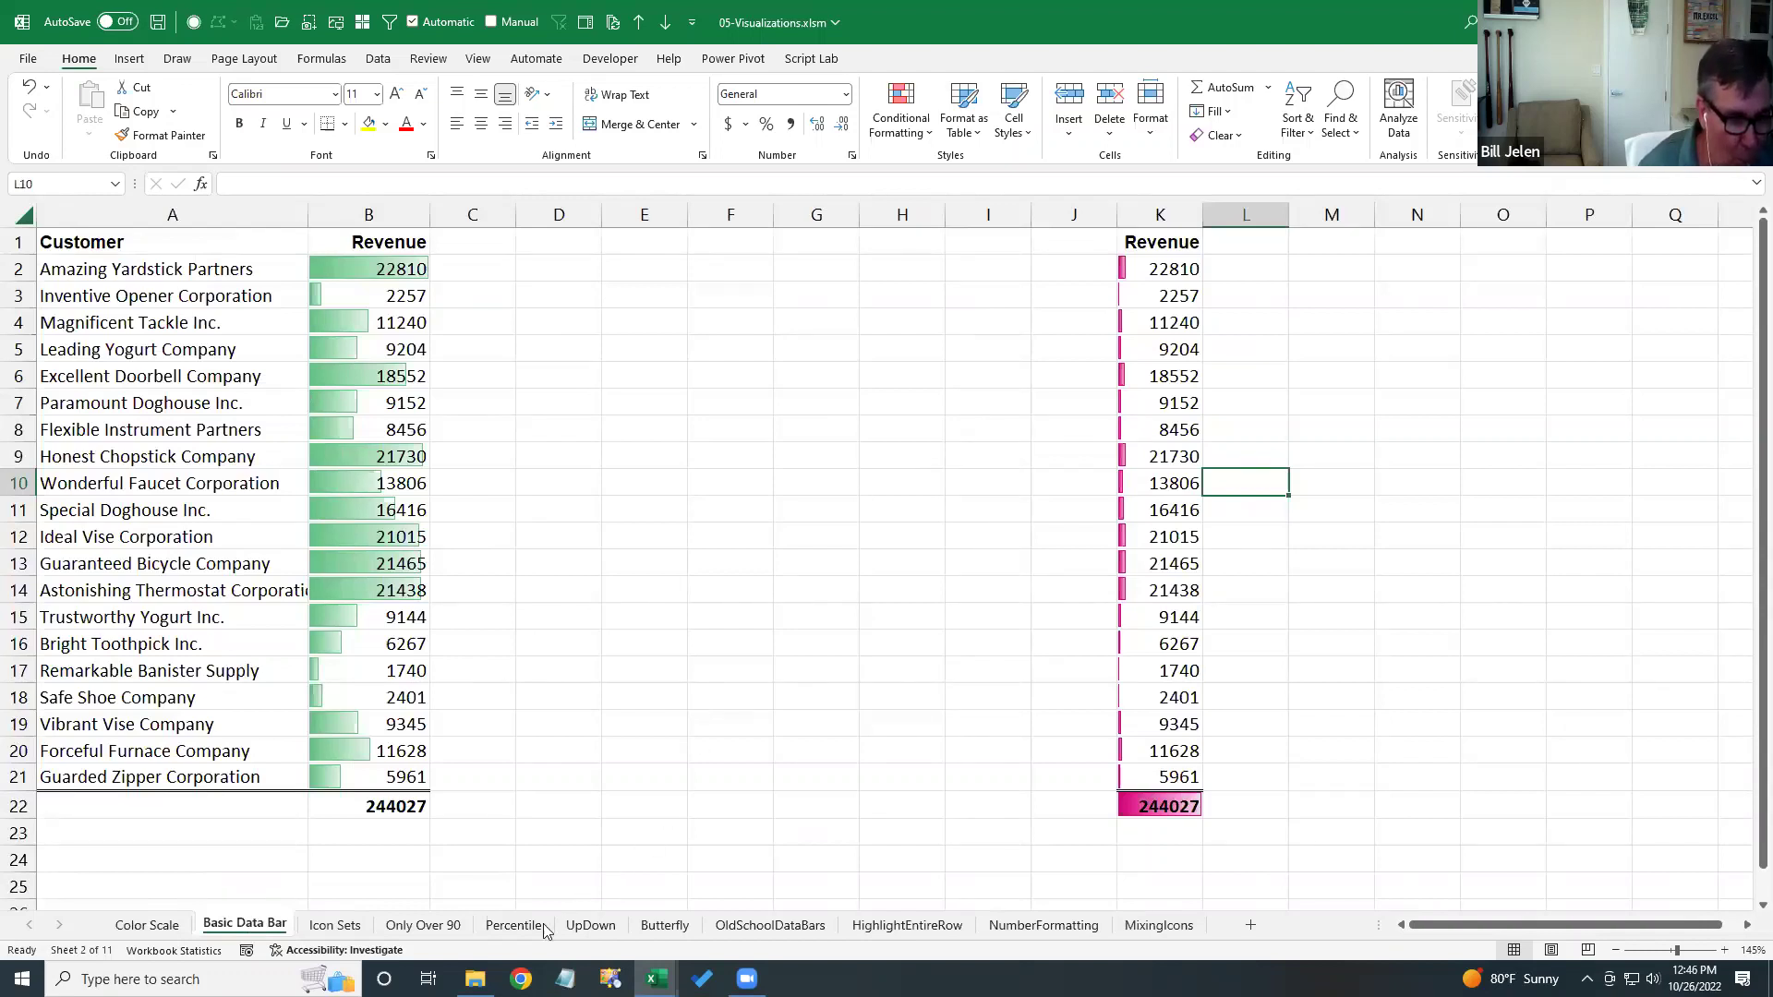
# - Open 06-Sparklines.xlsx from the More4AppsCharting folder and insert line sparklines for C4:K12 in B4:B12 on the Data sheet
pyautogui.click(474, 978)
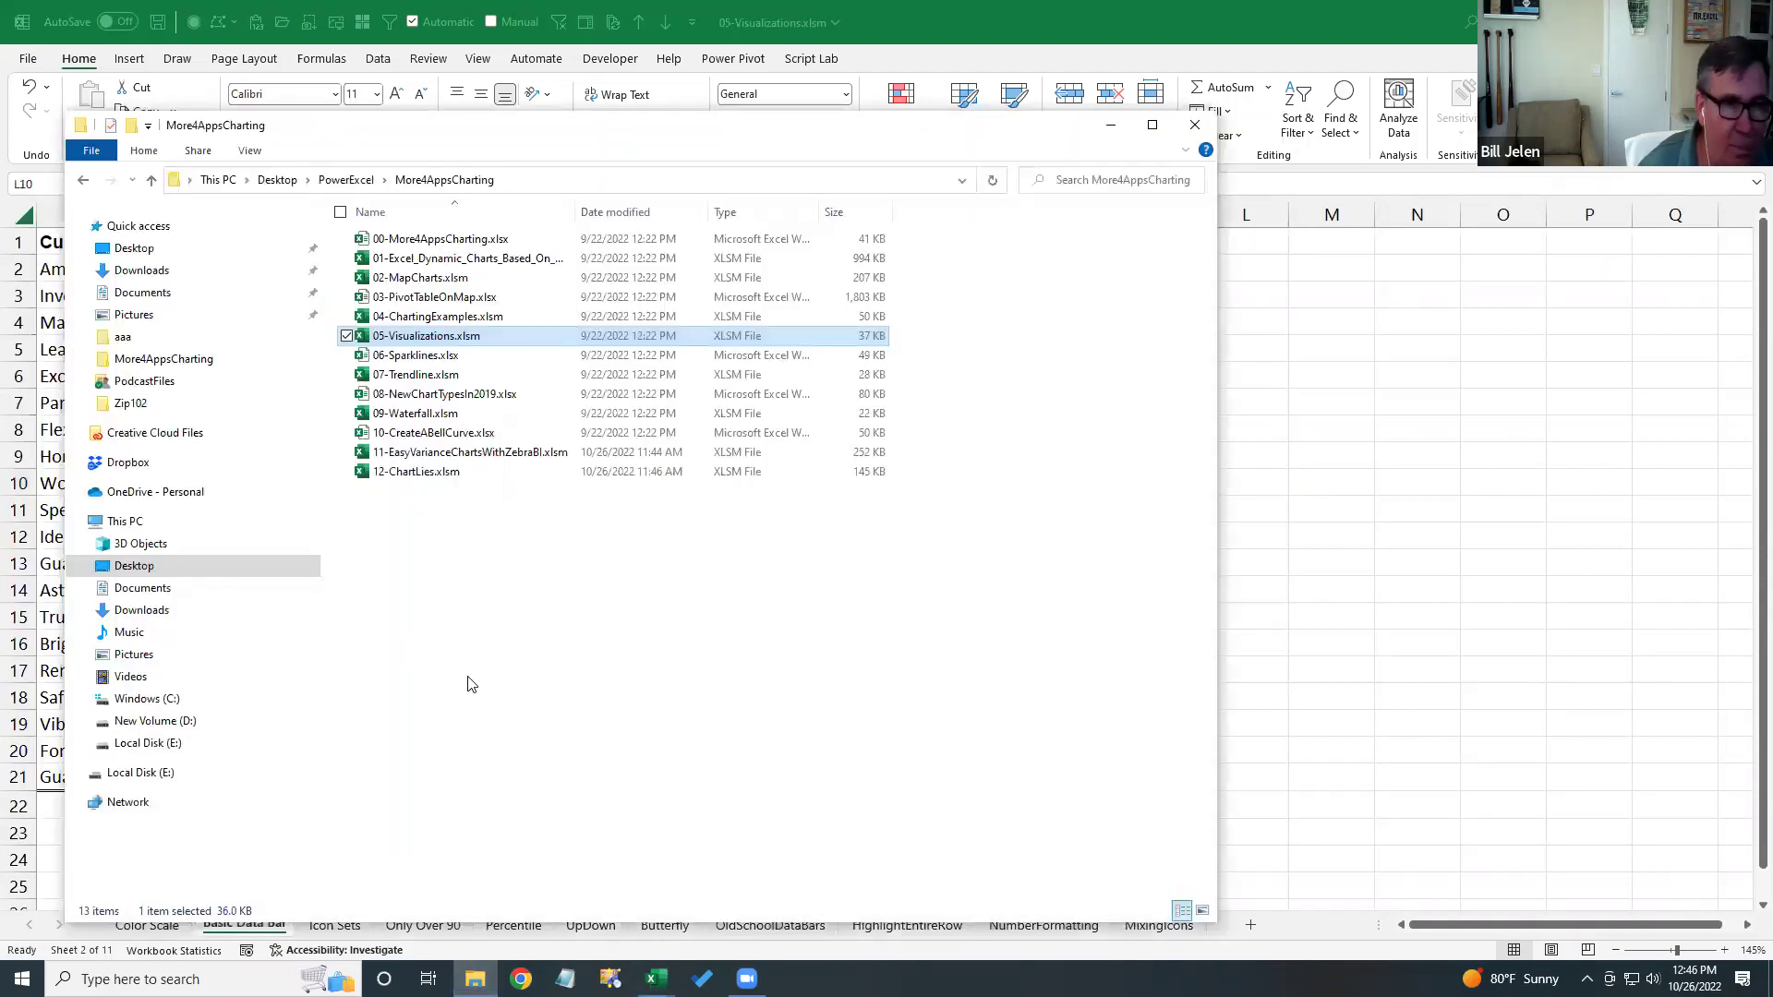
pyautogui.doubleClick(397, 358)
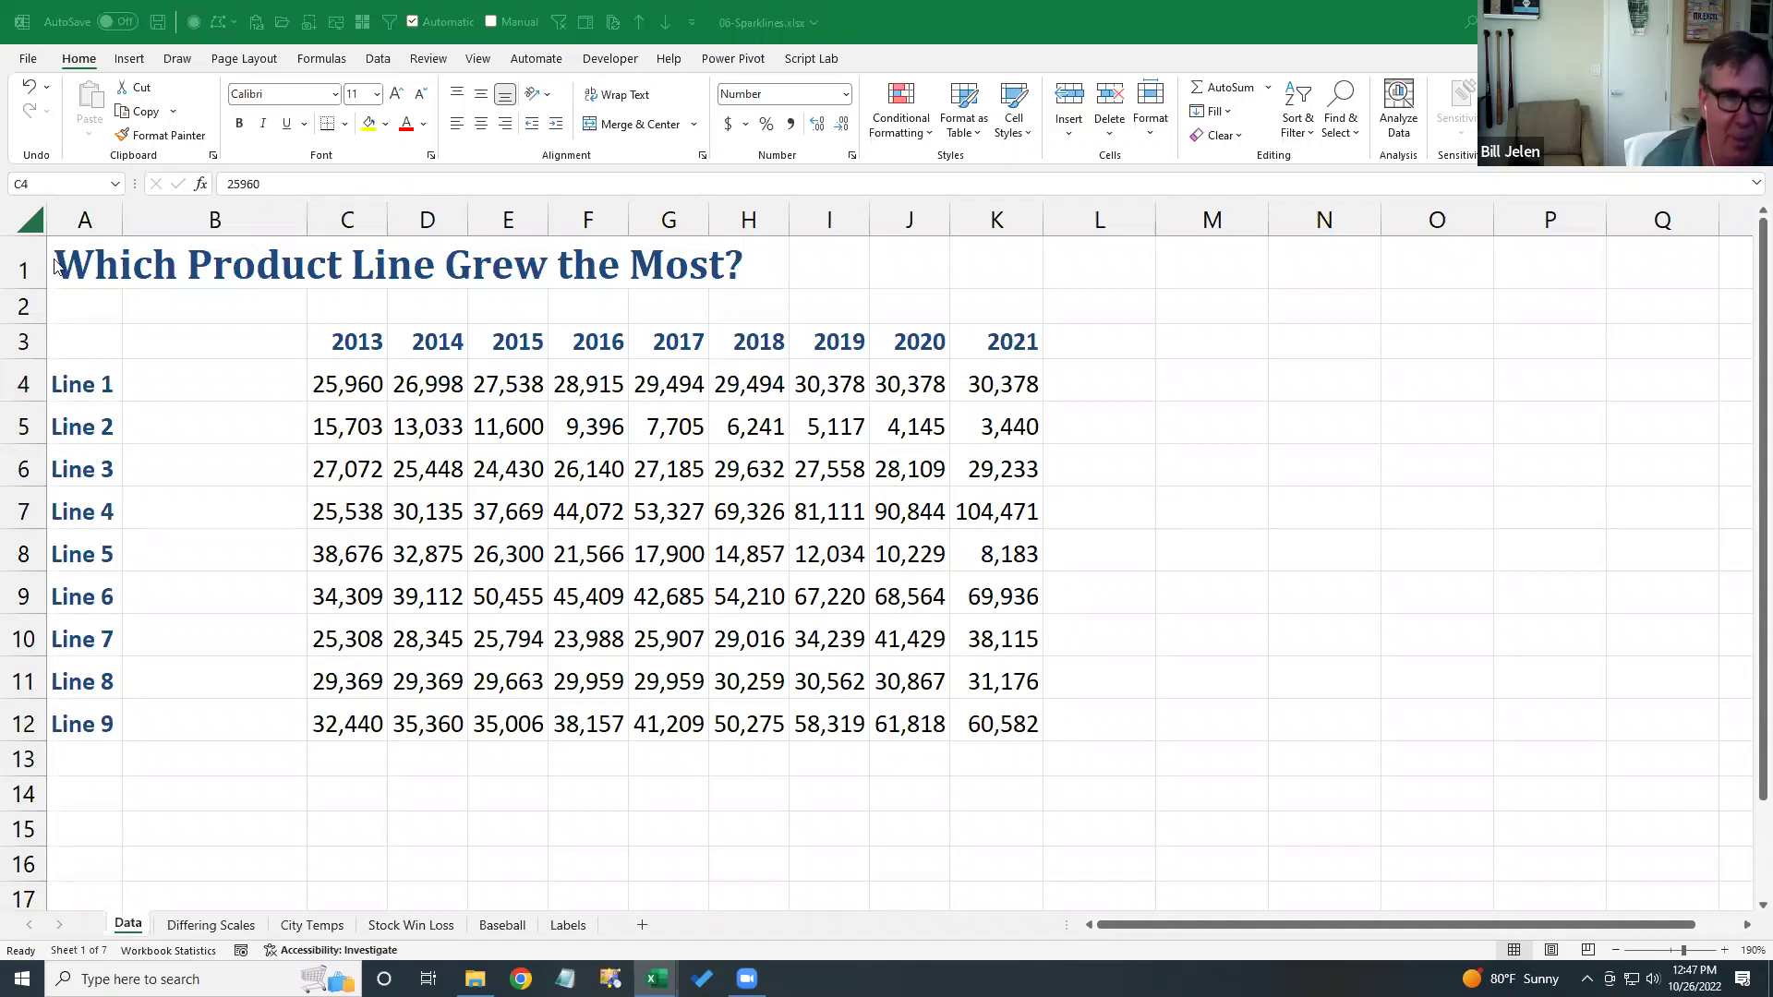
pyautogui.click(385, 370)
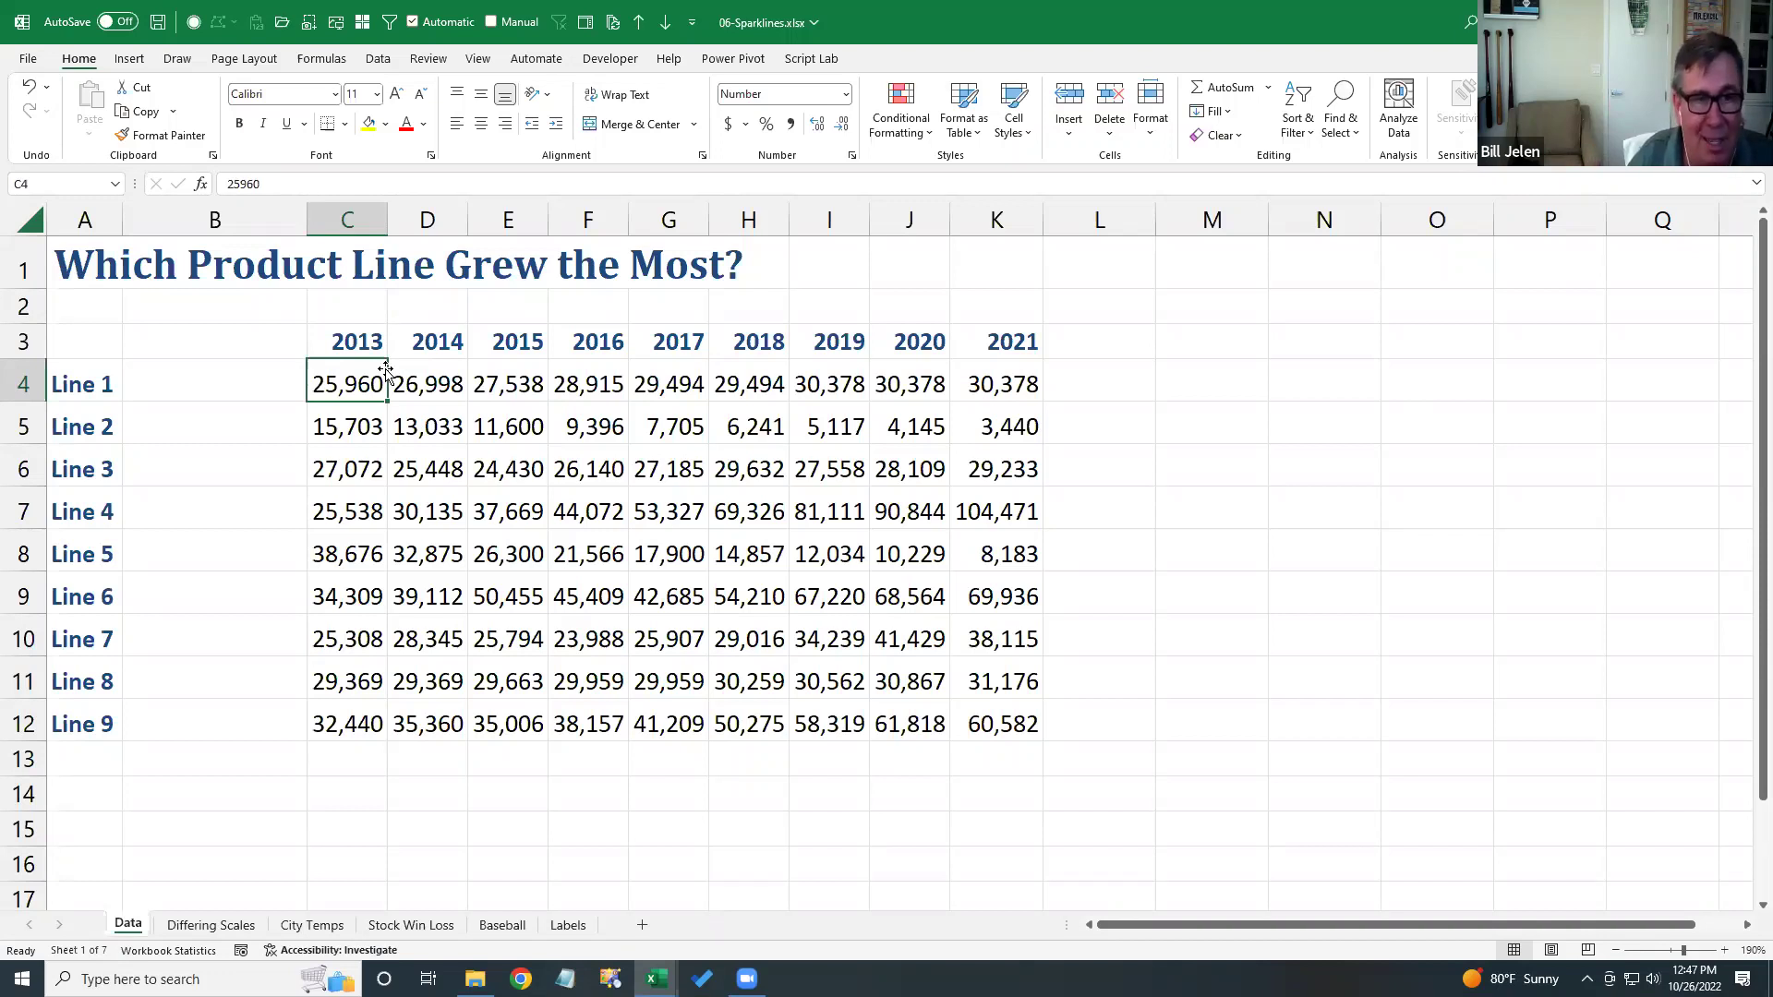
pyautogui.hotkey('ctrl', 'shift', 'End')
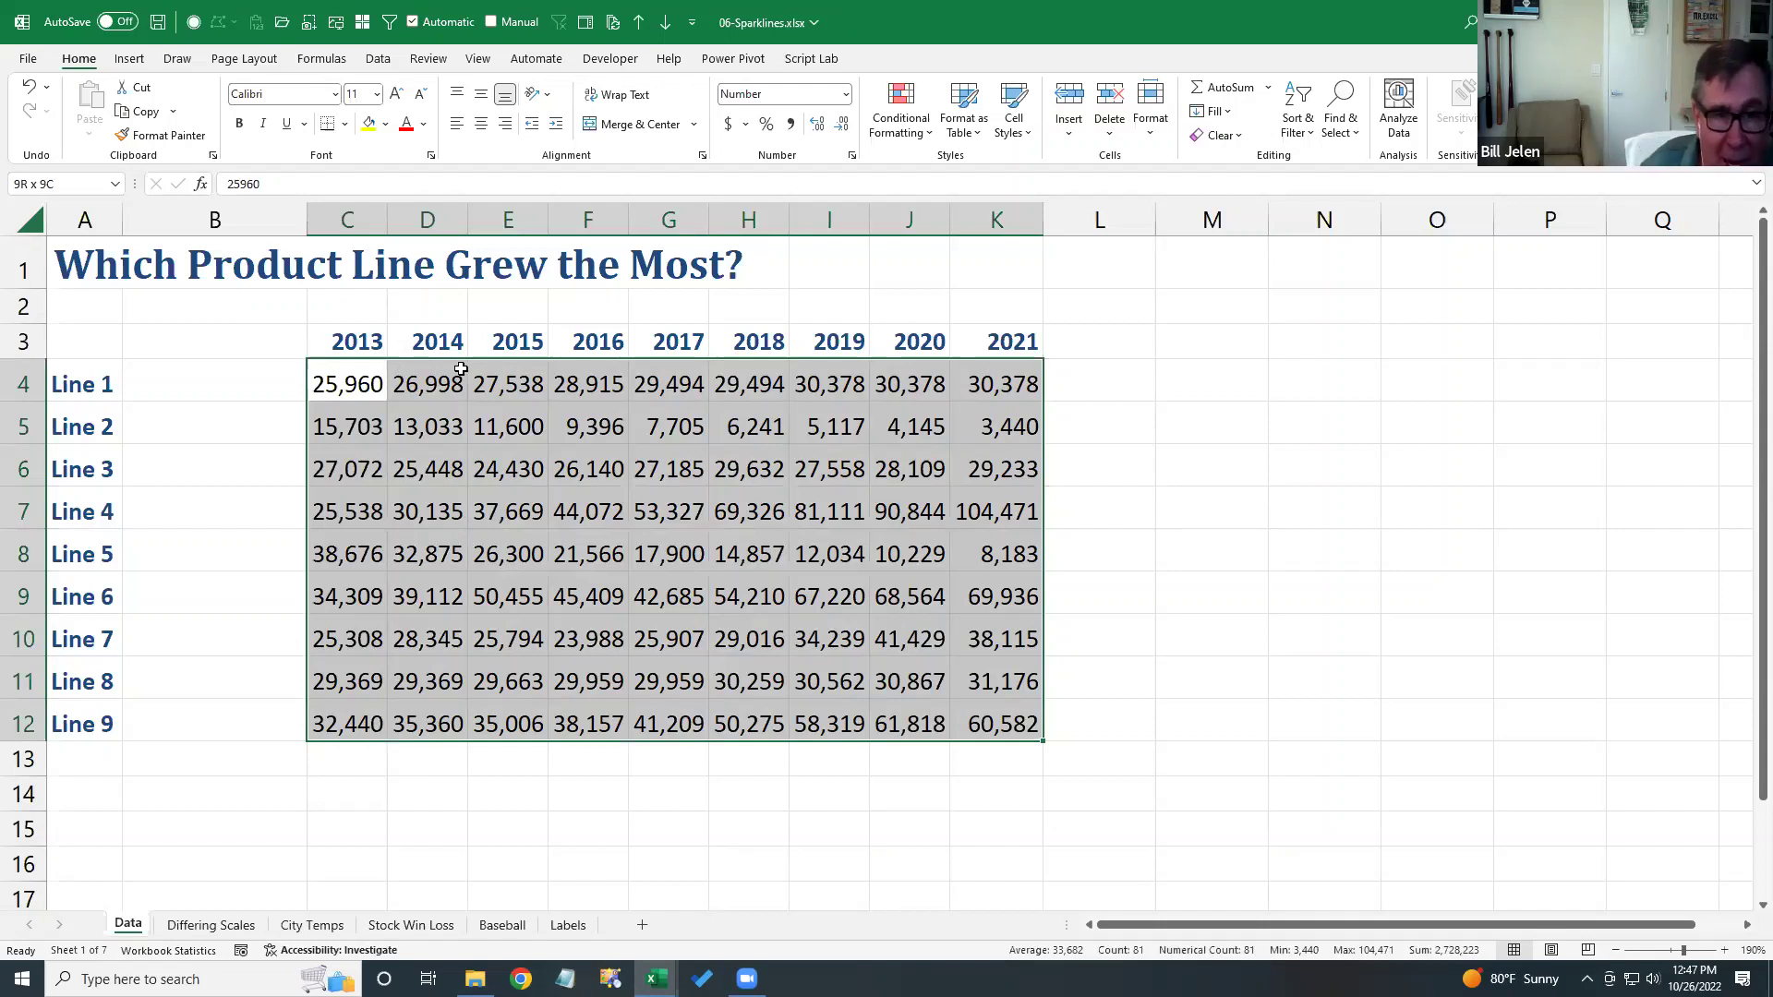
pyautogui.click(129, 61)
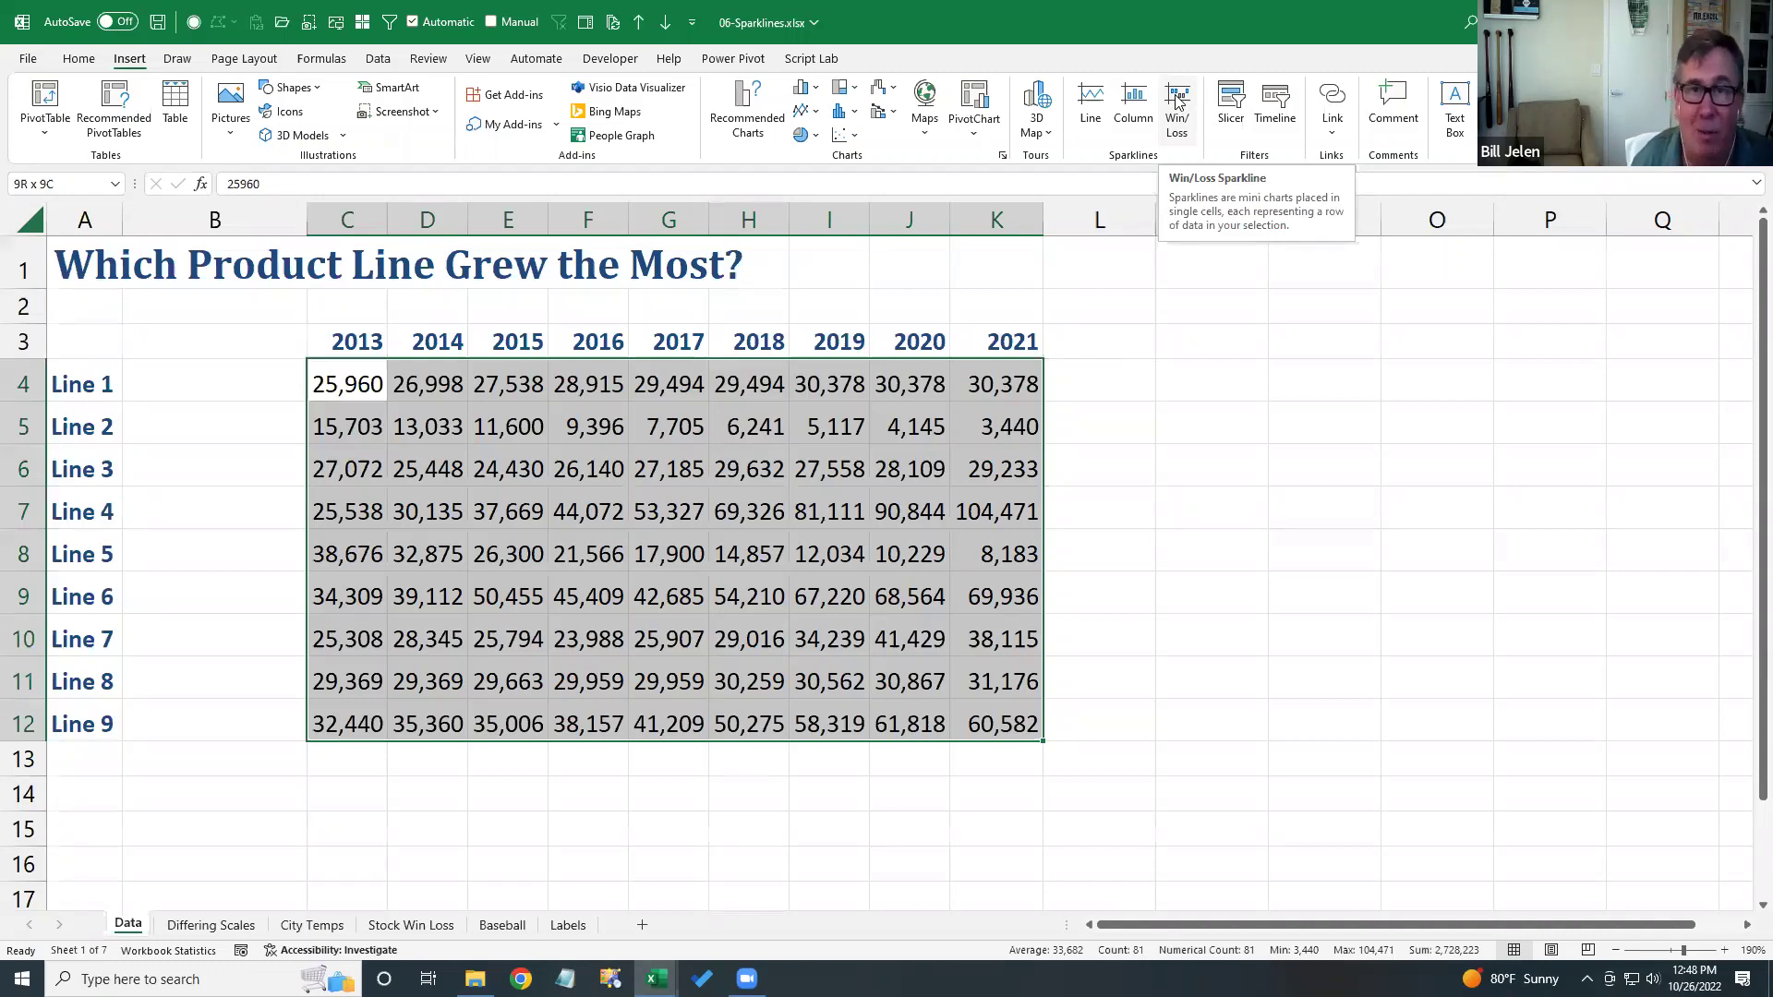
pyautogui.click(1092, 104)
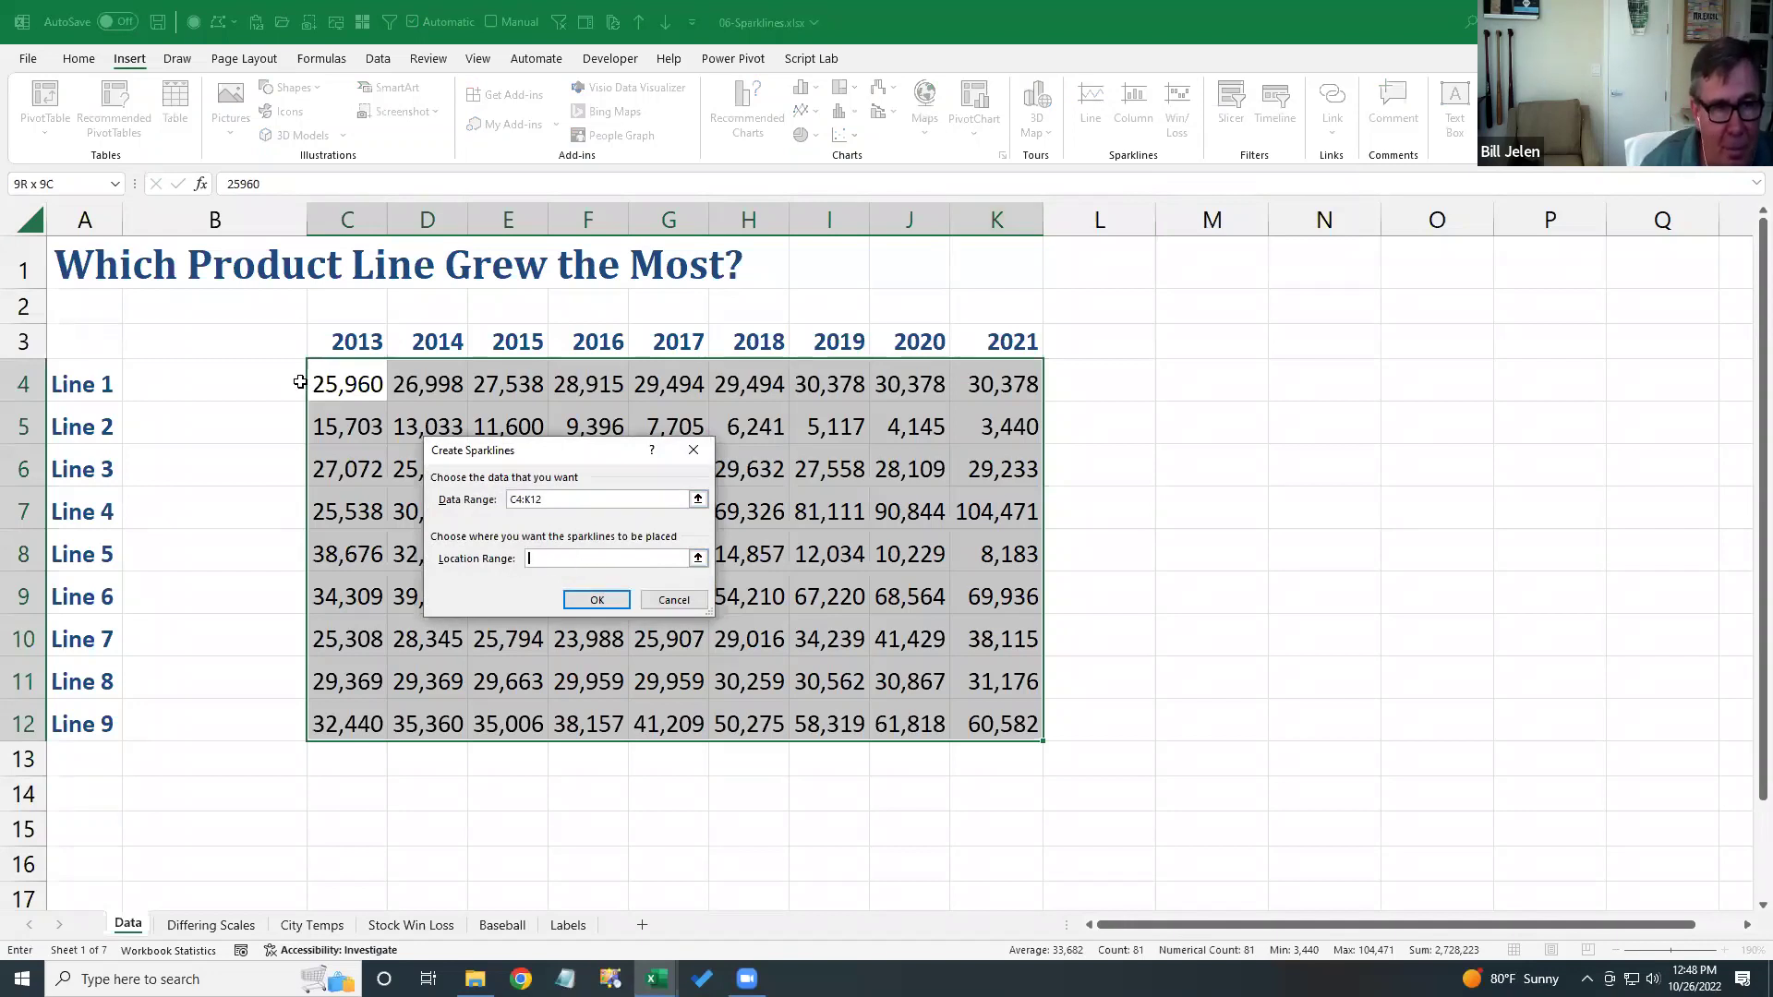
pyautogui.moveTo(293, 388); pyautogui.dragTo(261, 720)
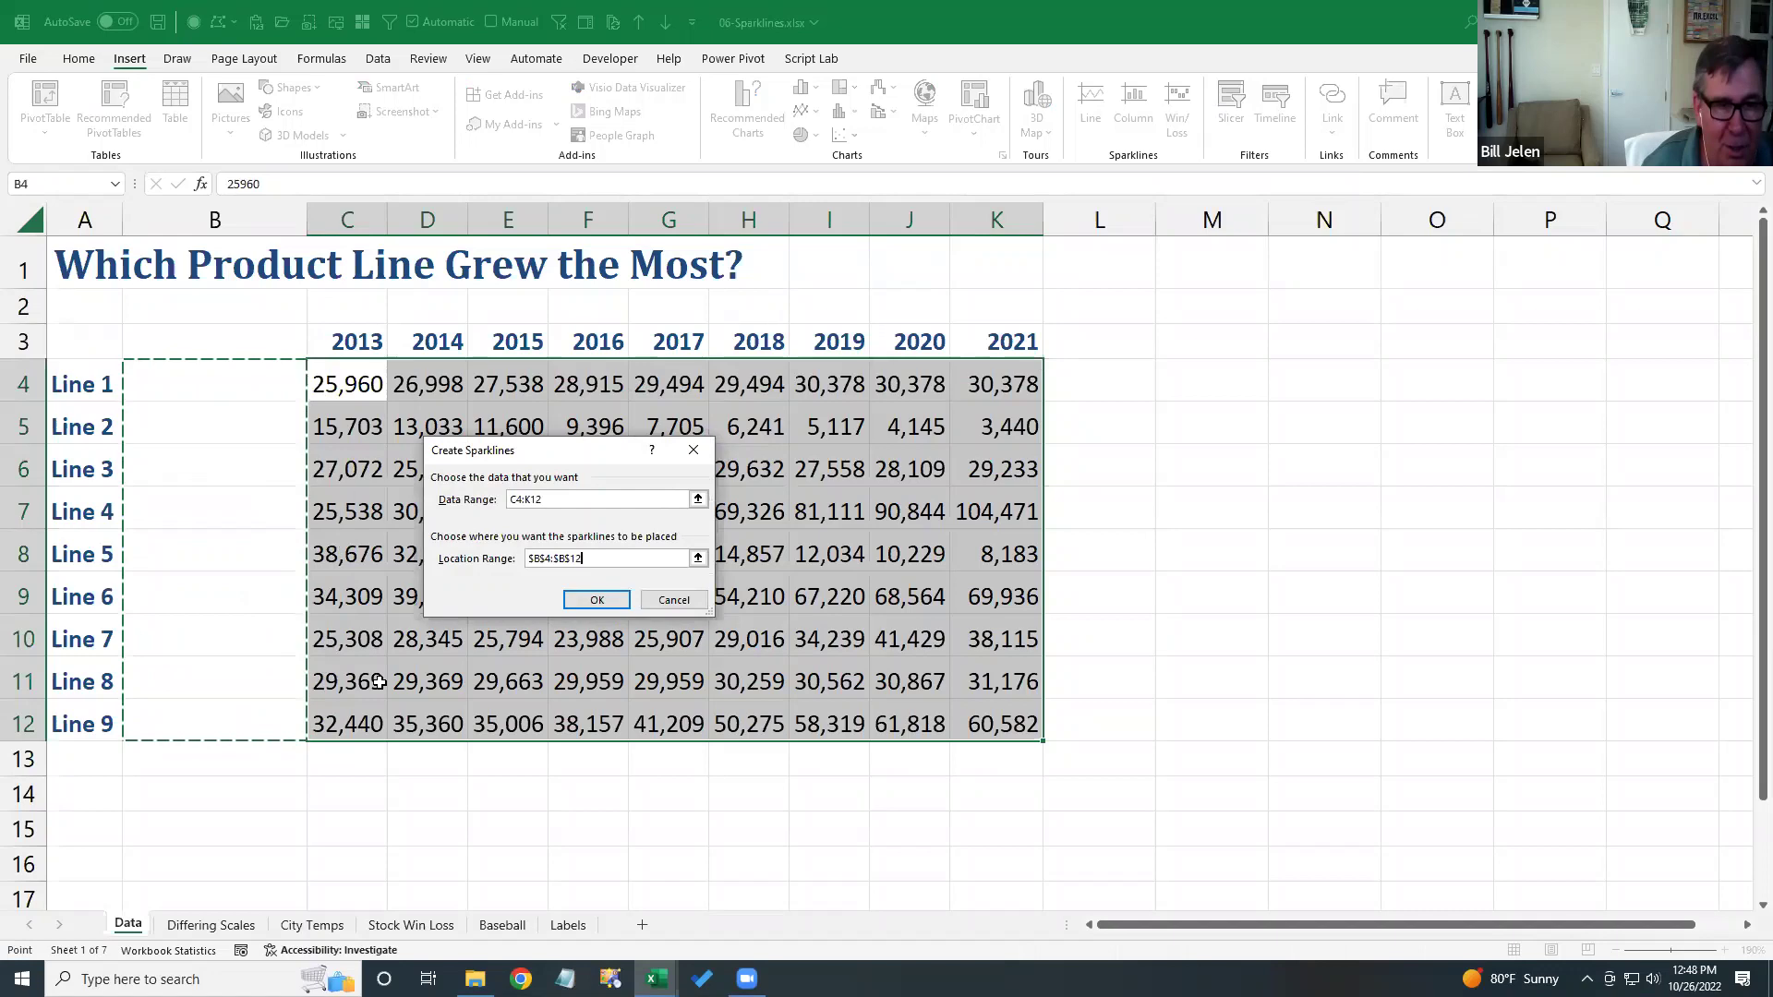
pyautogui.click(591, 602)
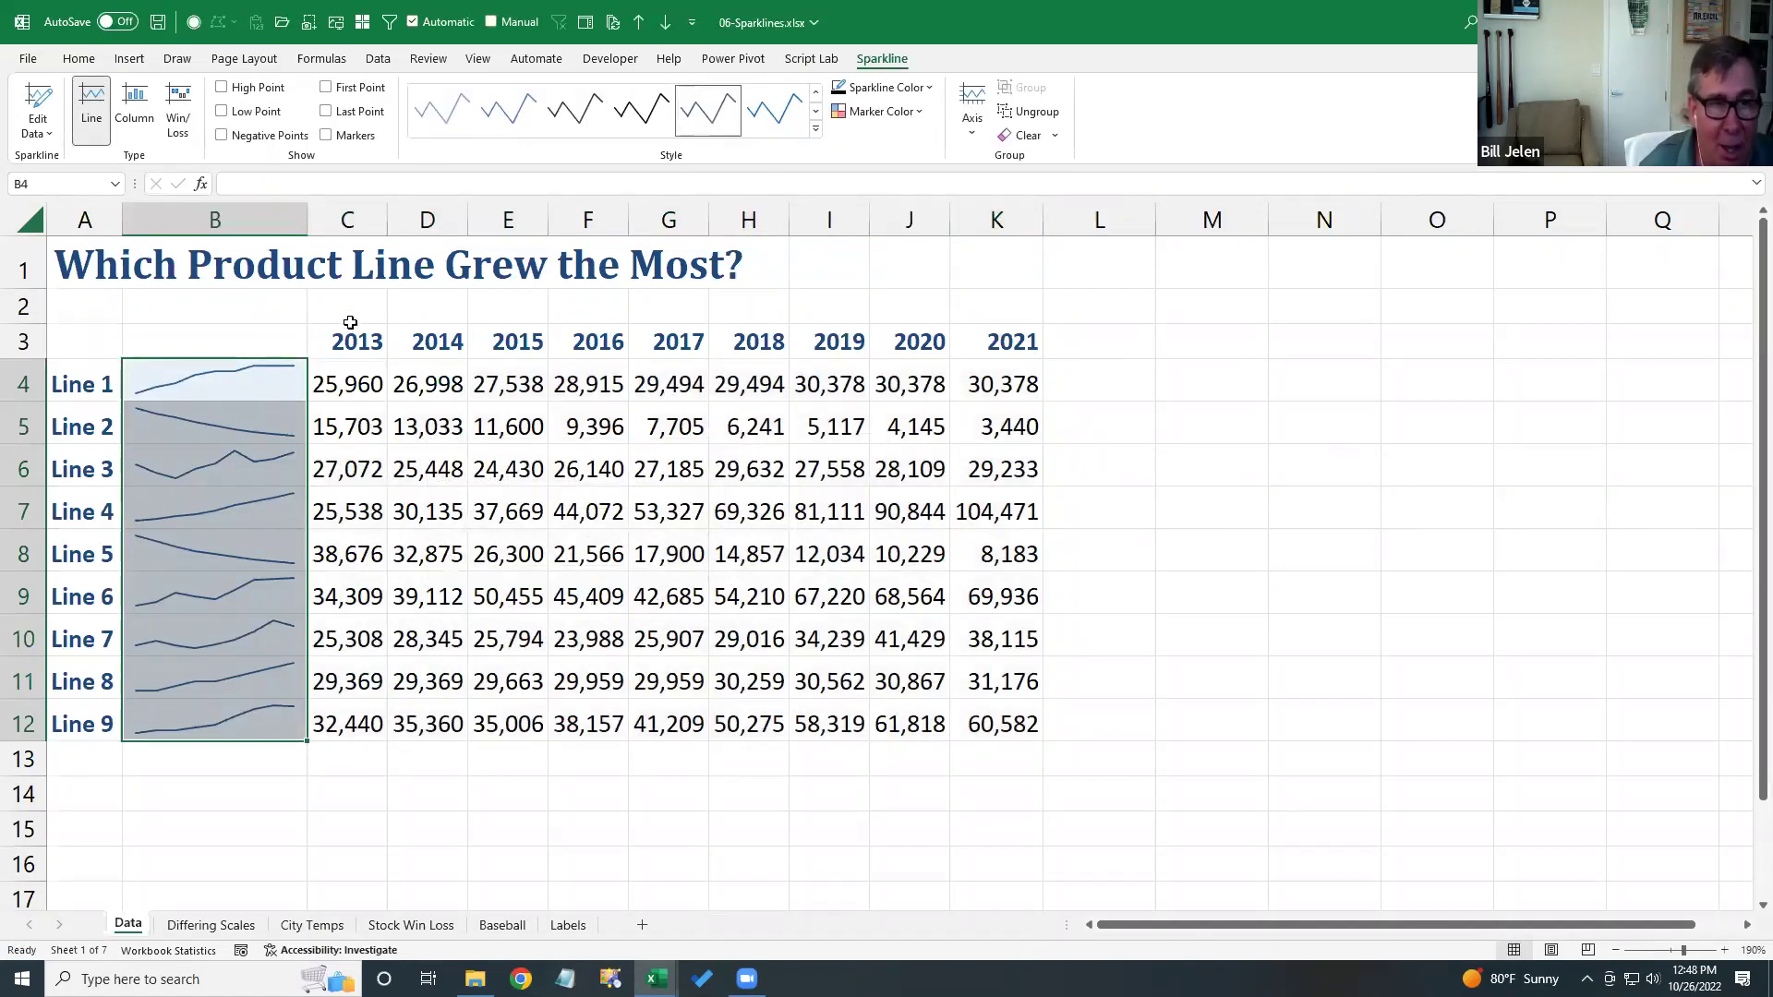
# - Narrow column B slightly and show markers, high points and low points on the sparklines
pyautogui.moveTo(307, 220)
pyautogui.mouseDown()
pyautogui.moveTo(353, 220)
pyautogui.moveTo(286, 220)
pyautogui.mouseUp()
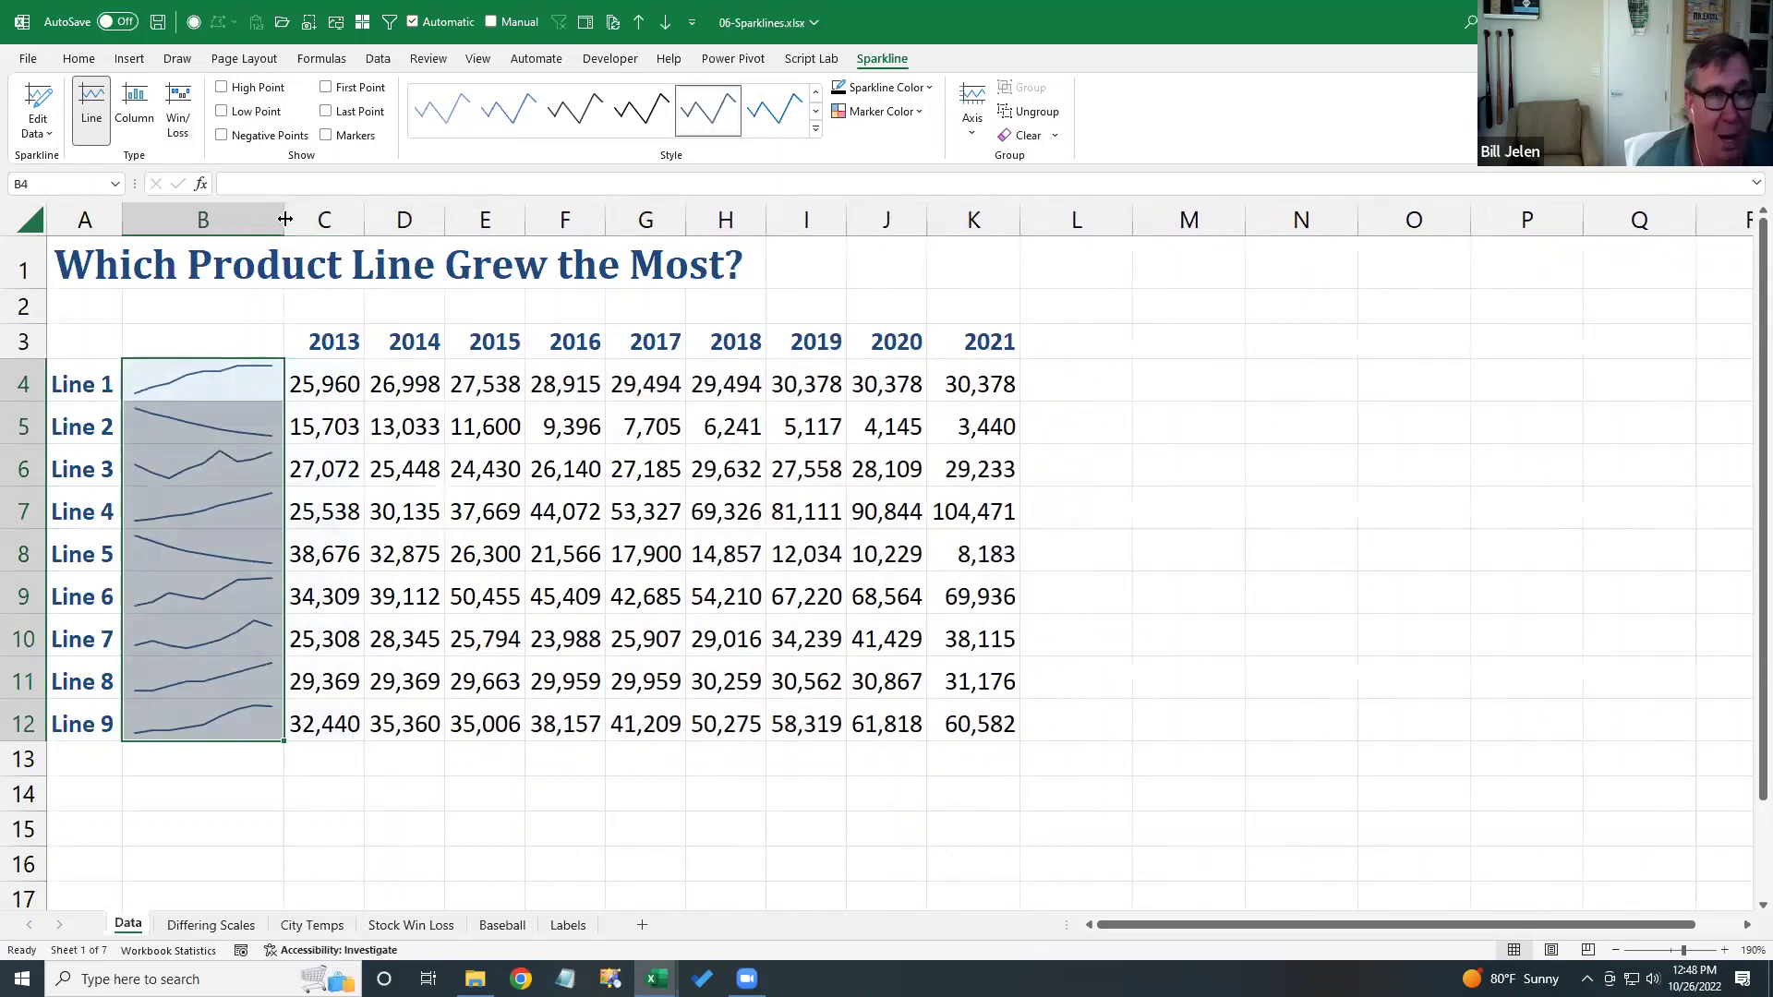
pyautogui.click(325, 135)
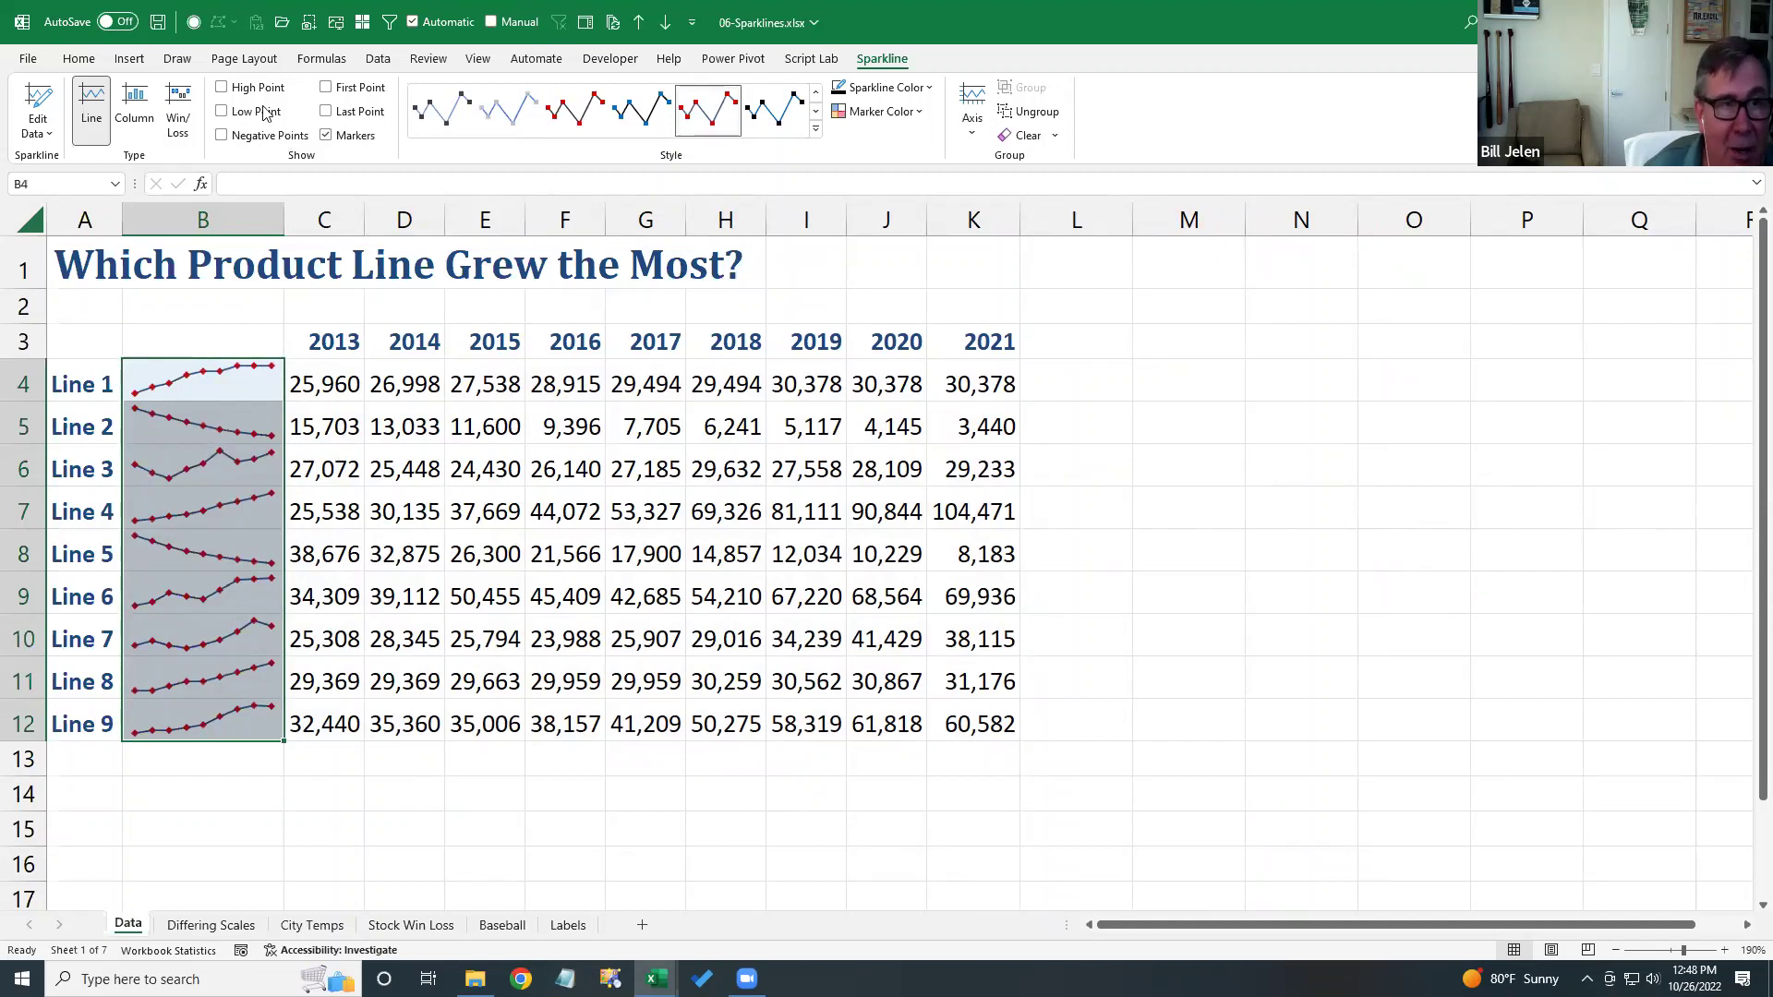
pyautogui.click(223, 87)
pyautogui.click(221, 112)
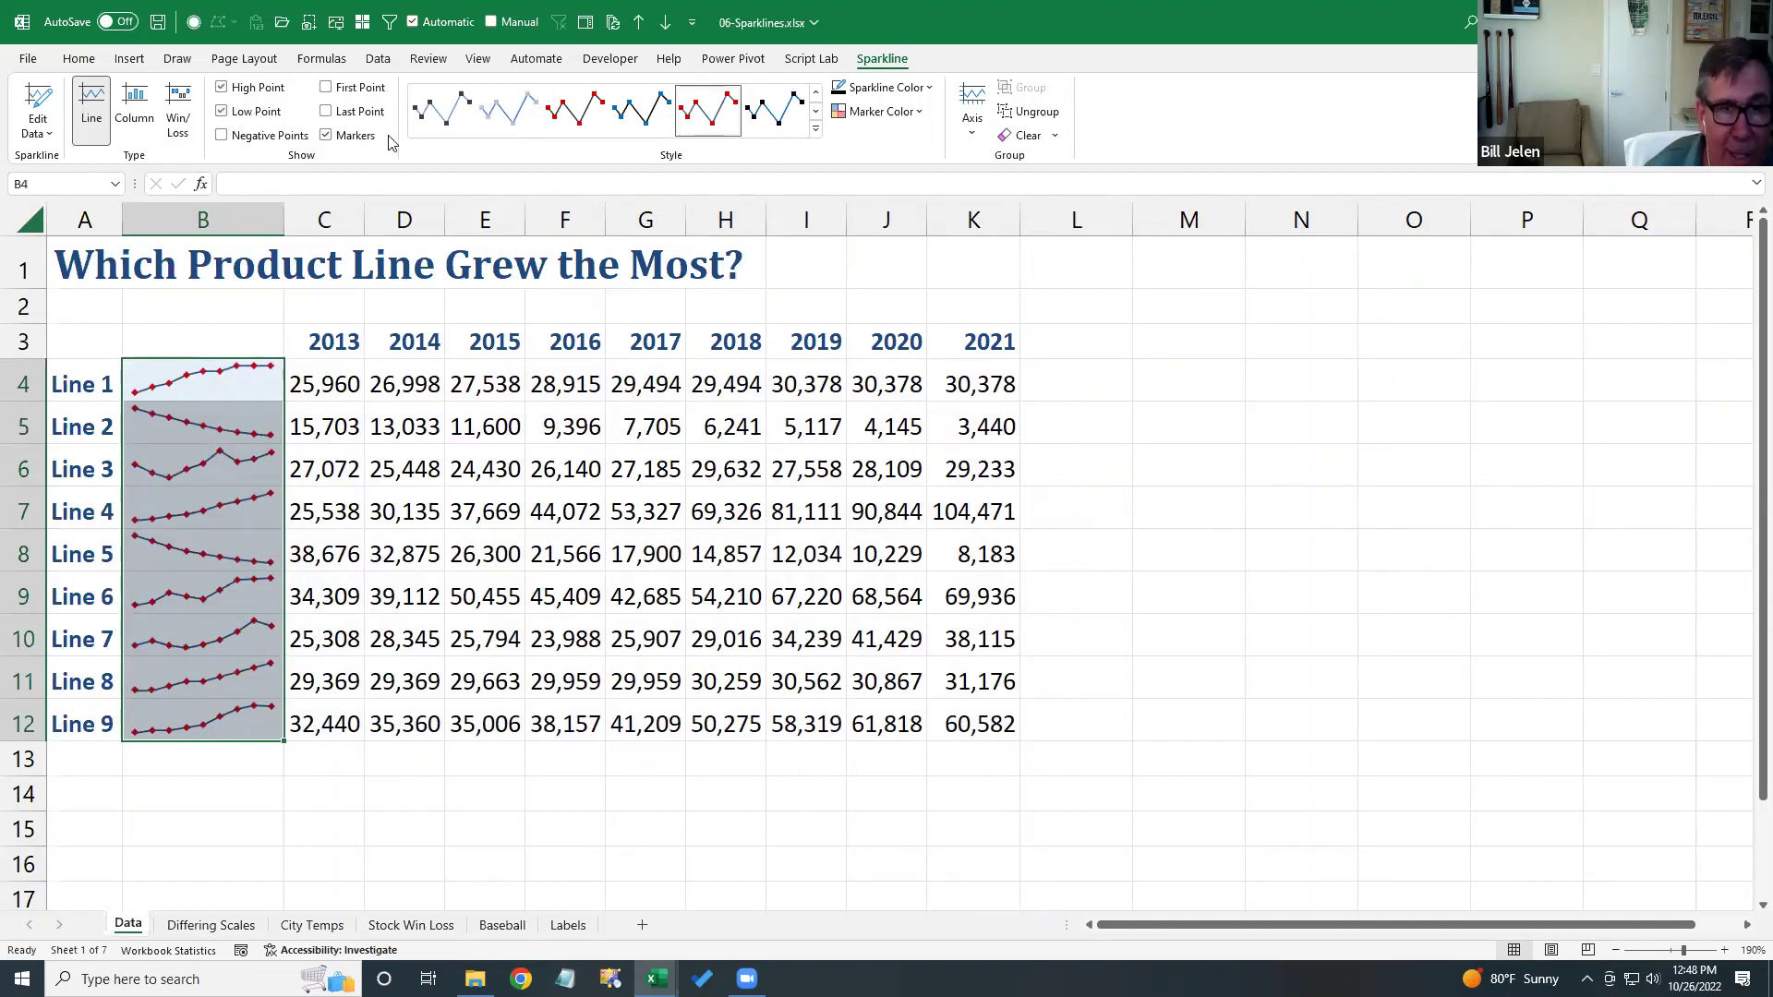
# - Color the sparklines' regular markers gray and their high-point markers orange
pyautogui.click(878, 112)
pyautogui.moveTo(882, 162)
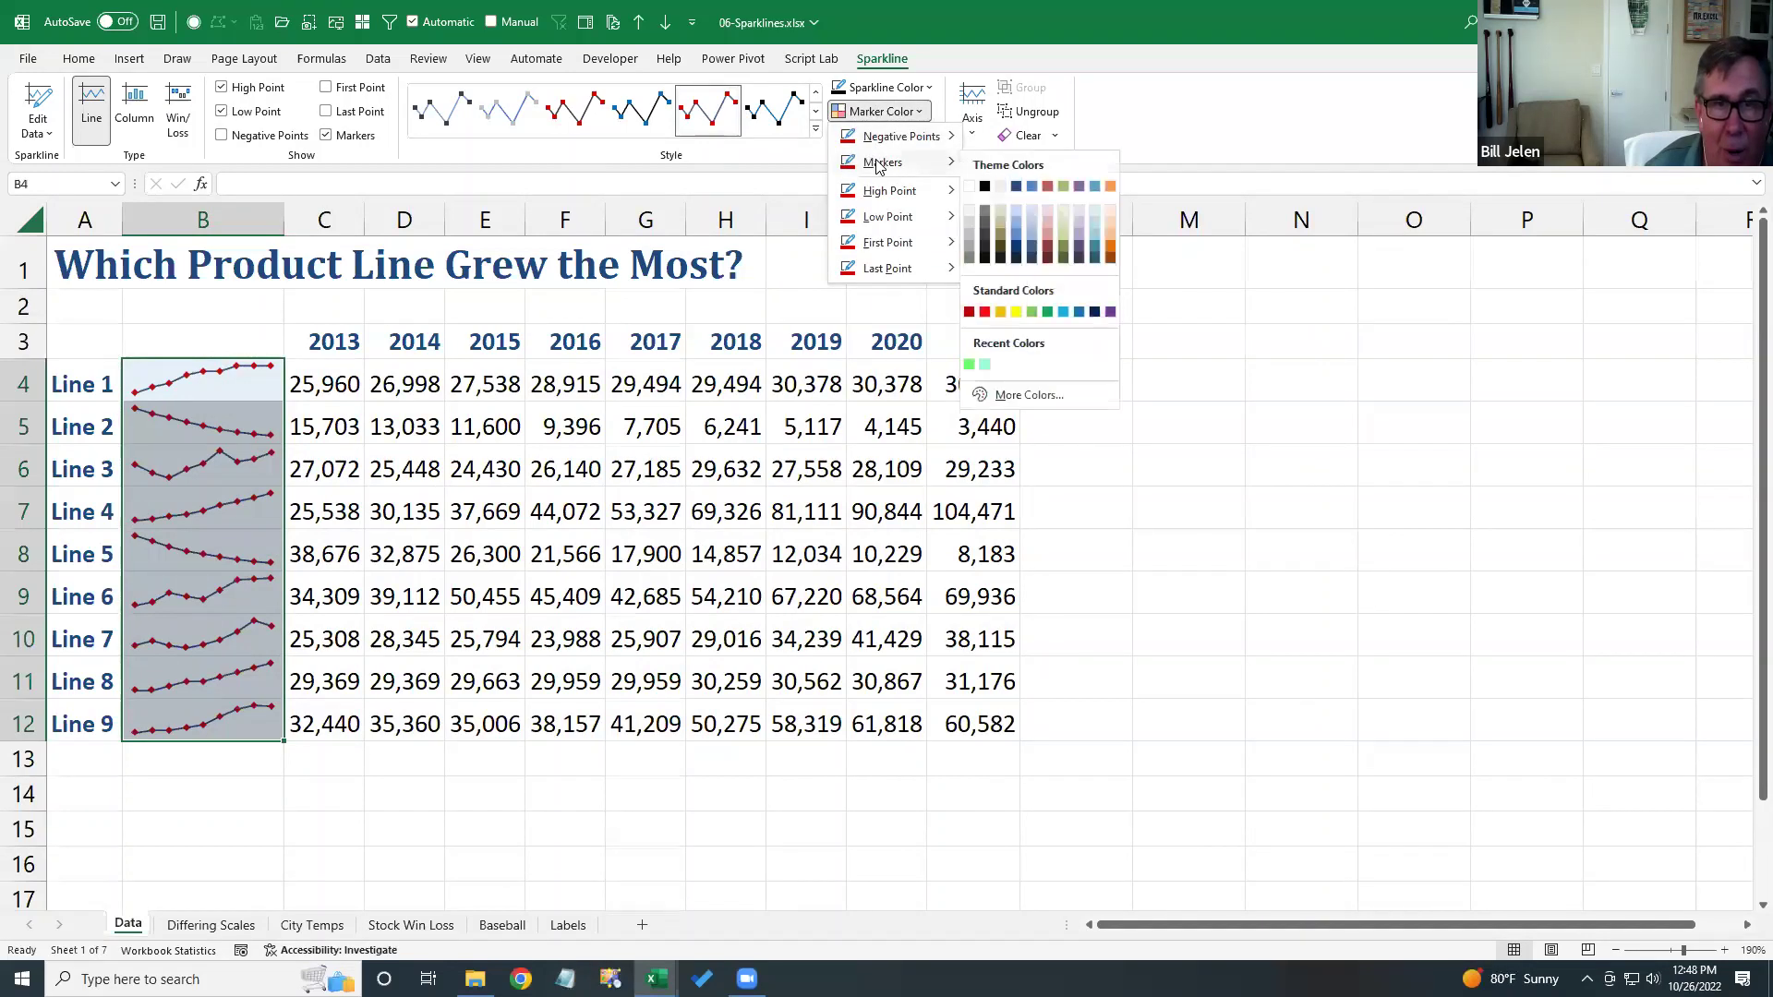
pyautogui.click(969, 240)
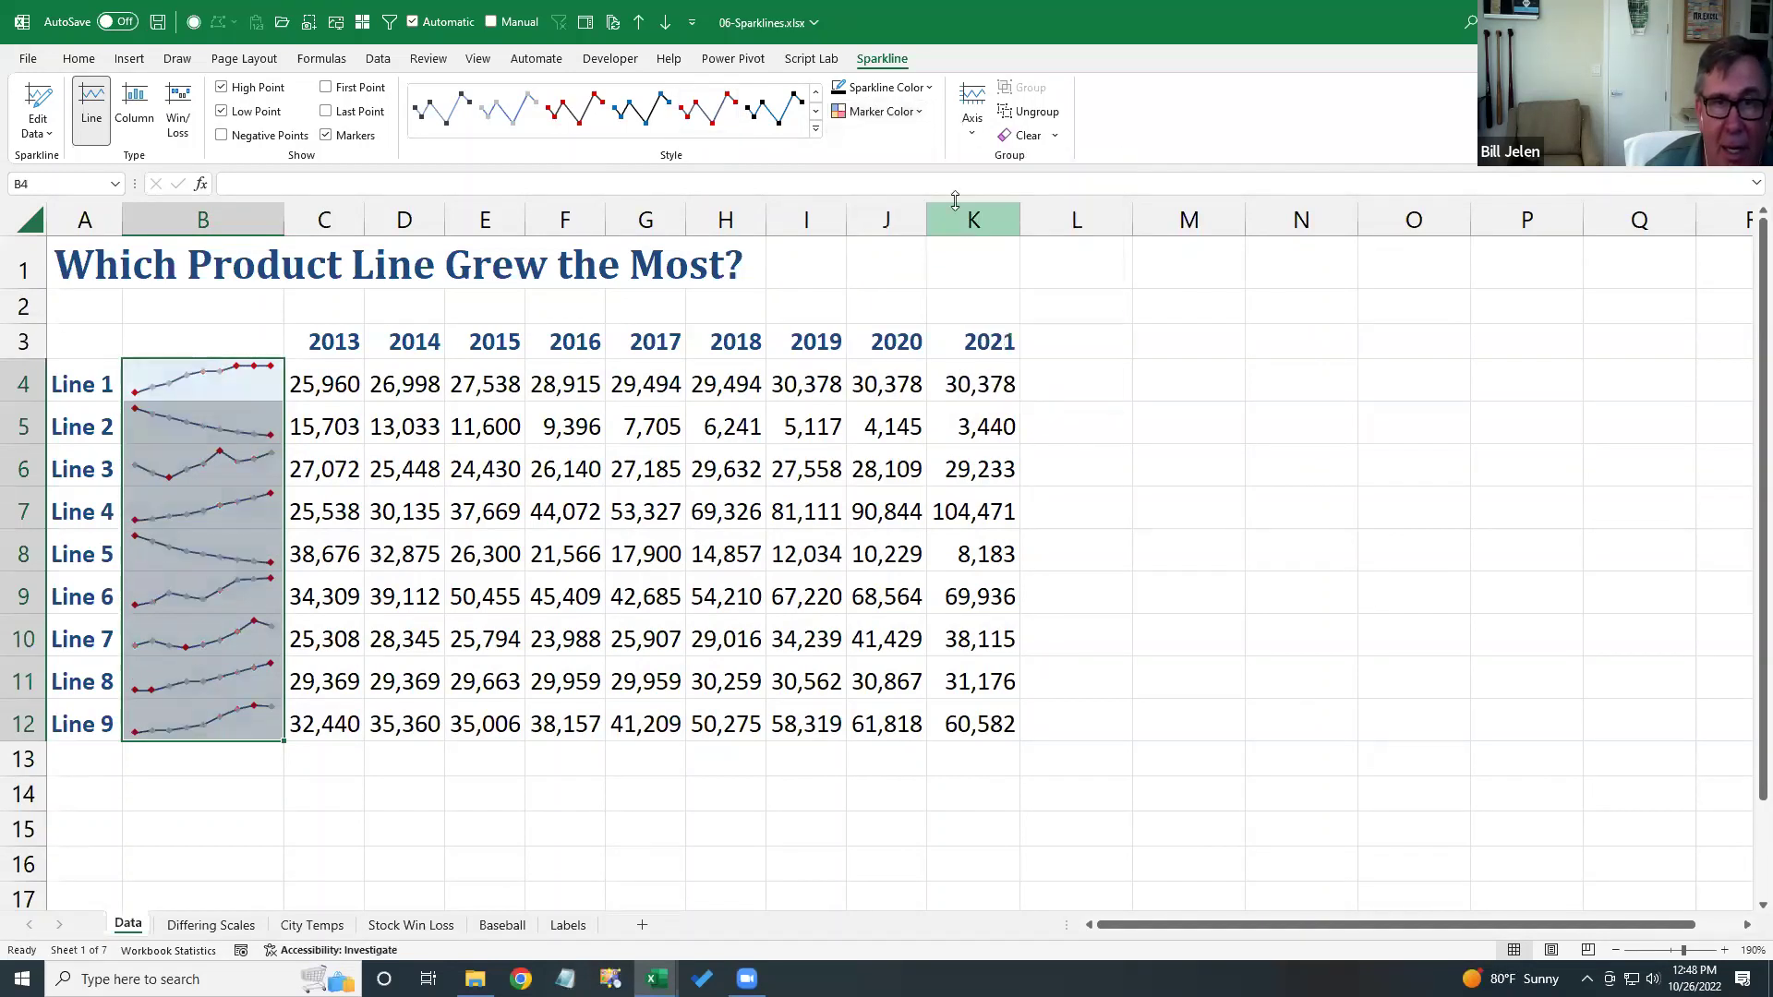
pyautogui.click(879, 112)
pyautogui.moveTo(900, 194)
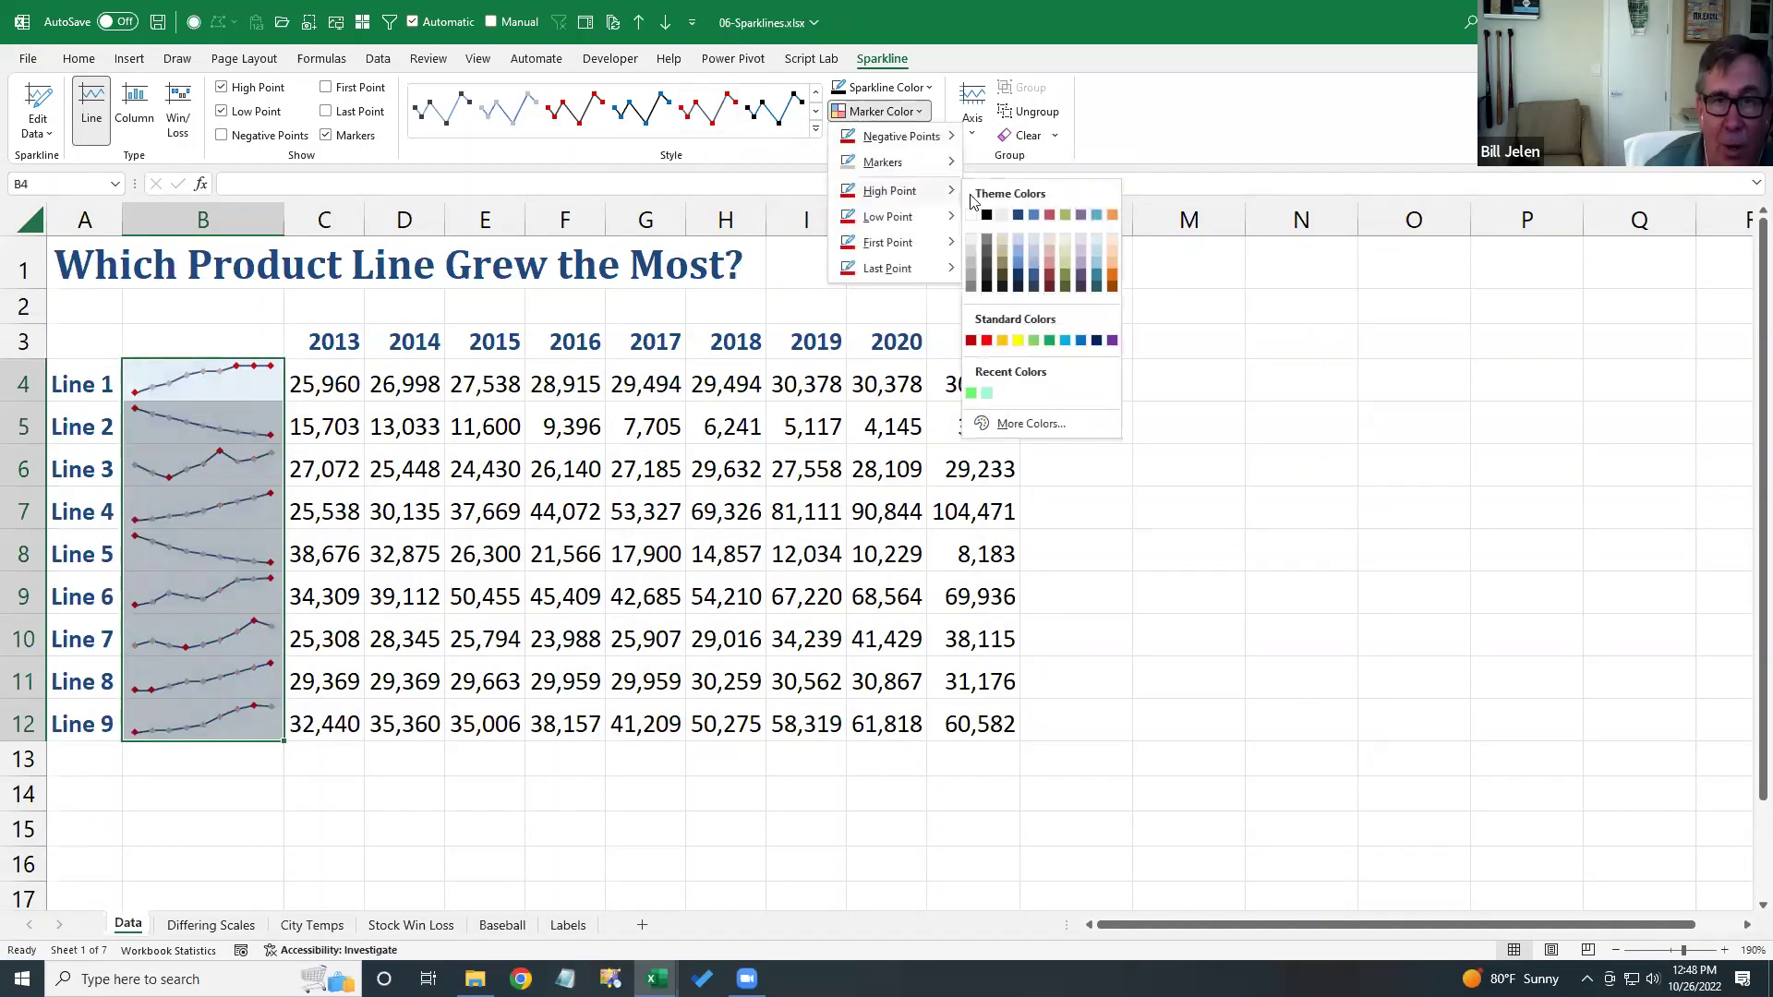
pyautogui.click(1112, 216)
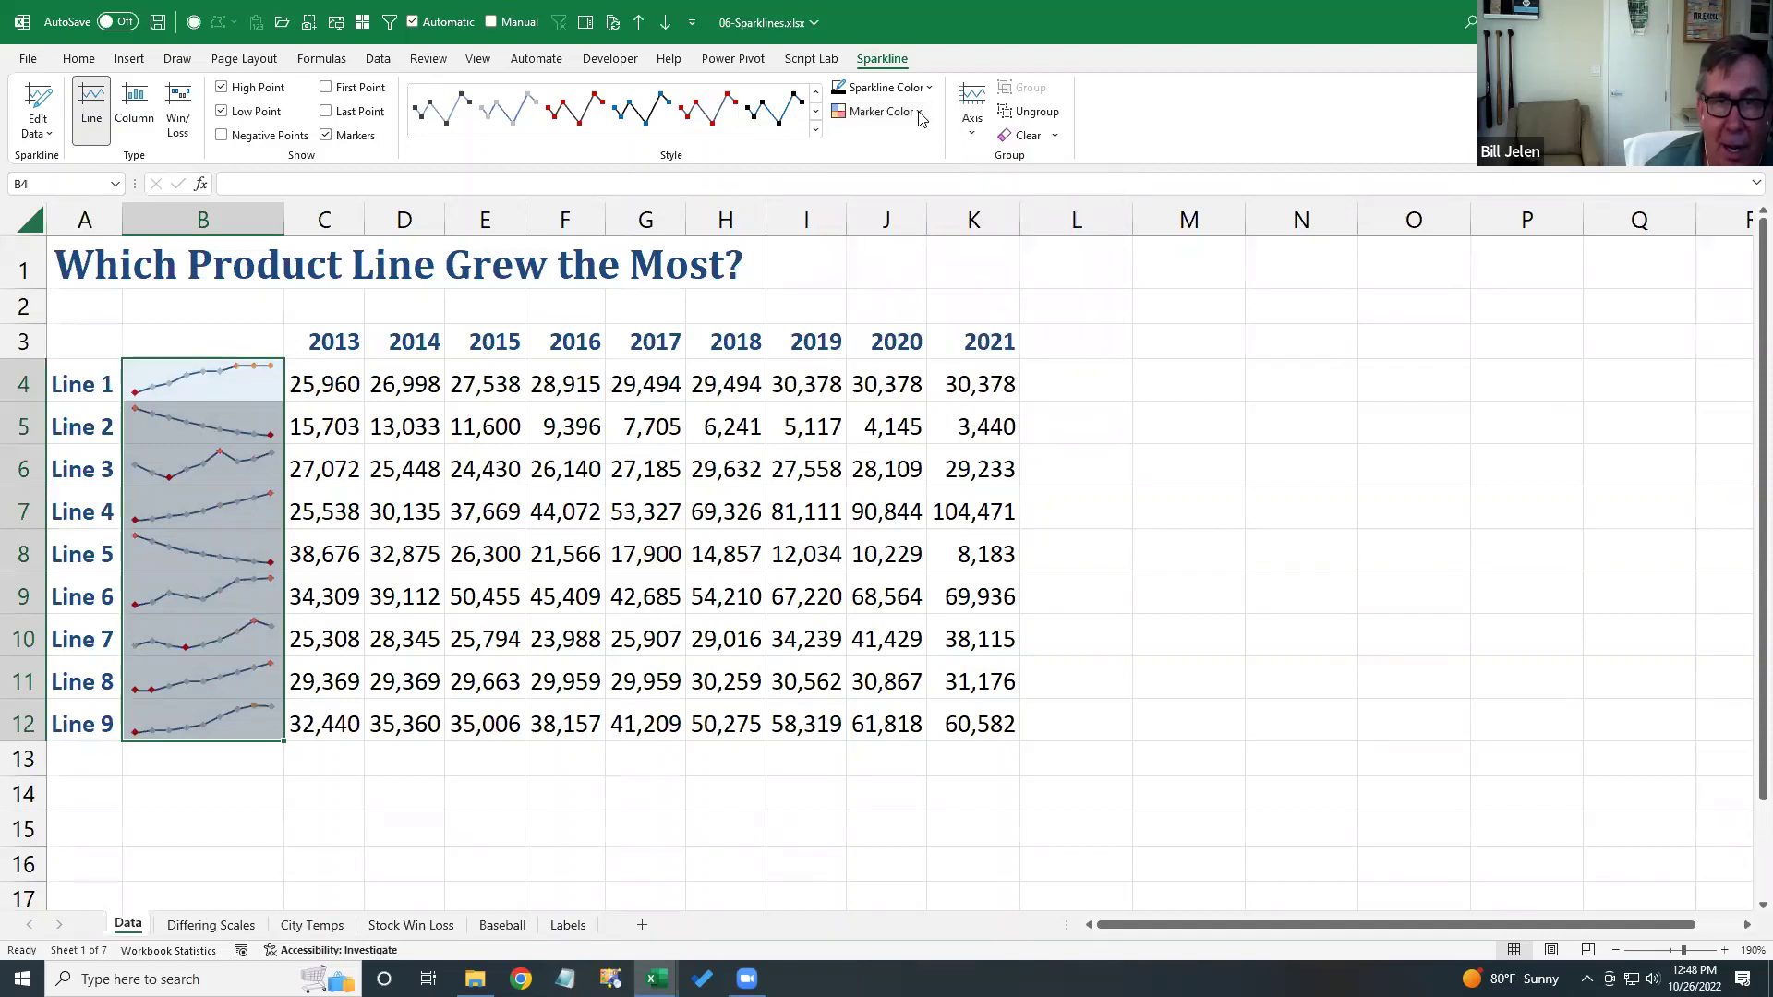
# - Color the sparklines' low-point markers aqua blue
pyautogui.click(919, 112)
pyautogui.moveTo(891, 216)
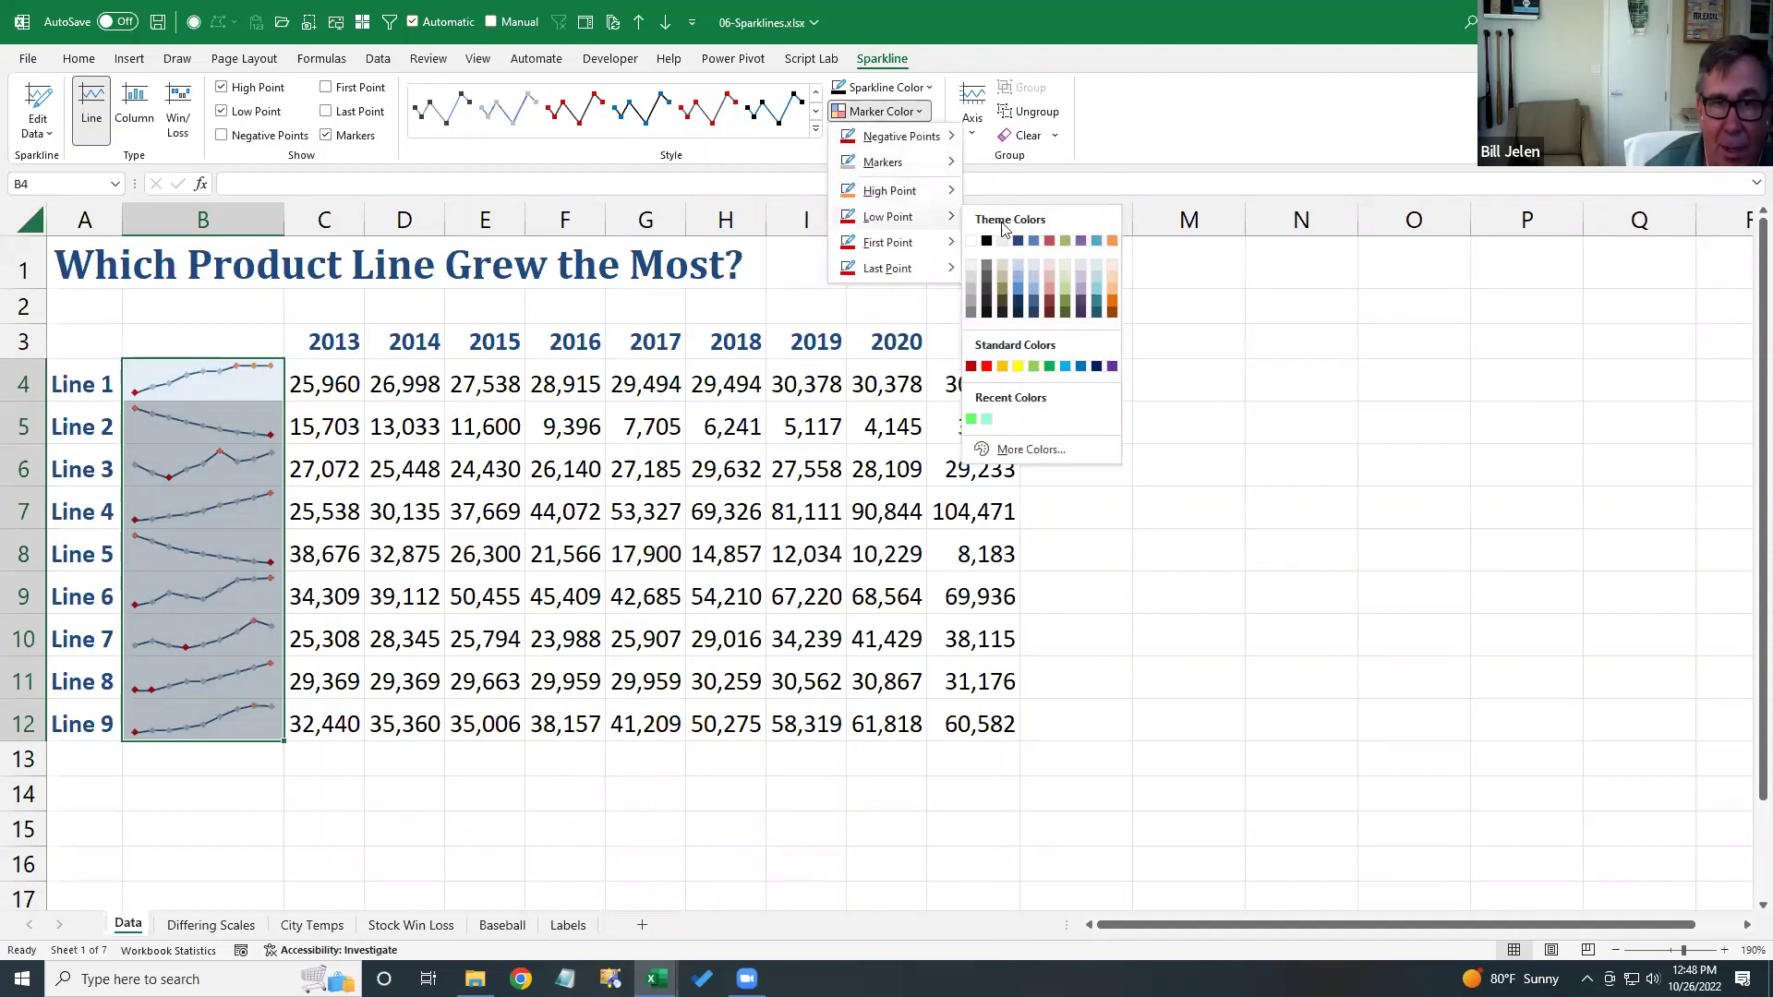
pyautogui.click(1095, 240)
pyautogui.click(836, 417)
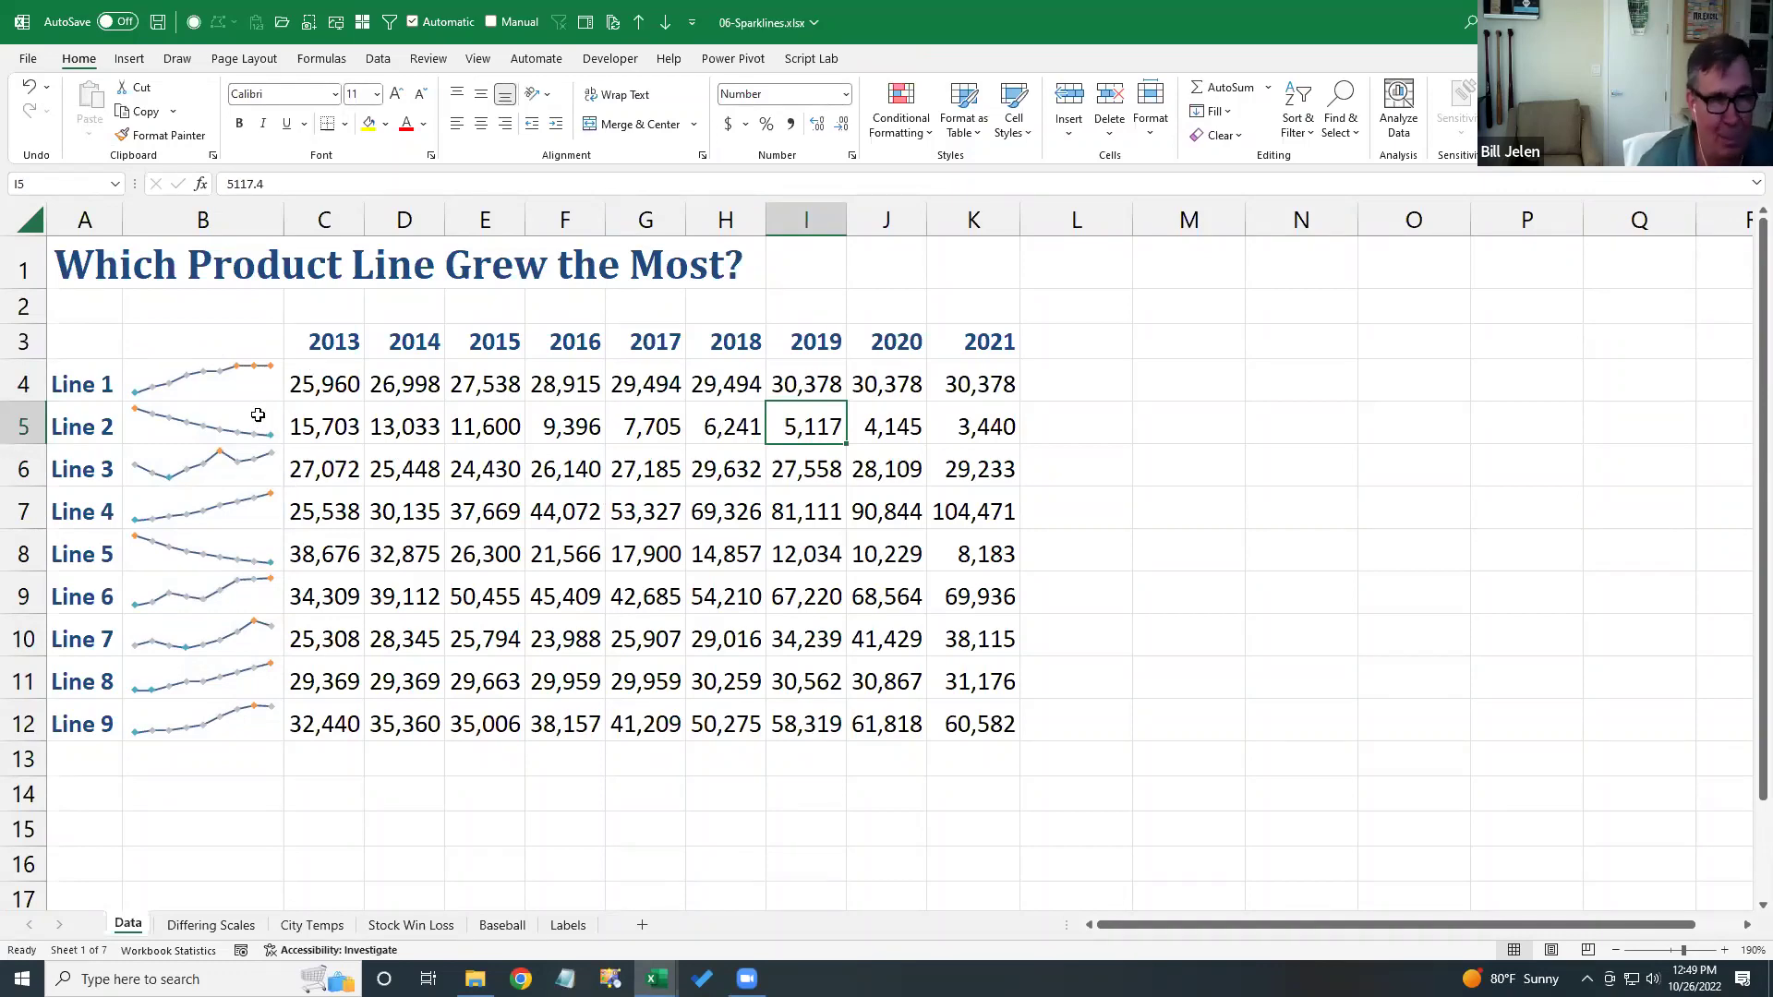
# - Examine the win/loss sparklines for the 1951 Pennant Race on the Baseball sheet
pyautogui.click(522, 927)
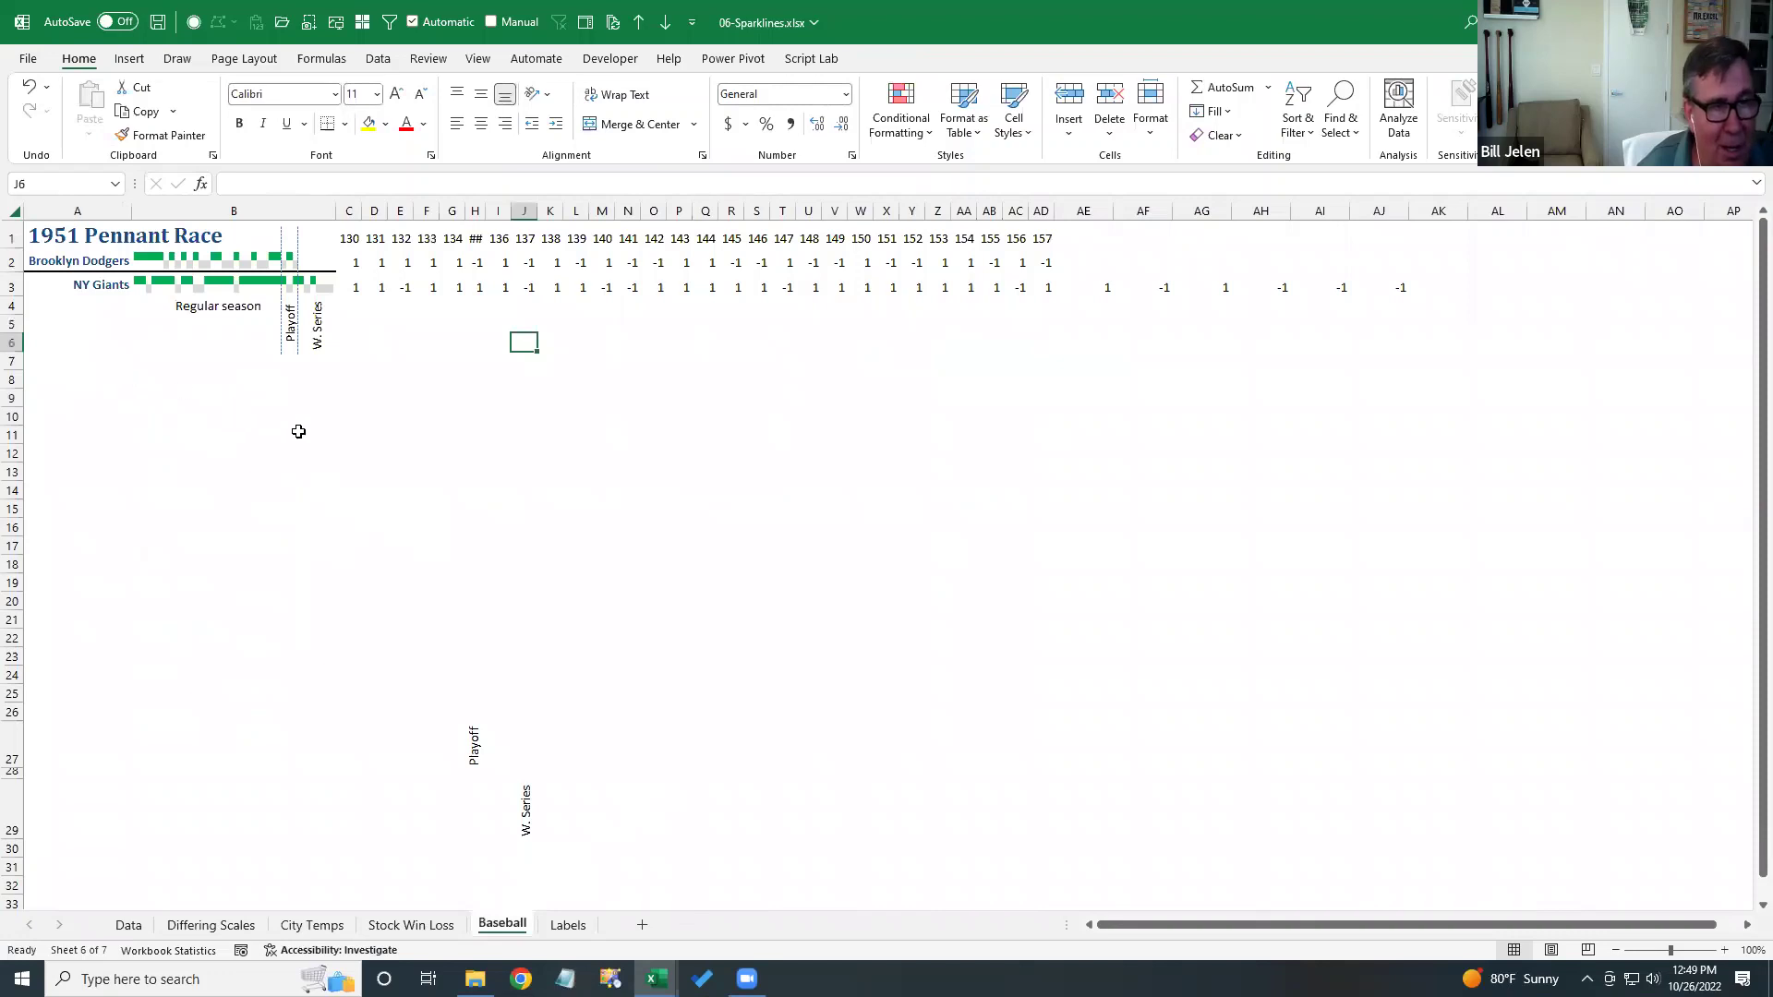
pyautogui.scroll(5, 326, 453)
pyautogui.press('Left')
pyautogui.press('Left')
pyautogui.press('Left')
pyautogui.press('Left')
pyautogui.press('Left')
pyautogui.press('Left')
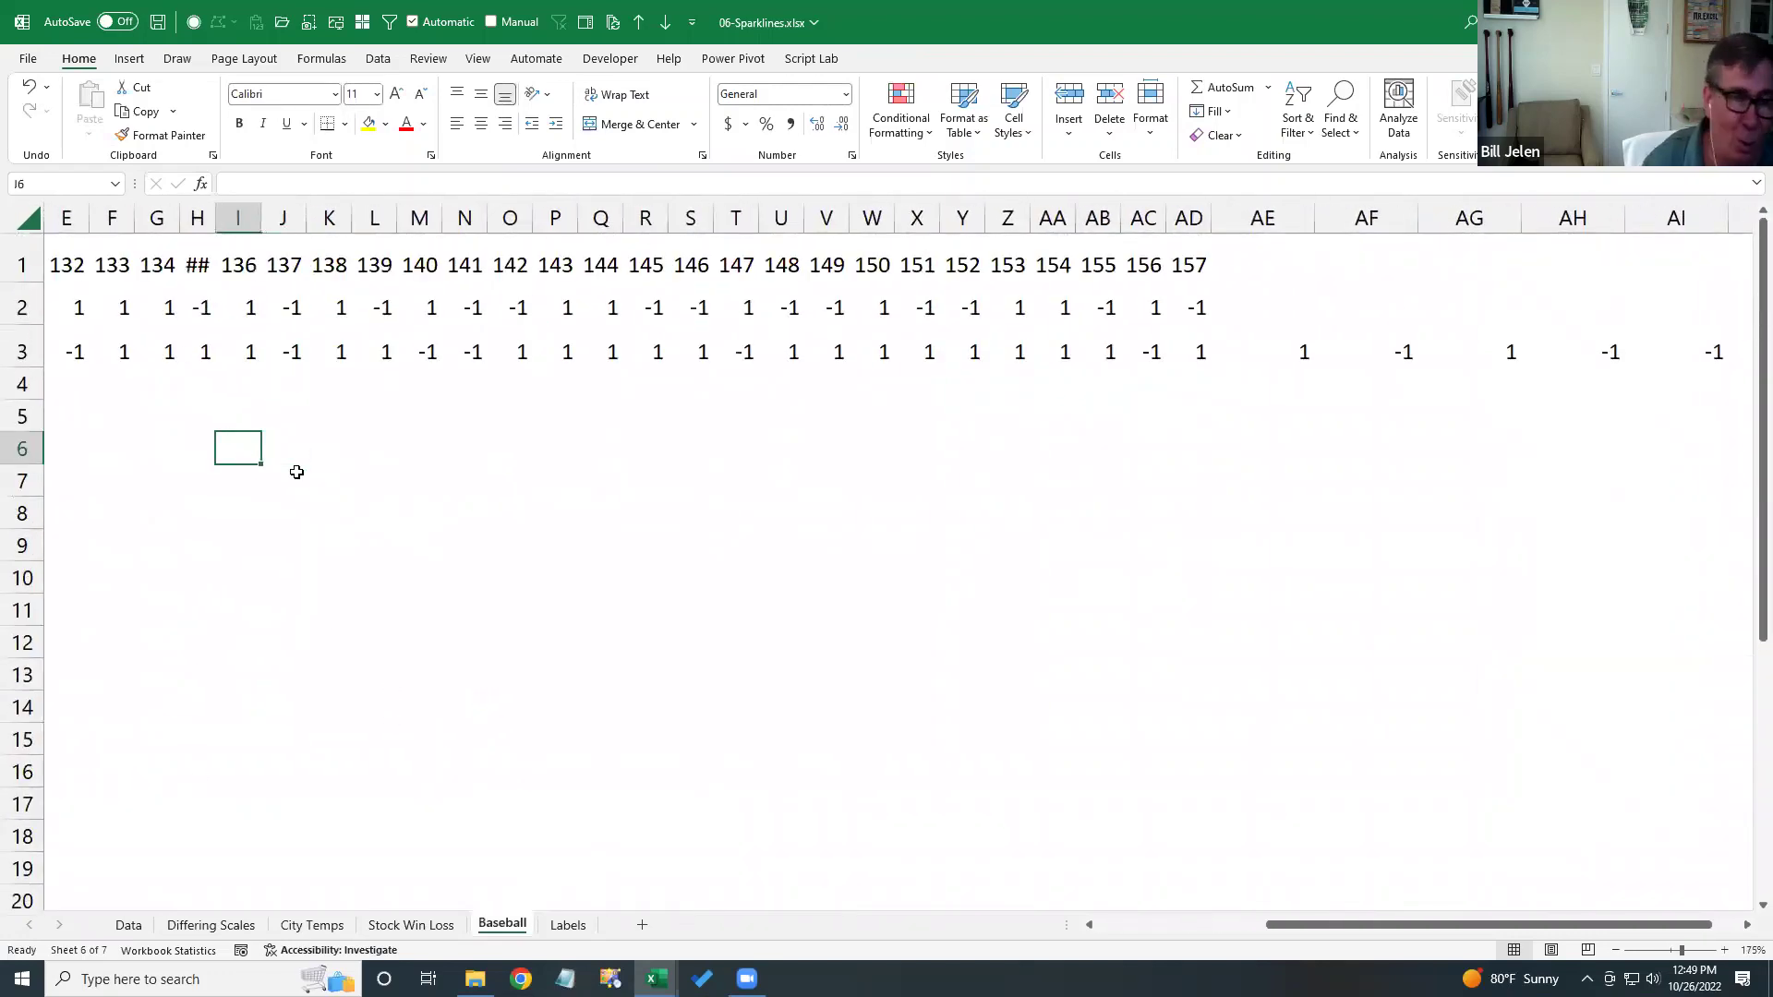
pyautogui.press('Left')
pyautogui.press('Left')
pyautogui.press('Left')
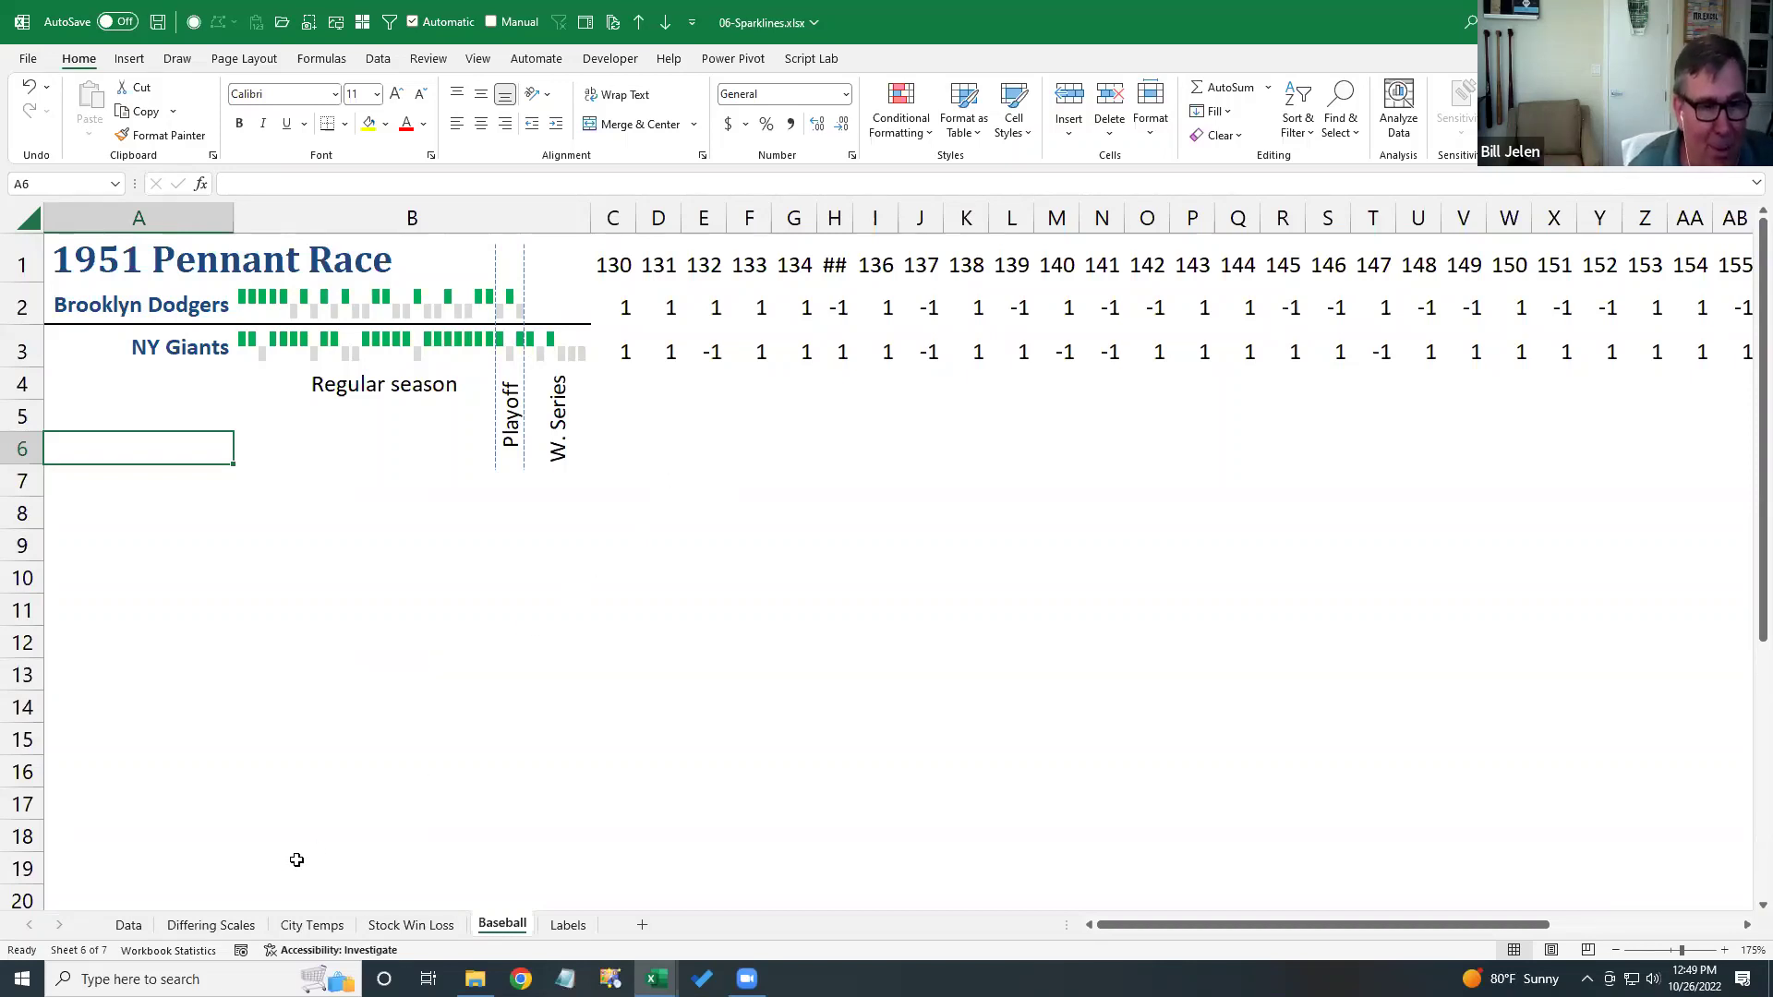
pyautogui.click(382, 476)
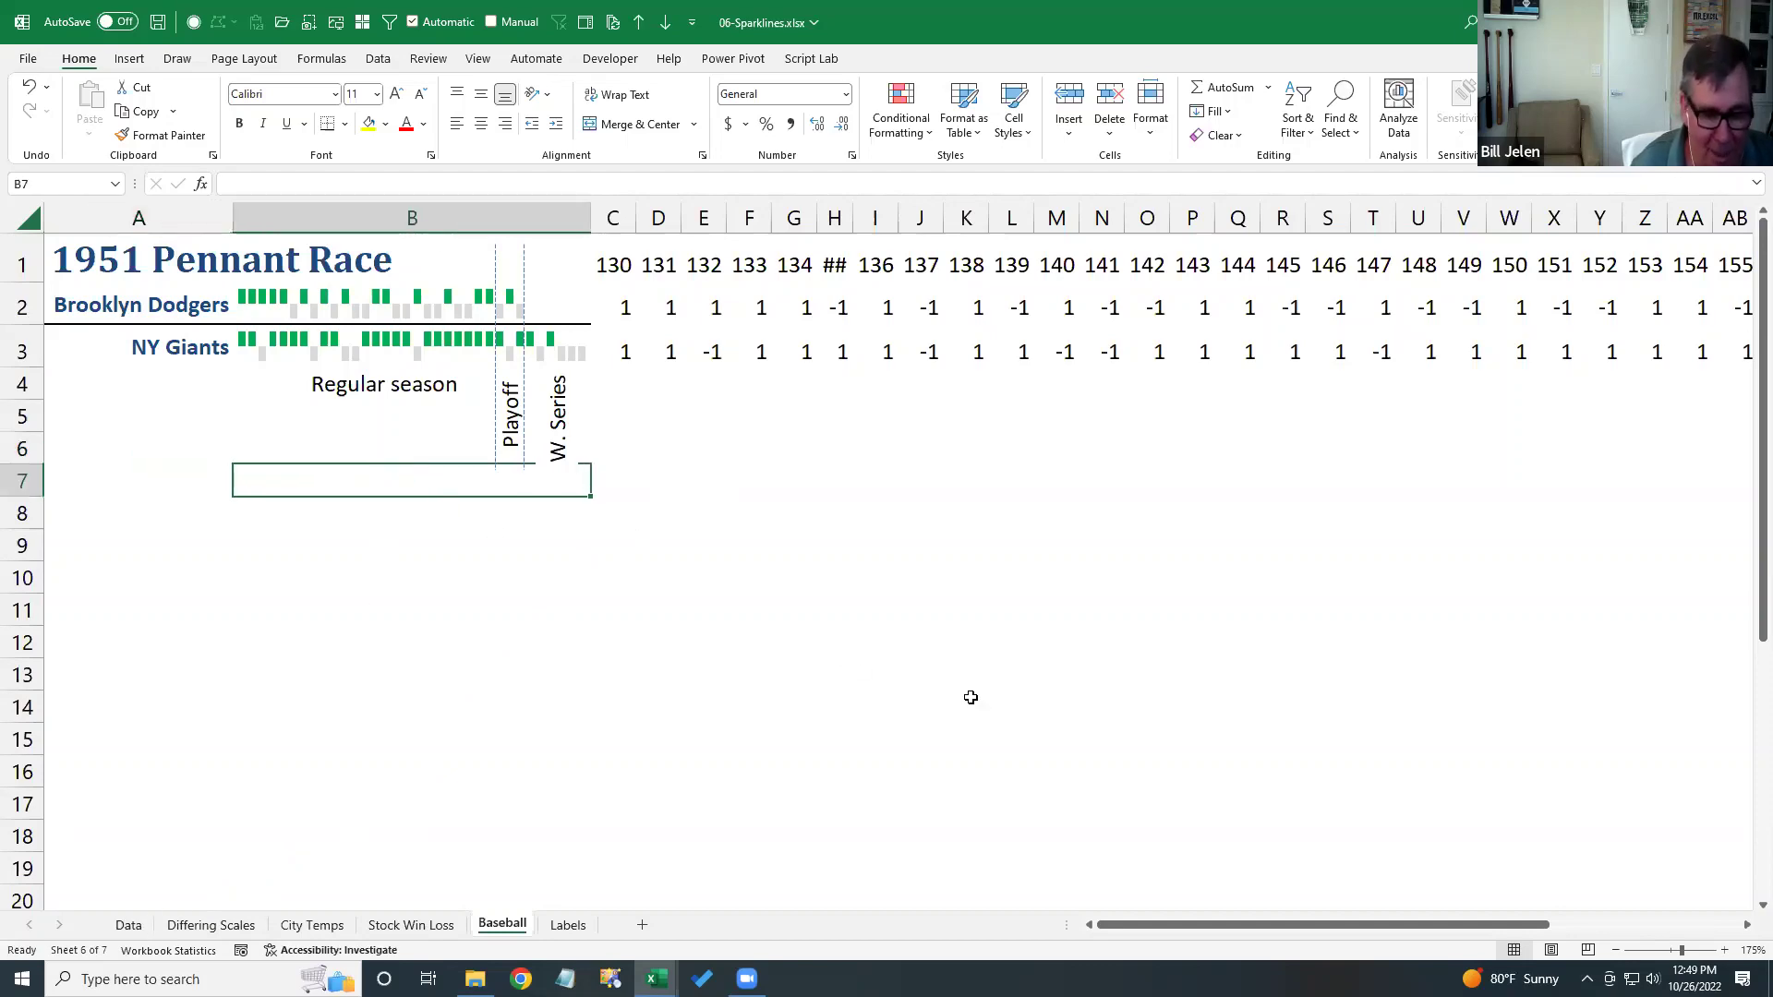
# - Close 06-Sparklines.xlsx and 05-Visualizations.xlsm without saving their changes
pyautogui.hotkey('alt', 'f')
pyautogui.press('c')
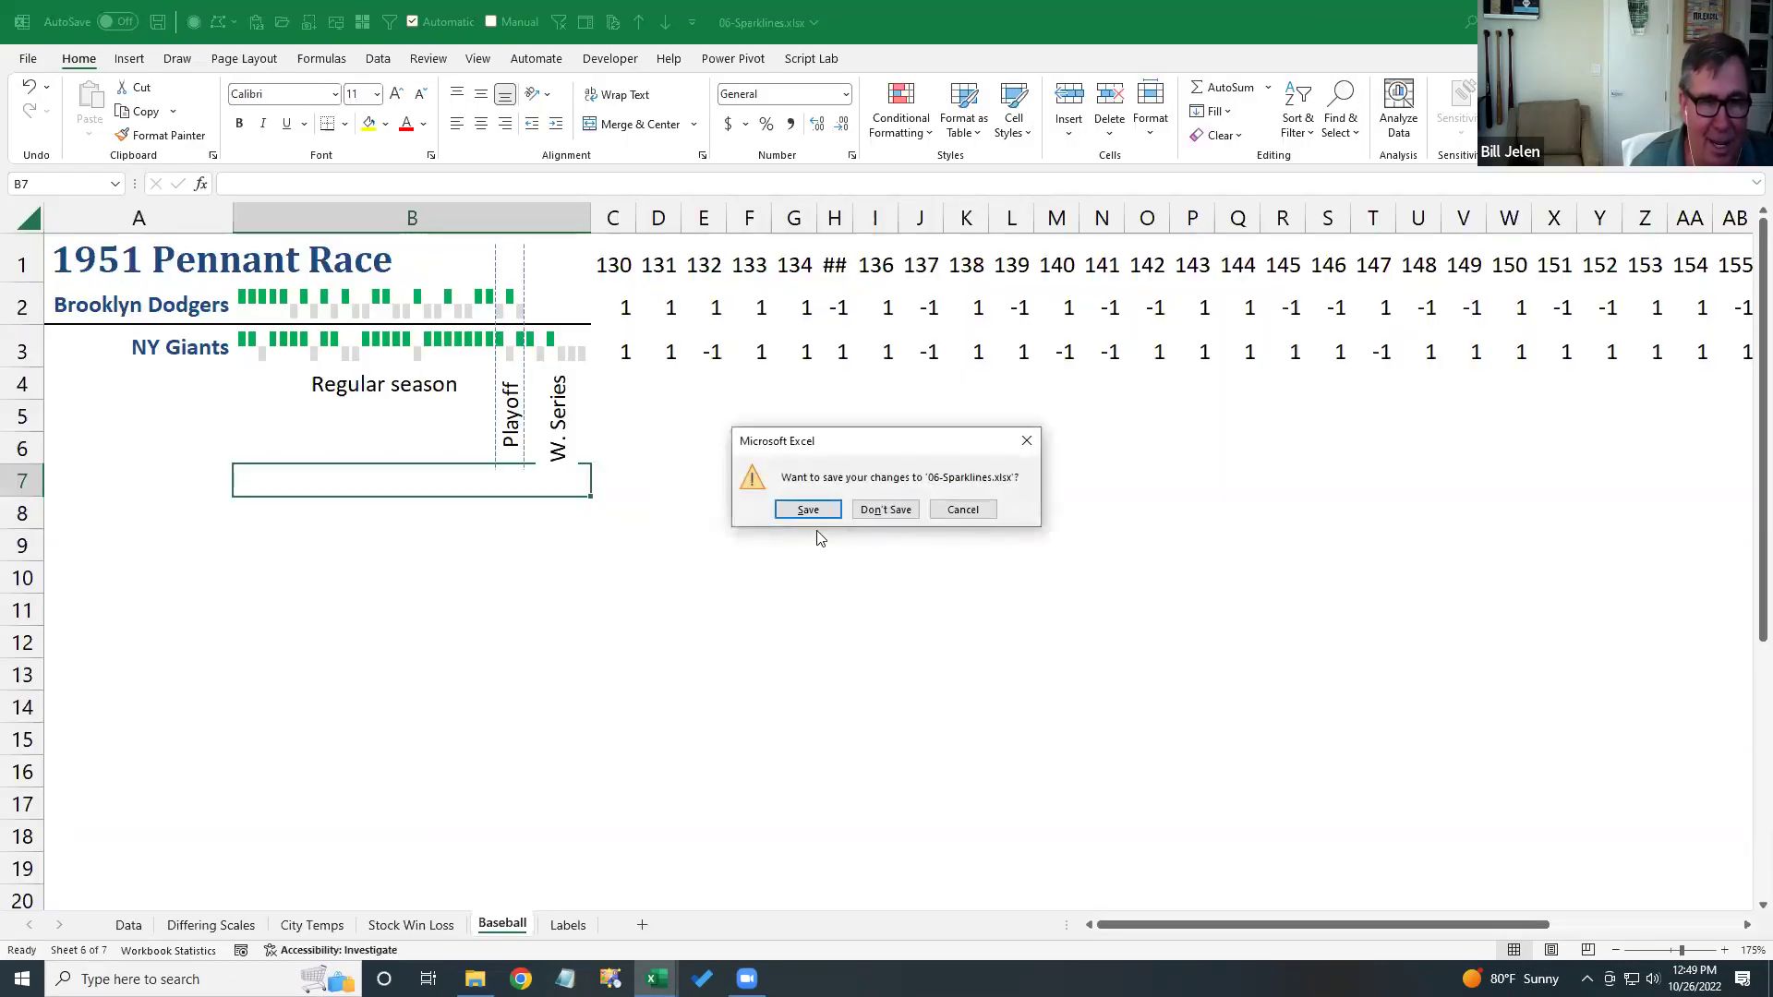
pyautogui.click(868, 510)
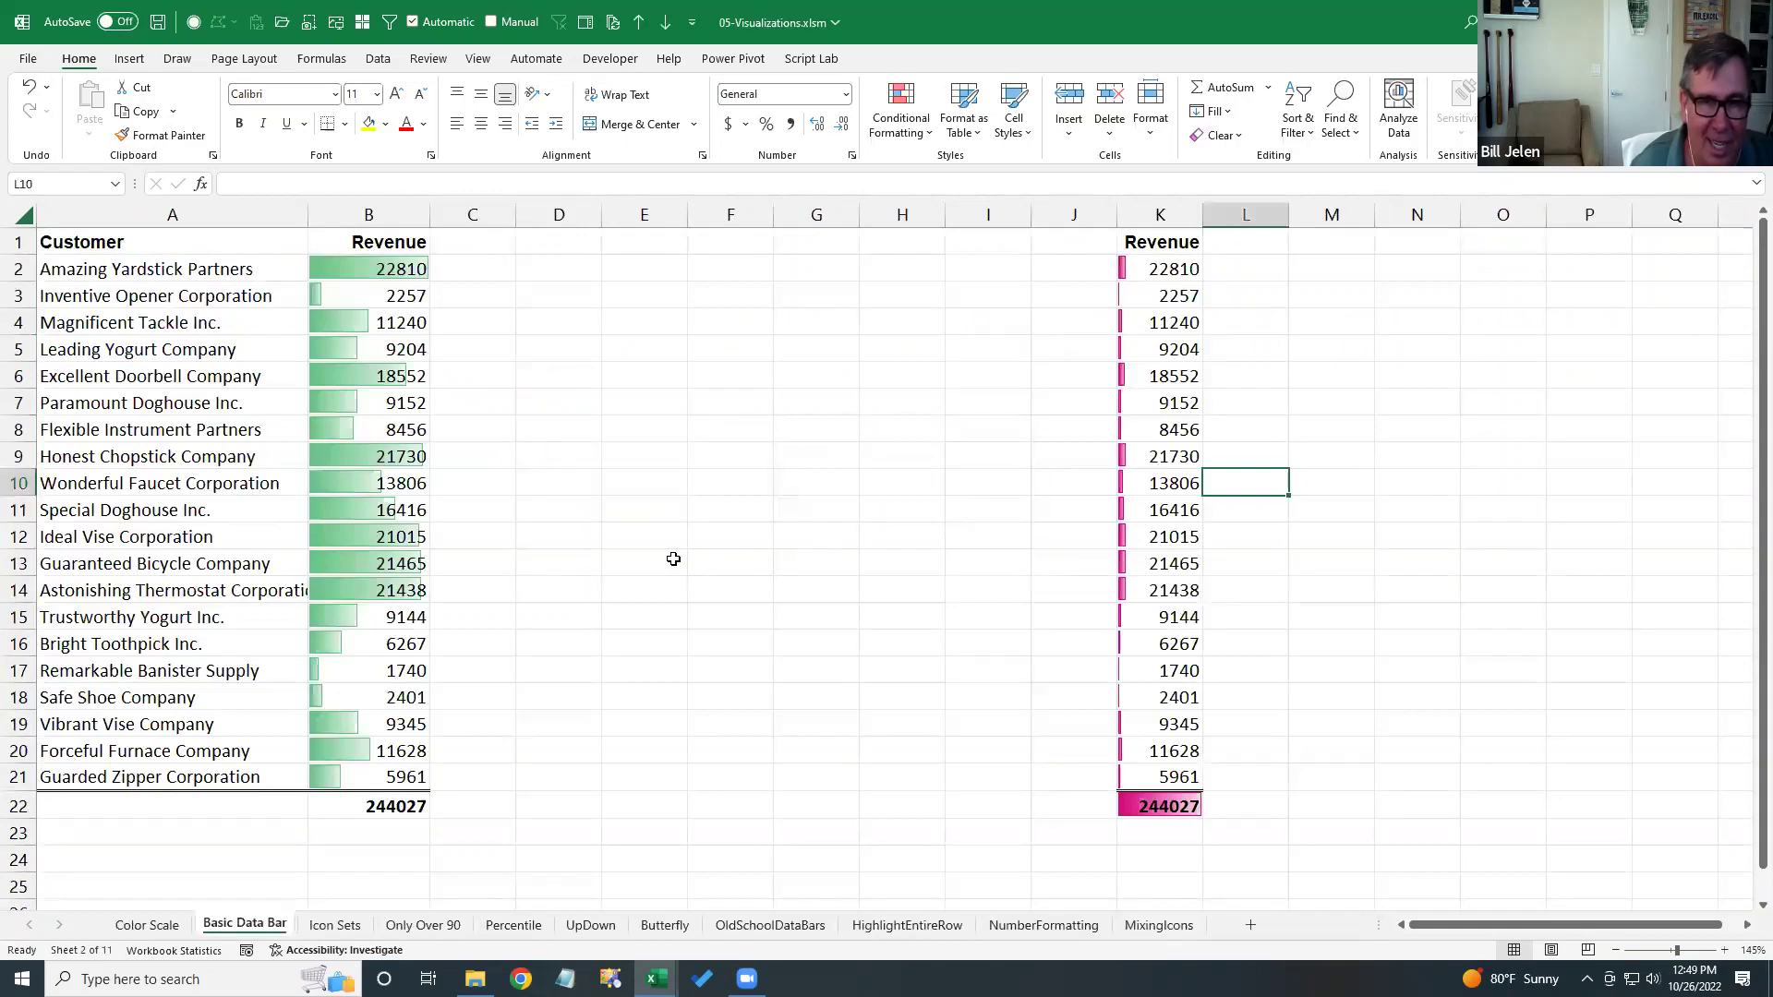
pyautogui.hotkey('alt', 'f')
pyautogui.press('c')
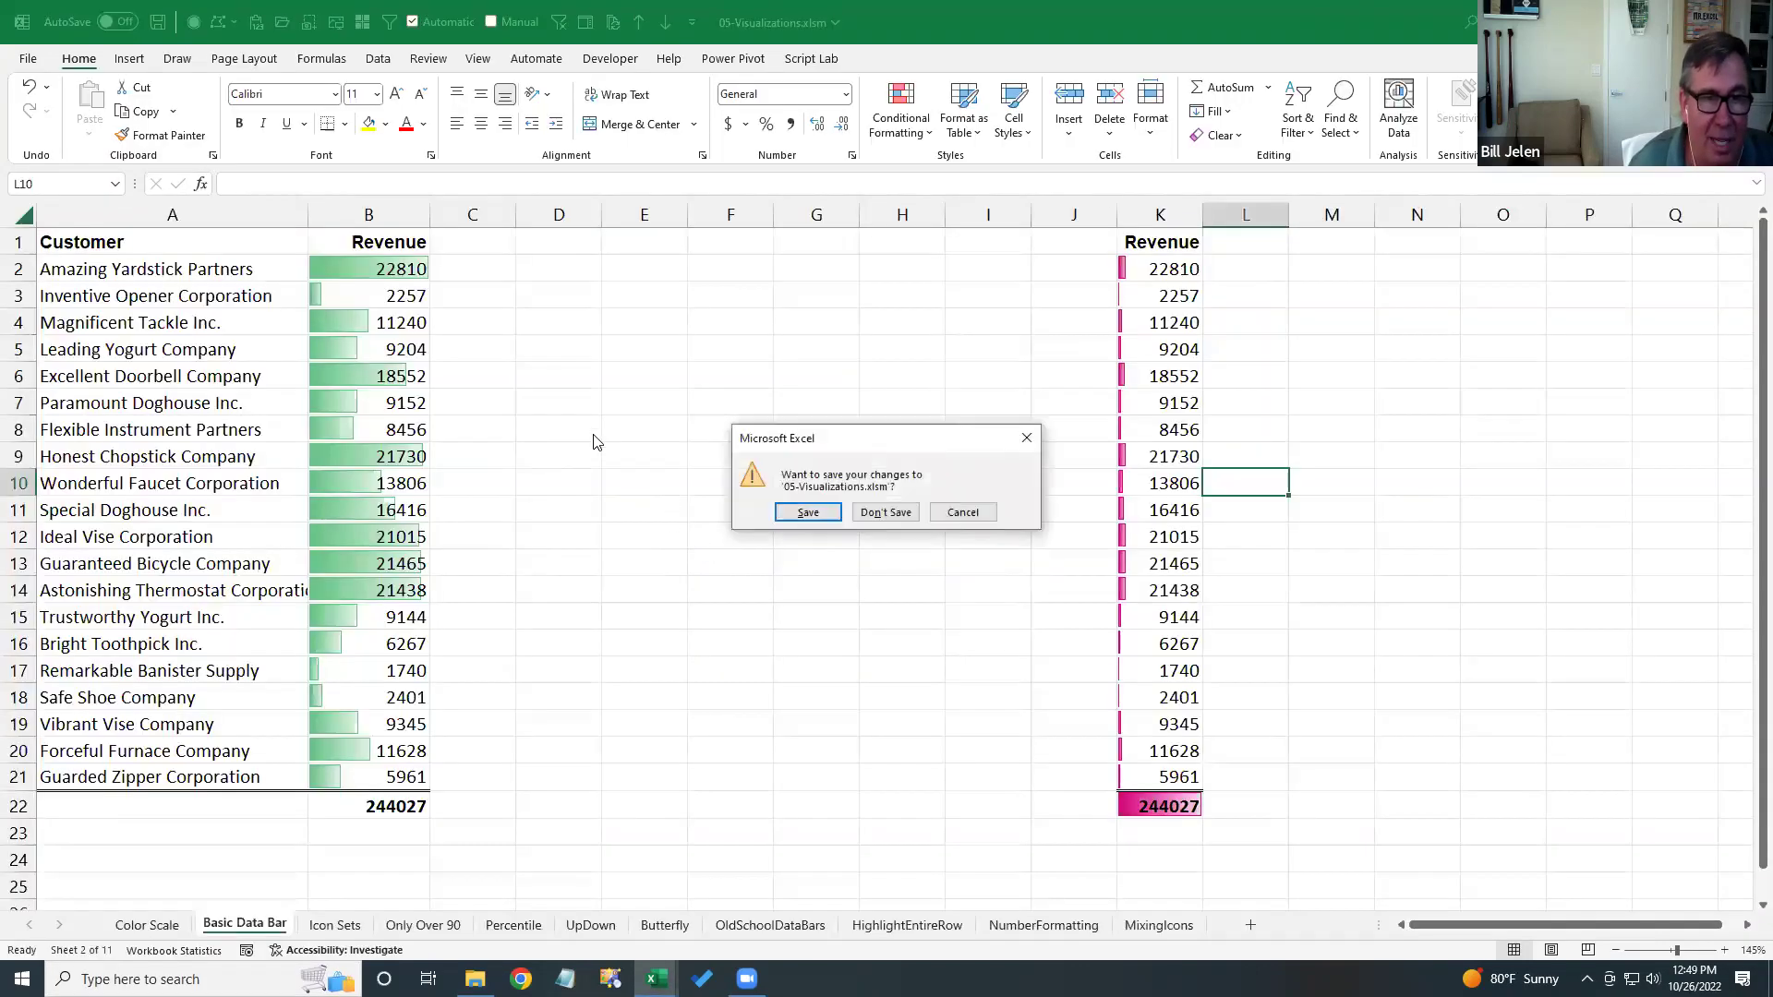
pyautogui.click(884, 512)
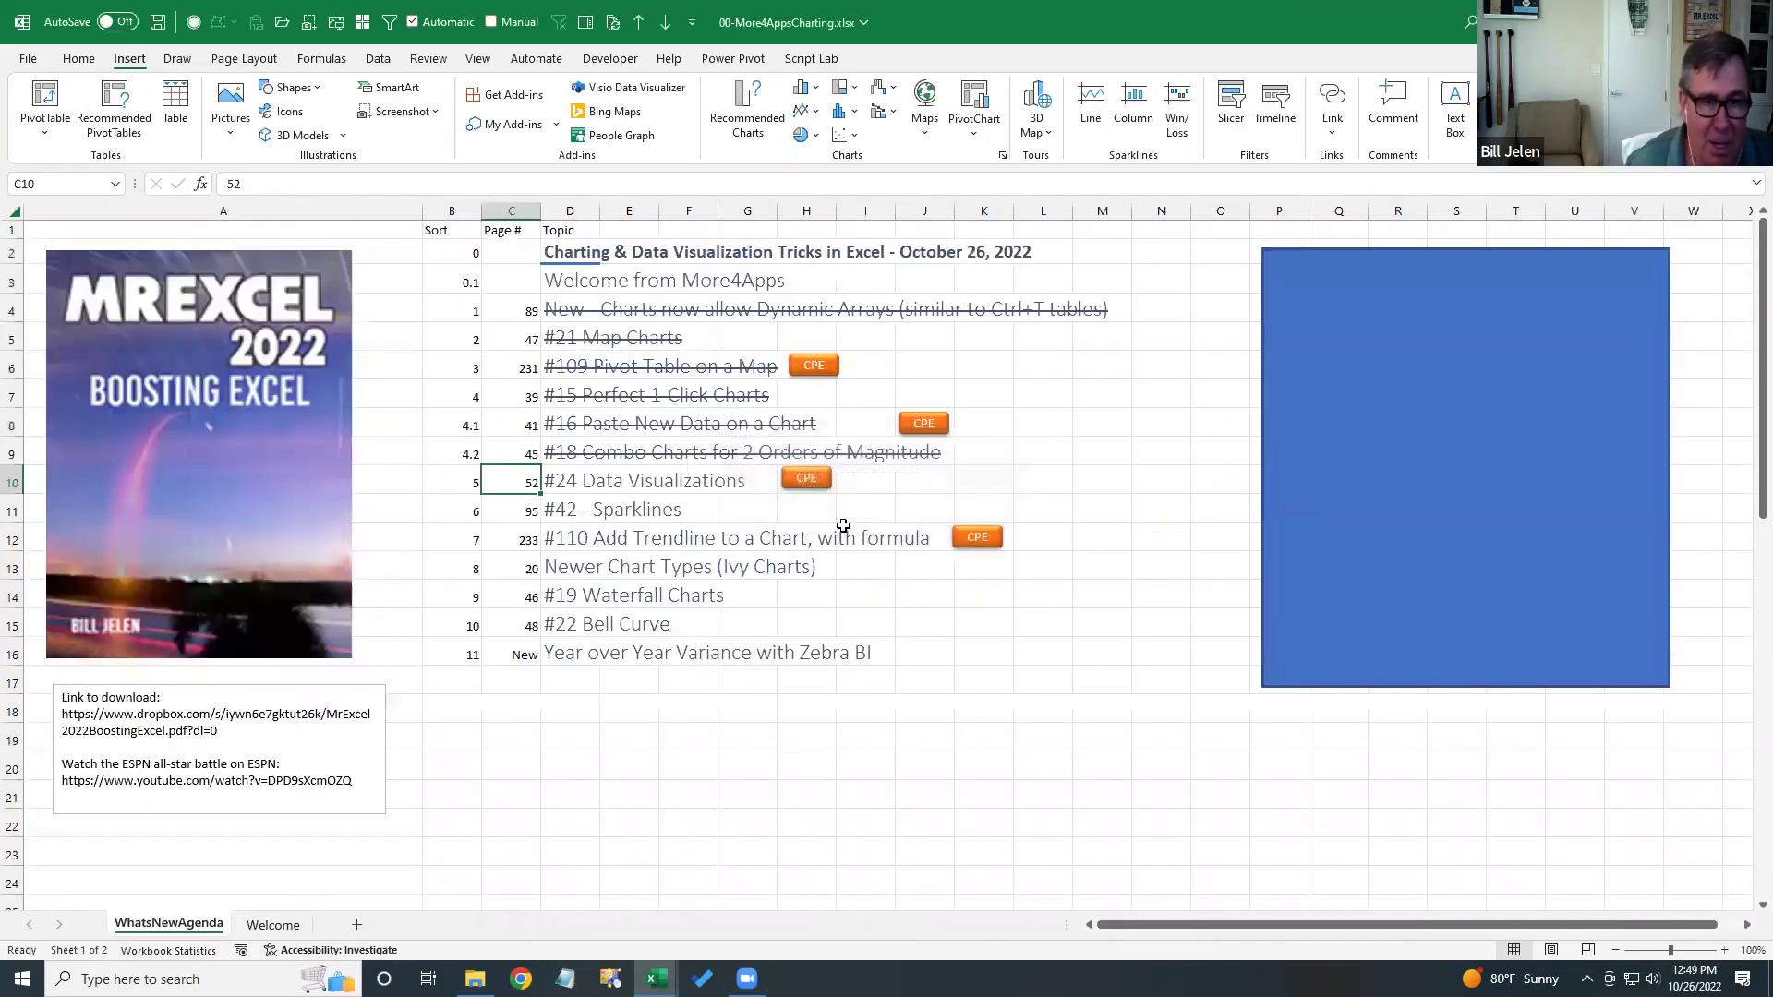
# - Strike through the "#24 Data Visualizations" and "#42 - Sparklines" topics in the agenda
pyautogui.press('Right')
pyautogui.hotkey('ctrl', '5')
pyautogui.press('Down')
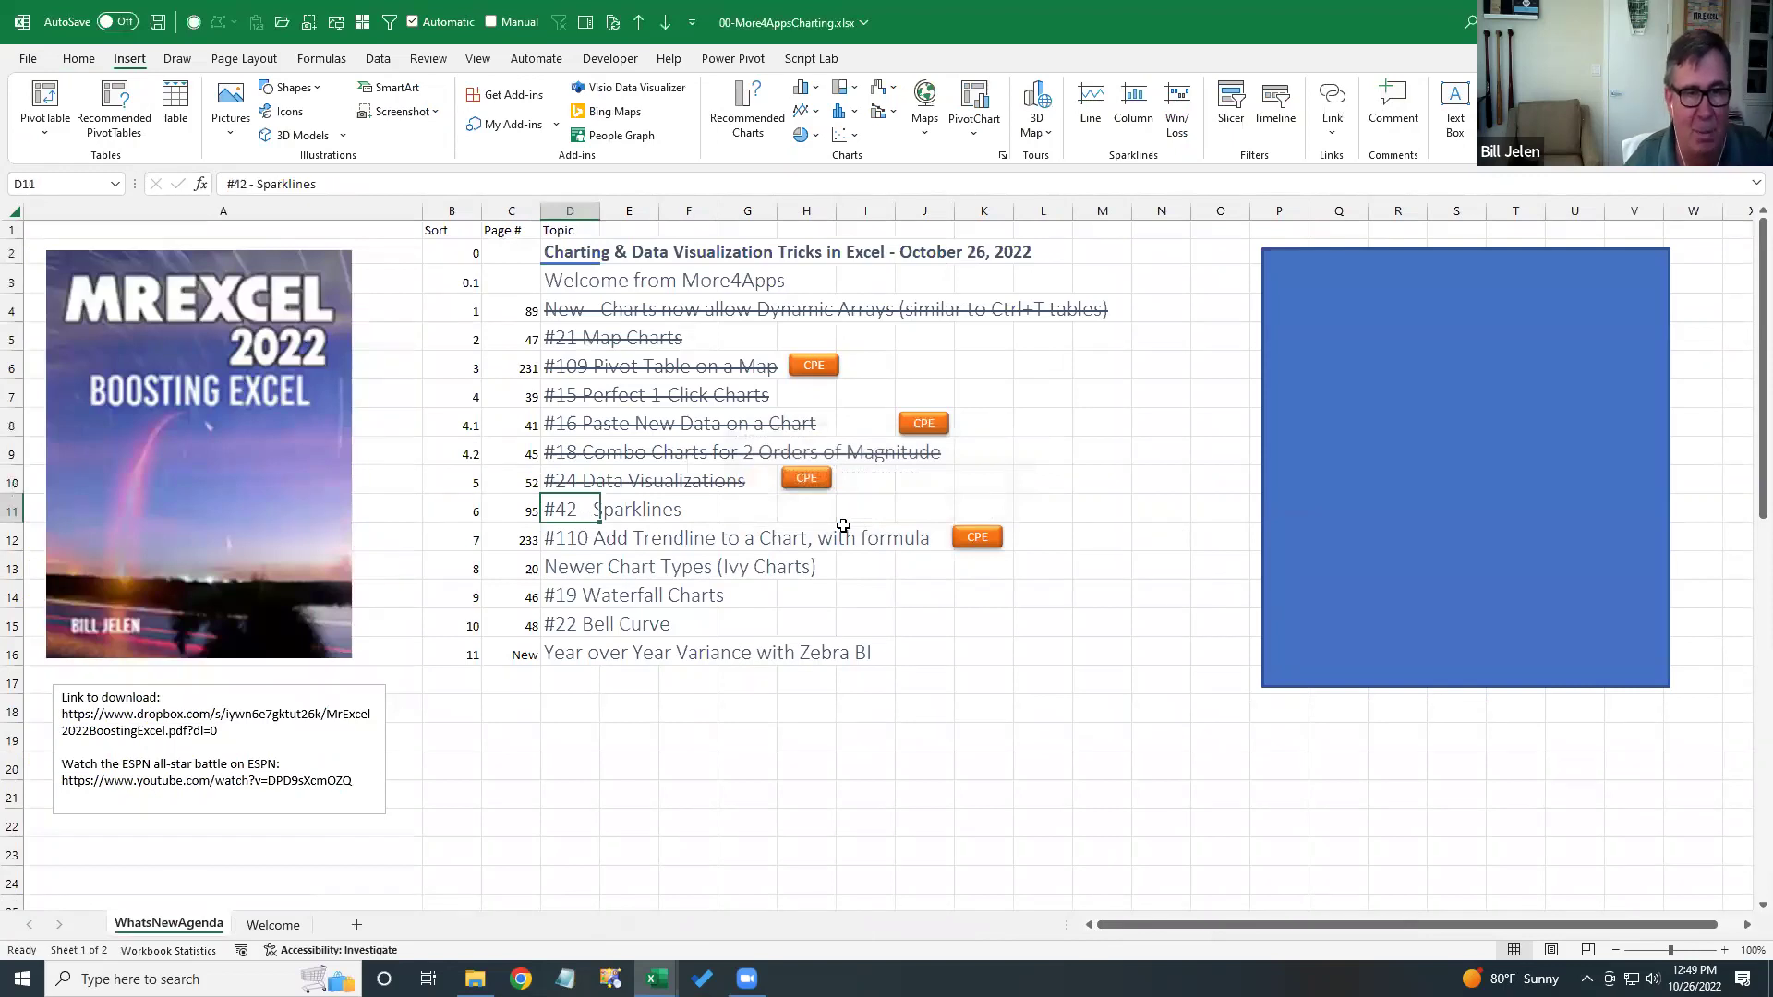
pyautogui.hotkey('ctrl', '5')
pyautogui.press('Down')
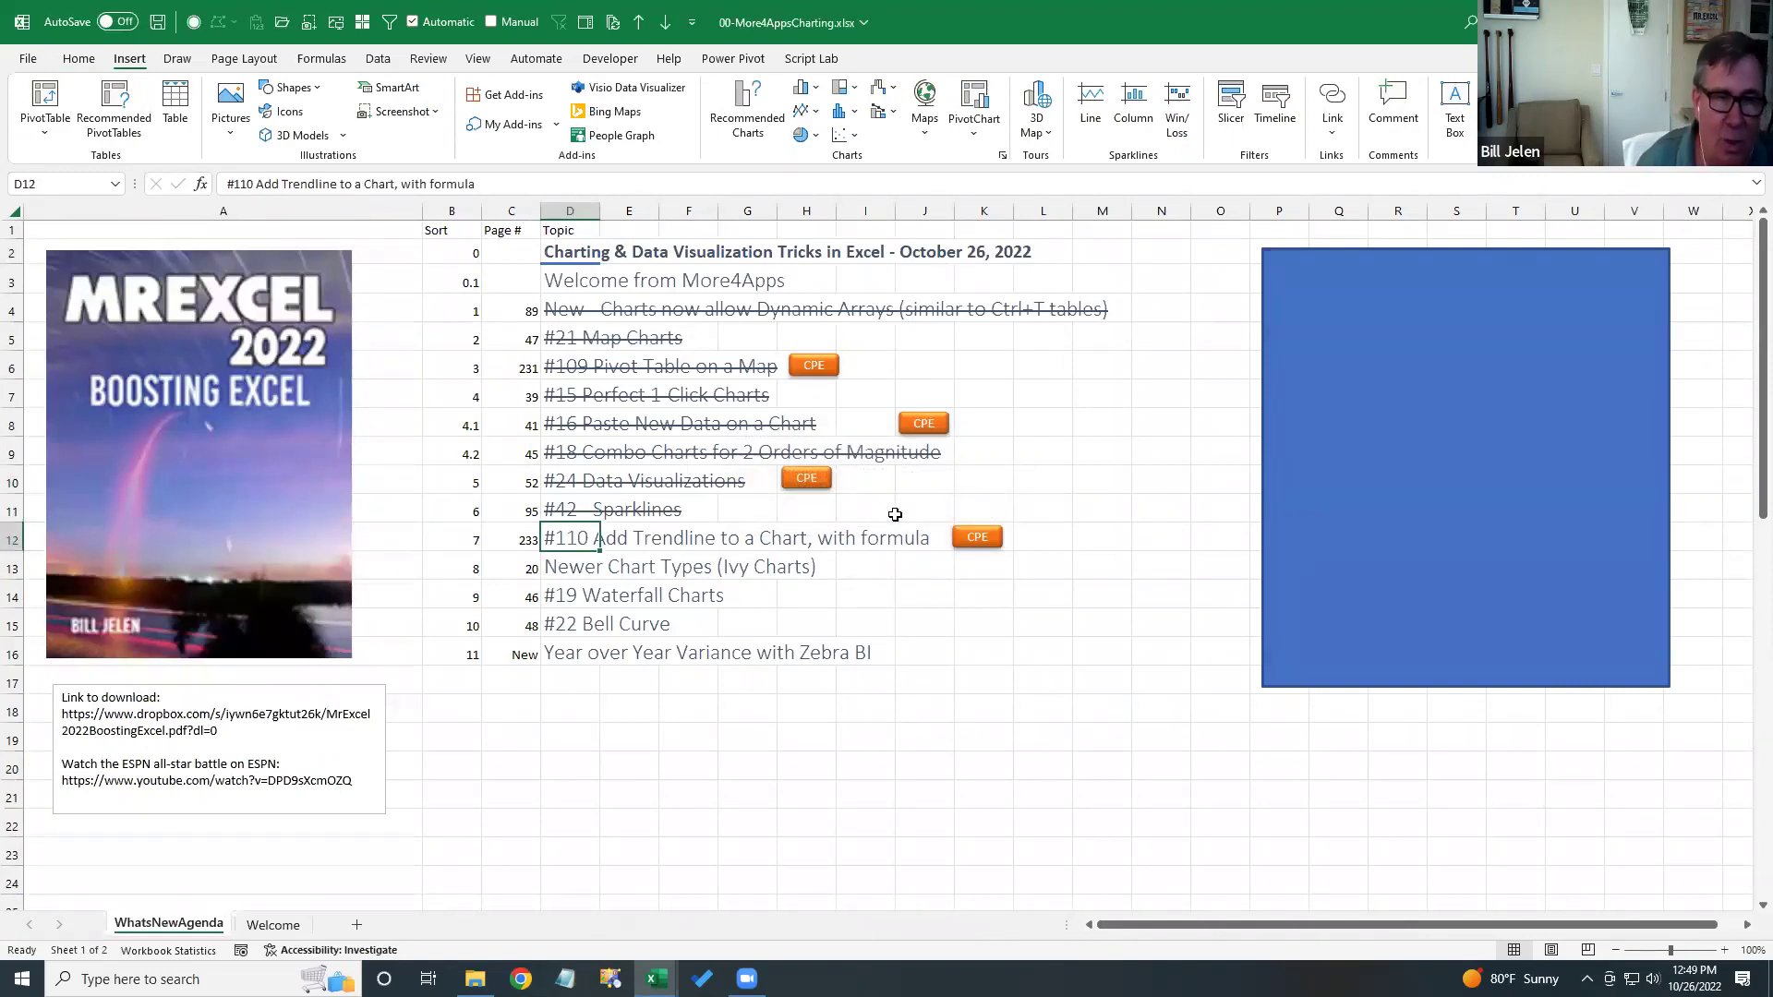
# - Open 07-Trendline.xlsm from the More4AppsCharting folder and widen column A so all its dates fit
pyautogui.hotkey('alt', 'Tab')
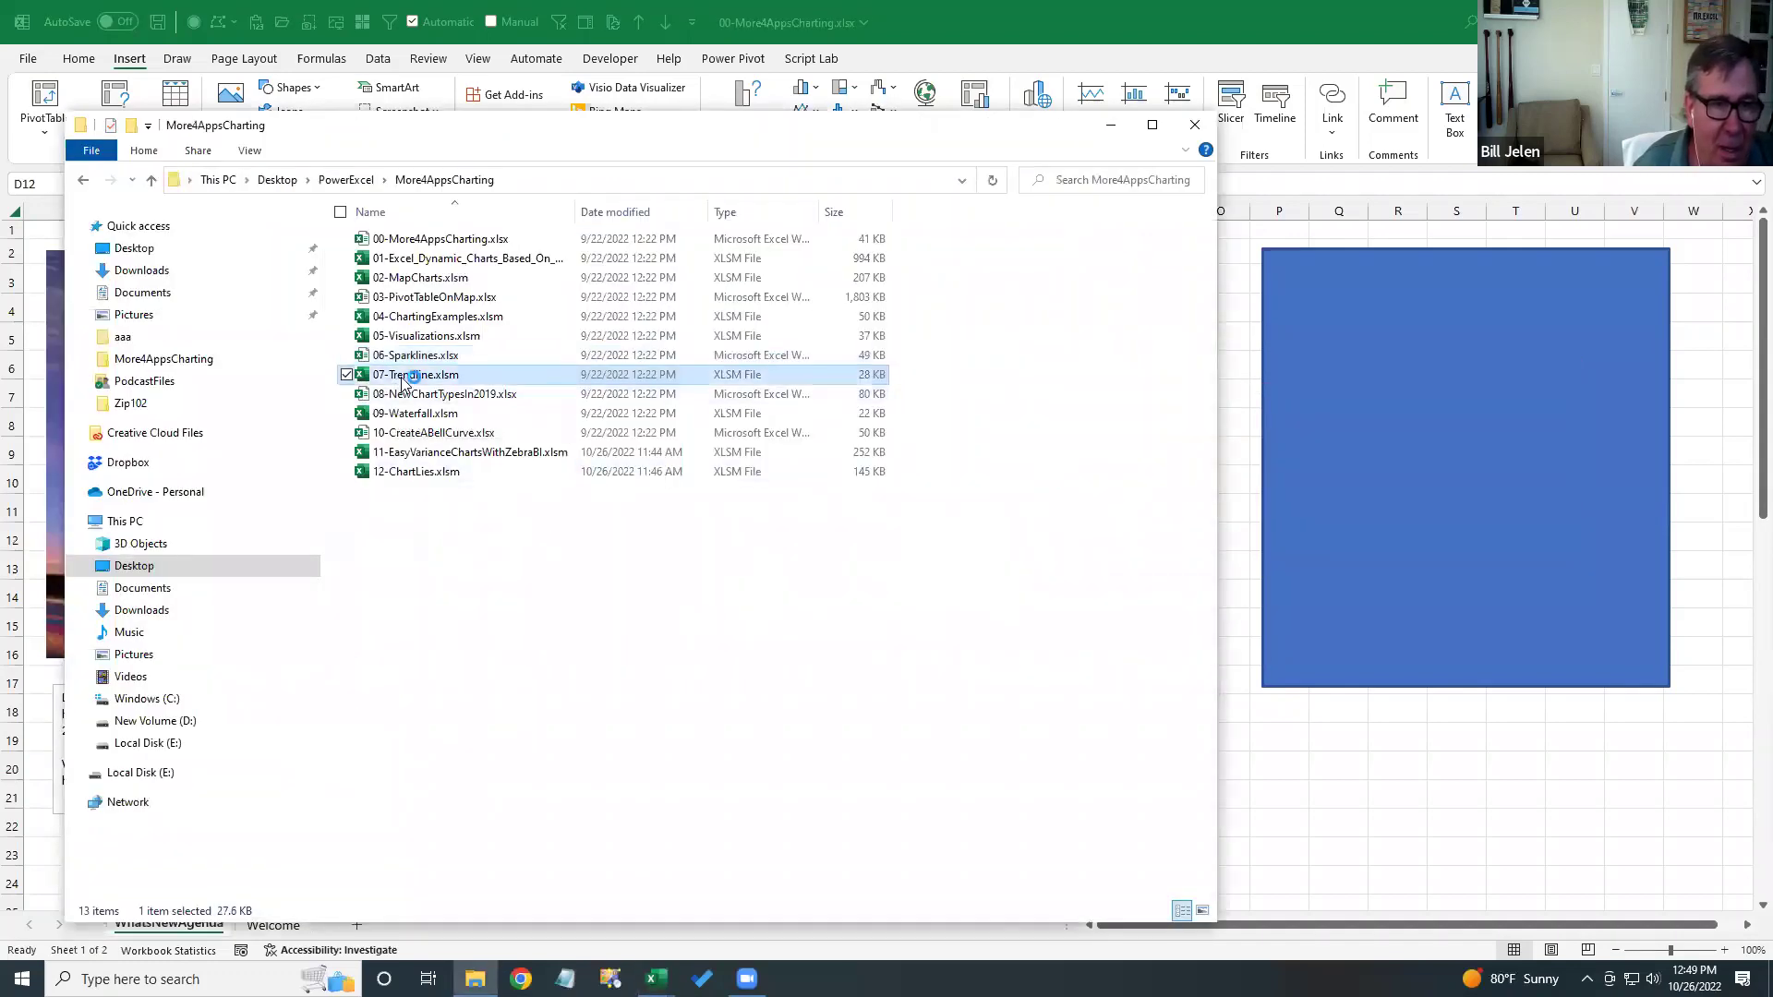
pyautogui.hotkey('alt', 'Tab')
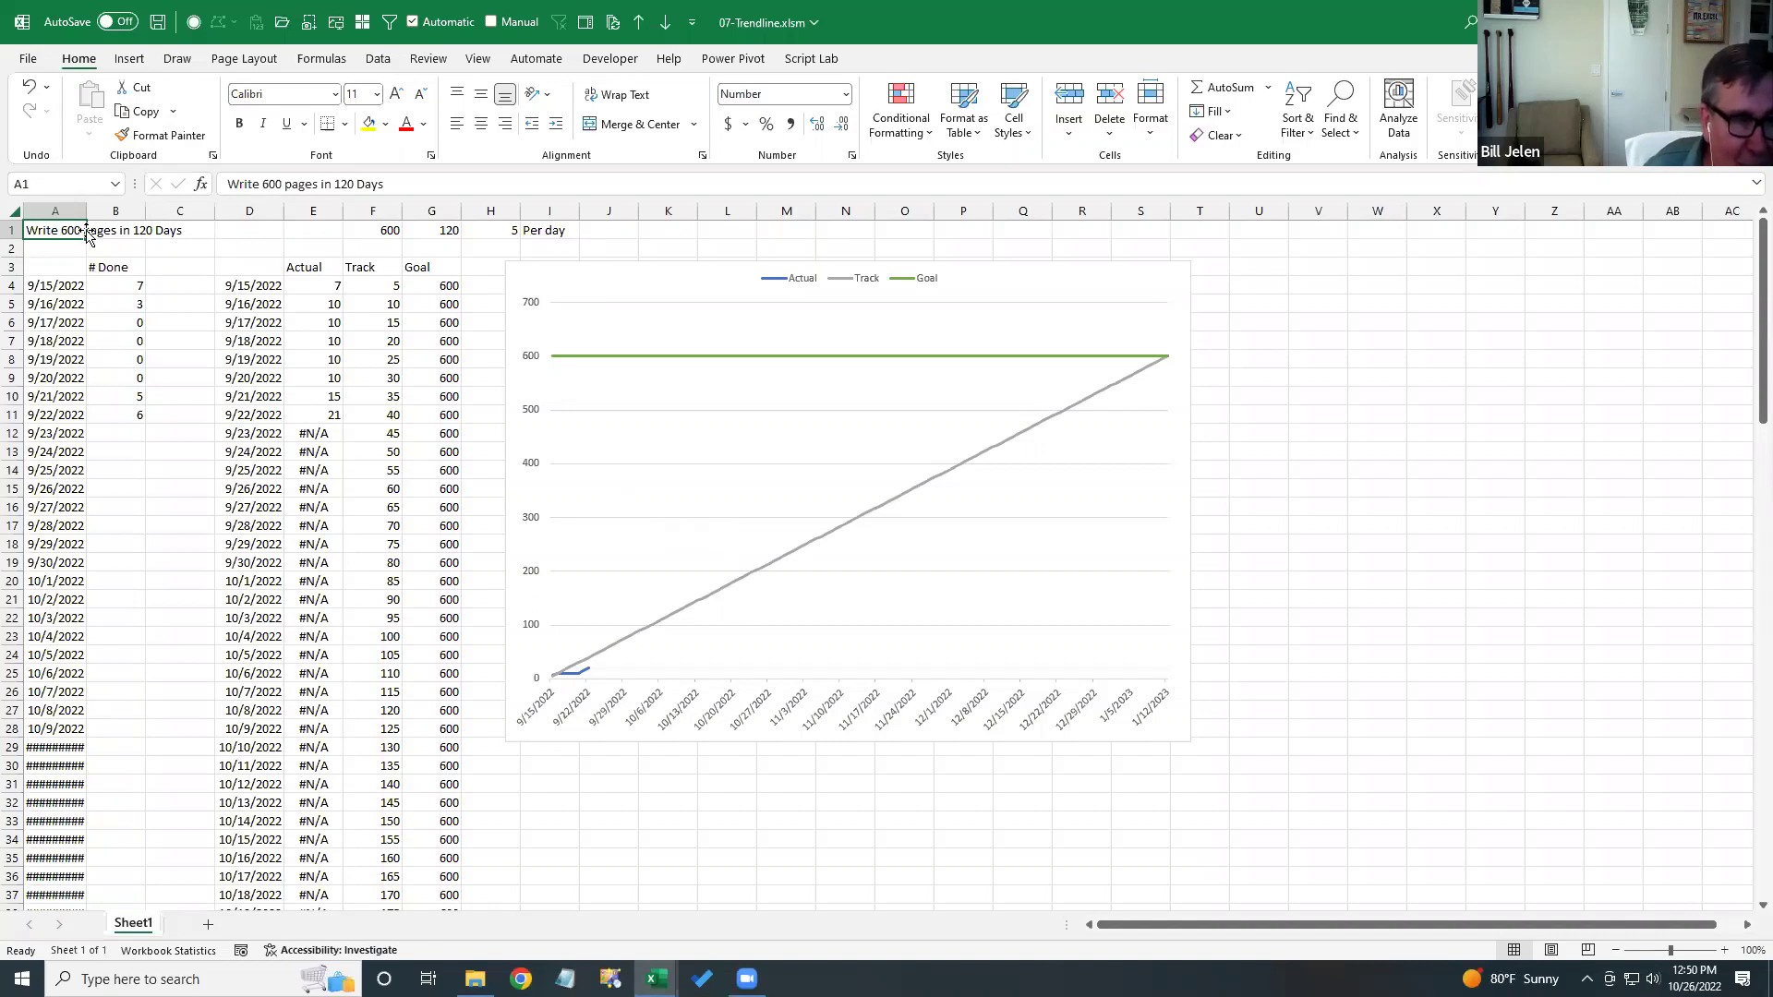
pyautogui.moveTo(85, 213); pyautogui.dragTo(107, 213)
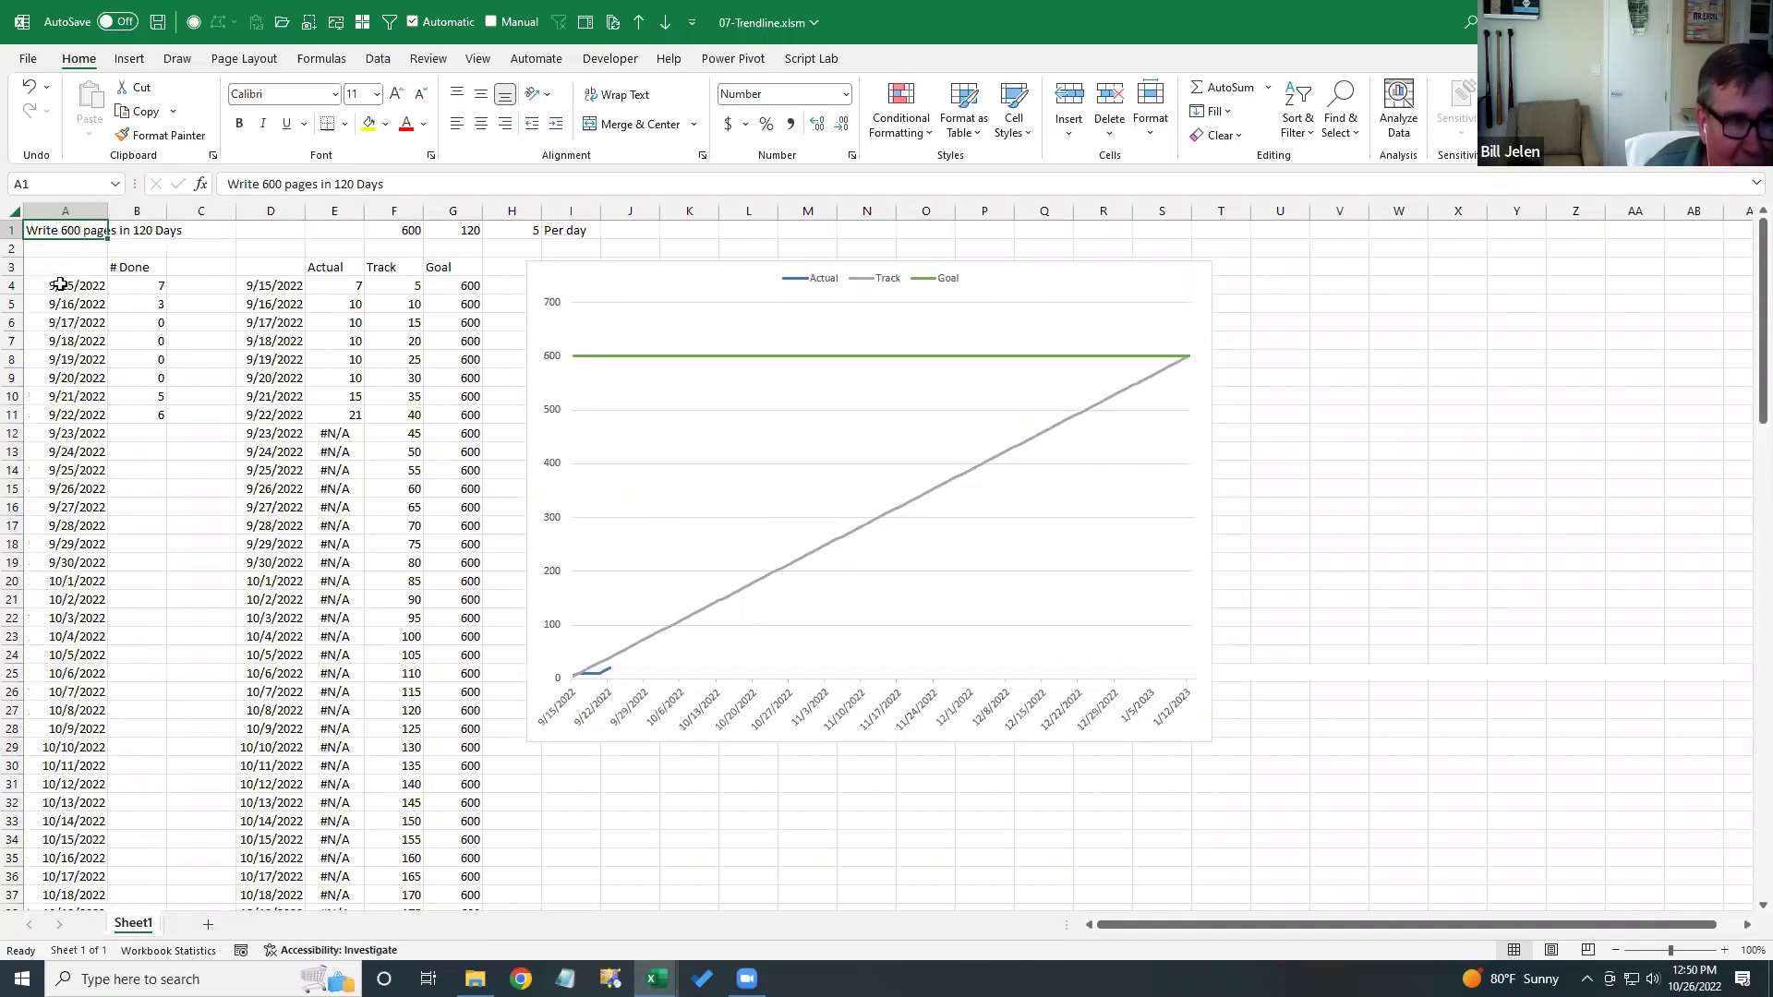
# - Review the Goal formula in G4, the chart's Track line and the daily # Done entries in B4:B11
pyautogui.click(462, 288)
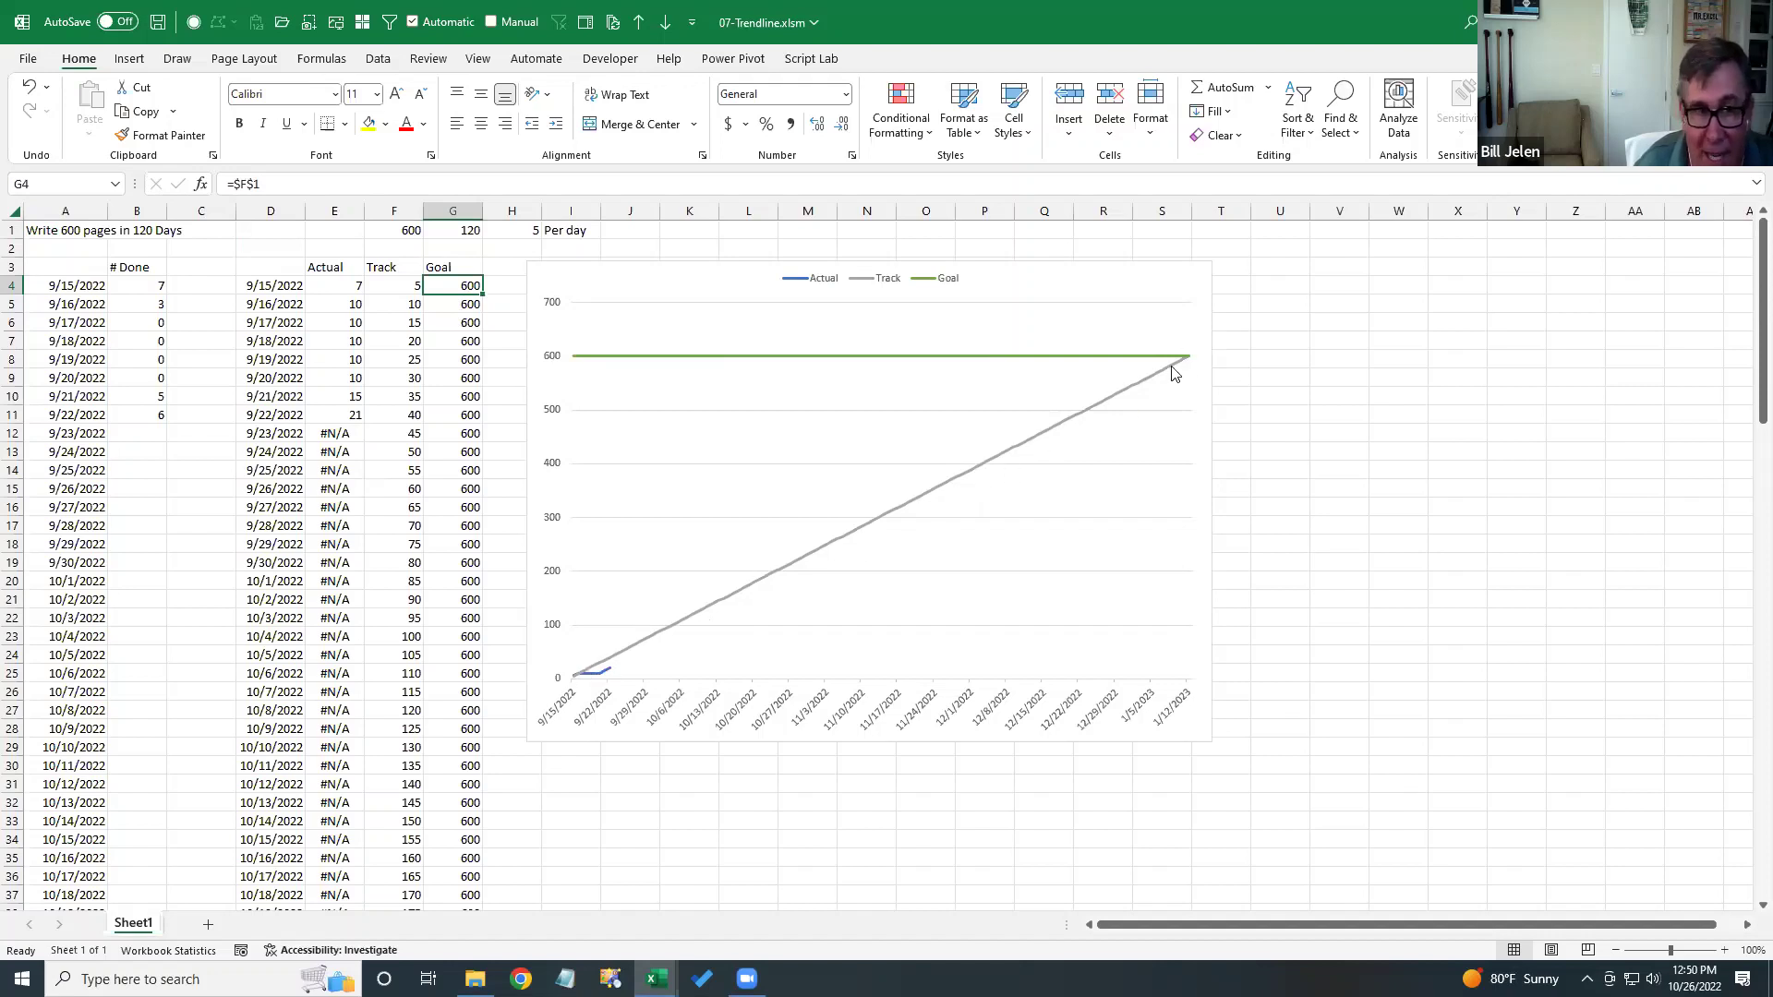
pyautogui.moveTo(1174, 372)
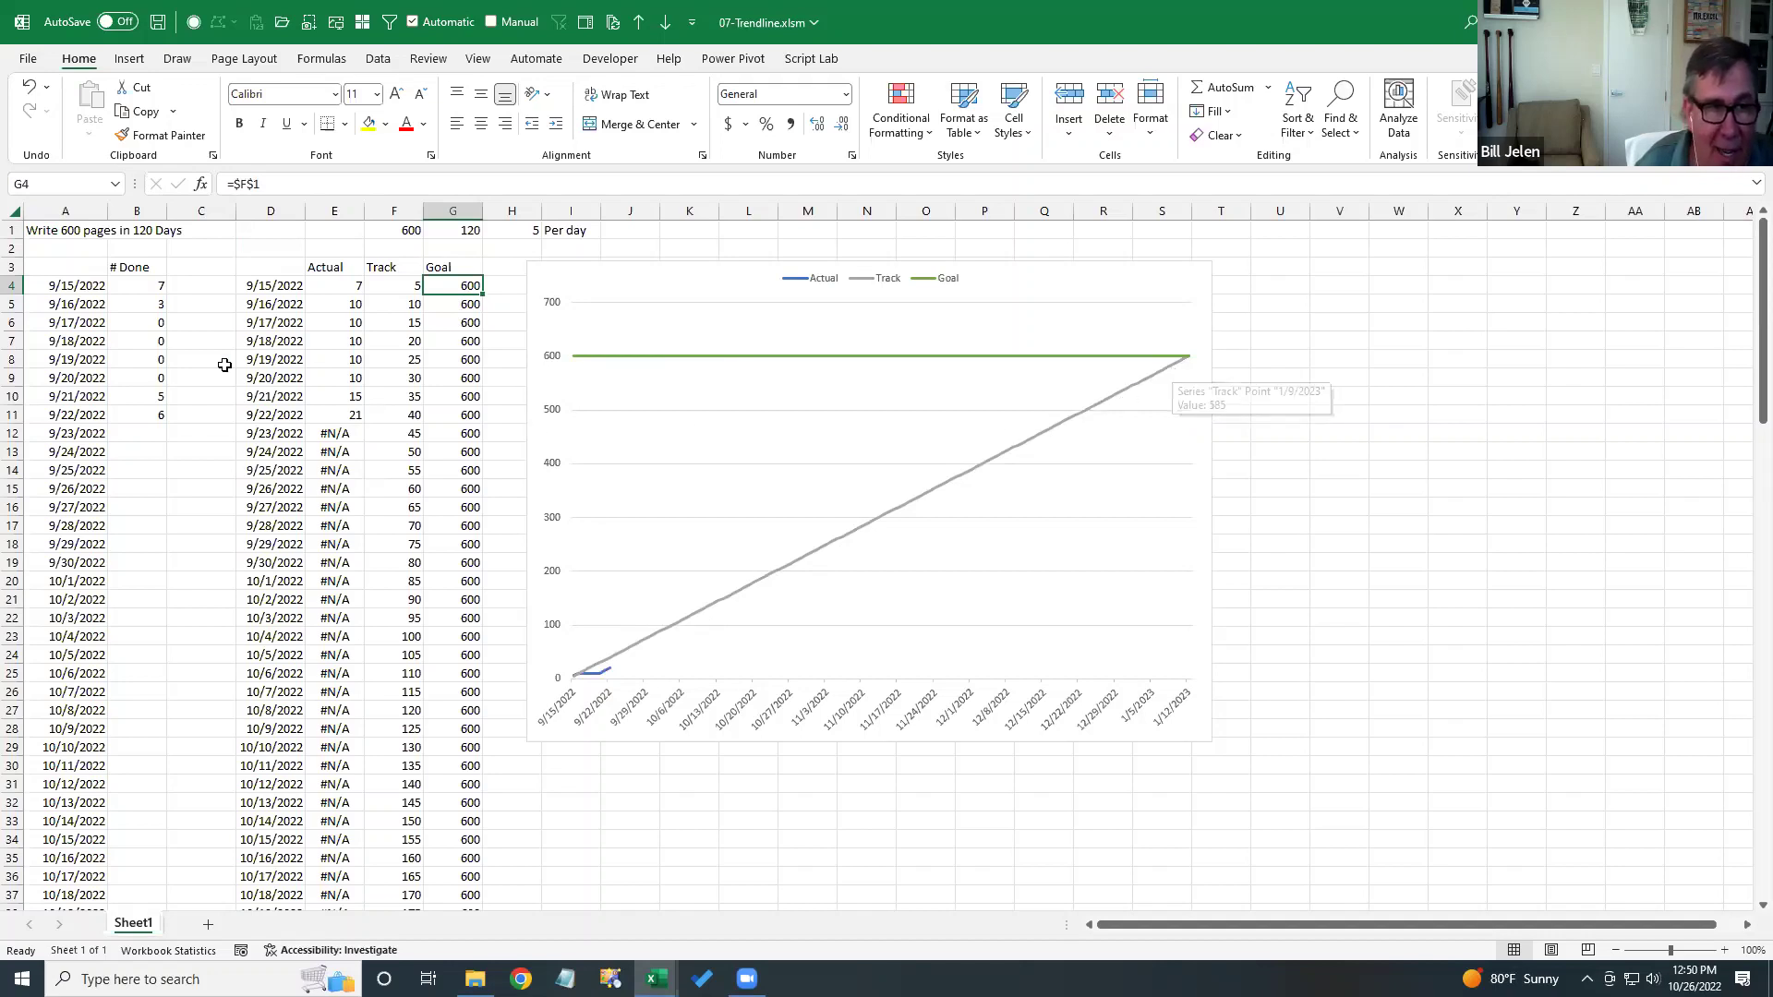
pyautogui.click(141, 285)
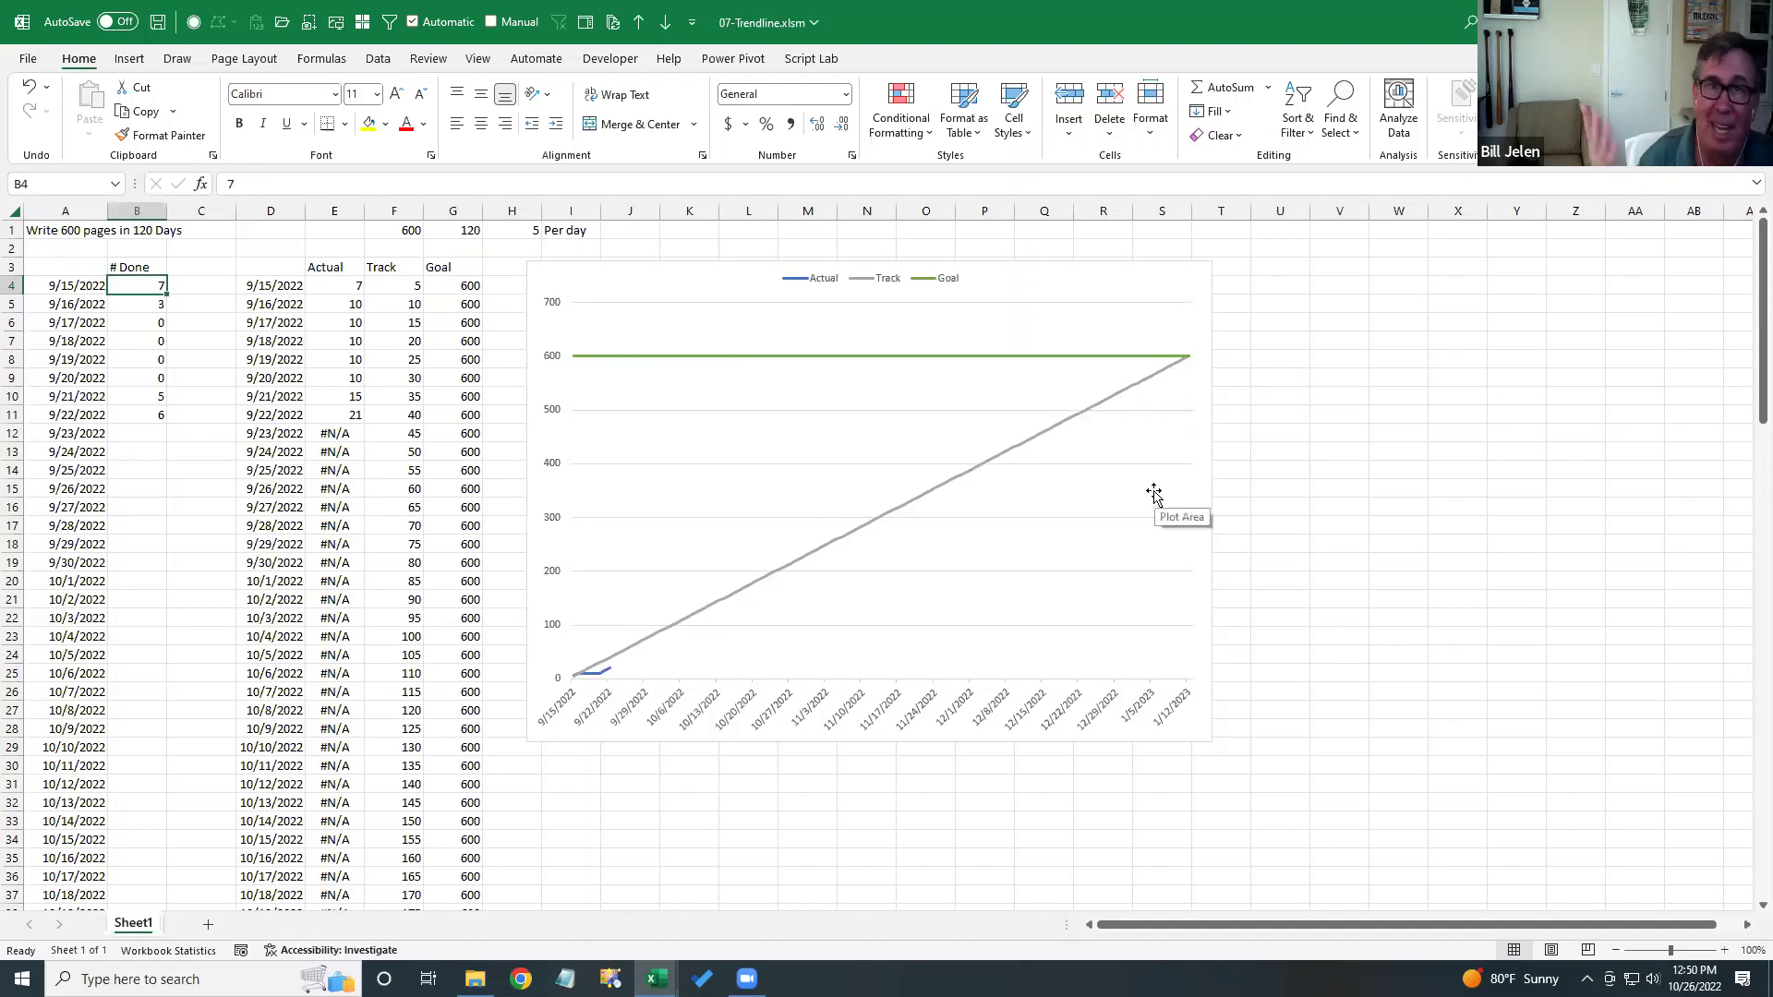
pyautogui.press('Down')
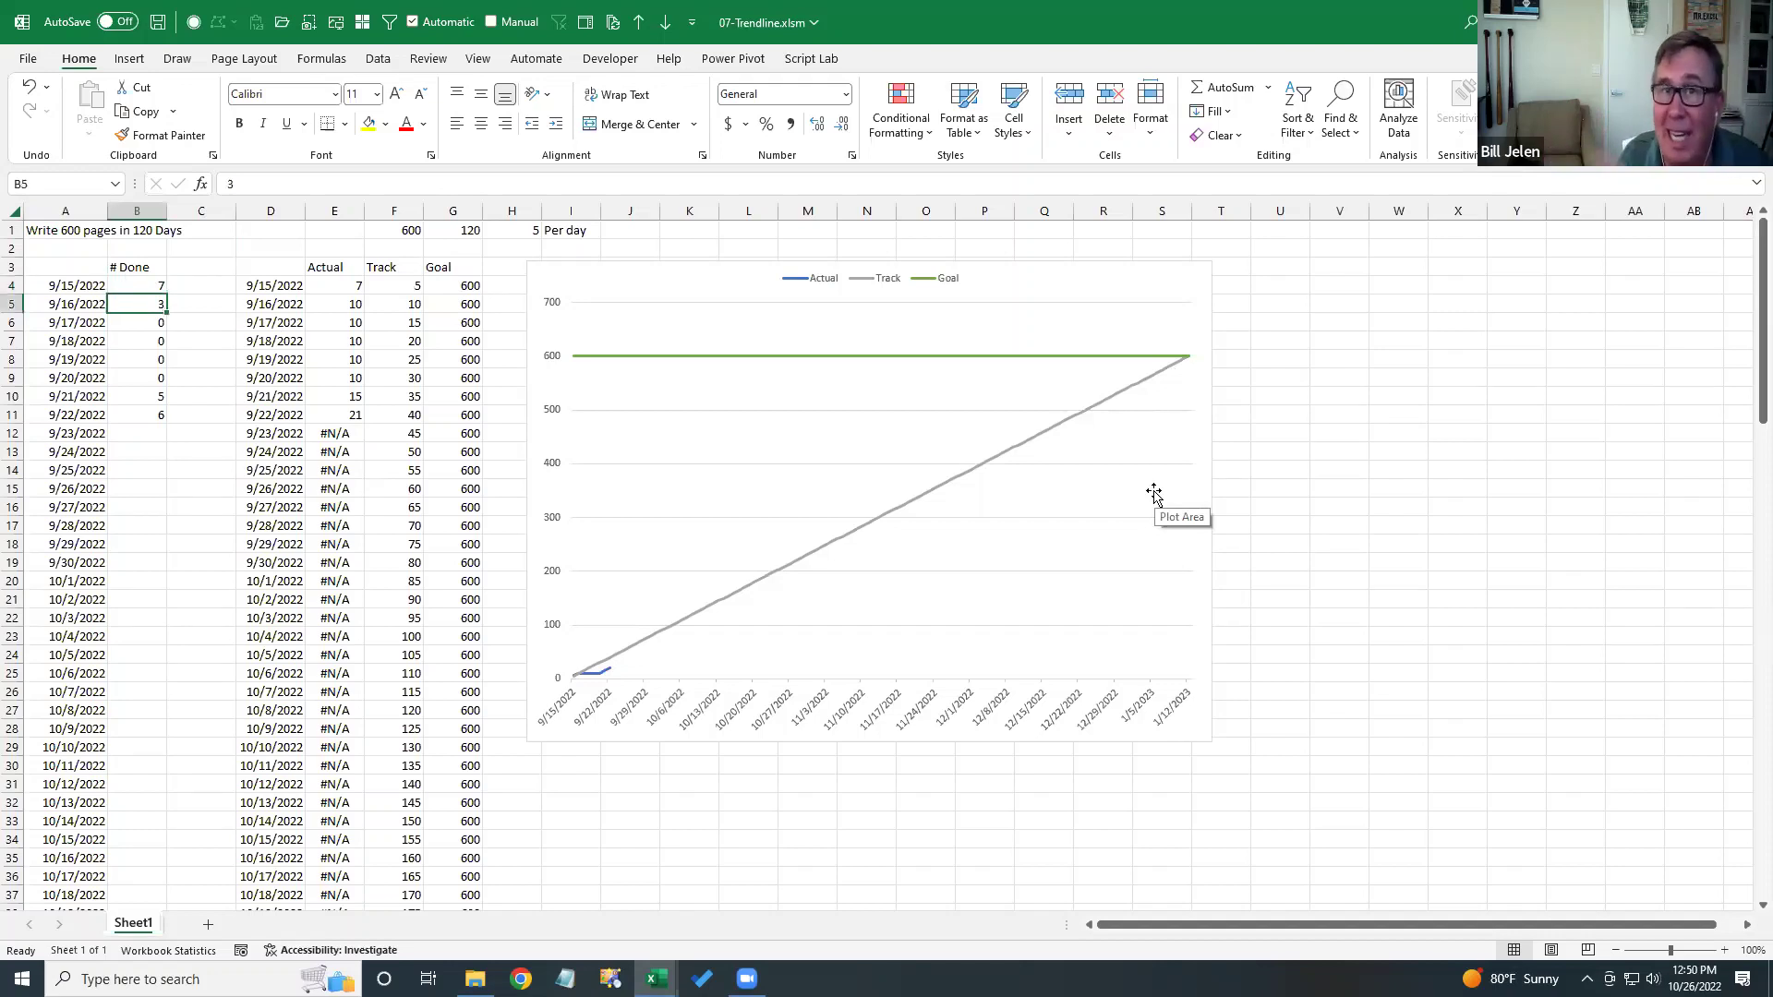
pyautogui.press('Down')
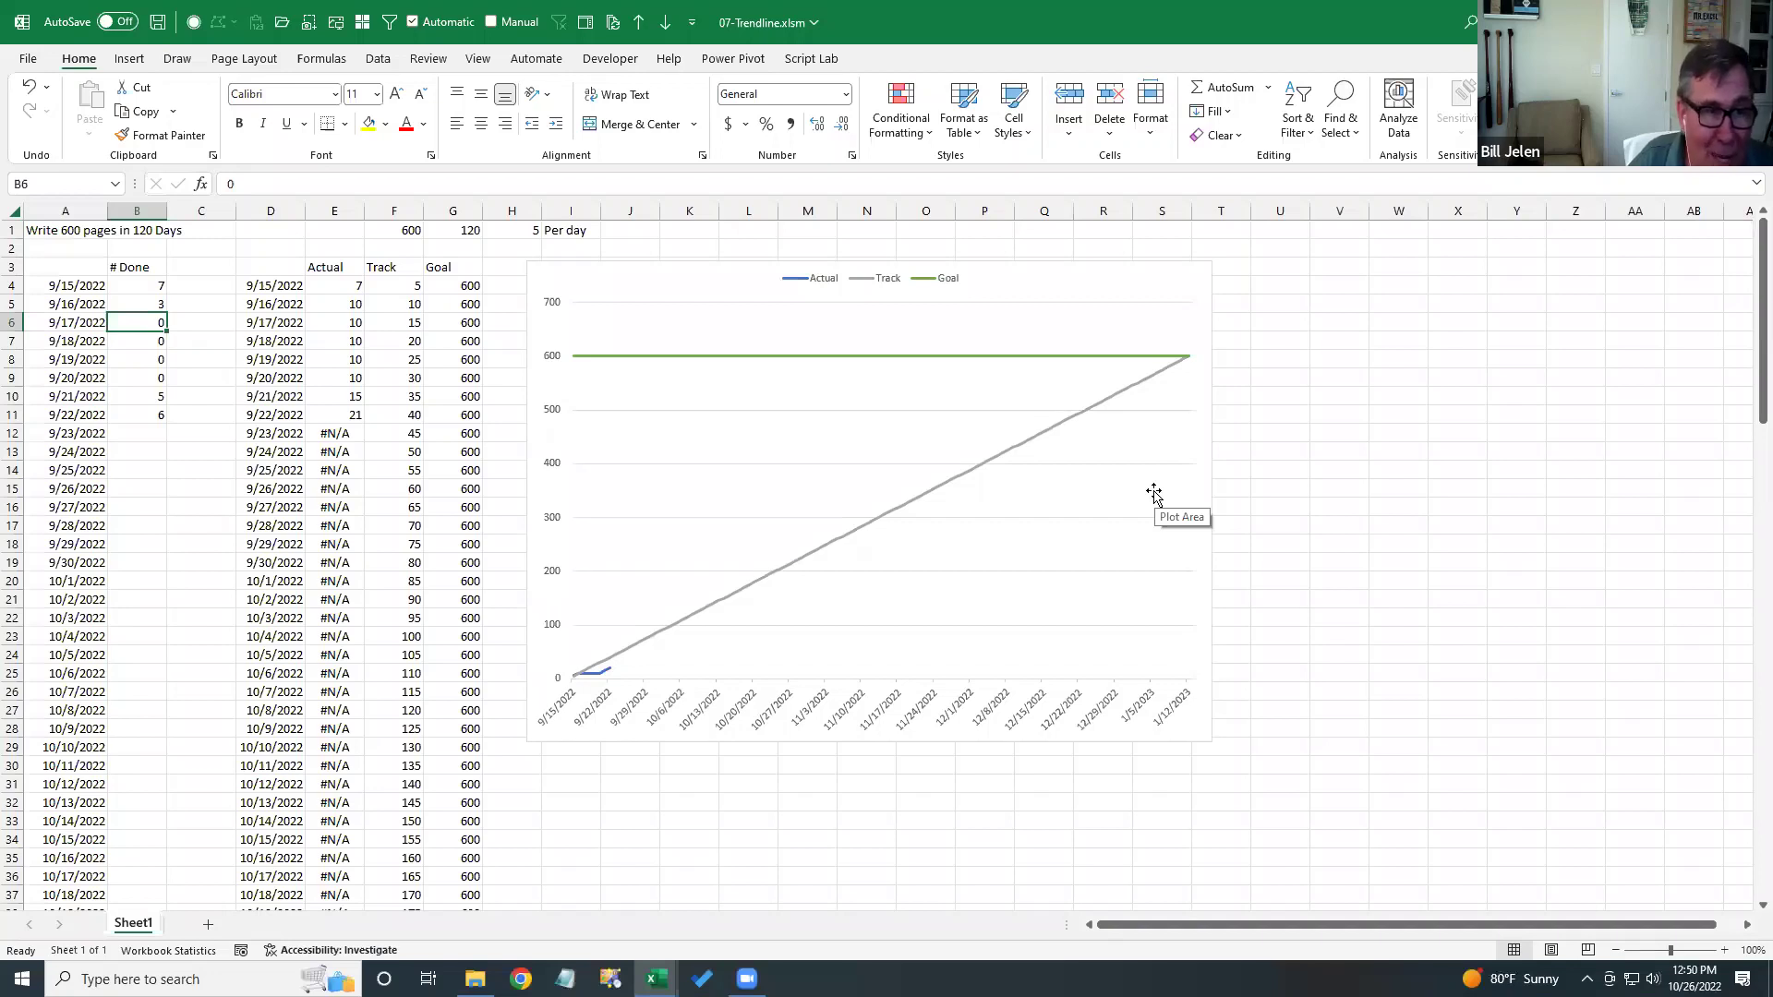
pyautogui.press('Down')
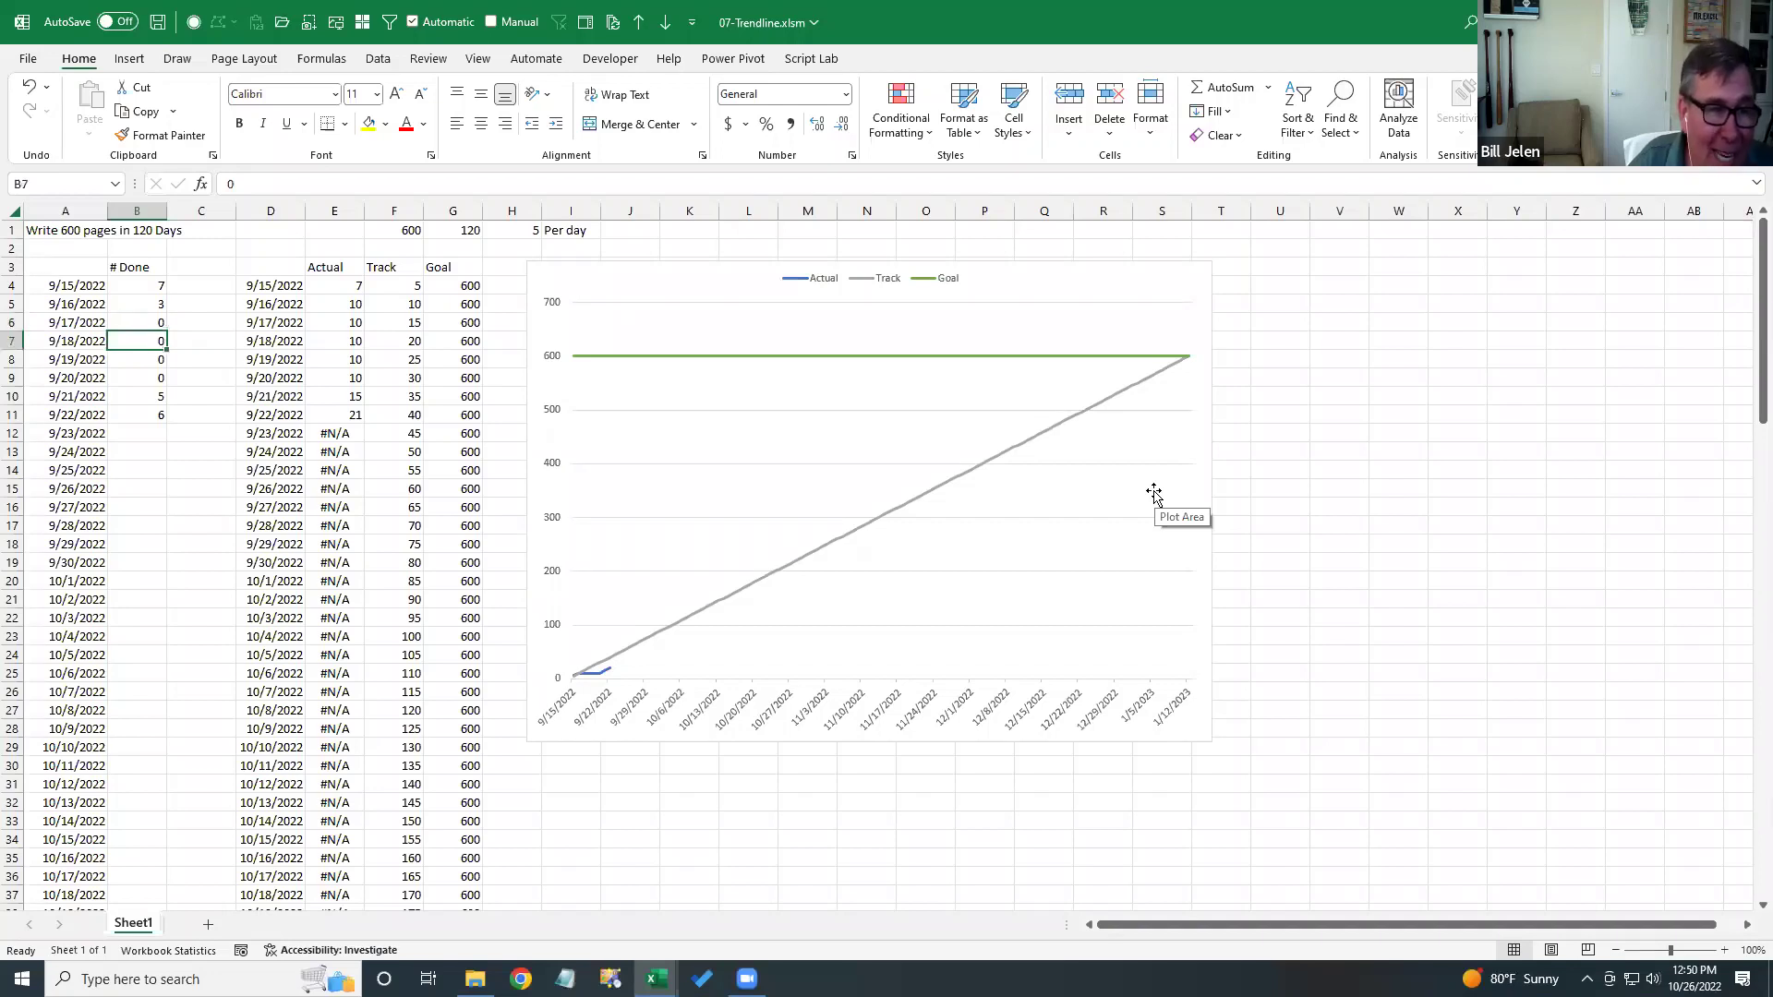
pyautogui.press('Down')
pyautogui.press('Down')
pyautogui.press('Down')
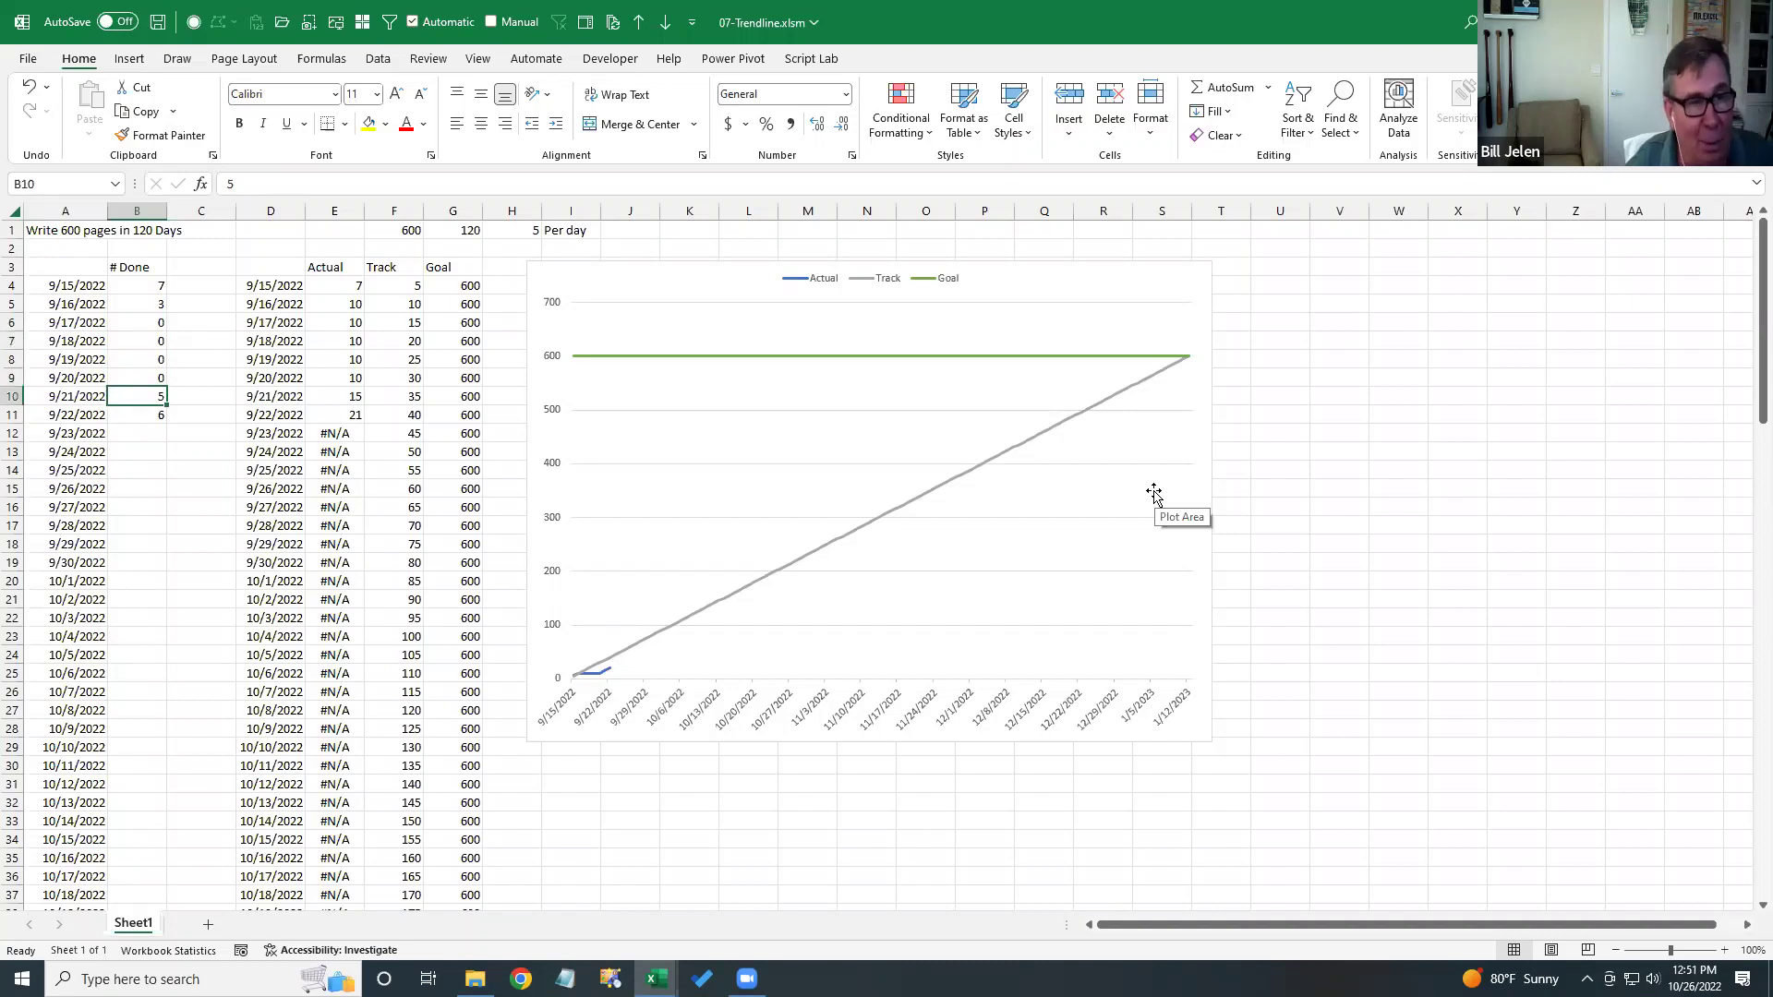
pyautogui.press('Down')
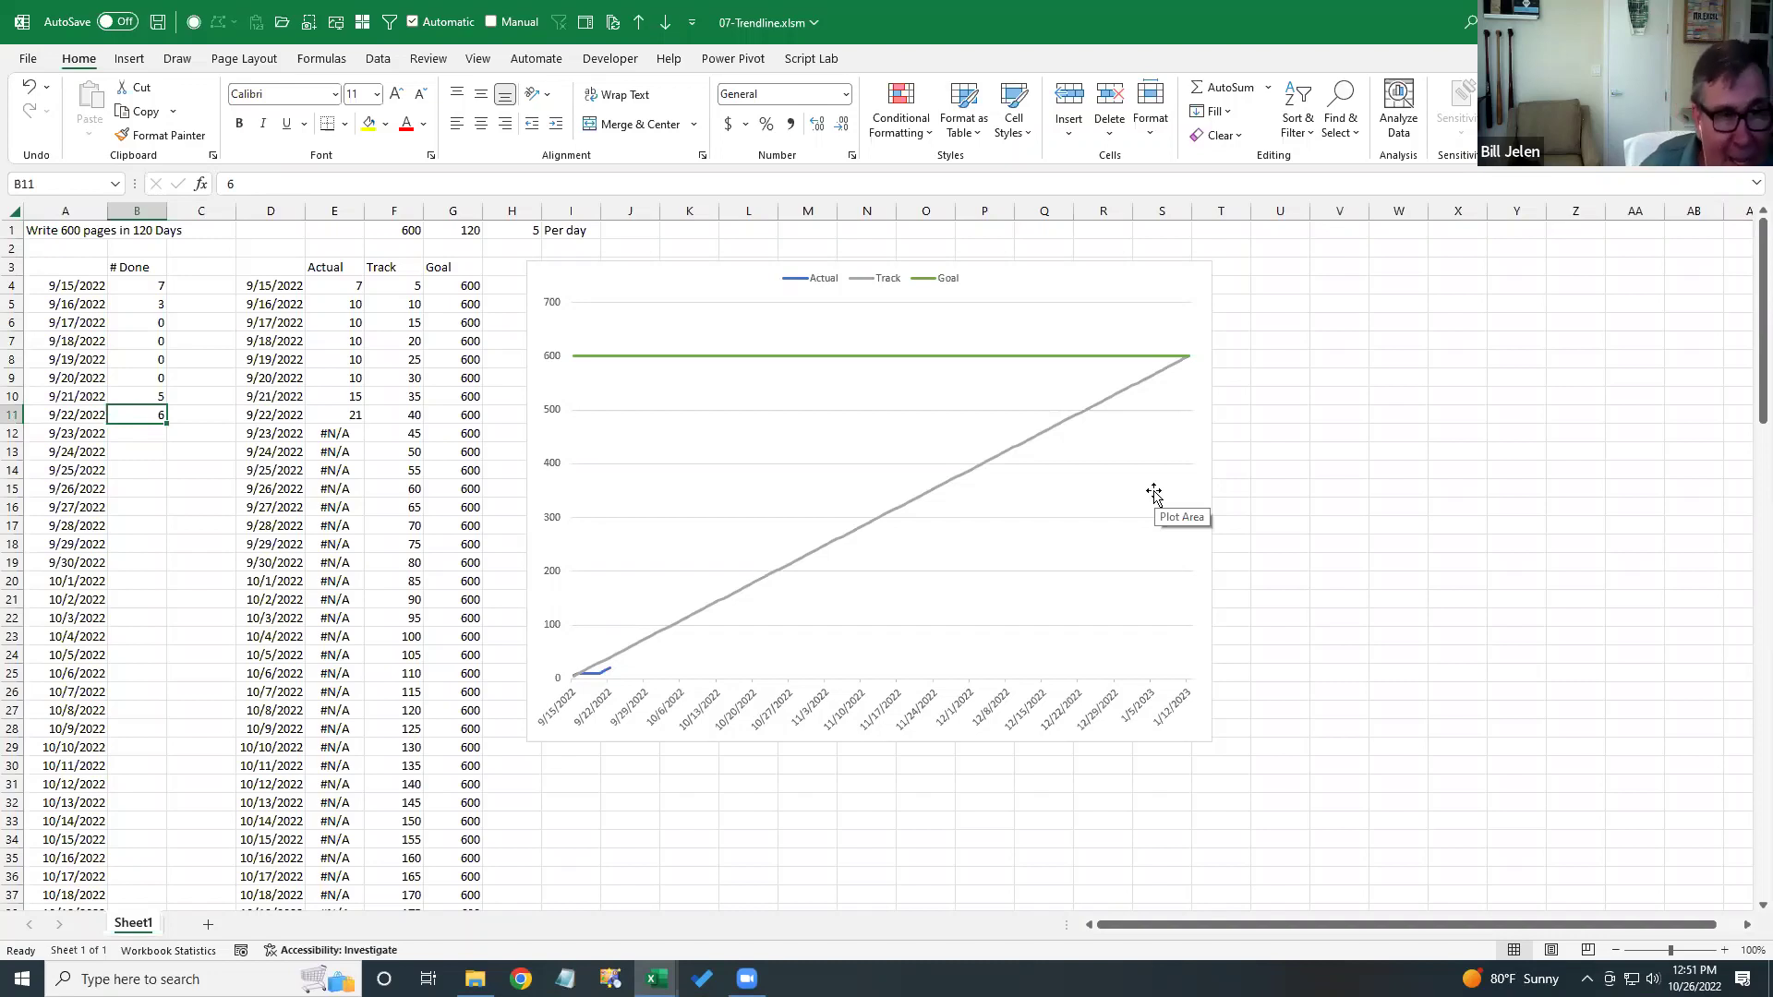
# - Add a linear trendline to the chart's Actual series and color it red
pyautogui.rightClick(606, 677)
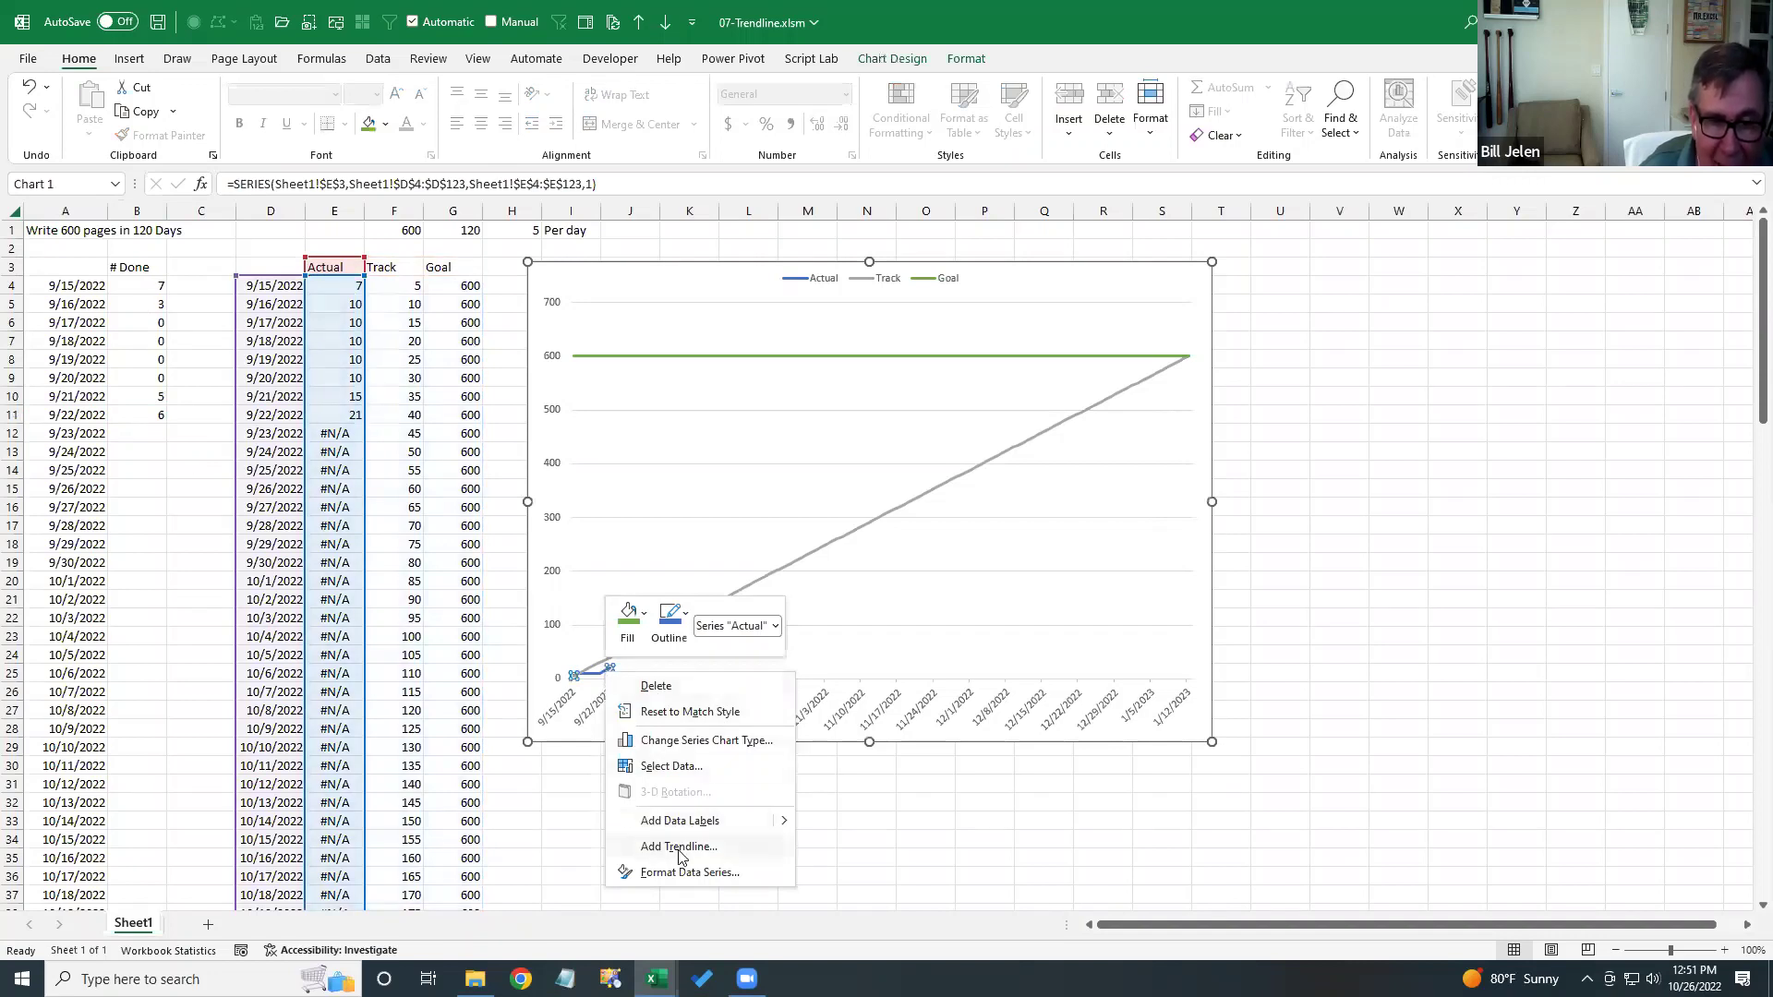
pyautogui.click(679, 847)
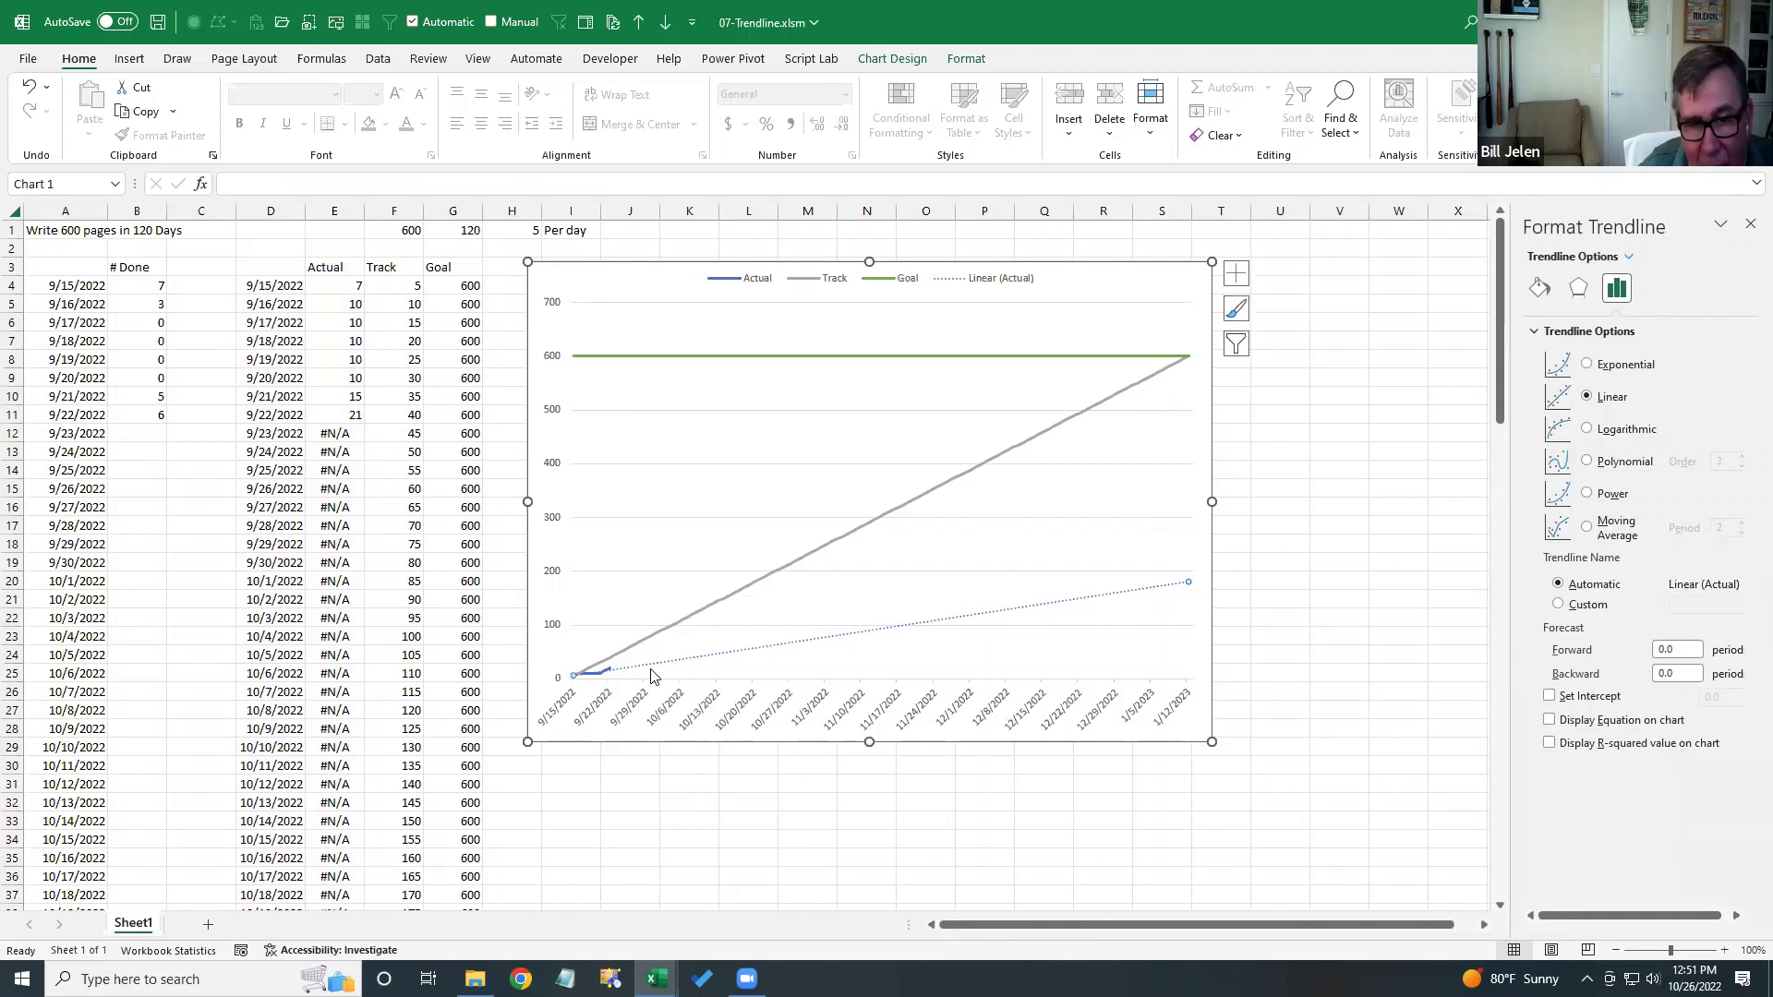
pyautogui.rightClick(974, 619)
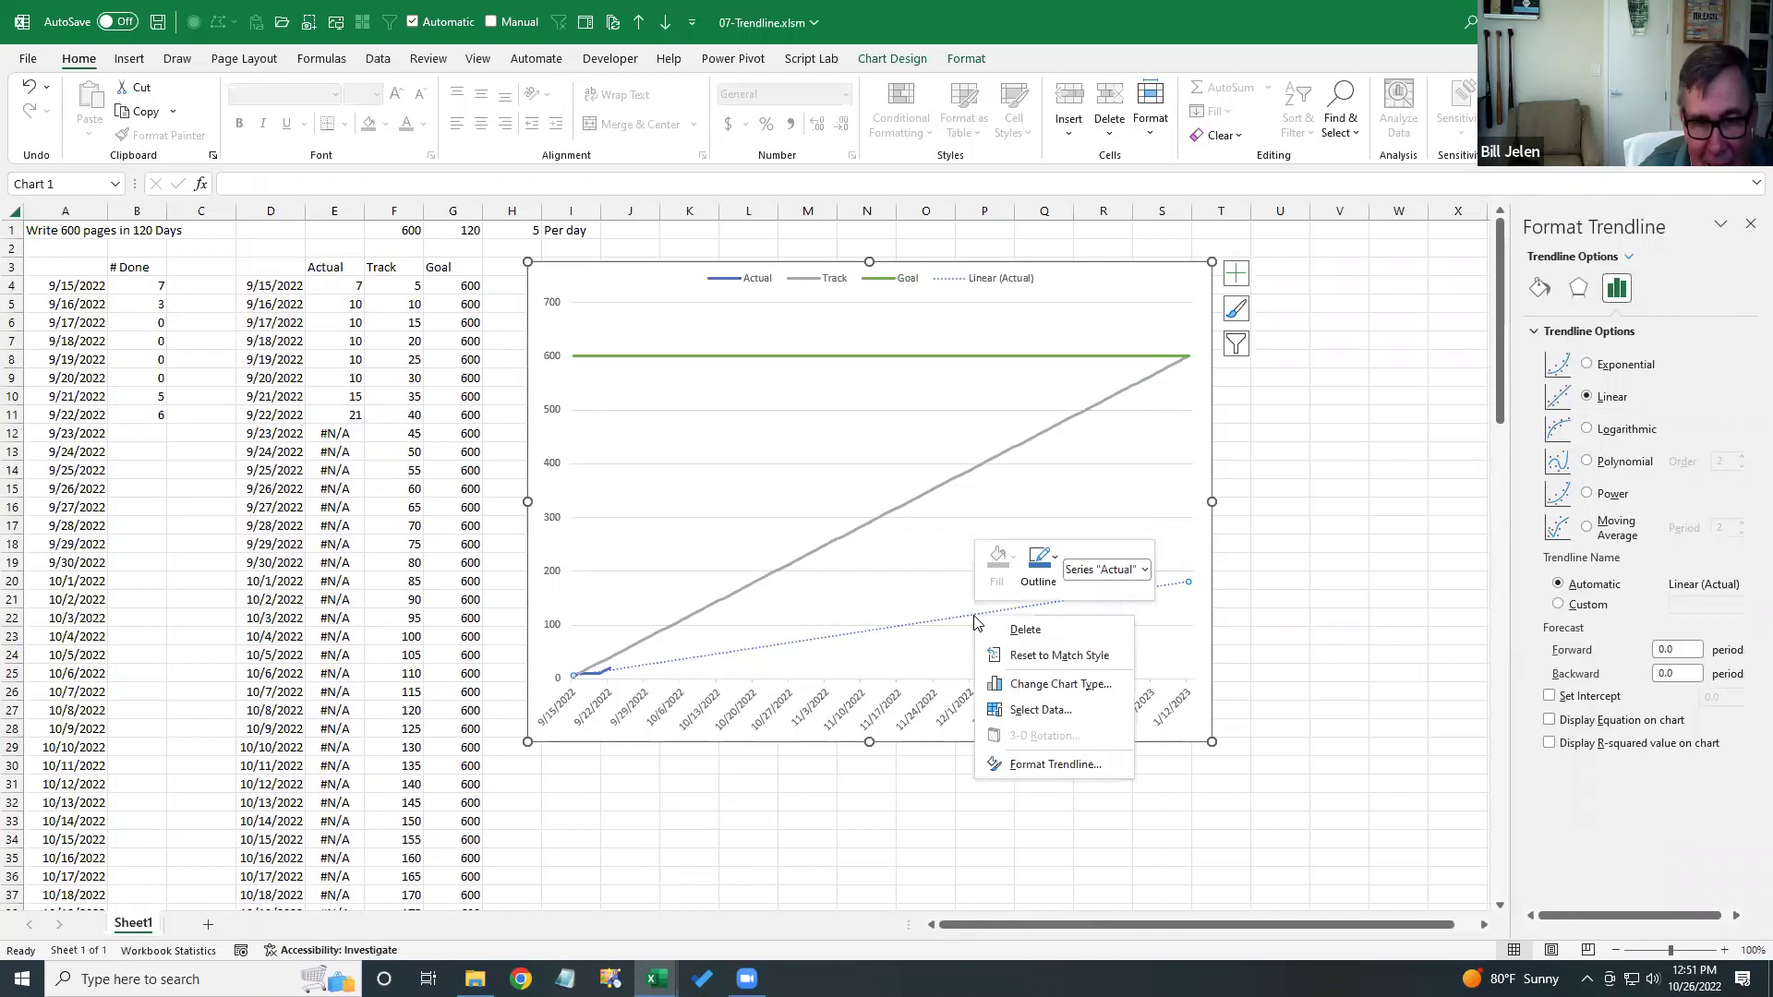
pyautogui.click(1029, 764)
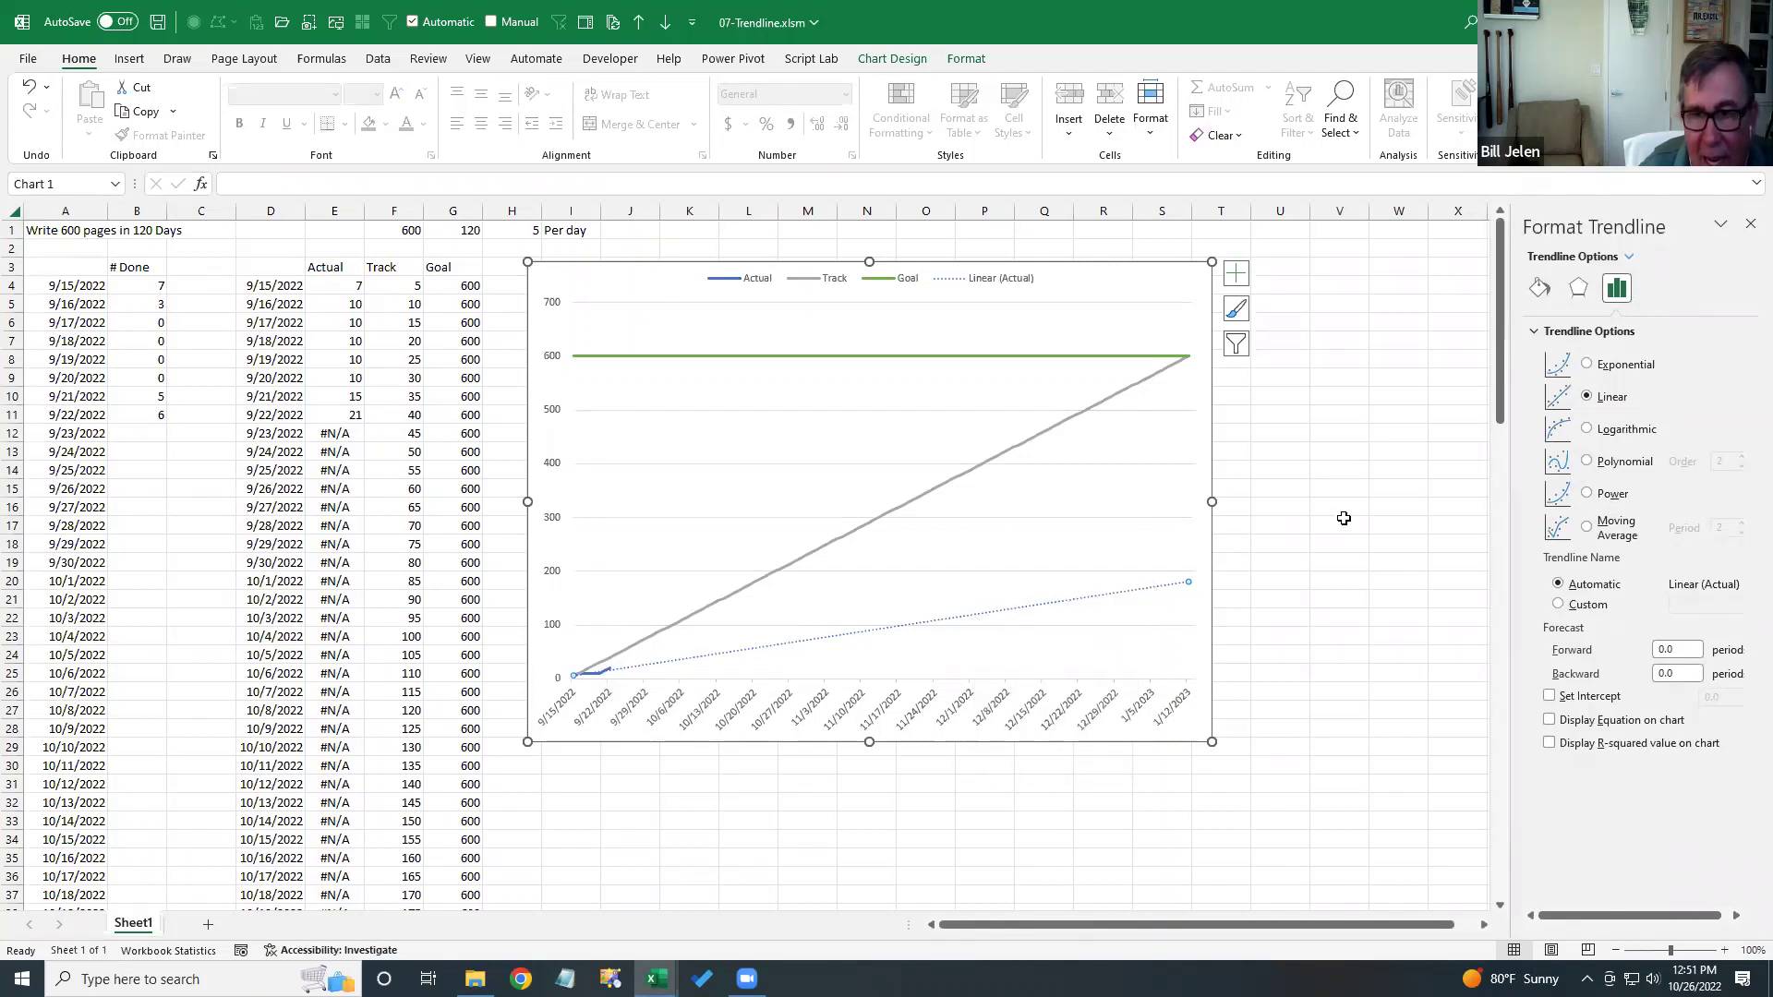
pyautogui.click(1540, 289)
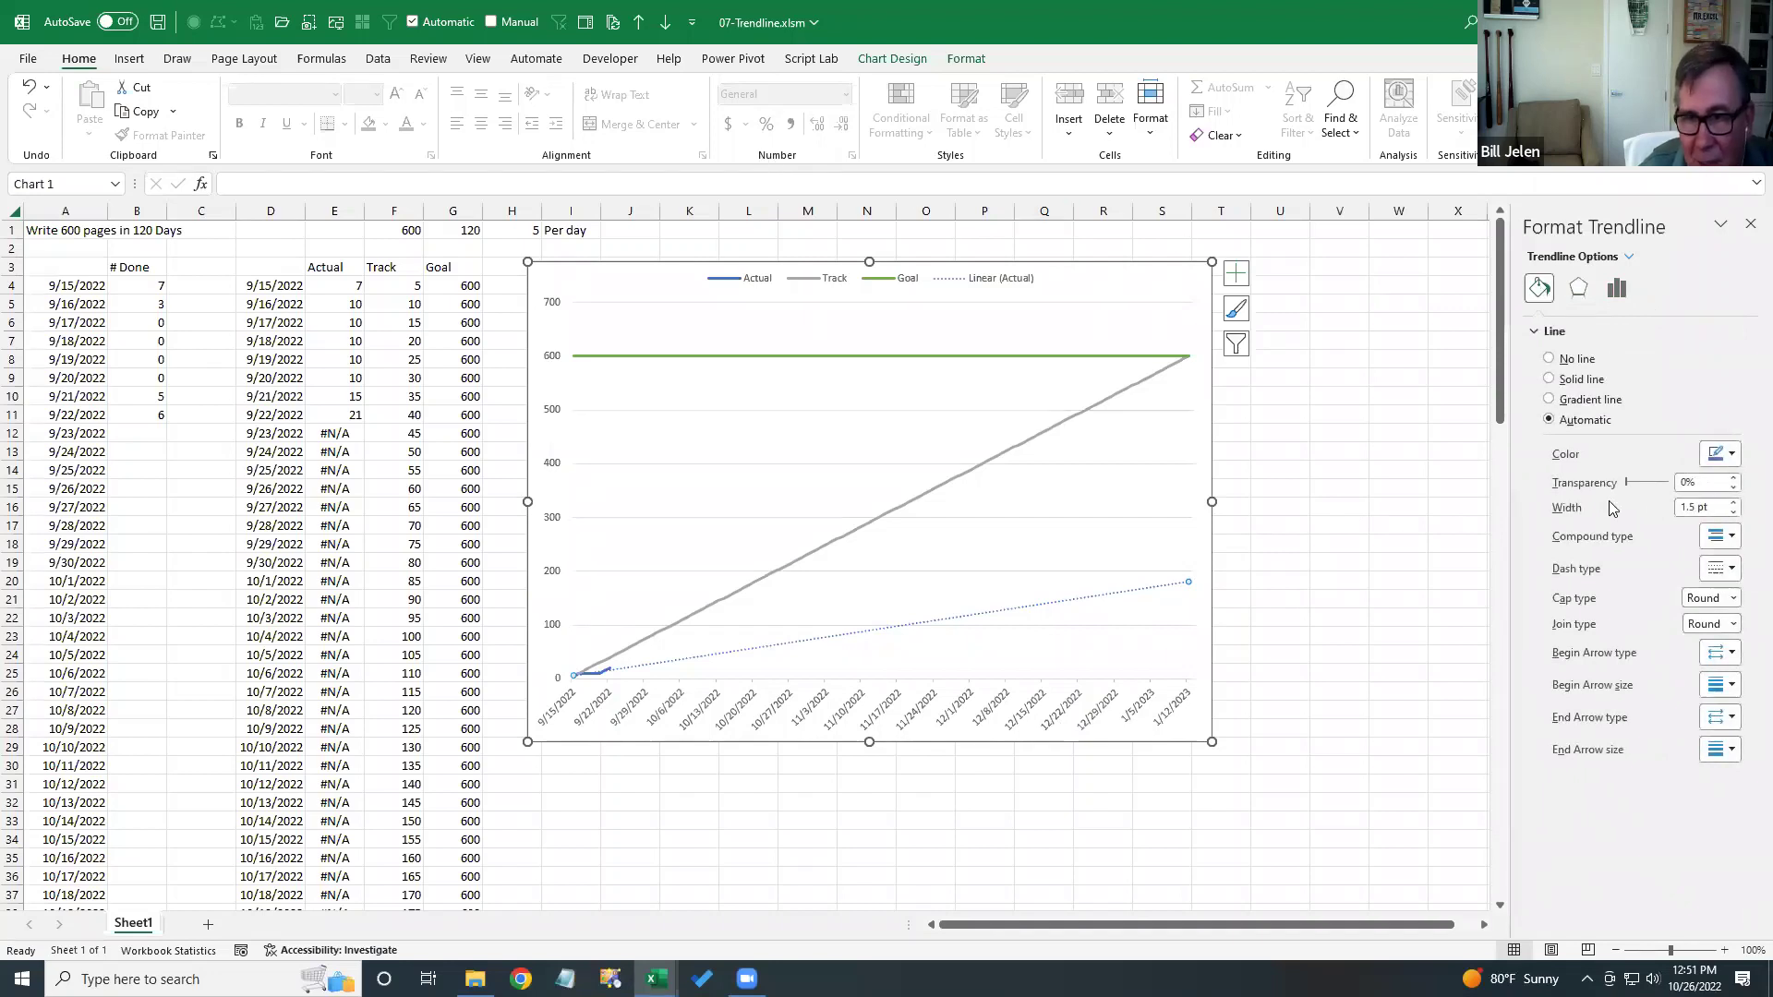
pyautogui.click(1732, 455)
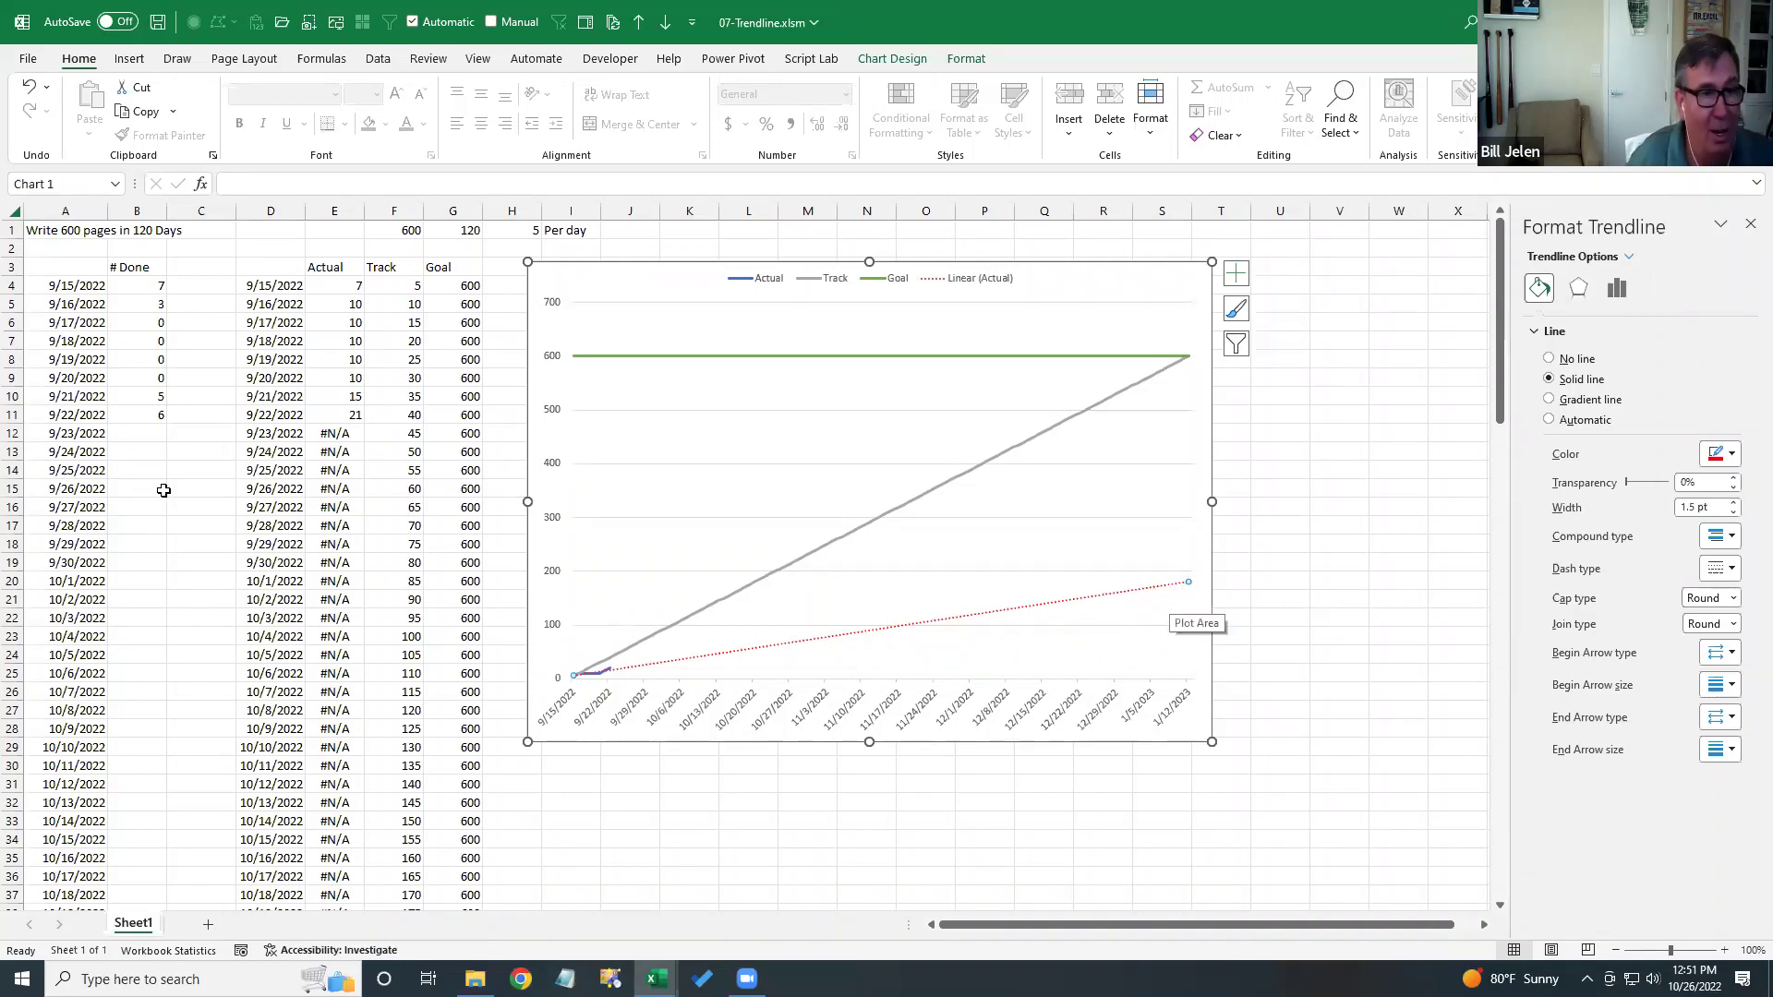
# - Enter 10, 10, 12 and 11 as the # Done values for 9/23/2022 through 9/26/2022 in B12:B15
pyautogui.click(138, 435)
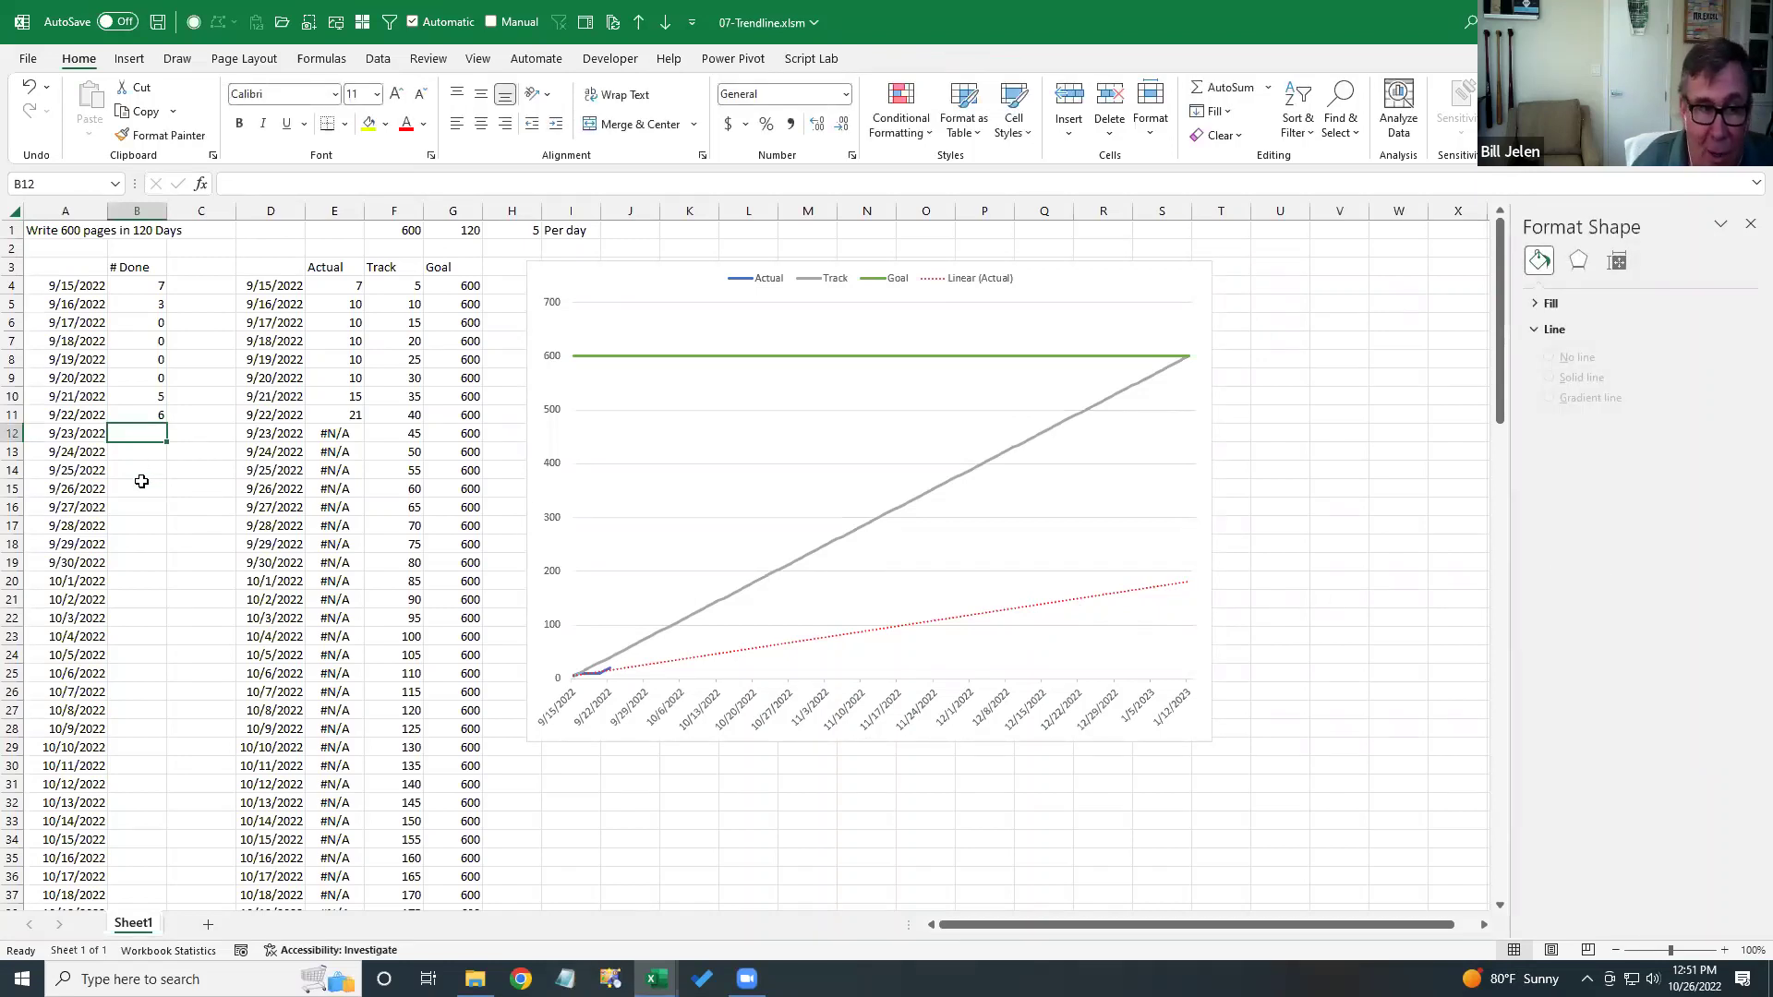
pyautogui.write('10')
pyautogui.press('Return')
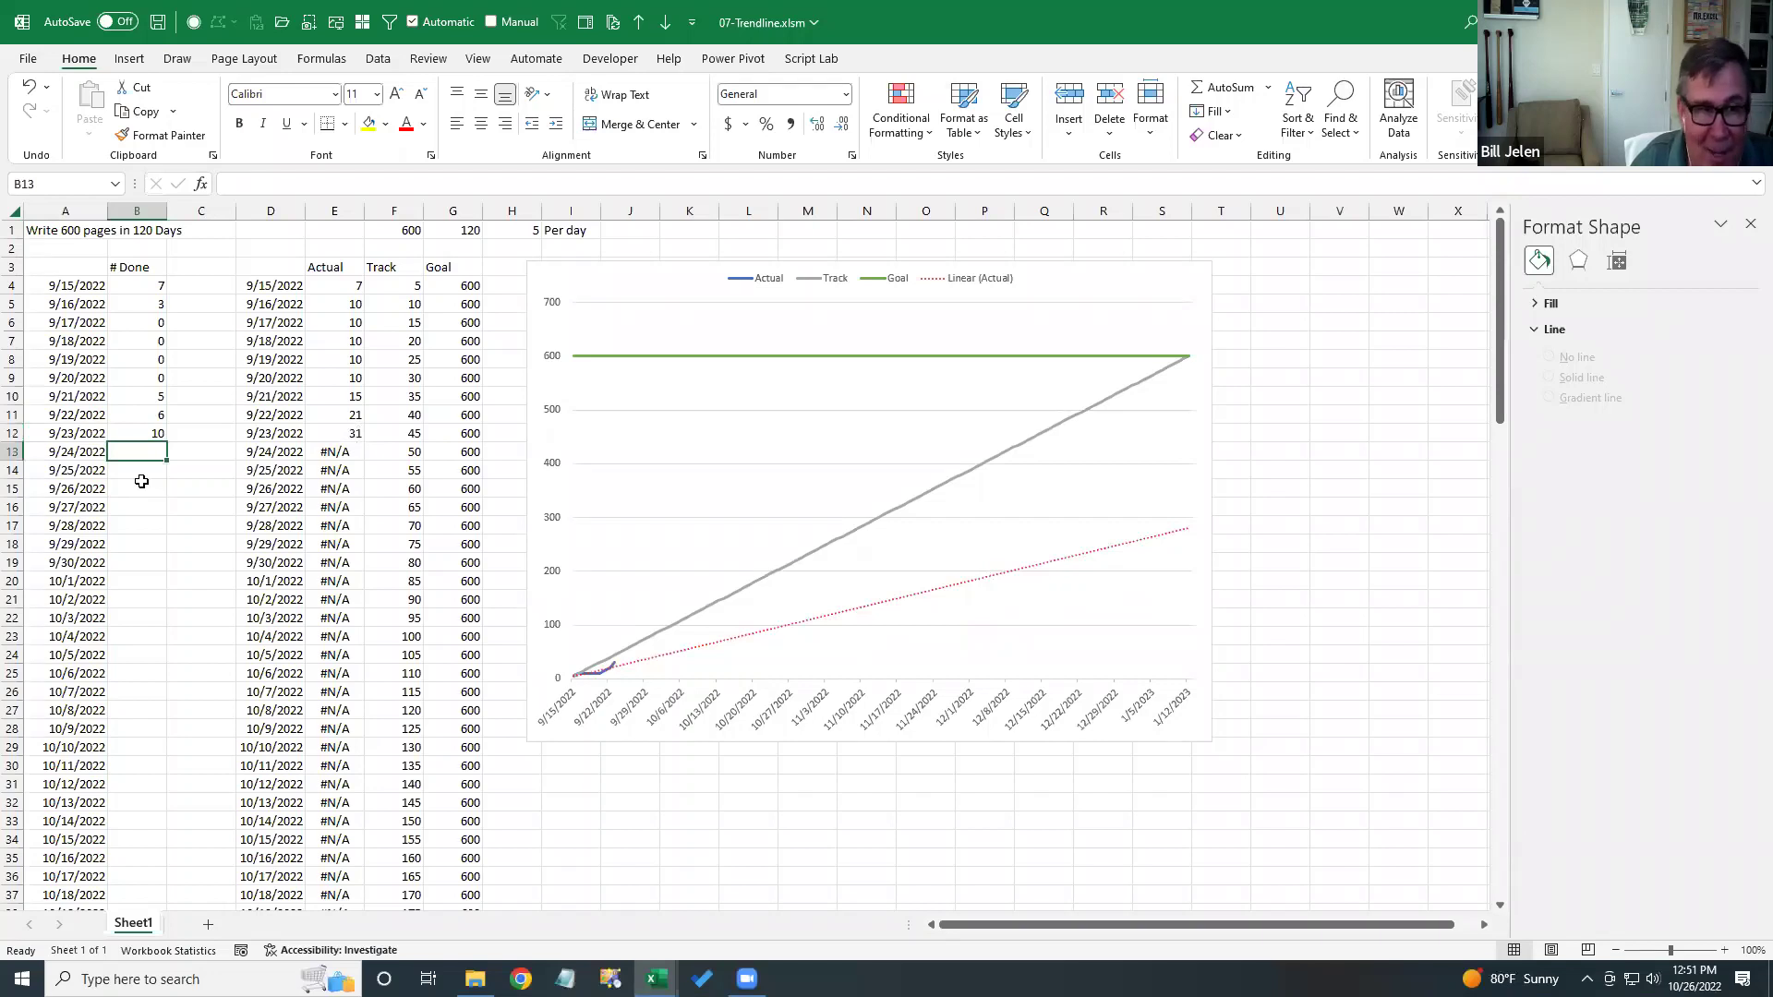
pyautogui.write('10')
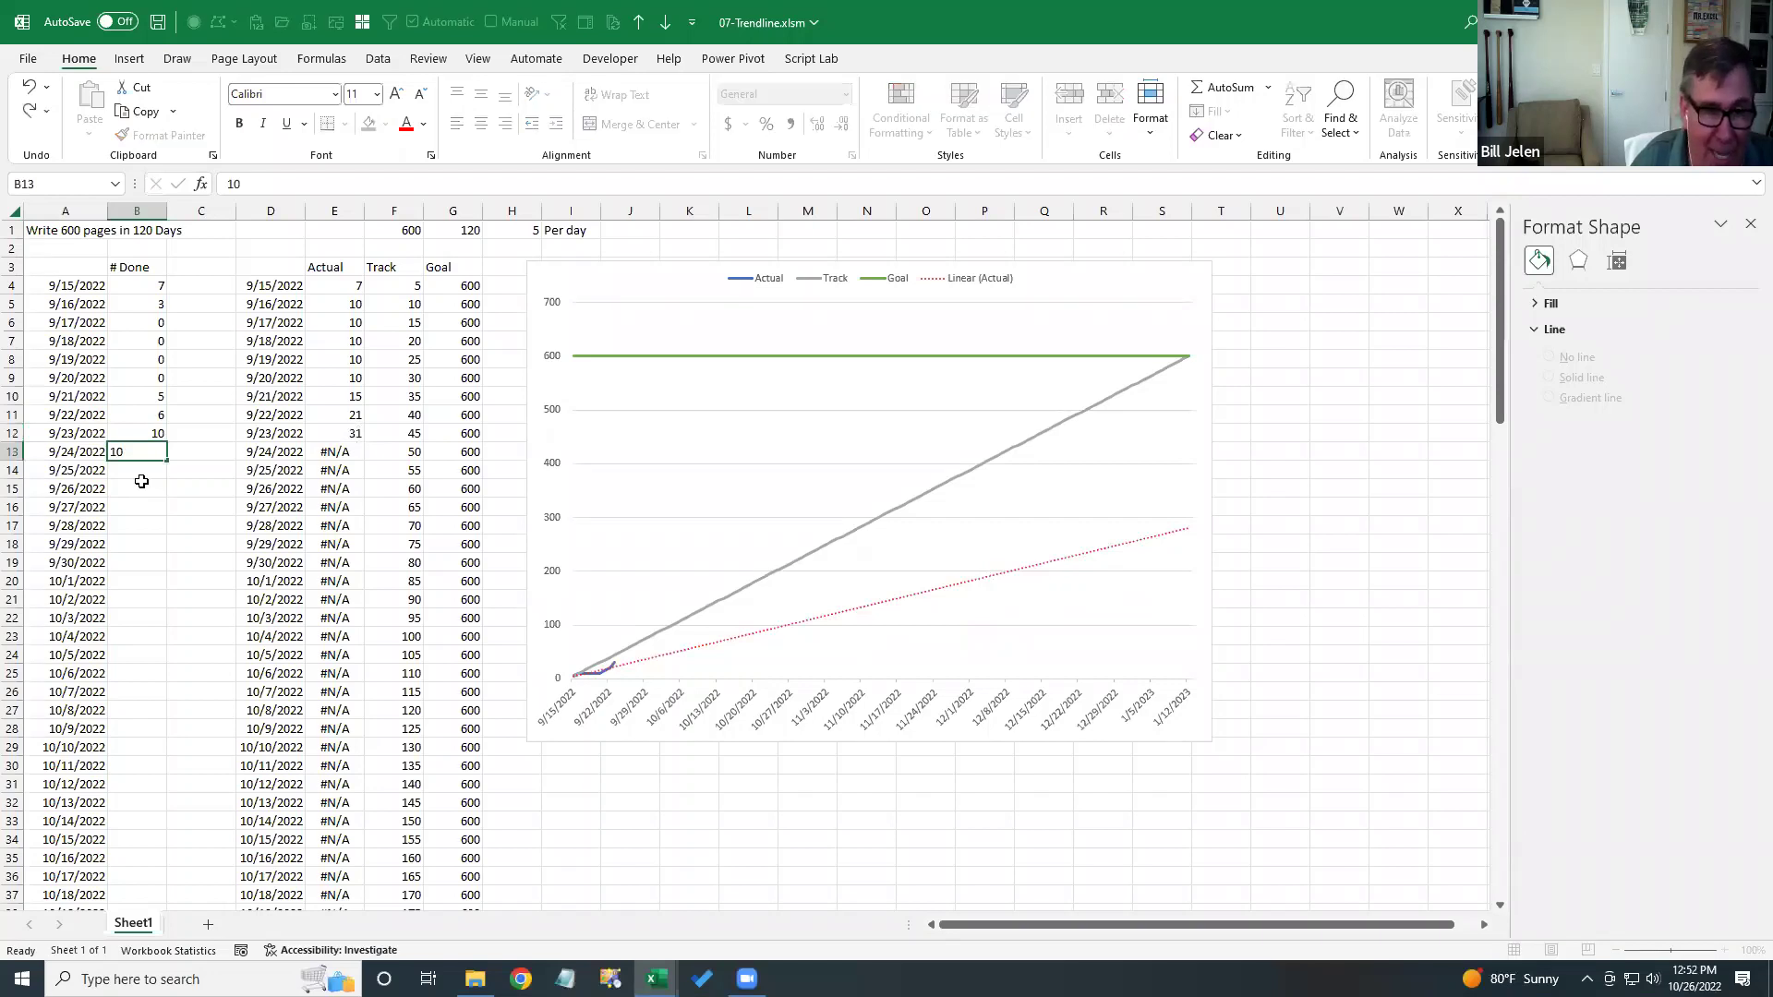
pyautogui.press('Return')
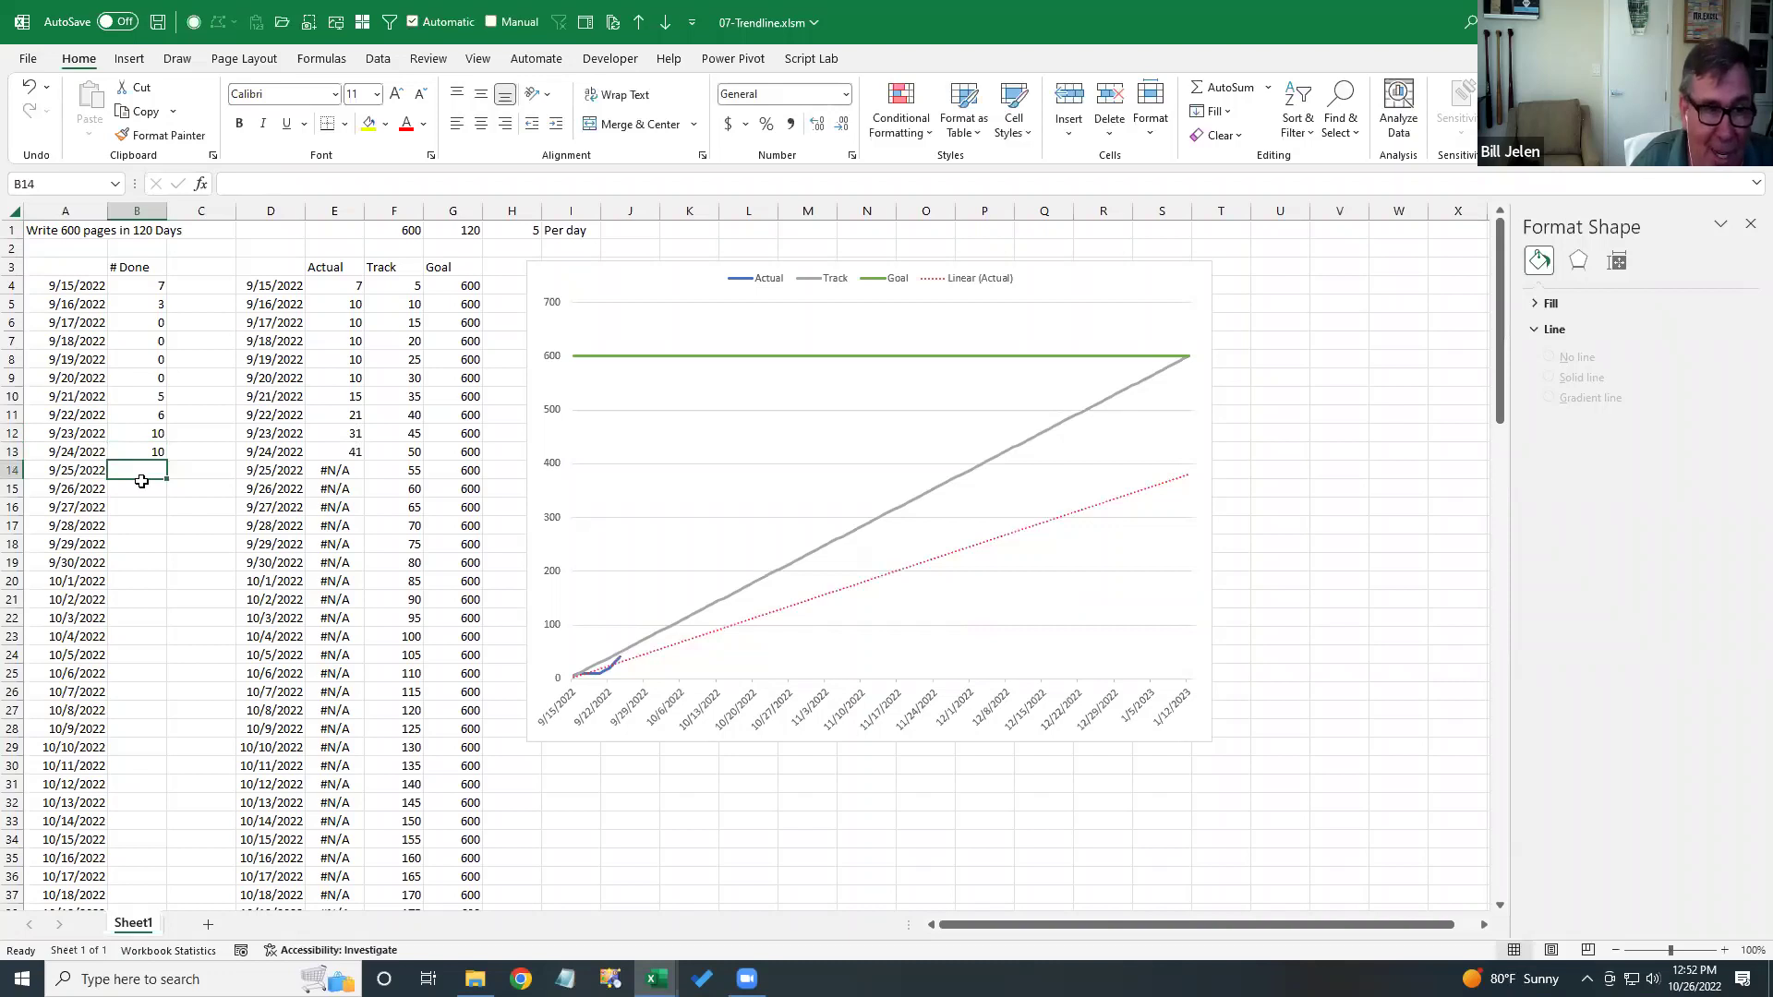
pyautogui.write('12')
pyautogui.press('Return')
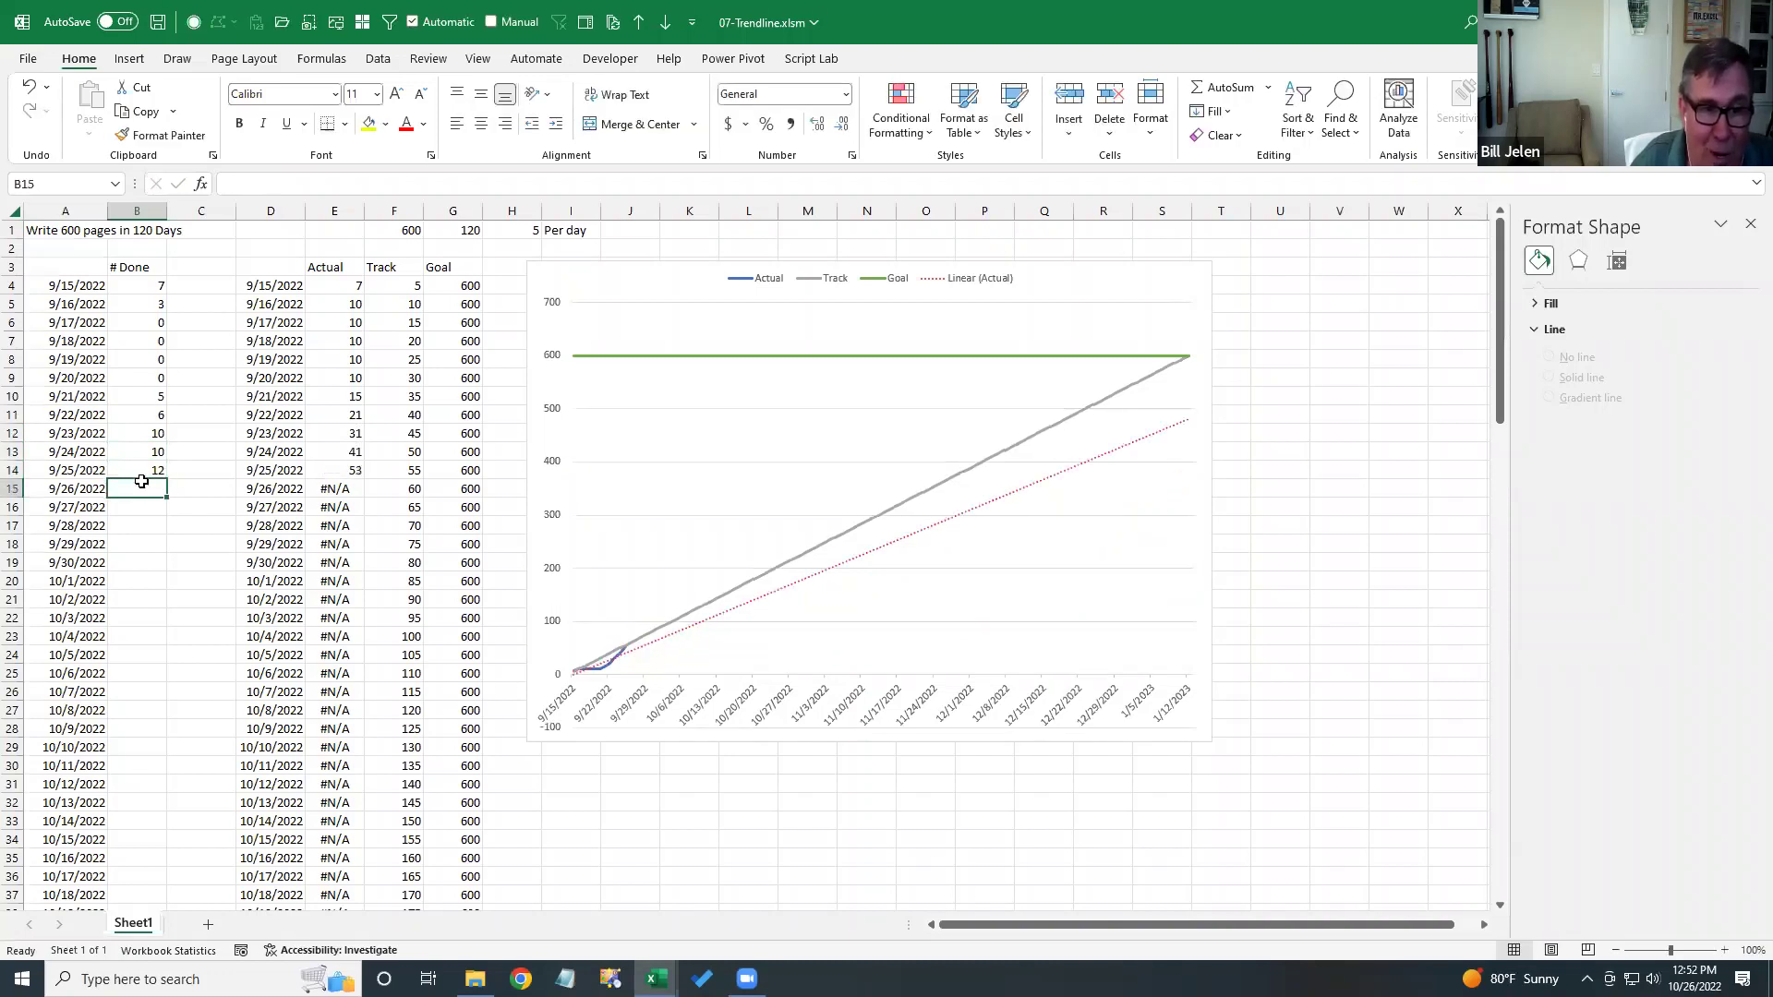
pyautogui.write('11')
pyautogui.press('Return')
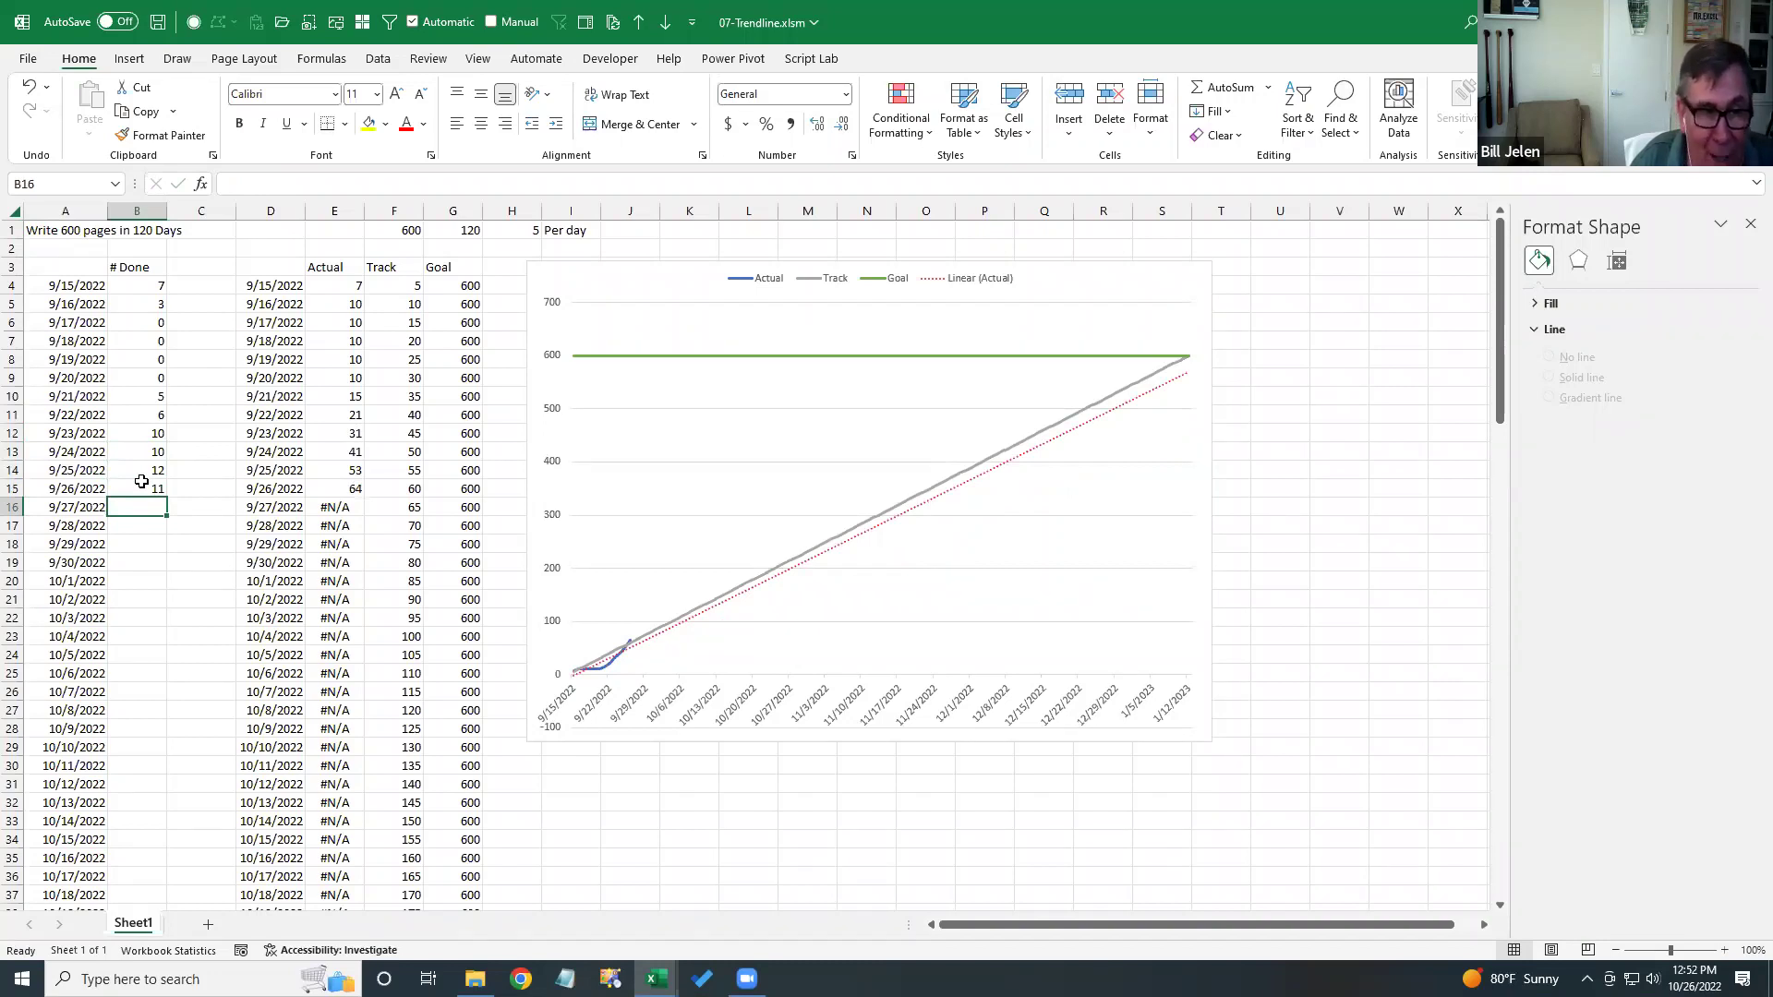
# - Enter 12 as the # Done value for 9/27/2022 in B16 and compare the trendline with the Track line and earlier entries
pyautogui.write('12')
pyautogui.press('Return')
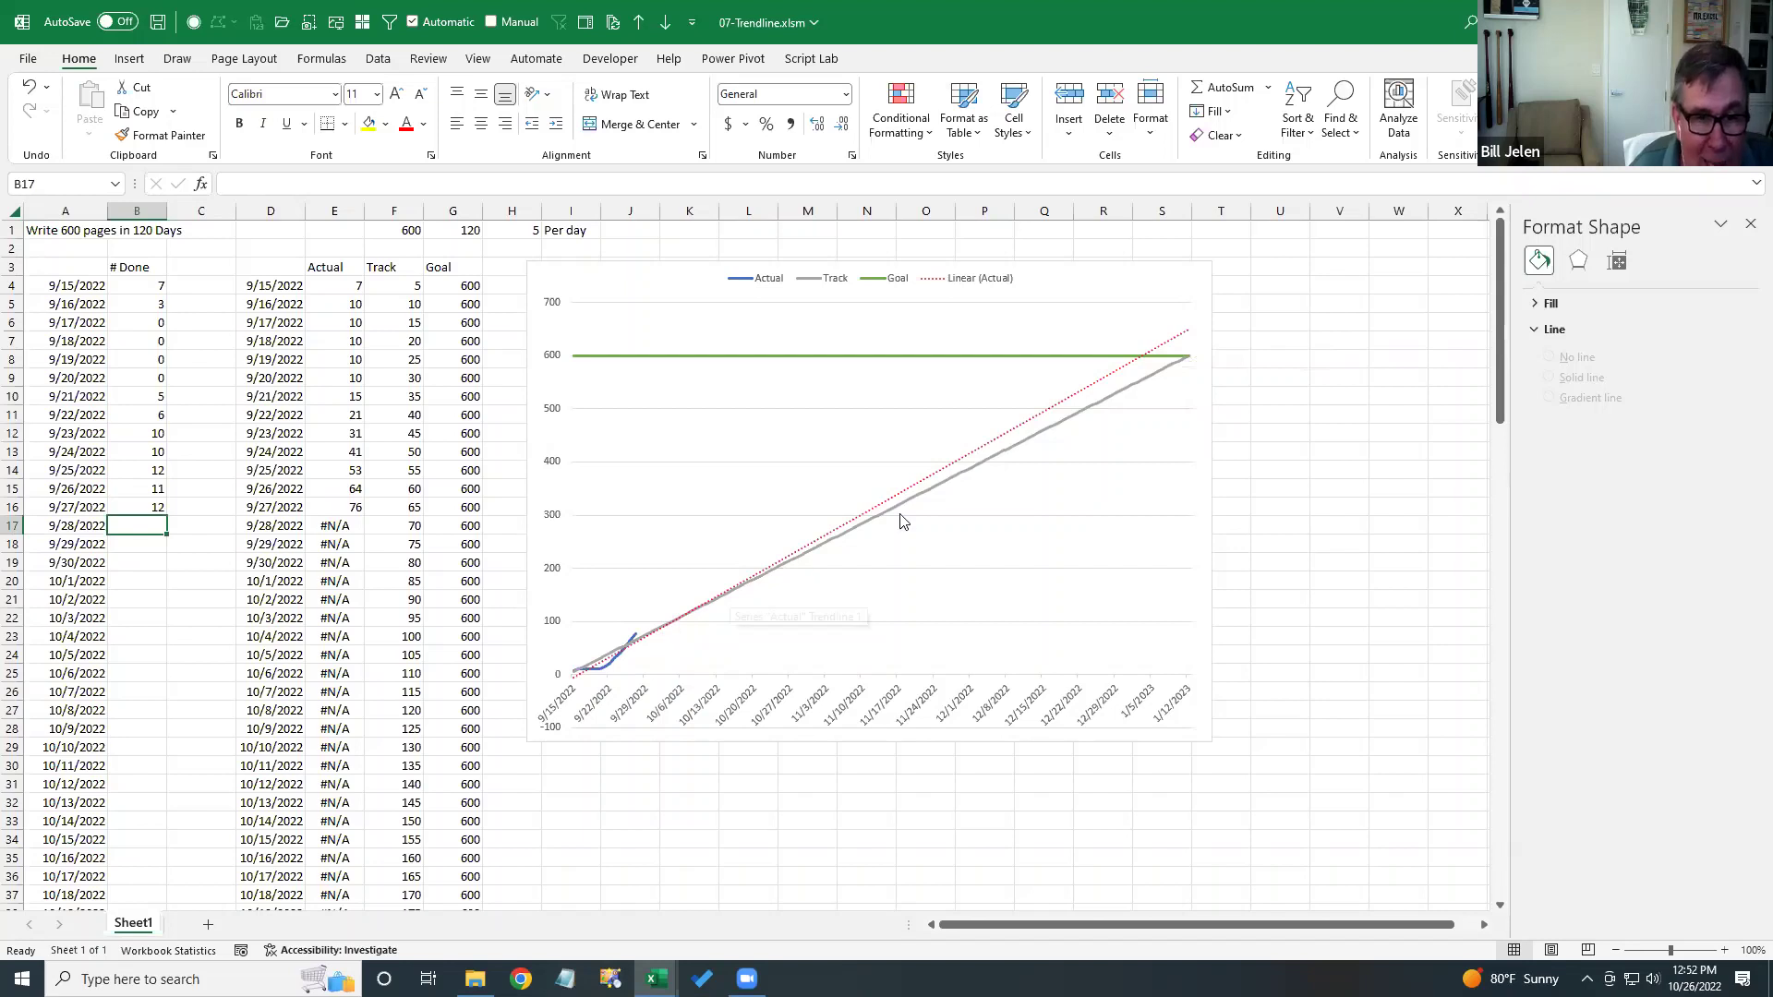
pyautogui.moveTo(910, 515)
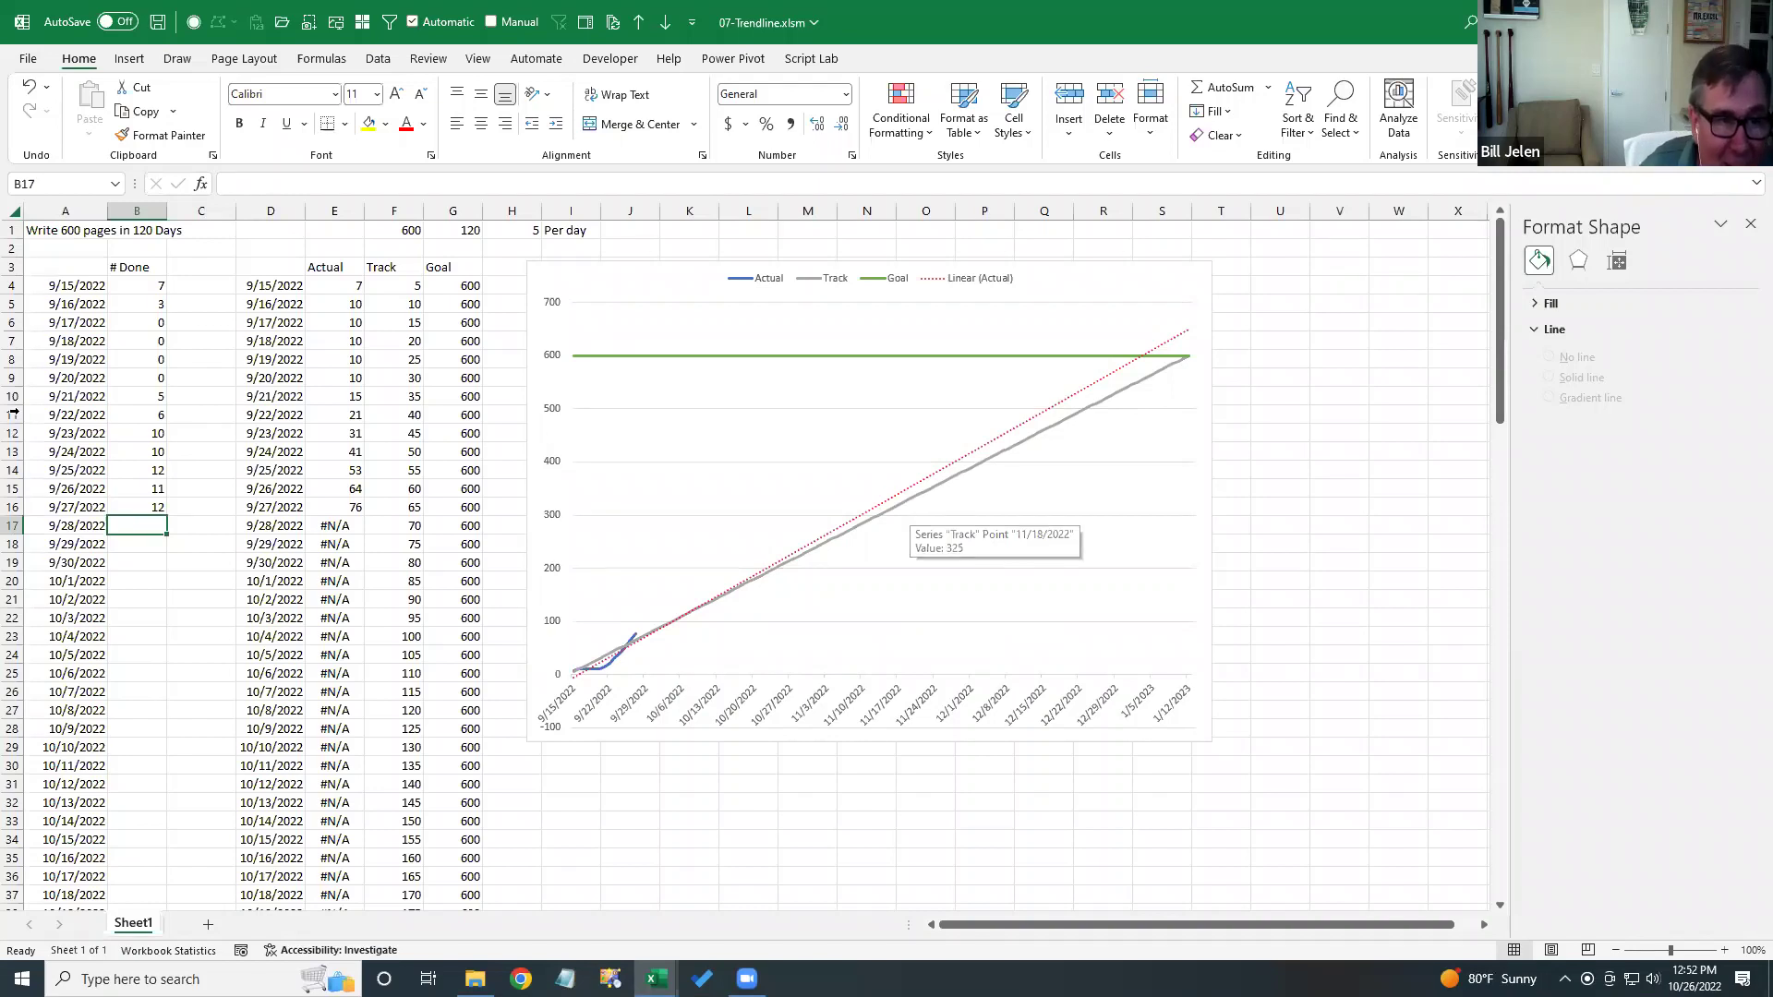
pyautogui.moveTo(148, 326); pyautogui.dragTo(143, 391)
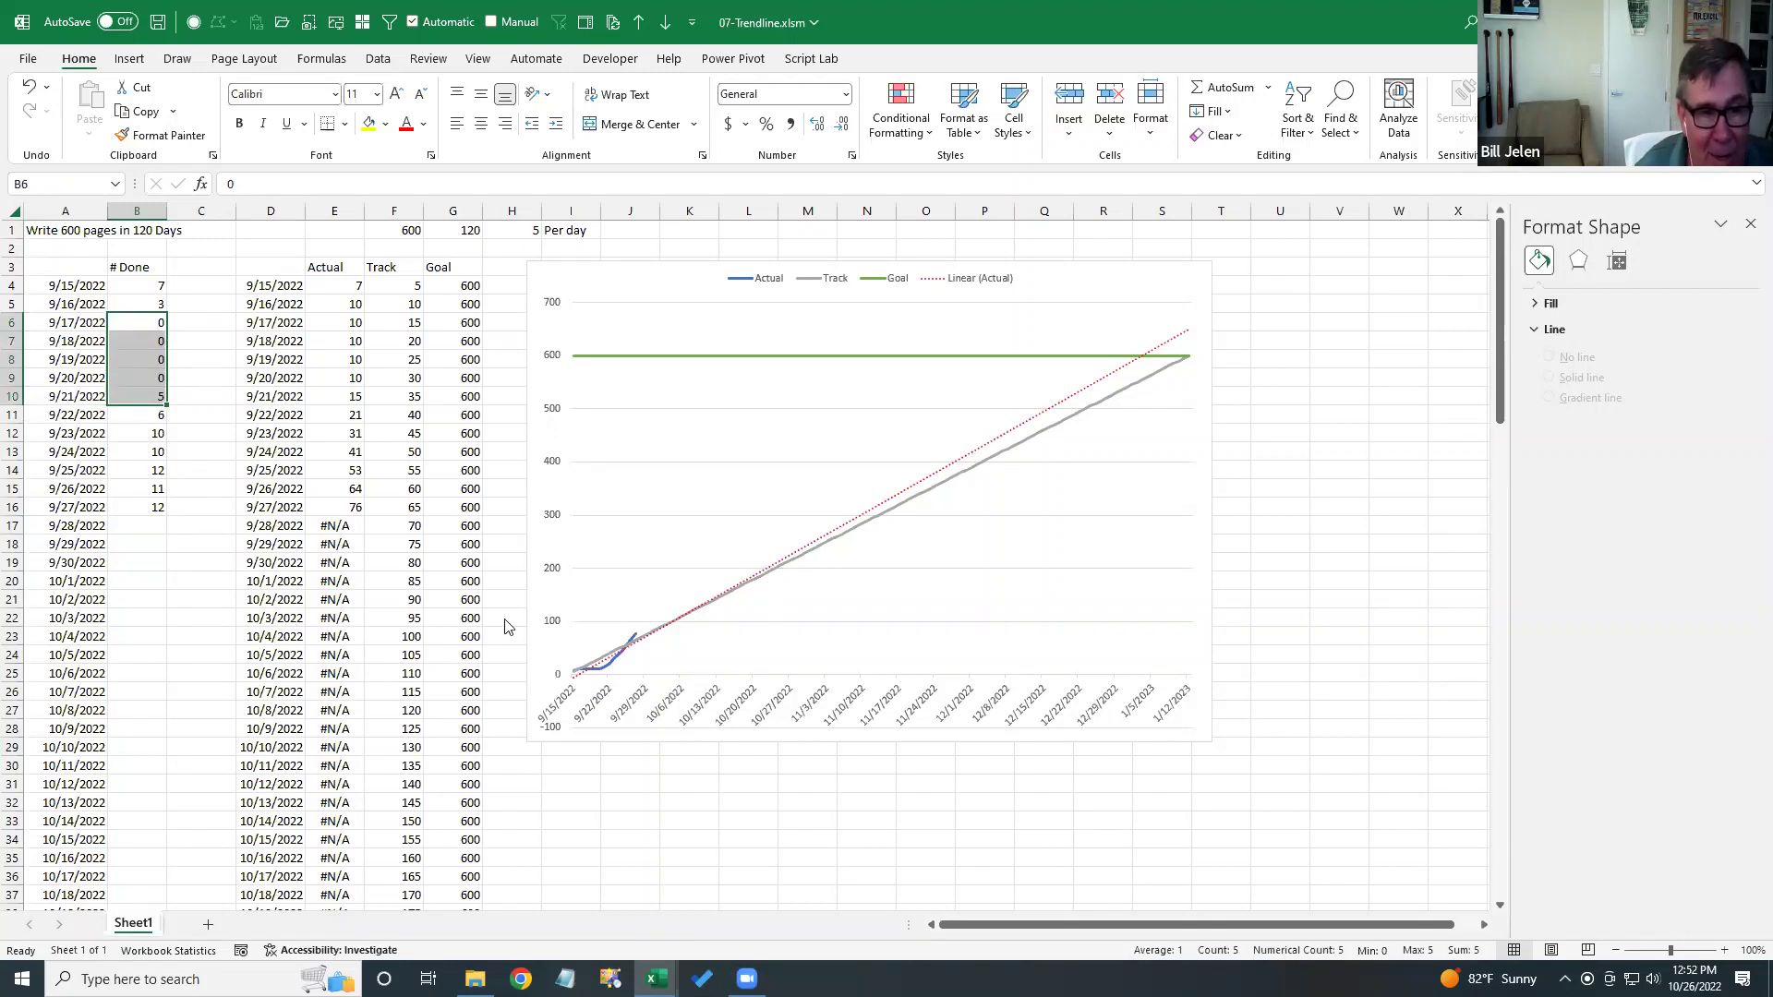
# - Enter 5 as the # Done value for each day from 9/28/2022 through 10/6/2022 in B17:B25
pyautogui.click(139, 525)
pyautogui.write('5')
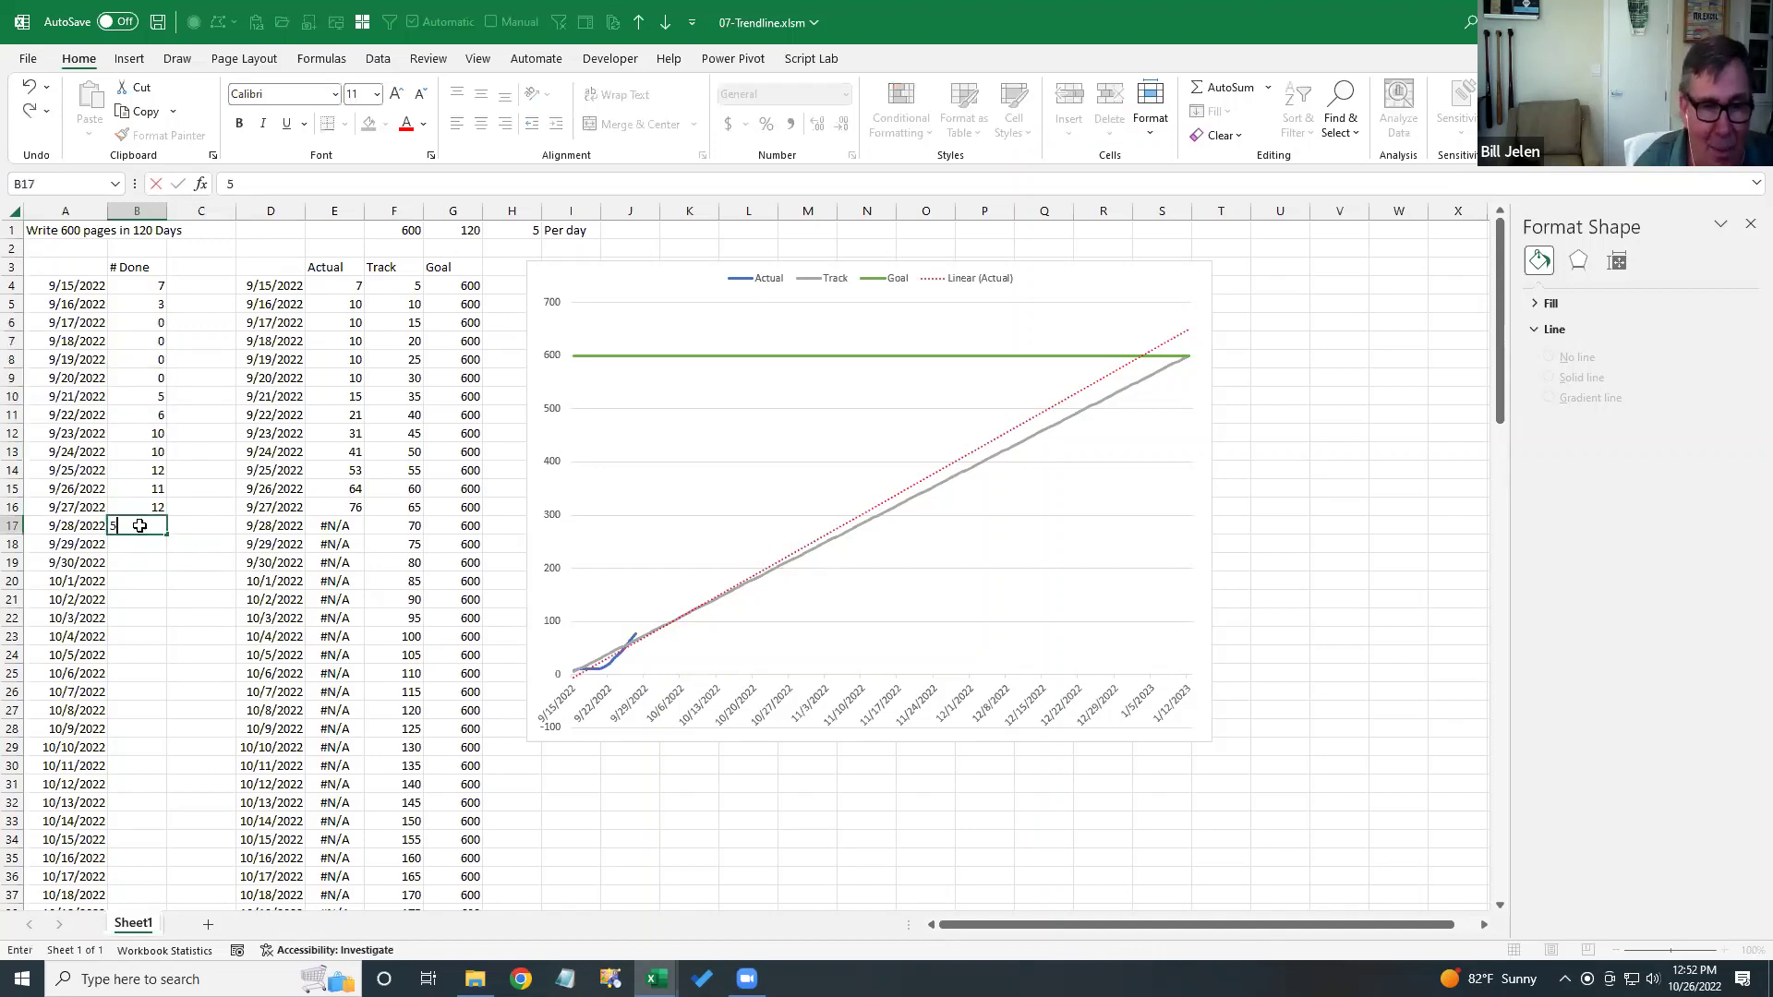
pyautogui.press('Return')
pyautogui.write('5')
pyautogui.press('Return')
pyautogui.write('5')
pyautogui.press('Return')
pyautogui.write('5')
pyautogui.press('Return')
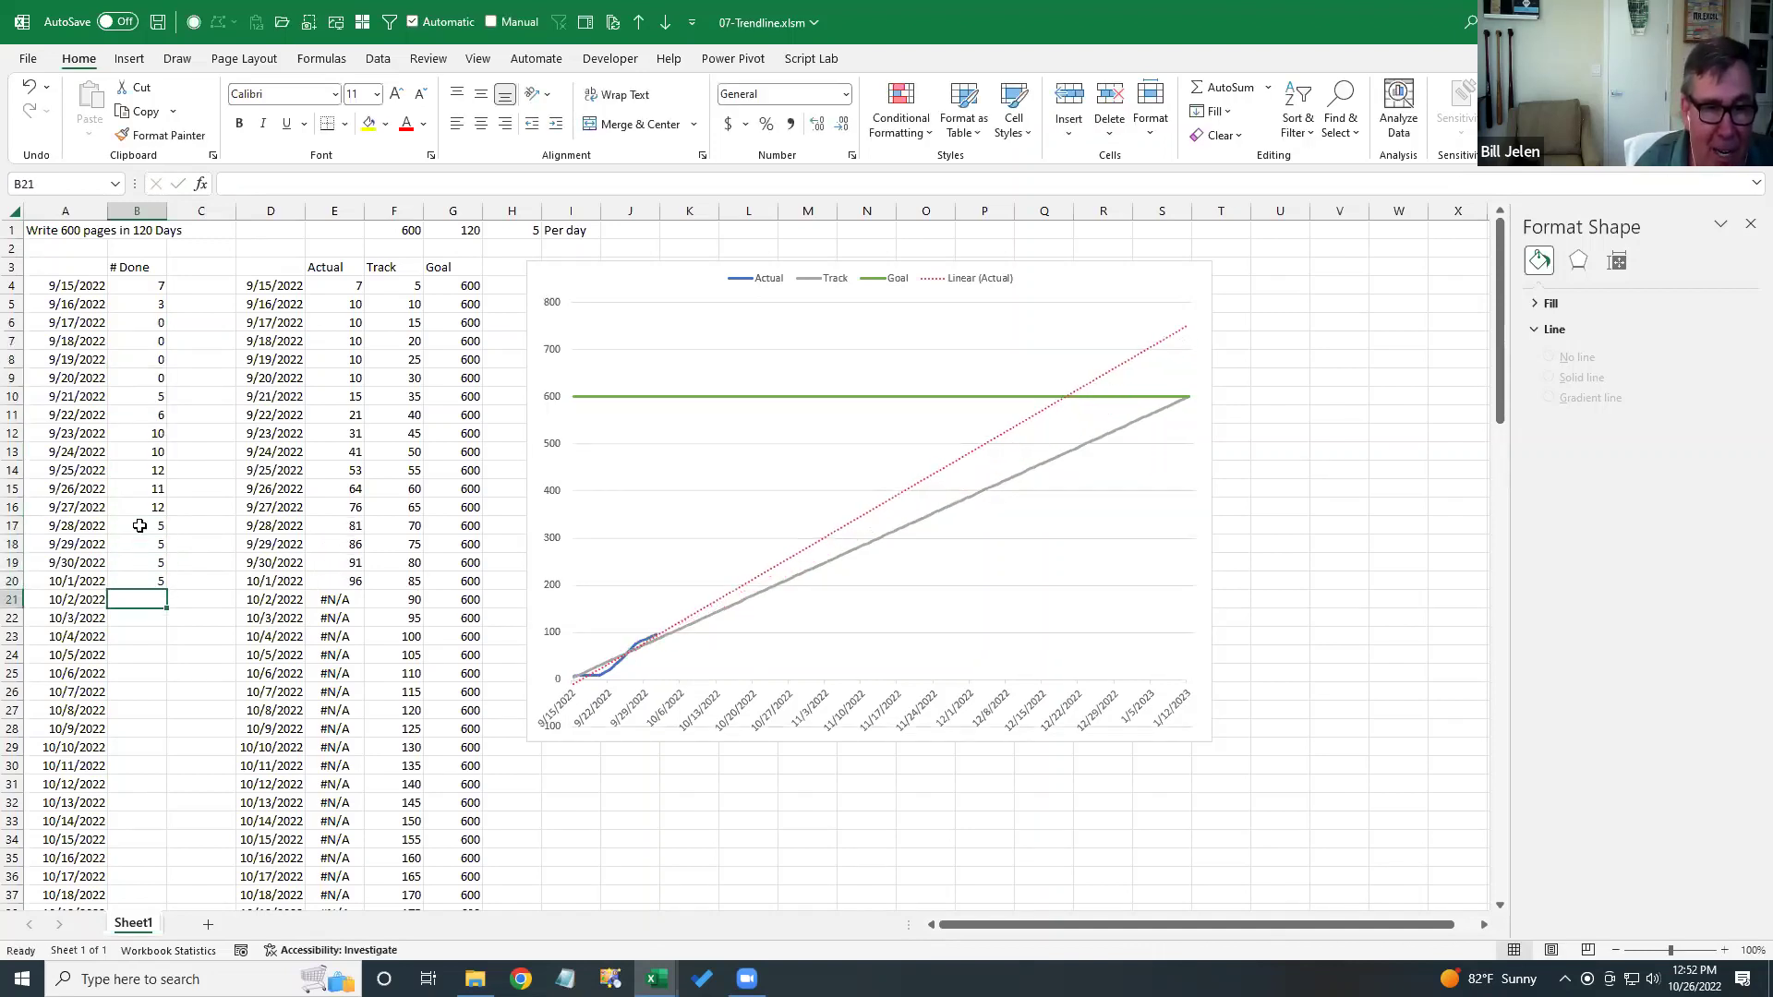
pyautogui.write('5')
pyautogui.press('Return')
pyautogui.write('5')
pyautogui.press('Return')
pyautogui.write('5')
pyautogui.press('Return')
pyautogui.write('5')
pyautogui.press('Return')
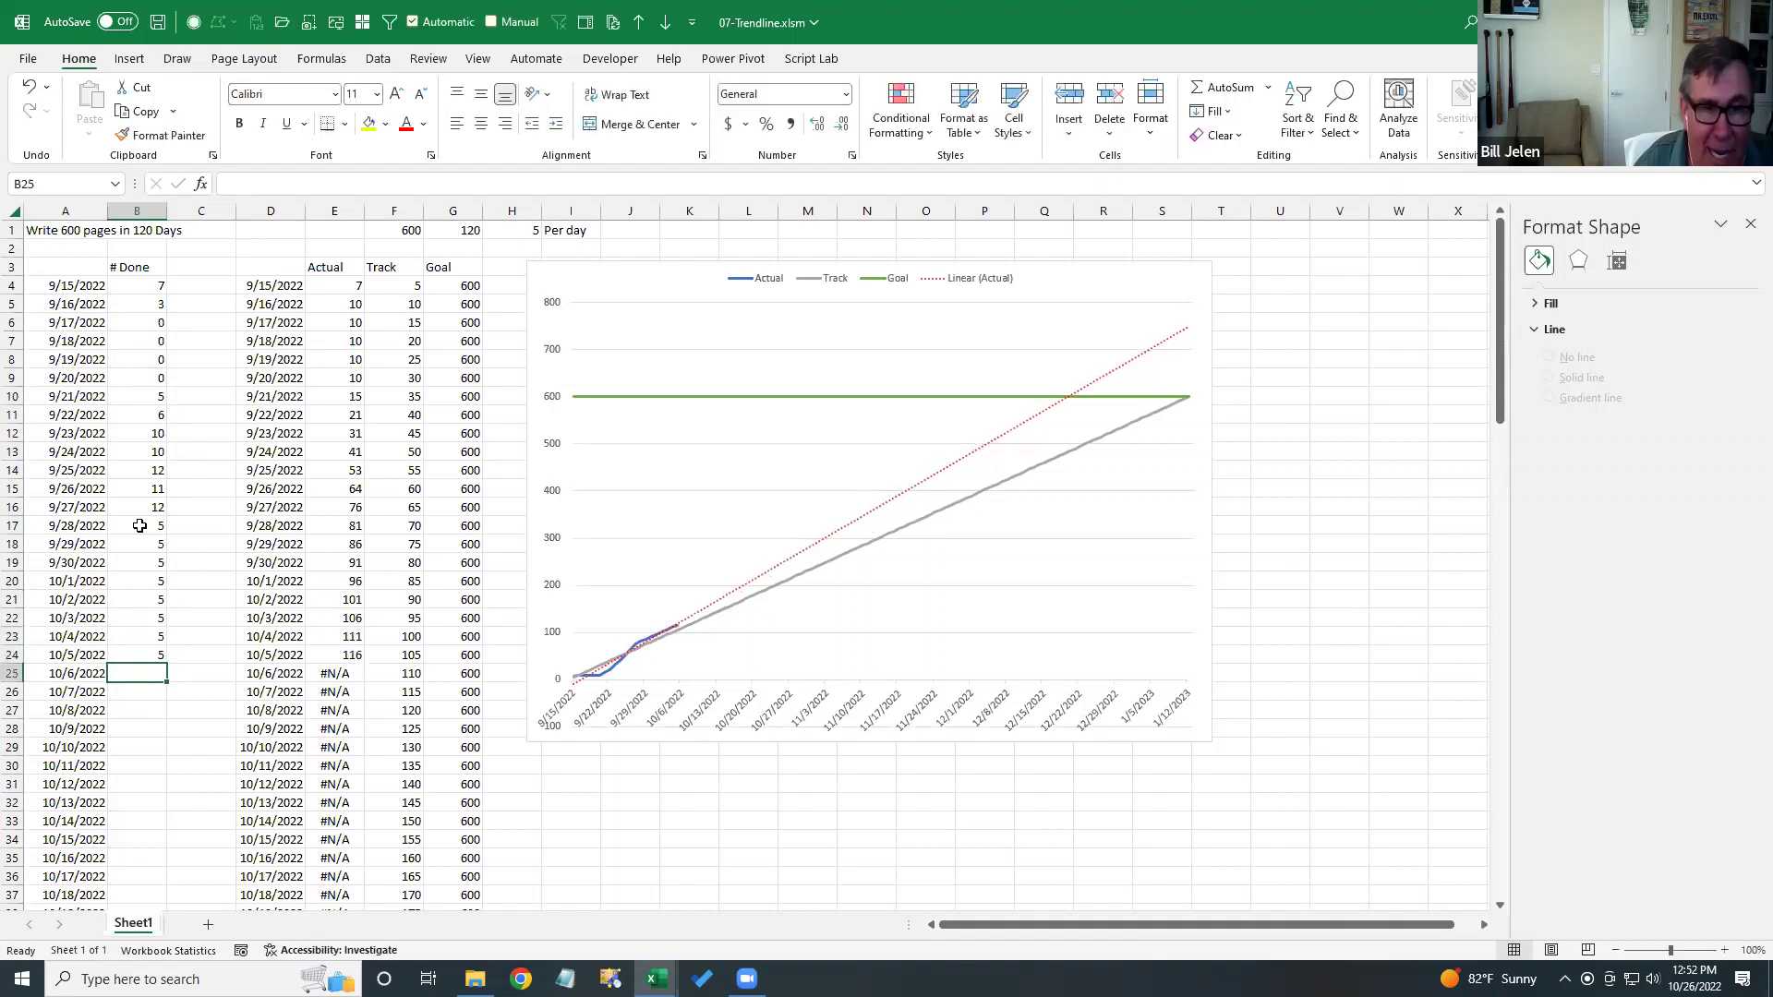
pyautogui.write('5')
pyautogui.press('Return')
# - Enter 0 as the # Done value for each day from 10/7/2022 through 10/10/2022 in B26:B29
pyautogui.write('0')
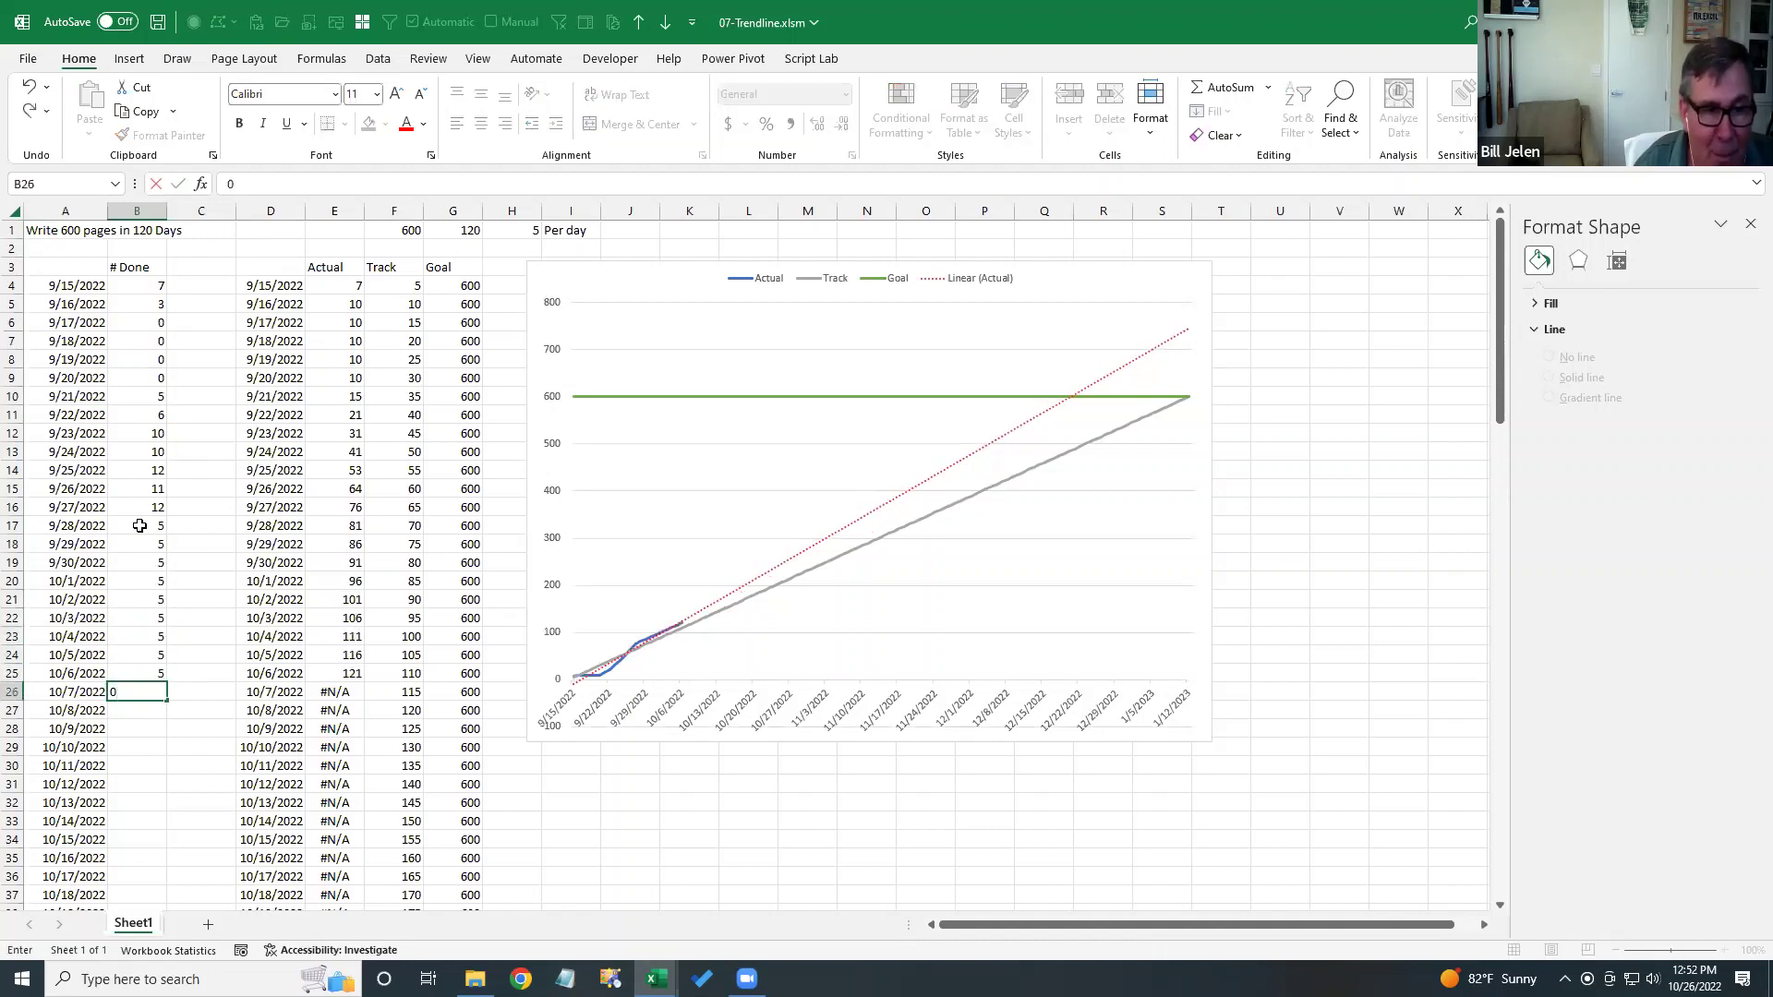
pyautogui.press('Return')
pyautogui.write('0')
pyautogui.press('Return')
pyautogui.write('0')
pyautogui.press('Return')
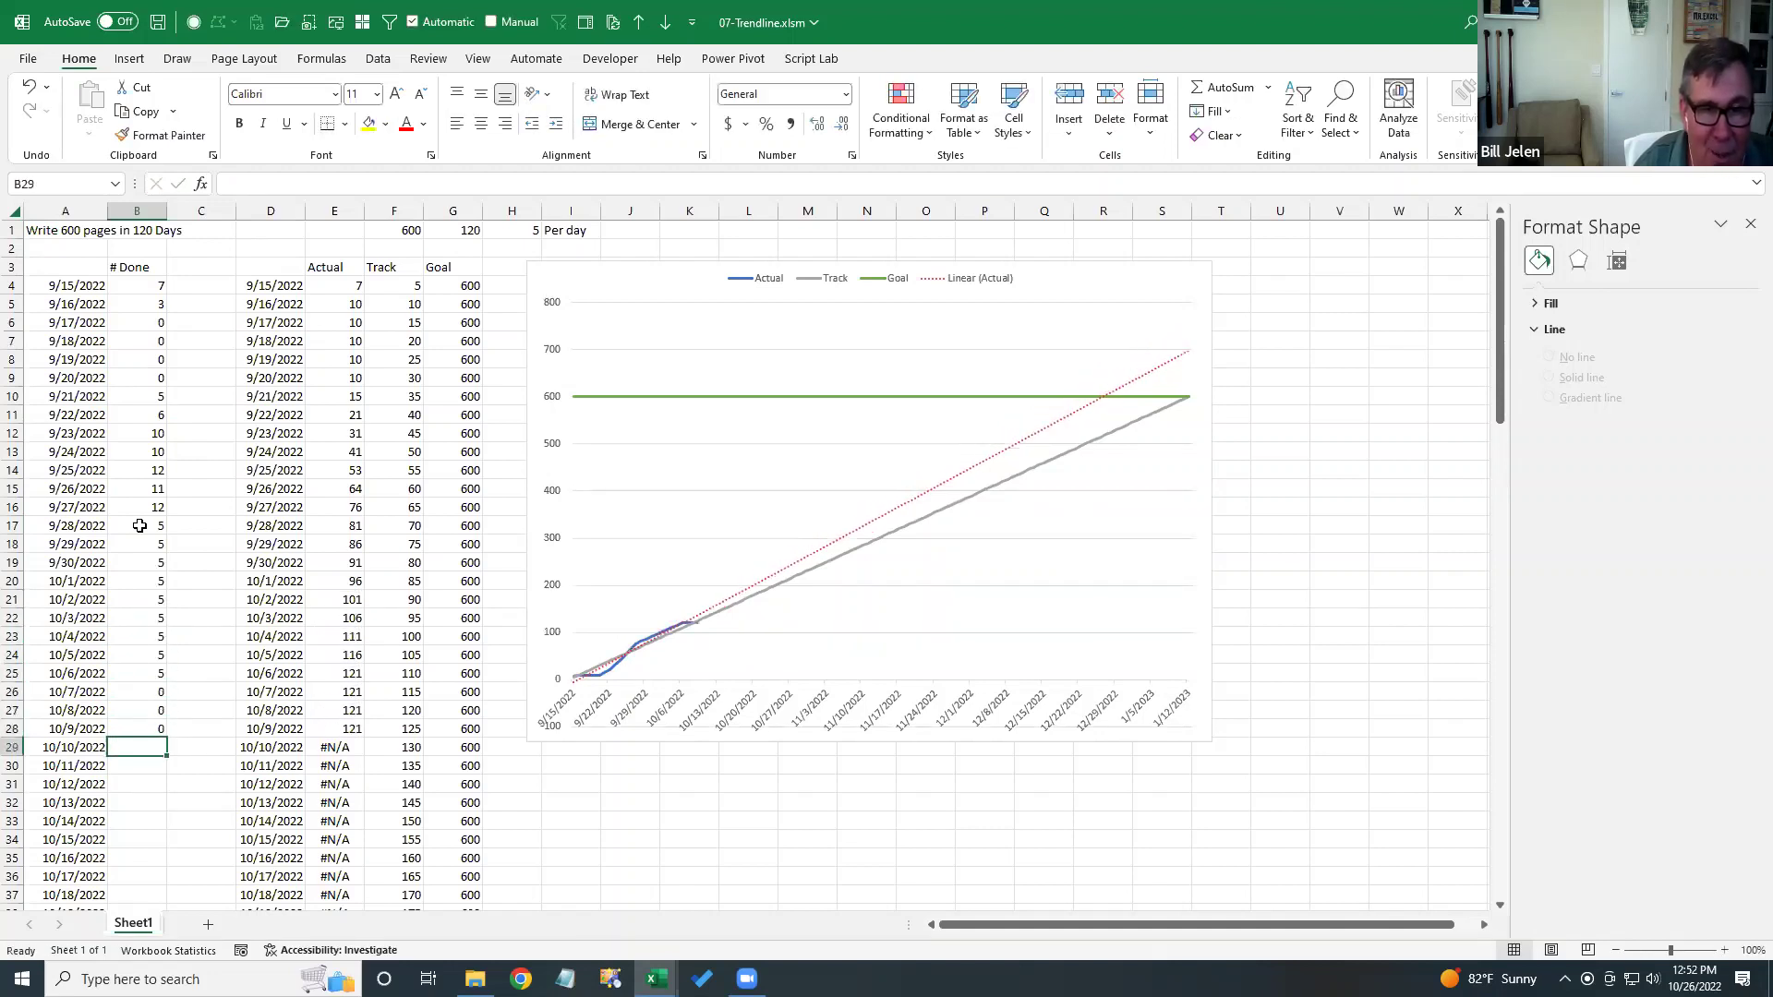
pyautogui.write('0')
pyautogui.press('Return')
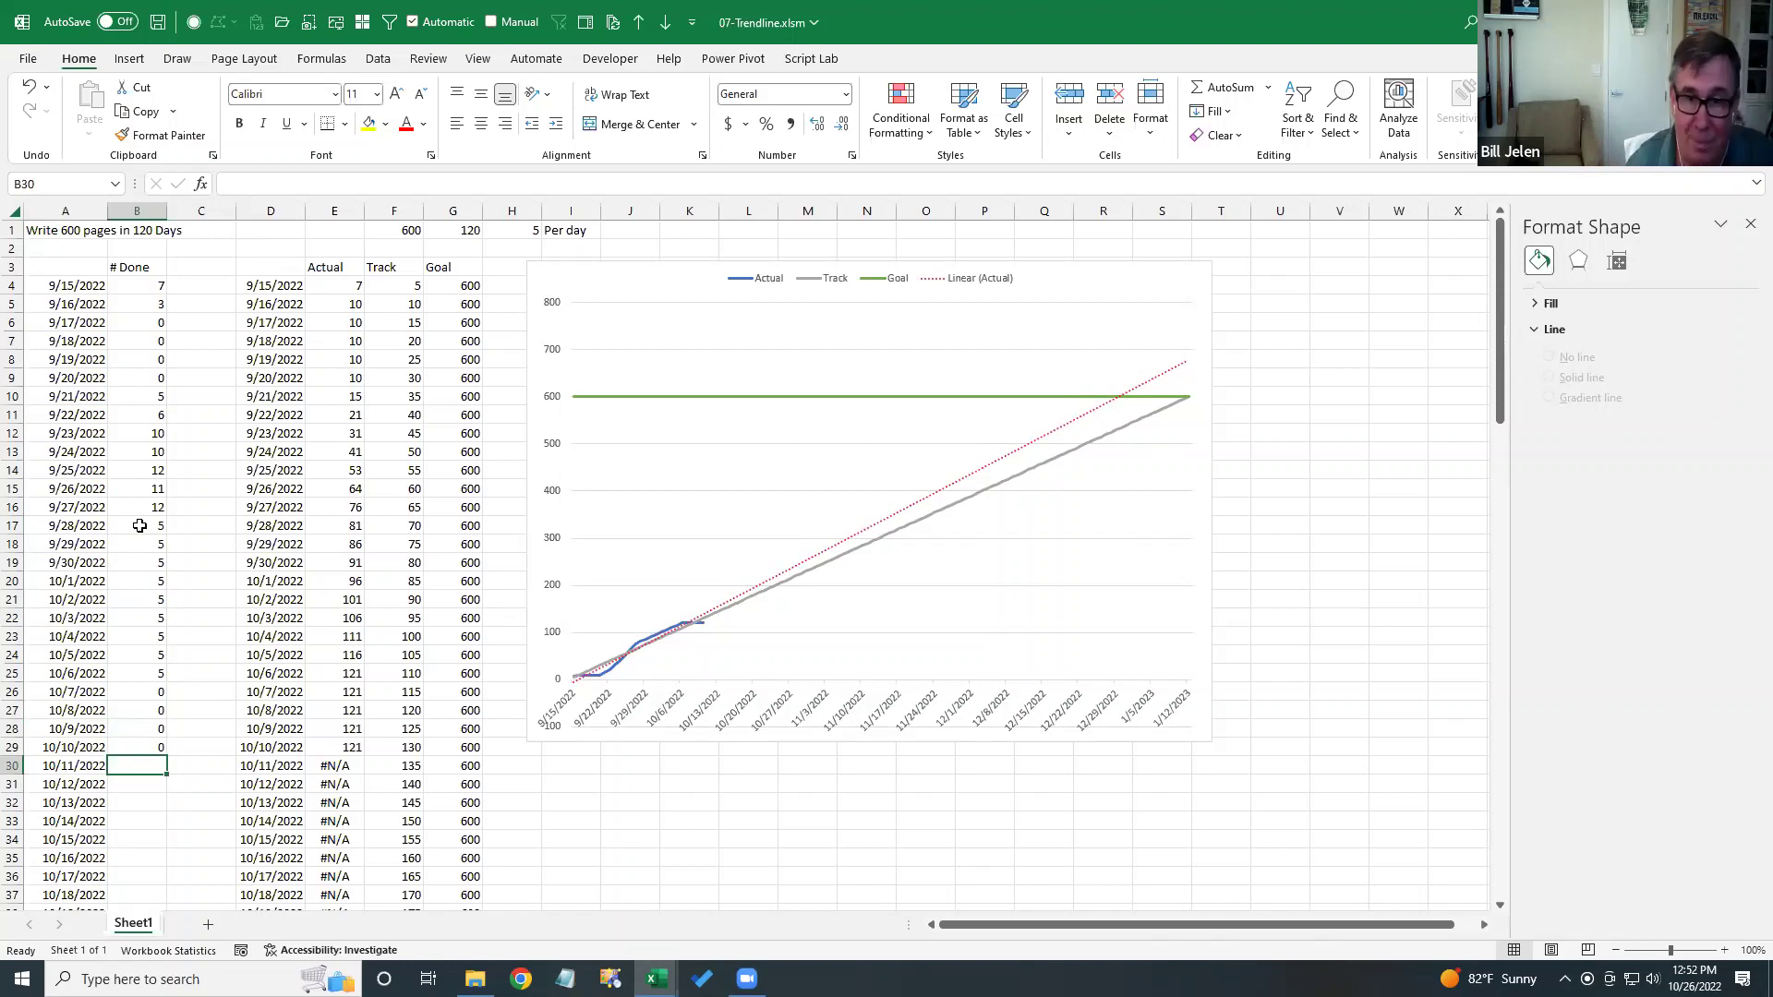
# - Display the Actual trendline's equation on the chart and move its label into the empty area above the Goal line
pyautogui.rightClick(1004, 463)
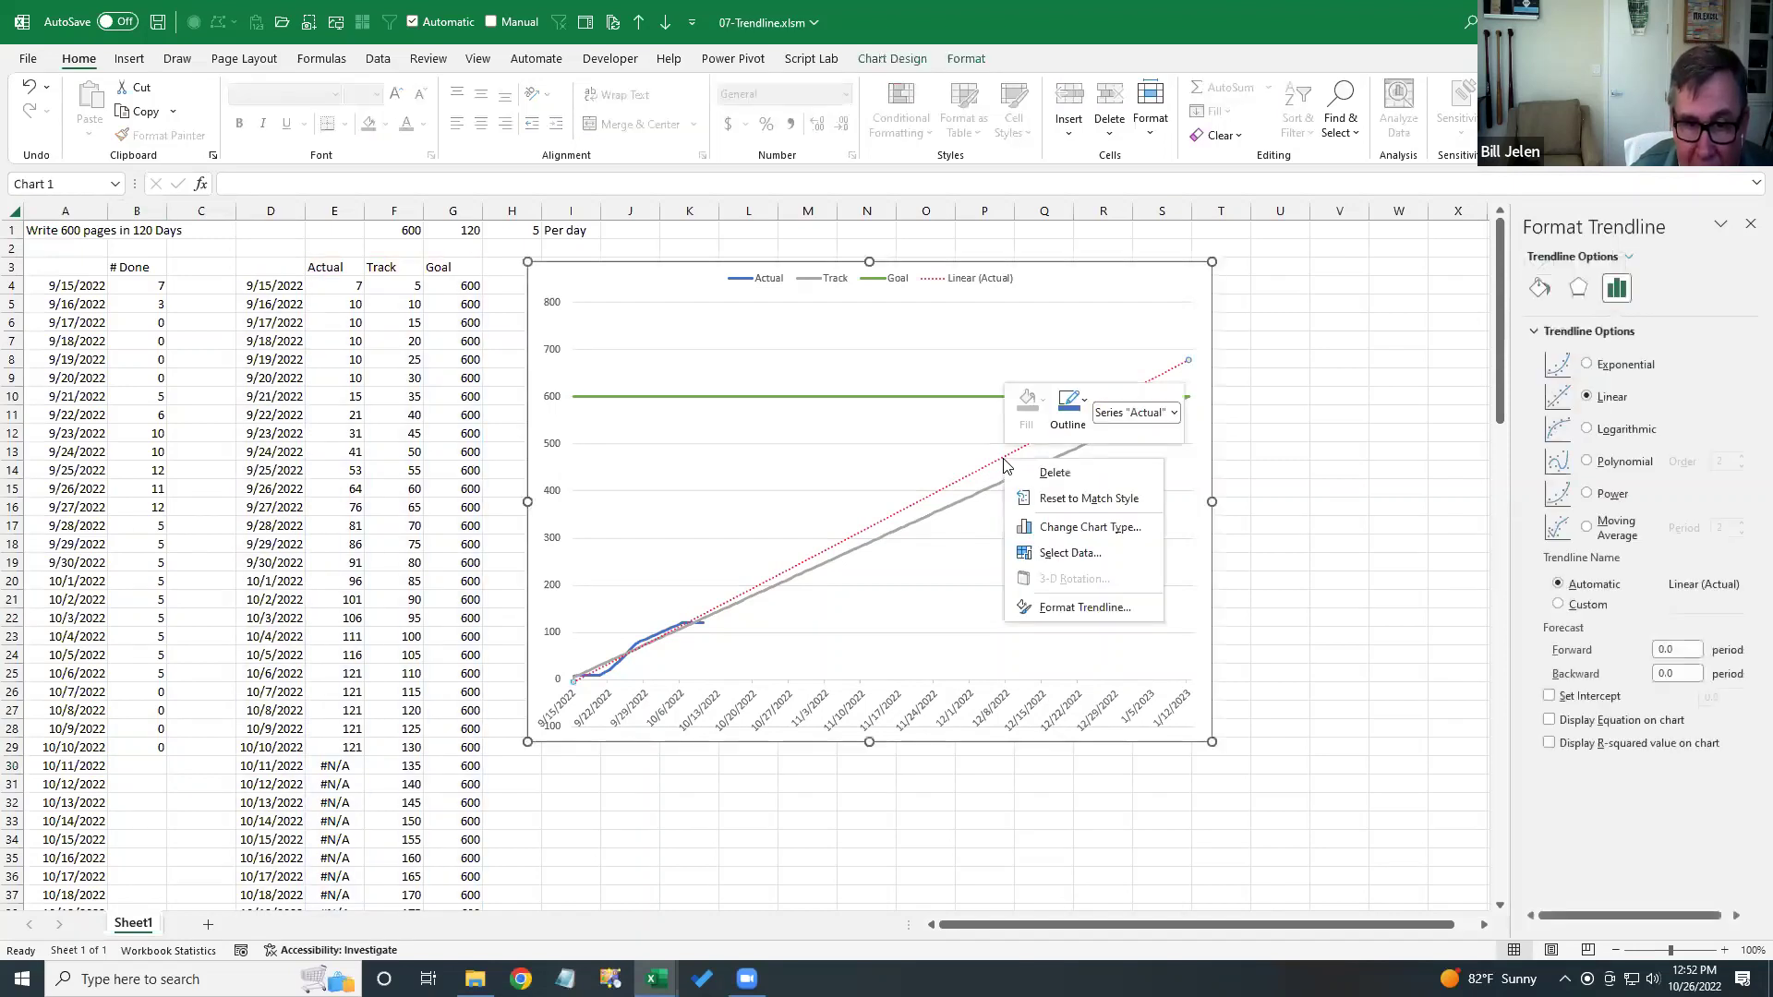
pyautogui.click(1074, 615)
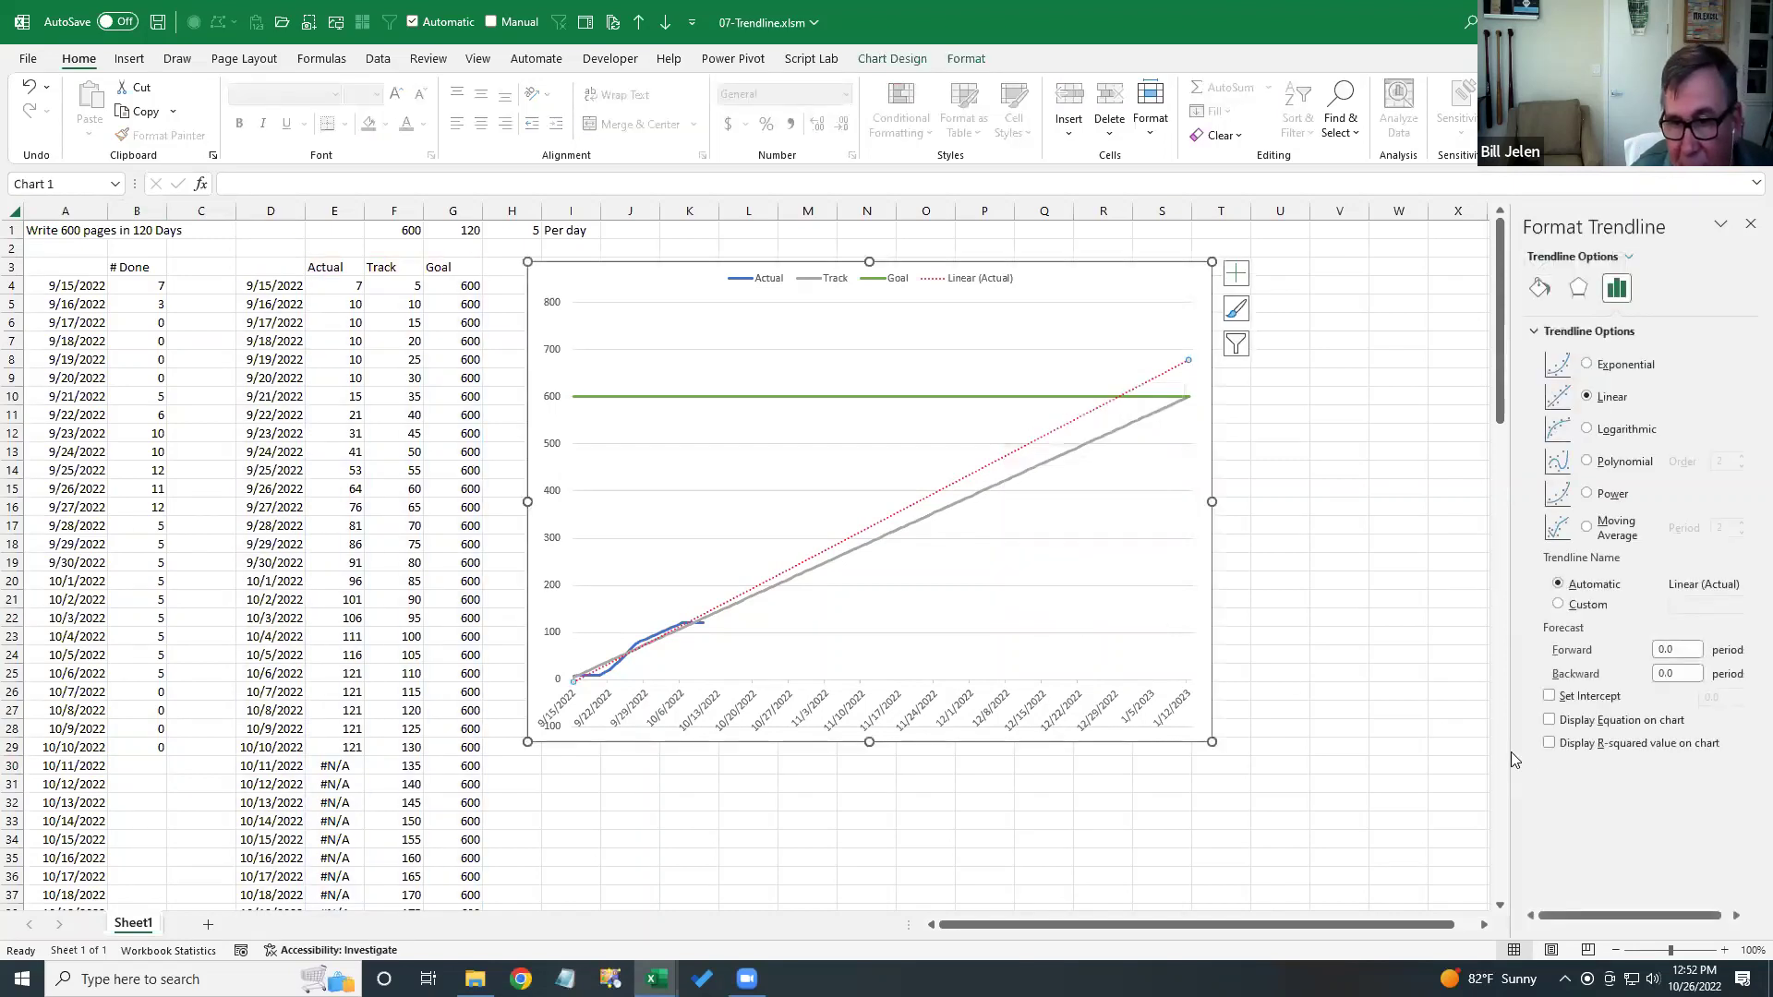
pyautogui.click(1551, 720)
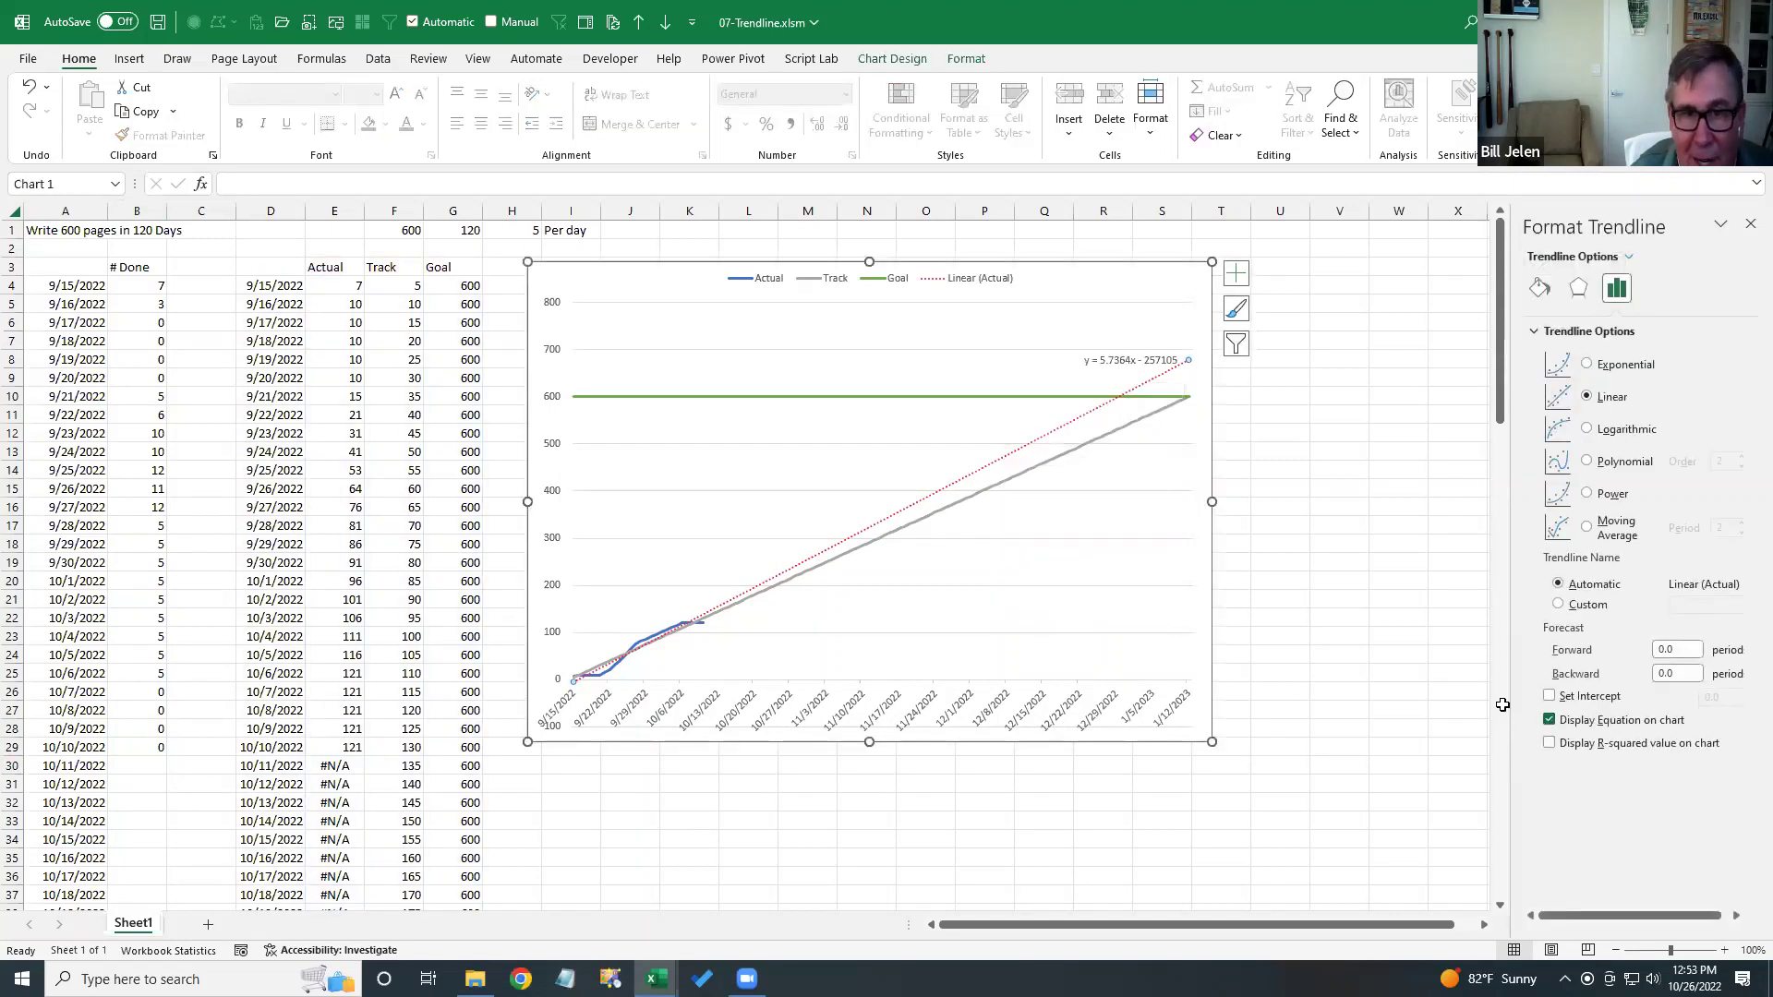
pyautogui.moveTo(1130, 363); pyautogui.dragTo(1090, 313)
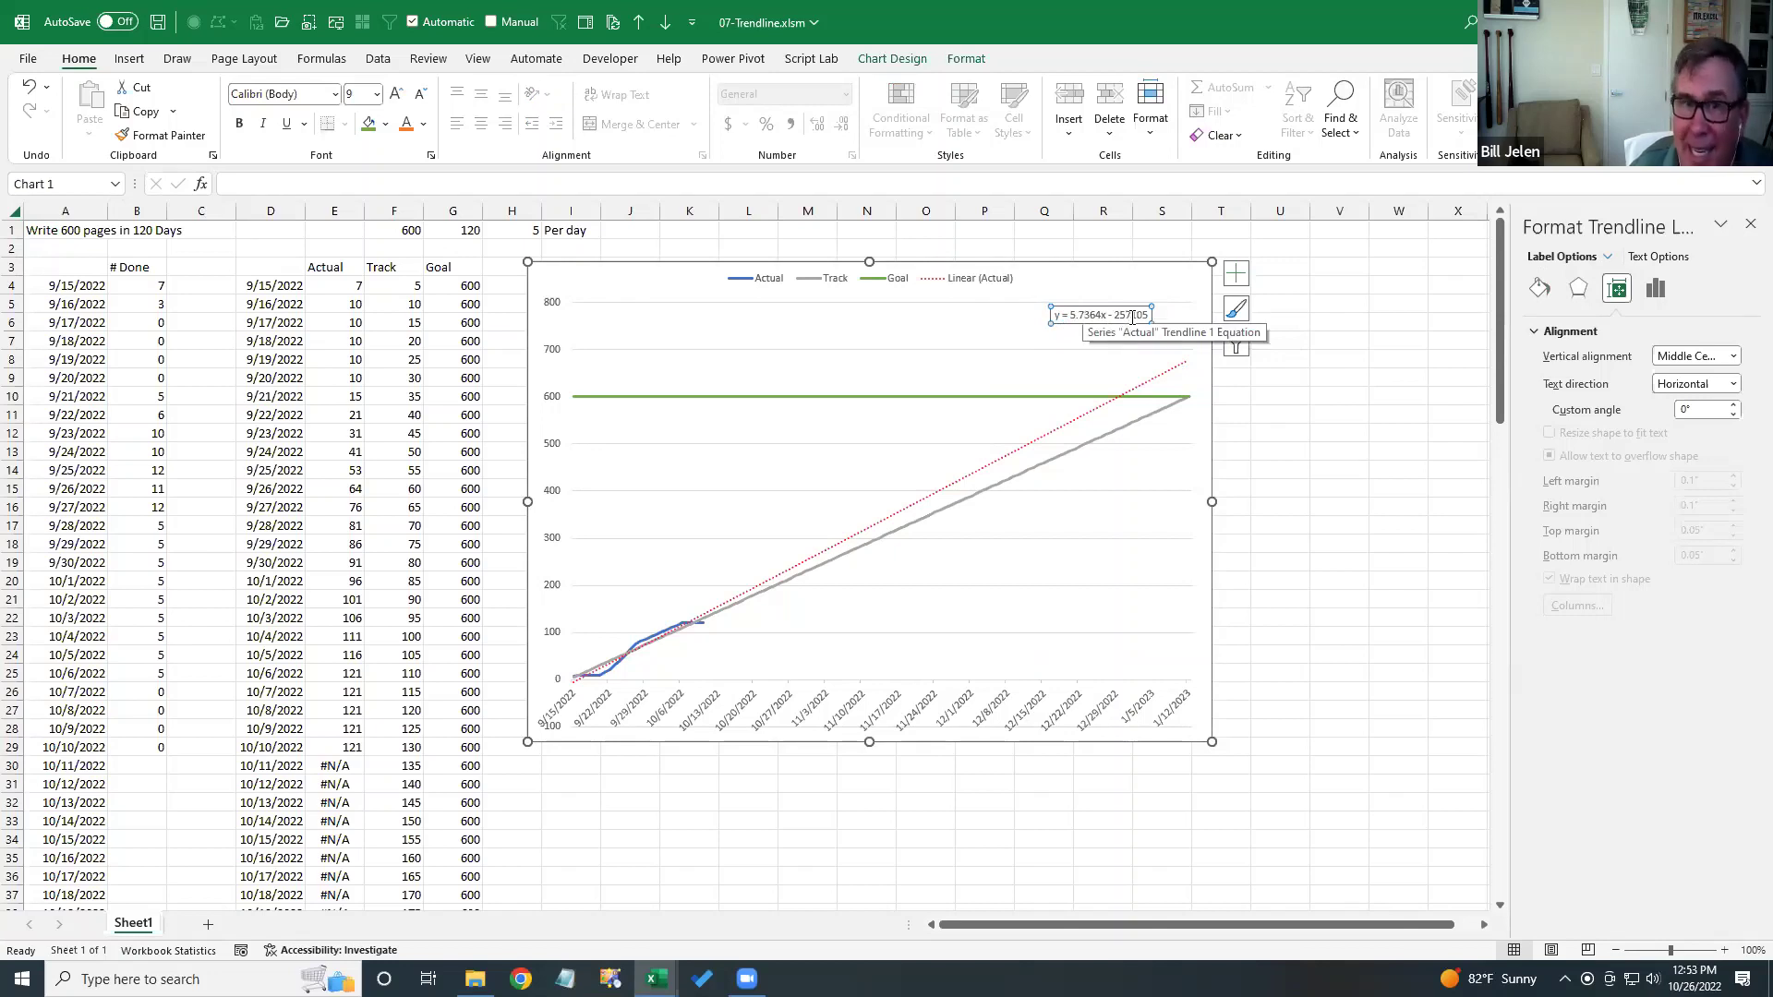
# - Display the Actual trendline's R-squared value on the chart
pyautogui.rightClick(1072, 428)
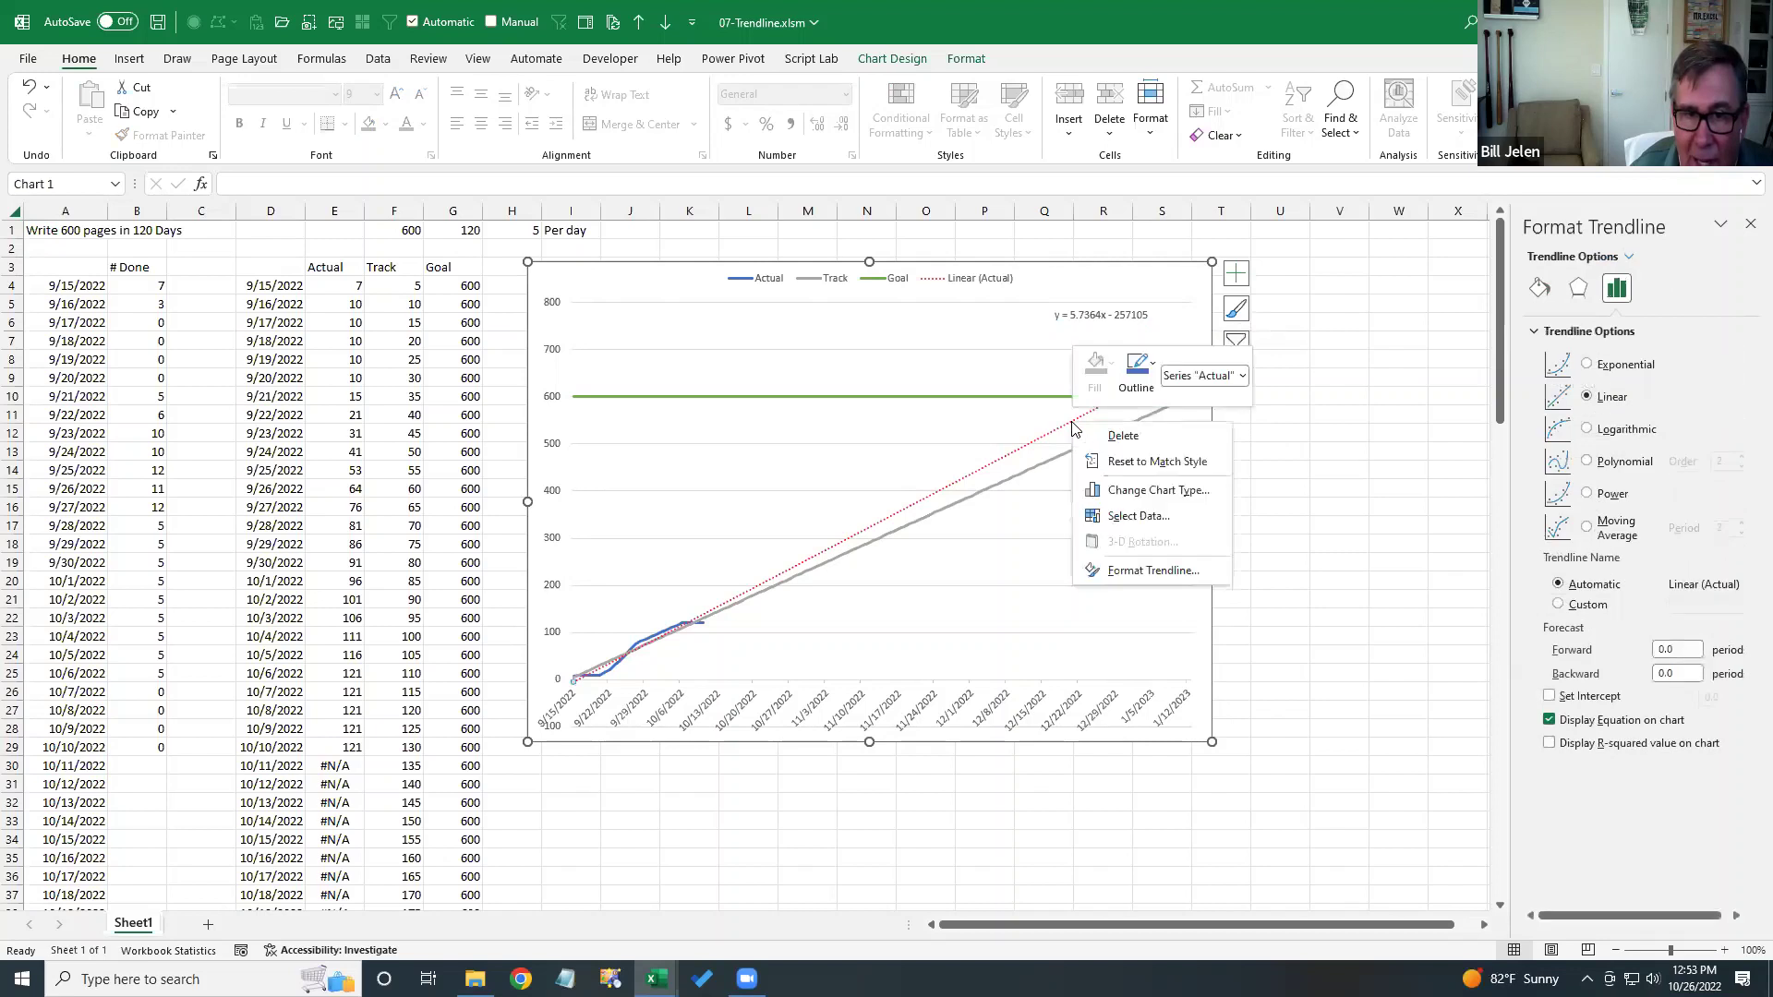
pyautogui.click(1117, 571)
pyautogui.click(1549, 743)
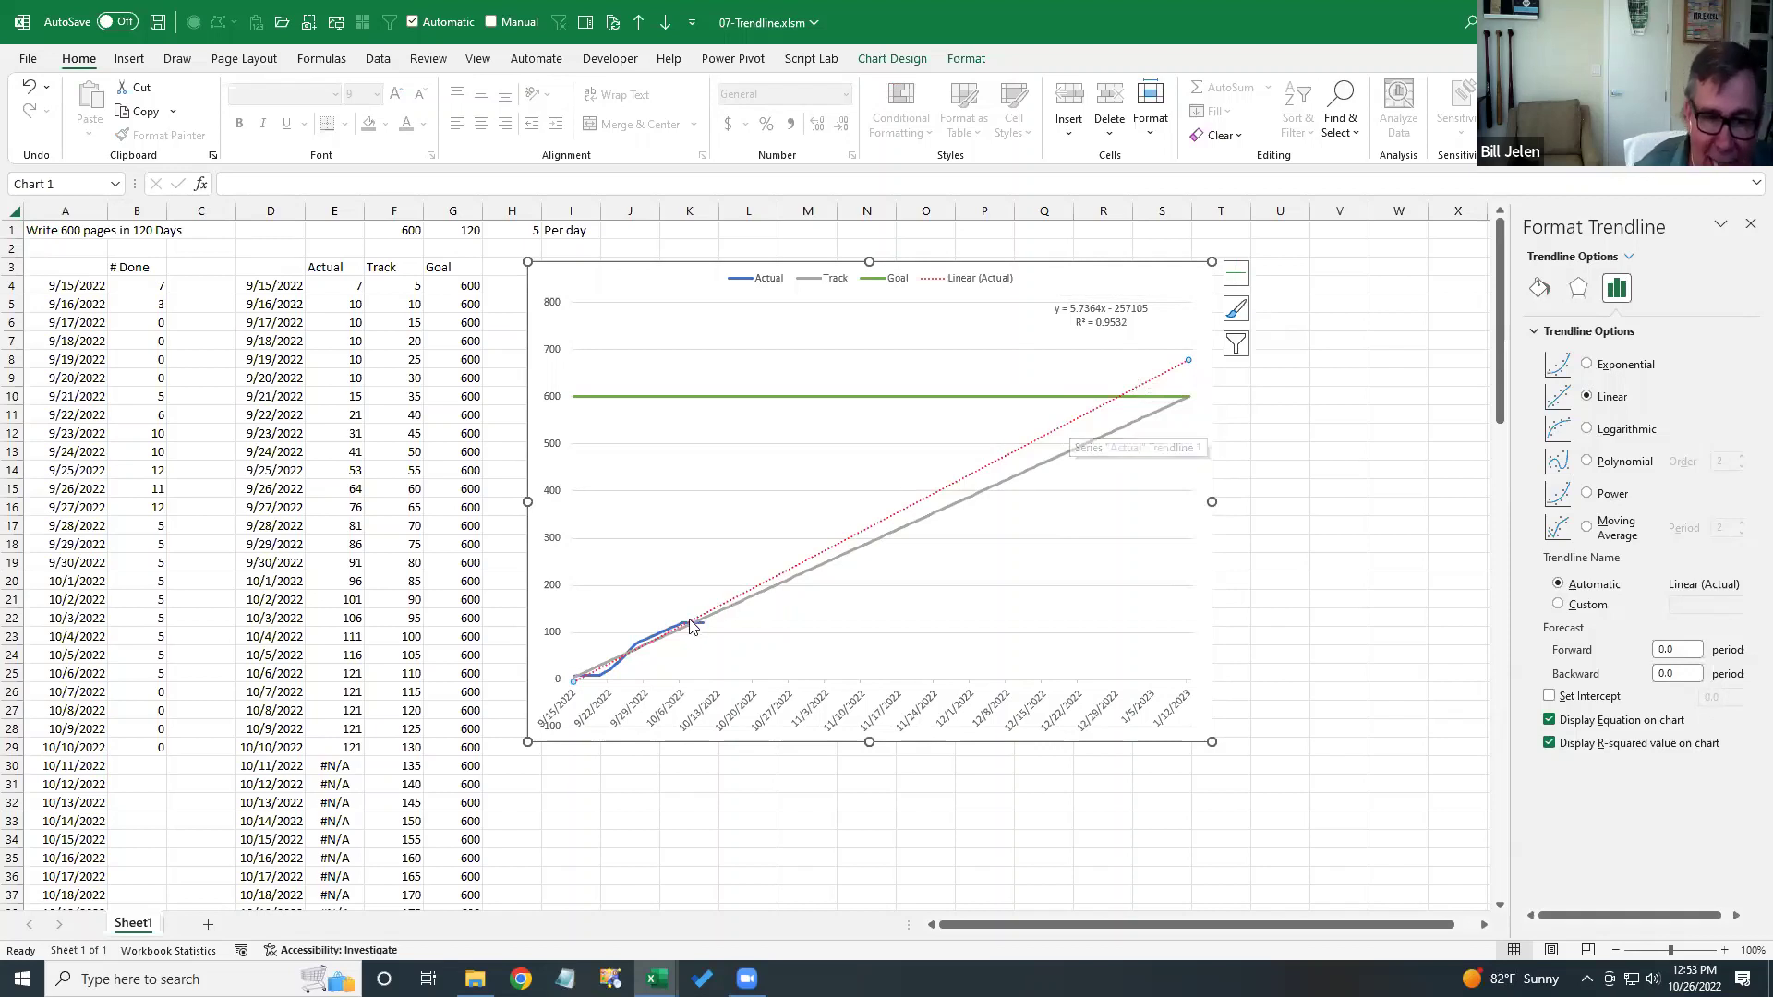
pyautogui.moveTo(665, 634)
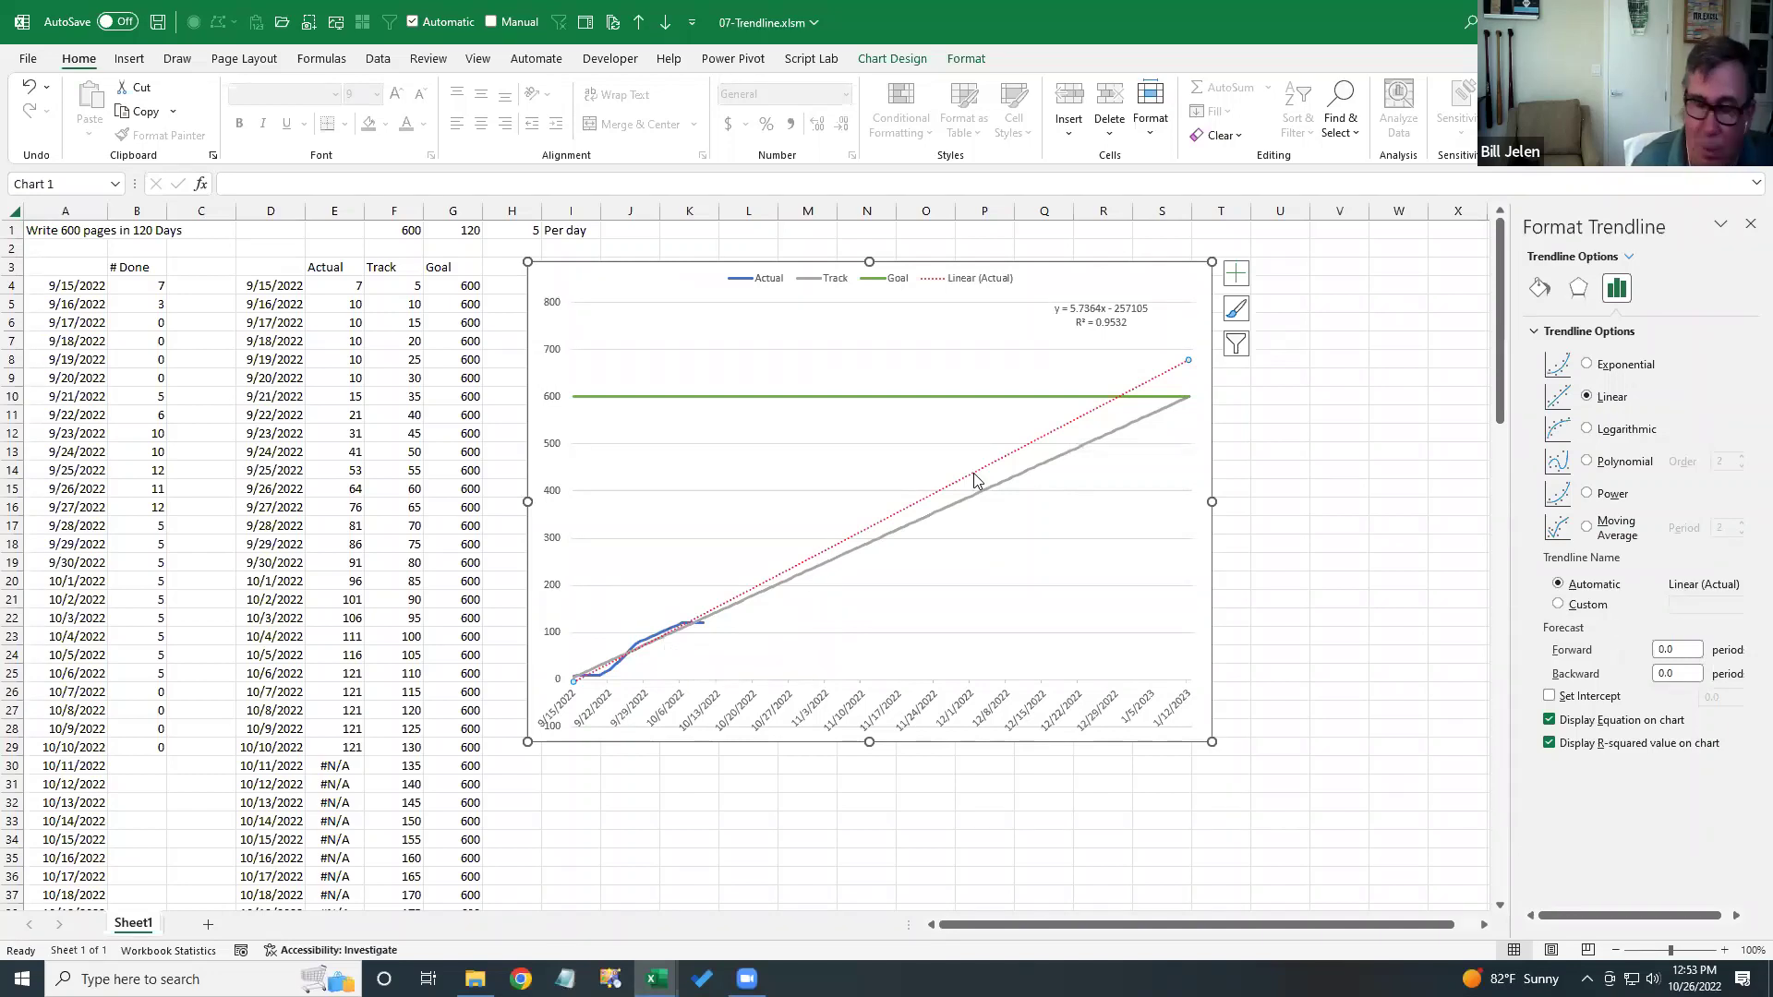
# - Switch to the 00-More4AppsCharting.xlsx agenda and strike through the #110 Add Trendline to a Chart topic in D12
pyautogui.hotkey('alt', 'Tab')
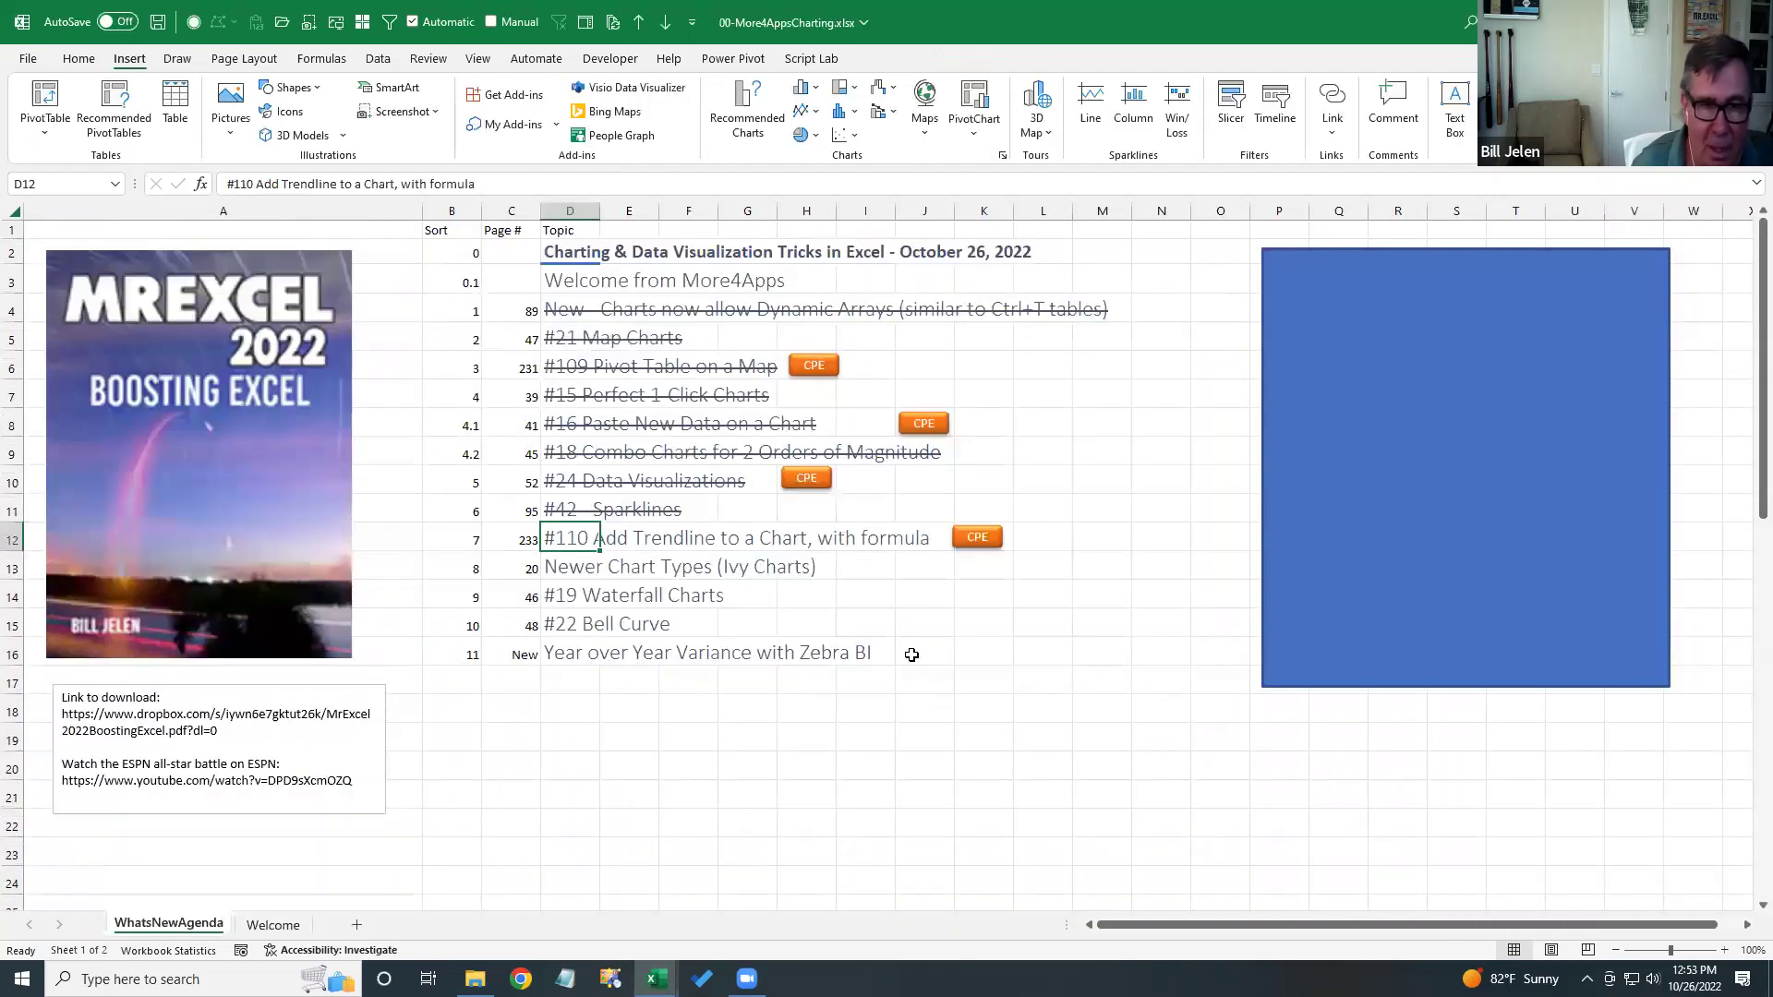
pyautogui.hotkey('ctrl', '5')
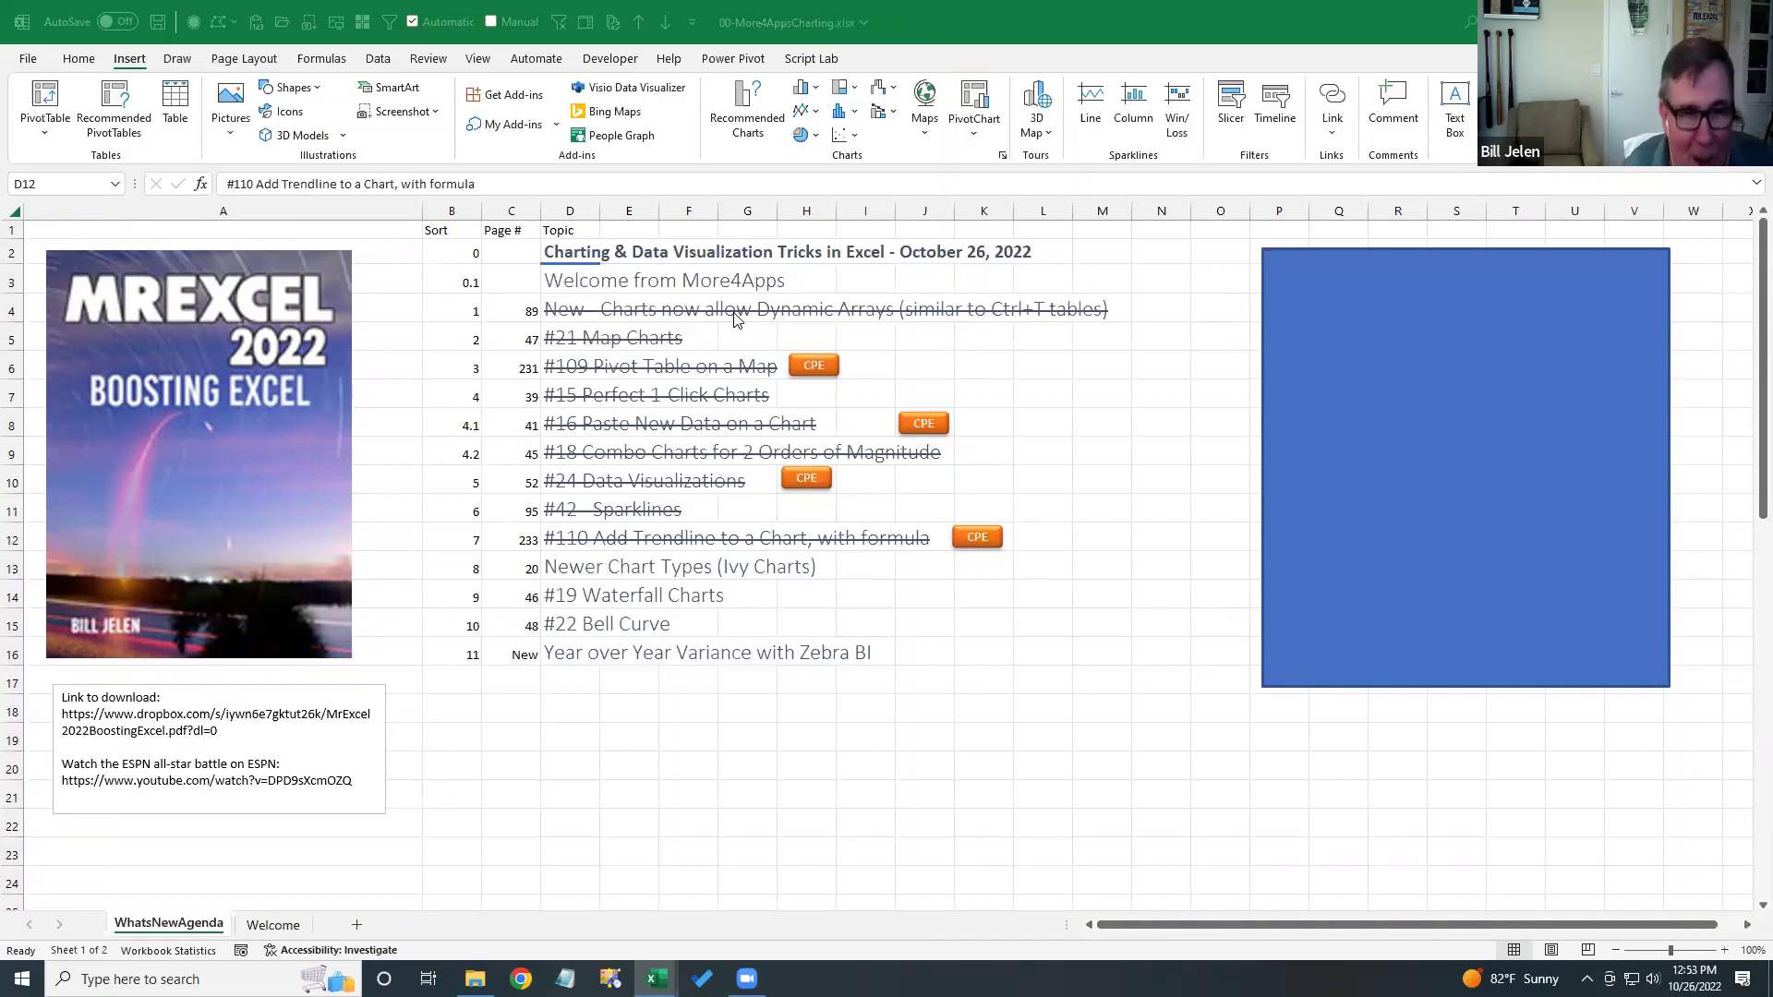
pyautogui.click(605, 565)
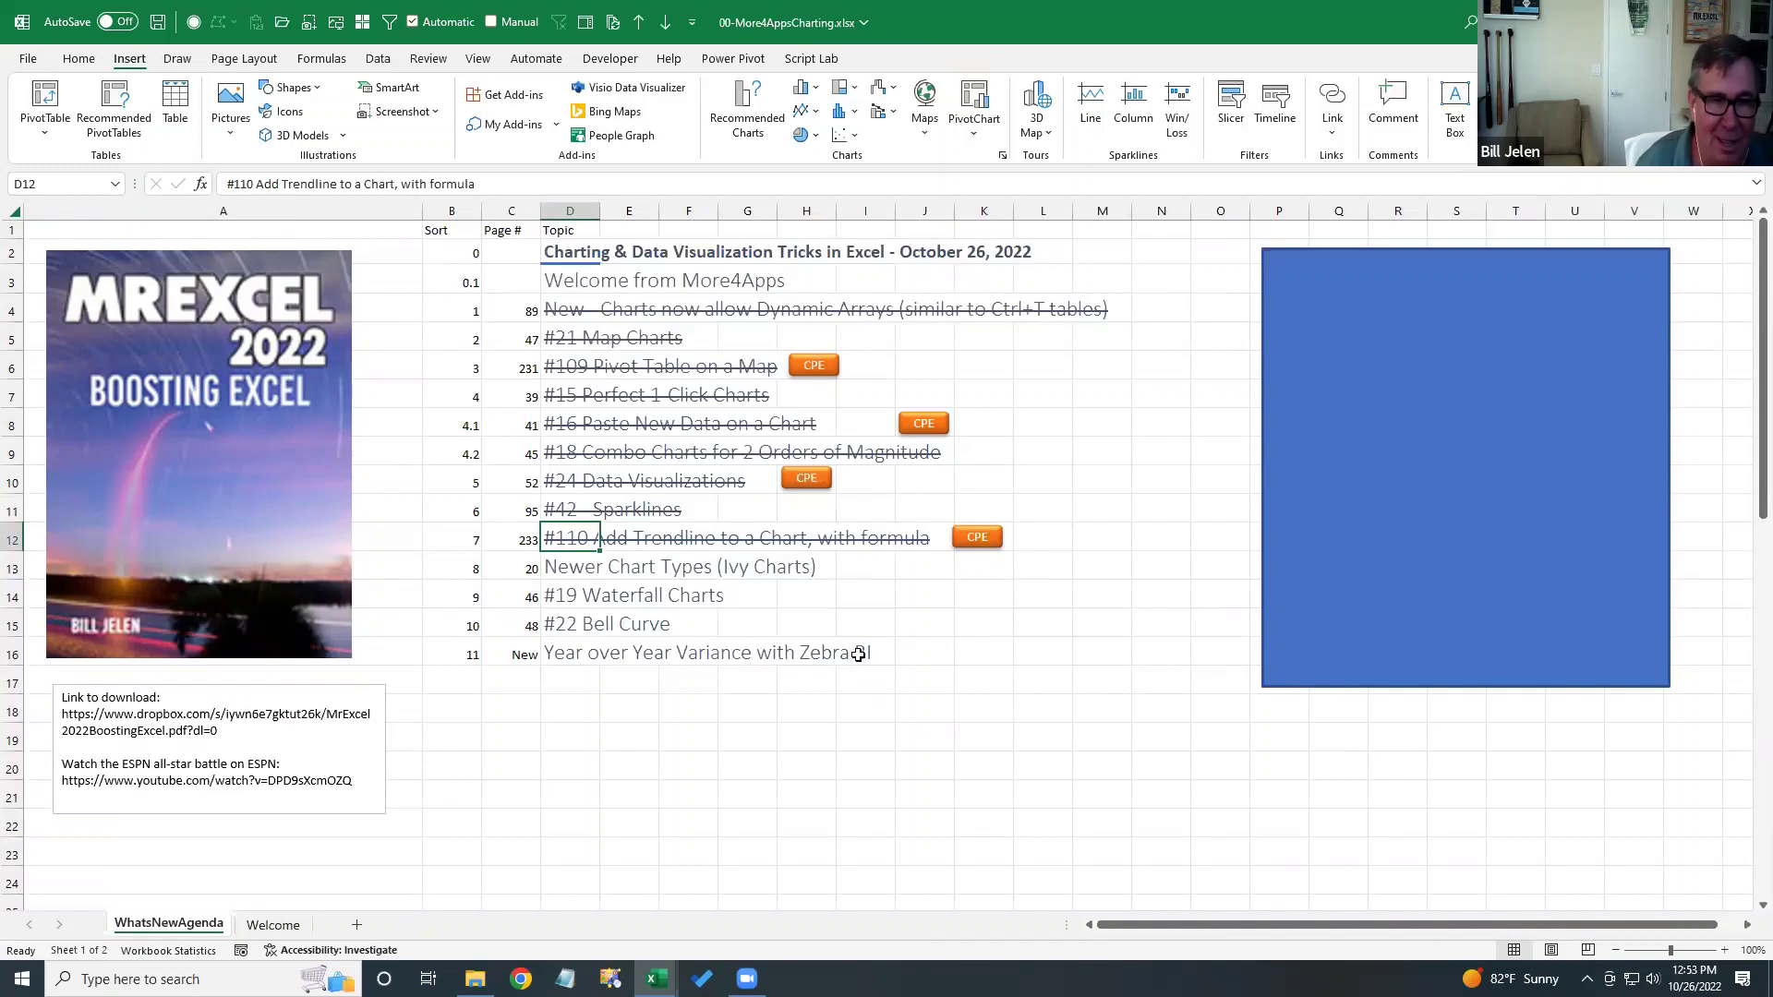
# - Open 08-NewChartTypesIn2019.xlsx from the More4AppsCharting folder and review the charts on its Histogram and Pareto sheets
pyautogui.hotkey('alt', 'Tab')
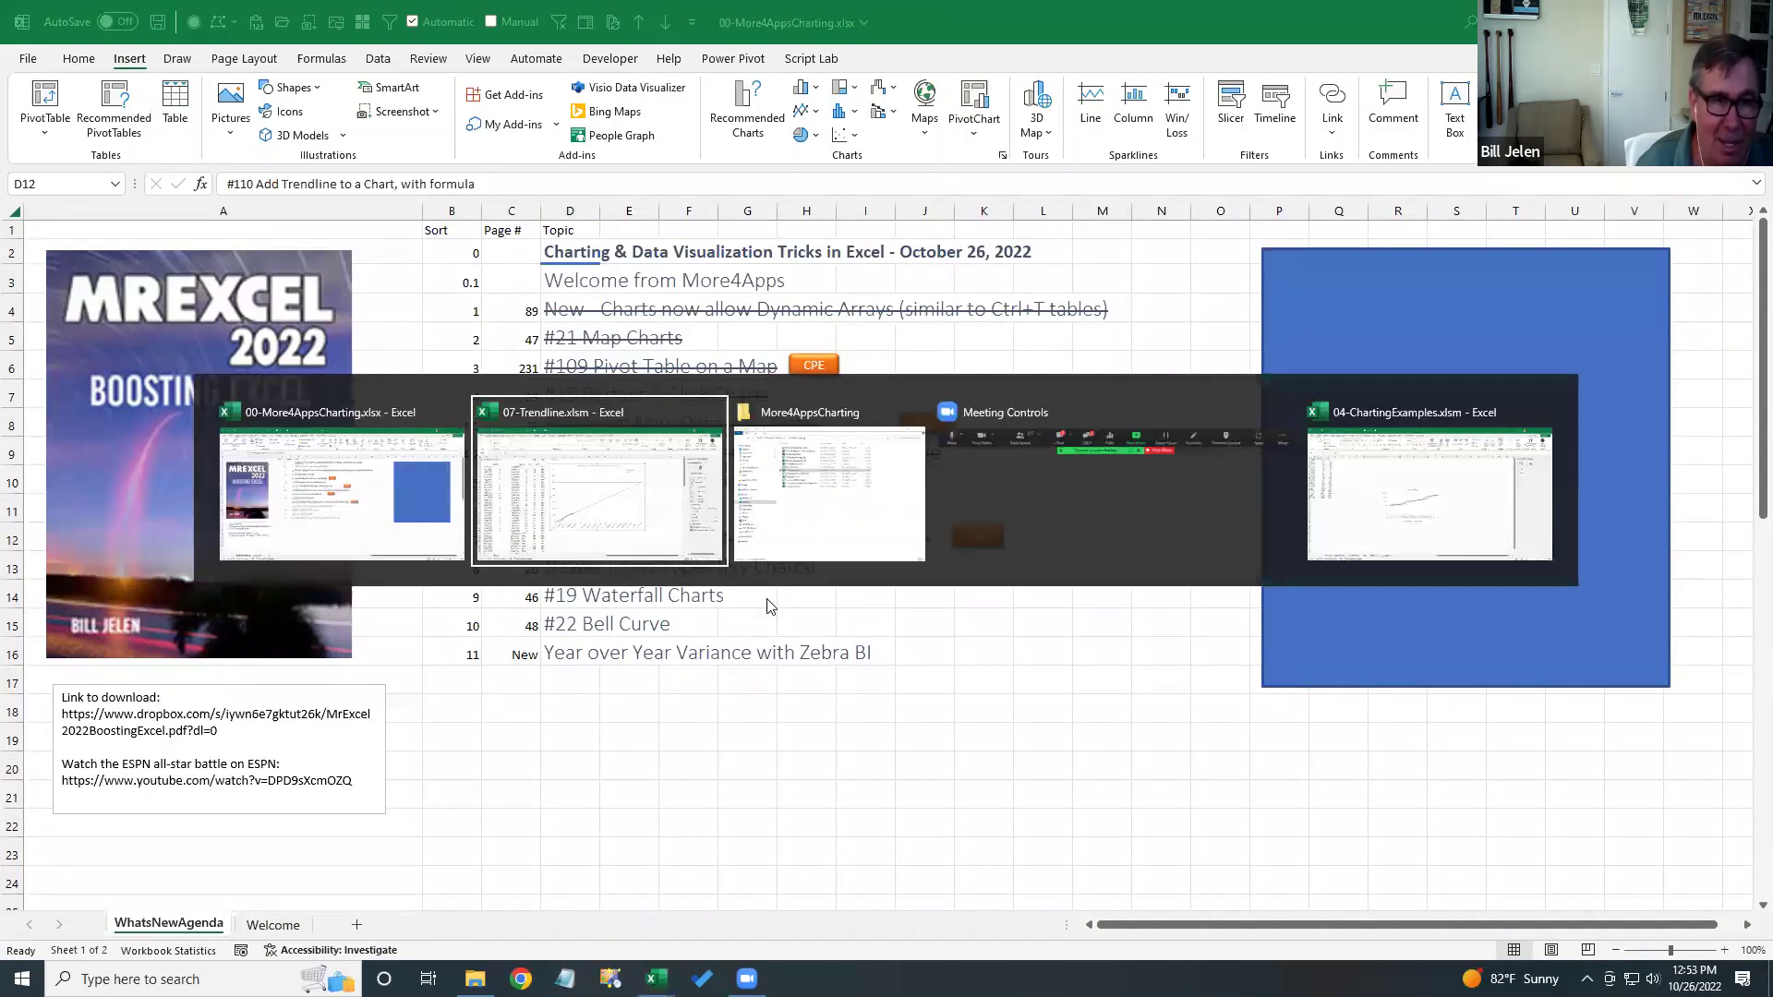
pyautogui.hotkey('alt', 'Tab')
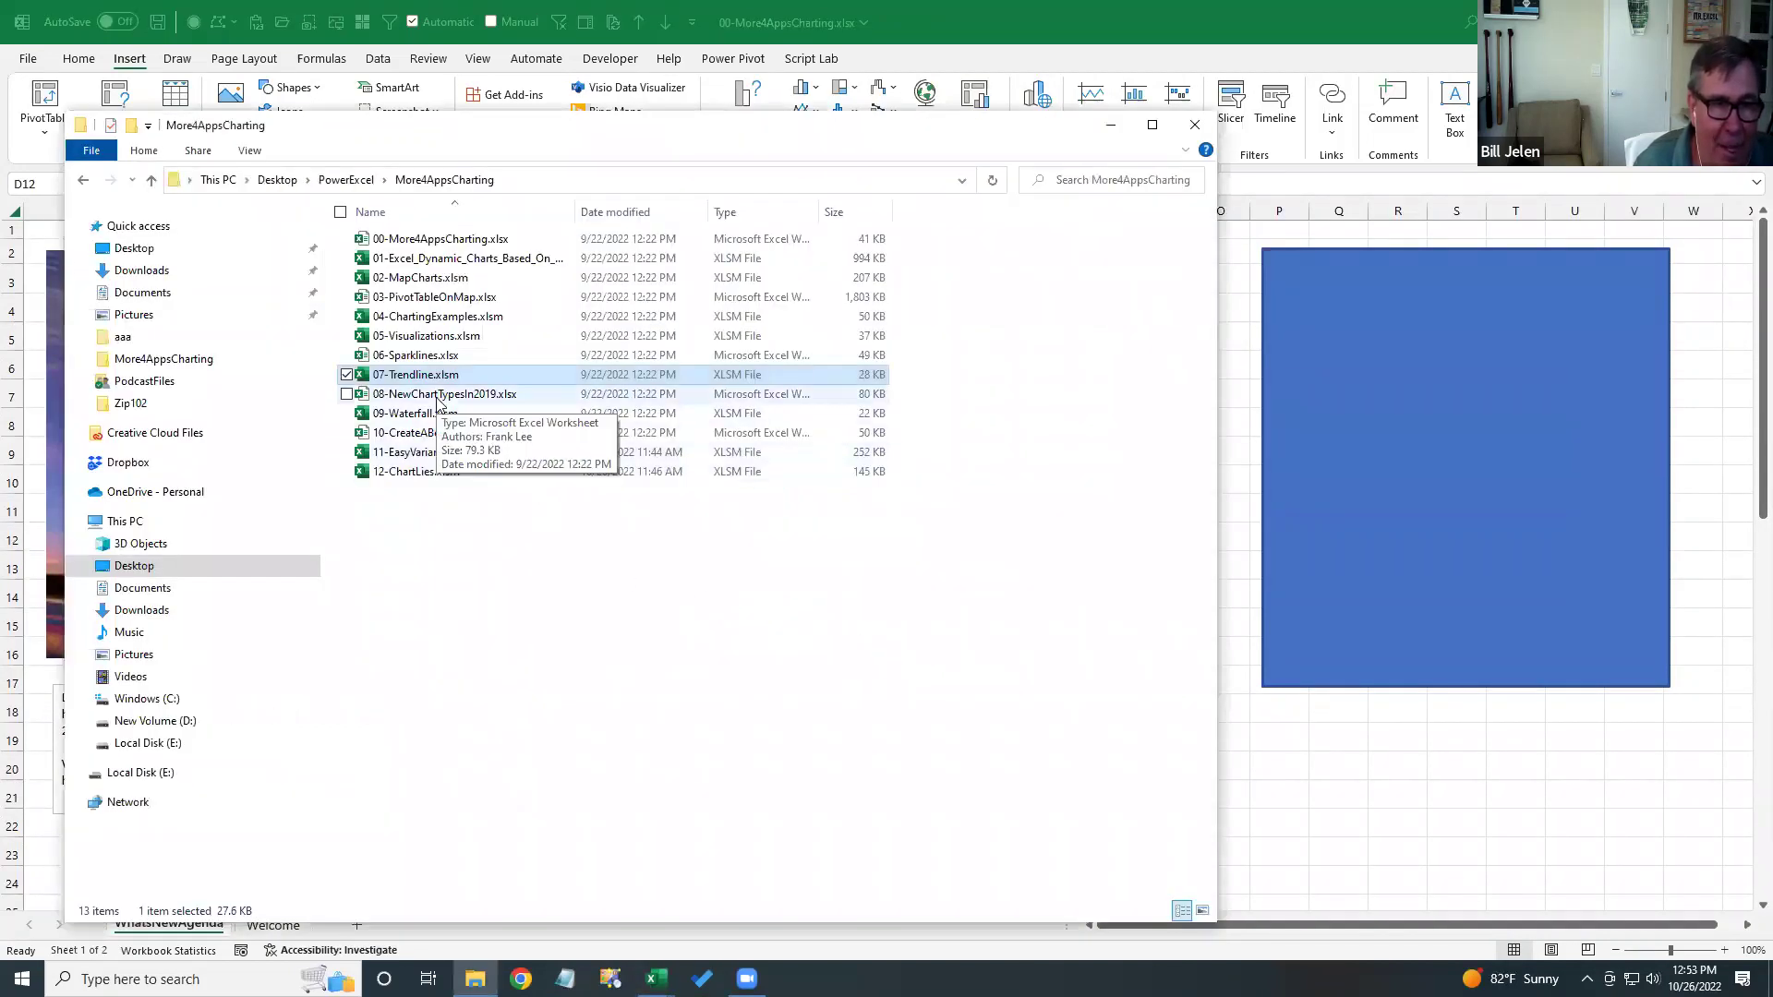
pyautogui.doubleClick(437, 396)
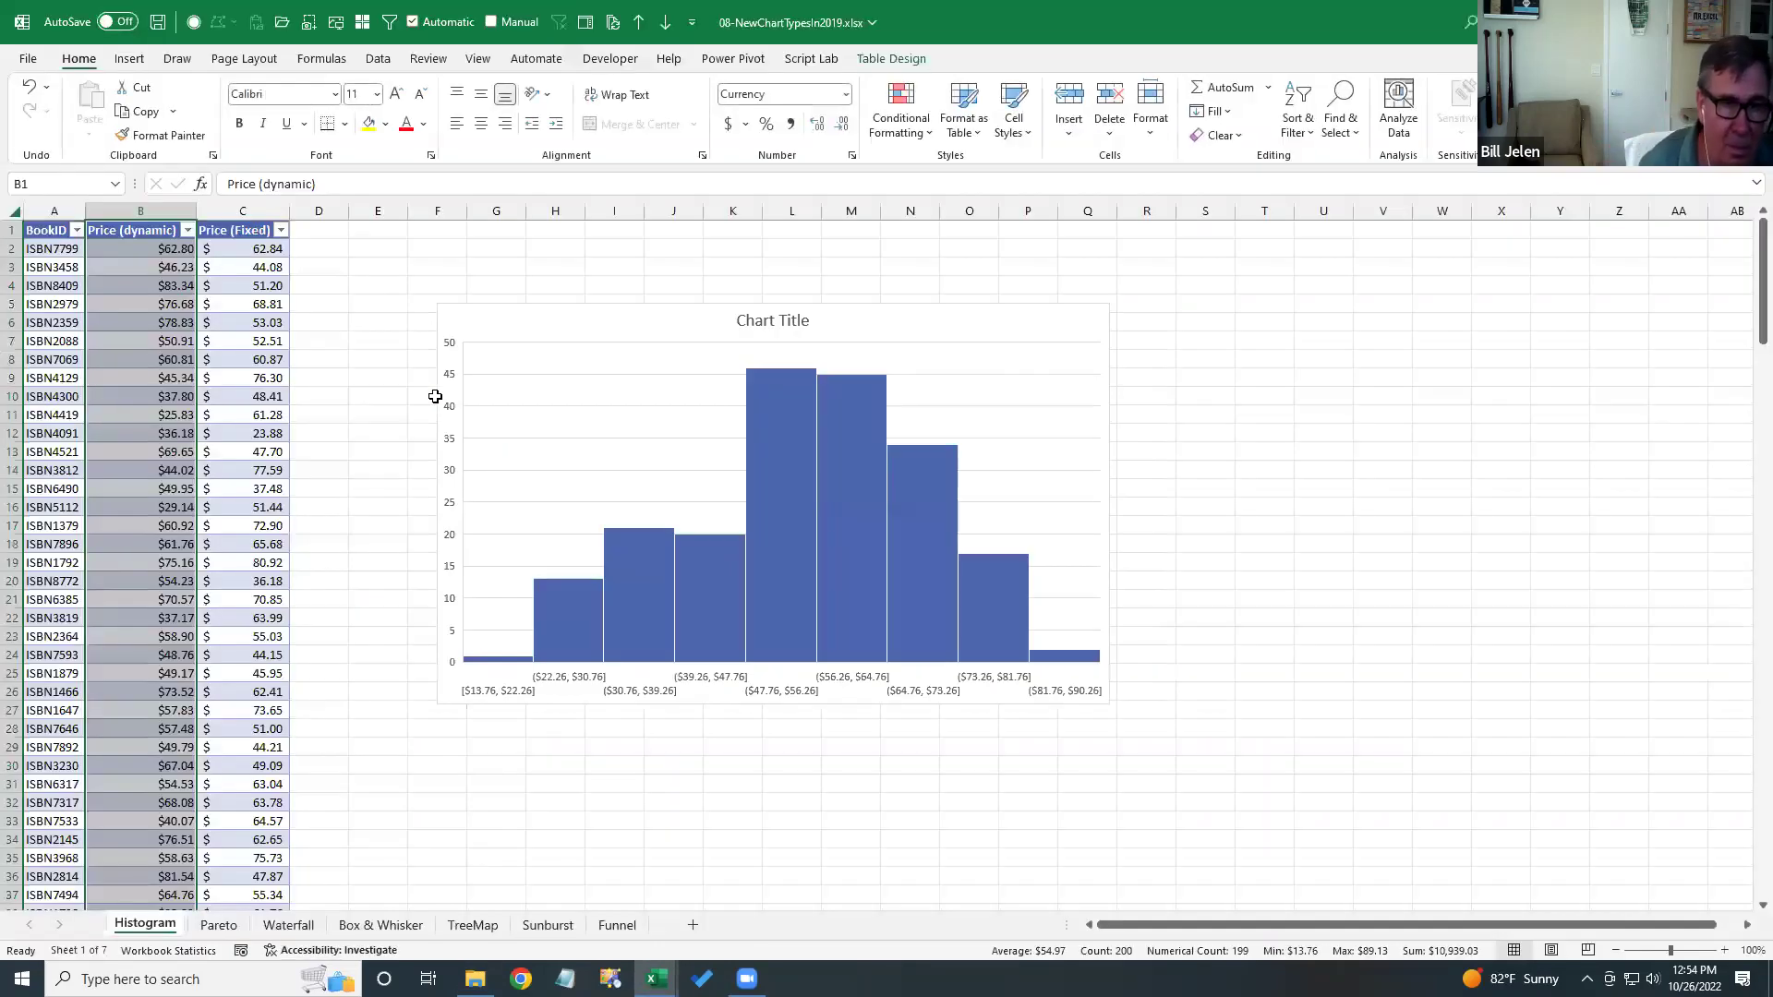
pyautogui.click(411, 491)
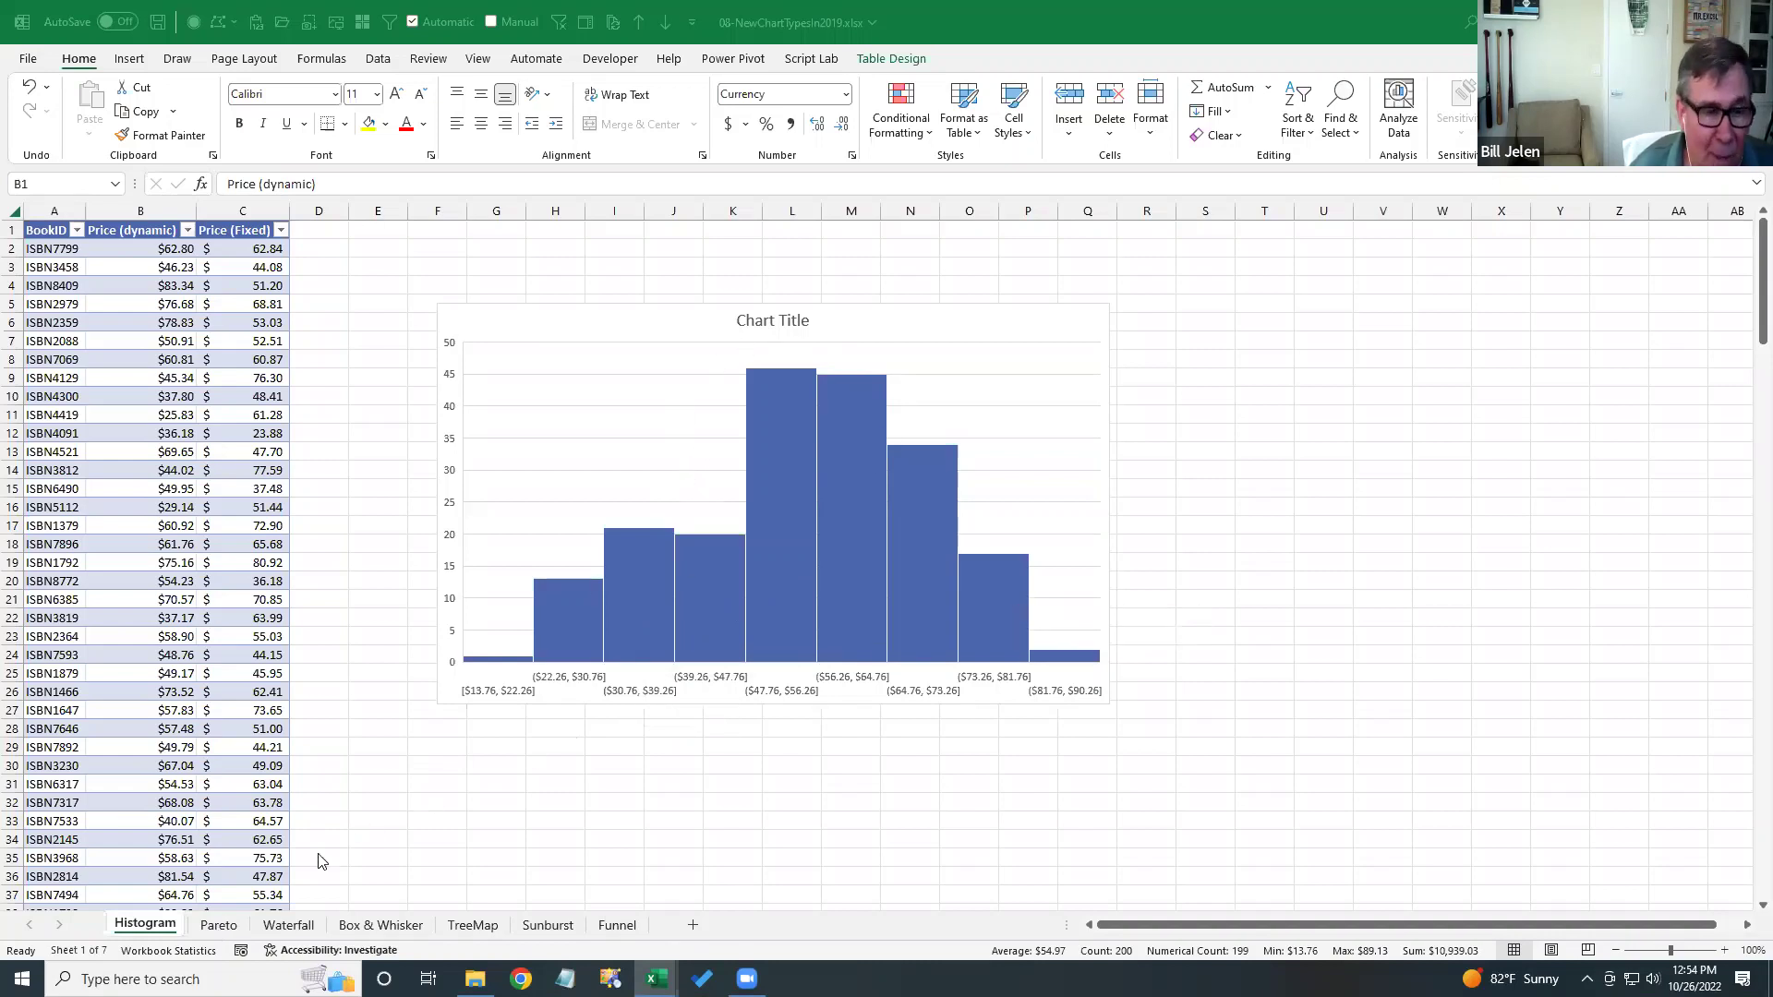
pyautogui.click(219, 926)
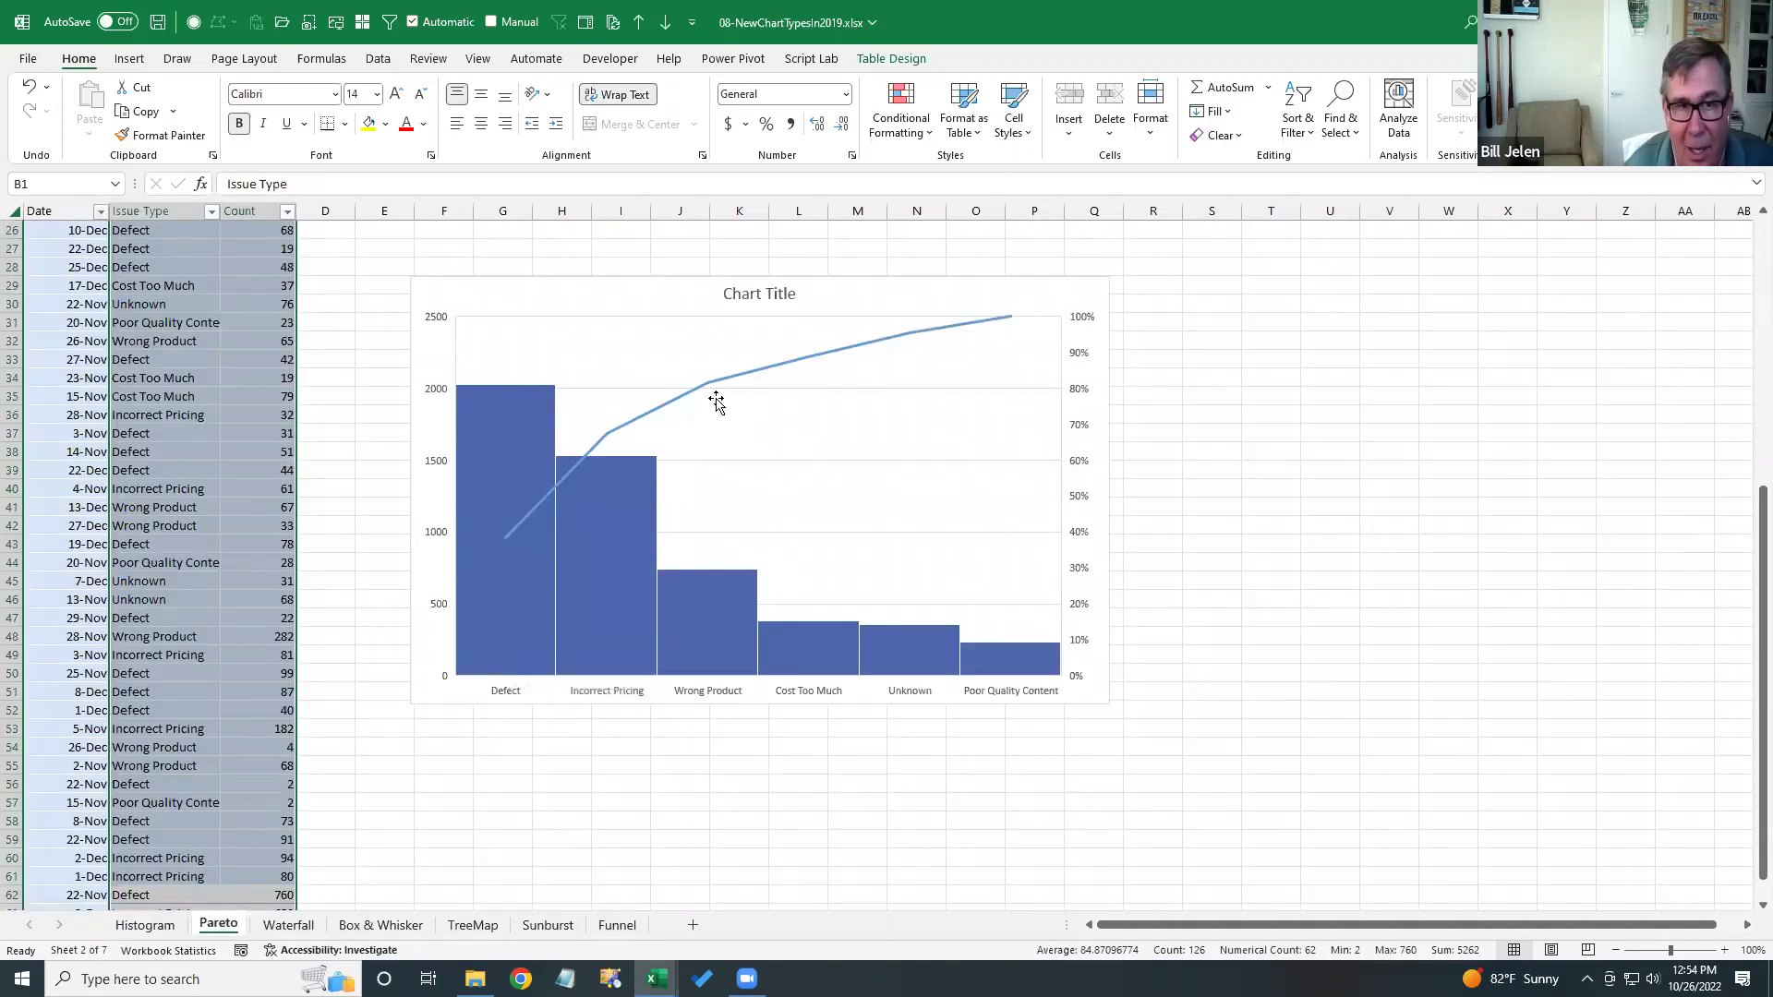
# - Insert a waterfall chart of A1:B13 on the Waterfall sheet and place it, enlarged, beside the data
pyautogui.click(289, 925)
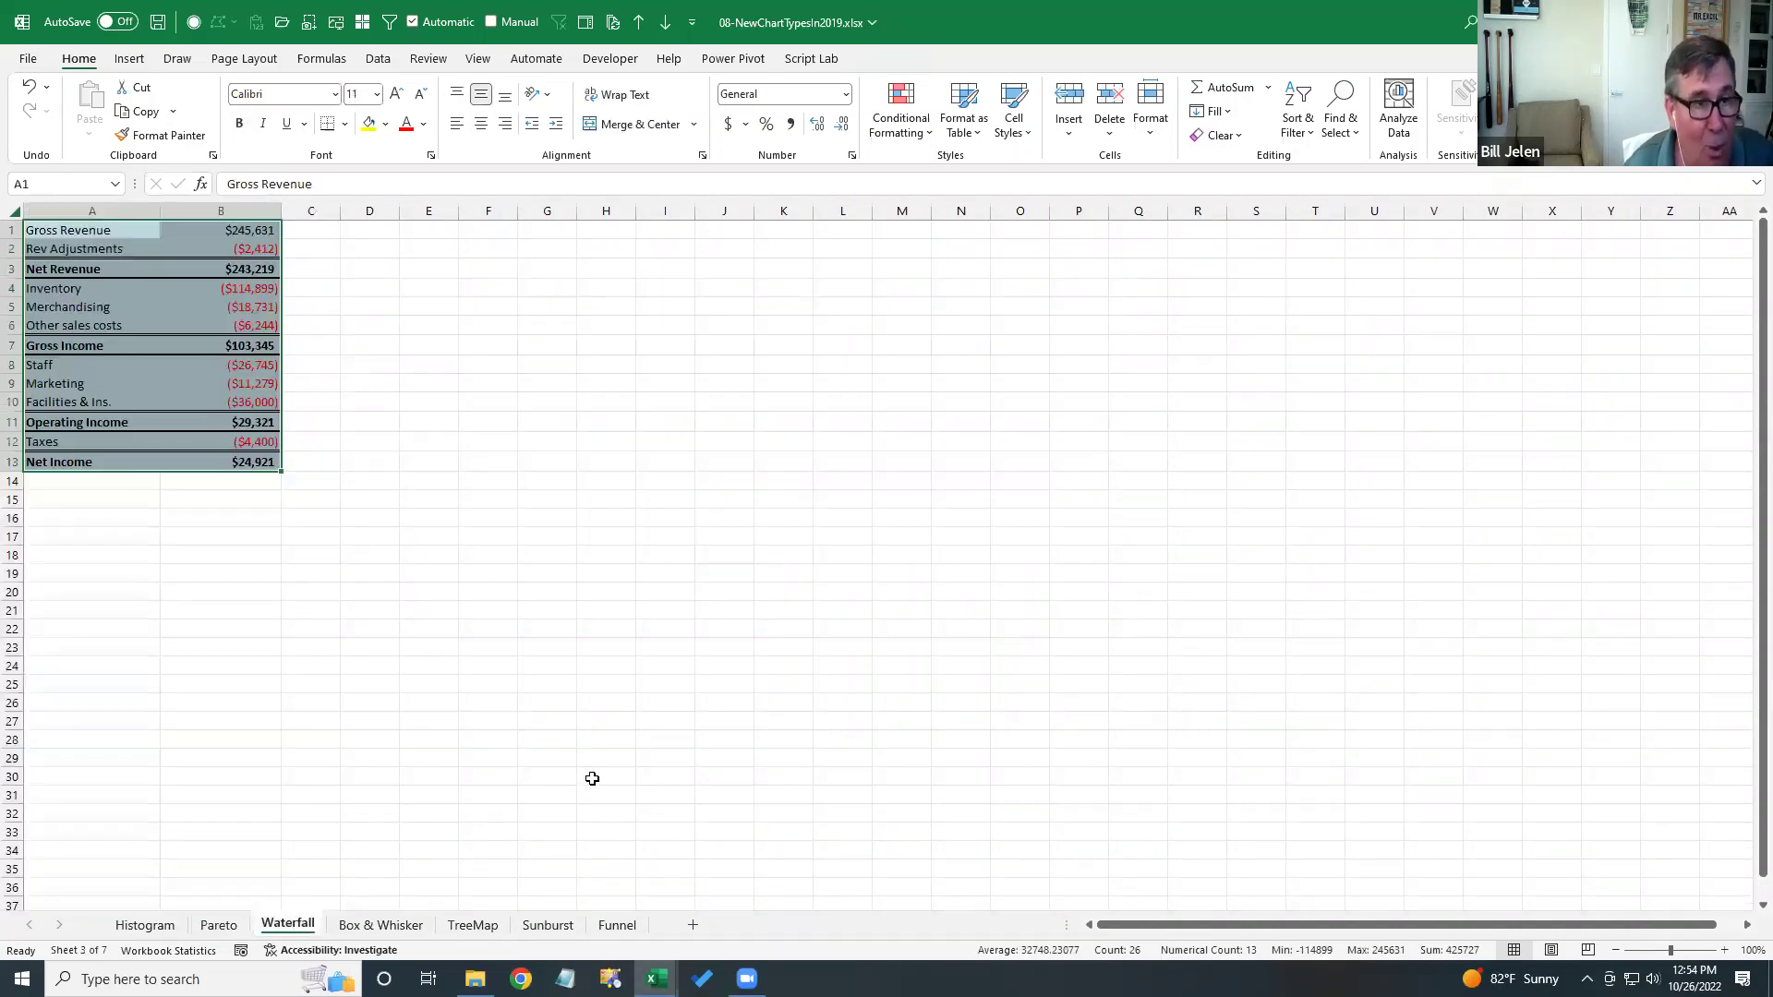
pyautogui.click(129, 59)
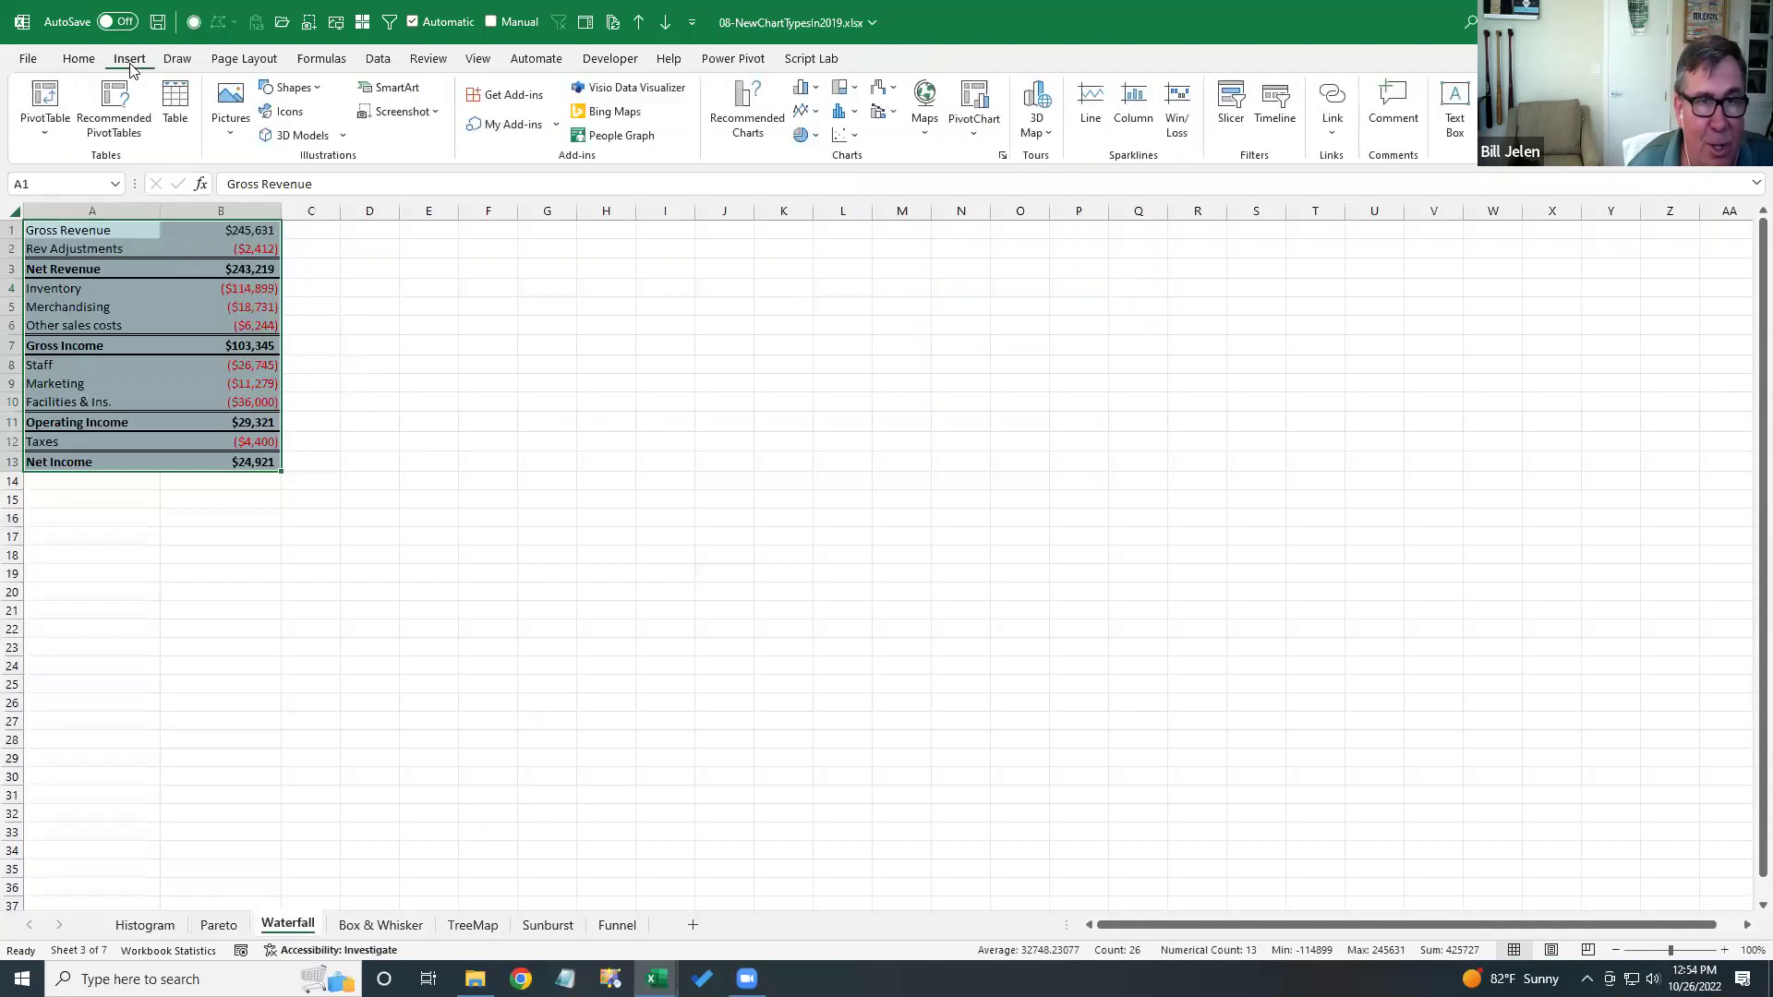
pyautogui.click(895, 91)
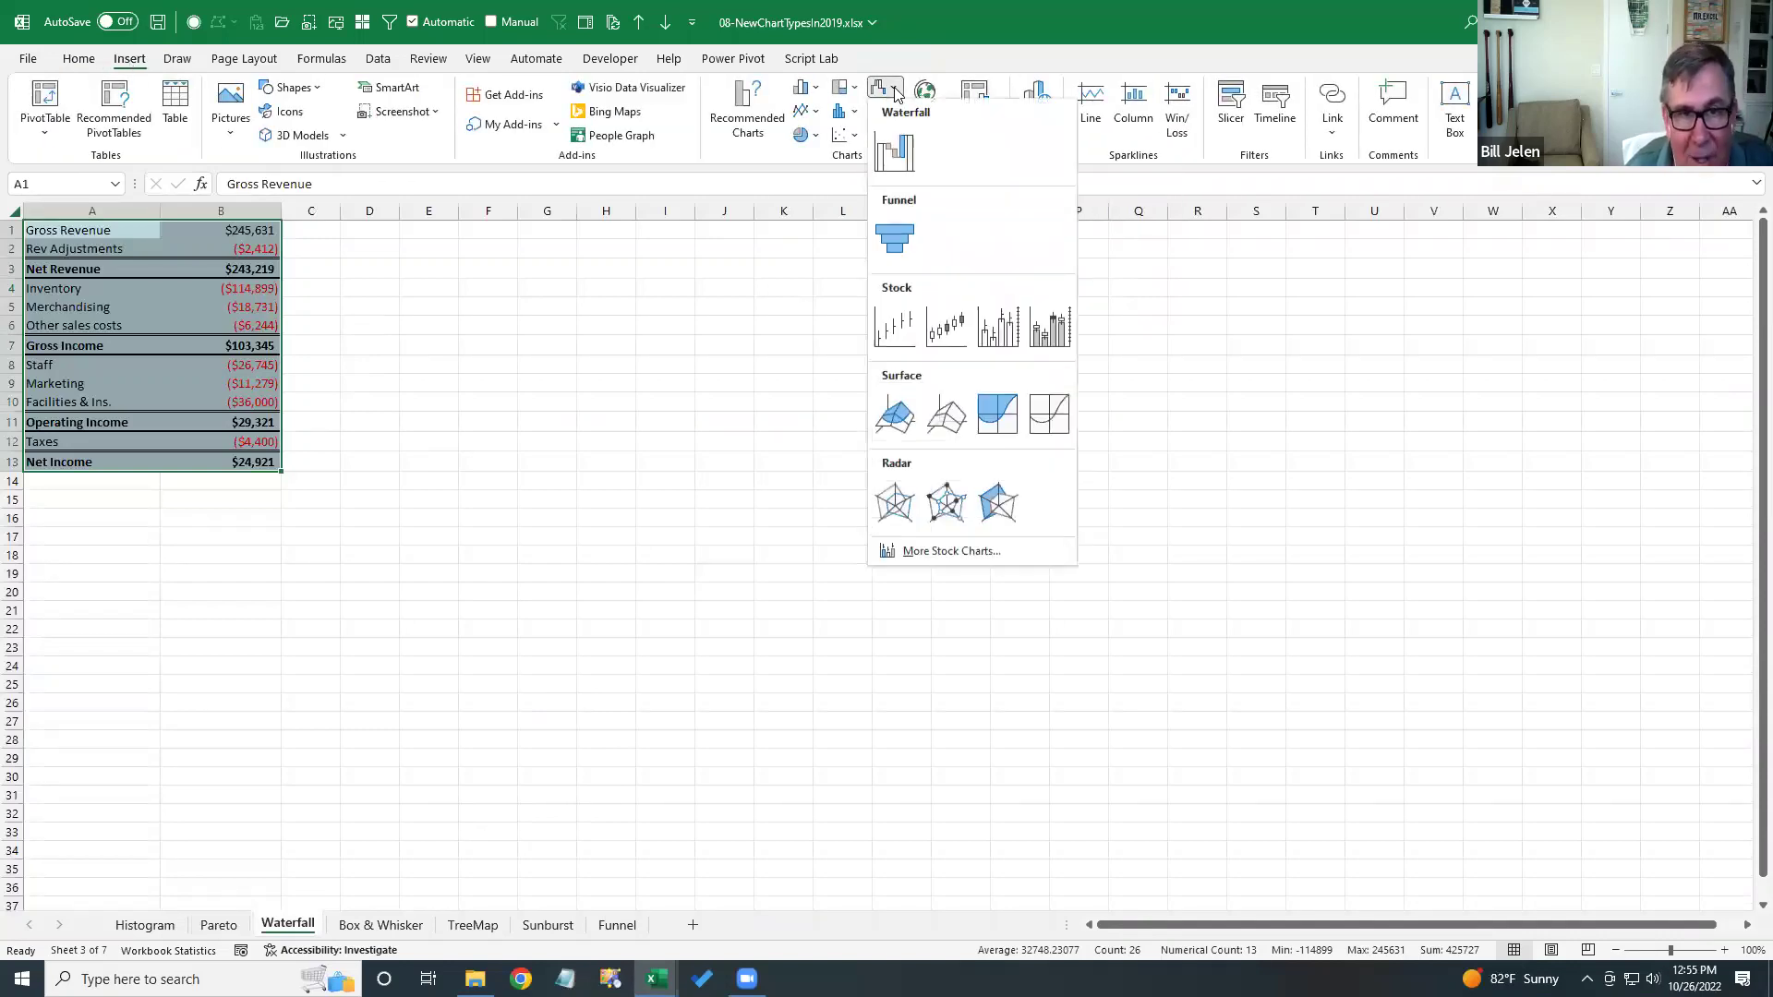
pyautogui.click(895, 159)
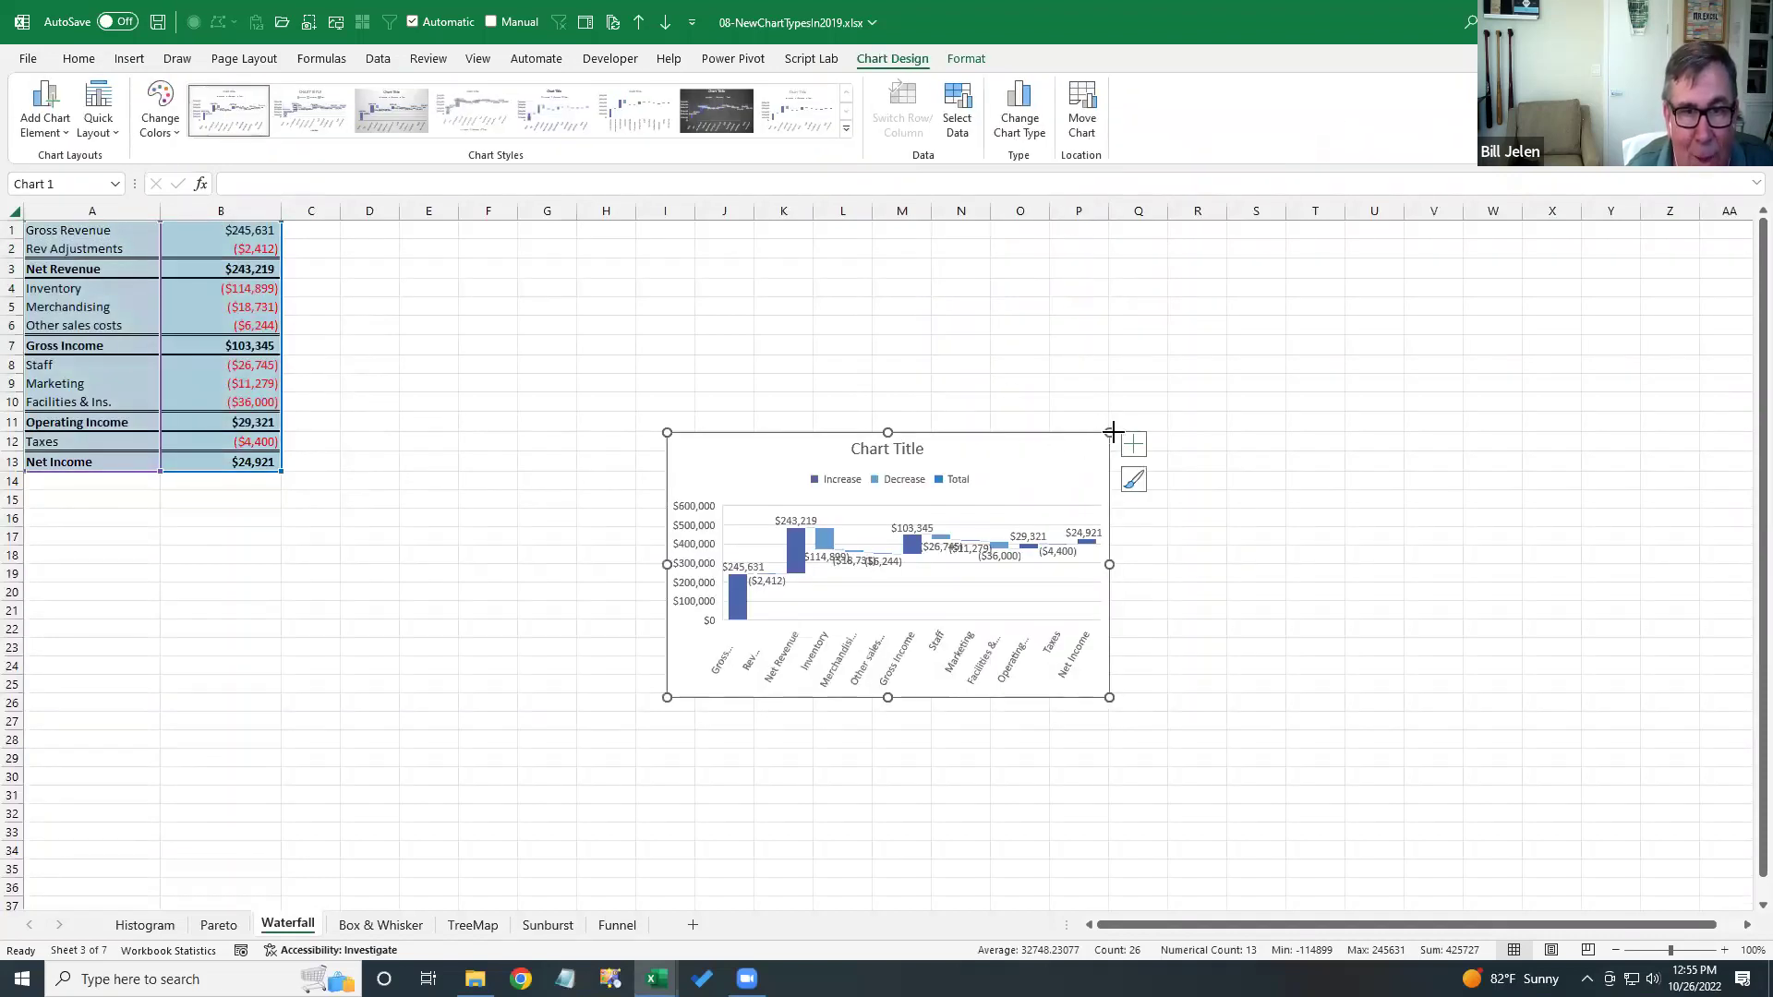
pyautogui.moveTo(1112, 431); pyautogui.dragTo(1198, 269)
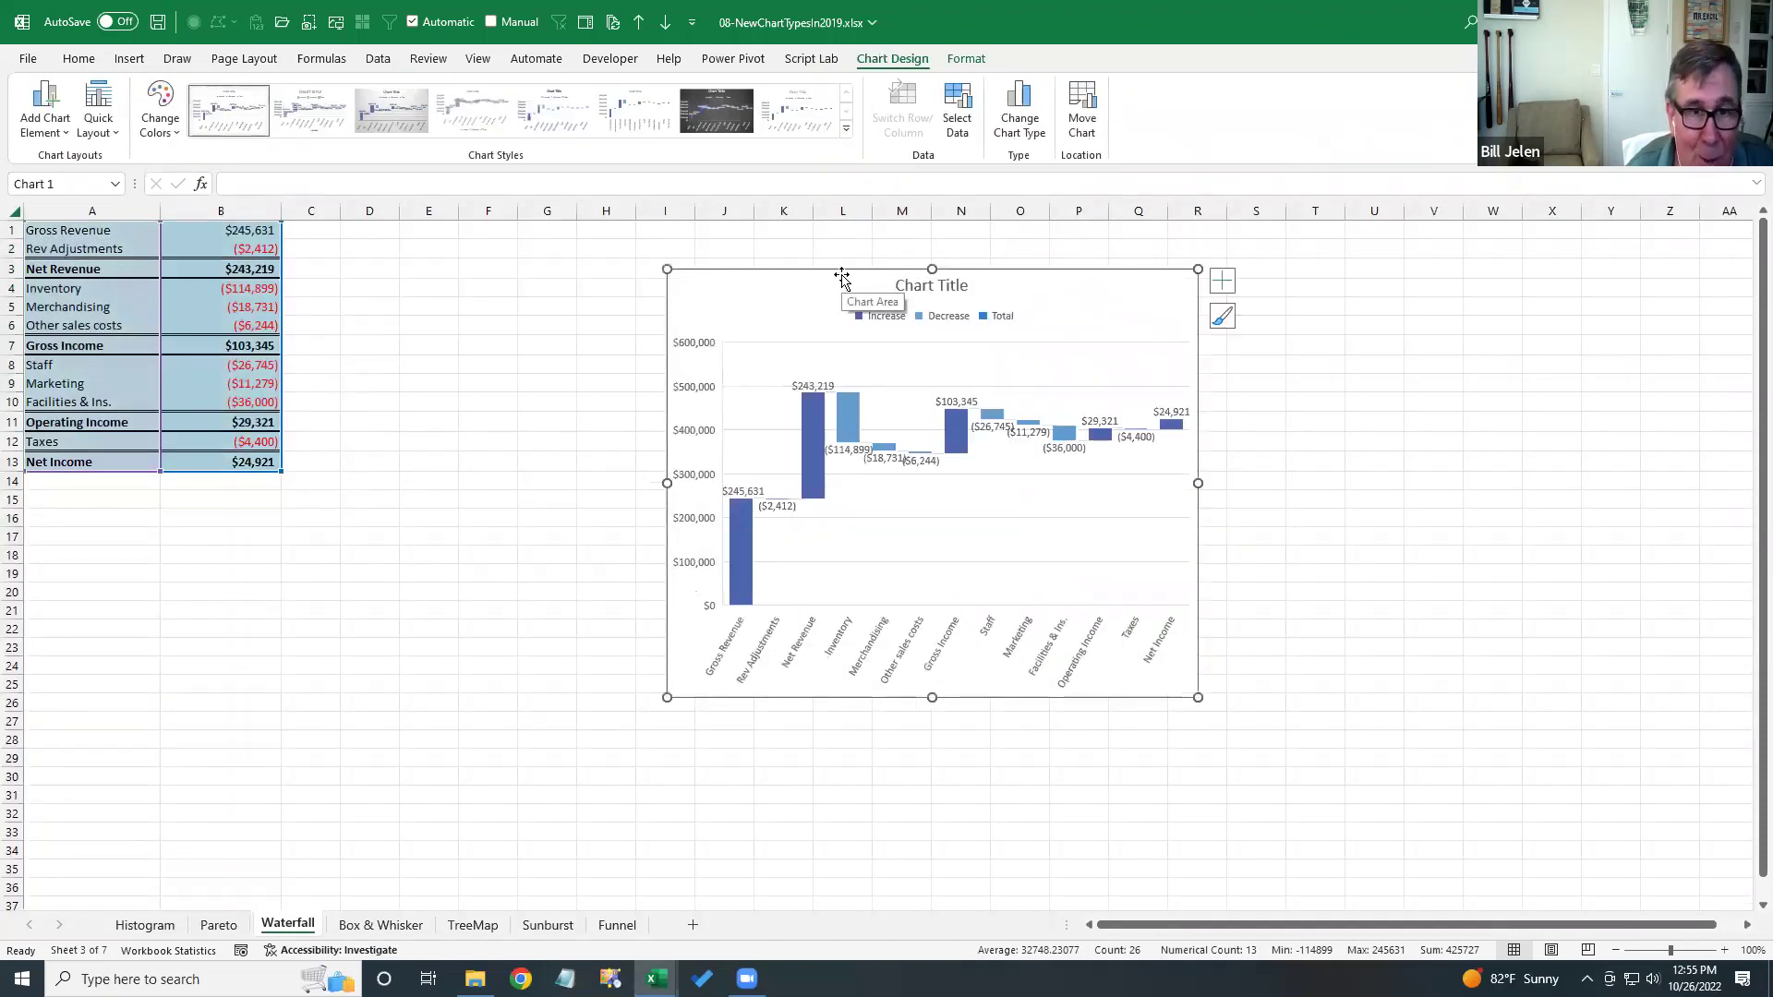
pyautogui.moveTo(841, 276)
pyautogui.mouseDown()
pyautogui.moveTo(467, 261)
pyautogui.moveTo(501, 257)
pyautogui.mouseUp()
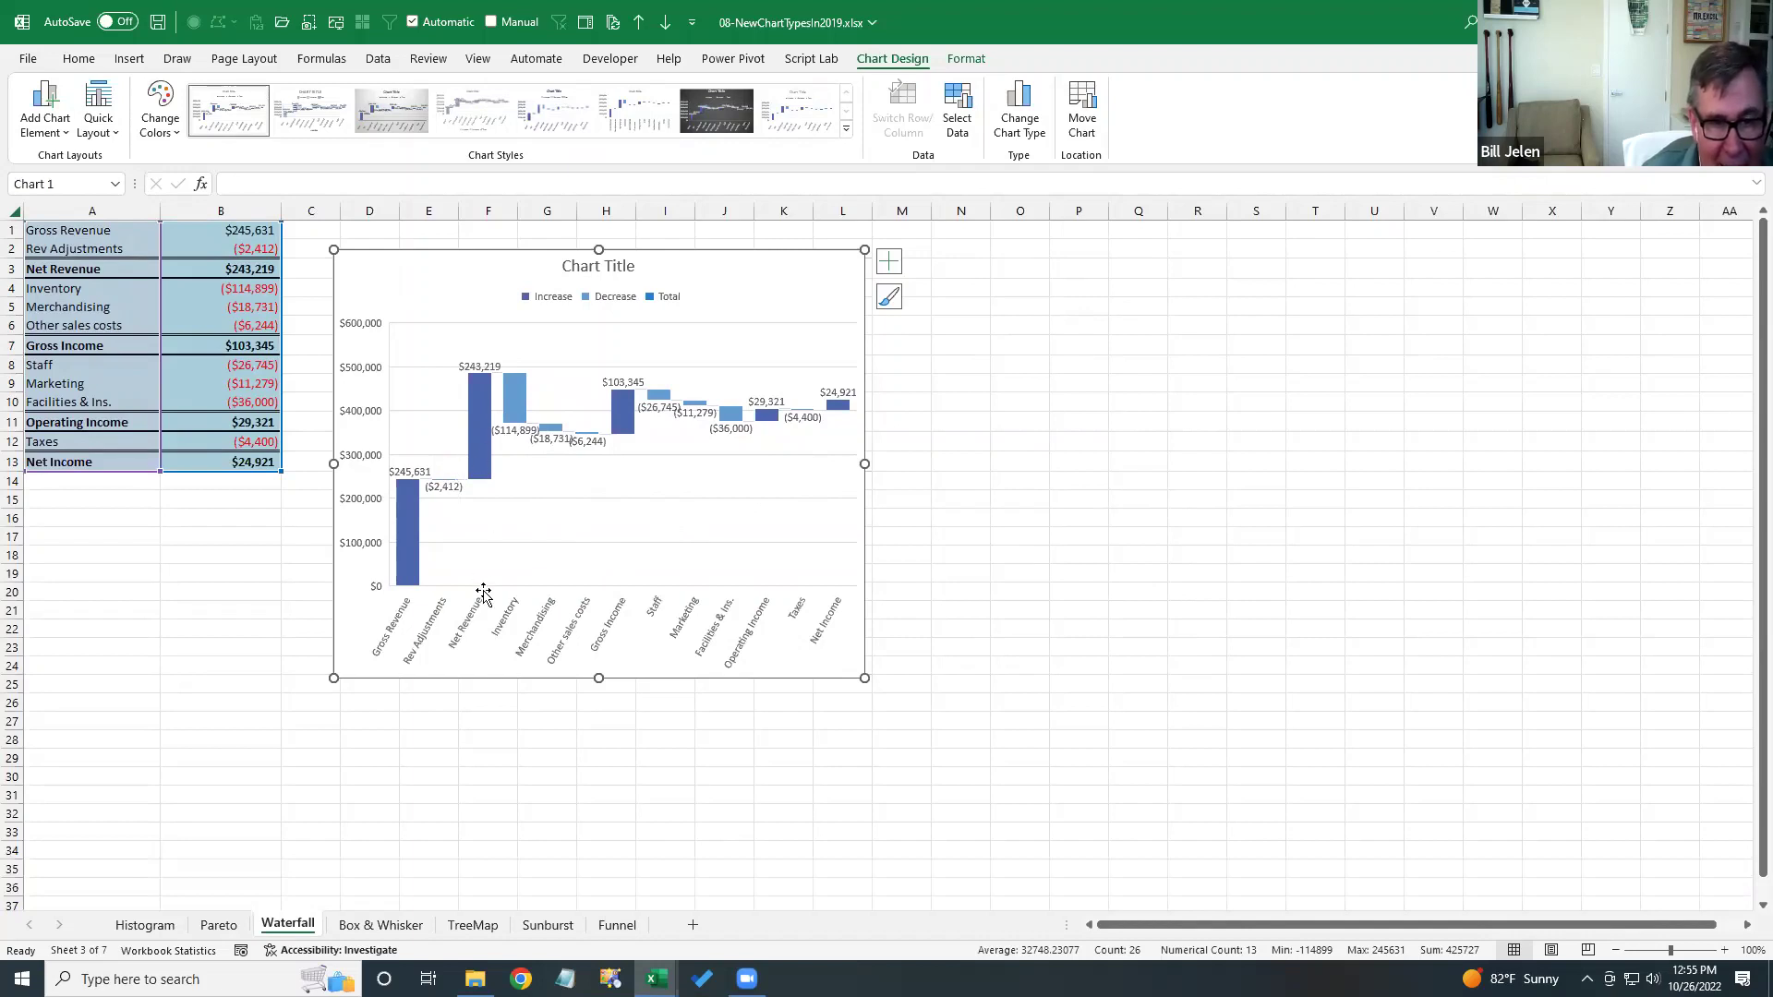
# - Set the Net Revenue and Gross Income columns of the waterfall chart as totals
pyautogui.click(479, 463)
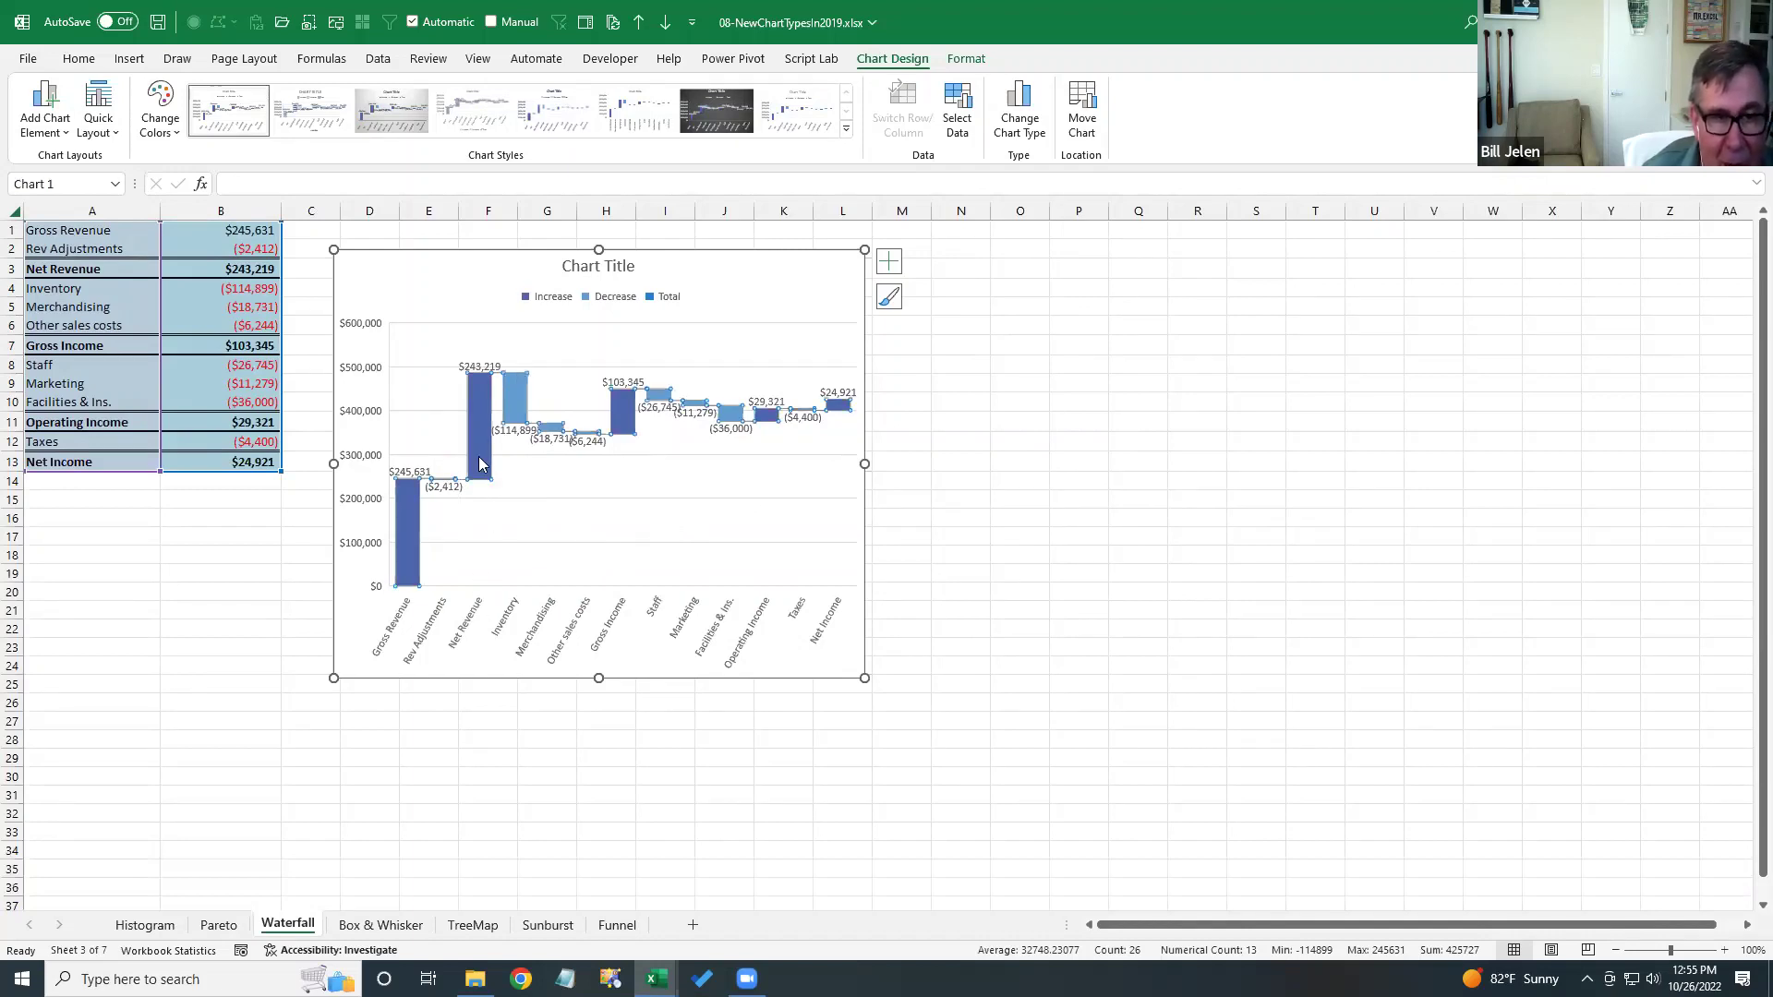
pyautogui.click(479, 463)
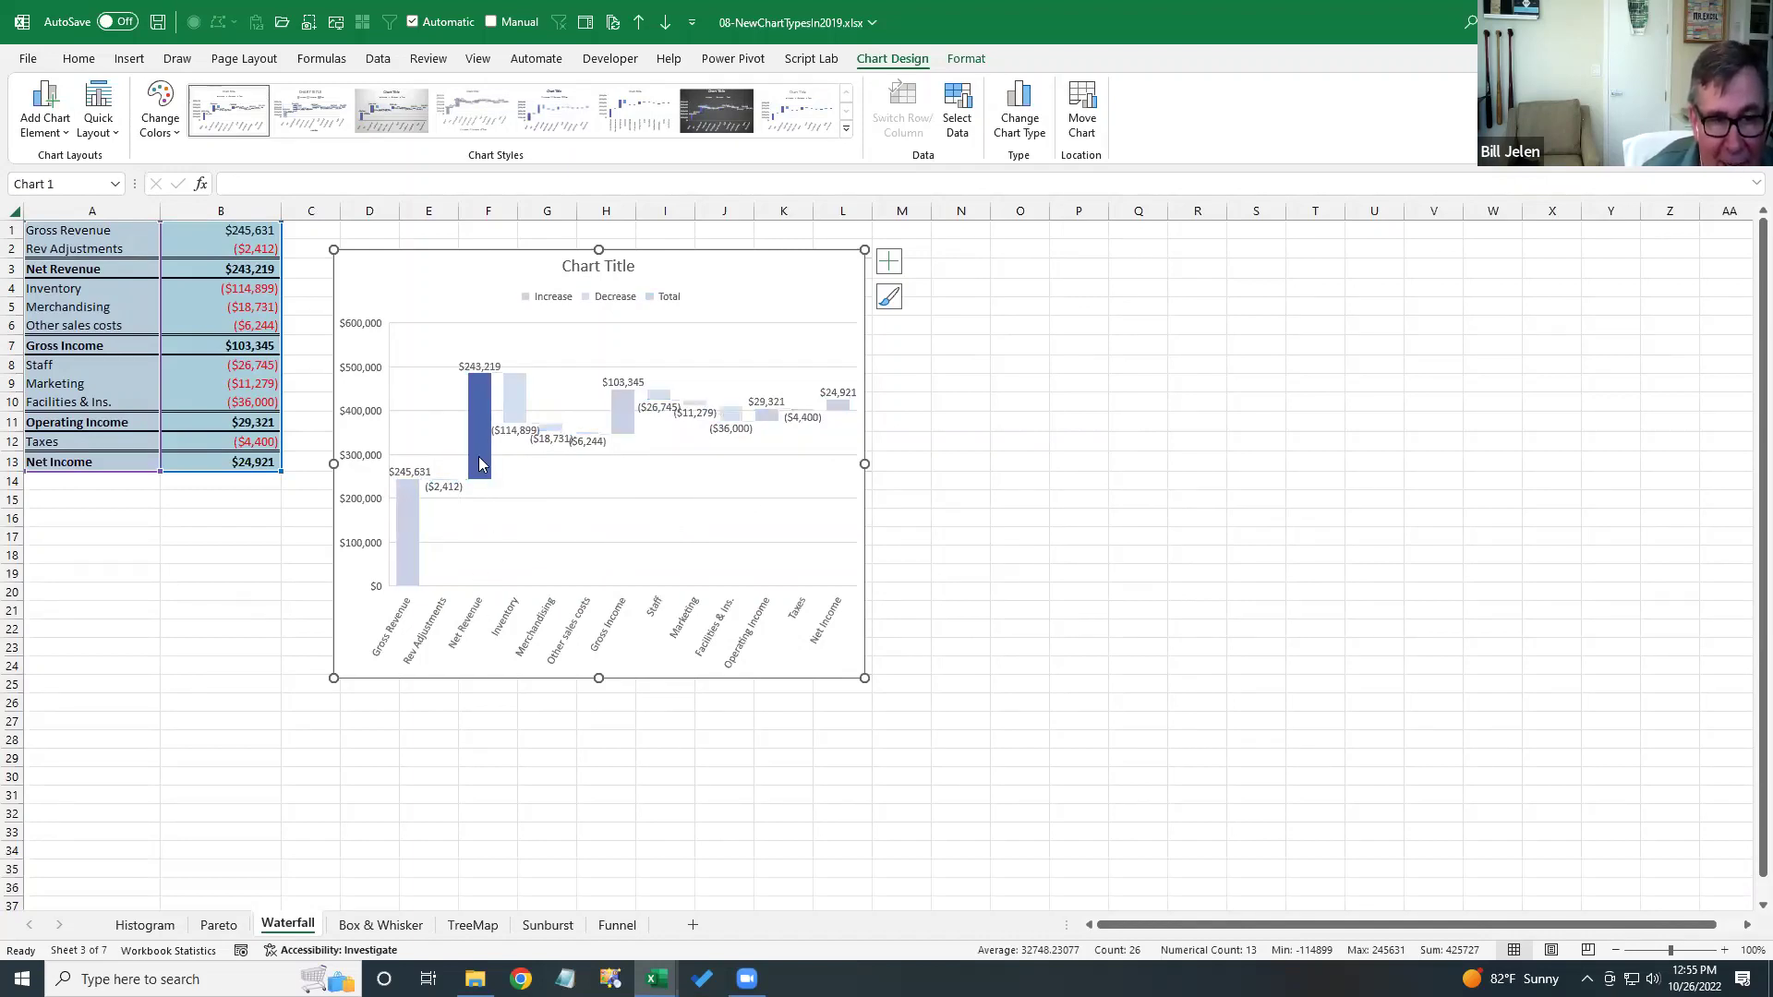
pyautogui.rightClick(479, 463)
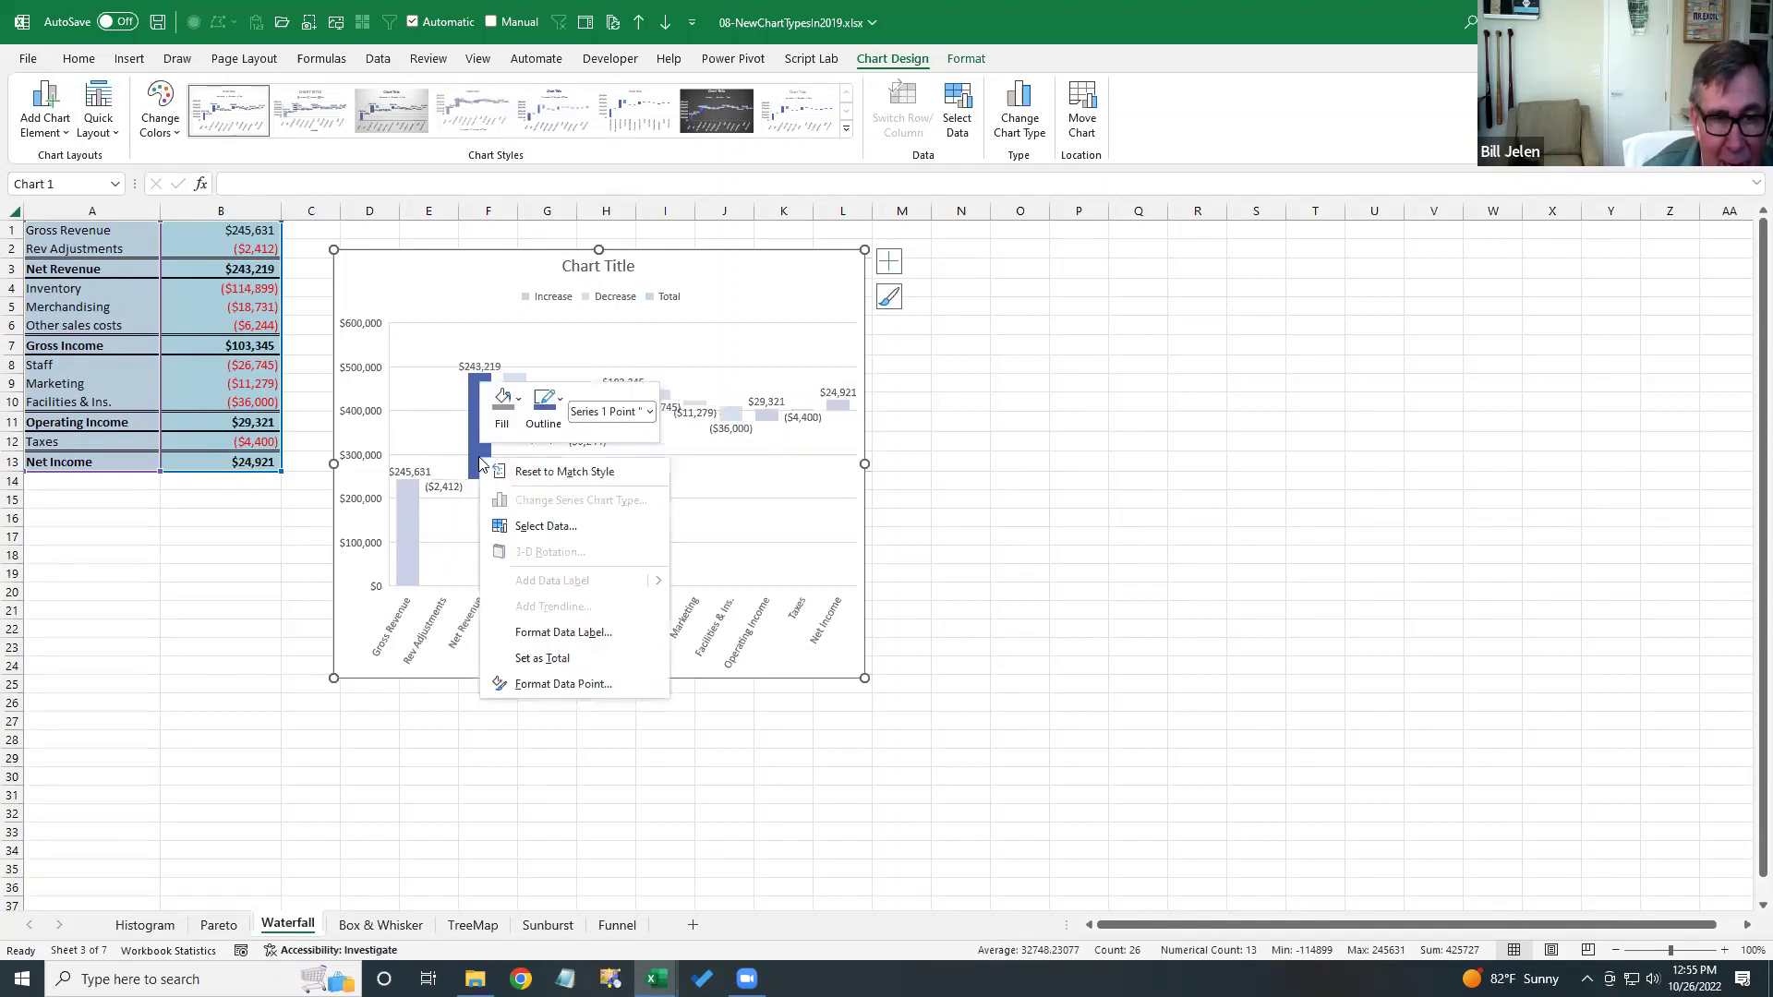
pyautogui.click(536, 659)
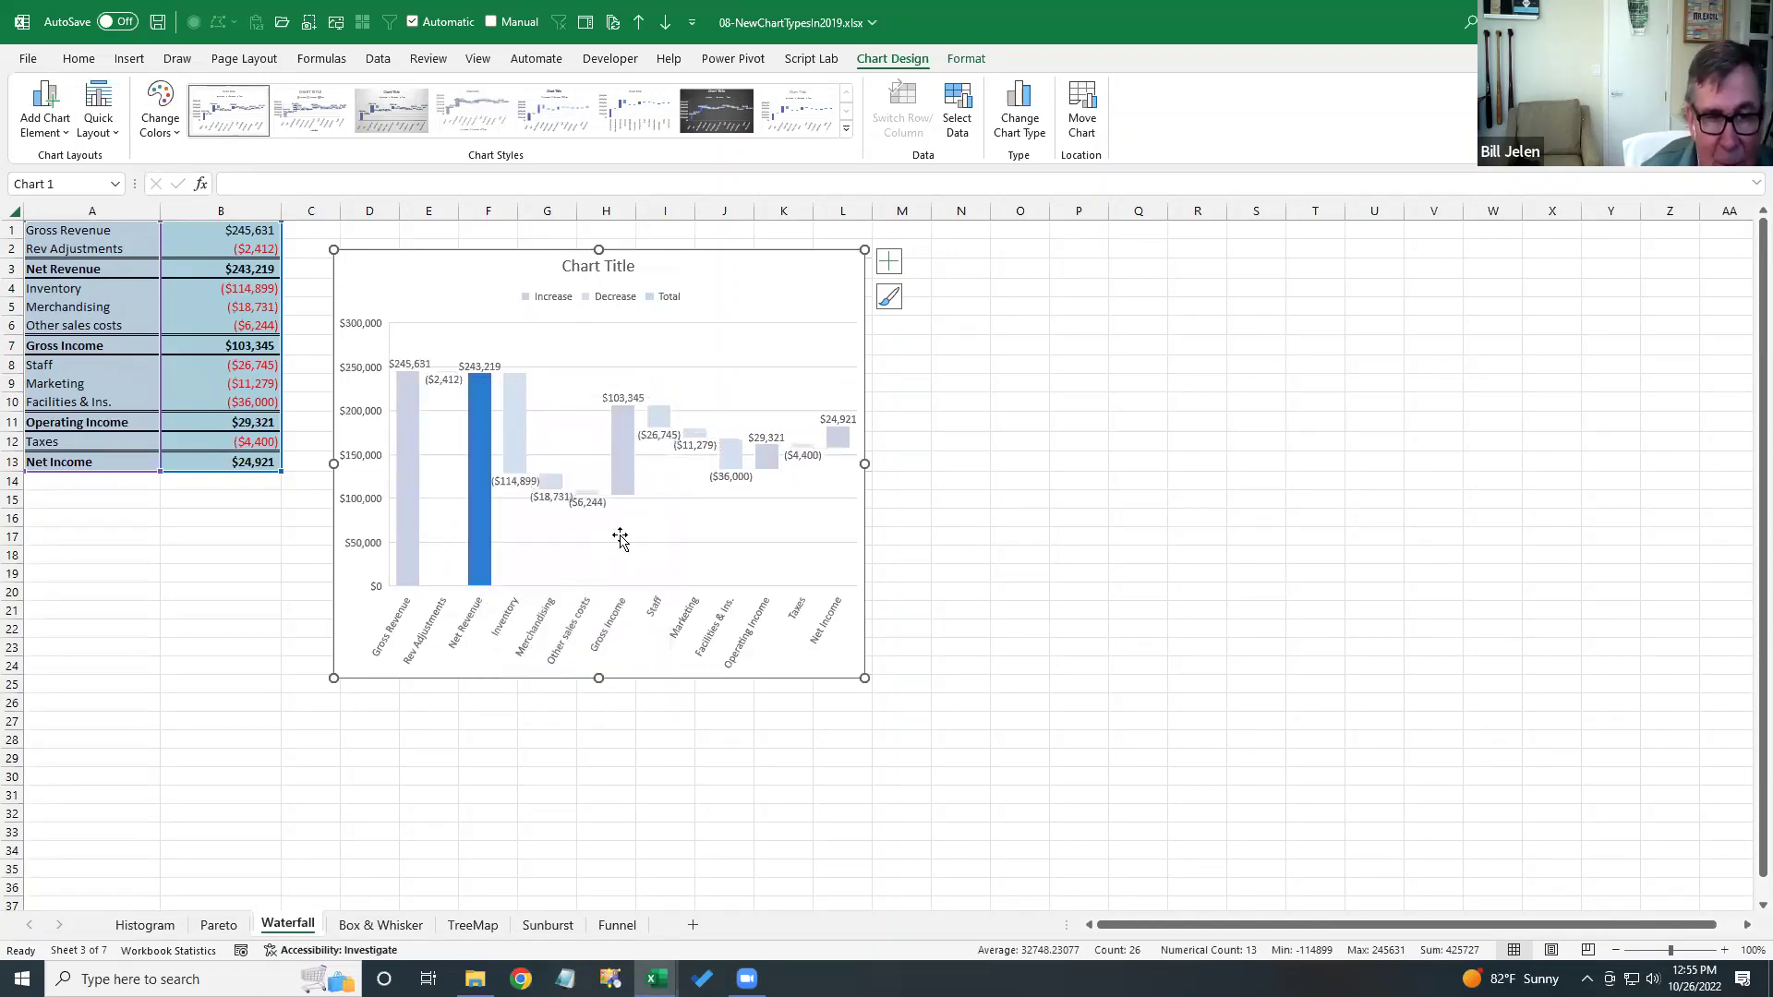
pyautogui.click(622, 492)
pyautogui.rightClick(621, 485)
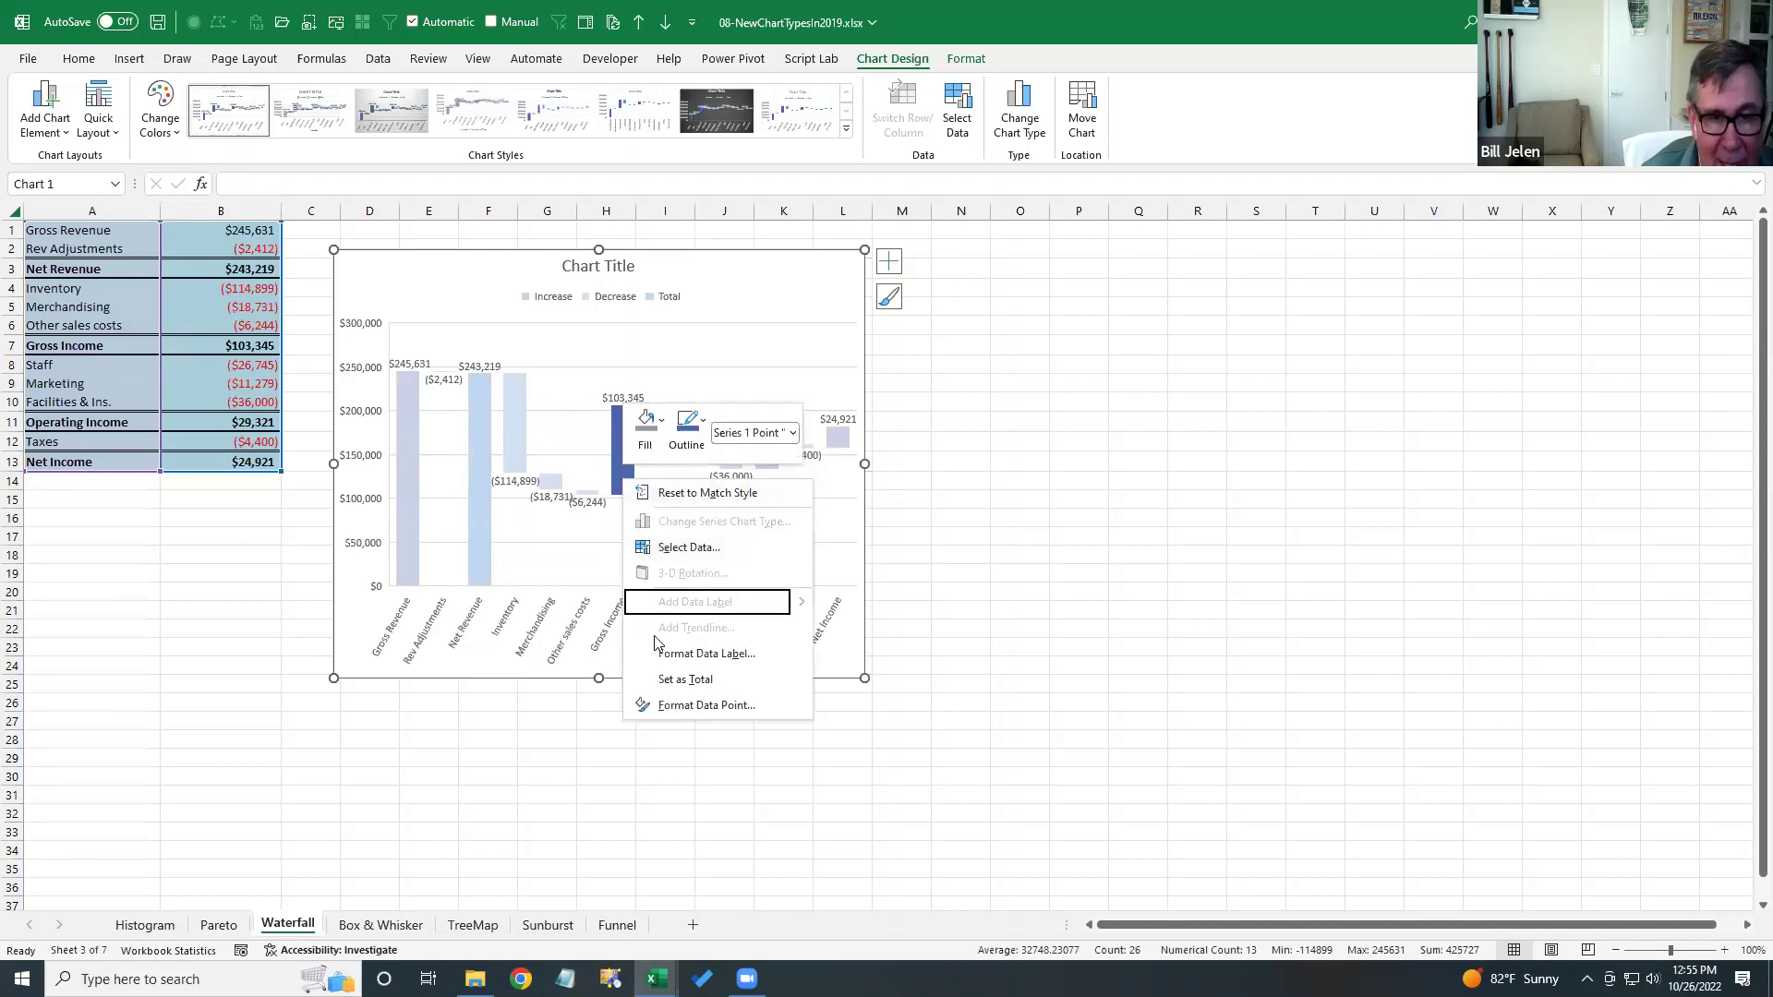
pyautogui.click(667, 681)
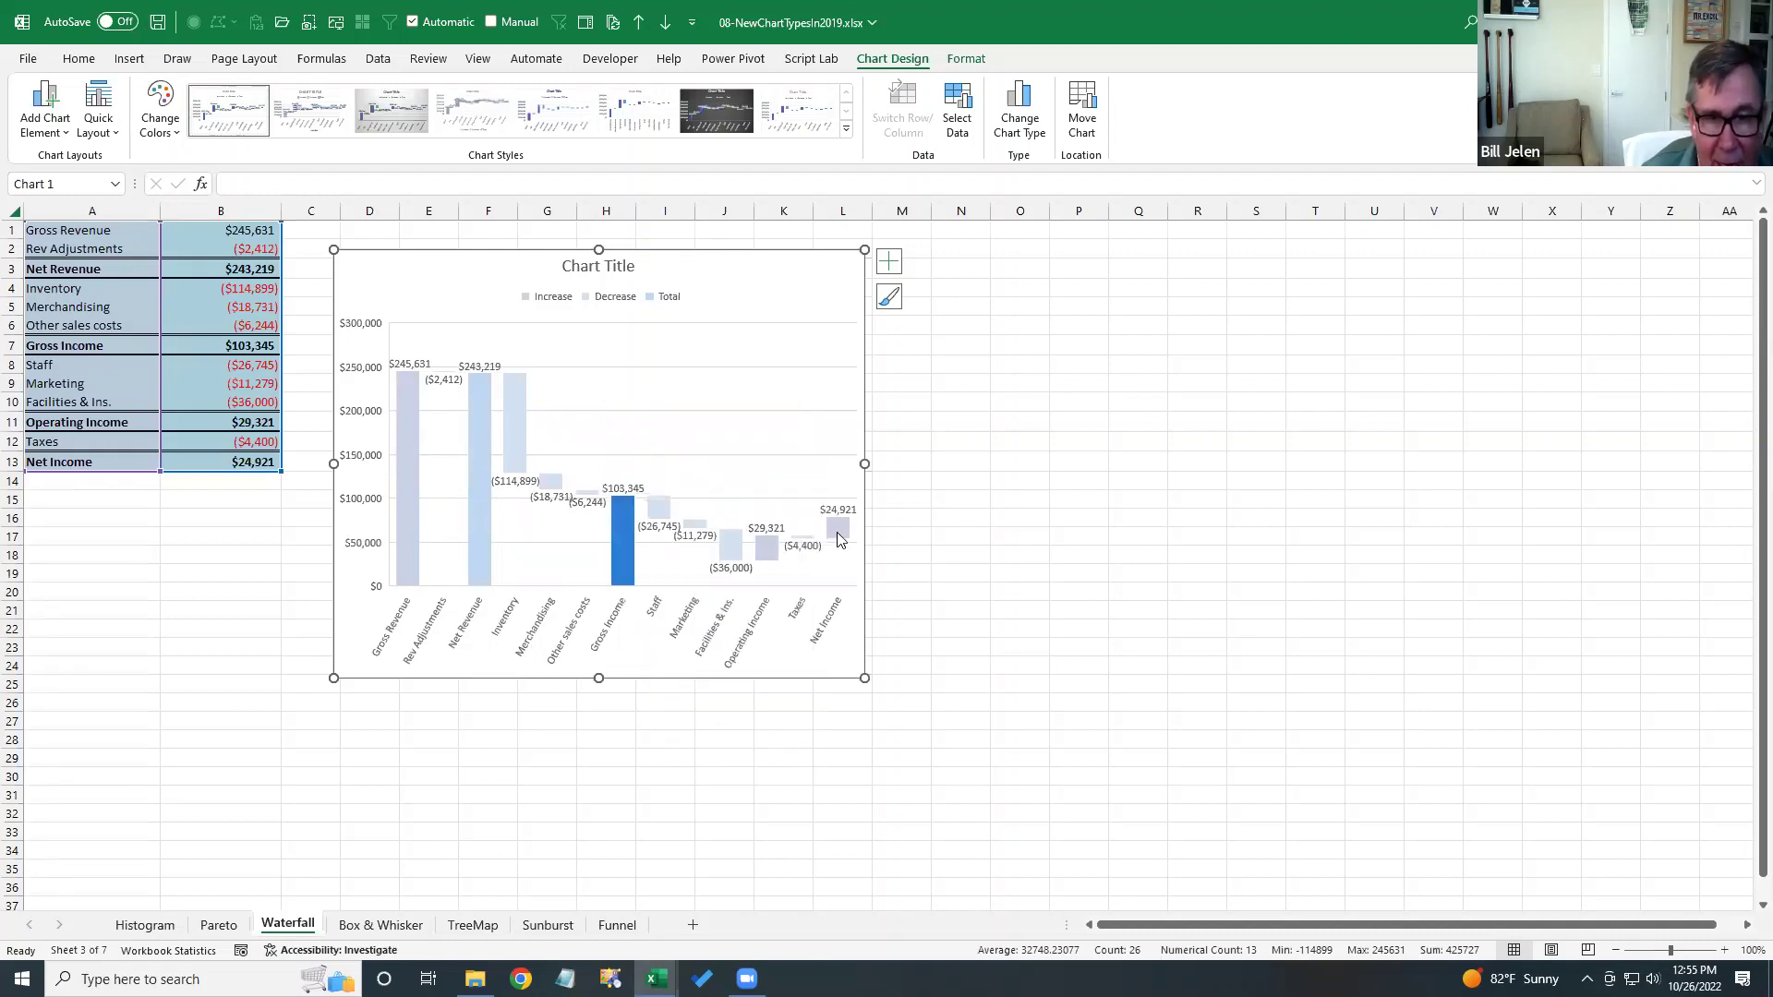
# - Set the Net Income and Operating Income columns of the waterfall chart as totals
pyautogui.click(839, 535)
pyautogui.rightClick(838, 539)
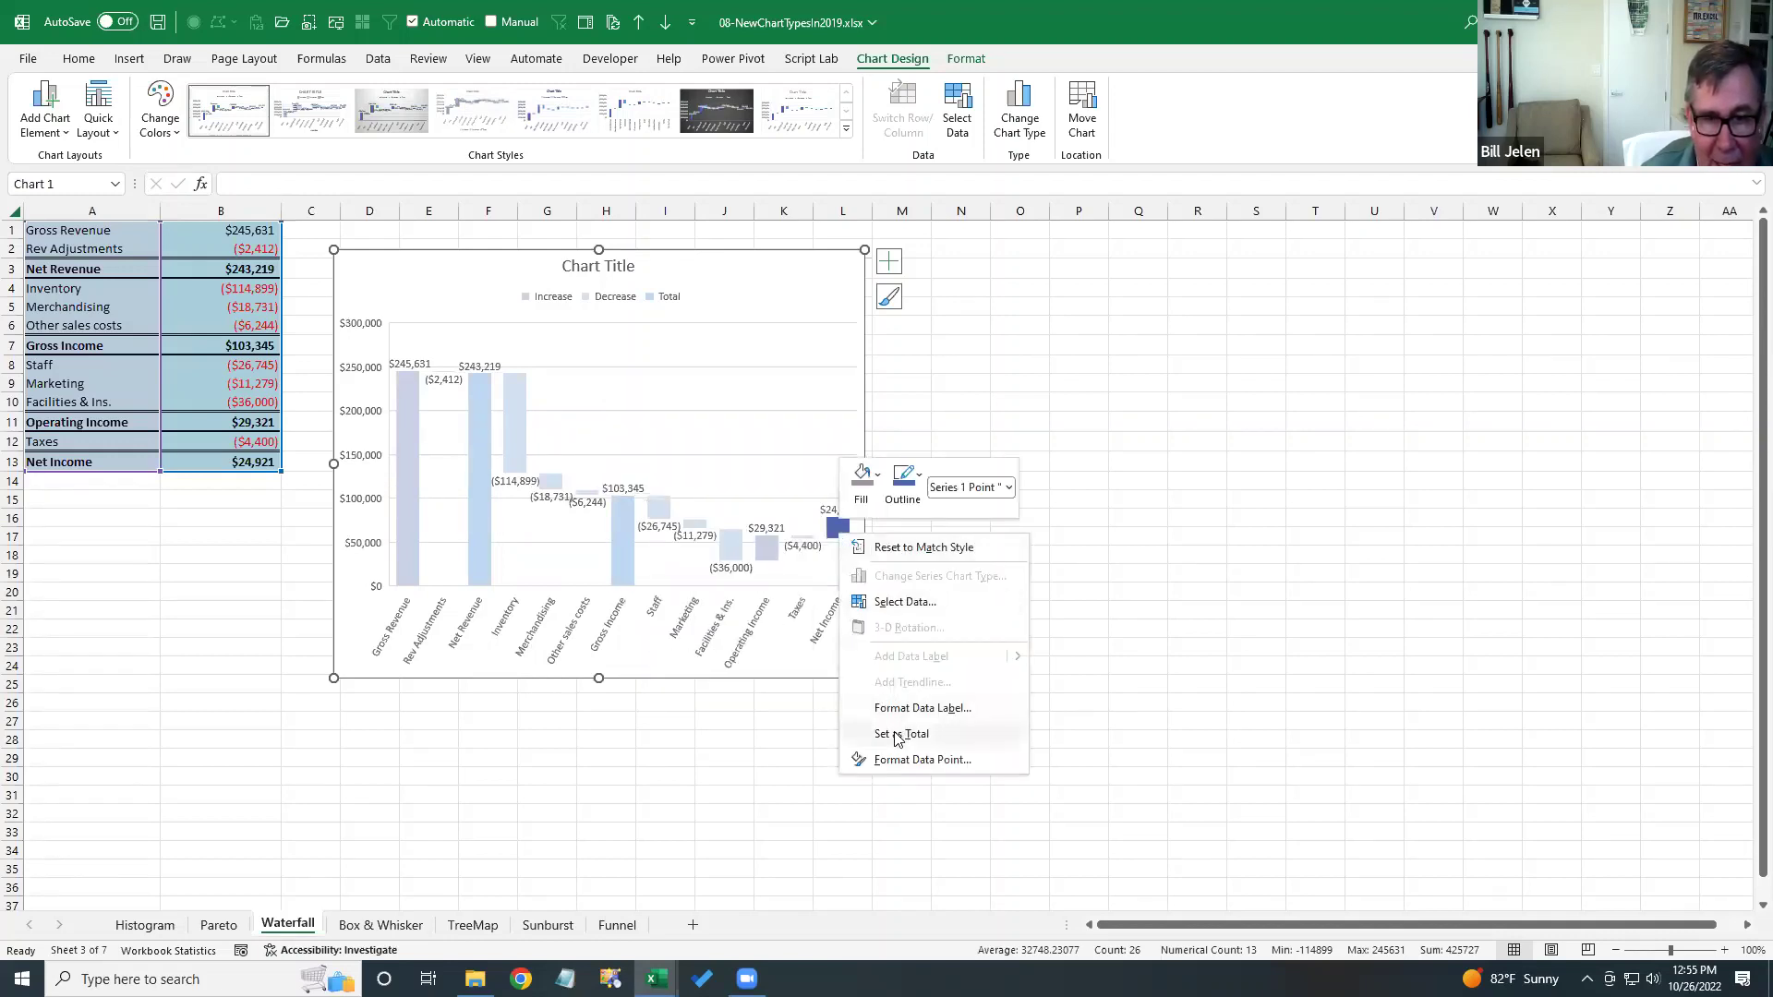
pyautogui.click(895, 730)
pyautogui.moveTo(403, 436)
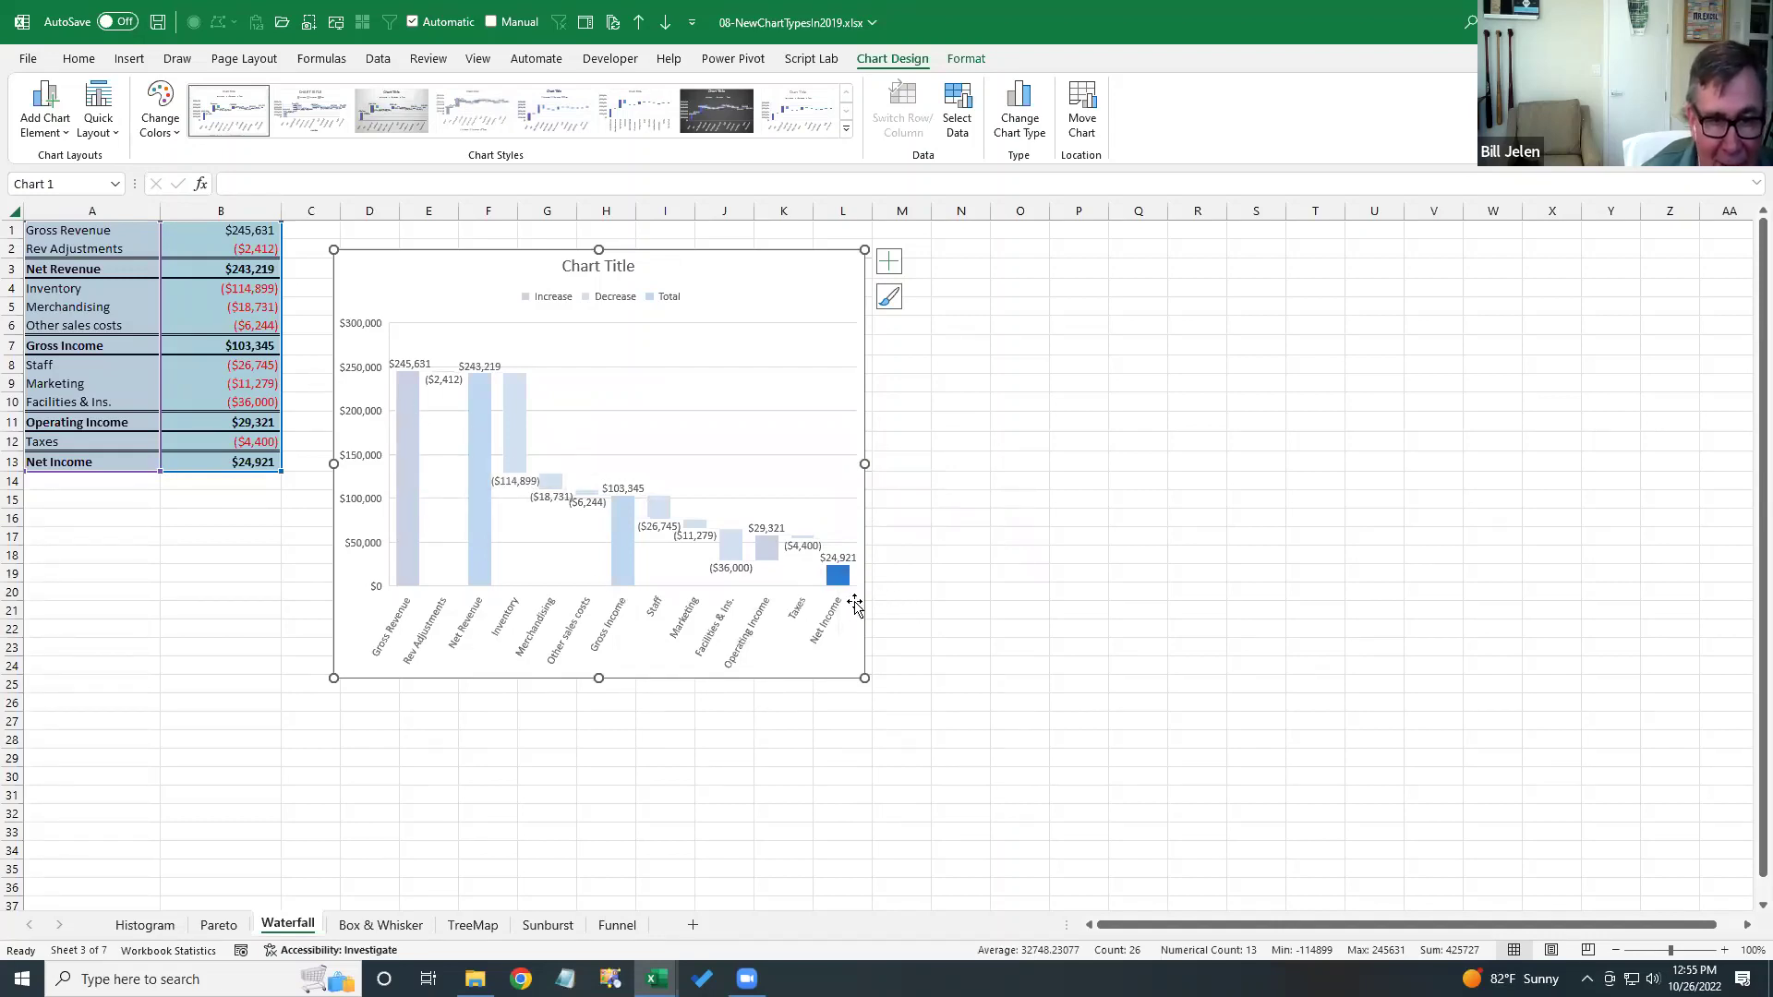
pyautogui.rightClick(765, 545)
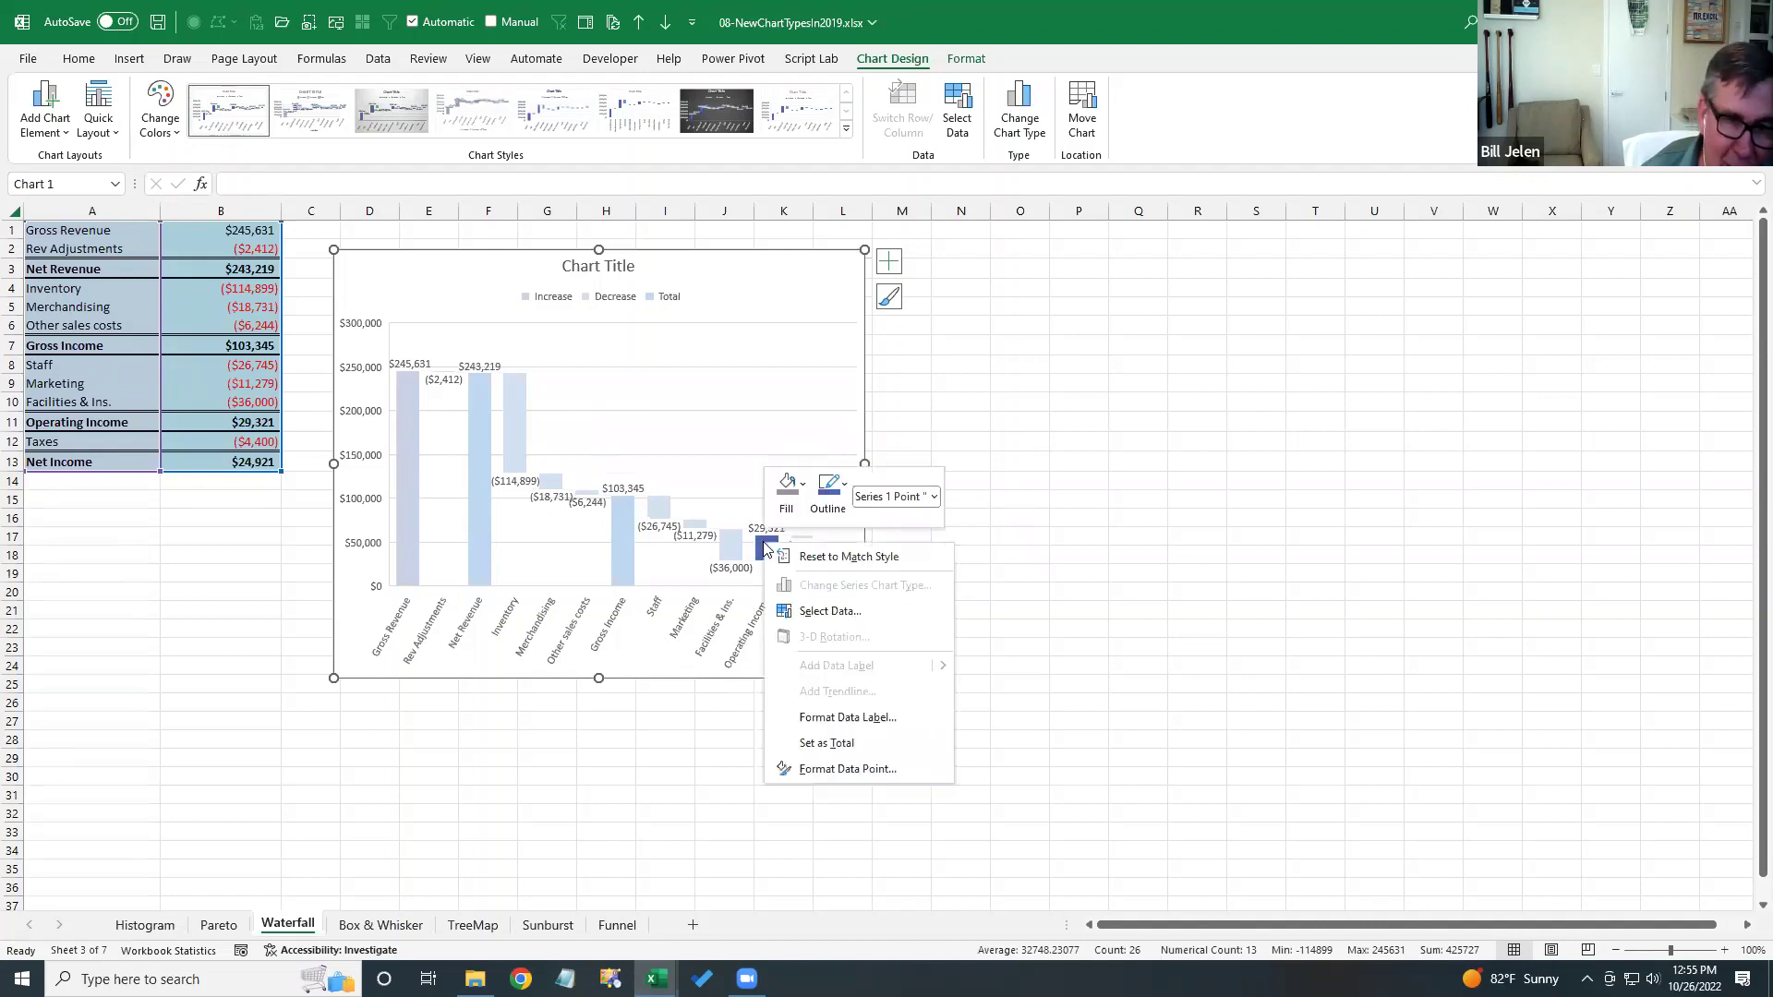
pyautogui.click(828, 744)
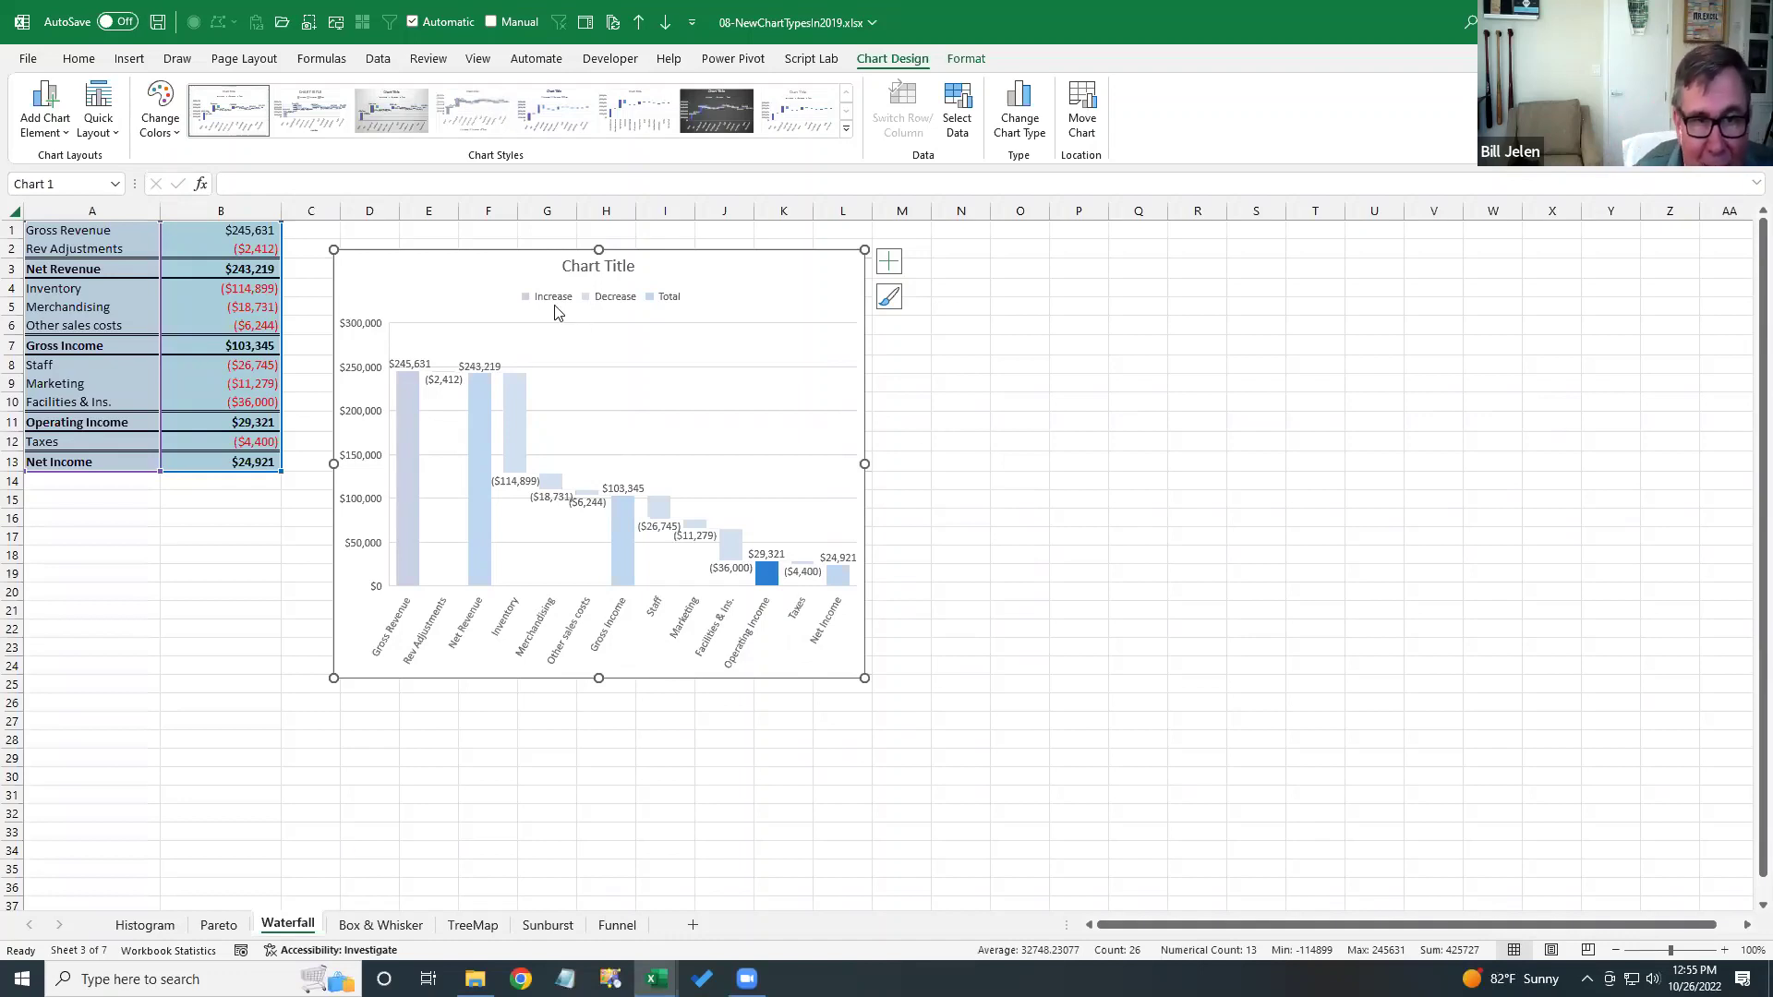
pyautogui.click(622, 530)
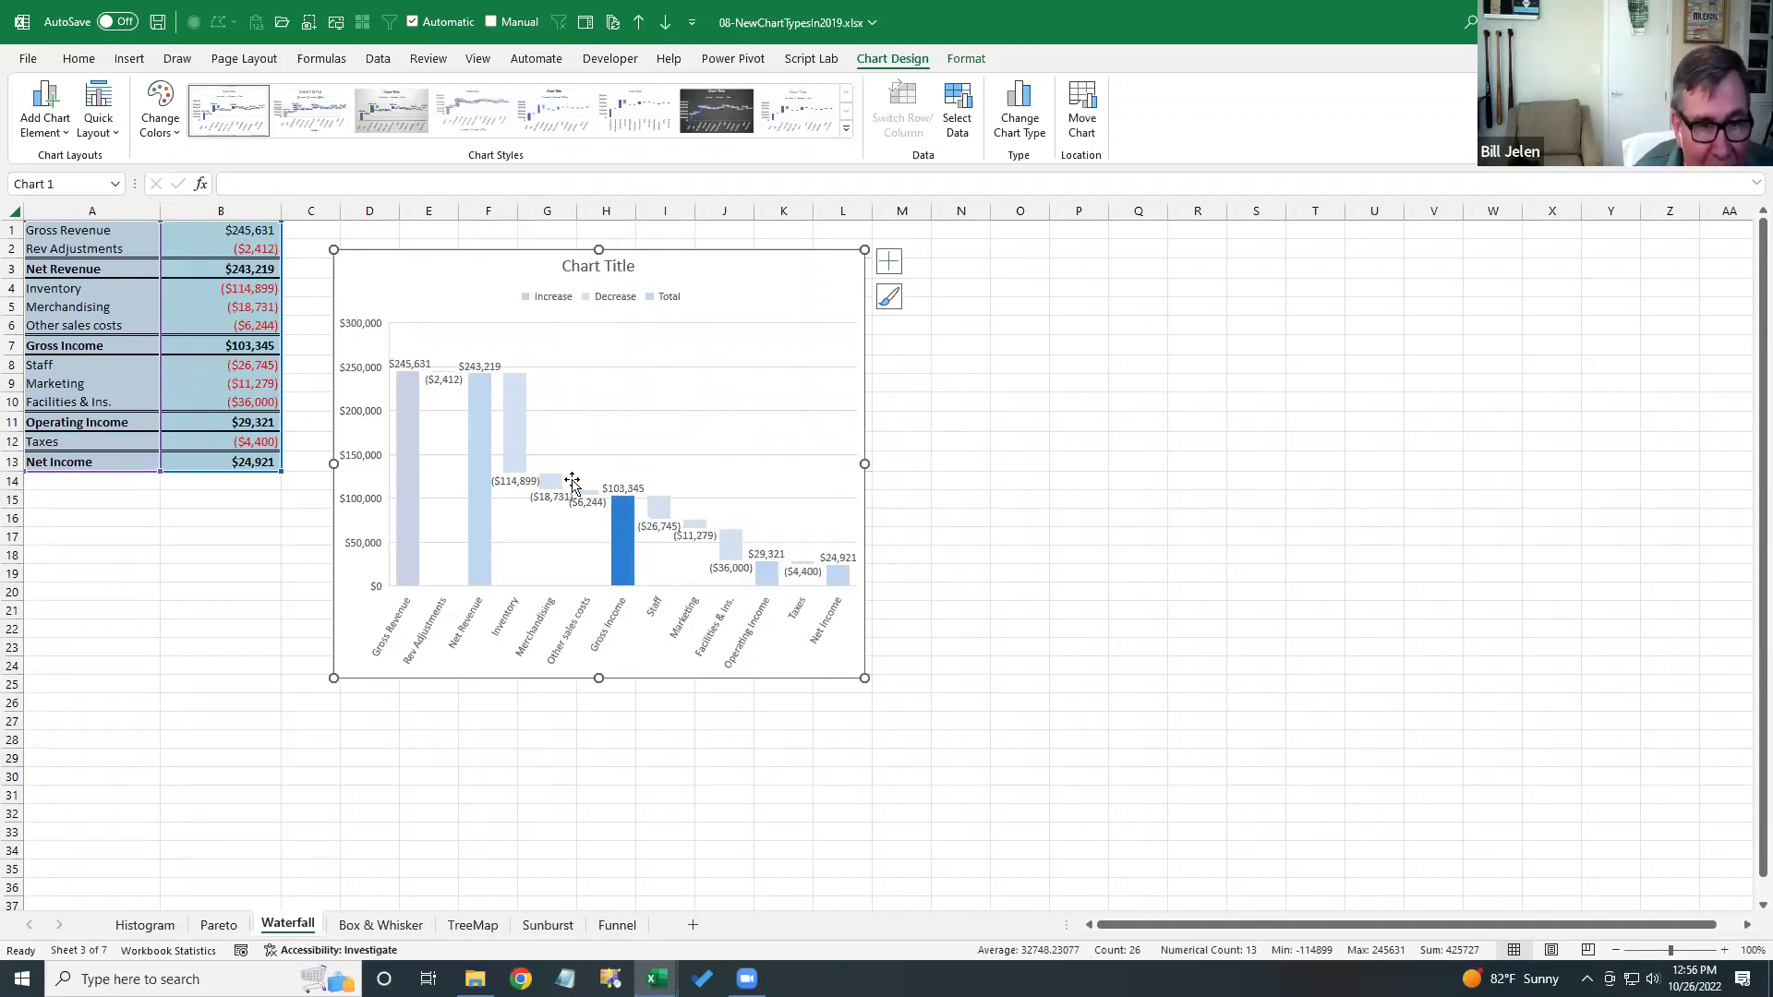
# - Fill all Decrease columns of the waterfall chart with standard red by way of their legend entry
pyautogui.click(613, 305)
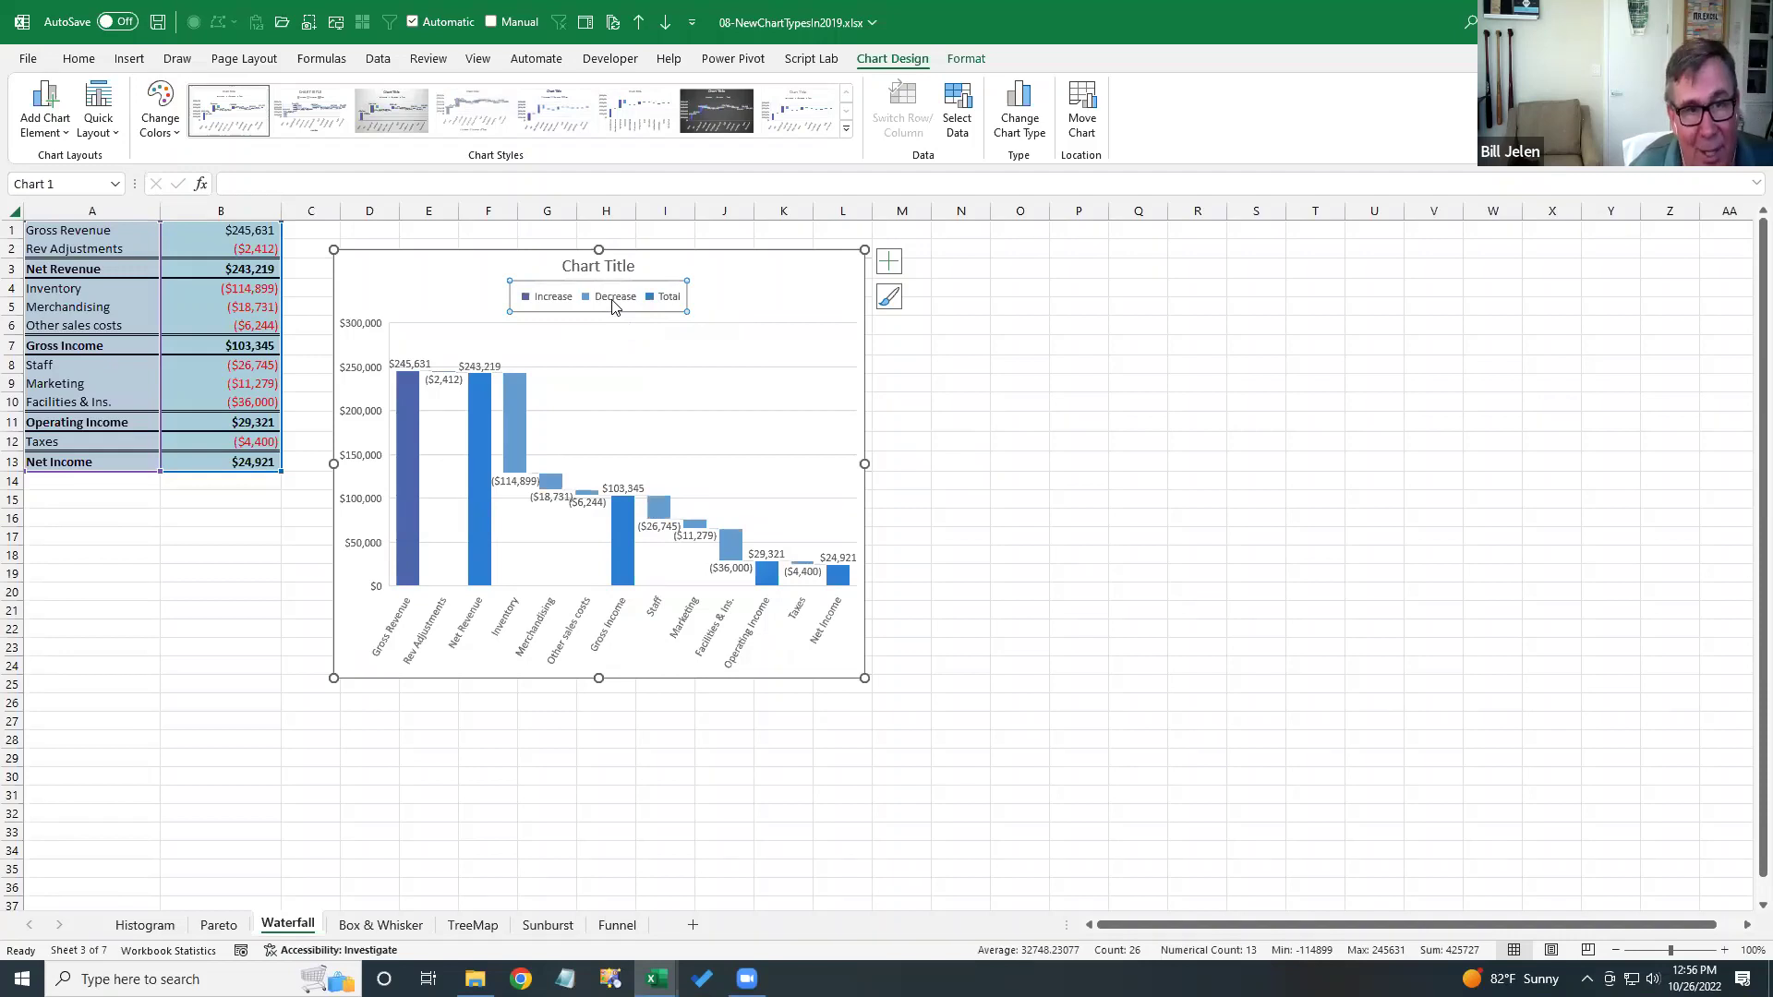
pyautogui.click(613, 305)
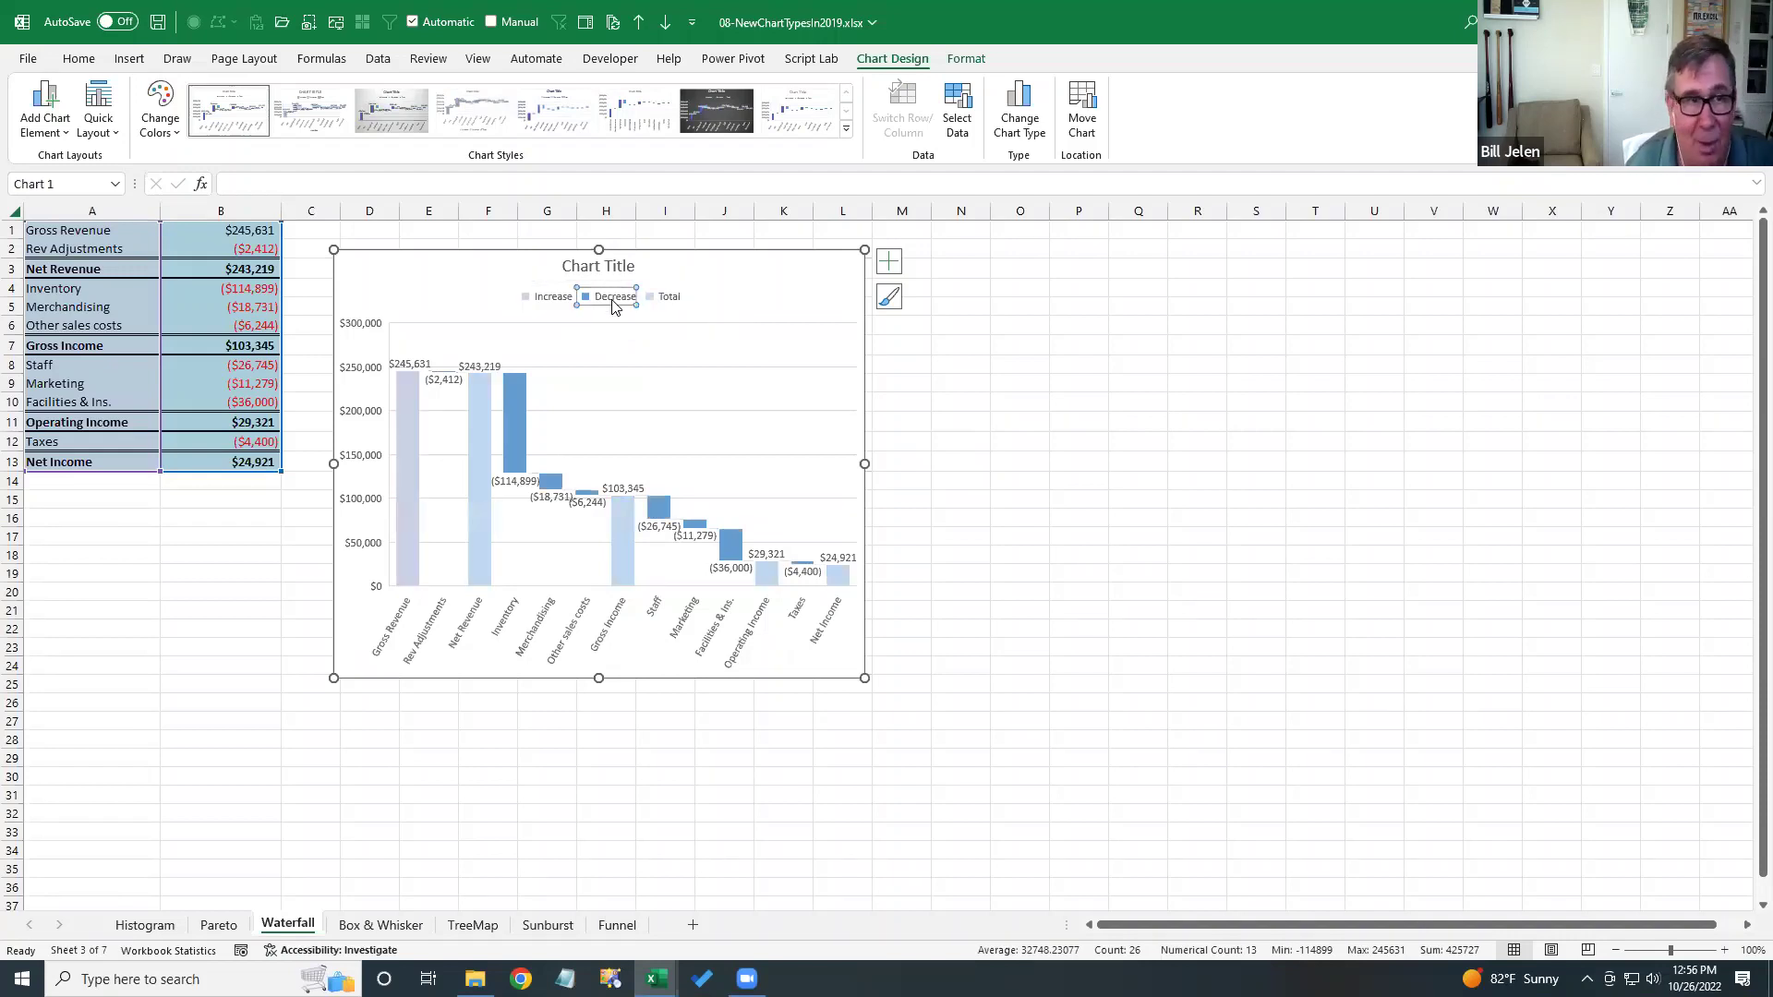
pyautogui.click(80, 58)
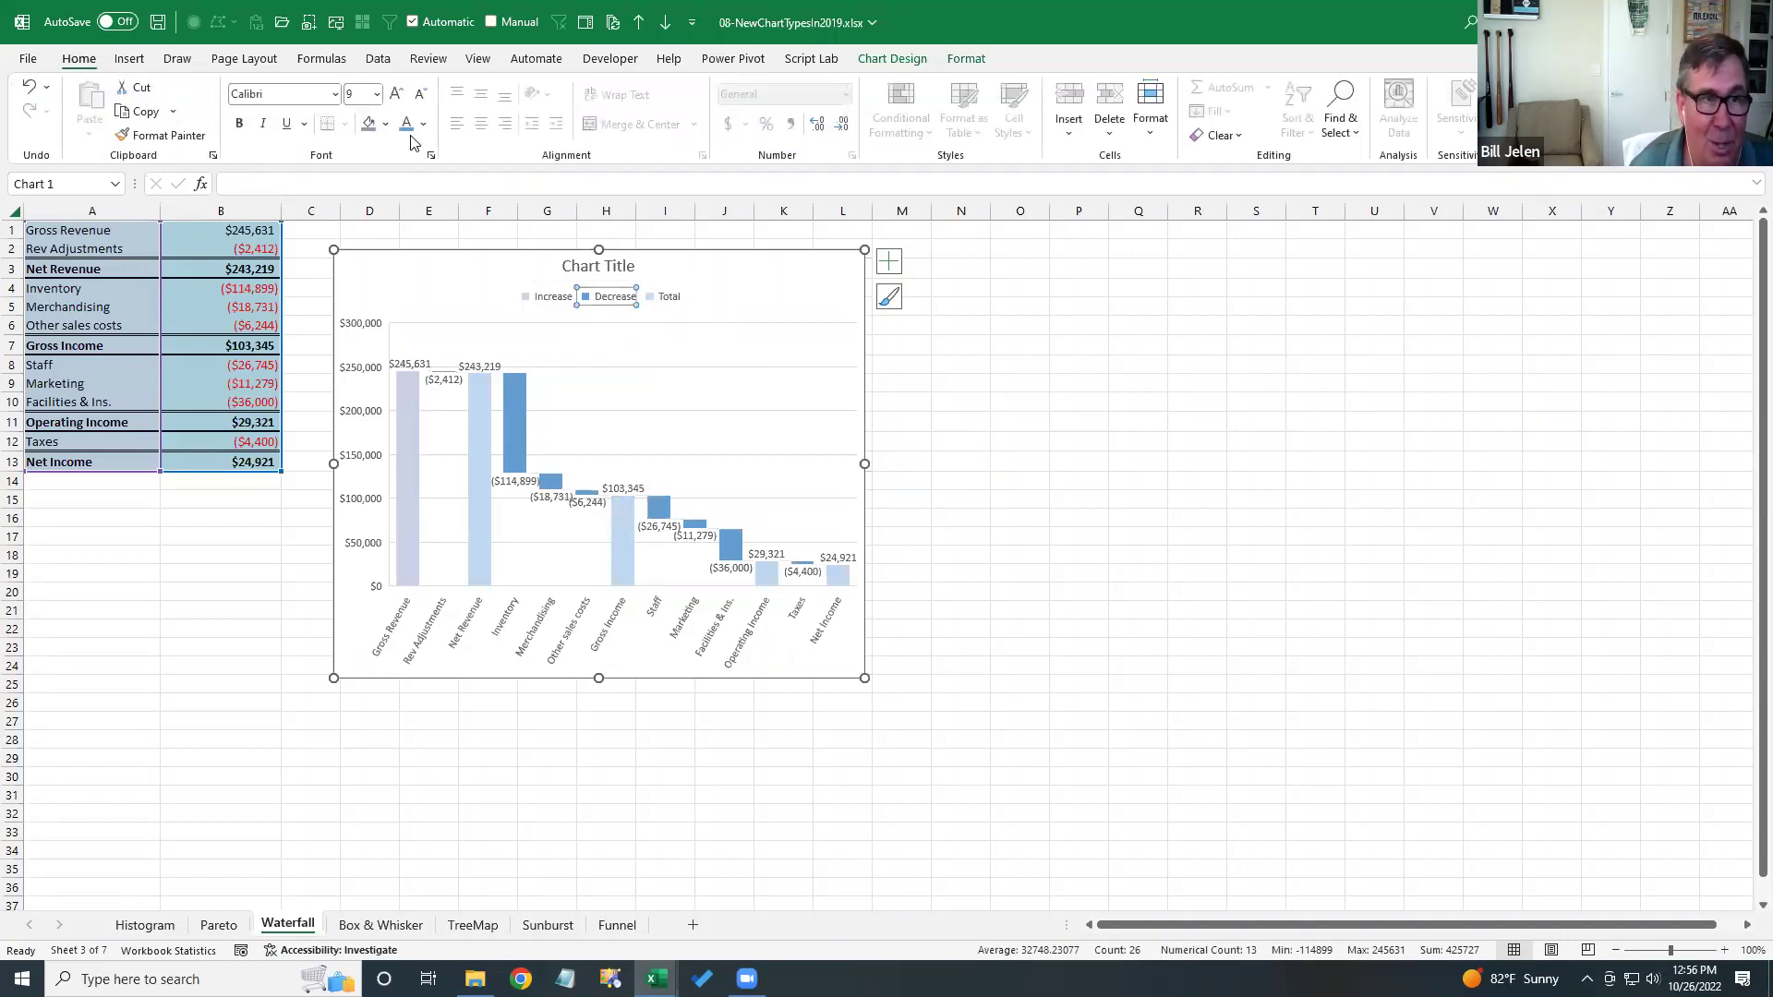
pyautogui.click(385, 123)
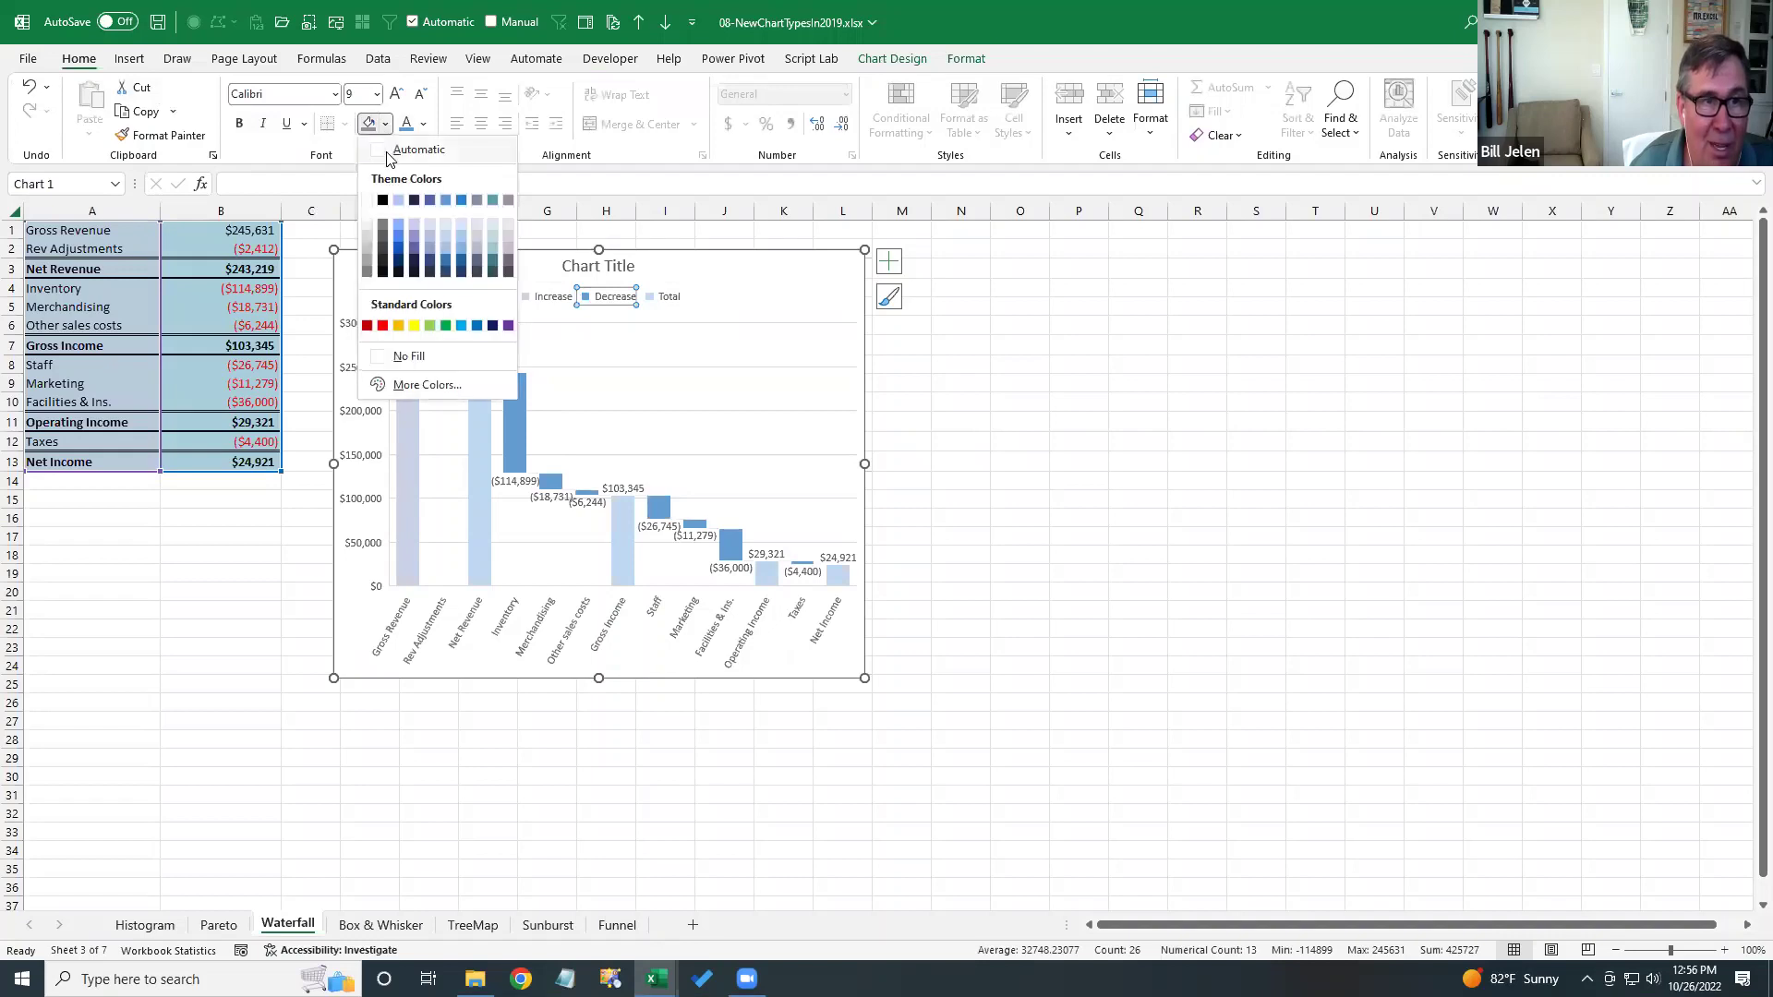
pyautogui.click(384, 327)
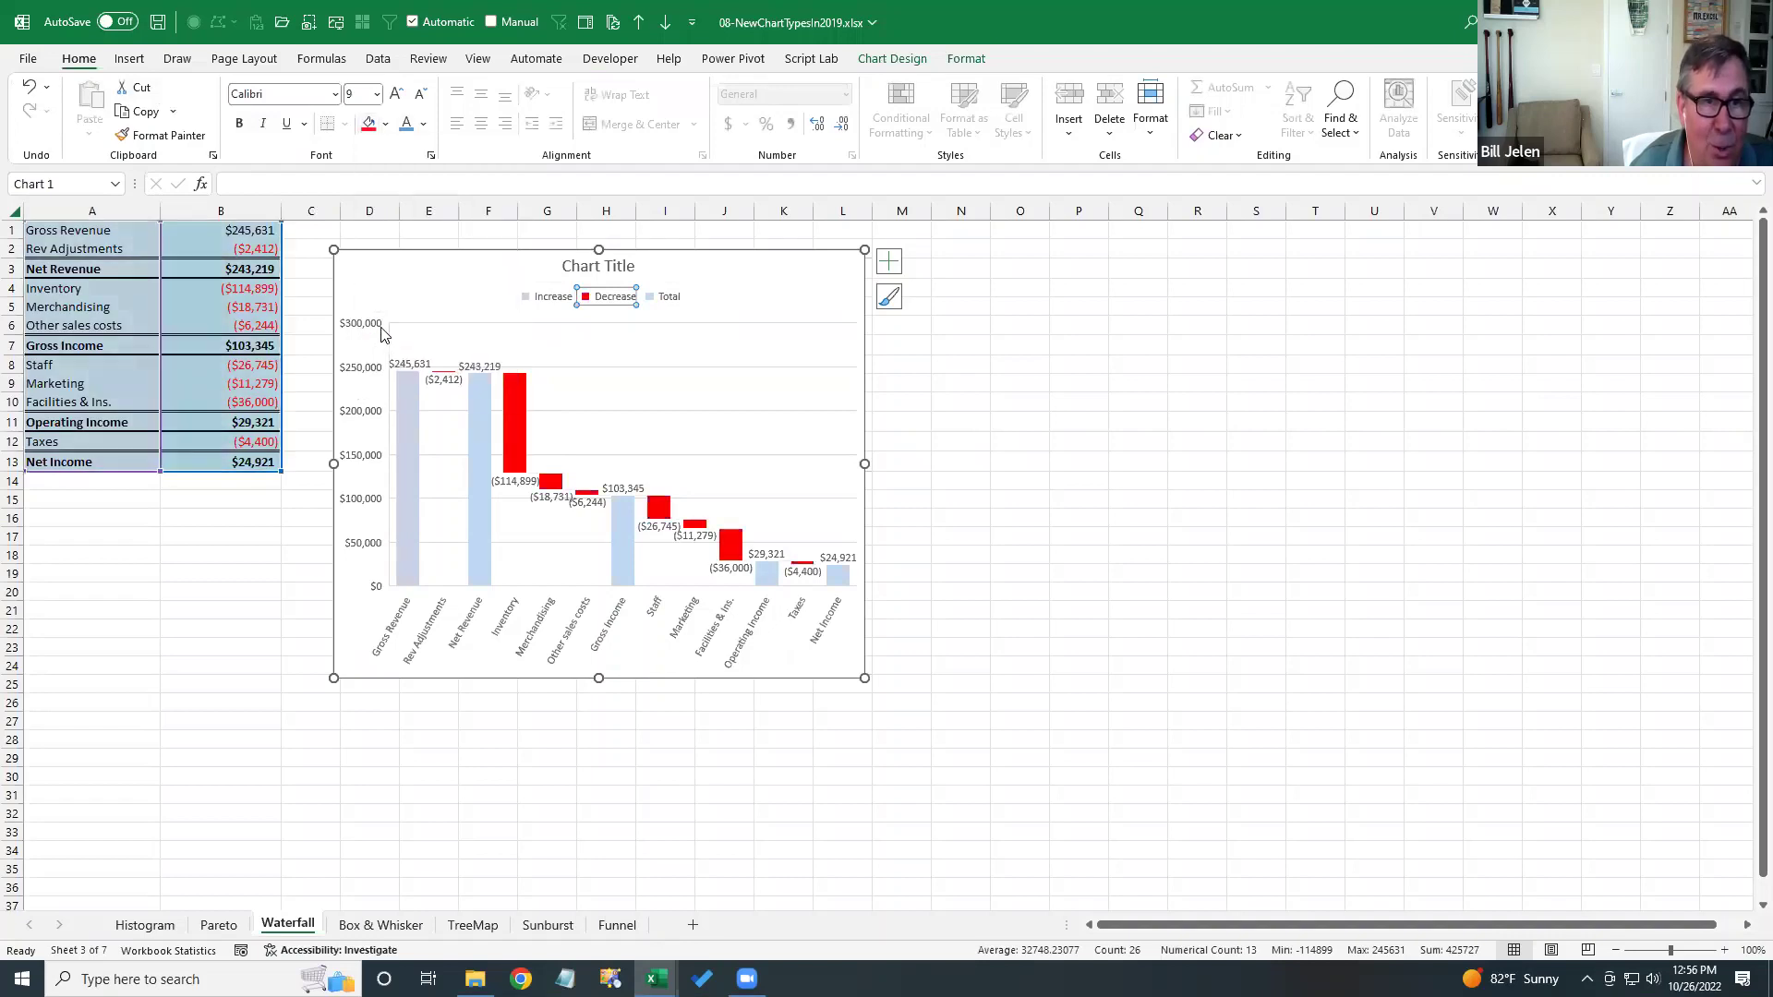
pyautogui.click(816, 282)
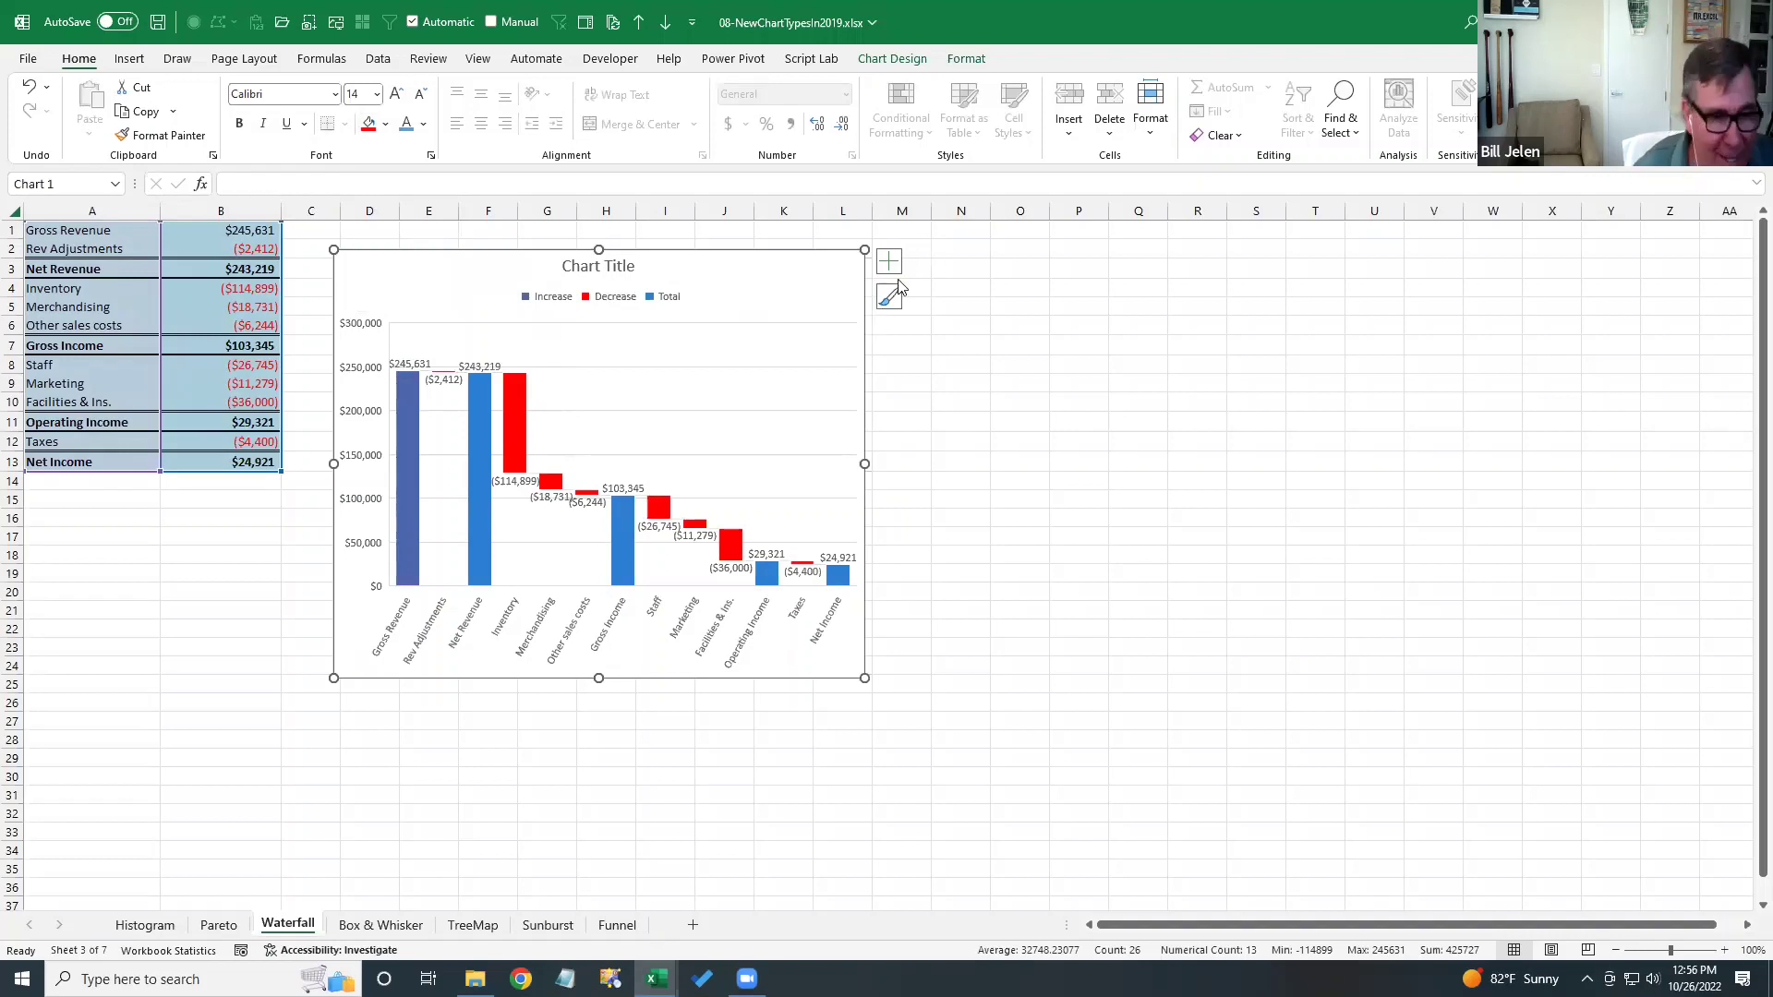
# - Review the charts on the Box & Whisker, TreeMap, Sunburst and Funnel sheets
pyautogui.click(369, 926)
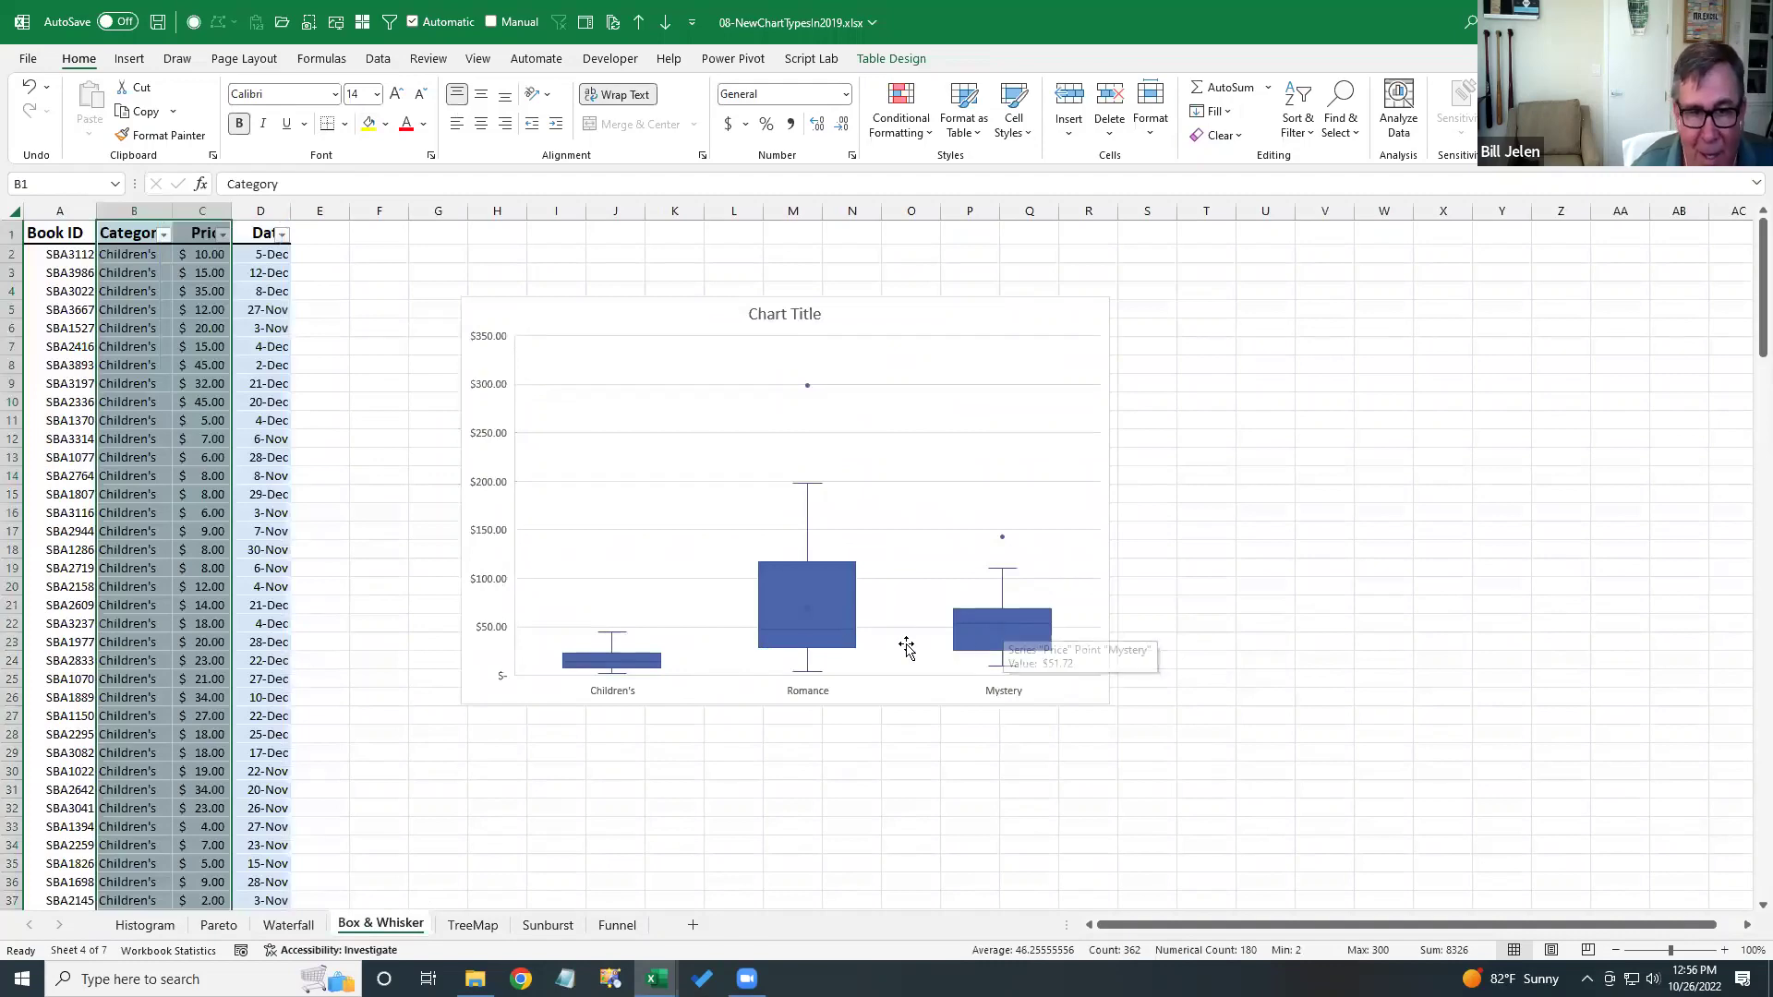
pyautogui.click(473, 925)
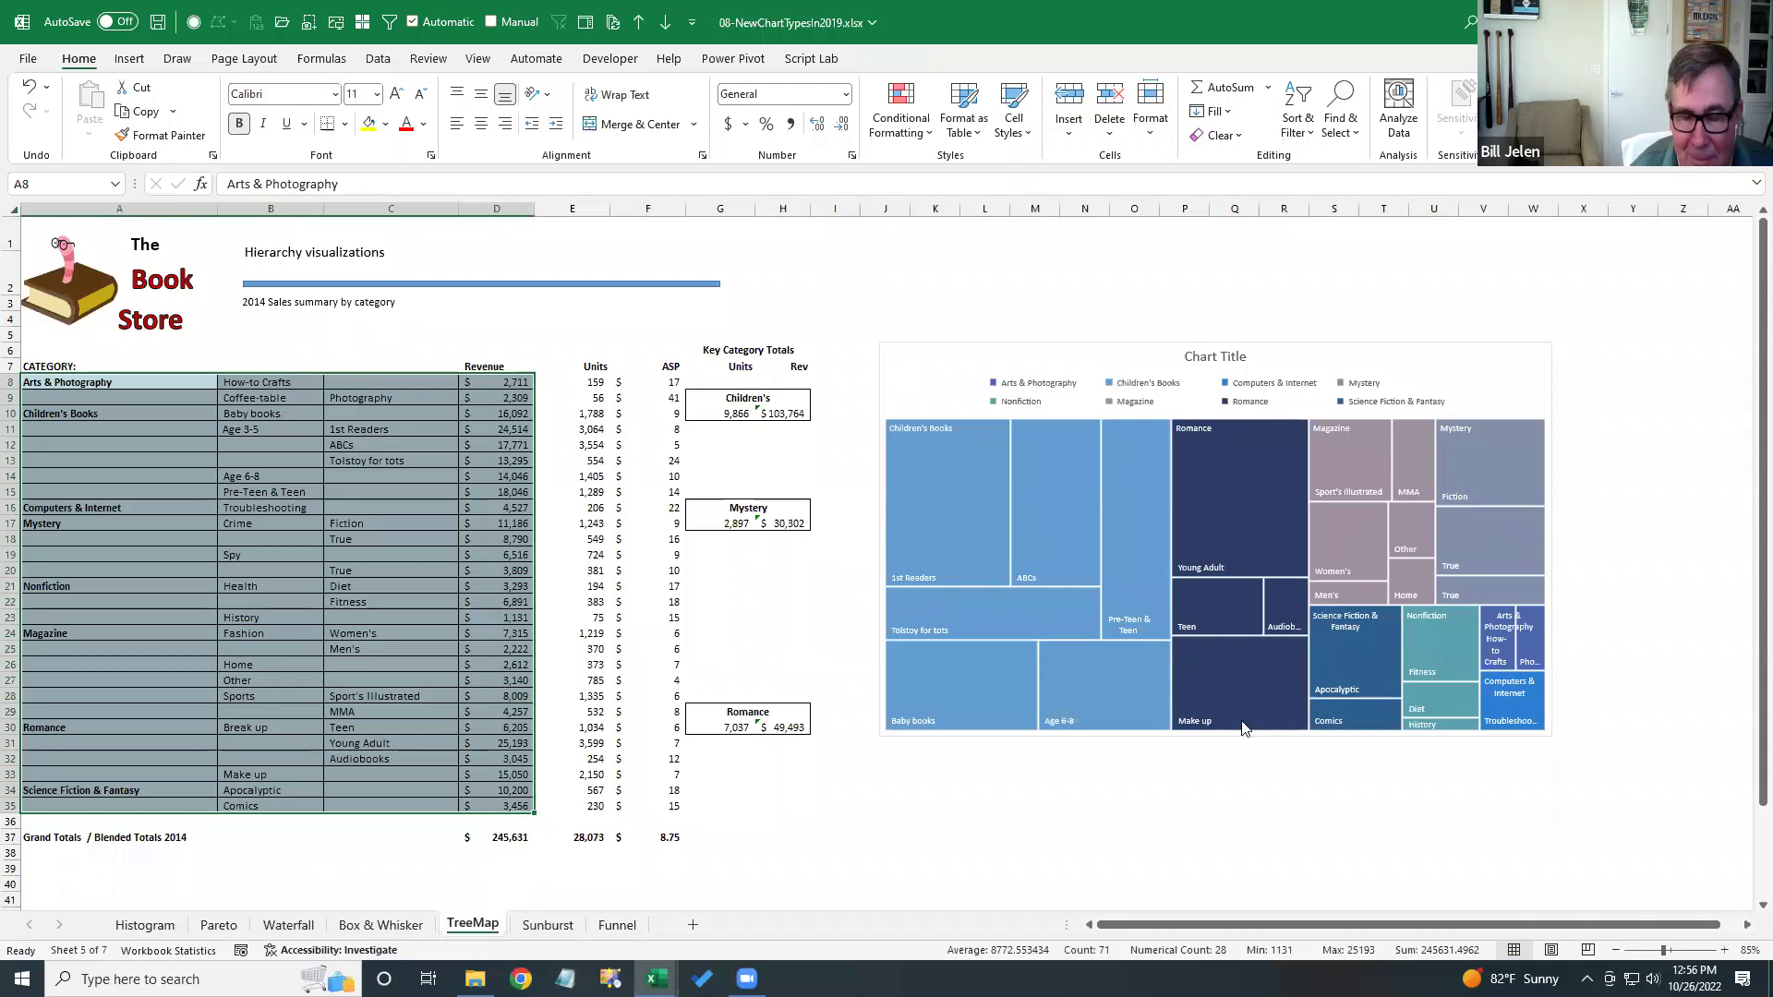
pyautogui.click(546, 927)
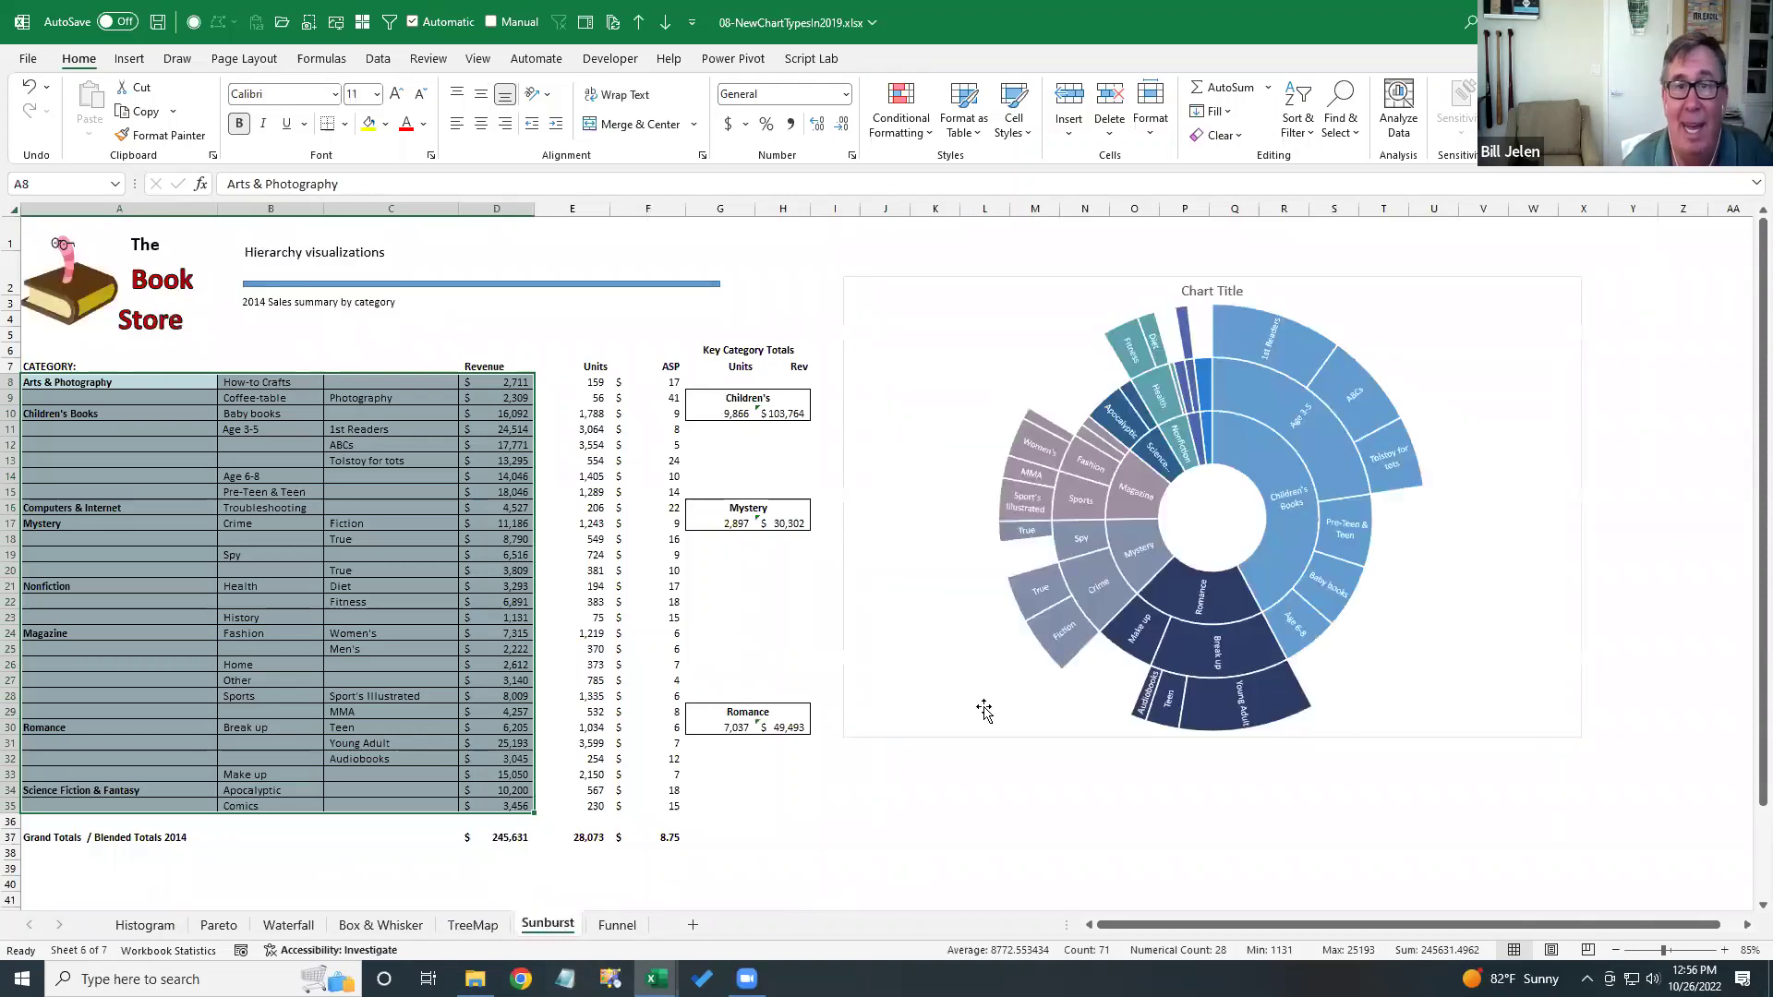
pyautogui.click(617, 924)
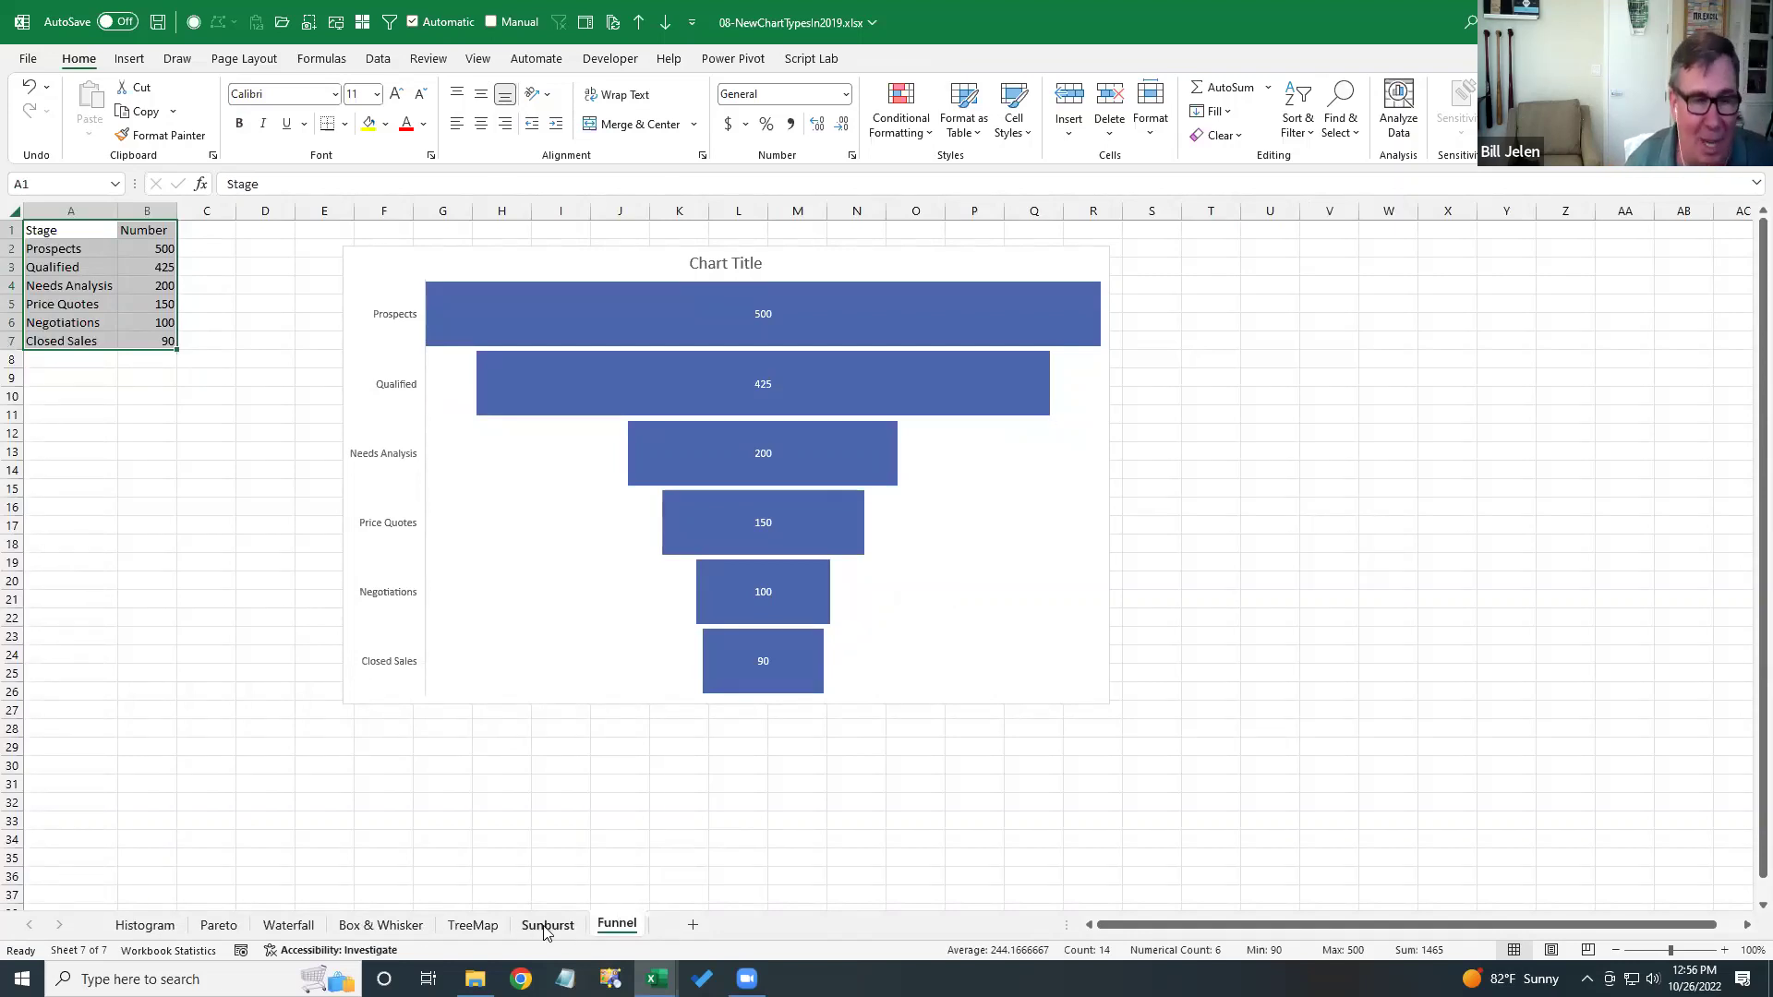
pyautogui.click(225, 473)
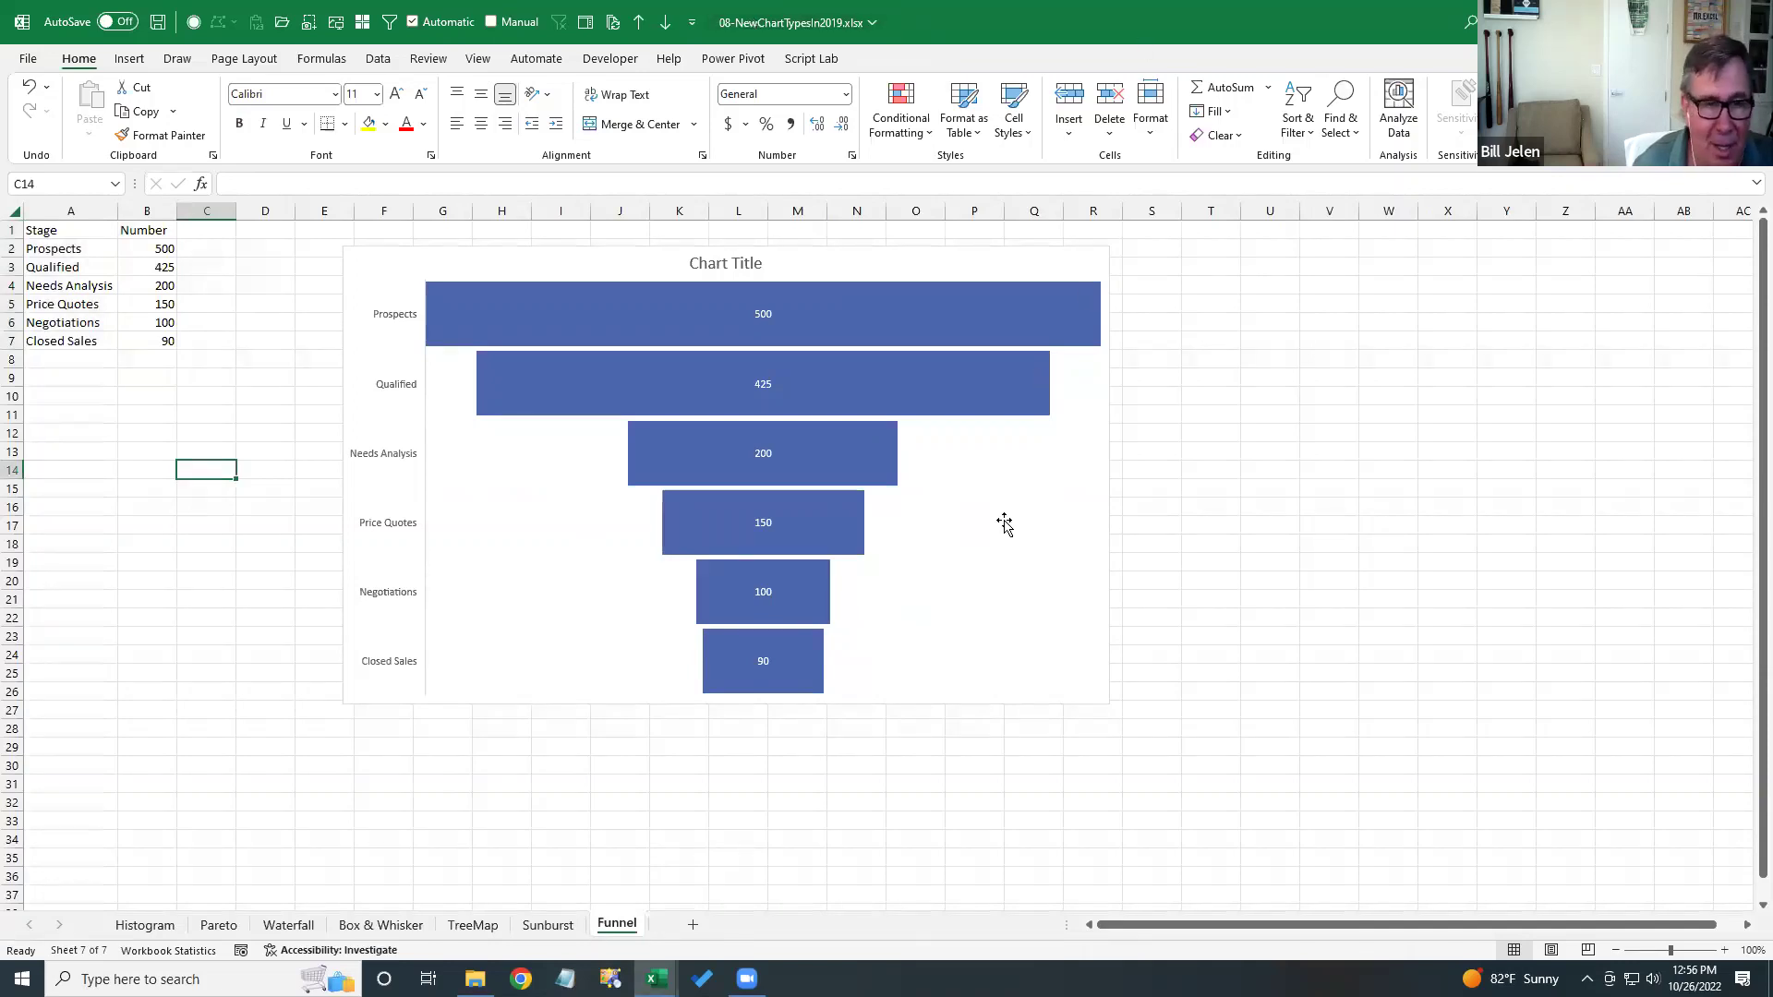
# - Switch to the 00-More4AppsCharting.xlsx agenda and strike through the Newer Chart Types and #19 Waterfall Charts topics in D13:D14
pyautogui.hotkey('alt', 'Tab')
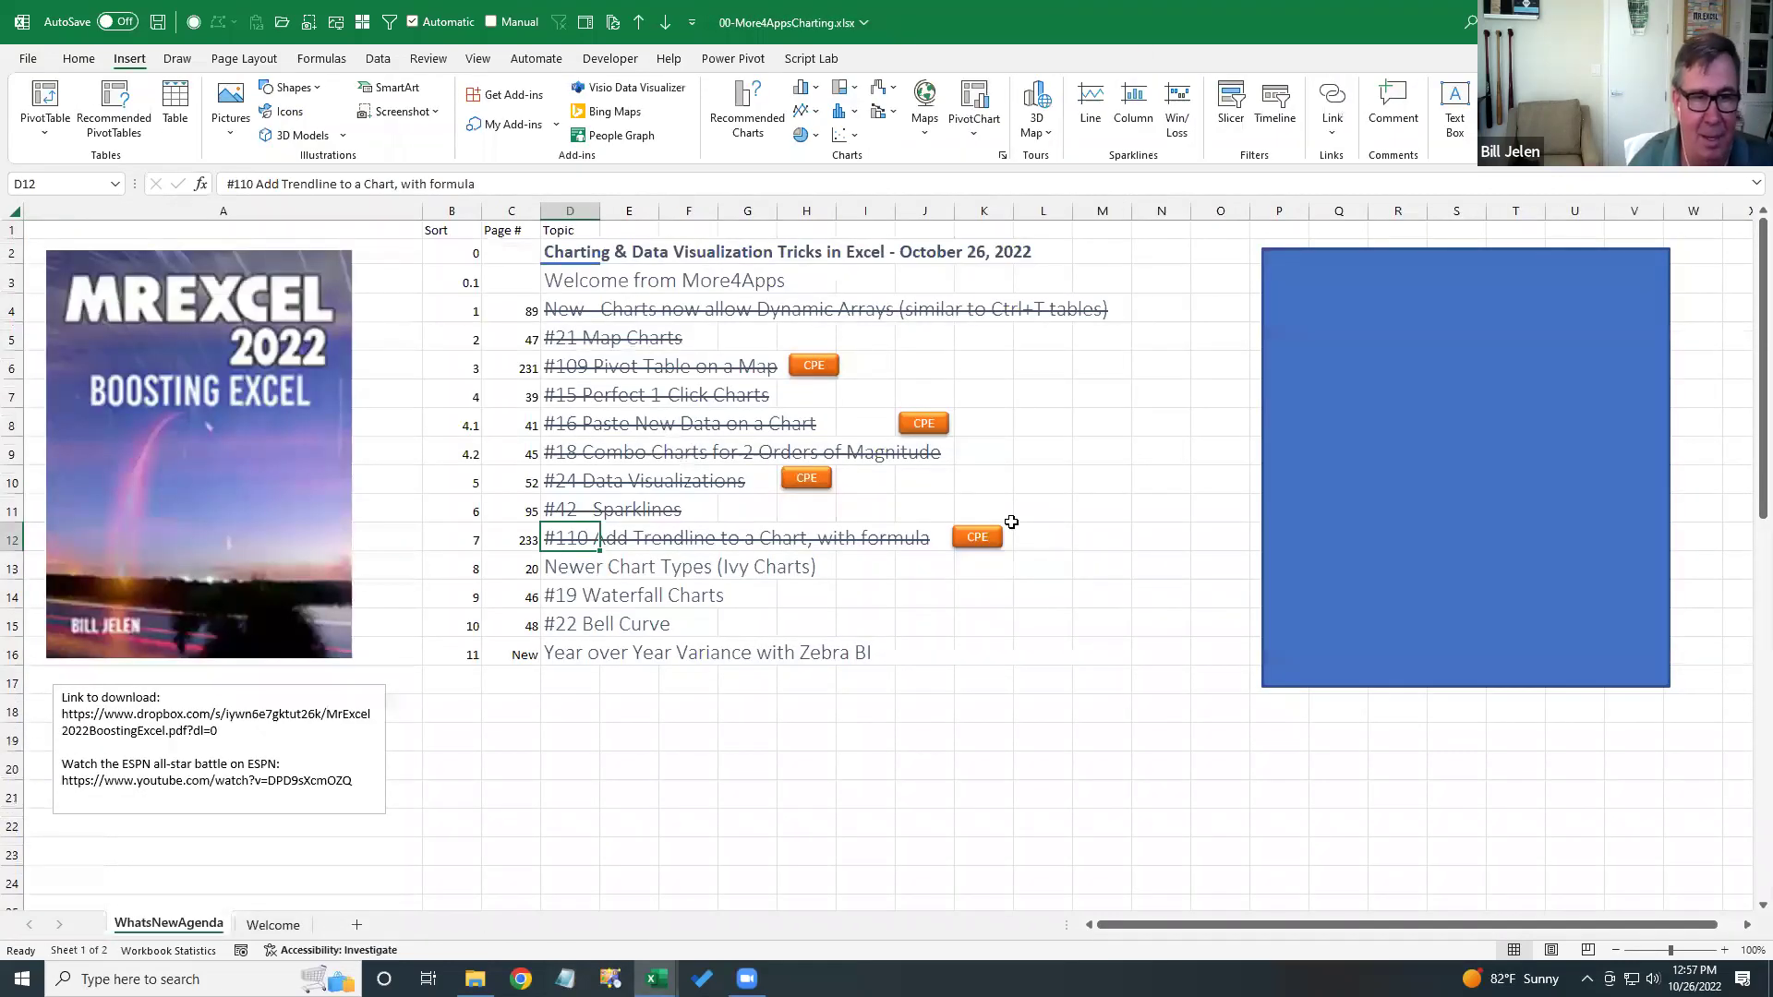
pyautogui.press('Down')
pyautogui.hotkey('ctrl', '5')
pyautogui.press('Down')
pyautogui.hotkey('ctrl', '5')
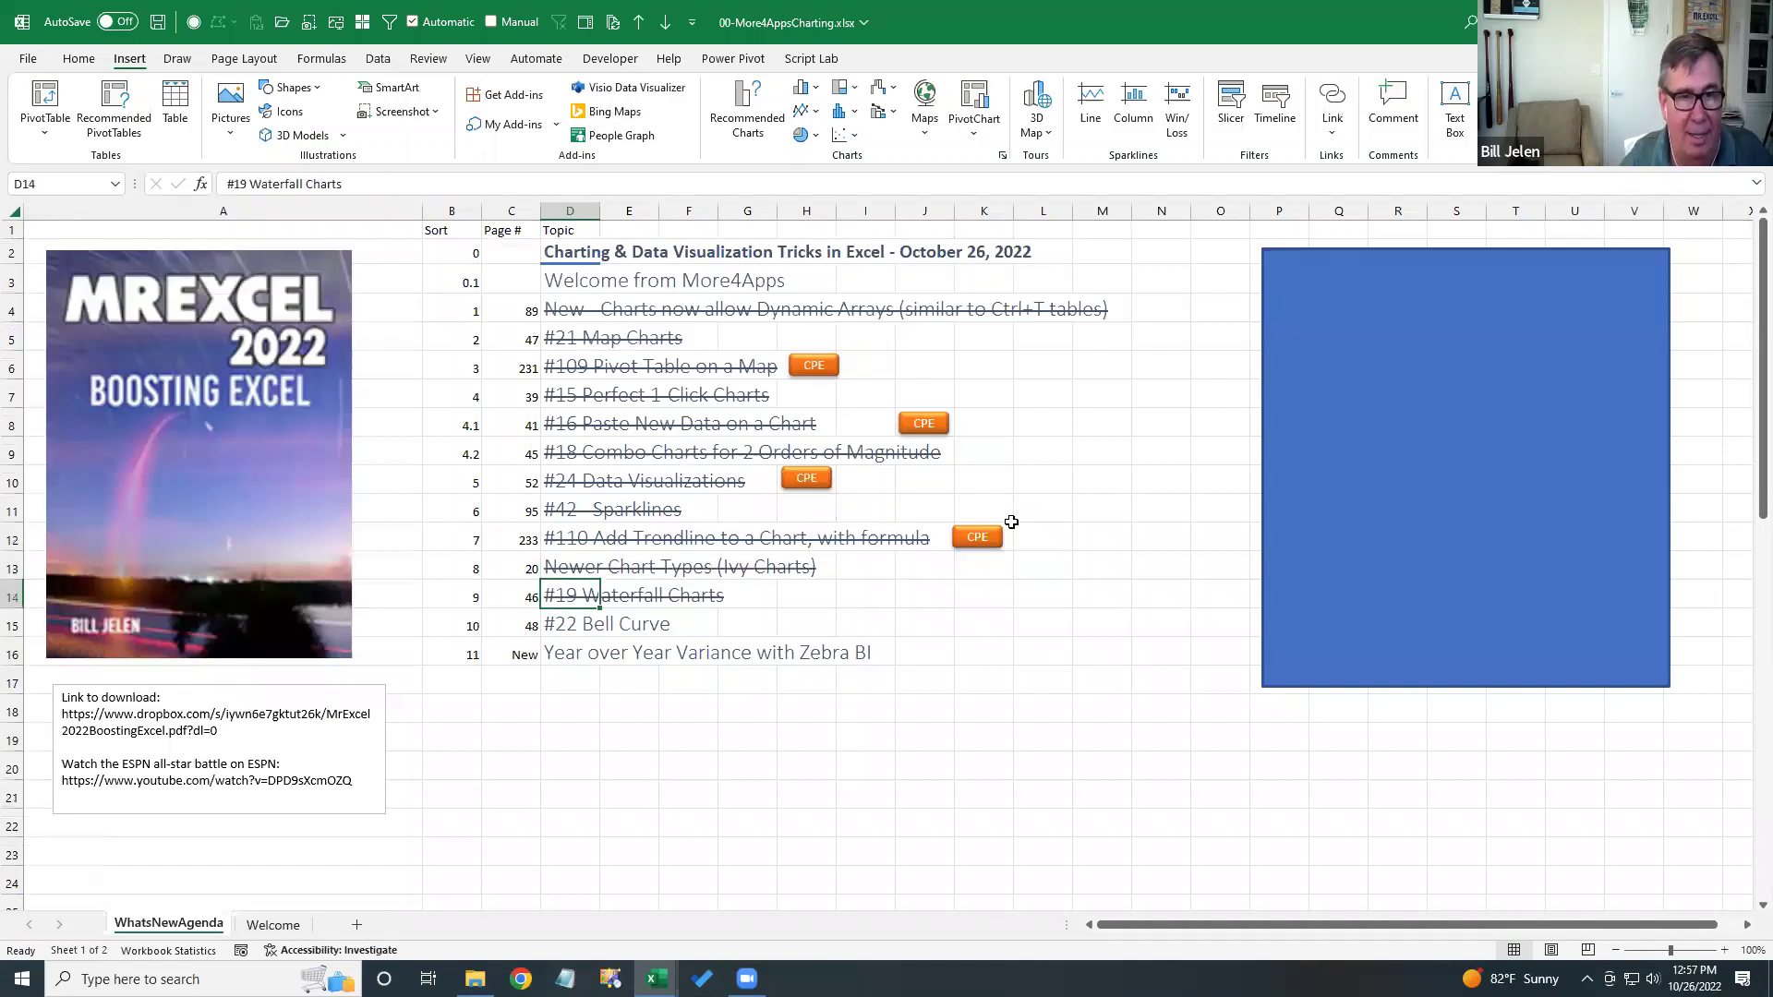
pyautogui.press('Down')
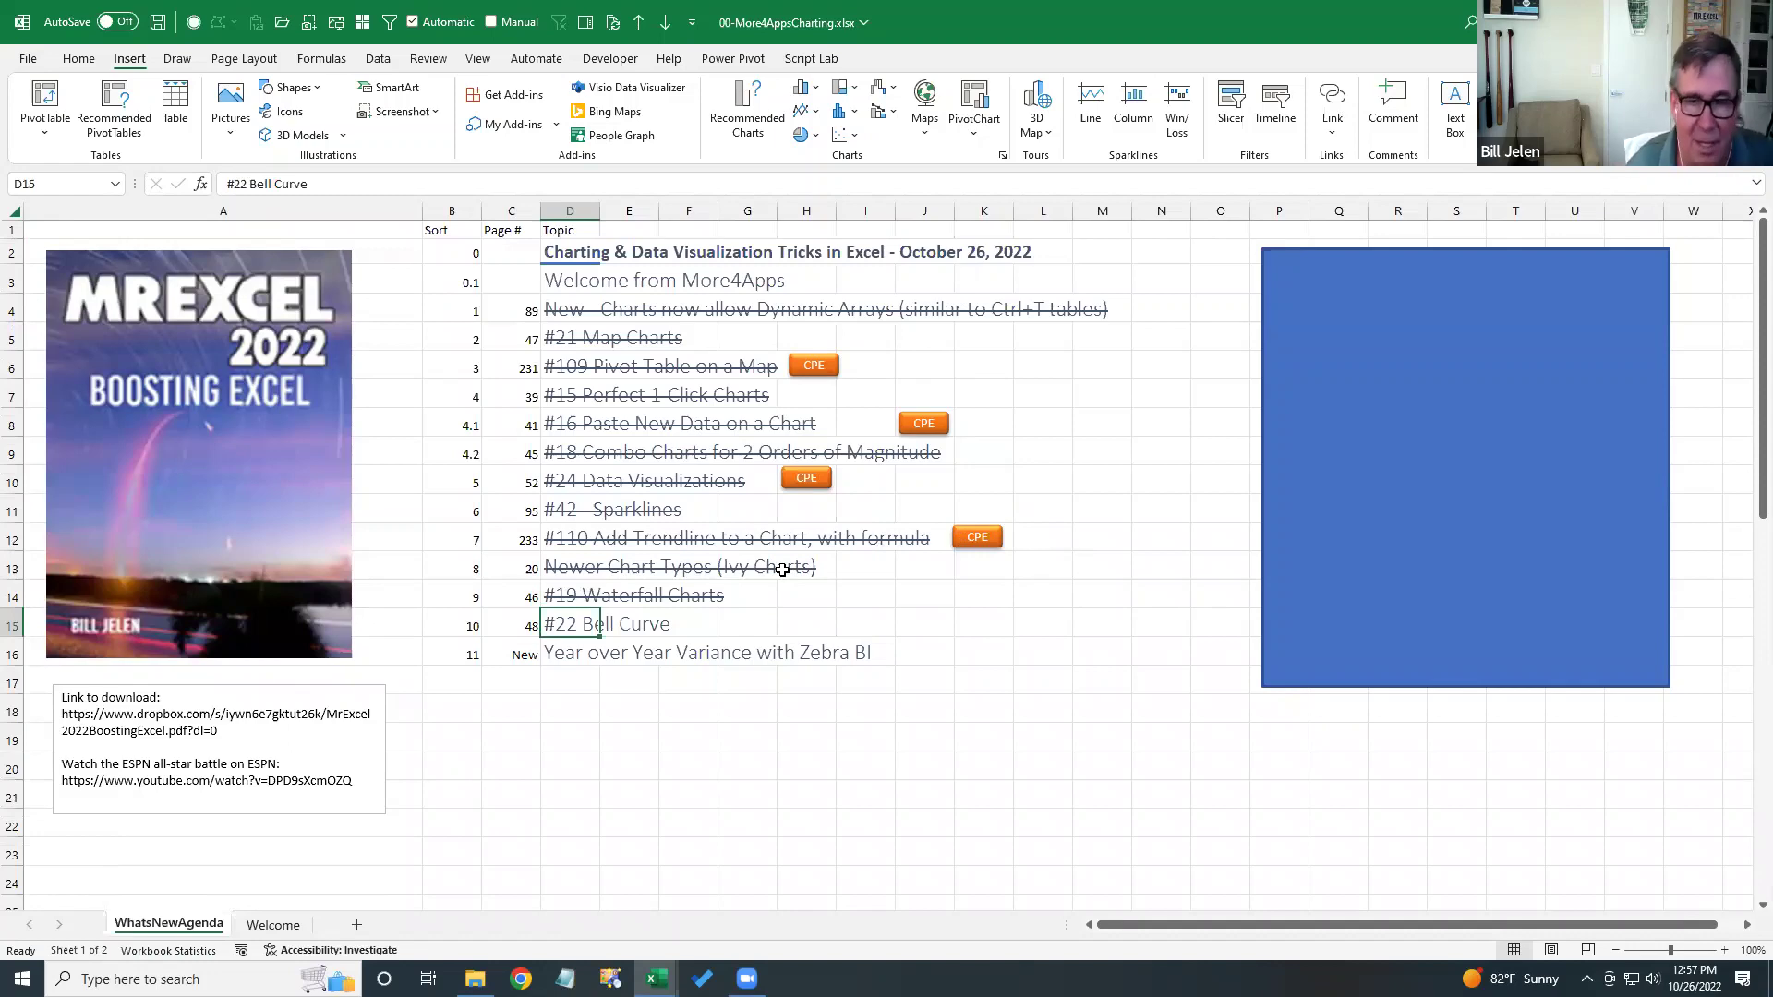
# - Open 10-CreateABellCurve.xlsx from the More4AppsCharting folder
pyautogui.hotkey('alt', 'Tab')
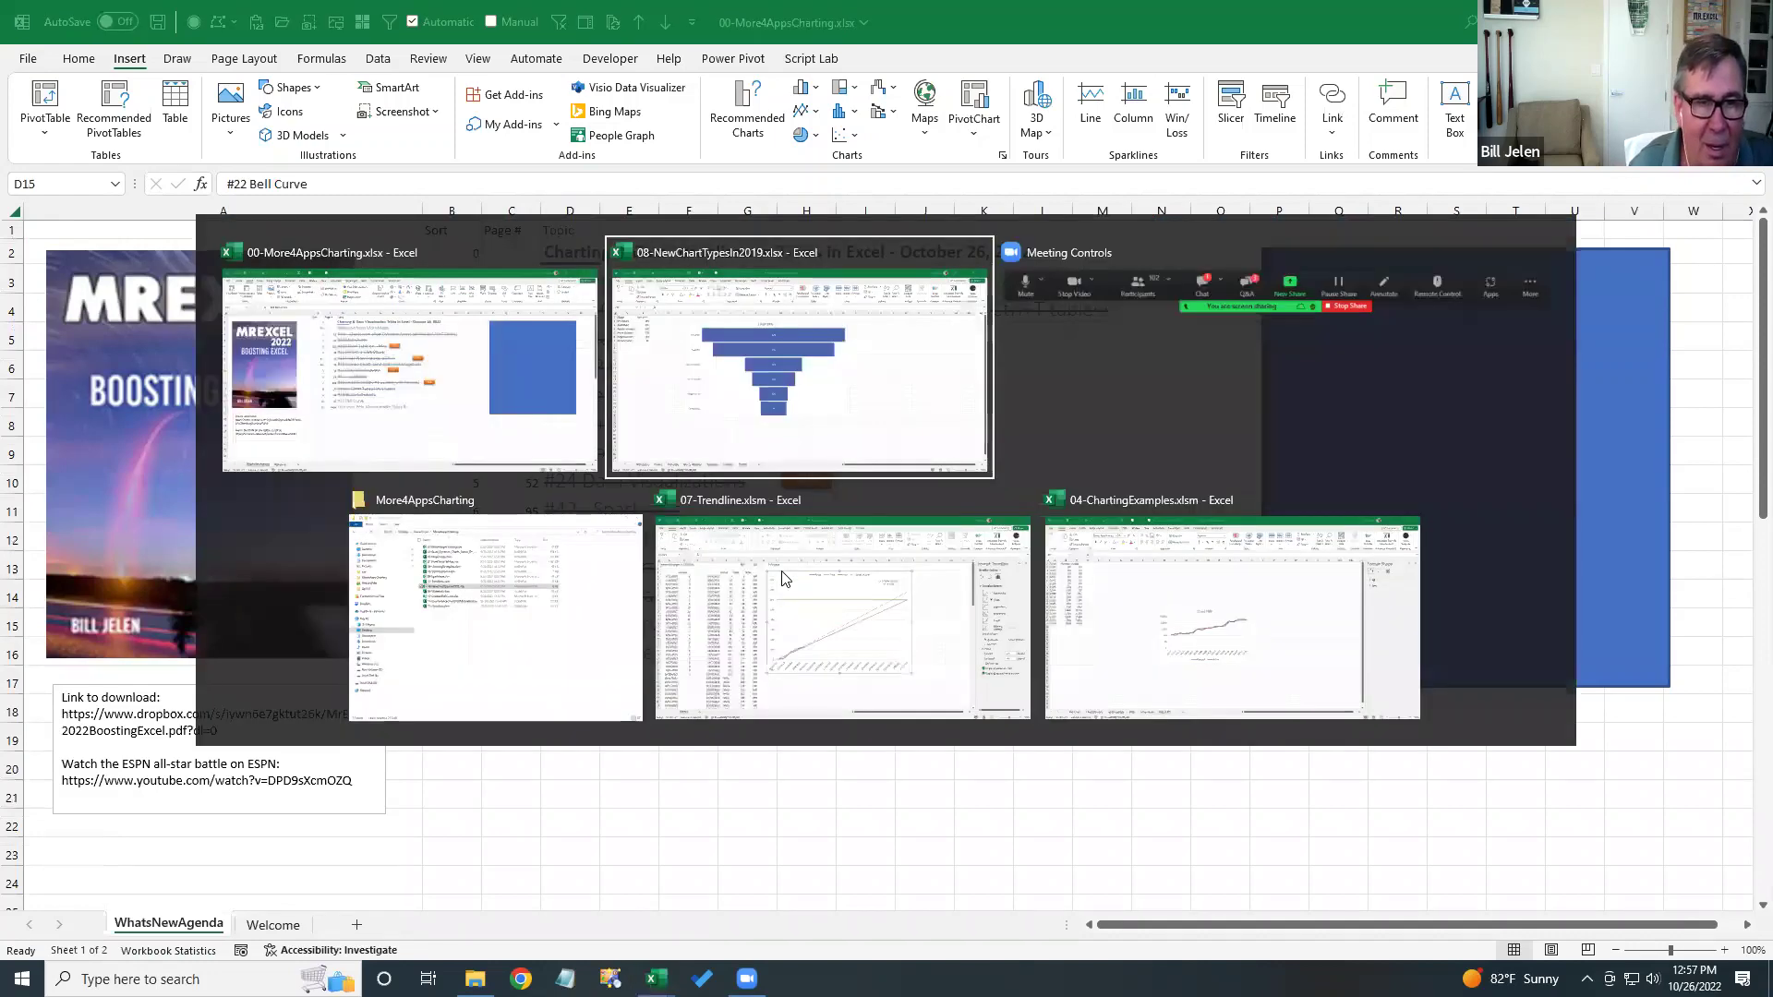
pyautogui.hotkey('alt', 'Tab')
pyautogui.hotkey('alt', 'Tab')
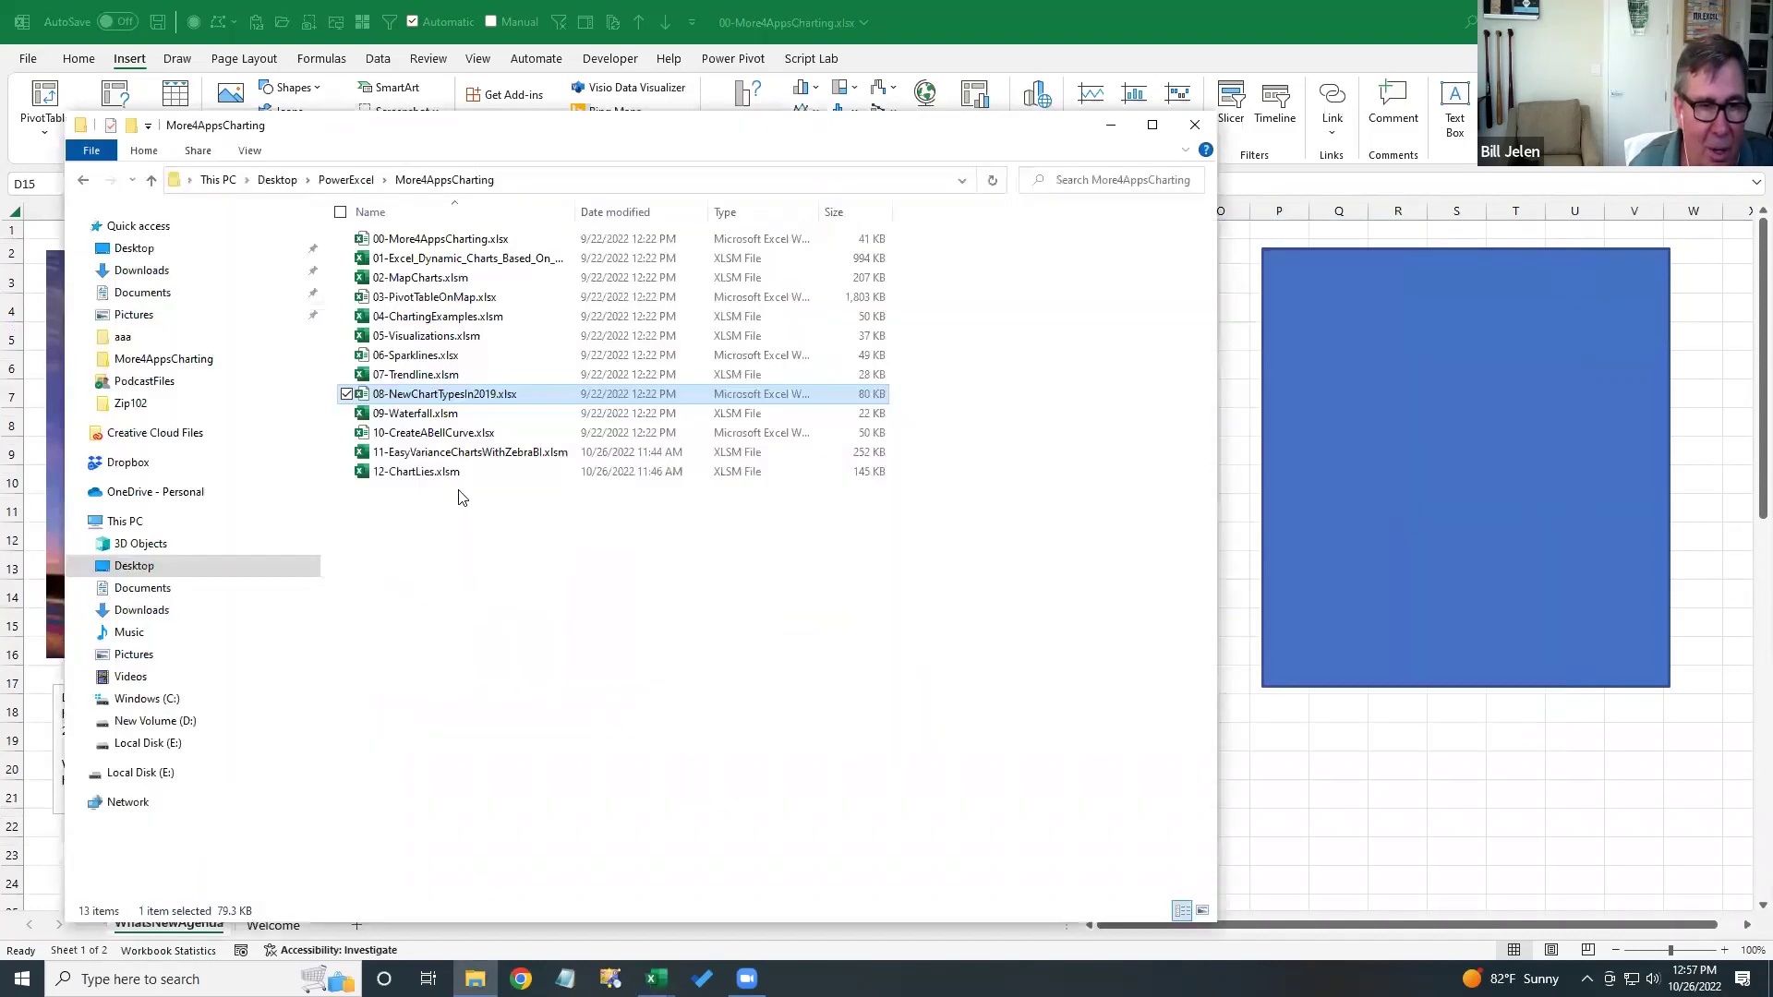
pyautogui.doubleClick(438, 434)
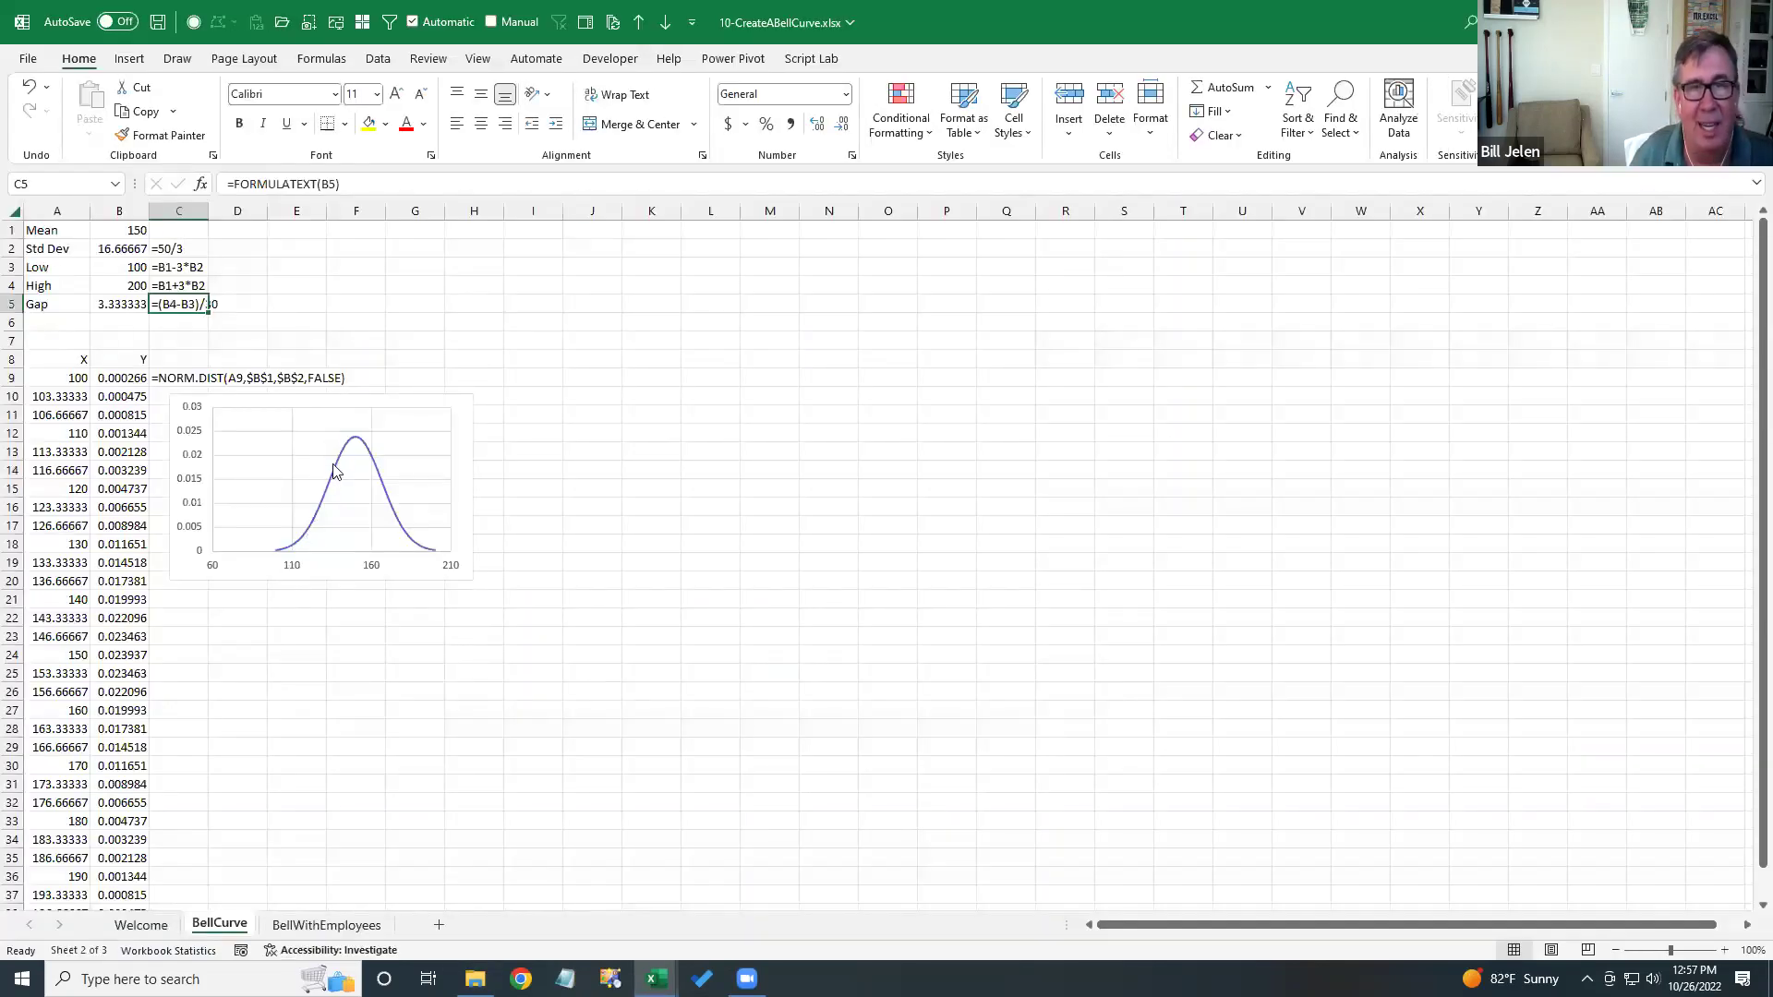
pyautogui.moveTo(334, 470)
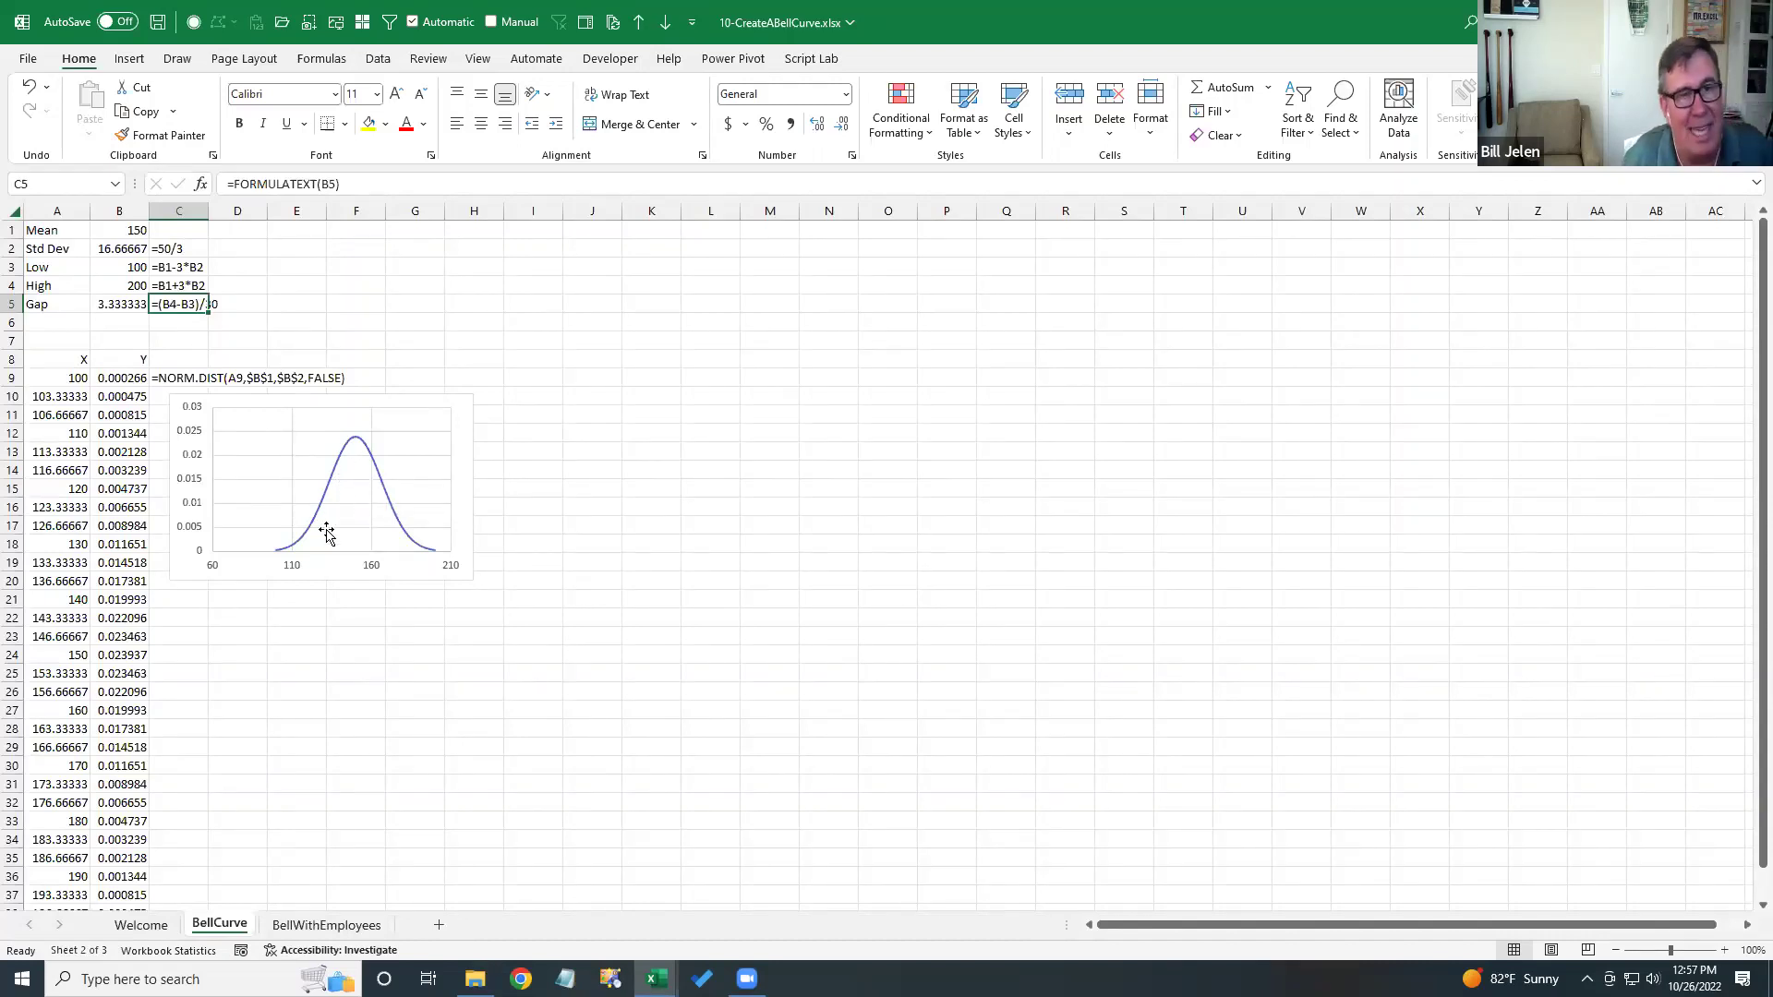
# - Examine the bell curve's mean, standard deviation, low and high inputs in B1:B4 of the BellCurve sheet
pyautogui.click(99, 230)
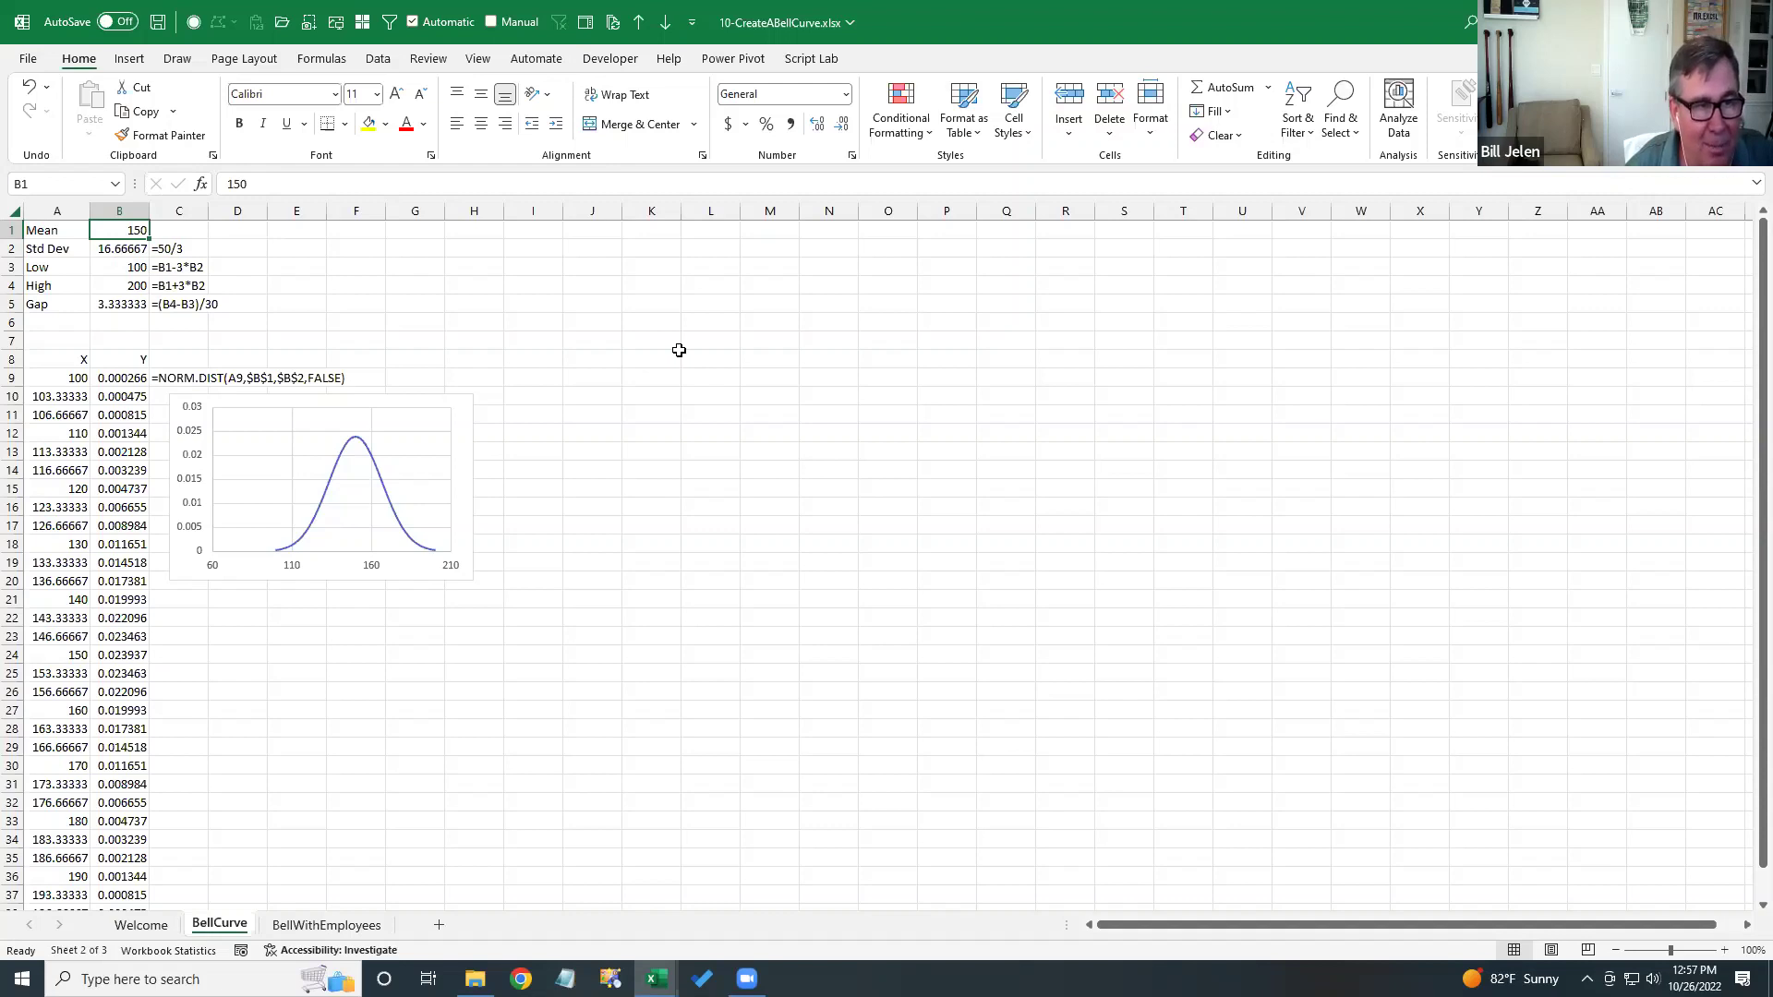
pyautogui.press('Down')
pyautogui.press('Down')
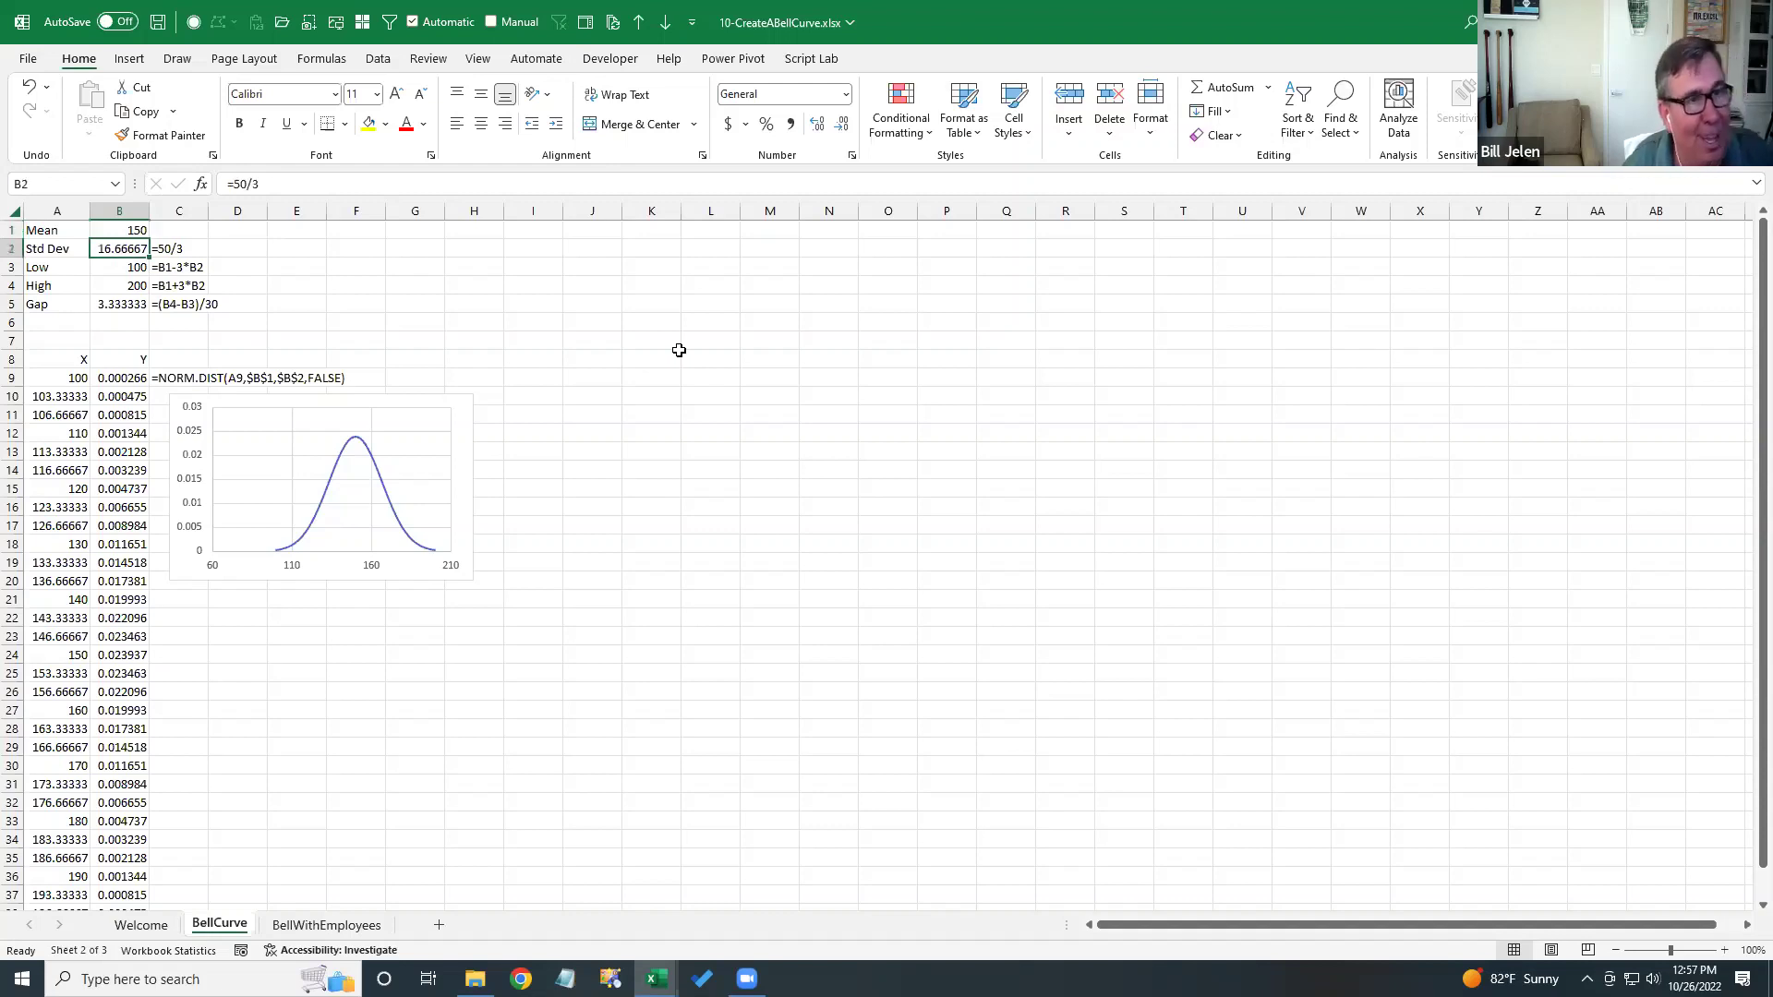
pyautogui.press('Up')
pyautogui.press('Up')
pyautogui.press('Down')
pyautogui.press('Down')
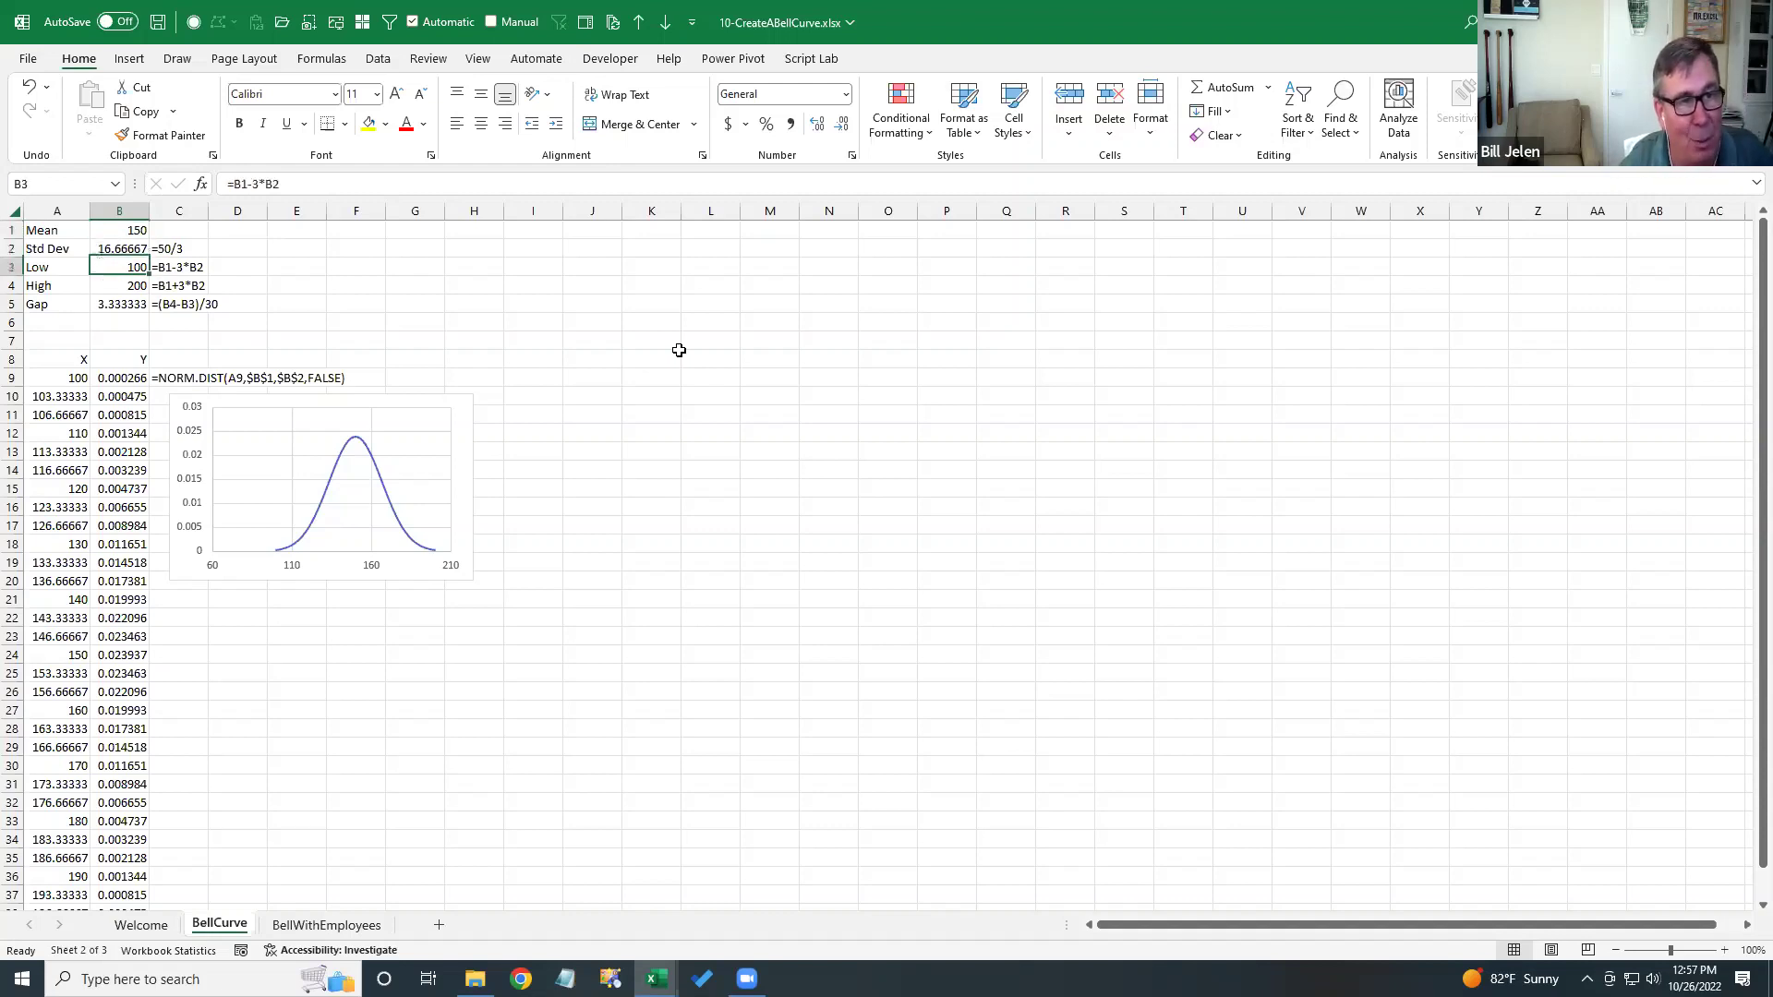
pyautogui.press('Down')
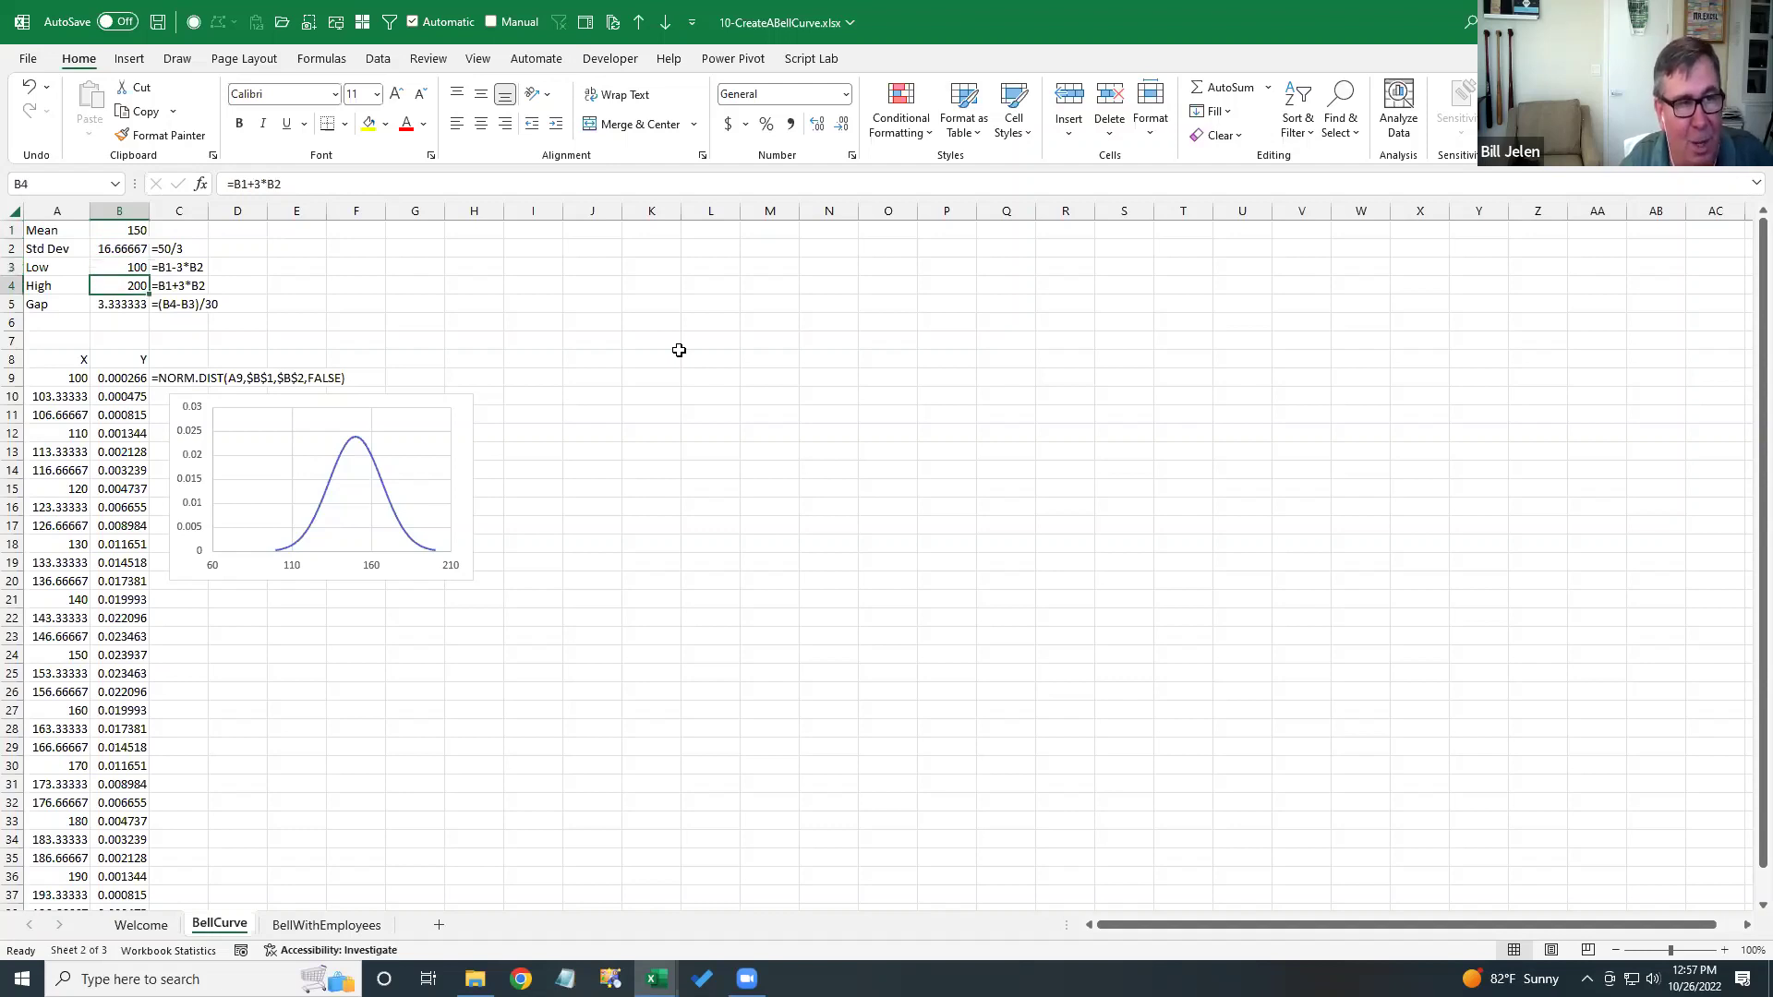
# - Examine the formulas that generate the bell curve's first X values in A9 and A10
pyautogui.press('Down')
pyautogui.press('Down')
pyautogui.press('Down')
pyautogui.press('Down')
pyautogui.press('Left')
pyautogui.press('Down')
pyautogui.press('Down')
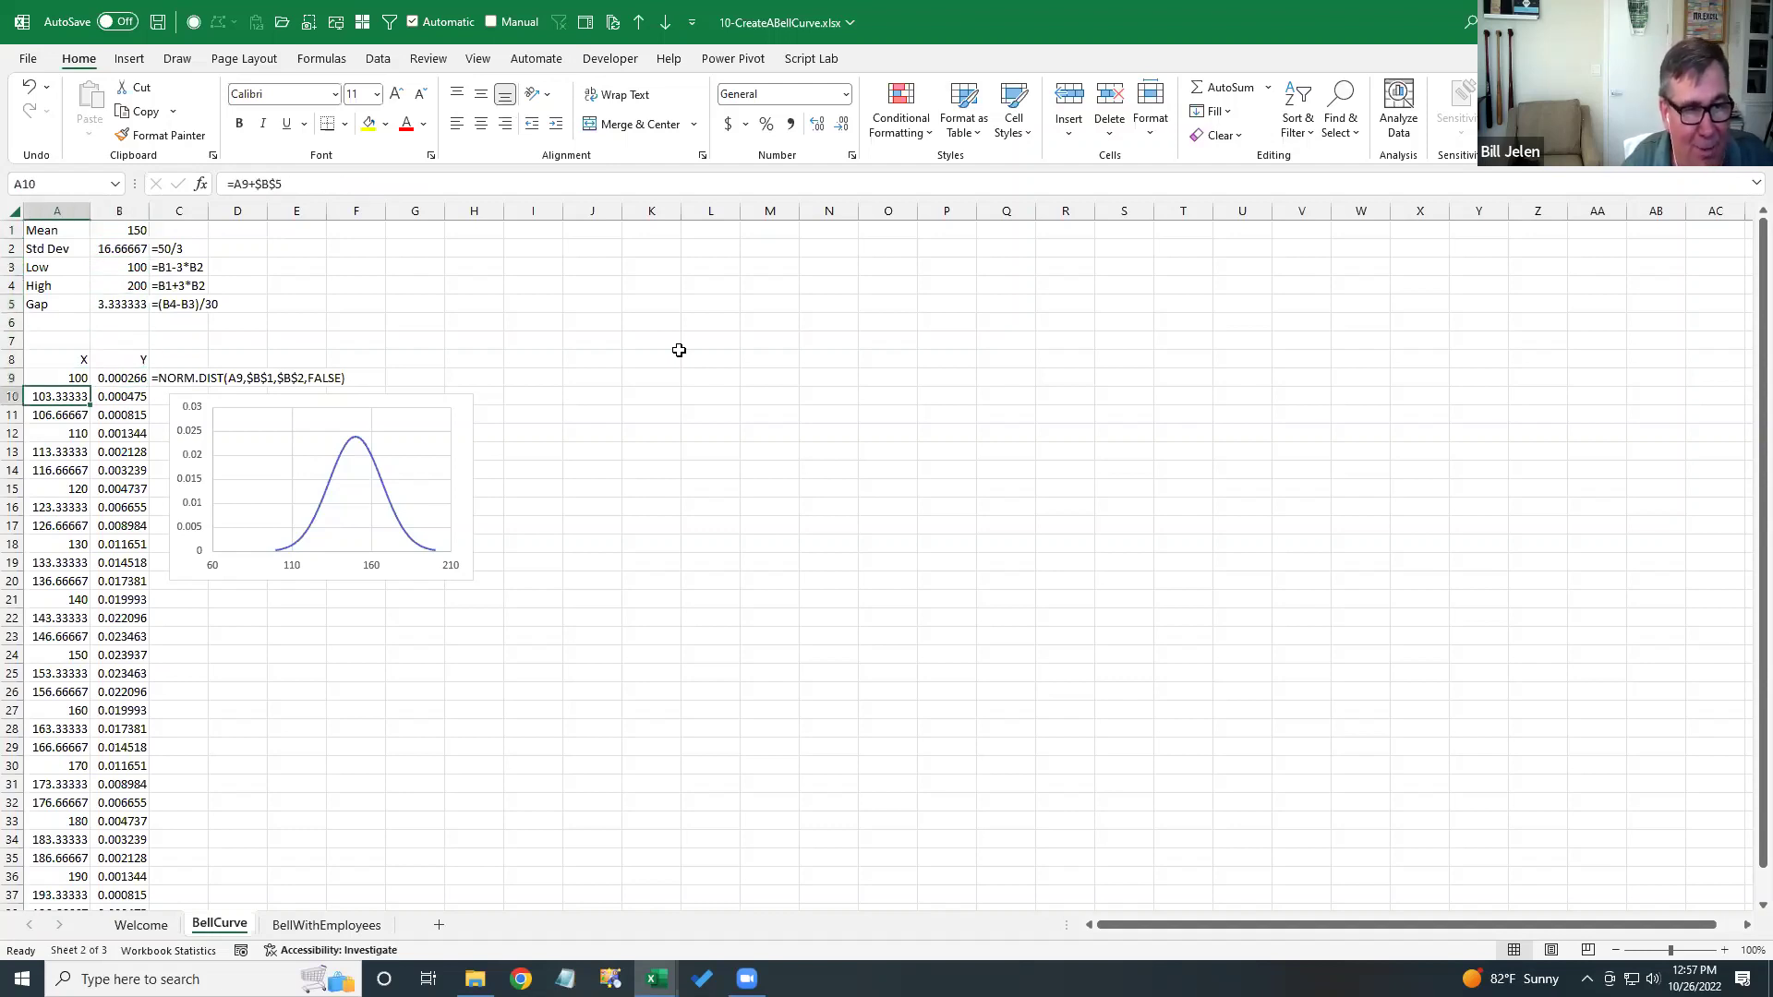
pyautogui.press('Up')
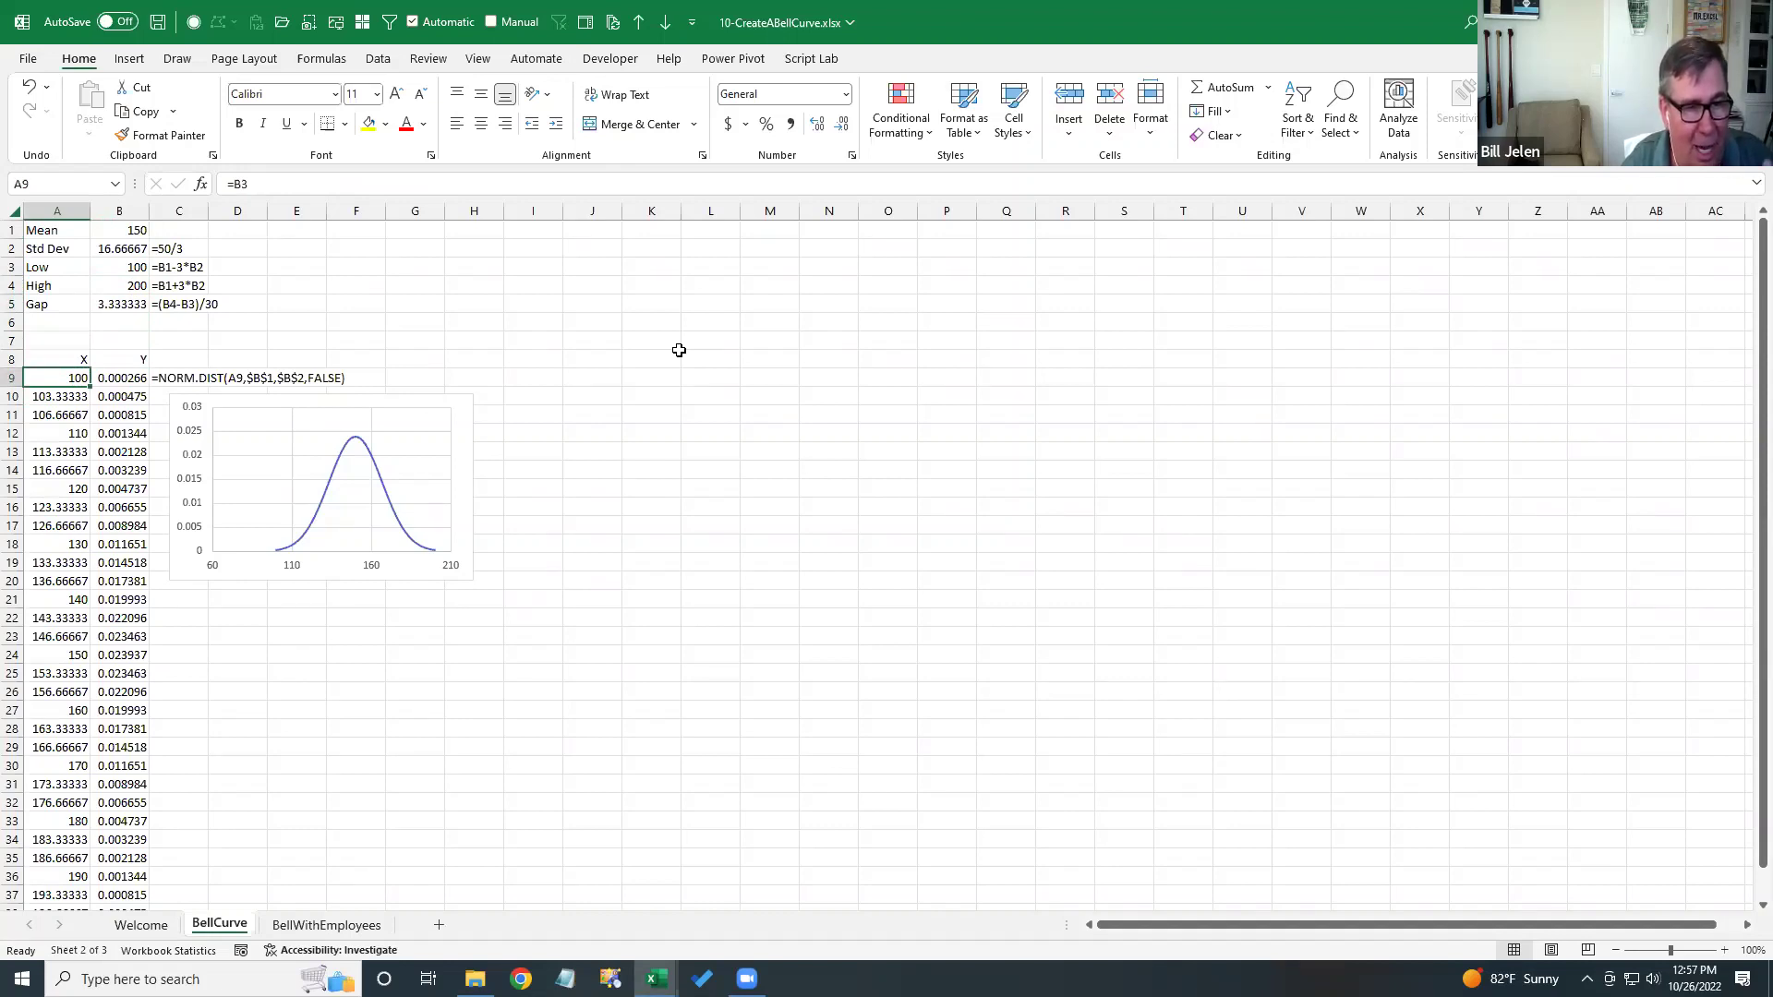
# - Examine the NORM.DIST formula in B9 of the BellCurve sheet and the employee bell curve on the BellWithEmployees sheet
pyautogui.press('Right')
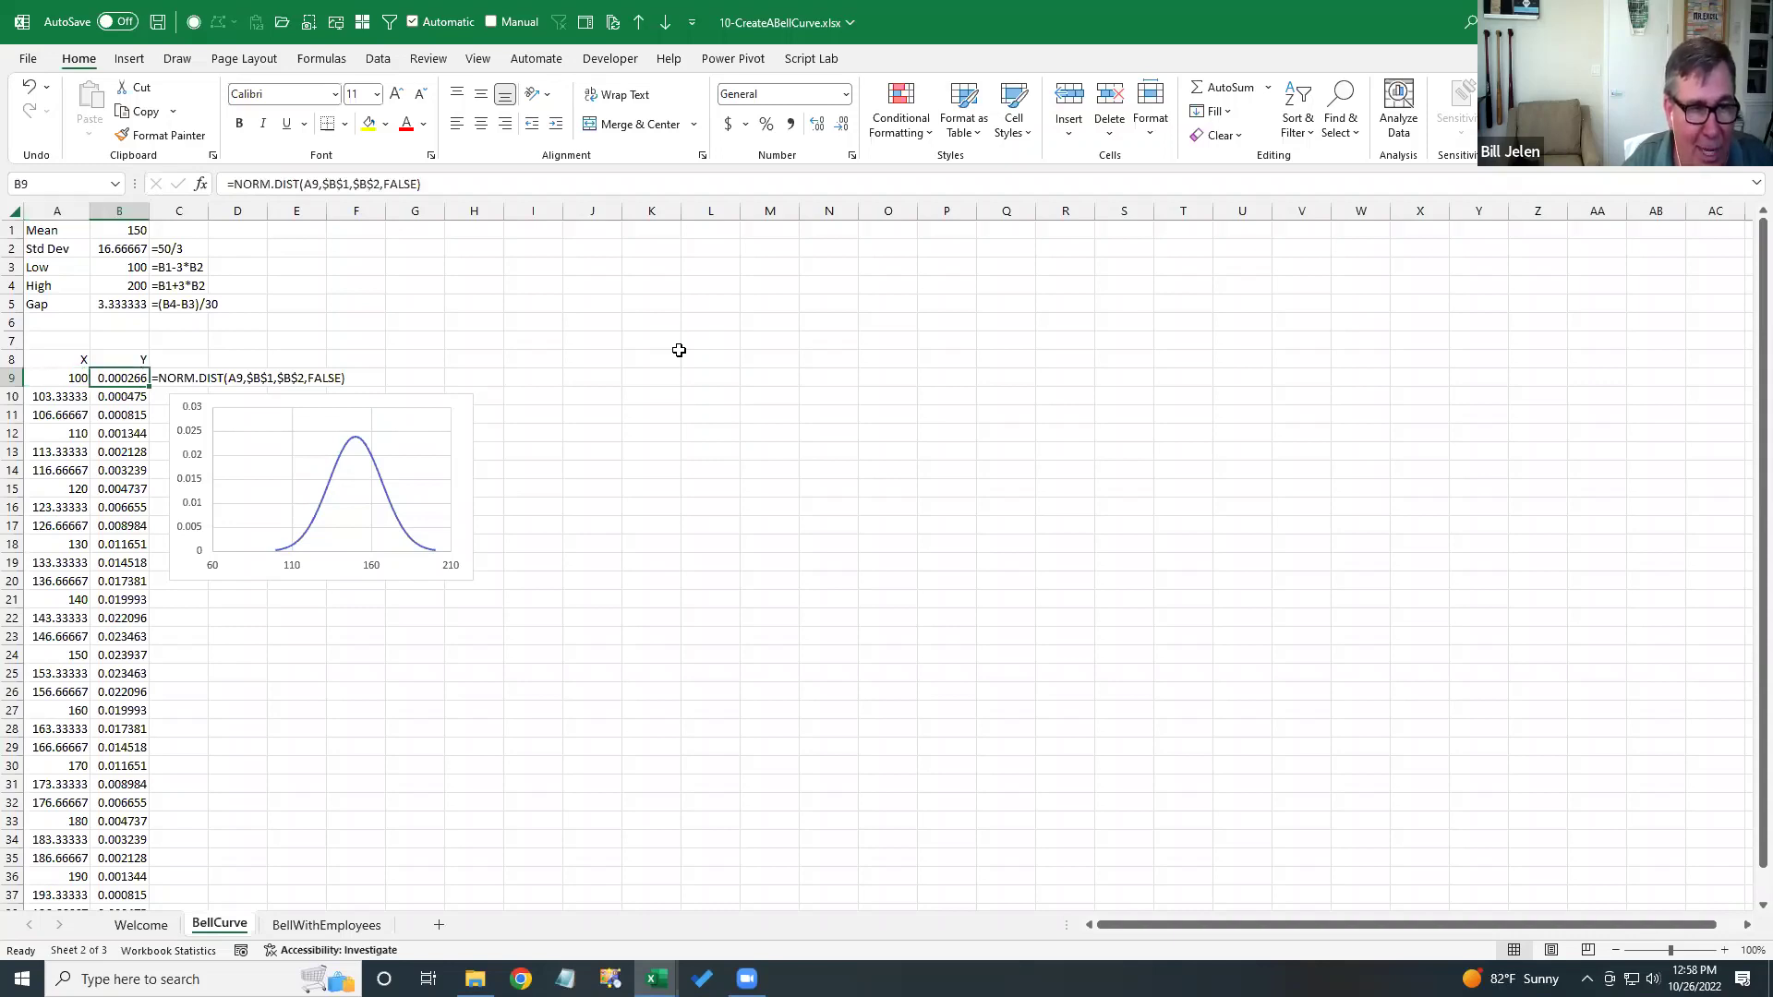
pyautogui.press('F2')
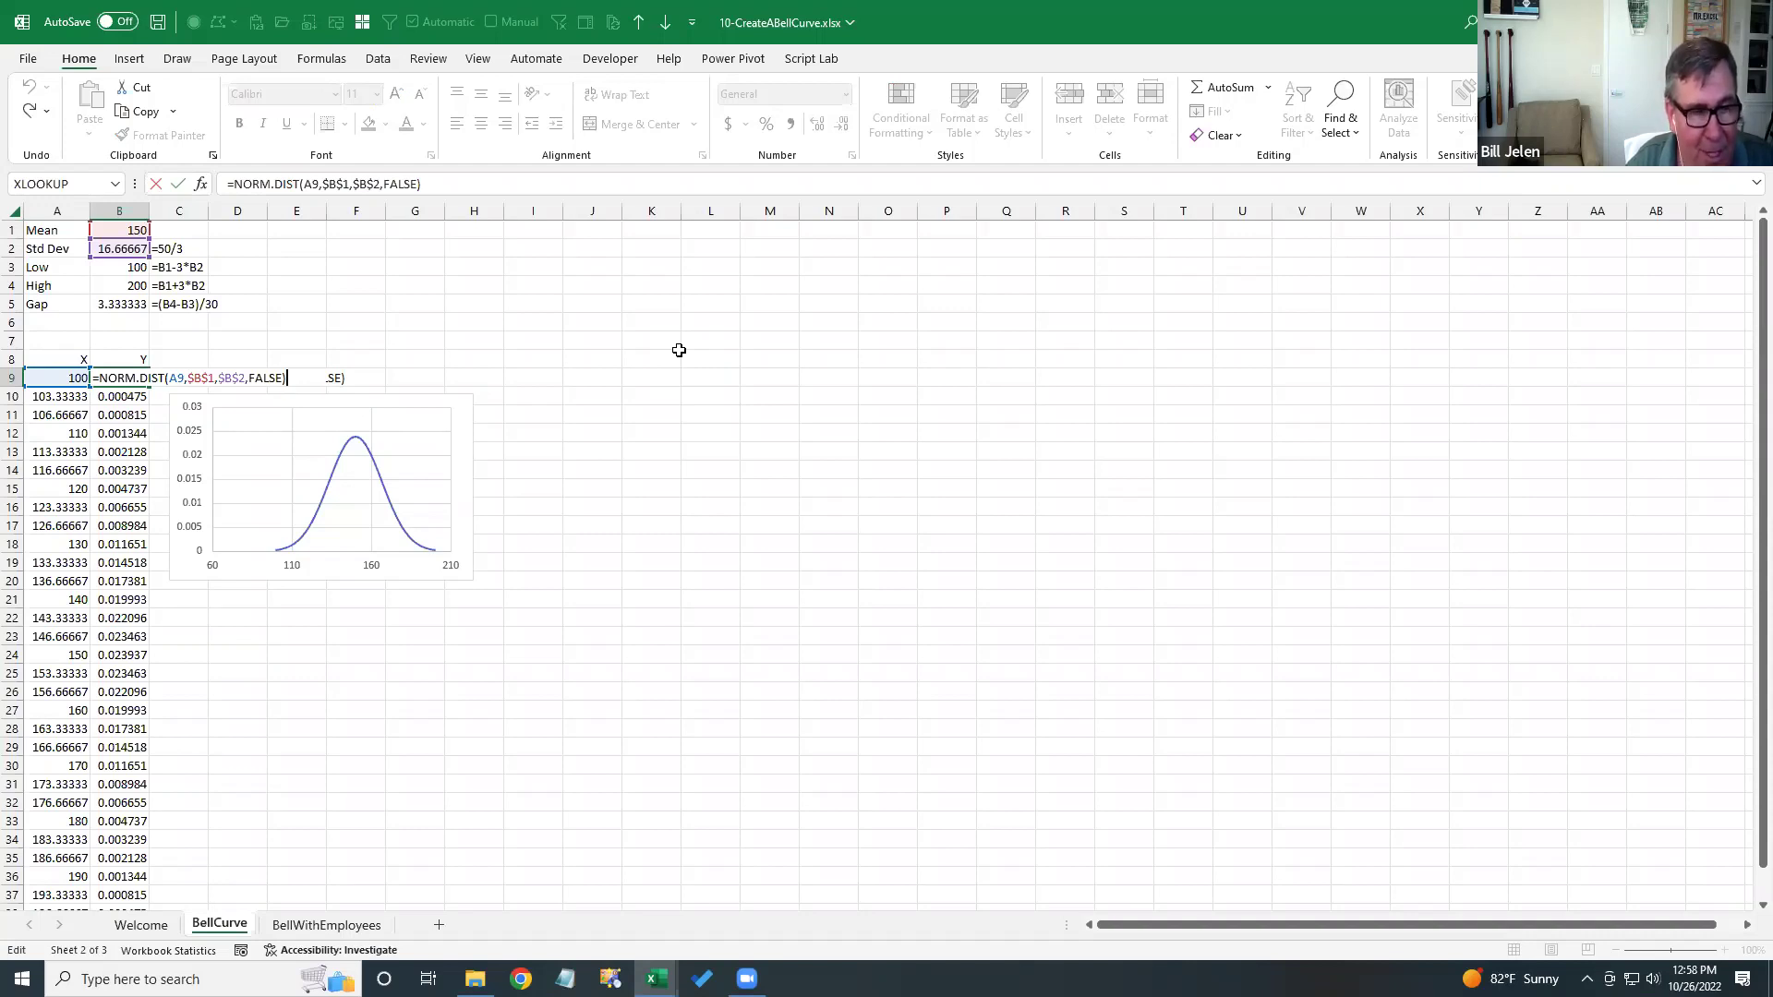
pyautogui.hotkey('ctrl', 'Return')
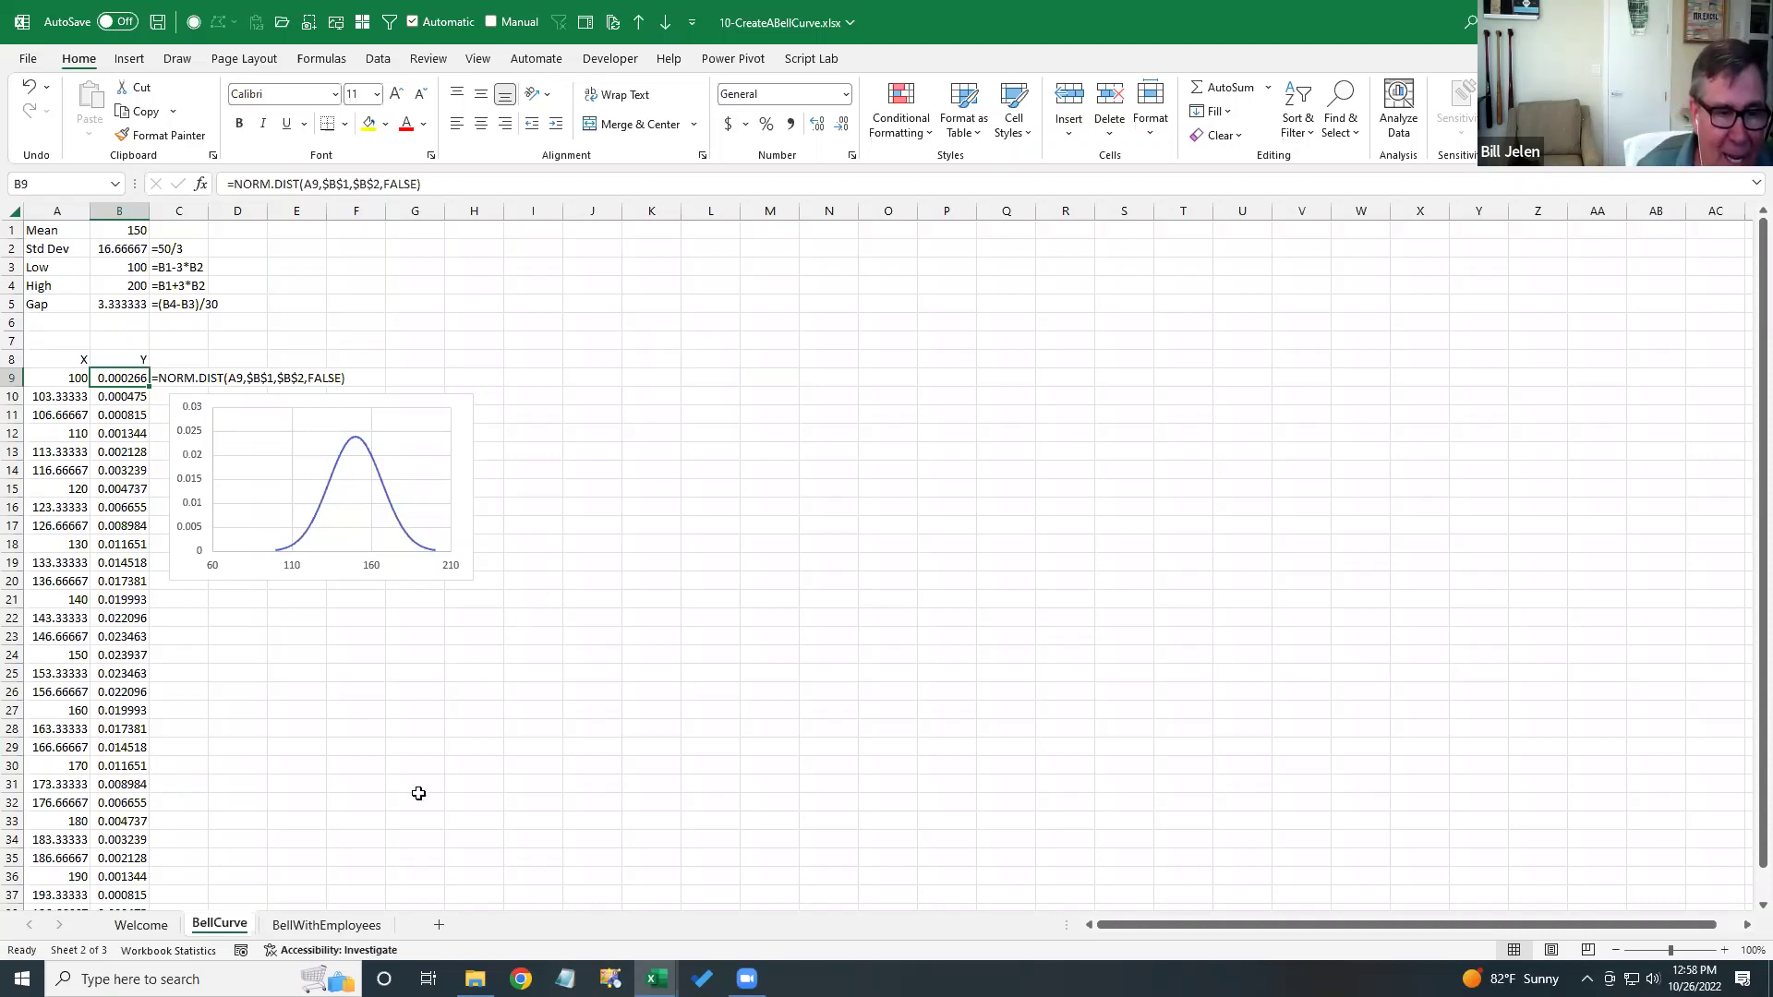
pyautogui.click(325, 926)
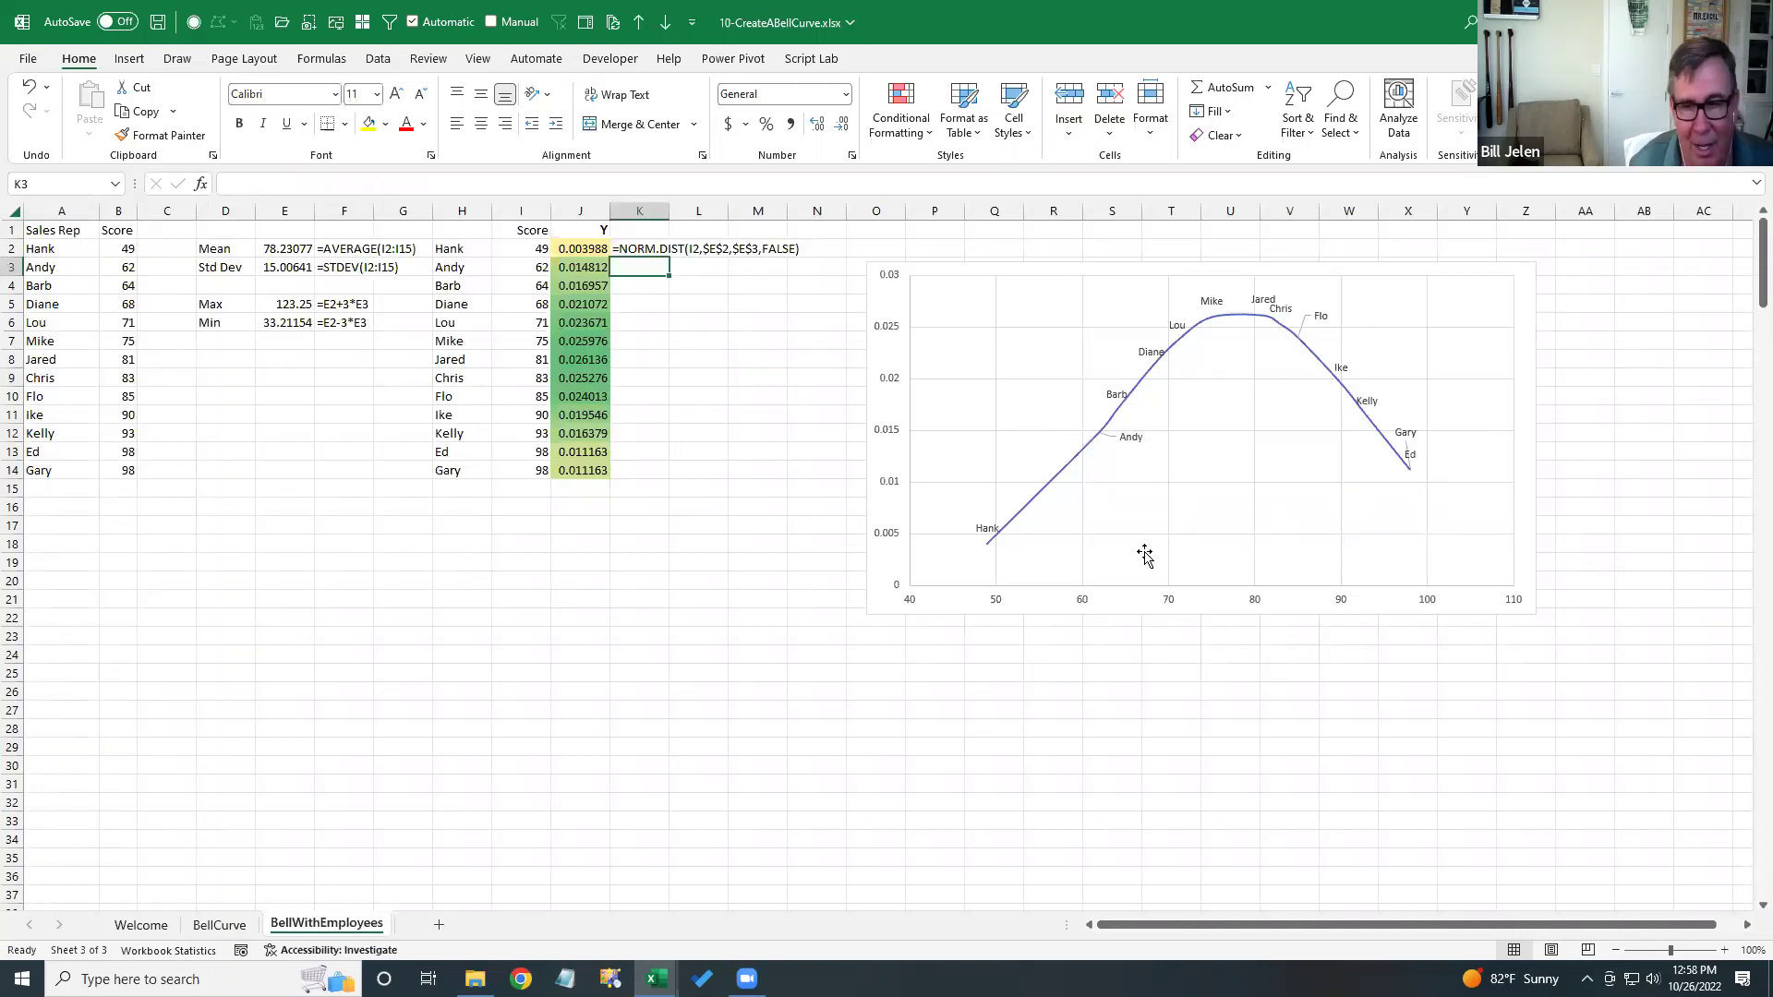
pyautogui.click(231, 925)
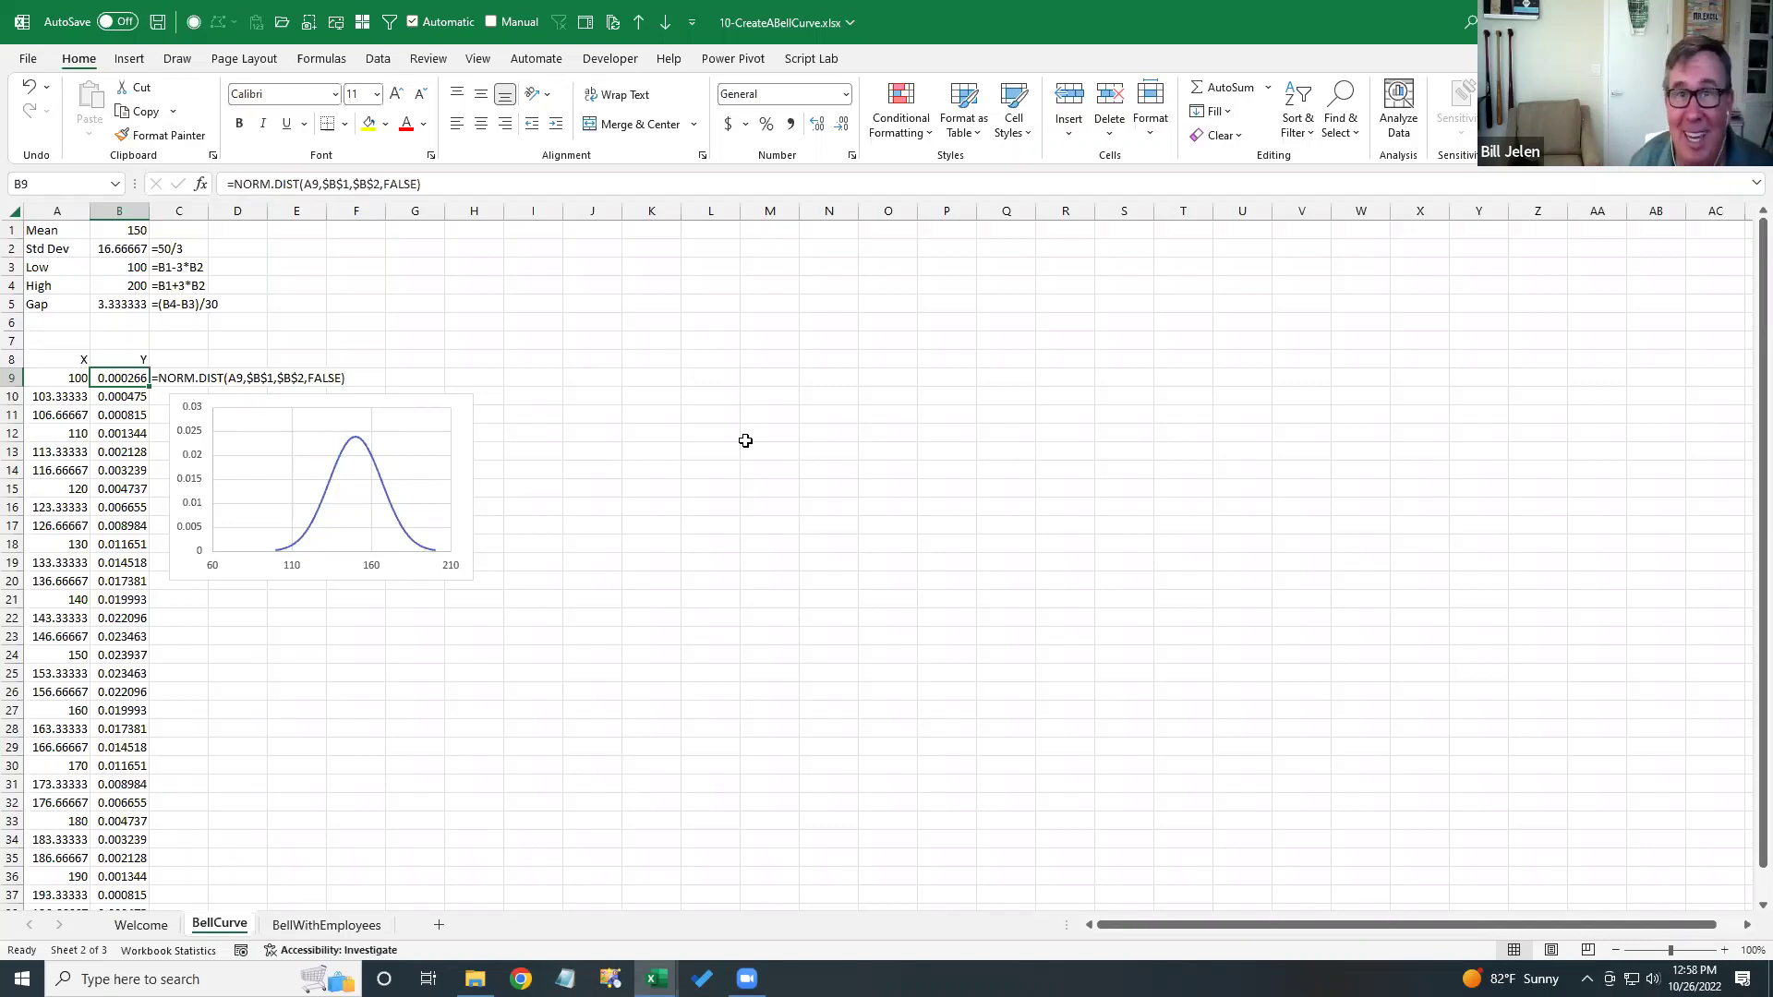
# - Switch to the 00-More4AppsCharting.xlsx agenda and strike through the #22 Bell Curve topic in D15
pyautogui.hotkey('alt', 'Tab')
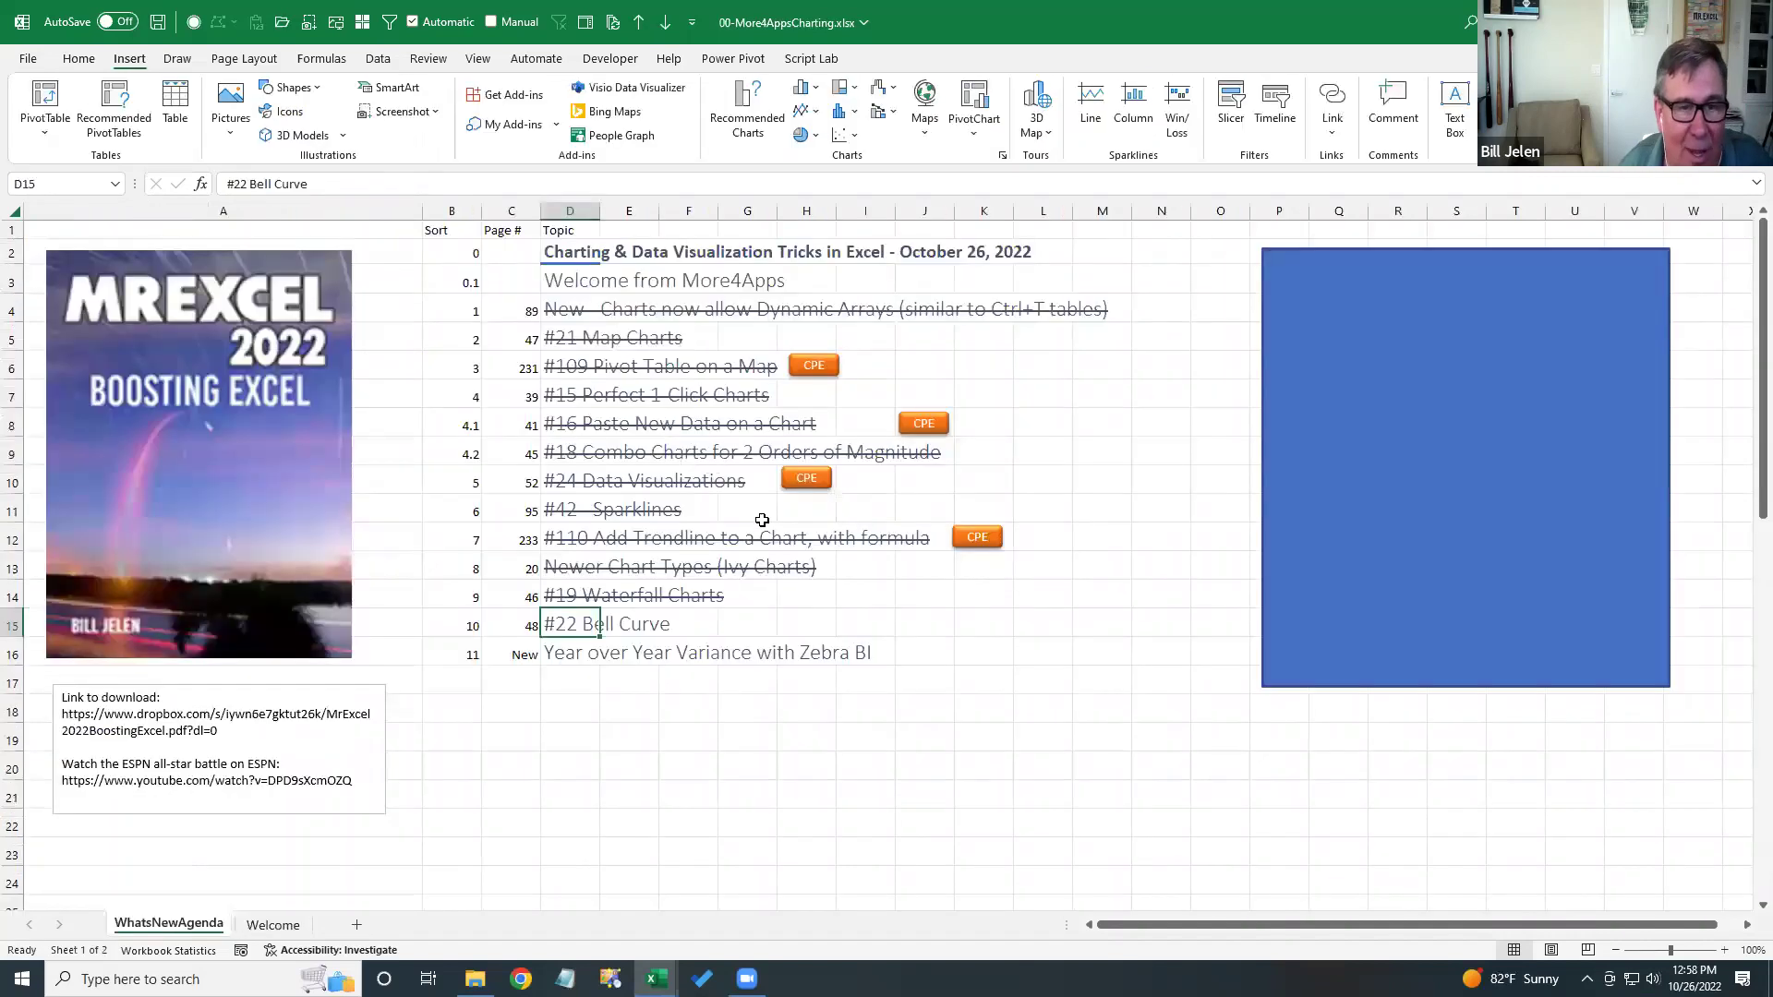
pyautogui.hotkey('ctrl', '5')
pyautogui.press('Down')
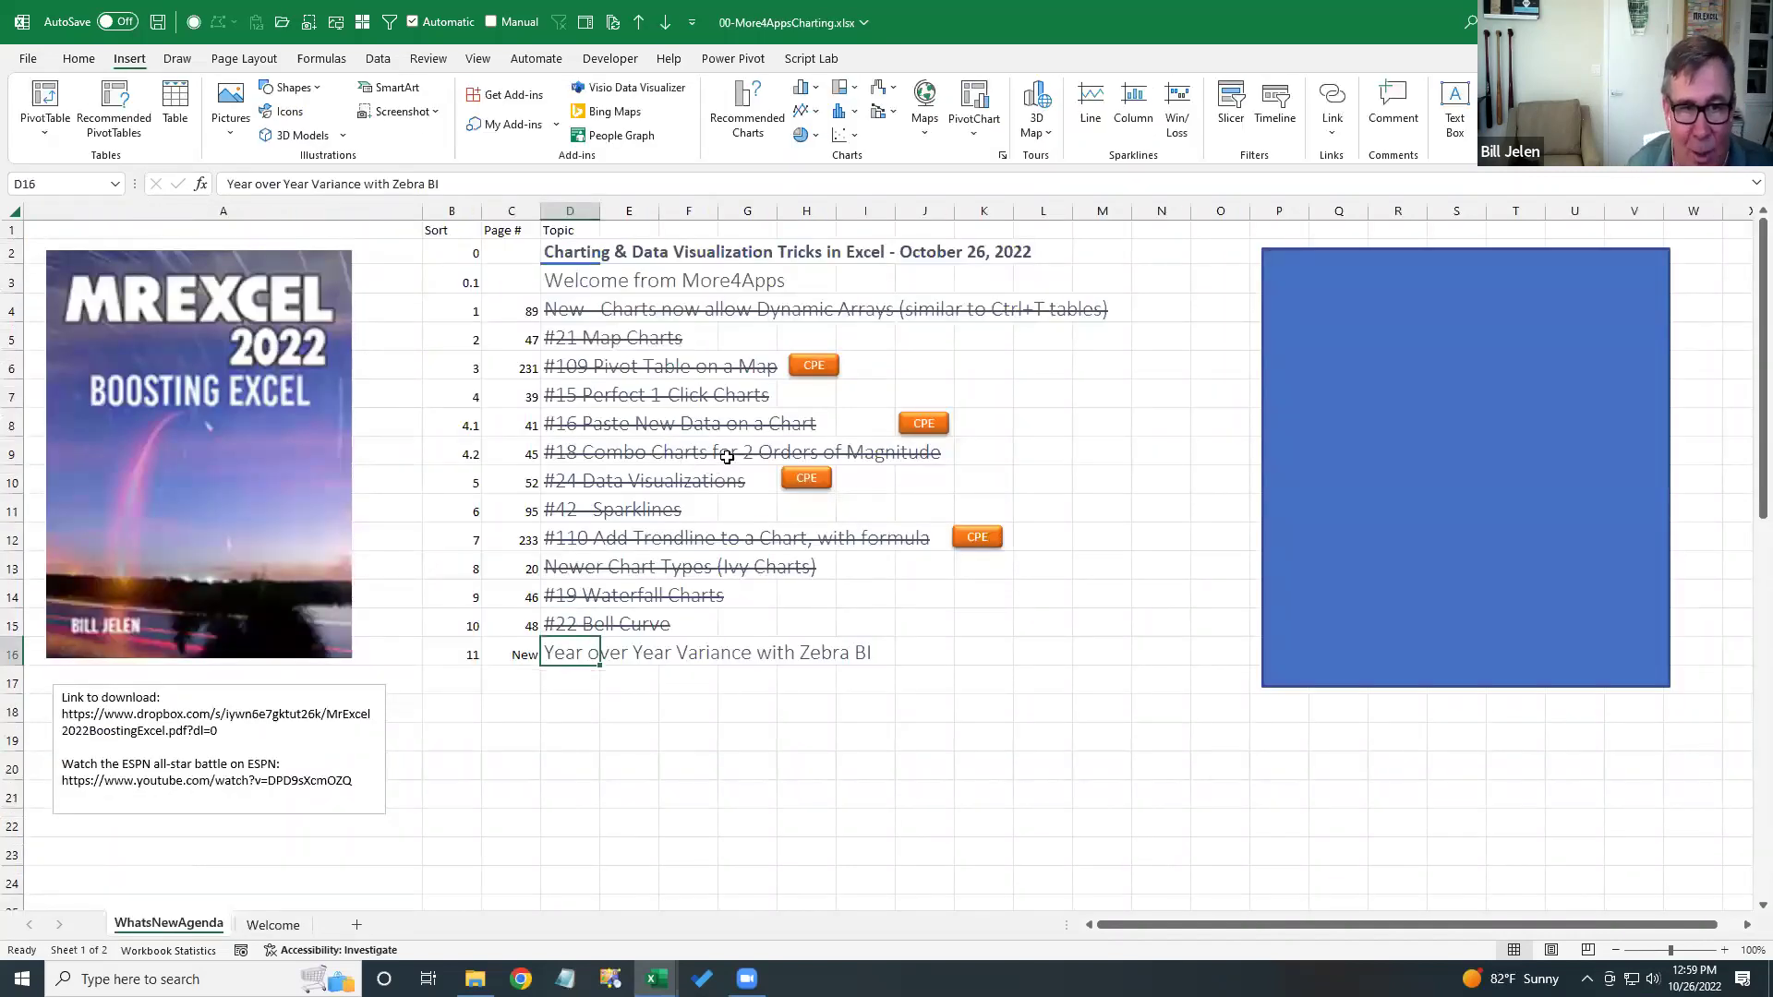
# - Strike through the Year over Year Variance with Zebra BI topic in D16 of the agenda
pyautogui.click(609, 312)
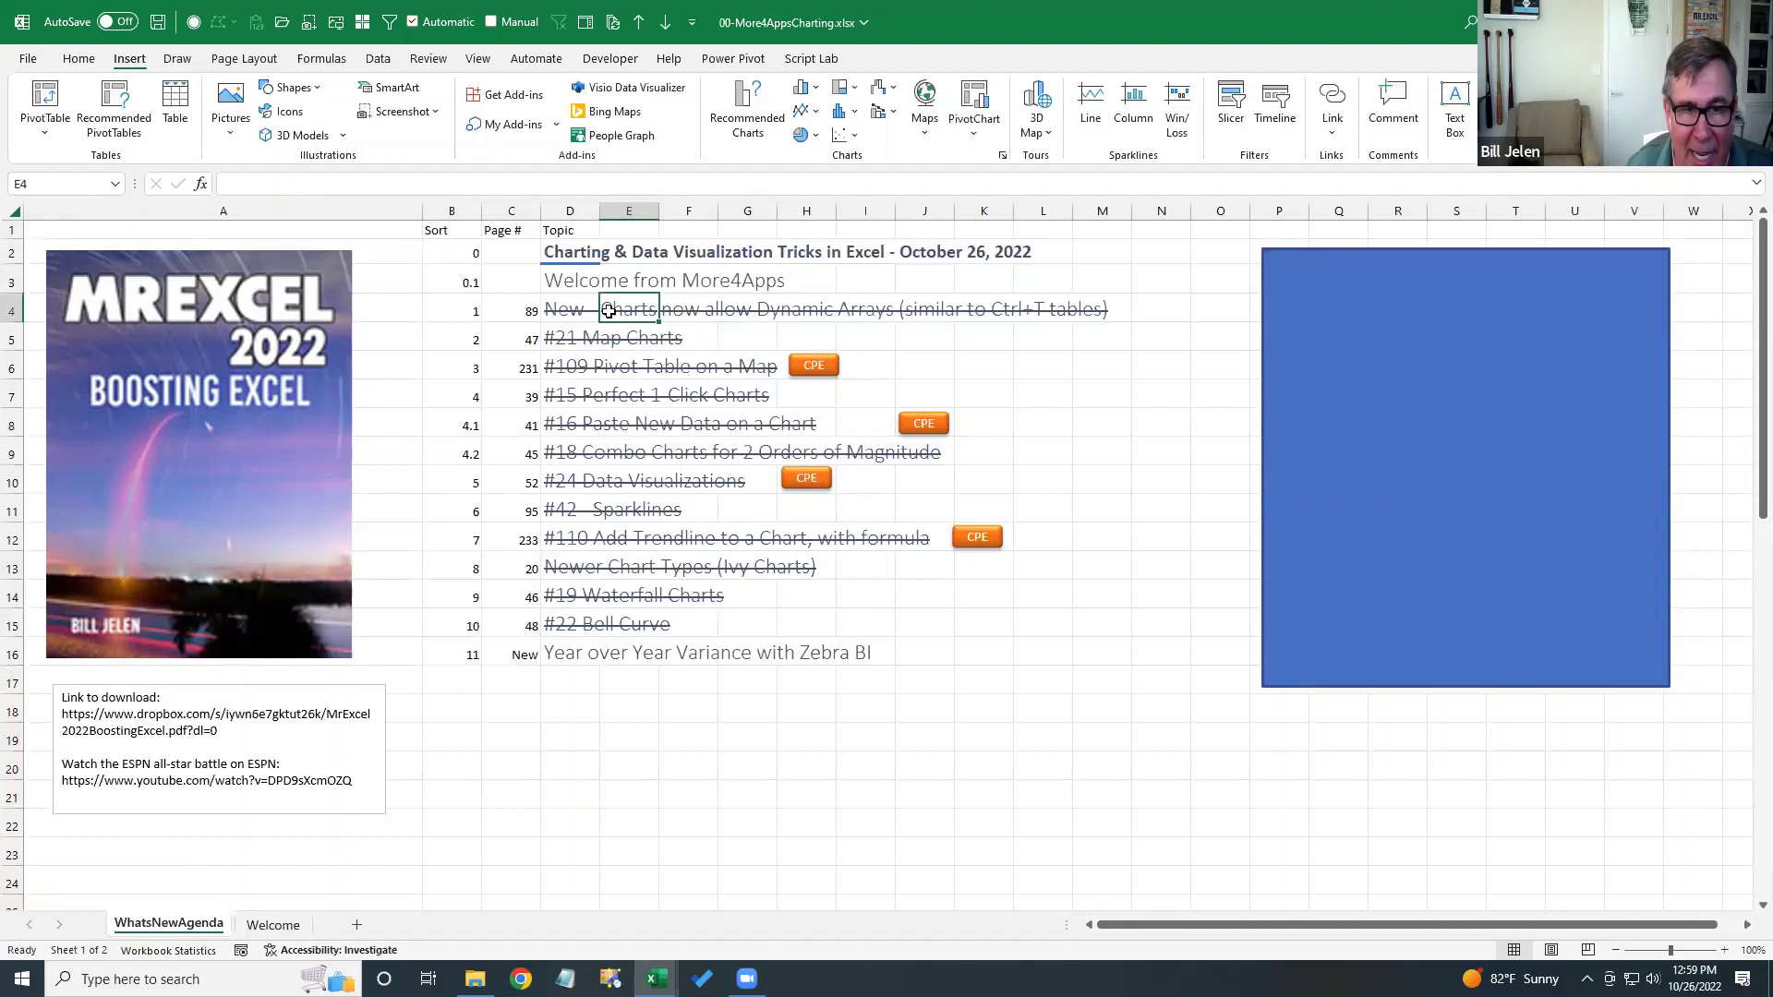
pyautogui.click(591, 654)
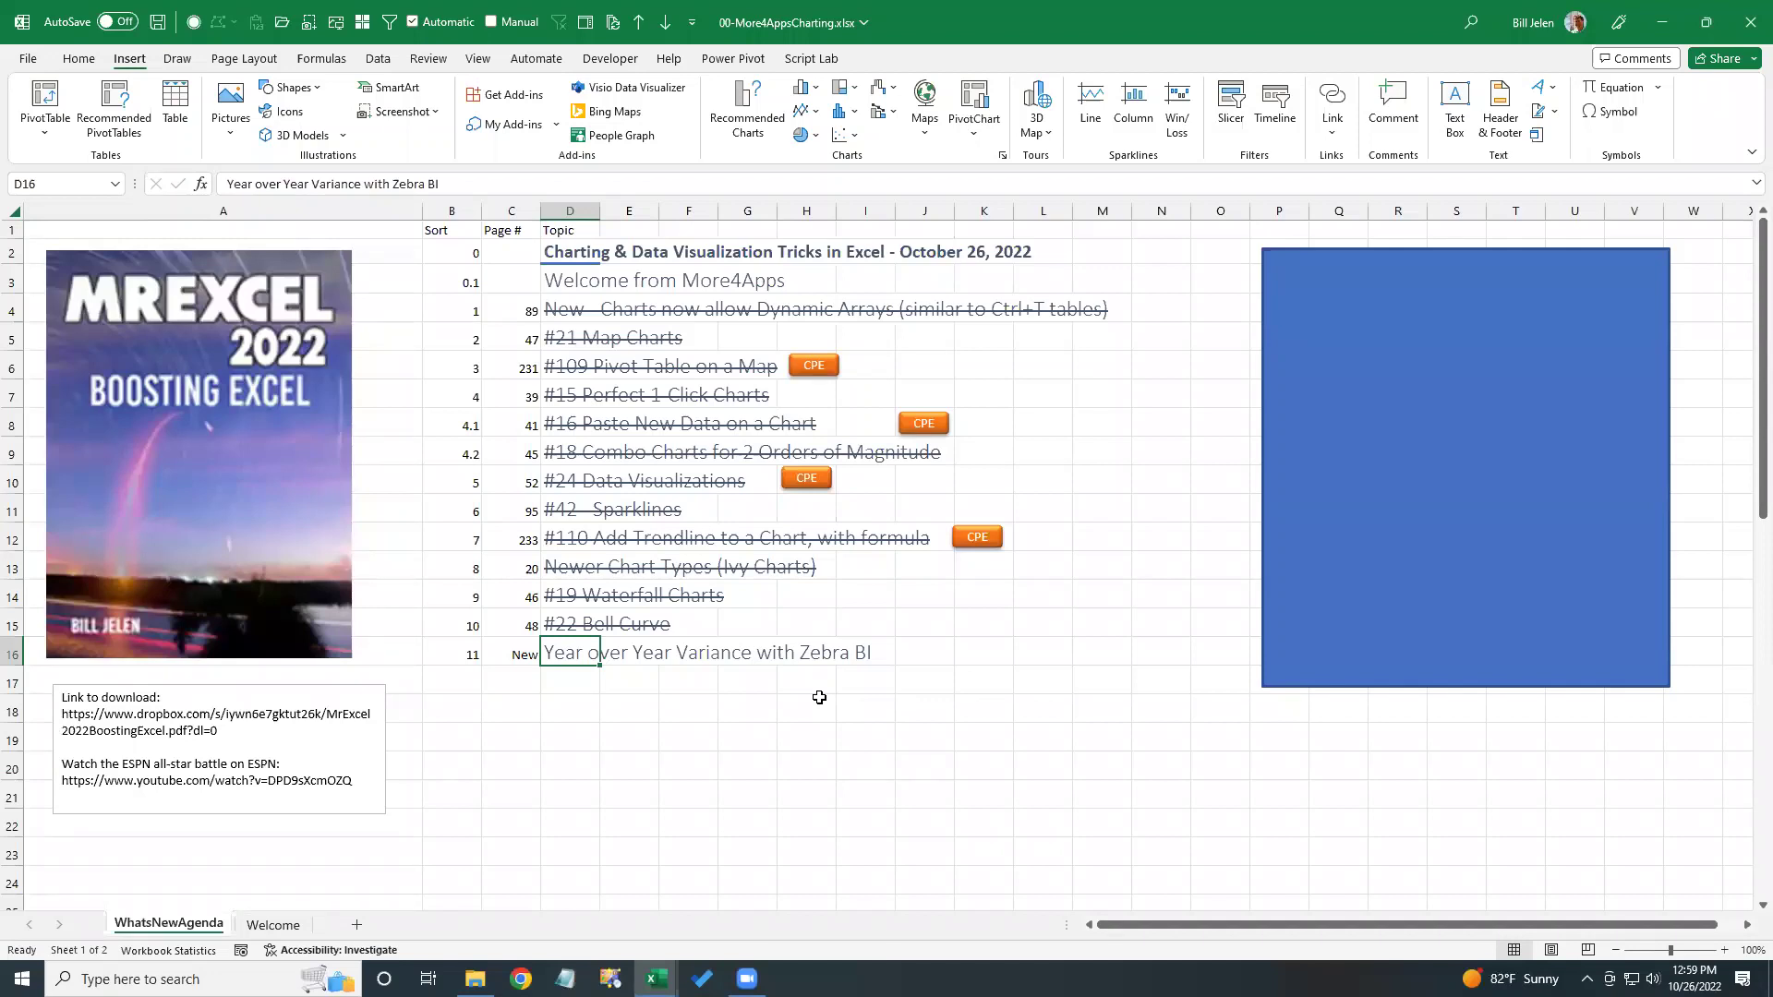
pyautogui.hotkey('ctrl', '5')
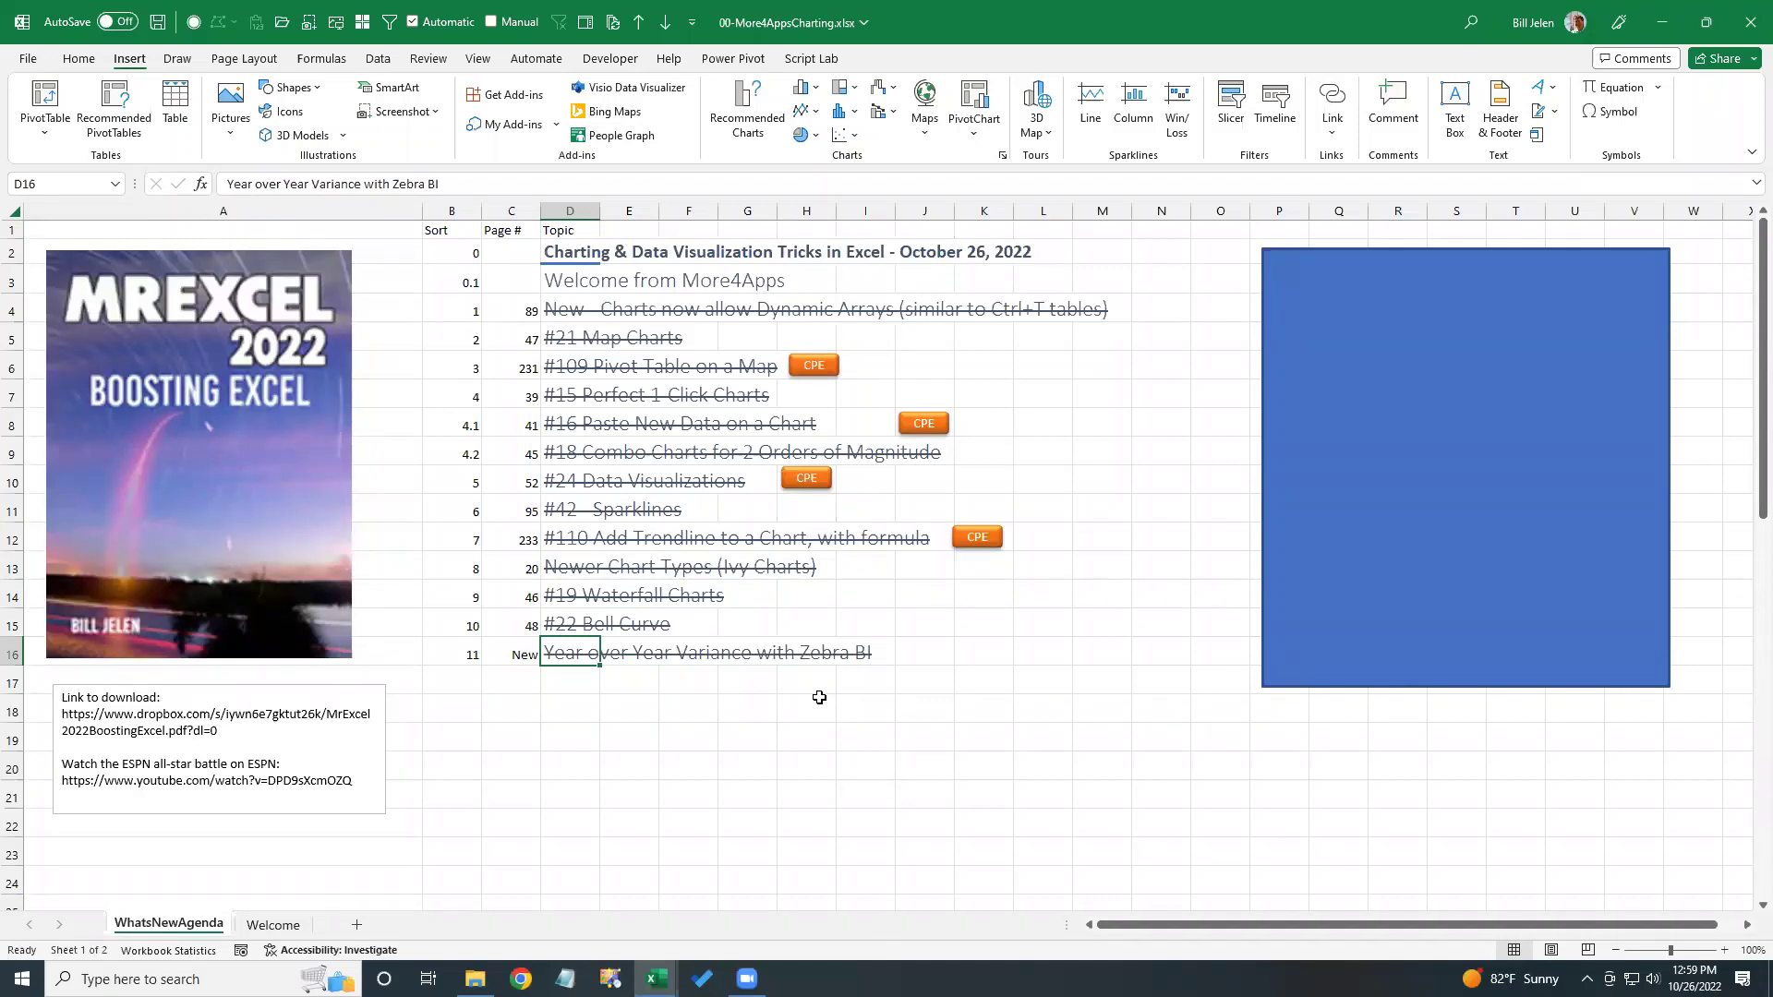